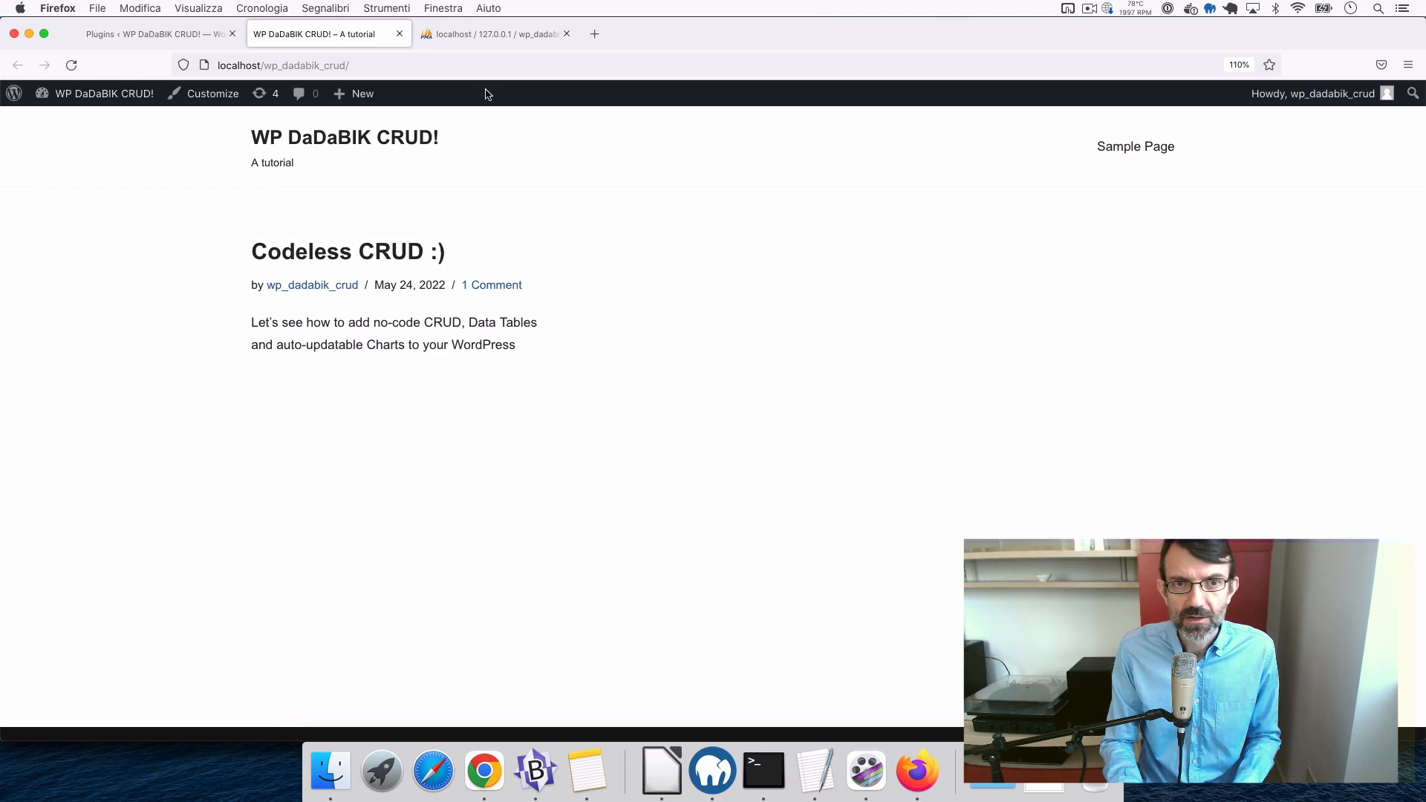
- Switch to the phpMyAdmin tab listing the 12 tables of wp_dadabik_crud
{"action": "left_click", "coordinate": [490, 37]}
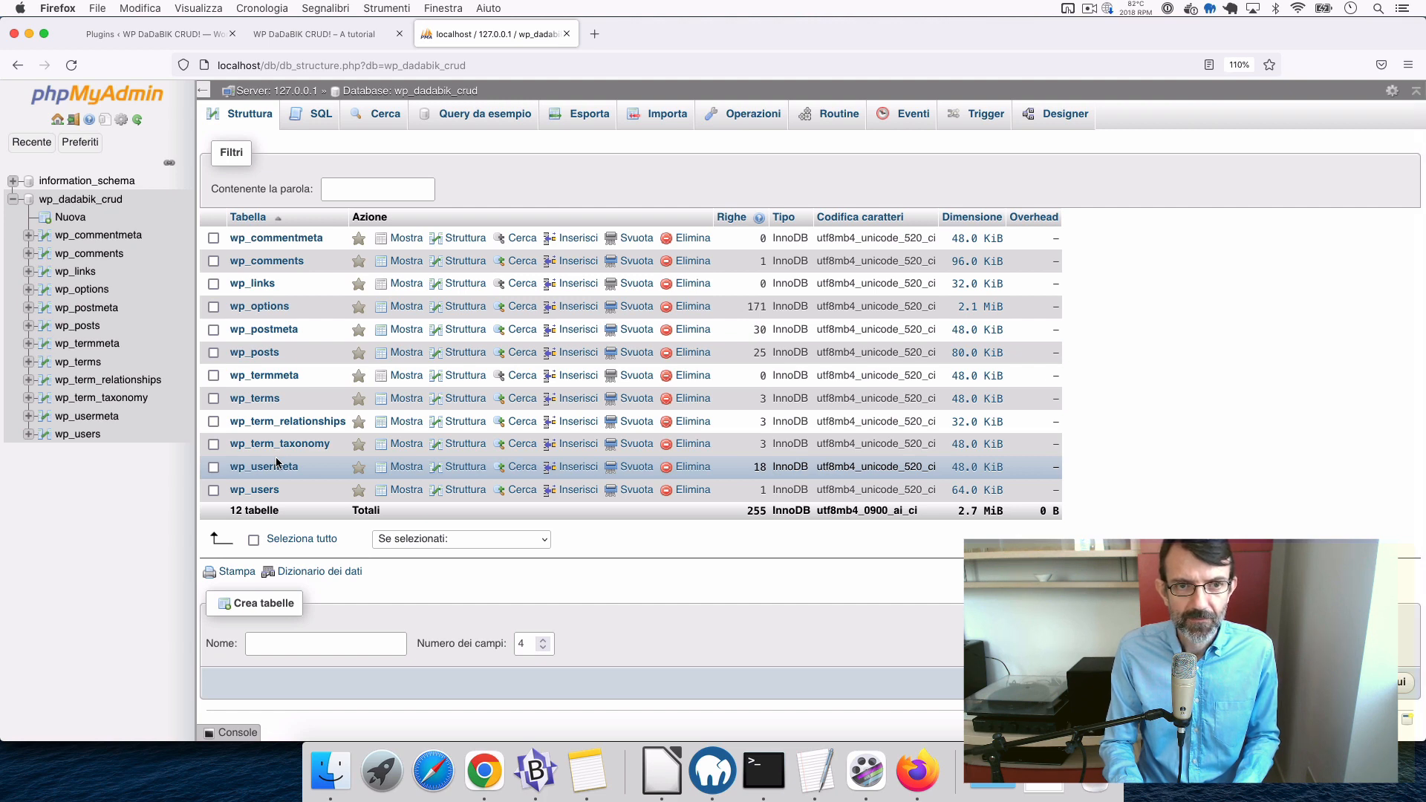
- Go back to the 'WP DaDaBIK CRUD! – A tutorial' tab showing the 'Codeless CRUD :)' post
{"action": "left_click", "coordinate": [315, 37]}
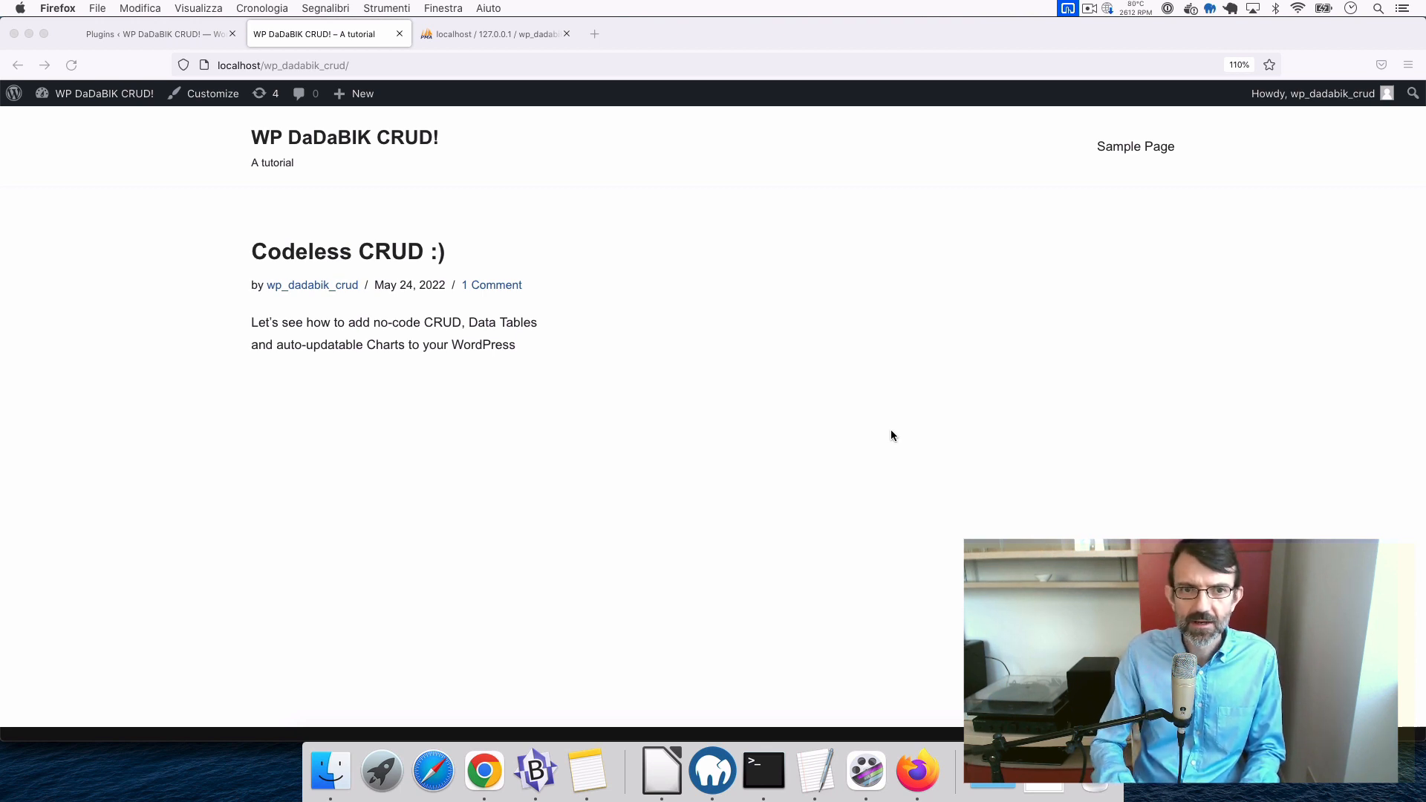
- Bring Finder forward and select dadabik_11.5-Elba_enterprise.zip in the wp_dadabik_crud folder
{"action": "left_click", "coordinate": [336, 770]}
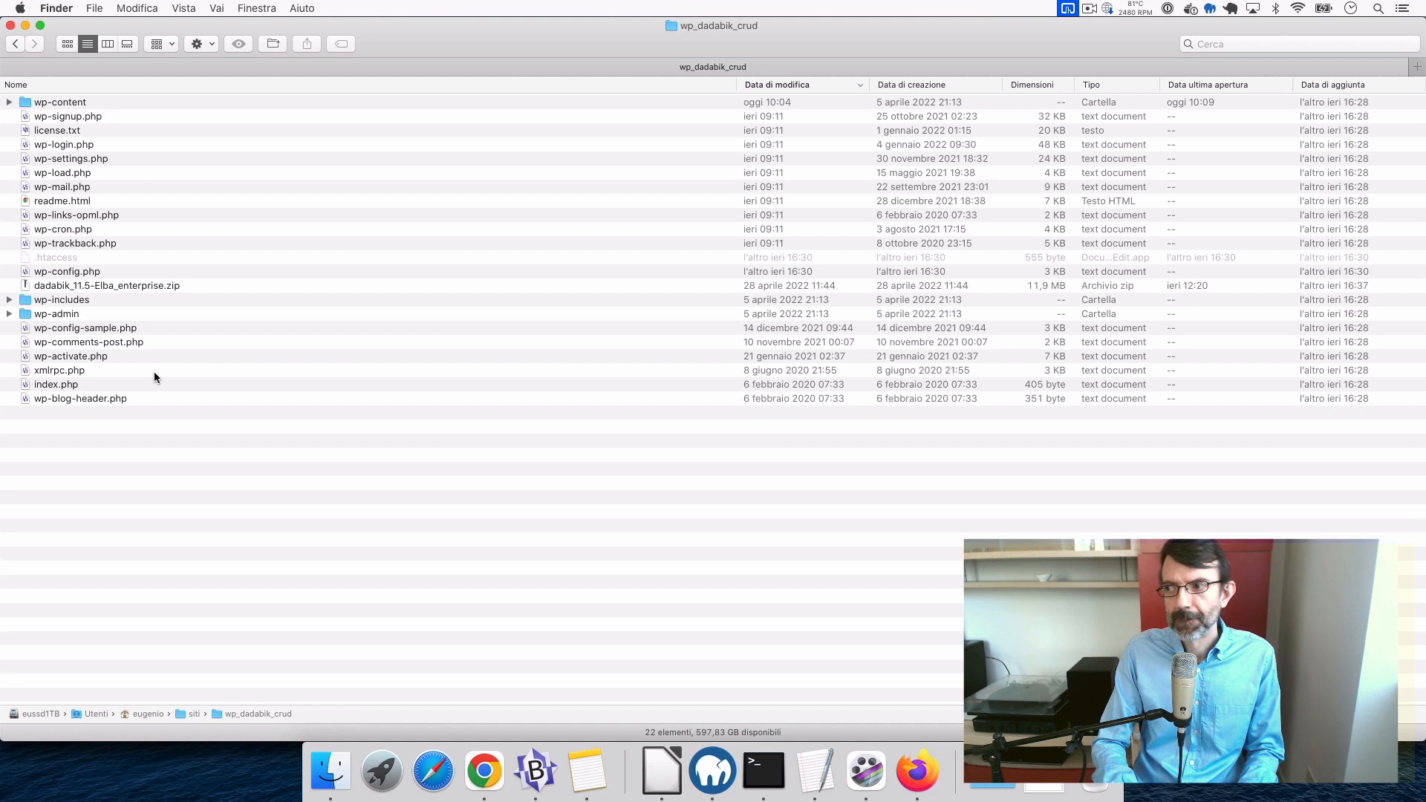
{"action": "left_click", "coordinate": [121, 286]}
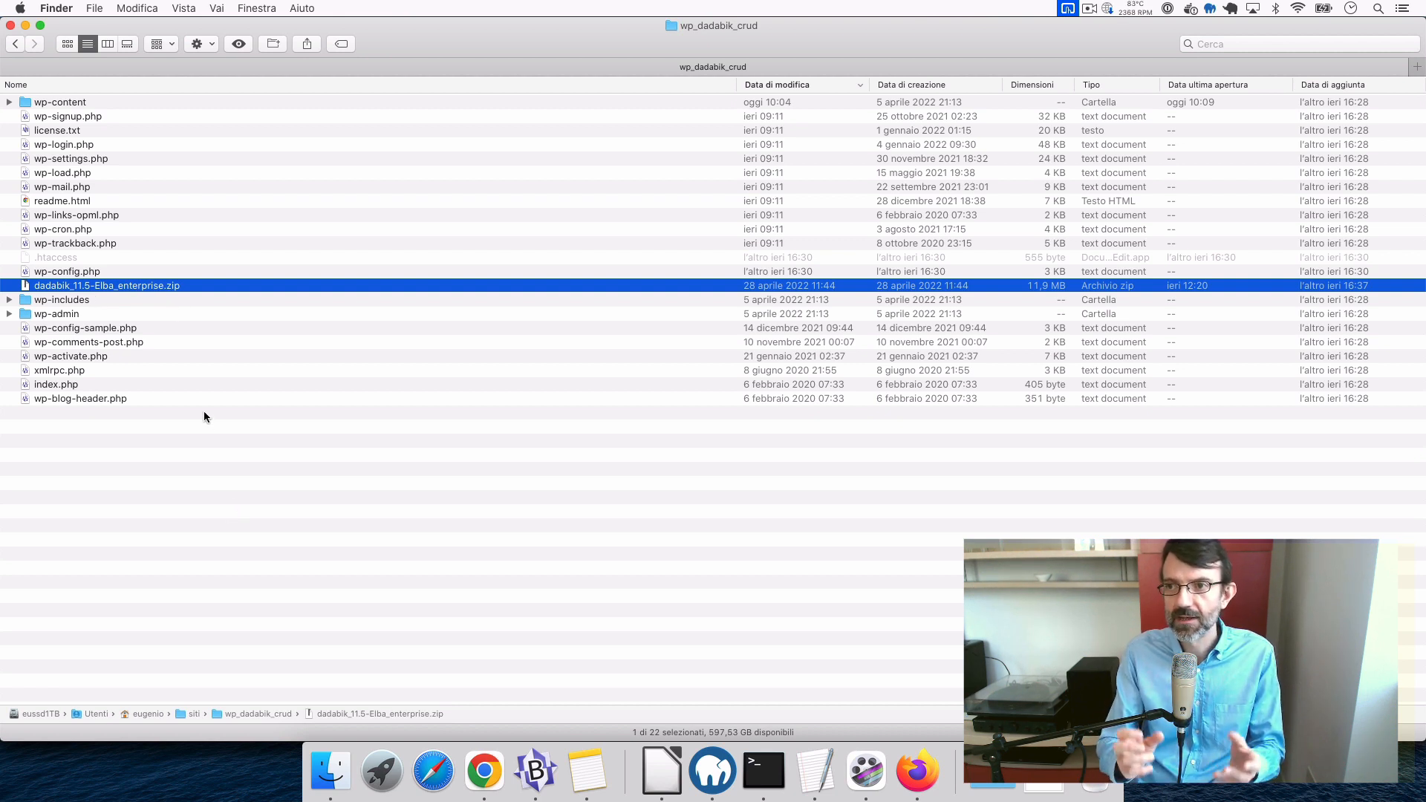
- Extract dadabik_11.5-Elba_enterprise.zip and open the extracted folder, checking program_files and docs
{"action": "double_click", "coordinate": [104, 285]}
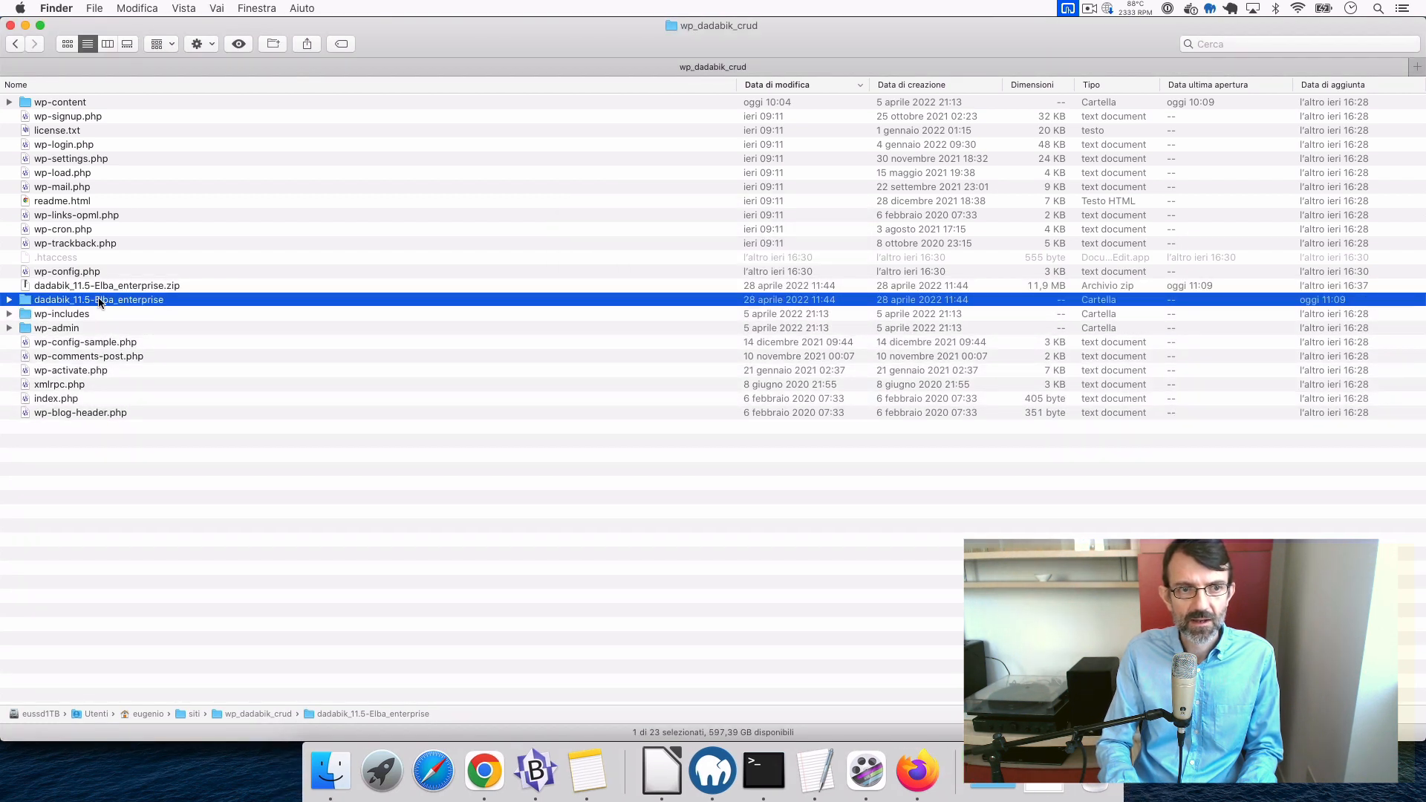
{"action": "double_click", "coordinate": [113, 300]}
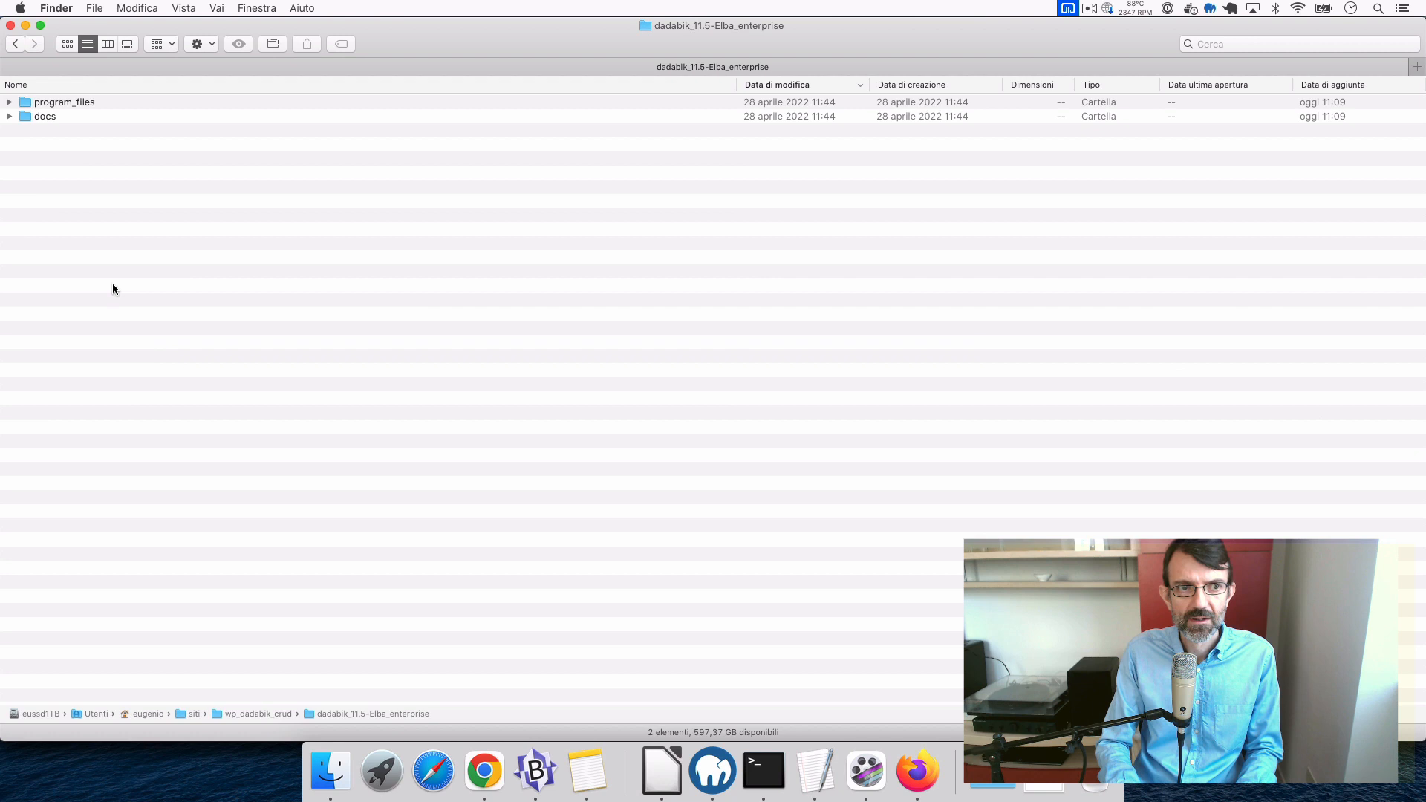
{"action": "left_click", "coordinate": [66, 103]}
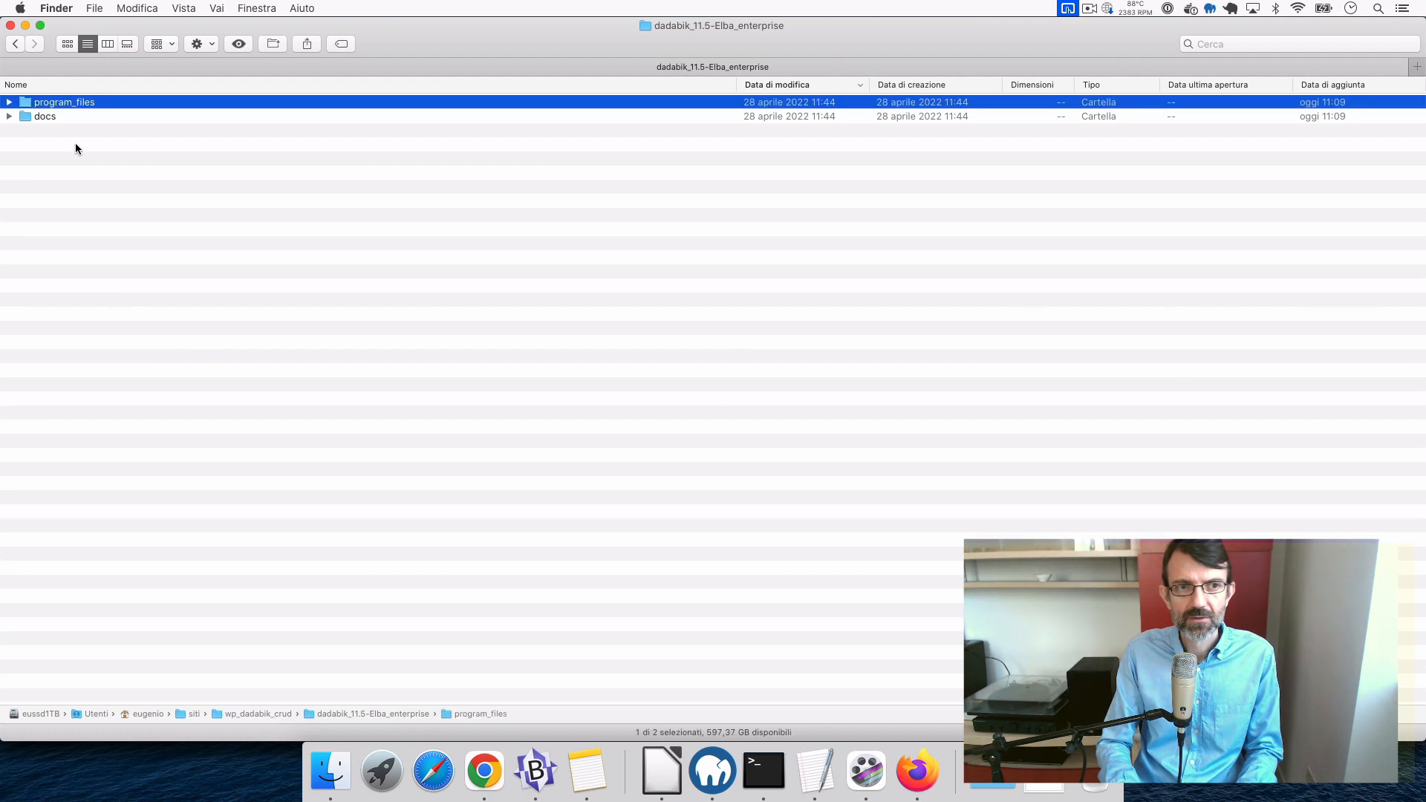
{"action": "left_click", "coordinate": [47, 114]}
{"action": "left_click", "coordinate": [69, 104]}
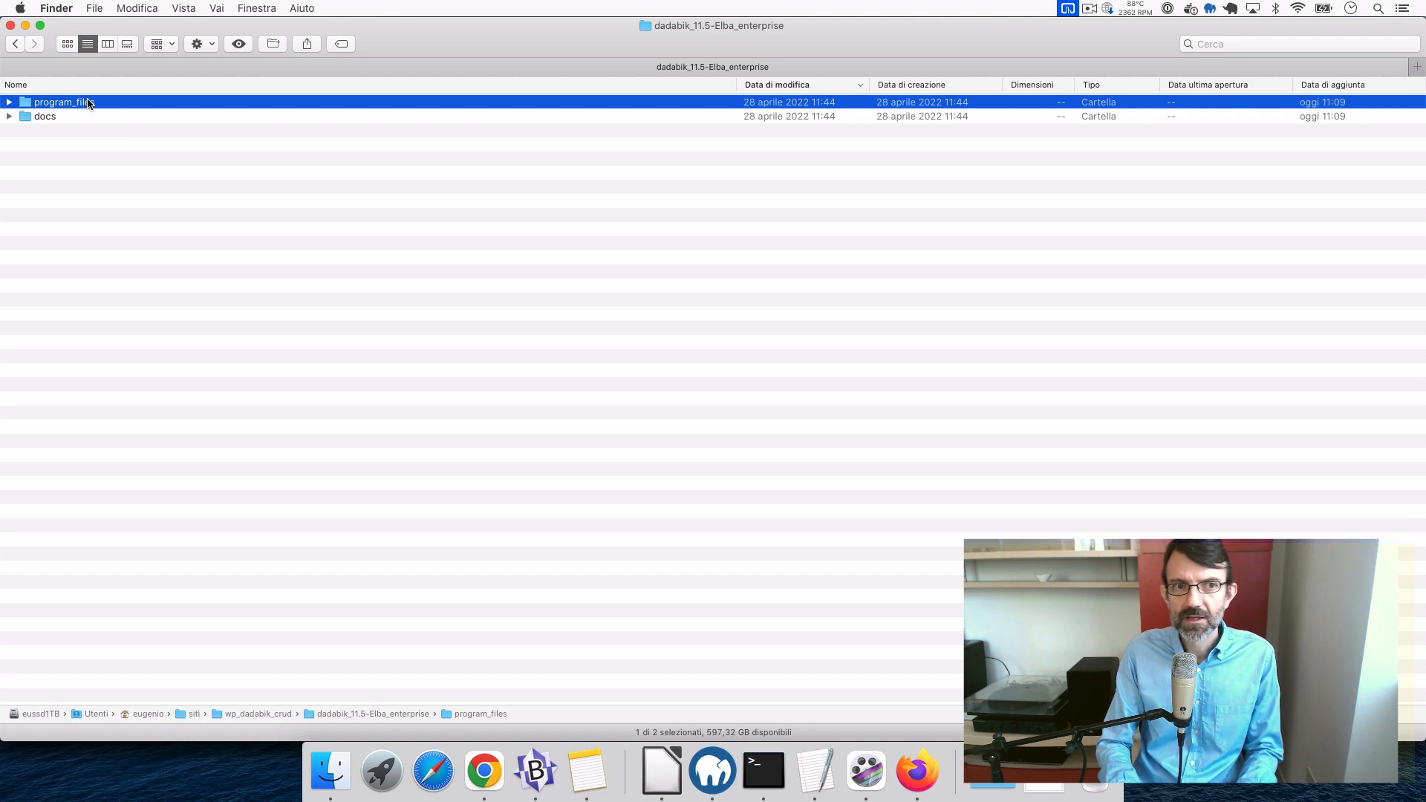
- Look inside program_files, then return up to the wp_dadabik_crud site folder
{"action": "key", "text": "super+Down"}
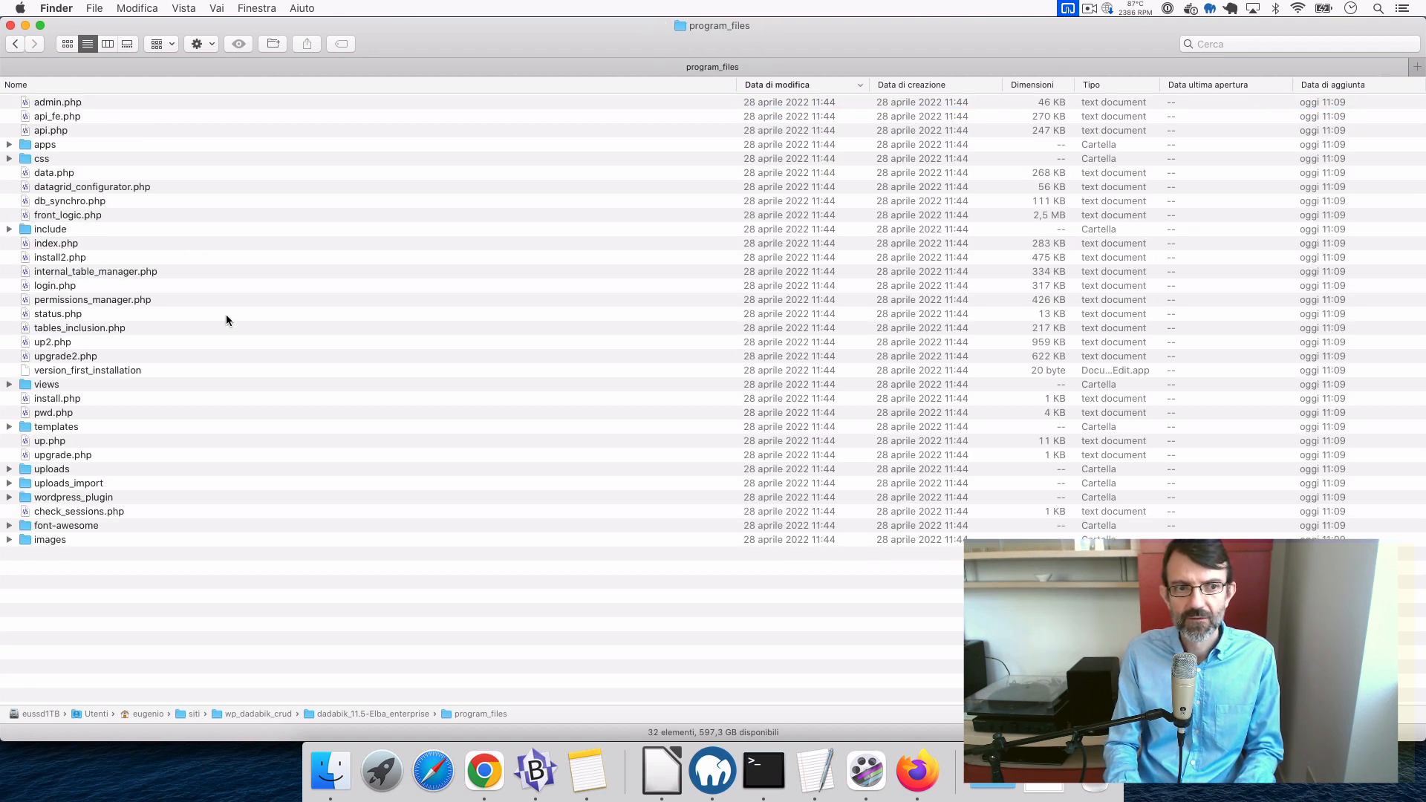
{"action": "key", "text": "super+Up"}
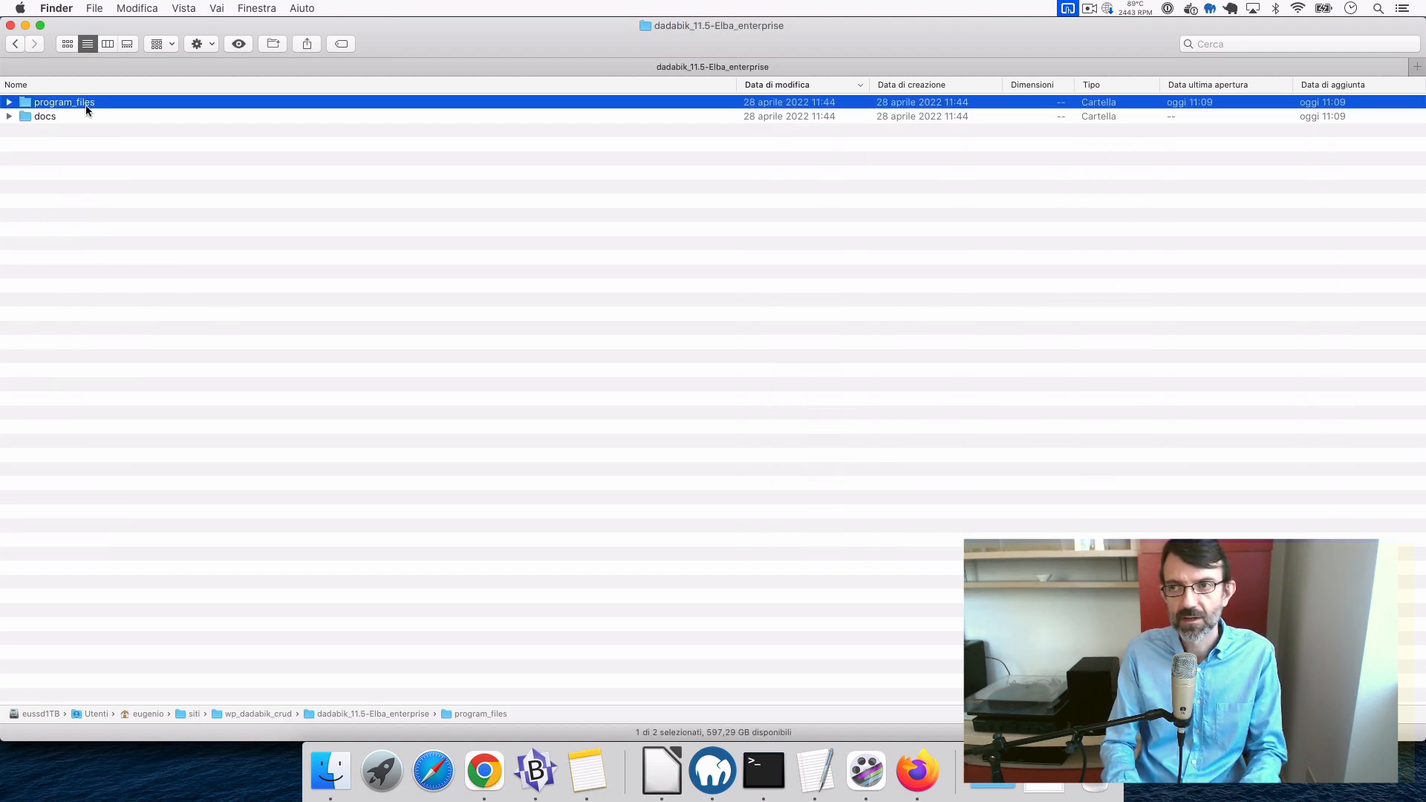
{"action": "left_click", "coordinate": [104, 175]}
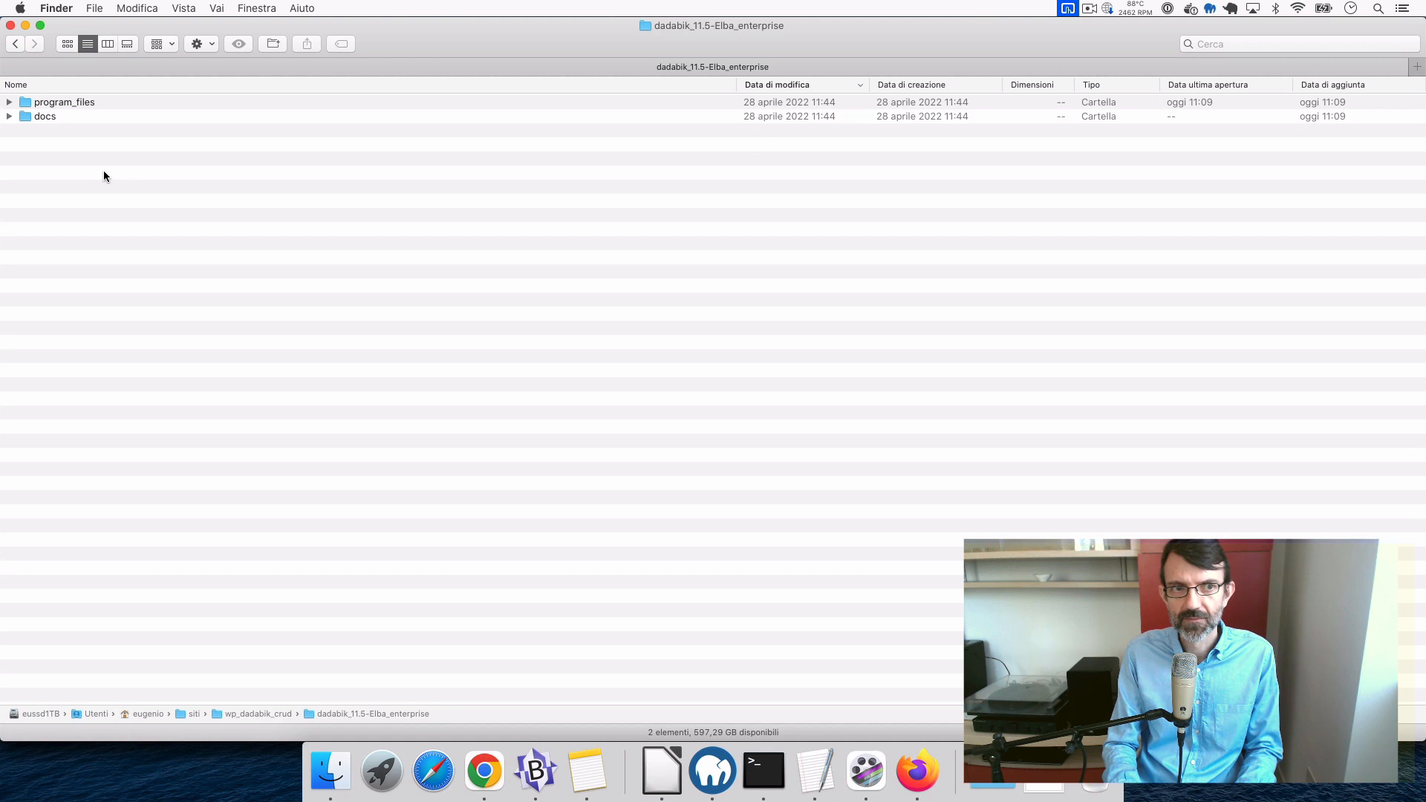
{"action": "left_click", "coordinate": [87, 116]}
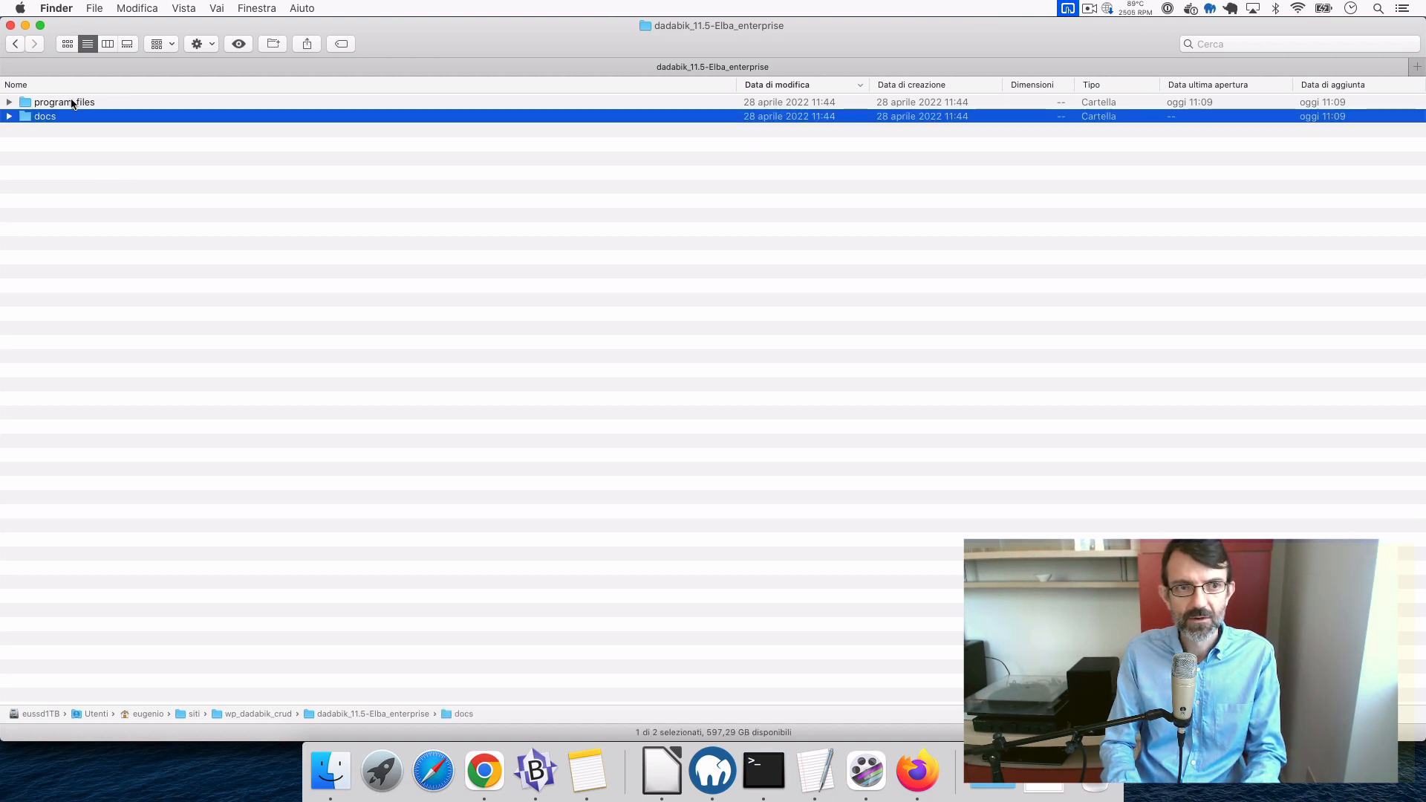
{"action": "left_click", "coordinate": [74, 102]}
{"action": "key", "text": "super+Up"}
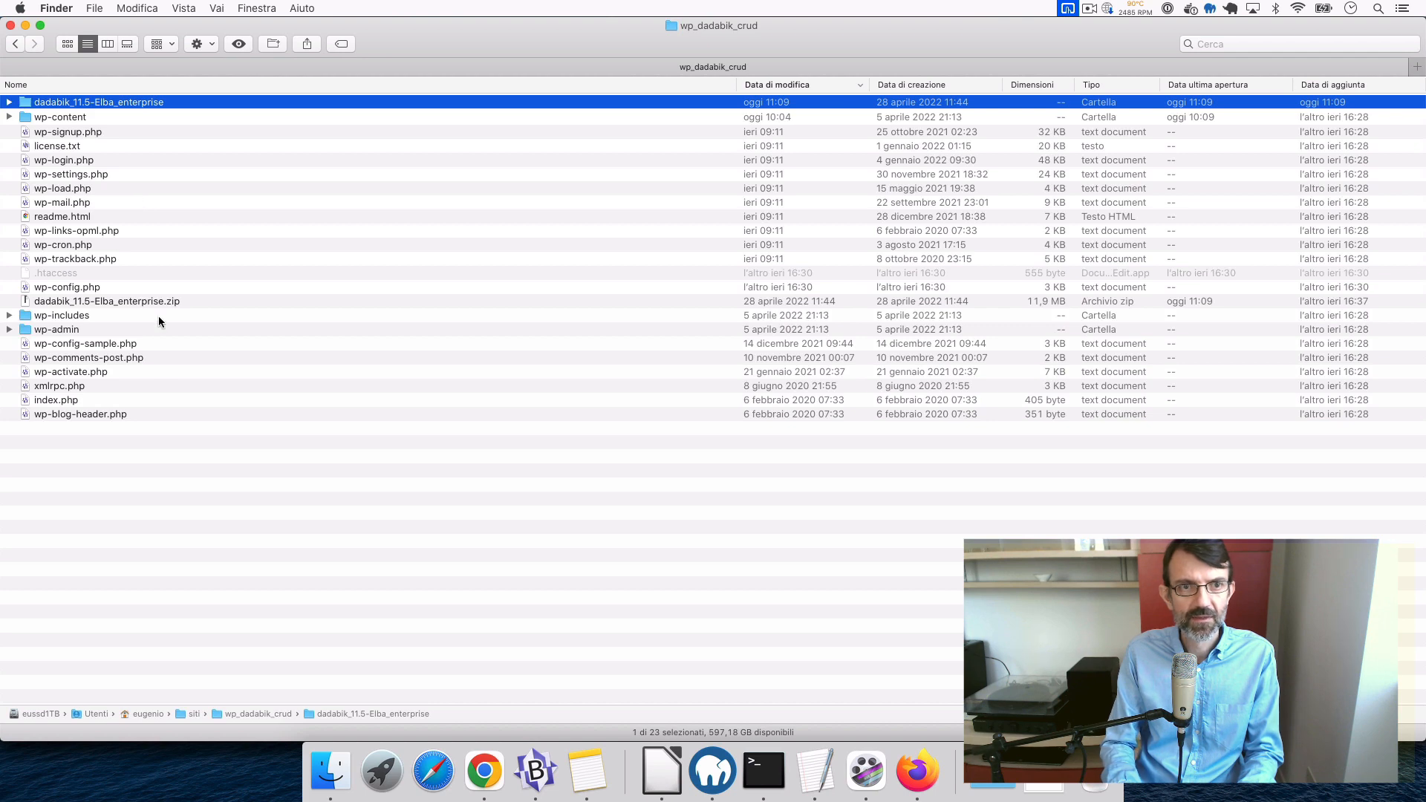
{"action": "left_click", "coordinate": [134, 476]}
- Paste a copy of program_files into wp_dadabik_crud, rename it dadabik, and open it
{"action": "key", "text": "super+v"}
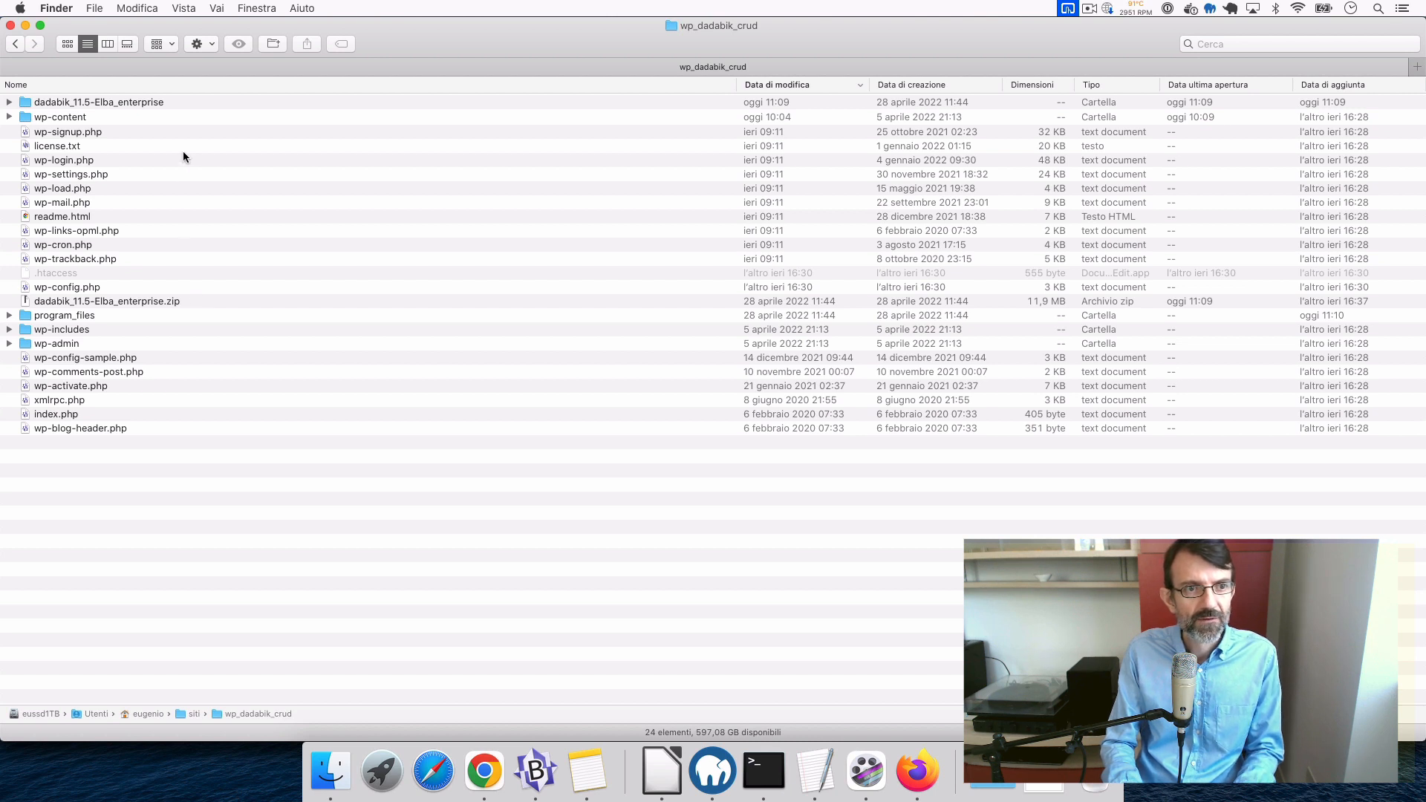
{"action": "left_click", "coordinate": [89, 318]}
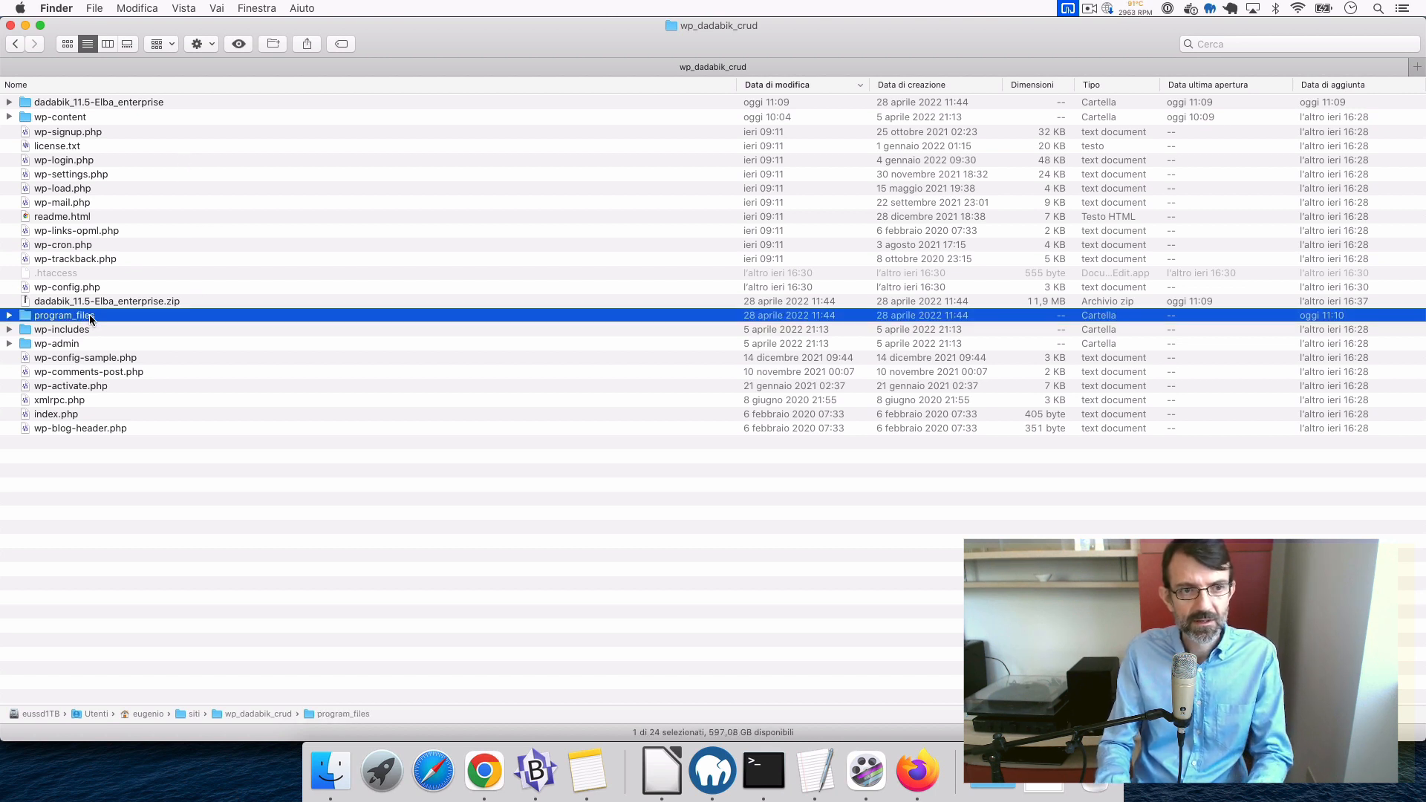
{"action": "key", "text": "Return"}
{"action": "type", "text": "dadabik"}
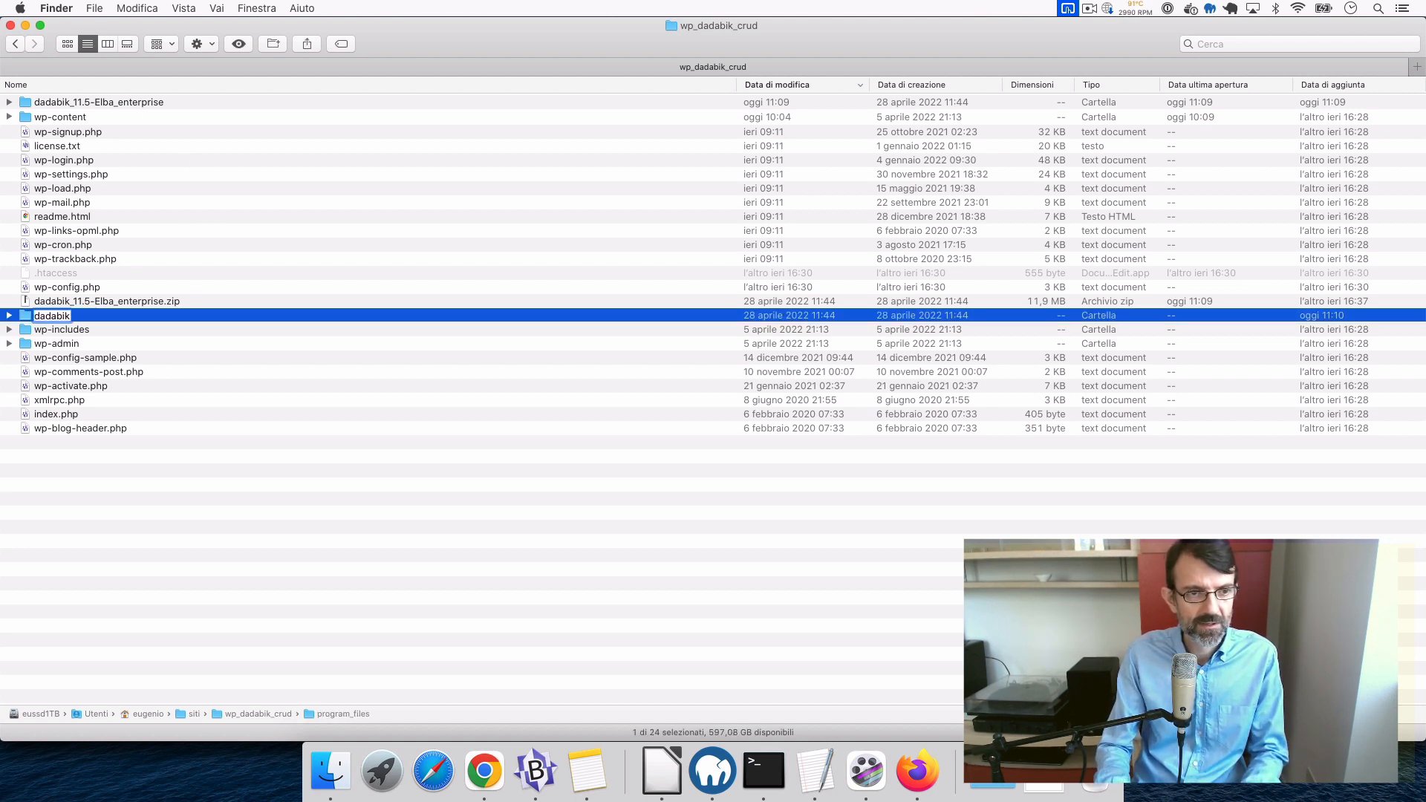
{"action": "key", "text": "Return"}
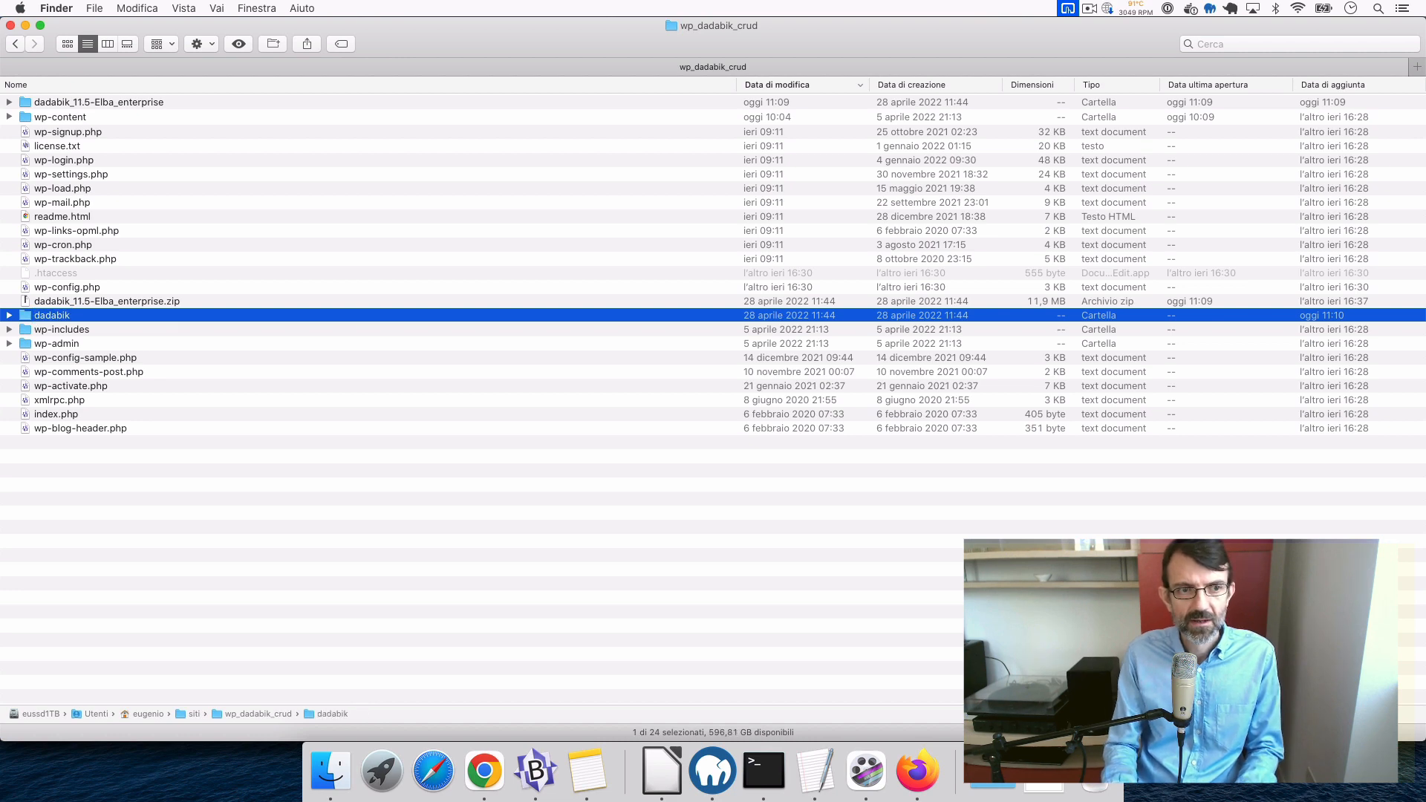
{"action": "left_click", "coordinate": [56, 372]}
{"action": "key", "text": "Up"}
{"action": "key", "text": "Up"}
{"action": "key", "text": "Up"}
{"action": "key", "text": "Up"}
{"action": "key", "text": "super+Down"}
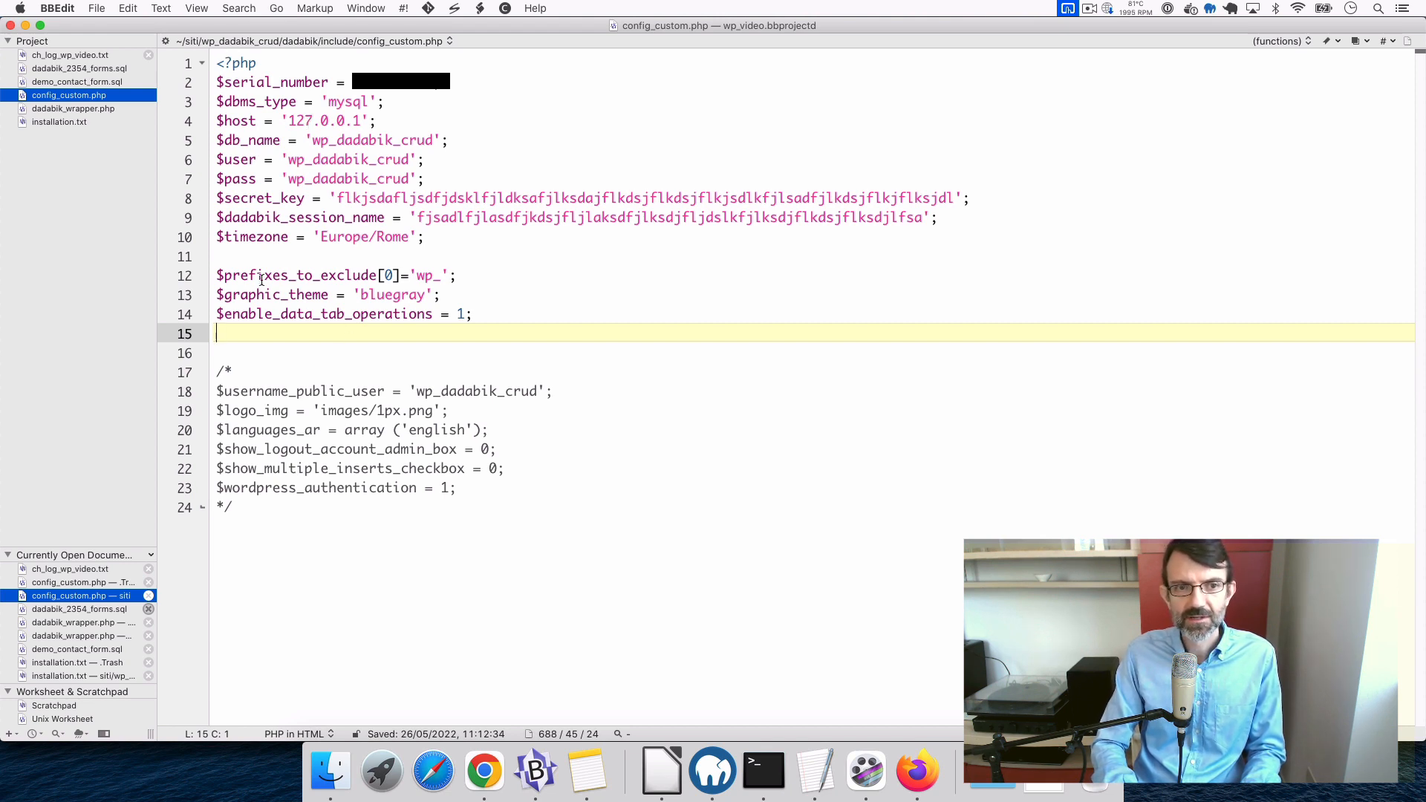
{"action": "left_click", "coordinate": [297, 373]}
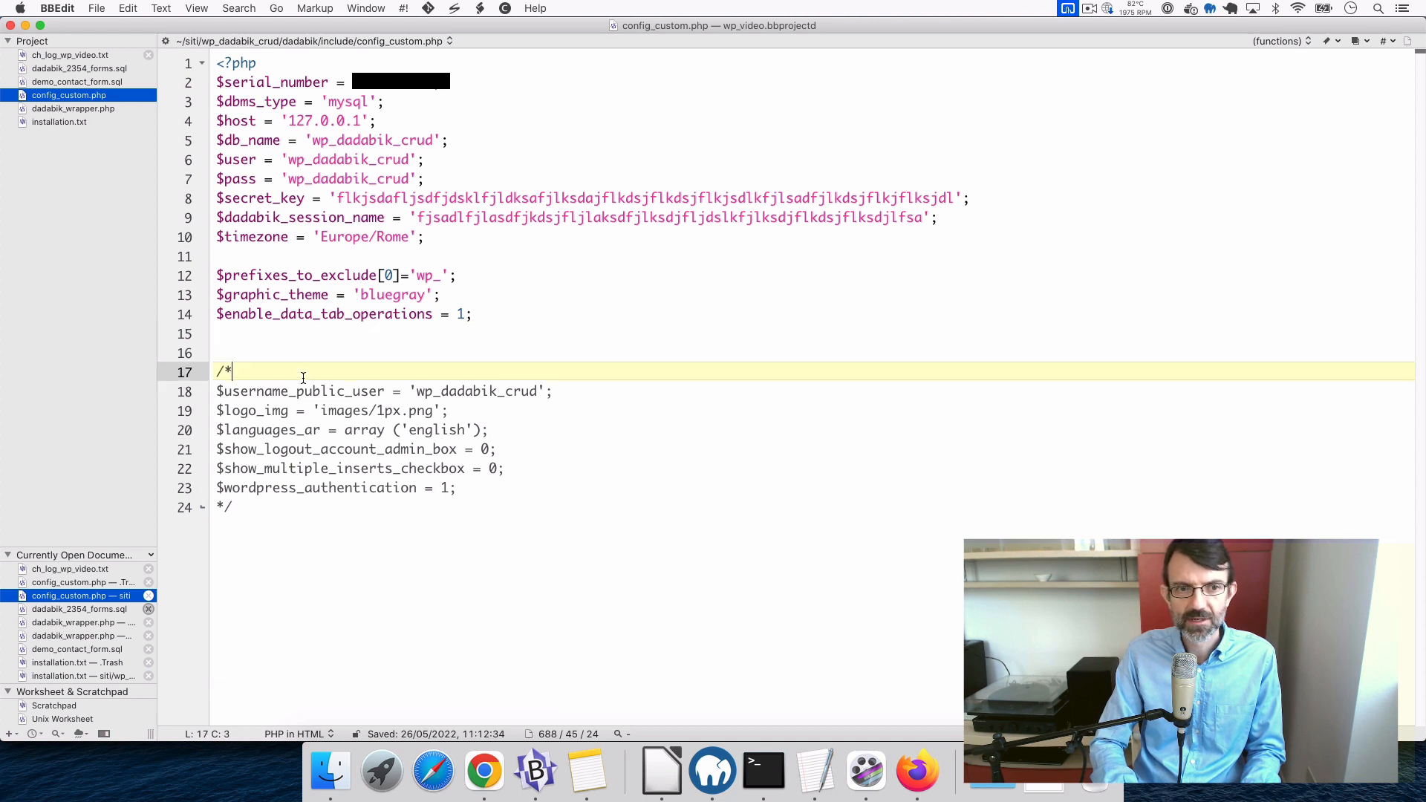
{"action": "left_click_drag", "start_coordinate": [226, 355], "coordinate": [318, 536]}
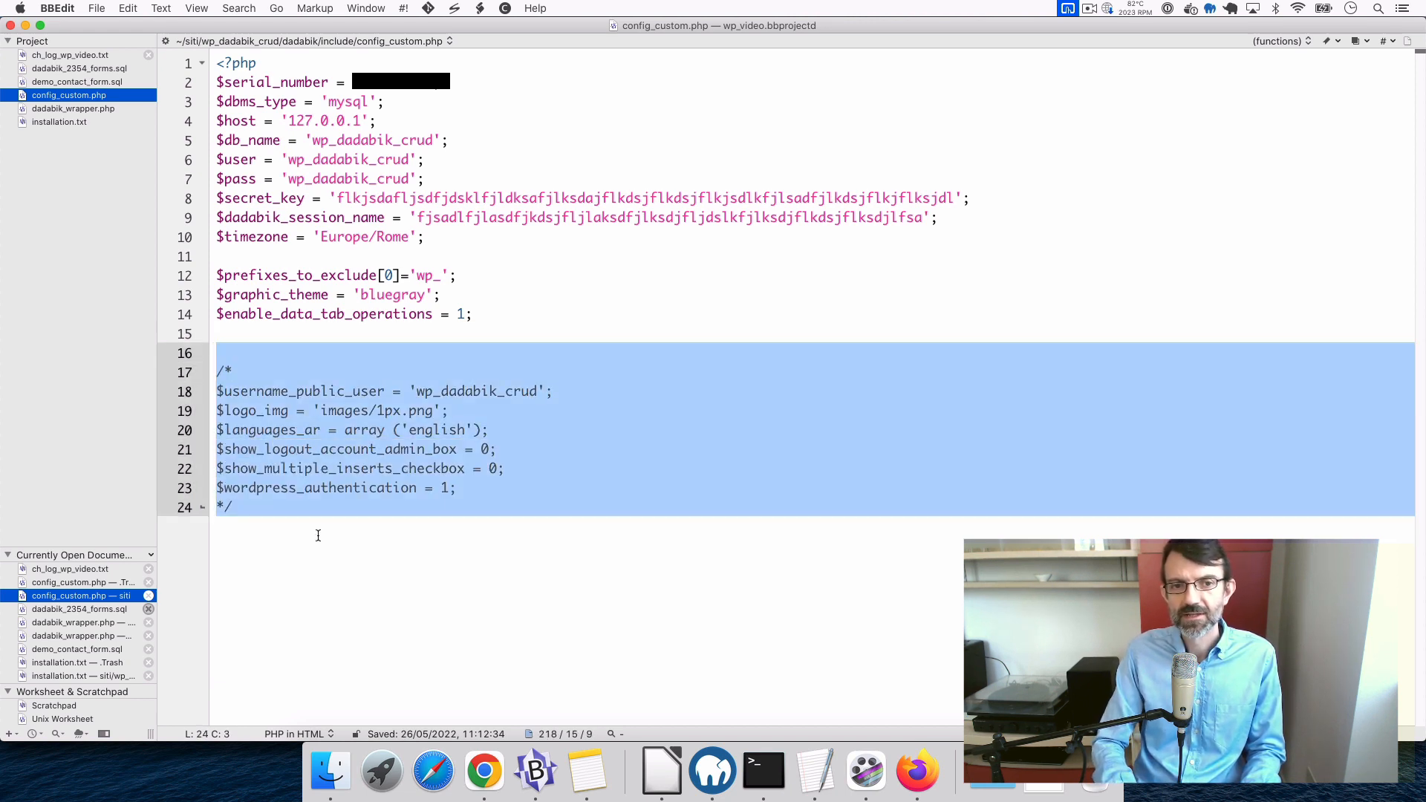
{"action": "left_click", "coordinate": [274, 386]}
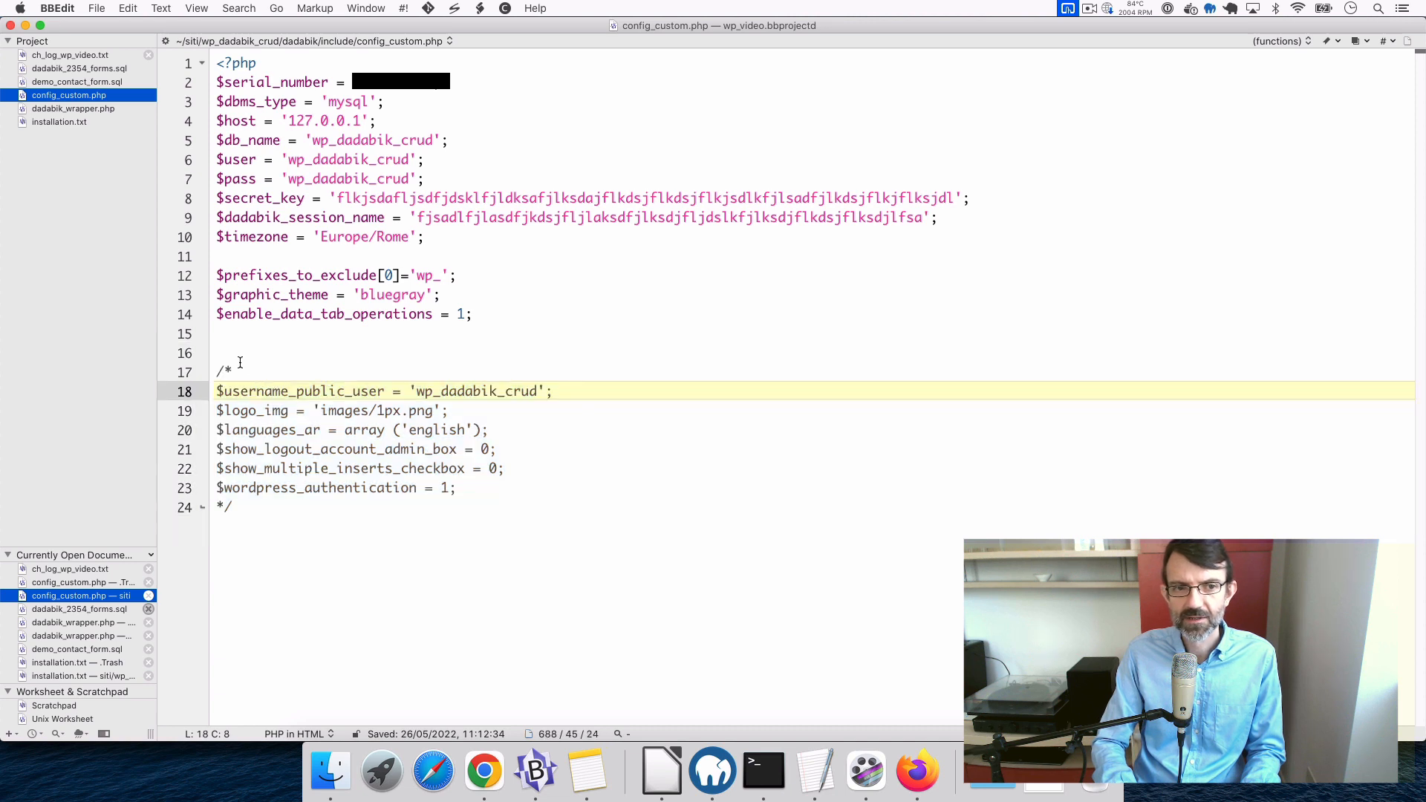
{"action": "left_click", "coordinate": [240, 362]}
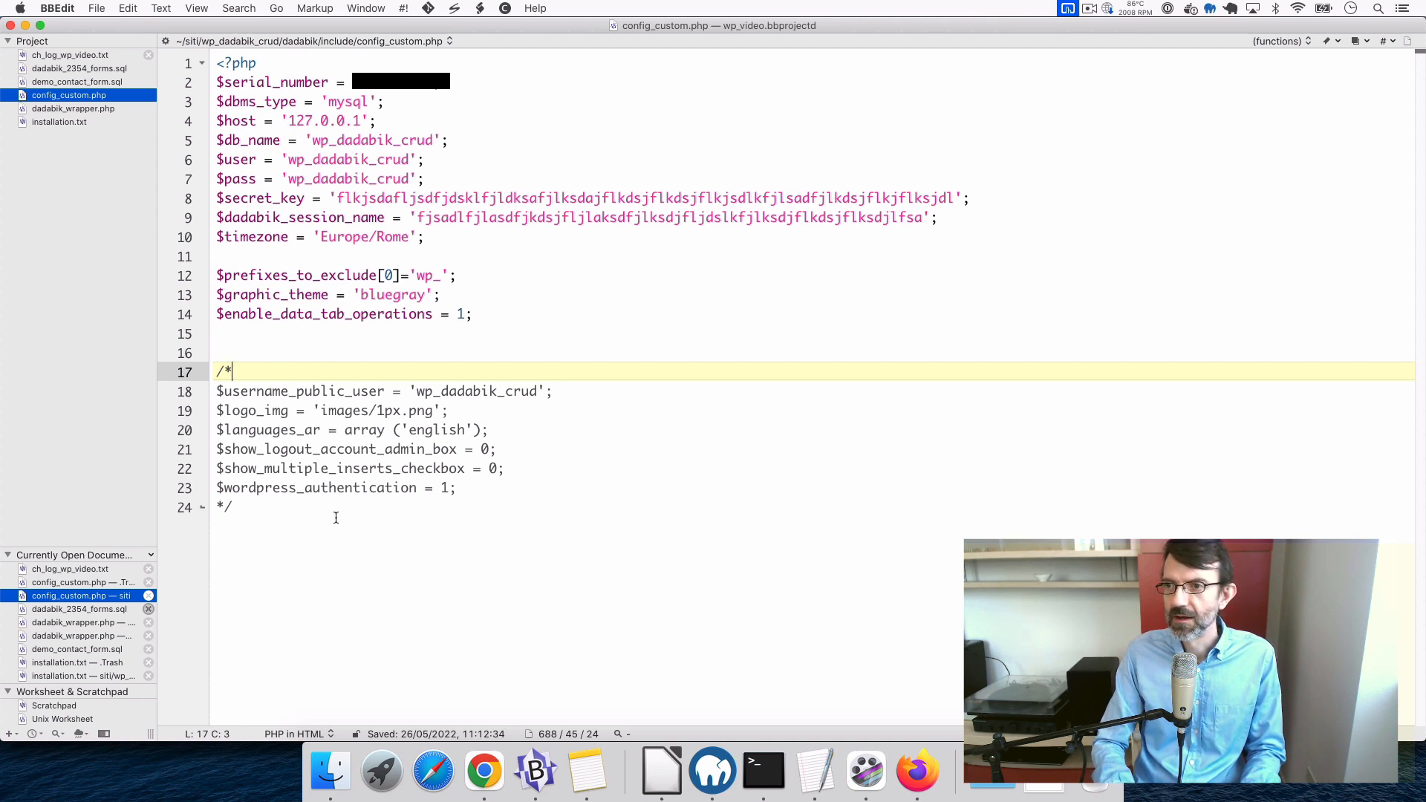
{"action": "left_click", "coordinate": [442, 313]}
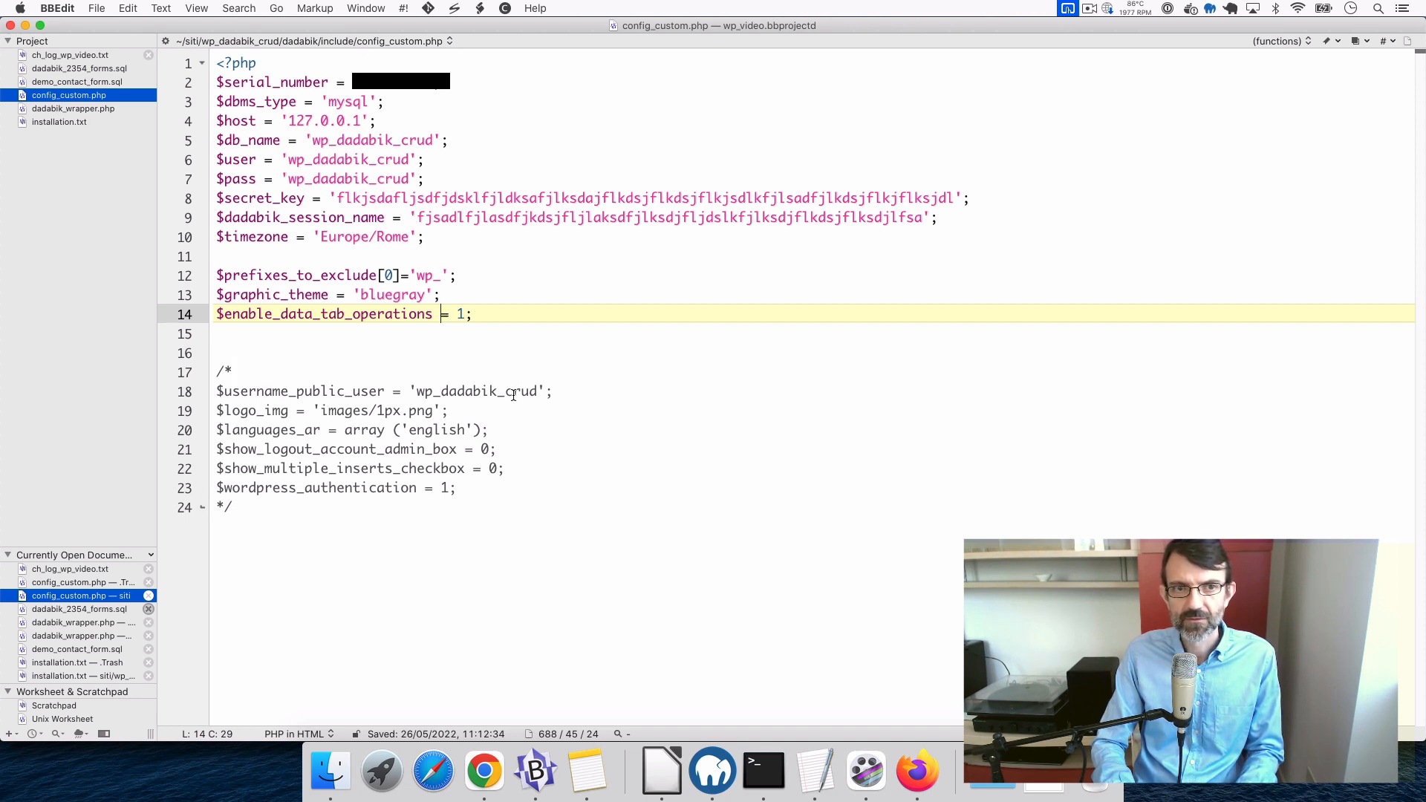
{"action": "left_click", "coordinate": [266, 84]}
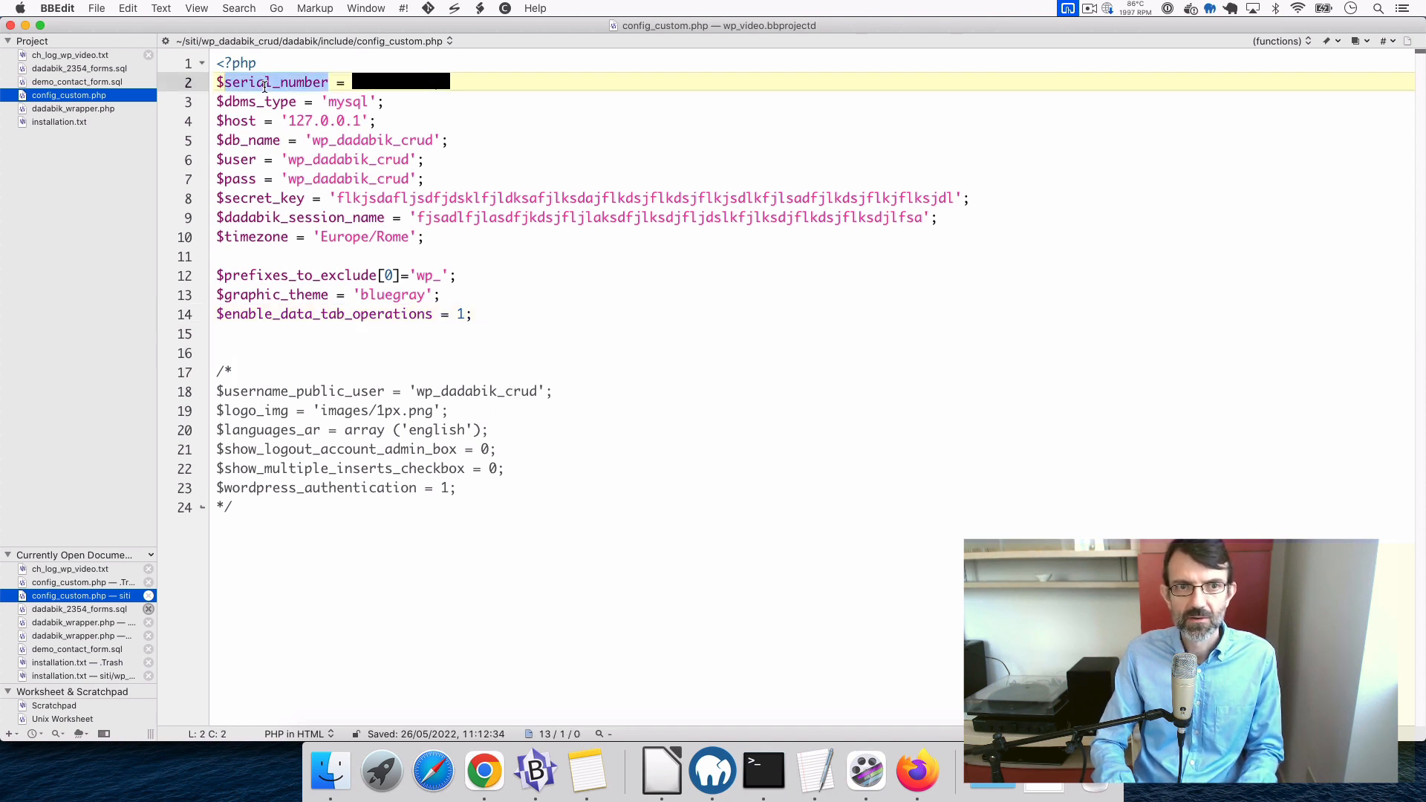
{"action": "left_click", "coordinate": [300, 120]}
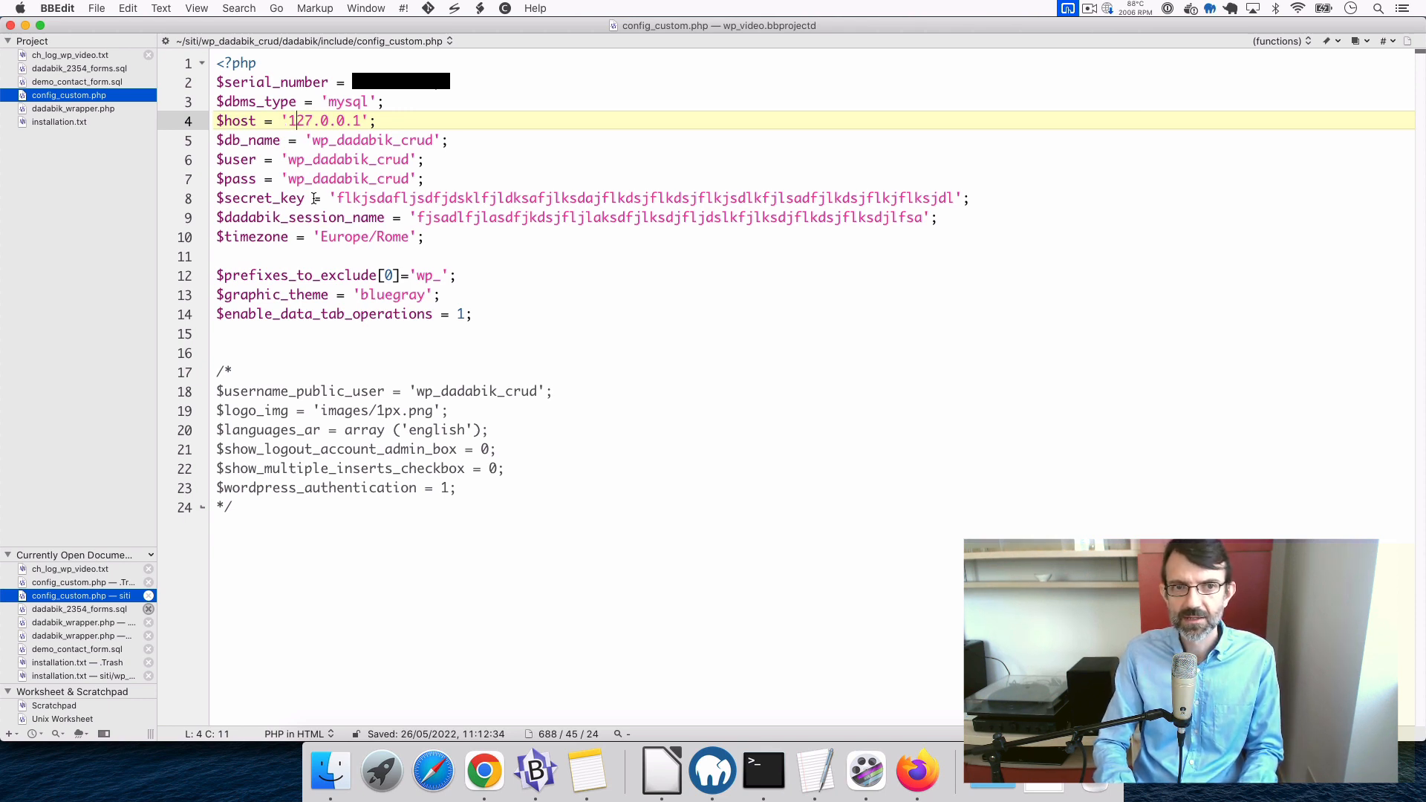
{"action": "left_click", "coordinate": [241, 121]}
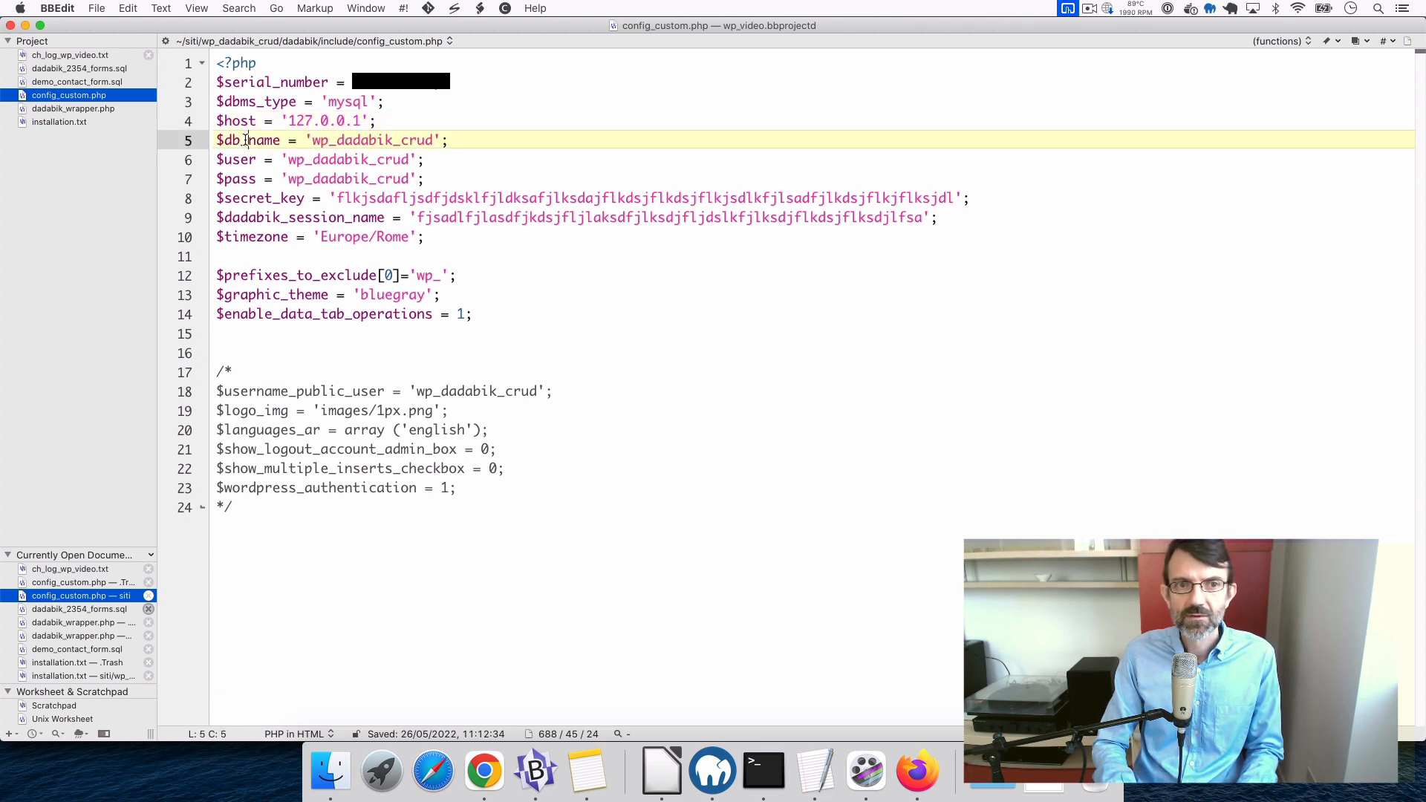
{"action": "double_click", "coordinate": [247, 141]}
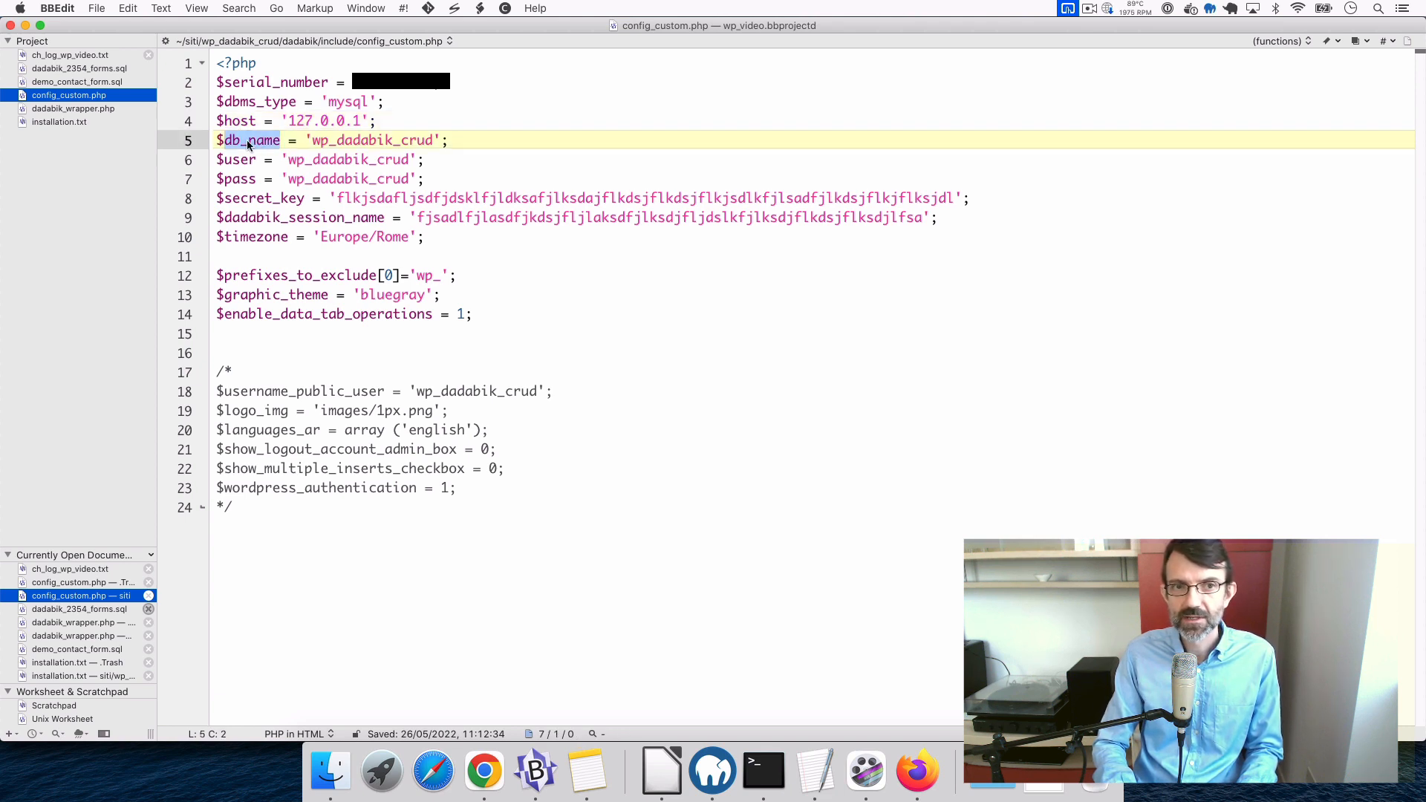
{"action": "double_click", "coordinate": [238, 160]}
{"action": "double_click", "coordinate": [245, 181]}
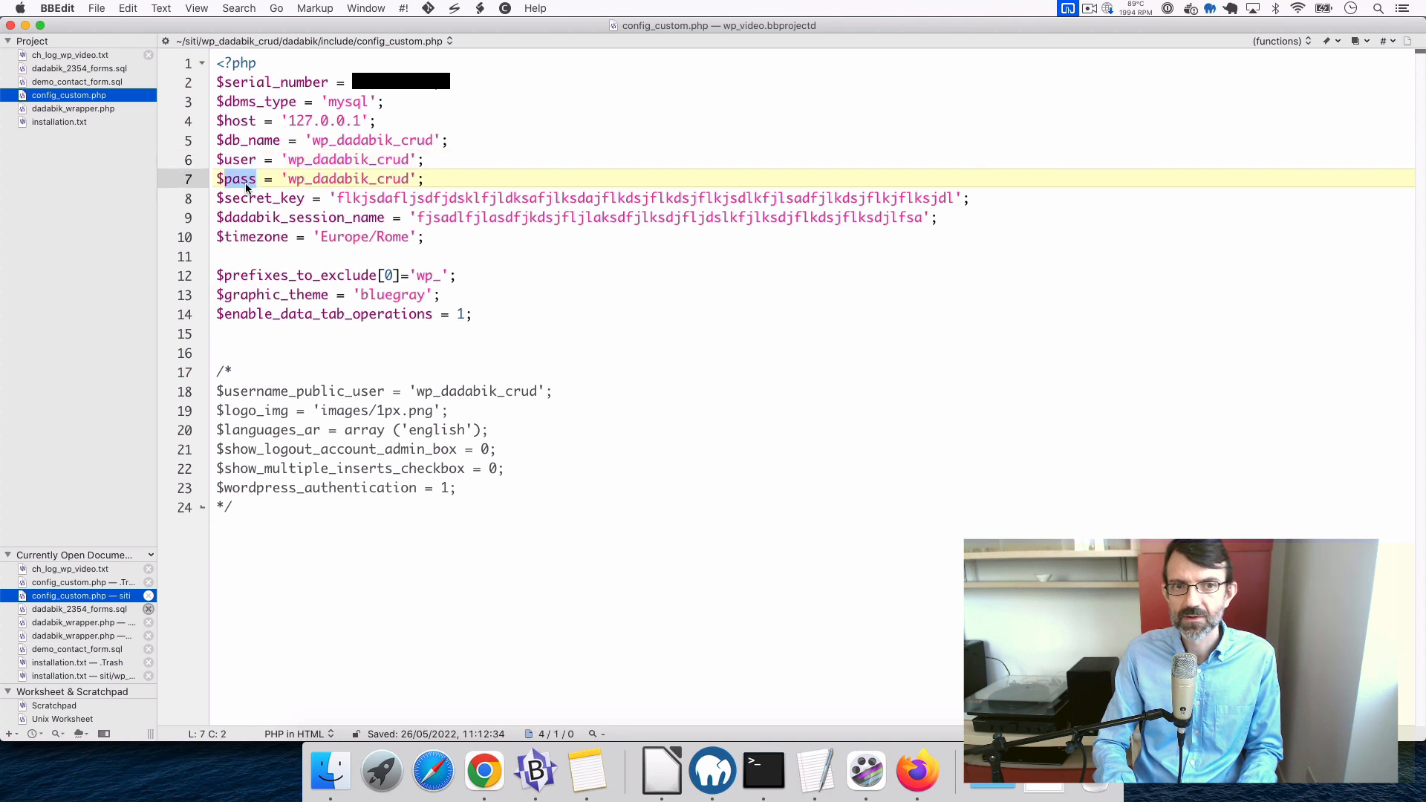
{"action": "left_click", "coordinate": [438, 179]}
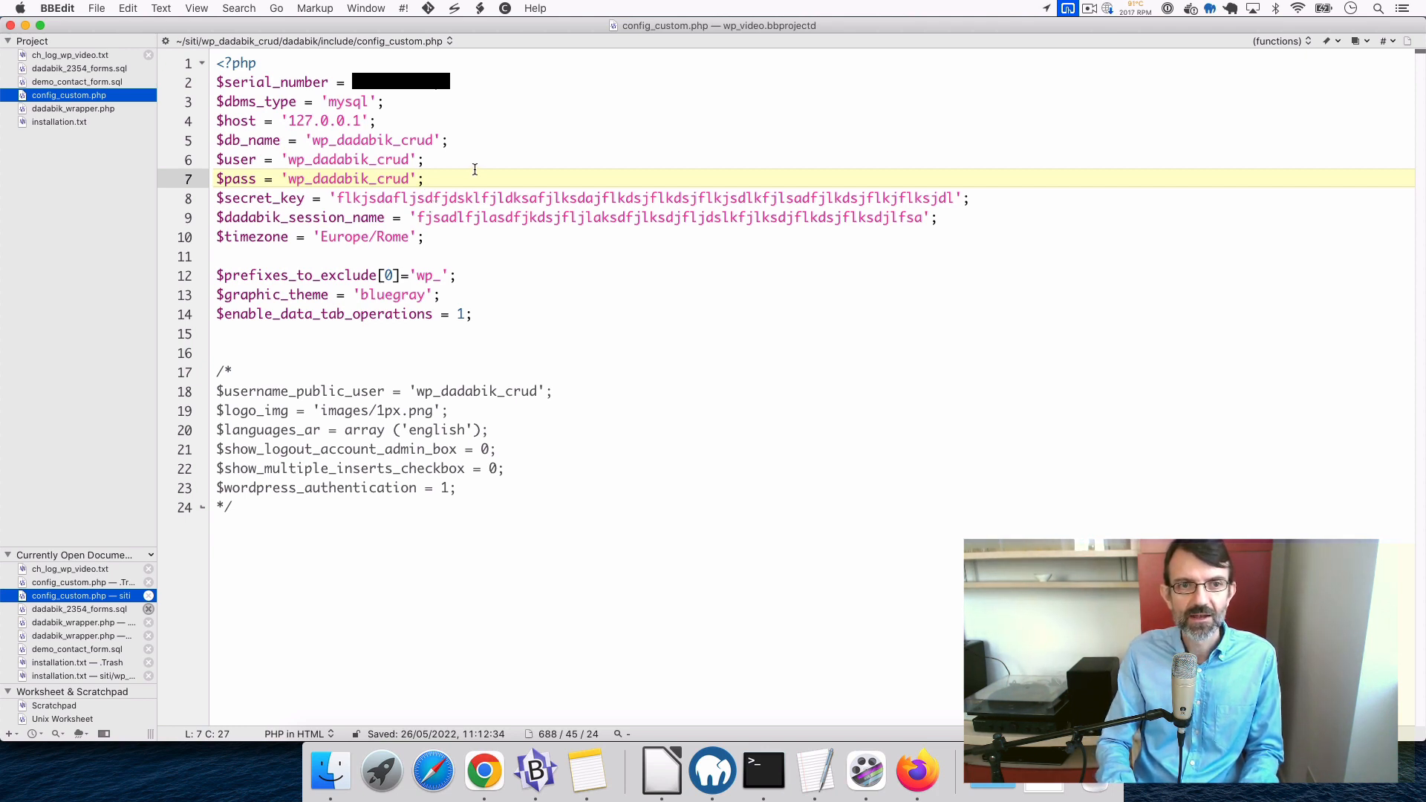
{"action": "double_click", "coordinate": [411, 147]}
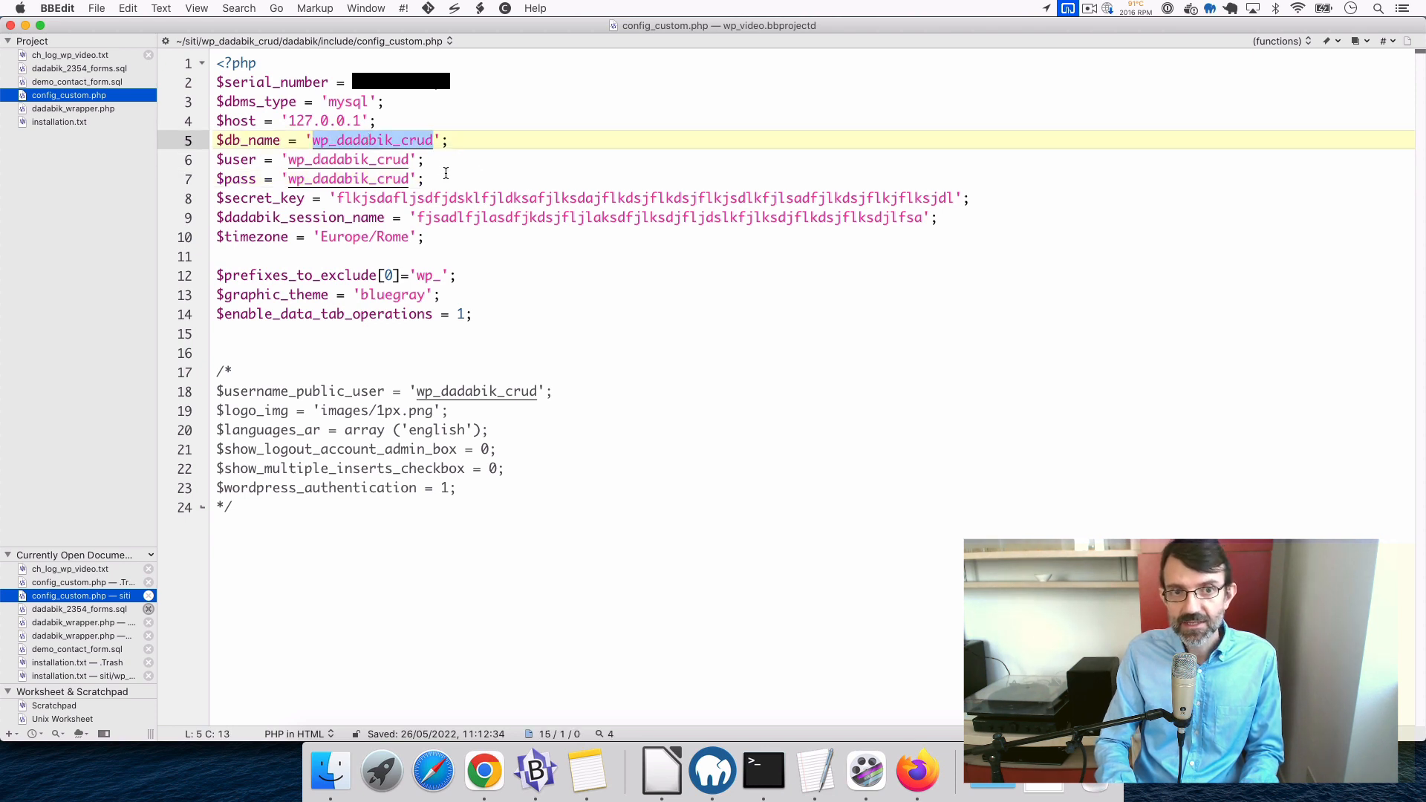
{"action": "left_click", "coordinate": [446, 173]}
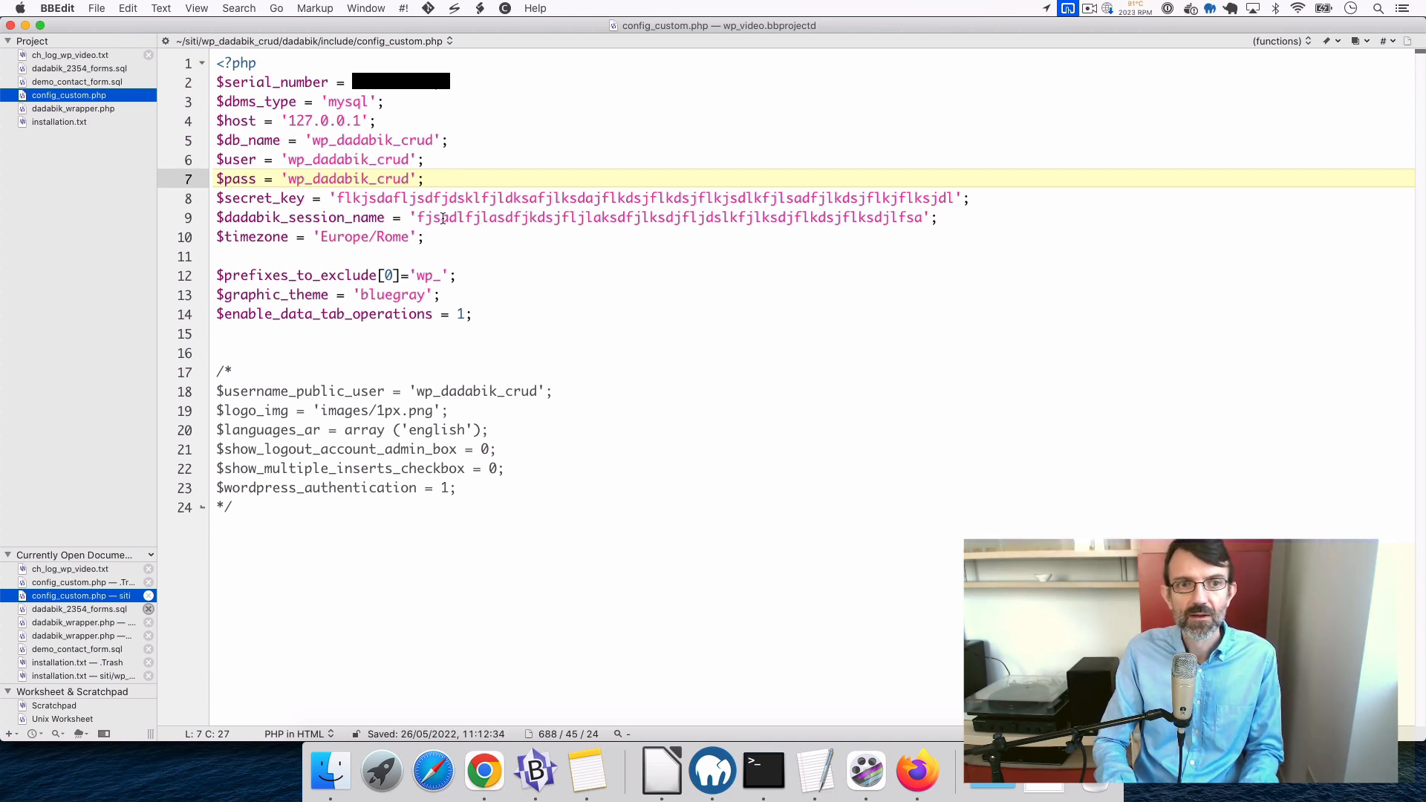
{"action": "double_click", "coordinate": [259, 199]}
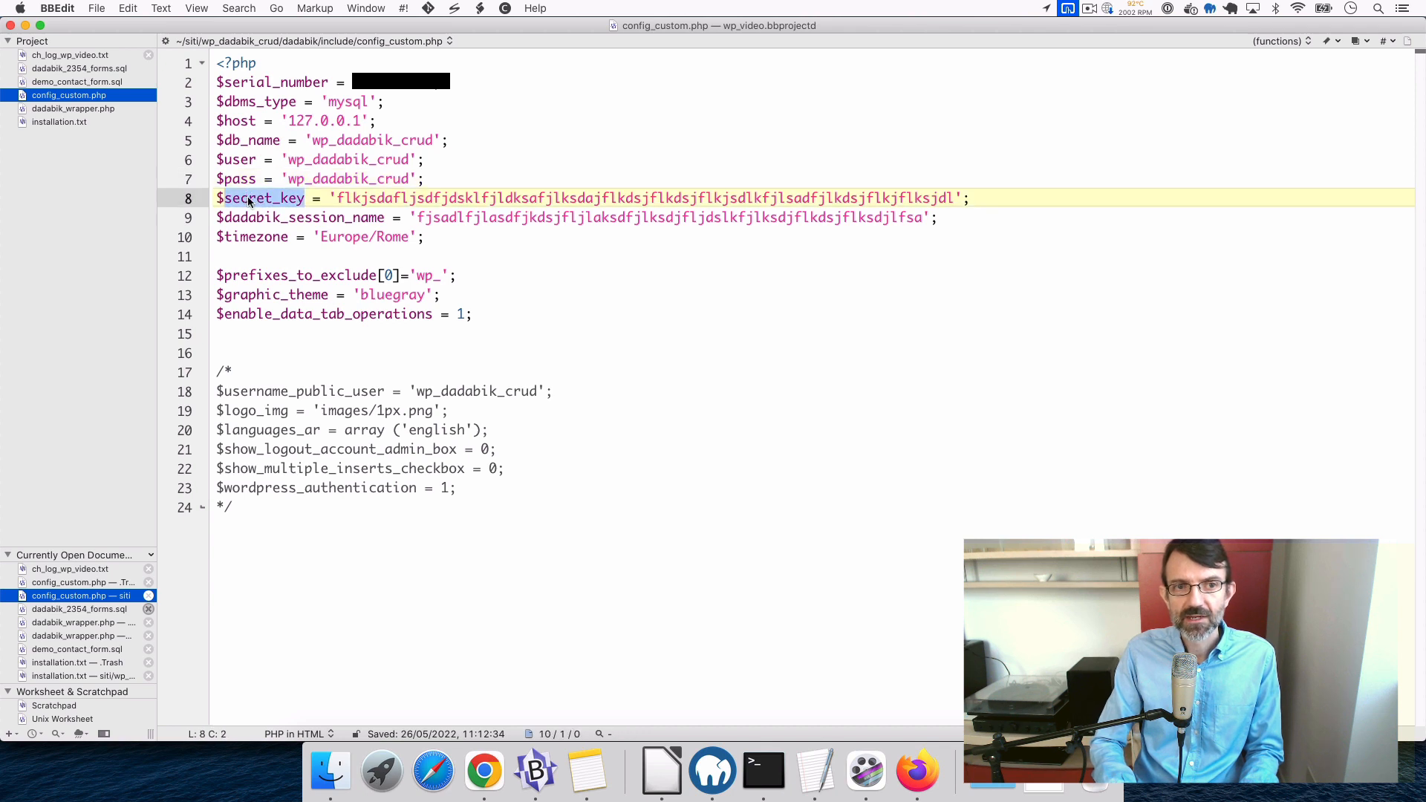
{"action": "double_click", "coordinate": [298, 220]}
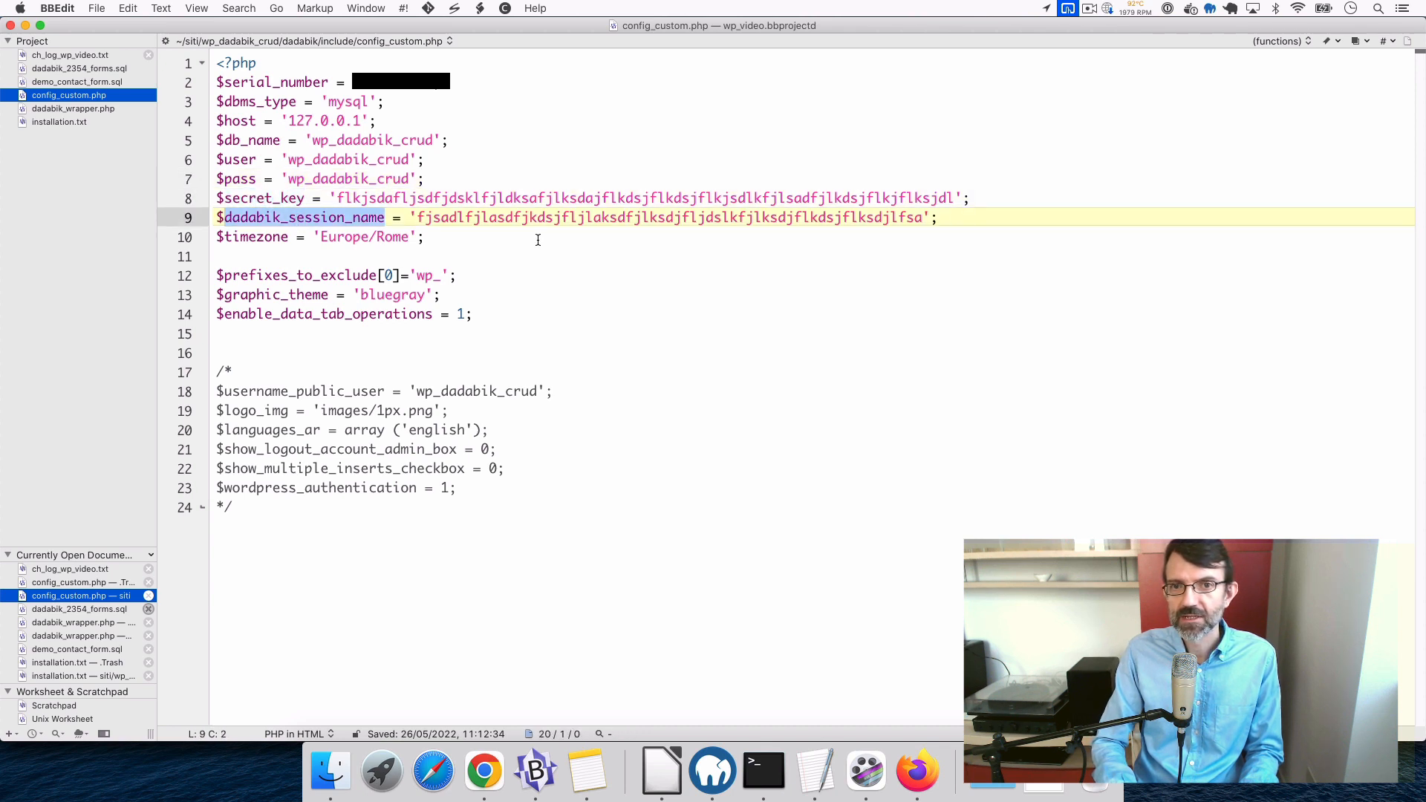
{"action": "double_click", "coordinate": [493, 202]}
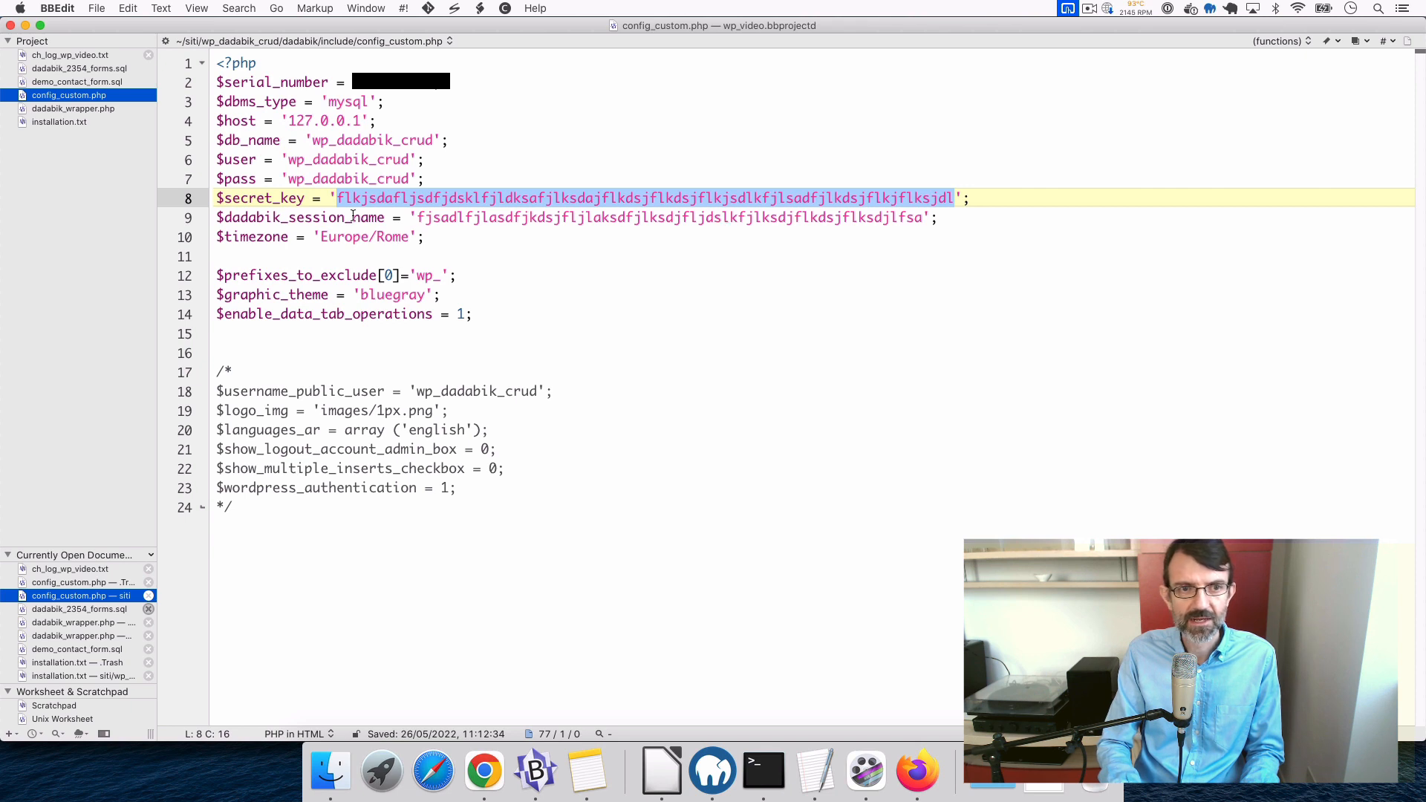
{"action": "double_click", "coordinate": [251, 239]}
{"action": "left_click", "coordinate": [452, 239]}
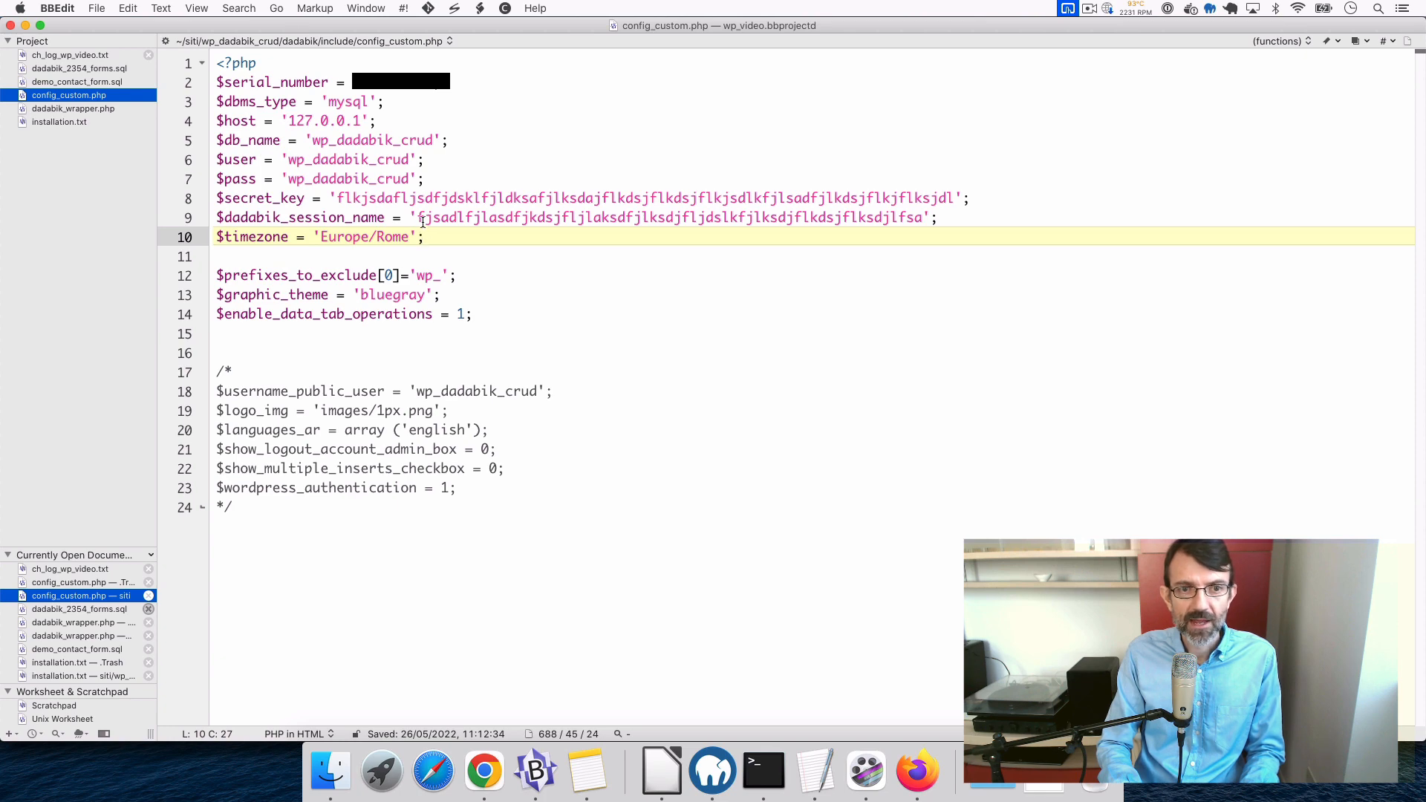
{"action": "left_click_drag", "start_coordinate": [424, 238], "coordinate": [207, 88]}
{"action": "left_click", "coordinate": [572, 308]}
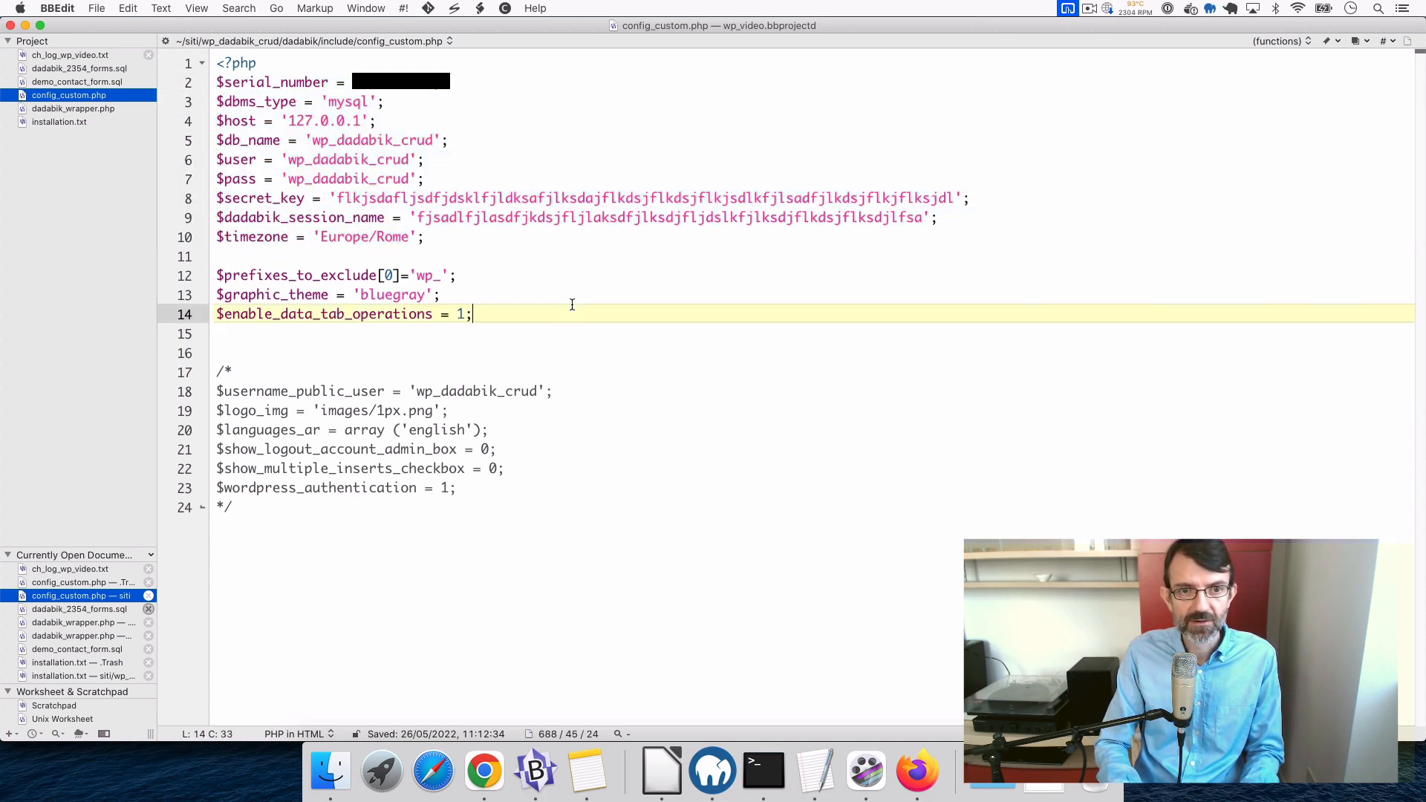
{"action": "left_click_drag", "start_coordinate": [219, 276], "coordinate": [502, 314]}
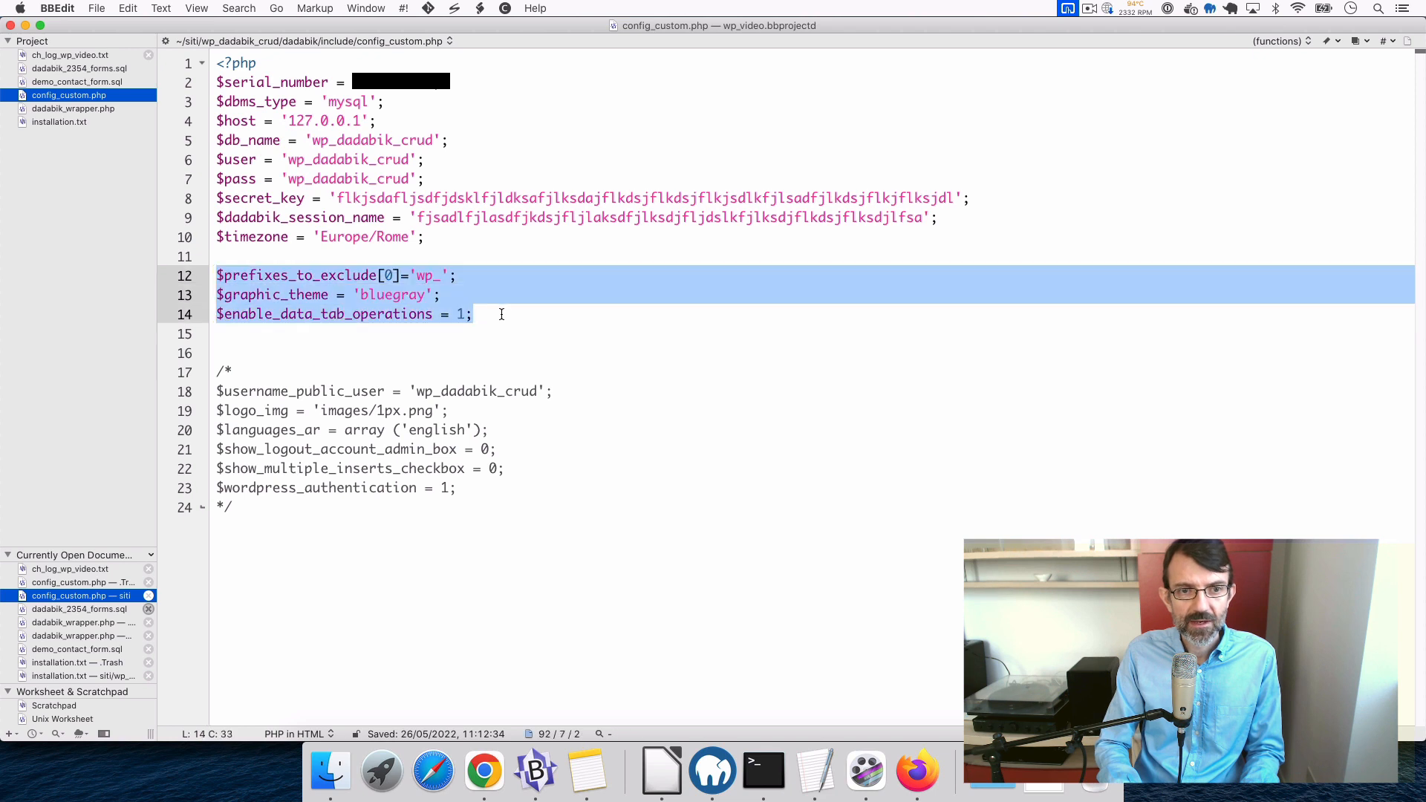
{"action": "left_click", "coordinate": [495, 310]}
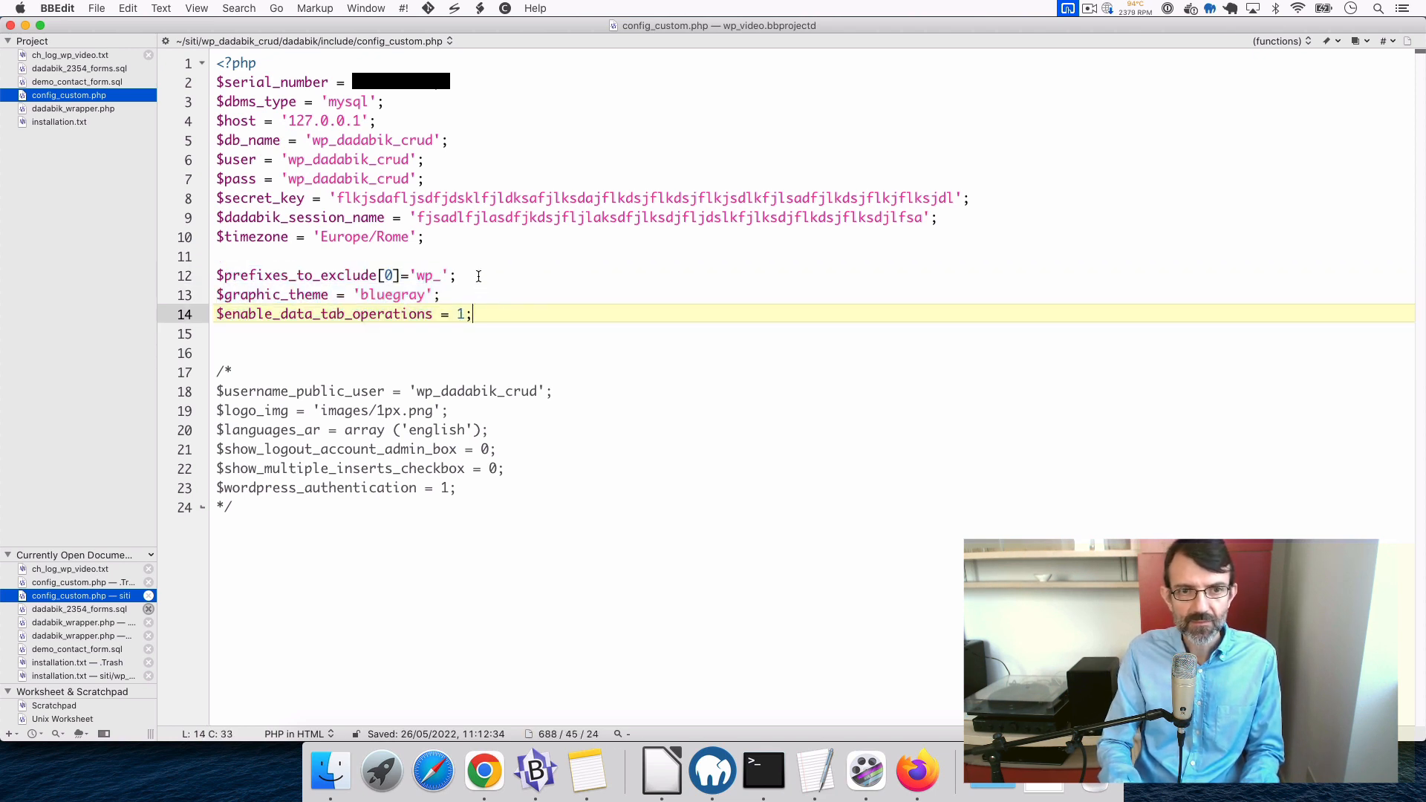
{"action": "left_click_drag", "start_coordinate": [217, 295], "coordinate": [470, 298]}
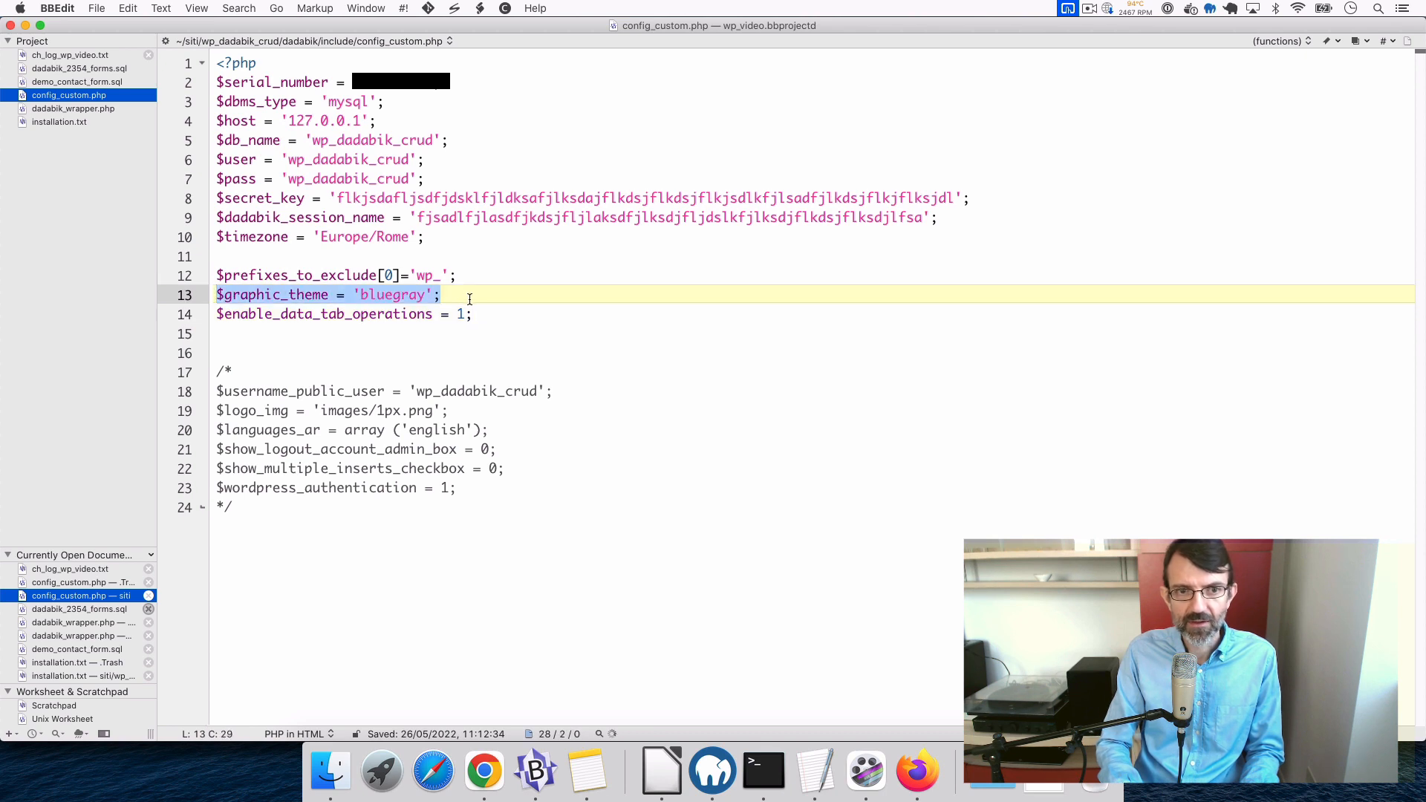
{"action": "left_click", "coordinate": [470, 299]}
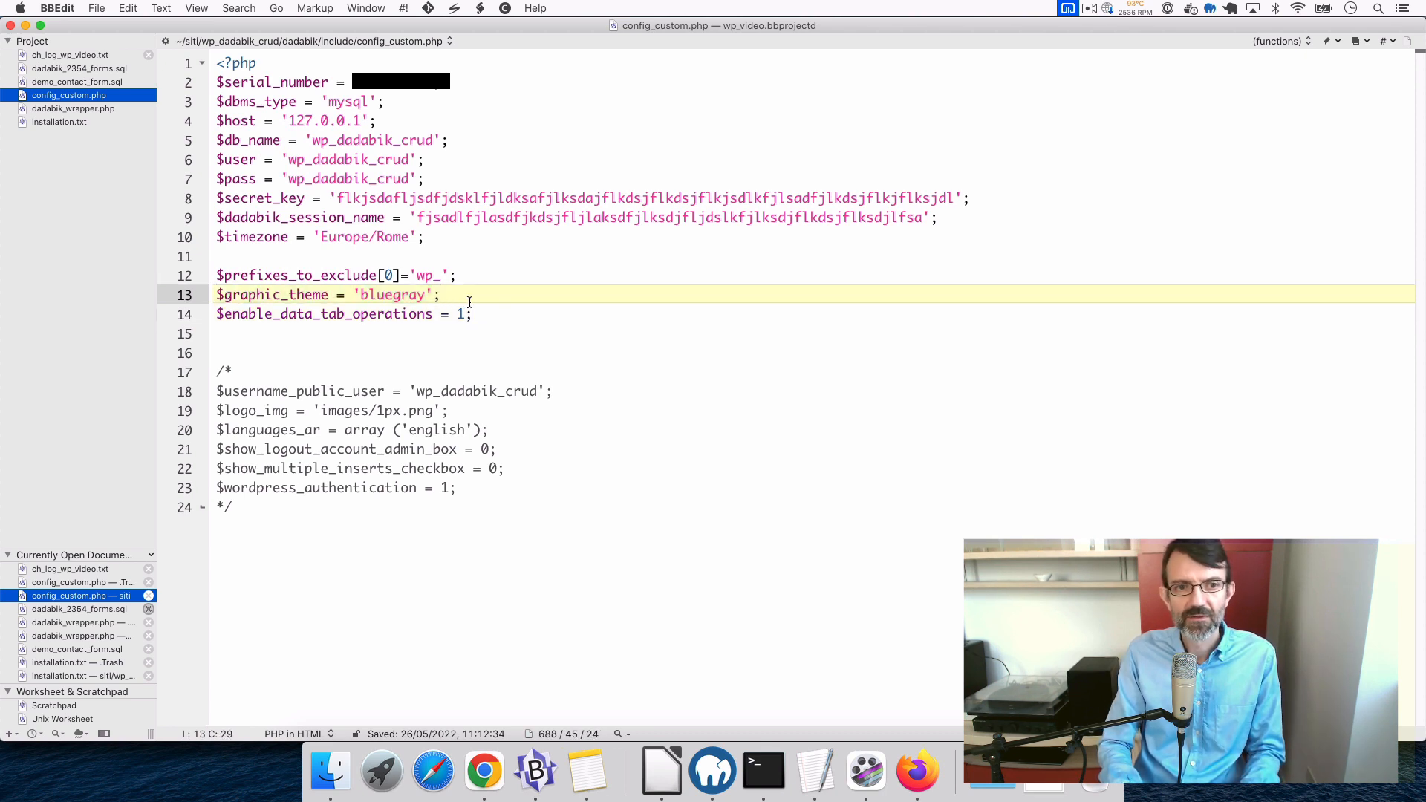
{"action": "left_click", "coordinate": [216, 275]}
{"action": "left_click", "coordinate": [460, 276], "text": "shift"}
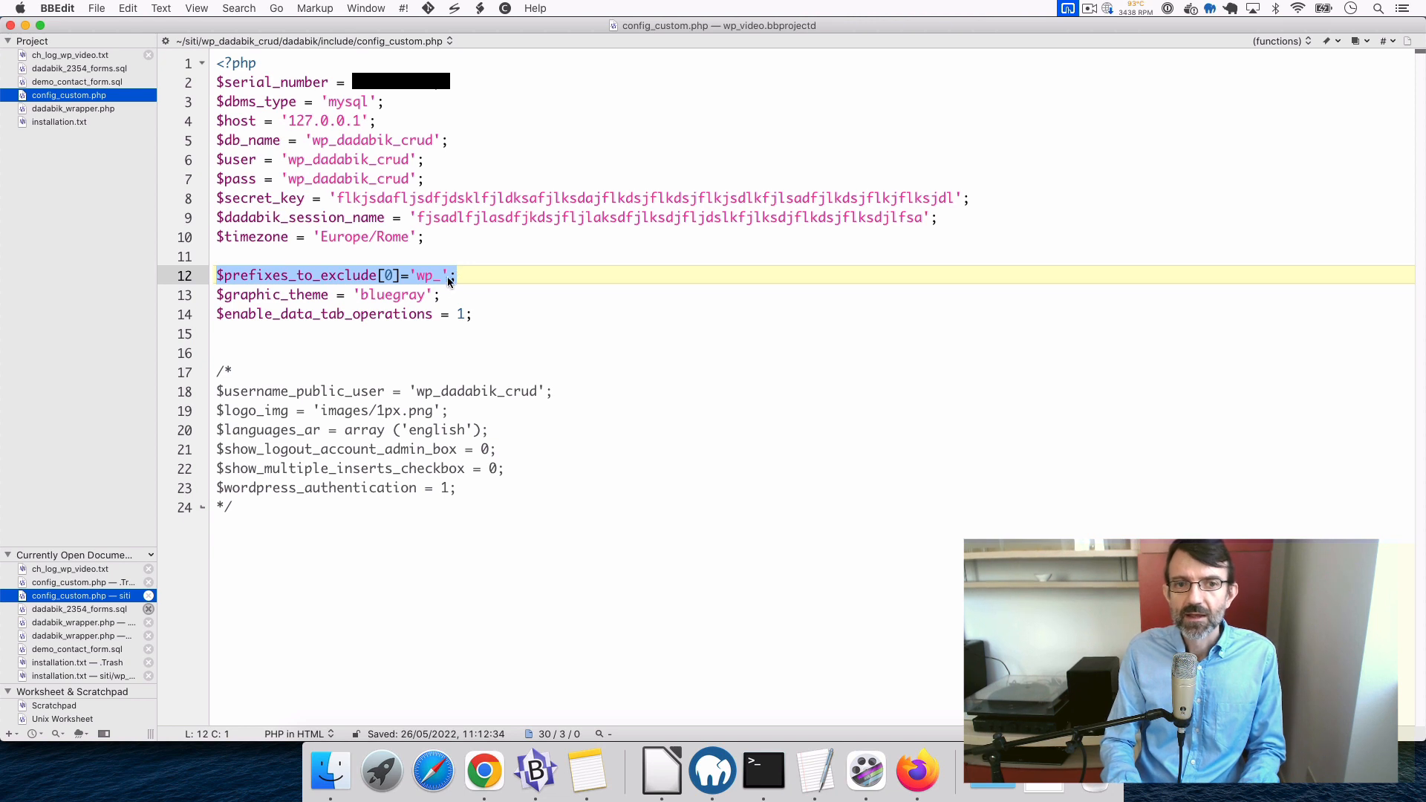
{"action": "left_click", "coordinate": [470, 279]}
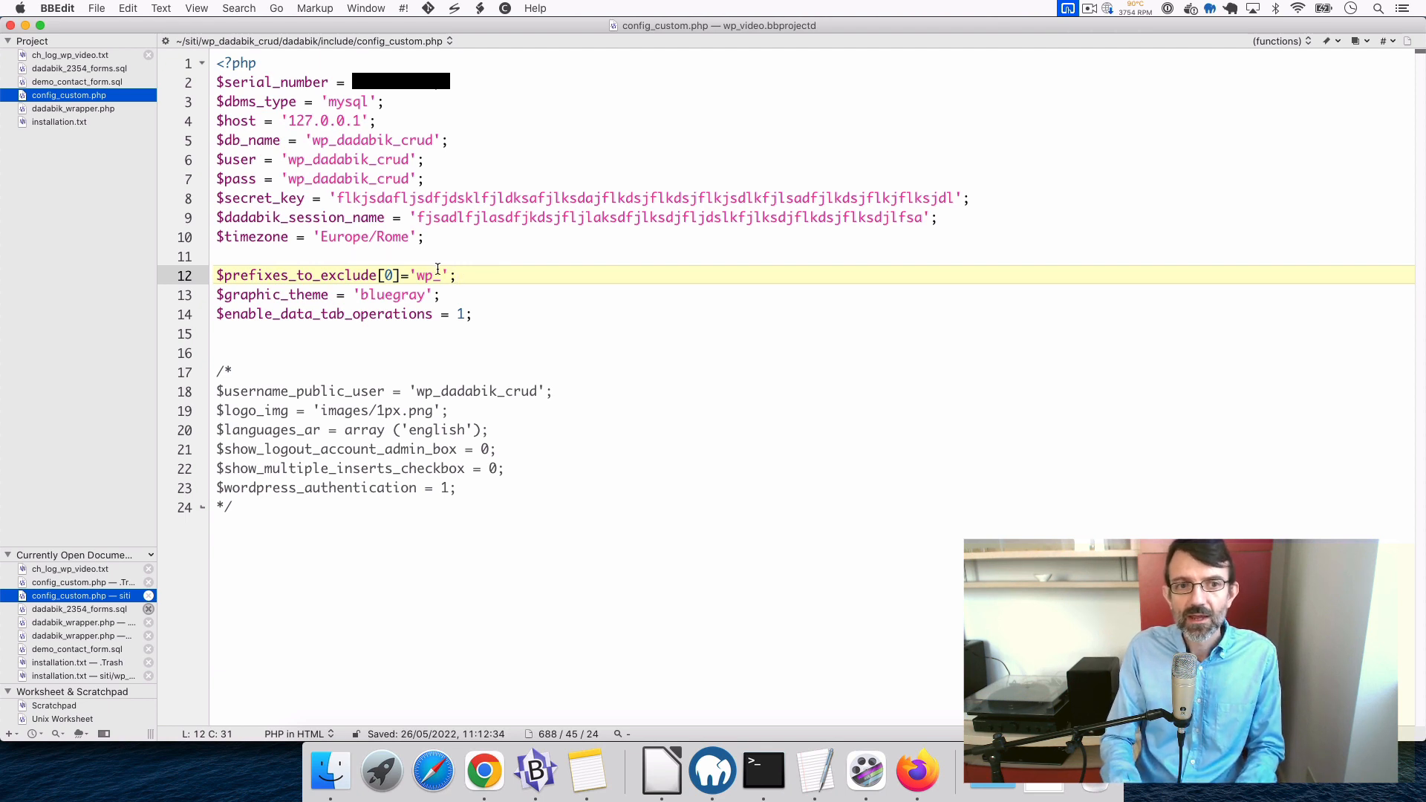
{"action": "double_click", "coordinate": [420, 276]}
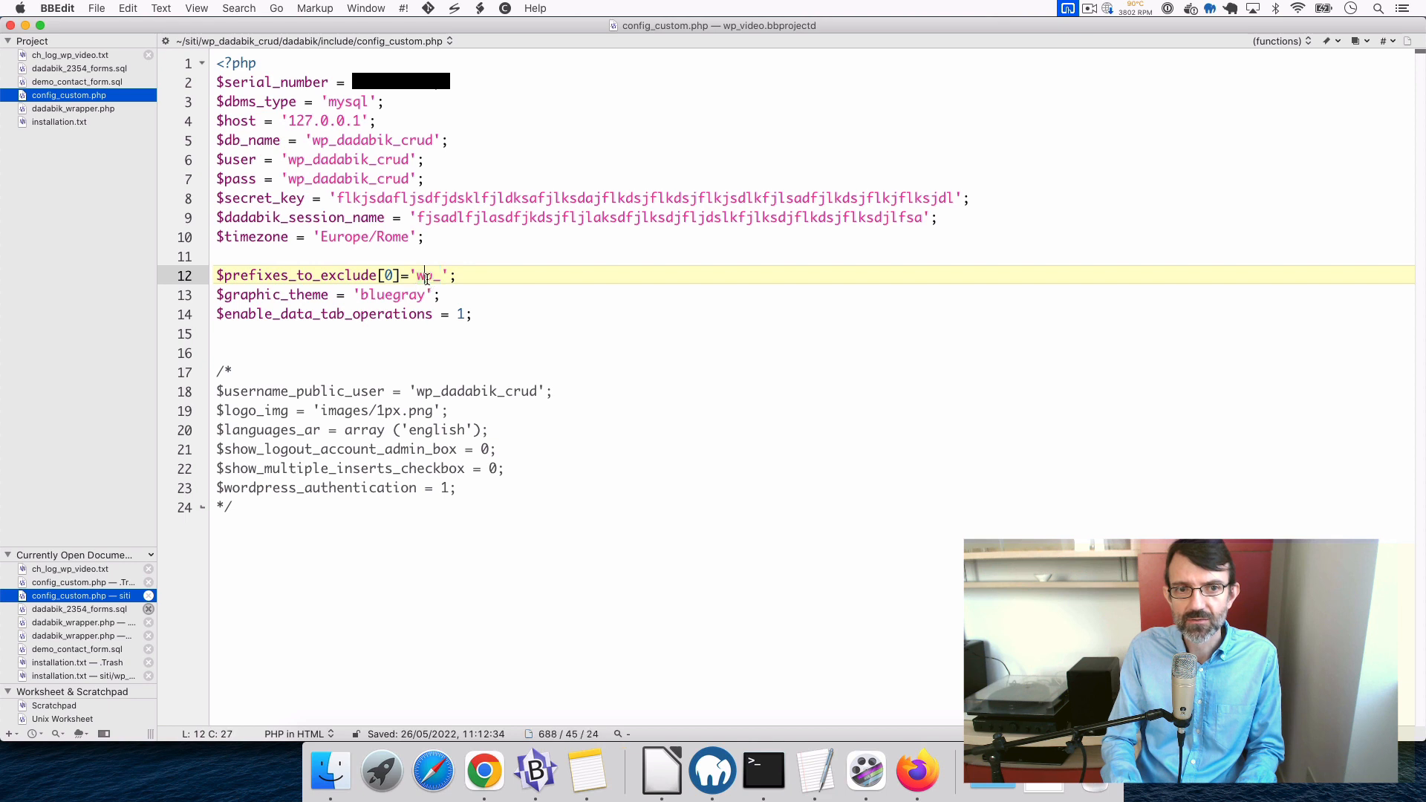
{"action": "left_click", "coordinate": [460, 277]}
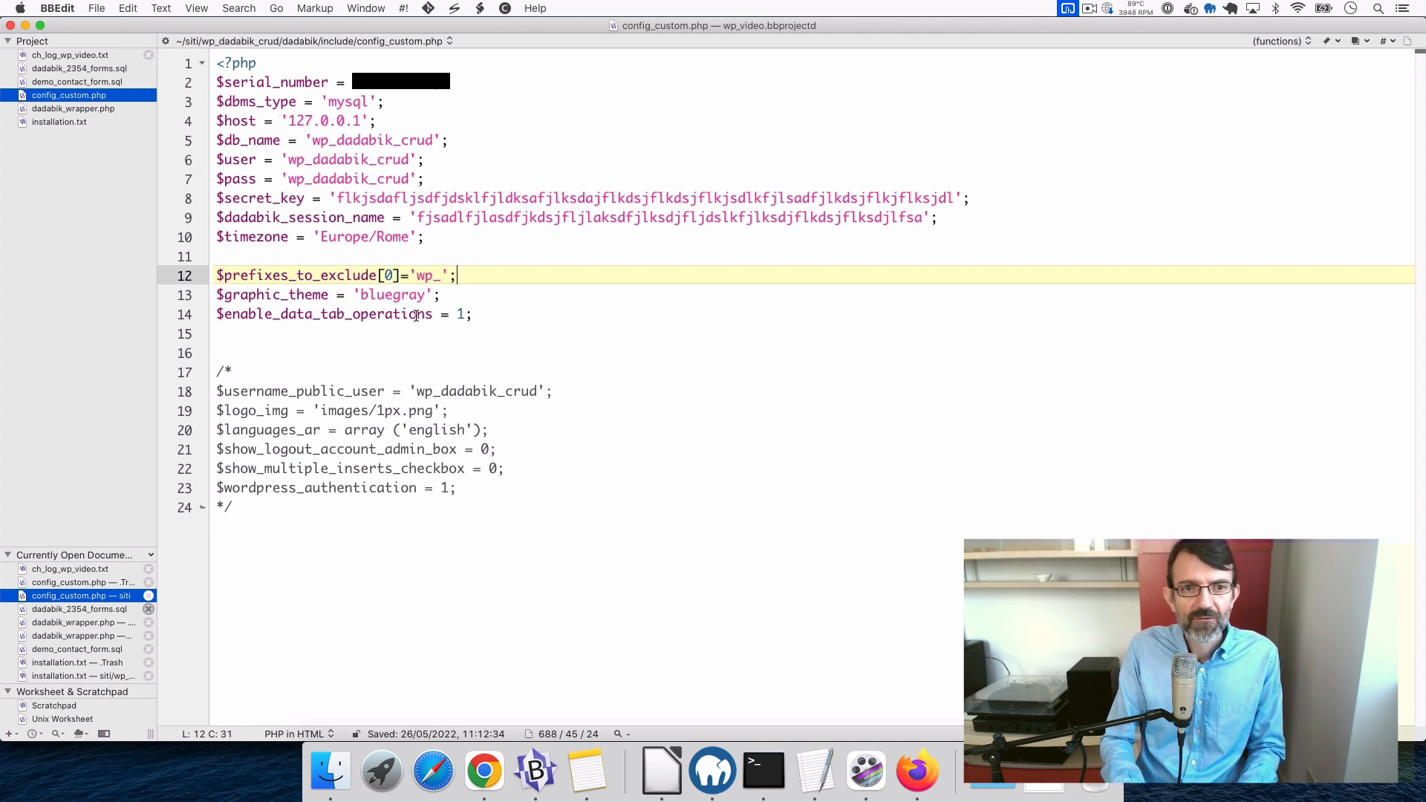
- Review enable_data_tab_operations set to 1 on line 14 without editing, then switch to Firefox
{"action": "double_click", "coordinate": [461, 314]}
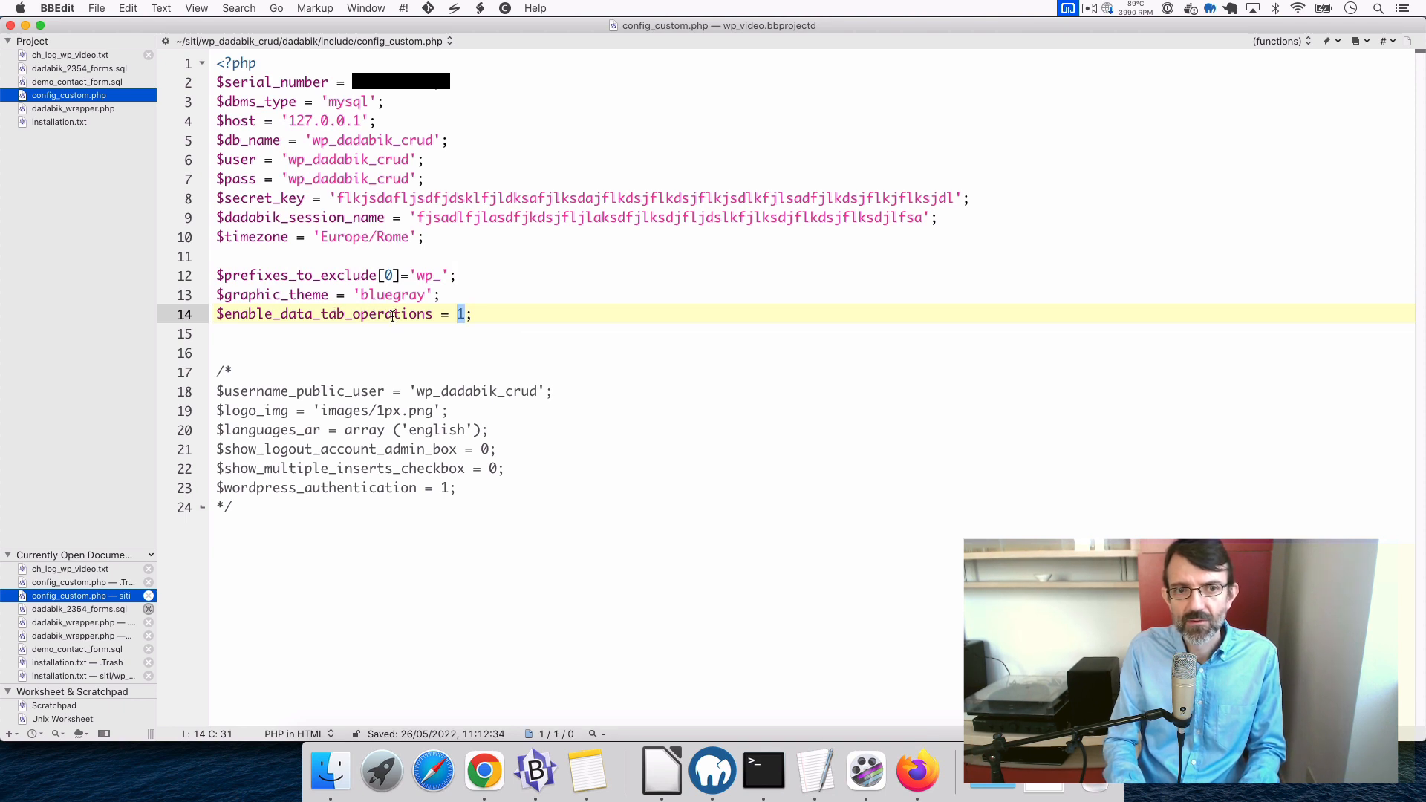
{"action": "left_click", "coordinate": [400, 315]}
{"action": "double_click", "coordinate": [400, 315]}
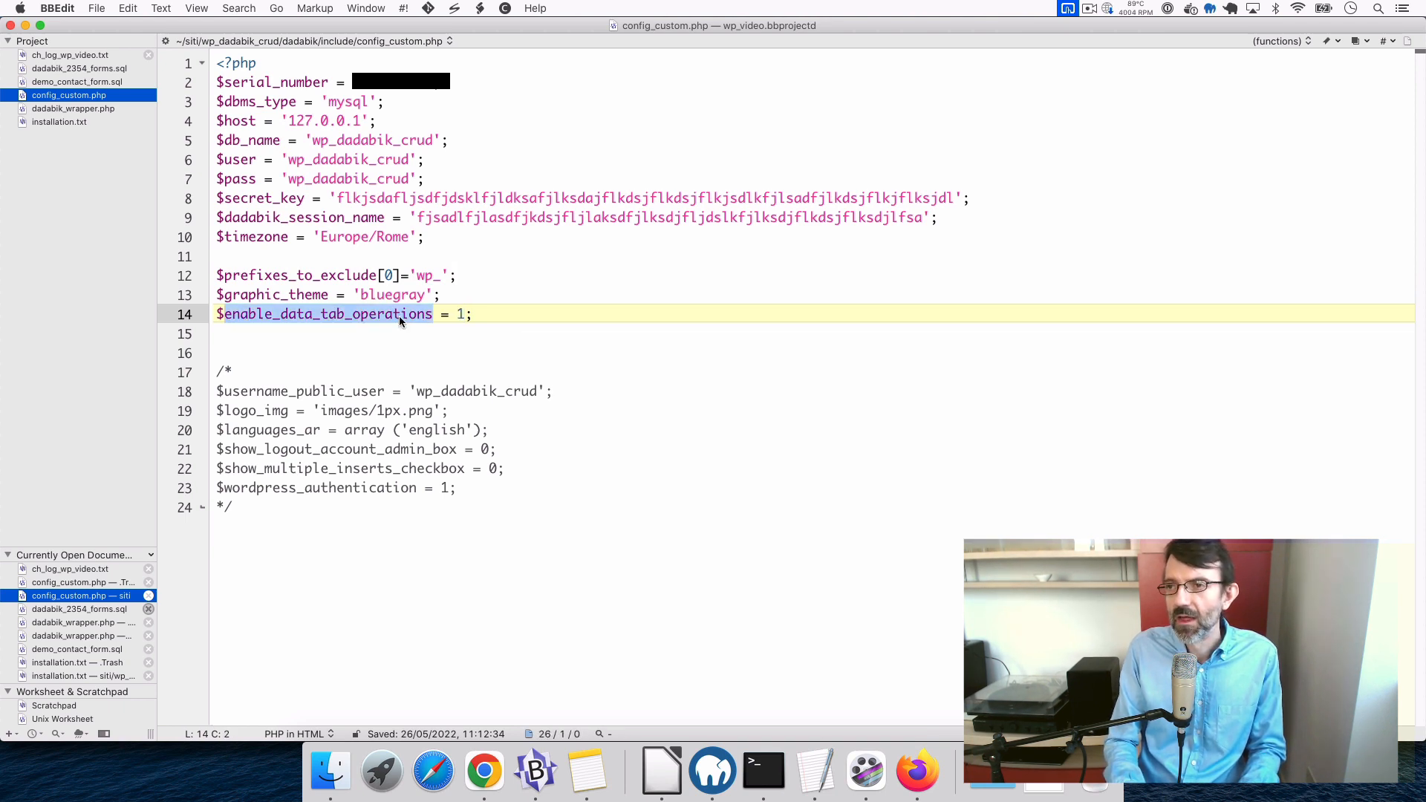
{"action": "left_click", "coordinate": [478, 315]}
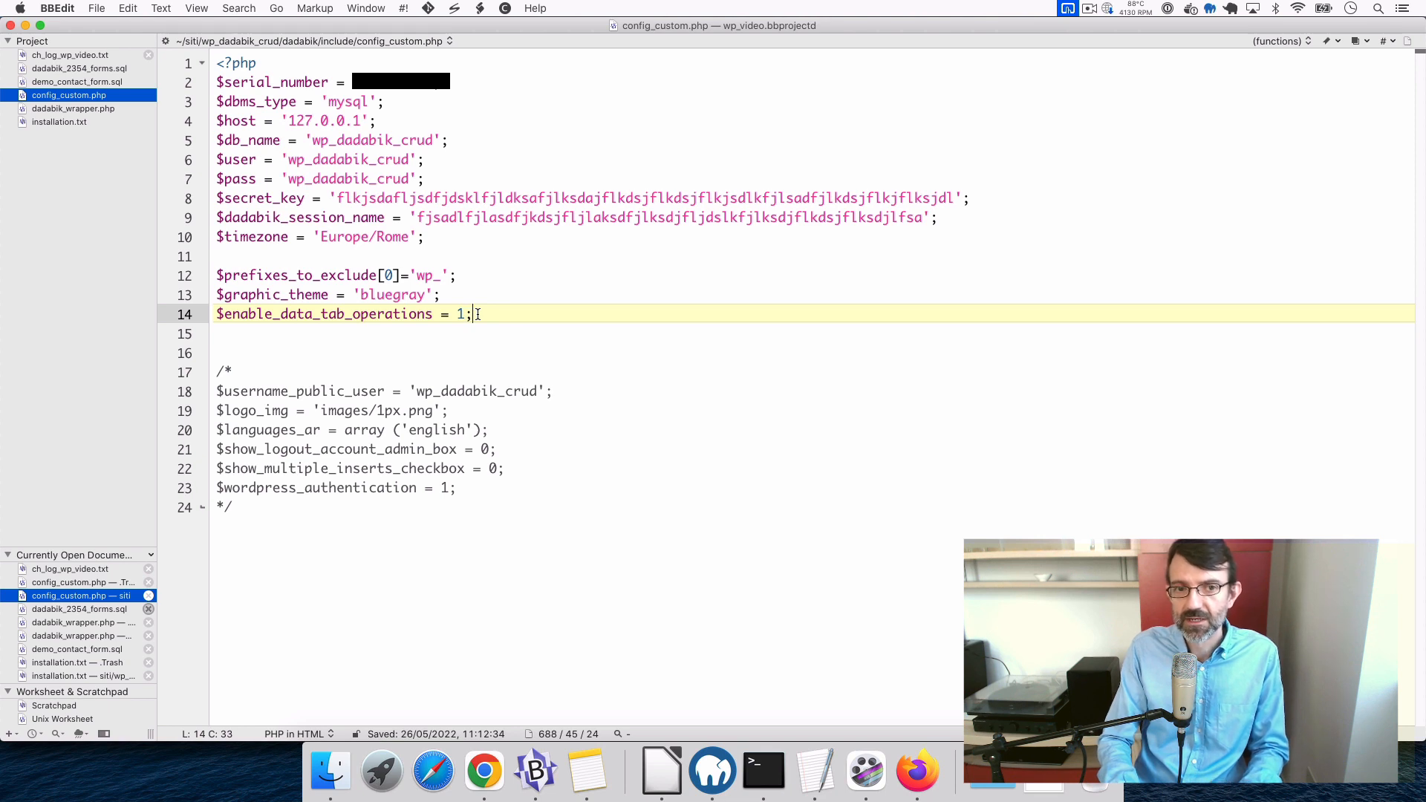
{"action": "key", "text": "Left"}
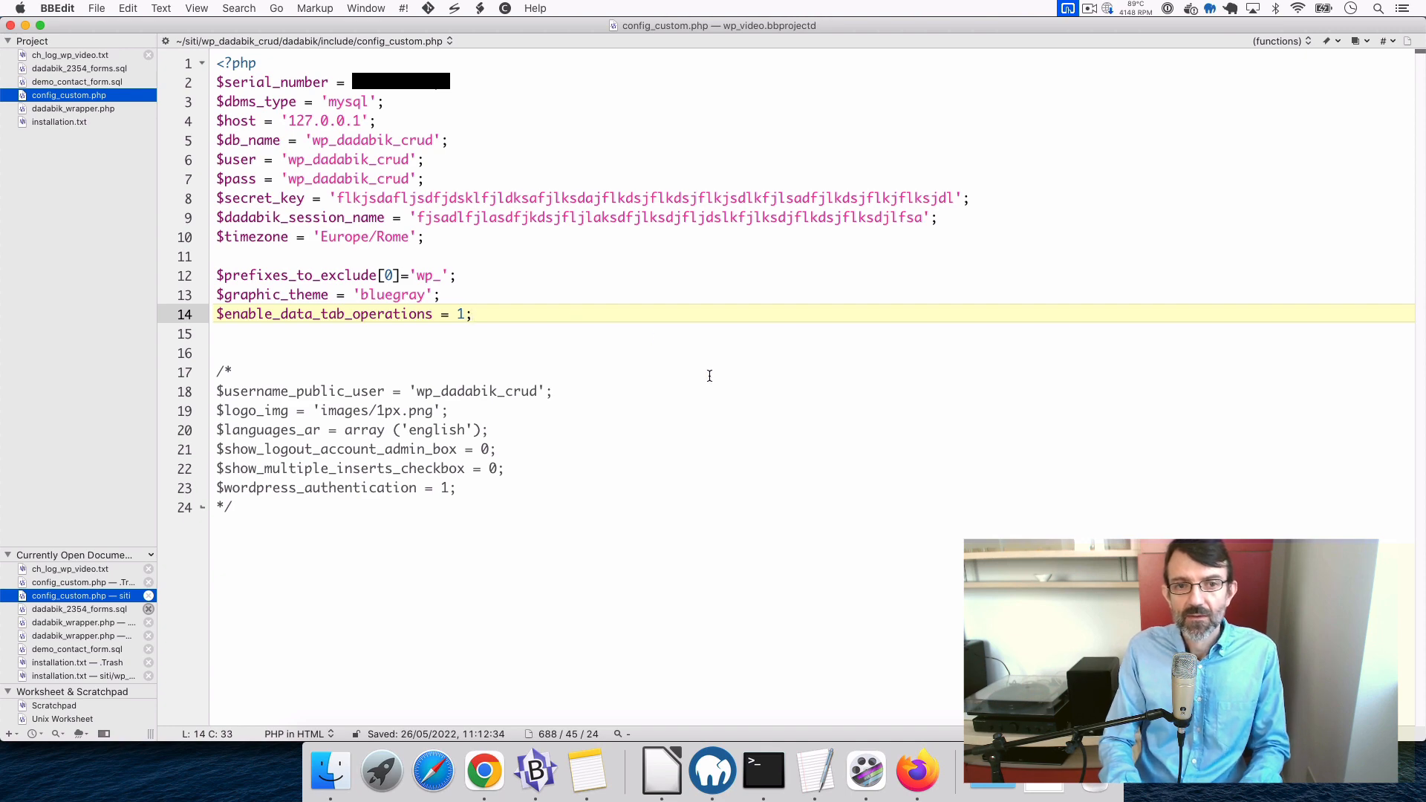
{"action": "left_click", "coordinate": [917, 771]}
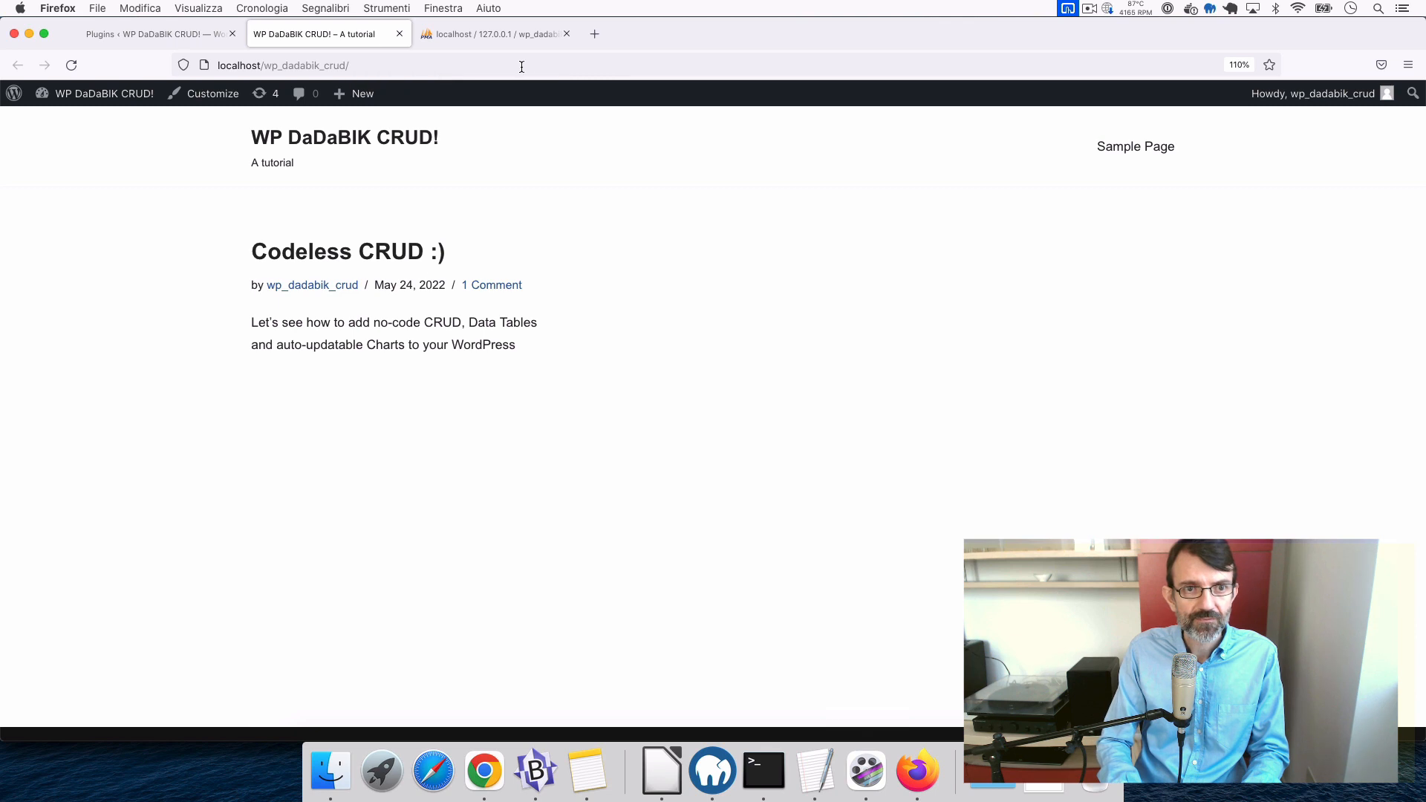
- Load the site's dadabik/install.php in a new tab to see the requirements check
{"action": "left_click", "coordinate": [317, 65]}
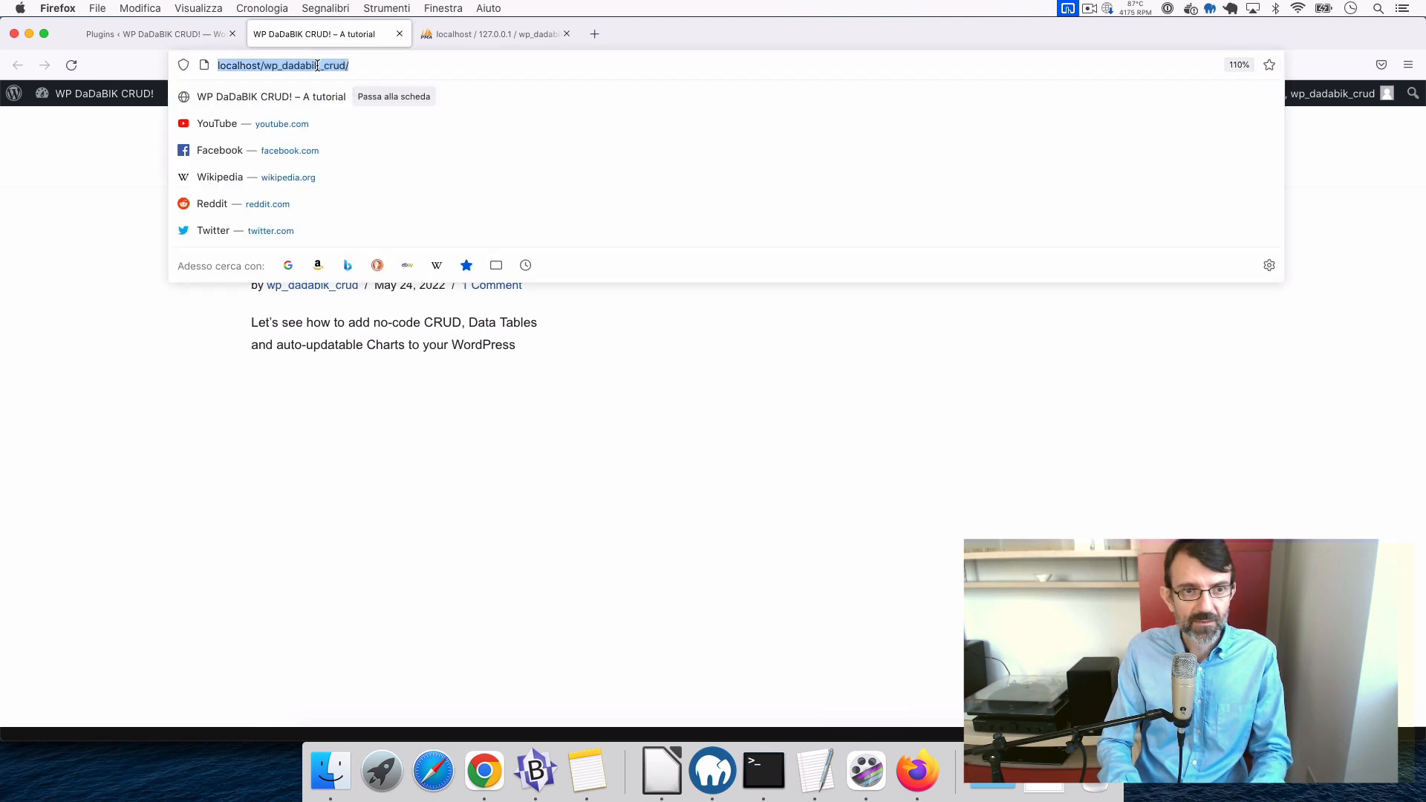
{"action": "key", "text": "super+c"}
{"action": "key", "text": "super+t"}
{"action": "key", "text": "super+v"}
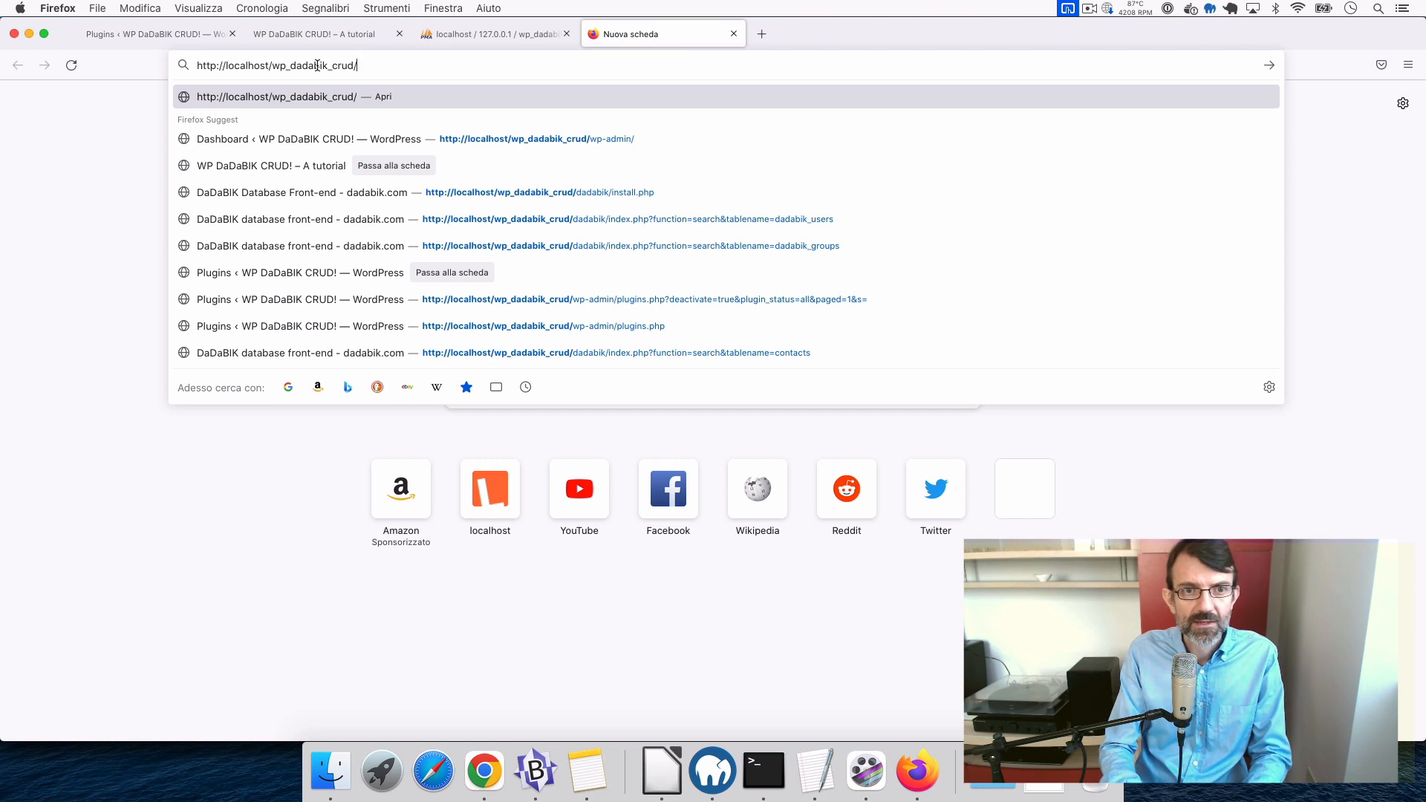
{"action": "type", "text": "dadabik/"}
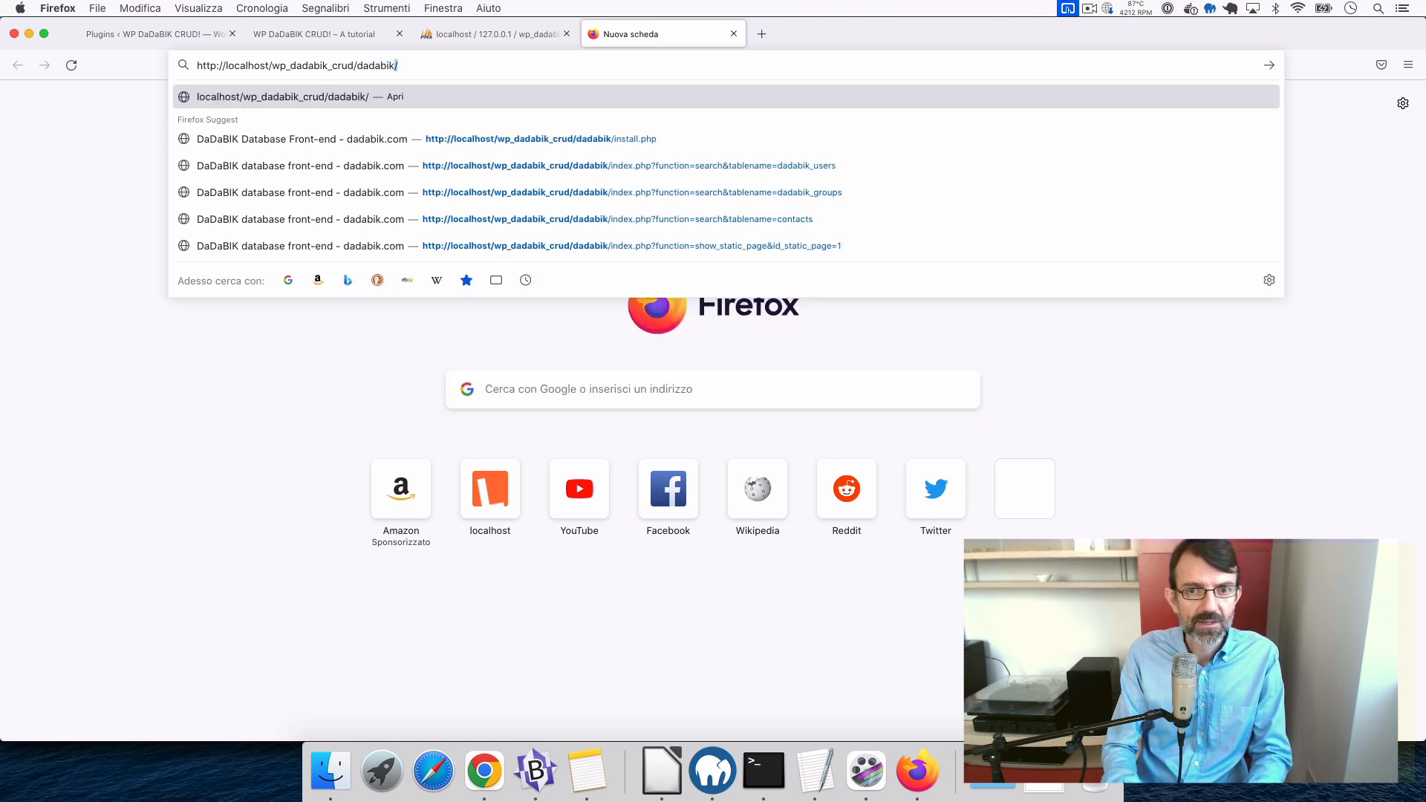
{"action": "type", "text": "_"}
{"action": "key", "text": "BackSpace"}
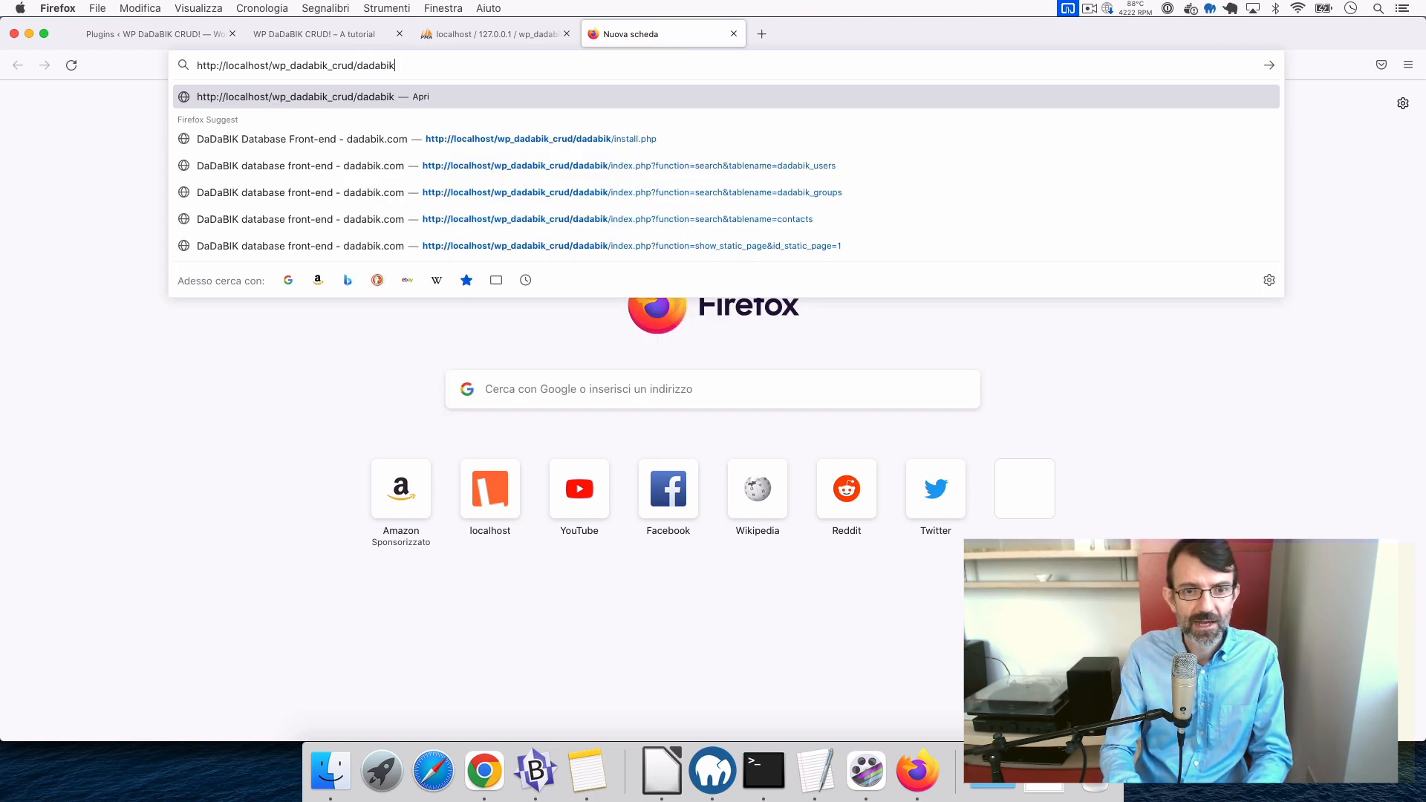
{"action": "type", "text": "/"}
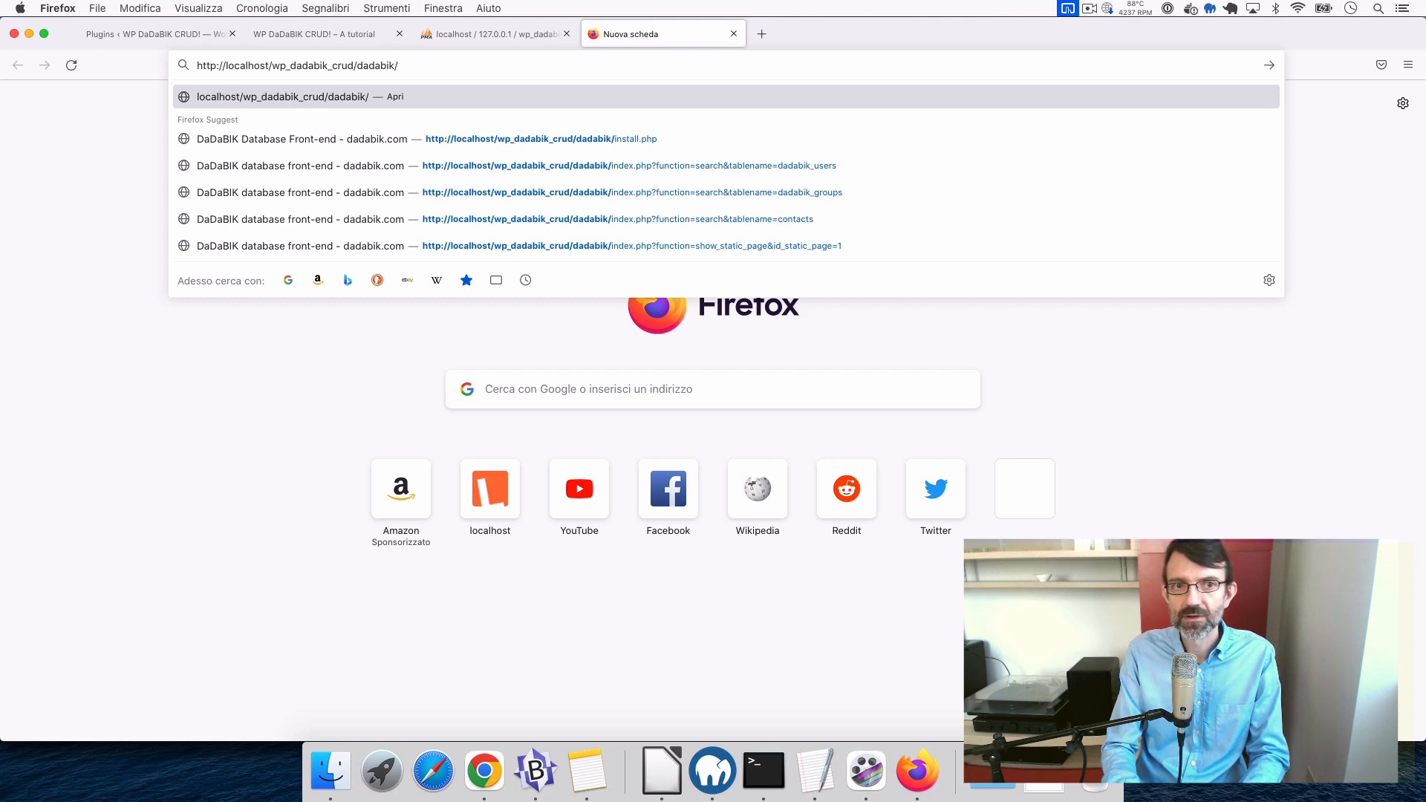
{"action": "type", "text": "install.php"}
{"action": "key", "text": "Return"}
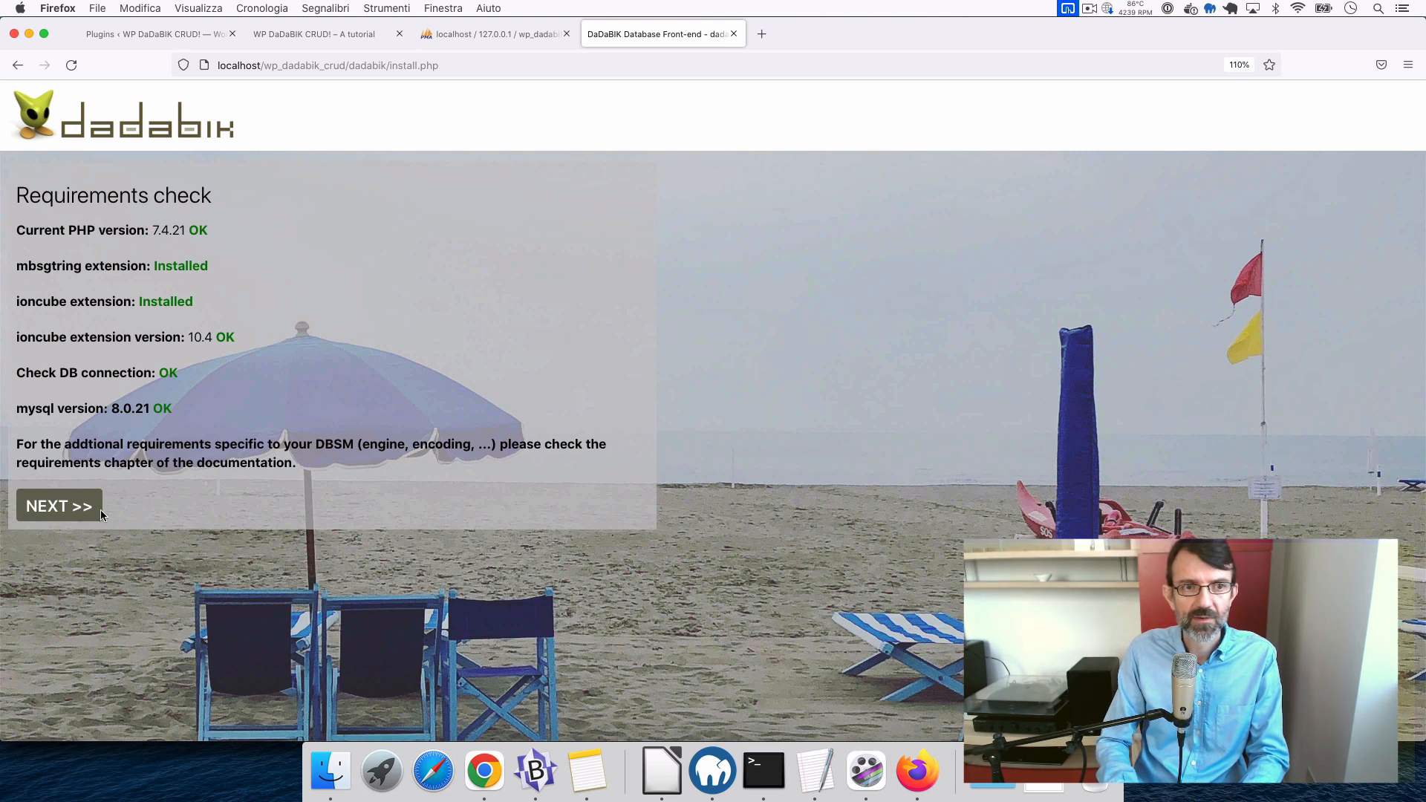
- Continue past the requirements check, accept the license, and install DaDaBIK 11.5 Elba into wp_dadabik_crud
{"action": "left_click", "coordinate": [67, 512]}
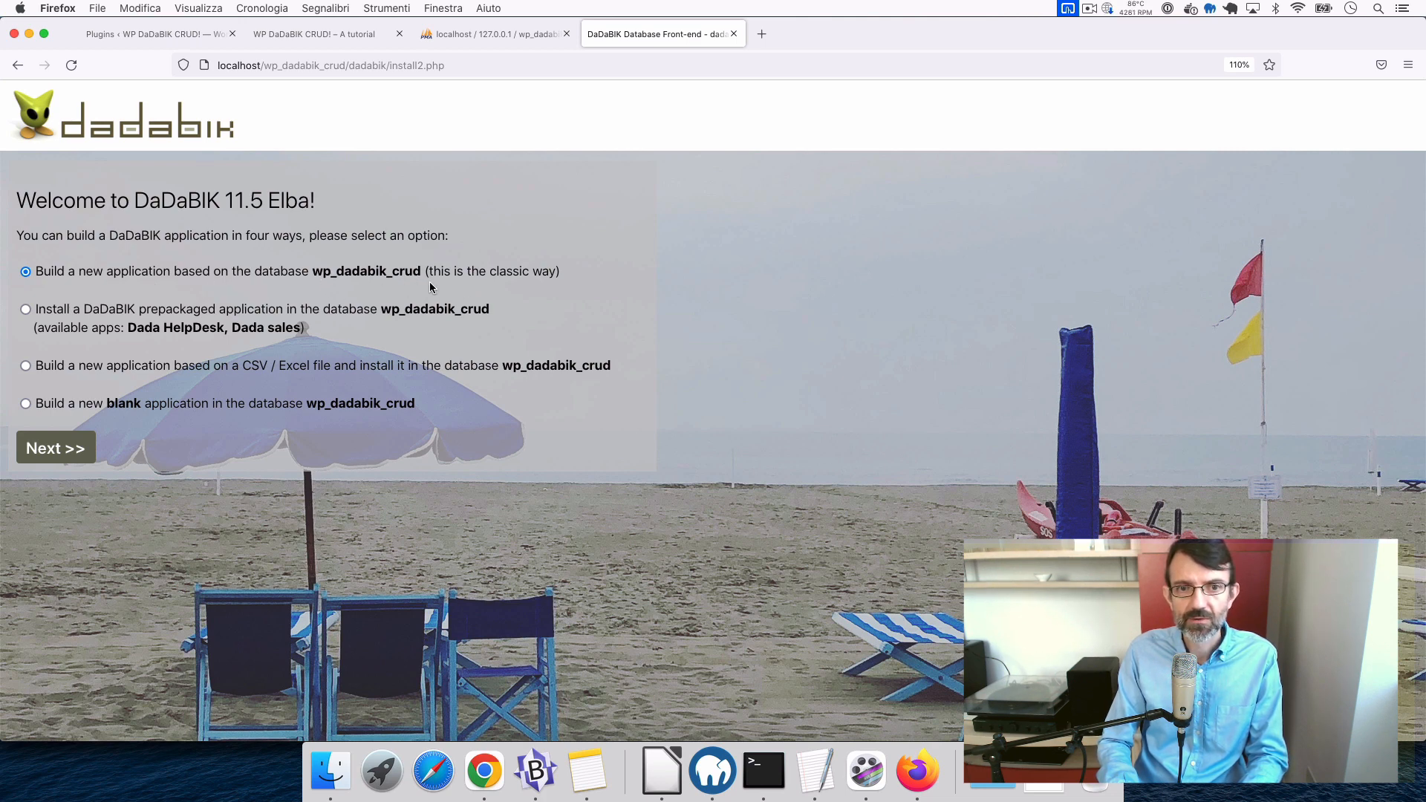
{"action": "left_click", "coordinate": [70, 447]}
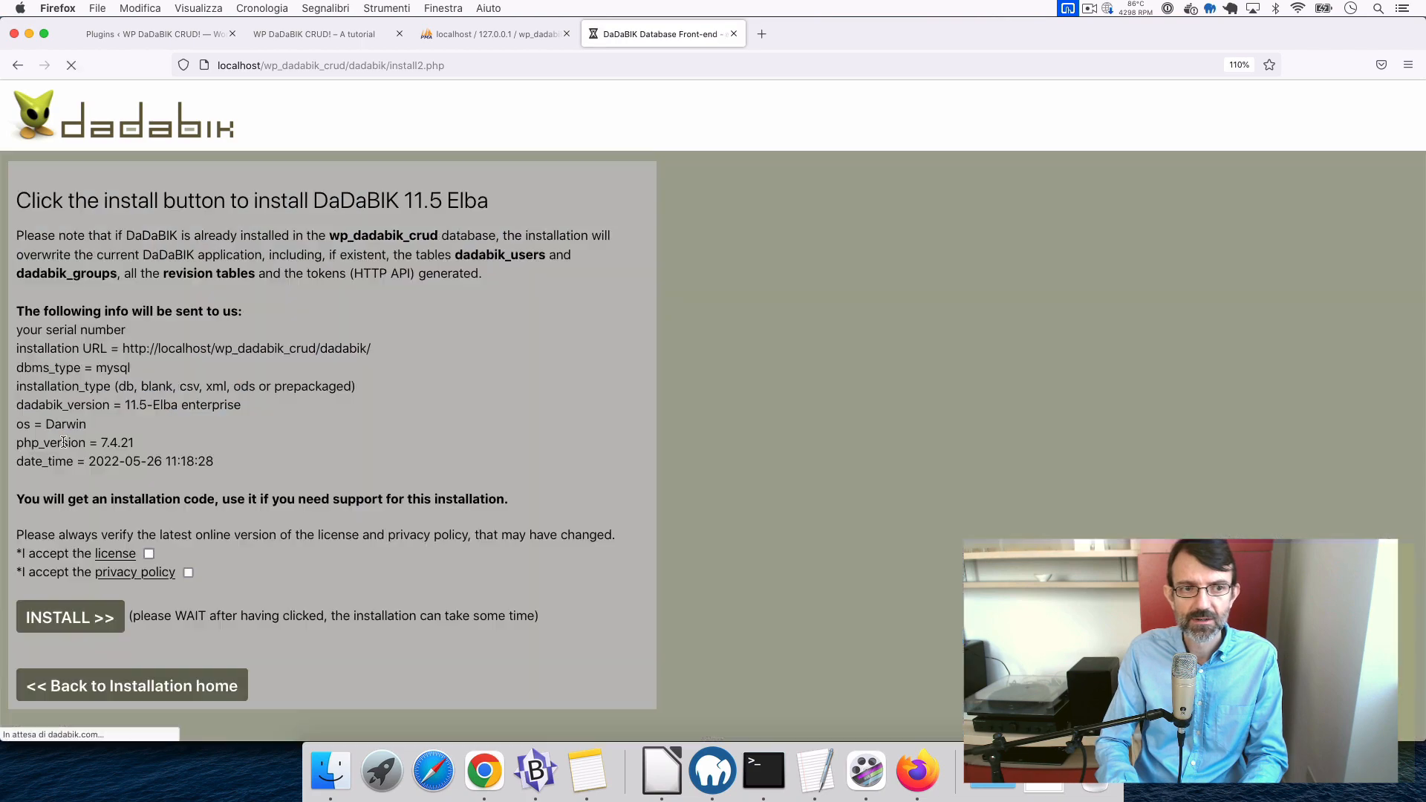
{"action": "left_click", "coordinate": [149, 554]}
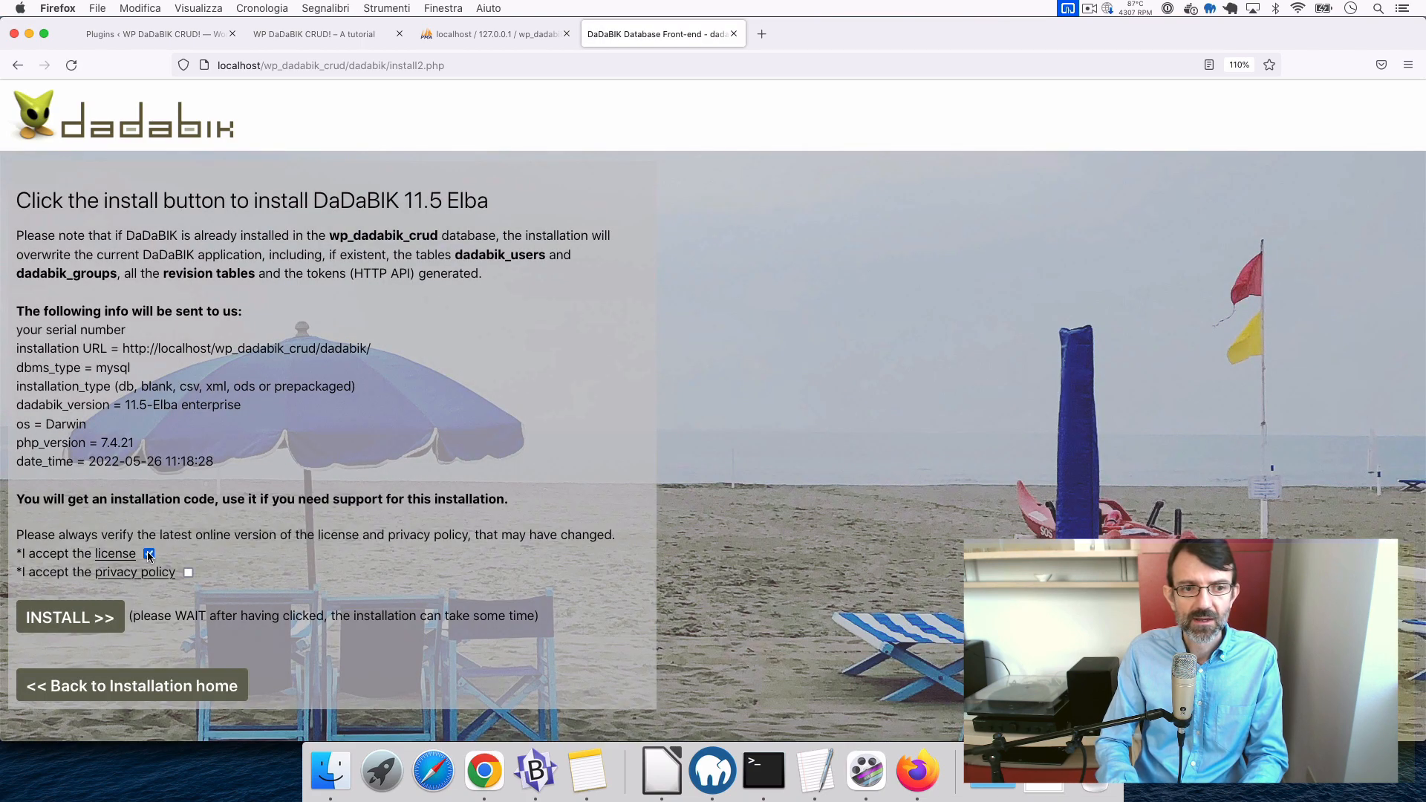
{"action": "left_click", "coordinate": [71, 618]}
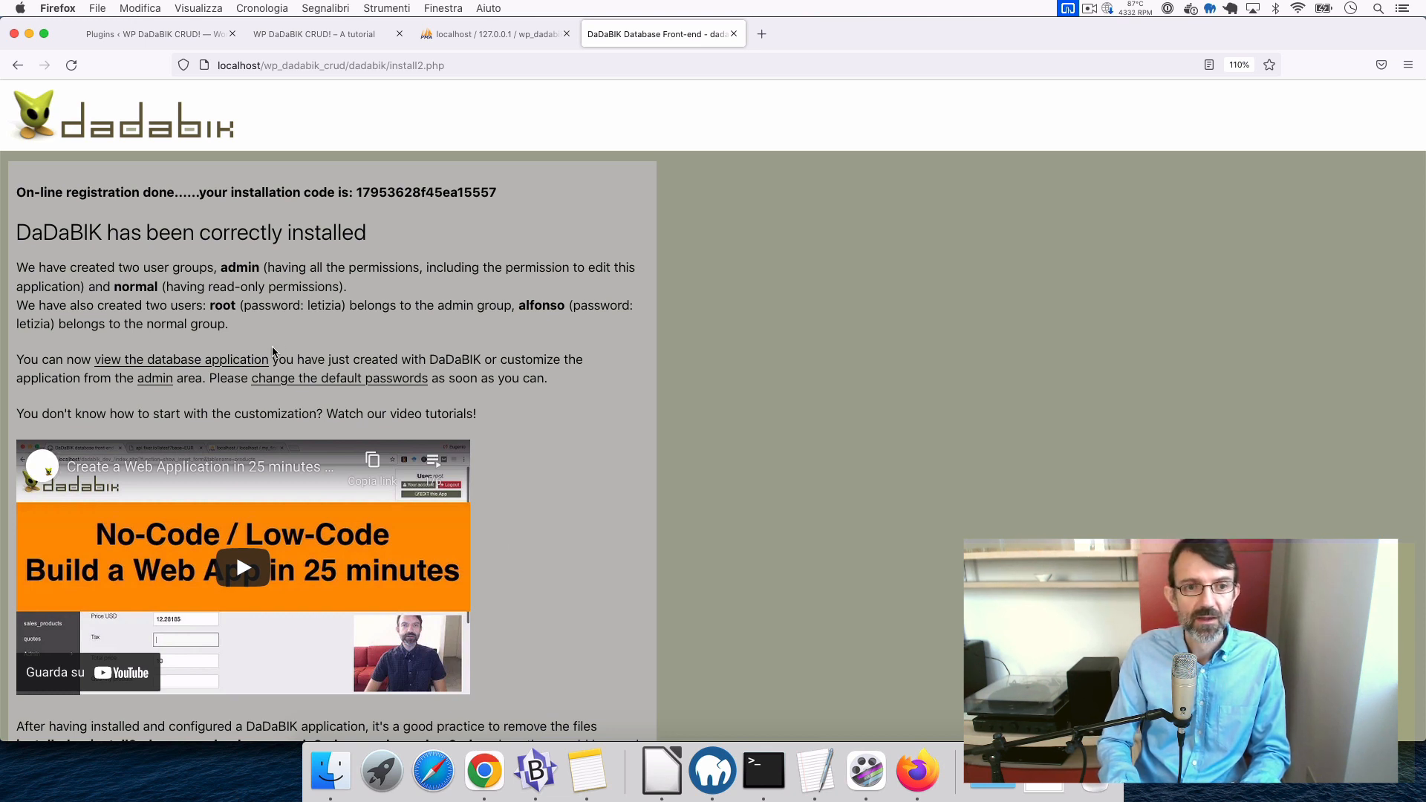
- Follow the 'view the database application' link to reach DaDaBIK's login page
{"action": "left_click", "coordinate": [217, 362]}
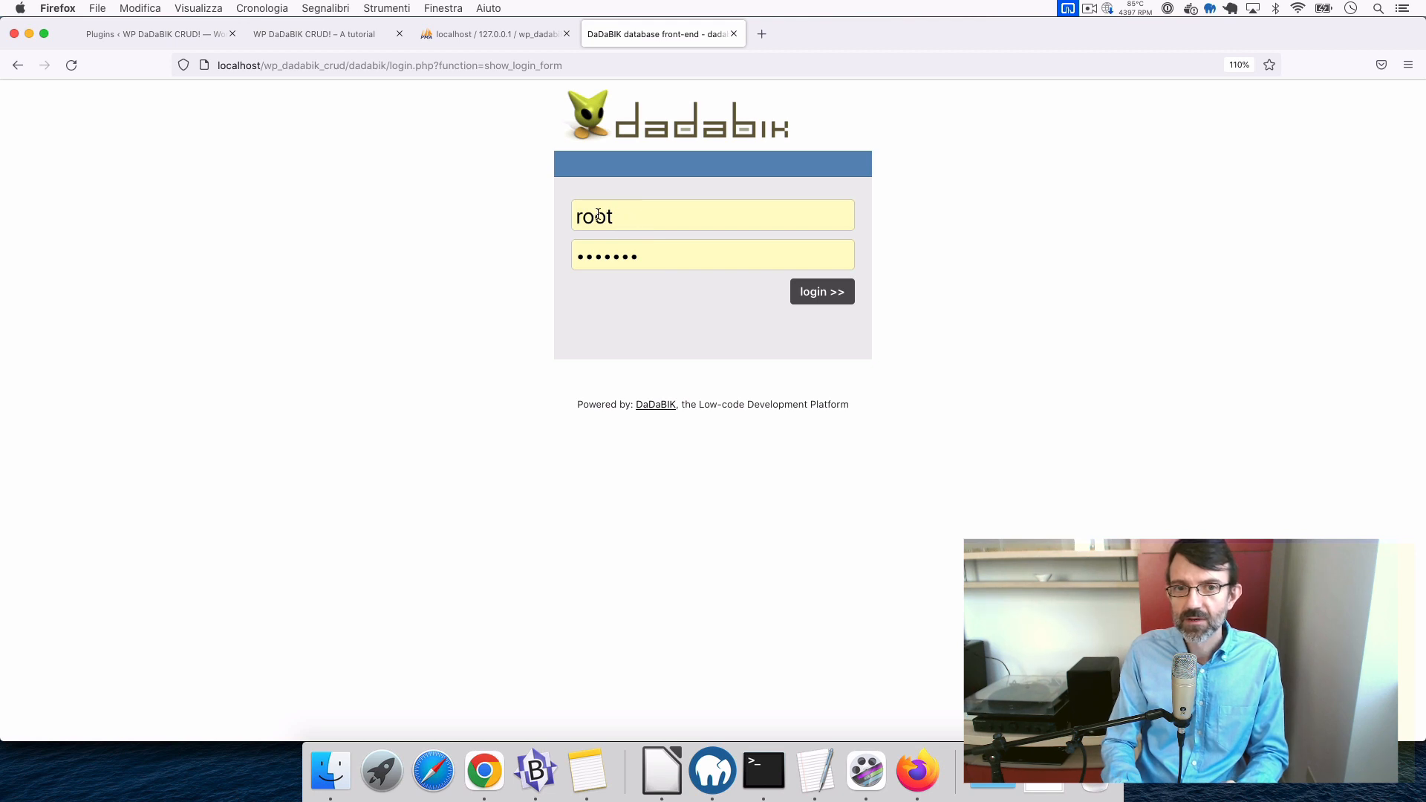
- Retype the administrator password in the login form and submit it
{"action": "left_click", "coordinate": [620, 260]}
{"action": "double_click", "coordinate": [620, 260]}
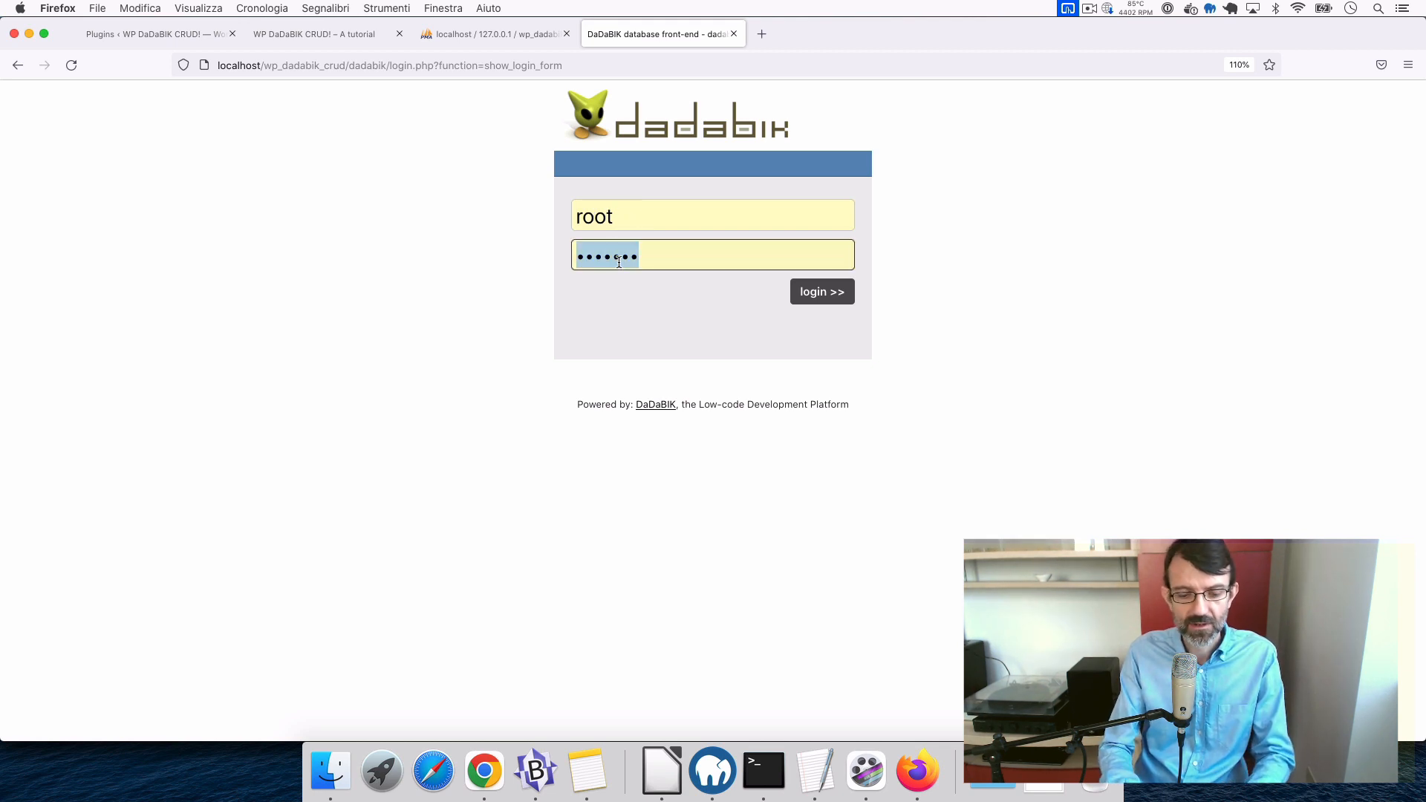
{"action": "type", "text": "*******"}
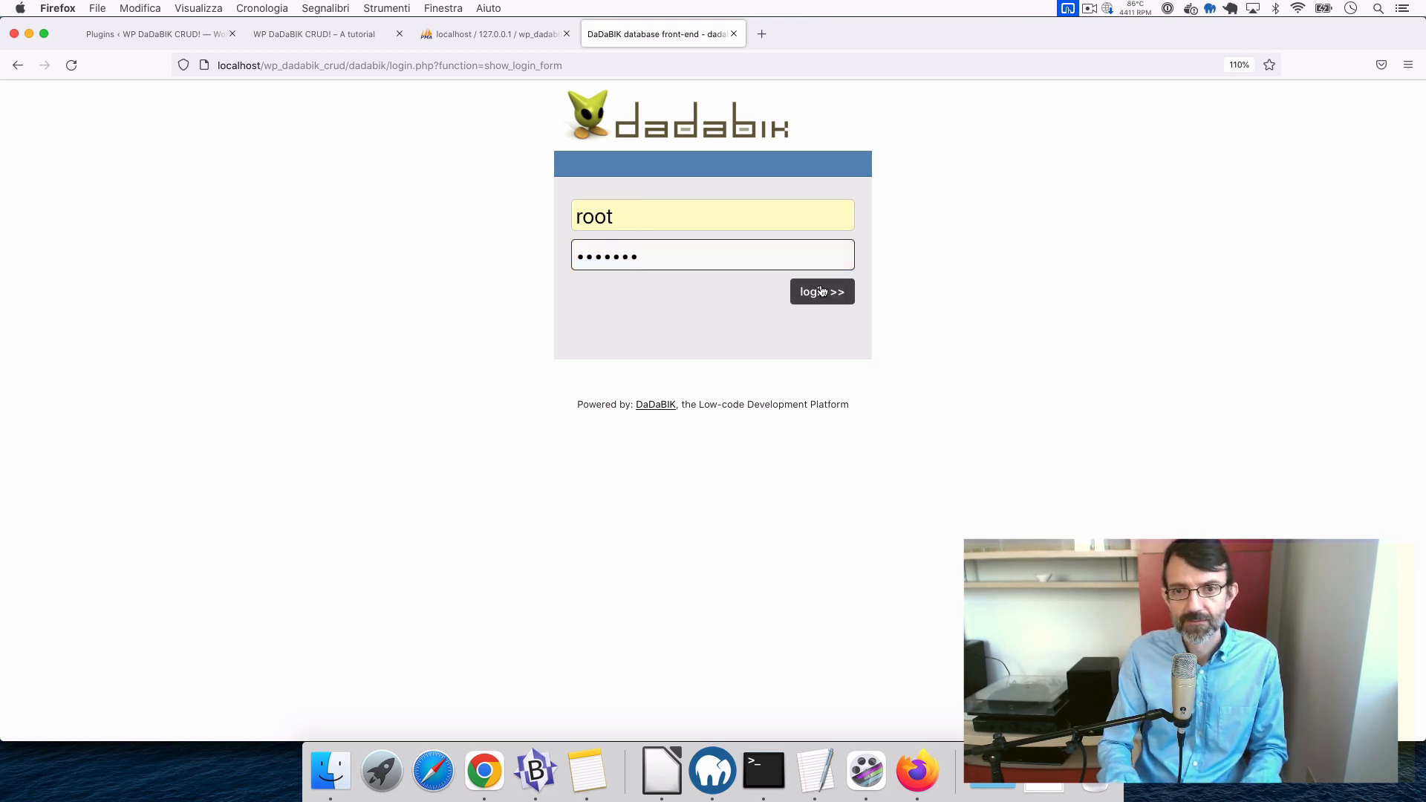
{"action": "left_click", "coordinate": [822, 292]}
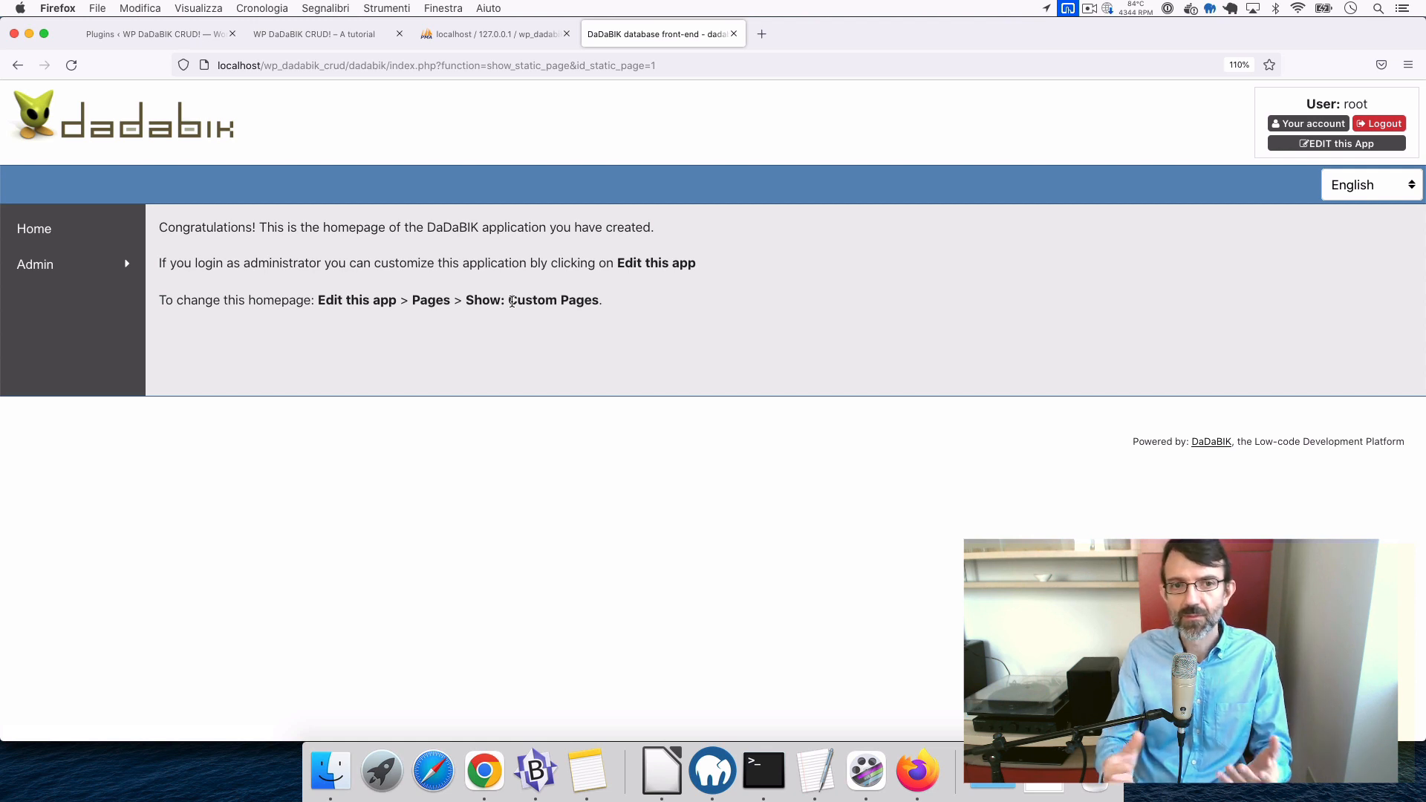
- Open the admin area from 'EDIT this App' in a new tab and go to its Data section
{"action": "left_click", "coordinate": [1324, 148], "text": "super"}
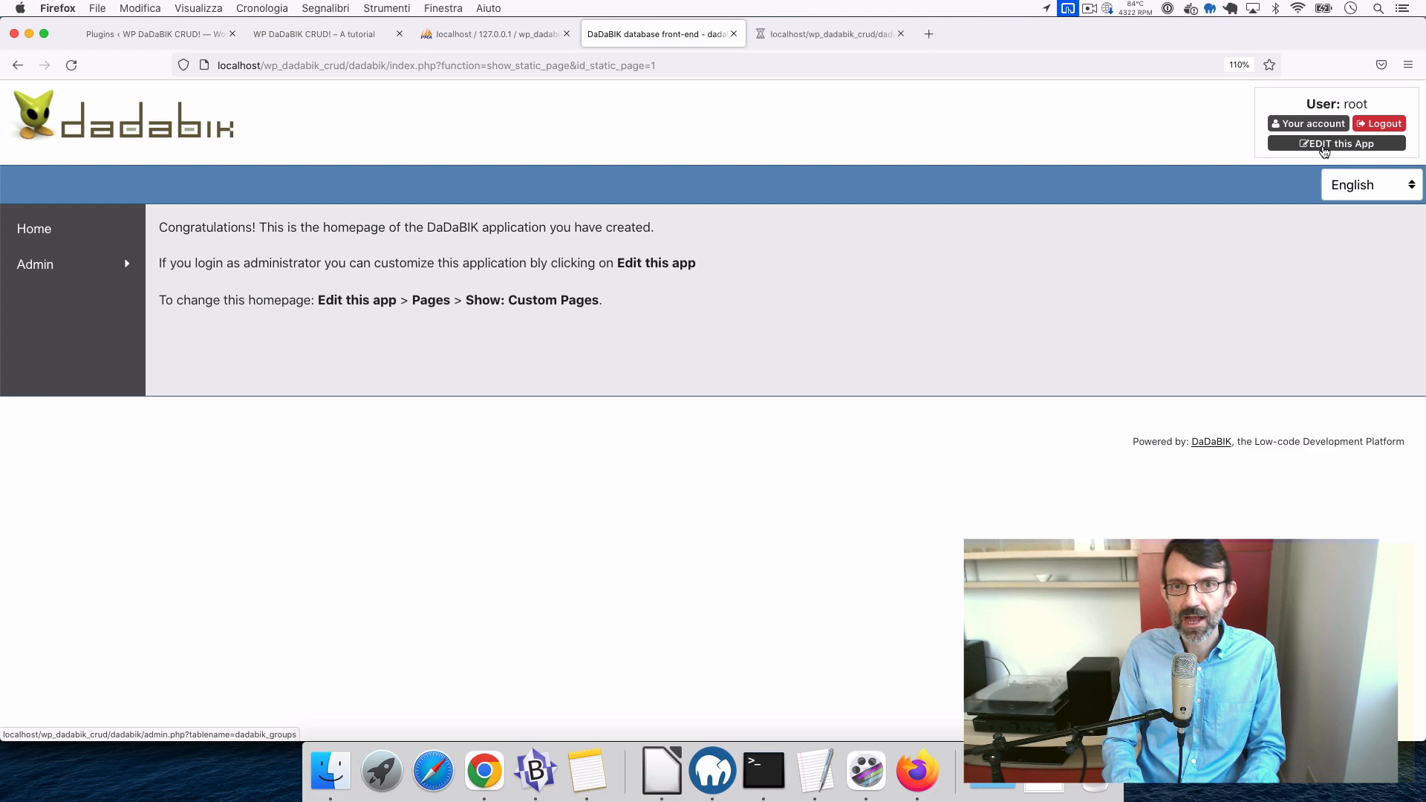
{"action": "left_click", "coordinate": [847, 42]}
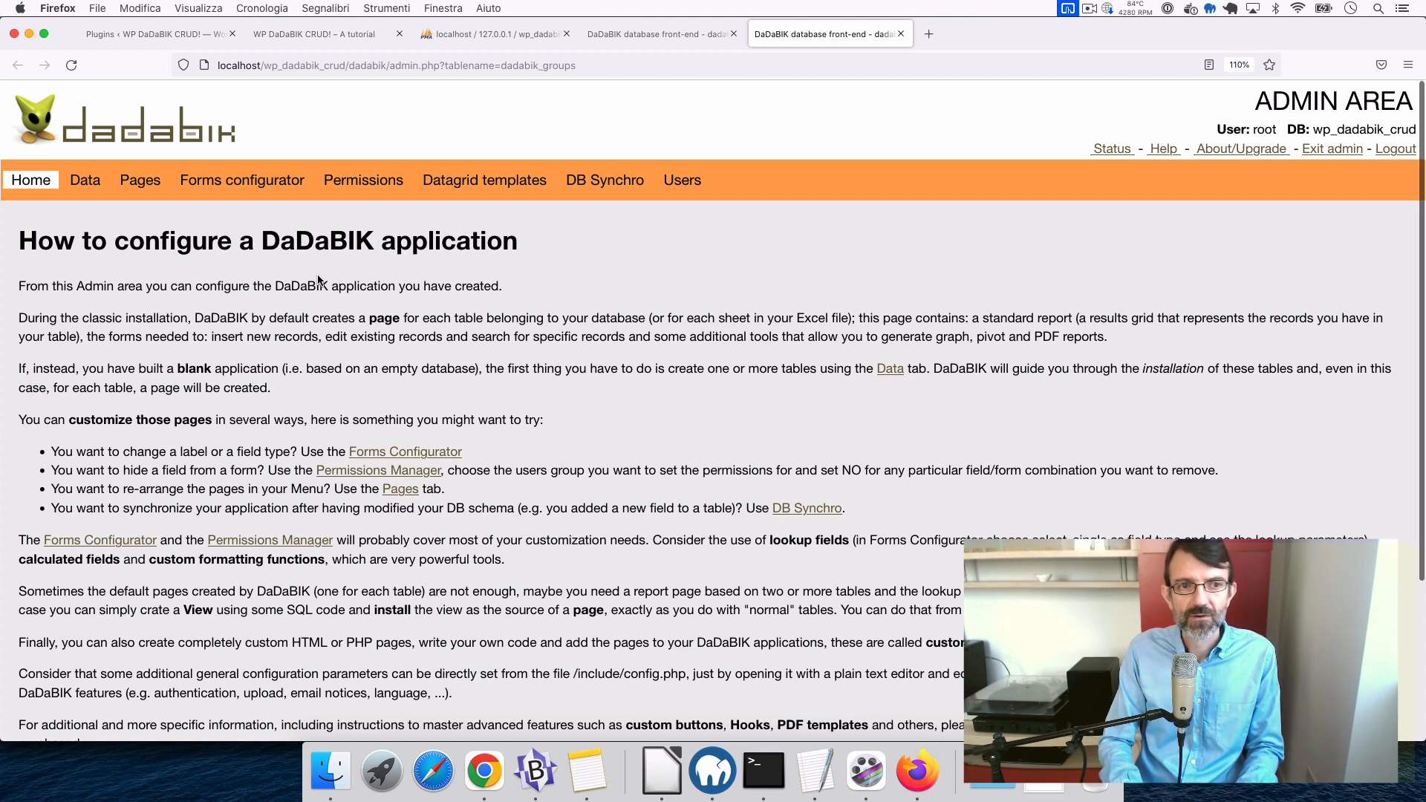
{"action": "left_click", "coordinate": [76, 186]}
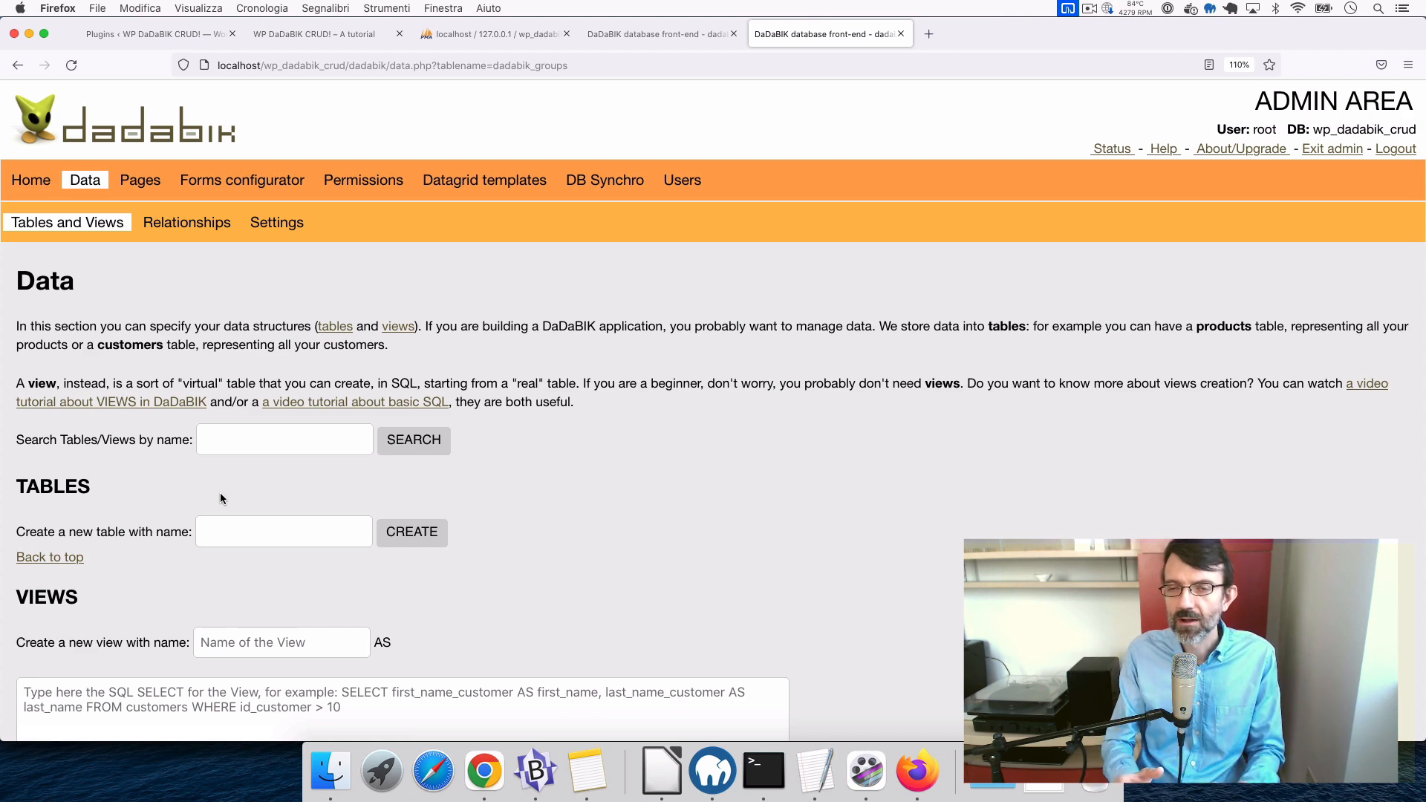
- Create a table named 'contacts' and start a first_name field in it
{"action": "scroll", "coordinate": [220, 498], "scroll_direction": "down", "scroll_amount": 3}
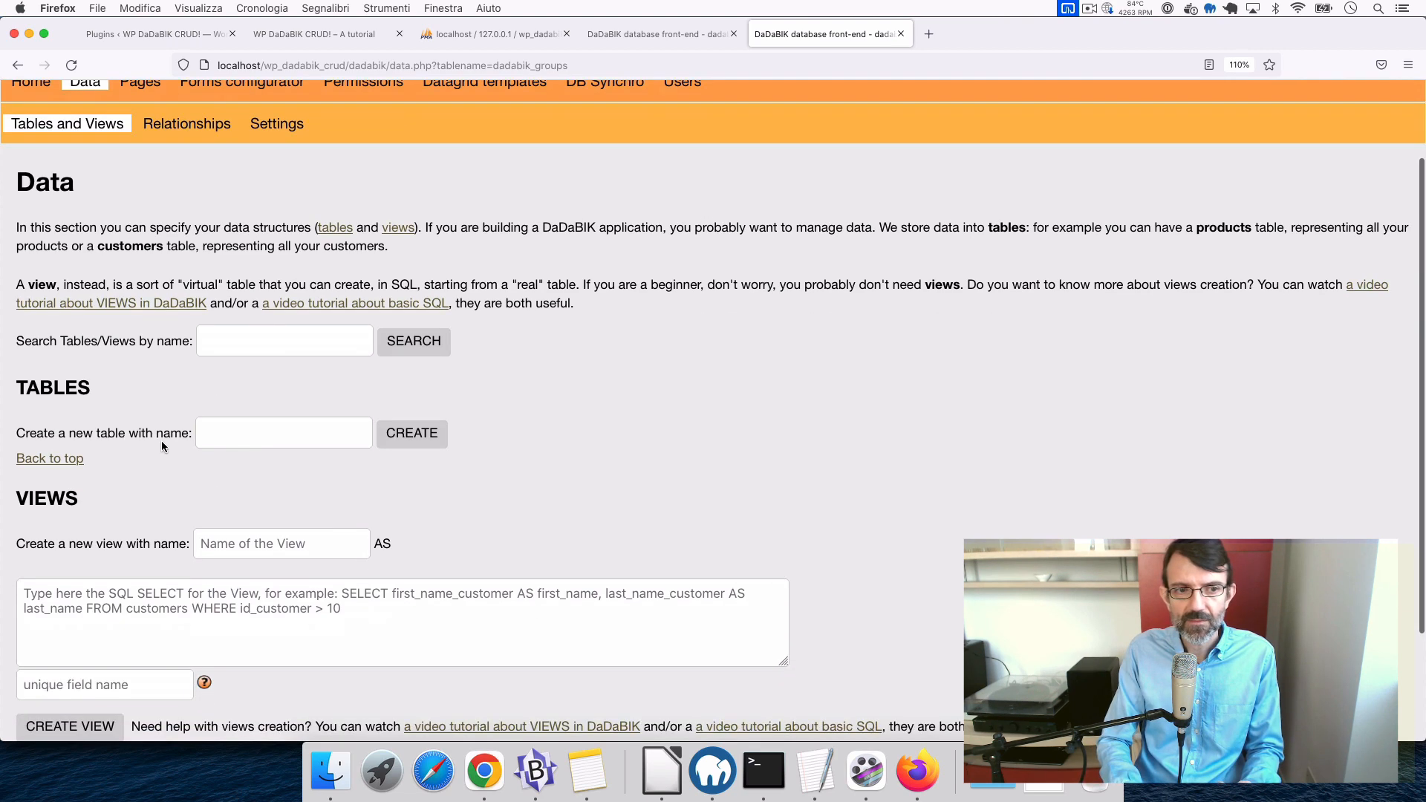
{"action": "left_click", "coordinate": [249, 438]}
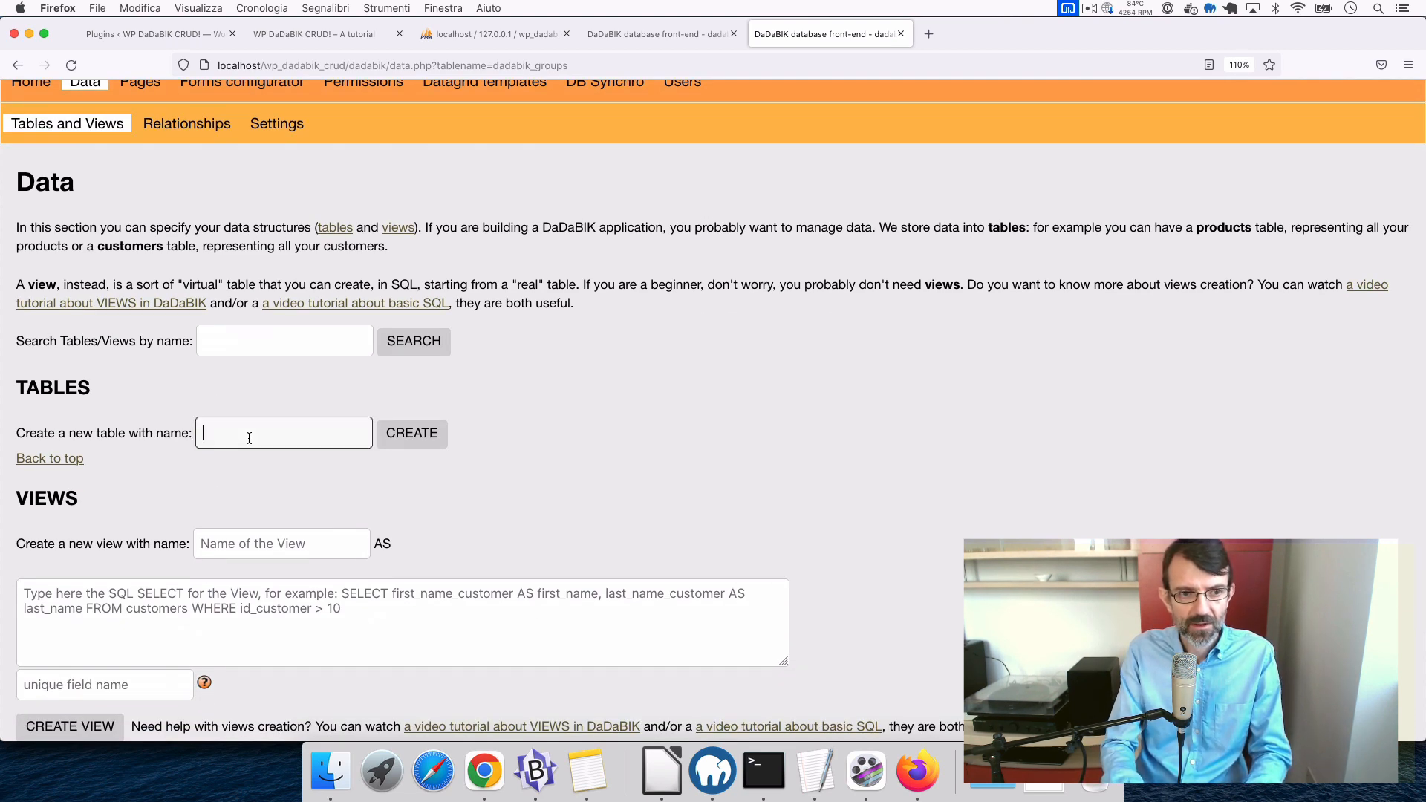
{"action": "type", "text": "contacts"}
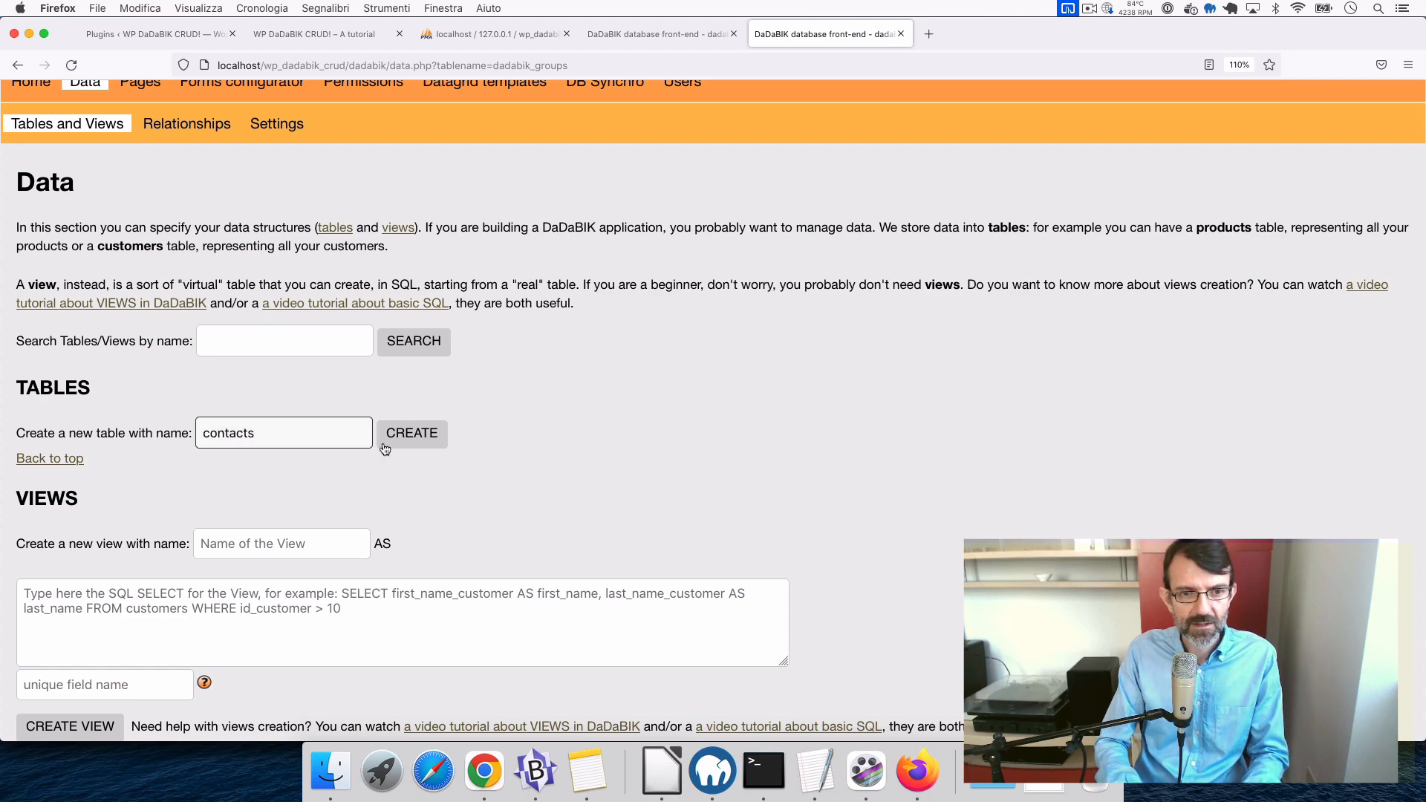
{"action": "left_click", "coordinate": [418, 437]}
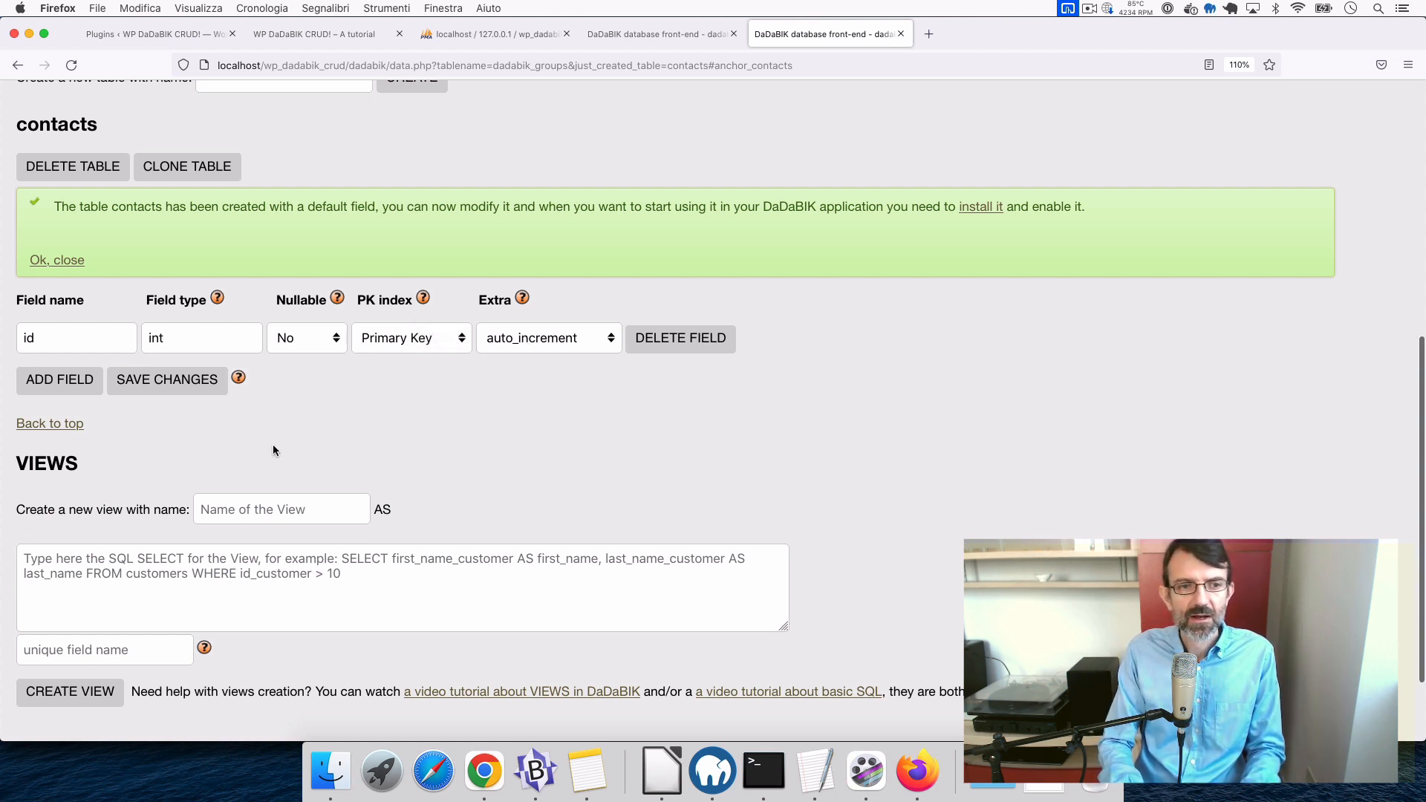
{"action": "left_click", "coordinate": [78, 380]}
{"action": "left_click", "coordinate": [78, 379]}
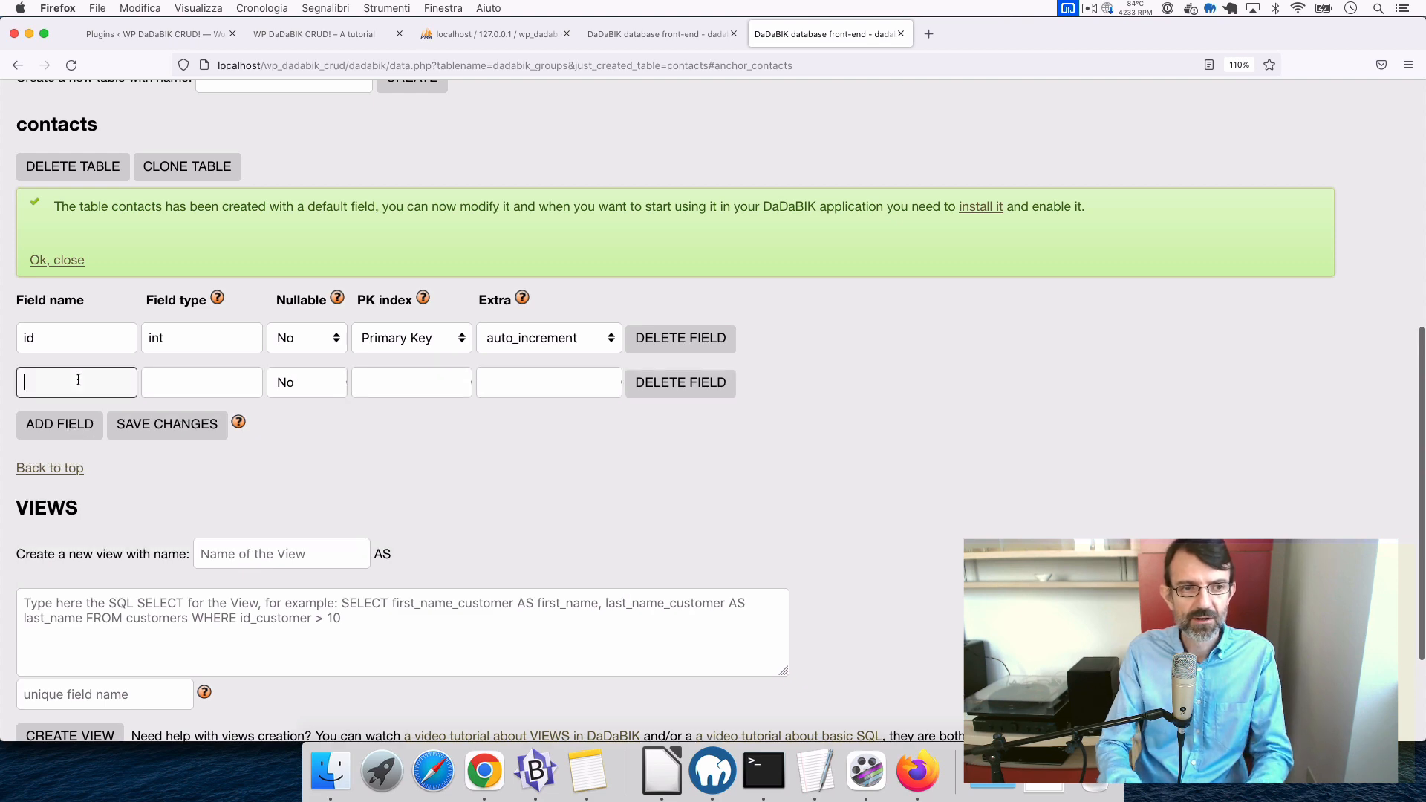
{"action": "type", "text": "first_name"}
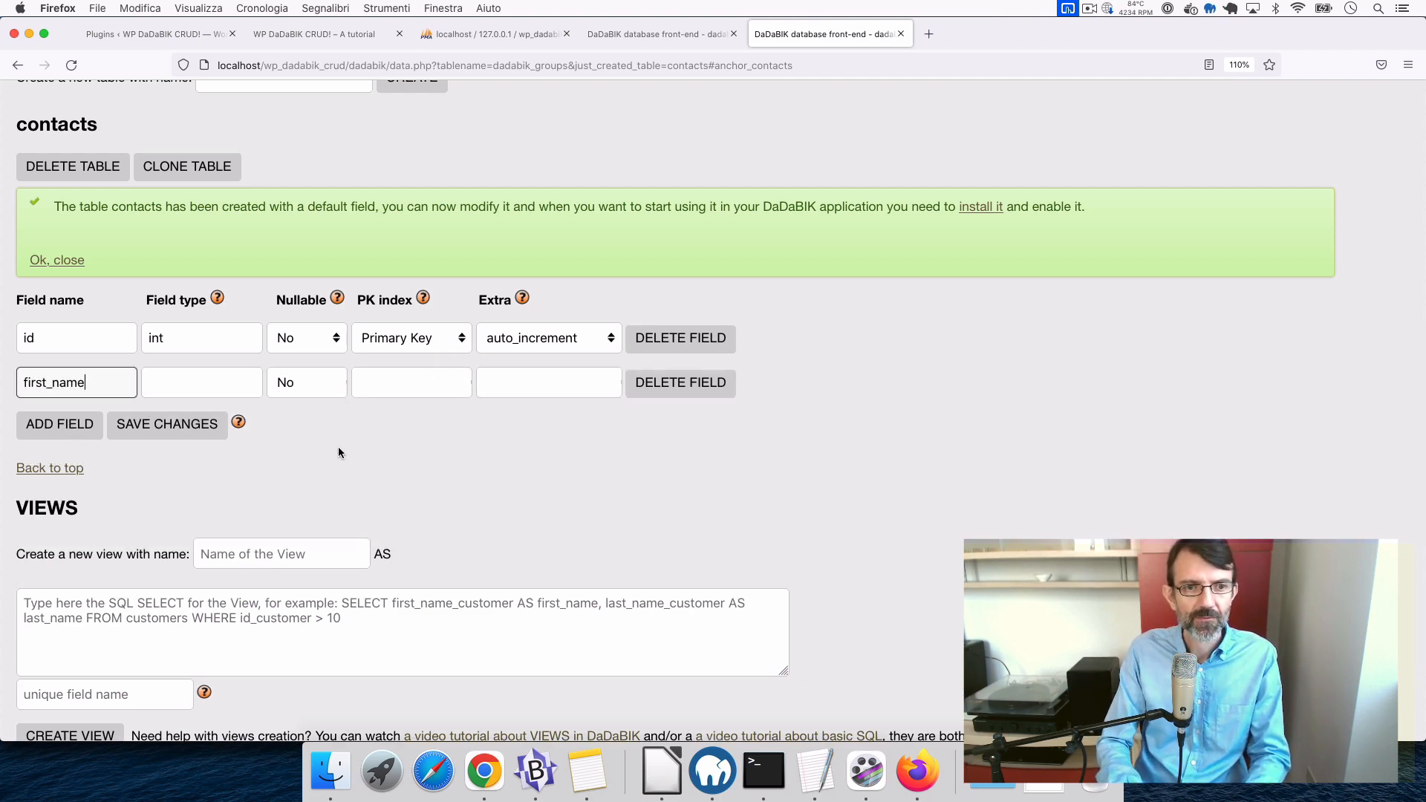
- Switch Data types from Advanced to Simple in the Data settings
{"action": "scroll", "coordinate": [338, 452], "scroll_direction": "up", "scroll_amount": 3}
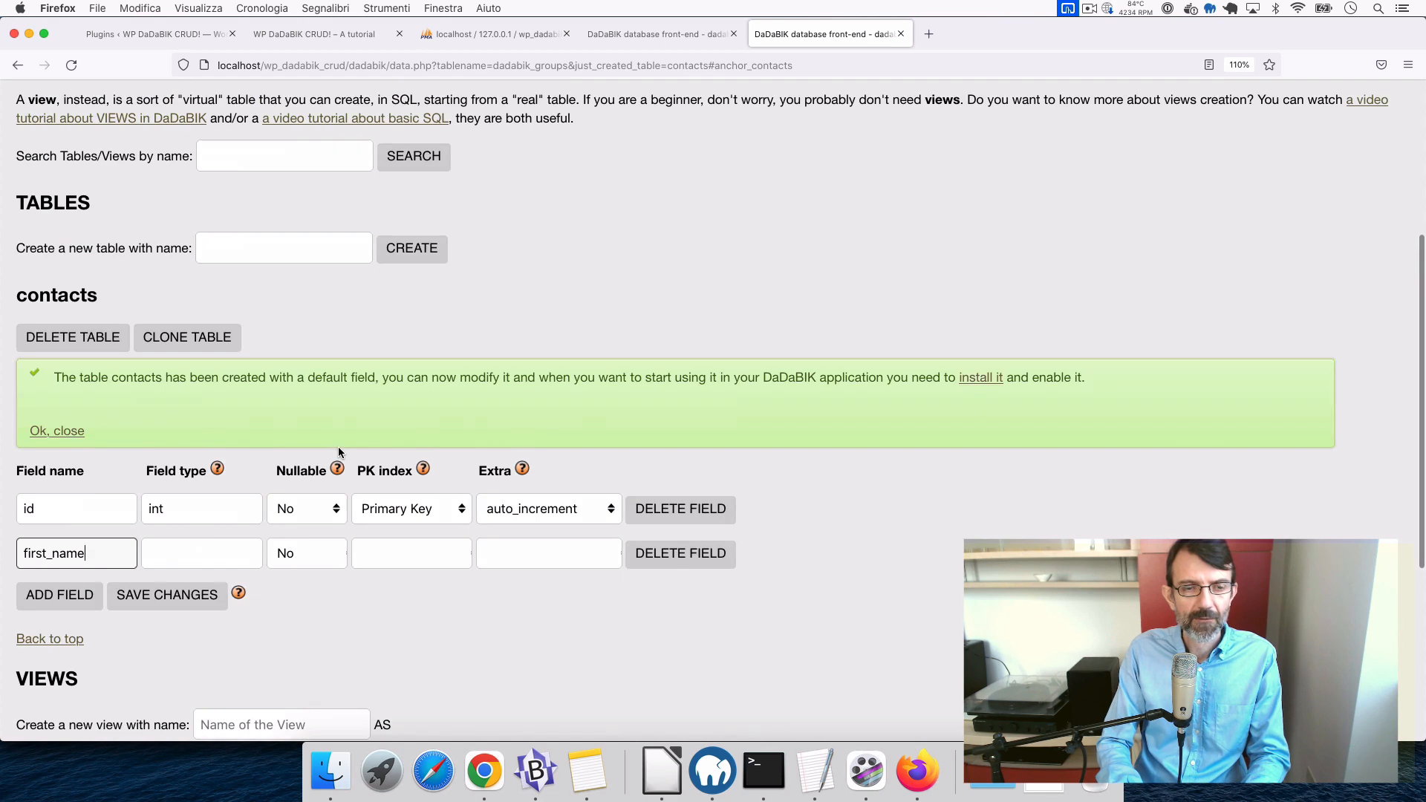
{"action": "scroll", "coordinate": [338, 451], "scroll_direction": "up", "scroll_amount": 4}
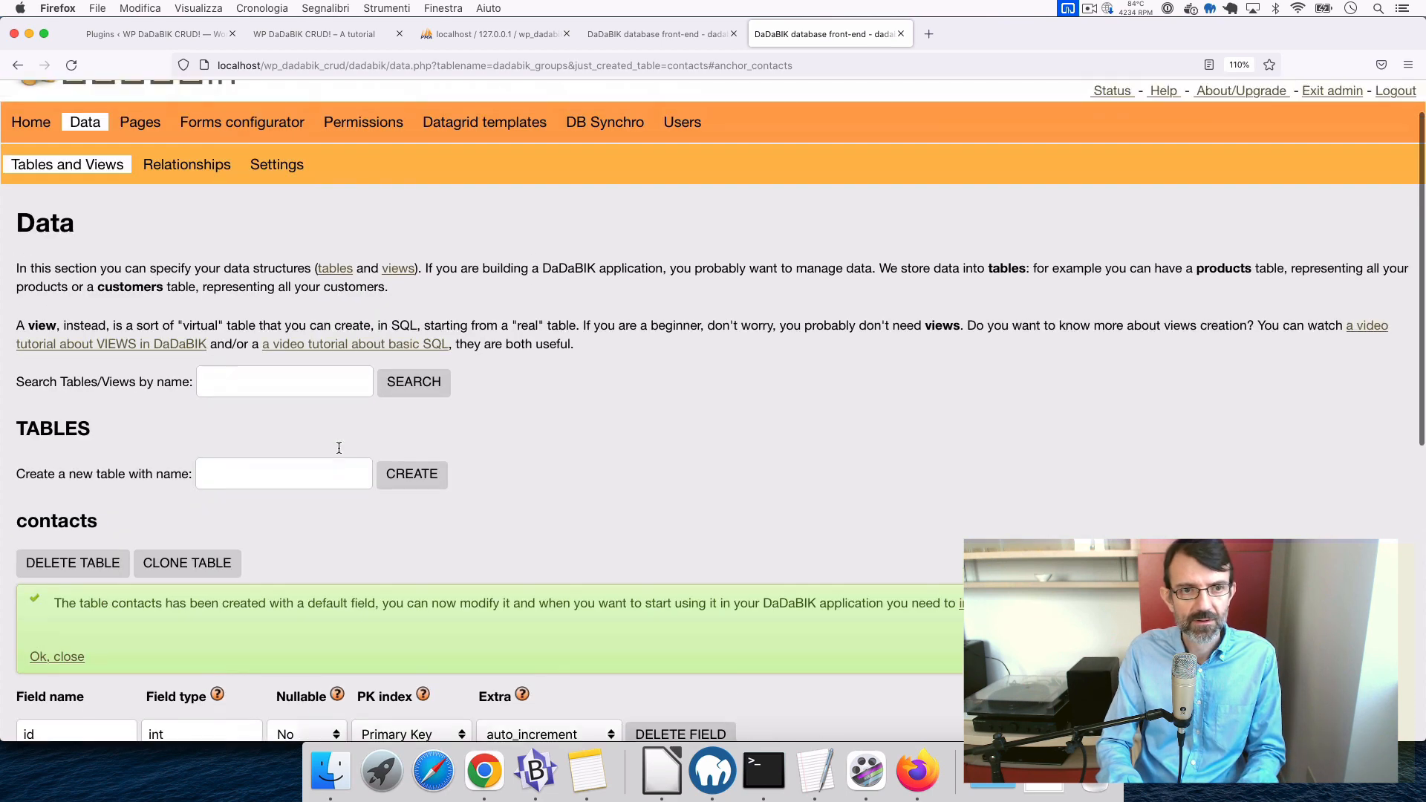
{"action": "left_click", "coordinate": [275, 169]}
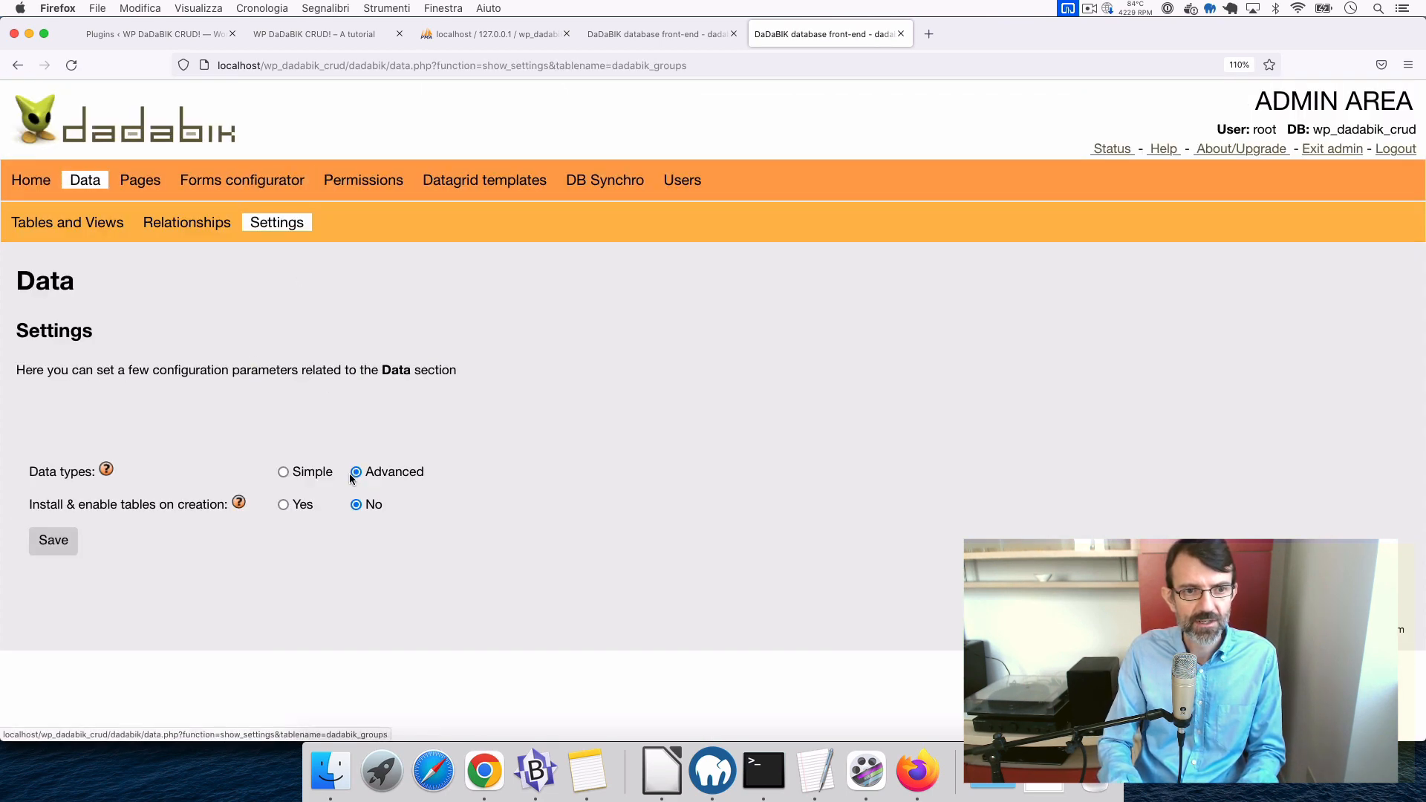
{"action": "left_click", "coordinate": [284, 475]}
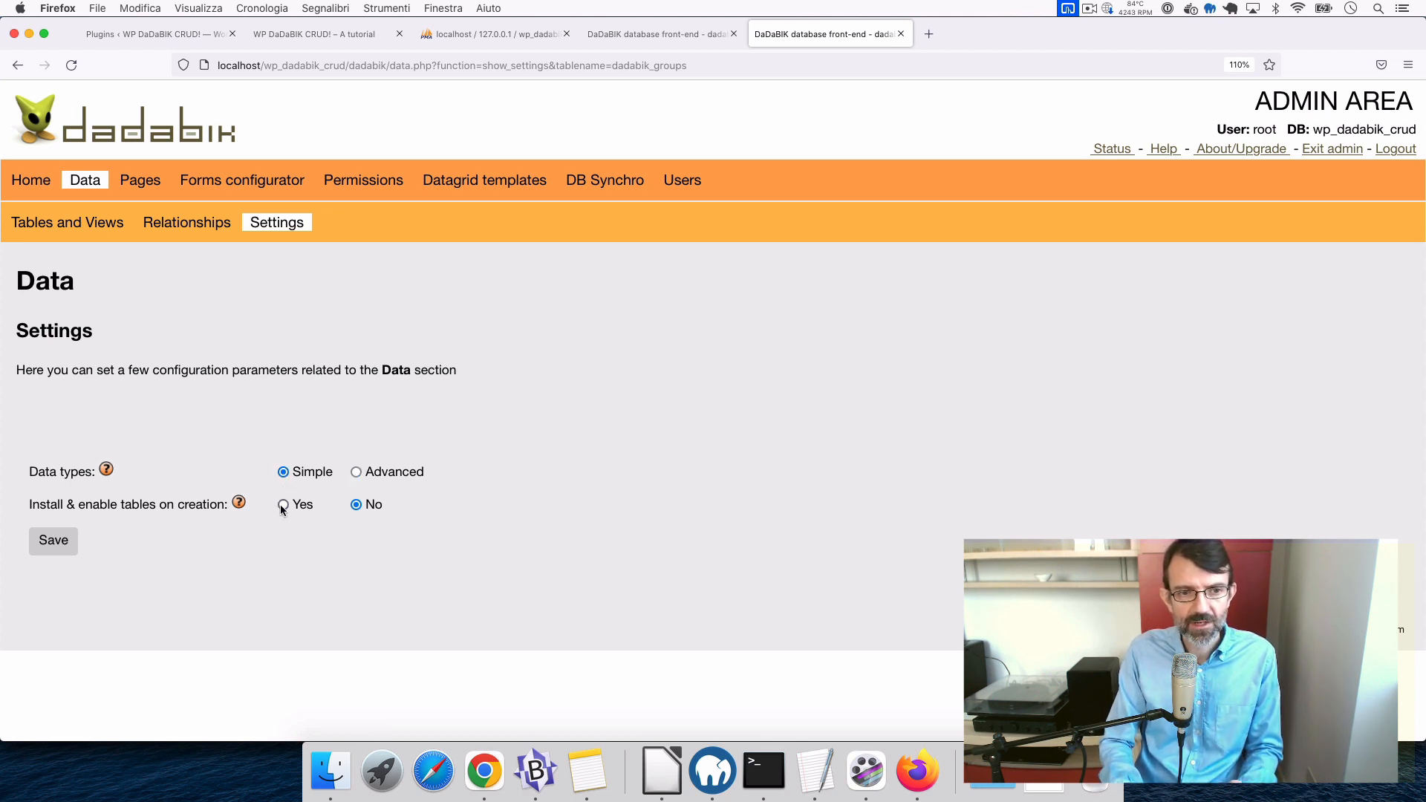
- Set 'Install & enable tables on creation' to Yes, save, and return to Tables and Views
{"action": "left_click", "coordinate": [283, 506]}
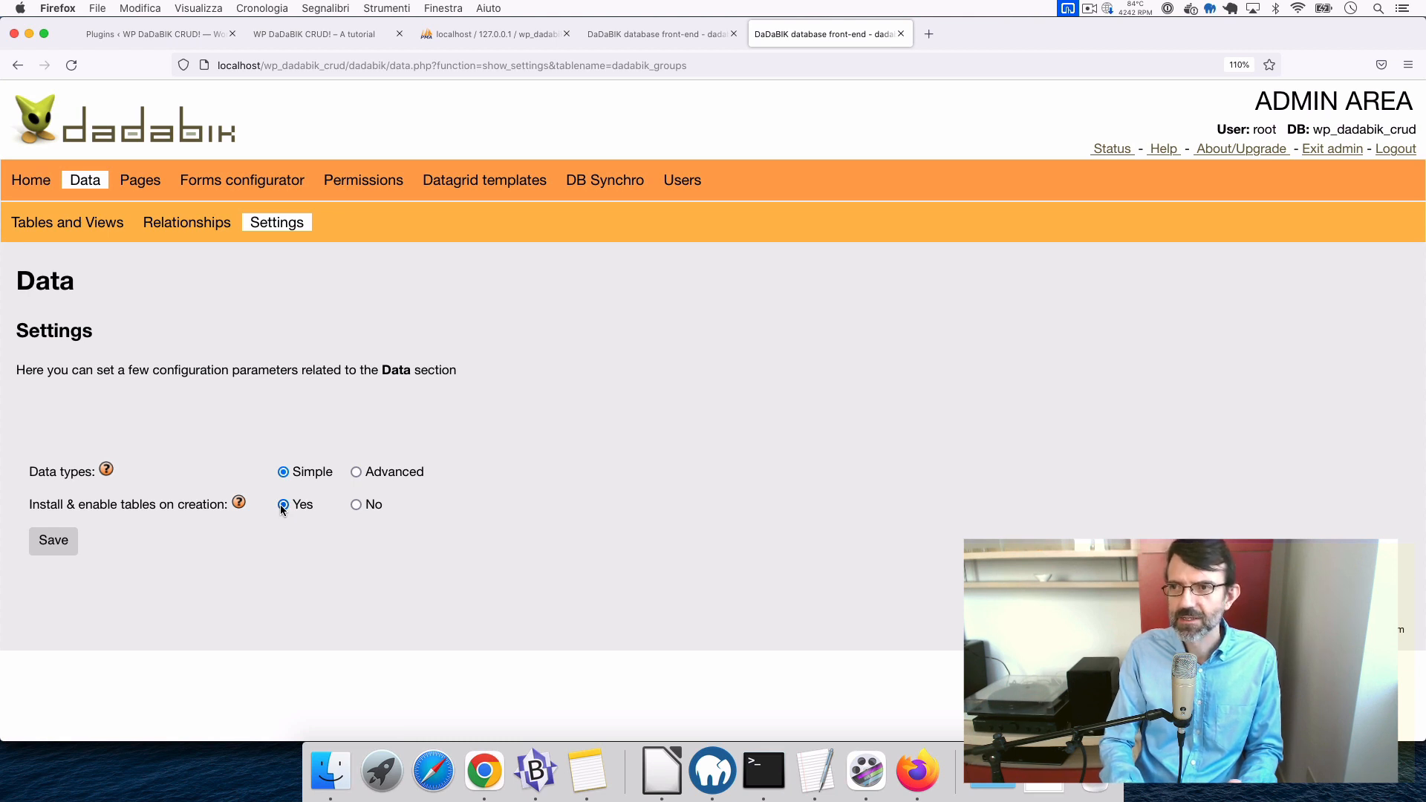
{"action": "left_click", "coordinate": [68, 547]}
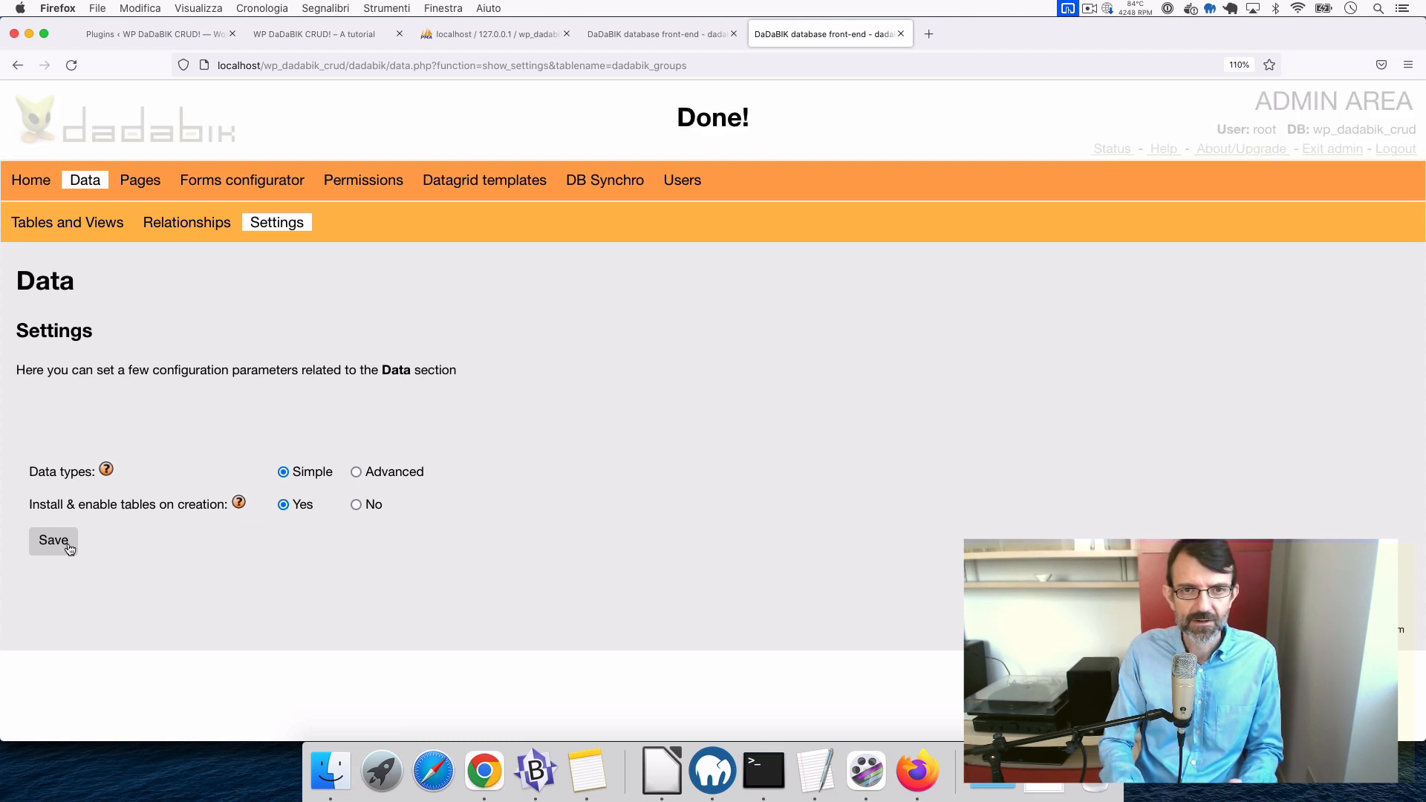
{"action": "left_click", "coordinate": [94, 225]}
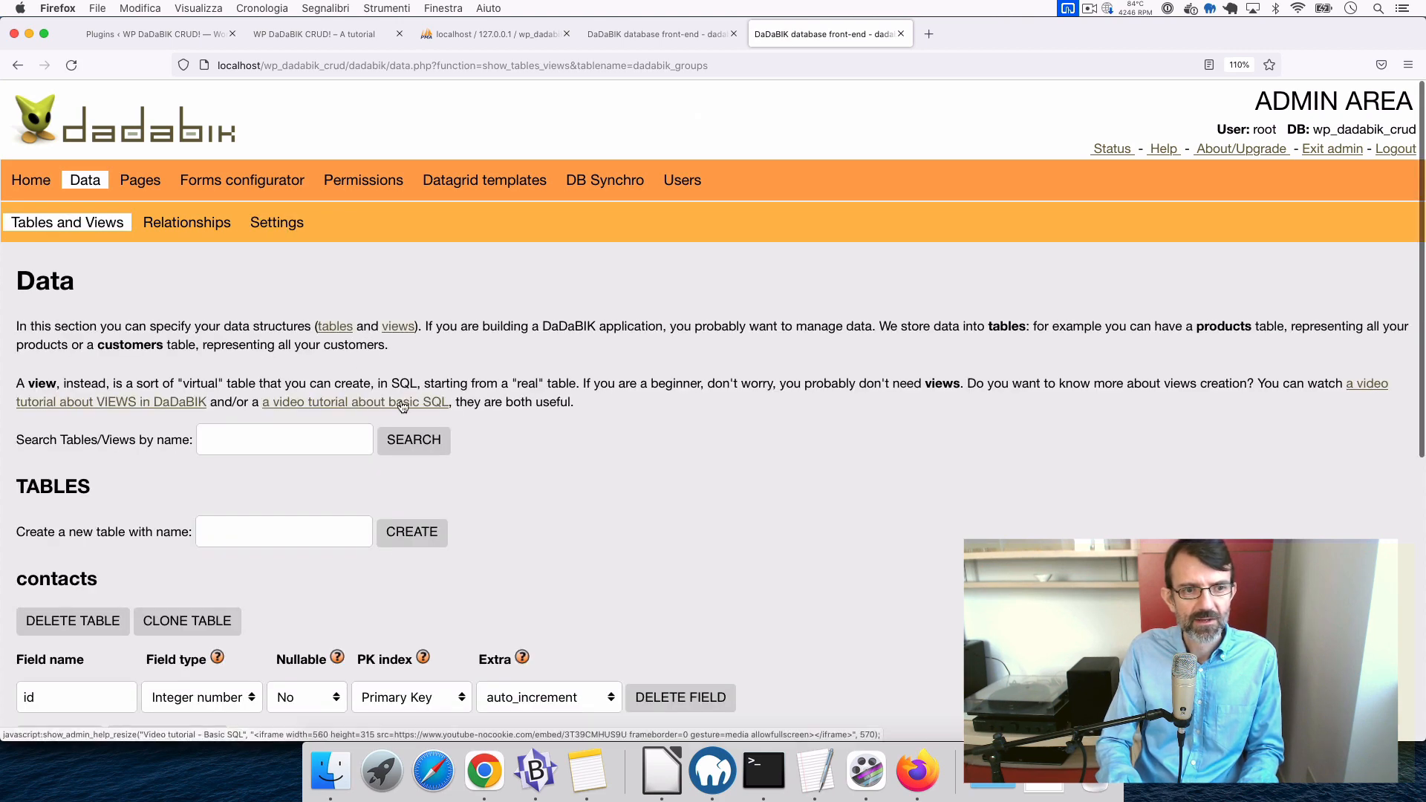
{"action": "scroll", "coordinate": [106, 318], "scroll_direction": "down", "scroll_amount": 5}
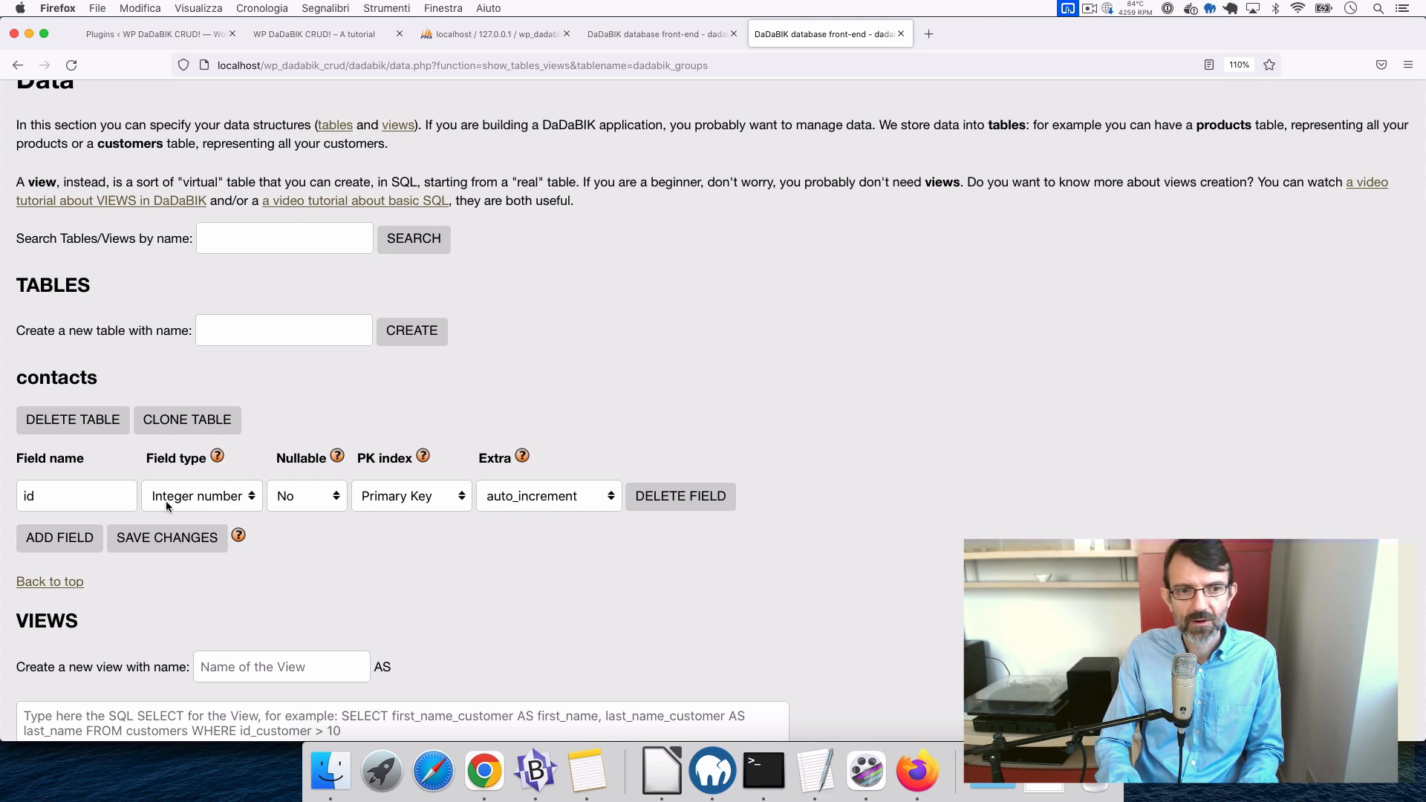
- Add first_name and last_name fields to contacts, both as Short text
{"action": "left_click", "coordinate": [72, 542]}
{"action": "left_click", "coordinate": [61, 548]}
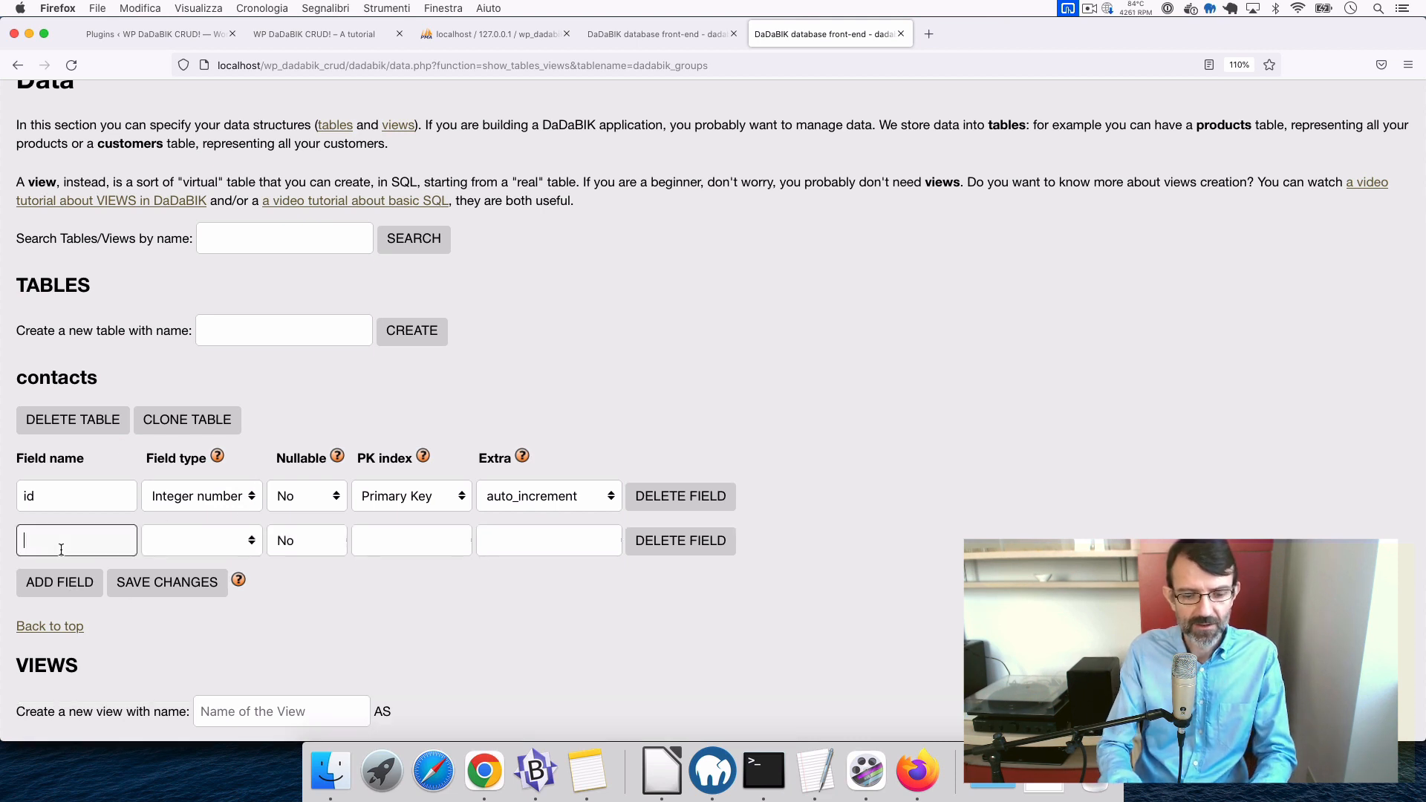
{"action": "type", "text": "firstnam"}
{"action": "key", "text": "BackSpace"}
{"action": "key", "text": "BackSpace"}
{"action": "key", "text": "BackSpace"}
{"action": "key", "text": "BackSpace"}
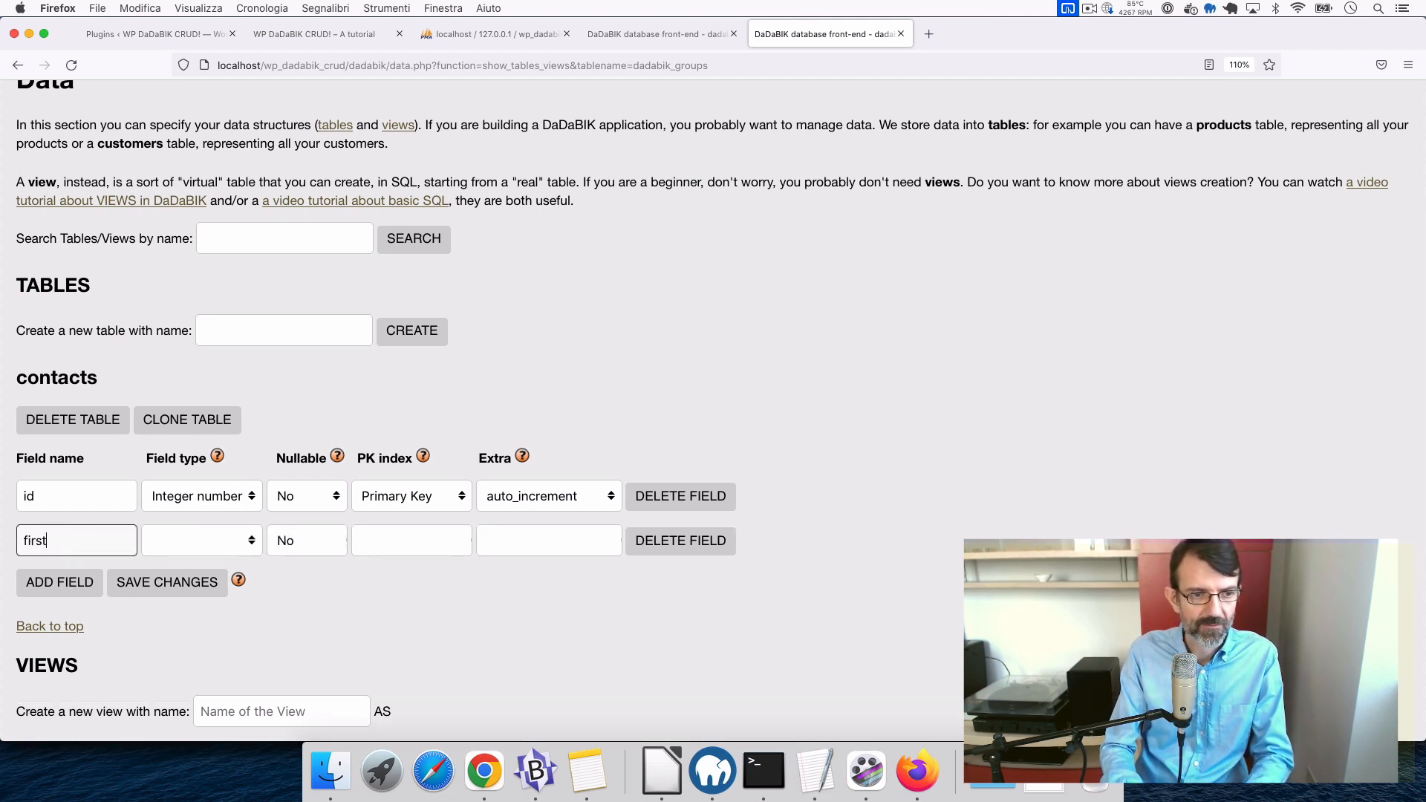
{"action": "type", "text": "t_name"}
{"action": "left_click", "coordinate": [199, 545]}
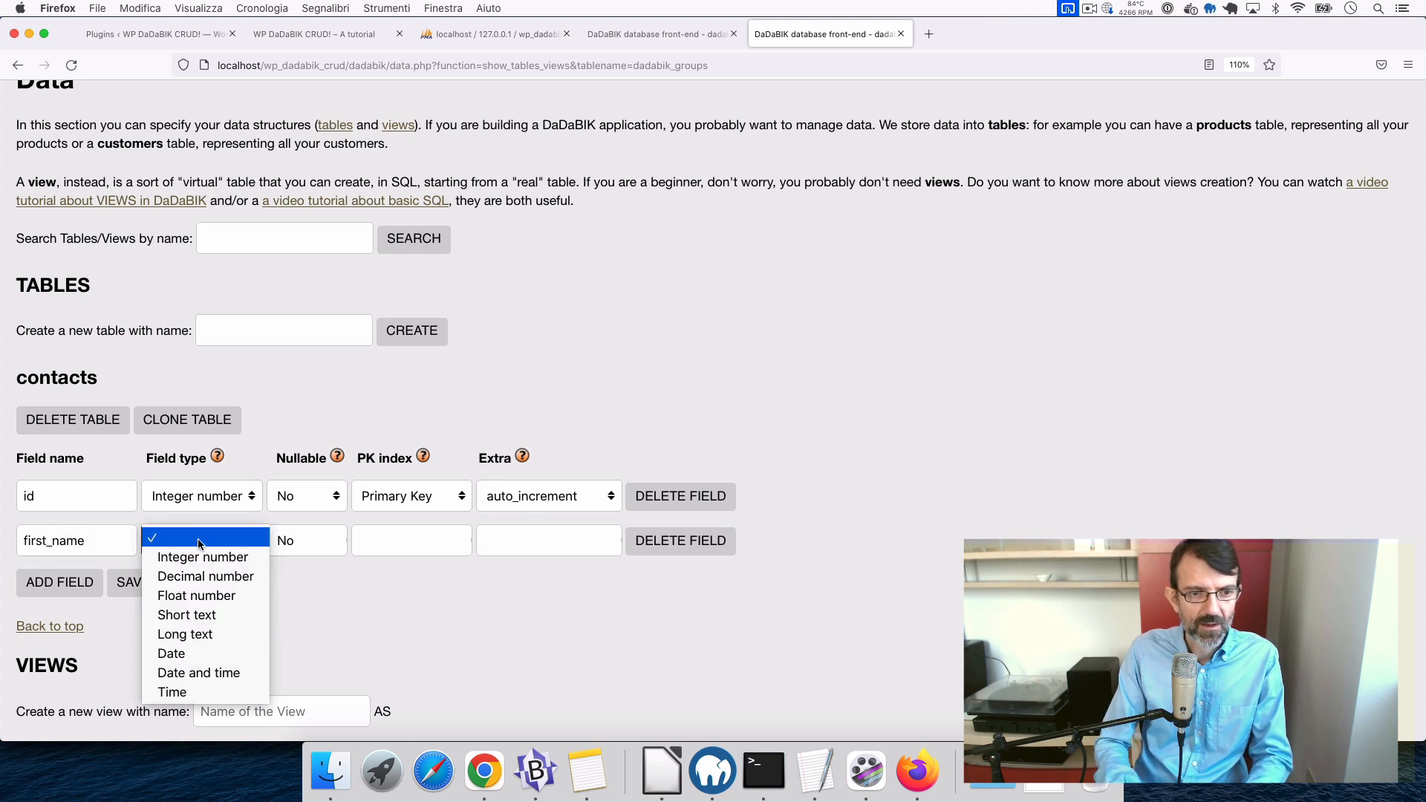
{"action": "left_click", "coordinate": [204, 613]}
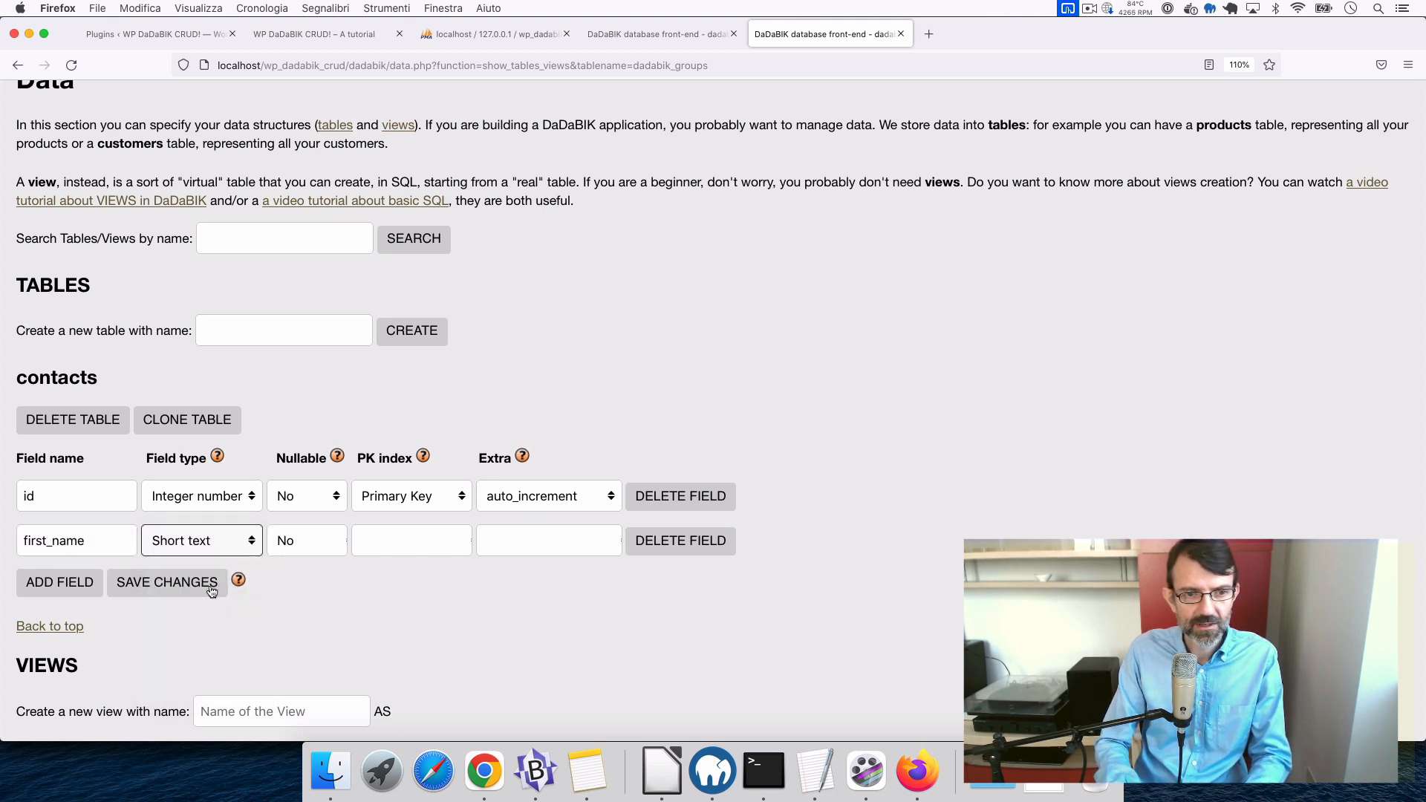
{"action": "left_click", "coordinate": [61, 583]}
{"action": "left_click", "coordinate": [87, 585]}
{"action": "type", "text": "last_name"}
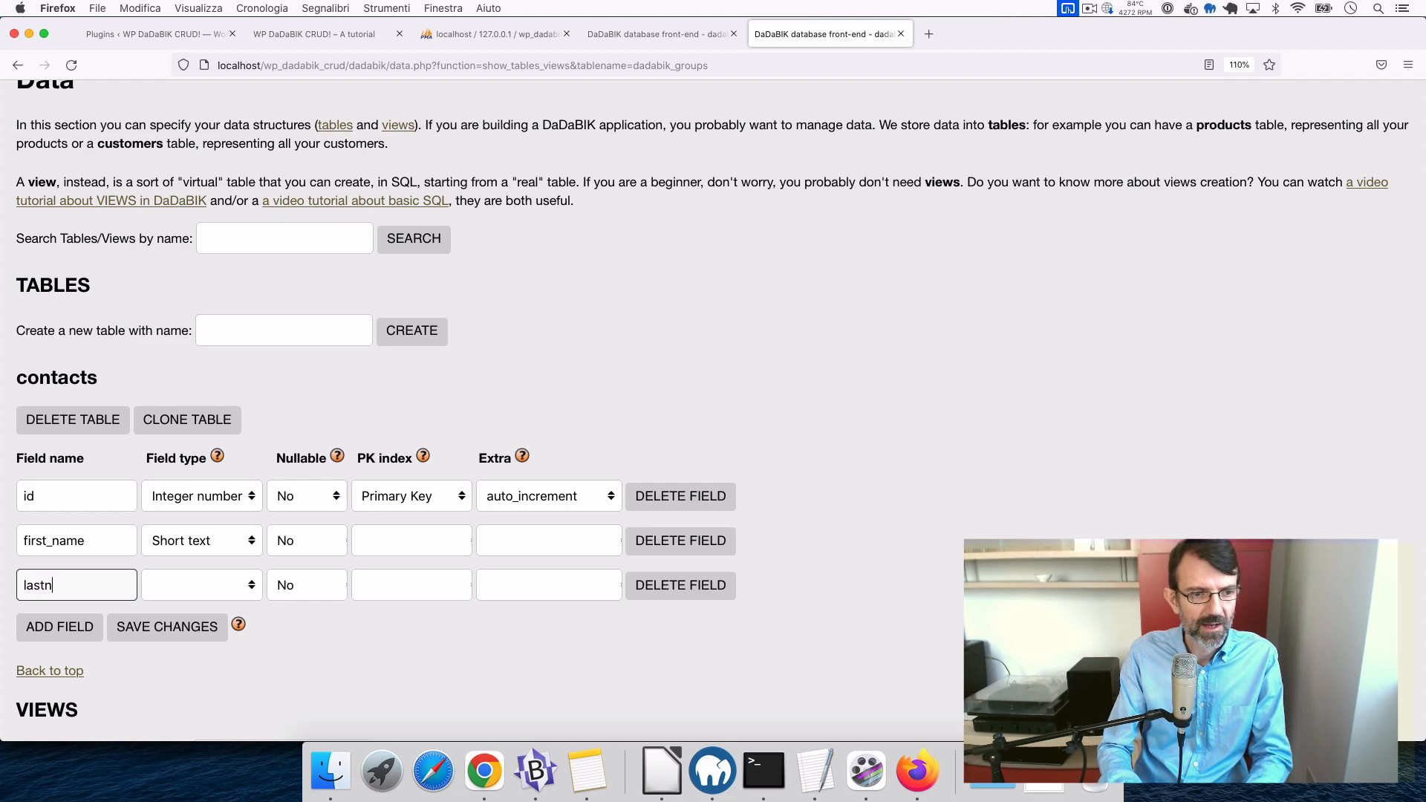
{"action": "left_click", "coordinate": [224, 594]}
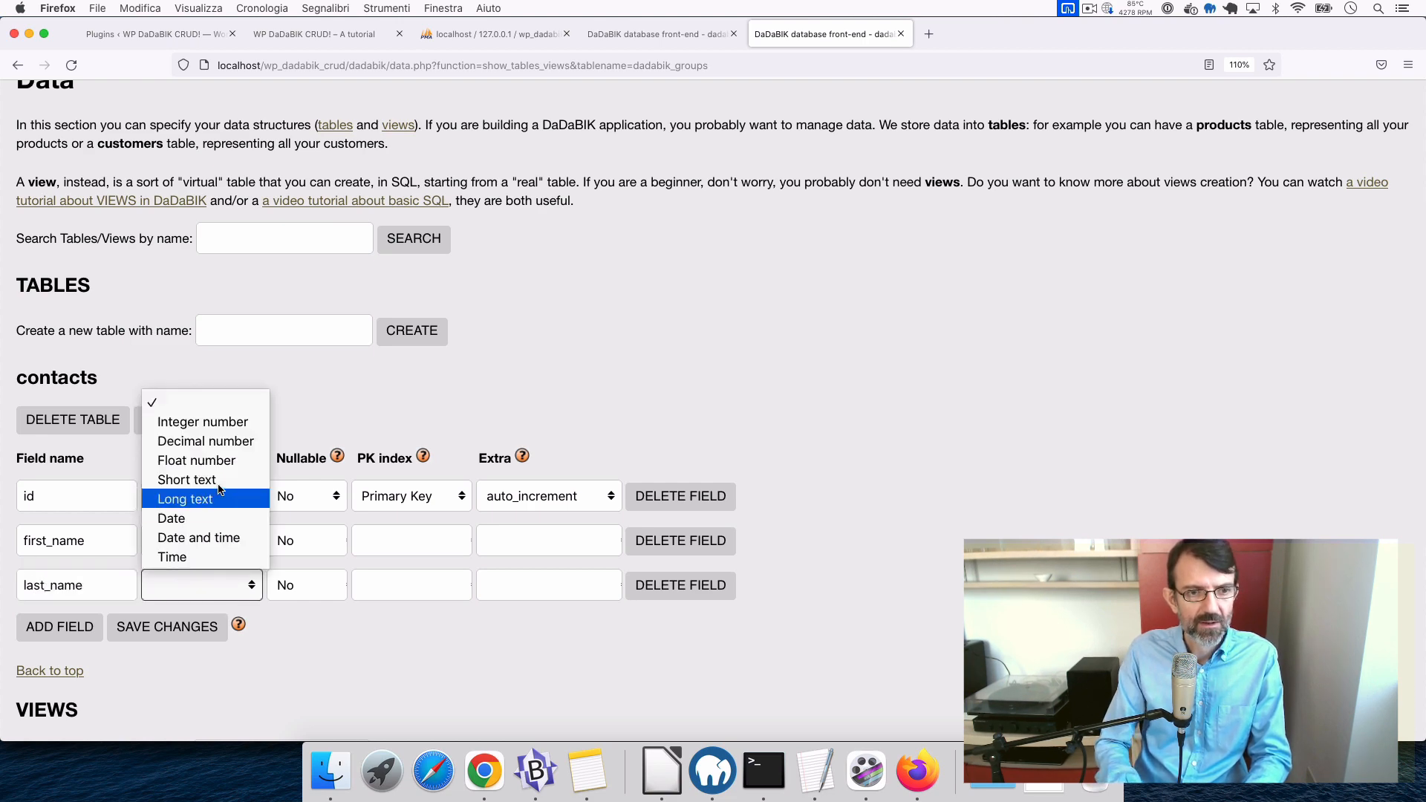
{"action": "left_click", "coordinate": [189, 479]}
- Add an email Short text field and a birthdate Date field
{"action": "left_click", "coordinate": [59, 626]}
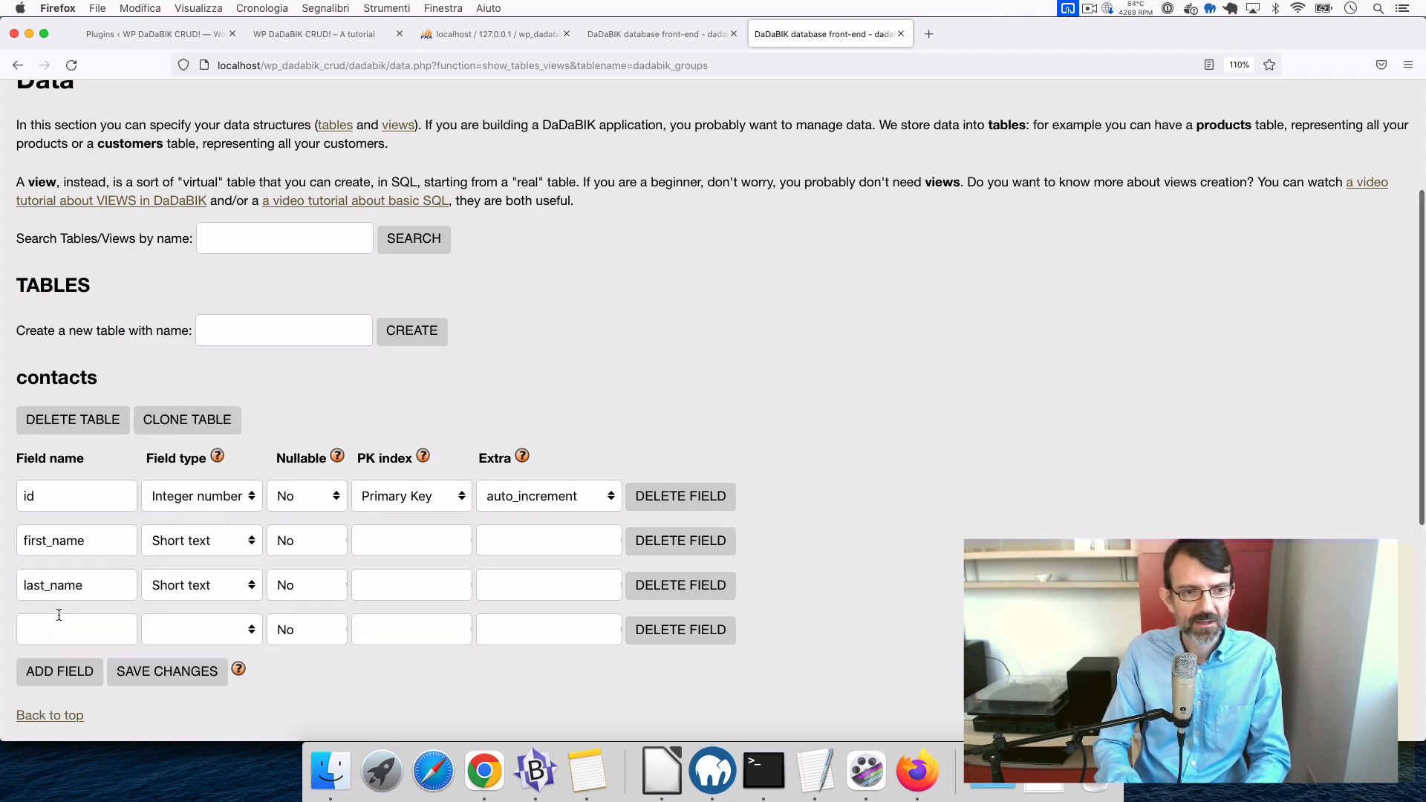
{"action": "scroll", "coordinate": [61, 609], "scroll_direction": "down", "scroll_amount": 3}
{"action": "left_click", "coordinate": [67, 484]}
{"action": "type", "text": "email"}
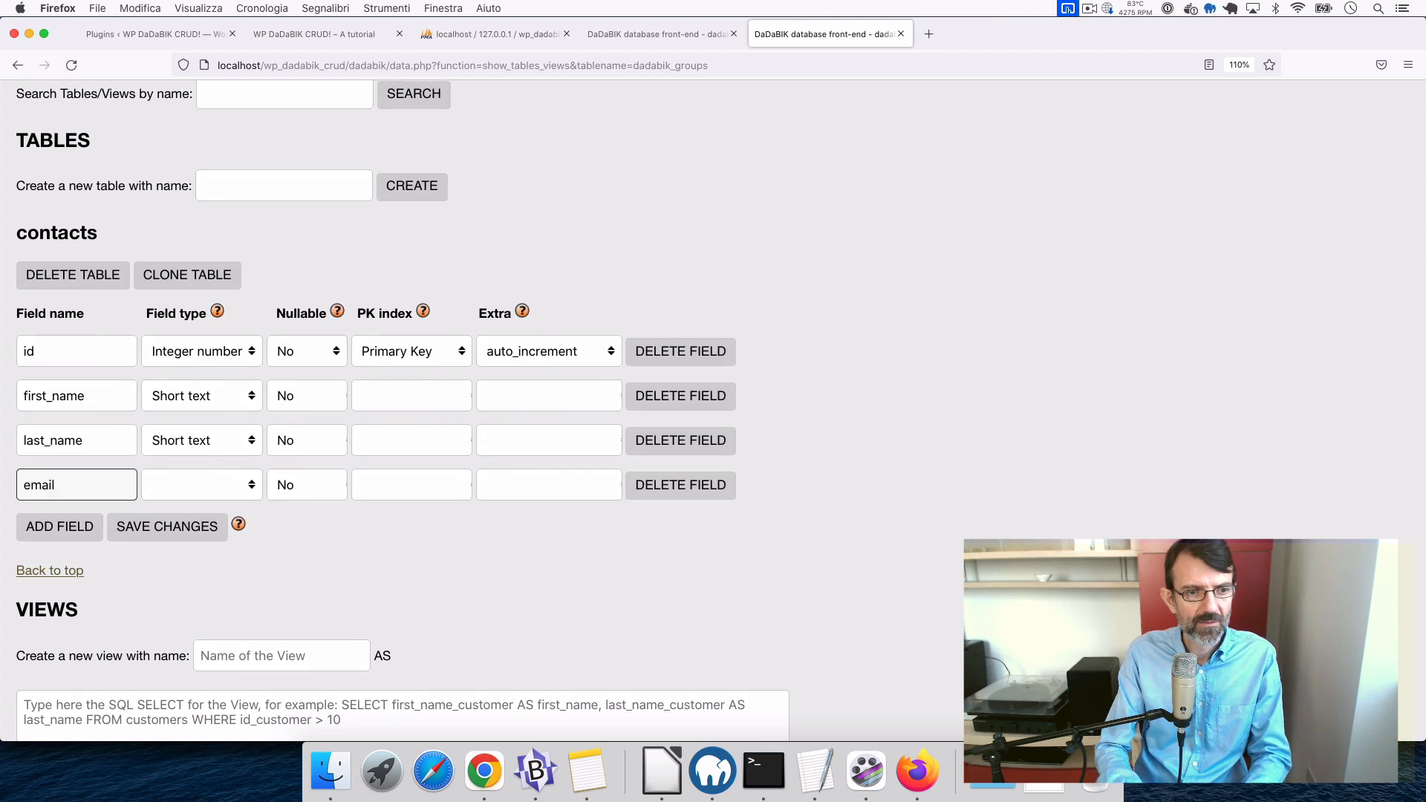
{"action": "left_click", "coordinate": [213, 479]}
{"action": "left_click", "coordinate": [182, 557]}
{"action": "scroll", "coordinate": [101, 483], "scroll_direction": "down", "scroll_amount": 2}
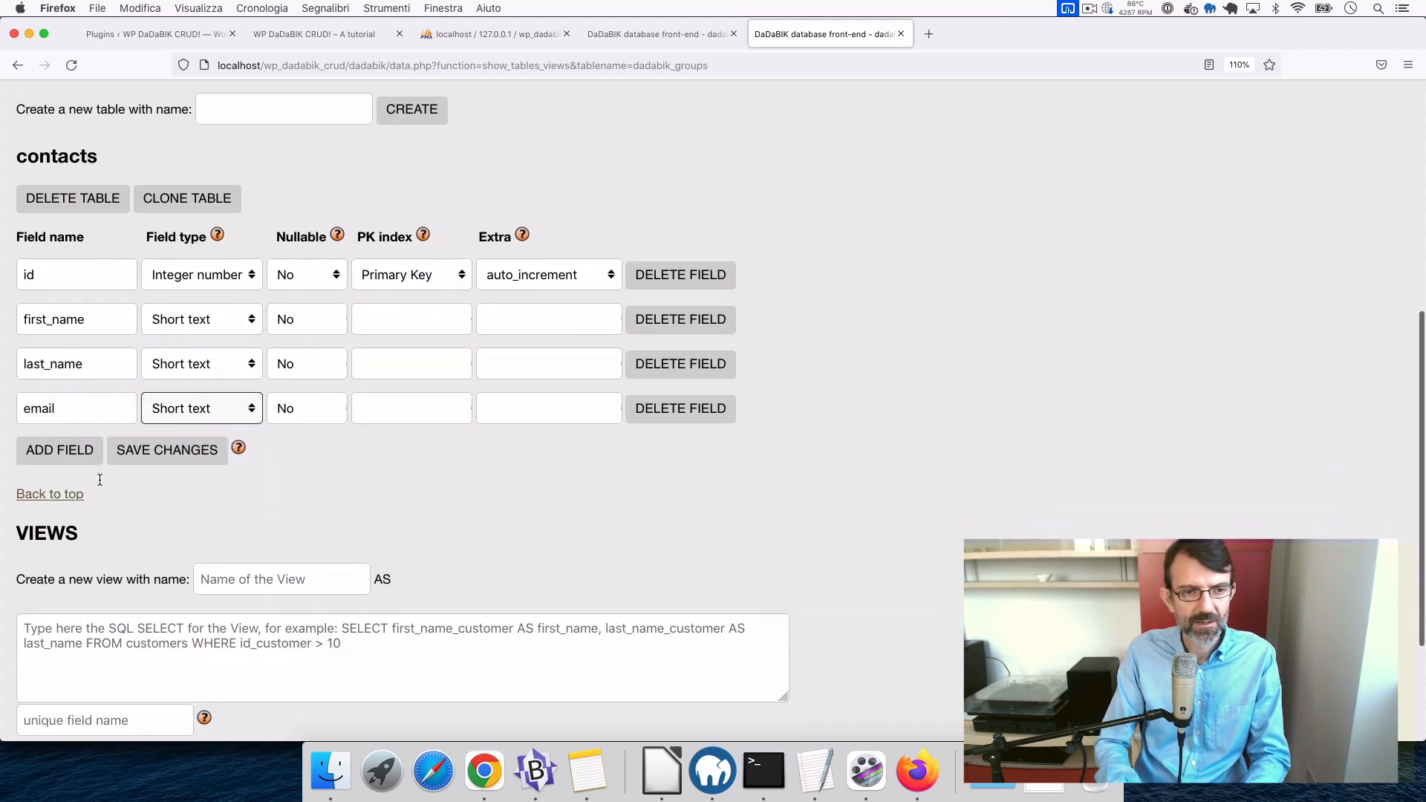
{"action": "left_click", "coordinate": [73, 450]}
{"action": "left_click", "coordinate": [44, 466]}
{"action": "type", "text": "birthdate"}
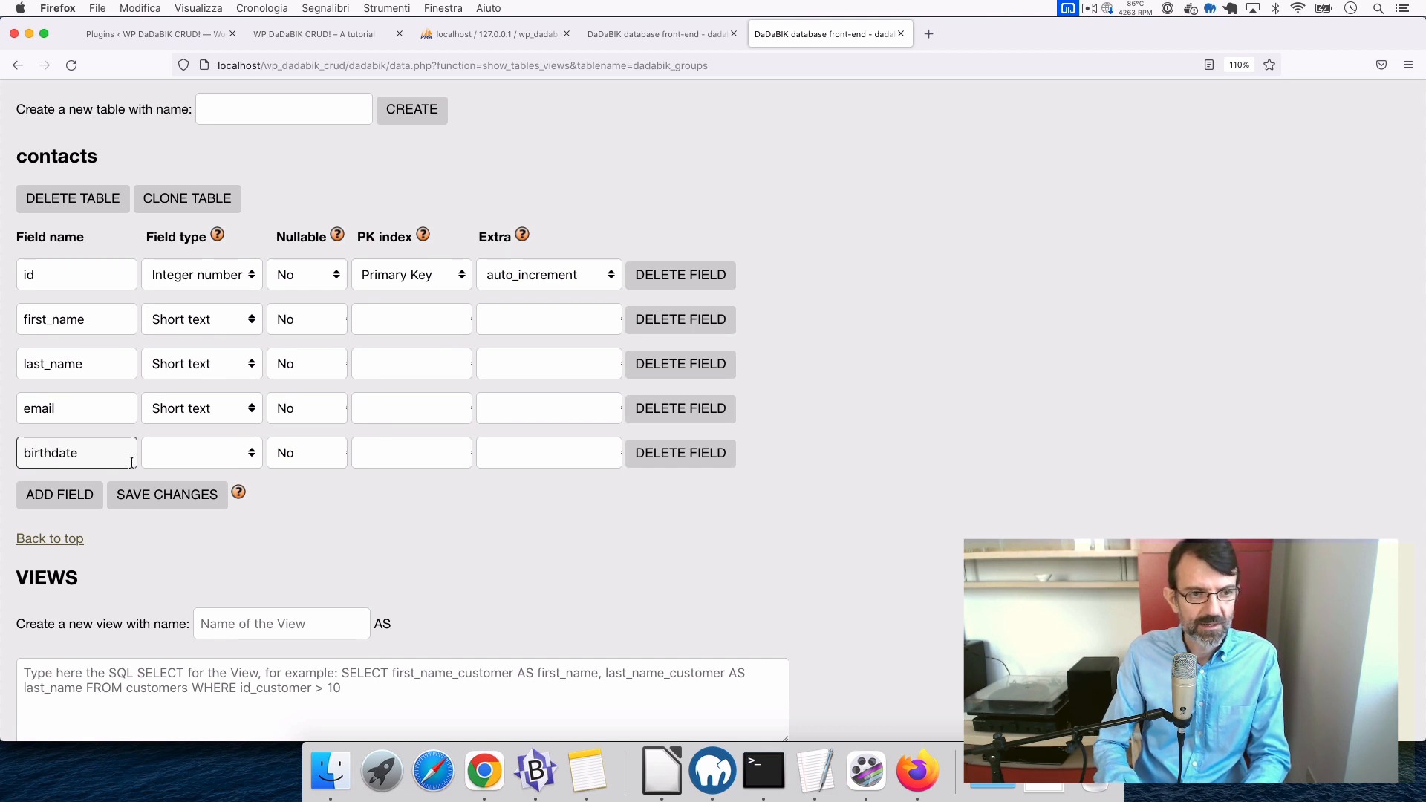
{"action": "left_click", "coordinate": [176, 454]}
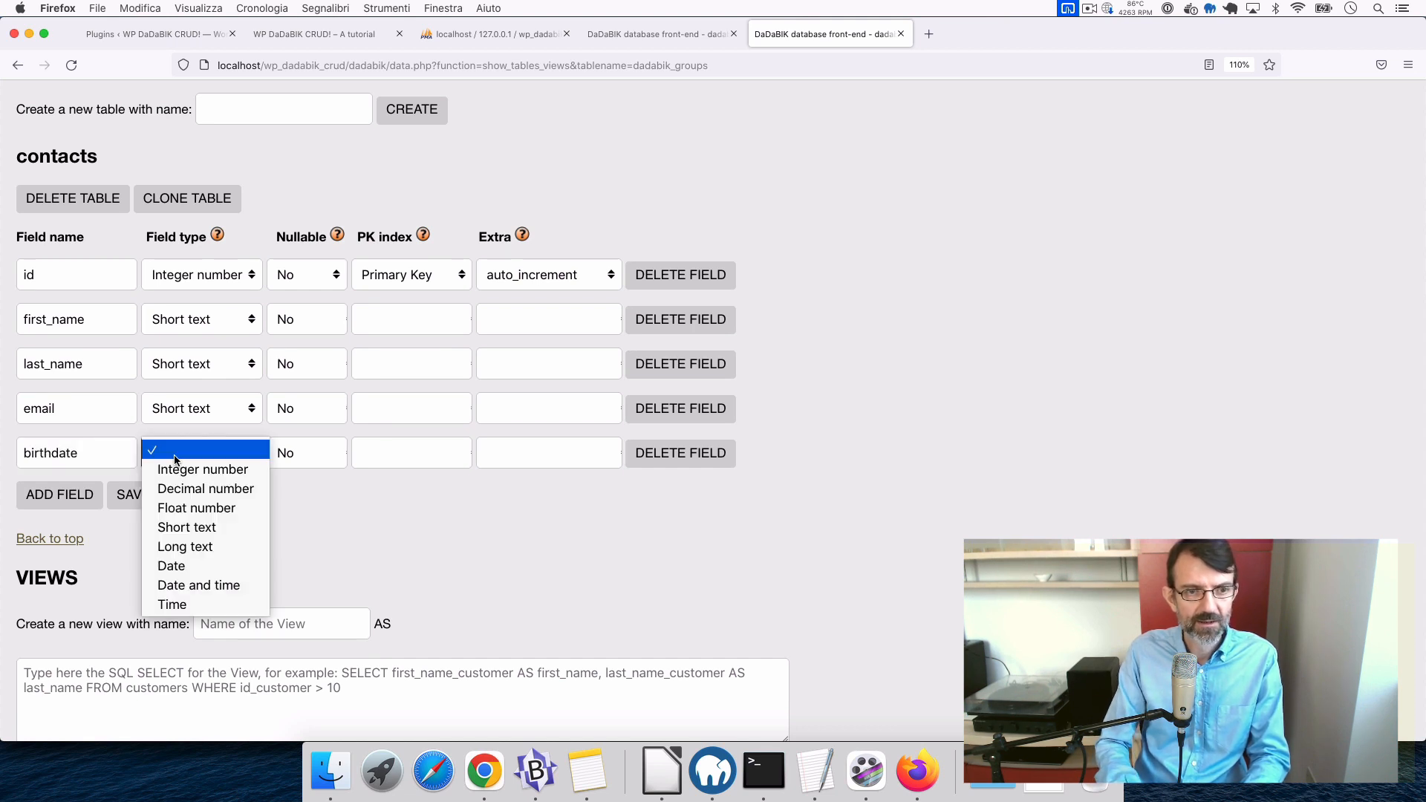
{"action": "left_click", "coordinate": [199, 566]}
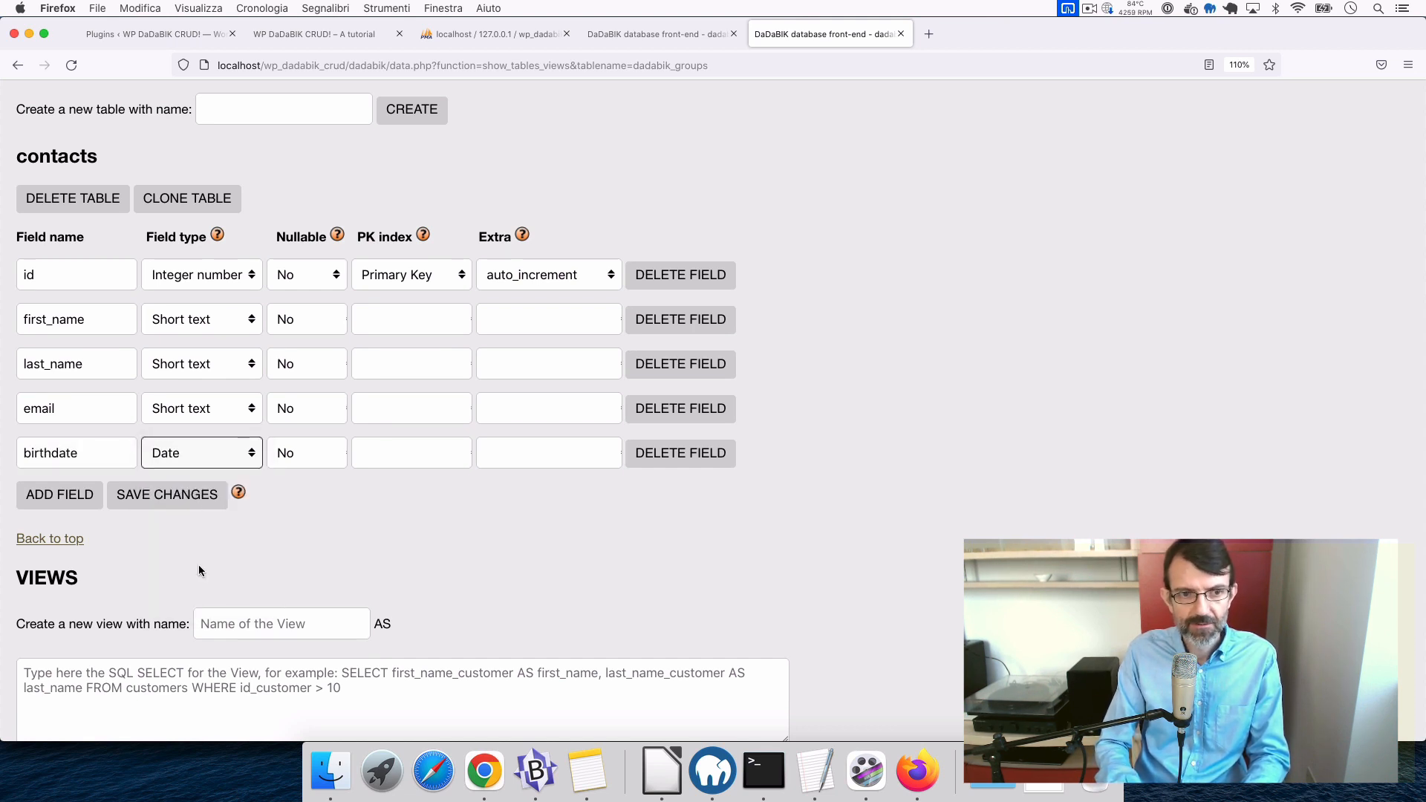
- Add a country Short text field and a message Long text field, then save the changes
{"action": "left_click", "coordinate": [57, 496]}
{"action": "left_click", "coordinate": [76, 496]}
{"action": "type", "text": "country"}
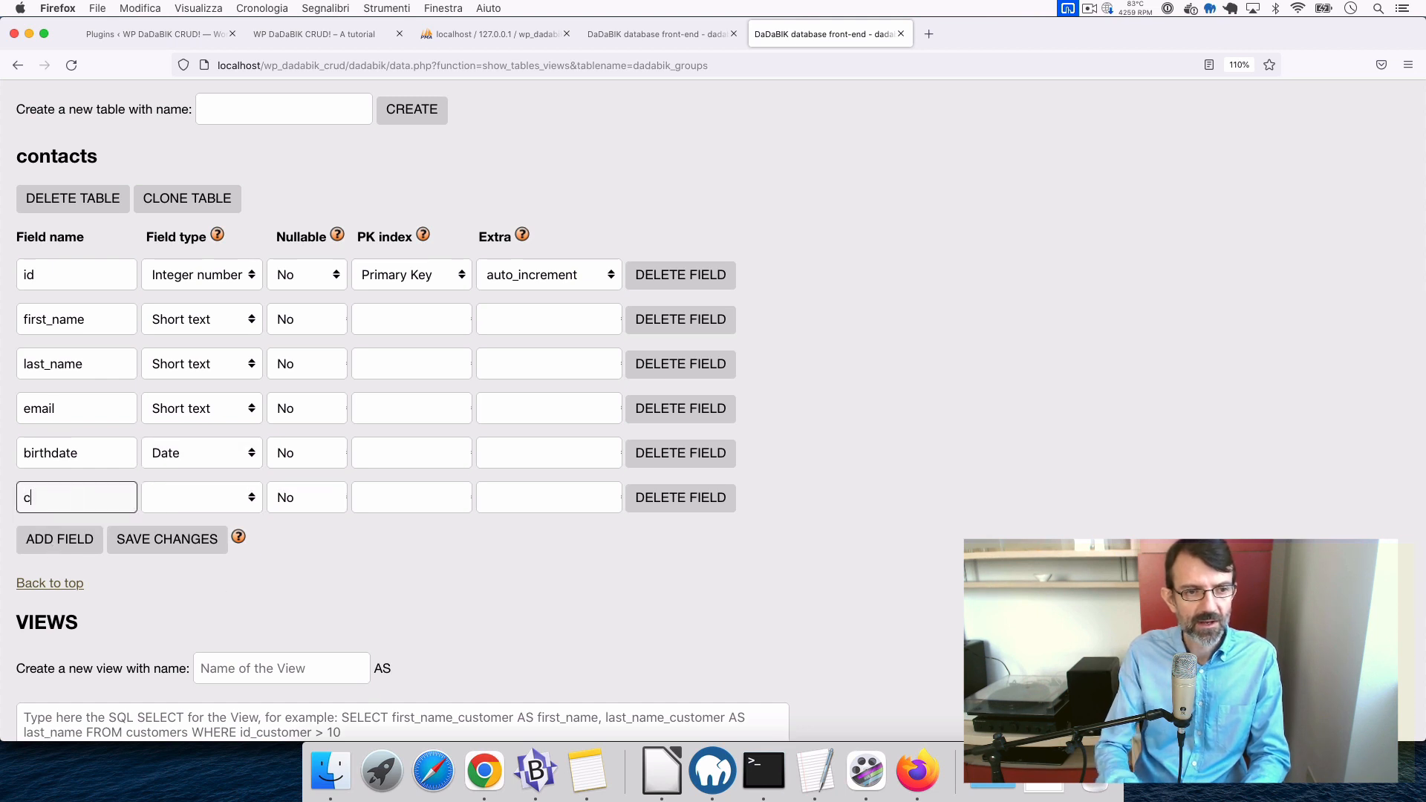
{"action": "left_click", "coordinate": [222, 499]}
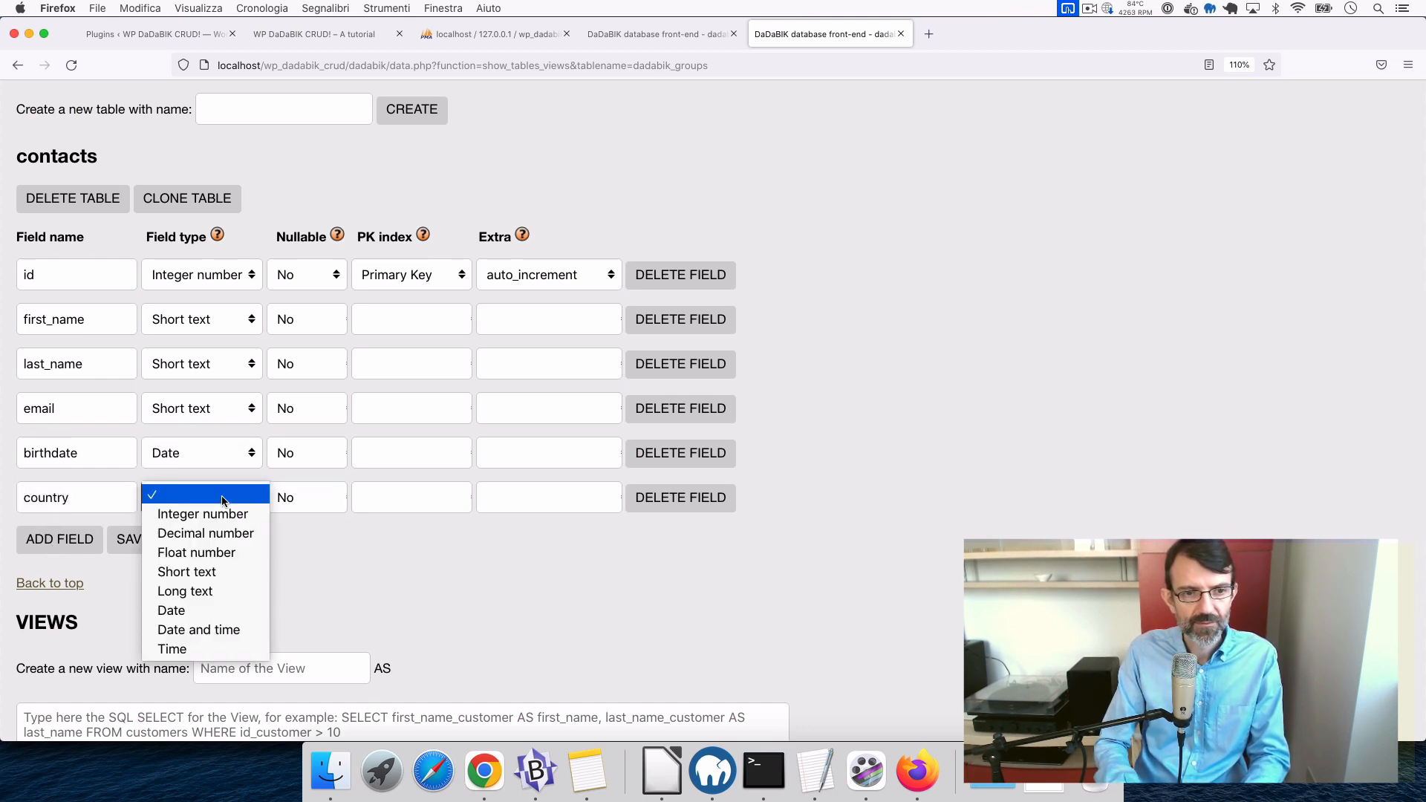
{"action": "left_click", "coordinate": [220, 577]}
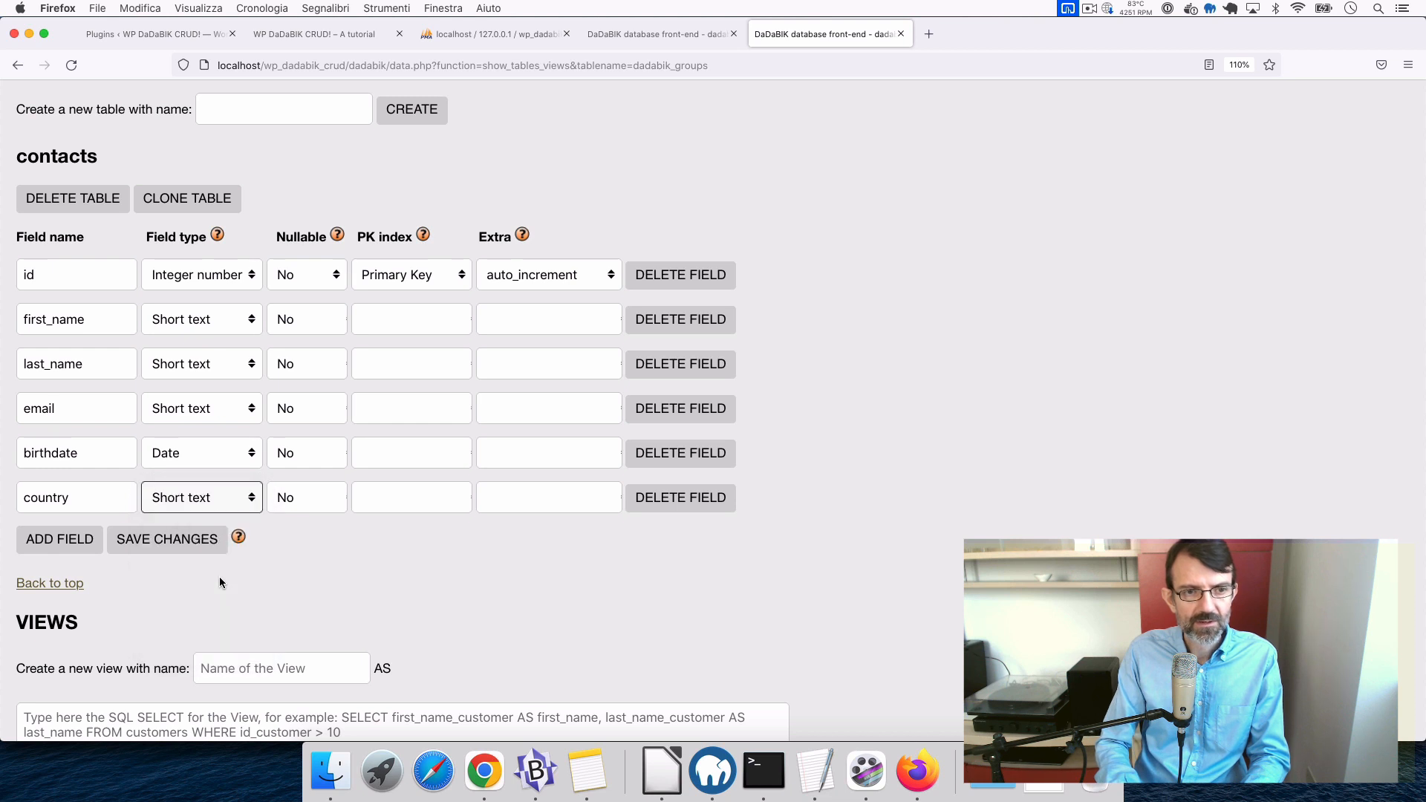
{"action": "left_click", "coordinate": [44, 539]}
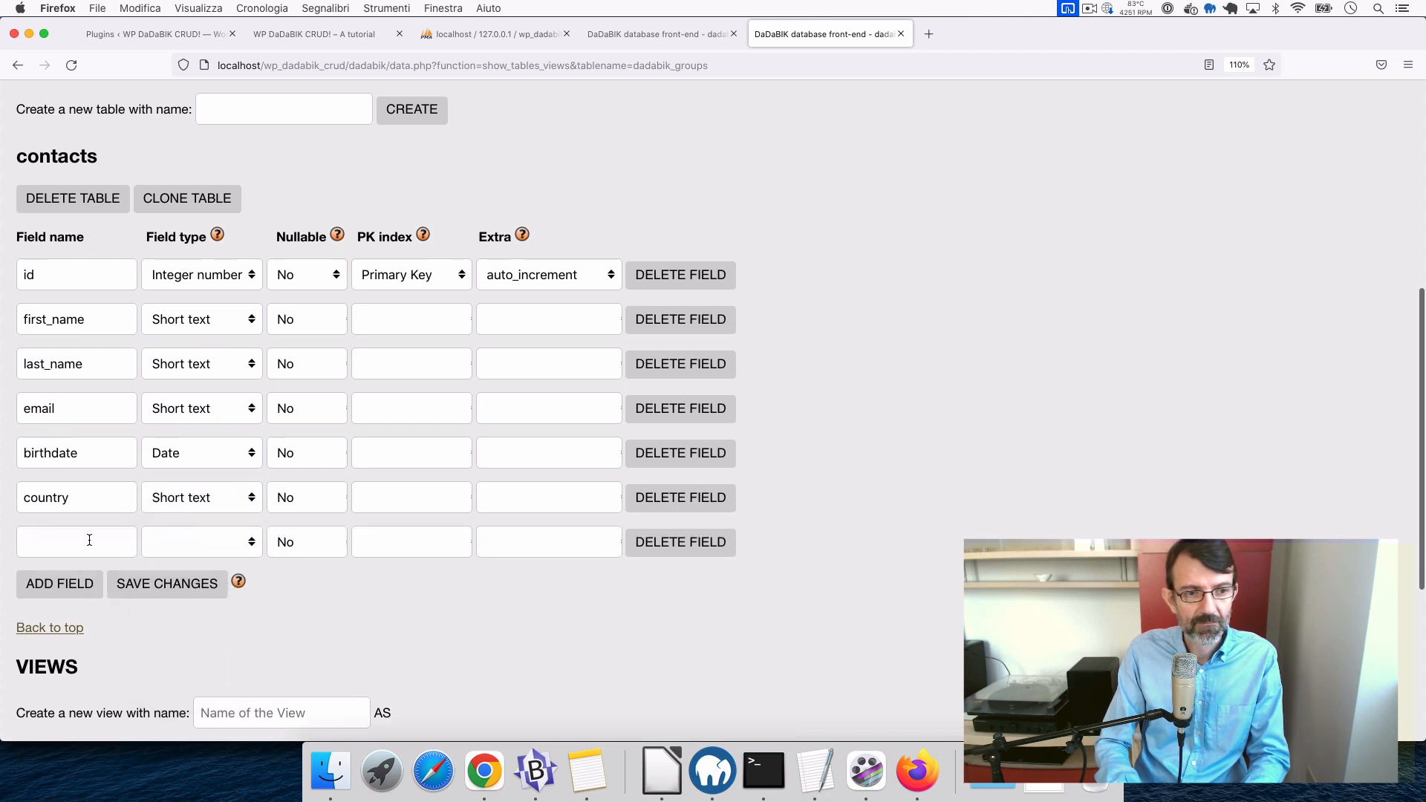
{"action": "left_click", "coordinate": [90, 540]}
{"action": "type", "text": "message"}
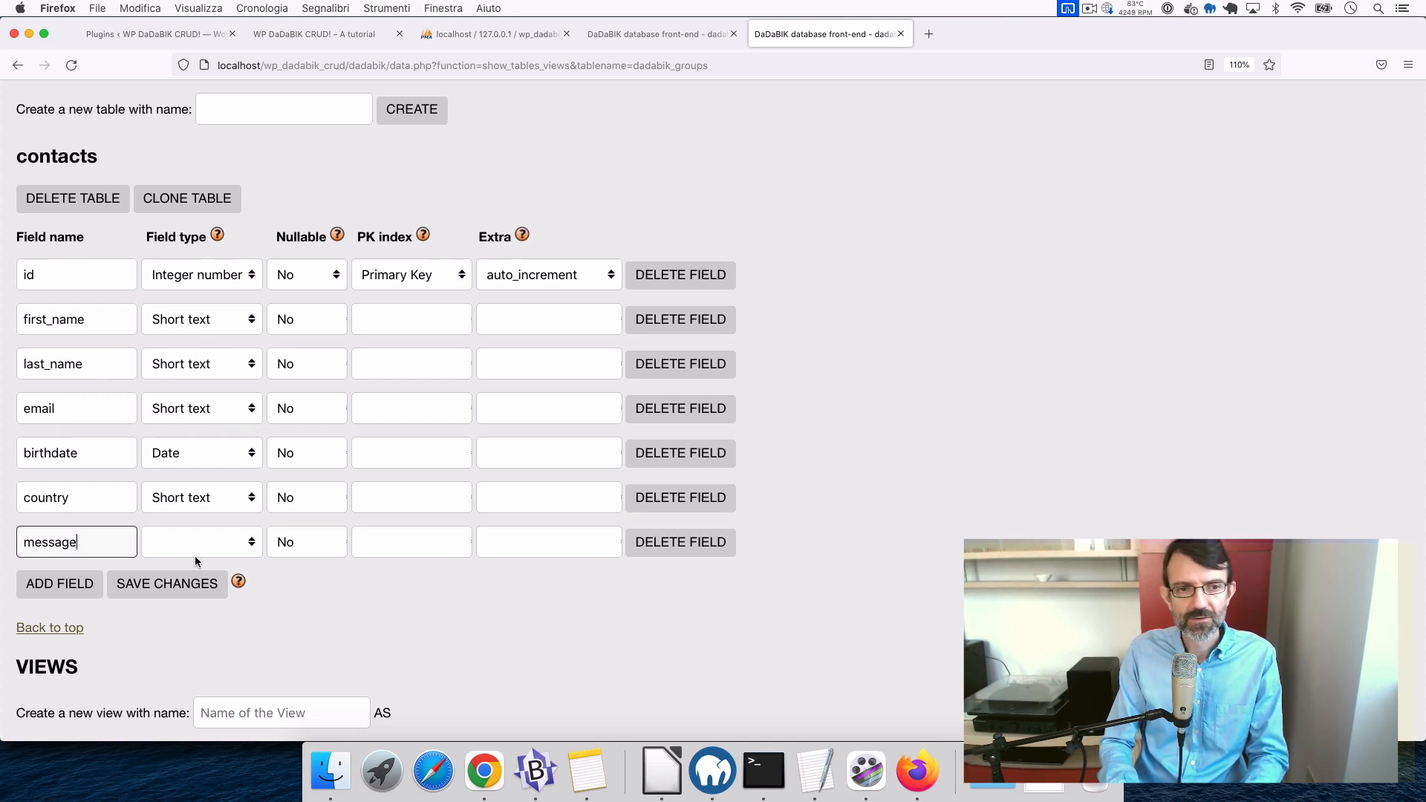
{"action": "left_click", "coordinate": [217, 541]}
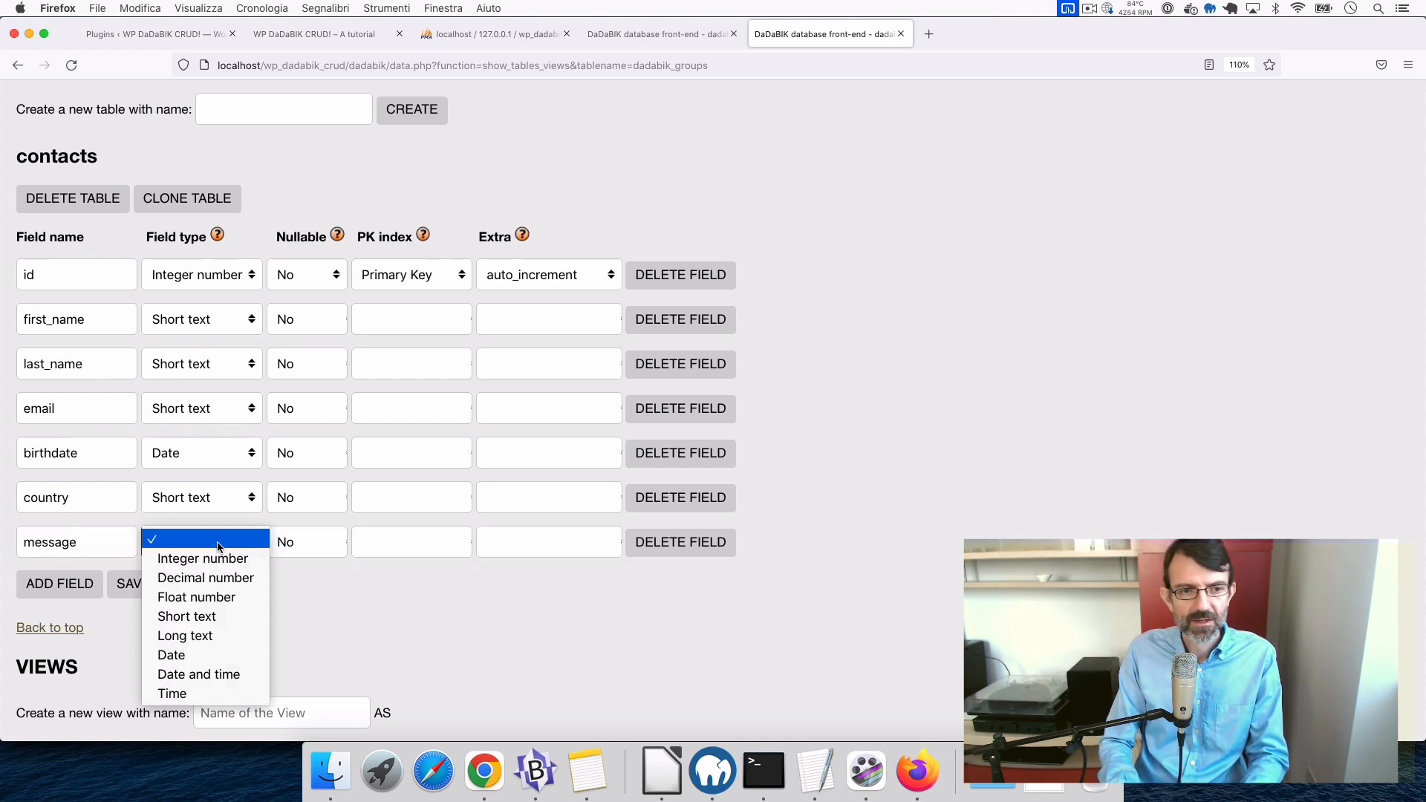
{"action": "left_click", "coordinate": [229, 637]}
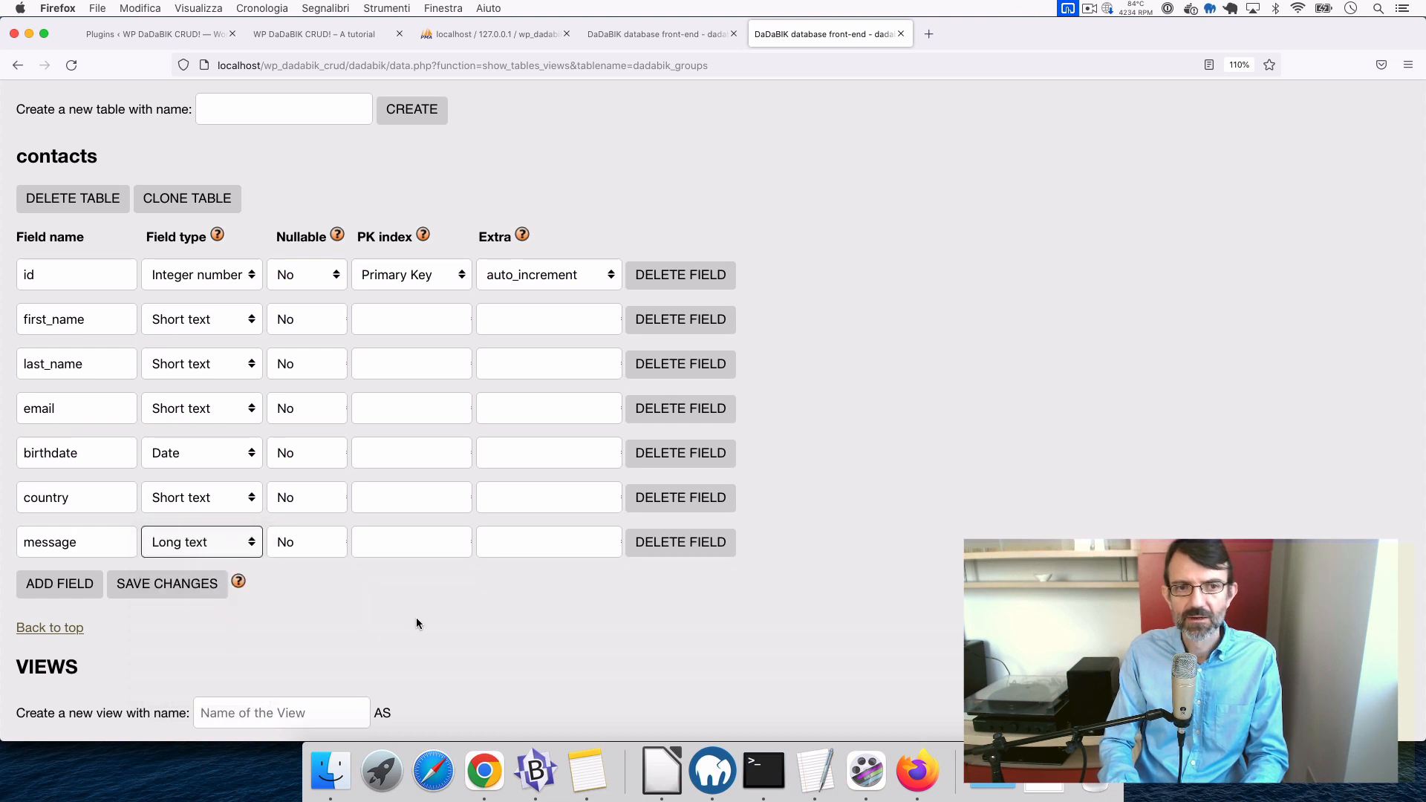
{"action": "left_click", "coordinate": [166, 587]}
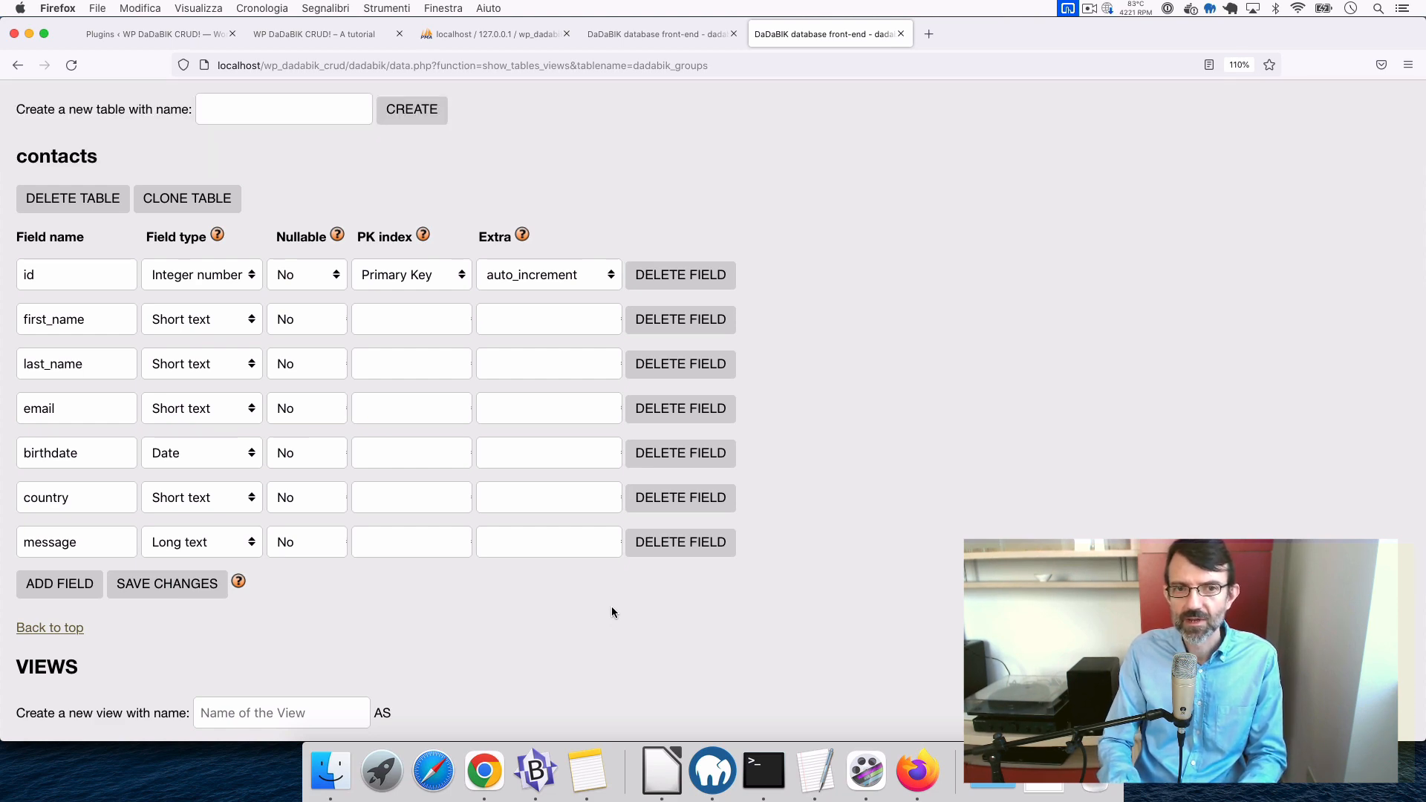
{"action": "scroll", "coordinate": [612, 611], "scroll_direction": "up", "scroll_amount": 10}
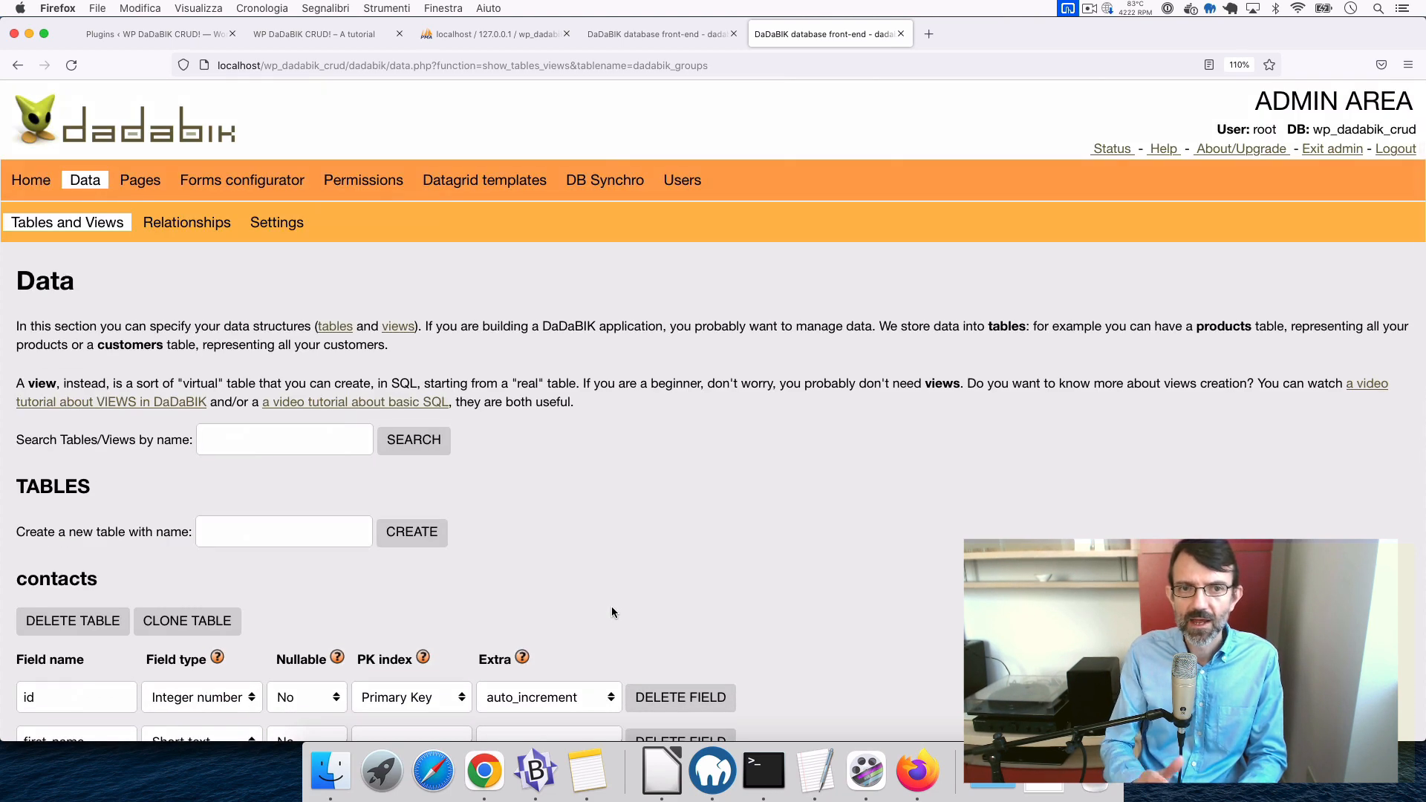
- Log back into phpMyAdmin with the database user's username and password, zooming the page to 120%
{"action": "left_click", "coordinate": [515, 31]}
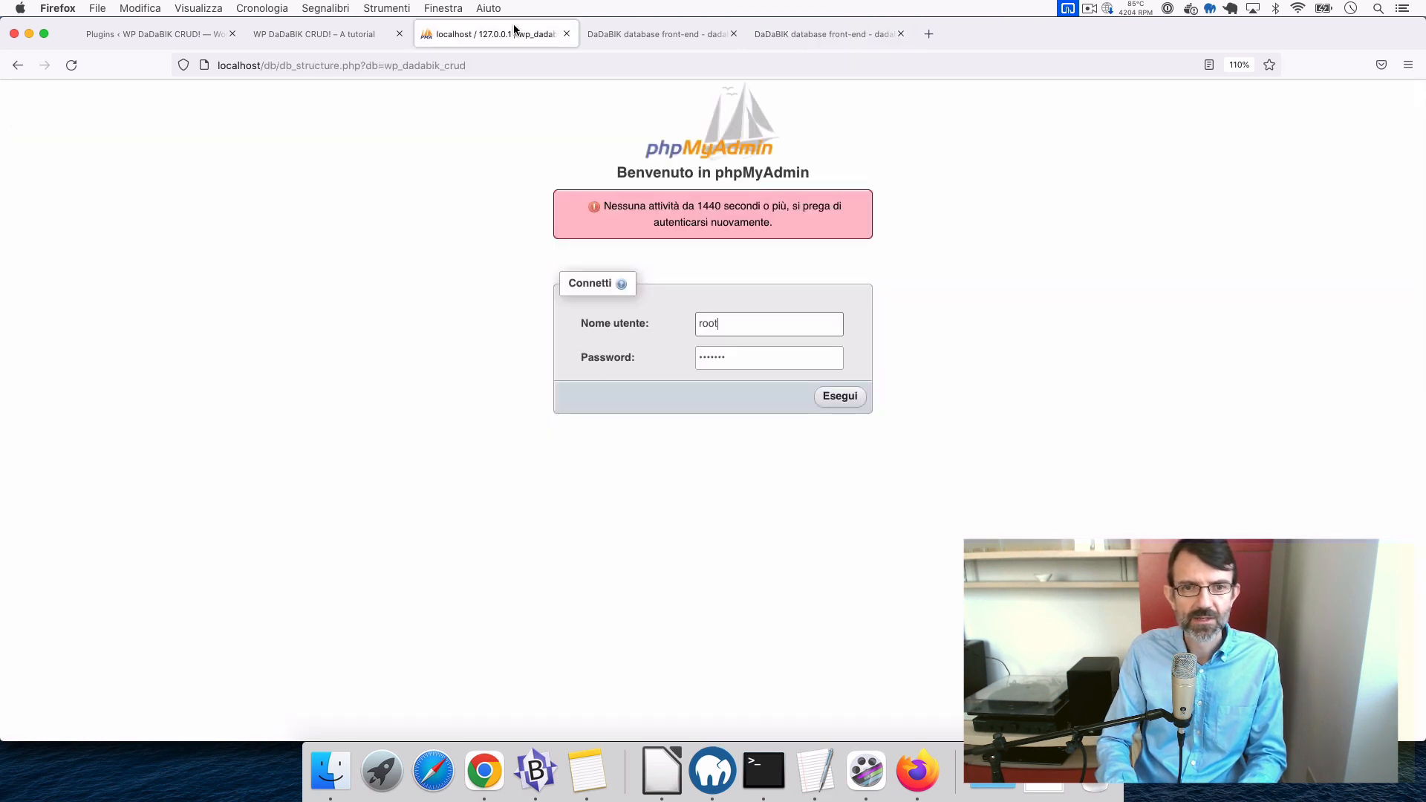
{"action": "double_click", "coordinate": [717, 324]}
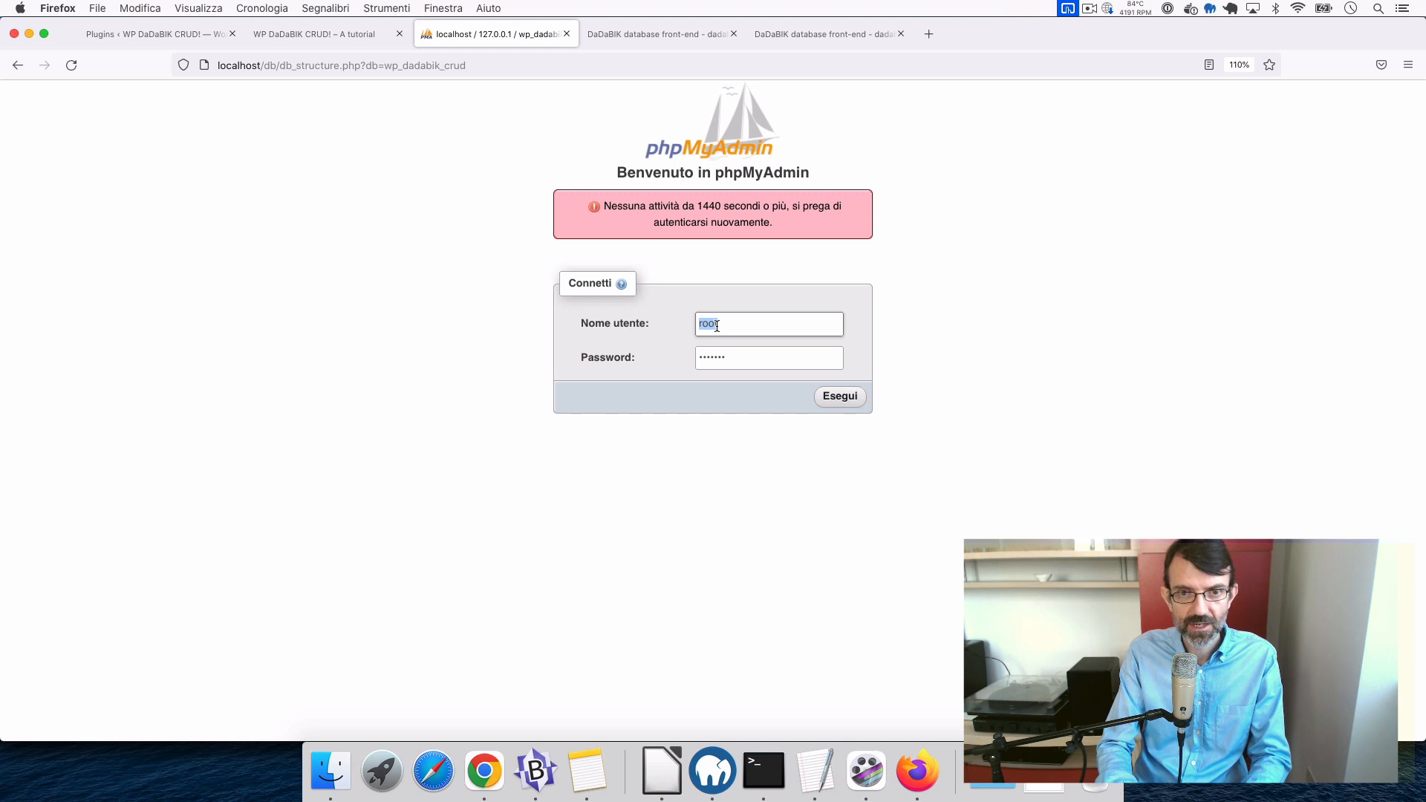
{"action": "type", "text": "wp"}
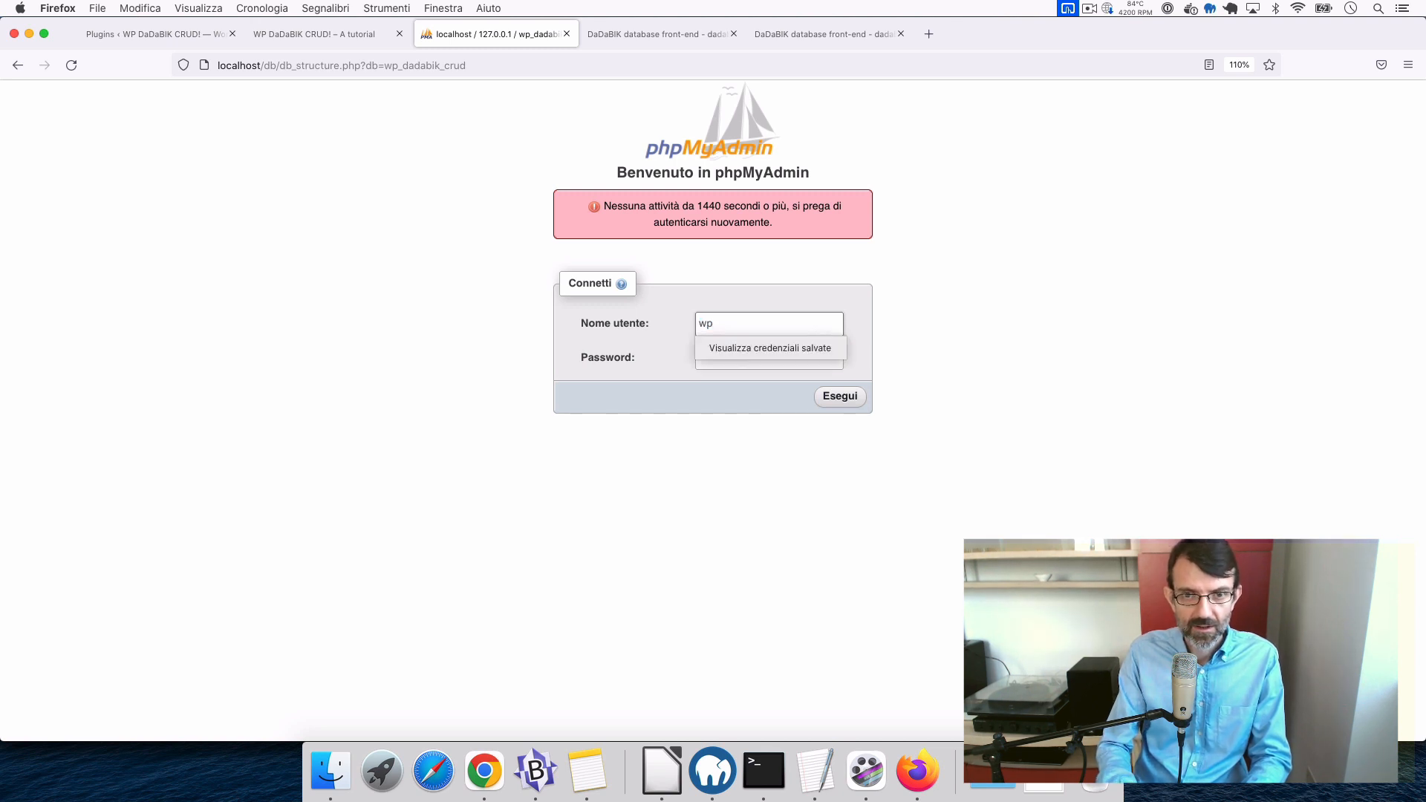
{"action": "type", "text": "_dadabik_crud"}
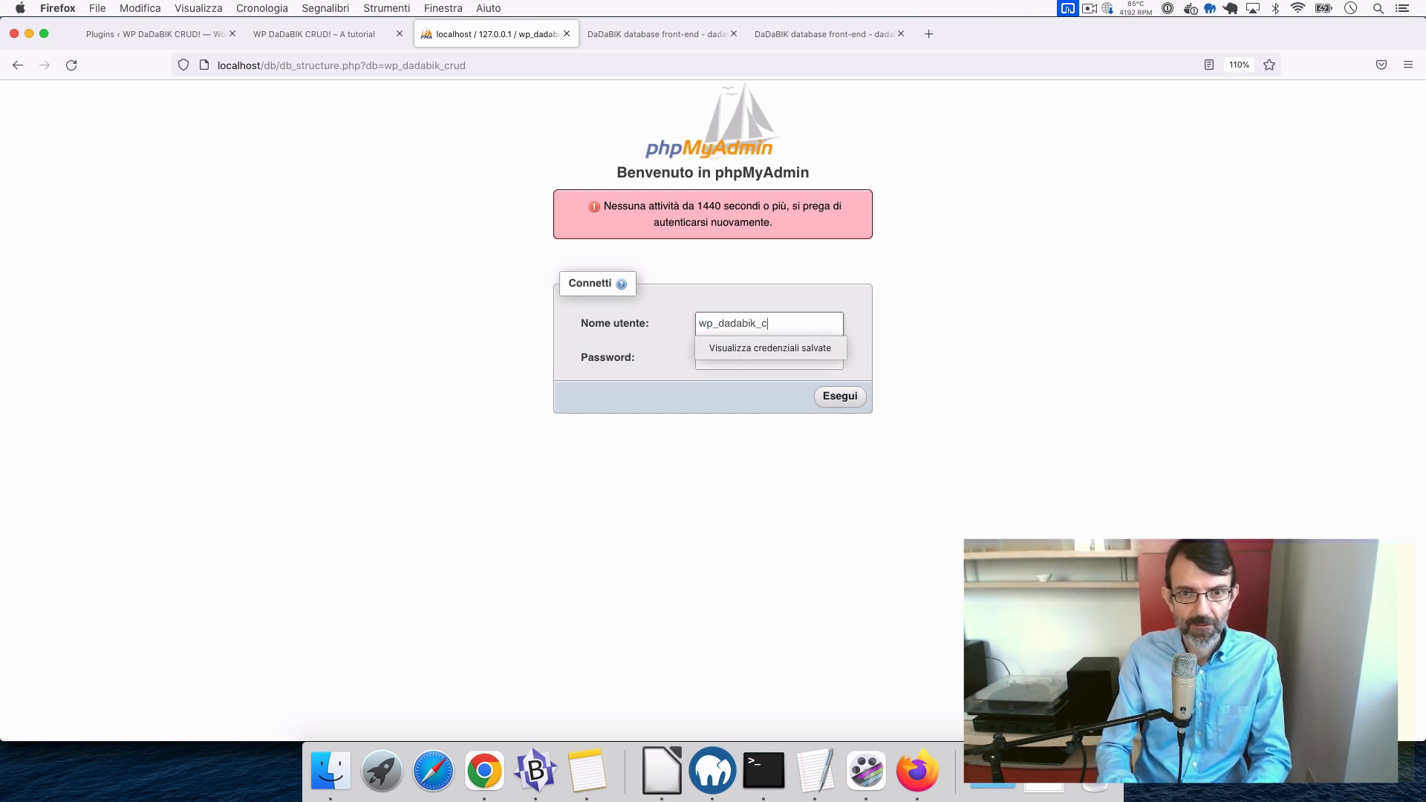
{"action": "key", "text": "Tab"}
{"action": "type", "text": "w•"}
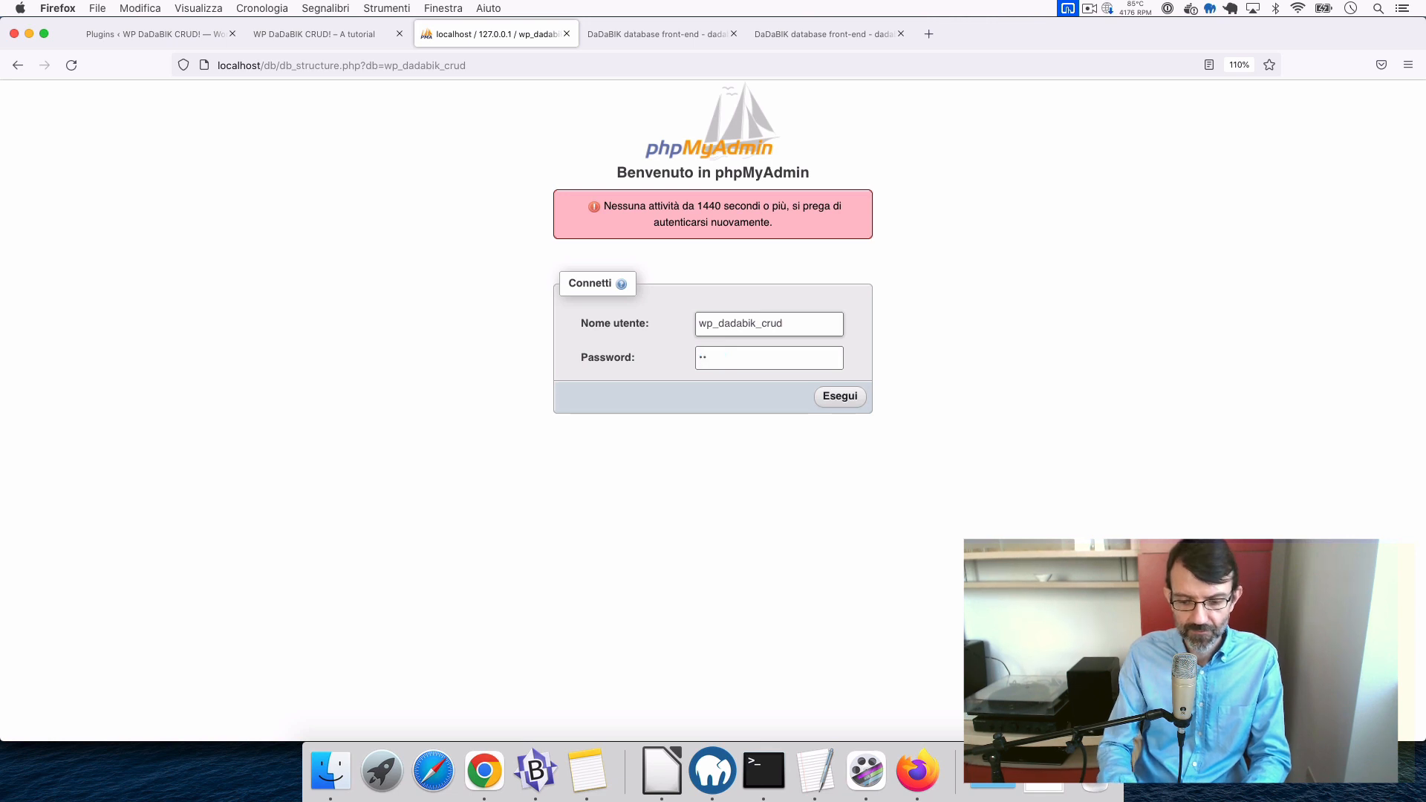
{"action": "type", "text": "•••••••••"}
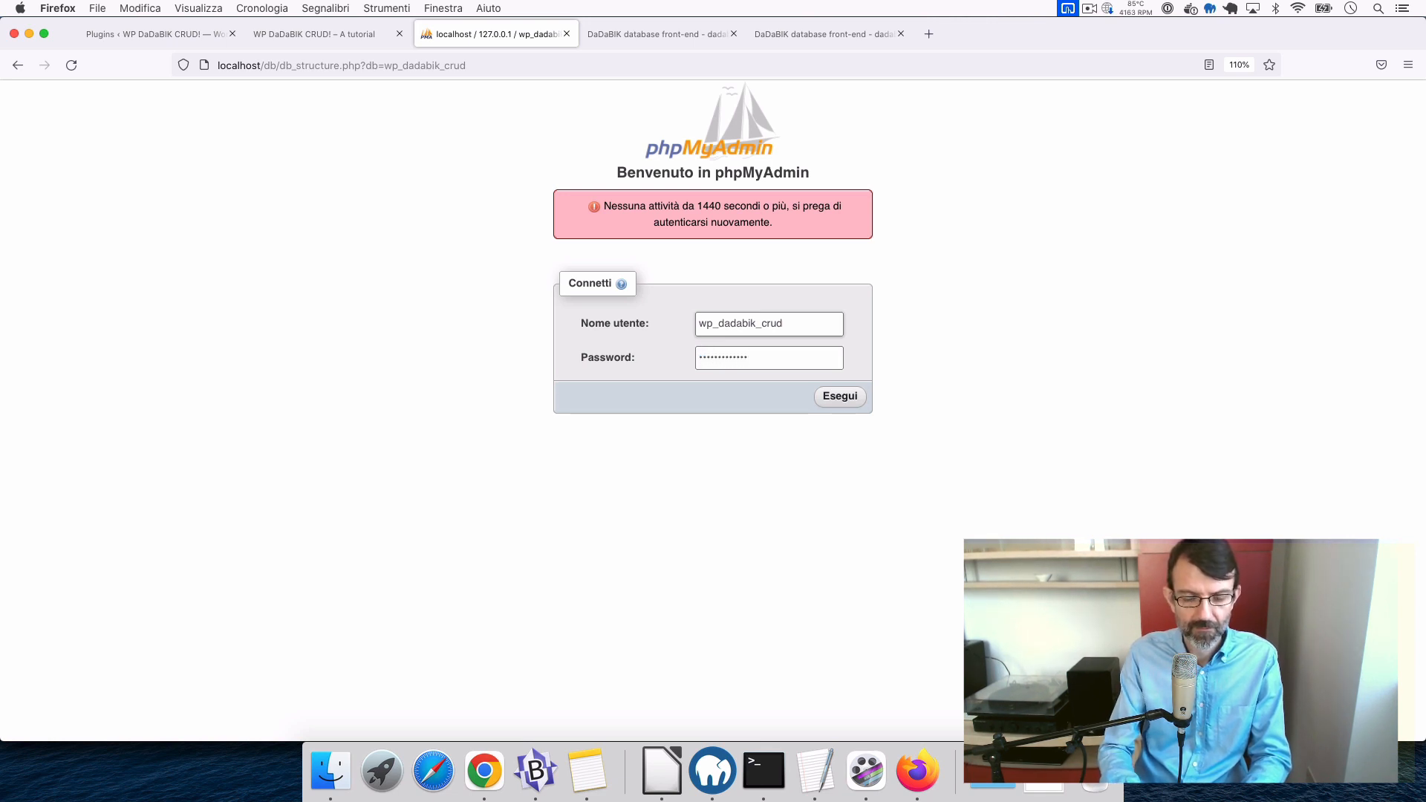
{"action": "key", "text": "Return"}
{"action": "key", "text": "super+plus"}
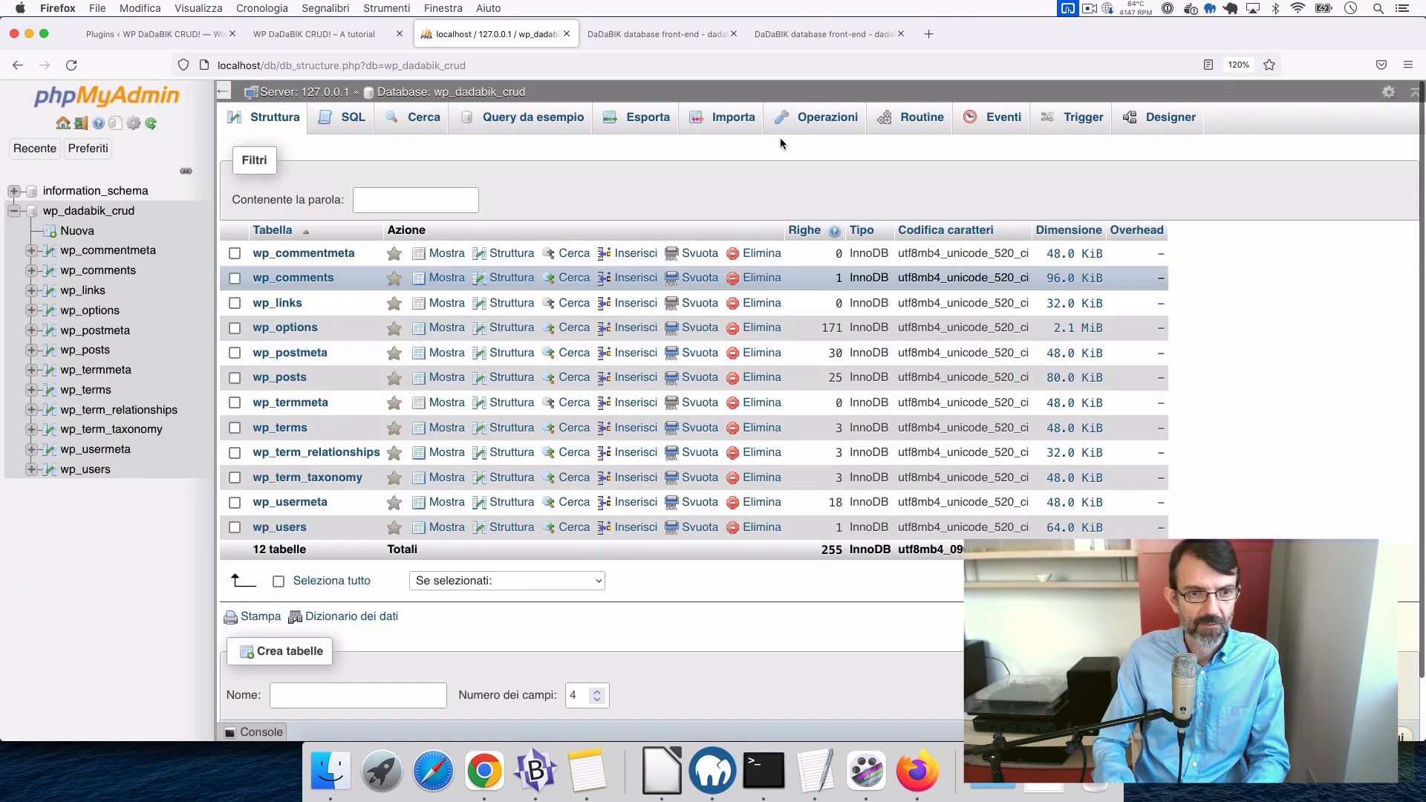
- Reload the wp_dadabik_crud table list to check contacts and the dadabik_ tables, then return to DaDaBIK admin
{"action": "left_click", "coordinate": [107, 212]}
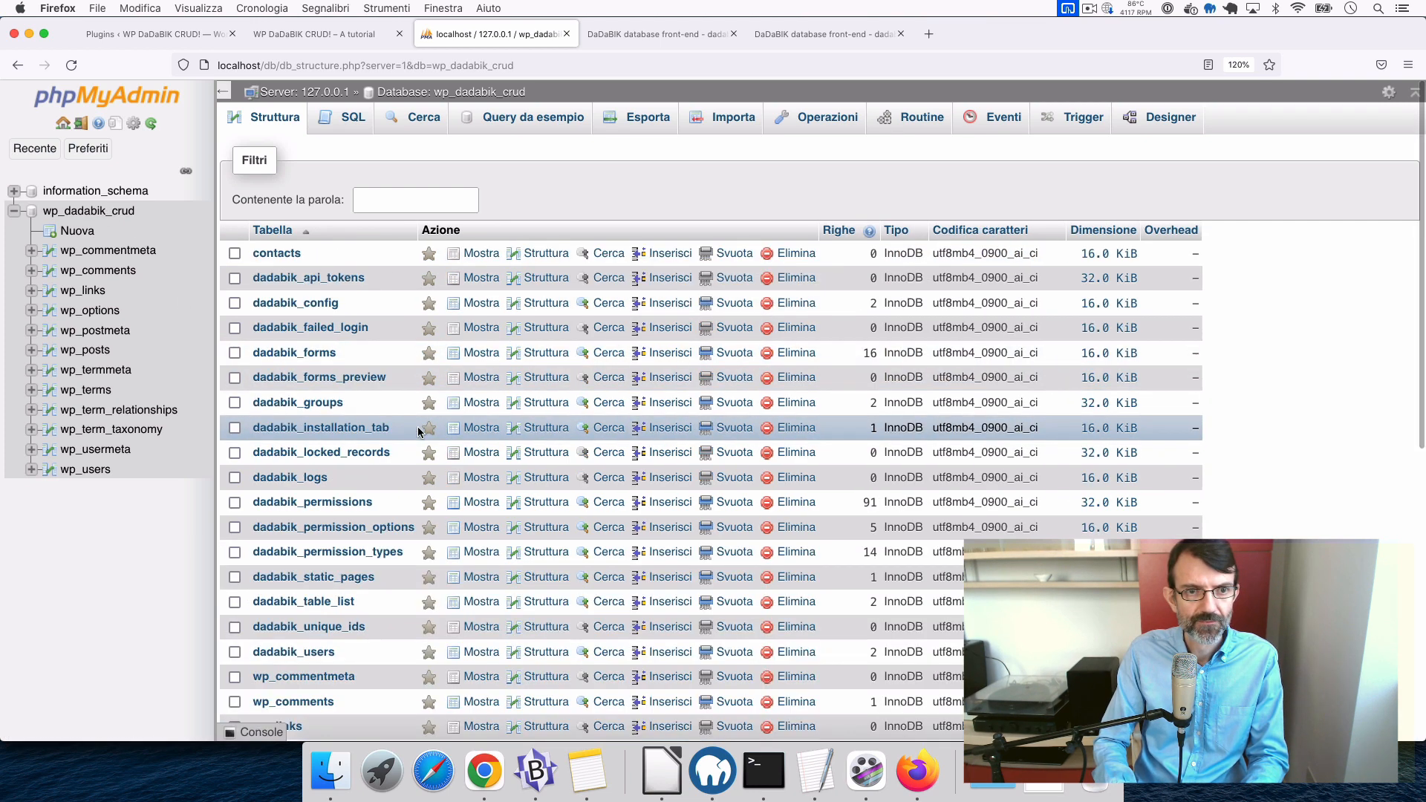
{"action": "scroll", "coordinate": [419, 432], "scroll_direction": "down", "scroll_amount": 5}
{"action": "scroll", "coordinate": [419, 432], "scroll_direction": "up", "scroll_amount": 6}
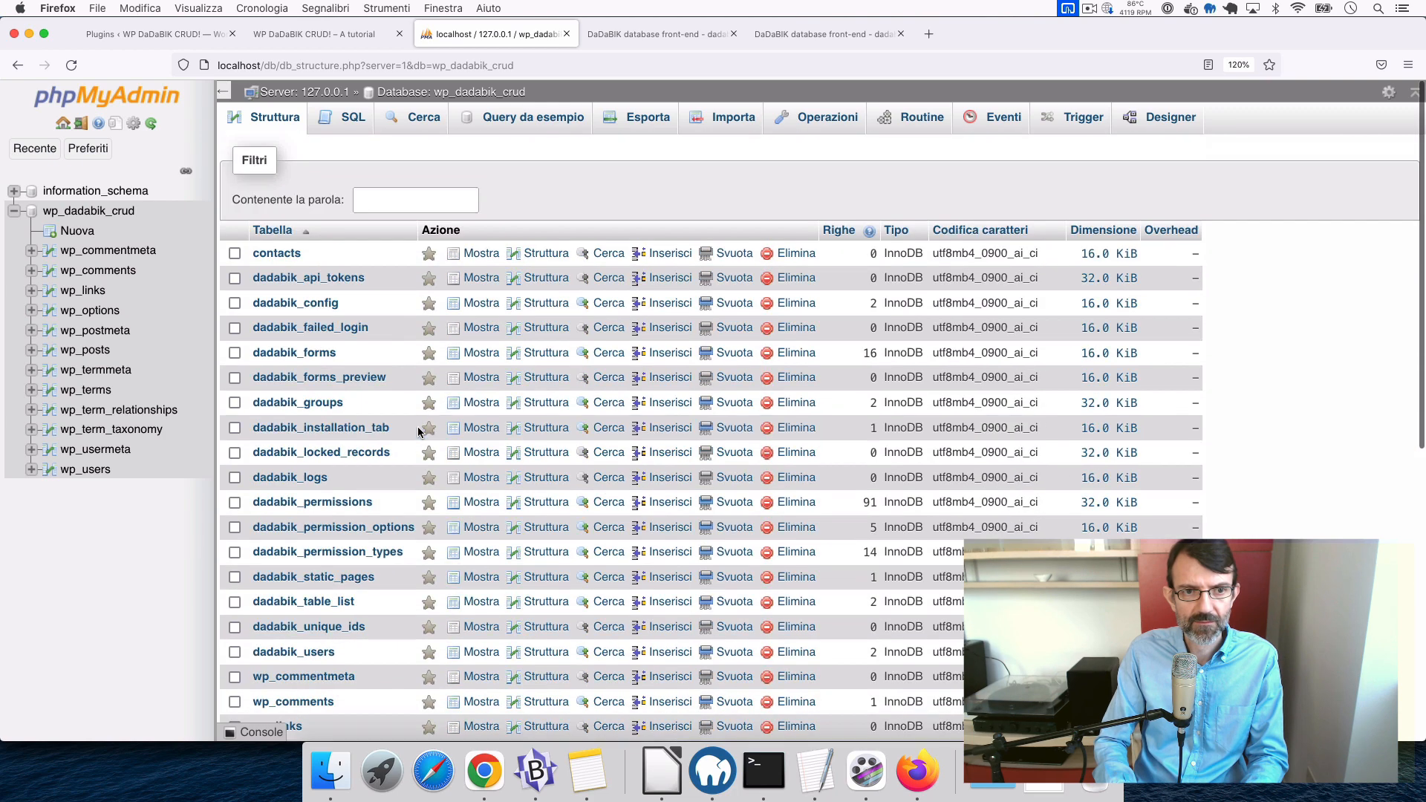
{"action": "scroll", "coordinate": [419, 433], "scroll_direction": "down", "scroll_amount": 2}
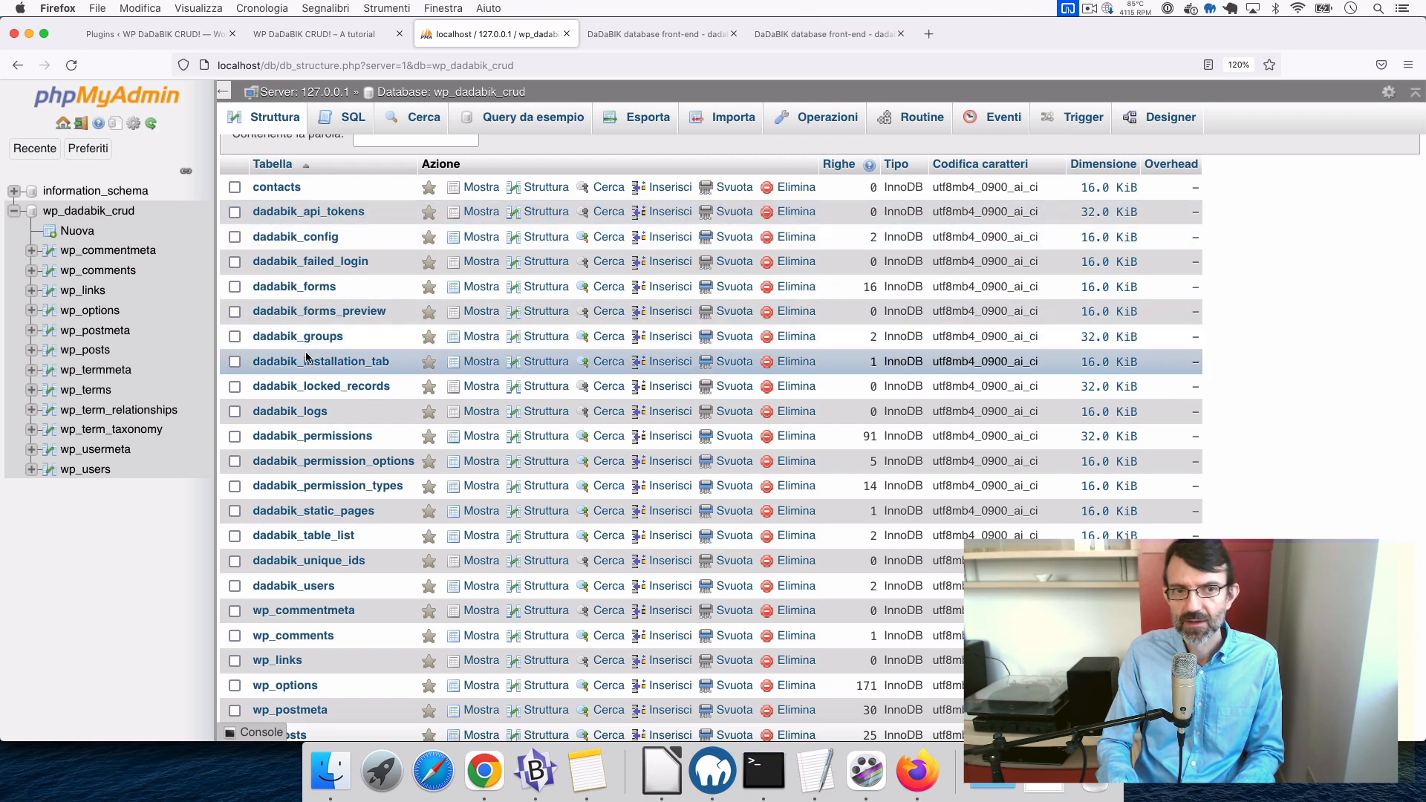
{"action": "scroll", "coordinate": [307, 359], "scroll_direction": "down", "scroll_amount": 2}
{"action": "scroll", "coordinate": [290, 297], "scroll_direction": "up", "scroll_amount": 4}
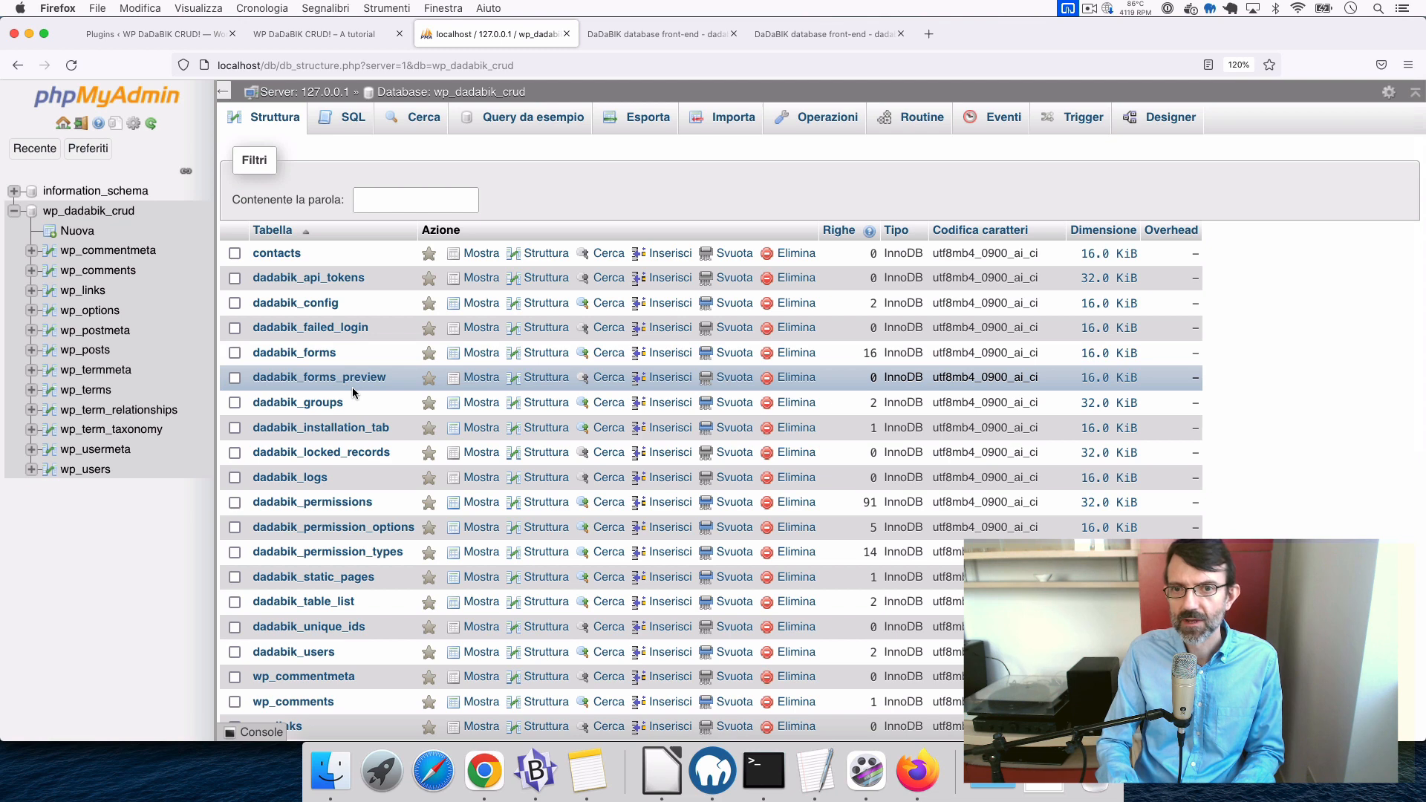
{"action": "left_click", "coordinate": [666, 34]}
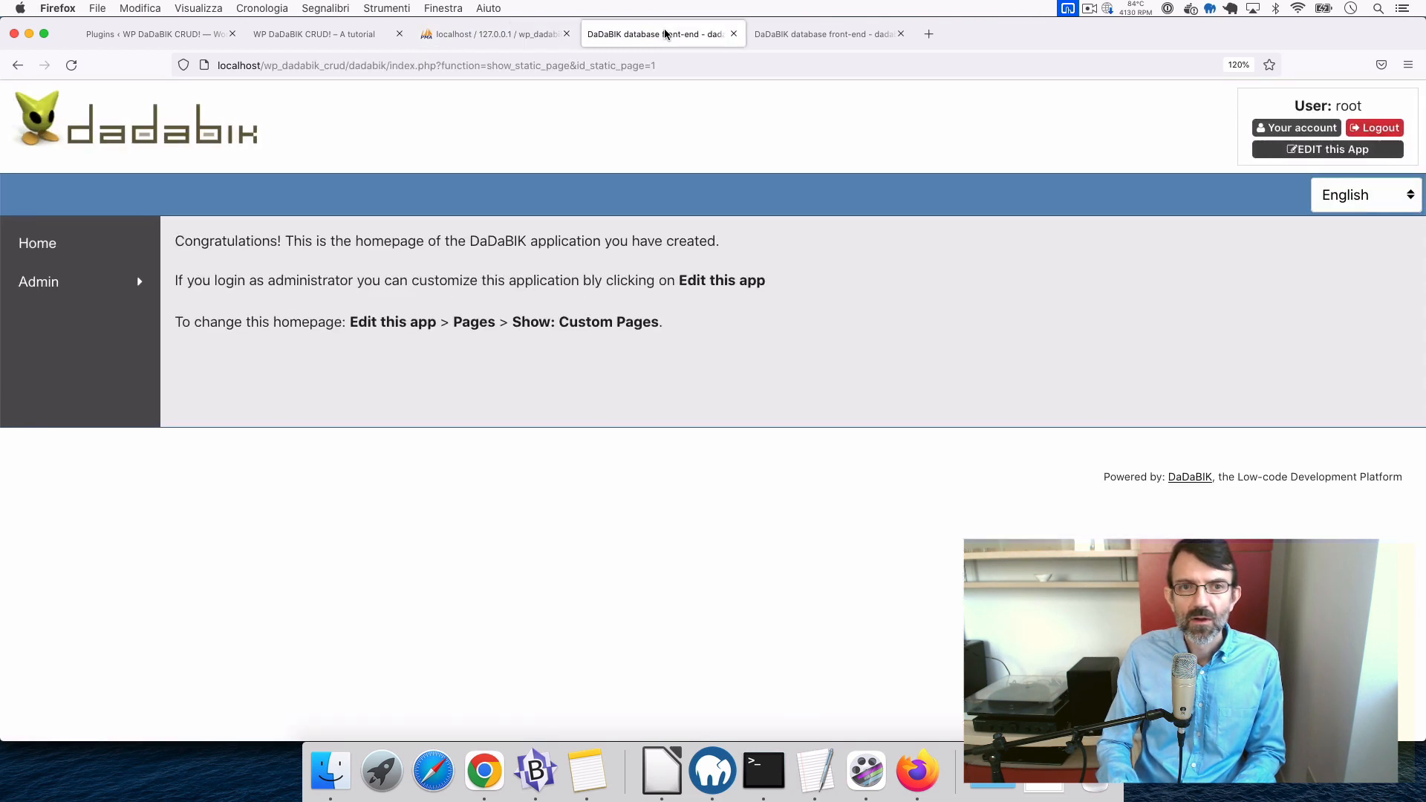
{"action": "left_click", "coordinate": [801, 34]}
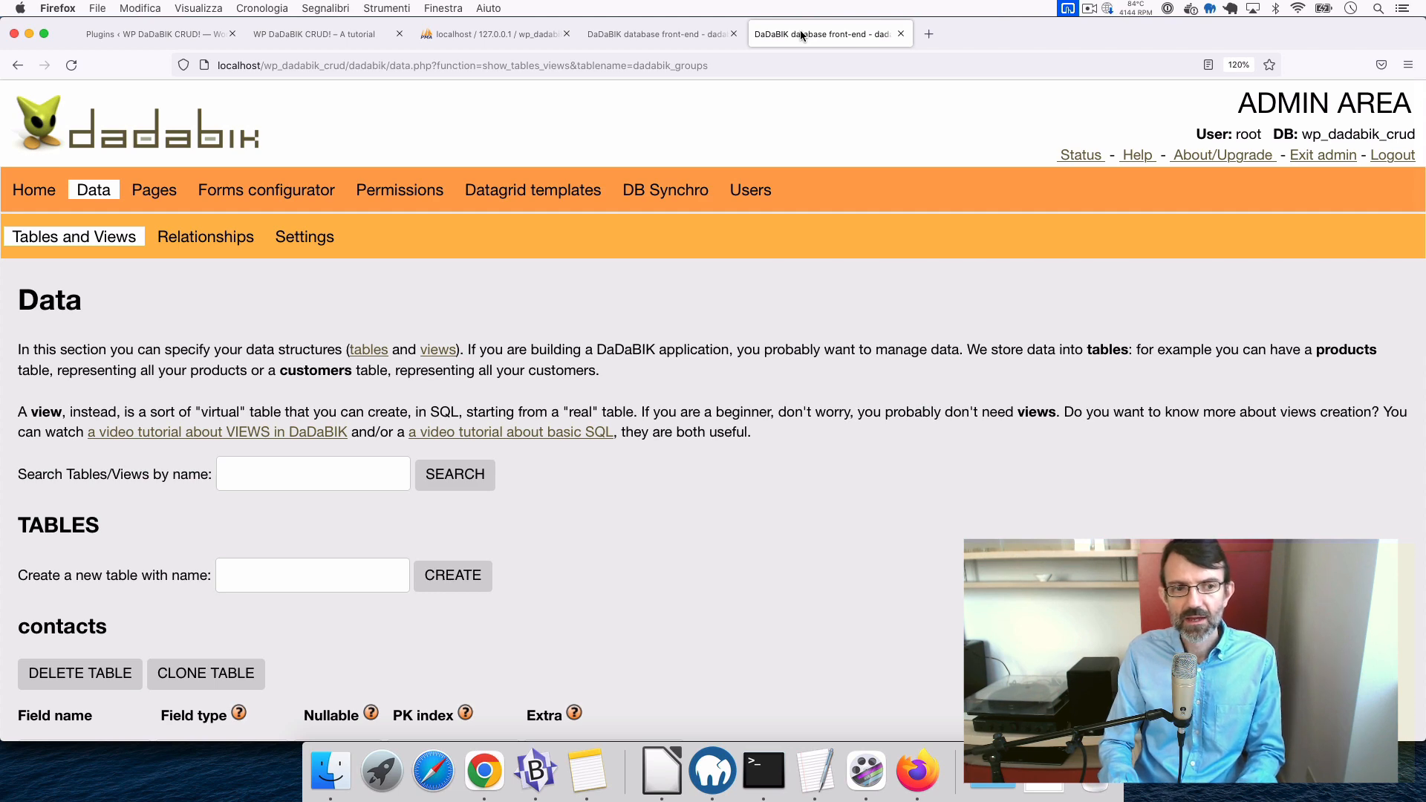
- Zoom back to 110% and review contacts' fields: id, first_name, last_name, email, birthdate, country, message
{"action": "key", "text": "super+minus"}
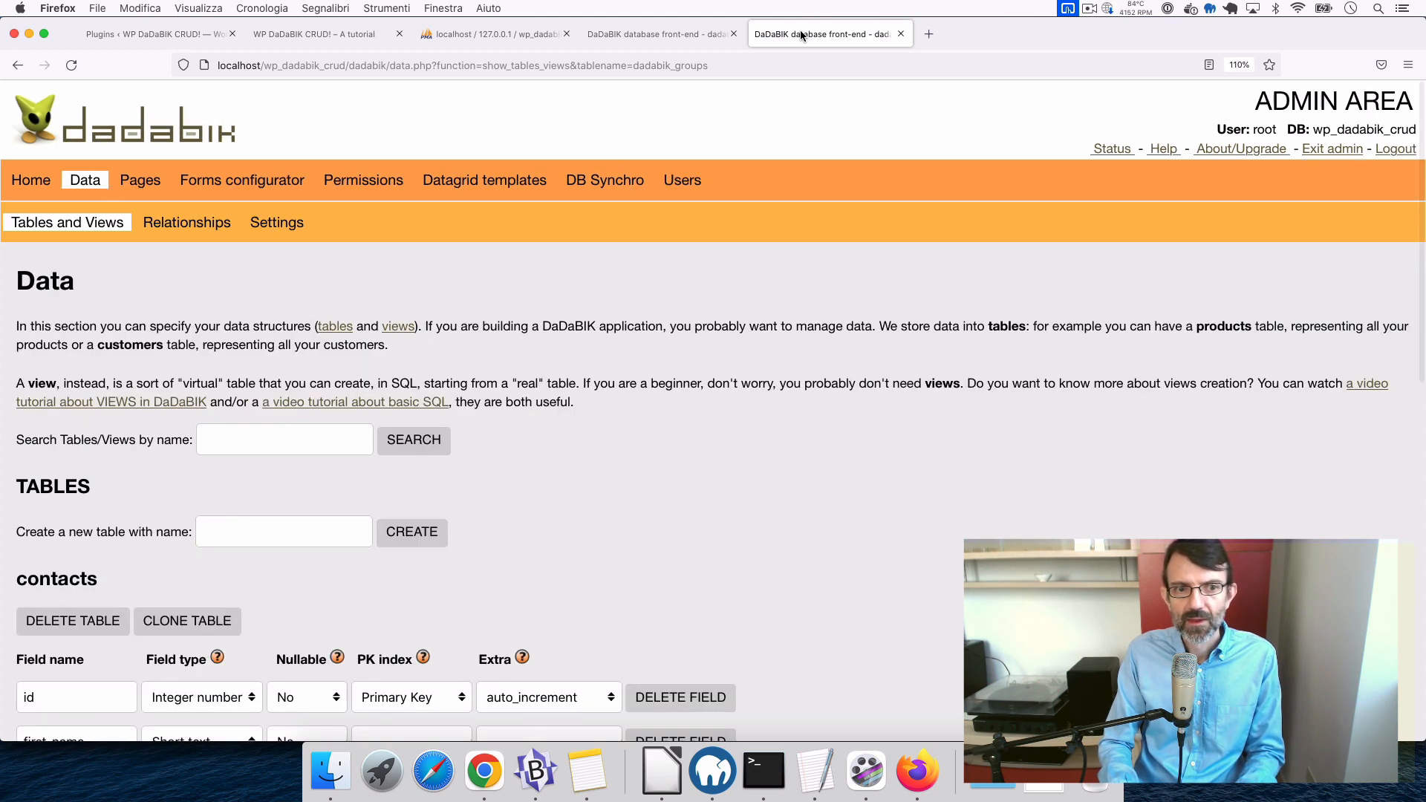
{"action": "scroll", "coordinate": [525, 414], "scroll_direction": "down", "scroll_amount": 5}
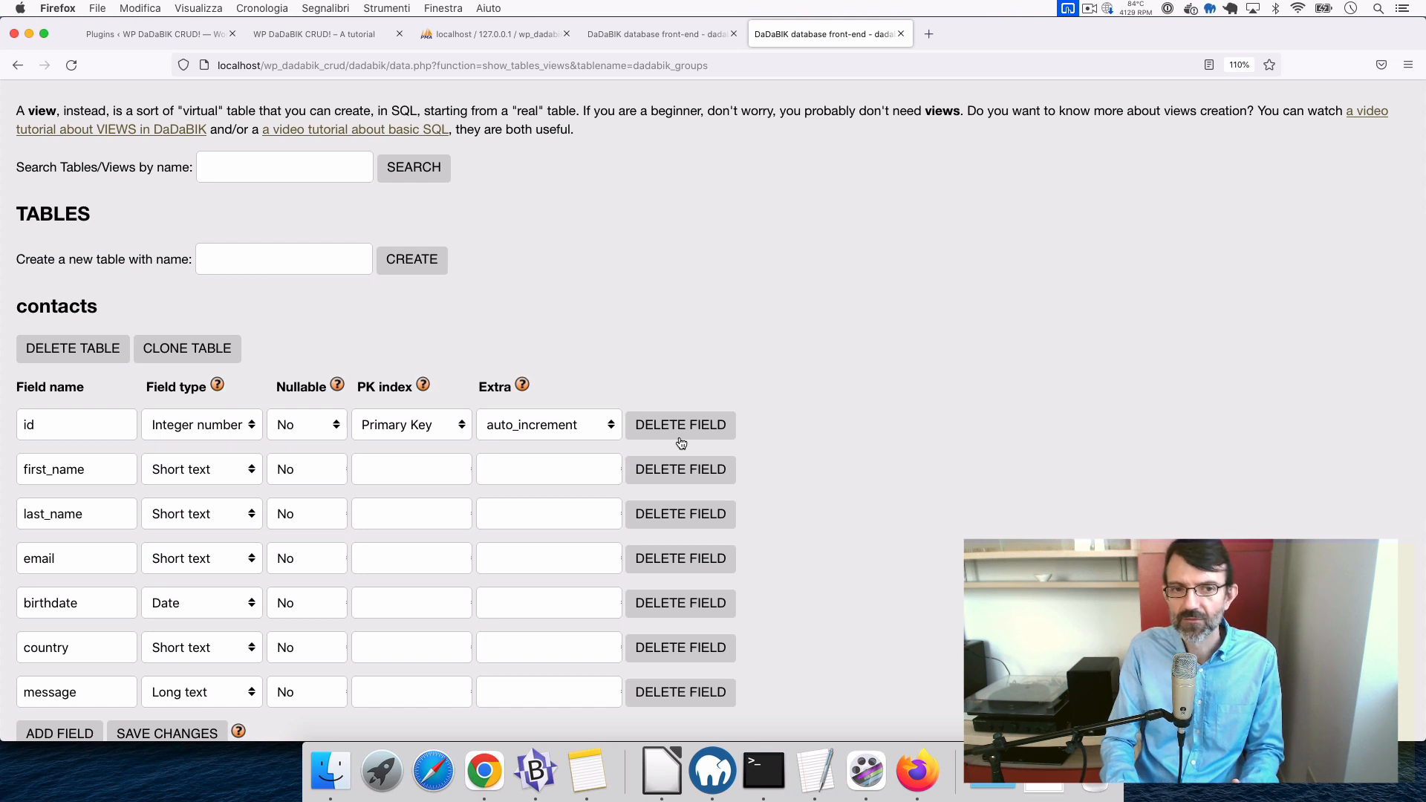
{"action": "scroll", "coordinate": [681, 443], "scroll_direction": "down", "scroll_amount": 1}
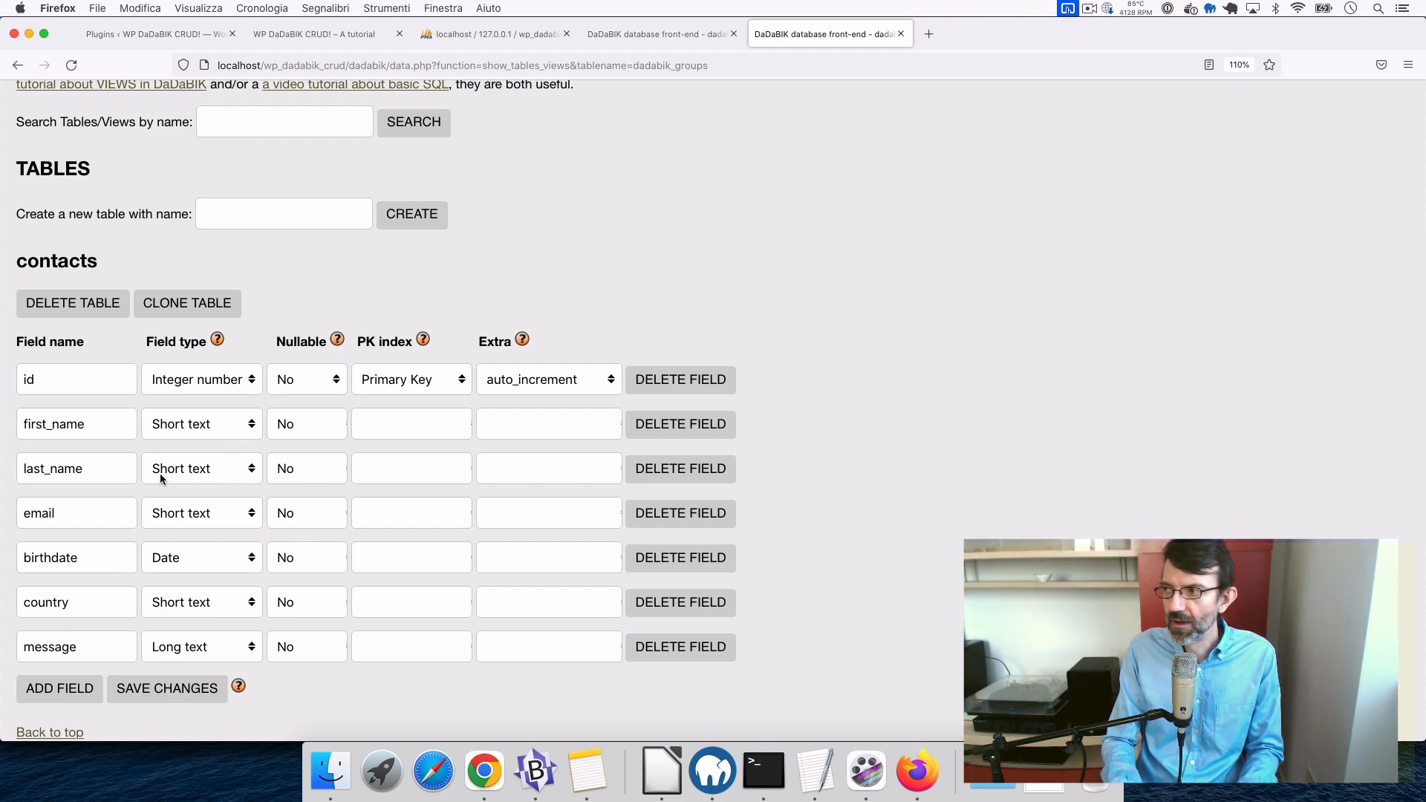
{"action": "scroll", "coordinate": [159, 474], "scroll_direction": "up", "scroll_amount": 5}
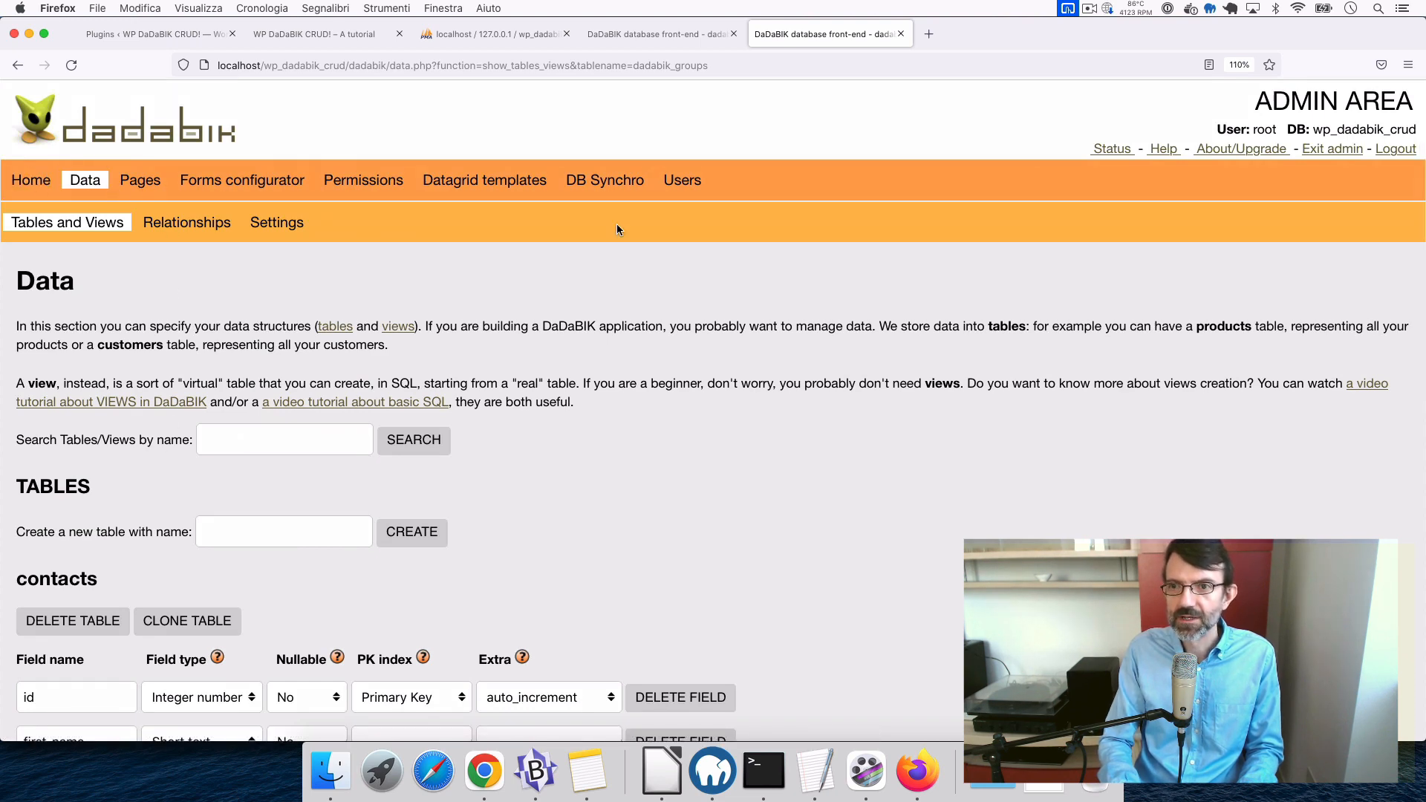
{"action": "scroll", "coordinate": [720, 445], "scroll_direction": "down", "scroll_amount": 5}
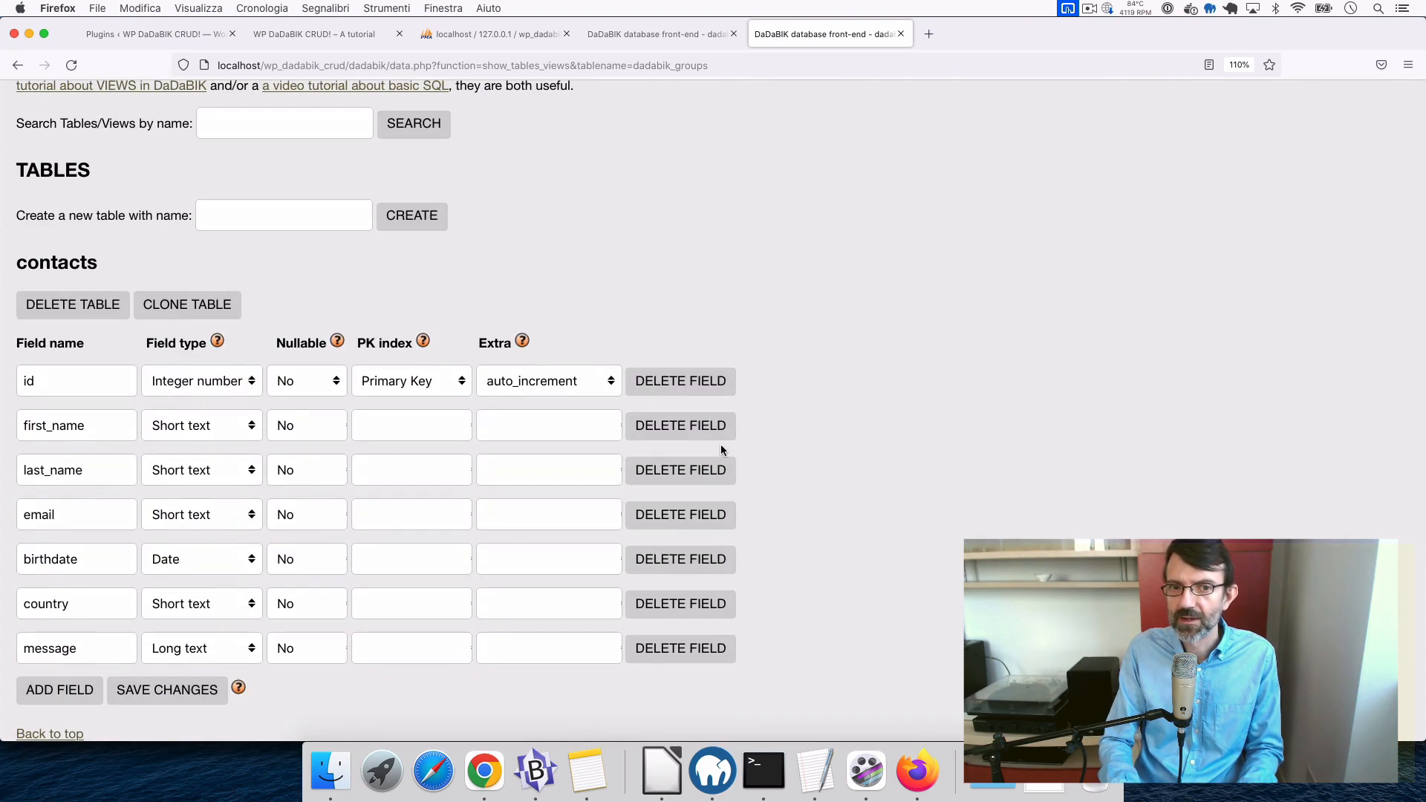
{"action": "scroll", "coordinate": [721, 449], "scroll_direction": "up", "scroll_amount": 4}
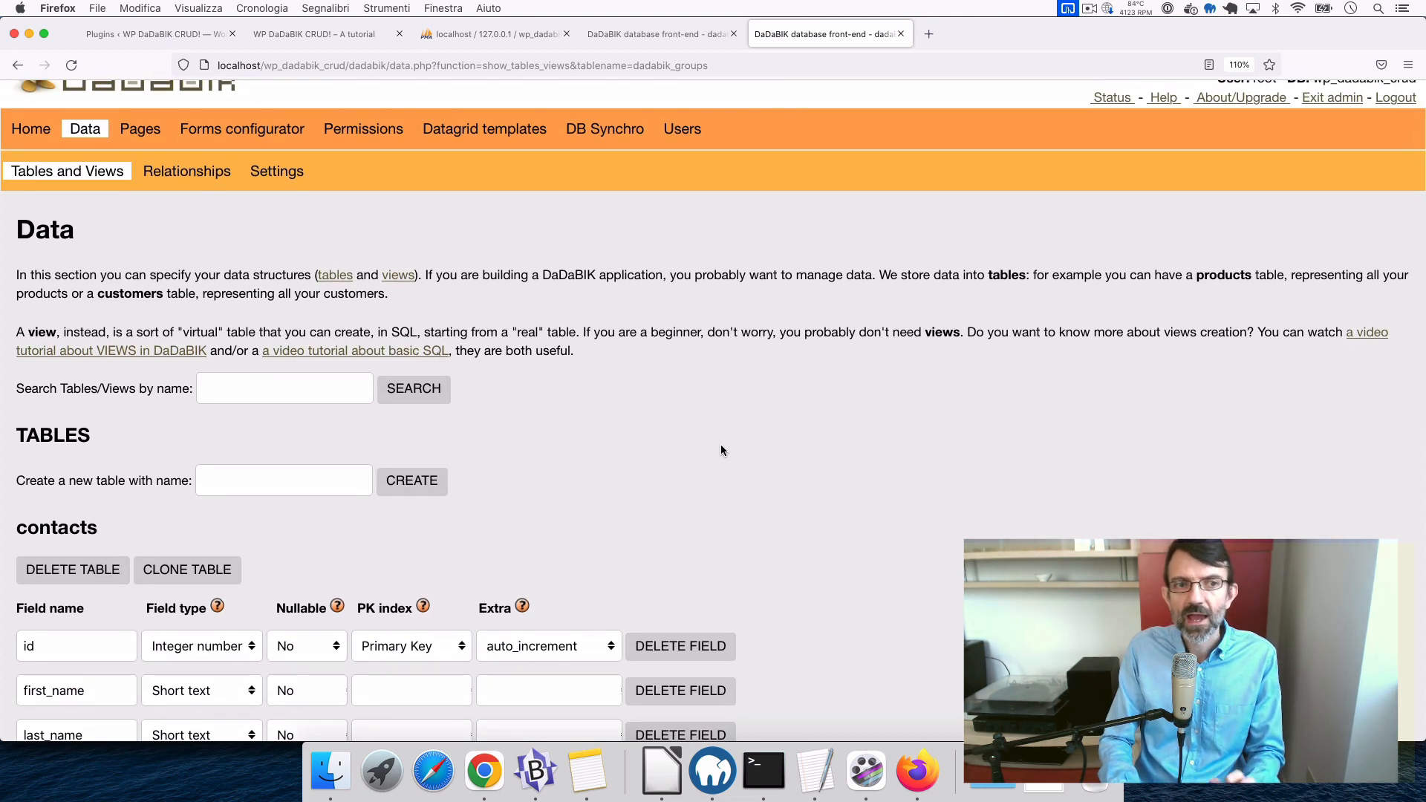
{"action": "scroll", "coordinate": [720, 449], "scroll_direction": "up", "scroll_amount": 1}
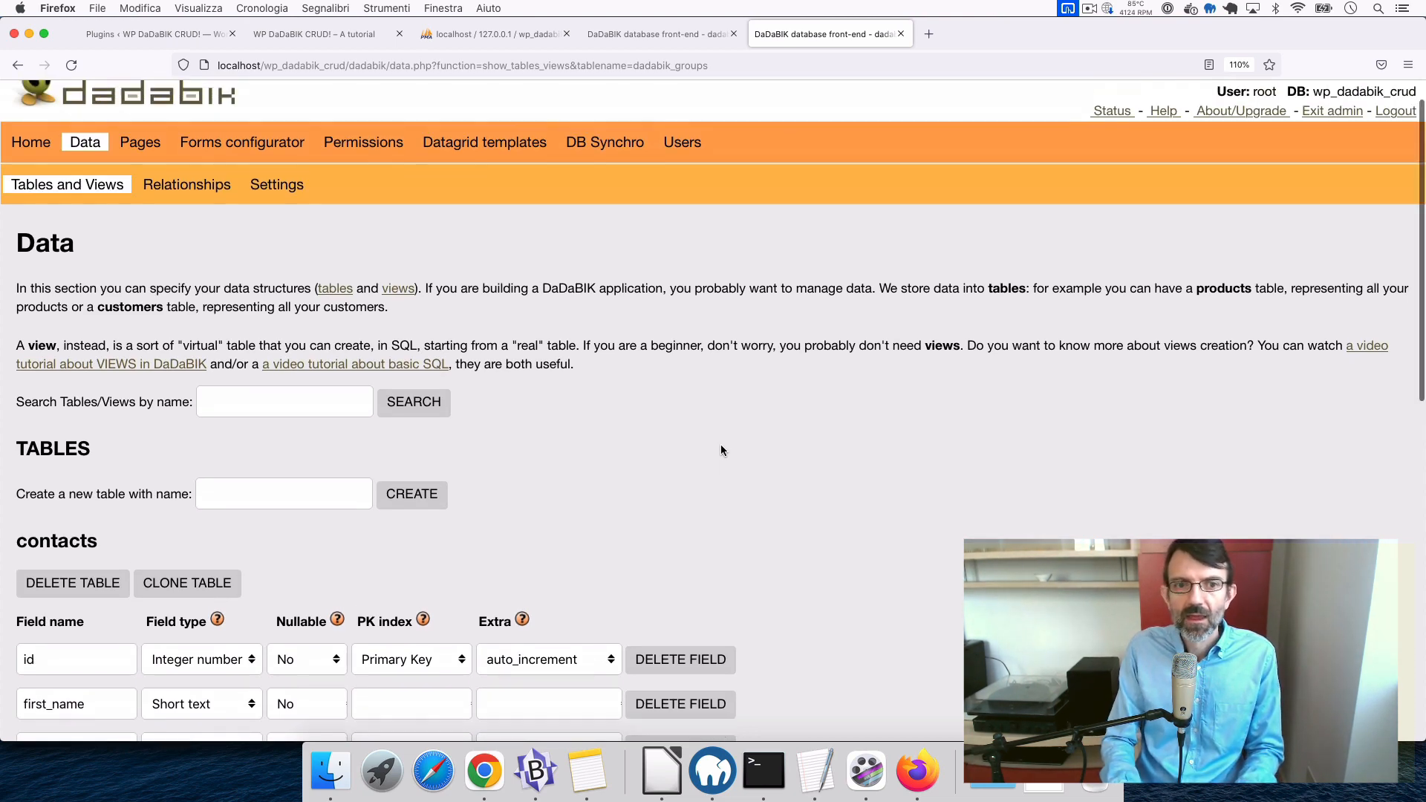
- Check the app homepage, then back in the admin tab open the Data Settings page
{"action": "left_click", "coordinate": [670, 37]}
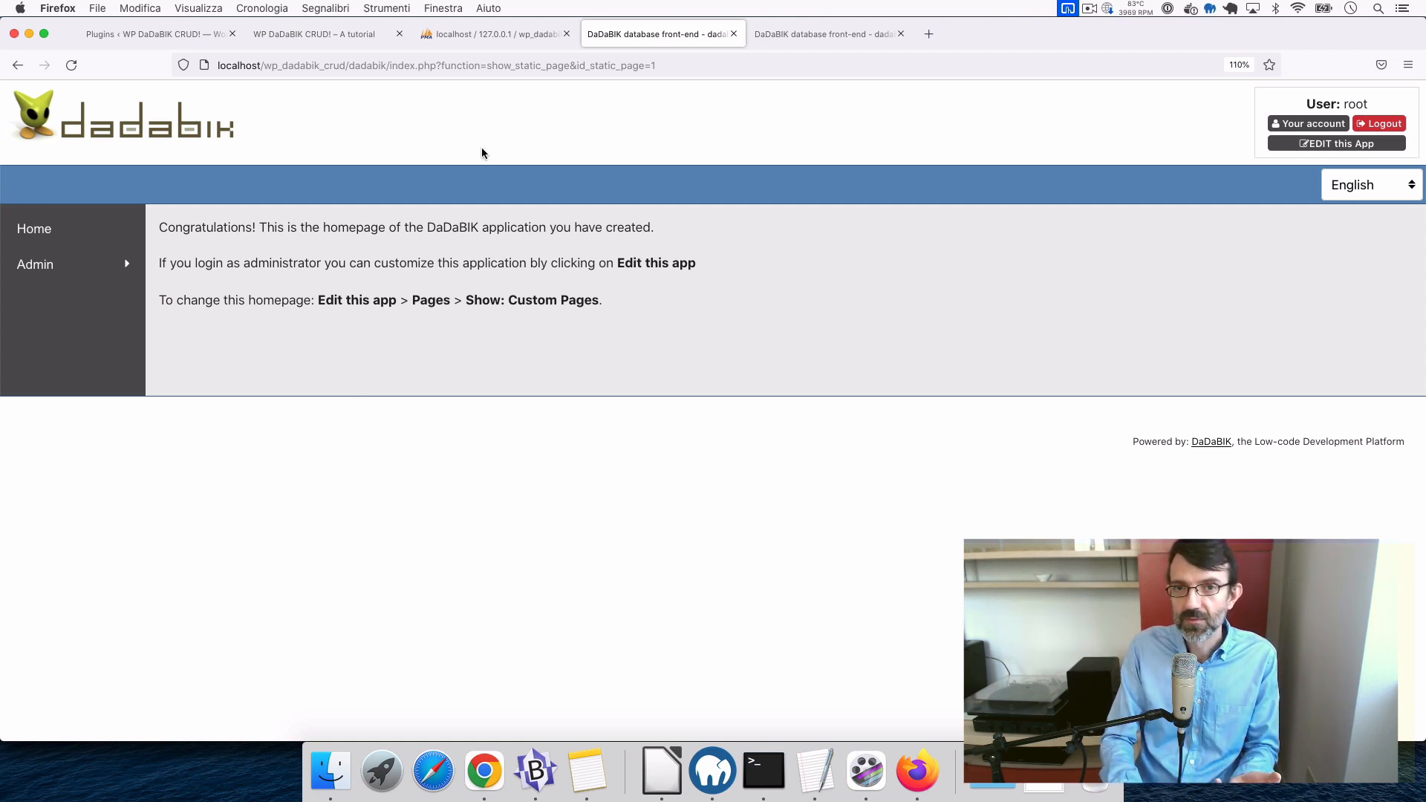
{"action": "left_click", "coordinate": [815, 34]}
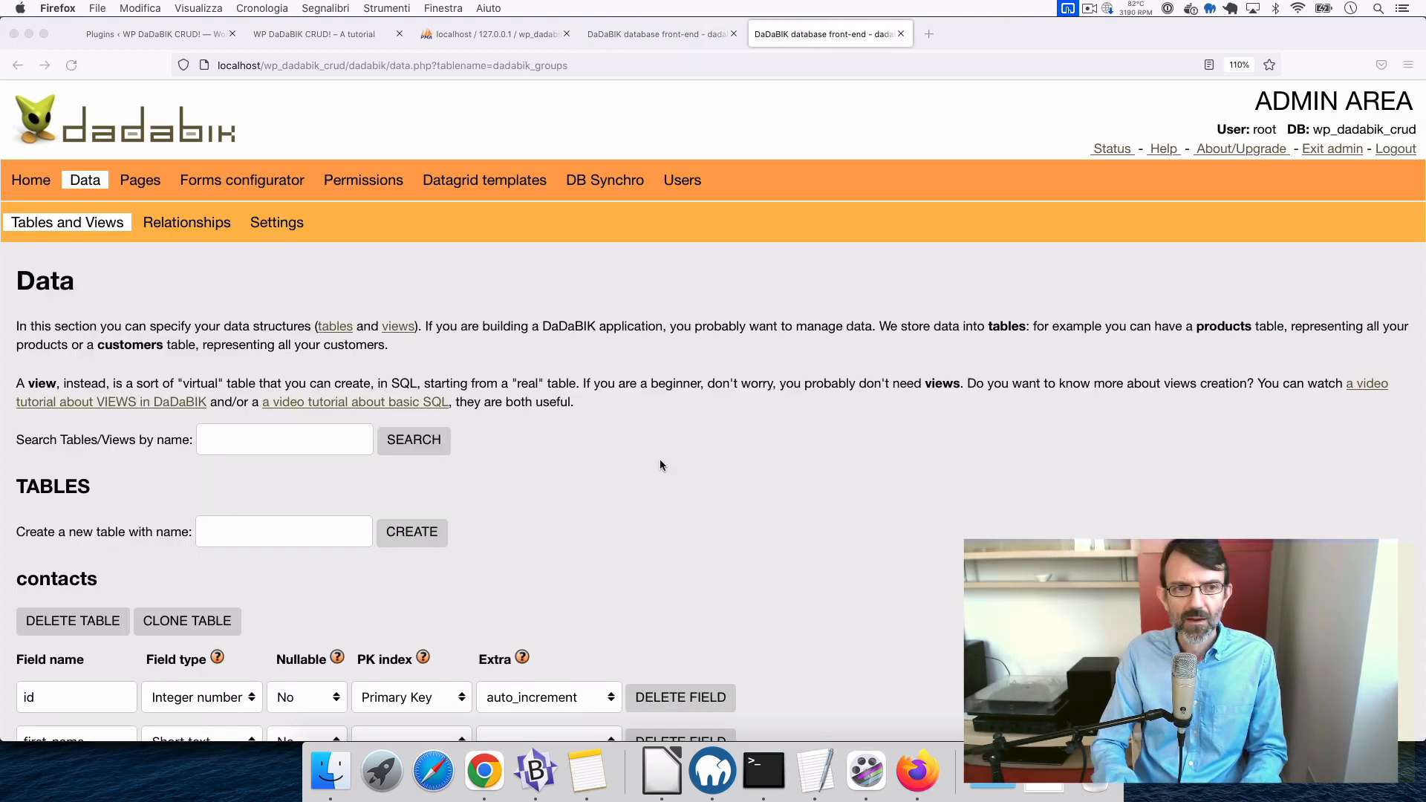
{"action": "scroll", "coordinate": [660, 459], "scroll_direction": "down", "scroll_amount": 1}
{"action": "scroll", "coordinate": [660, 459], "scroll_direction": "up", "scroll_amount": 1}
{"action": "left_click", "coordinate": [286, 229]}
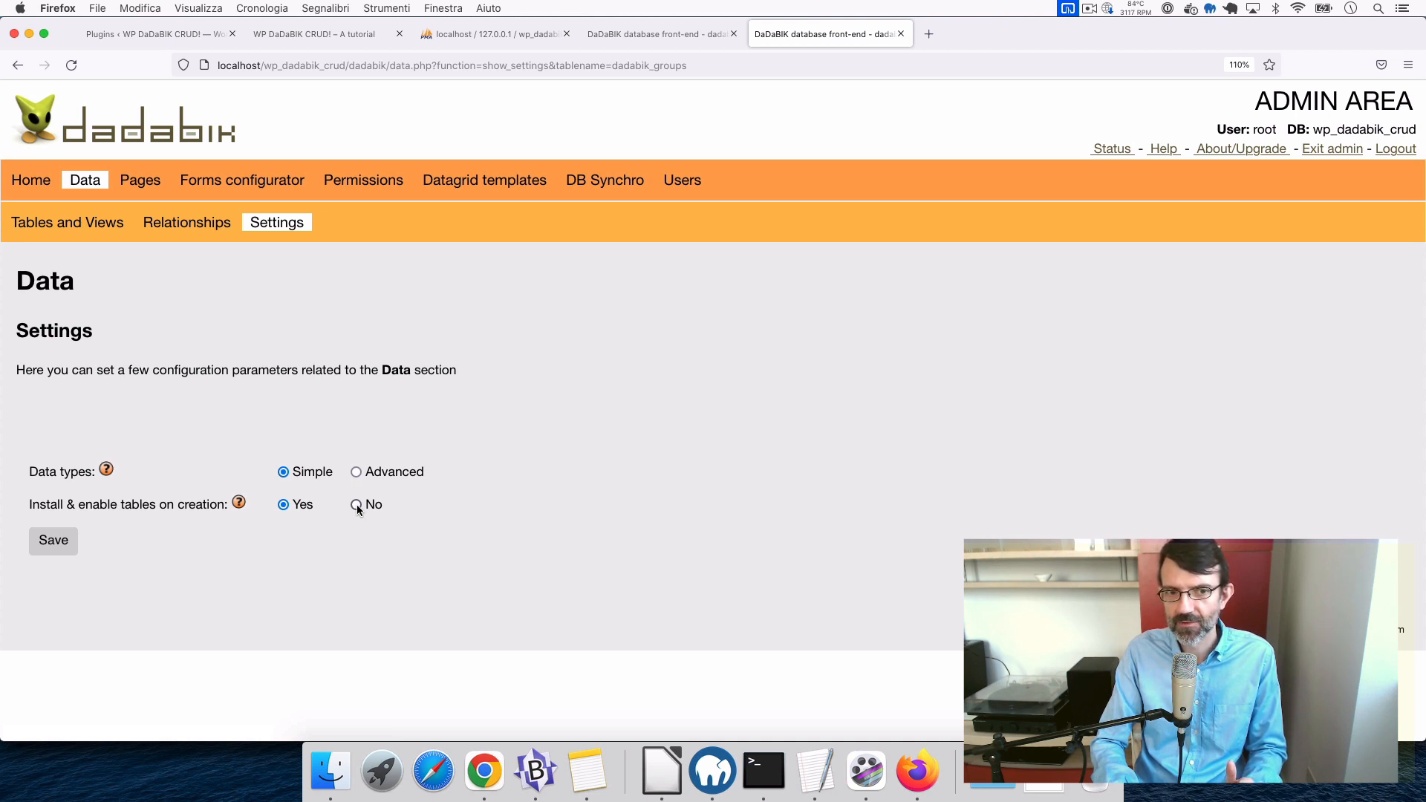
- Install the contacts table as a page from Pages and go to its permissions
{"action": "left_click", "coordinate": [141, 182]}
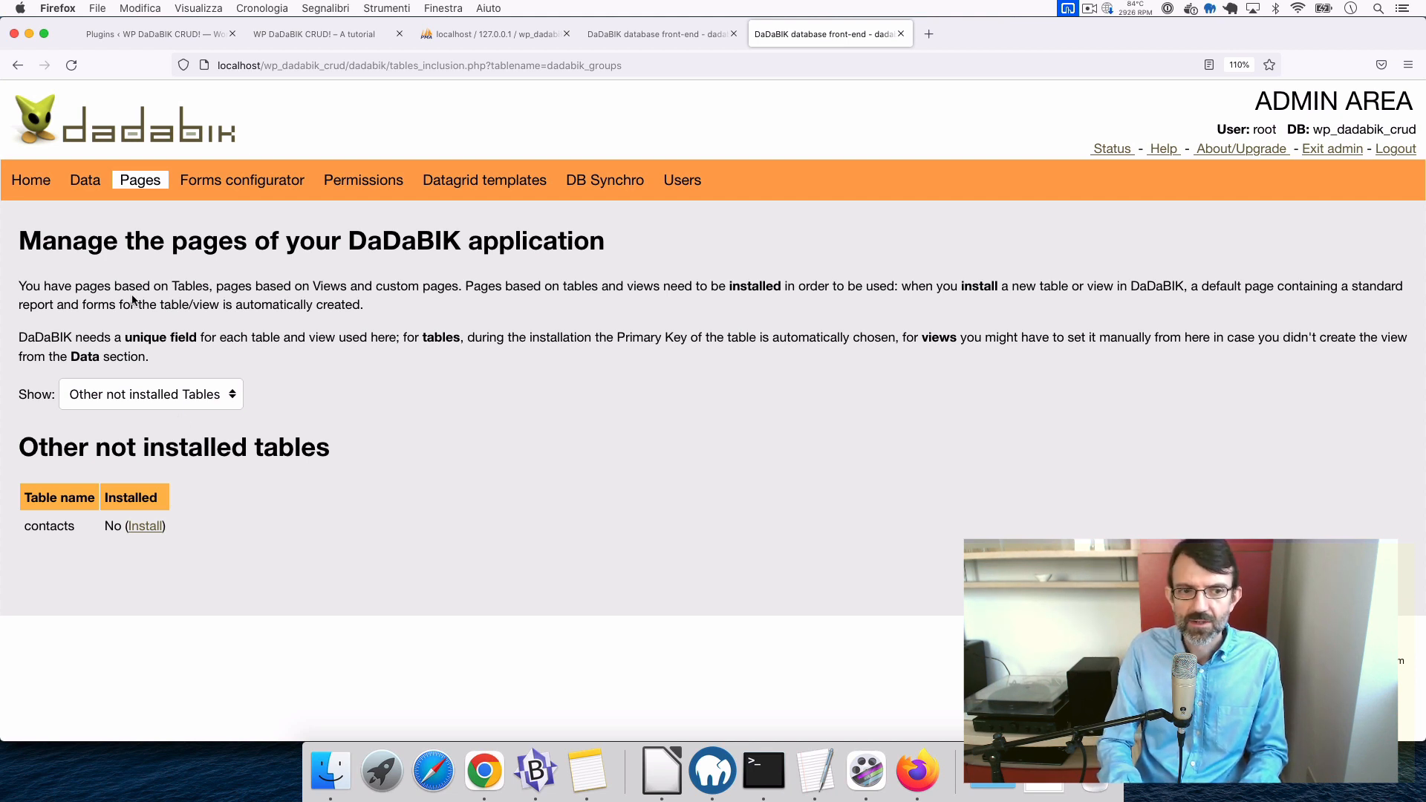
{"action": "left_click", "coordinate": [154, 526]}
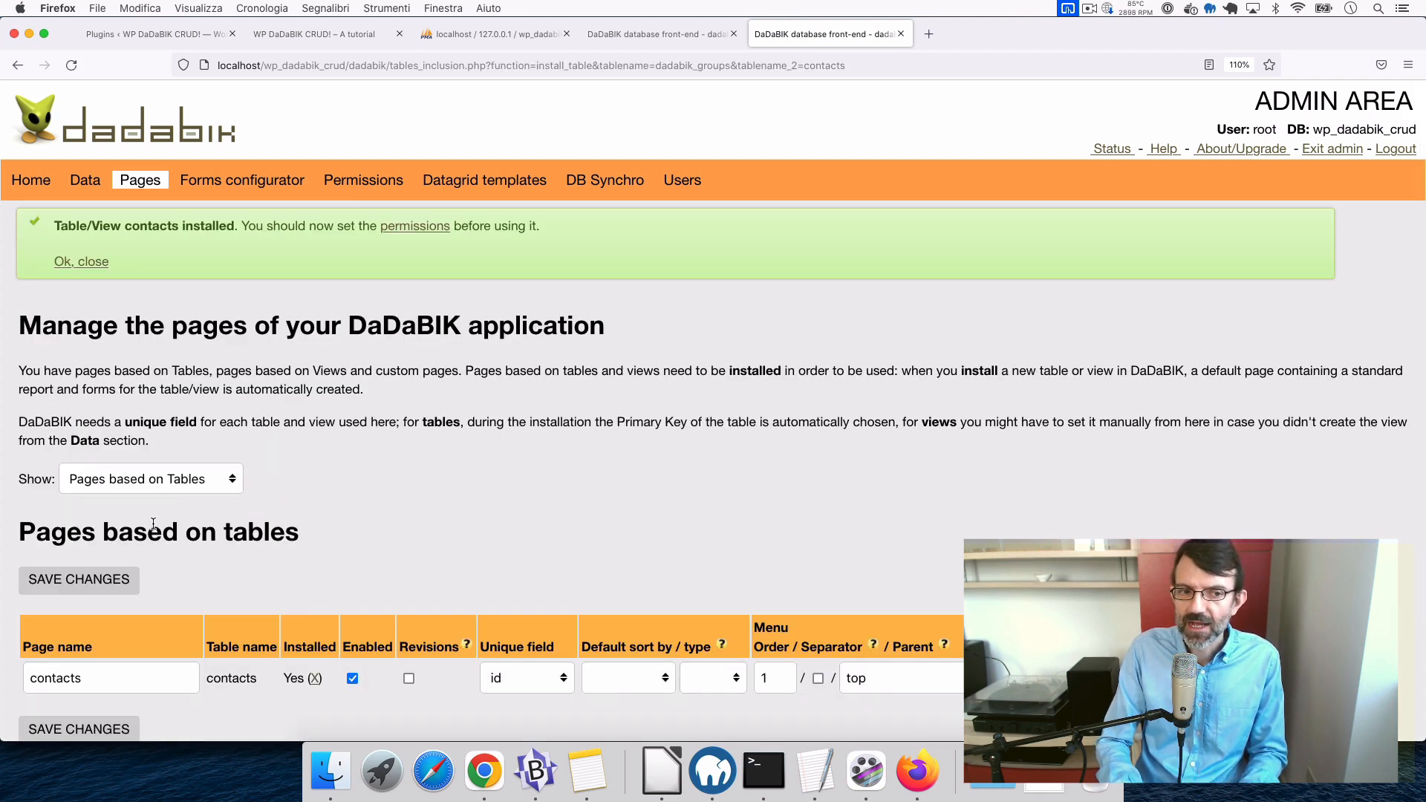
{"action": "left_click", "coordinate": [427, 231]}
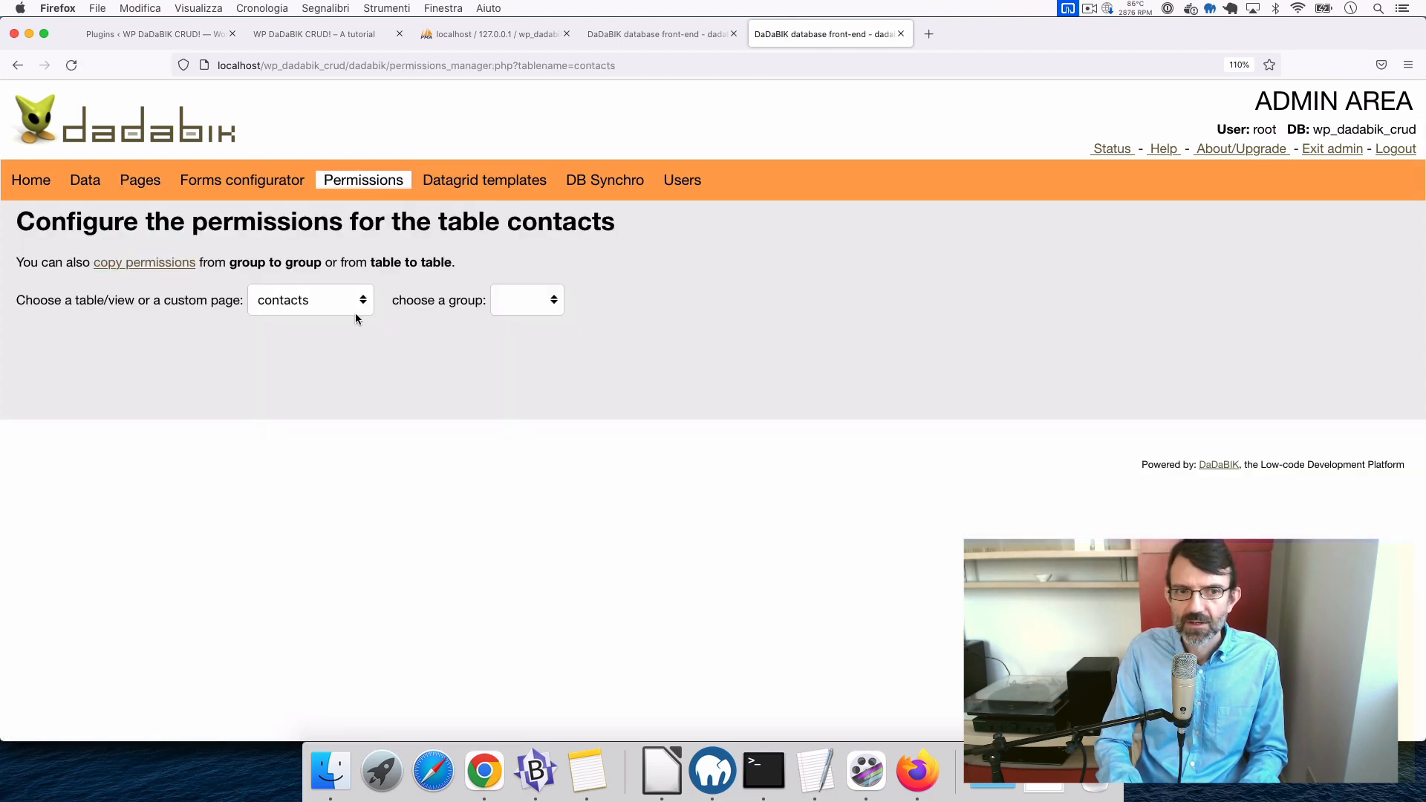
- Select the admin group and set all six contacts table permissions, READ through CSV, to Yes
{"action": "left_click", "coordinate": [536, 301]}
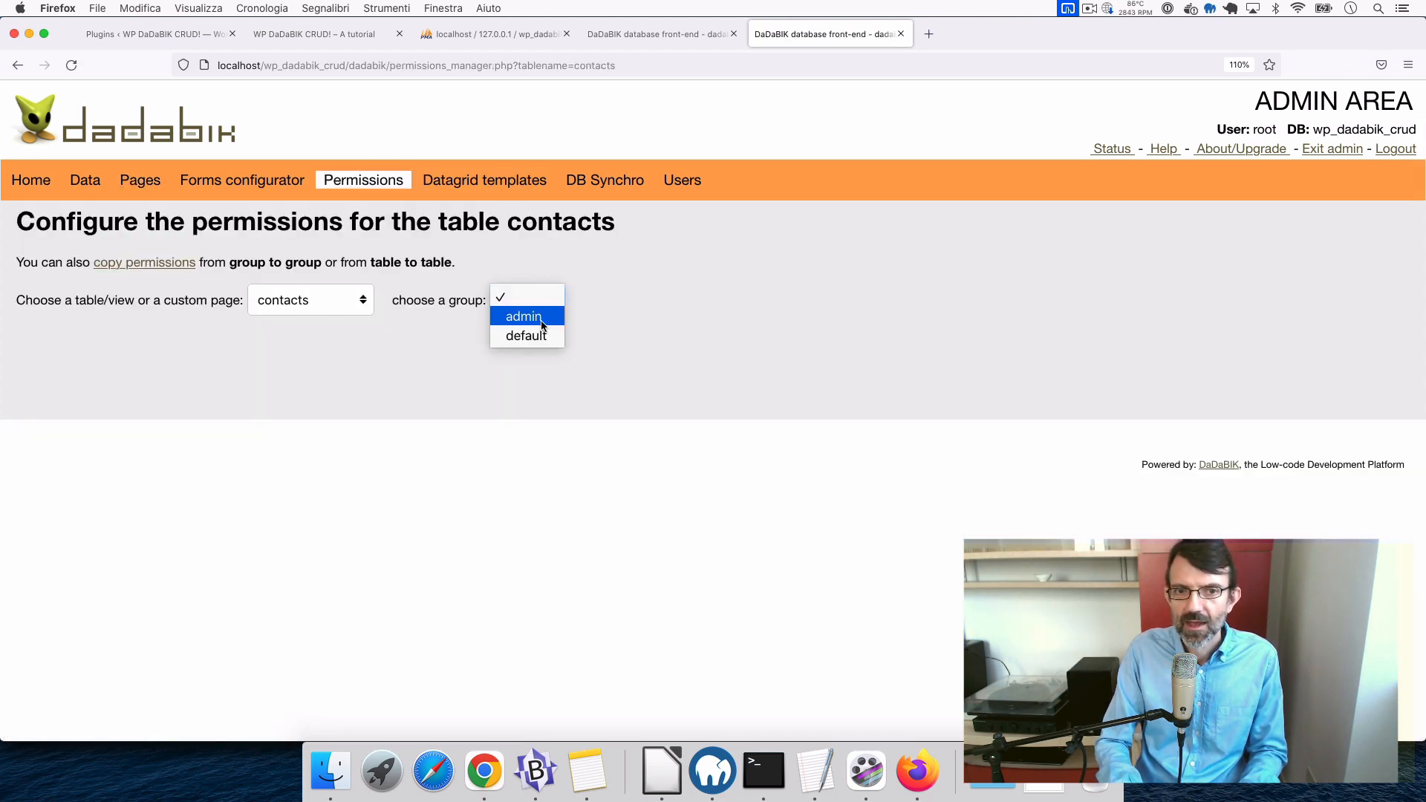
{"action": "left_click", "coordinate": [543, 327]}
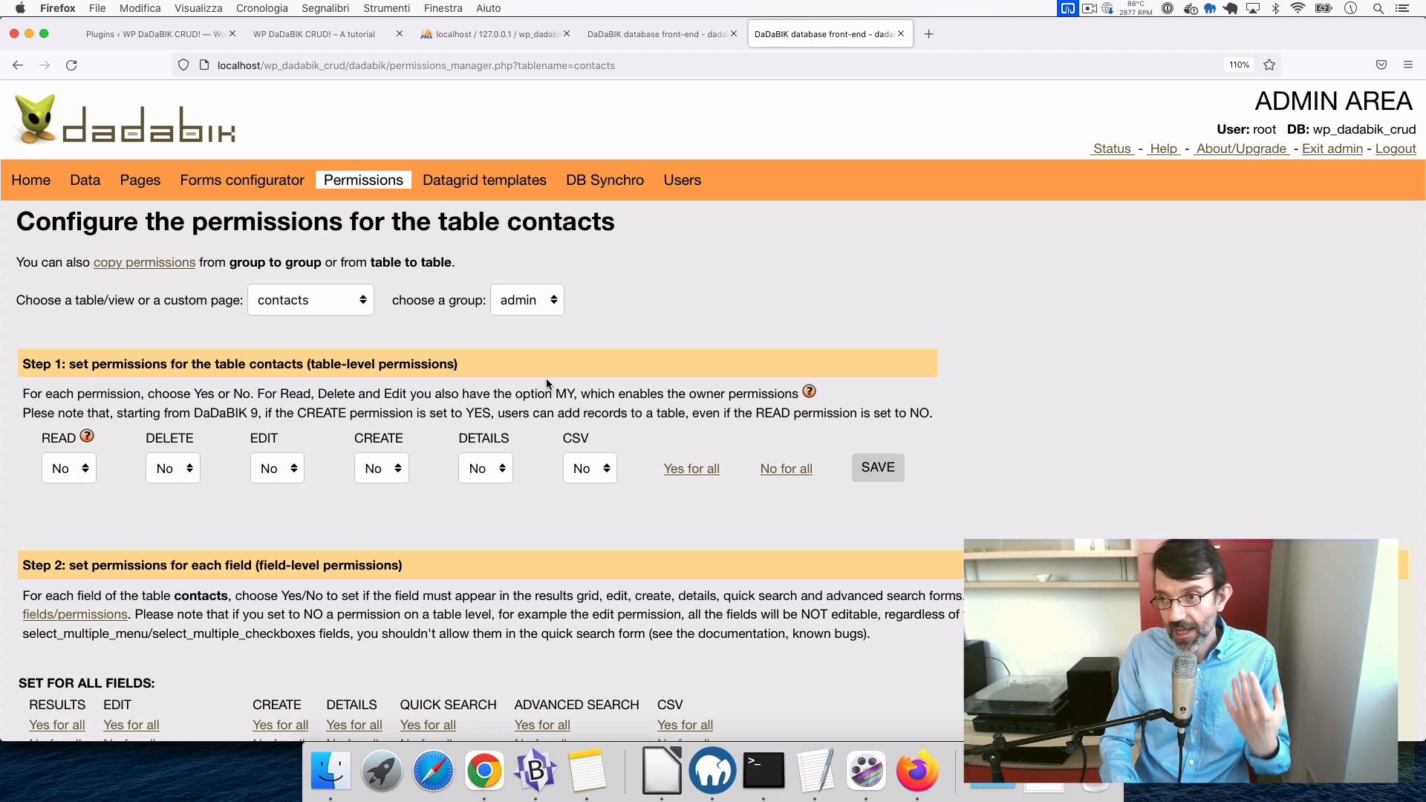
{"action": "left_click", "coordinate": [523, 308]}
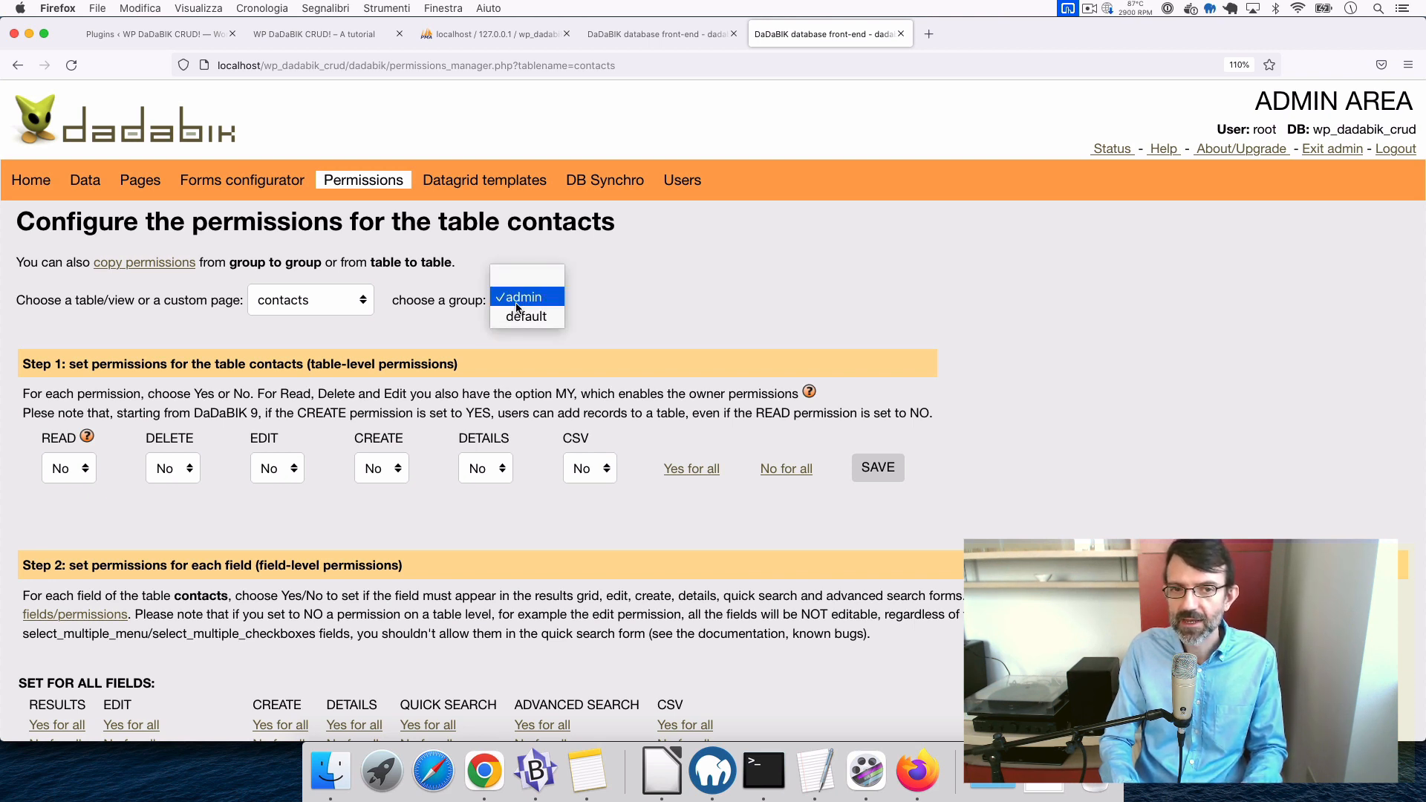
{"action": "left_click", "coordinate": [522, 297]}
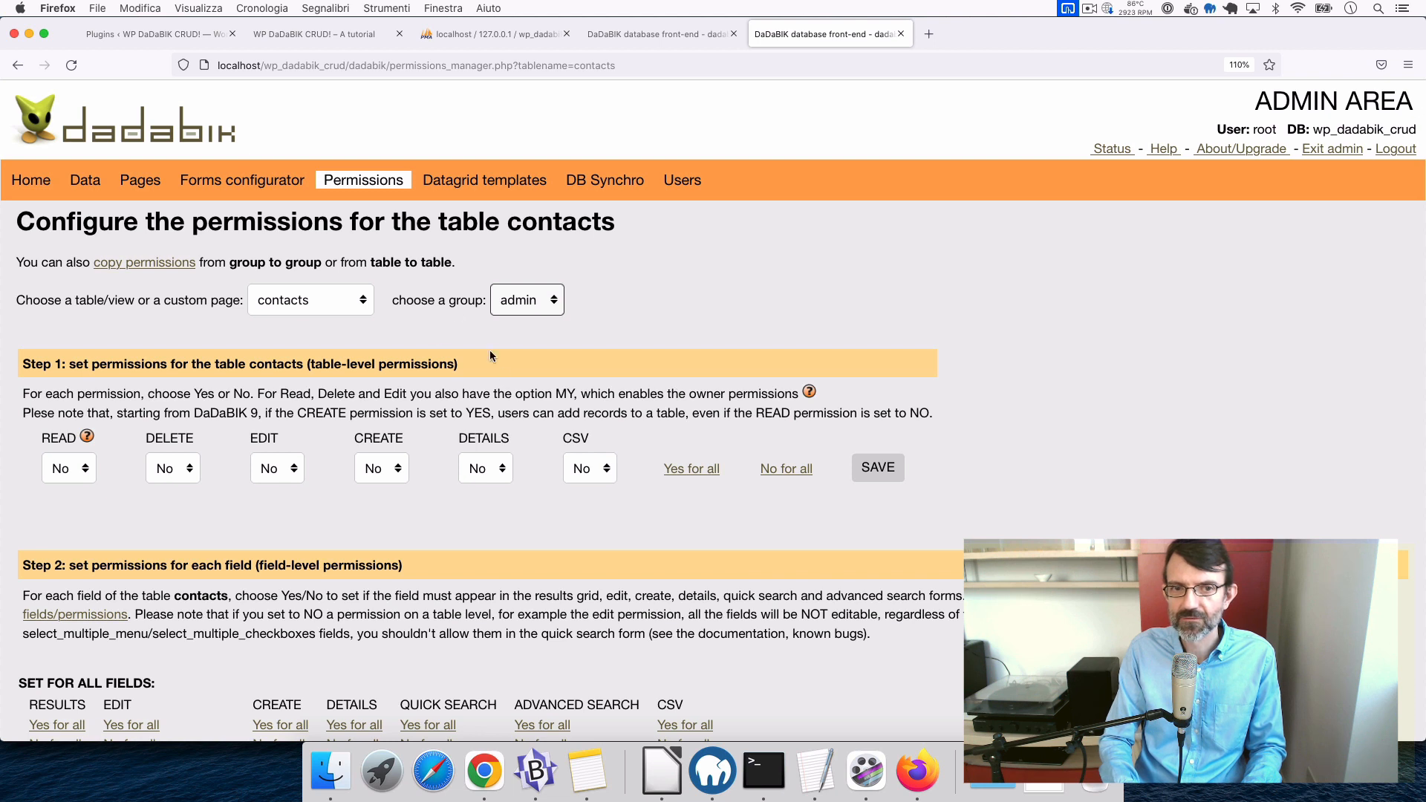
{"action": "scroll", "coordinate": [503, 432], "scroll_direction": "down", "scroll_amount": 1}
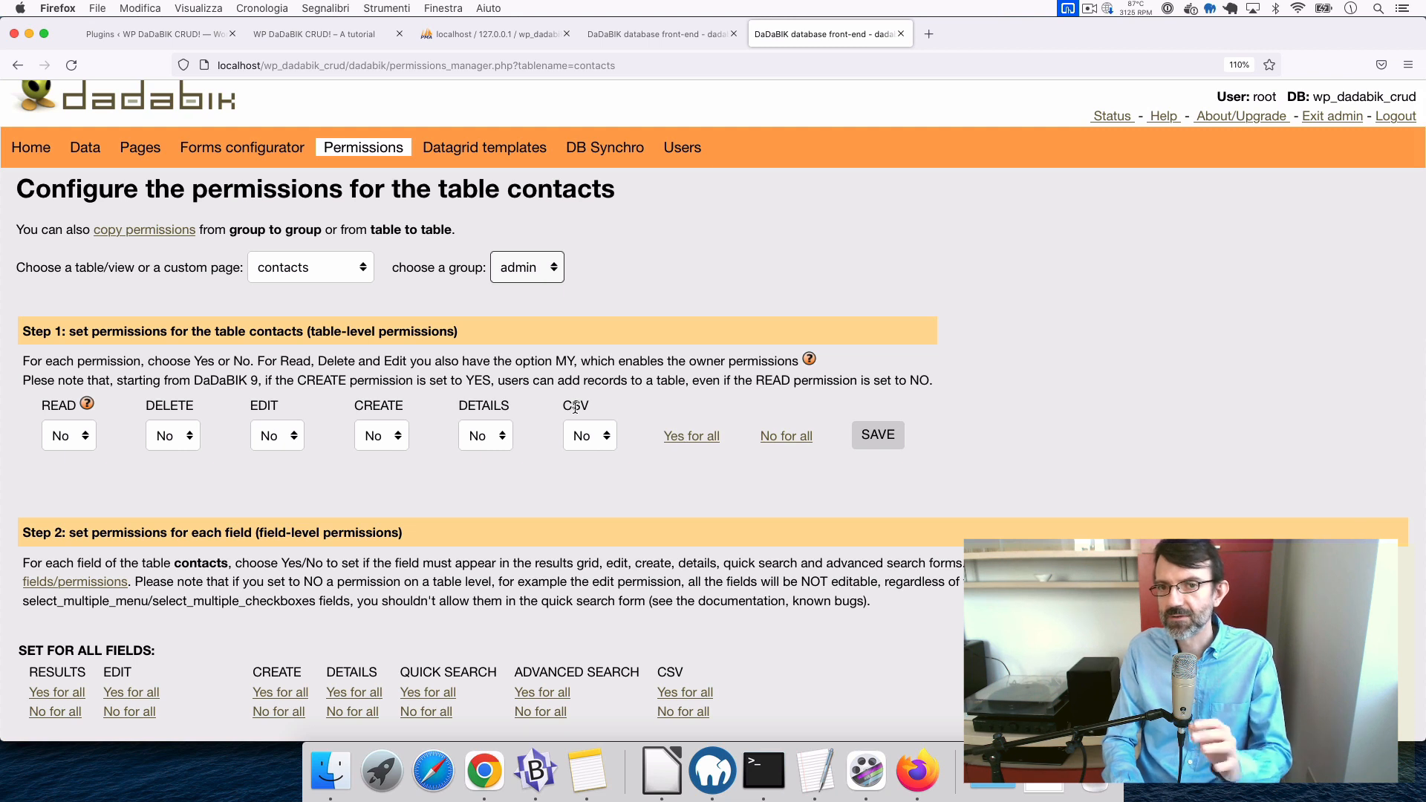
{"action": "left_click", "coordinate": [692, 441]}
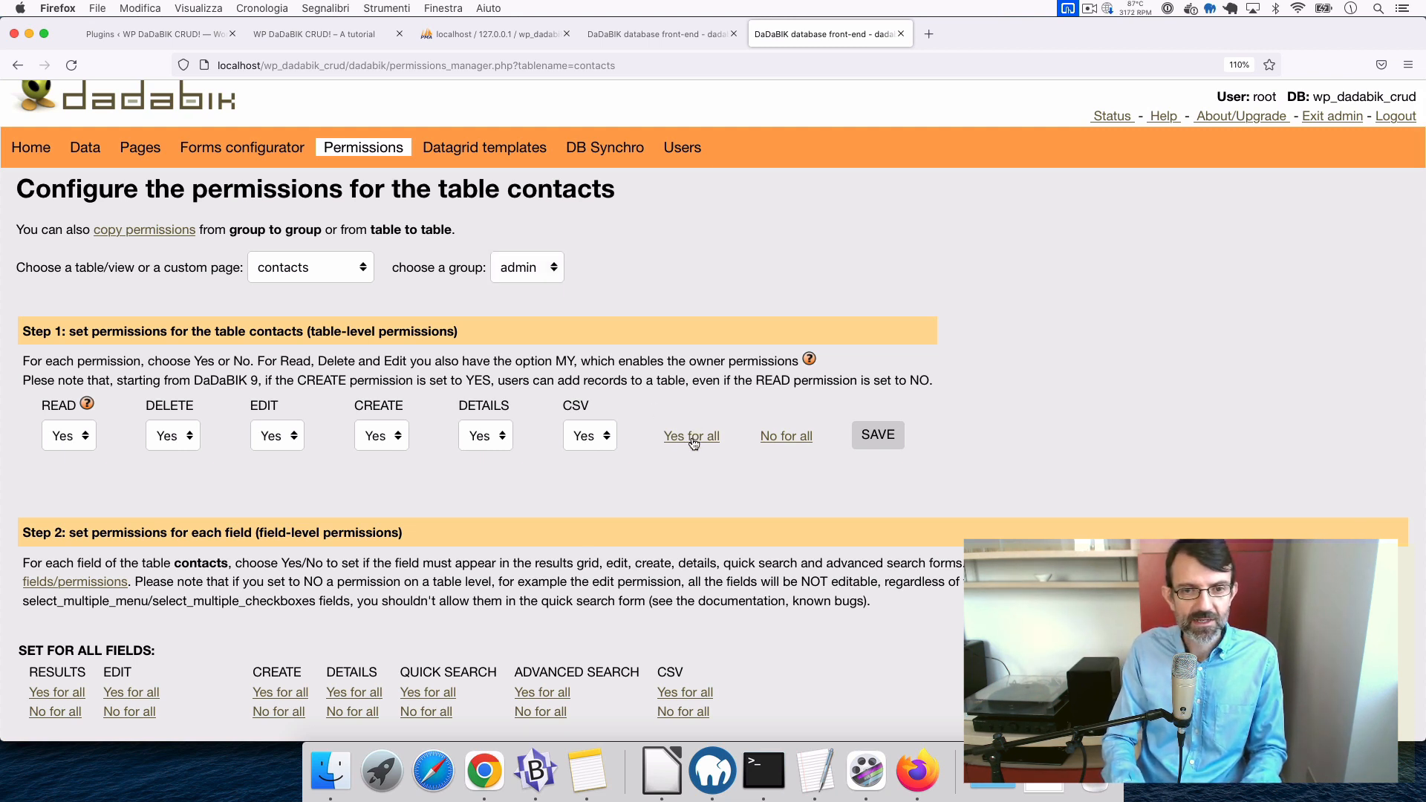
- Save the table-level permissions for the contacts table
{"action": "left_click", "coordinate": [878, 435]}
{"action": "scroll", "coordinate": [885, 438], "scroll_direction": "down", "scroll_amount": 3}
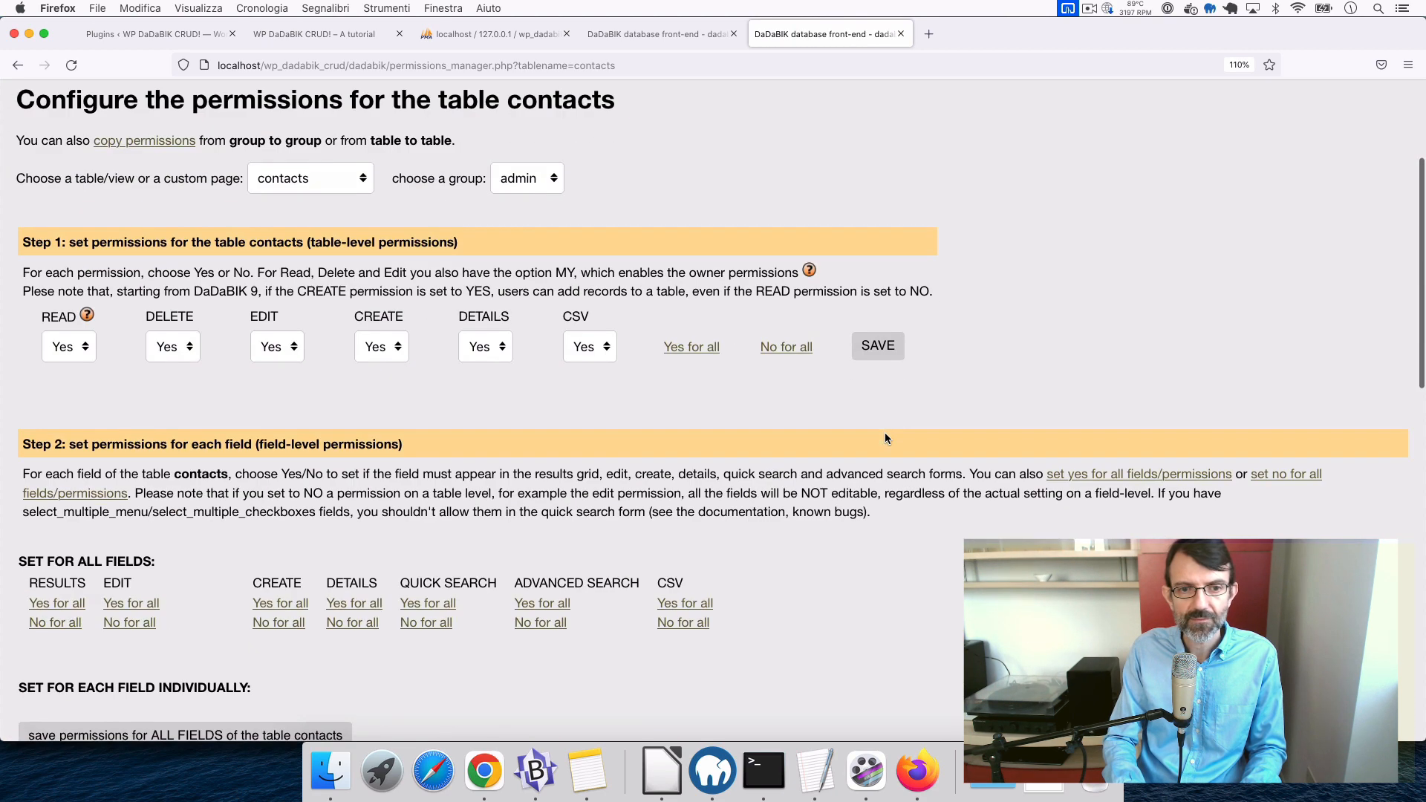
{"action": "scroll", "coordinate": [885, 438], "scroll_direction": "down", "scroll_amount": 2}
{"action": "scroll", "coordinate": [885, 438], "scroll_direction": "down", "scroll_amount": 5}
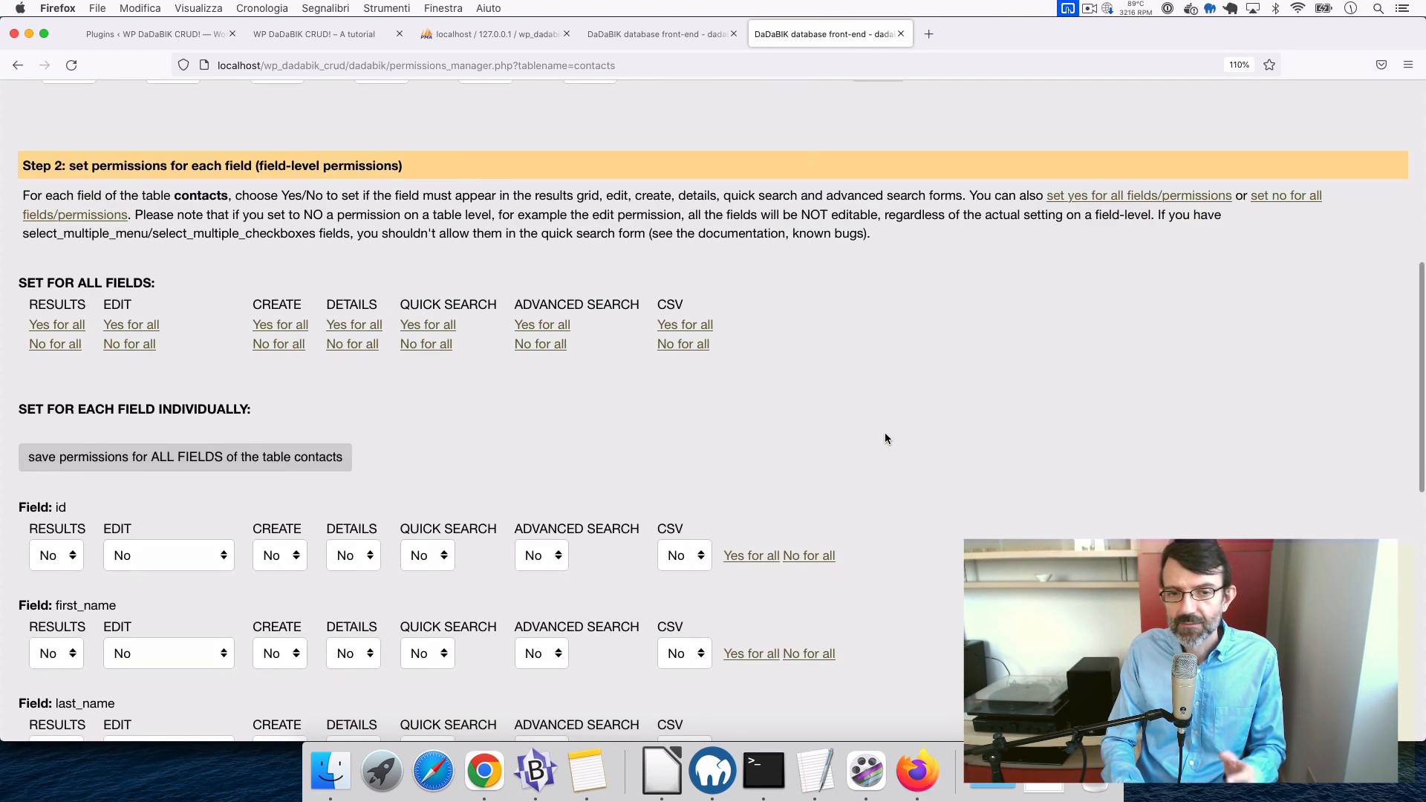
{"action": "scroll", "coordinate": [885, 438], "scroll_direction": "down", "scroll_amount": 2}
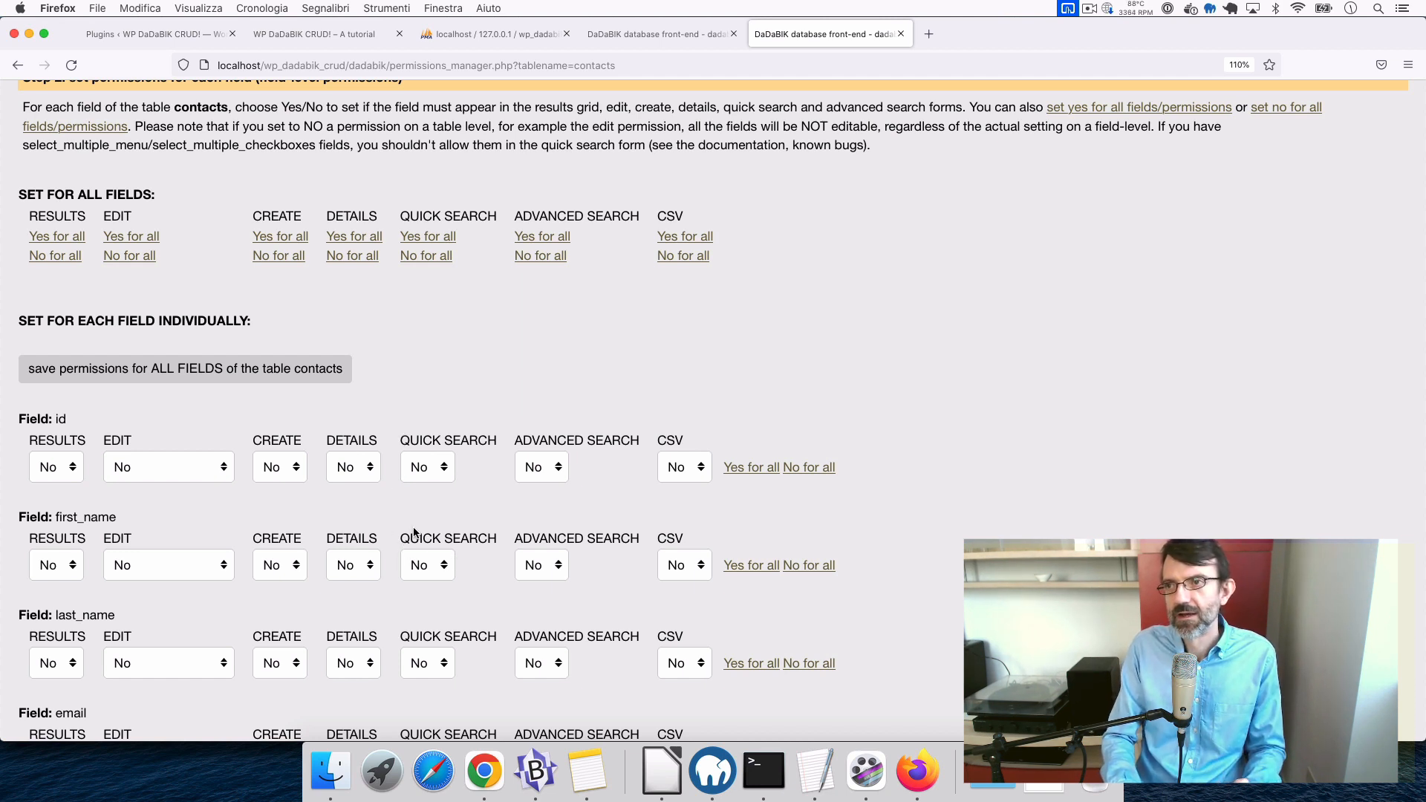
{"action": "scroll", "coordinate": [414, 532], "scroll_direction": "down", "scroll_amount": 3}
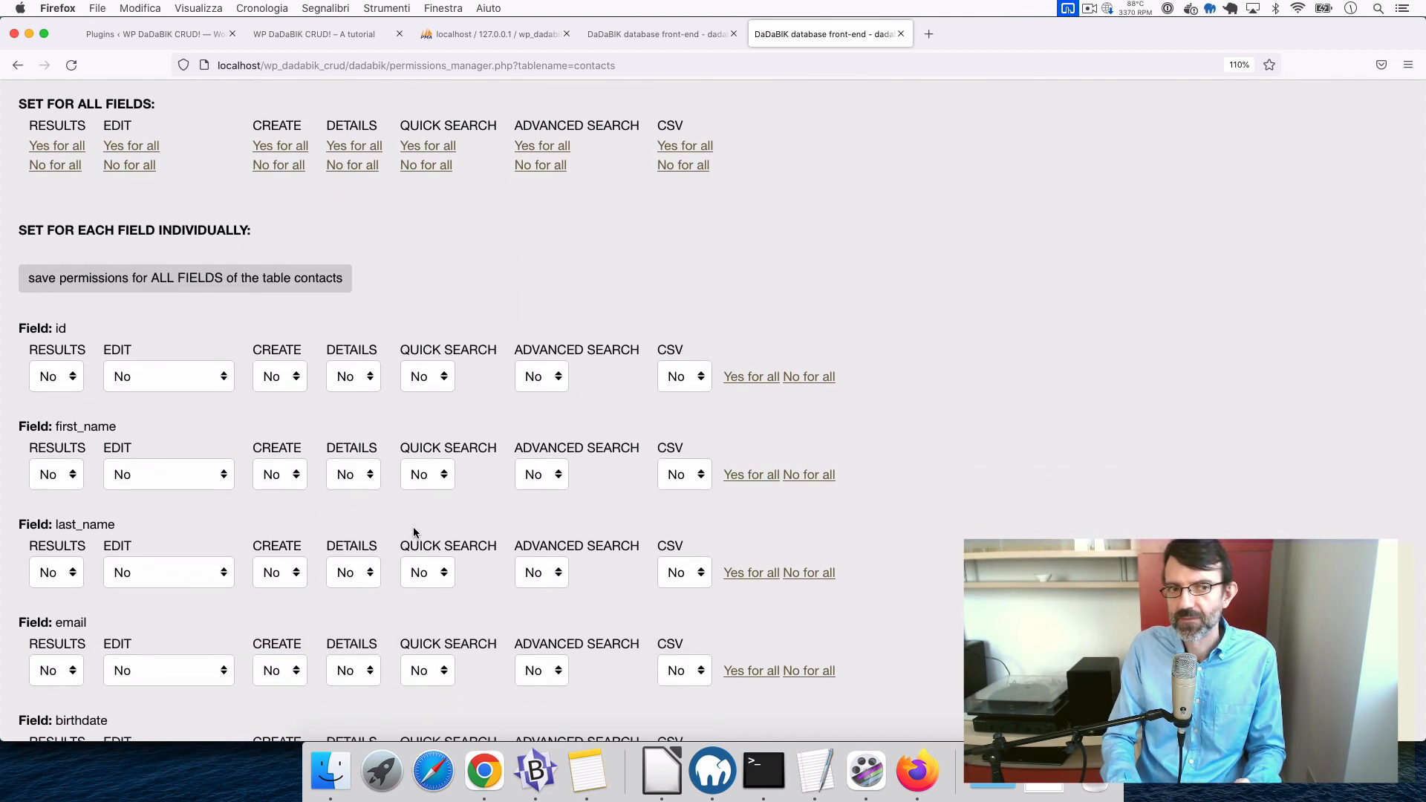
{"action": "scroll", "coordinate": [255, 557], "scroll_direction": "down", "scroll_amount": 4}
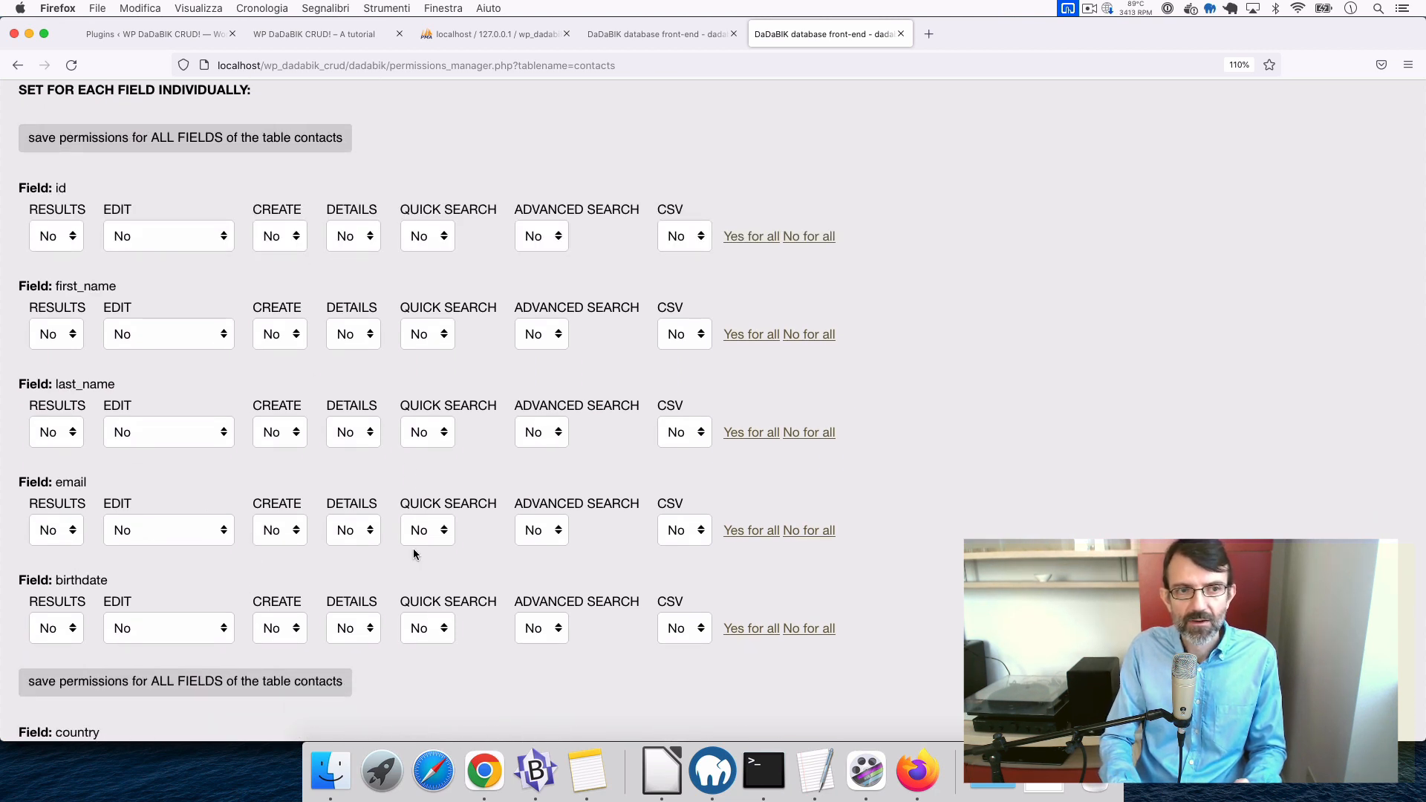
{"action": "scroll", "coordinate": [522, 480], "scroll_direction": "up", "scroll_amount": 10}
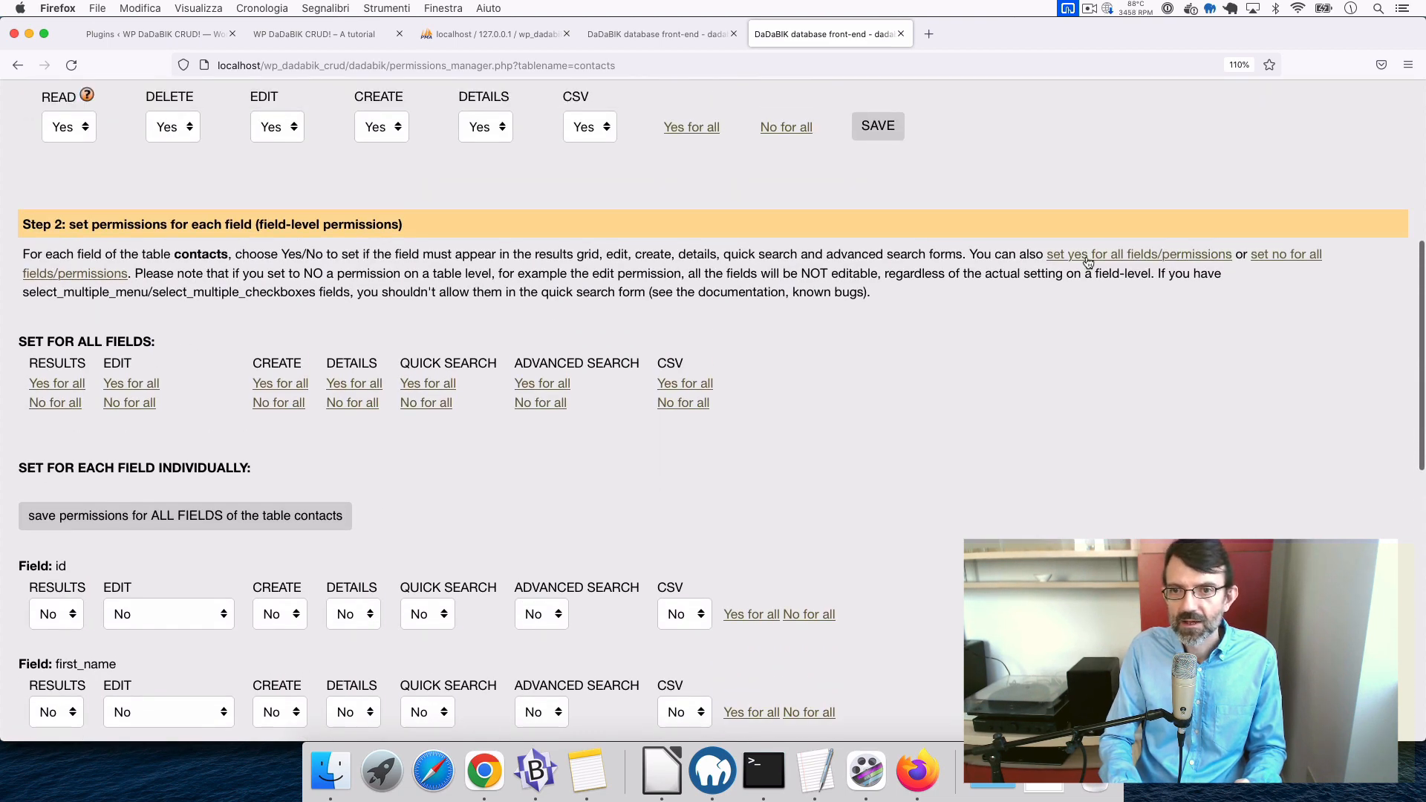
- Set all field-level permissions to Yes, except the id field to No, and save
{"action": "left_click", "coordinate": [1088, 257]}
{"action": "scroll", "coordinate": [937, 526], "scroll_direction": "down", "scroll_amount": 4}
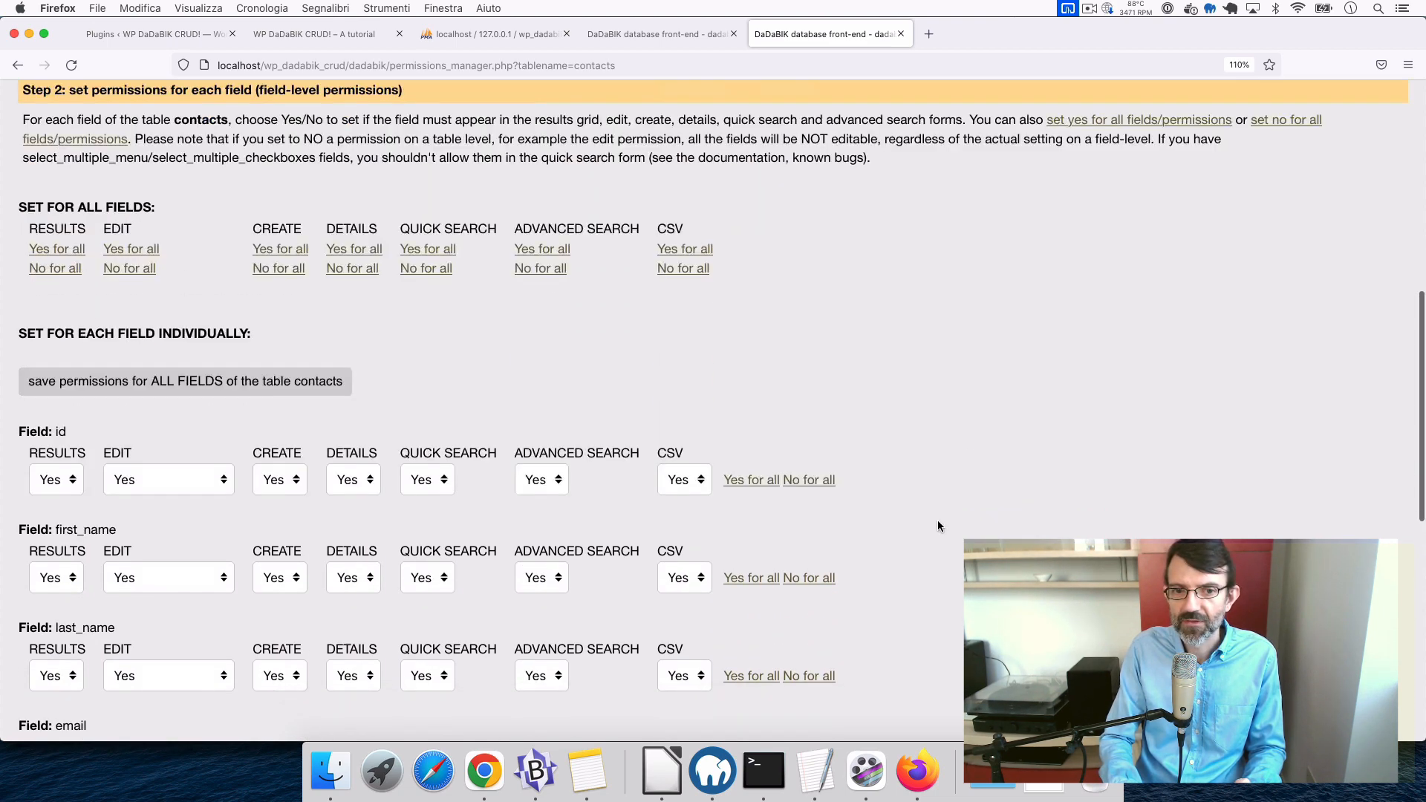
{"action": "scroll", "coordinate": [937, 526], "scroll_direction": "down", "scroll_amount": 6}
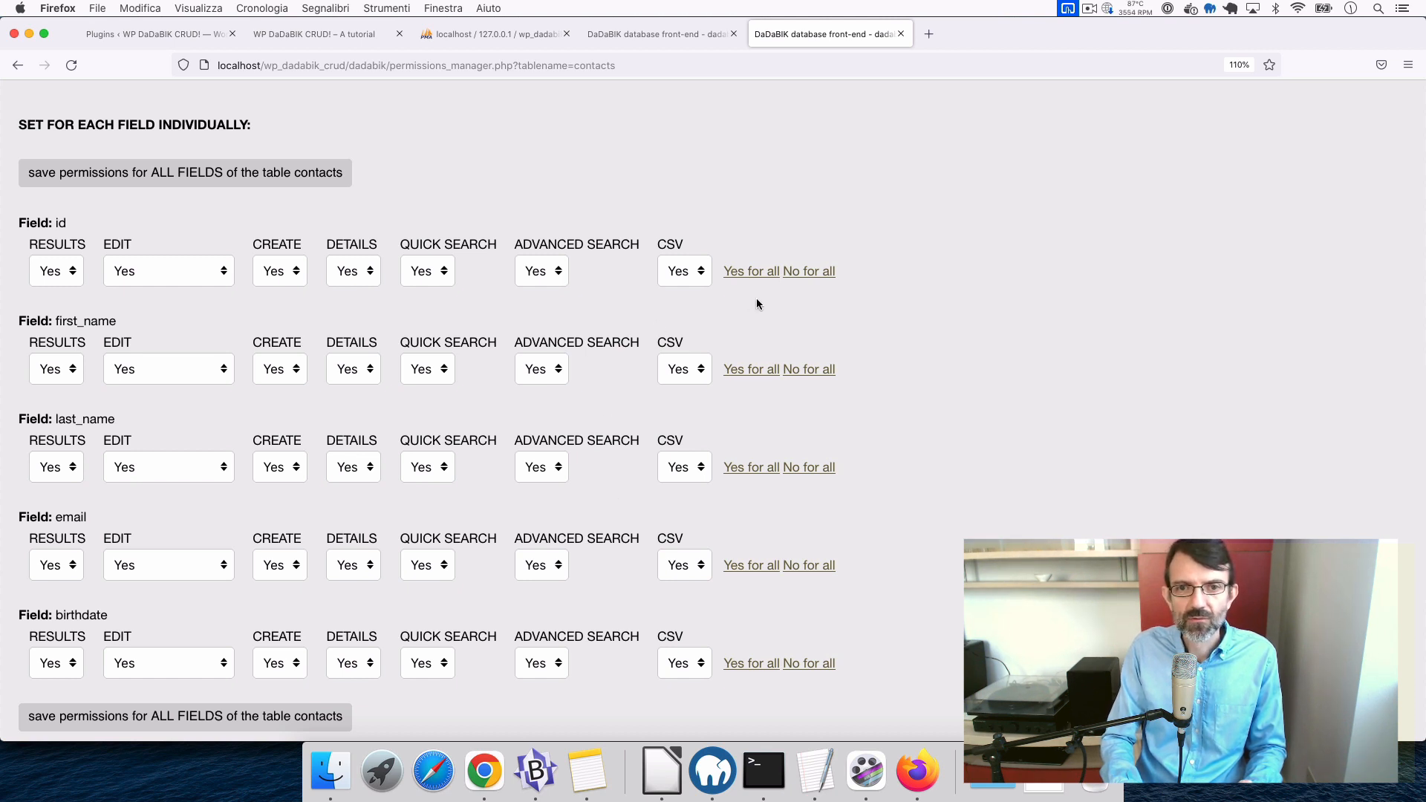
{"action": "left_click", "coordinate": [816, 273]}
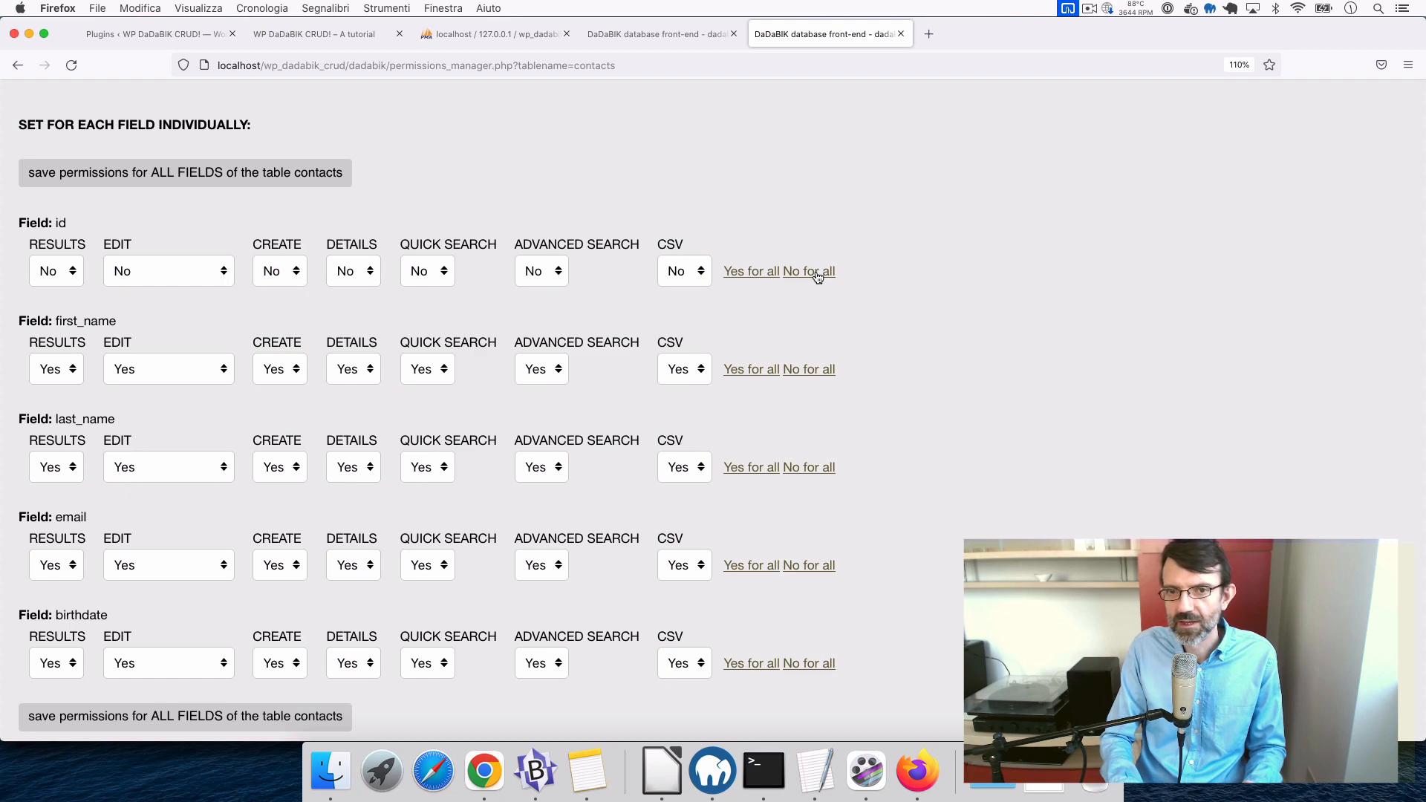
{"action": "scroll", "coordinate": [363, 375], "scroll_direction": "down", "scroll_amount": 5}
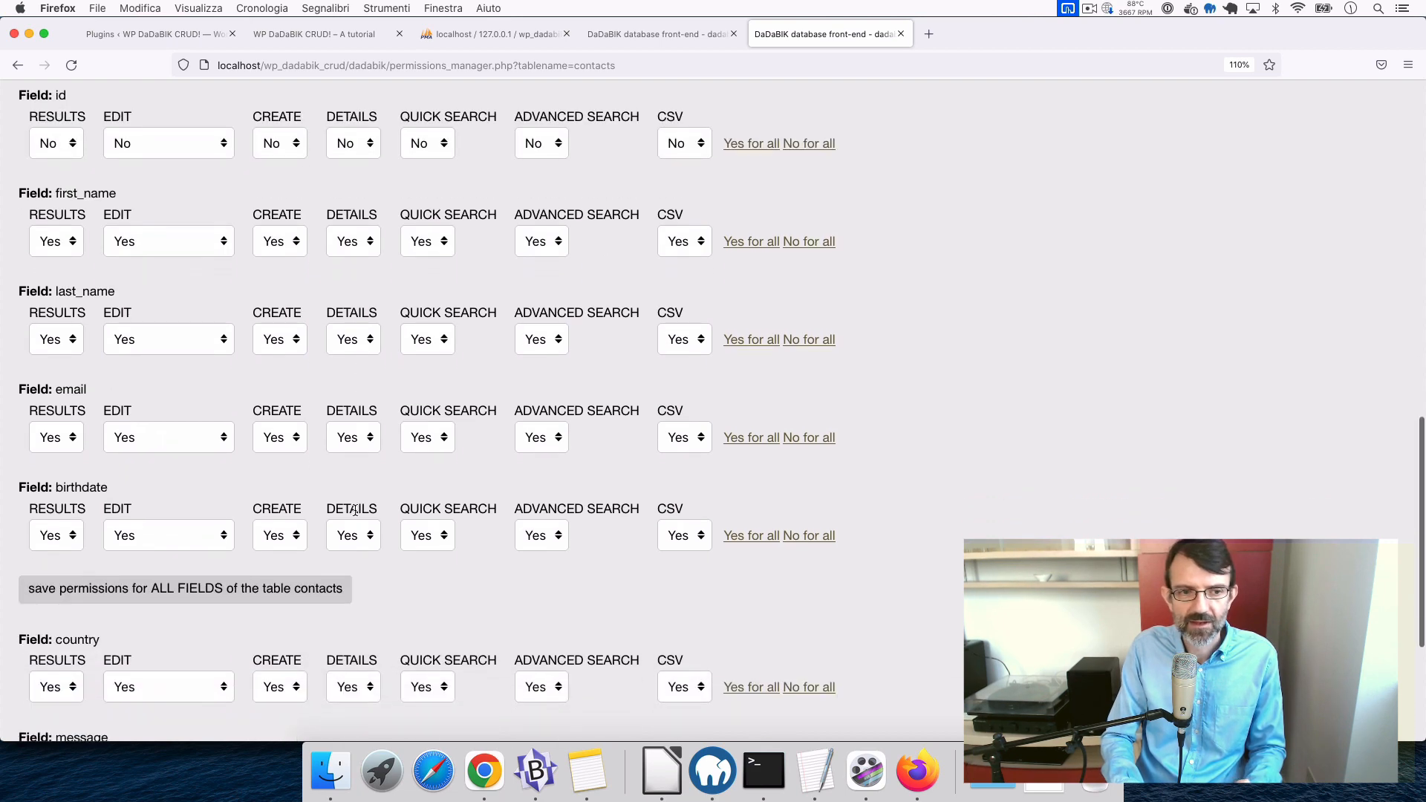
{"action": "scroll", "coordinate": [356, 513], "scroll_direction": "down", "scroll_amount": 3}
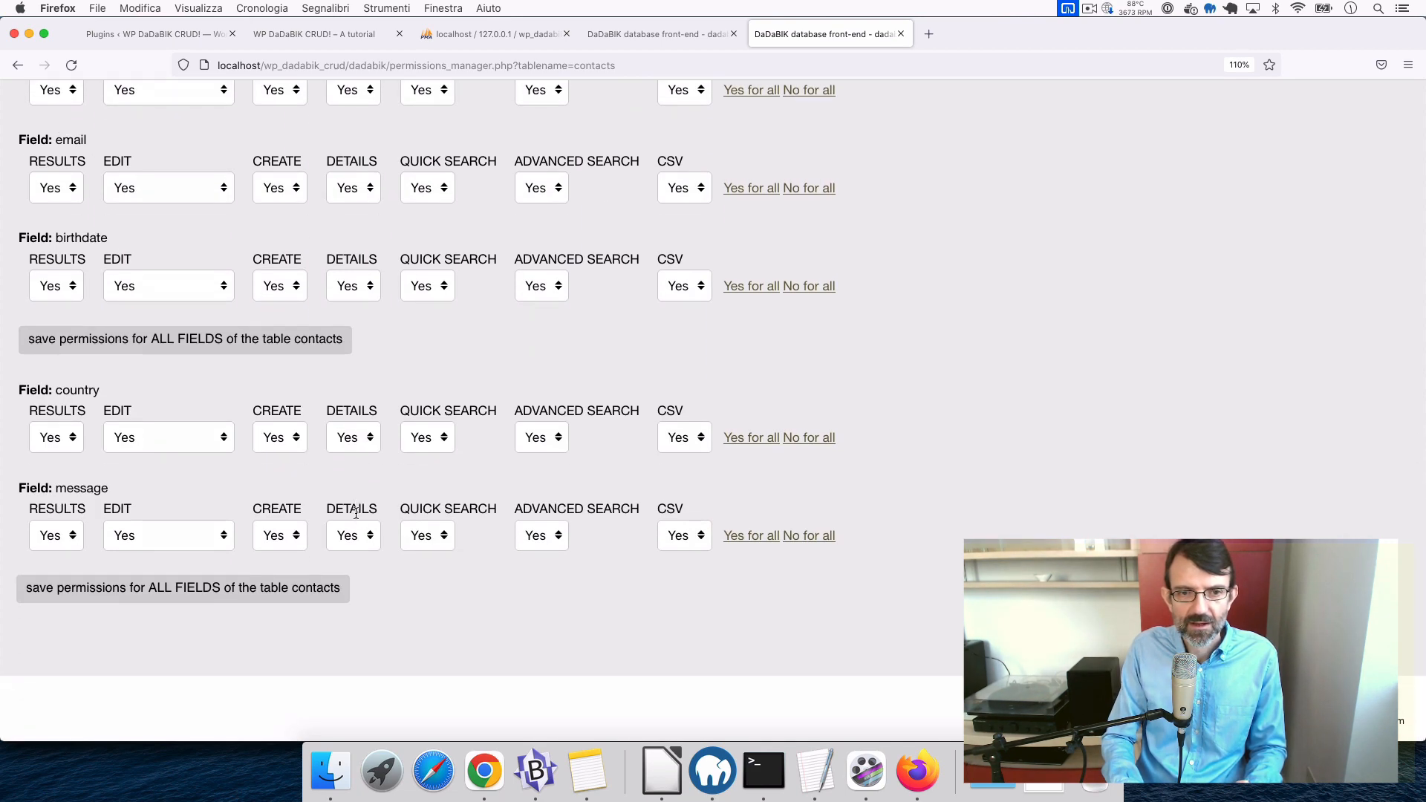
{"action": "left_click", "coordinate": [303, 591]}
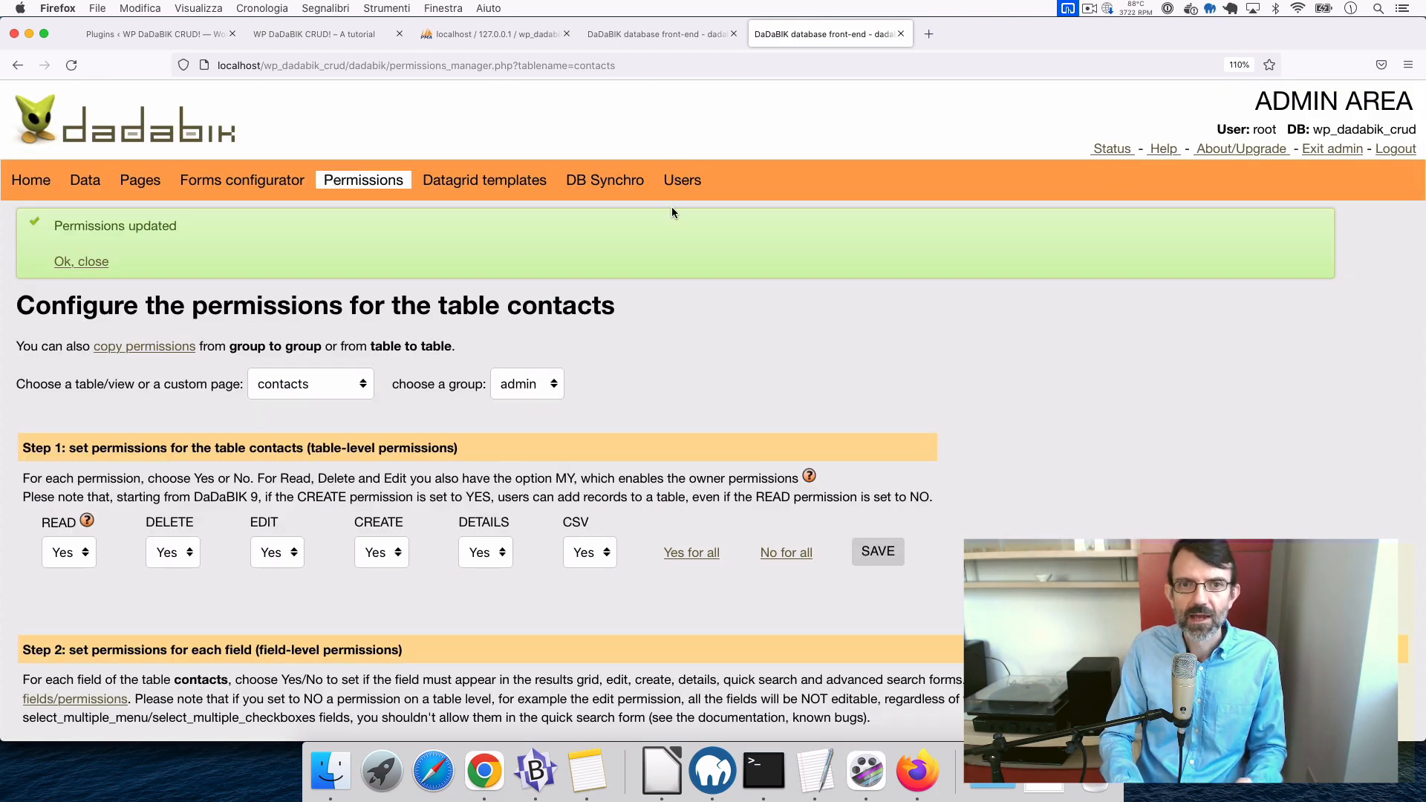
- Reload the front-end app and open the contacts page with its six quick-search fields
{"action": "left_click", "coordinate": [653, 34]}
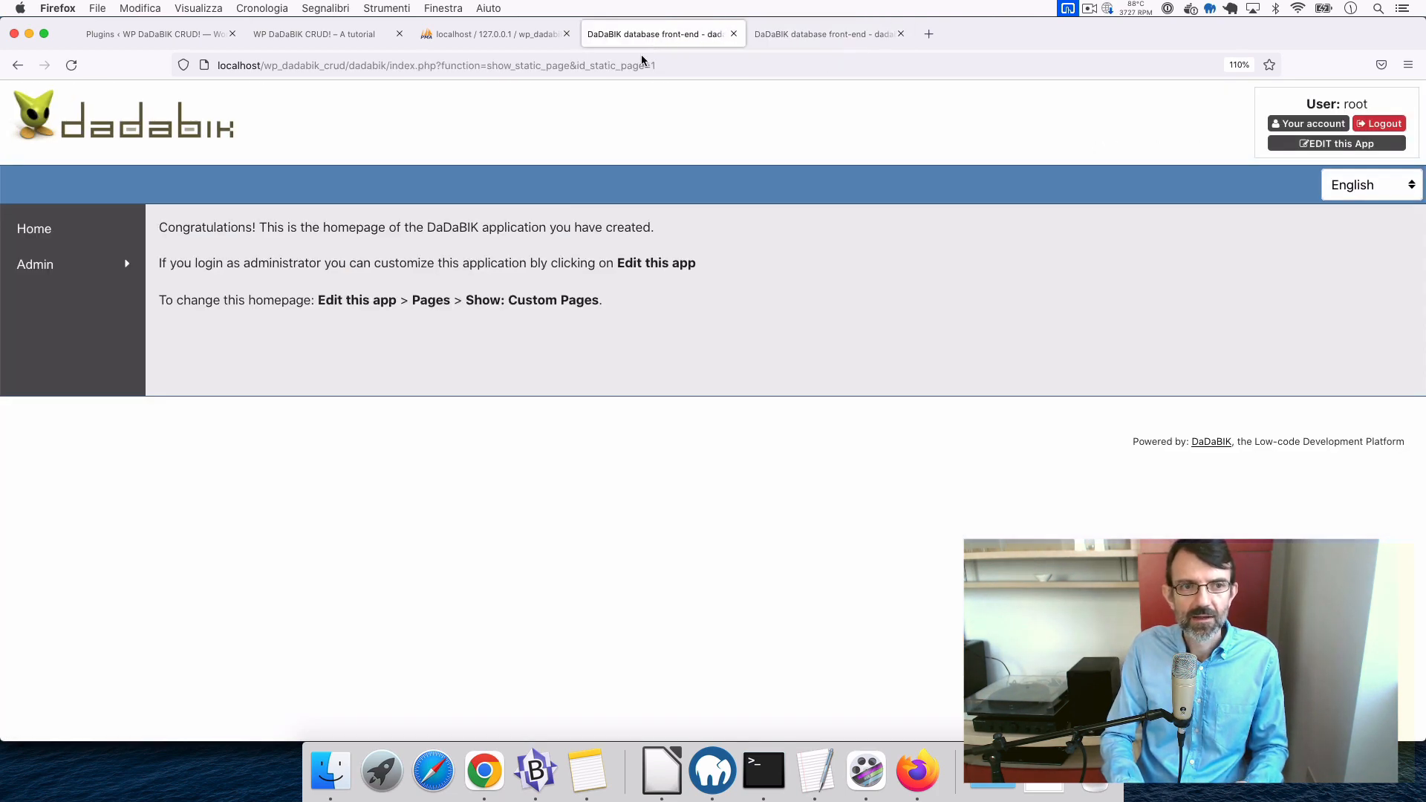
{"action": "key", "text": "super+r"}
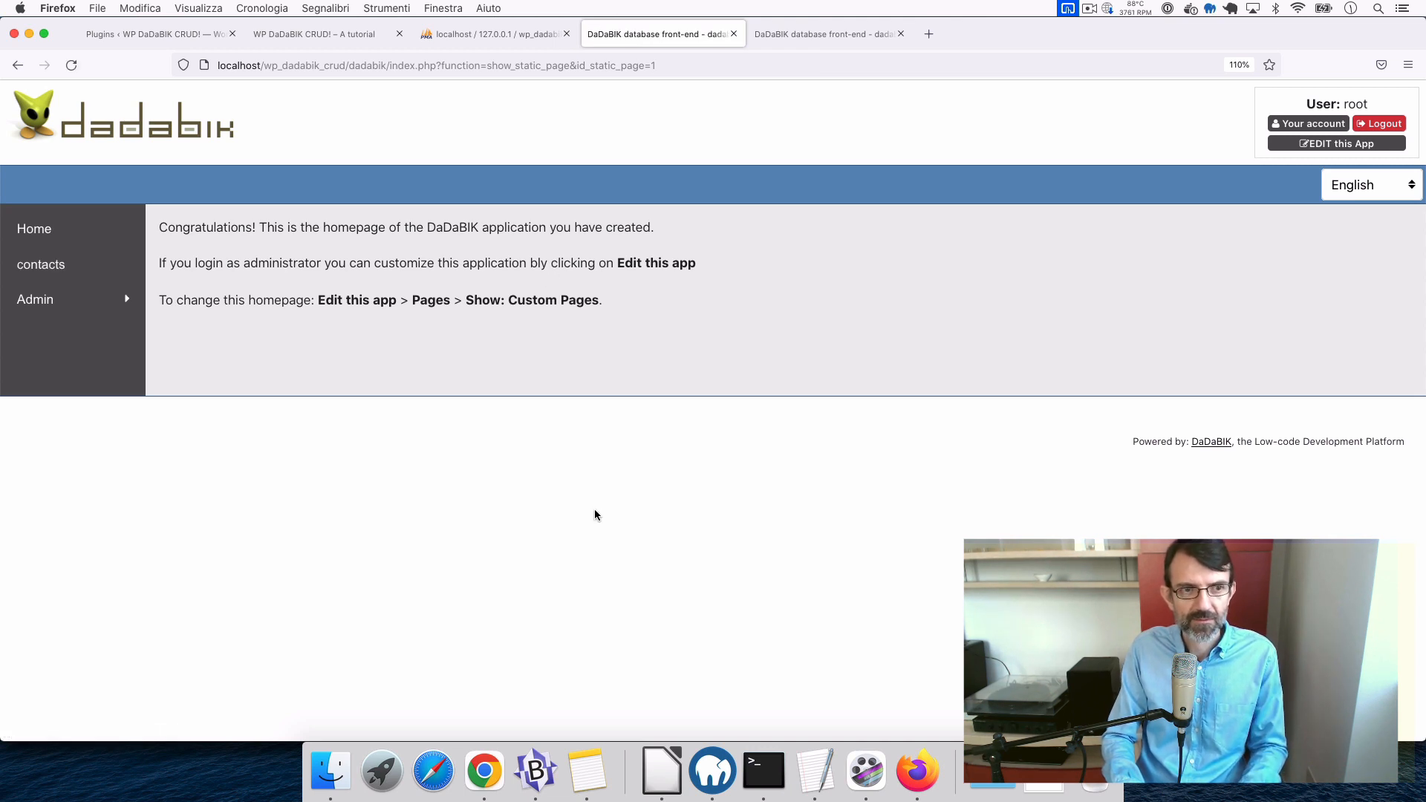
{"action": "left_click", "coordinate": [42, 268]}
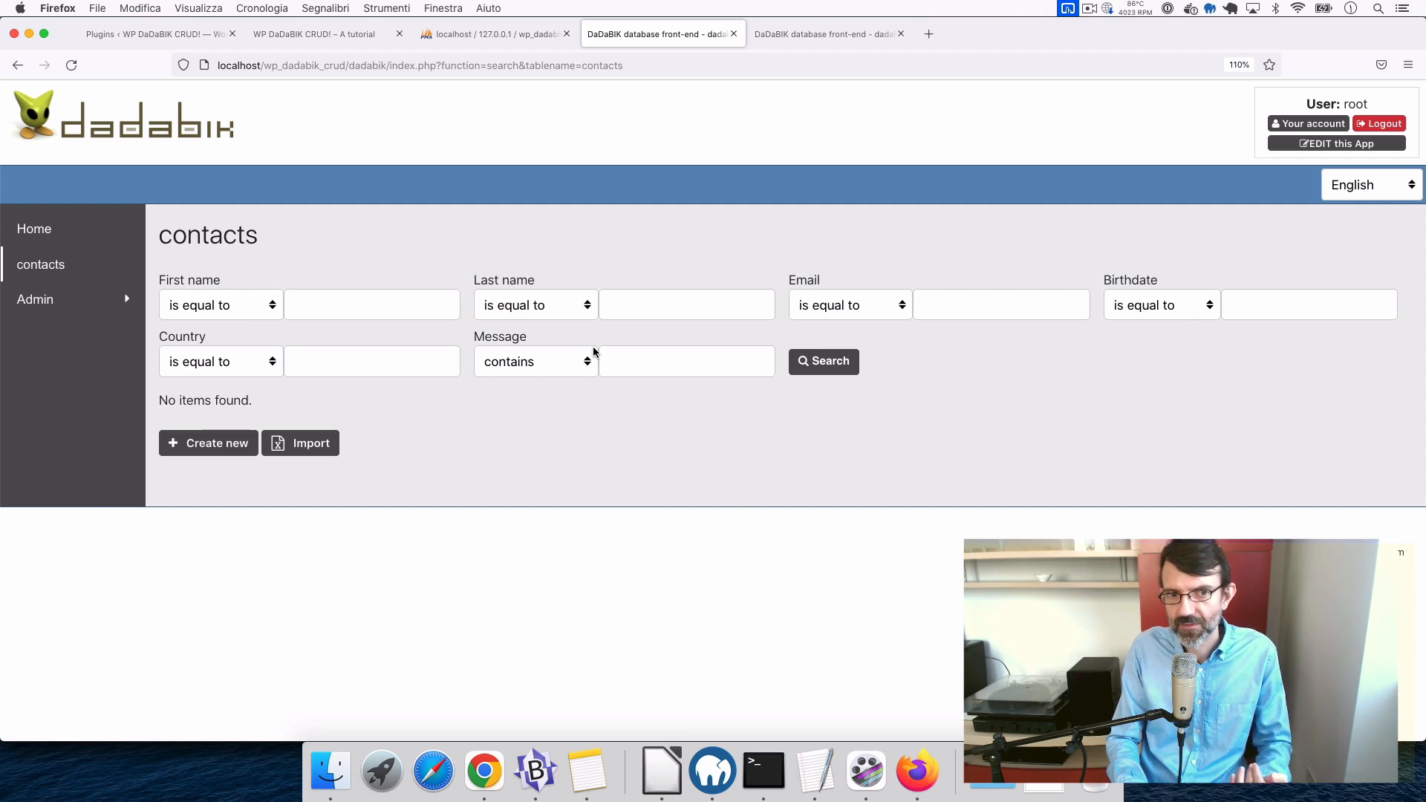
- In the contacts permissions, turn quick search off for every field
{"action": "left_click", "coordinate": [823, 35]}
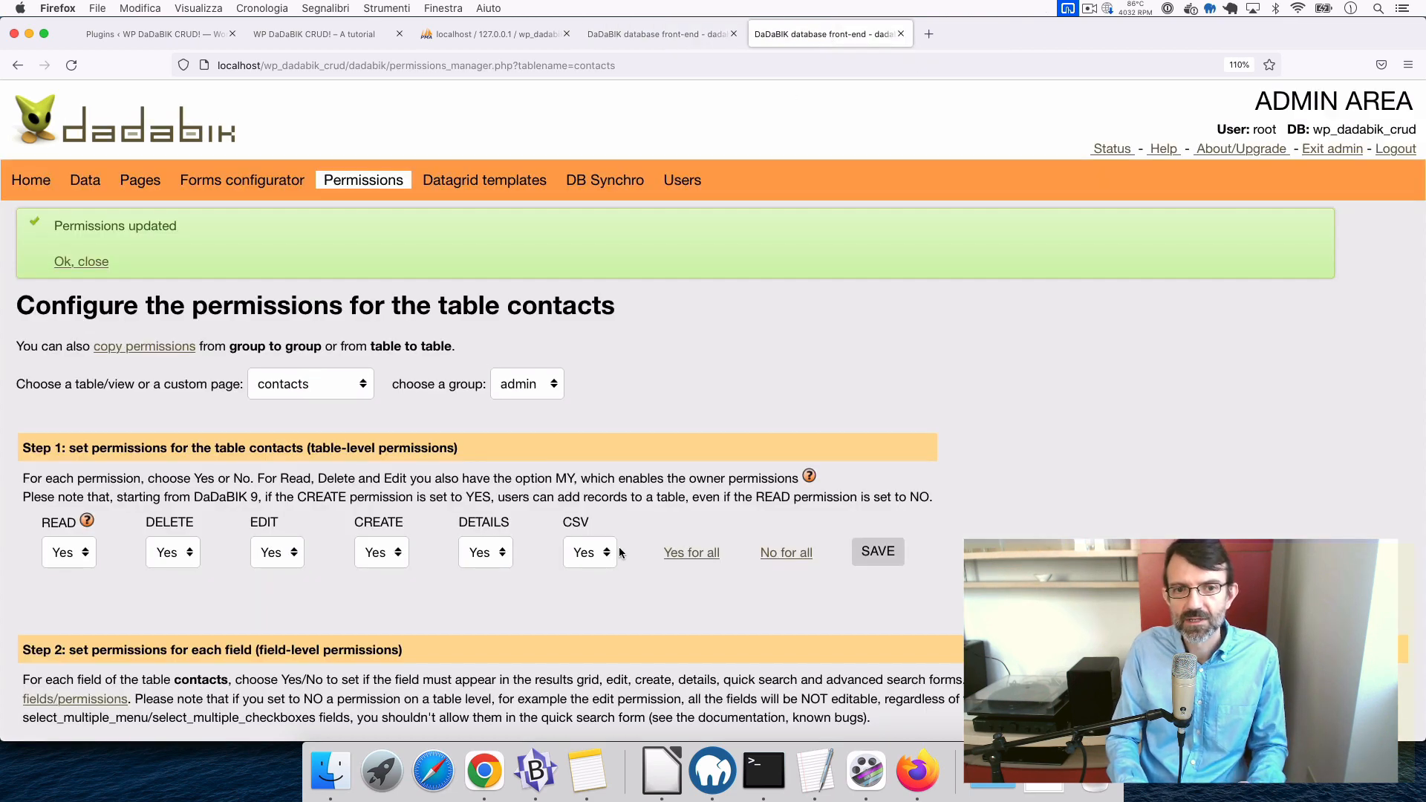
{"action": "scroll", "coordinate": [619, 553], "scroll_direction": "down", "scroll_amount": 10}
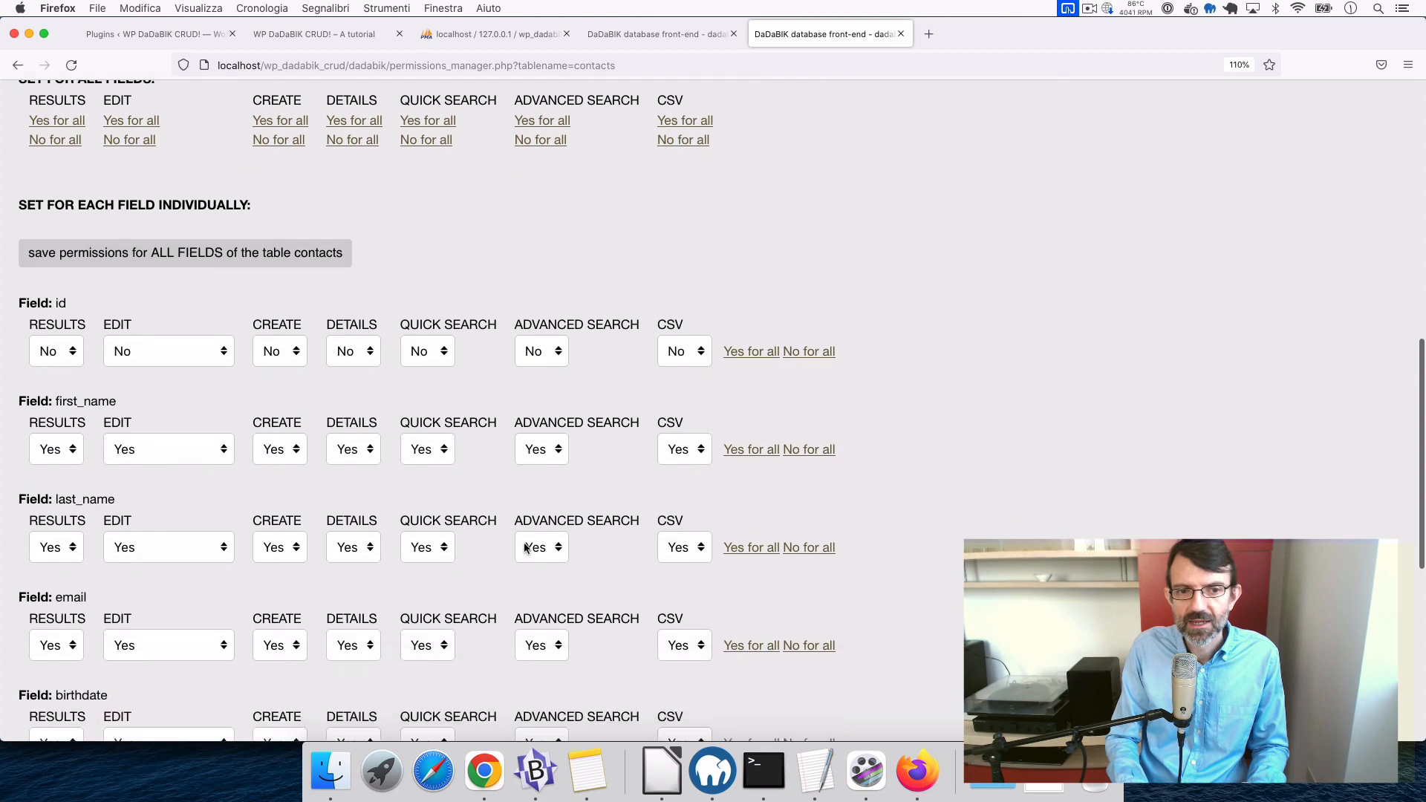
{"action": "scroll", "coordinate": [526, 549], "scroll_direction": "down", "scroll_amount": 1}
{"action": "scroll", "coordinate": [424, 560], "scroll_direction": "down", "scroll_amount": 10}
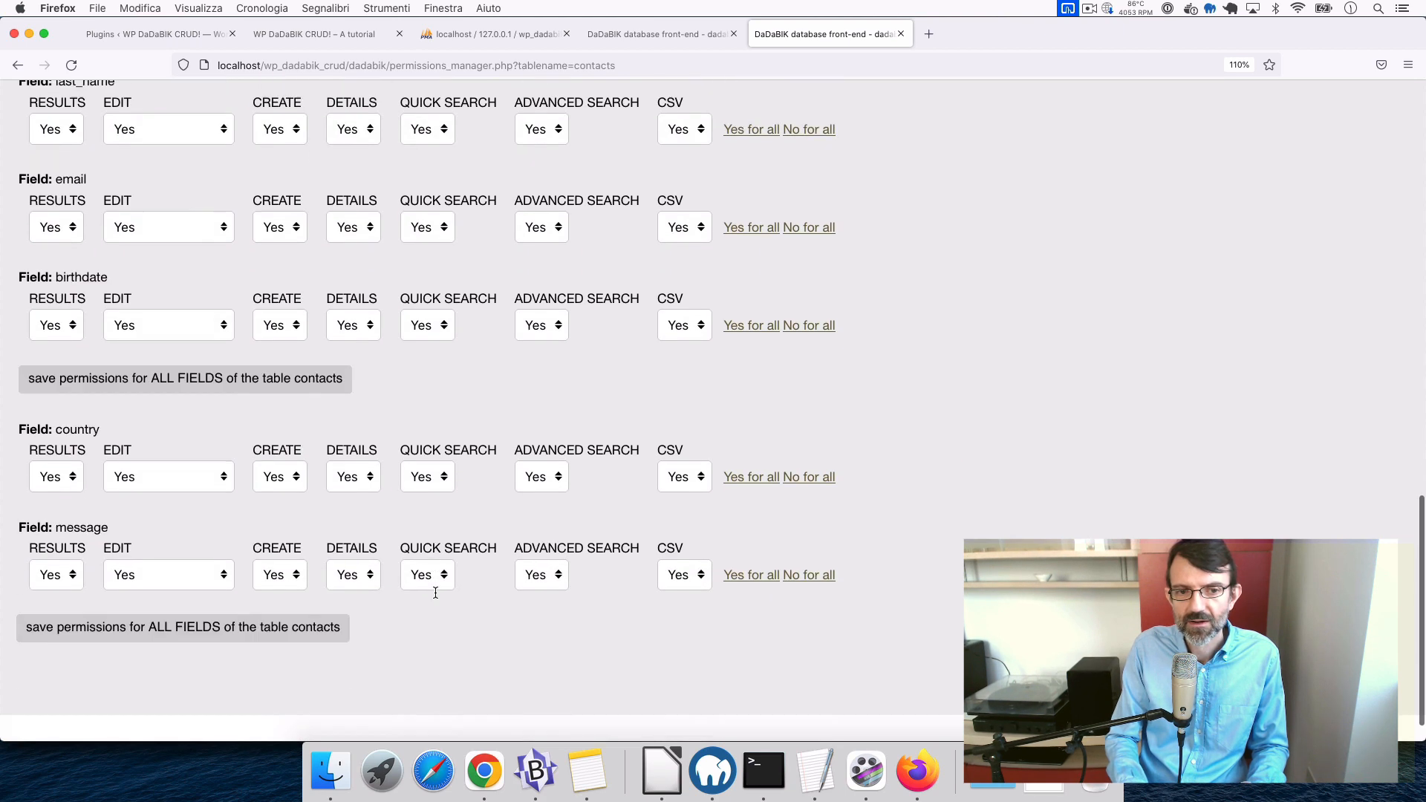
{"action": "scroll", "coordinate": [434, 592], "scroll_direction": "up", "scroll_amount": 12}
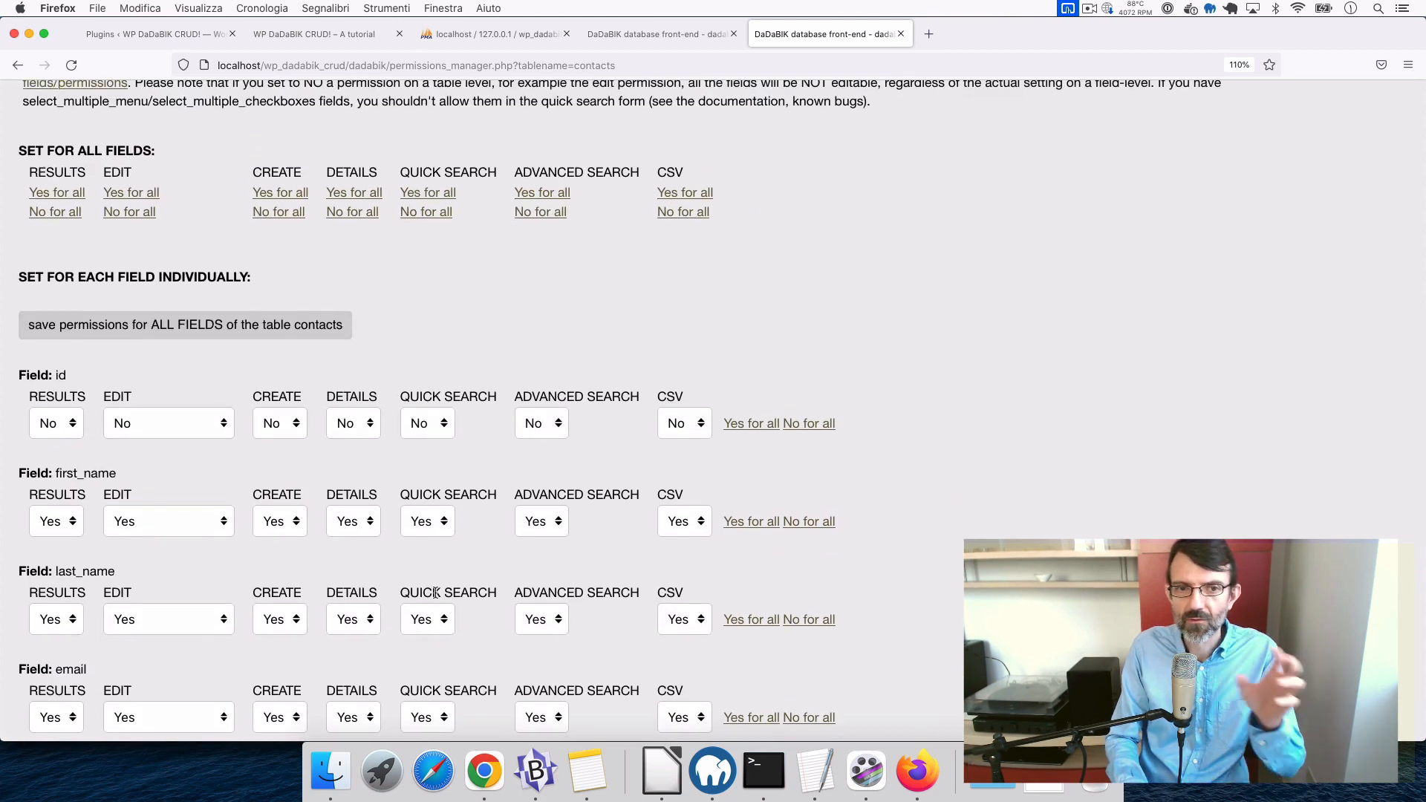
{"action": "scroll", "coordinate": [435, 593], "scroll_direction": "up", "scroll_amount": 2}
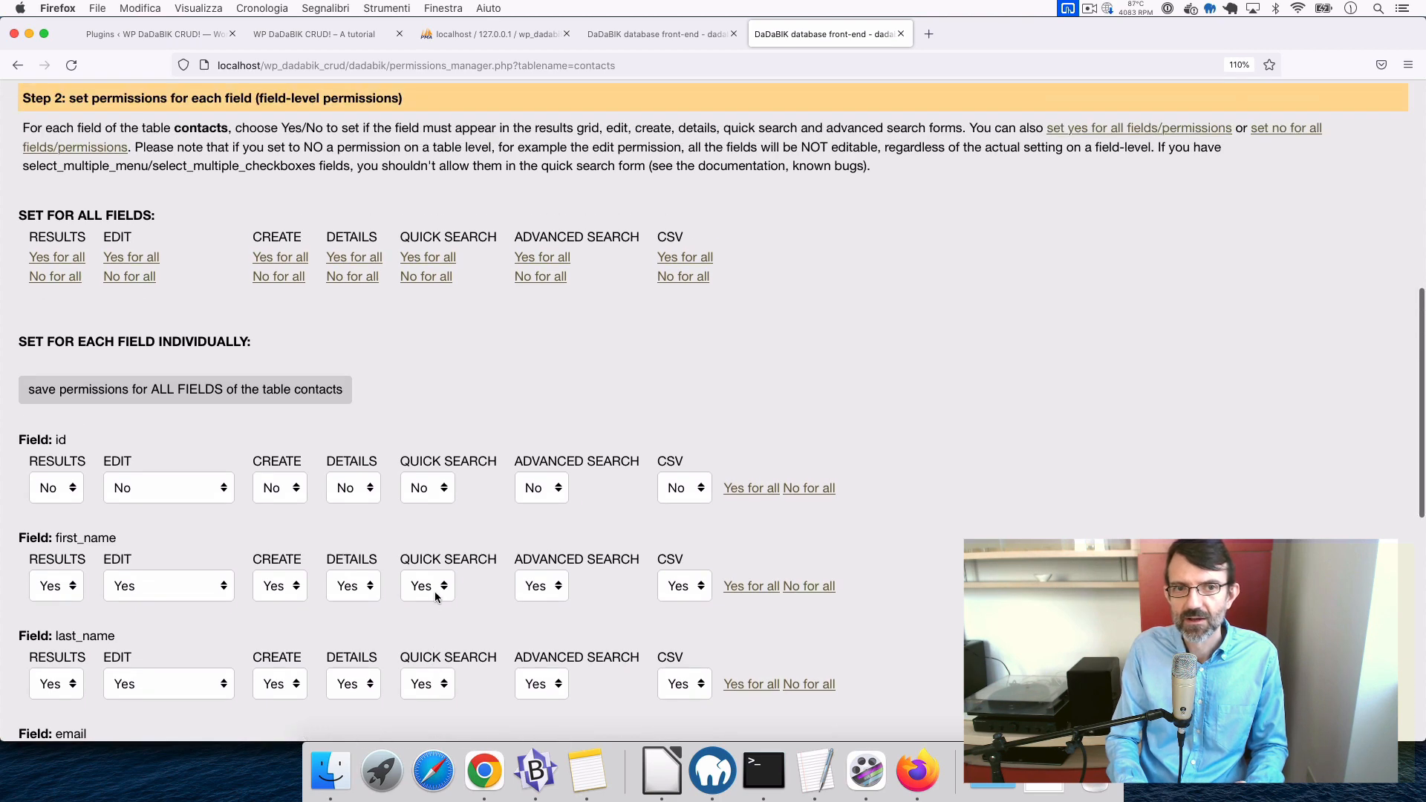
{"action": "left_click", "coordinate": [438, 281]}
- Re-enable quick search for first_name and last_name, save, and reload the contacts page
{"action": "scroll", "coordinate": [458, 670], "scroll_direction": "down", "scroll_amount": 5}
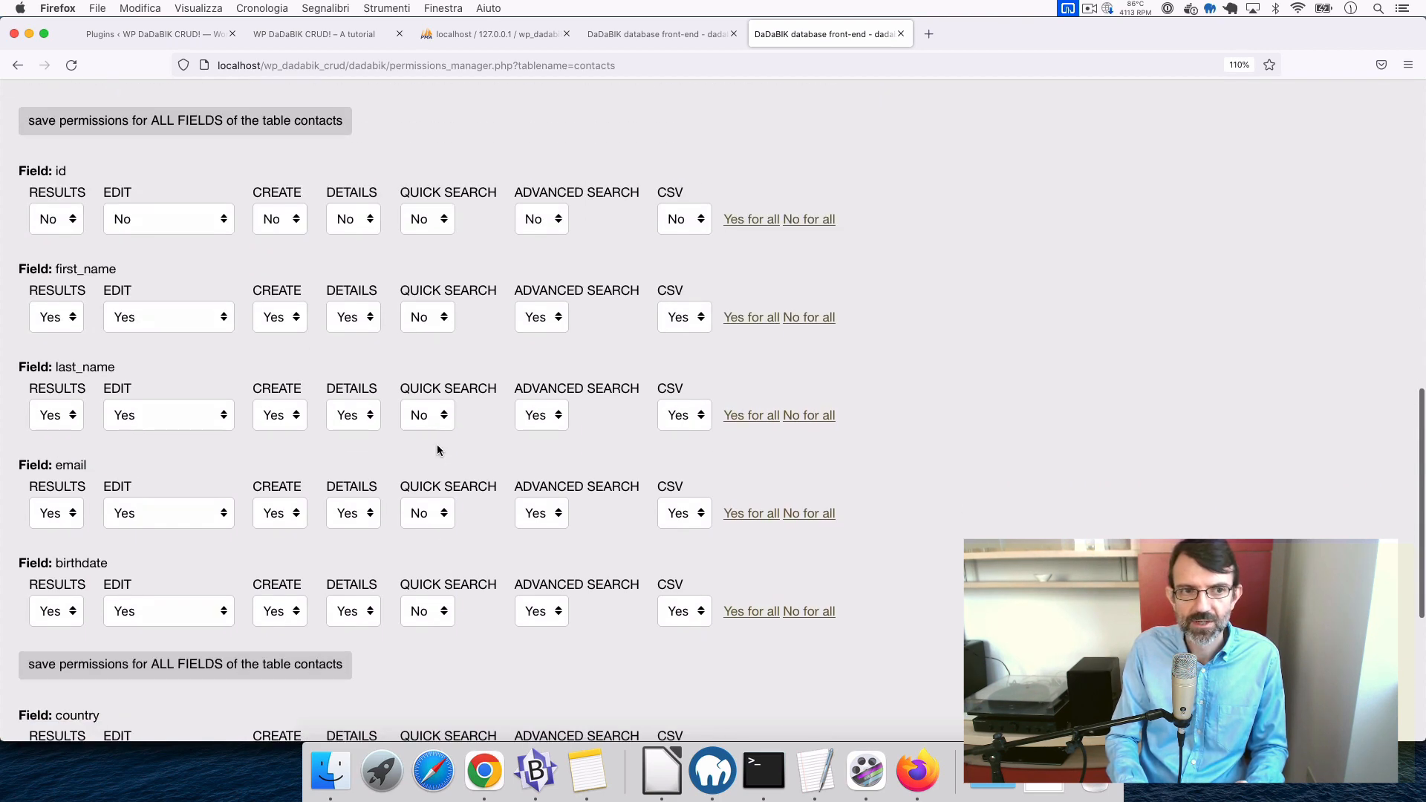
{"action": "left_click", "coordinate": [428, 318]}
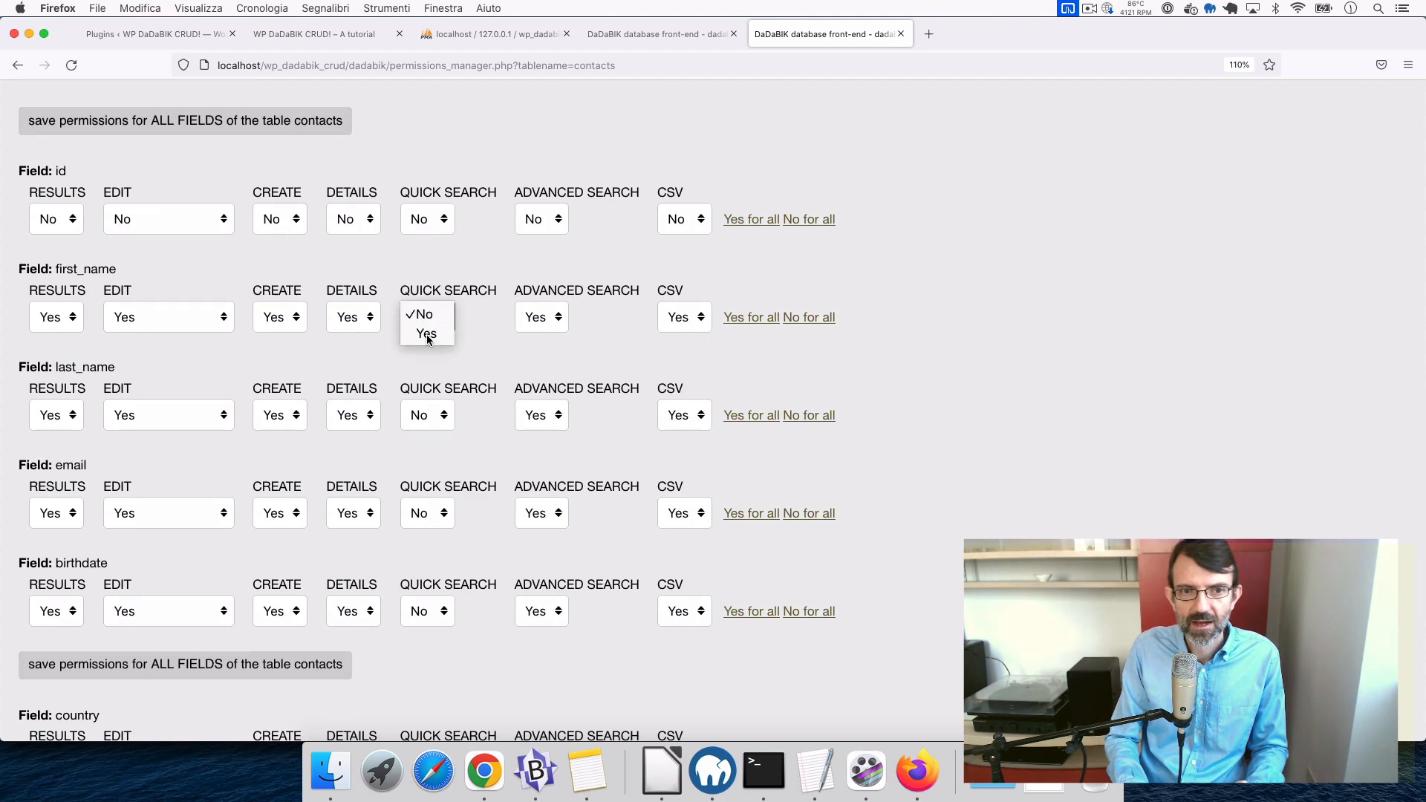
{"action": "left_click", "coordinate": [426, 334]}
{"action": "left_click", "coordinate": [435, 415]}
{"action": "left_click", "coordinate": [432, 430]}
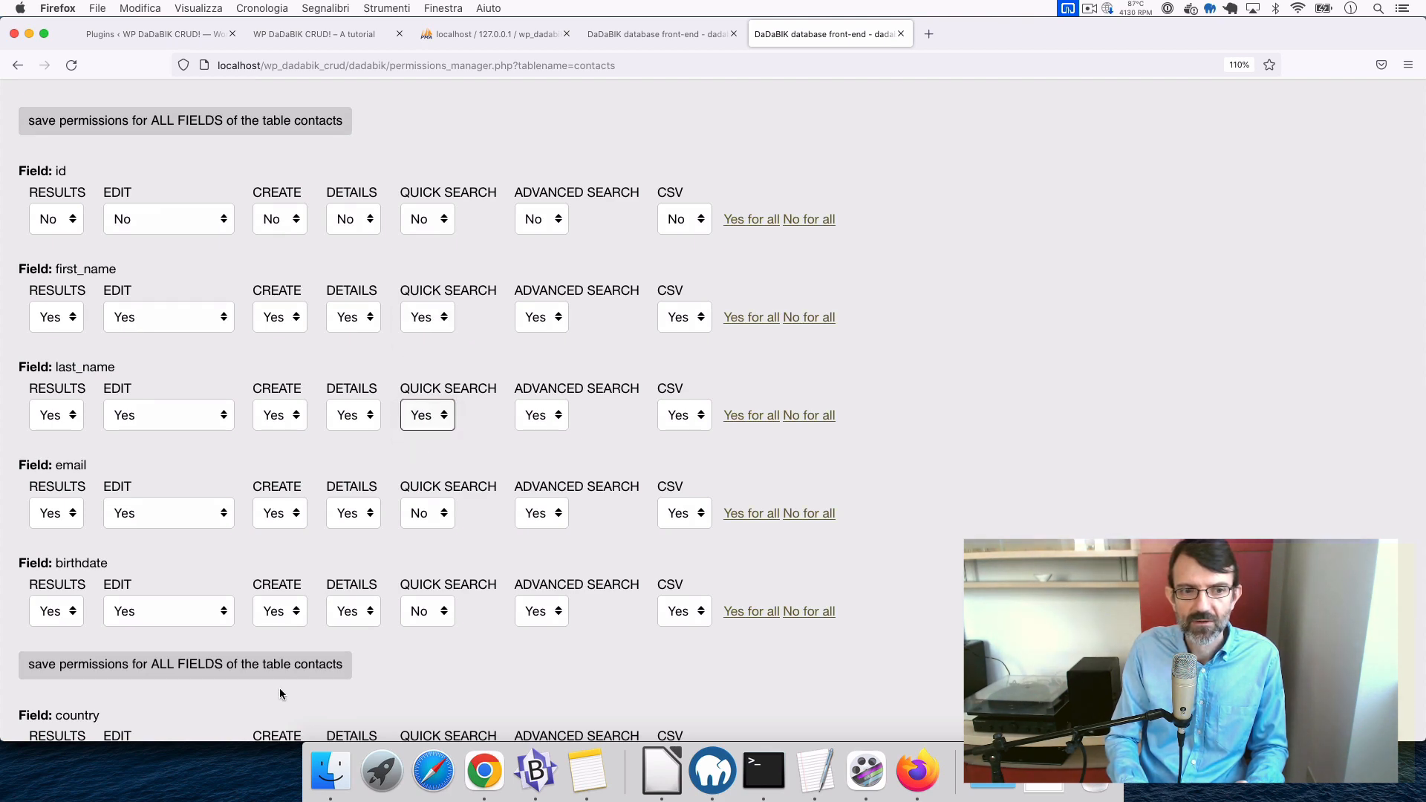
{"action": "left_click", "coordinate": [269, 667]}
{"action": "left_click", "coordinate": [617, 36]}
{"action": "key", "text": "super+r"}
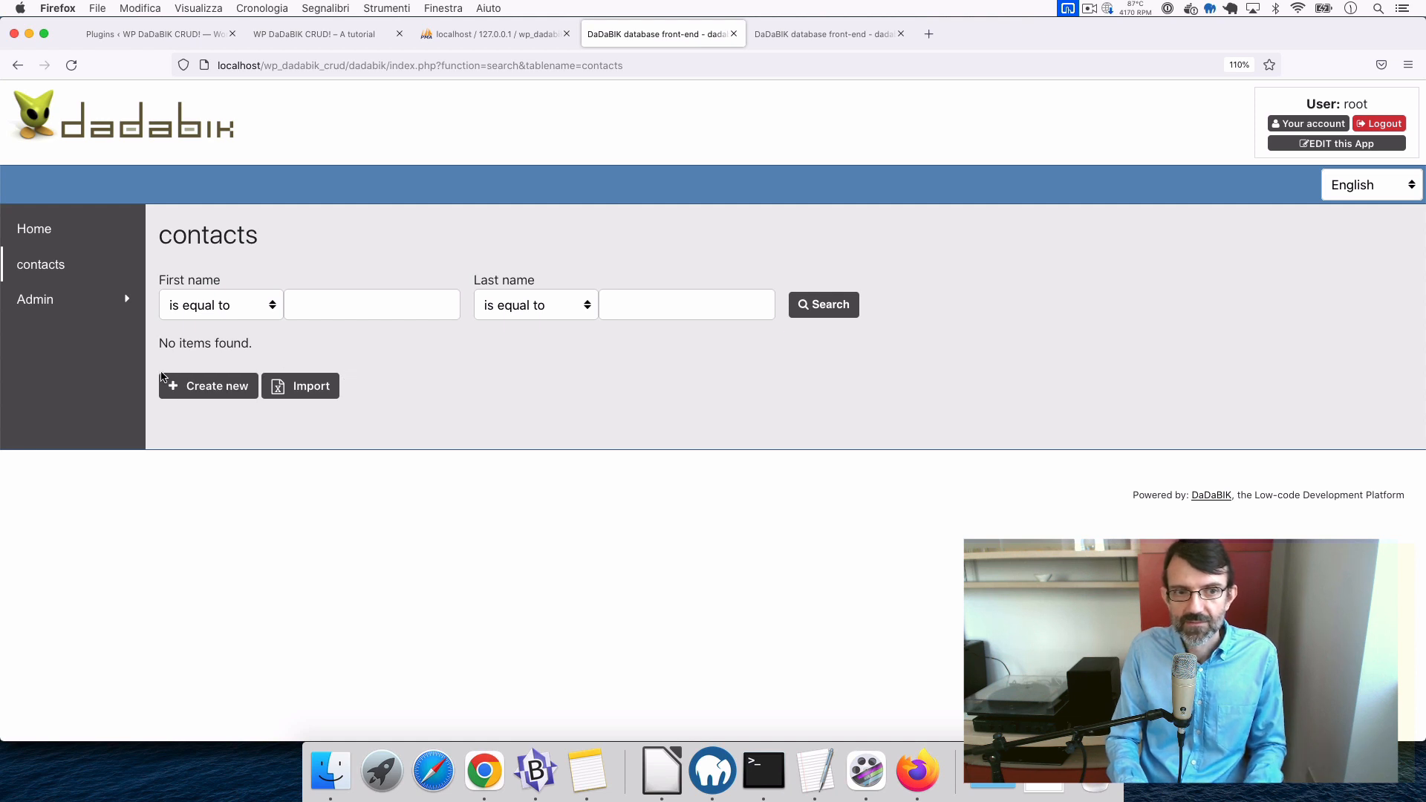
{"action": "left_click", "coordinate": [209, 394]}
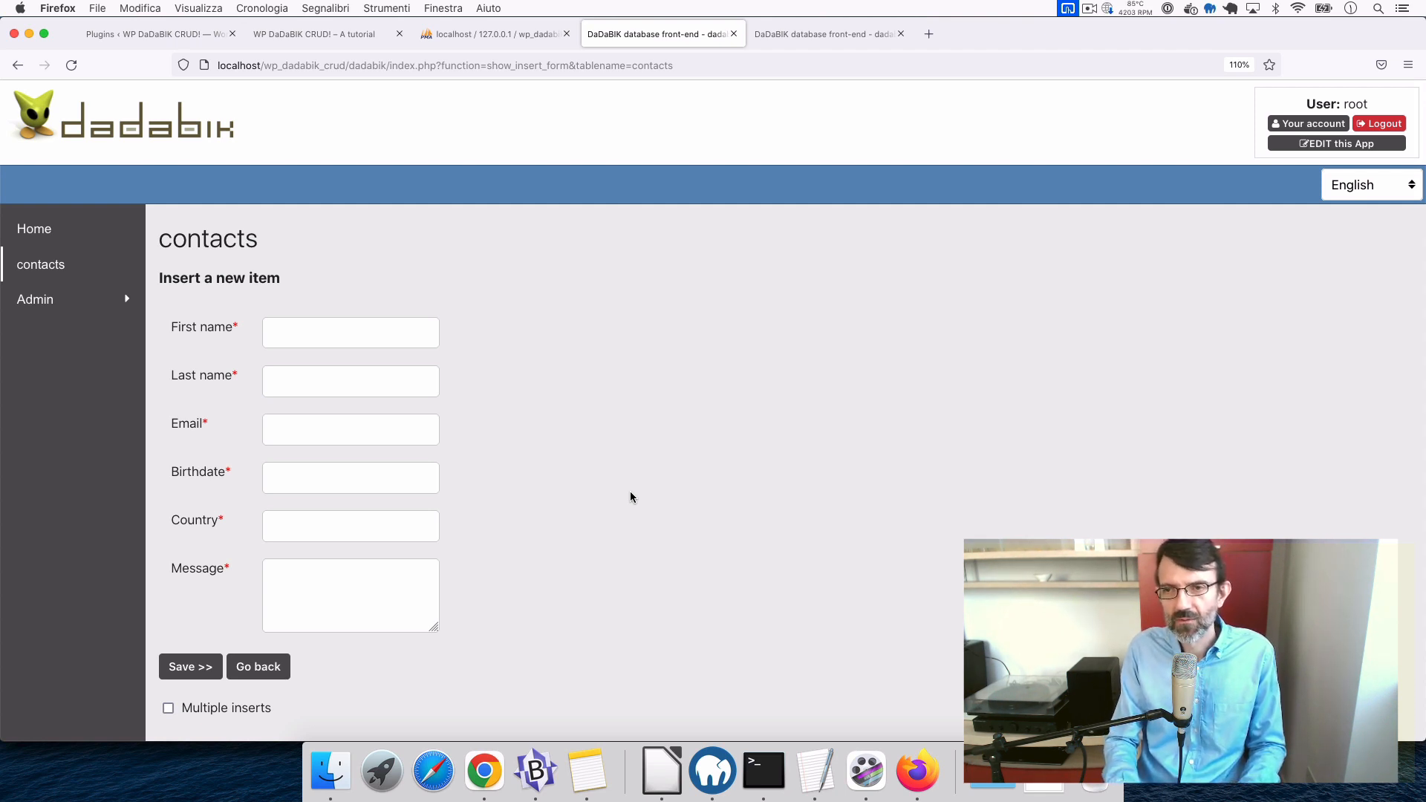
{"action": "scroll", "coordinate": [542, 477], "scroll_direction": "down", "scroll_amount": 2}
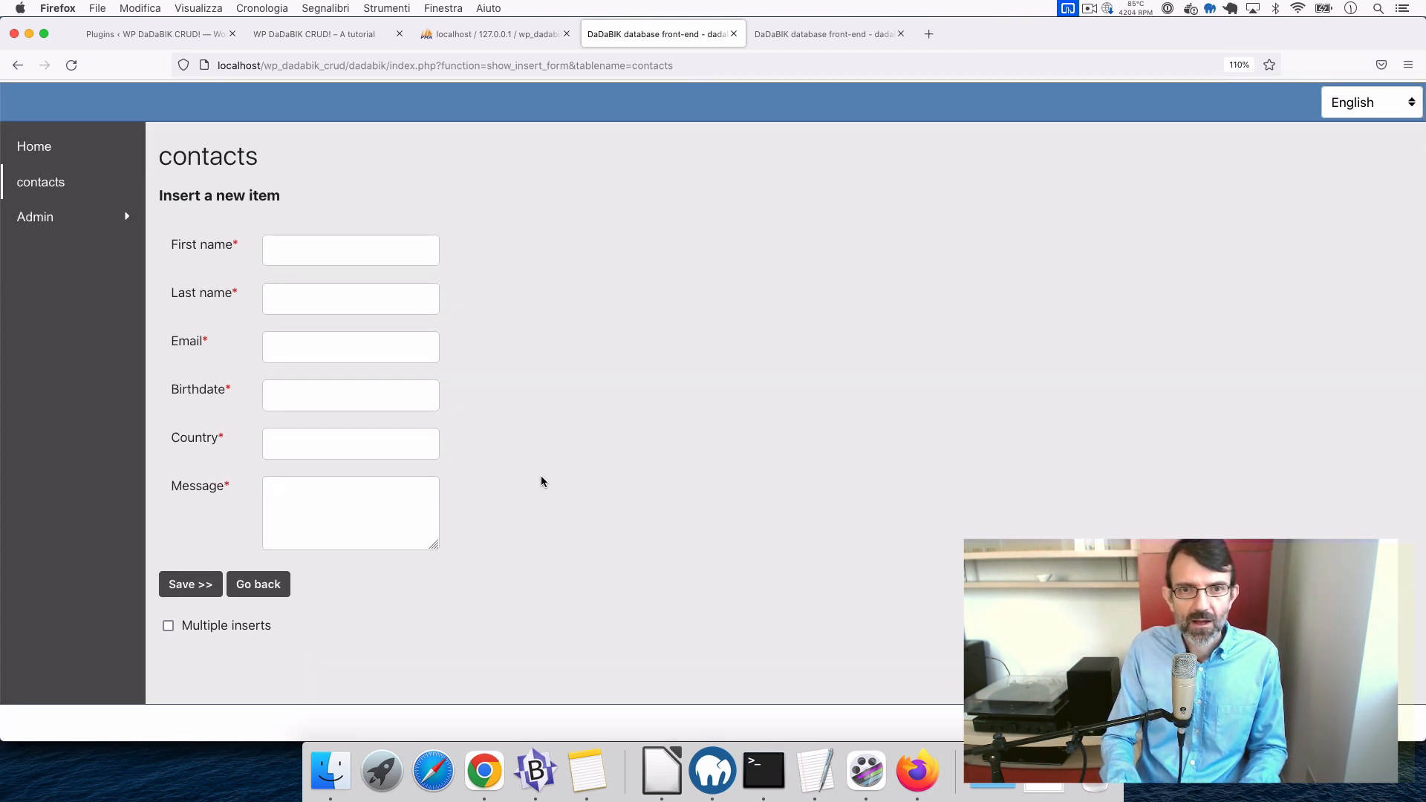
{"action": "left_click", "coordinate": [315, 252]}
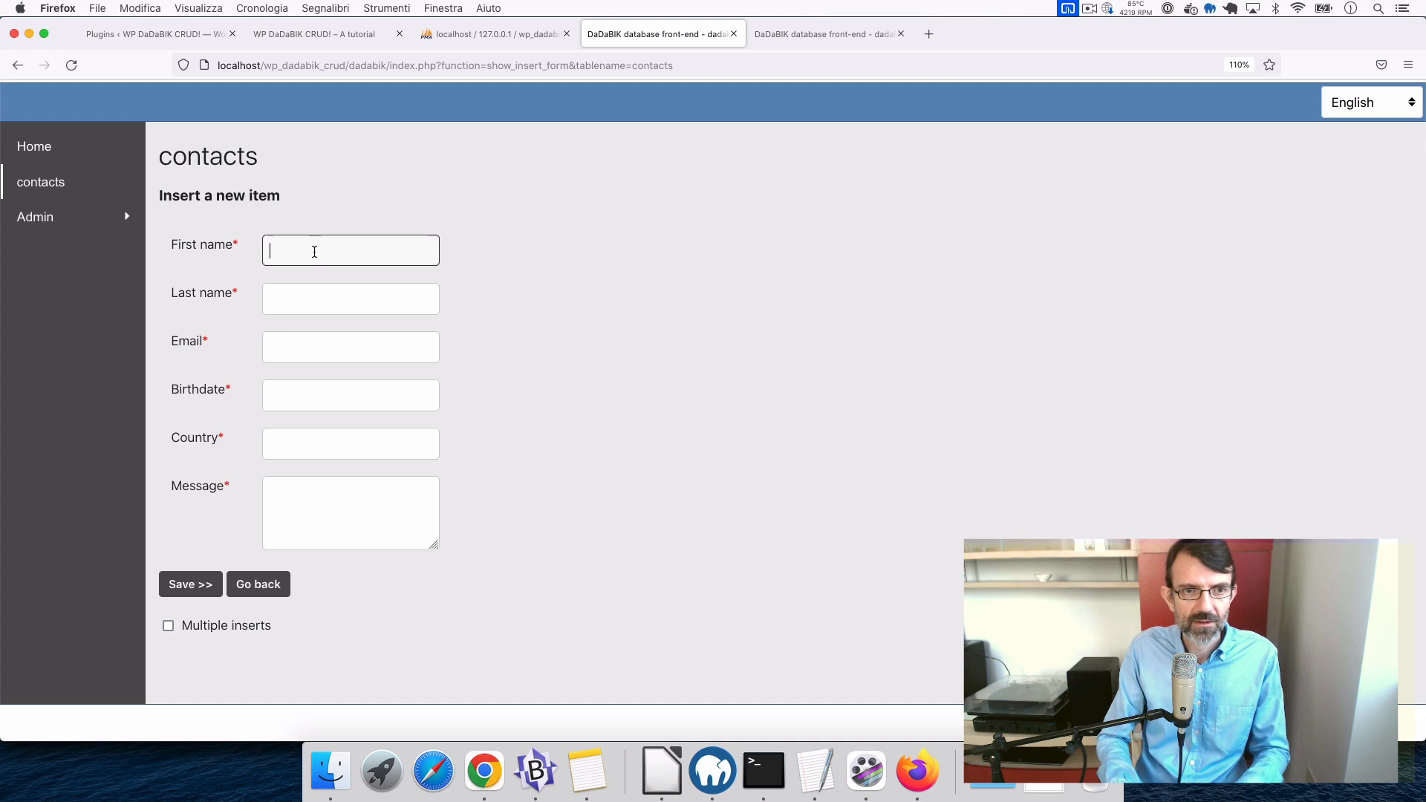
{"action": "type", "text": "test"}
{"action": "key", "text": "Tab"}
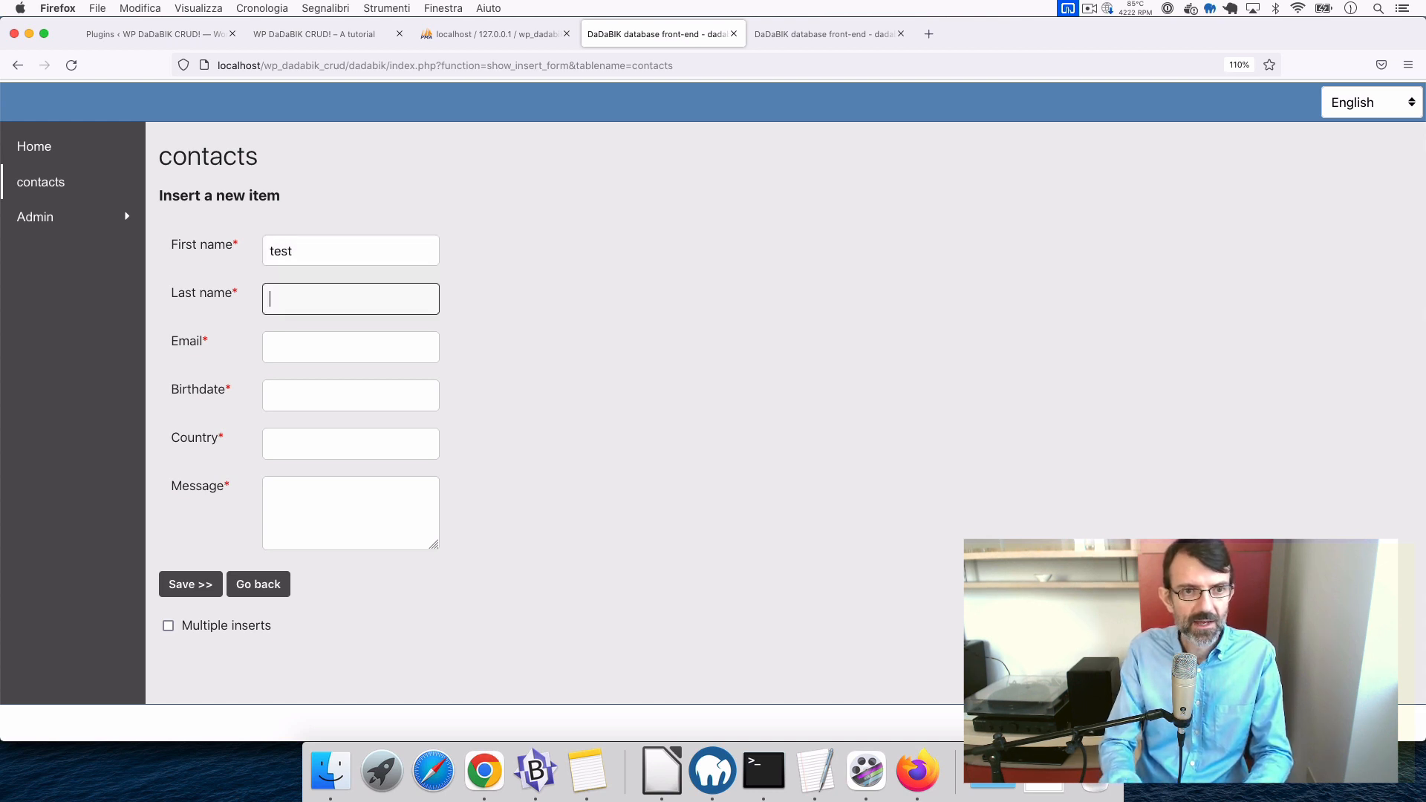
{"action": "type", "text": "test"}
{"action": "left_click", "coordinate": [298, 348]}
{"action": "type", "text": "test"}
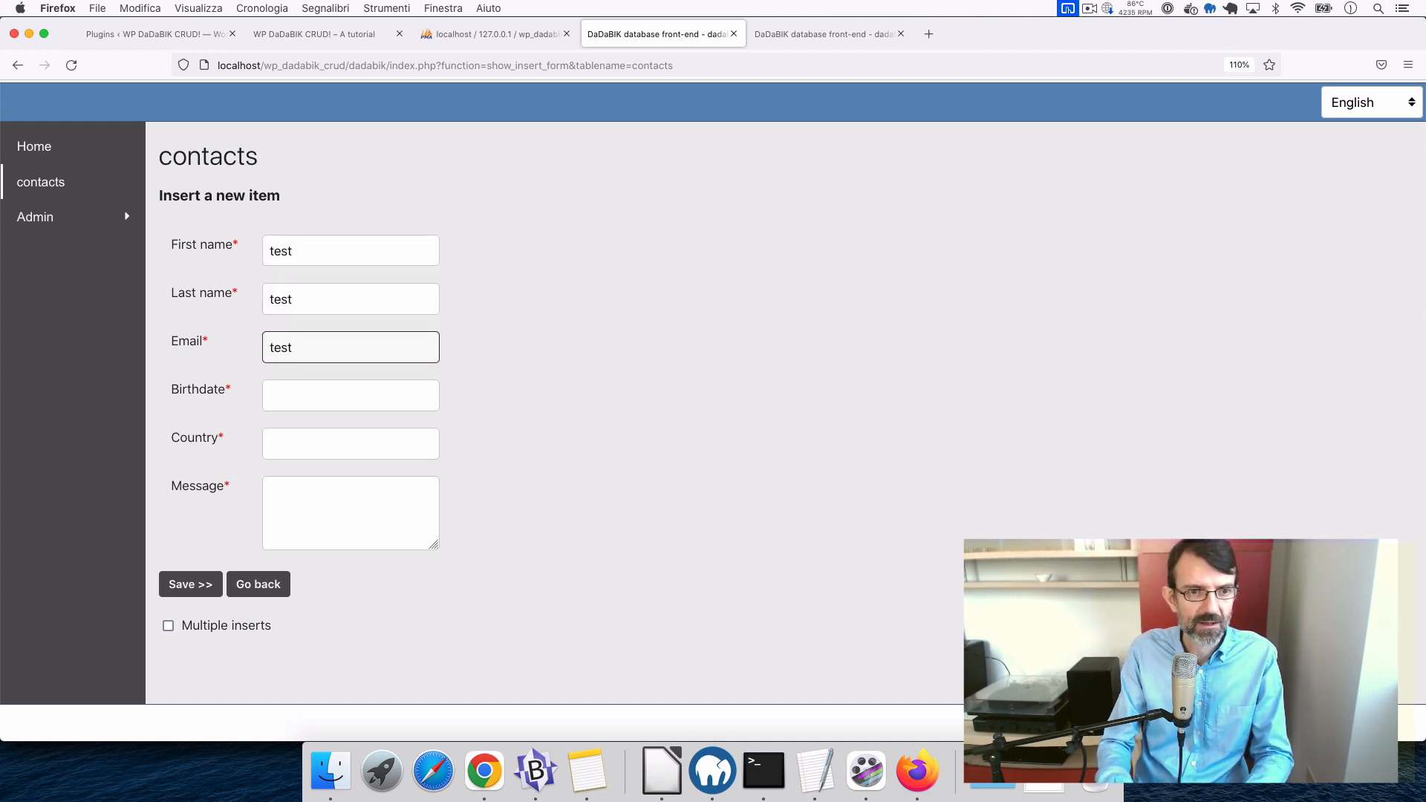
{"action": "type", "text": "@test.com"}
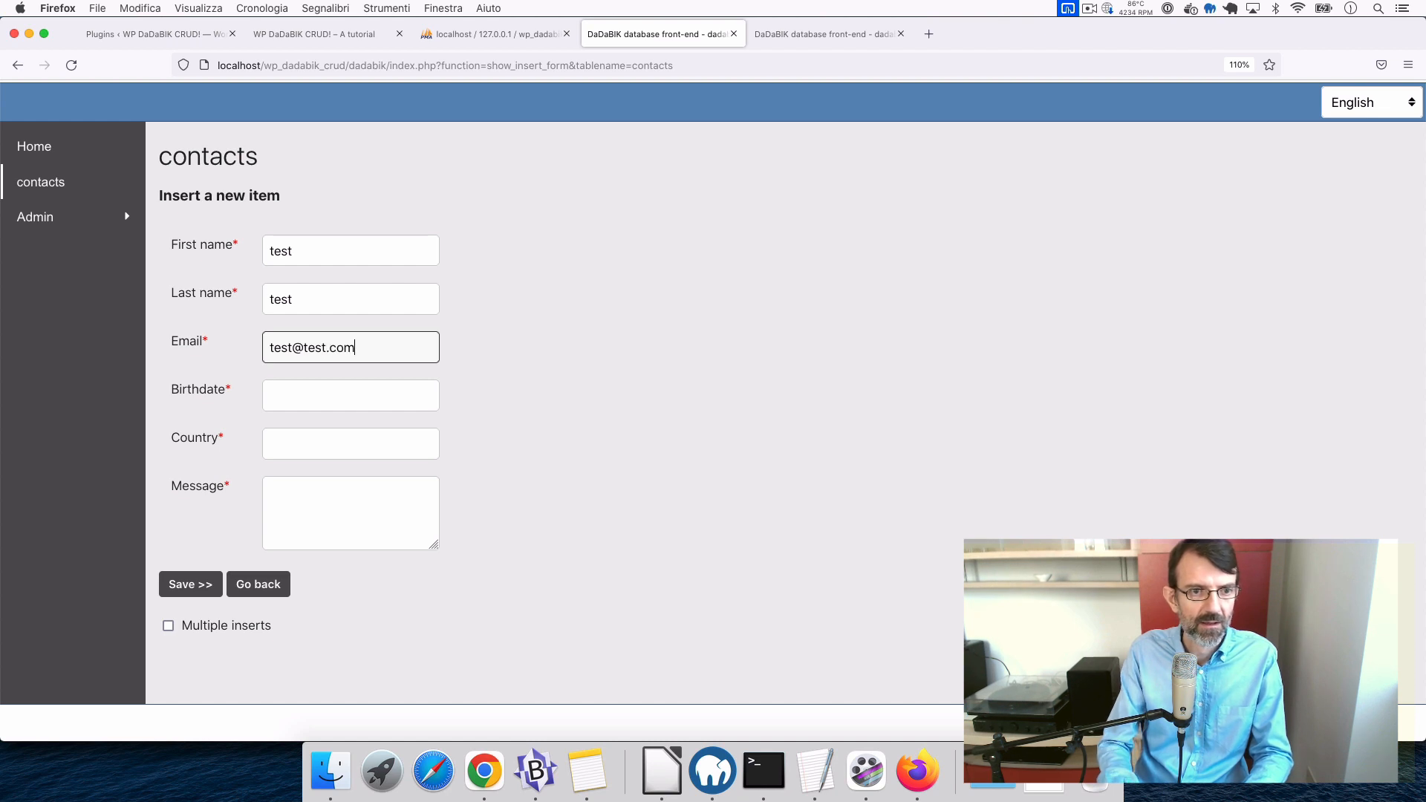
- Pick May 3 as birthdate, enter country 'fsafsd' and a filler message
{"action": "left_click", "coordinate": [321, 409]}
{"action": "left_click", "coordinate": [385, 480]}
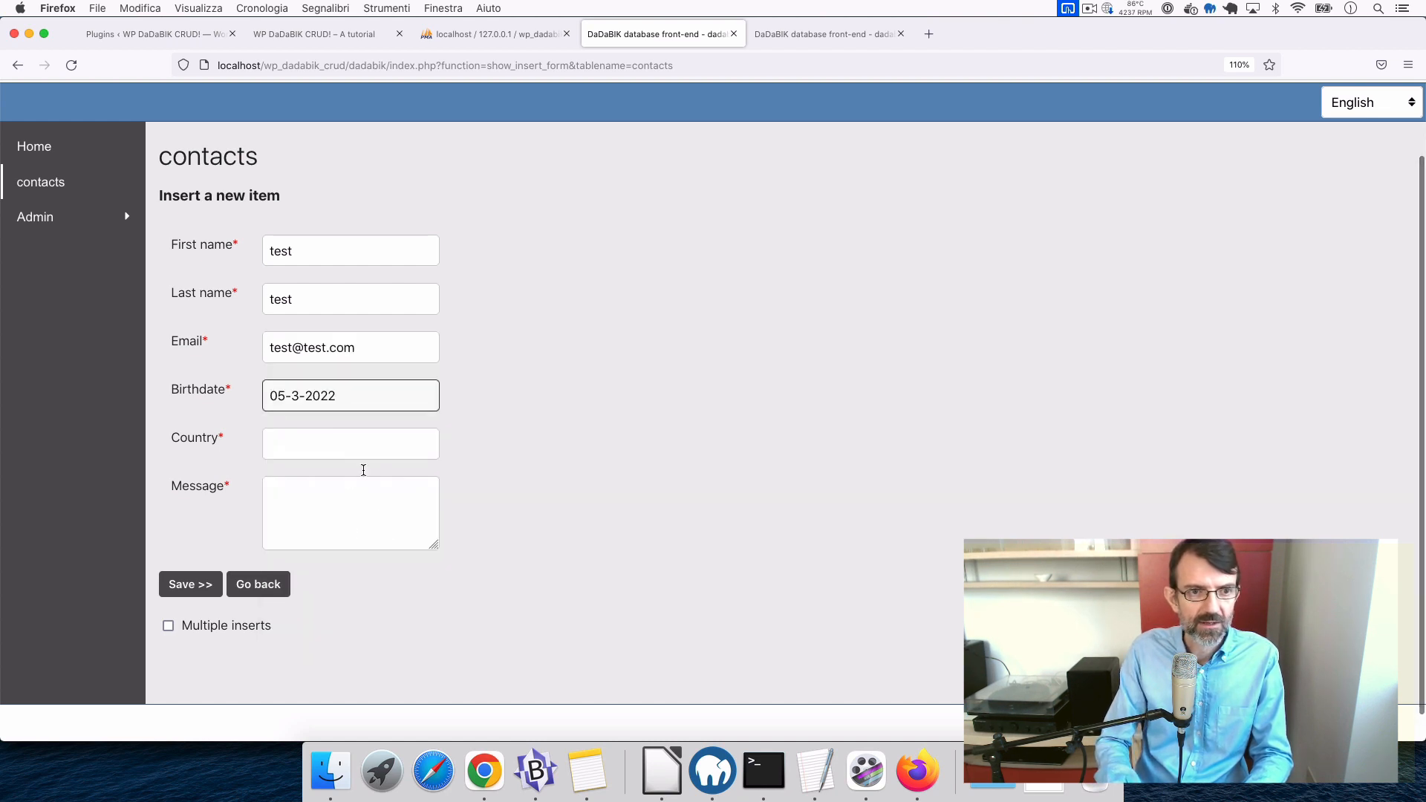
{"action": "left_click", "coordinate": [300, 438]}
{"action": "type", "text": "fsafsd"}
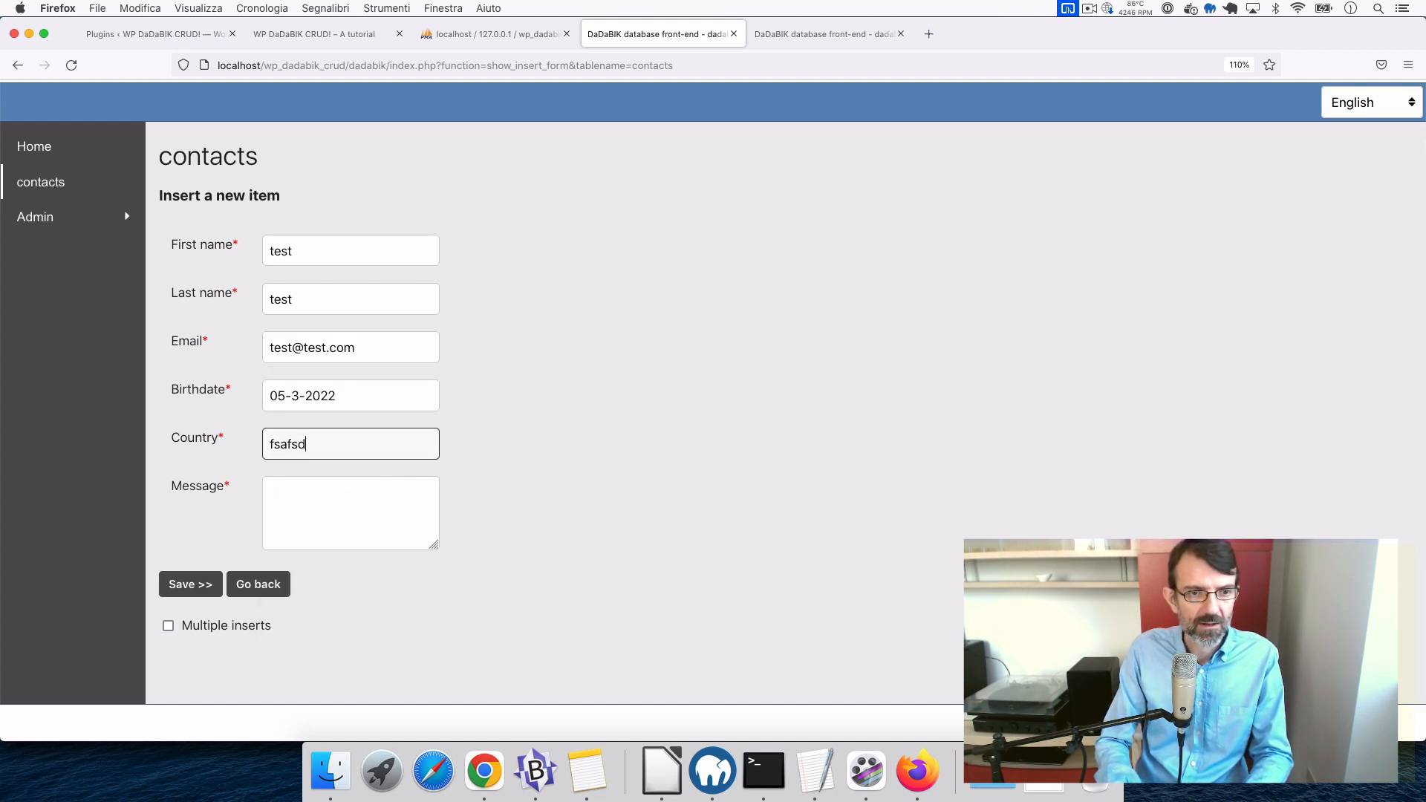
{"action": "left_click", "coordinate": [324, 513]}
{"action": "type", "text": "fsfsdfdsfsjdk lfsdkljf"}
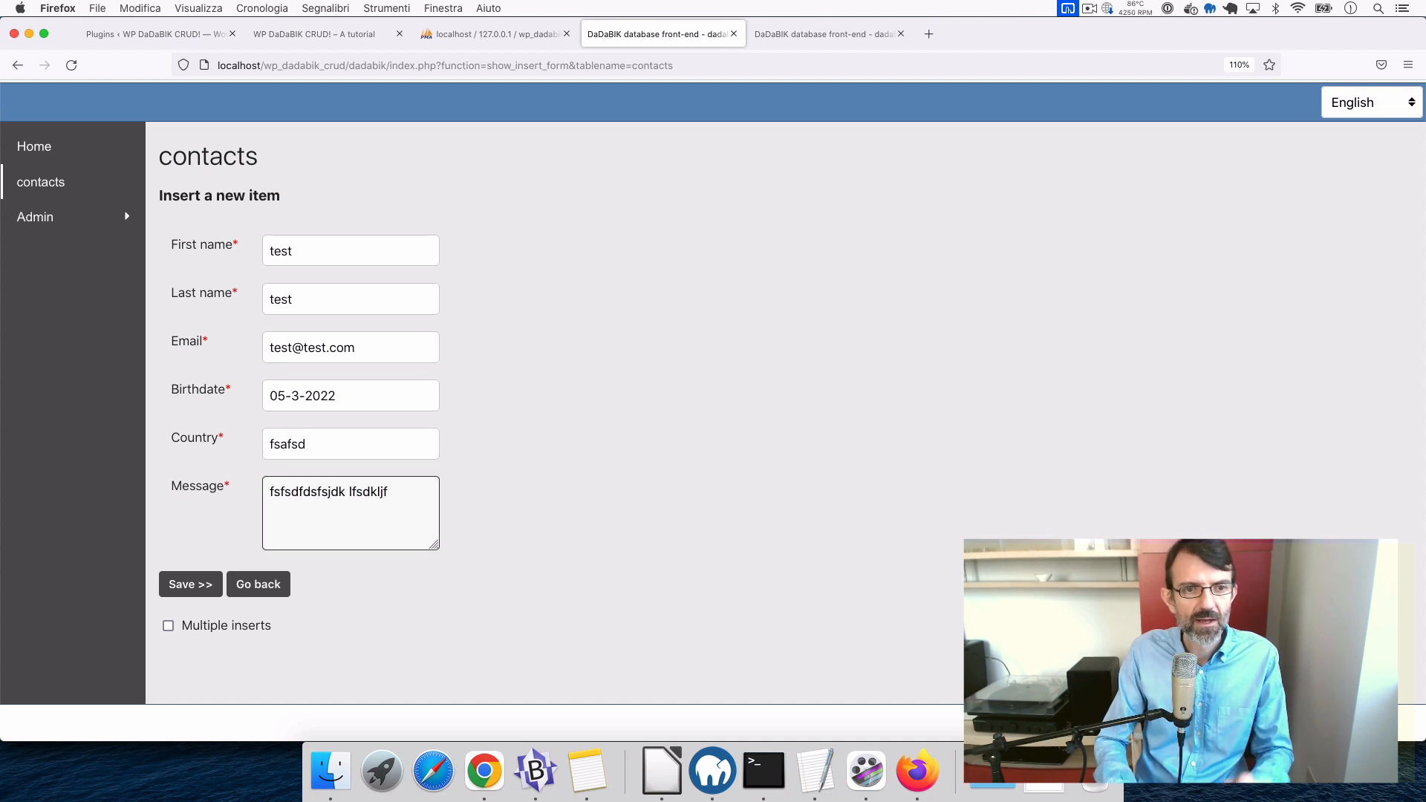
- Remove the @ from the email address and submit the contact
{"action": "left_click", "coordinate": [318, 360]}
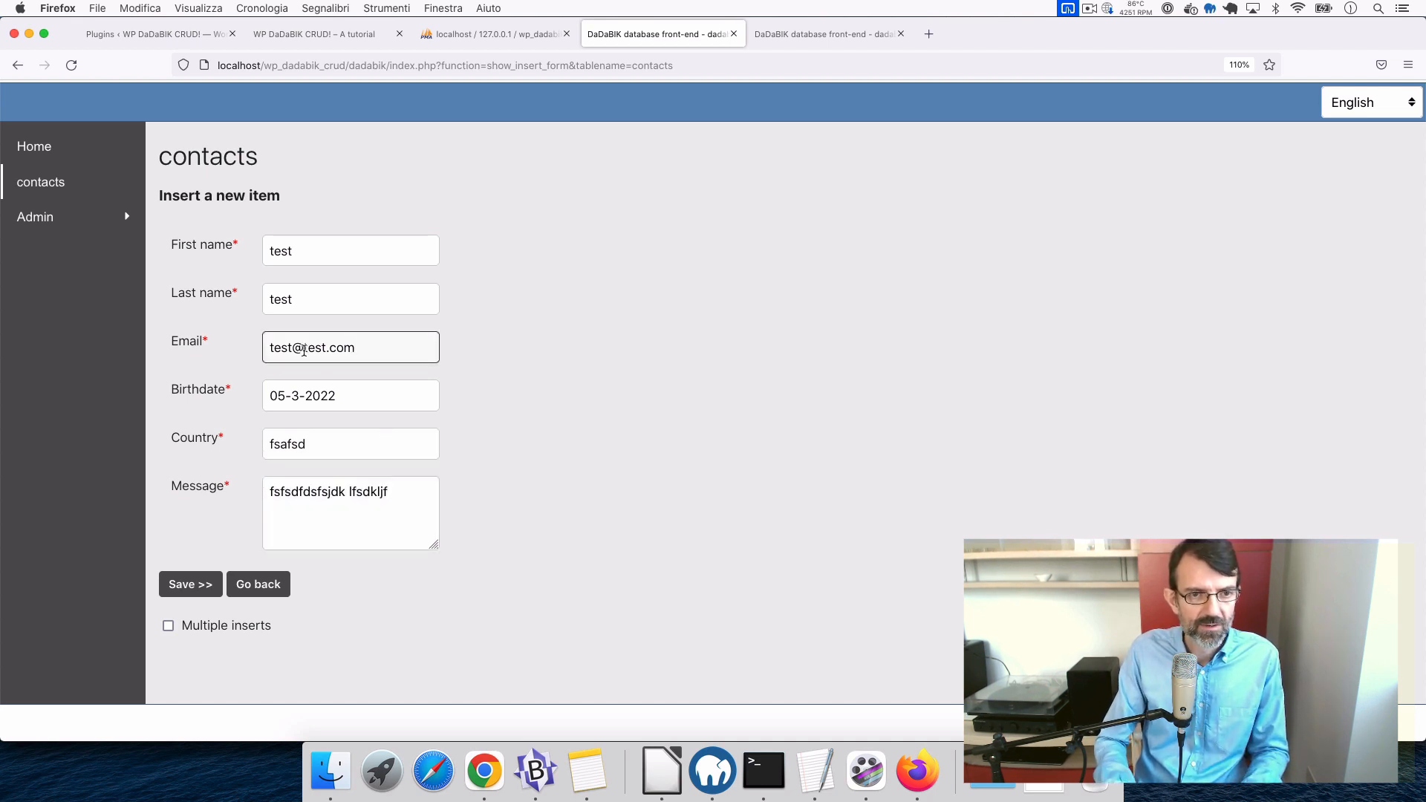
{"action": "left_click", "coordinate": [303, 348]}
{"action": "key", "text": "BackSpace"}
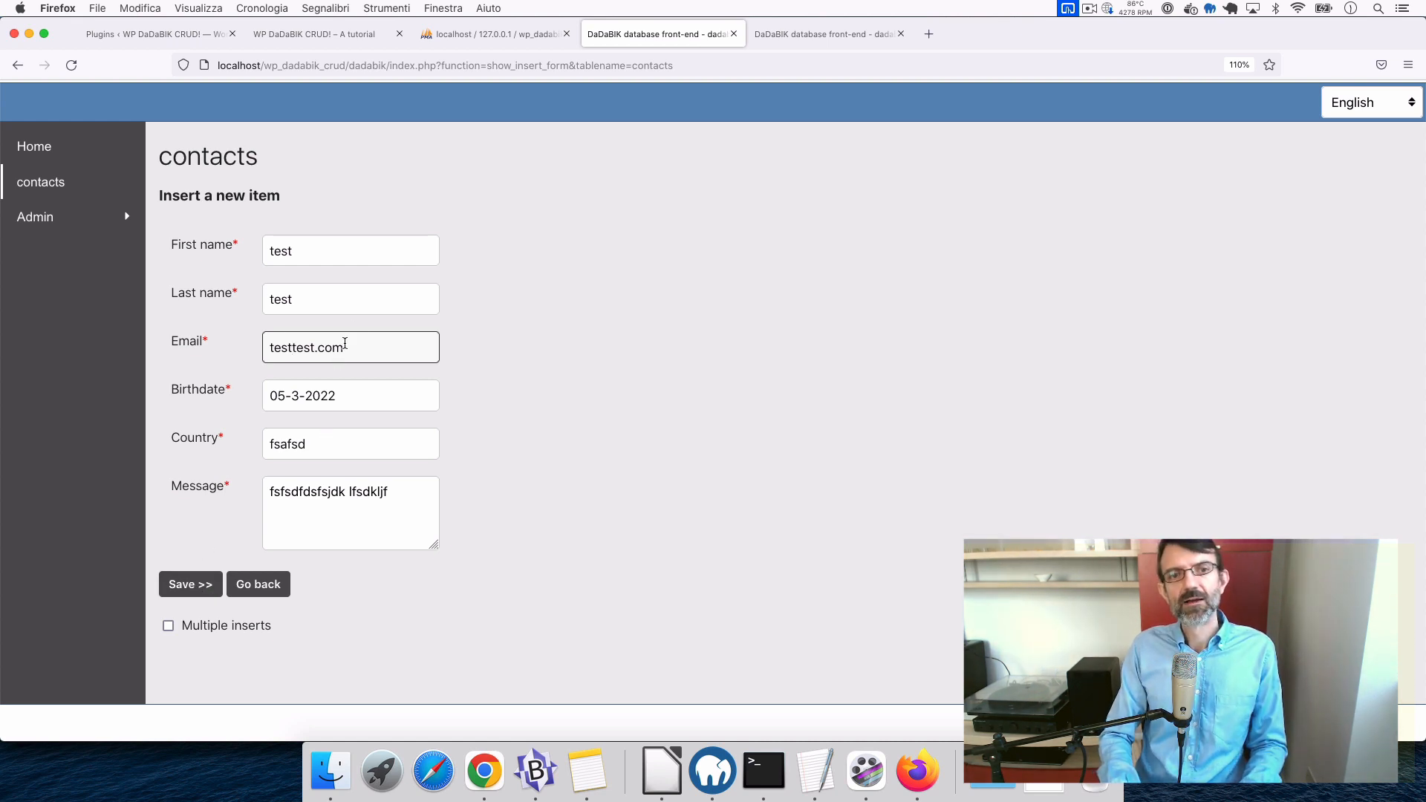
{"action": "left_click", "coordinate": [201, 595]}
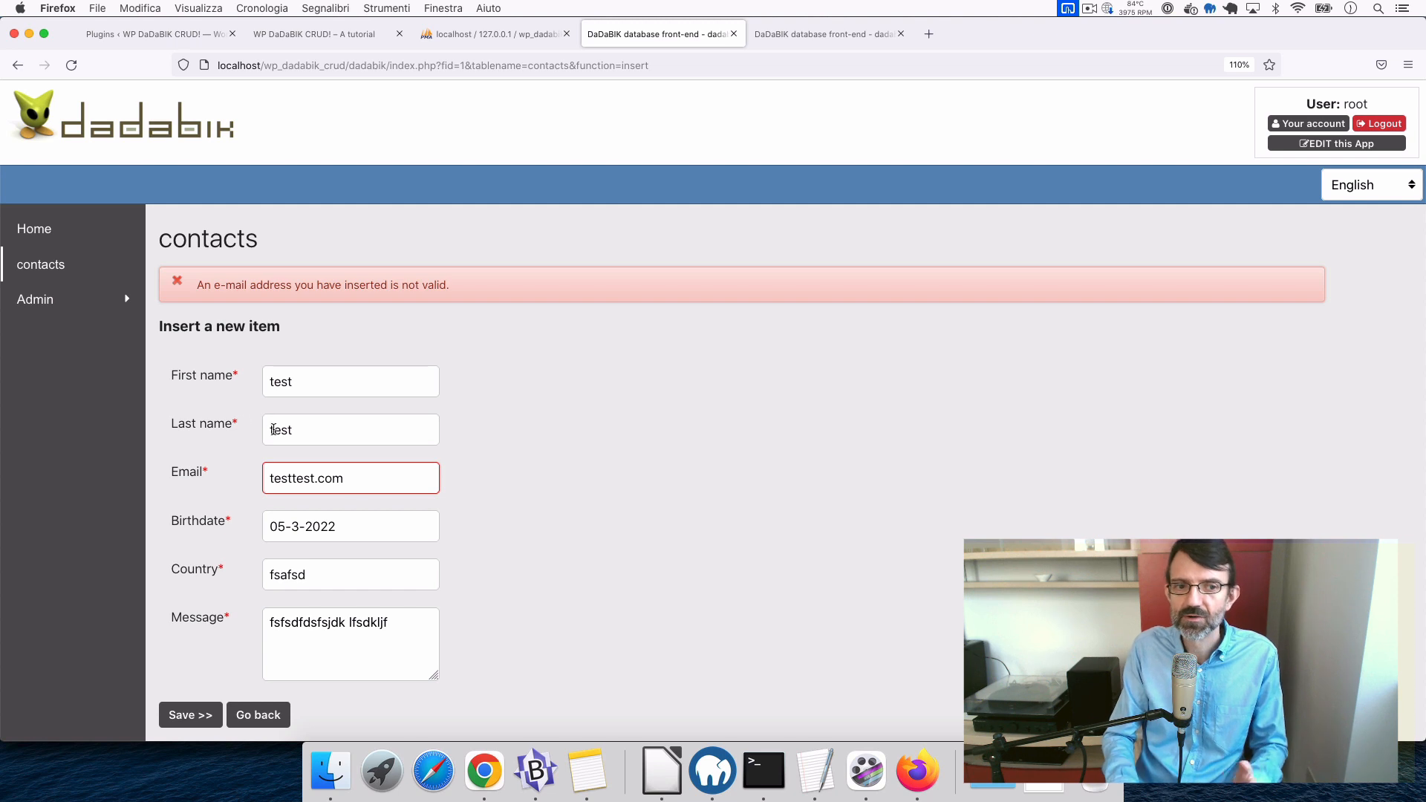
{"action": "left_click", "coordinate": [296, 491]}
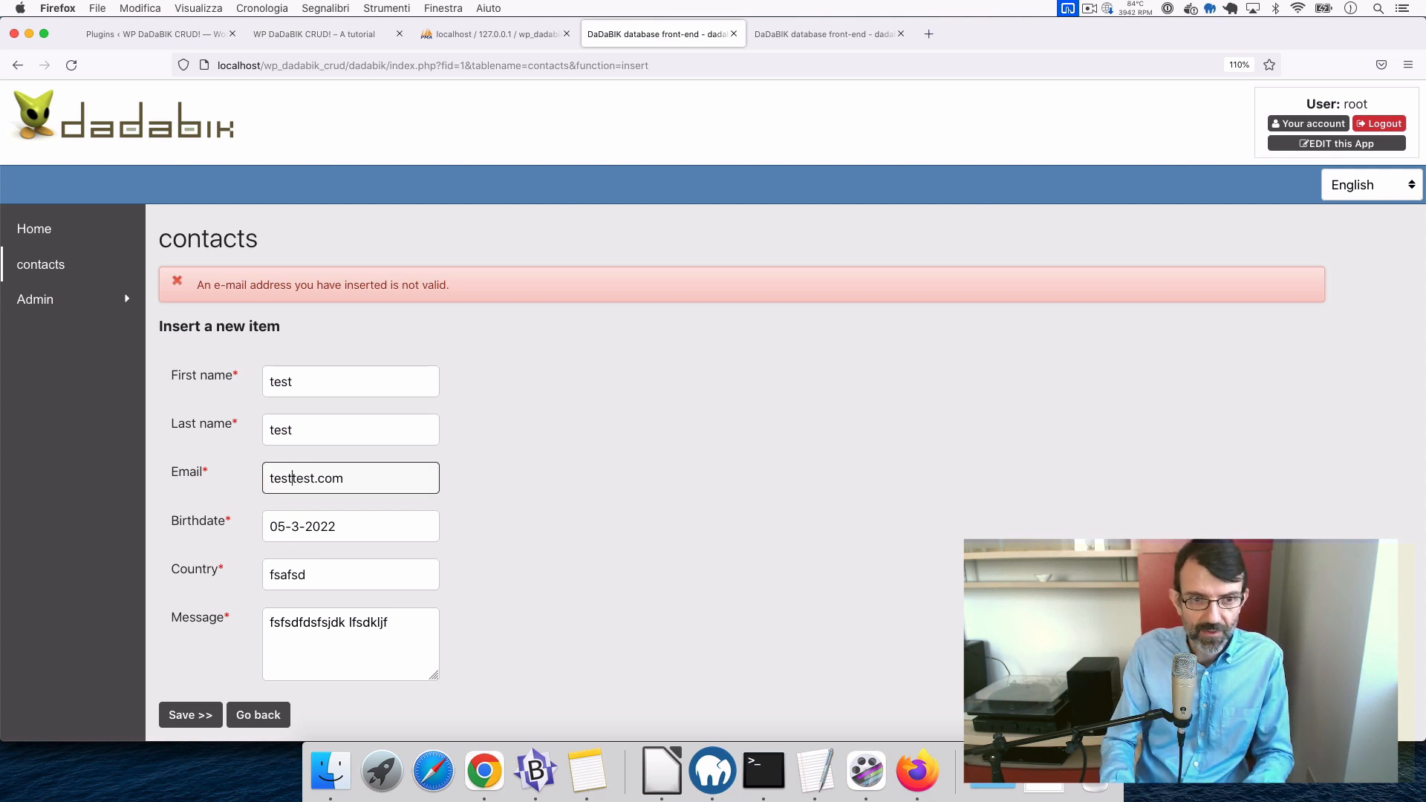
{"action": "type", "text": "@"}
{"action": "scroll", "coordinate": [375, 660], "scroll_direction": "down", "scroll_amount": 1}
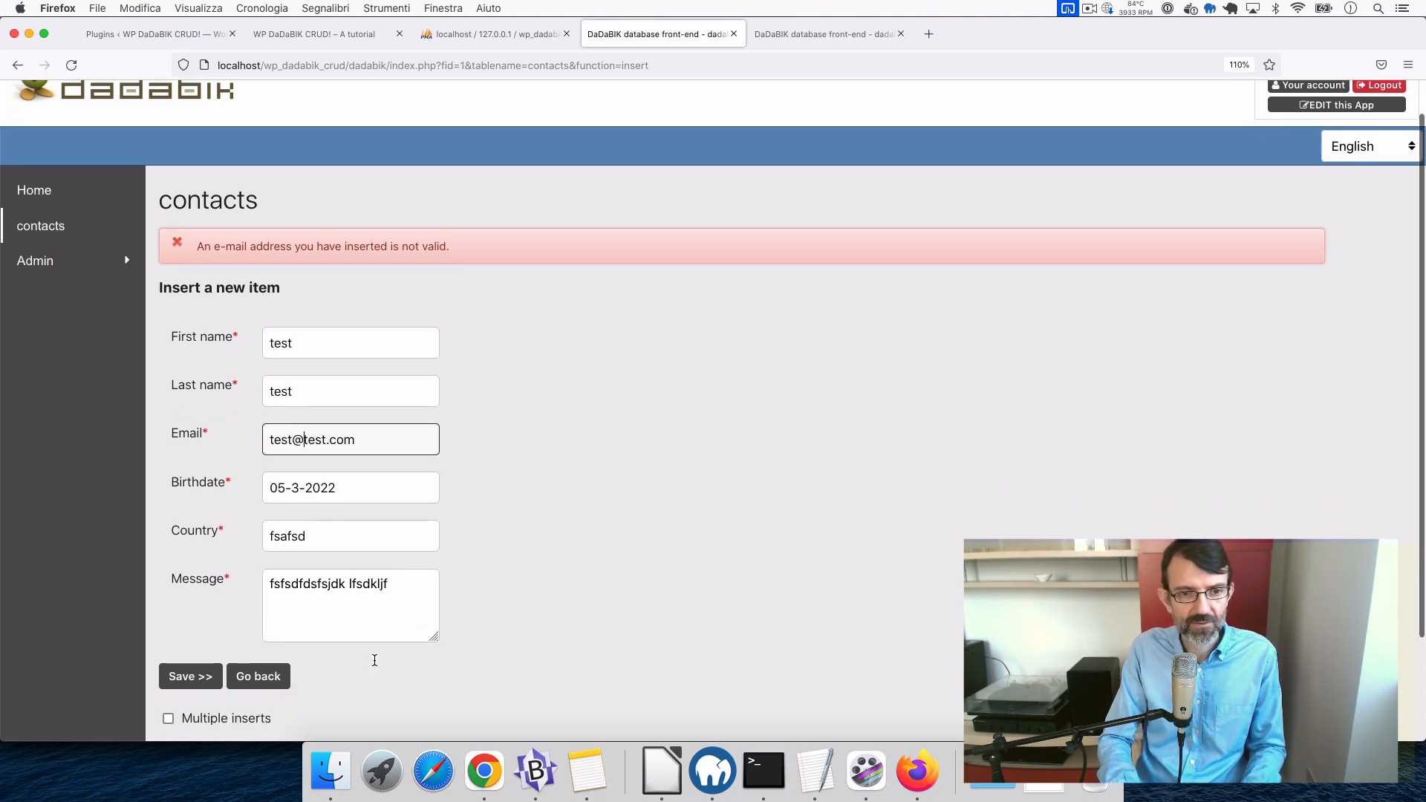
{"action": "left_click", "coordinate": [199, 678]}
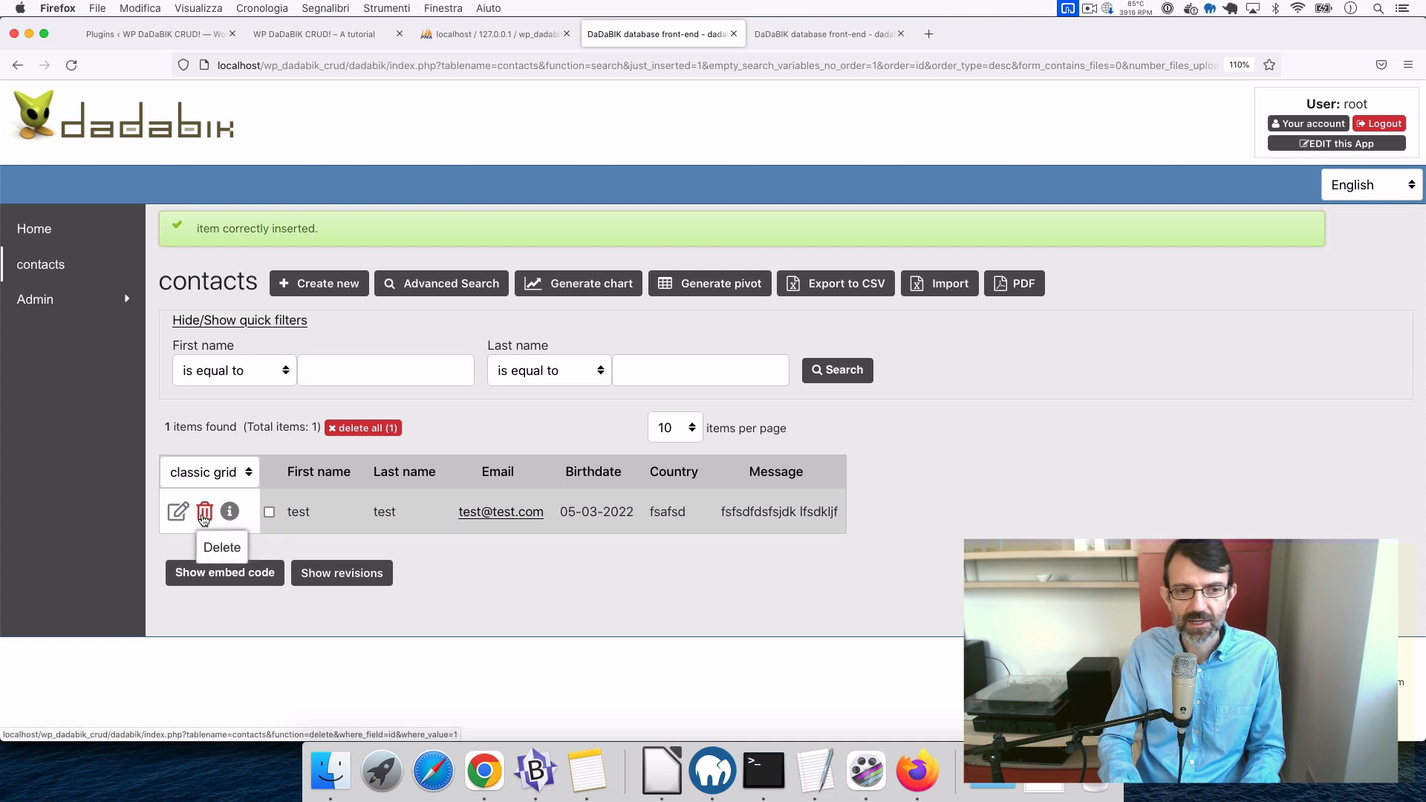
- Produce a PDF of the test contact's details, close it, and return to the list
{"action": "left_click", "coordinate": [229, 512]}
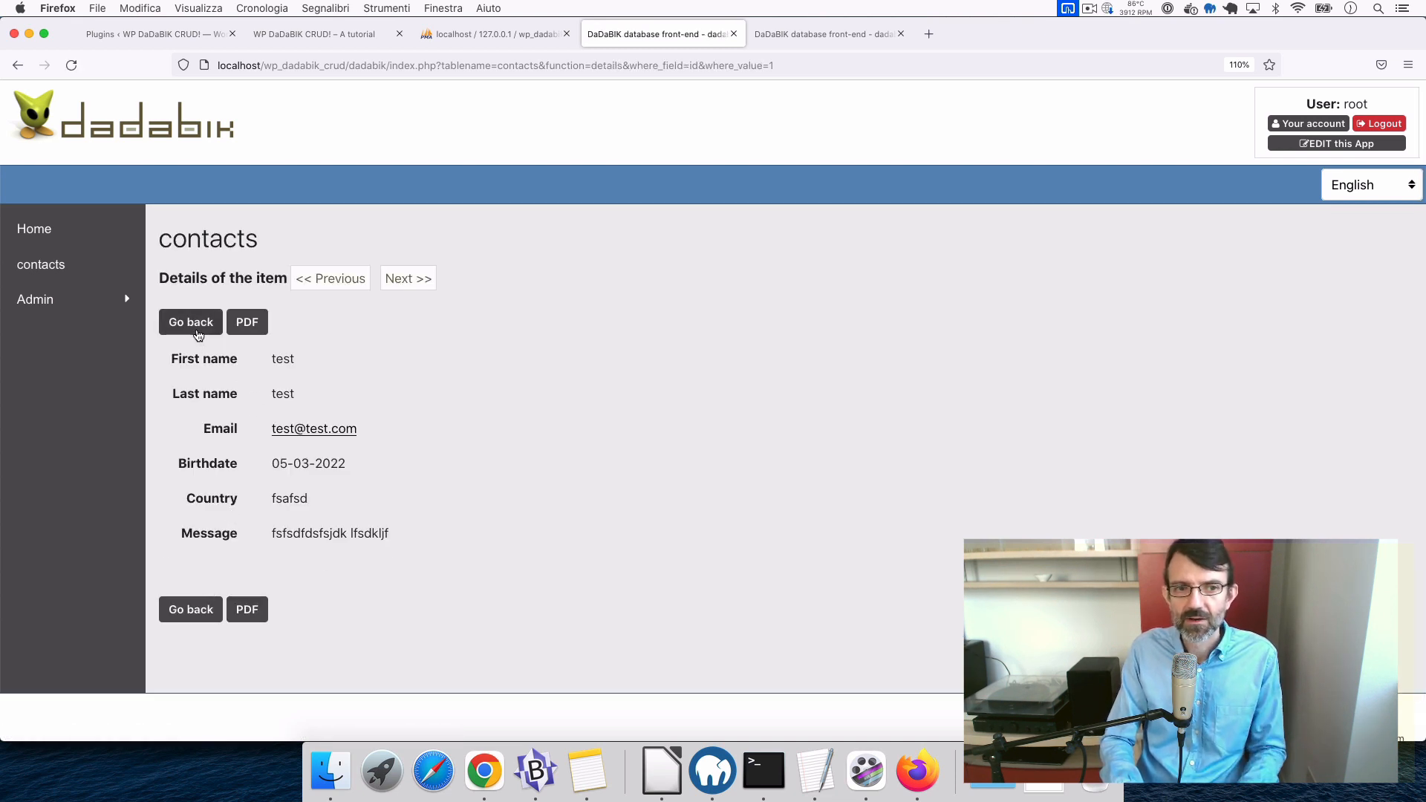
{"action": "left_click", "coordinate": [256, 324]}
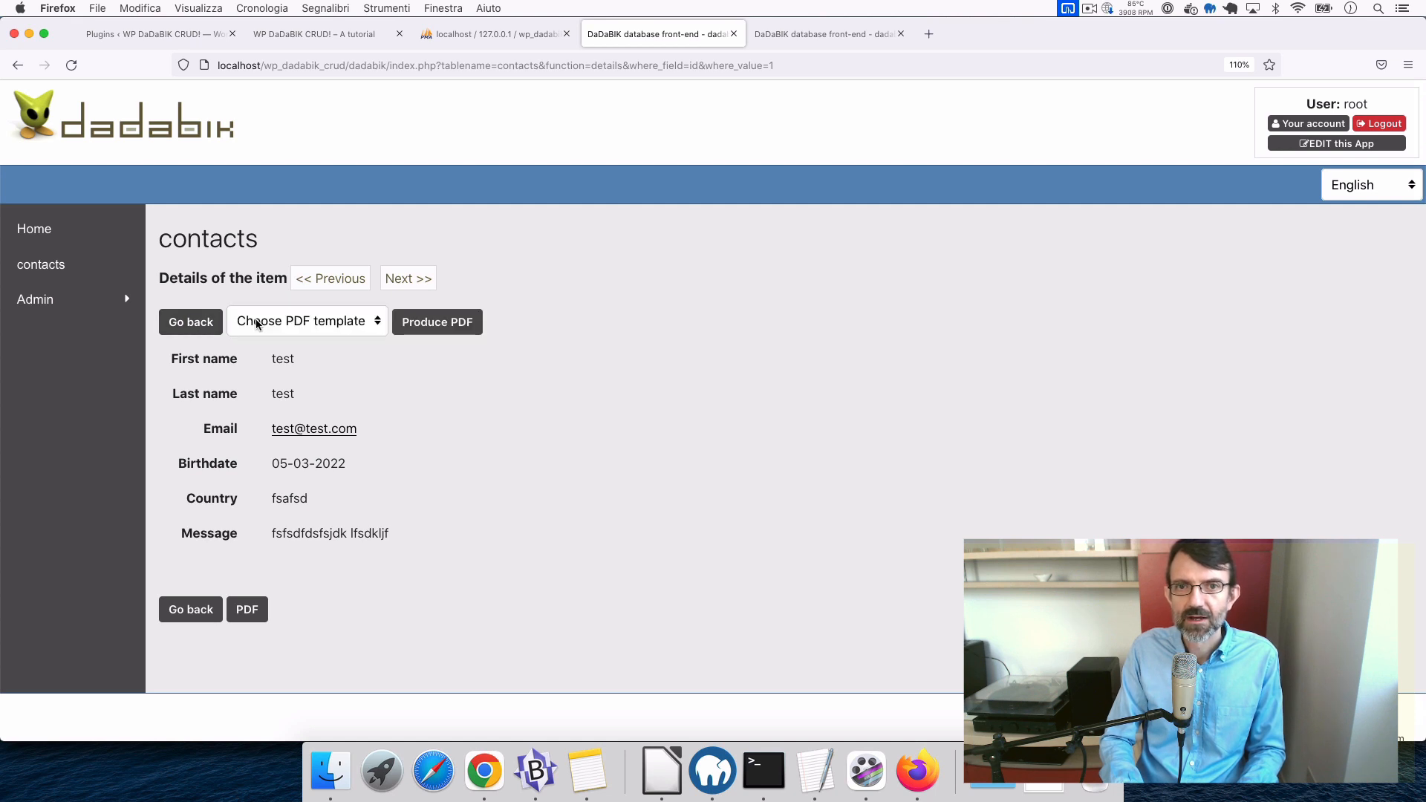
{"action": "left_click", "coordinate": [403, 322]}
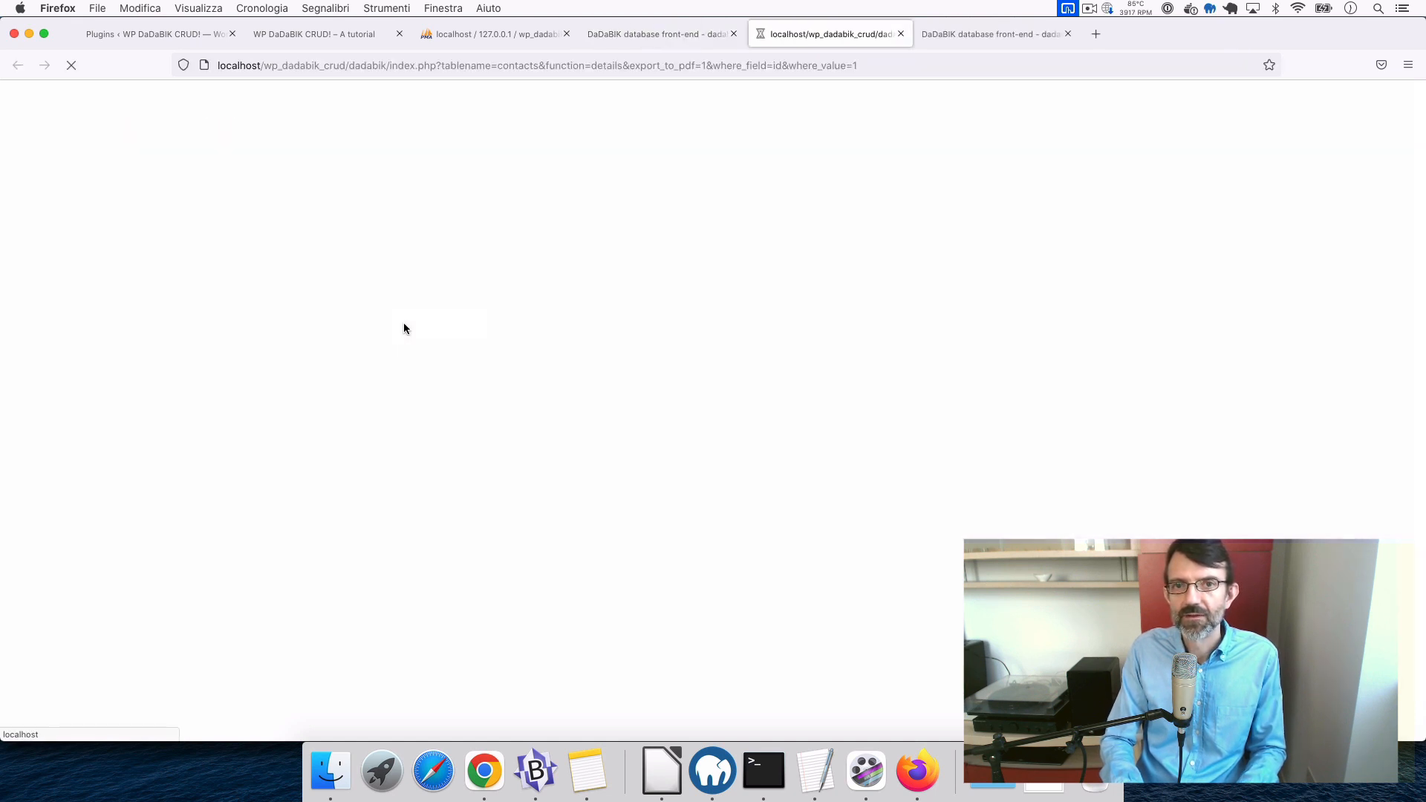
{"action": "key", "text": "super+w"}
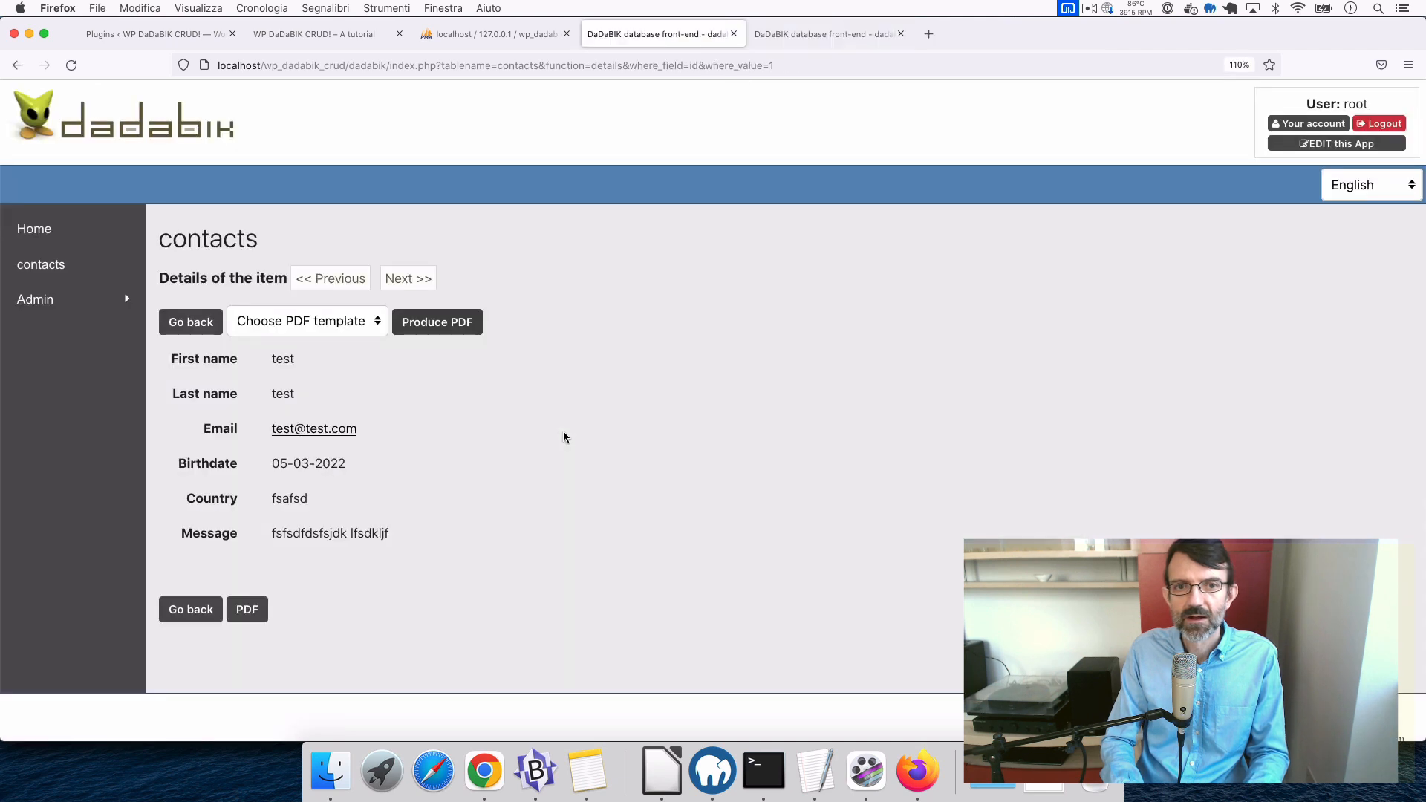
{"action": "left_click", "coordinate": [192, 609]}
- Edit the test contact's last name to test2, save, and go back to the list
{"action": "left_click", "coordinate": [180, 469]}
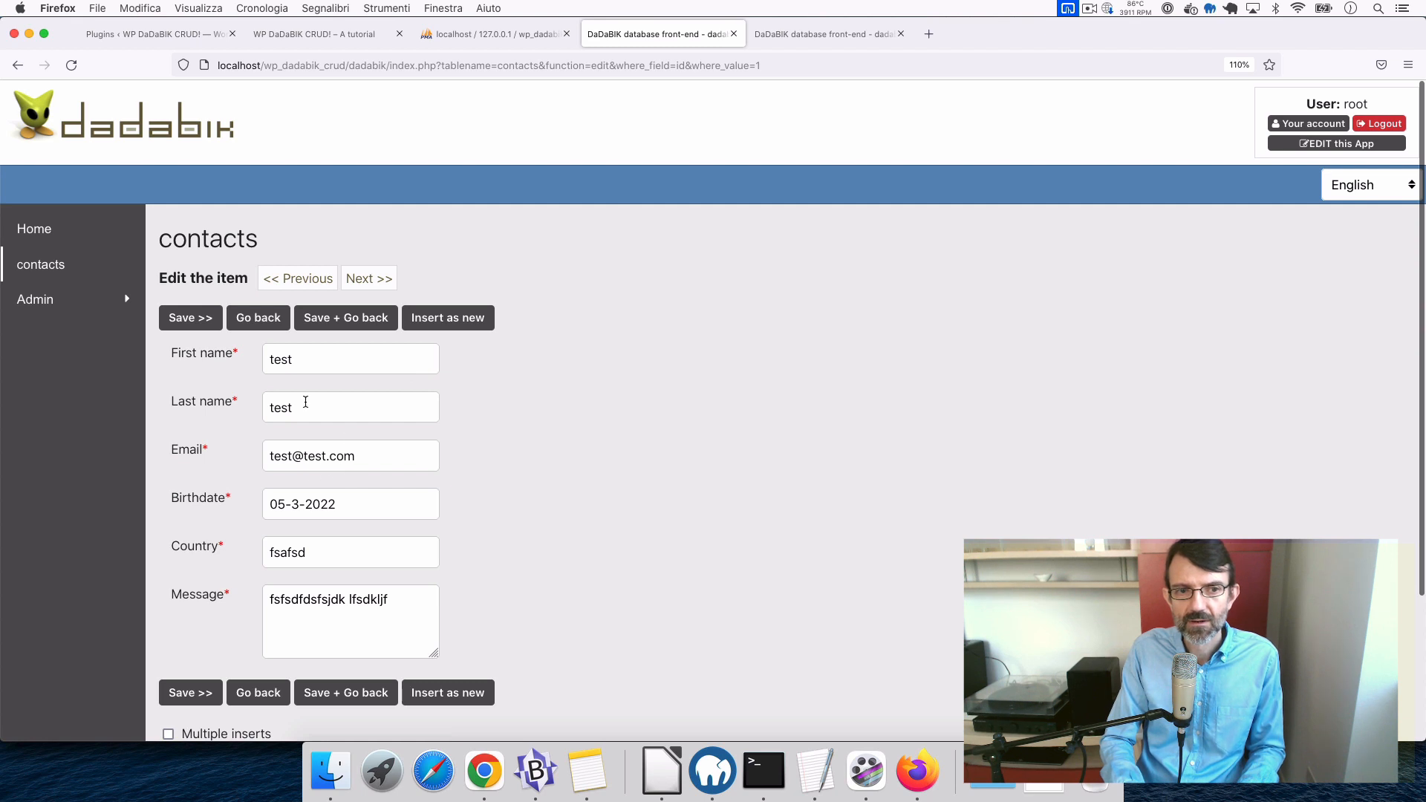
{"action": "left_click", "coordinate": [305, 402]}
{"action": "type", "text": "2"}
{"action": "key", "text": "Return"}
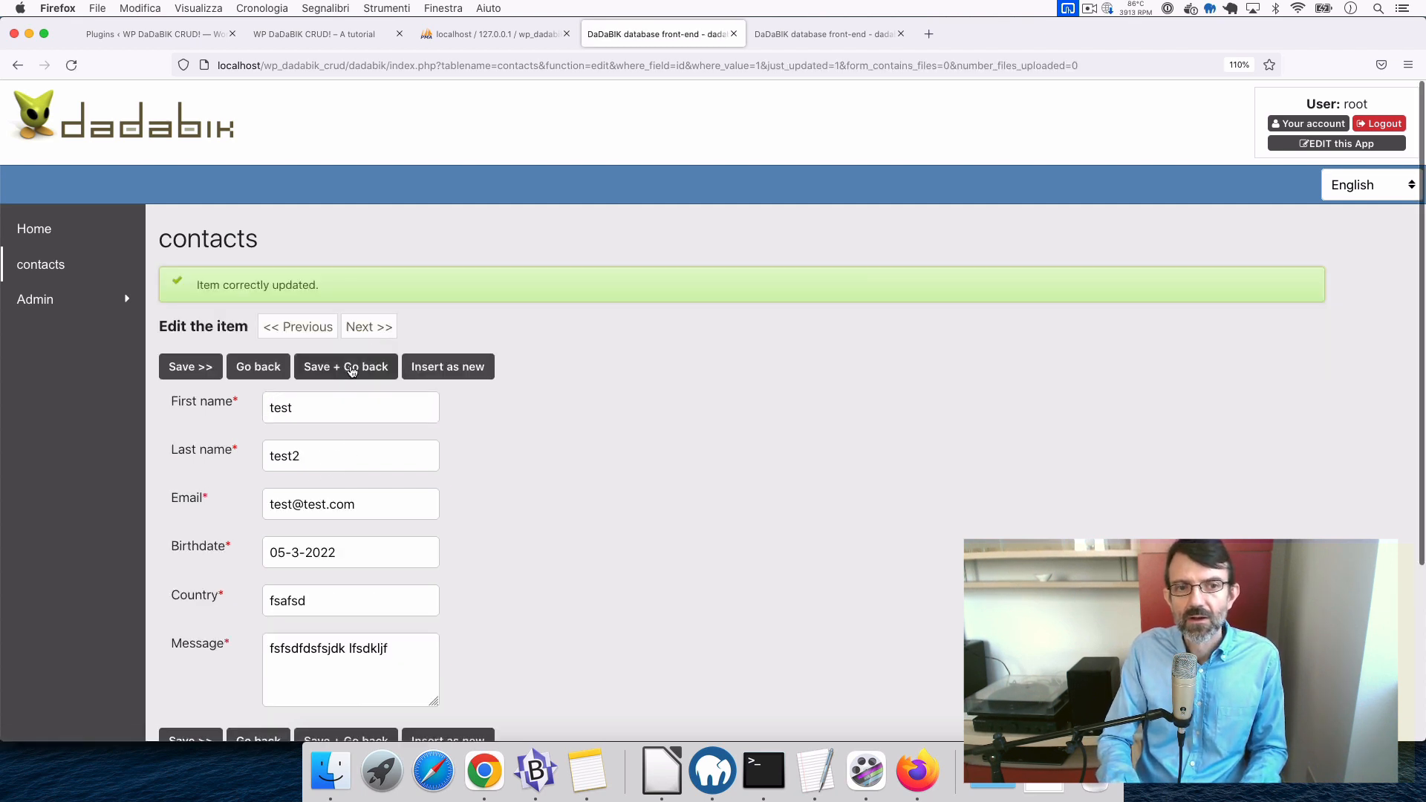
{"action": "left_click", "coordinate": [352, 371]}
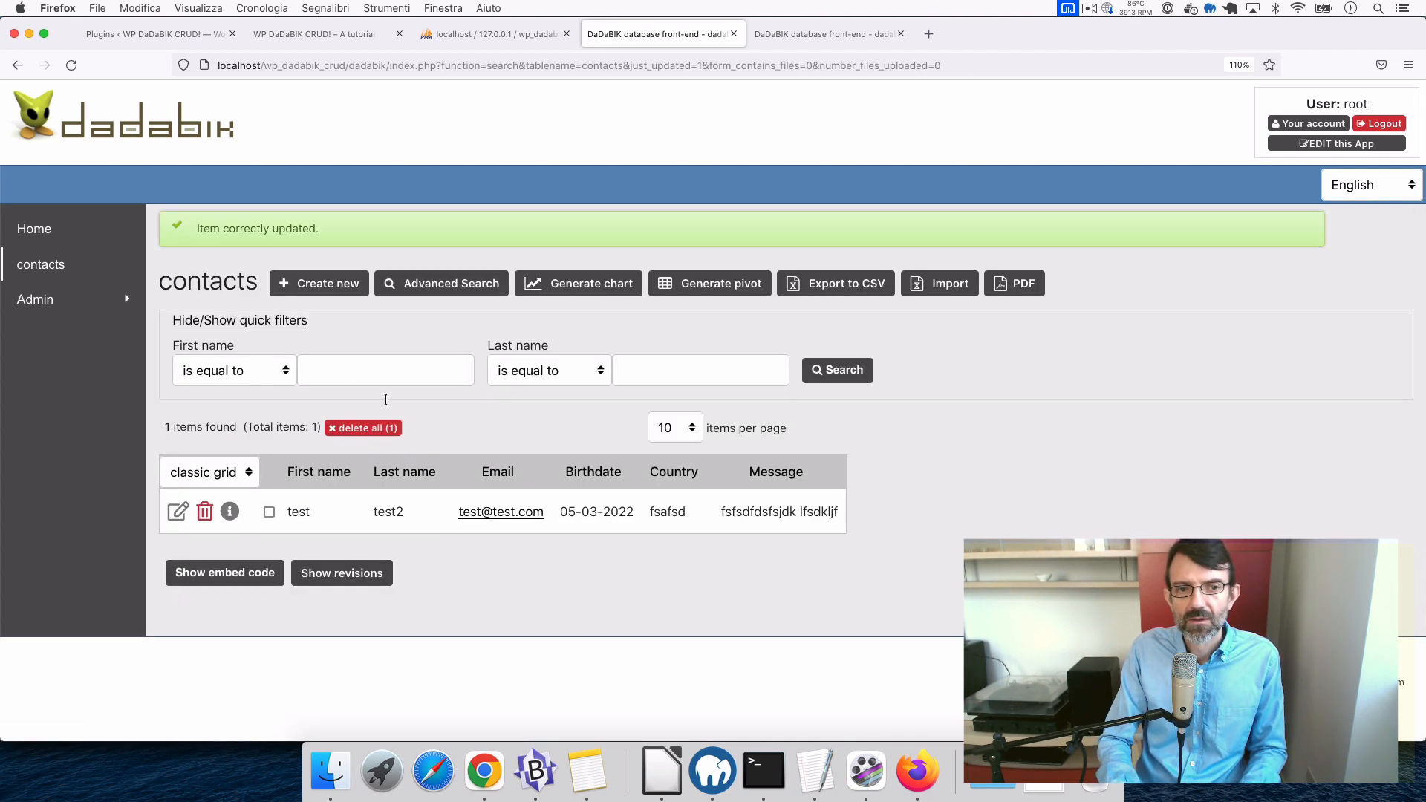
- Edit the last name inline in the list back to 'test'
{"action": "double_click", "coordinate": [387, 515]}
{"action": "key", "text": "BackSpace"}
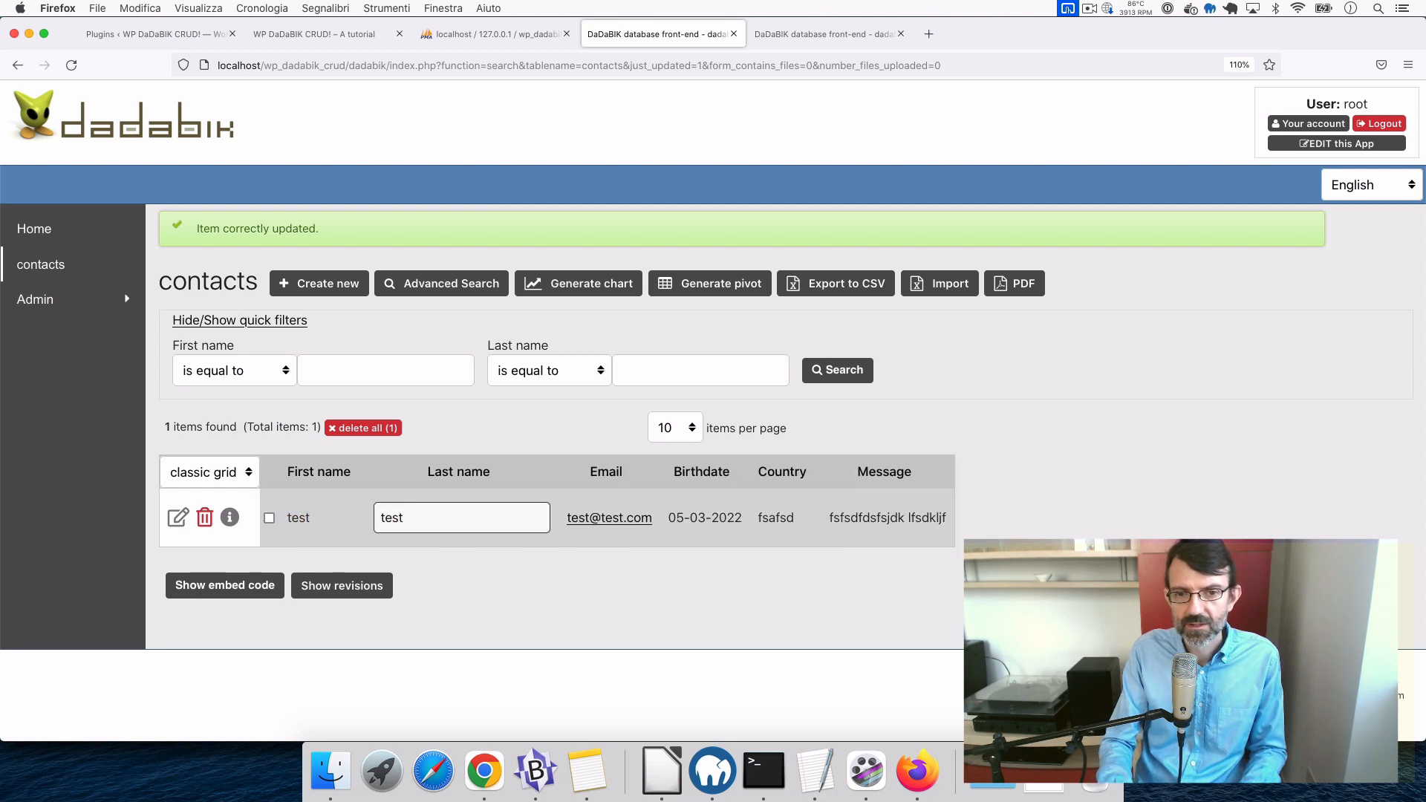
{"action": "key", "text": "Return"}
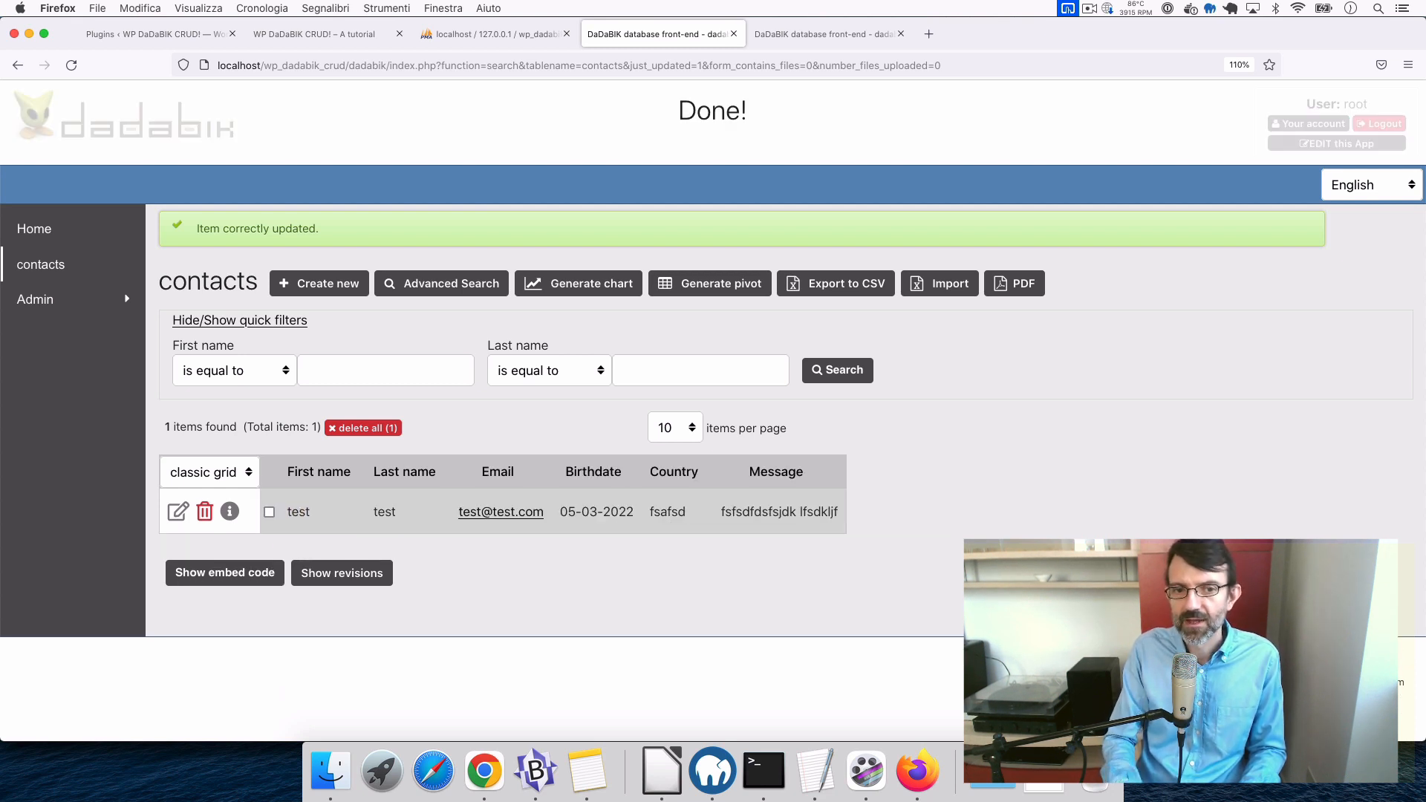
- Set the birthdate inline to 05-24-2022, then open the contacts Forms configurator in admin
{"action": "double_click", "coordinate": [620, 517]}
{"action": "left_click", "coordinate": [682, 422]}
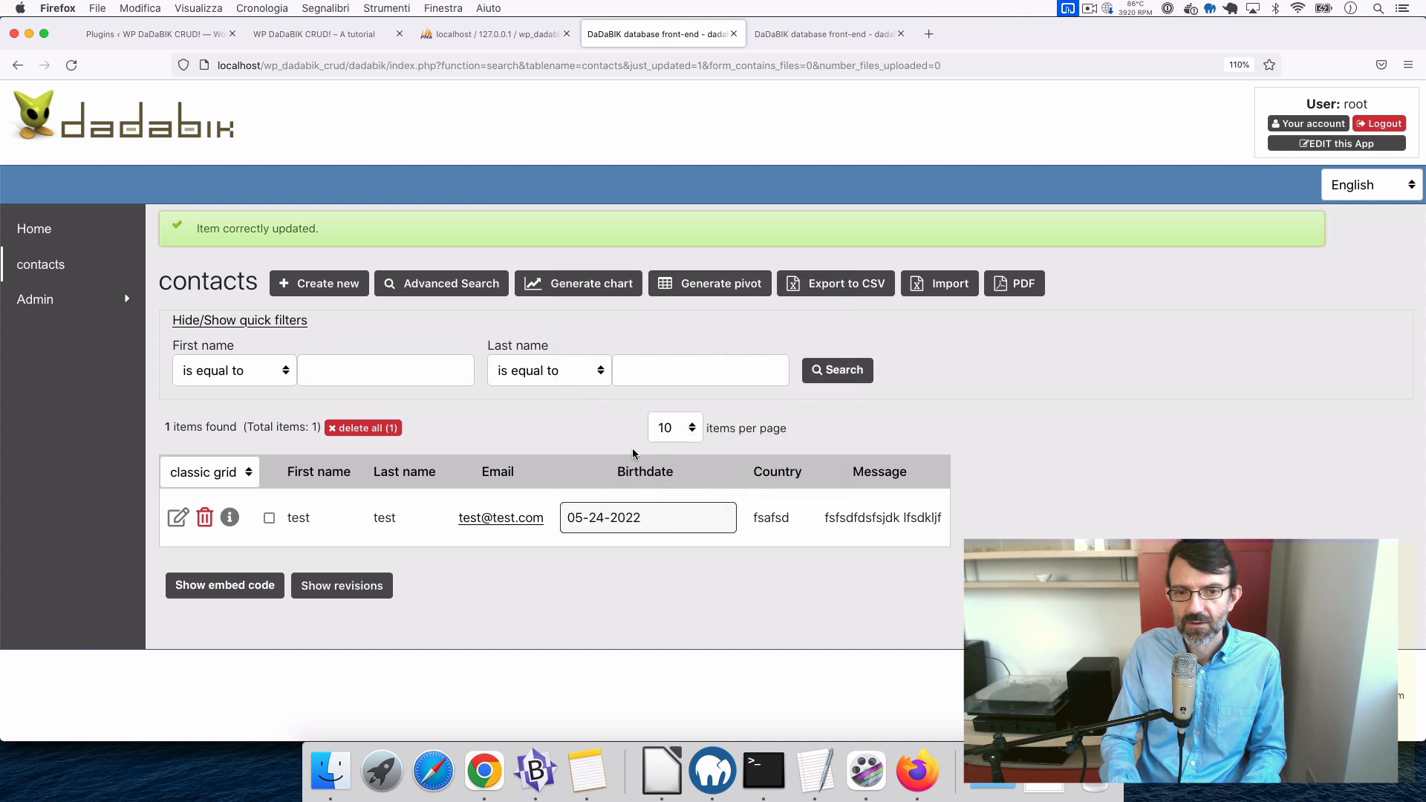
{"action": "left_click", "coordinate": [698, 520]}
{"action": "key", "text": "Return"}
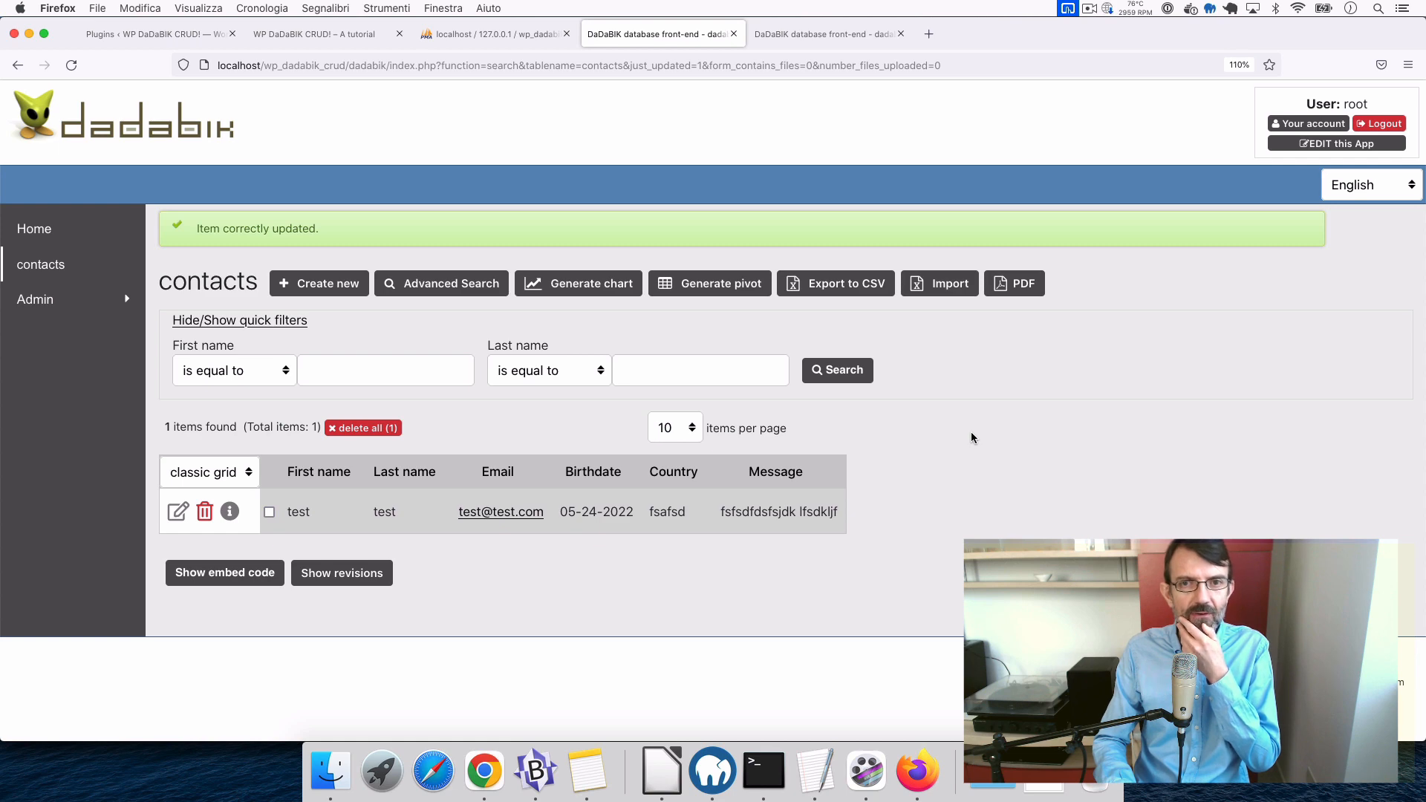
{"action": "left_click", "coordinate": [827, 32]}
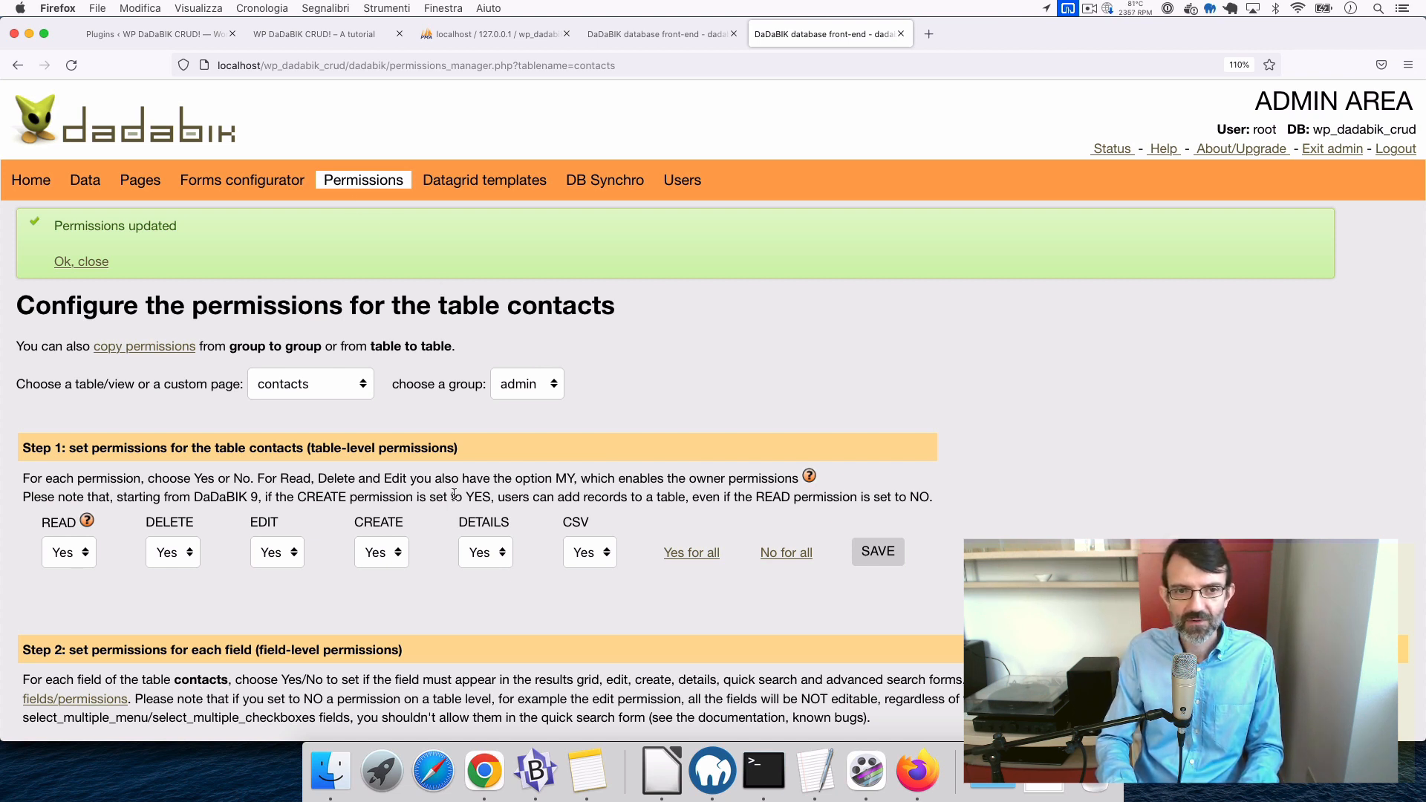
{"action": "left_click", "coordinate": [264, 182]}
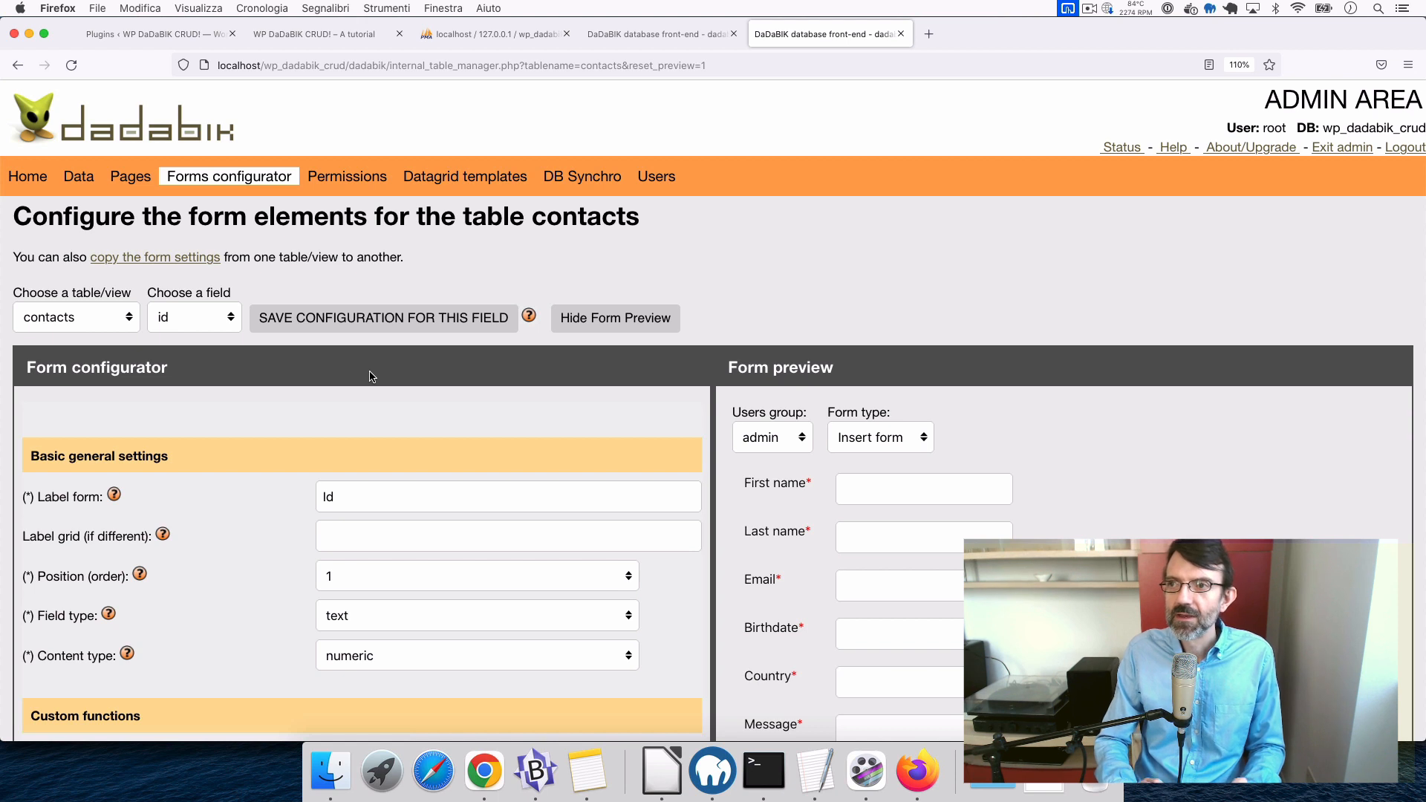
- Select the first_name field in the contacts Forms configurator
{"action": "scroll", "coordinate": [371, 376], "scroll_direction": "down", "scroll_amount": 2}
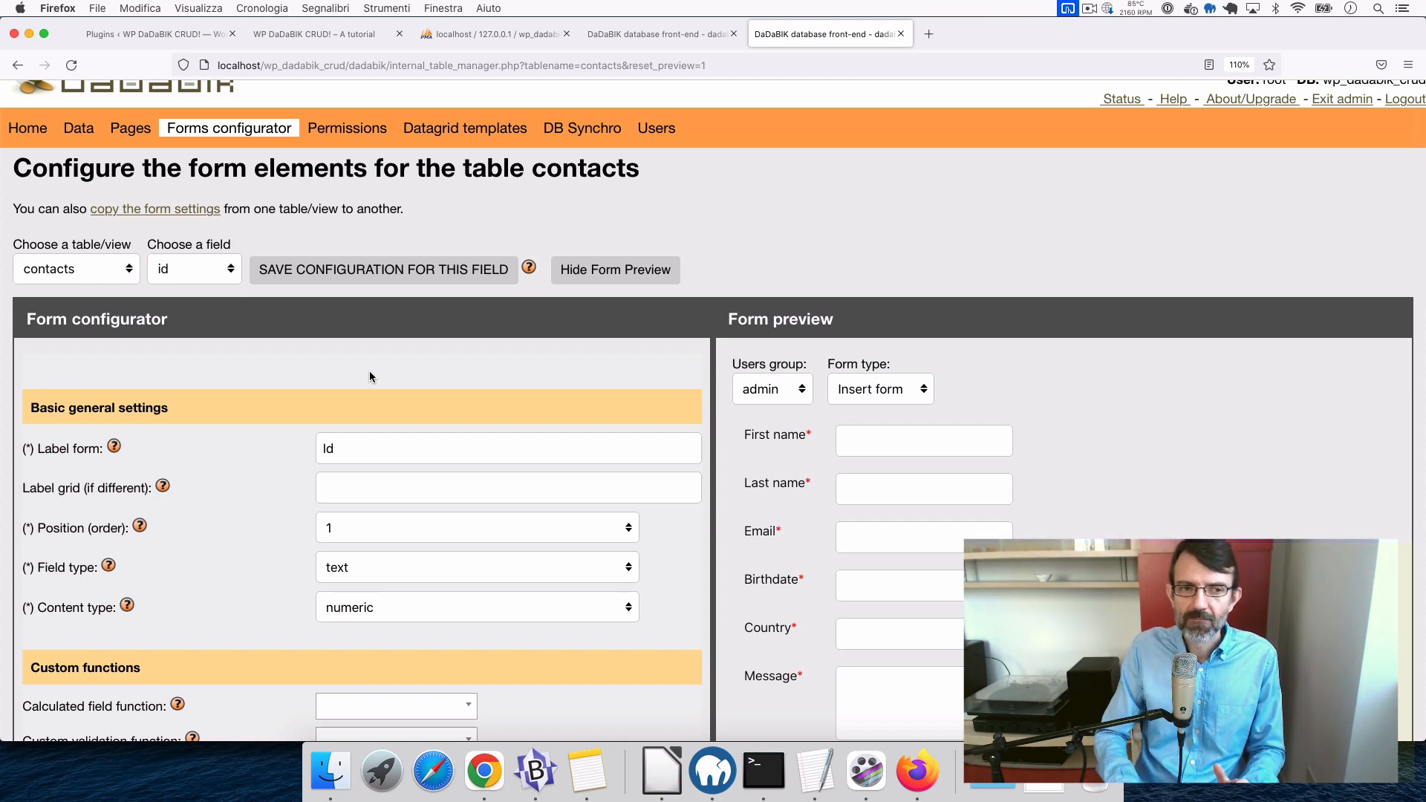
{"action": "scroll", "coordinate": [370, 377], "scroll_direction": "down", "scroll_amount": 9}
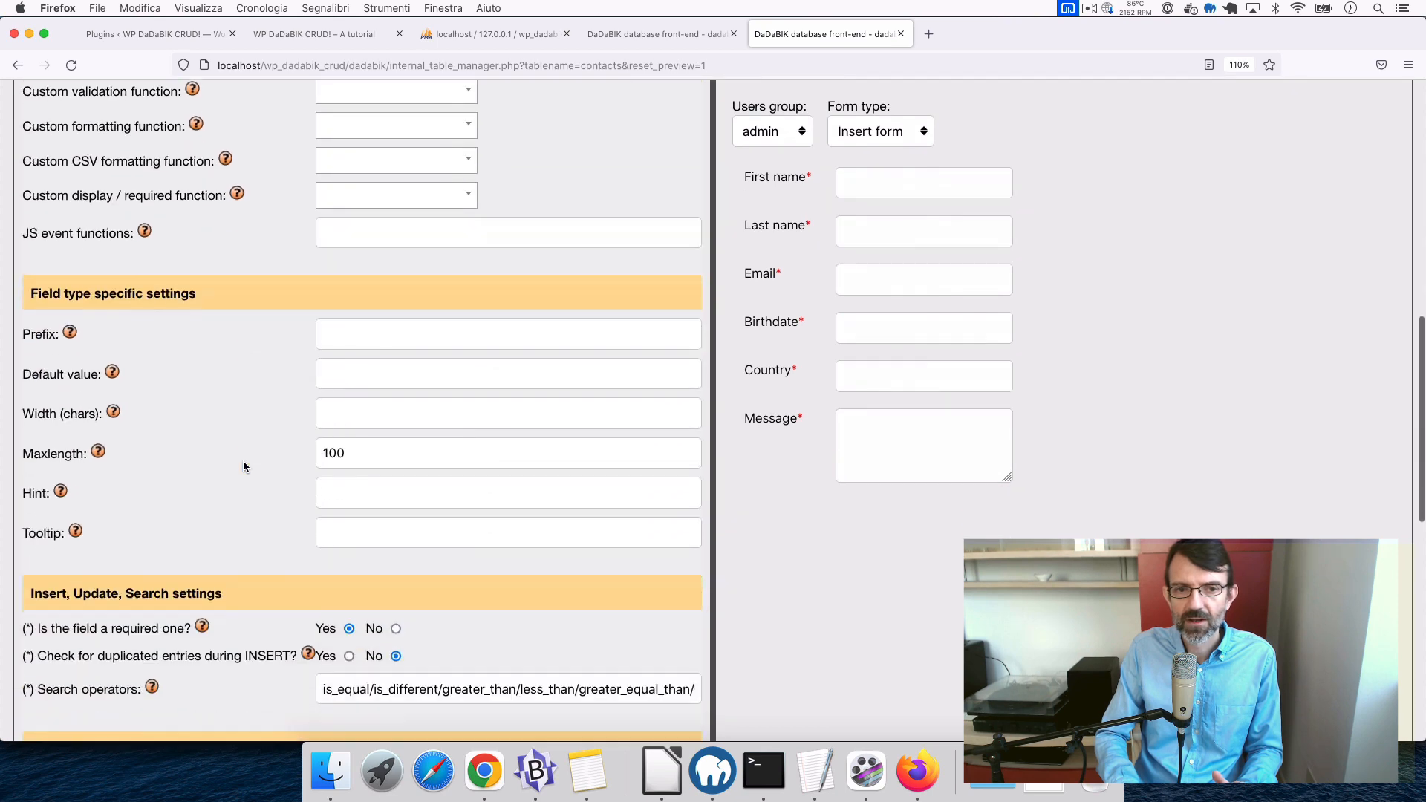
{"action": "scroll", "coordinate": [243, 466], "scroll_direction": "down", "scroll_amount": 5}
{"action": "scroll", "coordinate": [243, 466], "scroll_direction": "up", "scroll_amount": 14}
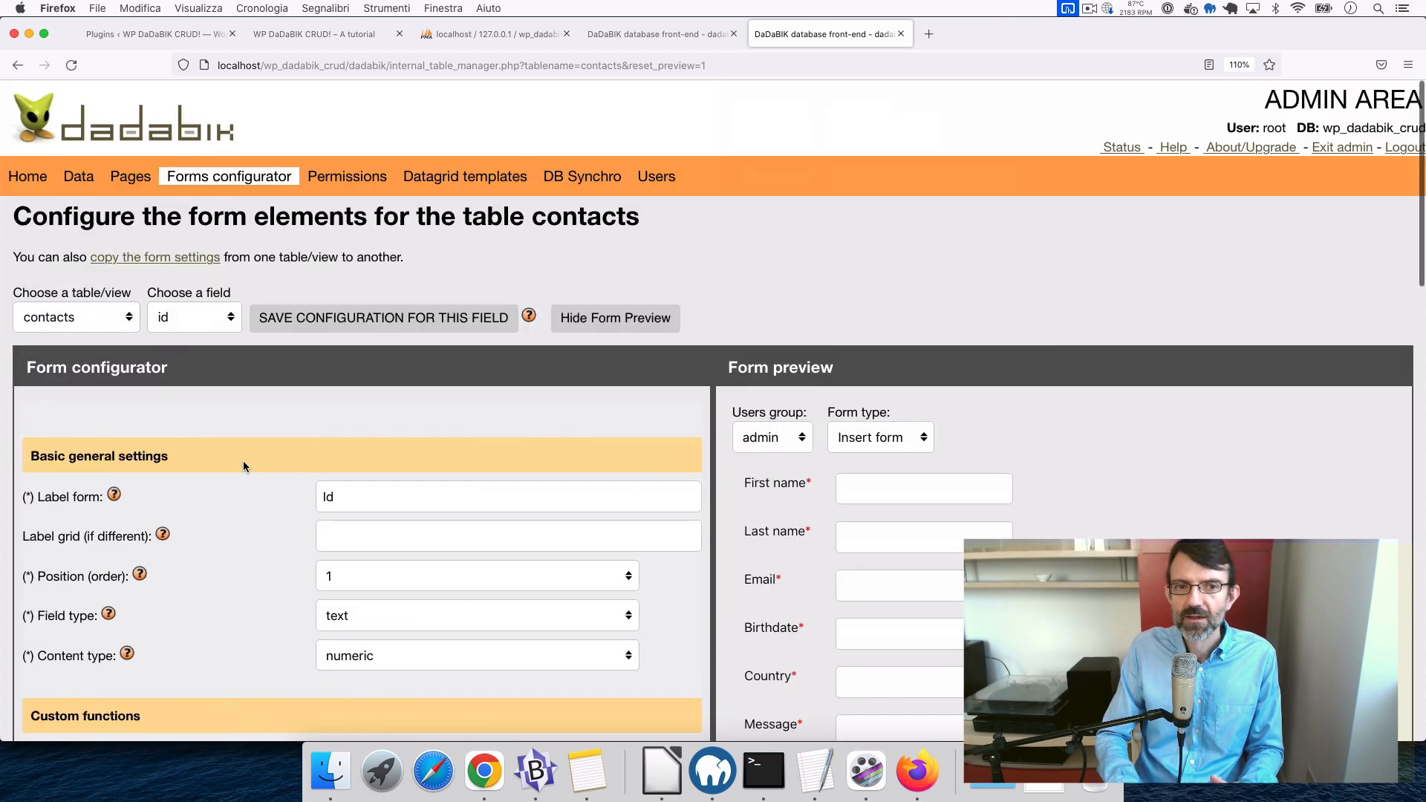
{"action": "scroll", "coordinate": [347, 555], "scroll_direction": "down", "scroll_amount": 2}
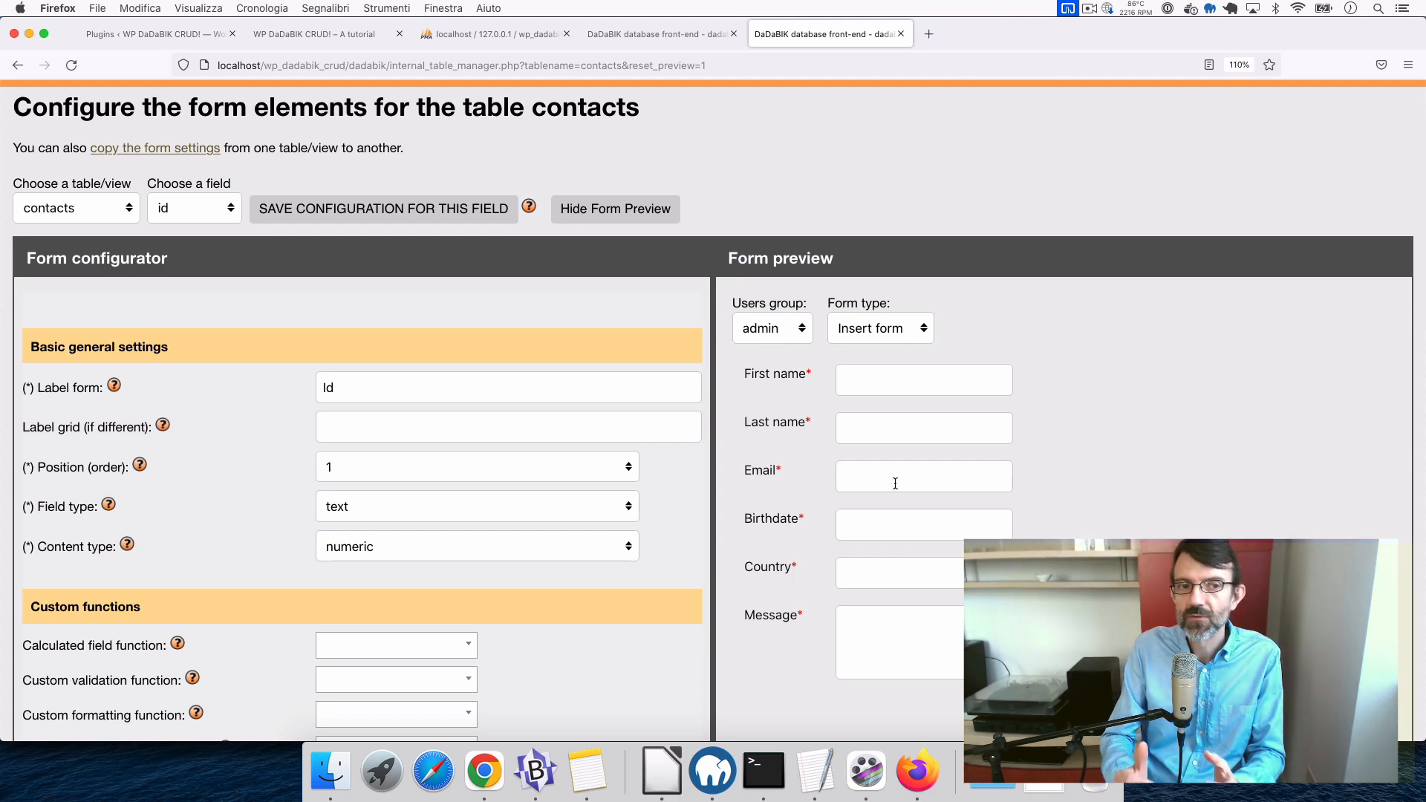
{"action": "left_click", "coordinate": [196, 209]}
{"action": "left_click", "coordinate": [196, 223]}
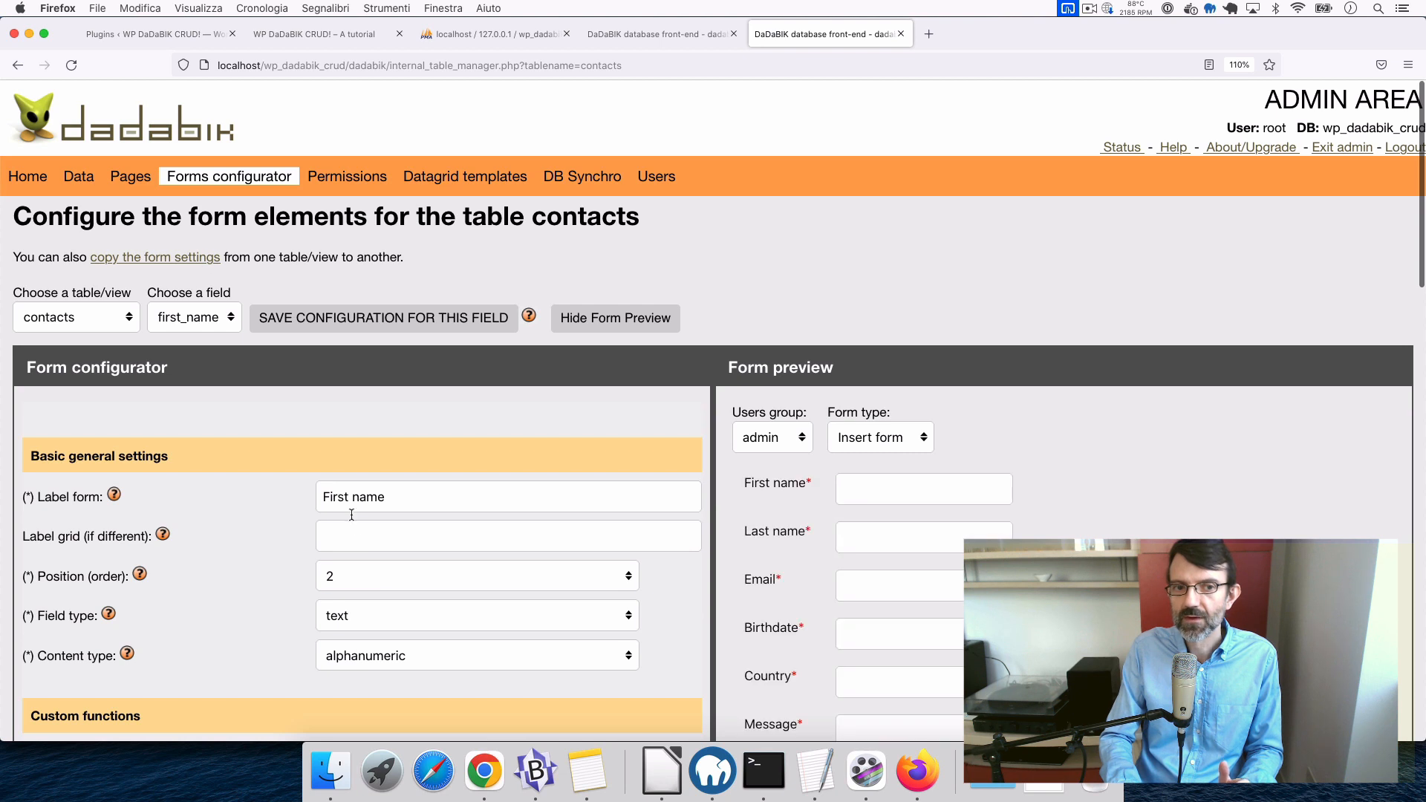
- Add junk text to the first_name label, then delete it to restore 'First name'
{"action": "scroll", "coordinate": [355, 520], "scroll_direction": "down", "scroll_amount": 2}
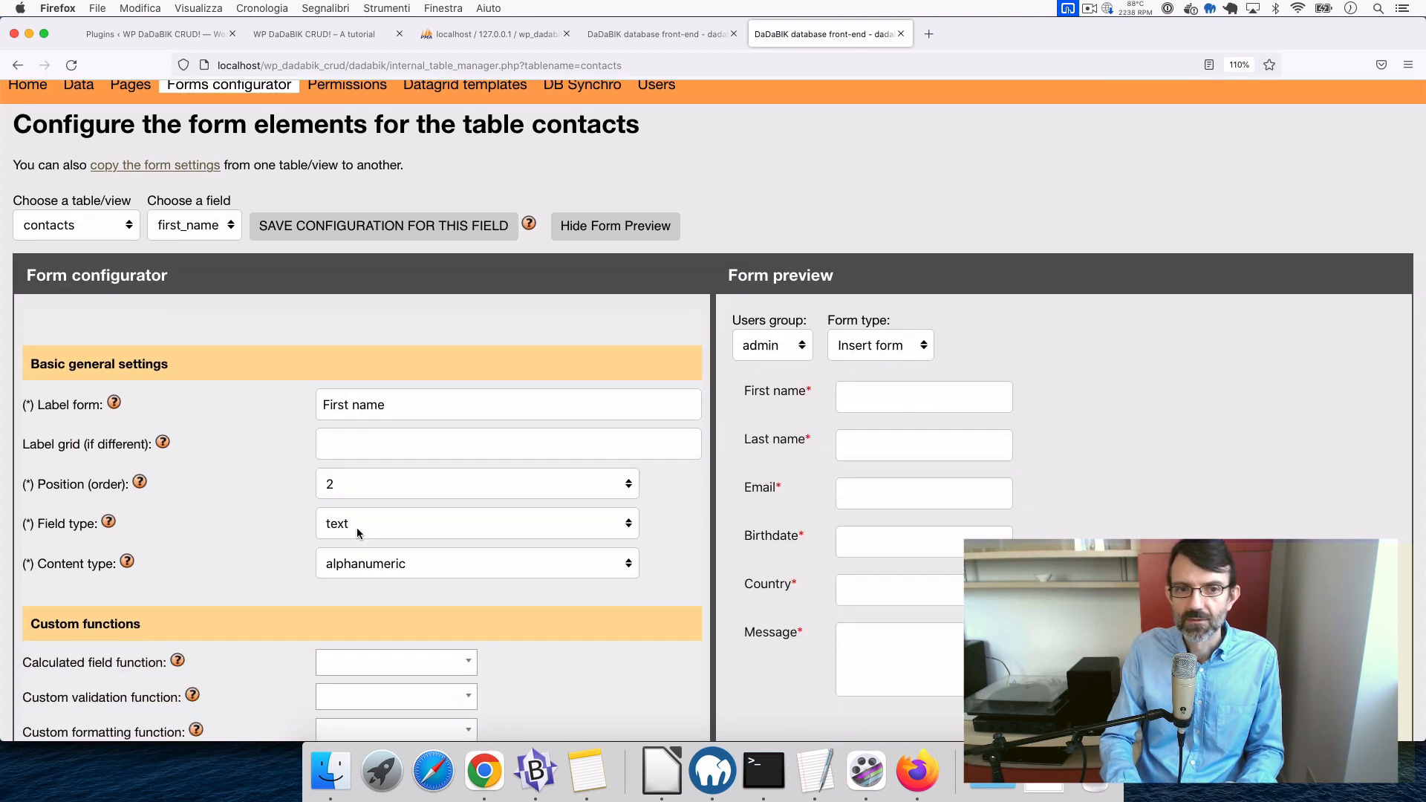
{"action": "left_click", "coordinate": [394, 407]}
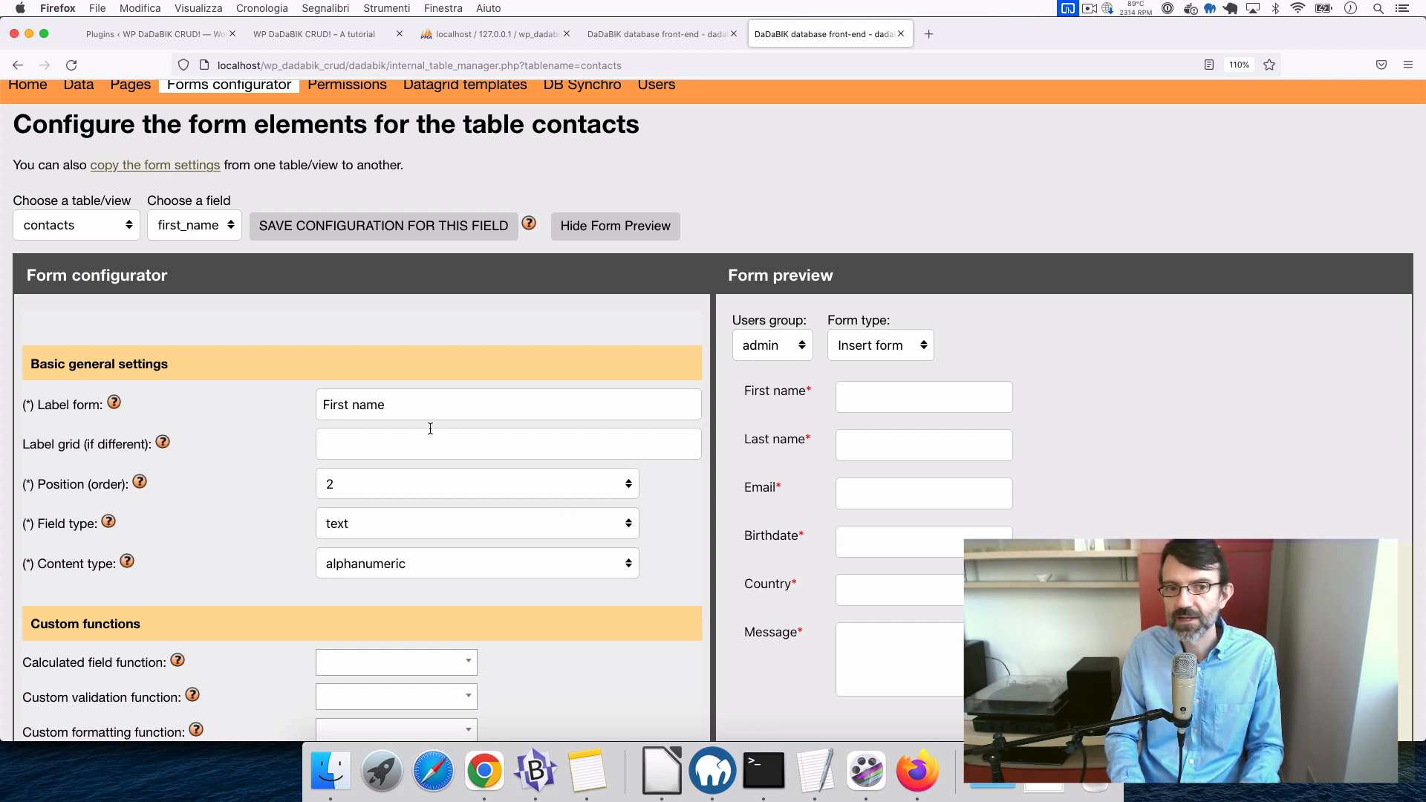
{"action": "left_click", "coordinate": [412, 414]}
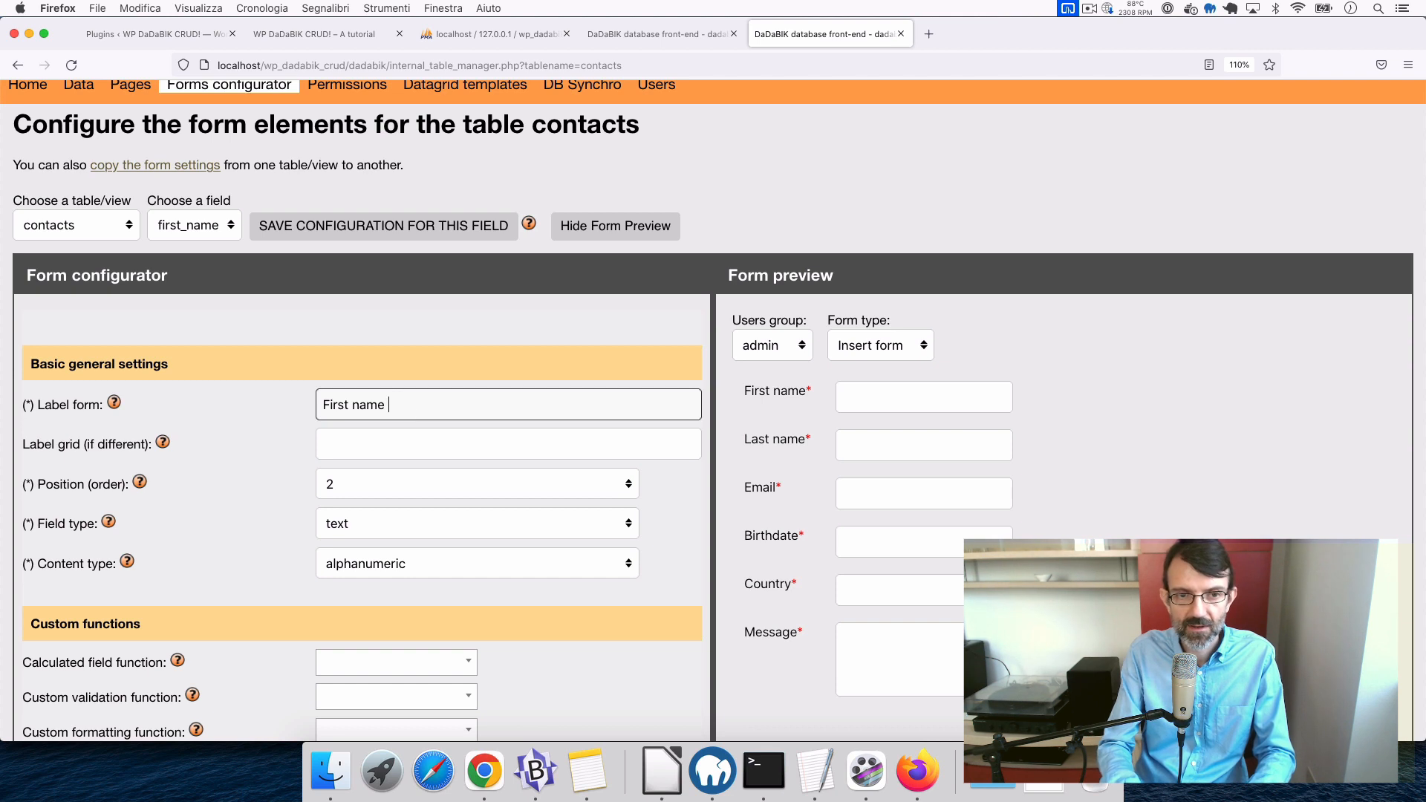
{"action": "type", "text": "fklsadjfjsdalfkj s"}
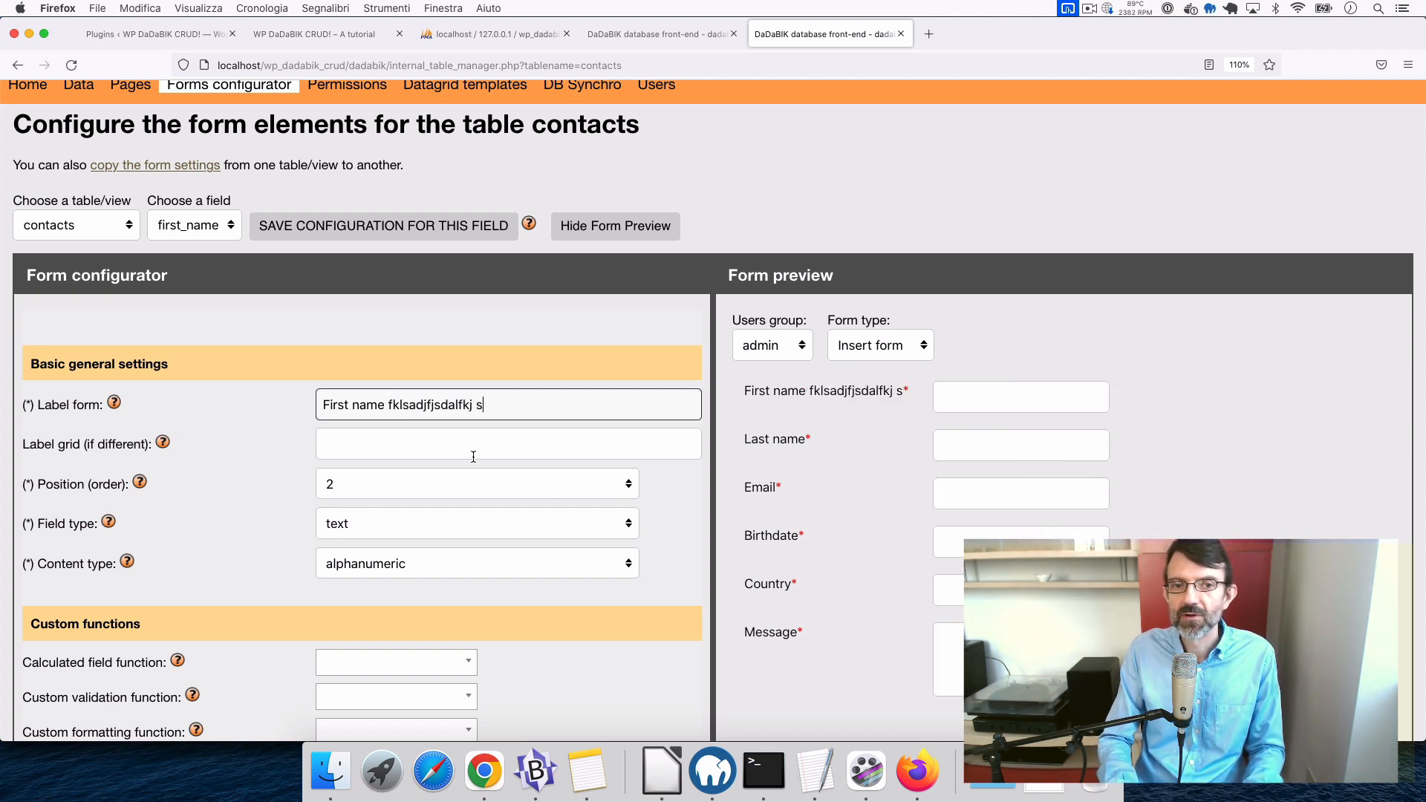
{"action": "left_click", "coordinate": [387, 404]}
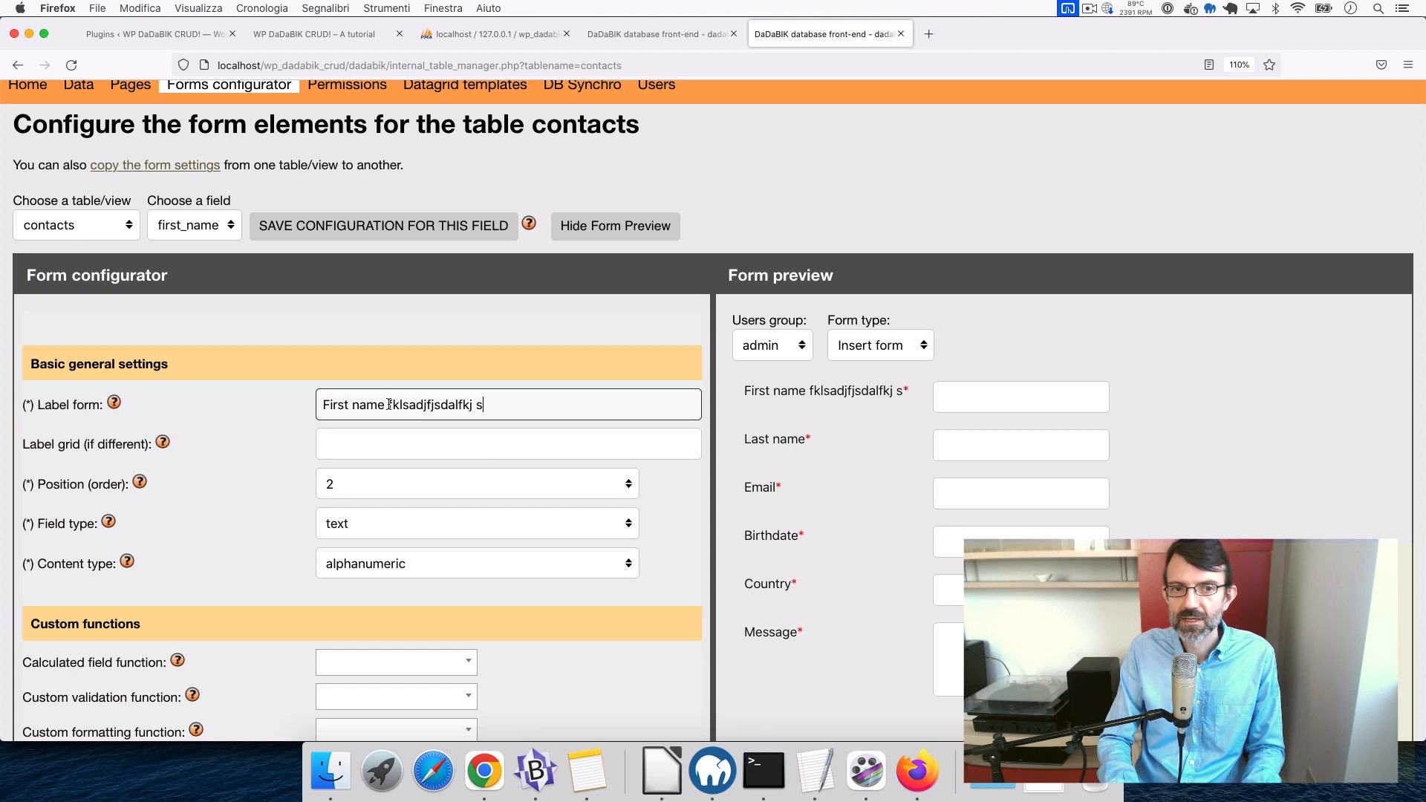
{"action": "left_click", "coordinate": [503, 406], "text": "shift"}
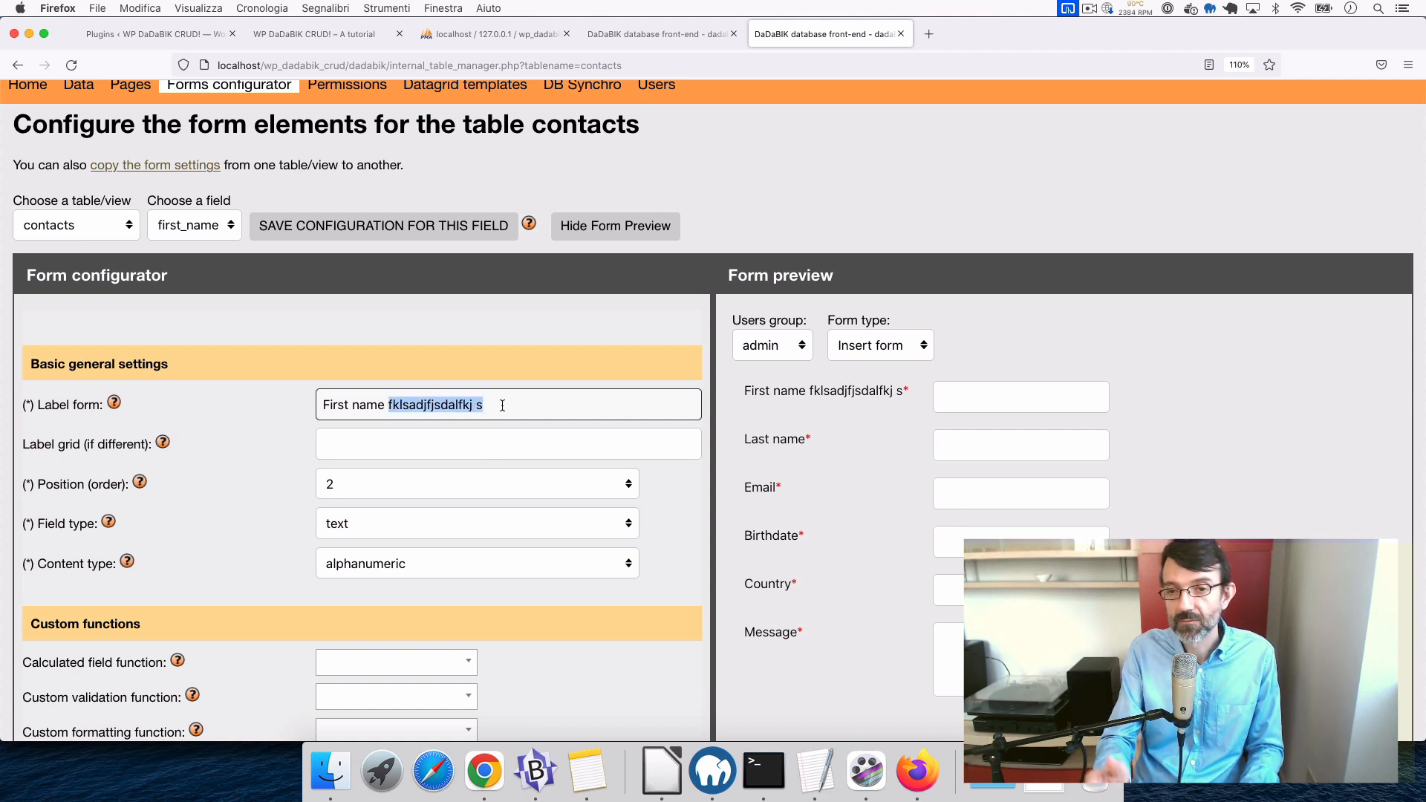
{"action": "key", "text": "BackSpace"}
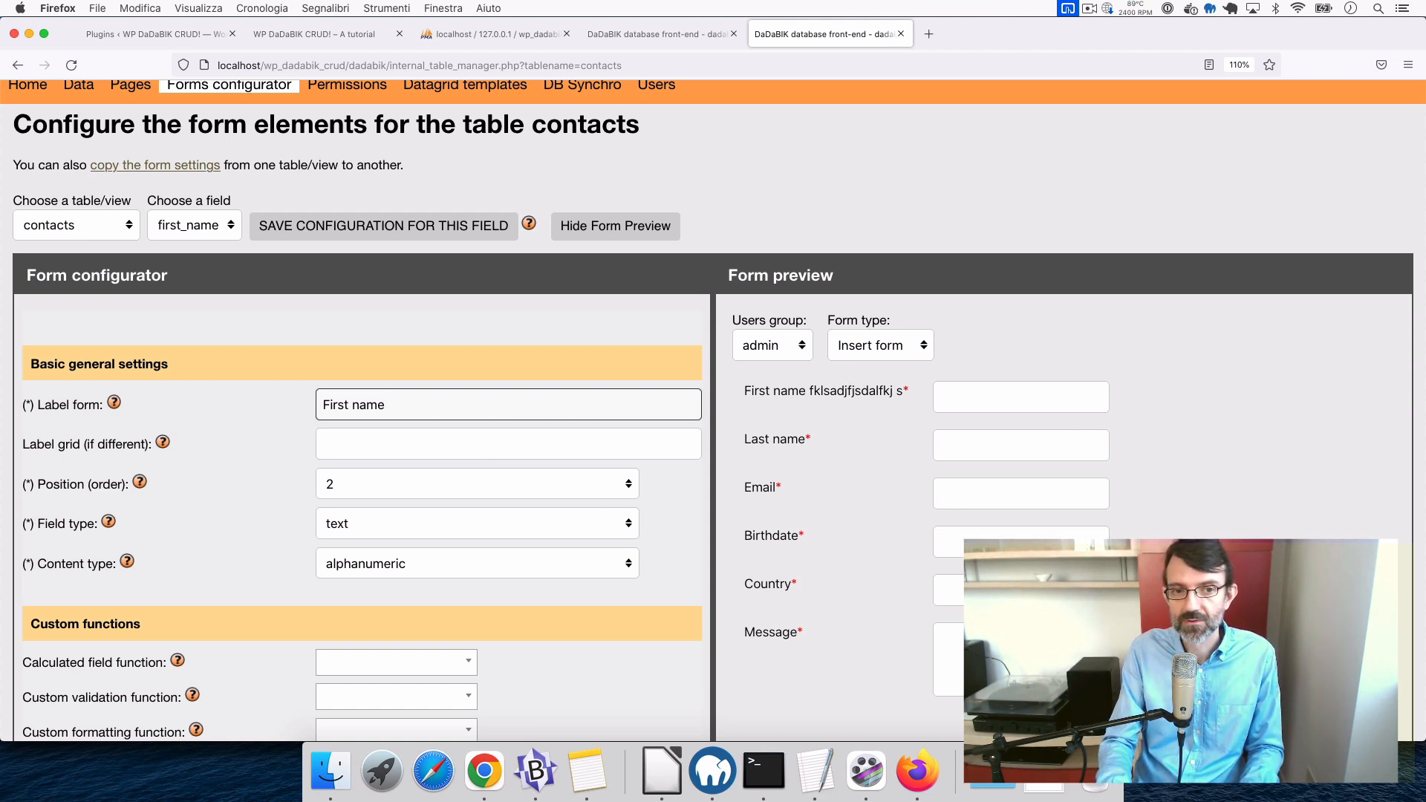
{"action": "scroll", "coordinate": [478, 465], "scroll_direction": "down", "scroll_amount": 1}
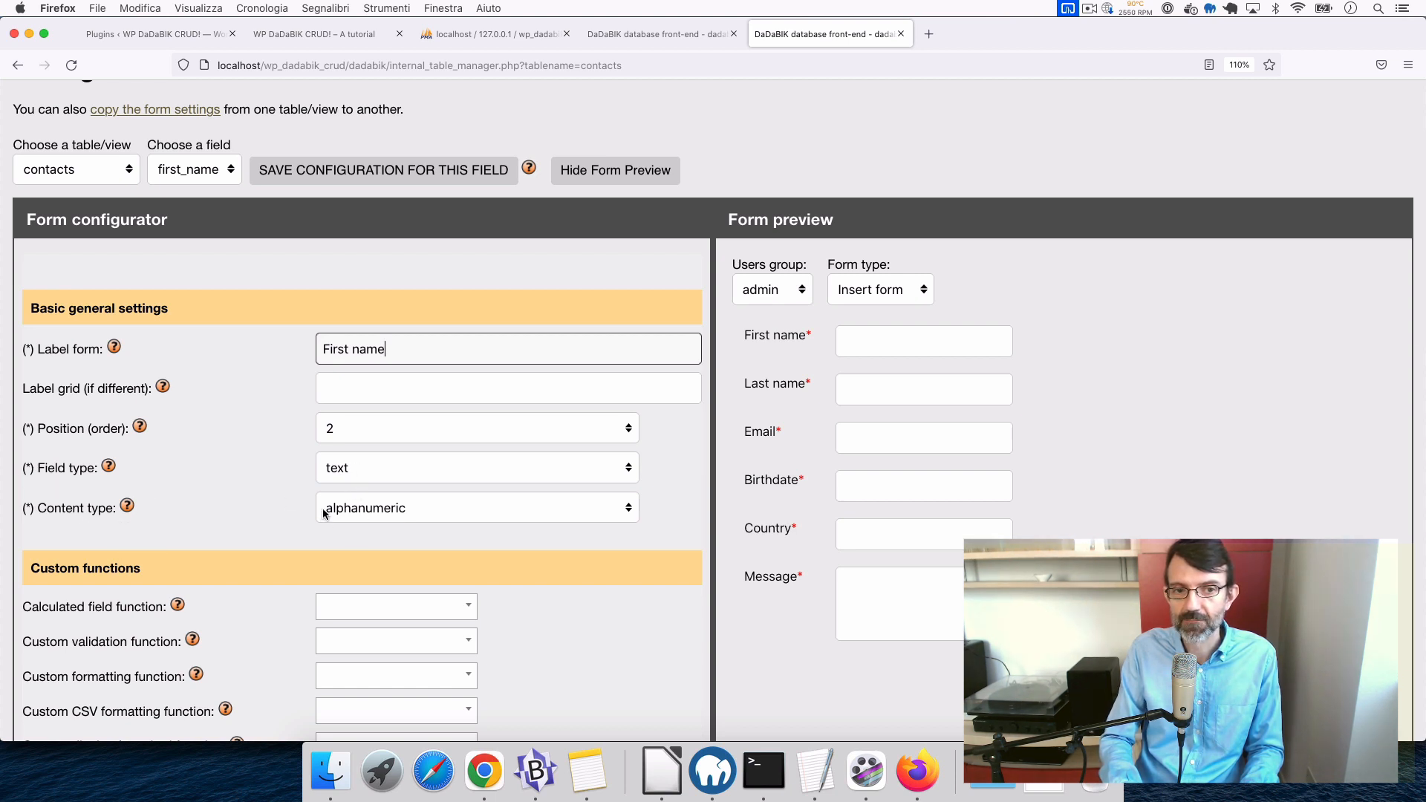
- Try the textarea field type for first_name and enlarge its preview box
{"action": "left_click", "coordinate": [366, 465]}
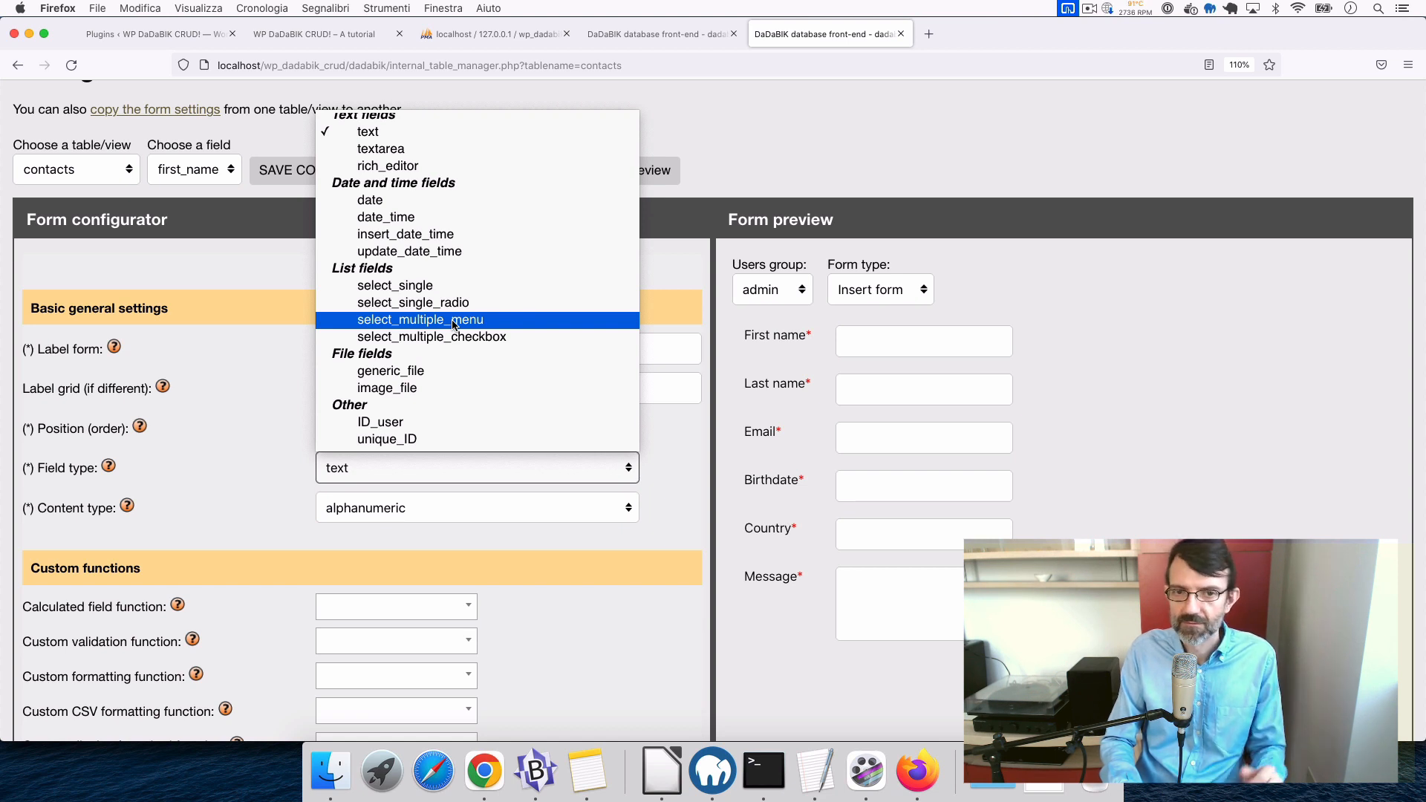
{"action": "left_click", "coordinate": [687, 443]}
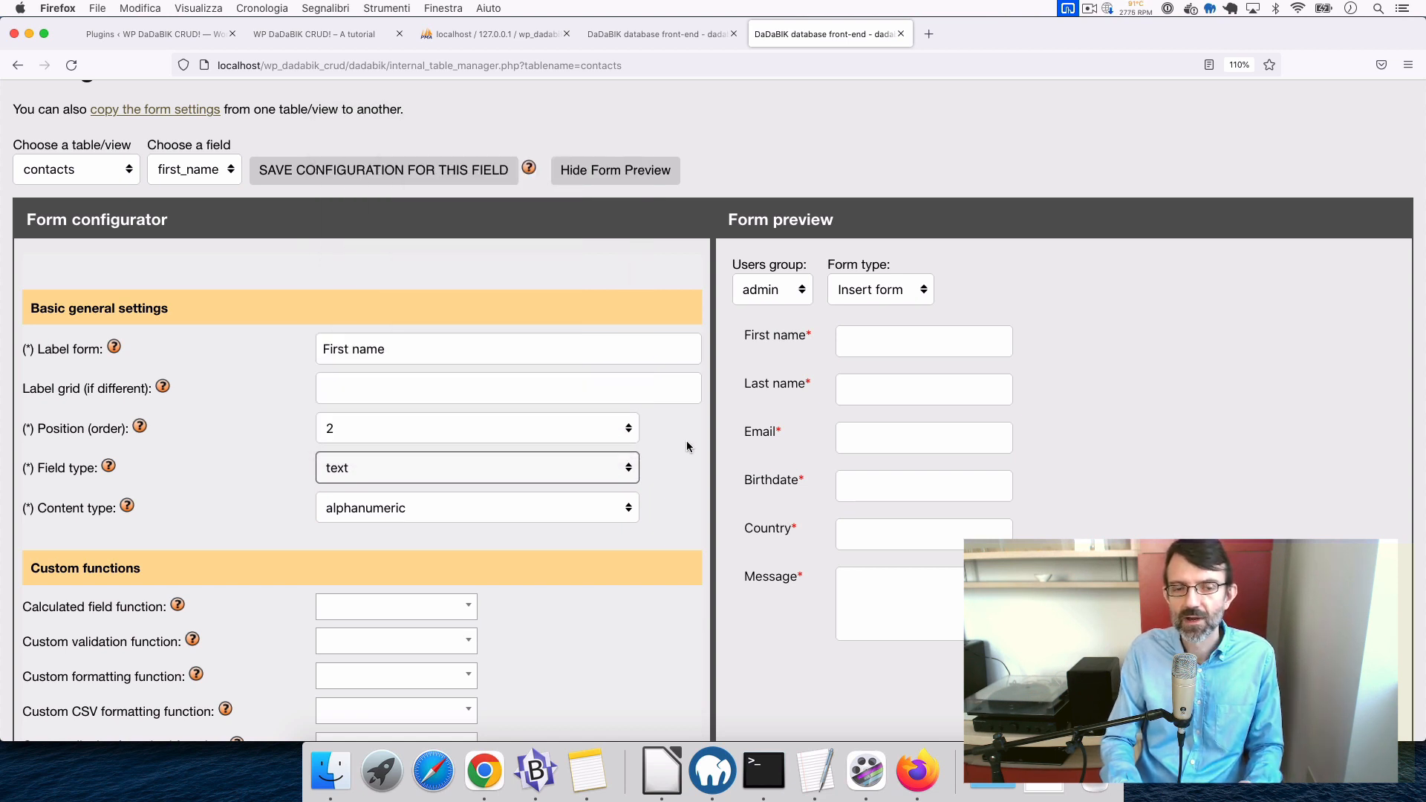
{"action": "left_click", "coordinate": [462, 467]}
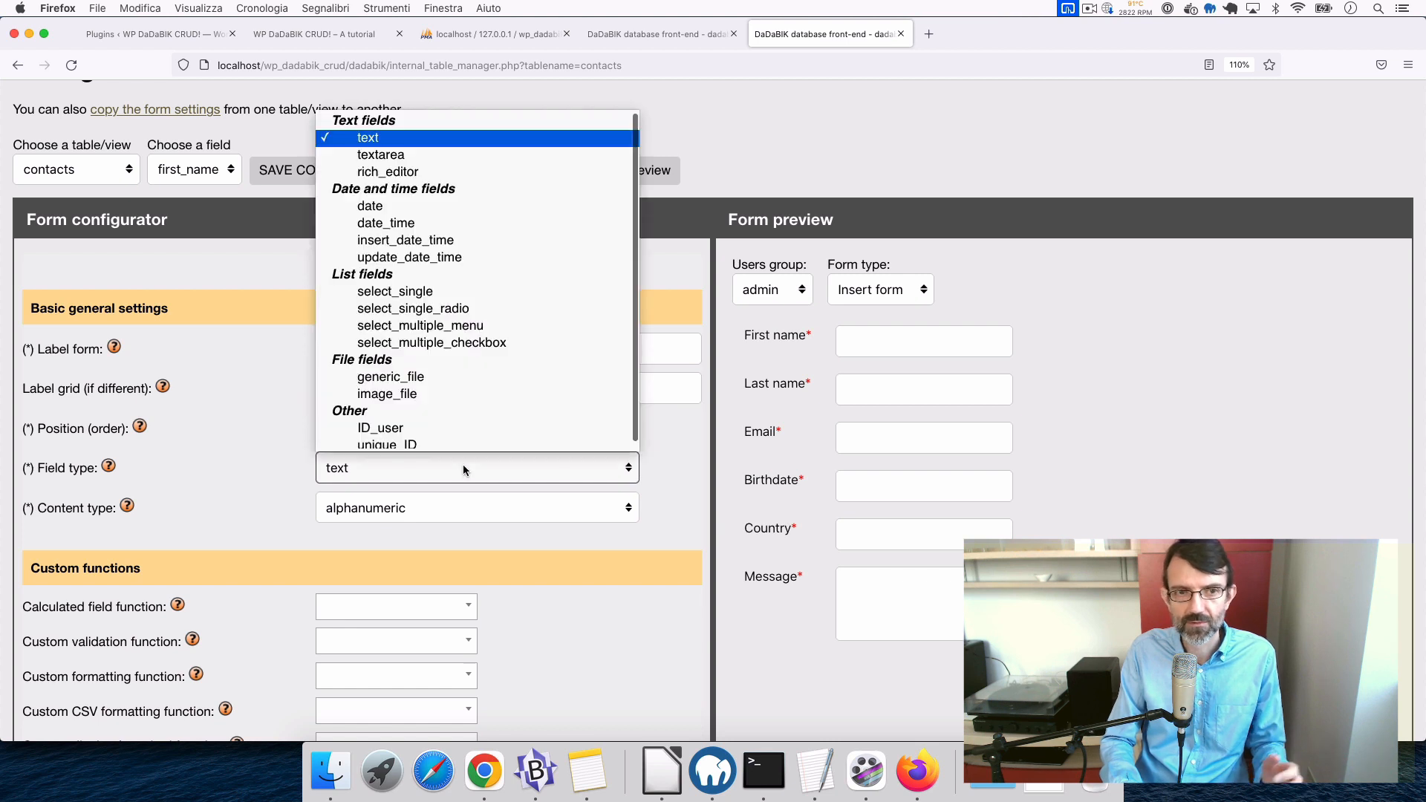
{"action": "left_click", "coordinate": [384, 146]}
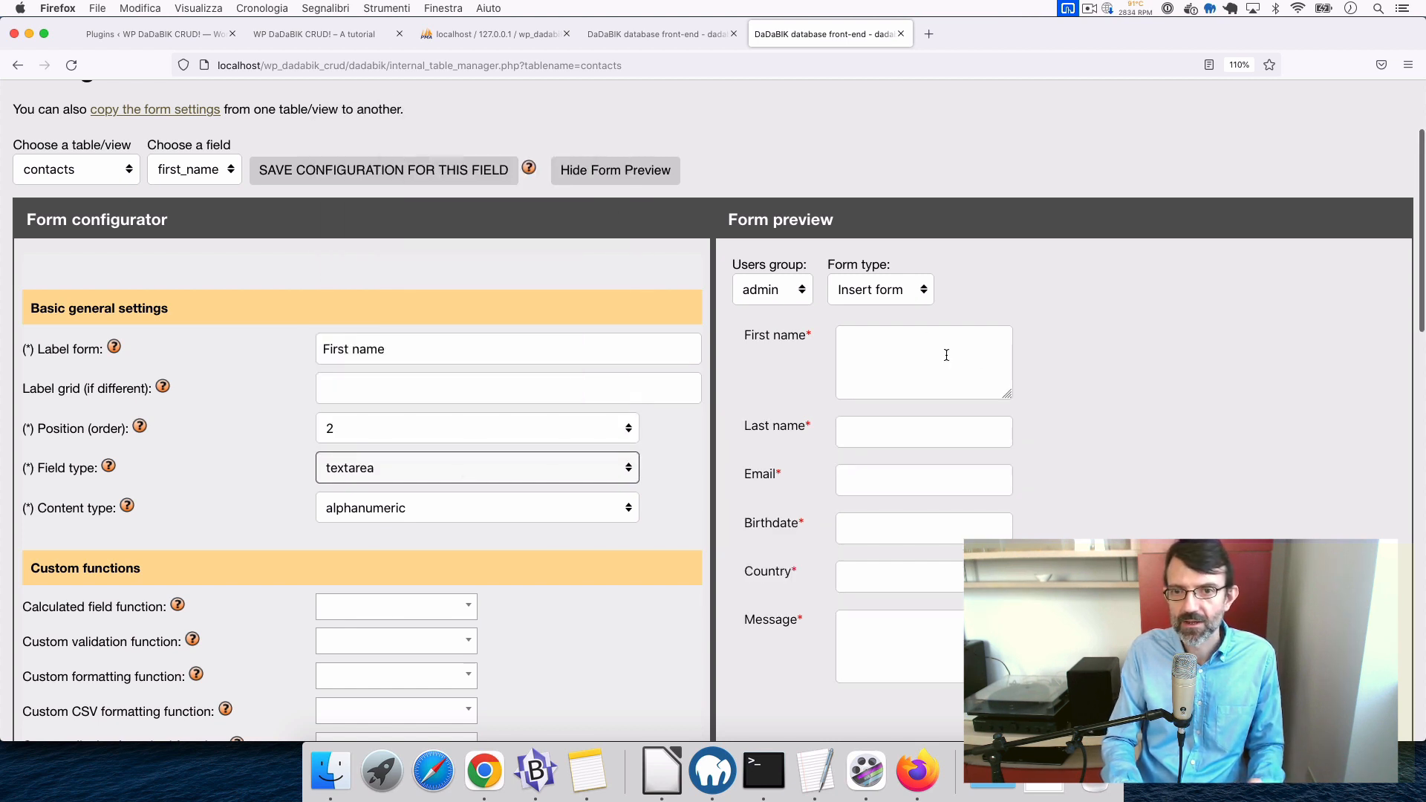
{"action": "left_click", "coordinate": [929, 368]}
{"action": "left_click_drag", "start_coordinate": [1008, 395], "coordinate": [1164, 471]}
- Switch first_name back to a text field, keeping content type alphanumeric
{"action": "left_click", "coordinate": [414, 465]}
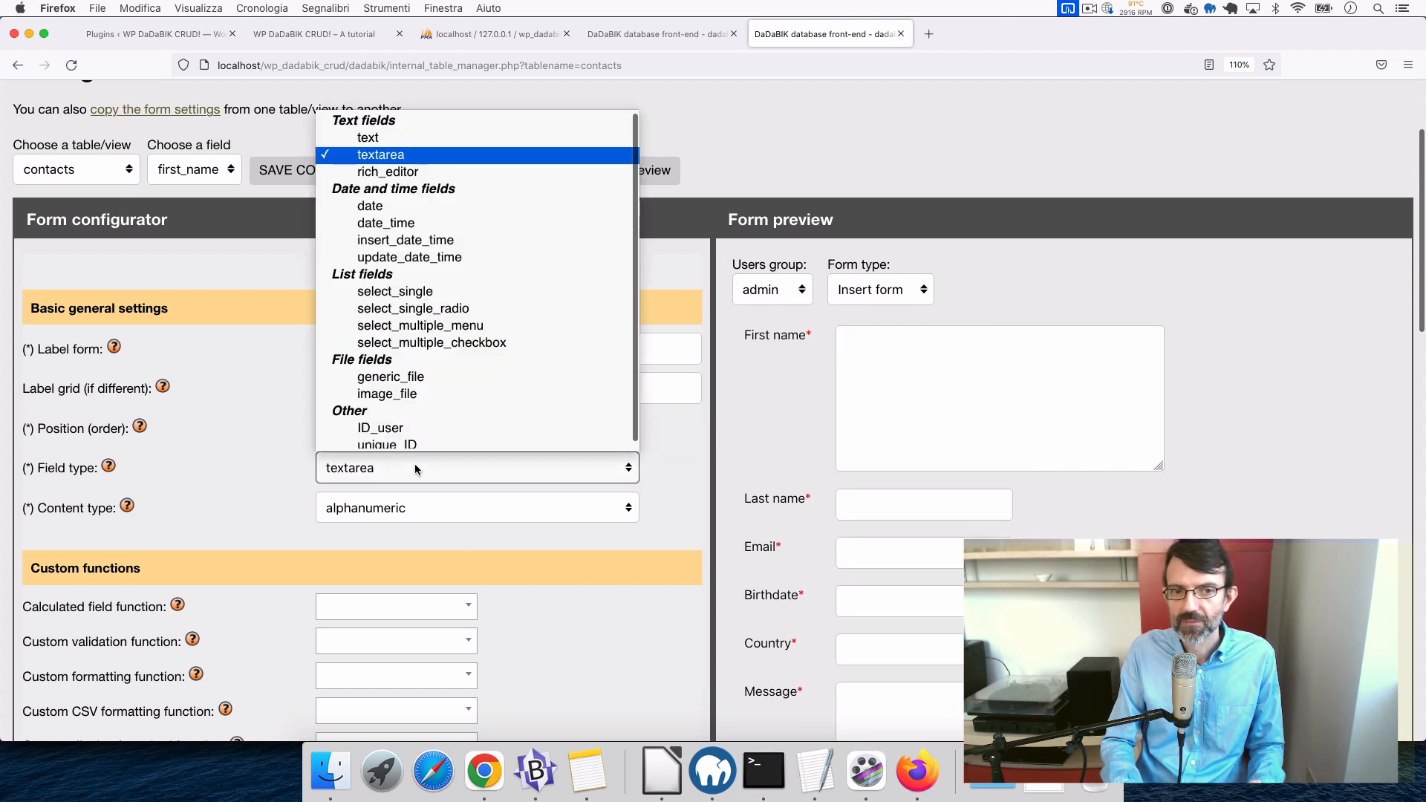
{"action": "left_click", "coordinate": [378, 140]}
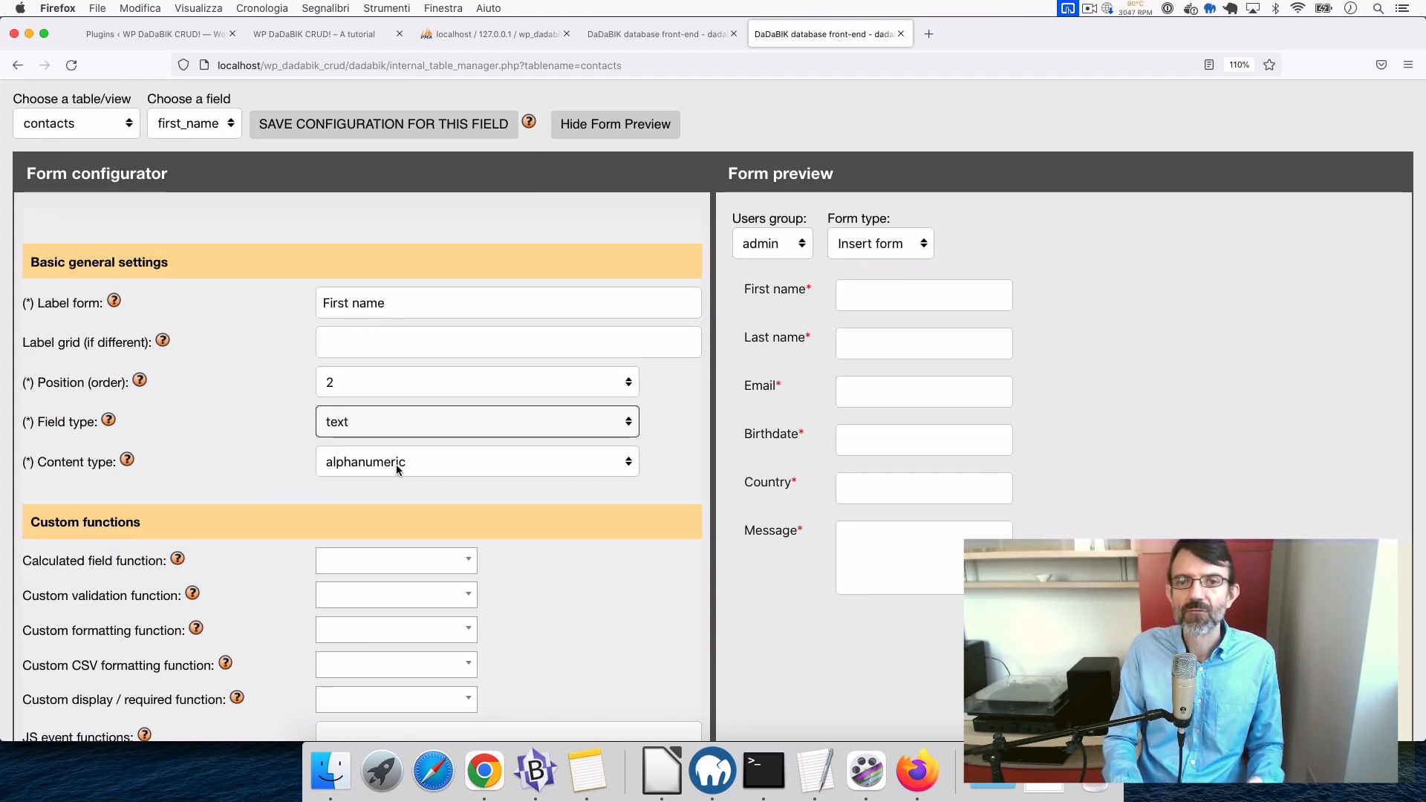
{"action": "left_click", "coordinate": [396, 468]}
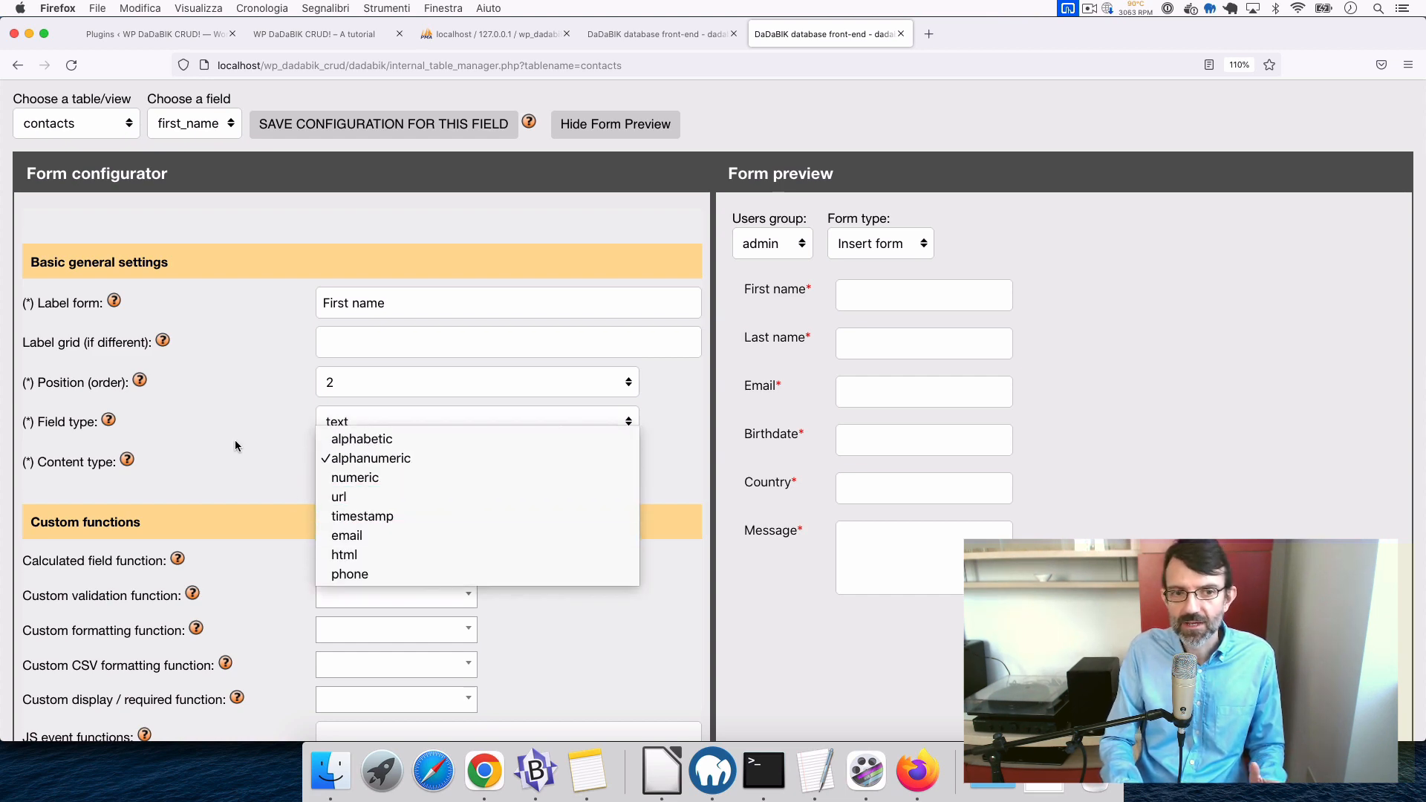
{"action": "left_click", "coordinate": [270, 427]}
{"action": "scroll", "coordinate": [272, 363], "scroll_direction": "up", "scroll_amount": 4}
- Select the email field and try content type html before reverting to email
{"action": "left_click", "coordinate": [196, 278]}
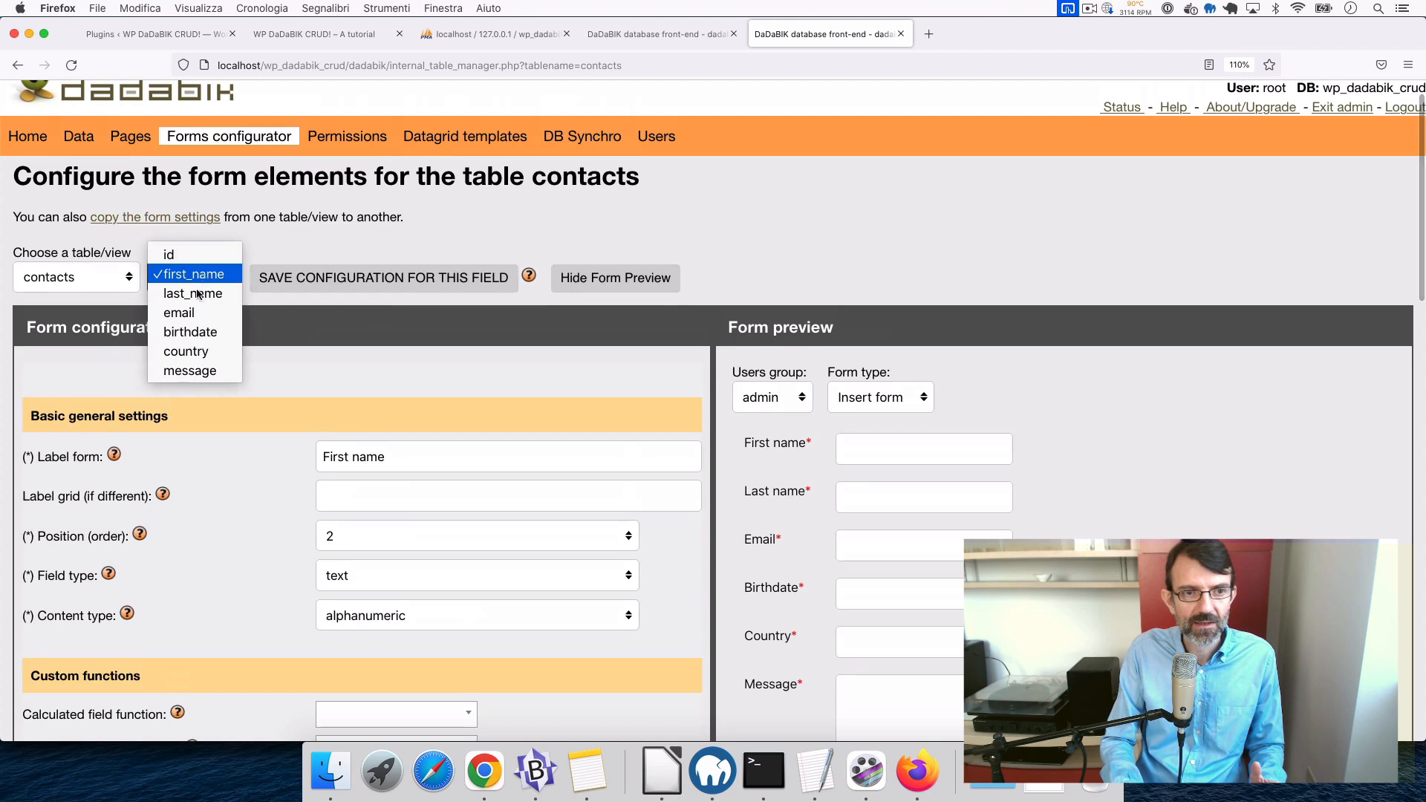
{"action": "left_click", "coordinate": [198, 315]}
{"action": "scroll", "coordinate": [362, 468], "scroll_direction": "down", "scroll_amount": 4}
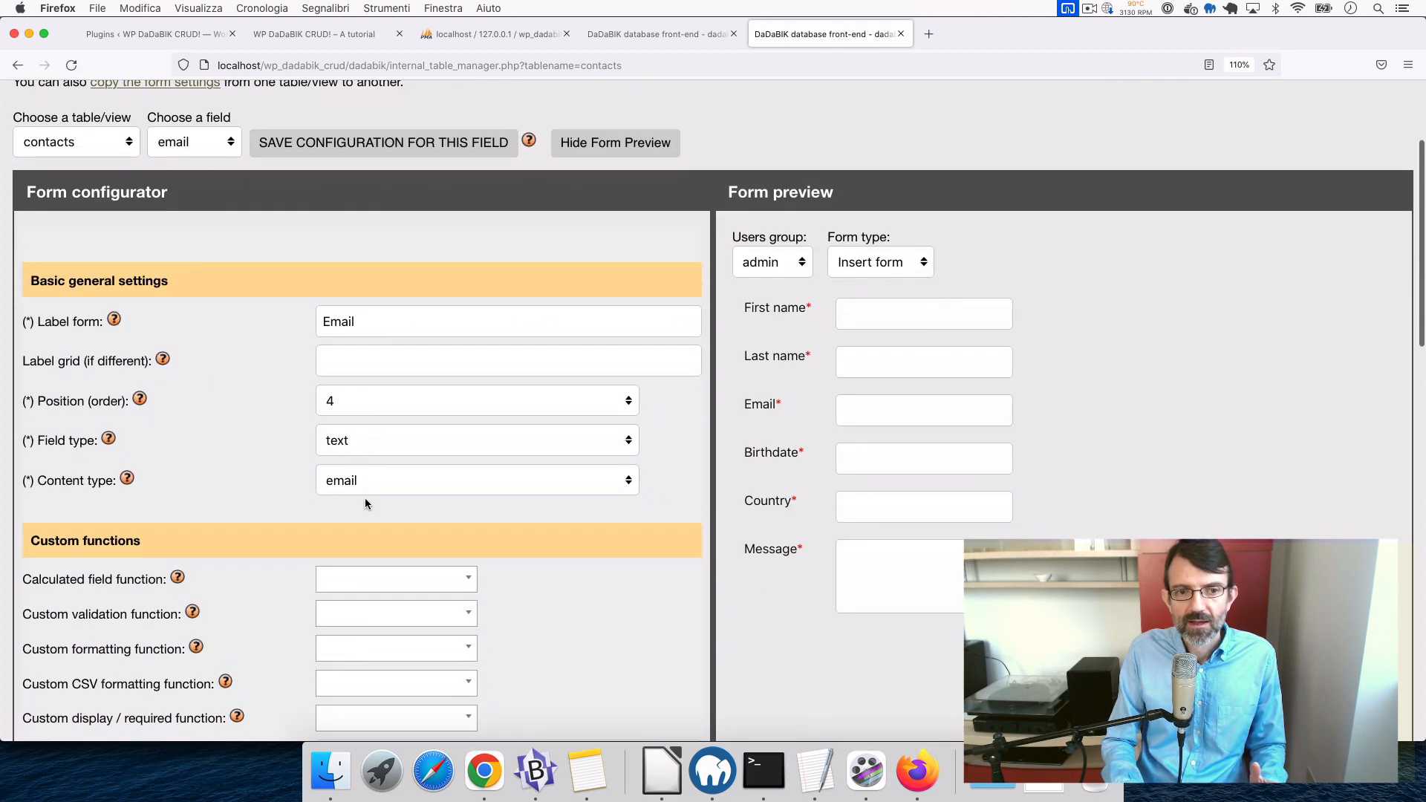
{"action": "left_click", "coordinate": [377, 488]}
{"action": "left_click", "coordinate": [377, 490]}
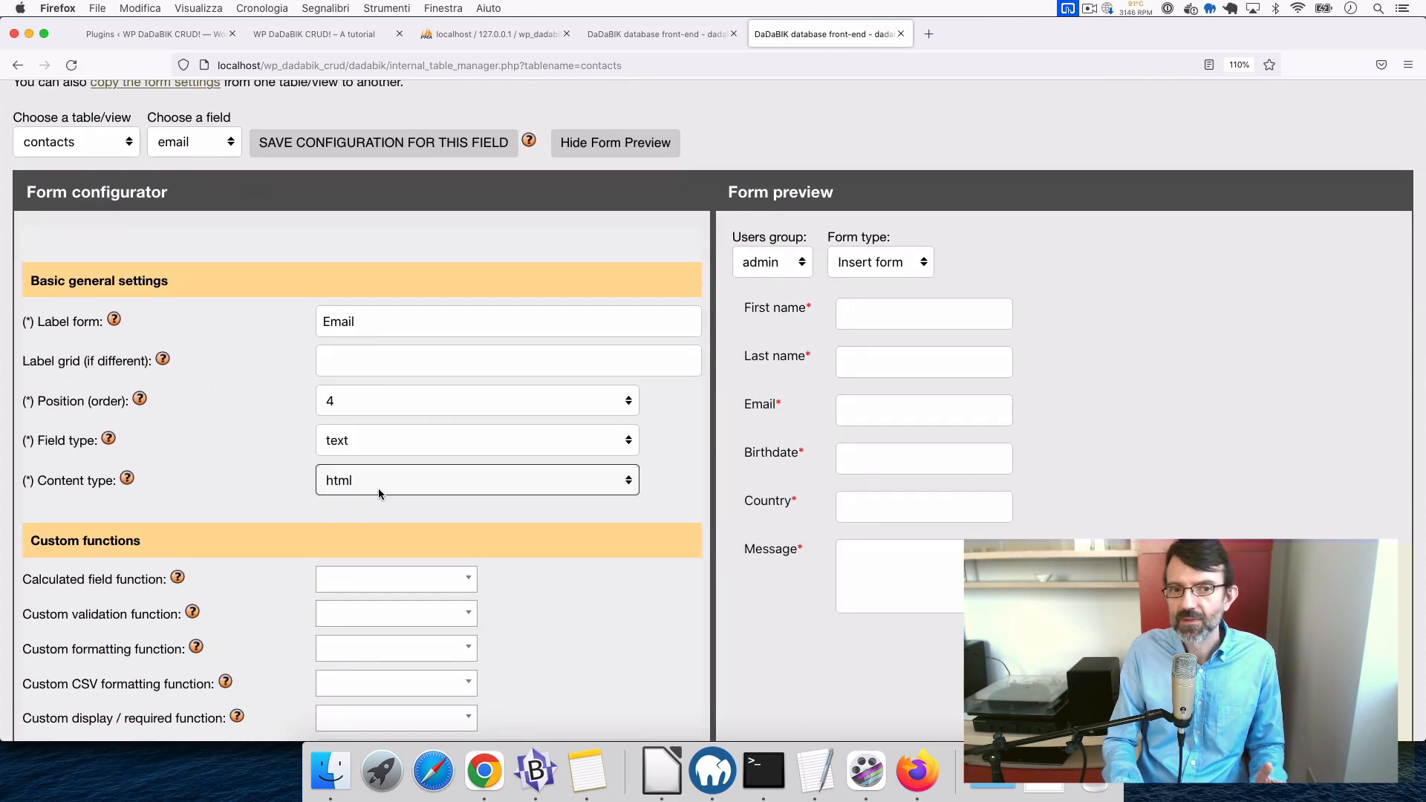
{"action": "left_click", "coordinate": [377, 488]}
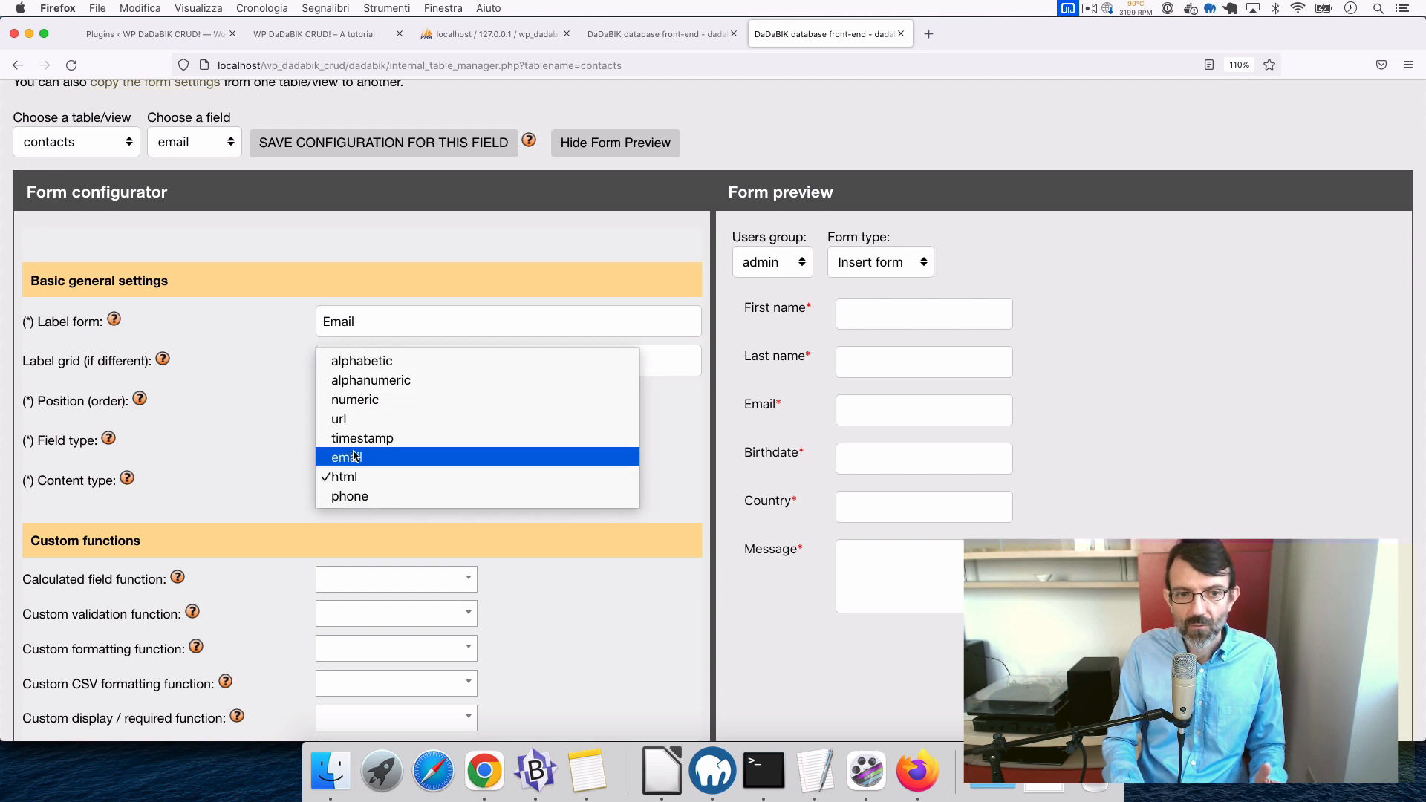
{"action": "left_click", "coordinate": [366, 456]}
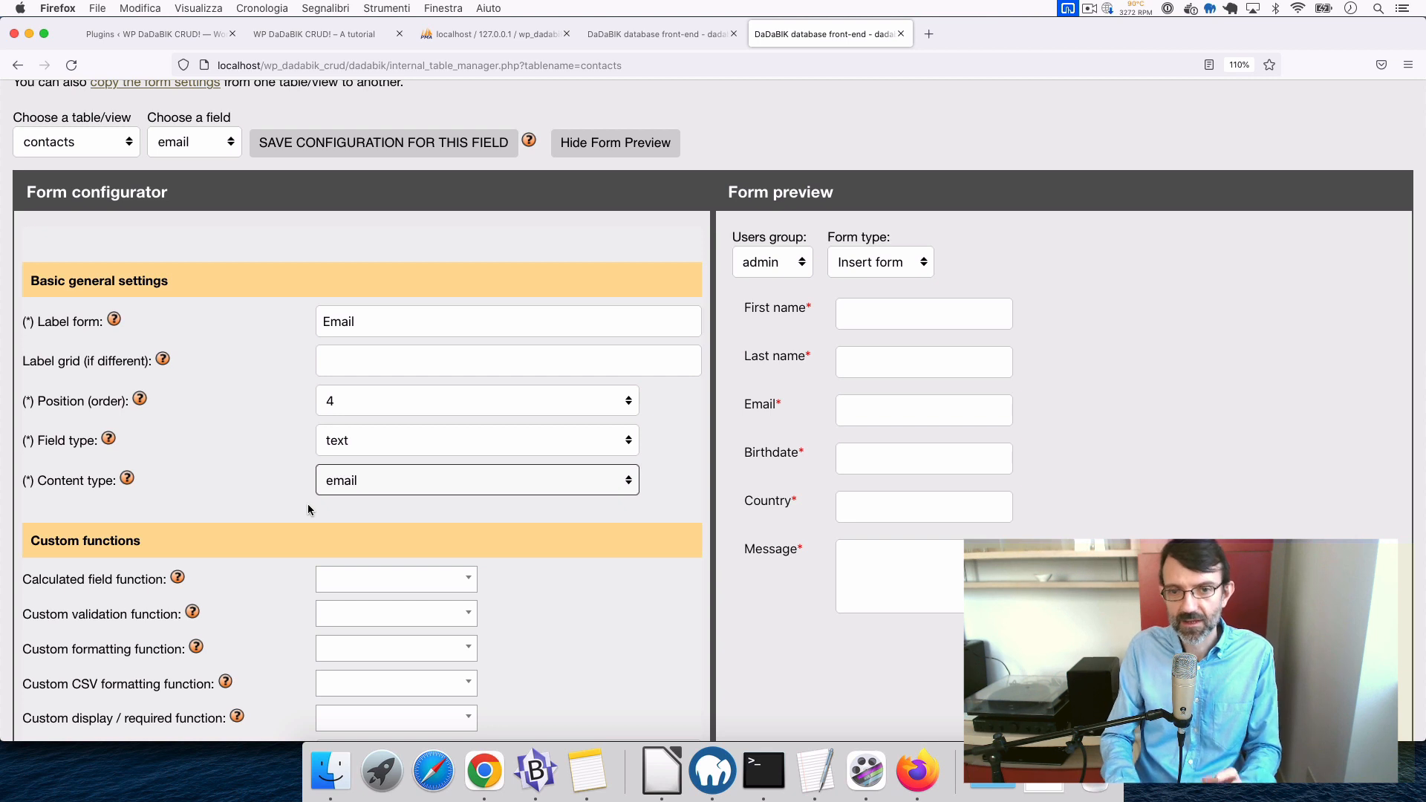
- Keep email as the content type and view the front-end contacts list
{"action": "left_click", "coordinate": [367, 487]}
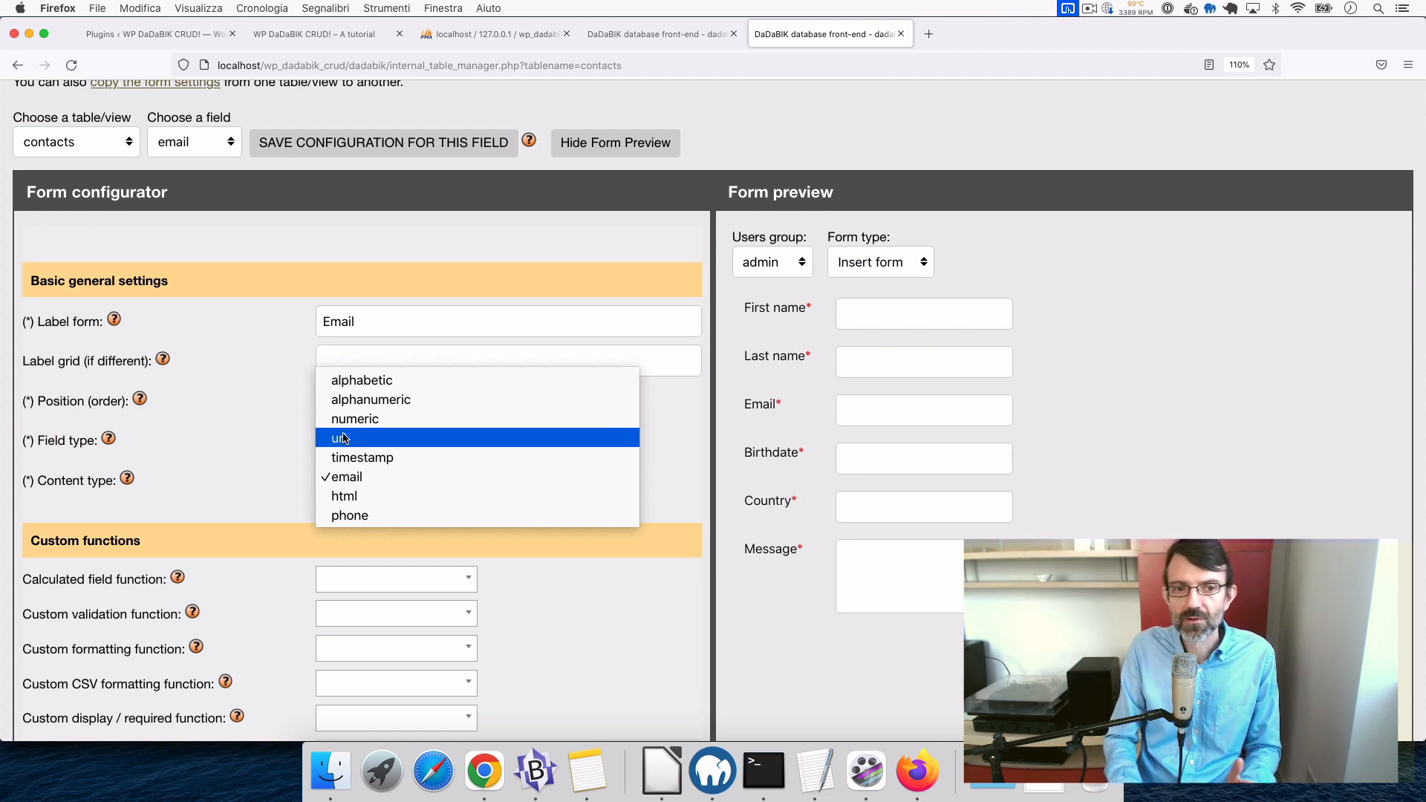
{"action": "left_click", "coordinate": [358, 480]}
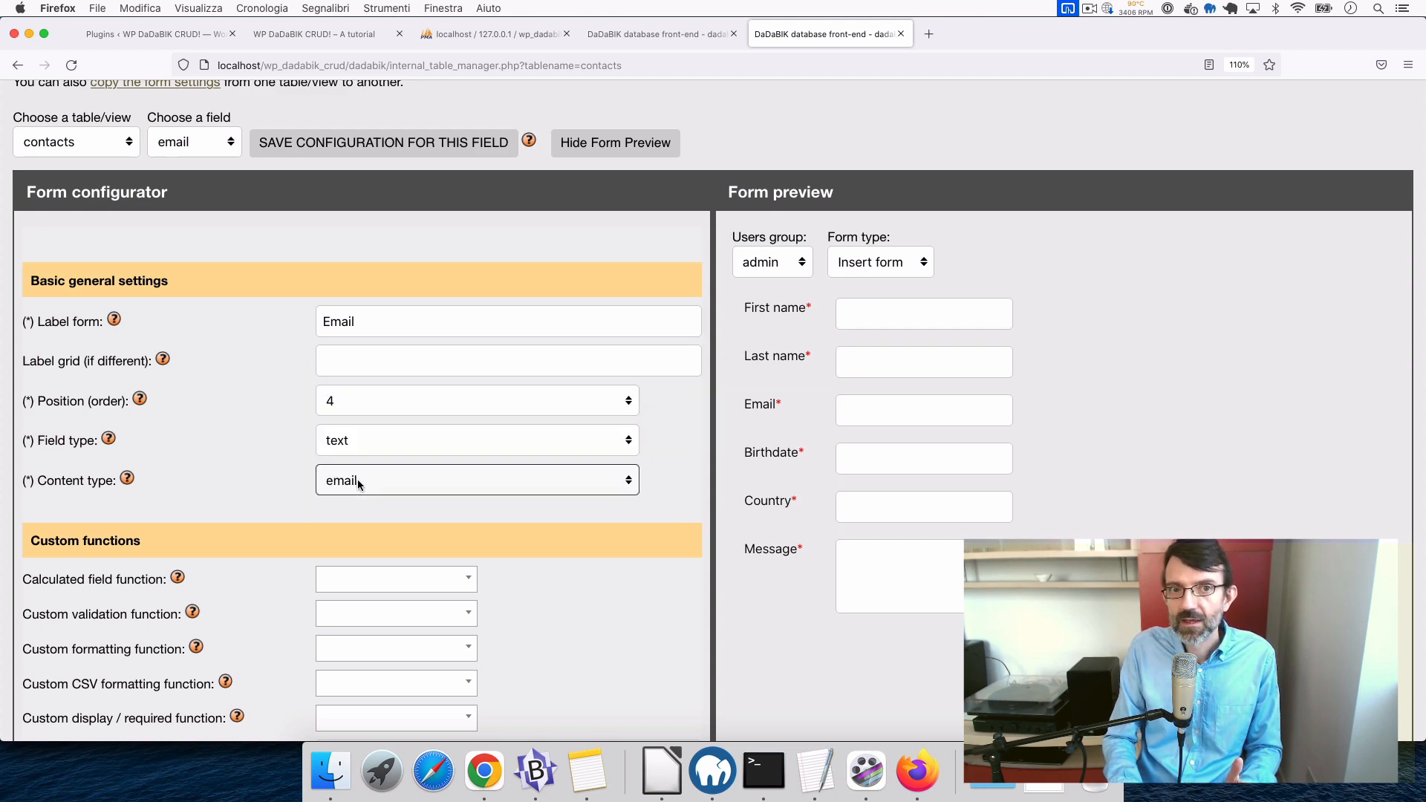
{"action": "left_click", "coordinate": [647, 34]}
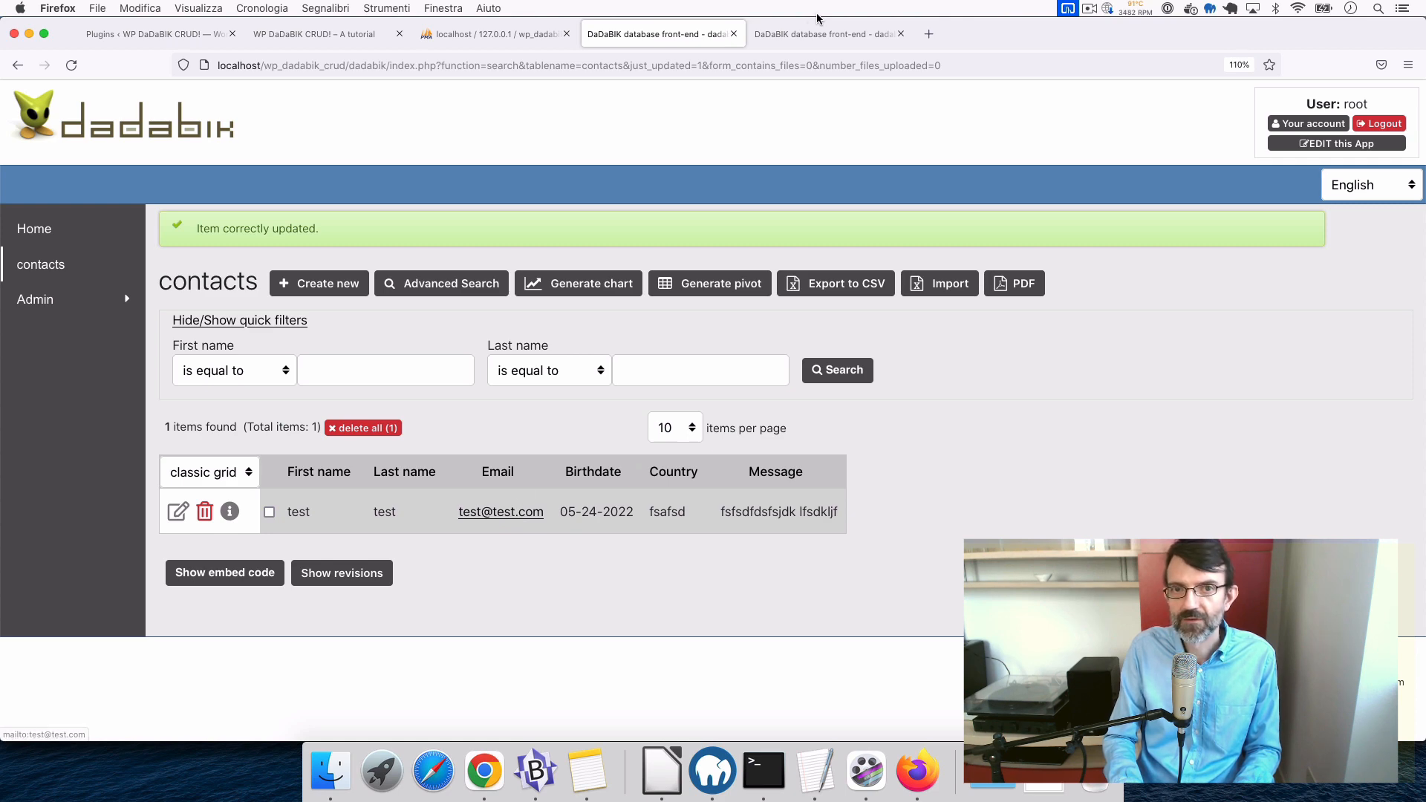
- Back in the form configurator, review the email field's Content type choices, leaving it as email
{"action": "key", "text": "ctrl+Tab"}
{"action": "left_click", "coordinate": [380, 471]}
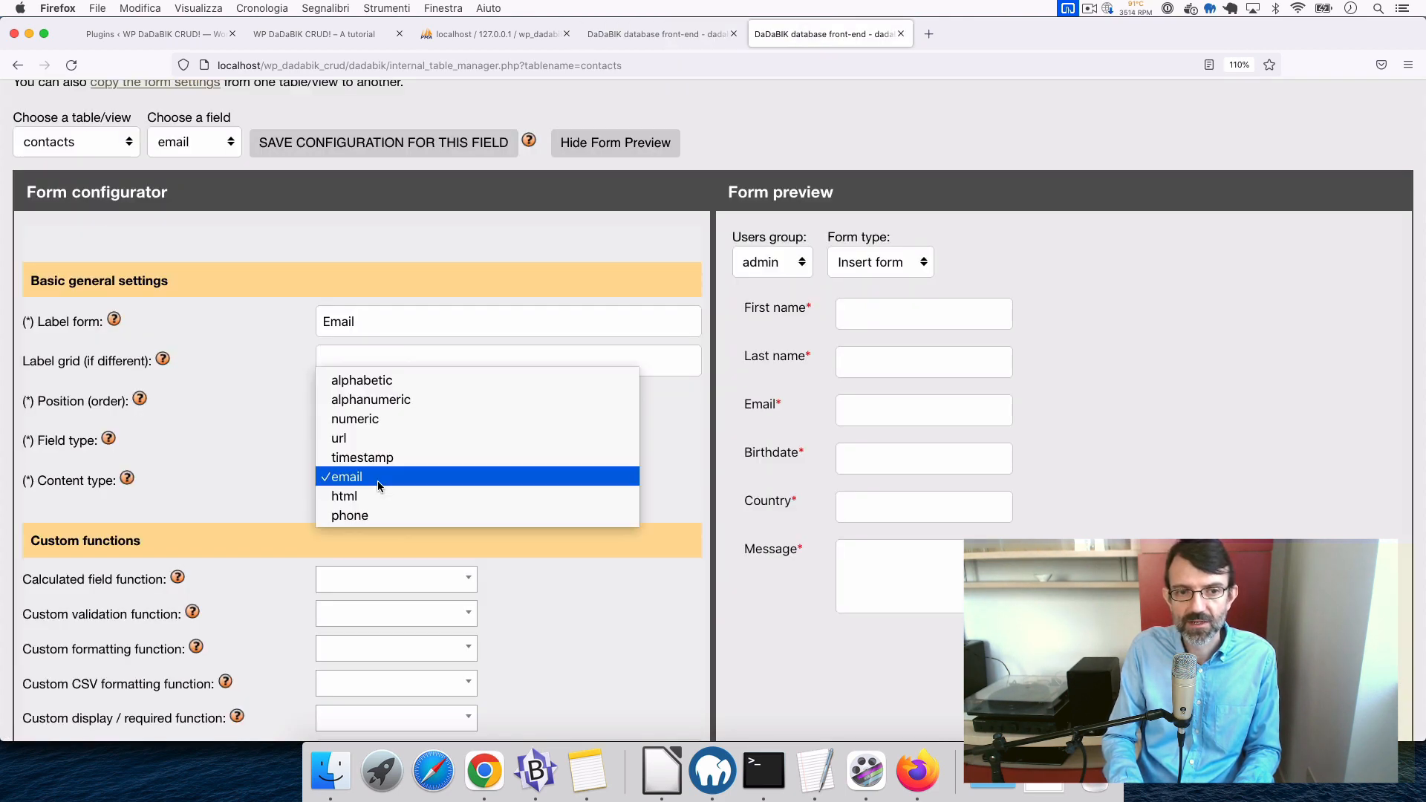
{"action": "left_click", "coordinate": [651, 33]}
{"action": "left_click", "coordinate": [651, 34]}
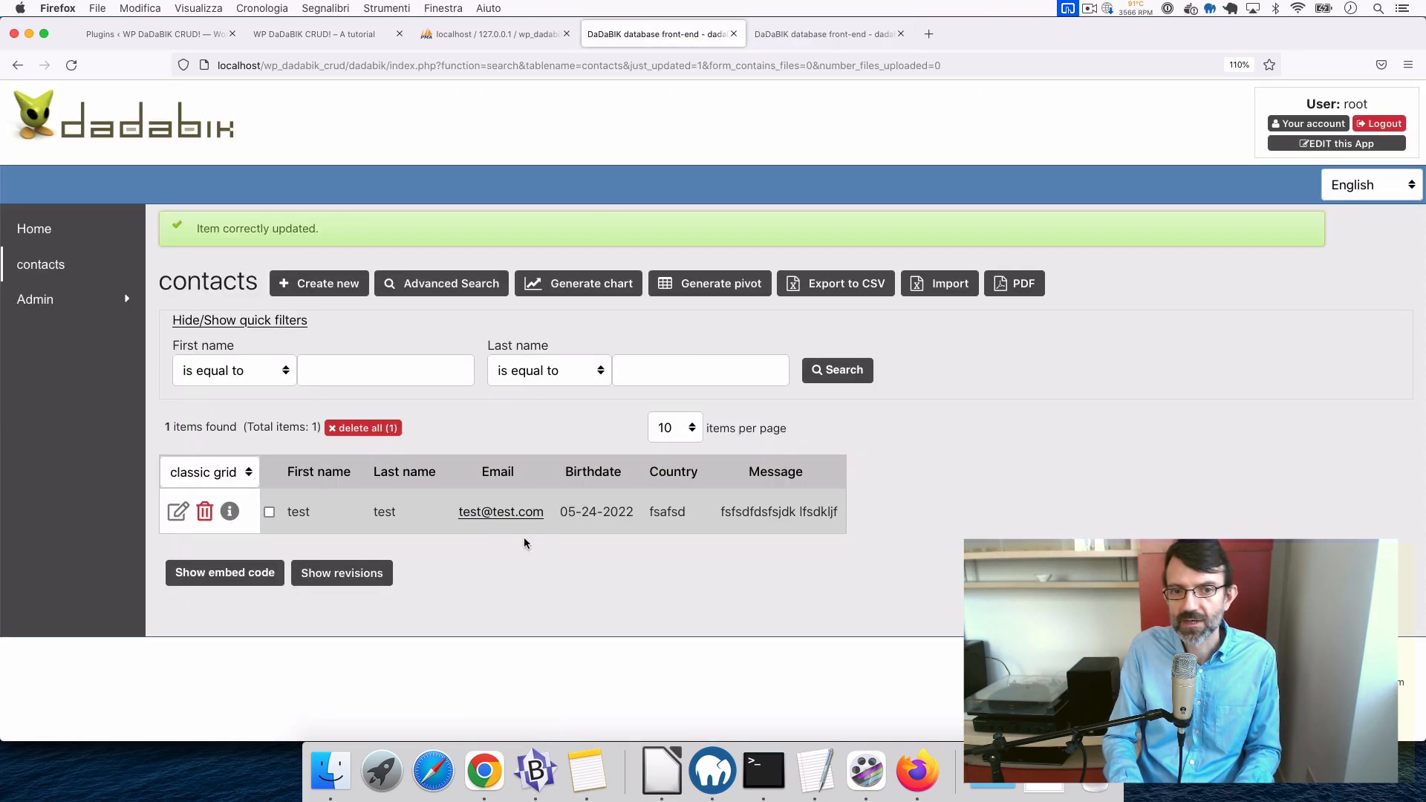
{"action": "key", "text": "ctrl+Tab"}
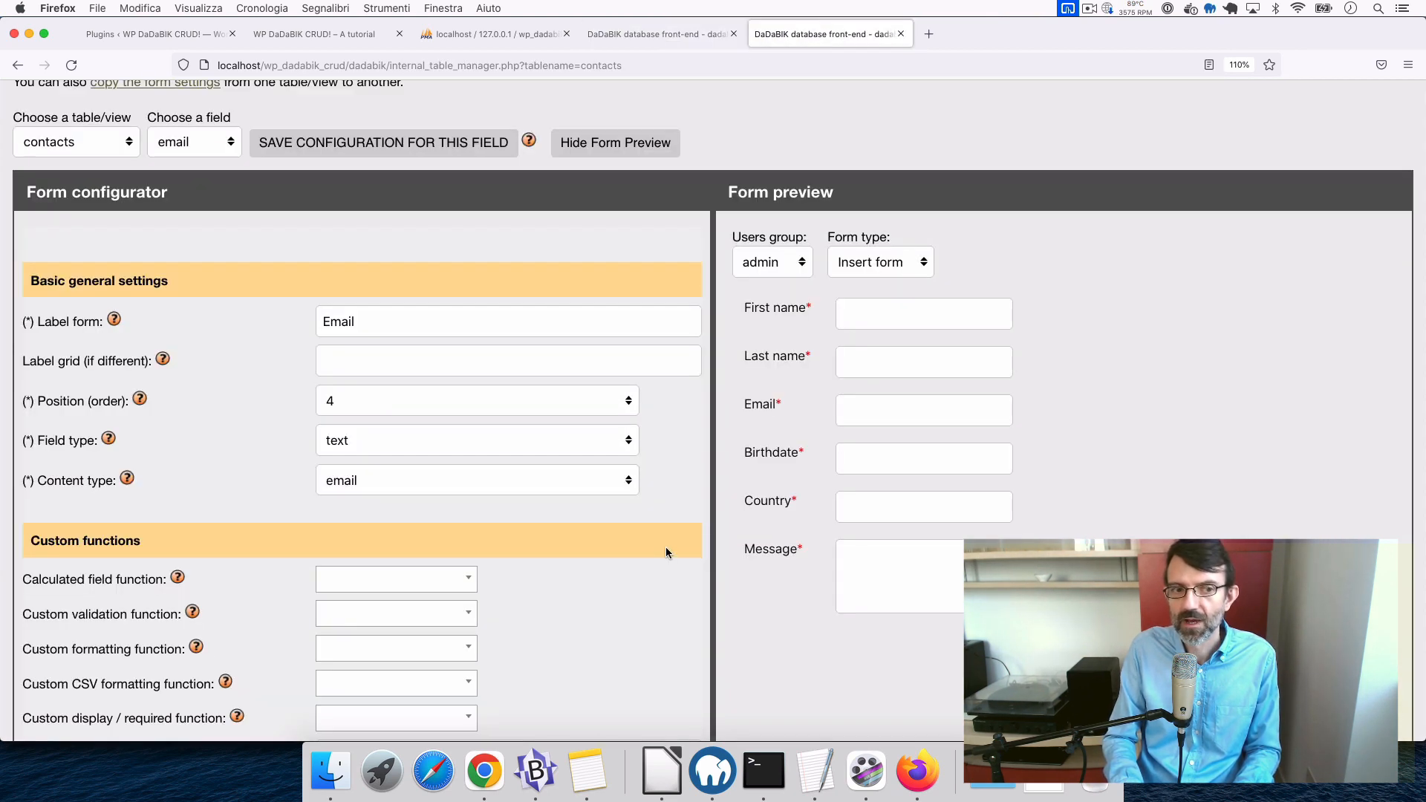
- Scroll through the email field's remaining settings, such as maxlength 255 and required Yes
{"action": "scroll", "coordinate": [665, 546], "scroll_direction": "down", "scroll_amount": 2}
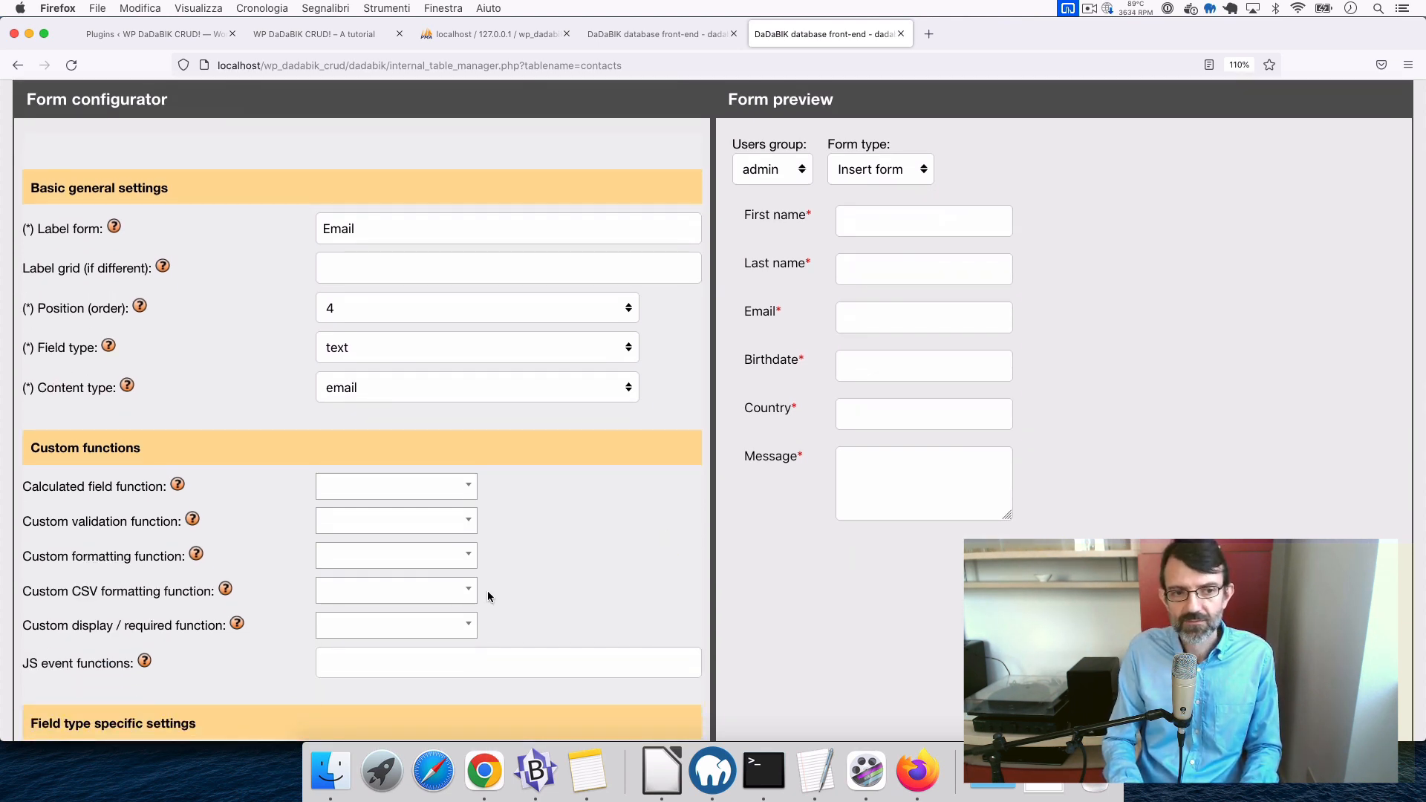
{"action": "scroll", "coordinate": [488, 590], "scroll_direction": "down", "scroll_amount": 8}
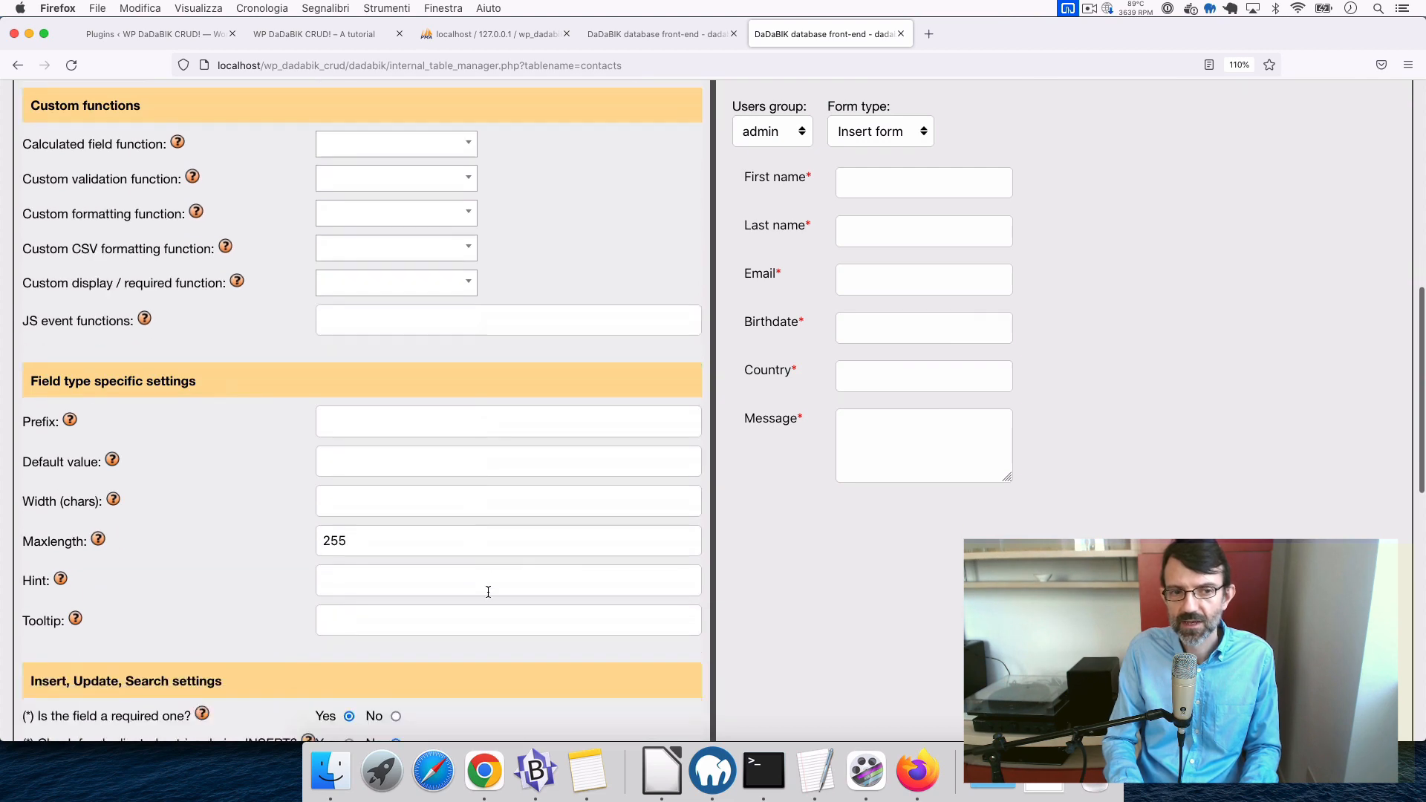
{"action": "scroll", "coordinate": [488, 592], "scroll_direction": "down", "scroll_amount": 5}
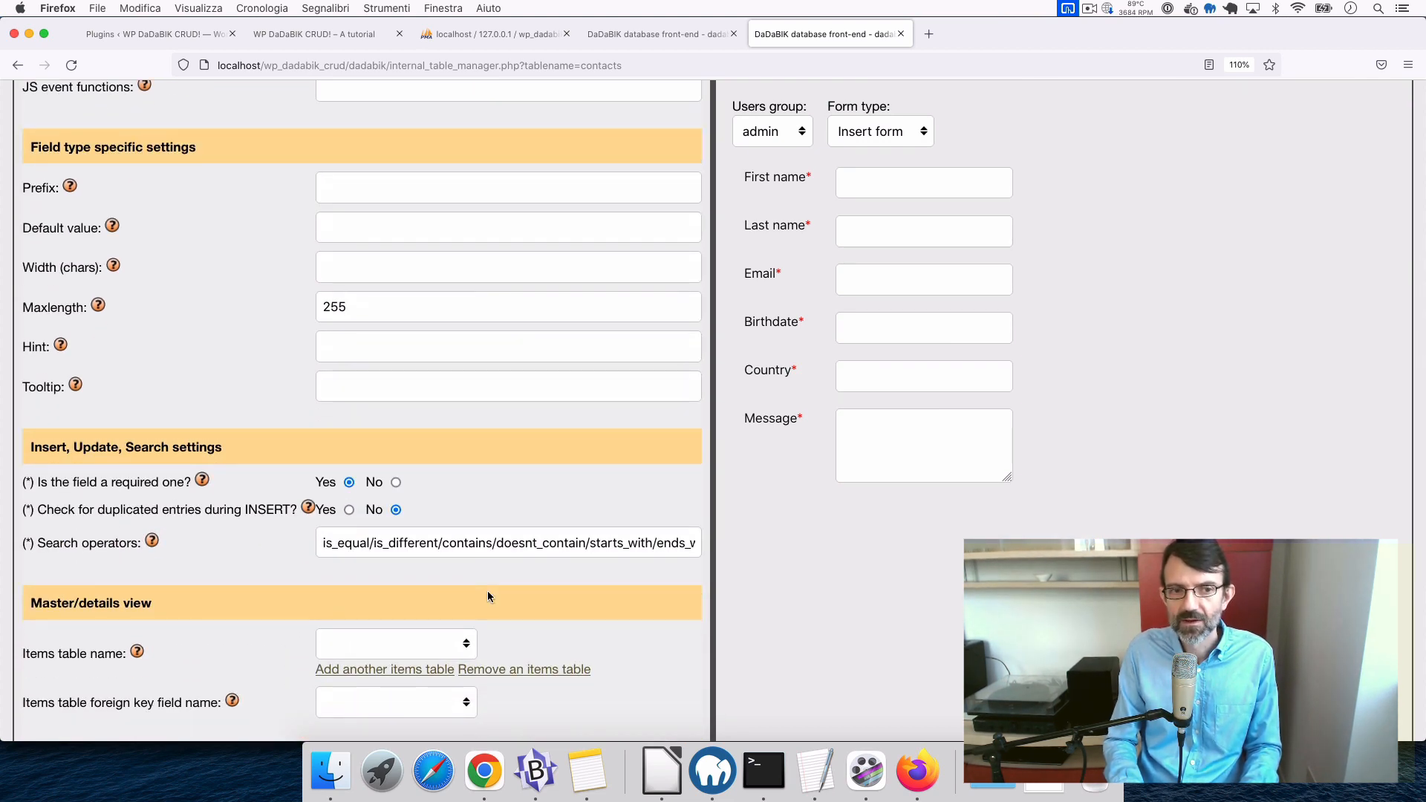
{"action": "scroll", "coordinate": [488, 591], "scroll_direction": "down", "scroll_amount": 2}
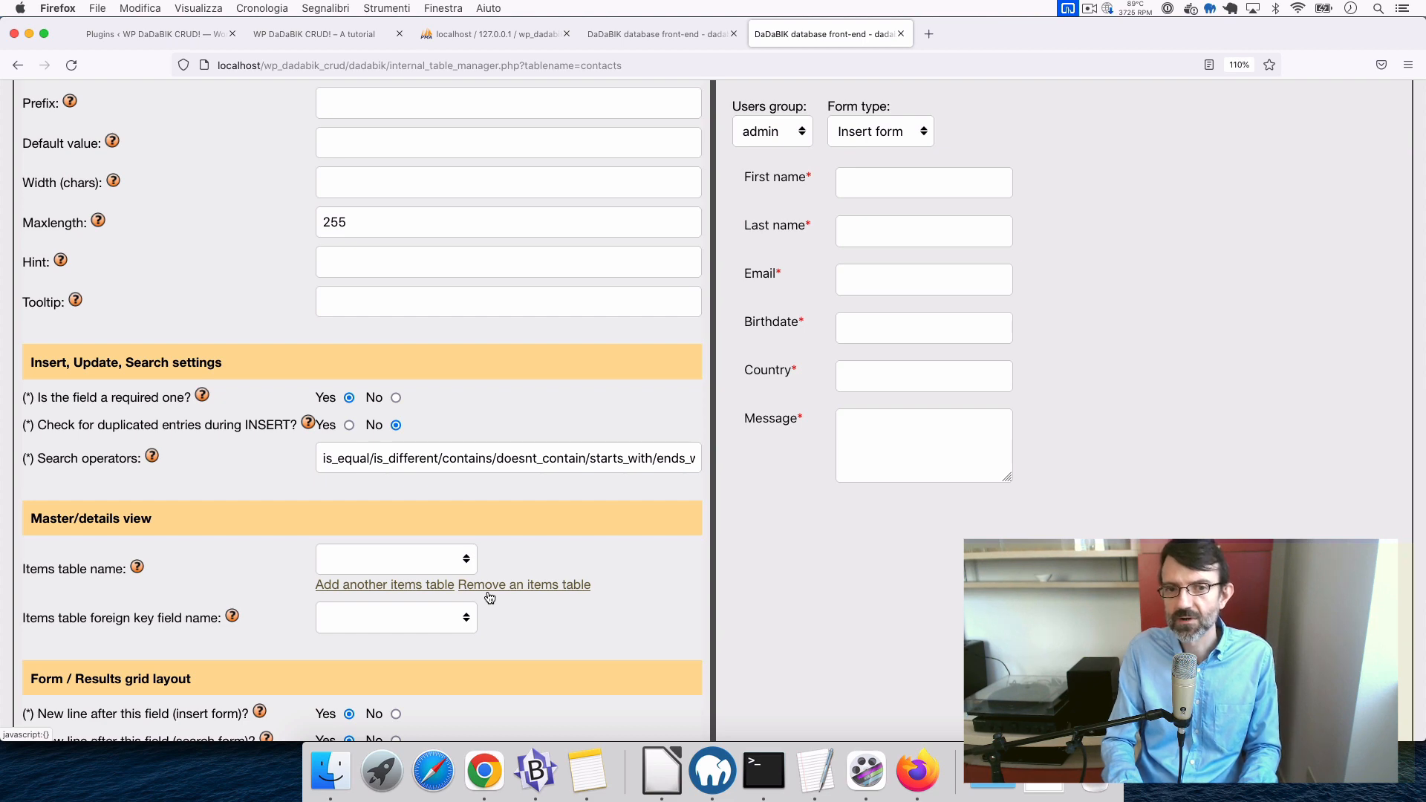
{"action": "scroll", "coordinate": [488, 592], "scroll_direction": "down", "scroll_amount": 3}
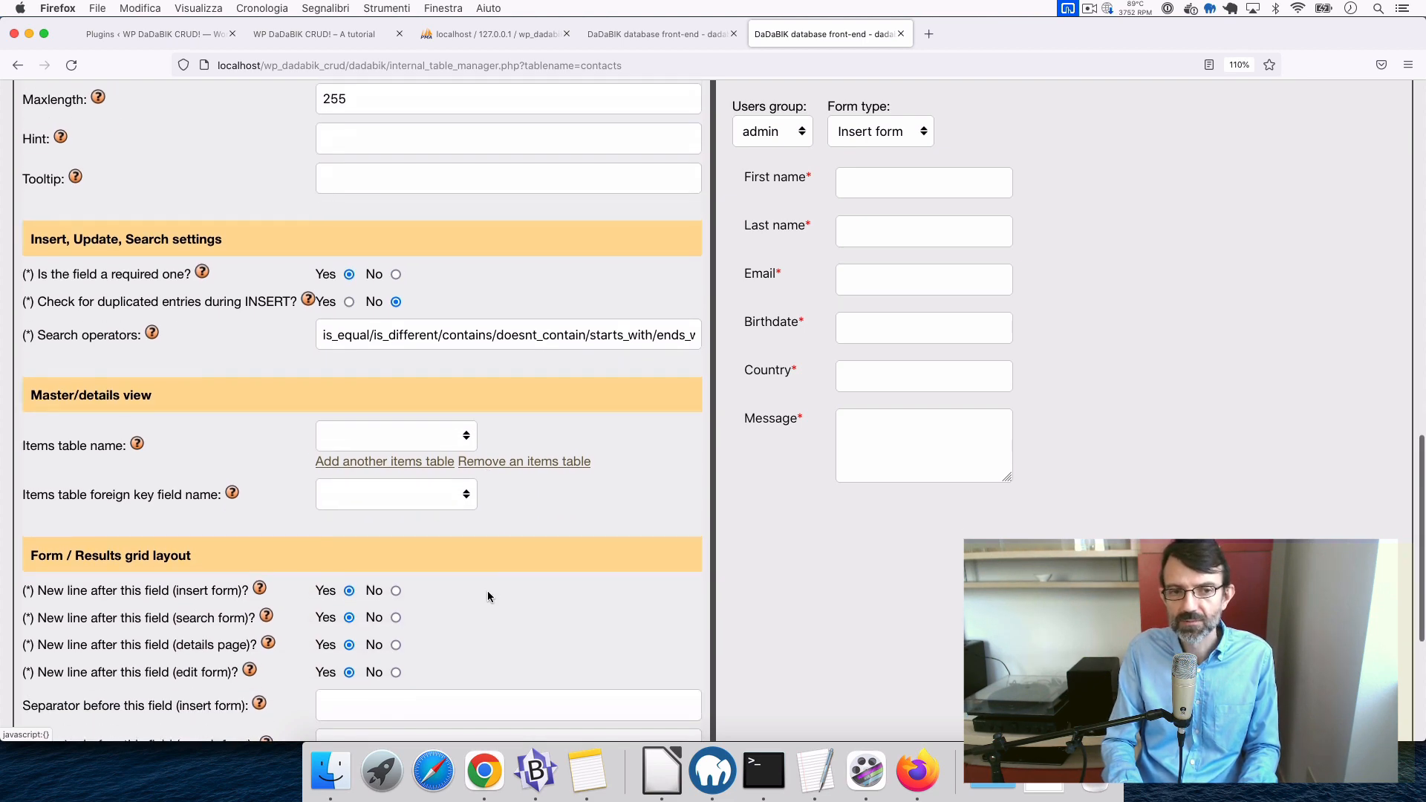
{"action": "scroll", "coordinate": [488, 592], "scroll_direction": "up", "scroll_amount": 20}
{"action": "scroll", "coordinate": [488, 592], "scroll_direction": "down", "scroll_amount": 3}
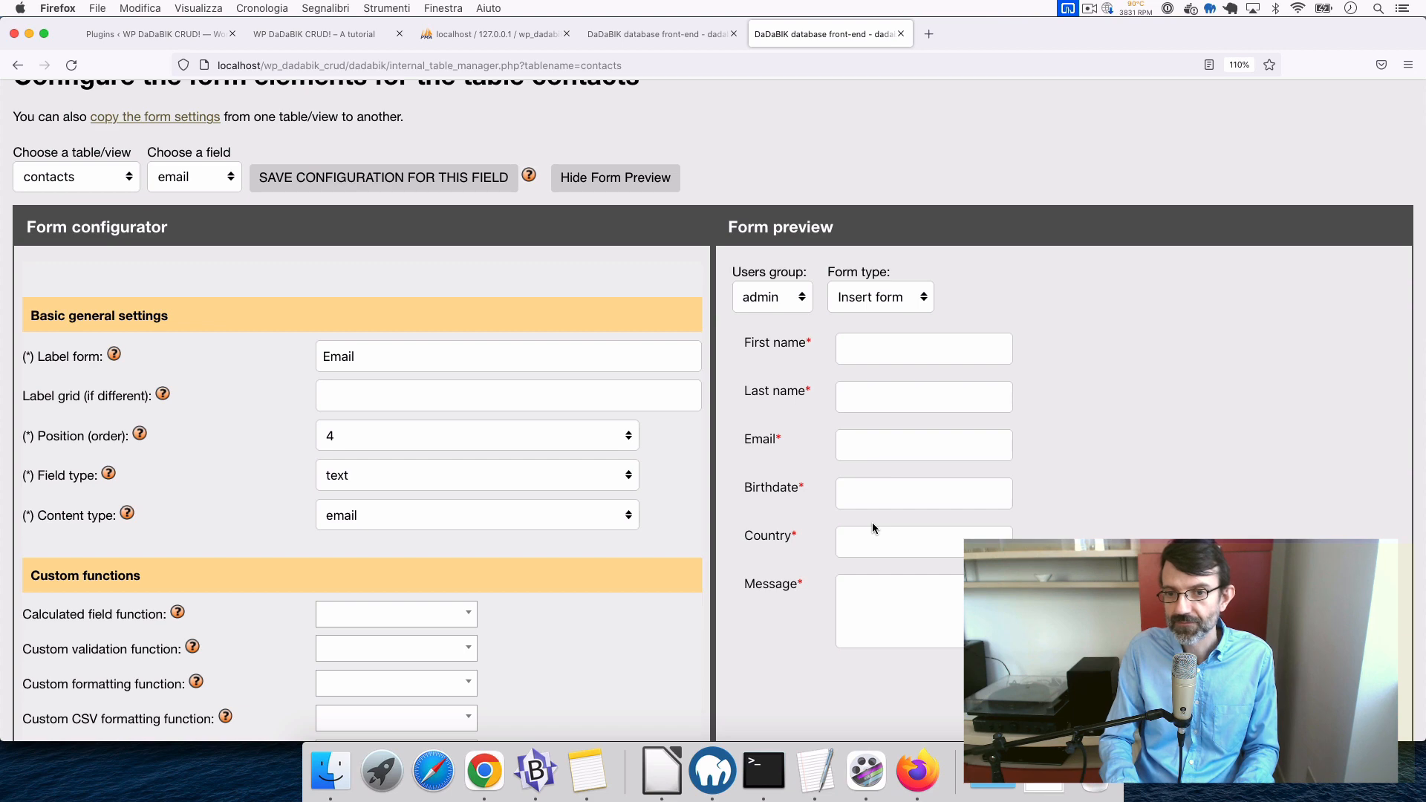
- From the contacts list showing the single test contact, start a blank new-contact form
{"action": "key", "text": "ctrl+shift+Tab"}
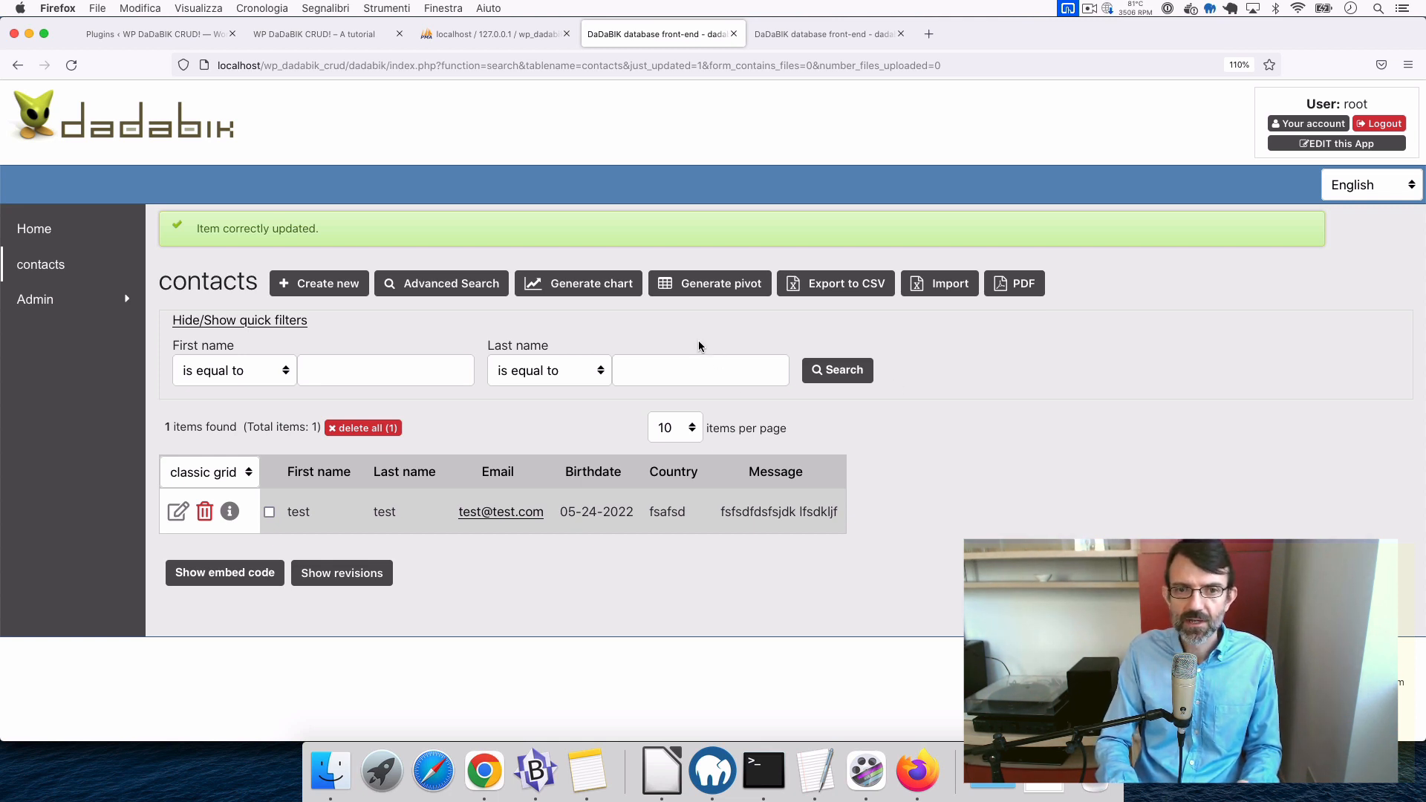
{"action": "left_click", "coordinate": [338, 285]}
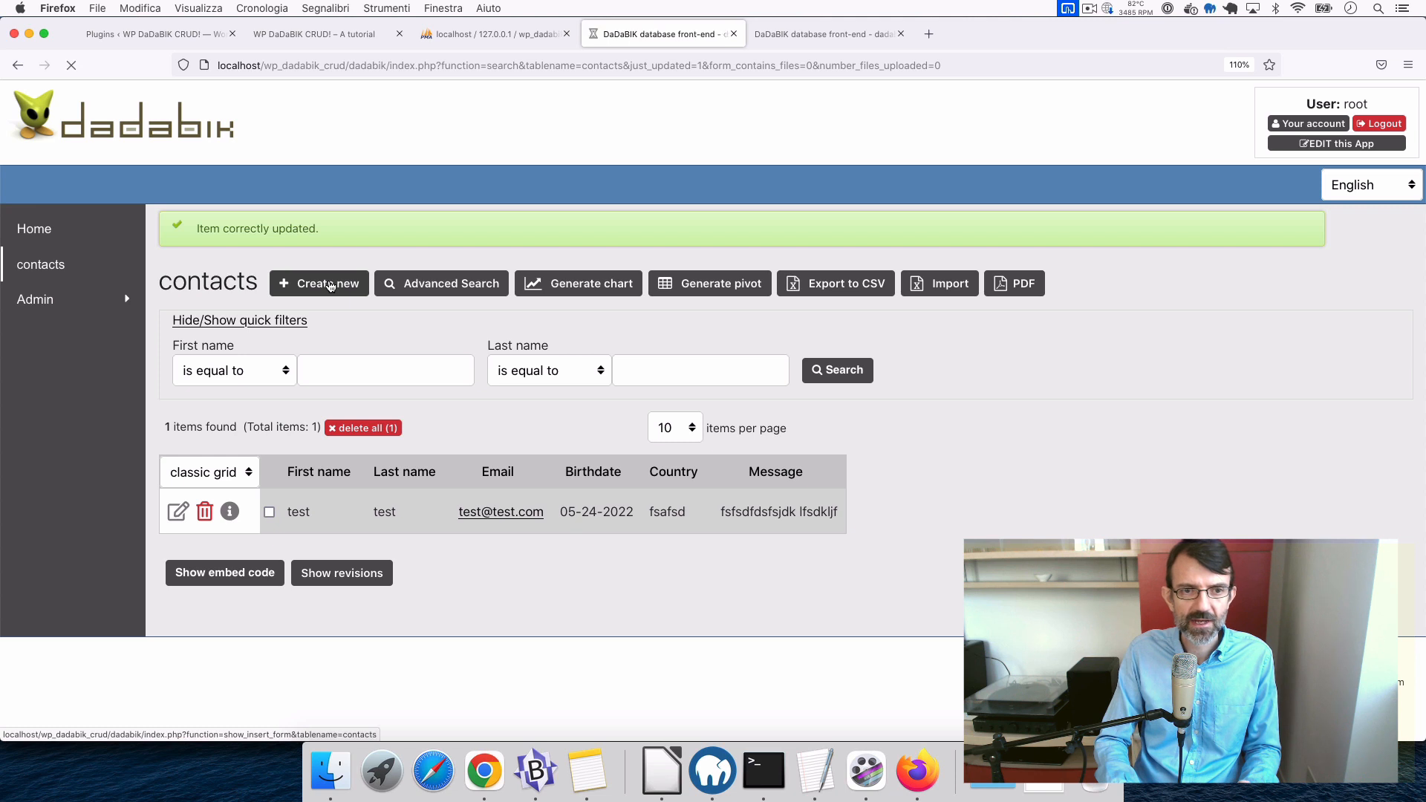
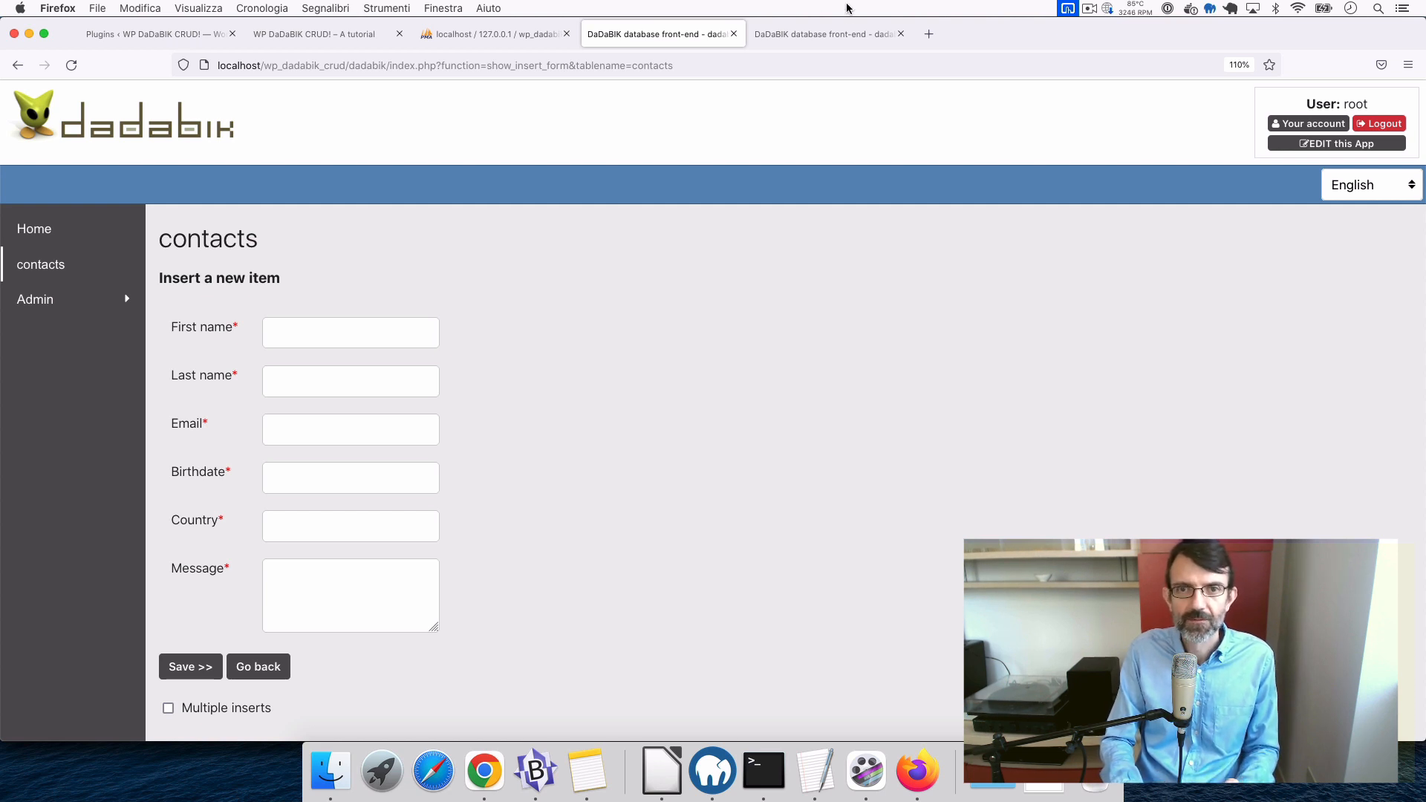
- From the admin Users page, go to the front-end groups list showing admin and default
{"action": "left_click", "coordinate": [828, 36]}
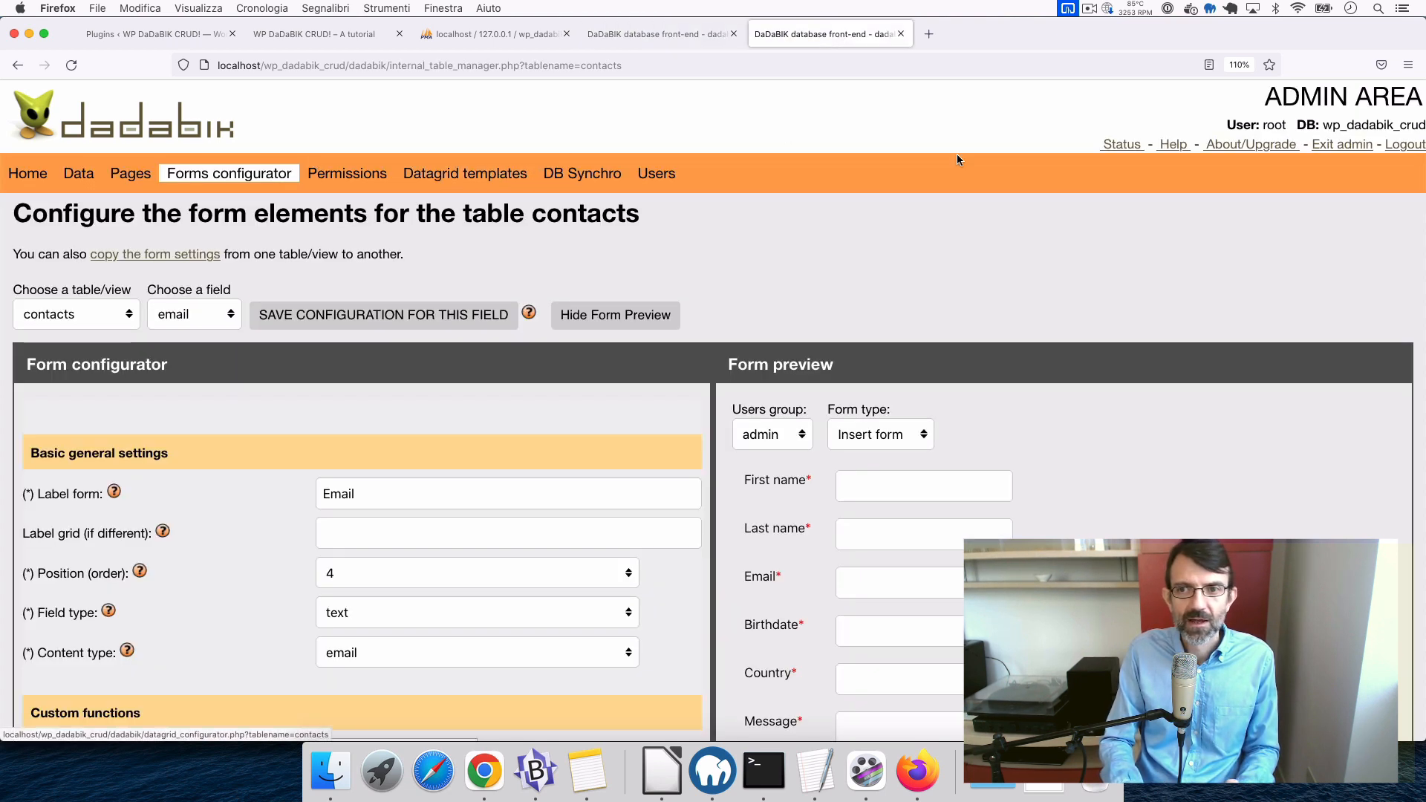
{"action": "left_click", "coordinate": [656, 173]}
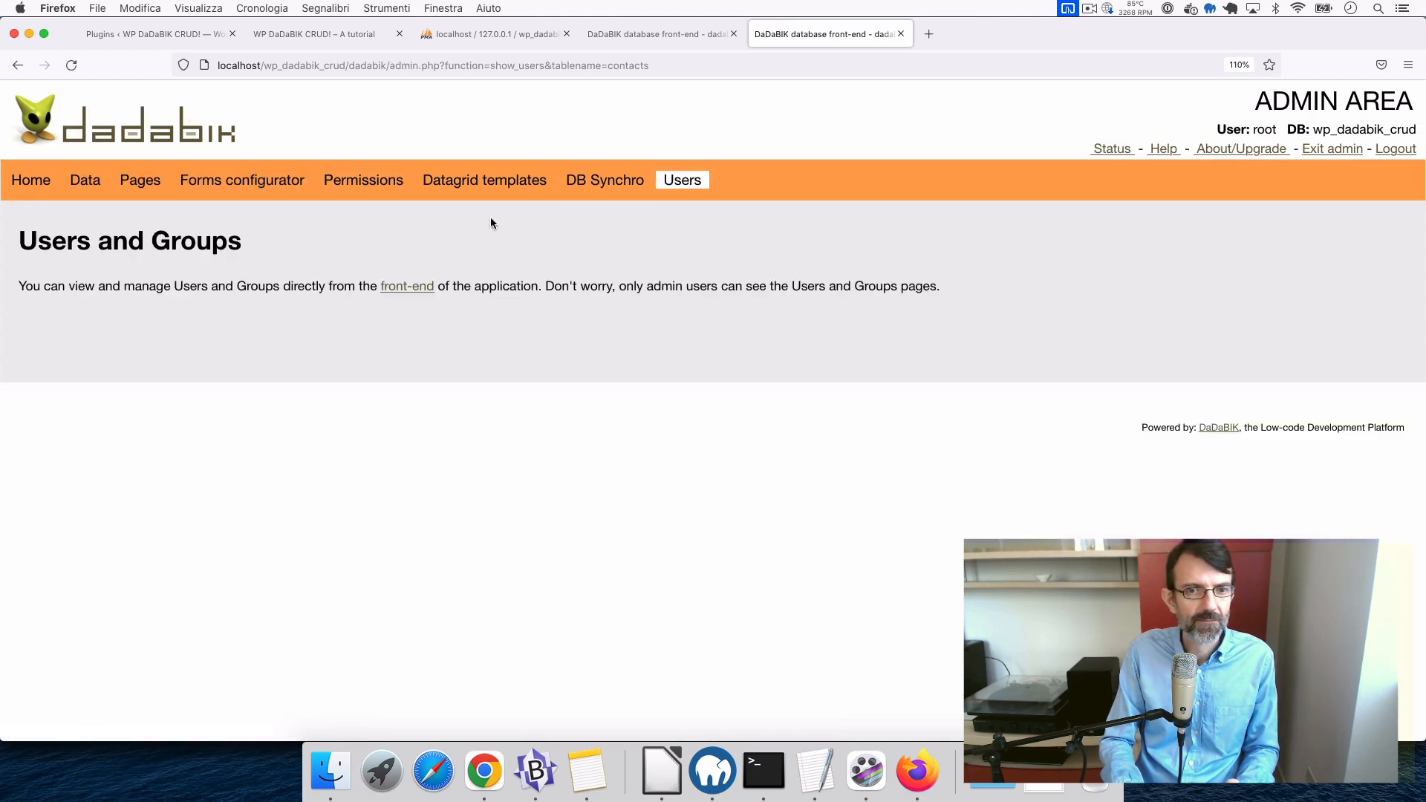
{"action": "left_click", "coordinate": [410, 288]}
{"action": "left_click", "coordinate": [49, 370]}
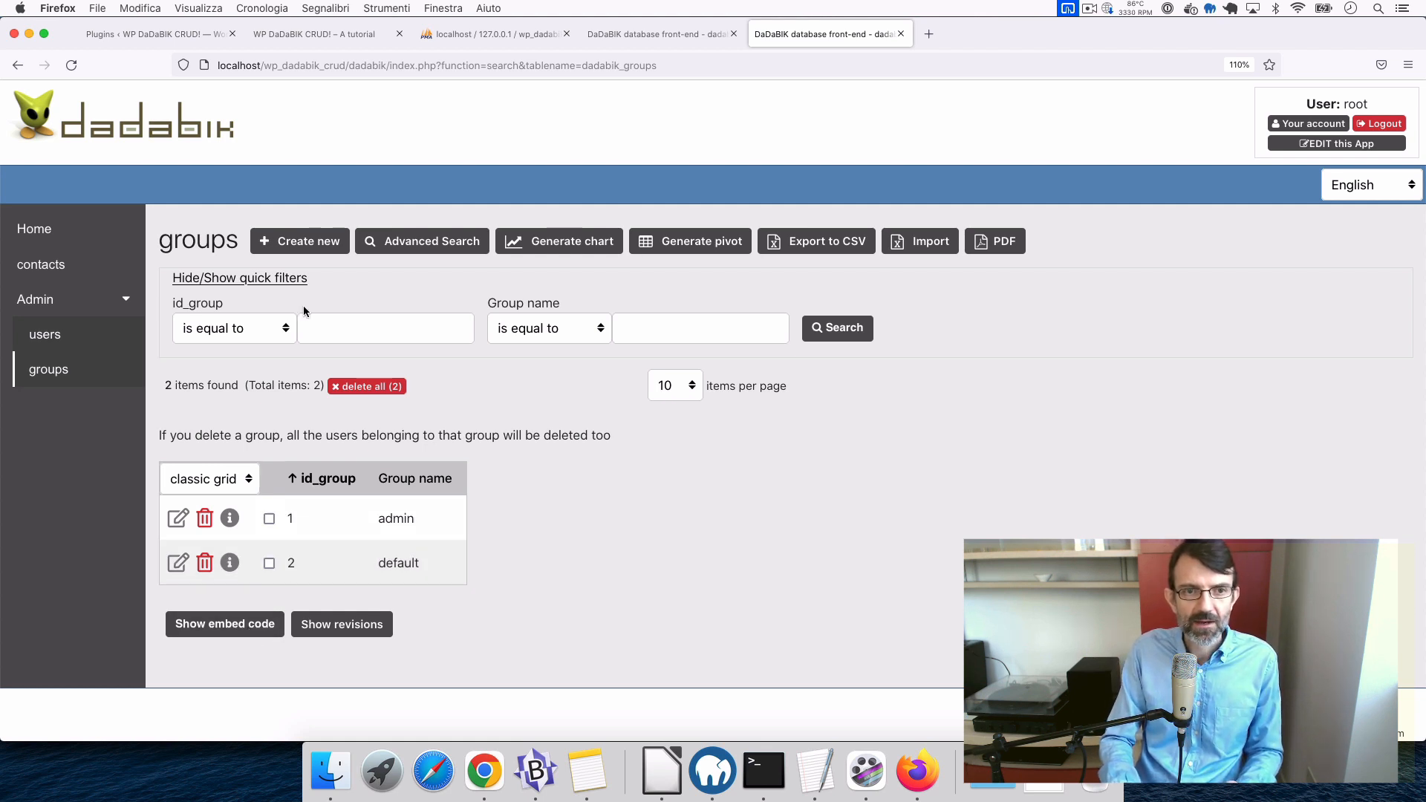
- Create a group named 'Public', then show the front-end users list
{"action": "left_click", "coordinate": [320, 242]}
{"action": "left_click", "coordinate": [354, 343]}
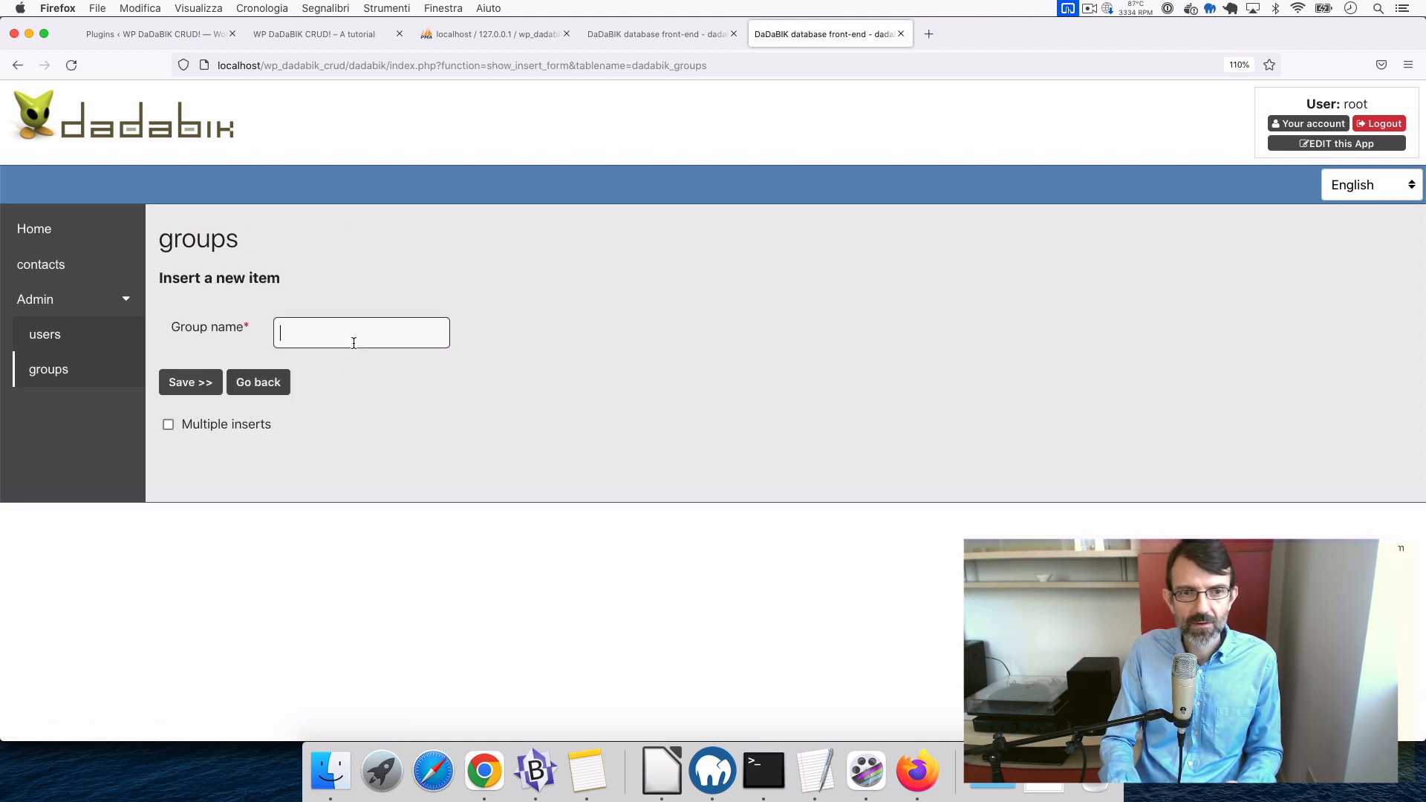
{"action": "type", "text": "Public"}
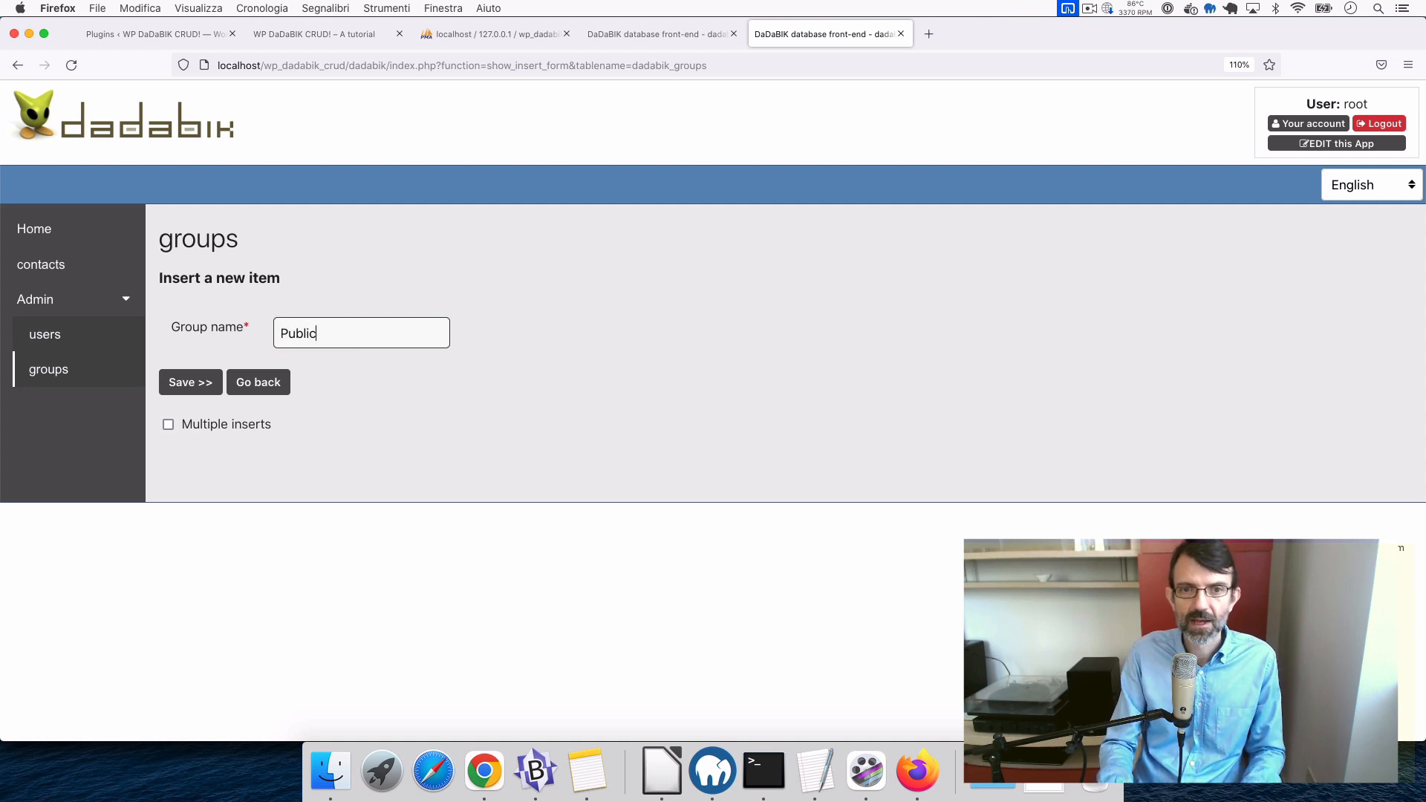
{"action": "key", "text": "Return"}
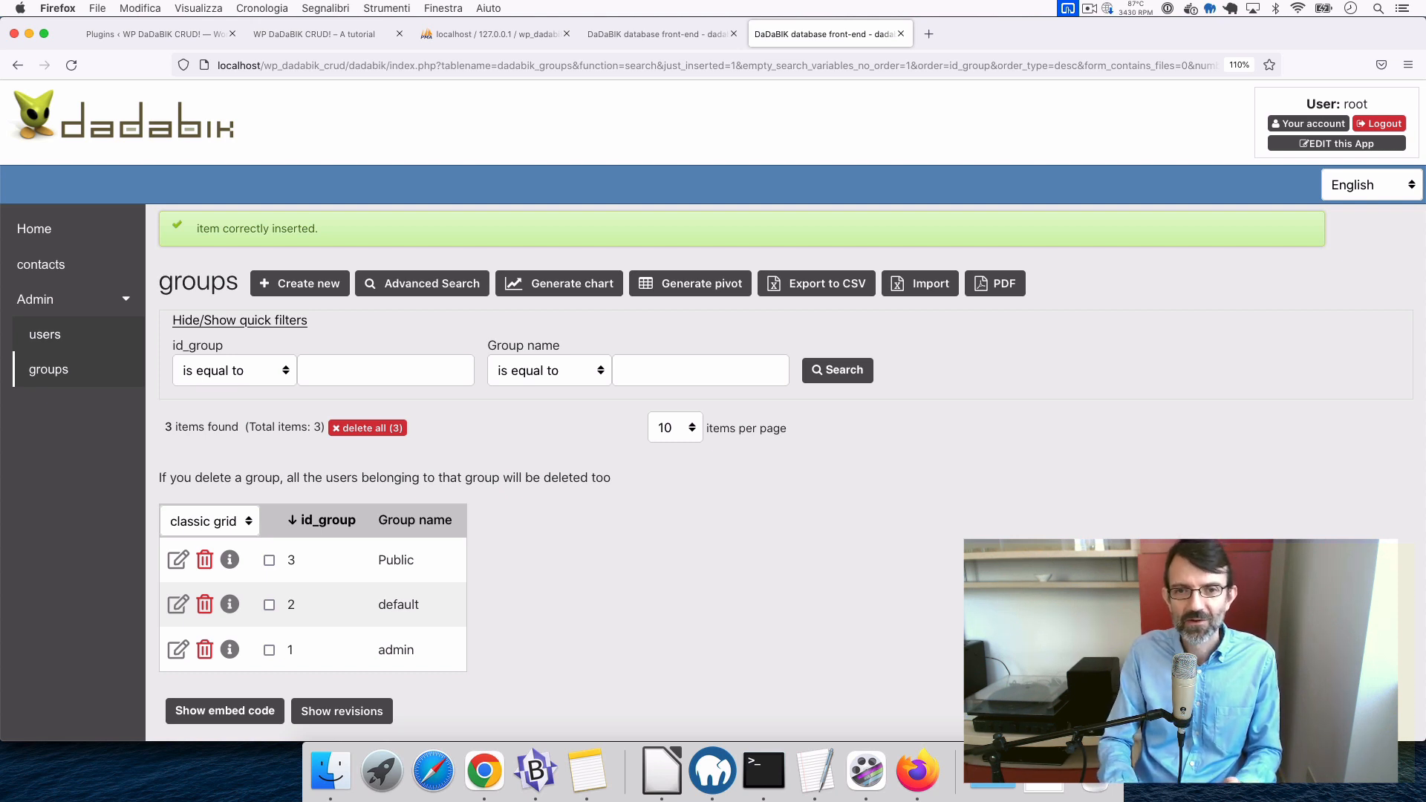
{"action": "left_click", "coordinate": [46, 336]}
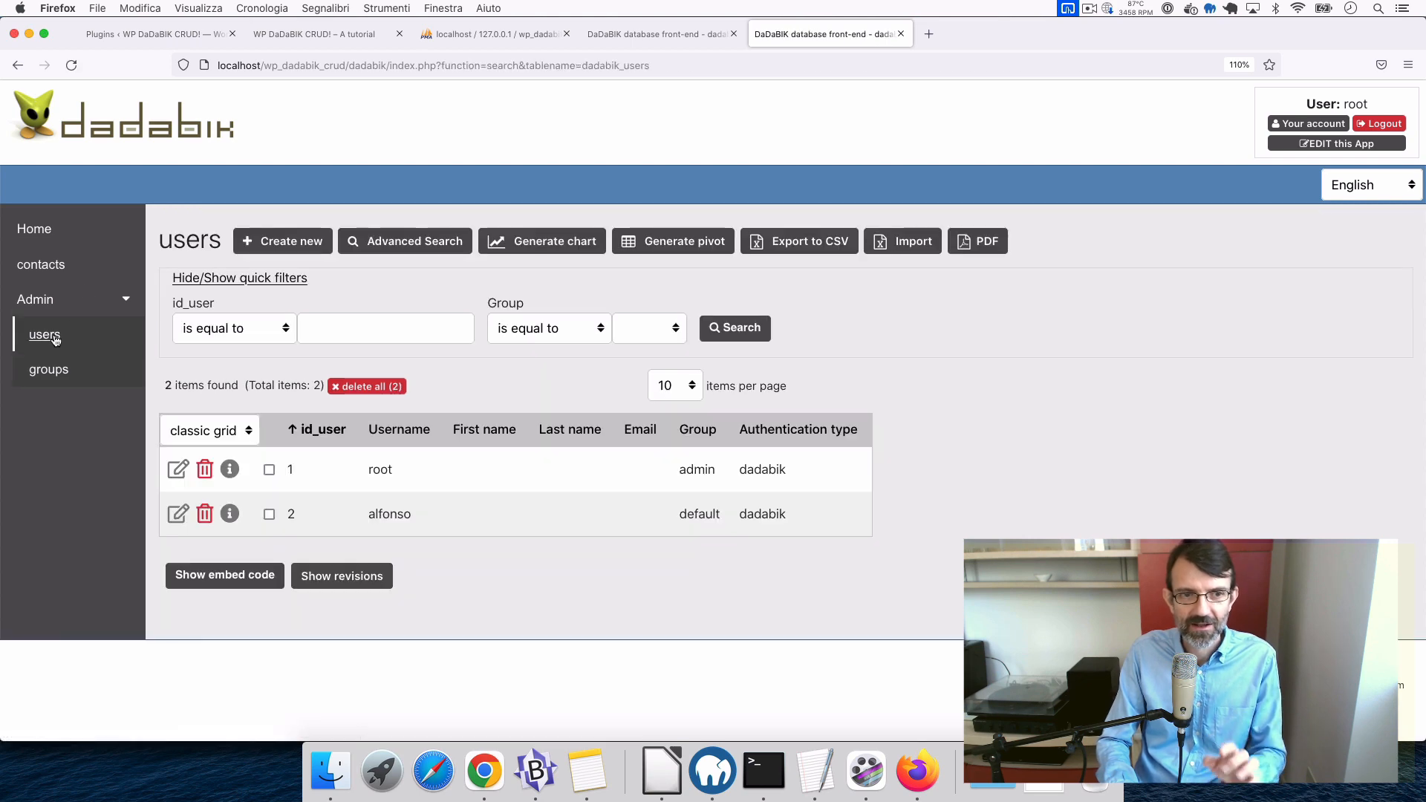
- Start a new user with username 'wp_dadabik_crud' assigned to the Public group
{"action": "left_click", "coordinate": [295, 246]}
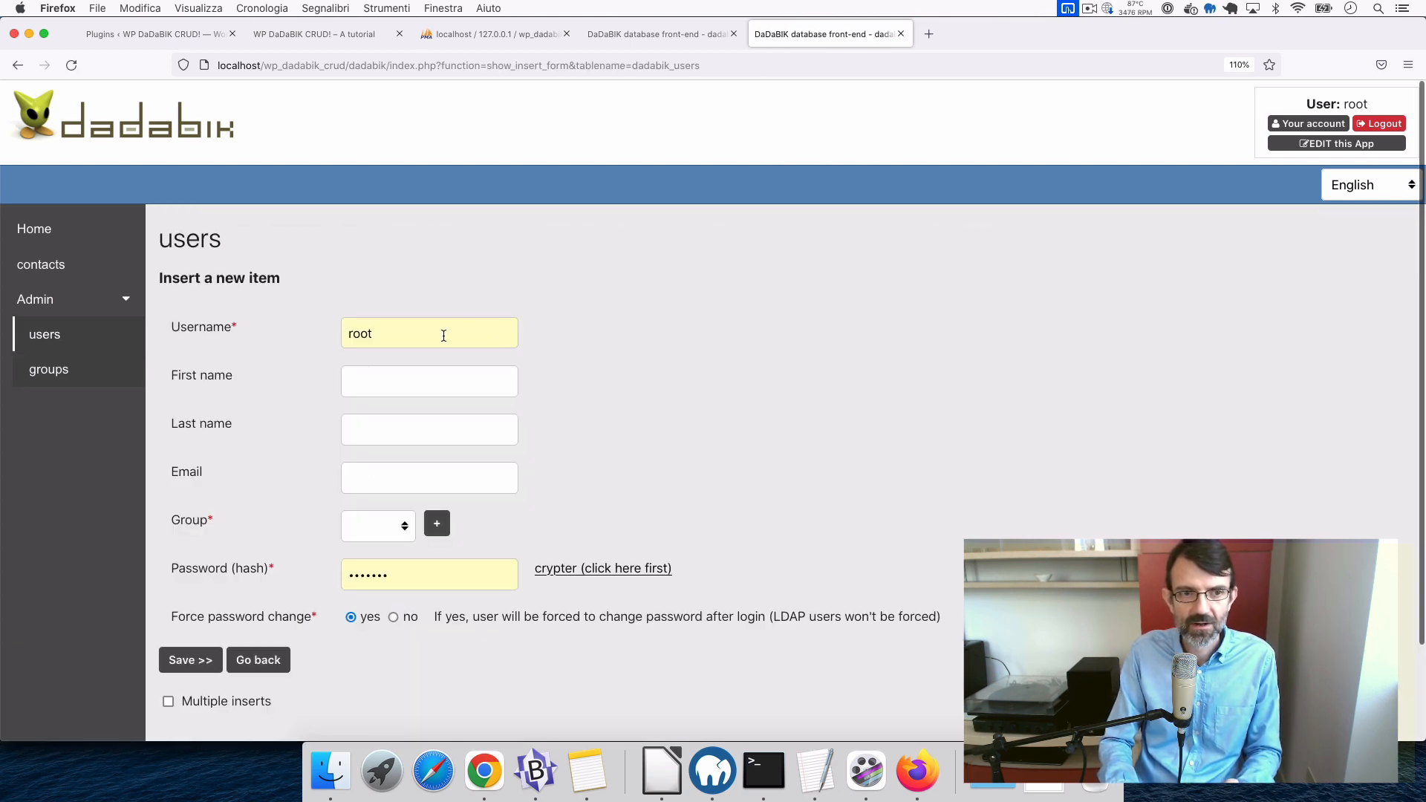
{"action": "double_click", "coordinate": [375, 332]}
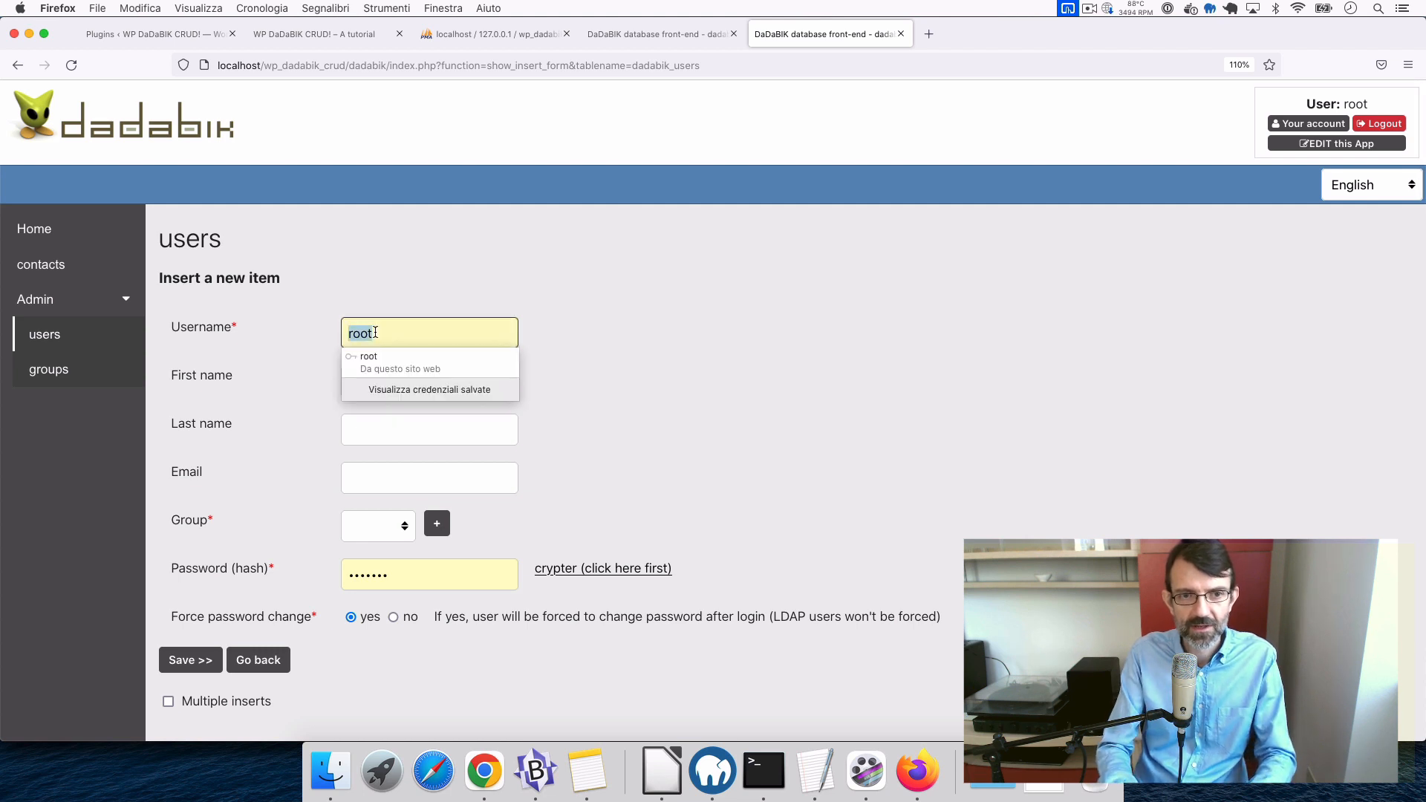
{"action": "type", "text": "wp_"}
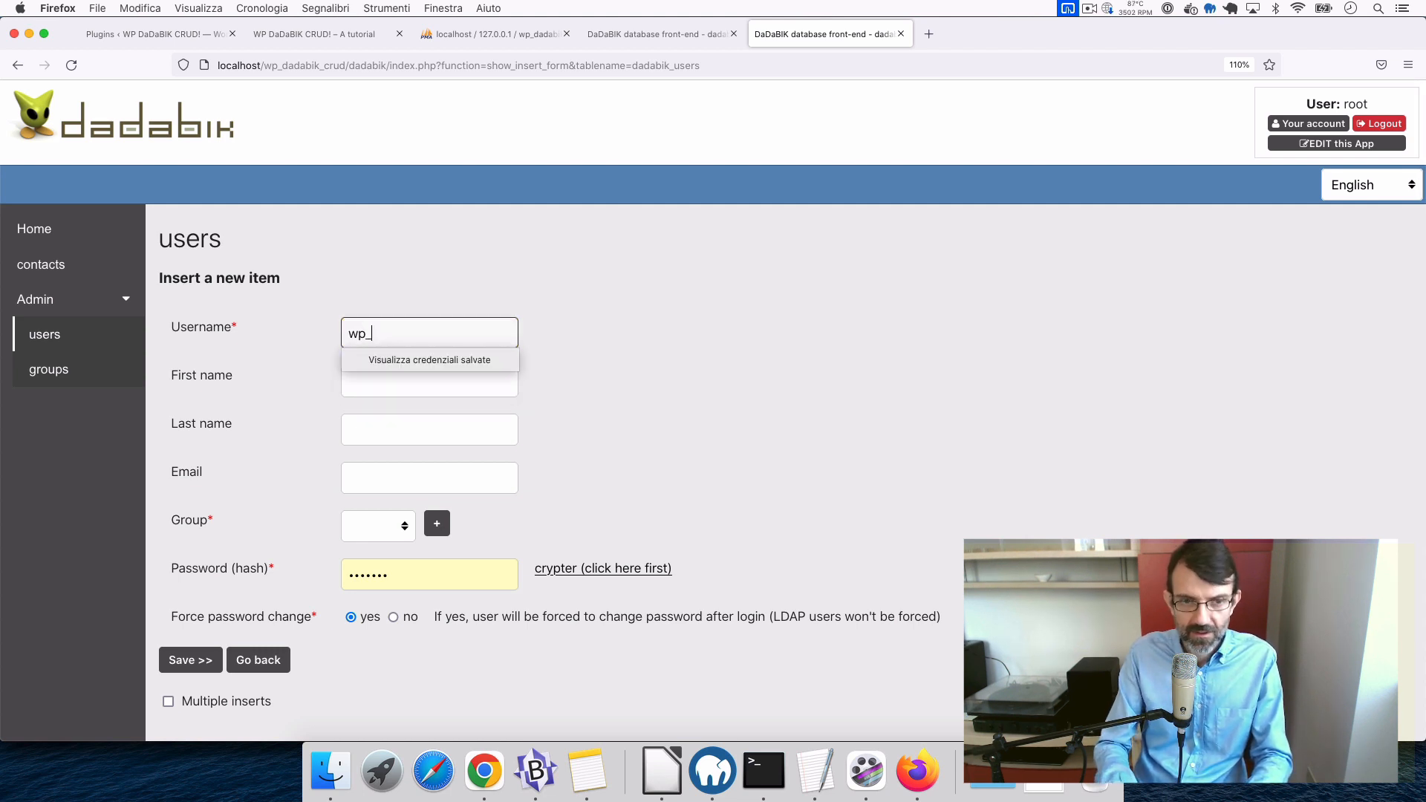
{"action": "type", "text": "dadabik_cr"}
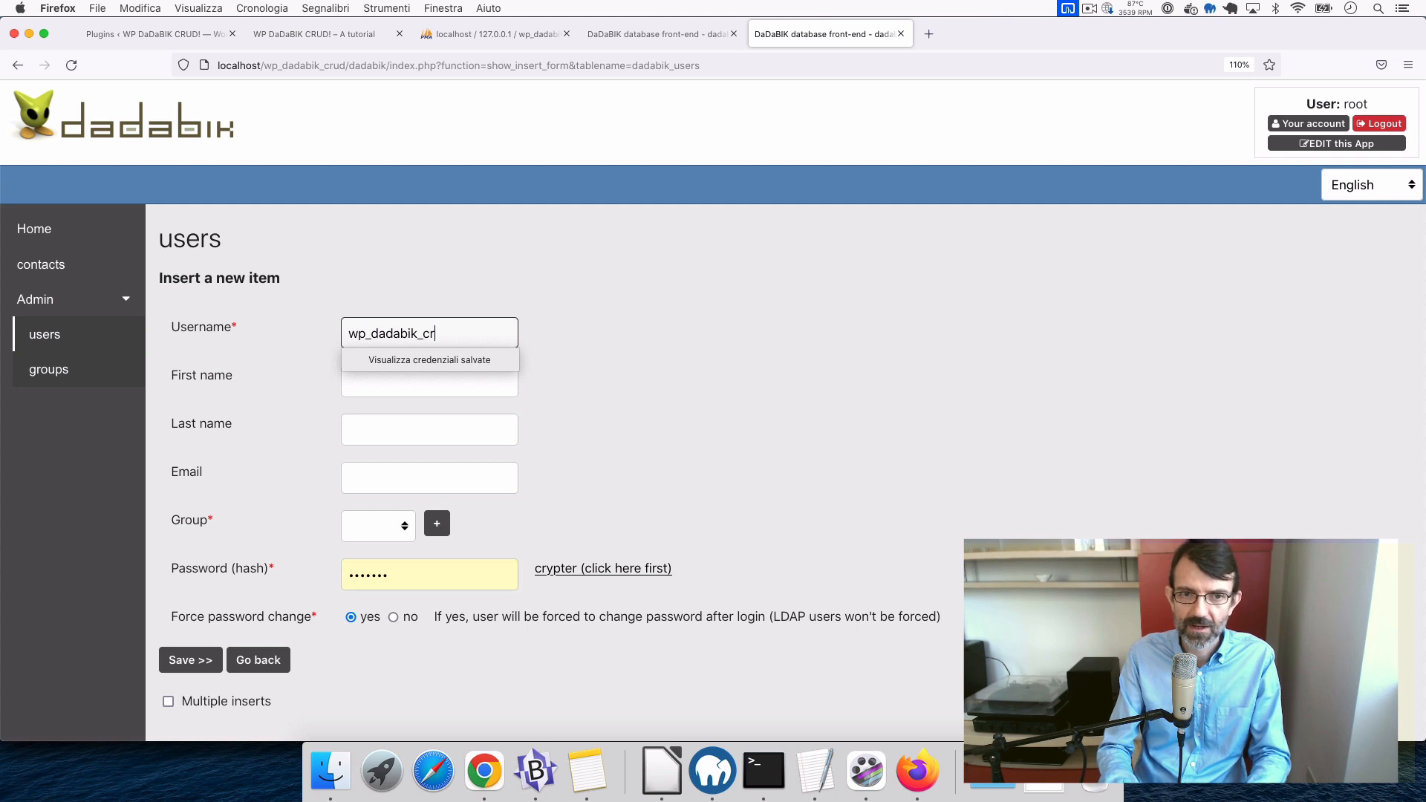
{"action": "type", "text": "ud"}
{"action": "key", "text": "Tab"}
{"action": "key", "text": "Tab"}
{"action": "key", "text": "Tab"}
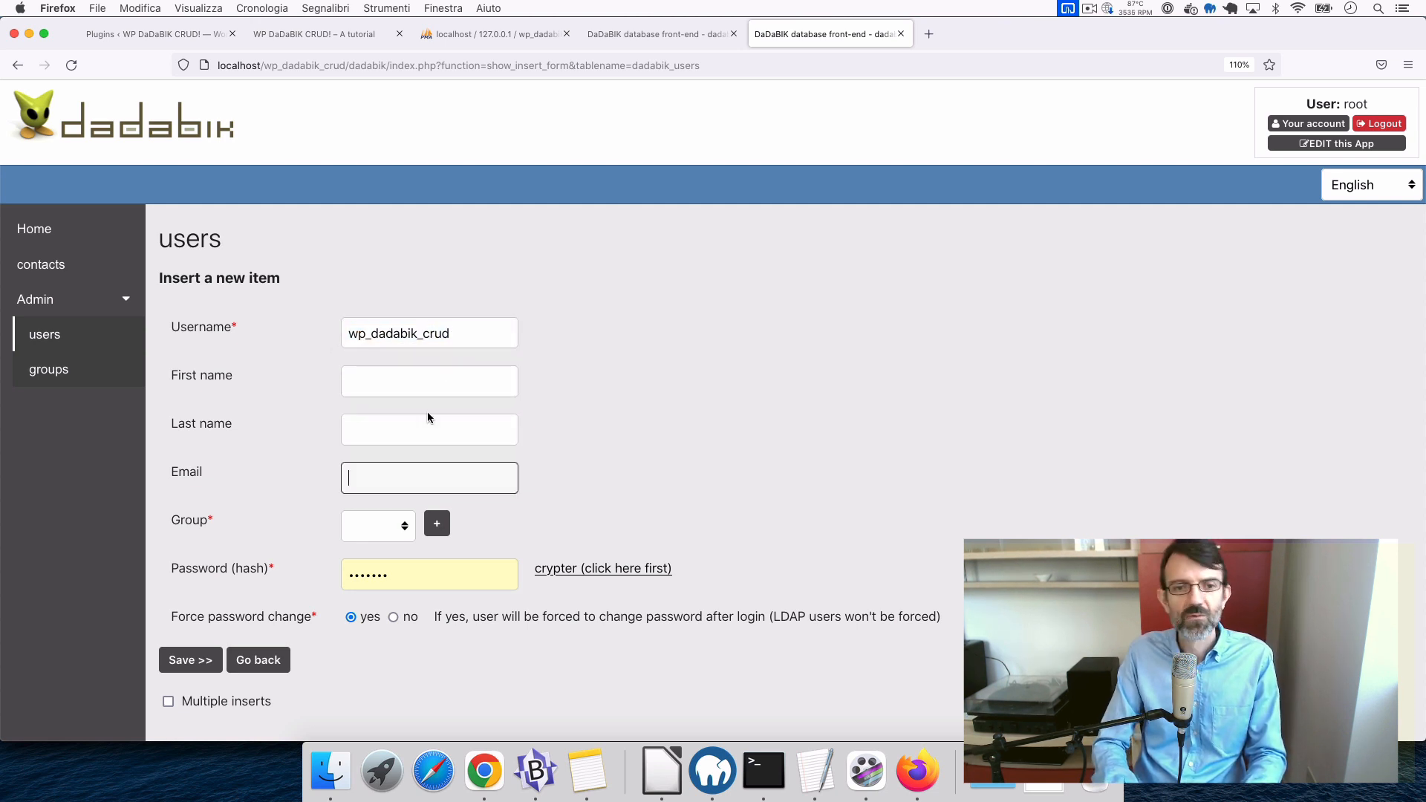
{"action": "left_click", "coordinate": [395, 528]}
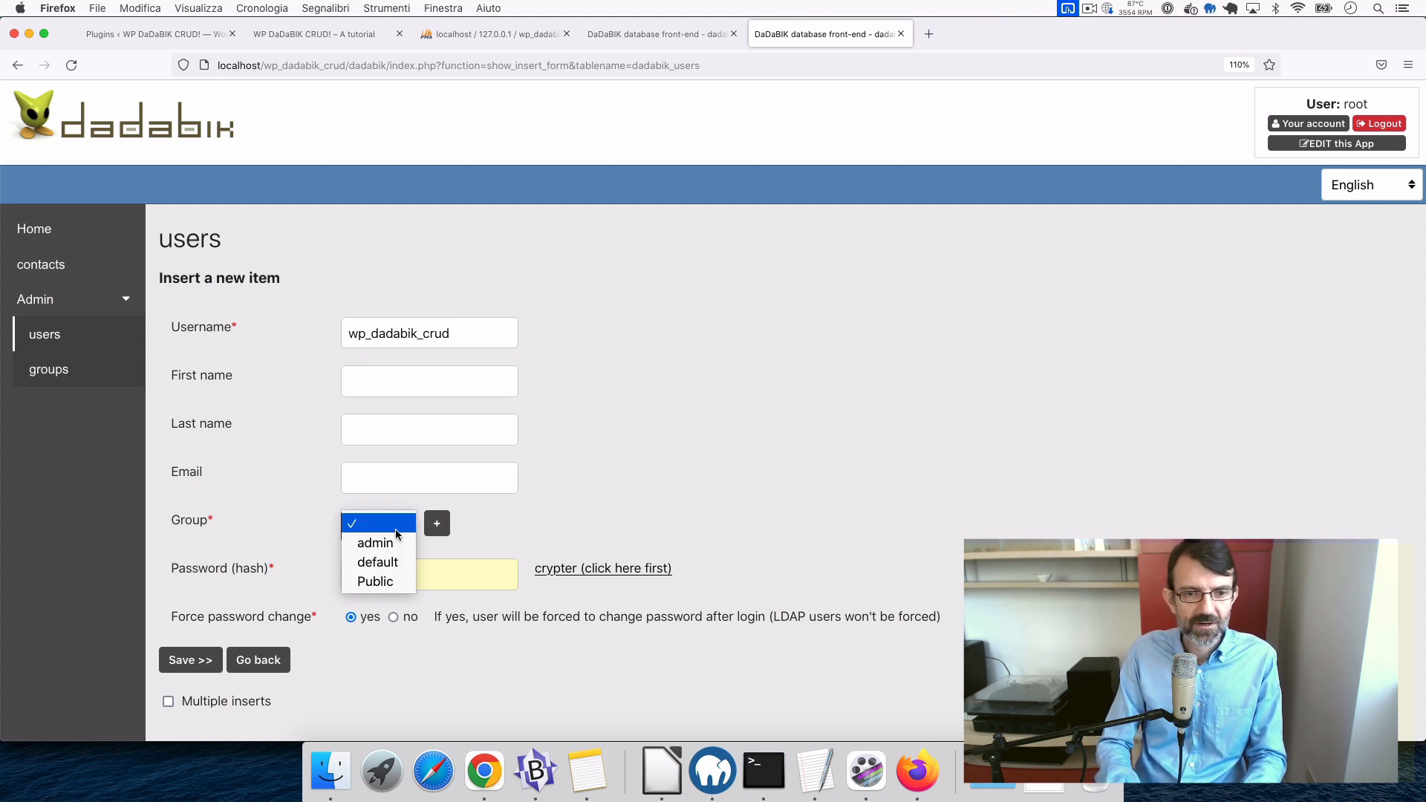
{"action": "key", "text": "Down"}
{"action": "key", "text": "Down"}
{"action": "key", "text": "Down"}
{"action": "key", "text": "Return"}
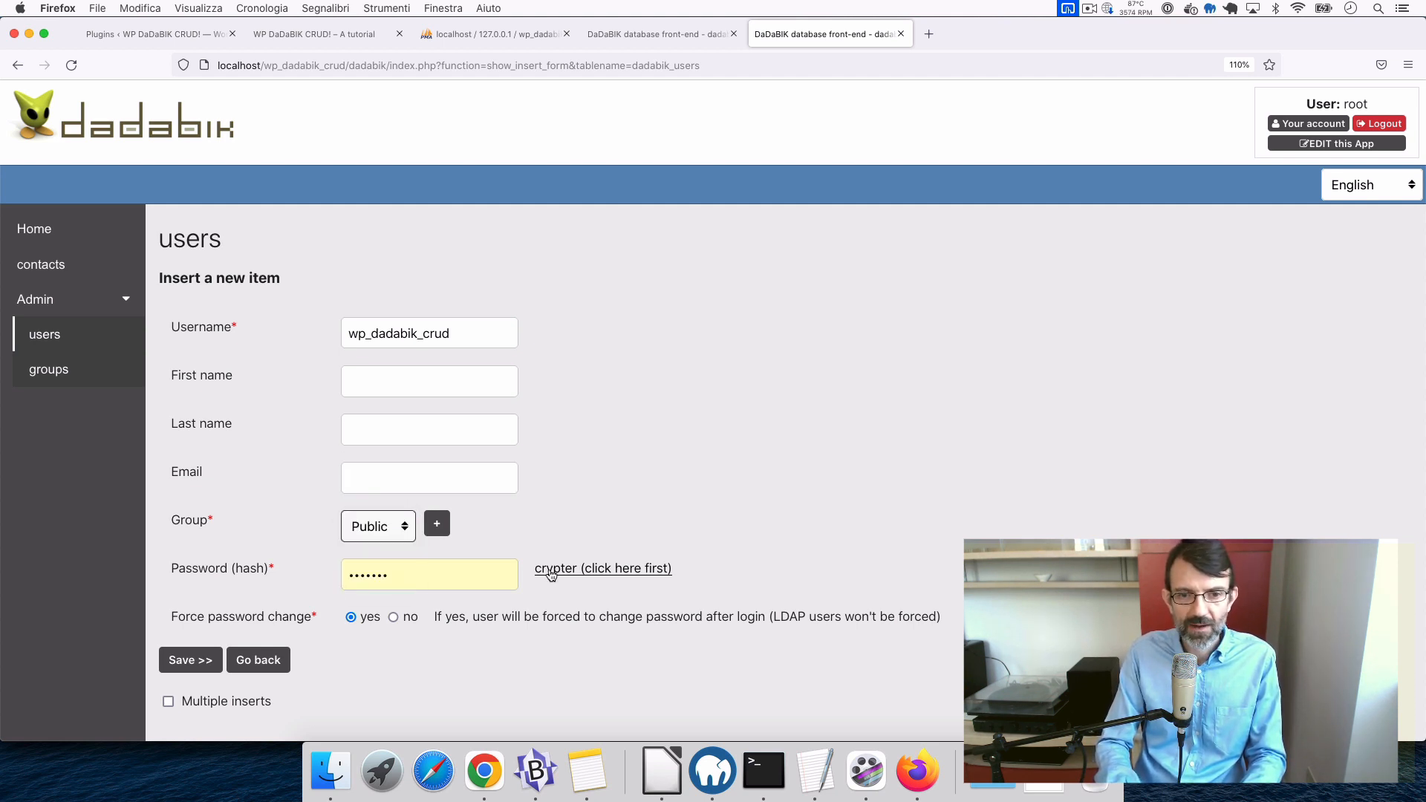
- Fill in a hashed password, turn off forced password change, and save the user
{"action": "left_click", "coordinate": [572, 569]}
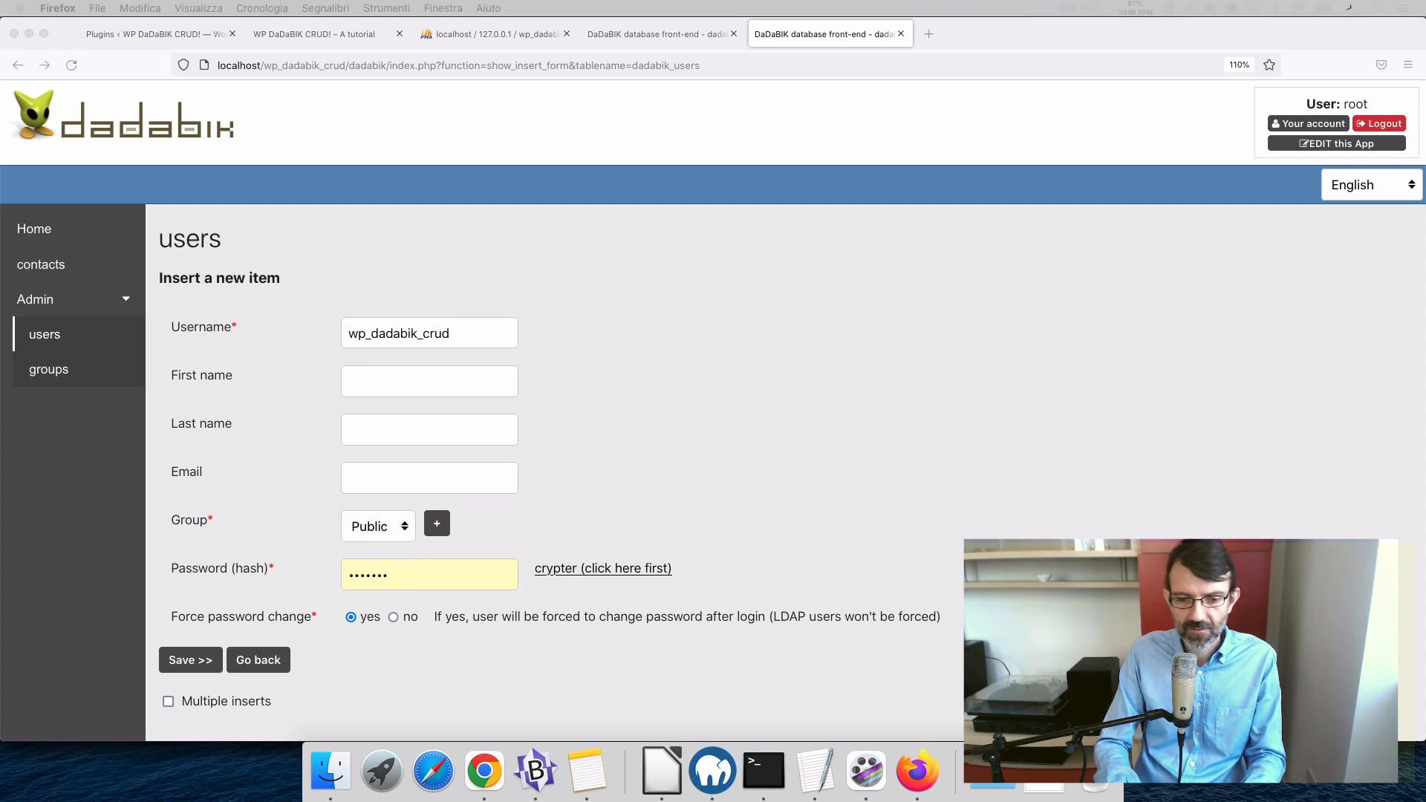
{"action": "key", "text": "Return"}
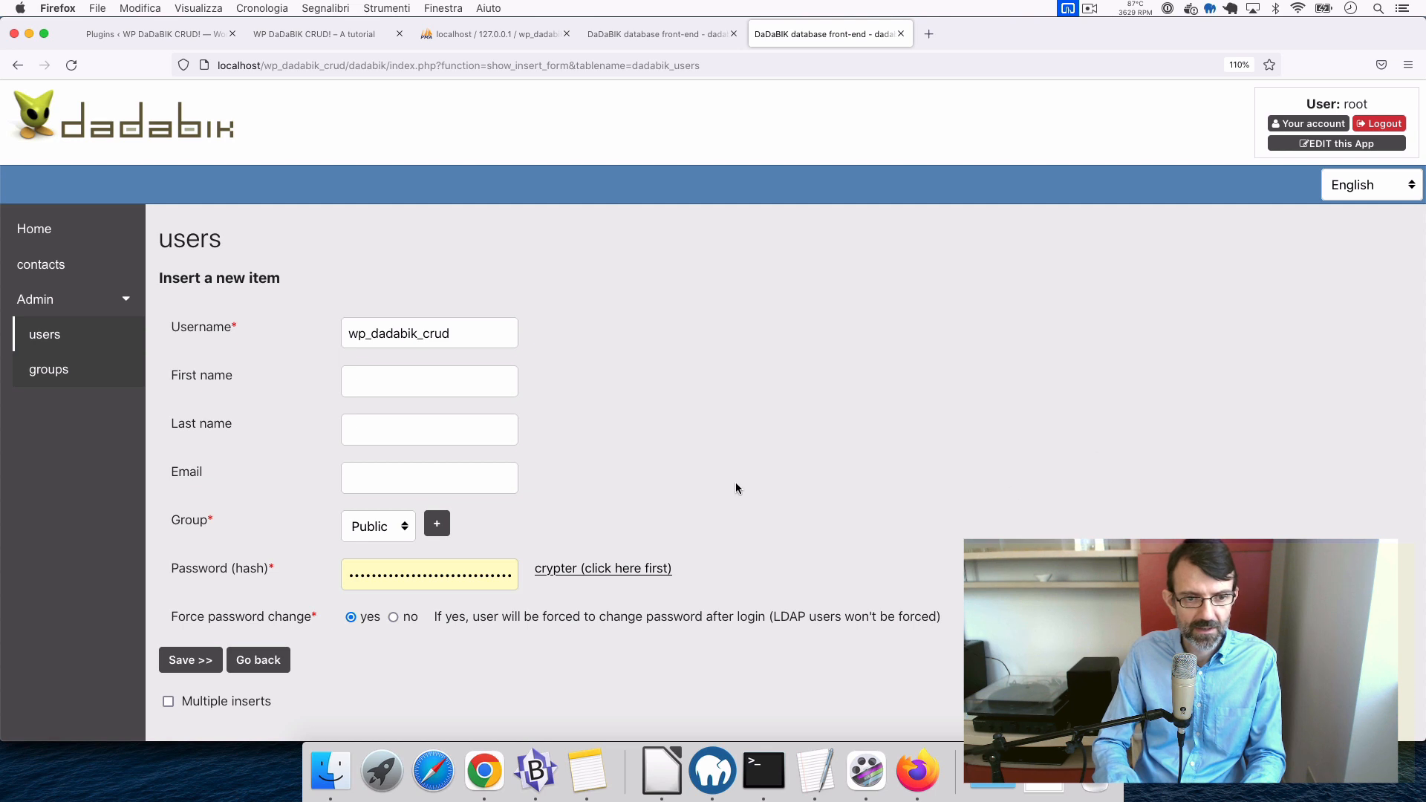
{"action": "scroll", "coordinate": [385, 675], "scroll_direction": "down", "scroll_amount": 1}
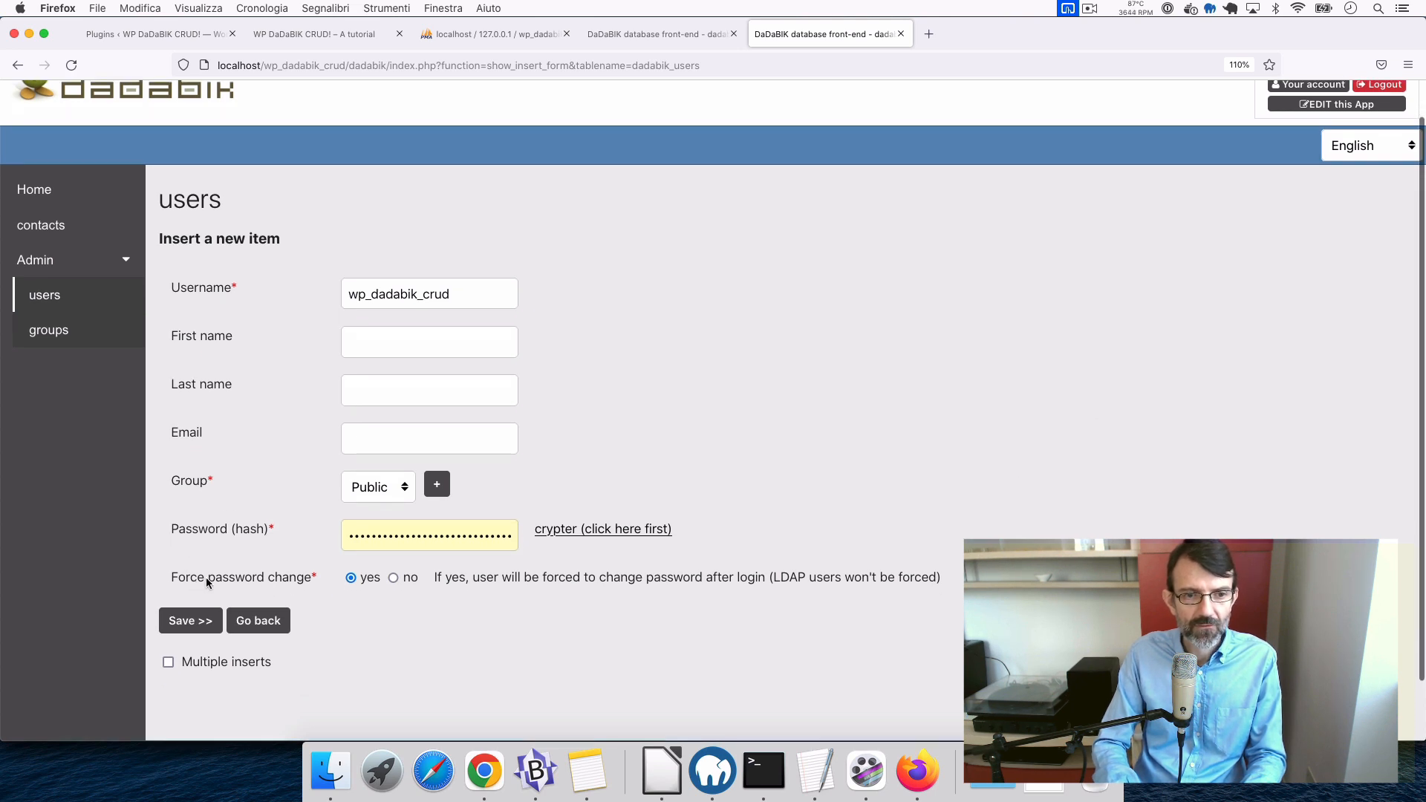
{"action": "left_click", "coordinate": [395, 579]}
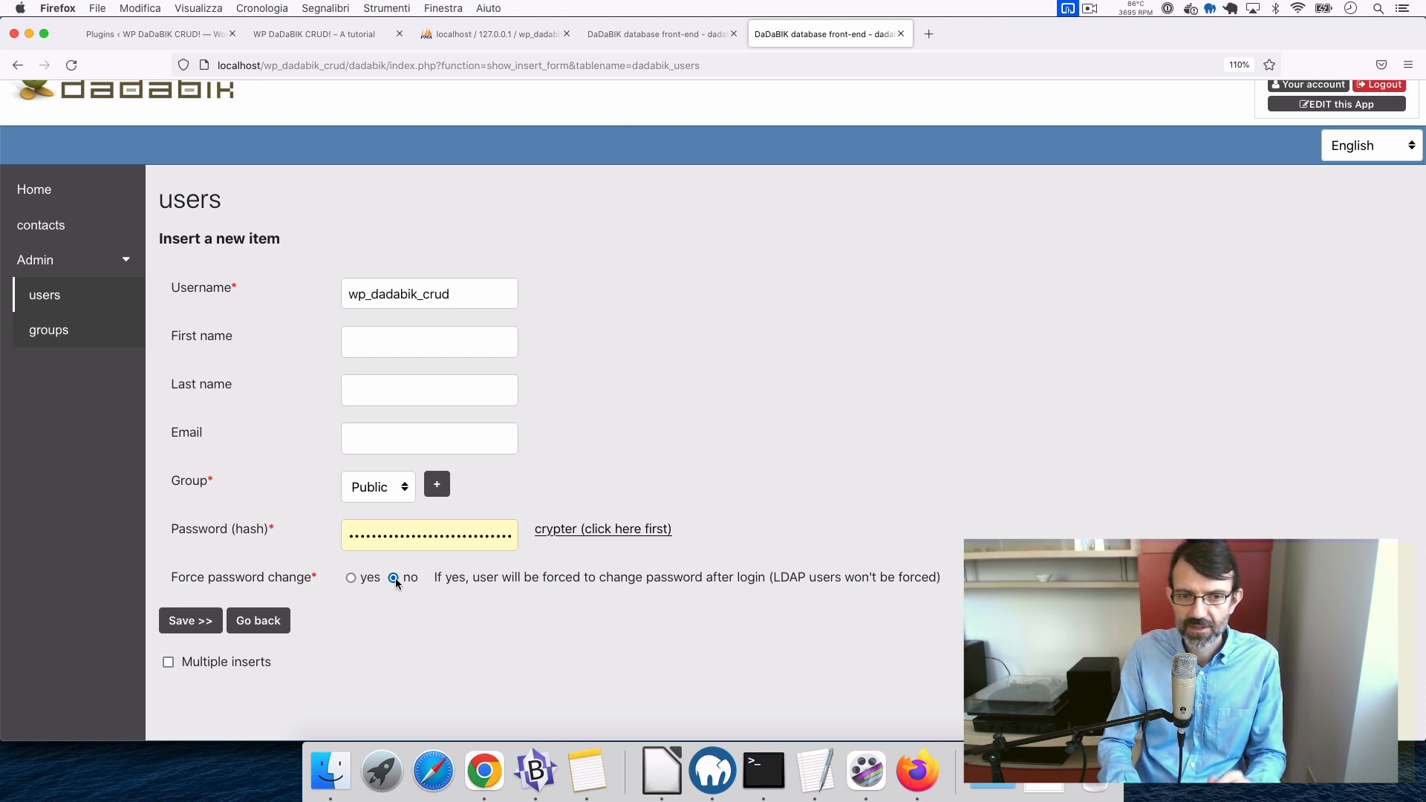
{"action": "left_click", "coordinate": [195, 624]}
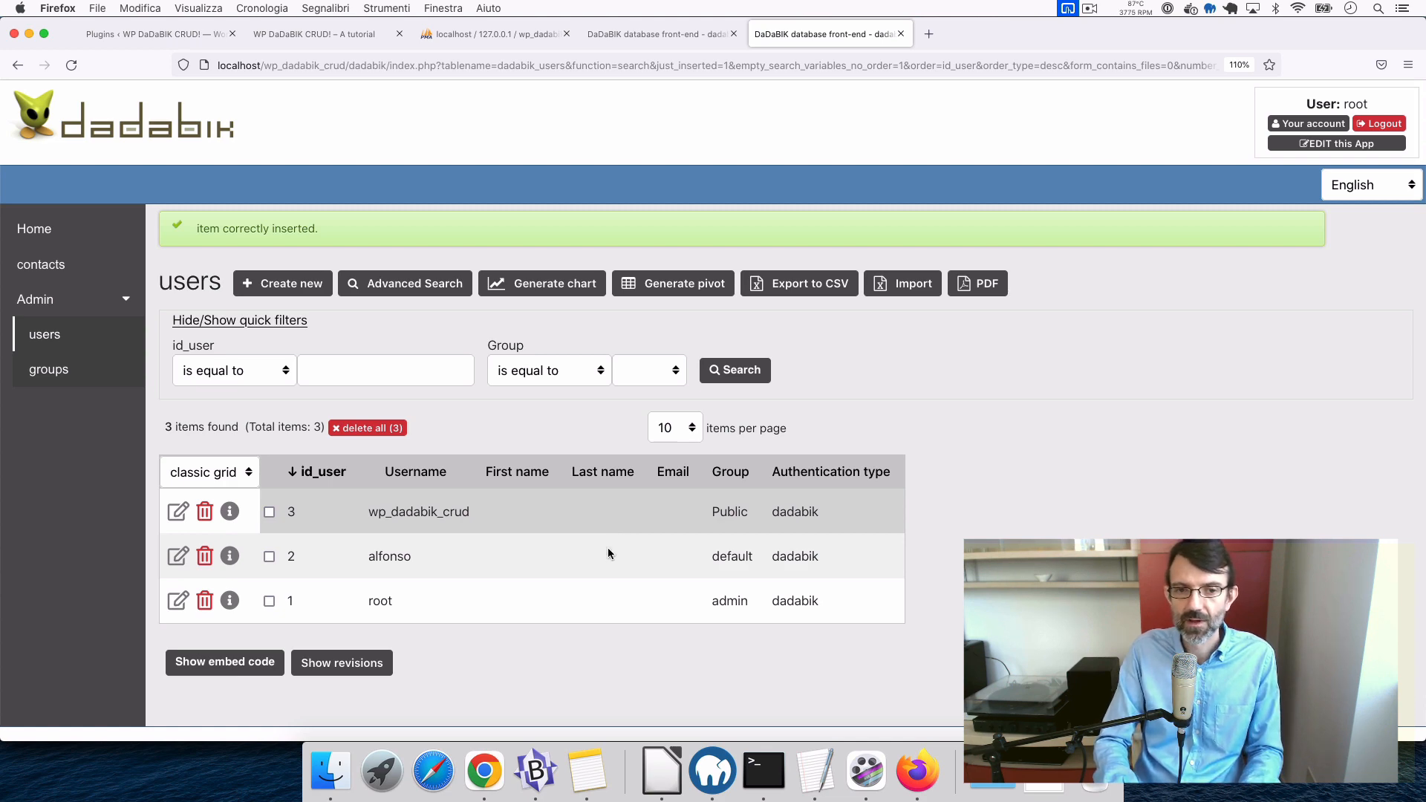
{"action": "key", "text": "super+Tab"}
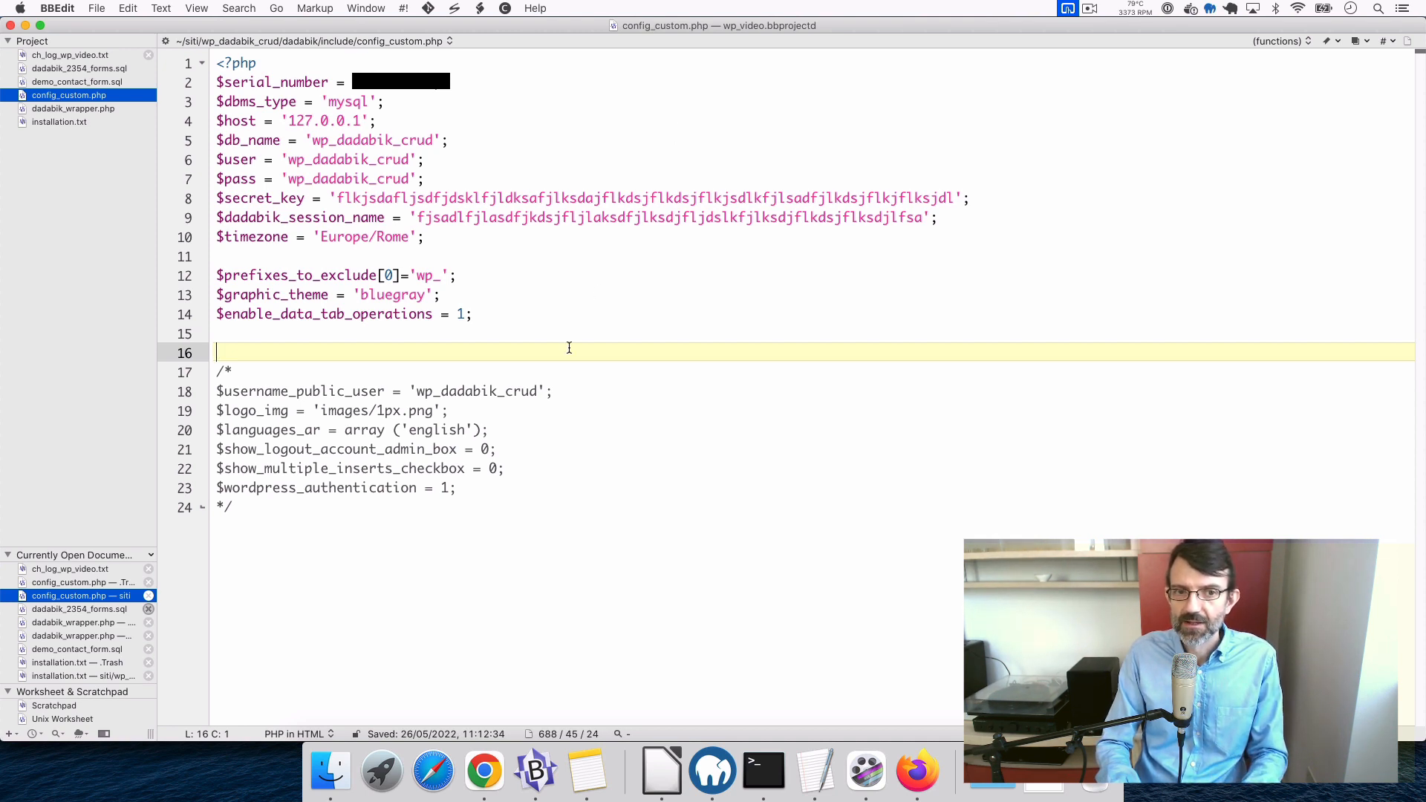
- Move the commented $username_public_user setting out as active code on line 16
{"action": "key", "text": "Down"}
{"action": "key", "text": "Down"}
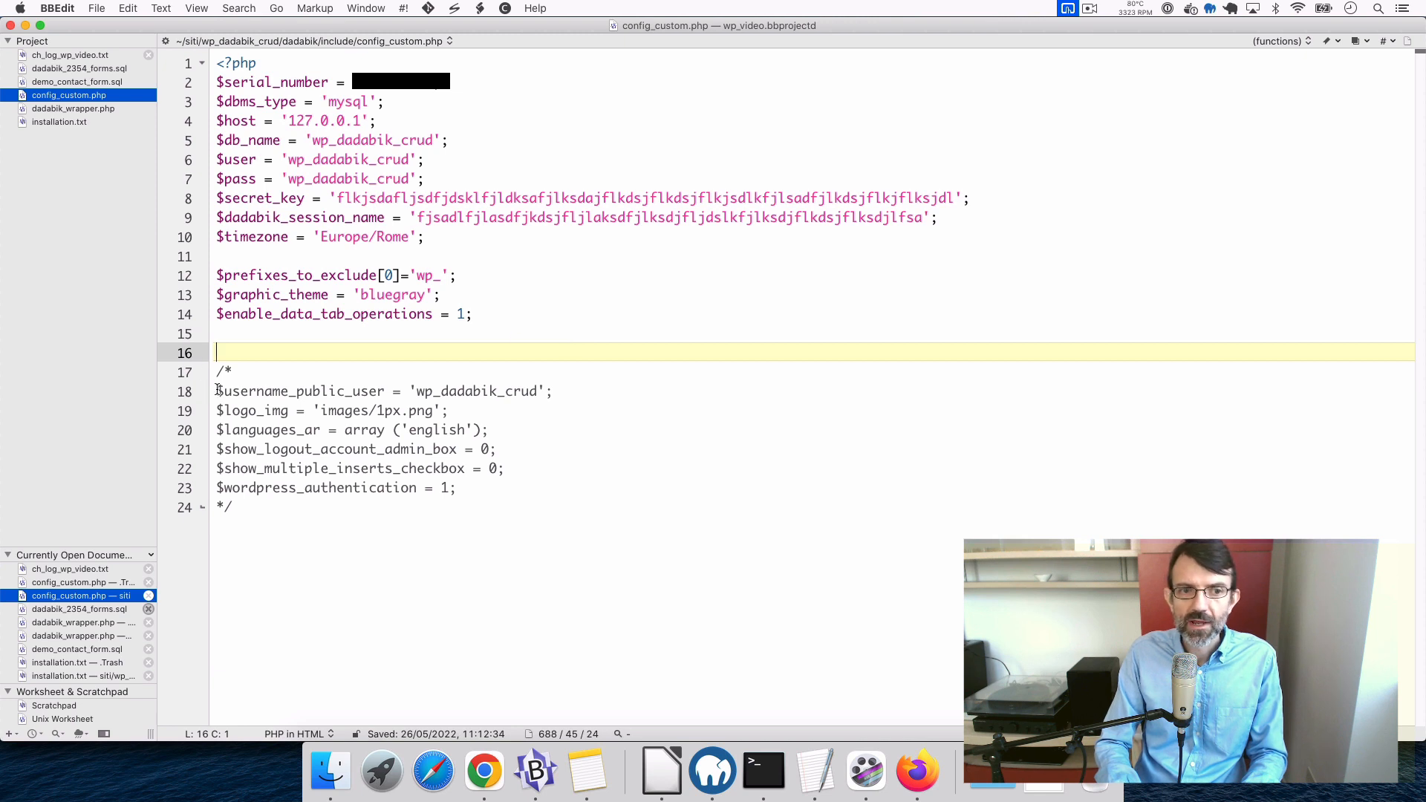
{"action": "left_click", "coordinate": [570, 387], "text": "shift"}
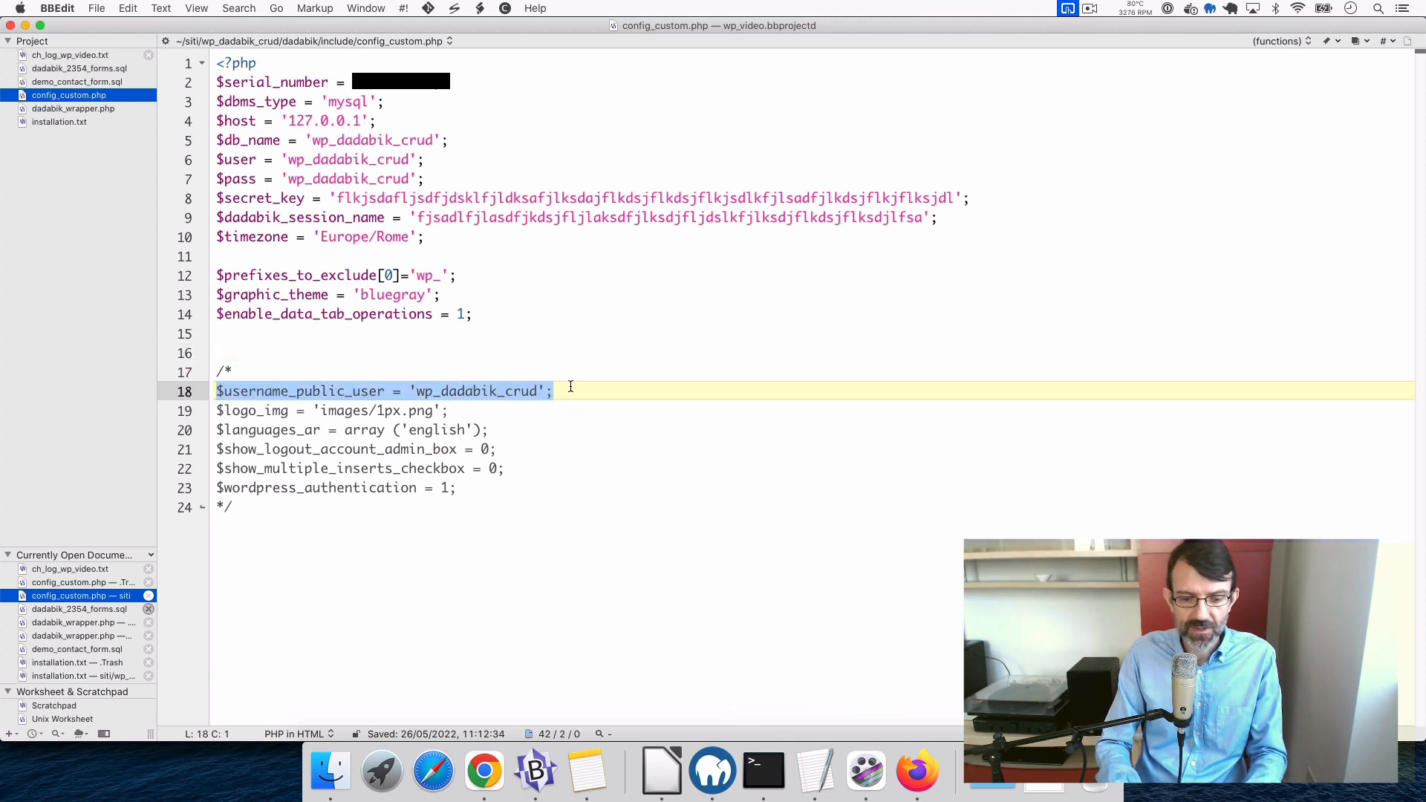
{"action": "key", "text": "super+x"}
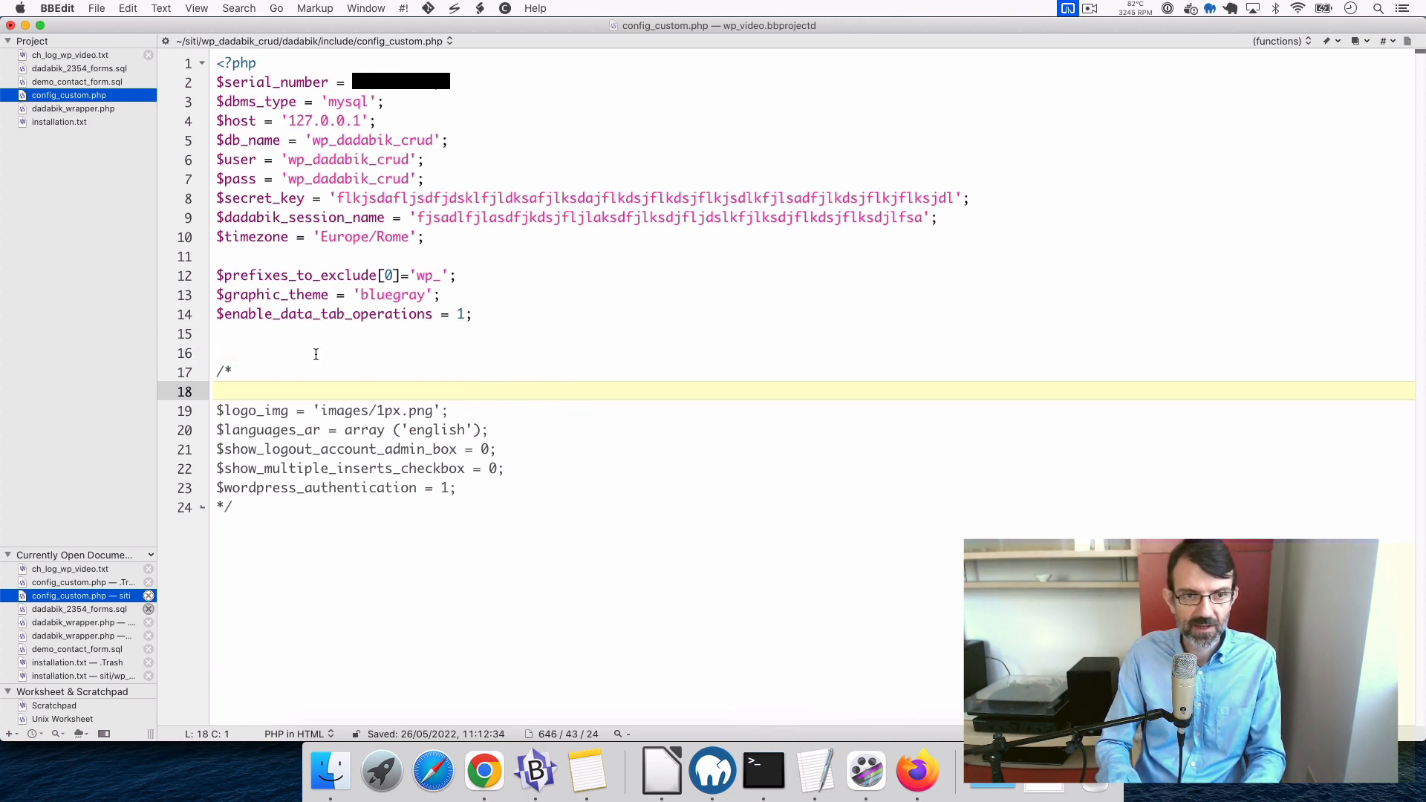
{"action": "left_click", "coordinate": [267, 330]}
{"action": "key", "text": "Return"}
{"action": "key", "text": "super+v"}
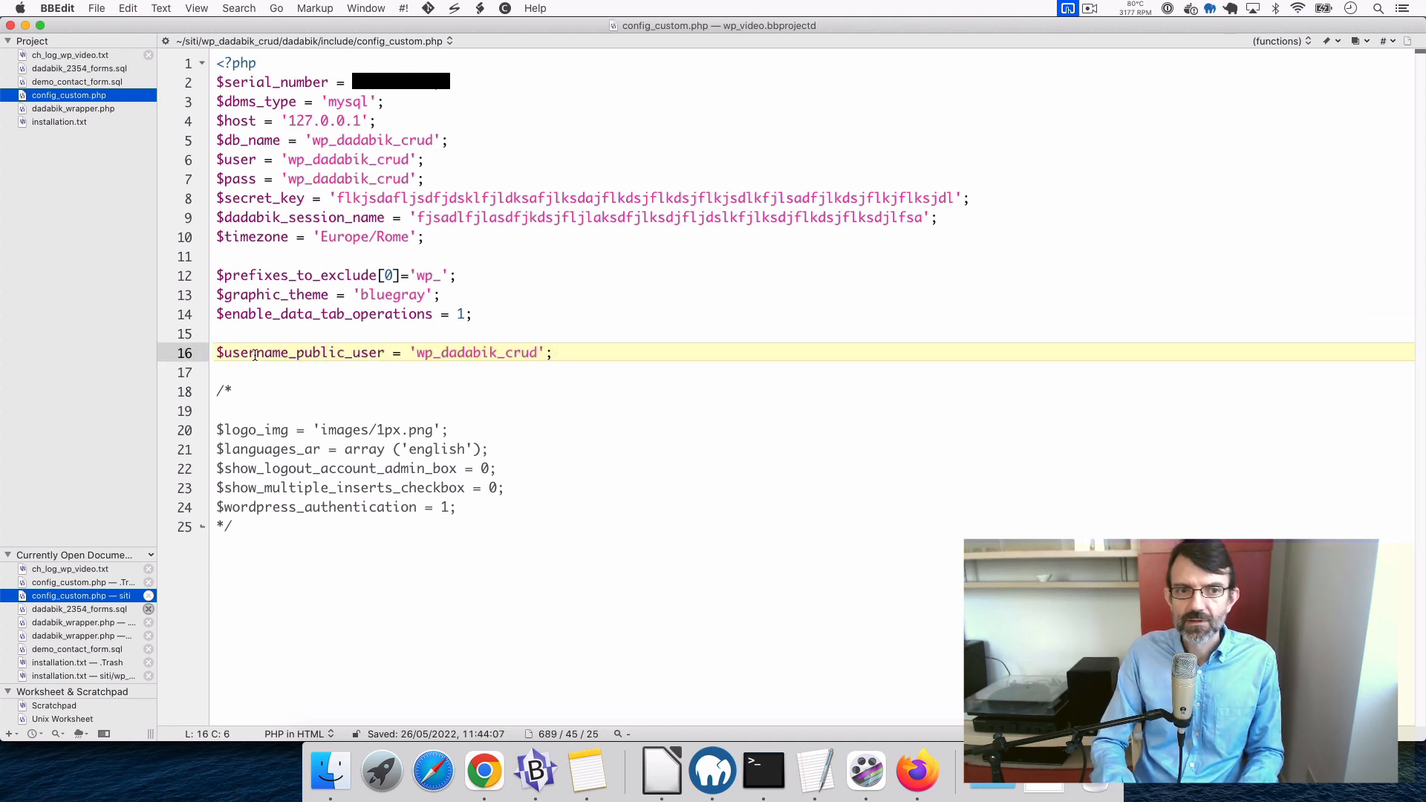
- Clear and then restore the 'wp_dadabik_crud' value on line 16, saving config_custom.php
{"action": "double_click", "coordinate": [255, 355]}
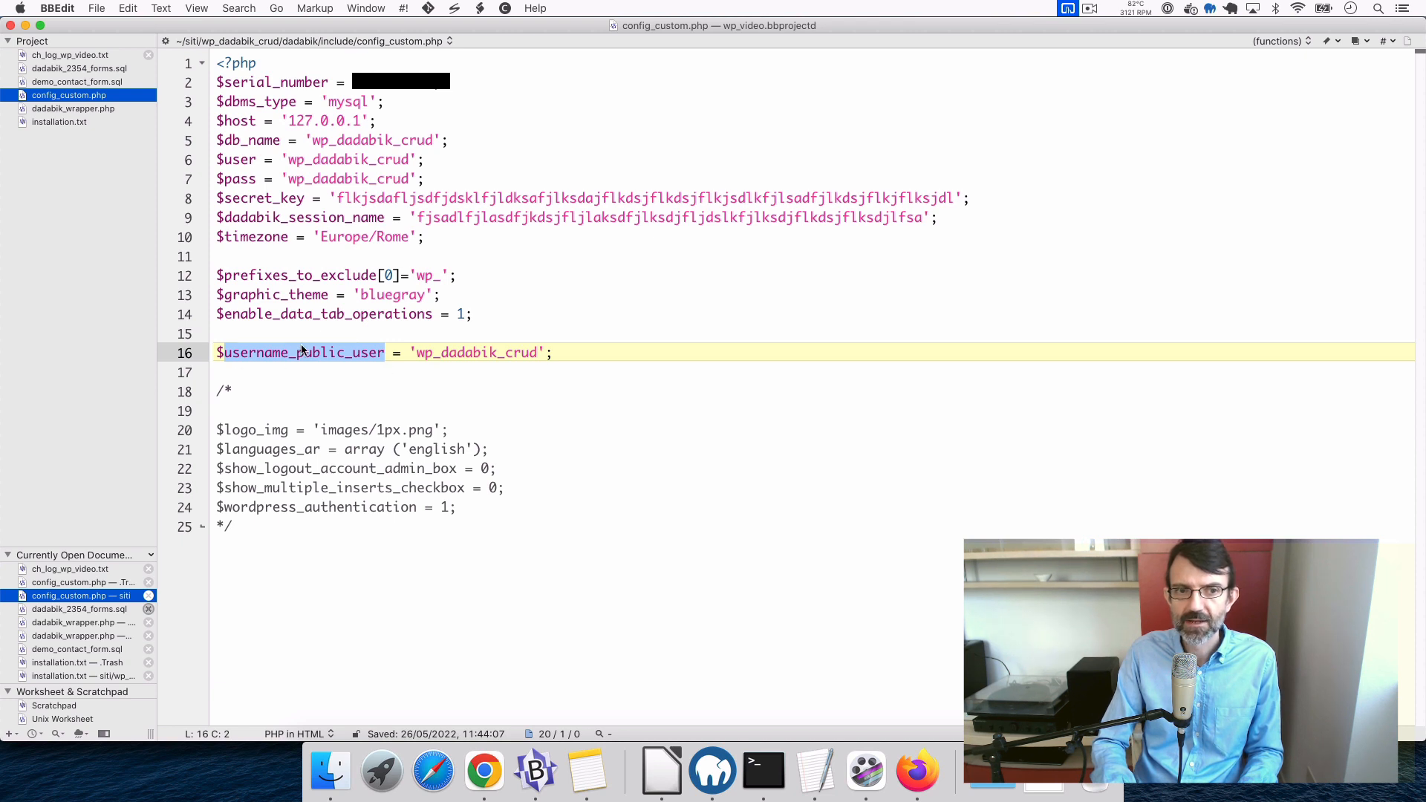
{"action": "double_click", "coordinate": [444, 354]}
{"action": "key", "text": "BackSpace"}
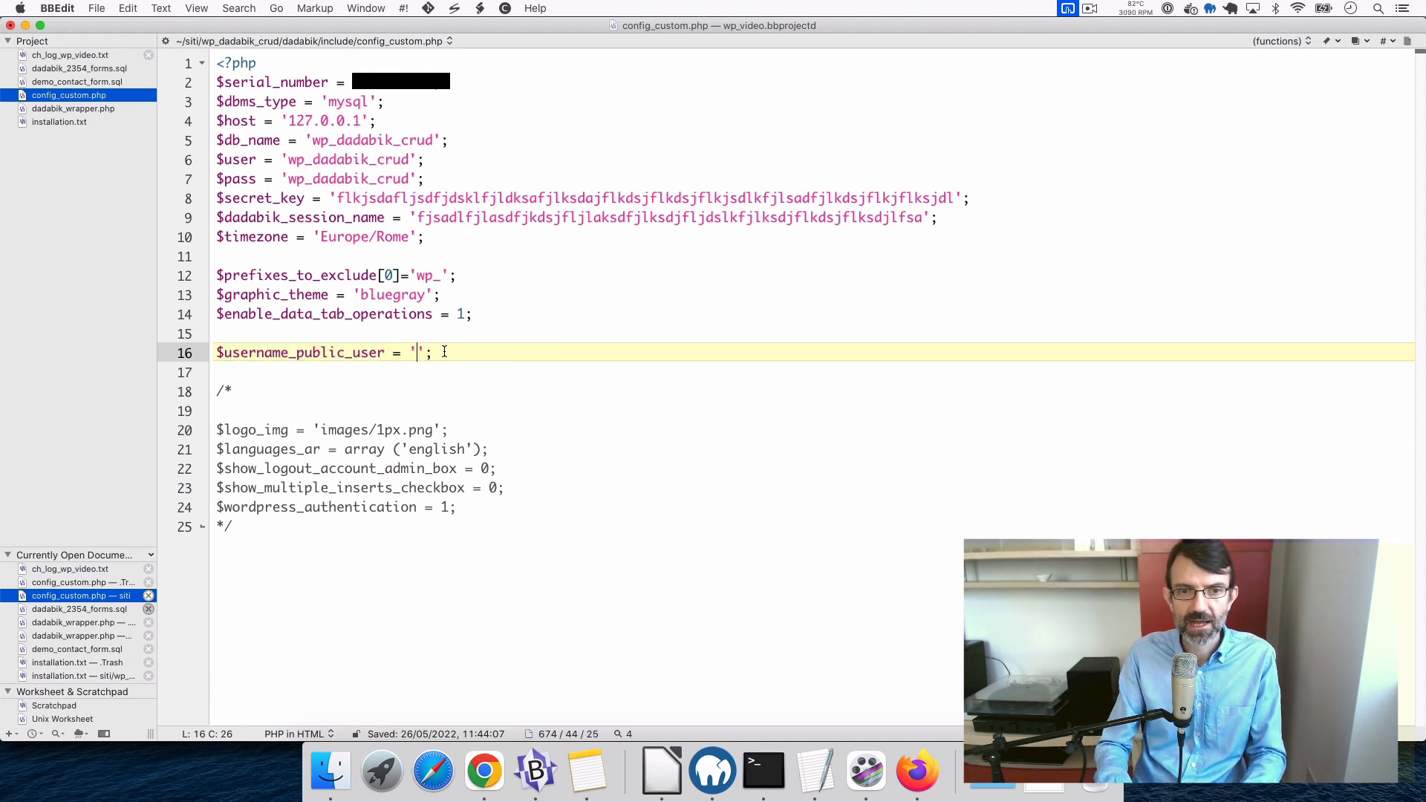
{"action": "key", "text": "super+s"}
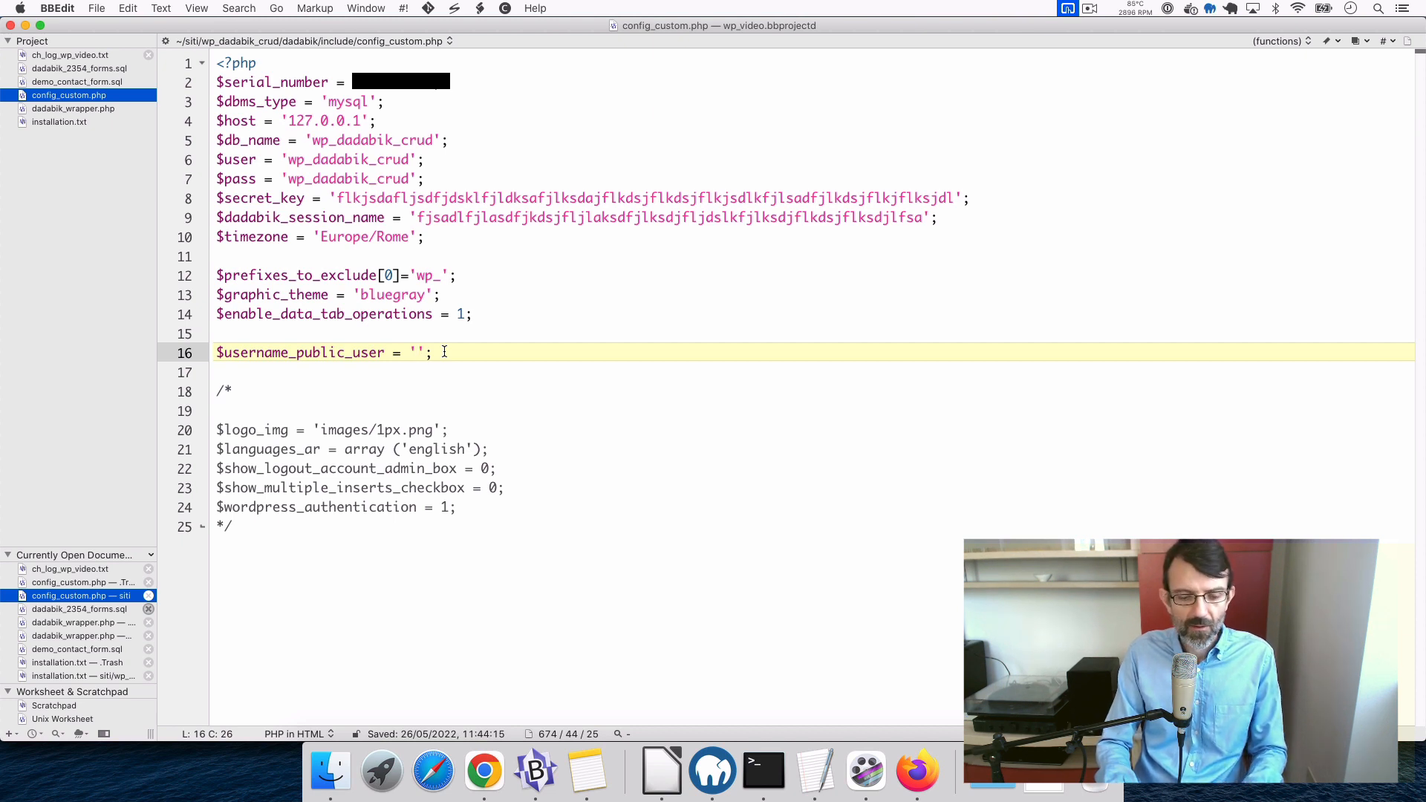
{"action": "key", "text": "super+v"}
{"action": "key", "text": "super+Right"}
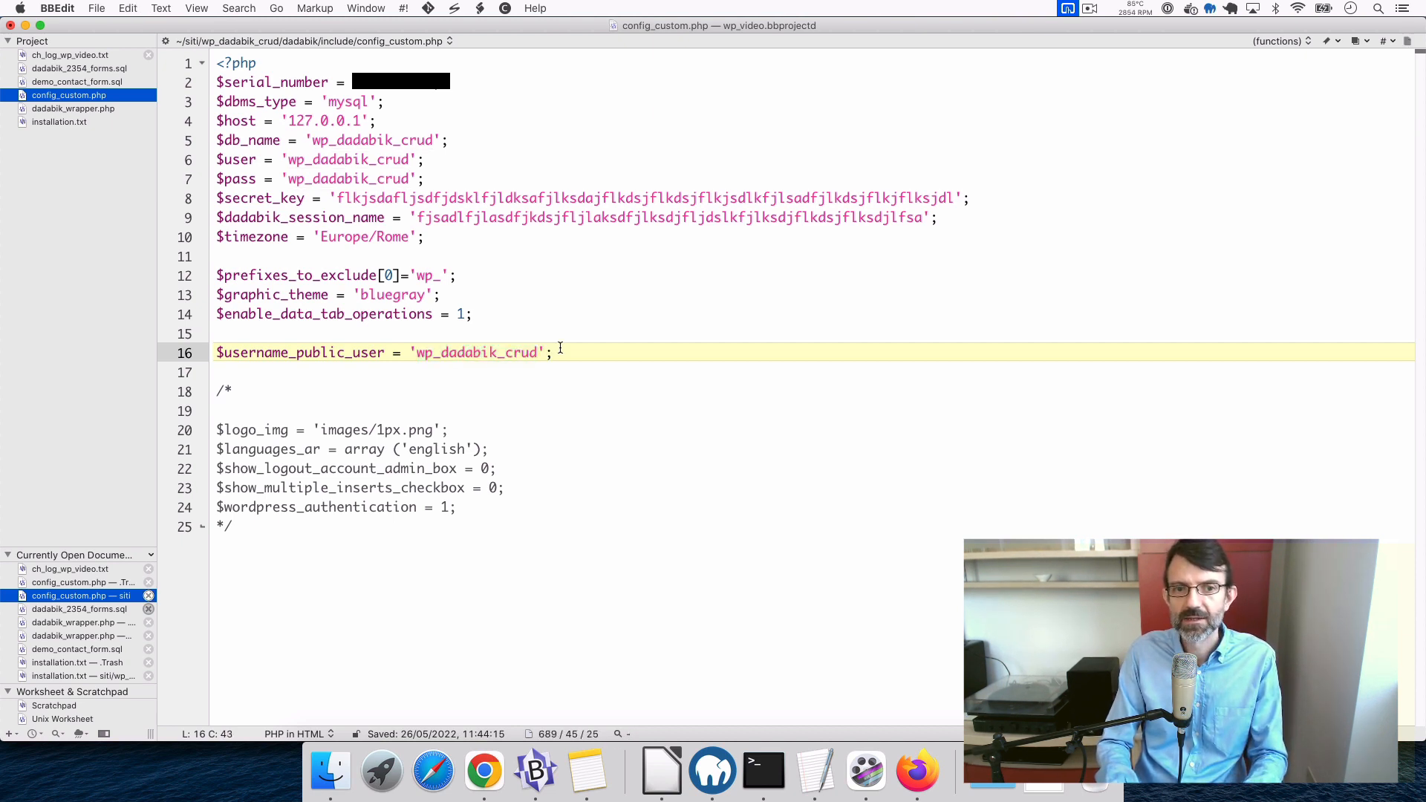
{"action": "key", "text": "super+s"}
- Highlight the 'wp_dadabik_crud' value on line 16 a few times to point it out
{"action": "double_click", "coordinate": [451, 353]}
{"action": "left_click", "coordinate": [570, 361]}
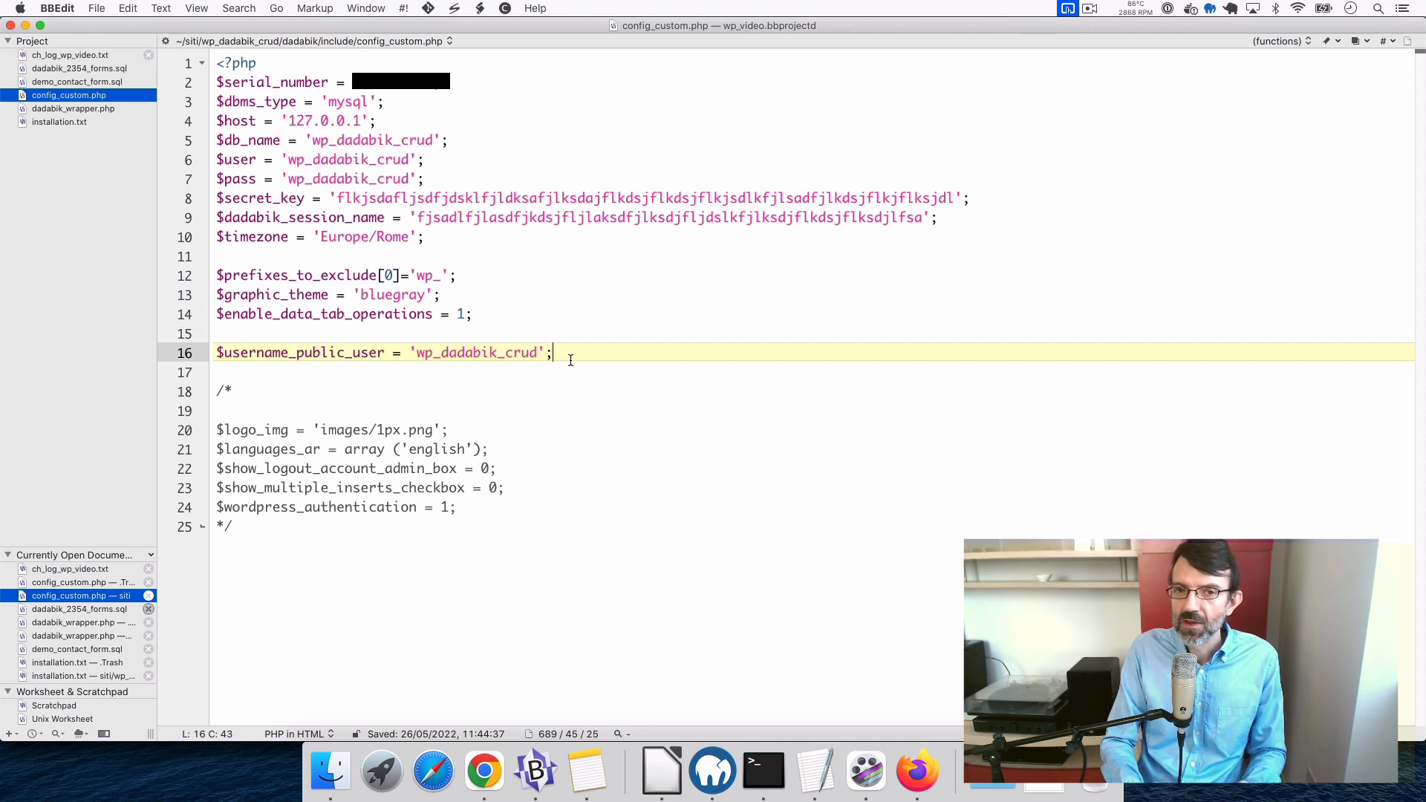
{"action": "double_click", "coordinate": [445, 354]}
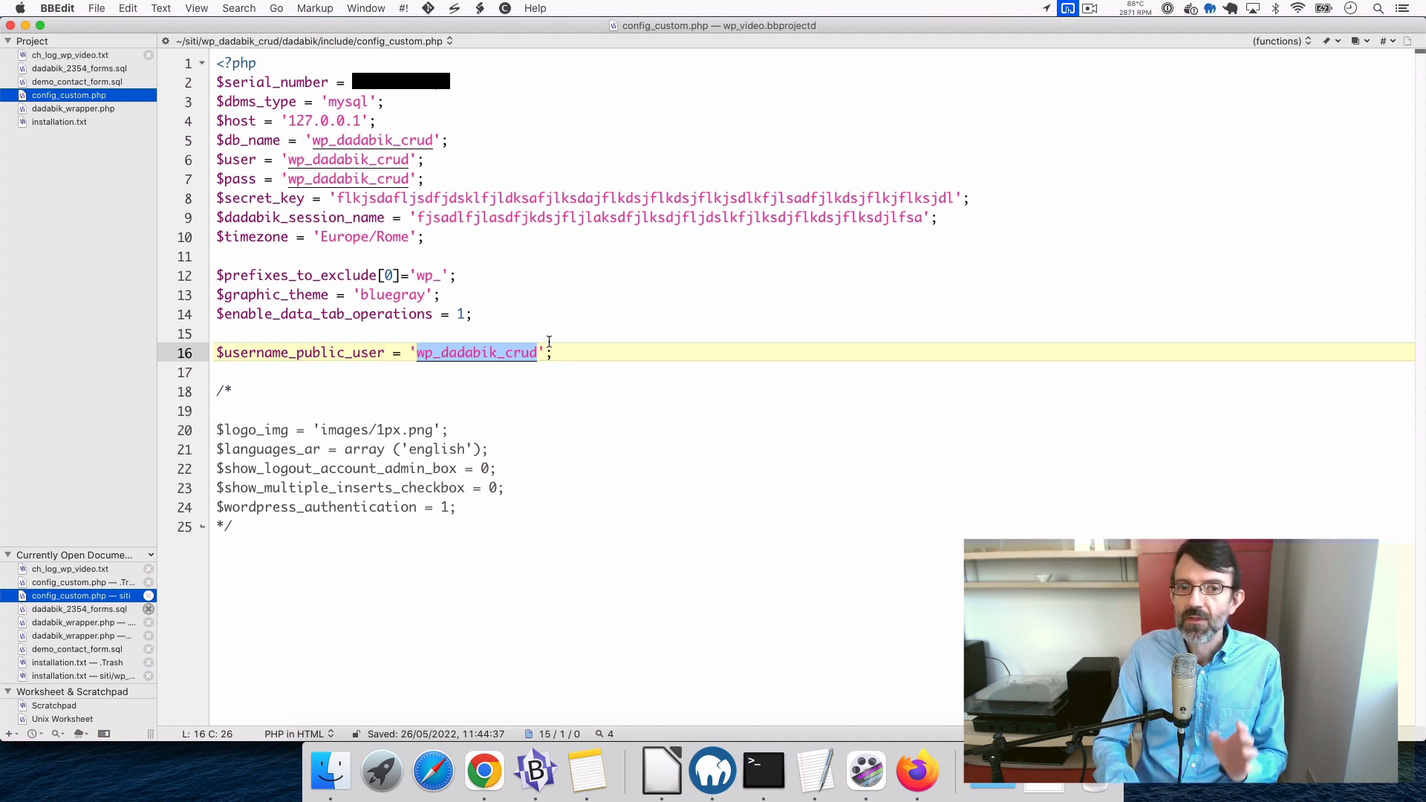
{"action": "left_click", "coordinate": [574, 355]}
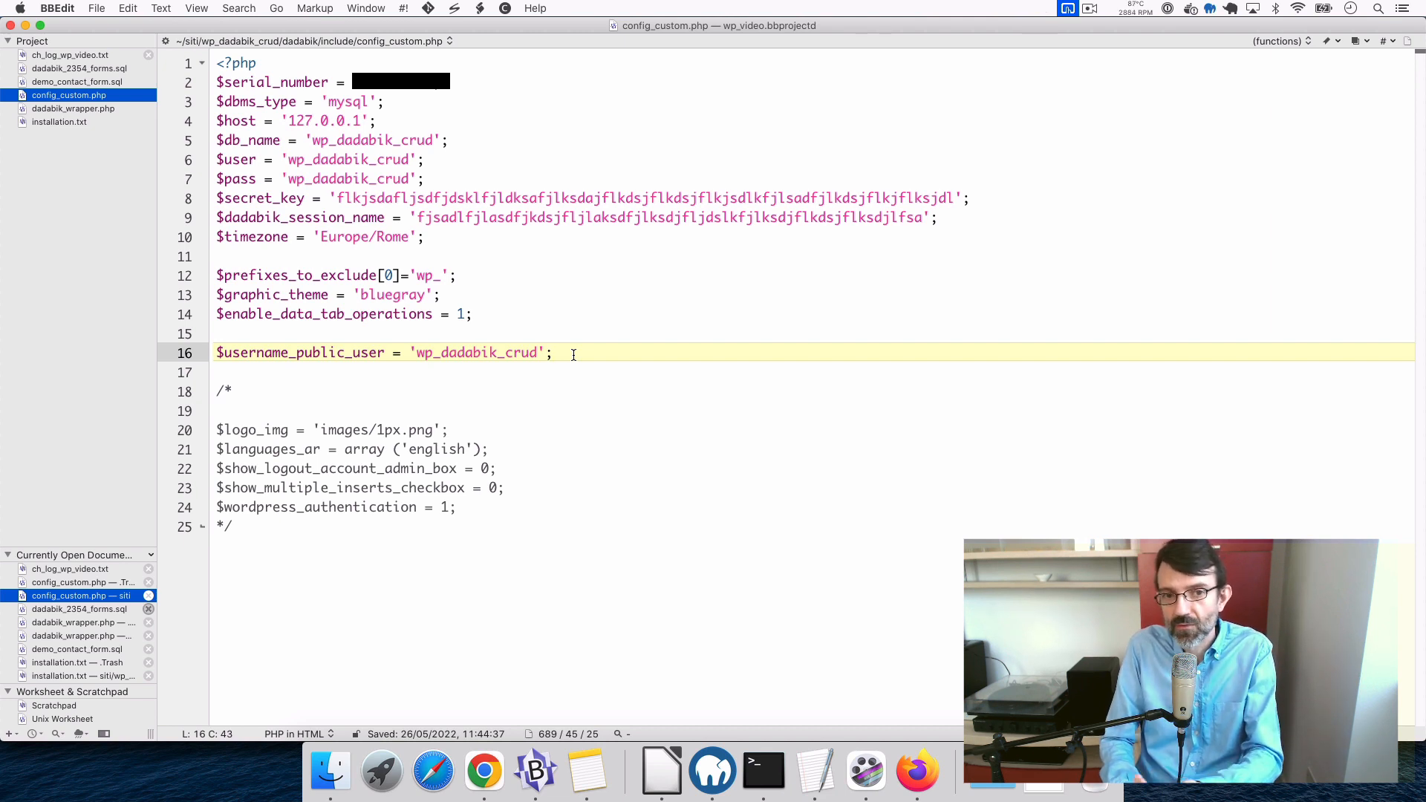
{"action": "double_click", "coordinate": [429, 352]}
{"action": "left_click", "coordinate": [599, 337]}
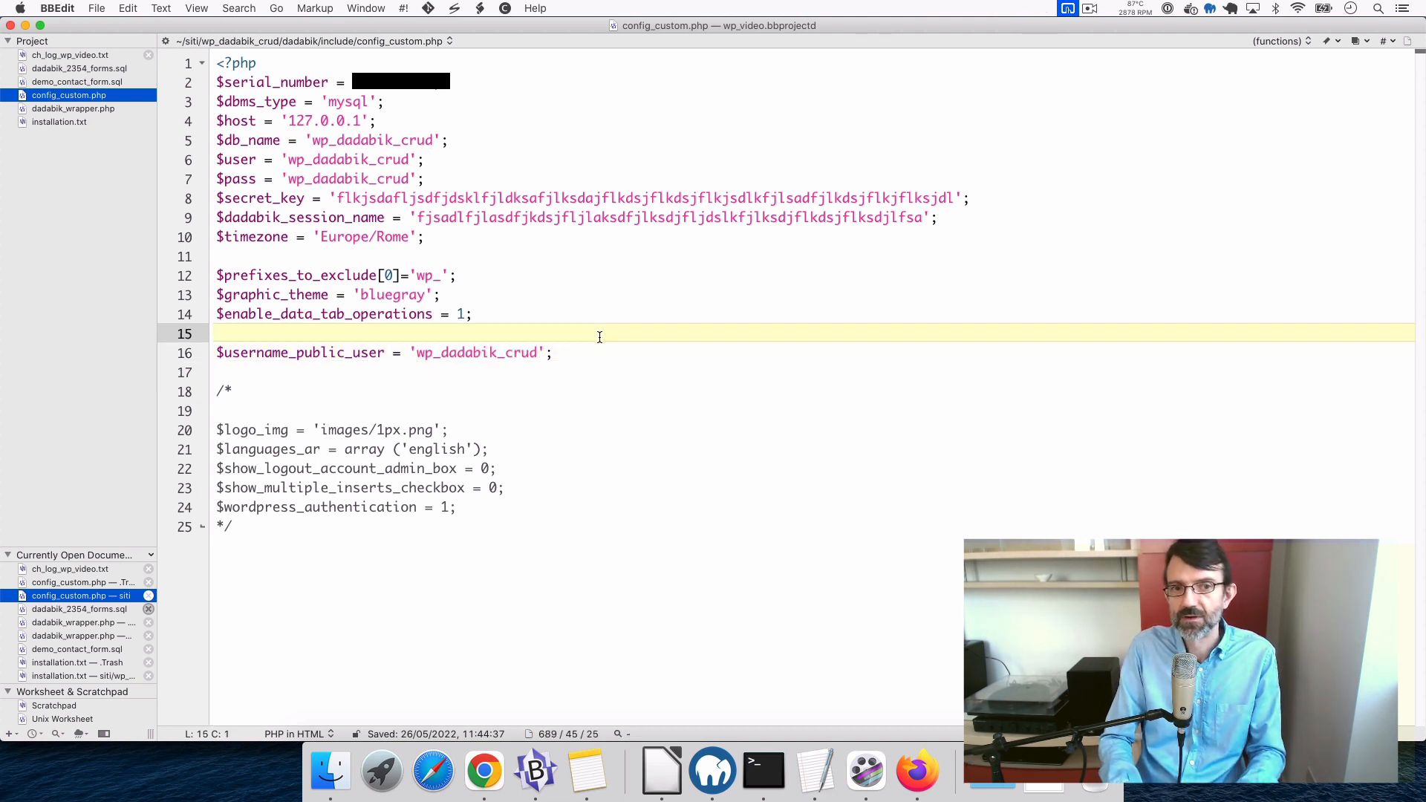
{"action": "left_click", "coordinate": [584, 356]}
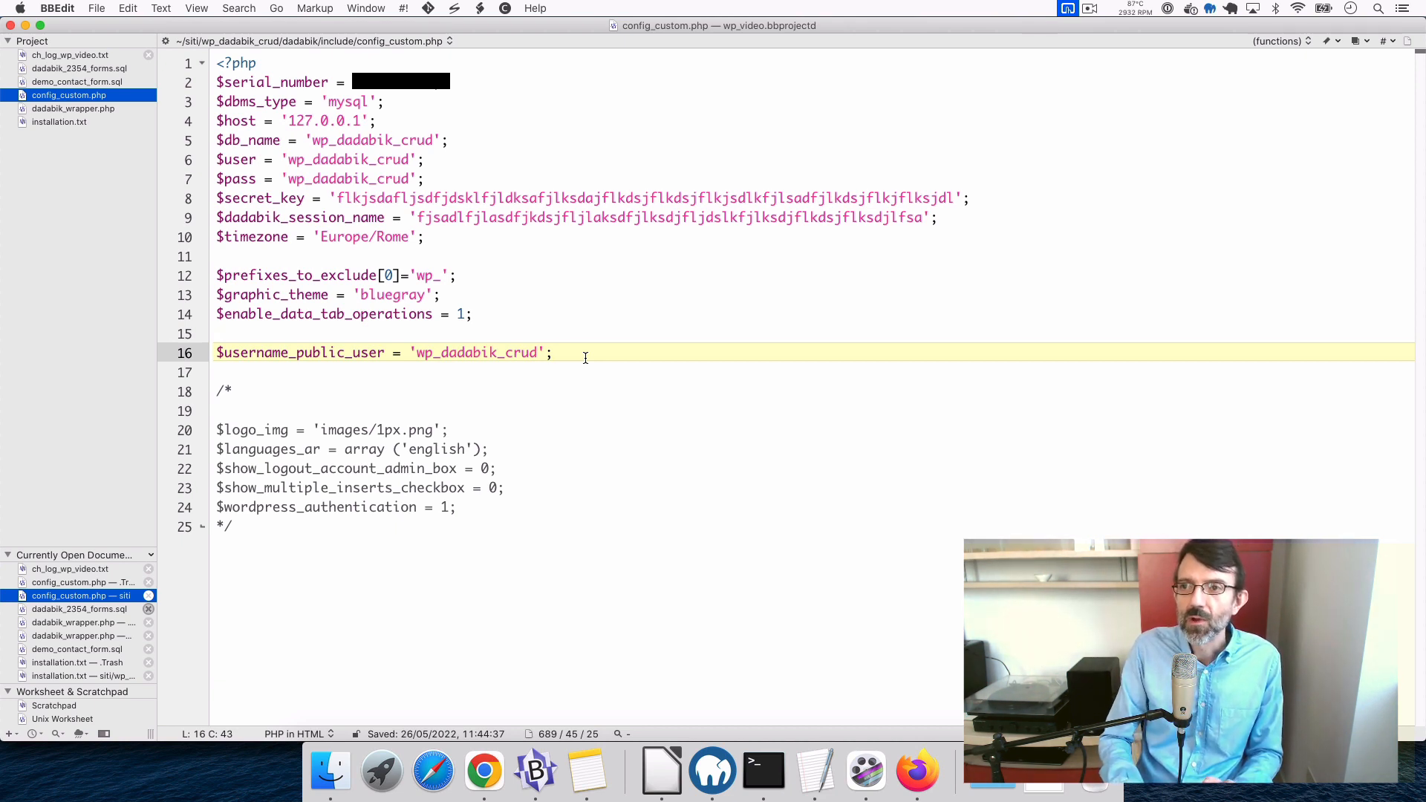
{"action": "double_click", "coordinate": [444, 352]}
{"action": "left_click", "coordinate": [590, 345]}
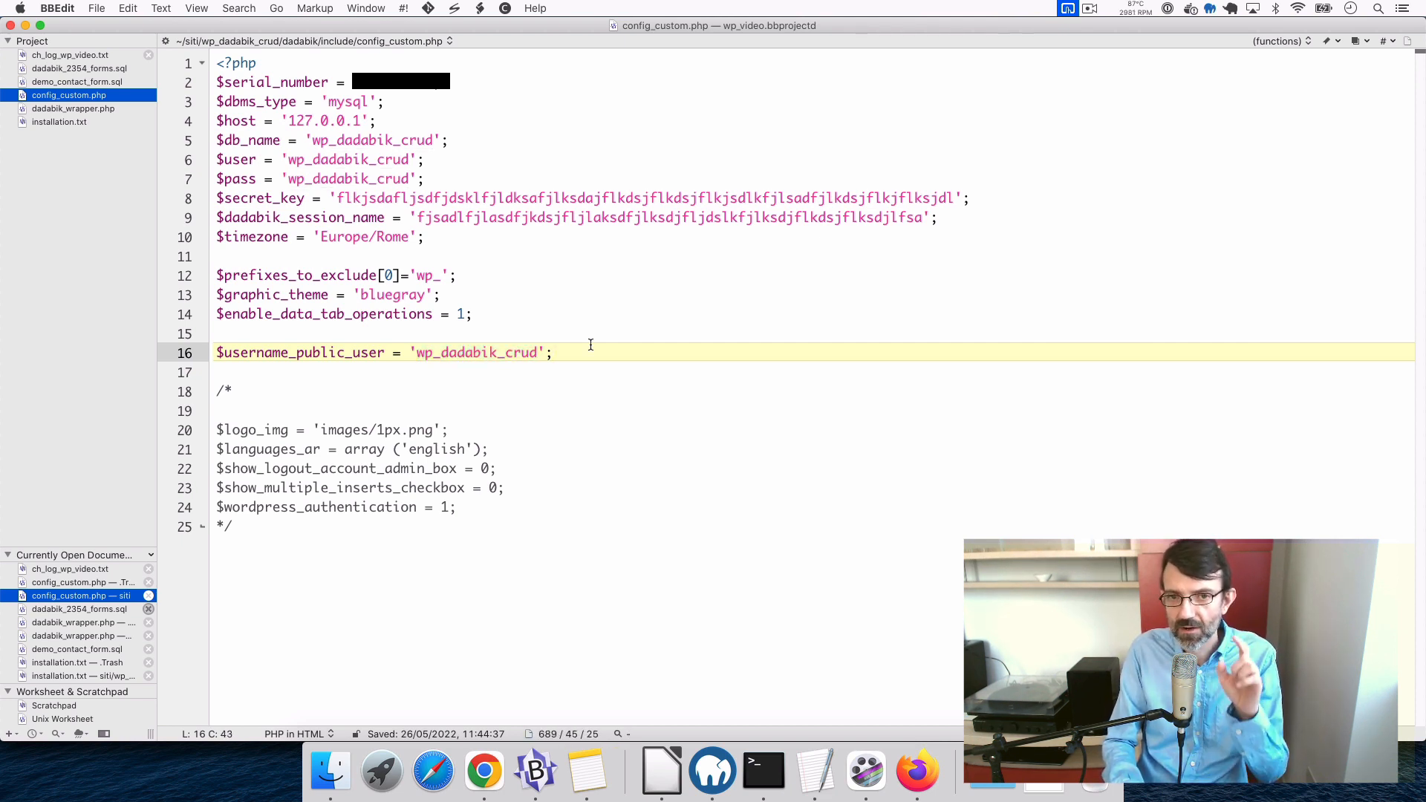
{"action": "left_click", "coordinate": [916, 773]}
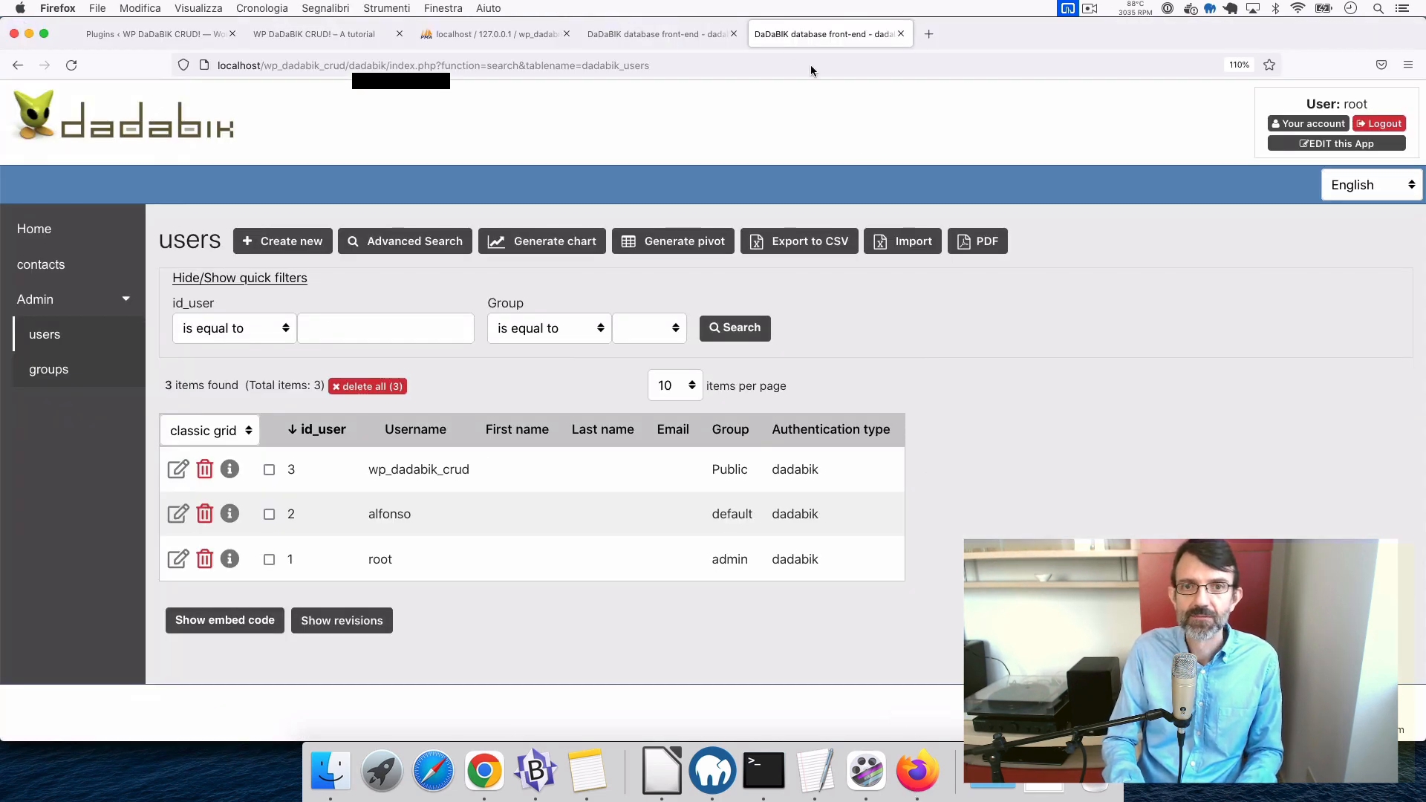
- In Permissions, give the Public group CREATE Yes on the contacts table and save
{"action": "left_click", "coordinate": [1297, 148]}
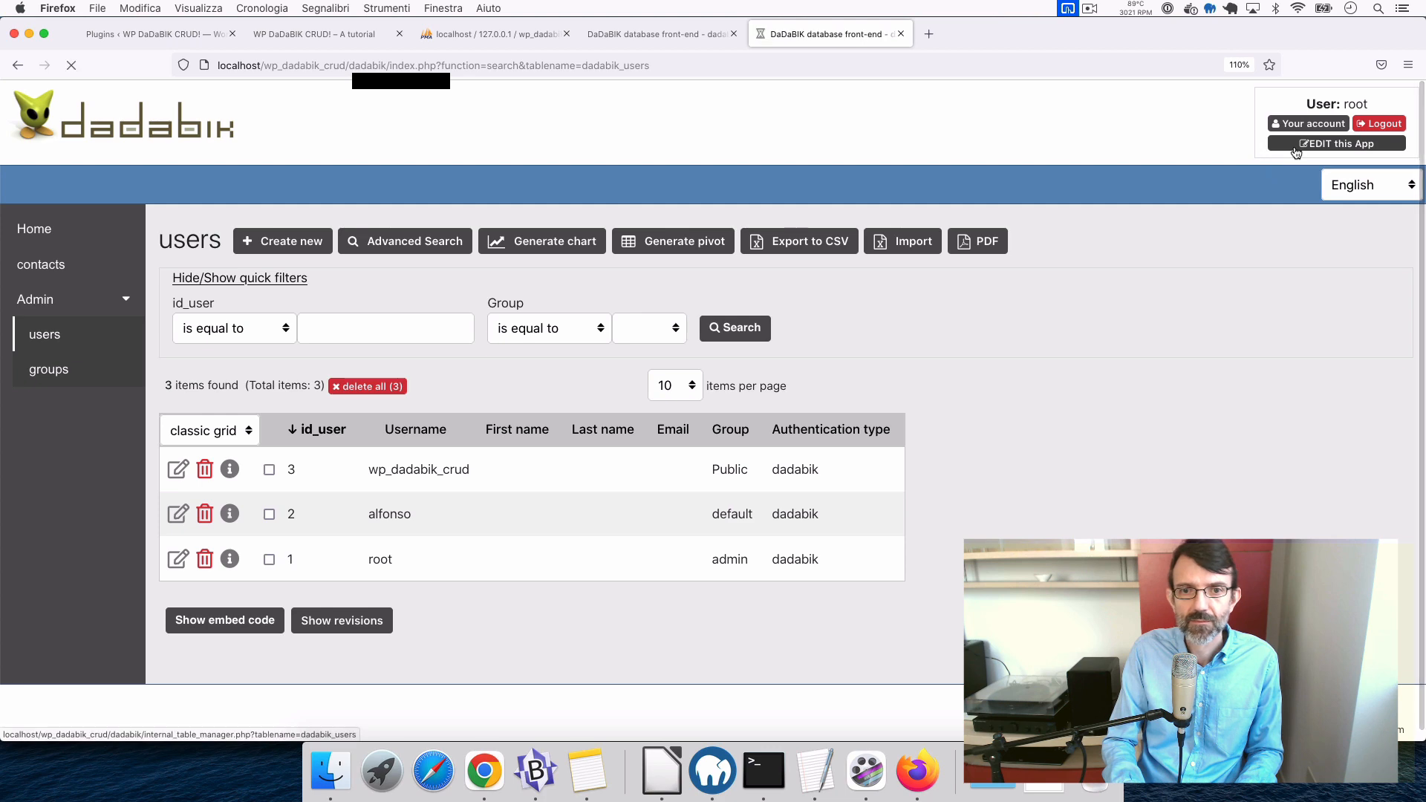
{"action": "left_click", "coordinate": [343, 182]}
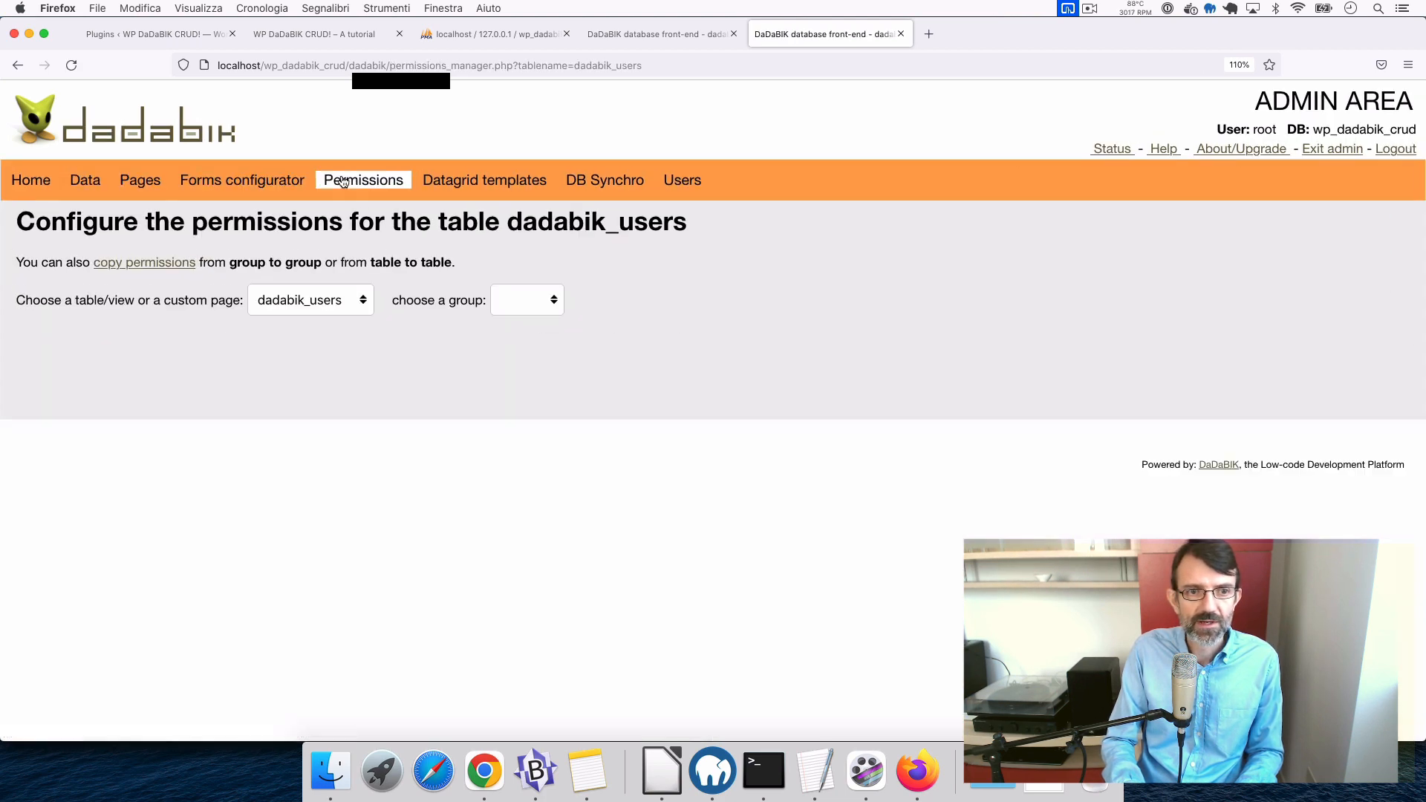
{"action": "left_click", "coordinate": [287, 303]}
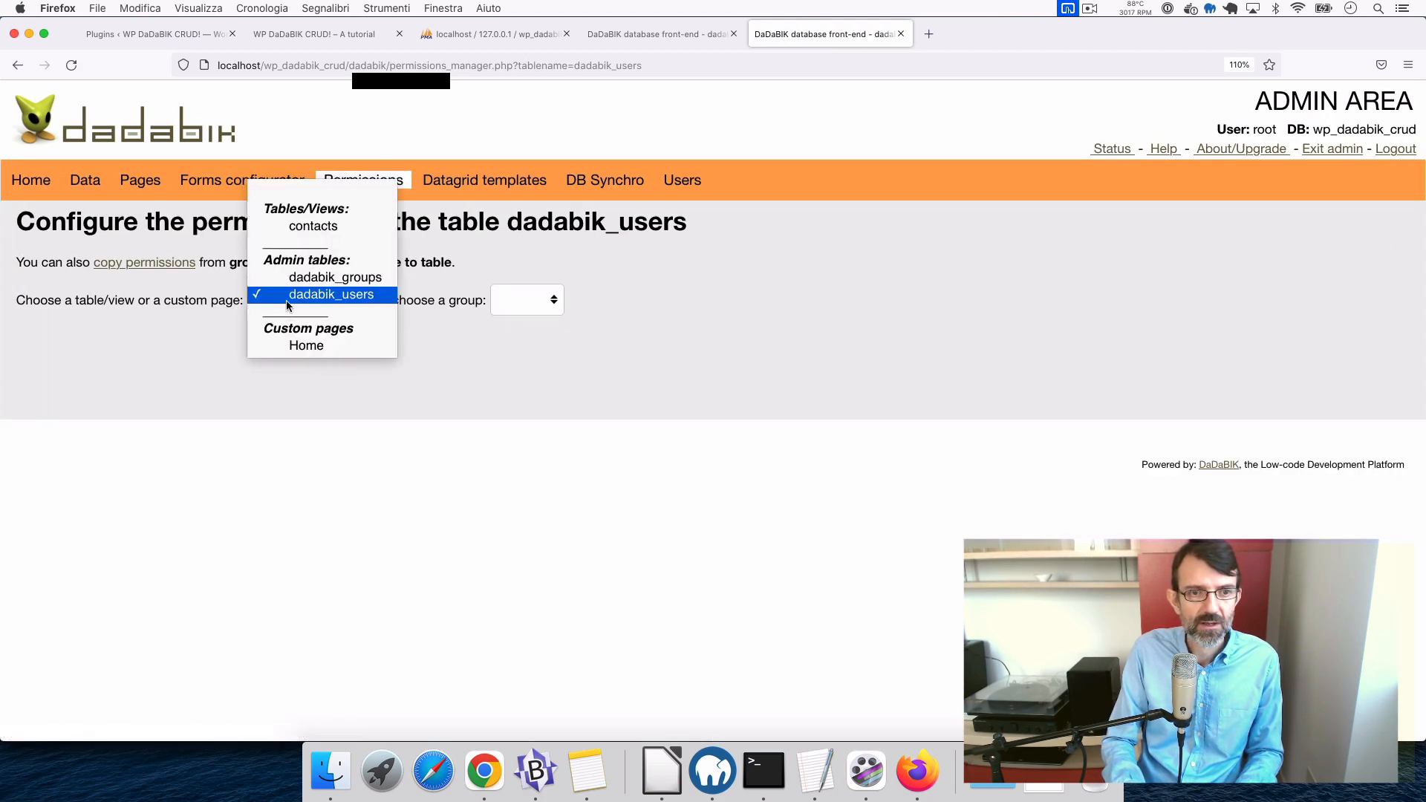
{"action": "left_click", "coordinate": [313, 227]}
{"action": "left_click", "coordinate": [516, 307]}
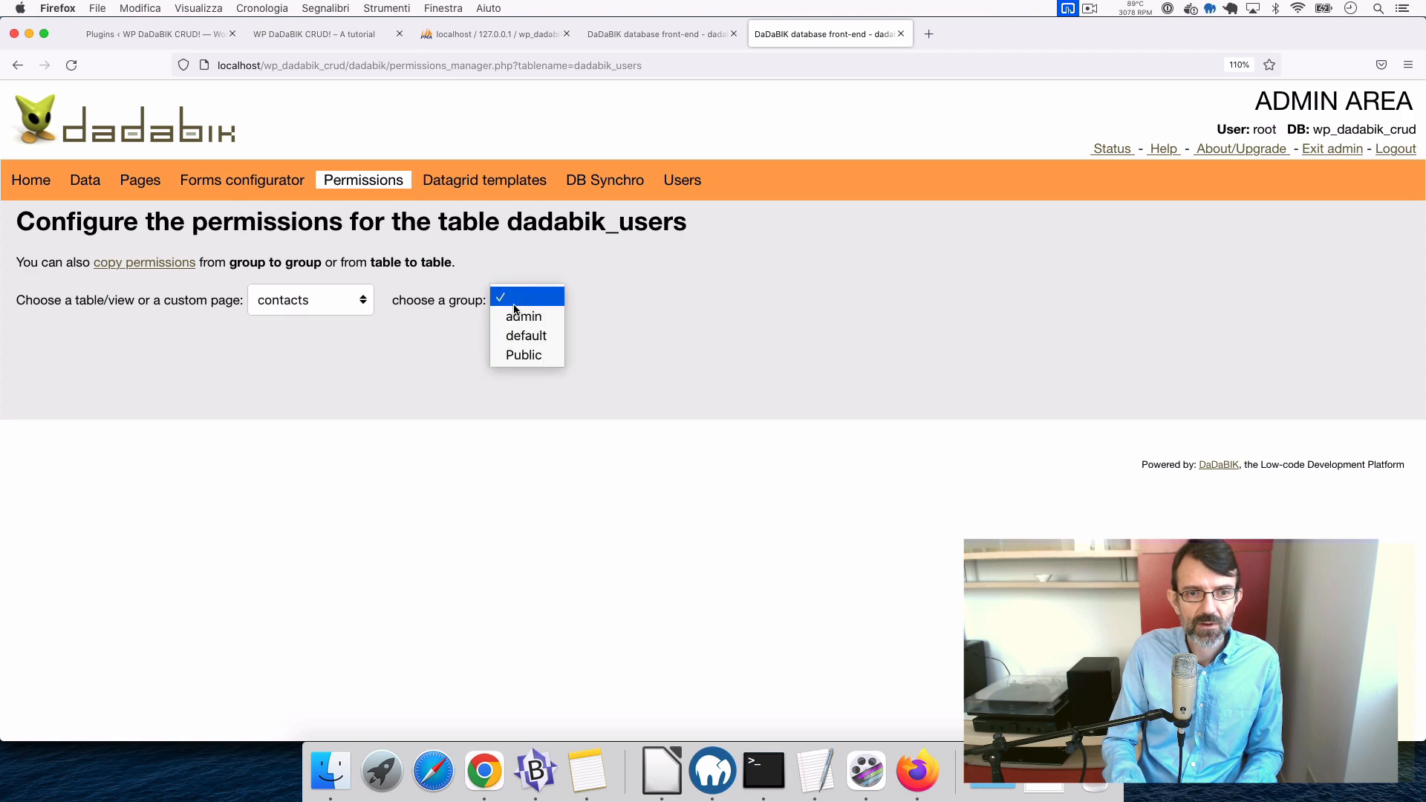
{"action": "left_click", "coordinate": [526, 355]}
{"action": "scroll", "coordinate": [445, 561], "scroll_direction": "down", "scroll_amount": 1}
{"action": "scroll", "coordinate": [444, 561], "scroll_direction": "down", "scroll_amount": 2}
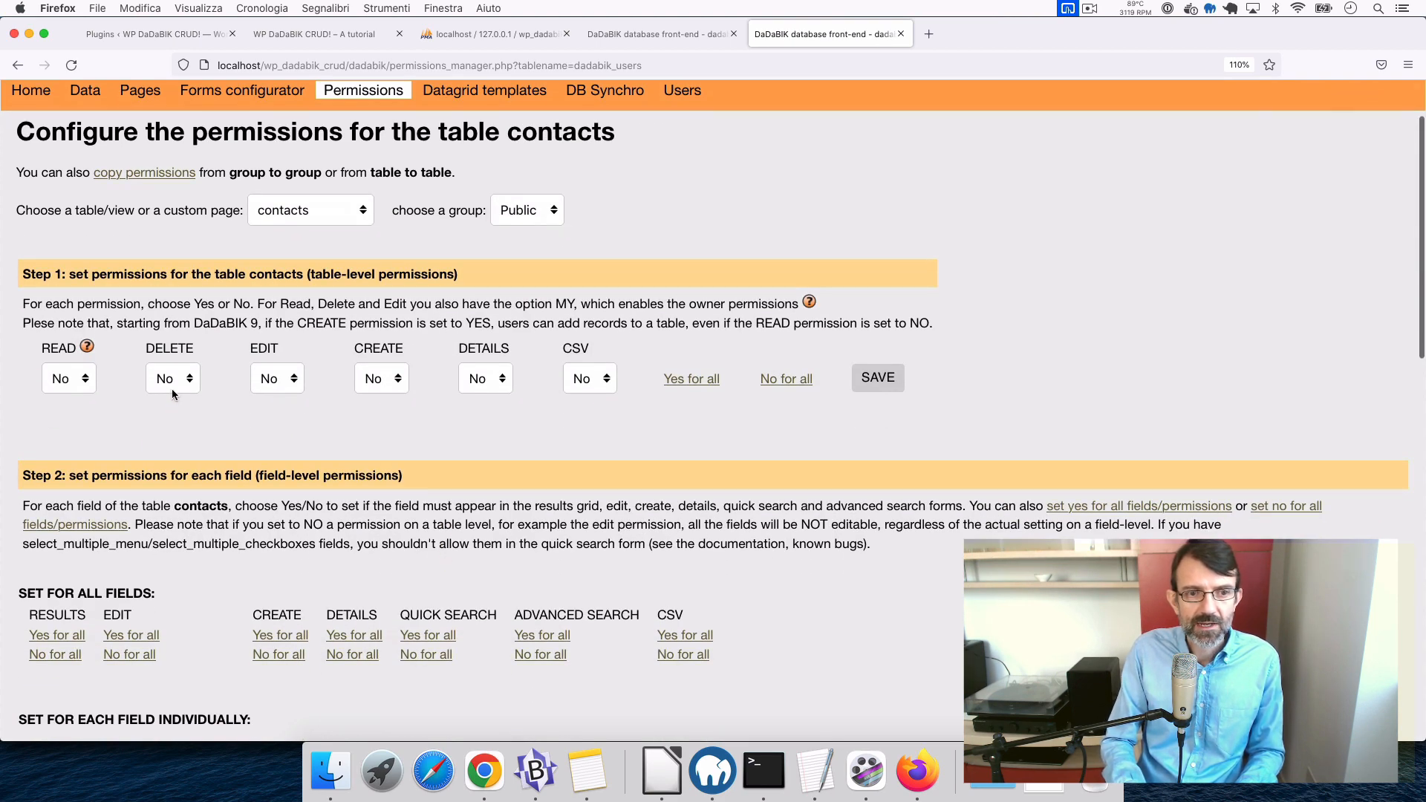
{"action": "left_click", "coordinate": [376, 379]}
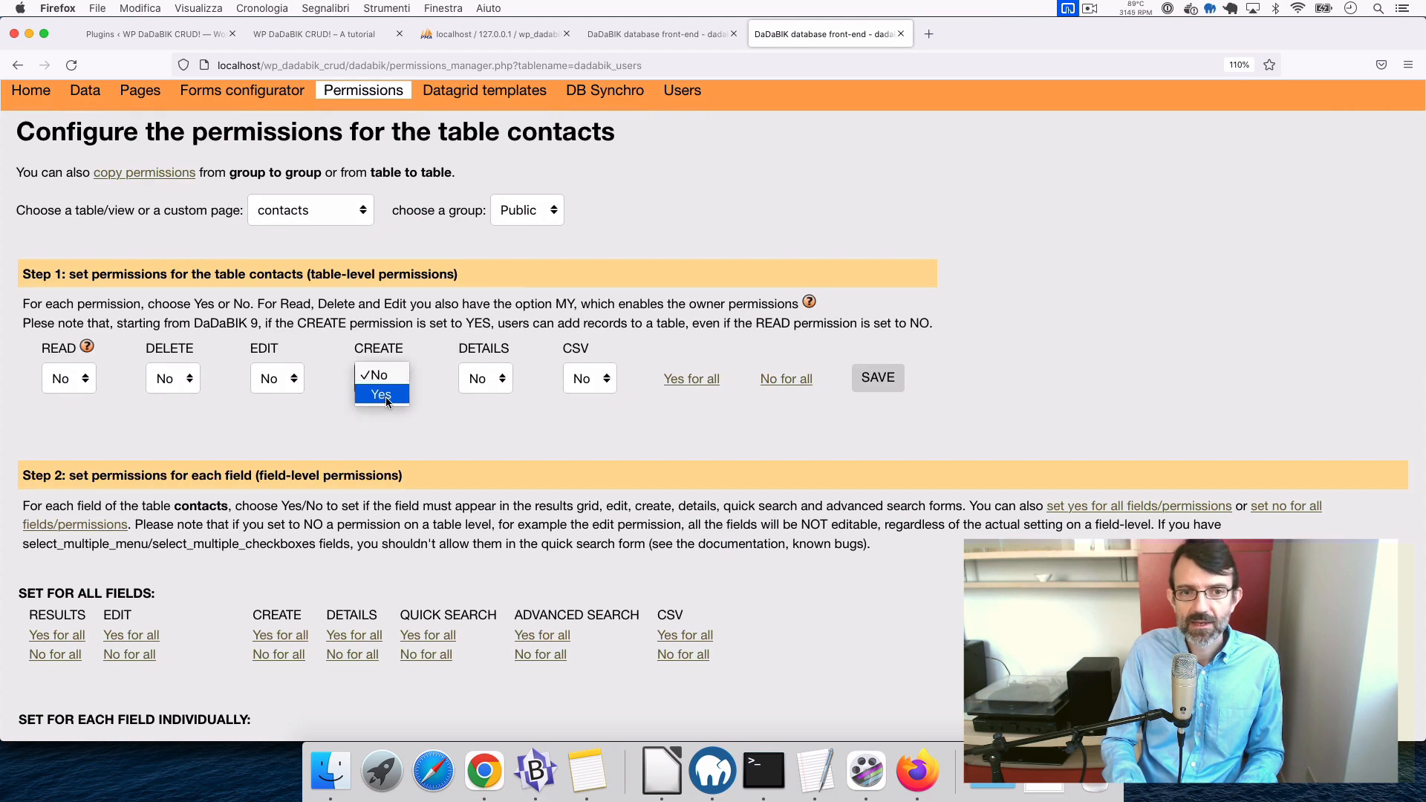
{"action": "left_click", "coordinate": [383, 395]}
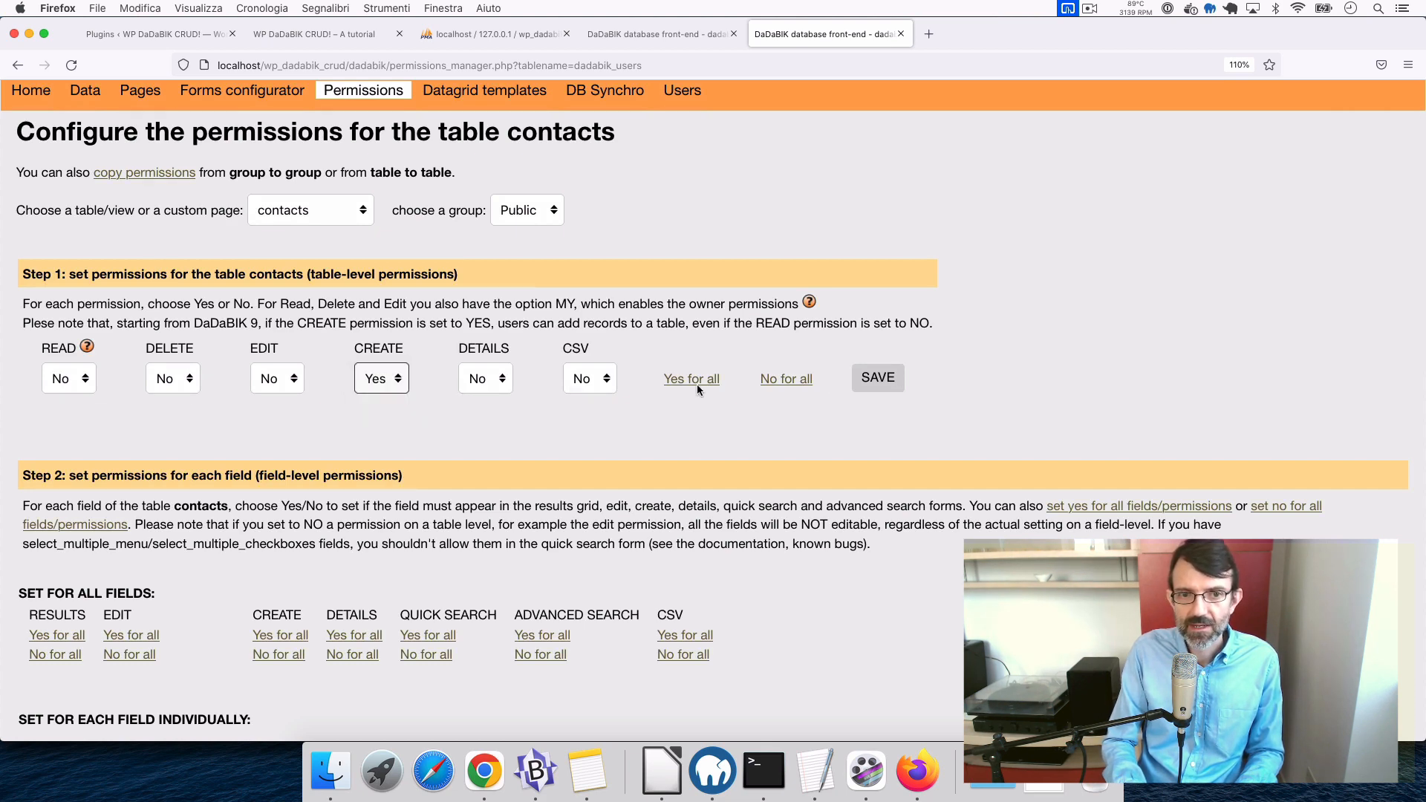
{"action": "left_click", "coordinate": [884, 380]}
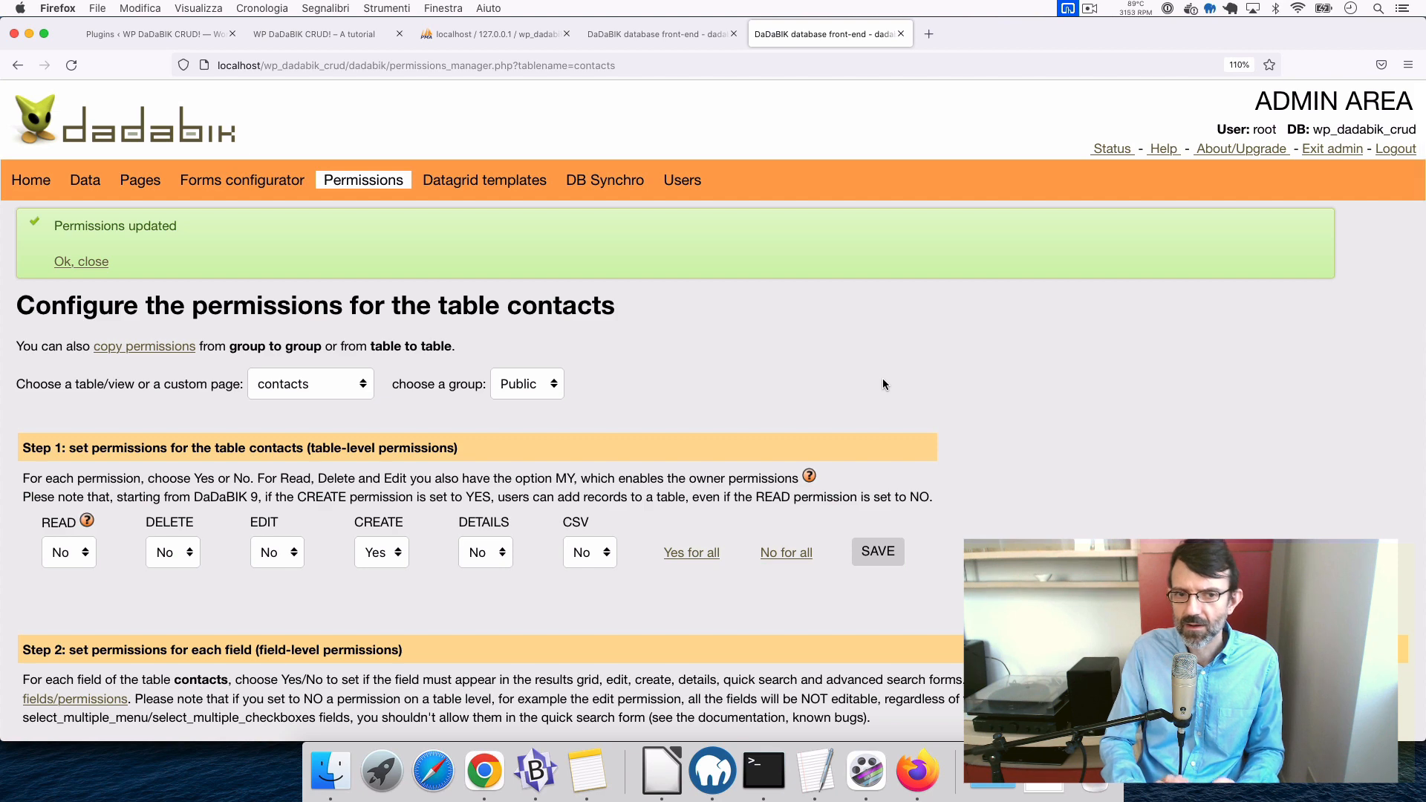
- Allow CREATE on every contacts field except id, and save the field permissions
{"action": "scroll", "coordinate": [883, 384], "scroll_direction": "down", "scroll_amount": 10}
{"action": "scroll", "coordinate": [882, 384], "scroll_direction": "down", "scroll_amount": 5}
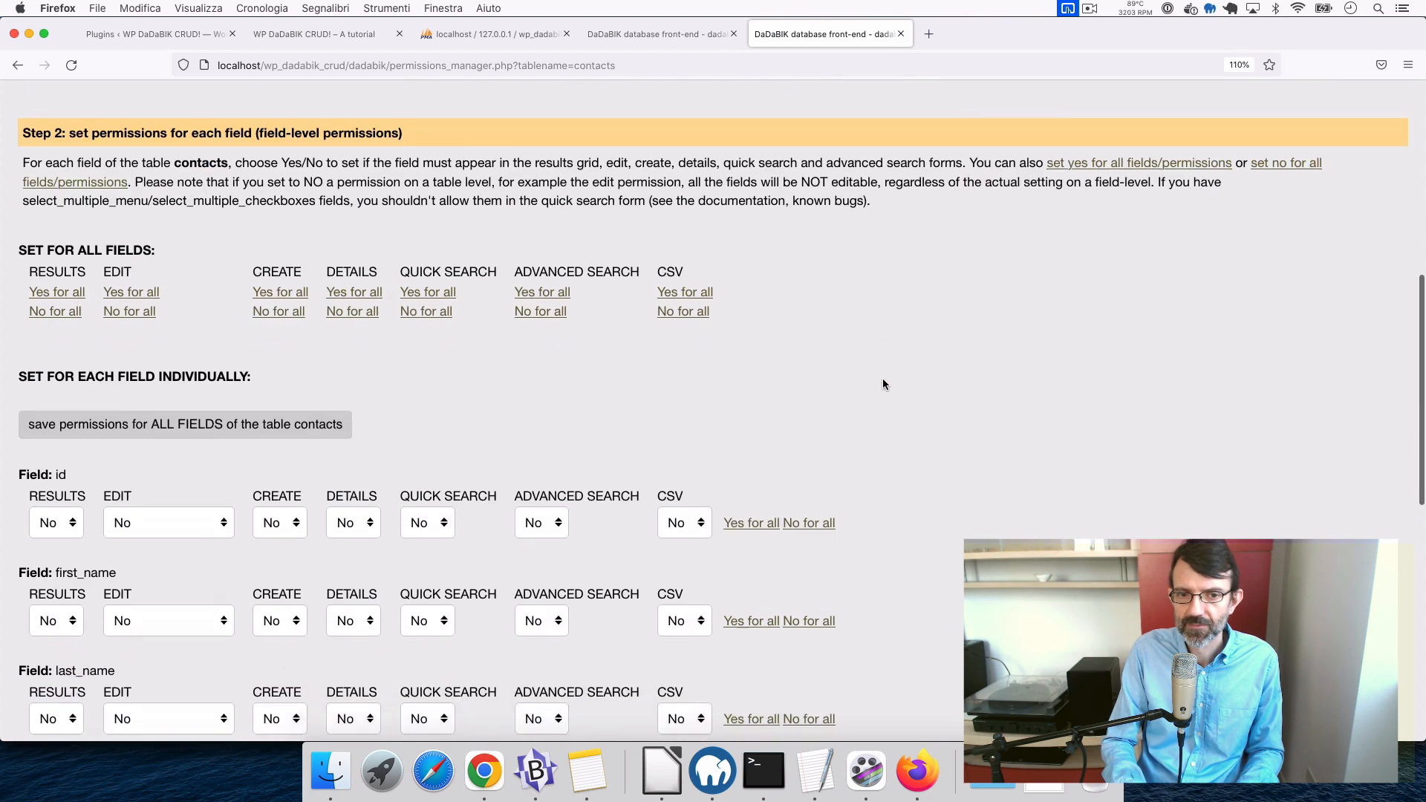
{"action": "scroll", "coordinate": [241, 554], "scroll_direction": "down", "scroll_amount": 4}
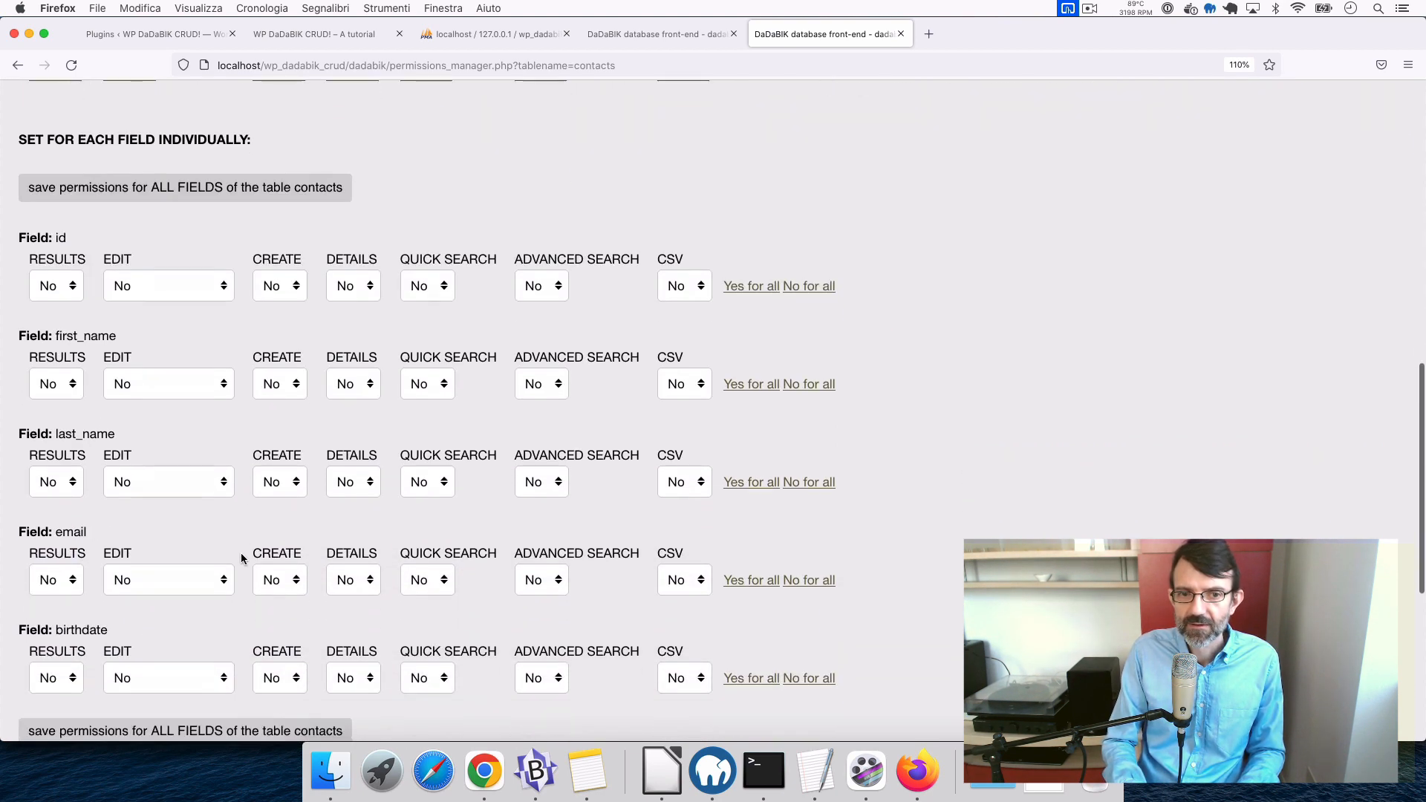
{"action": "scroll", "coordinate": [241, 553], "scroll_direction": "up", "scroll_amount": 4}
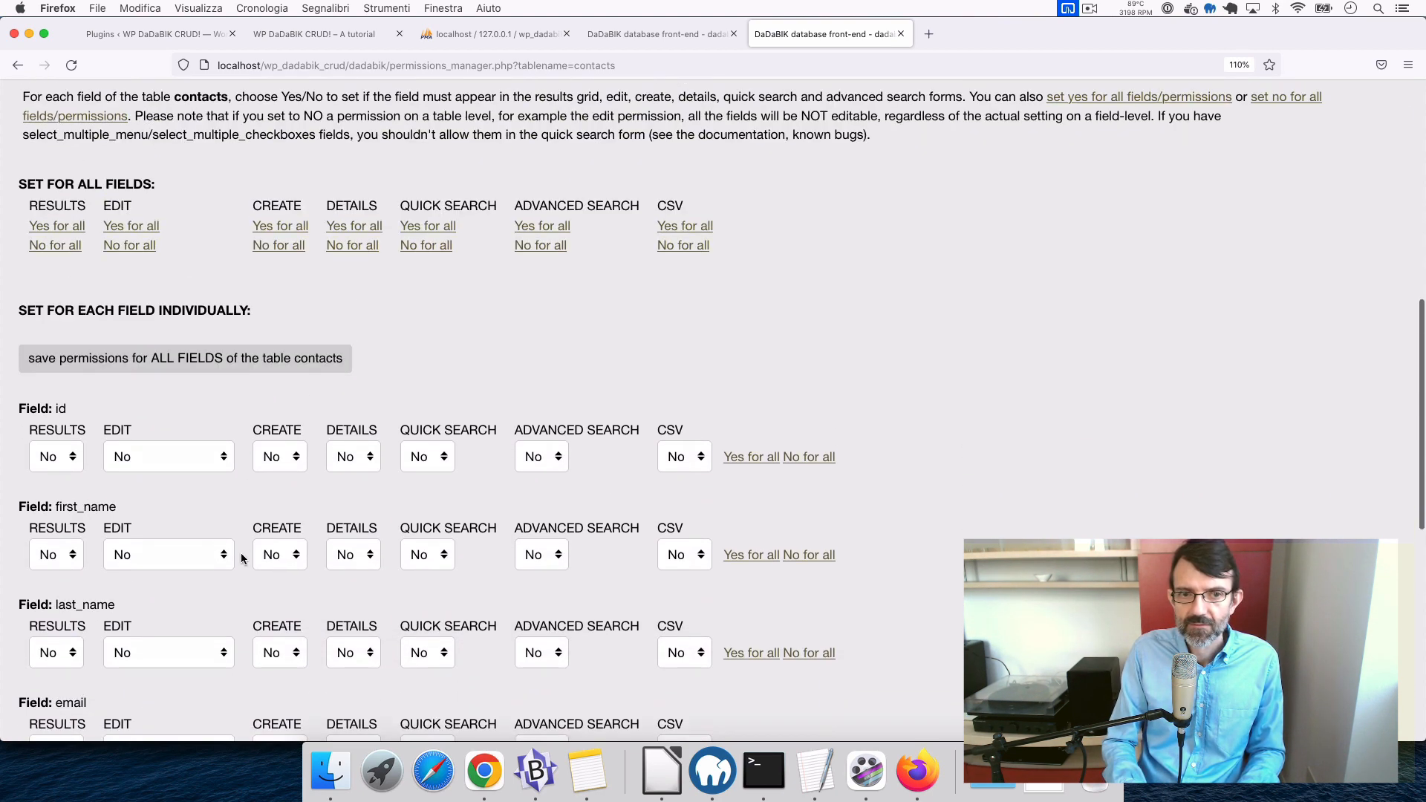
{"action": "left_click", "coordinate": [281, 226]}
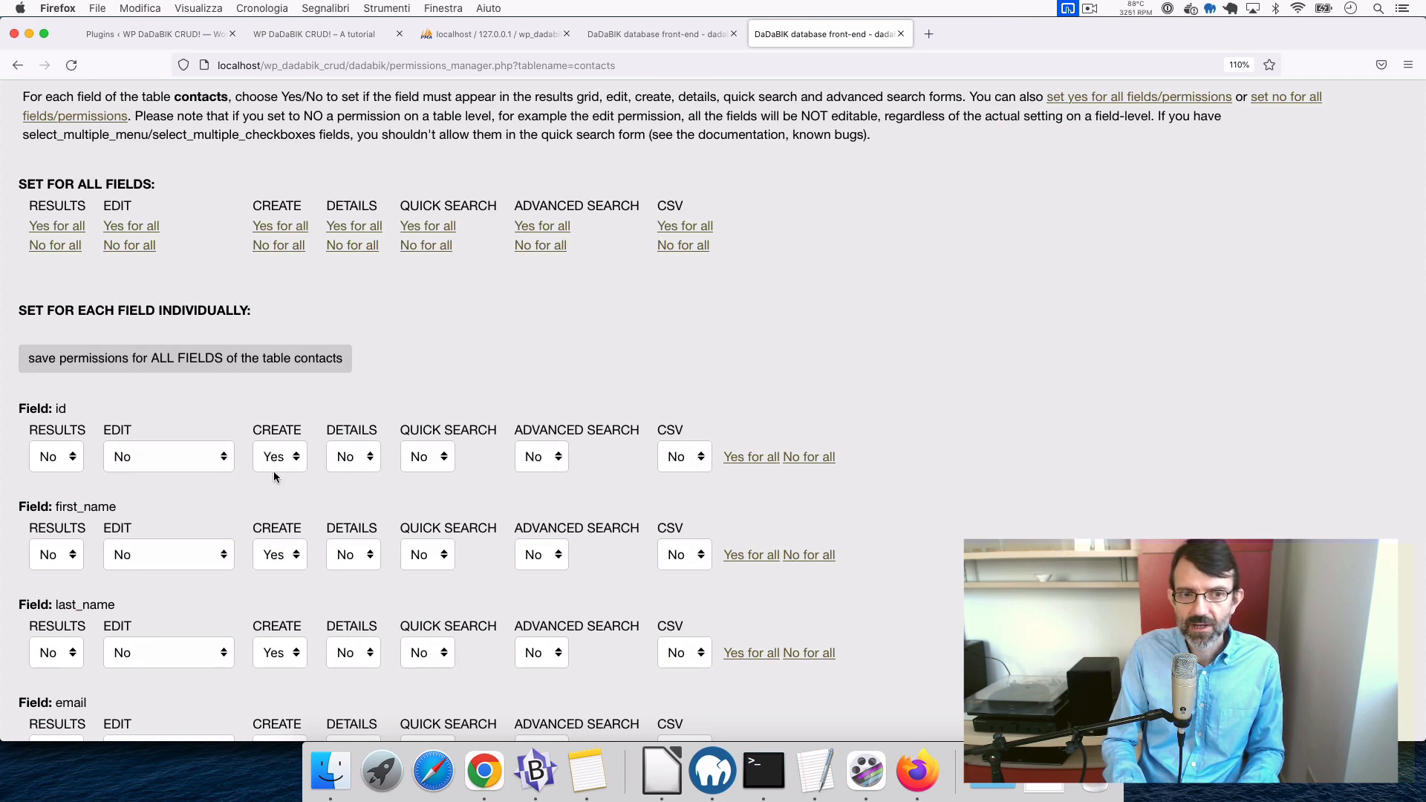
{"action": "scroll", "coordinate": [269, 498], "scroll_direction": "down", "scroll_amount": 3}
{"action": "left_click", "coordinate": [279, 336]}
{"action": "left_click", "coordinate": [277, 313]}
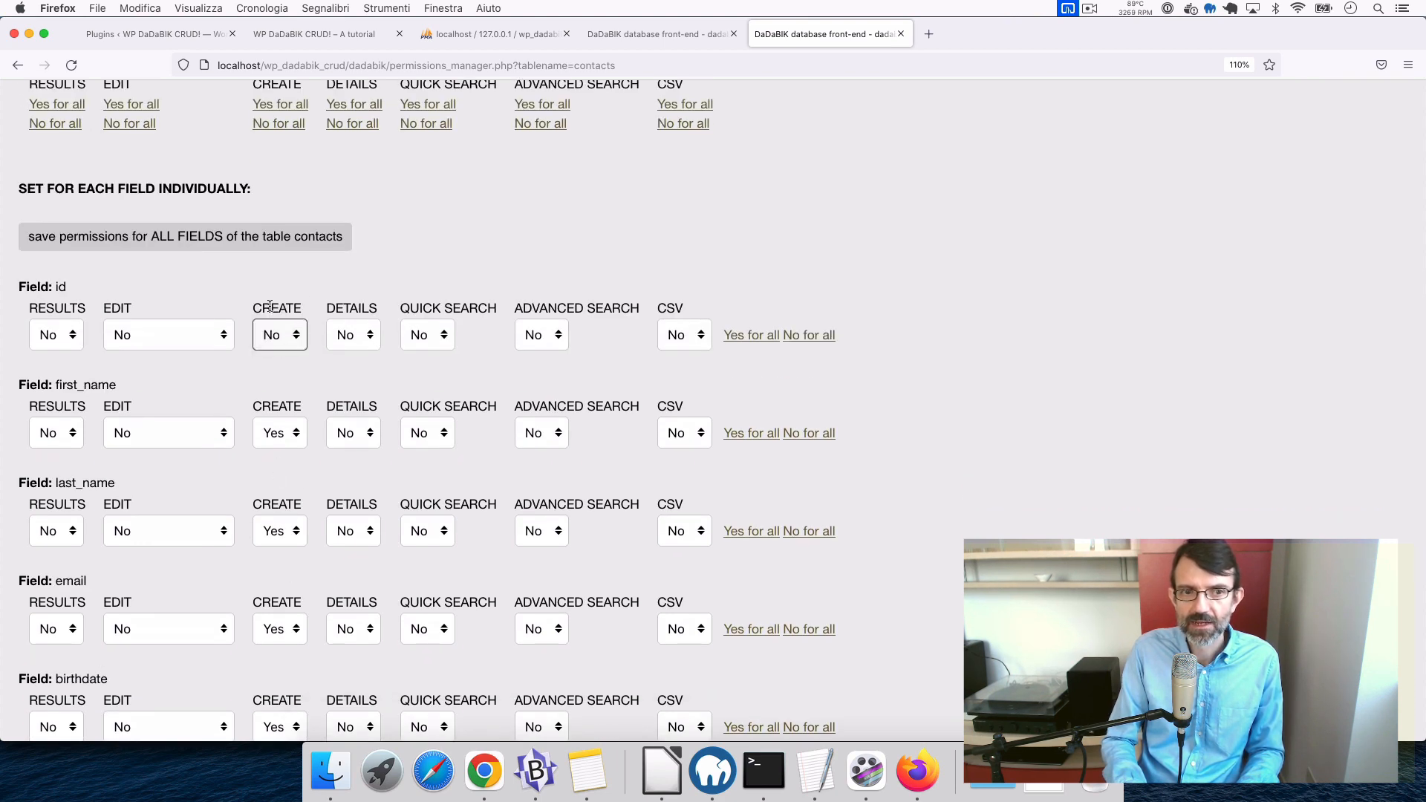
{"action": "left_click", "coordinate": [265, 239]}
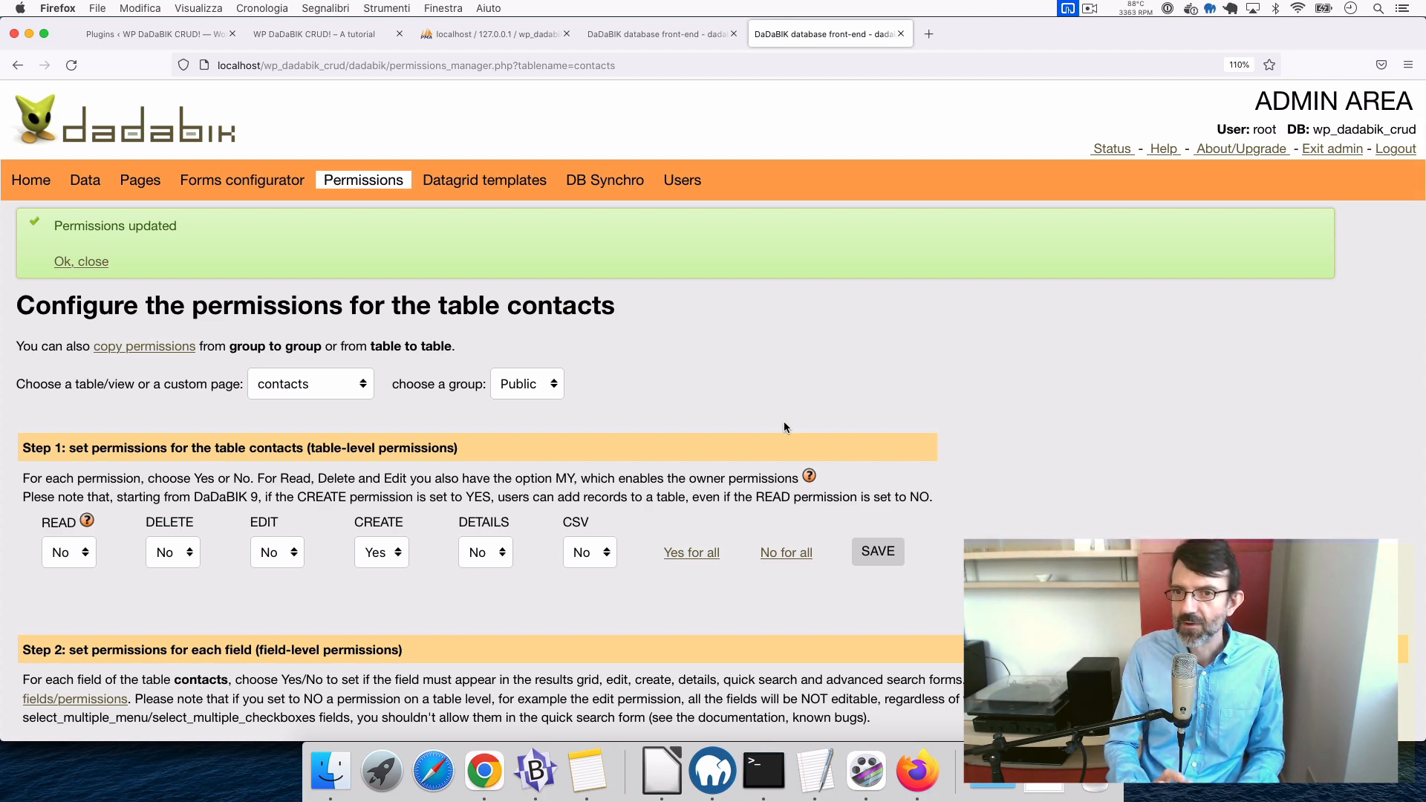
{"action": "left_click", "coordinate": [641, 35]}
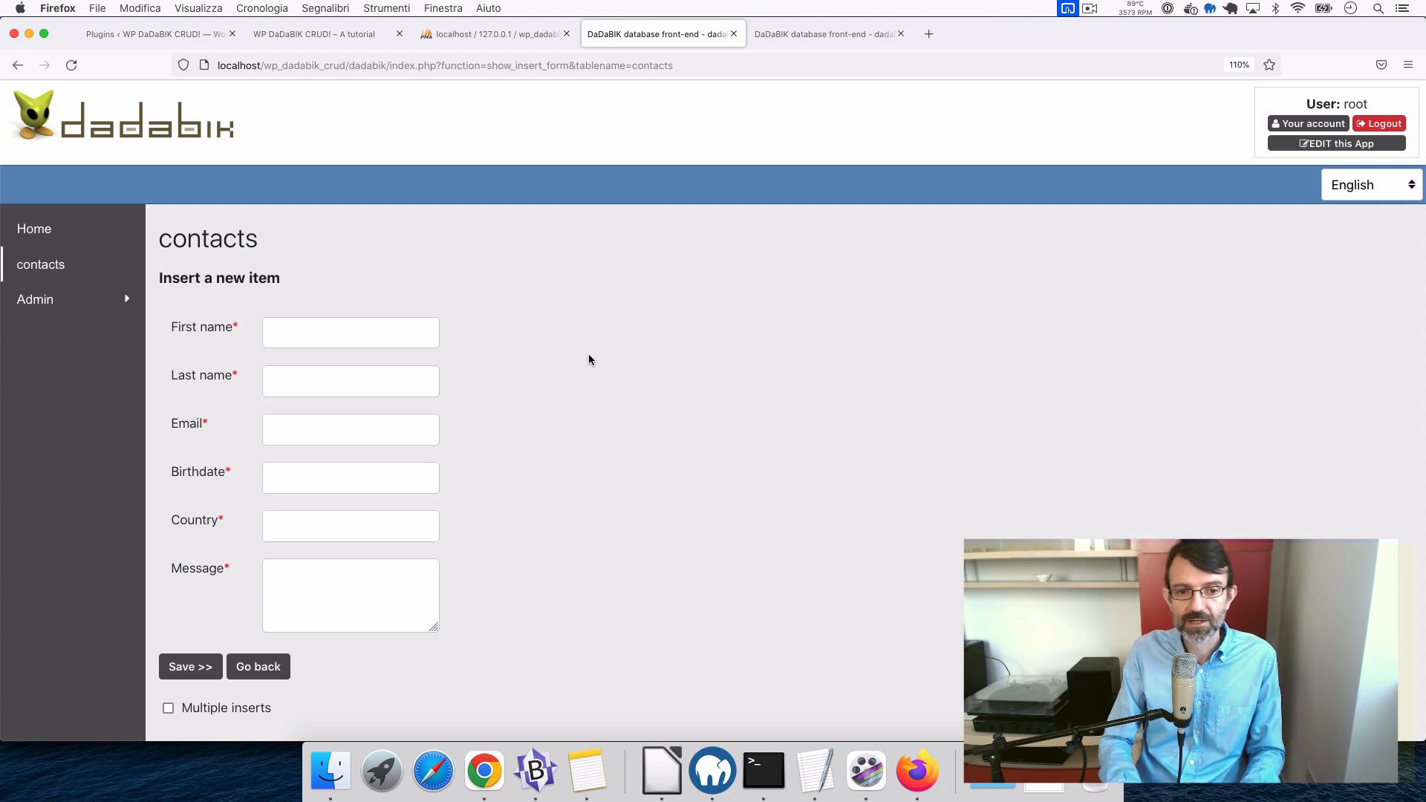
- Switch to the Finder window on the wordpress_plugin/dadabik_wrapper folder
{"action": "left_click", "coordinate": [339, 779]}
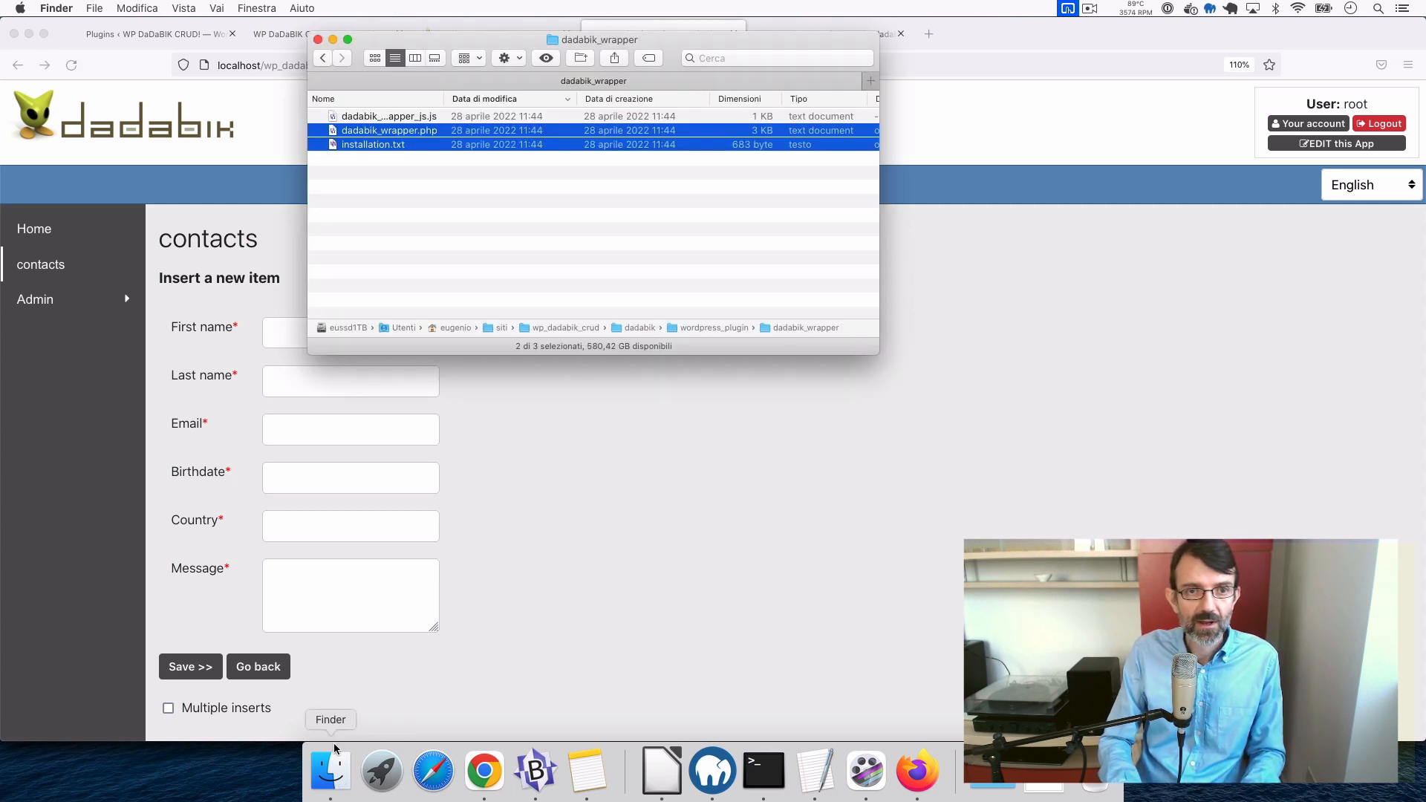
- Browse the dadabik folder's files and locate the dadabik_wrapper folder in wordpress_plugin
{"action": "left_click", "coordinate": [443, 238]}
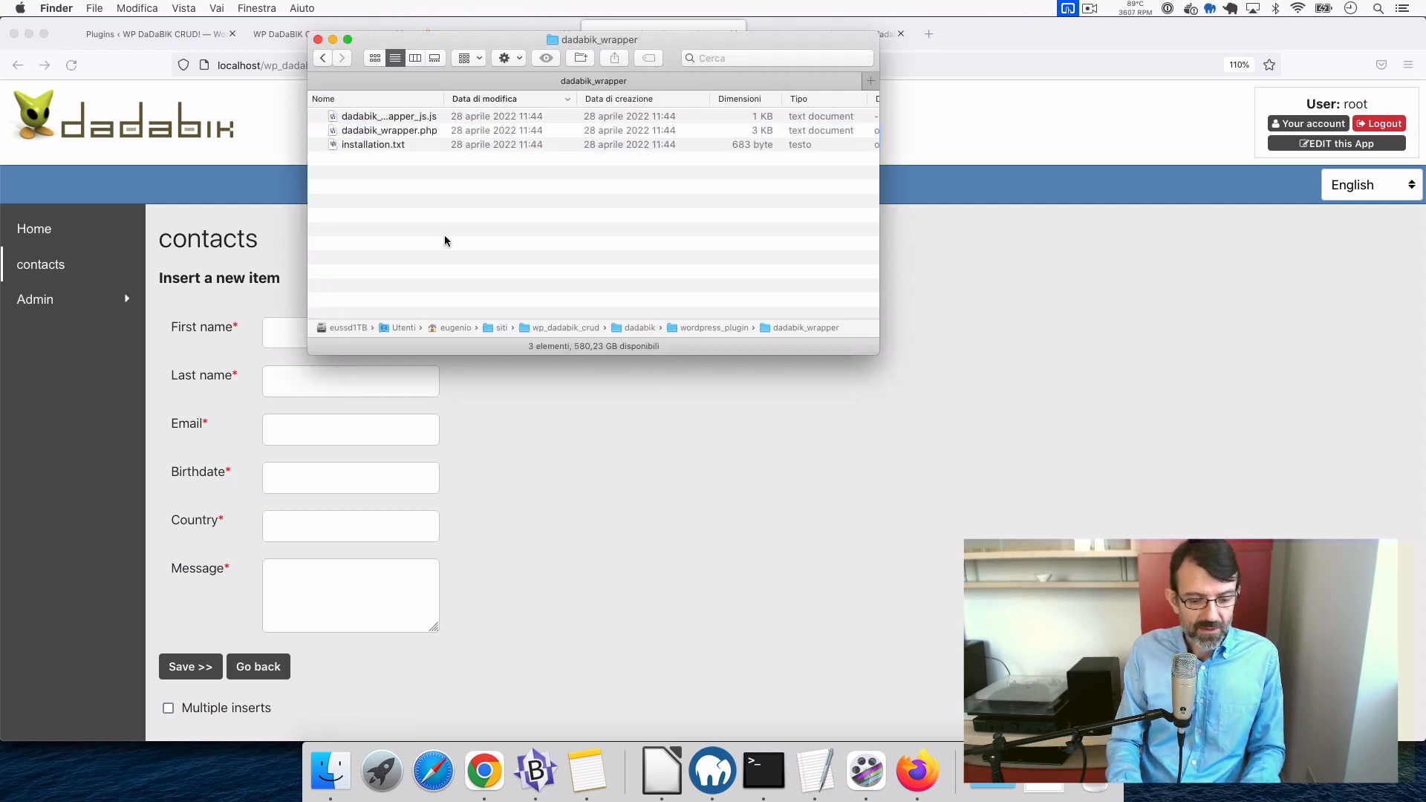
{"action": "key", "text": "super+Up"}
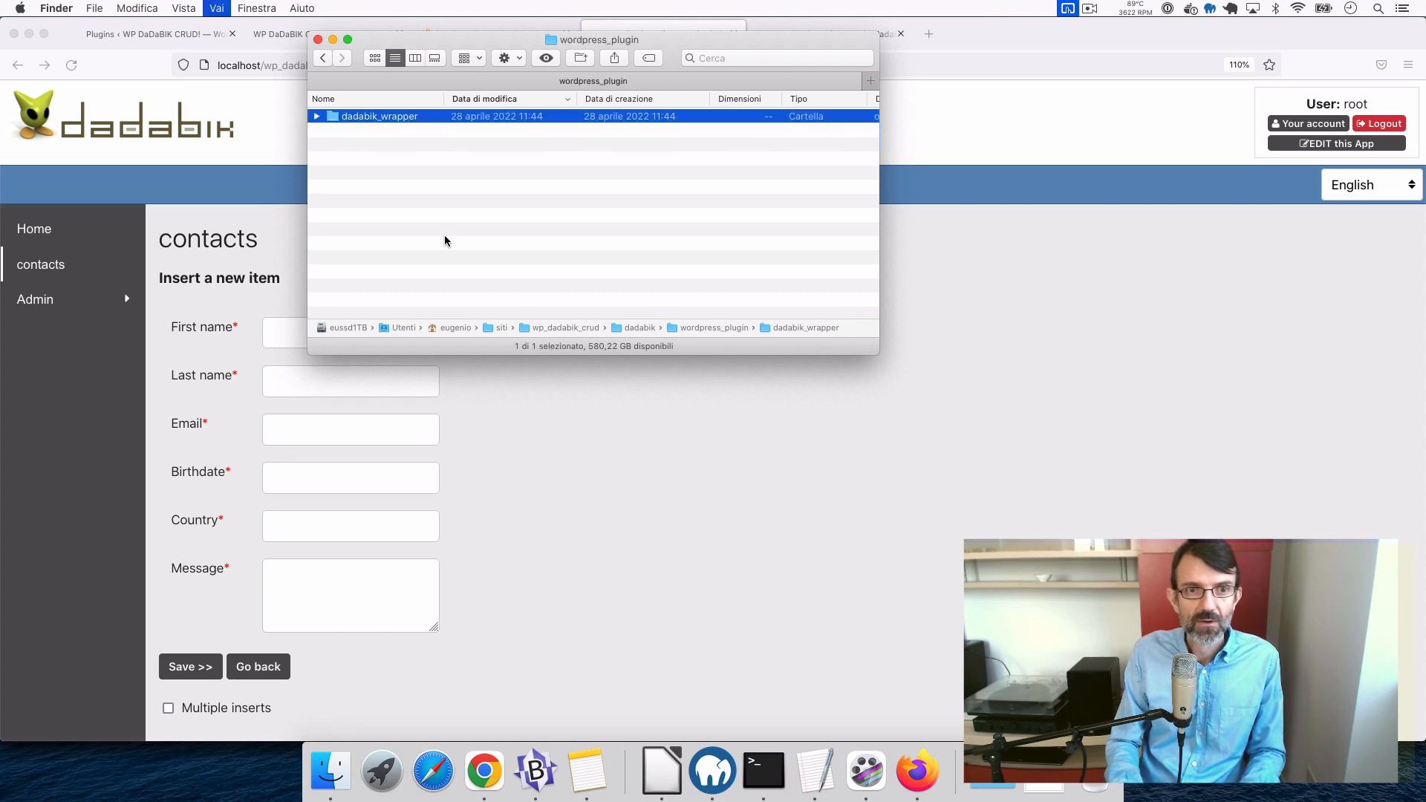
{"action": "key", "text": "super+Up"}
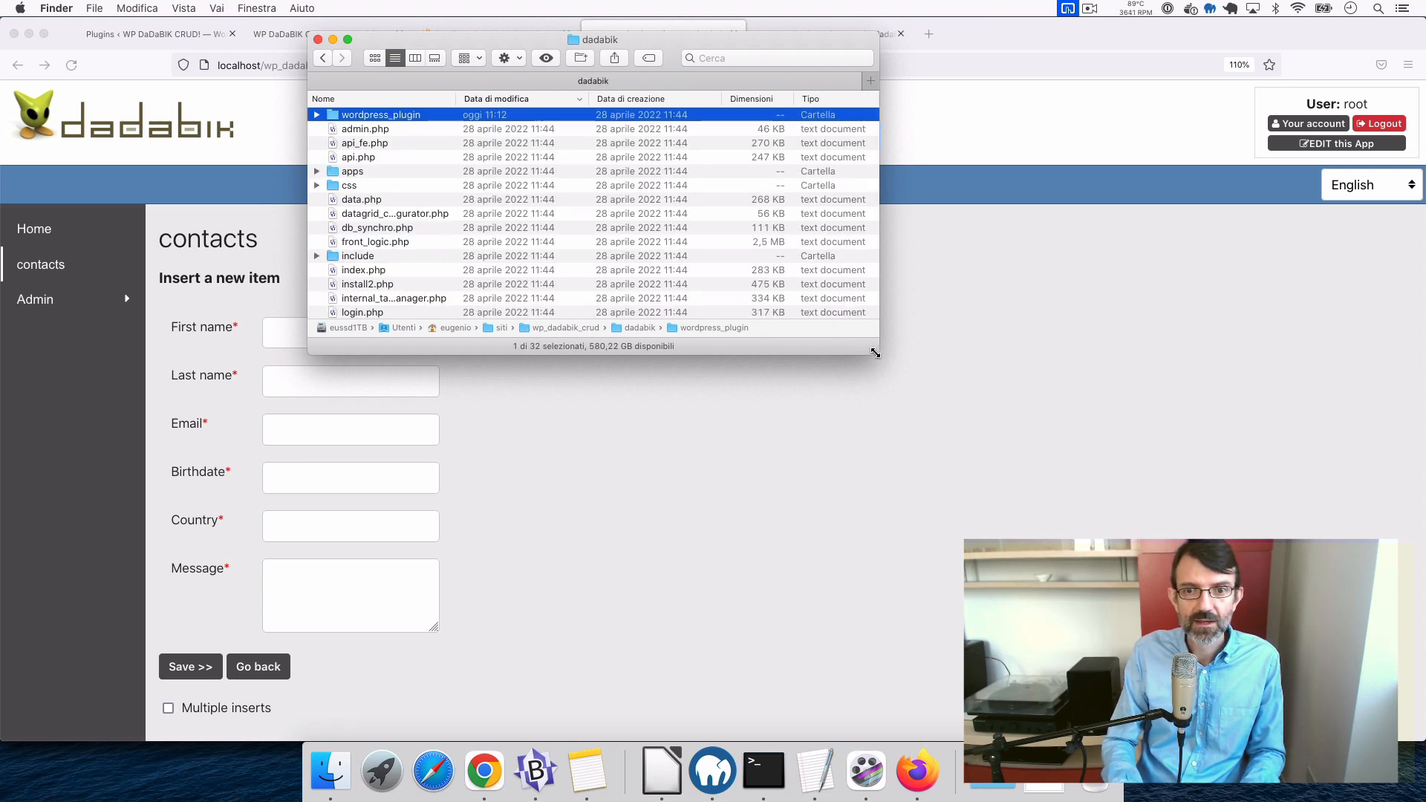
{"action": "left_click_drag", "start_coordinate": [875, 353], "coordinate": [1176, 607]}
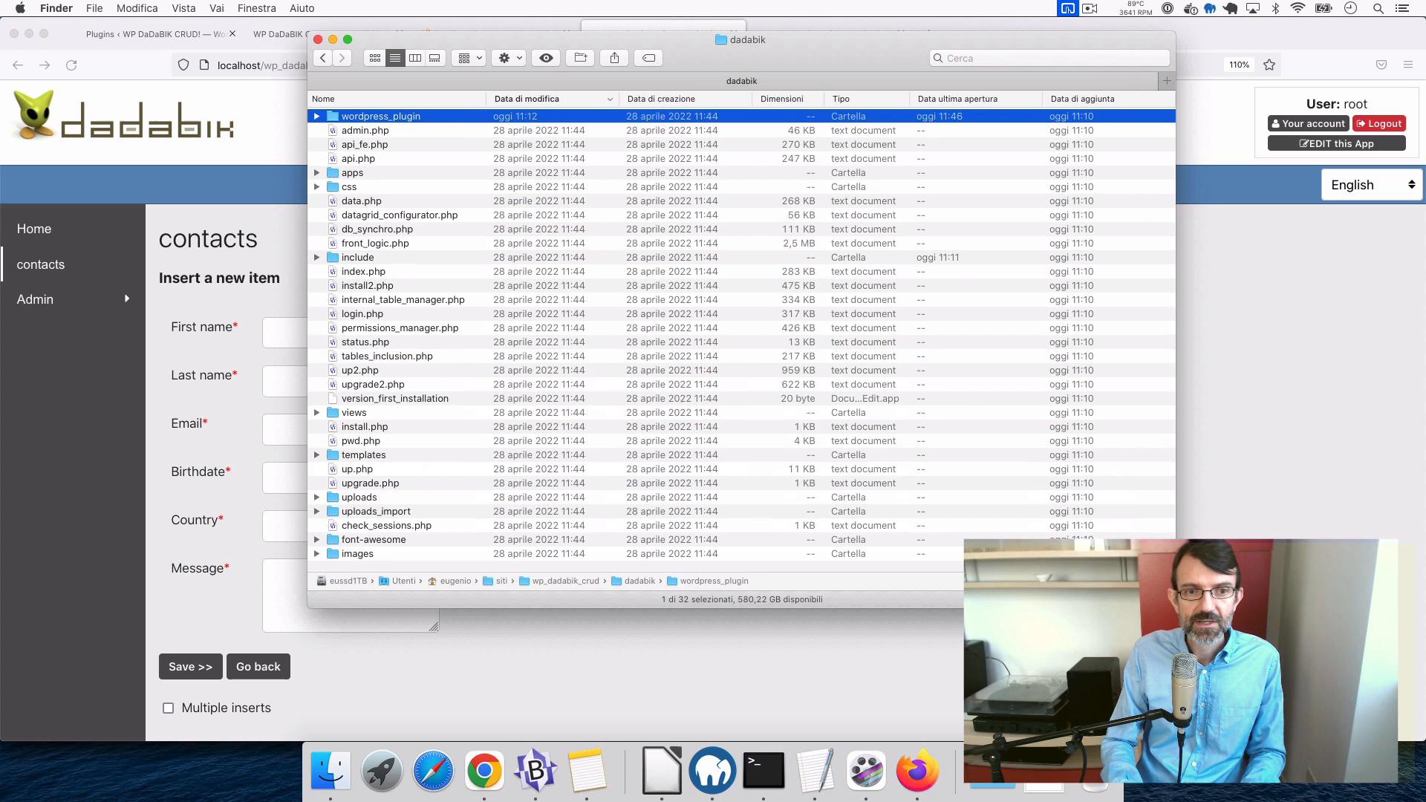
{"action": "left_click", "coordinate": [568, 440]}
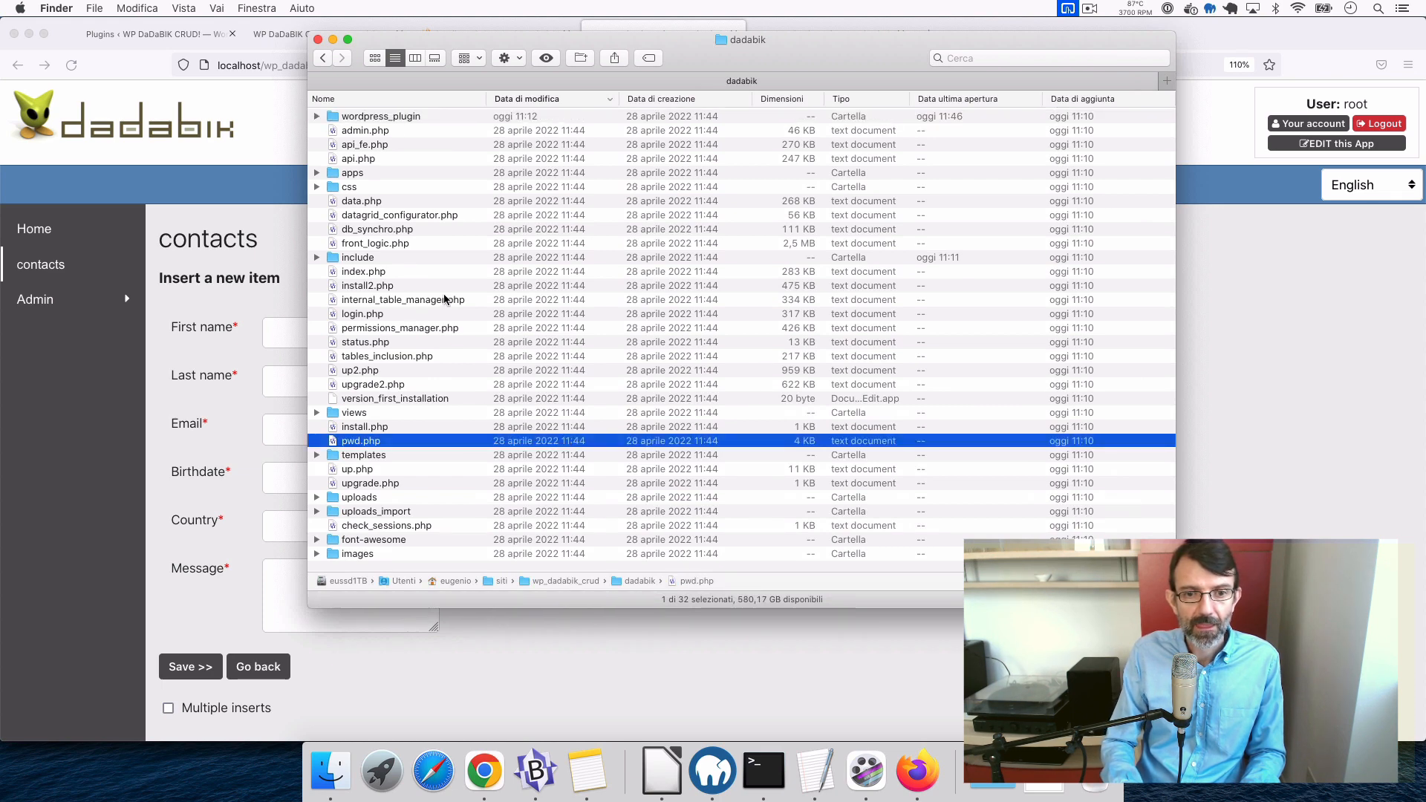
{"action": "left_click", "coordinate": [429, 244]}
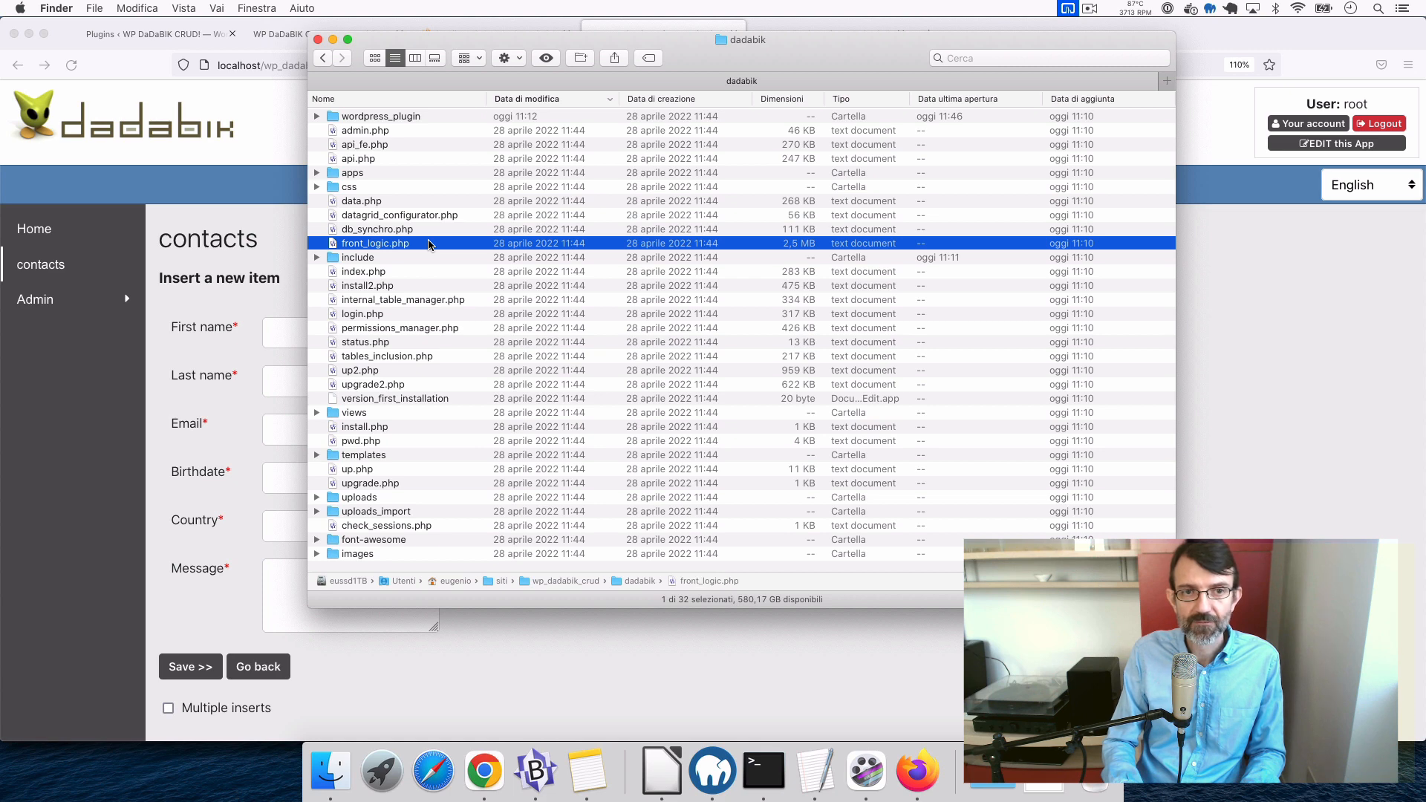
{"action": "key", "text": "Up"}
{"action": "key", "text": "Up"}
{"action": "key", "text": "Up"}
{"action": "key", "text": "Up"}
{"action": "key", "text": "Up"}
{"action": "key", "text": "Up"}
{"action": "key", "text": "Up"}
{"action": "key", "text": "Up"}
{"action": "key", "text": "Up"}
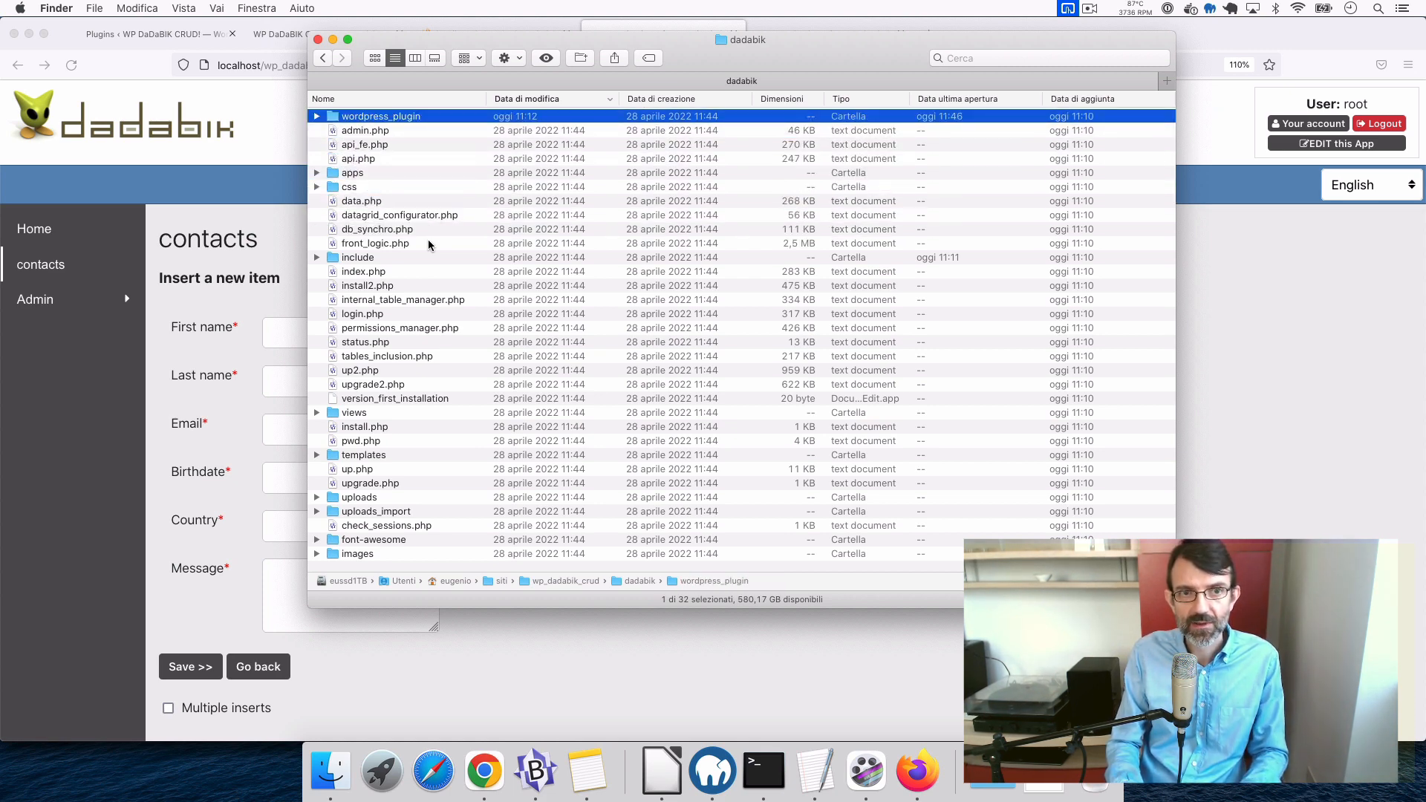
{"action": "key", "text": "super+Down"}
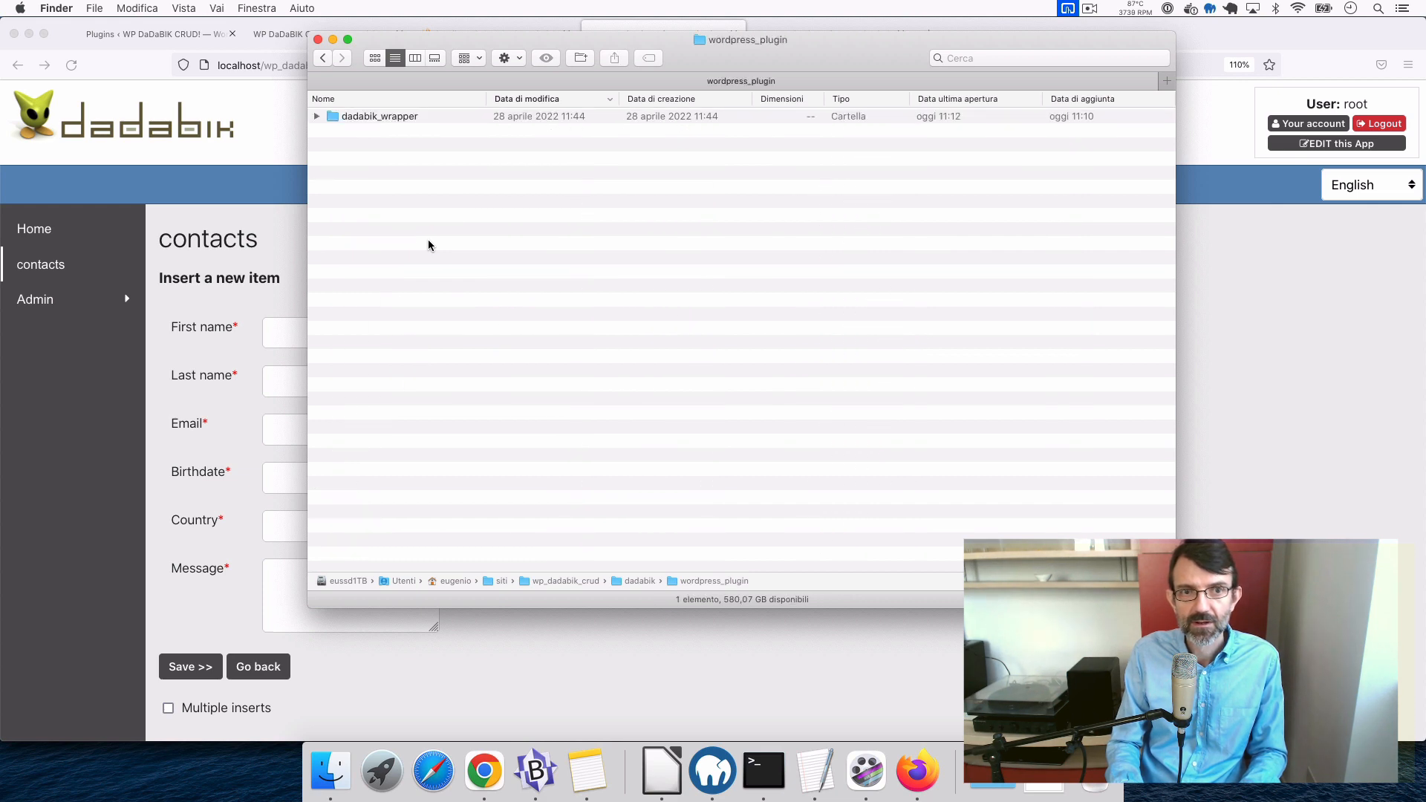
{"action": "key", "text": "Down"}
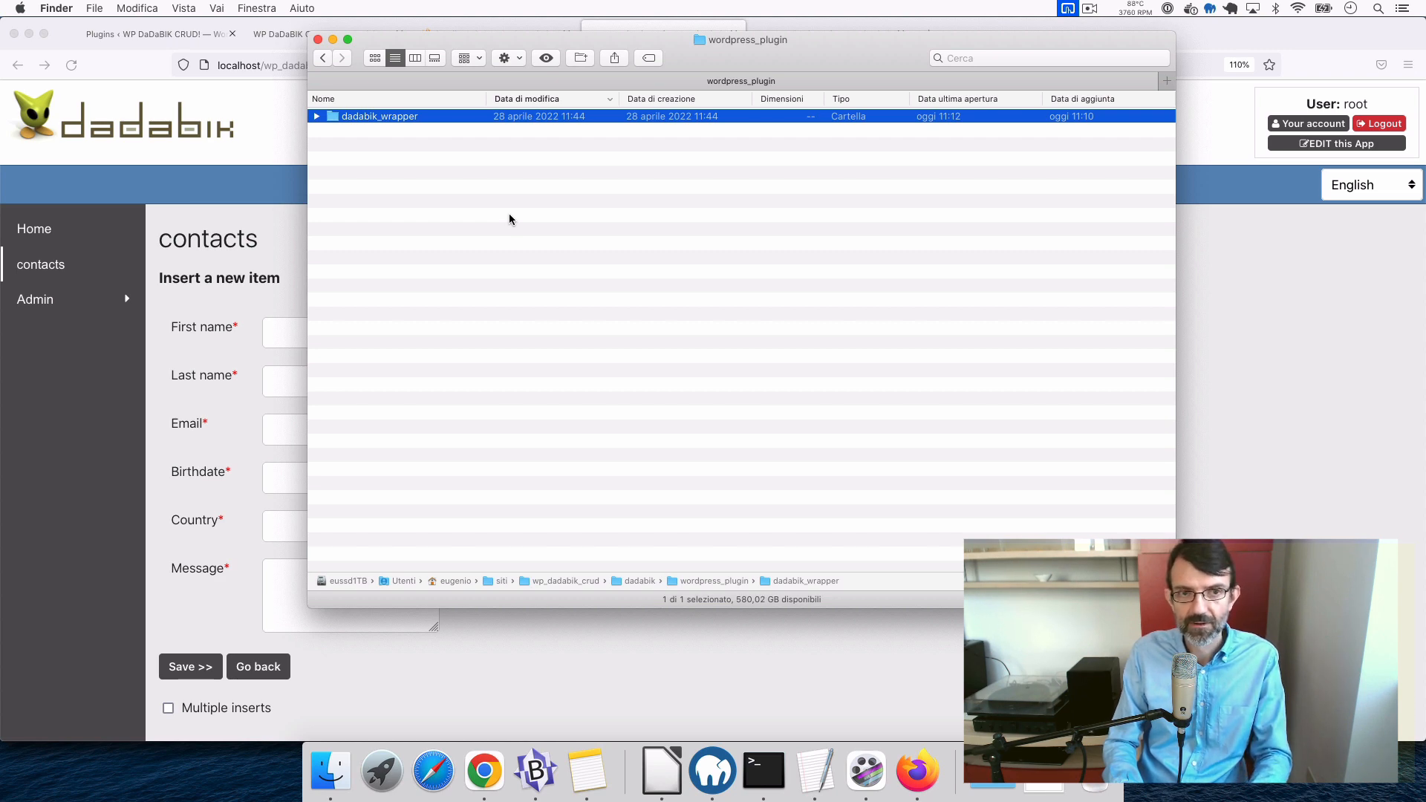
{"action": "left_click", "coordinate": [492, 297]}
- Go to wp_dadabik_crud/wp-content/plugins and paste the dadabik_wrapper folder there
{"action": "key", "text": "super+Up"}
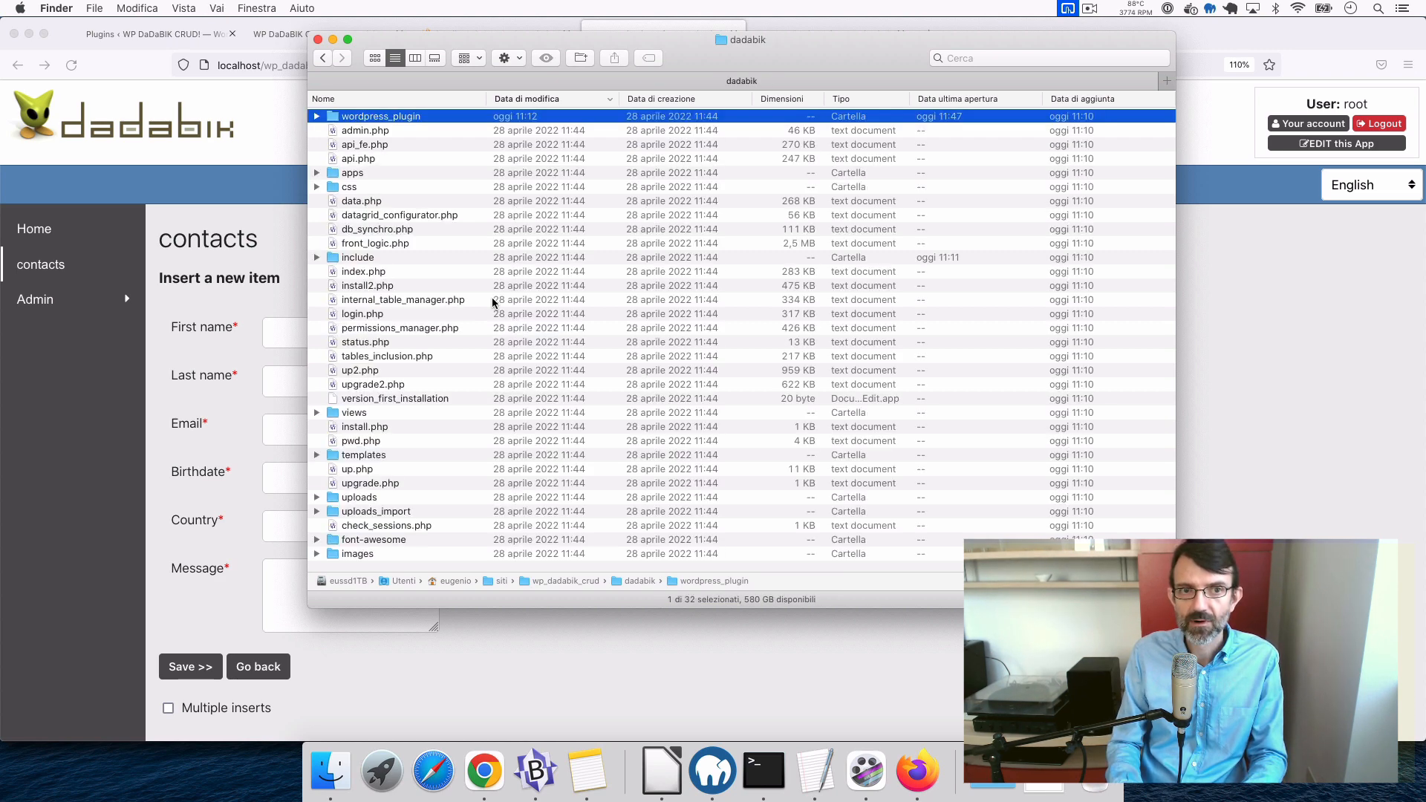
{"action": "key", "text": "super+Up"}
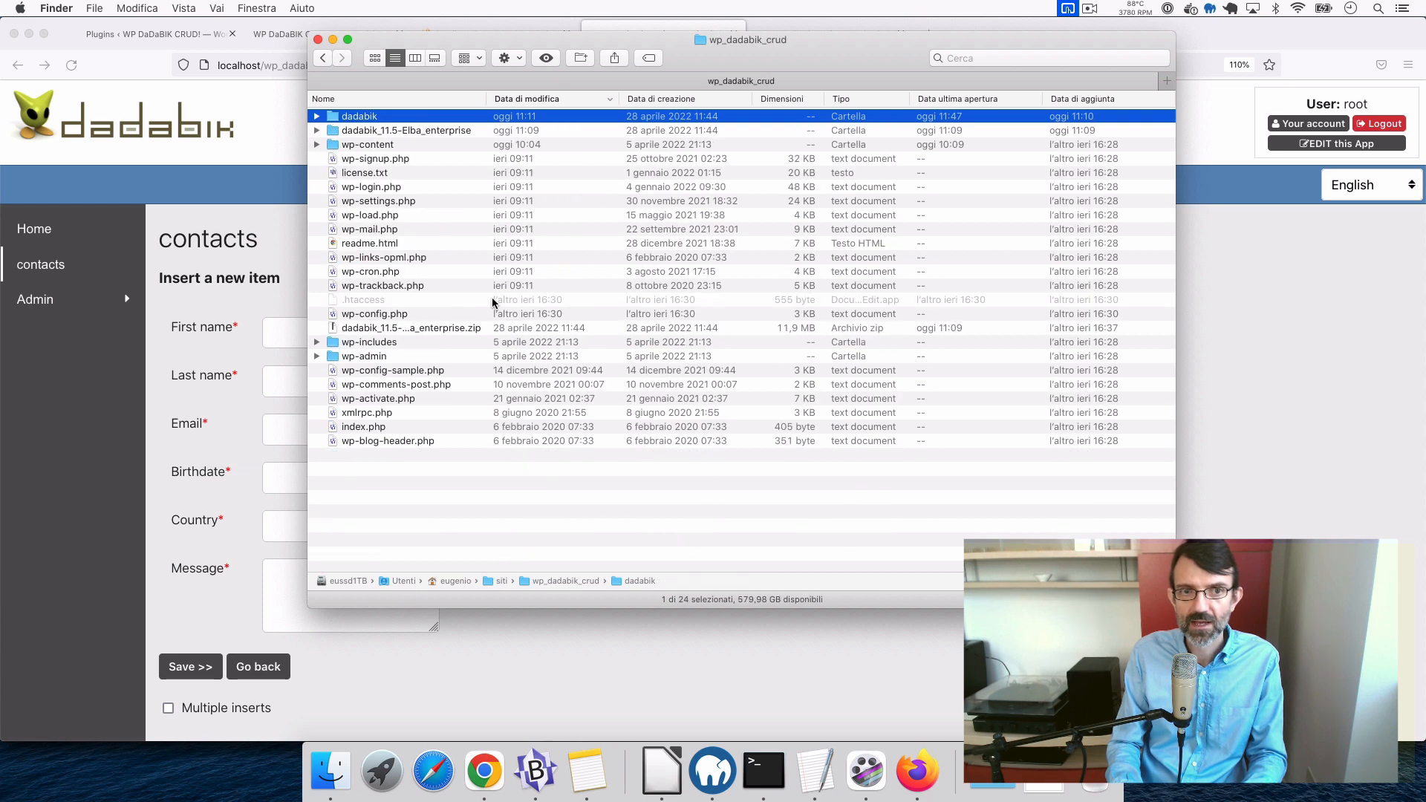
{"action": "key", "text": "Down"}
{"action": "key", "text": "Down"}
{"action": "key", "text": "super+Down"}
{"action": "key", "text": "Down"}
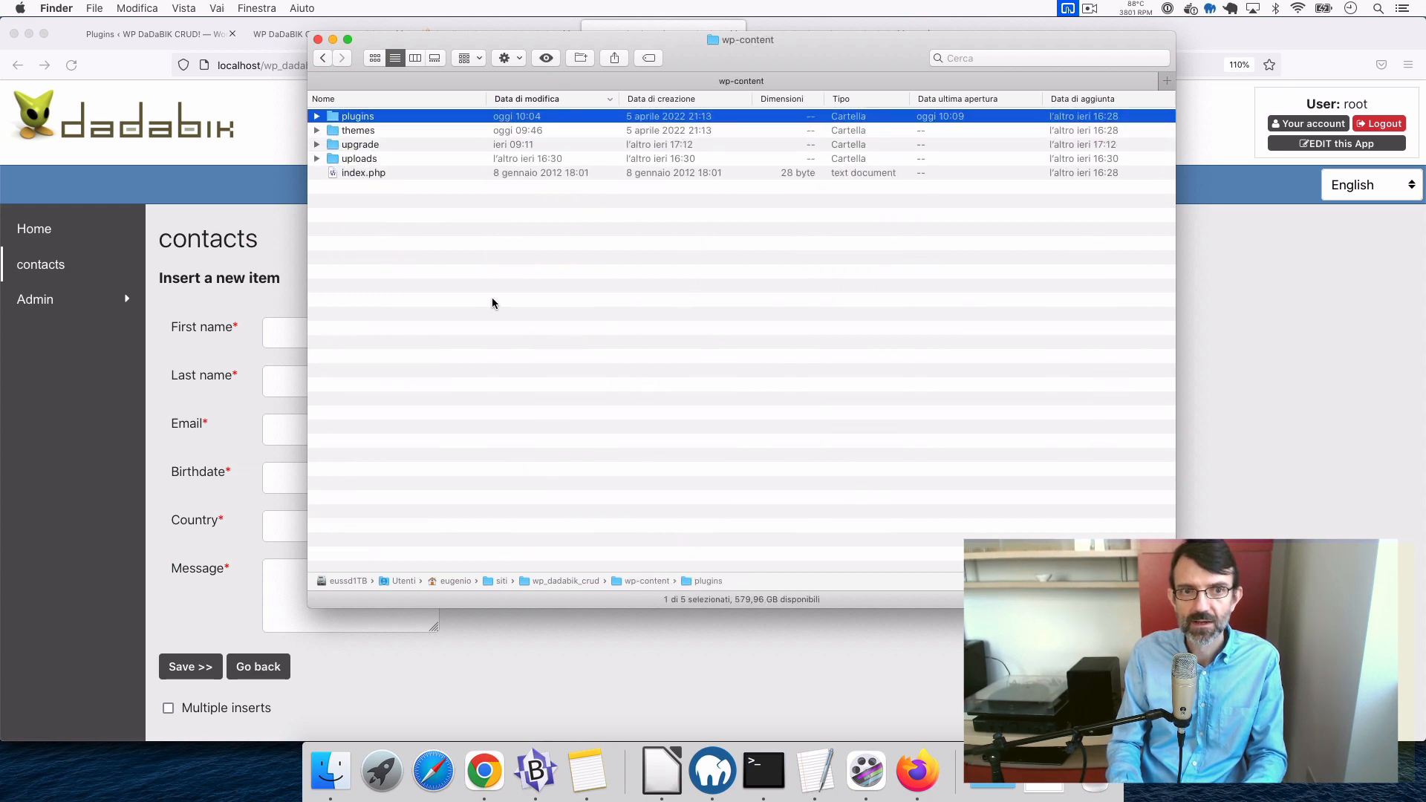
{"action": "key", "text": "super+Down"}
{"action": "key", "text": "super+v"}
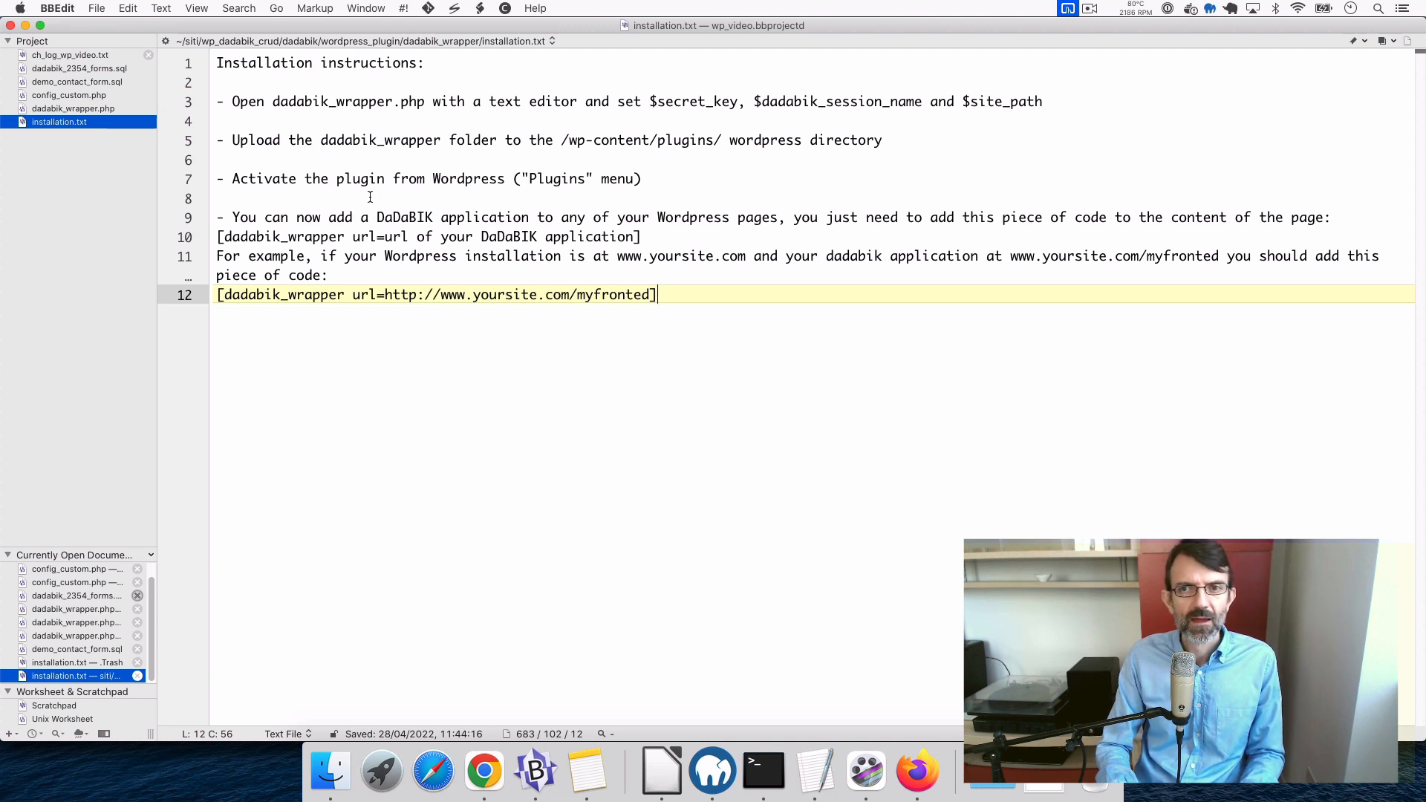
- Review the first instruction on line 3 of installation.txt, then bring up dadabik_wrapper.php
{"action": "left_click", "coordinate": [231, 140]}
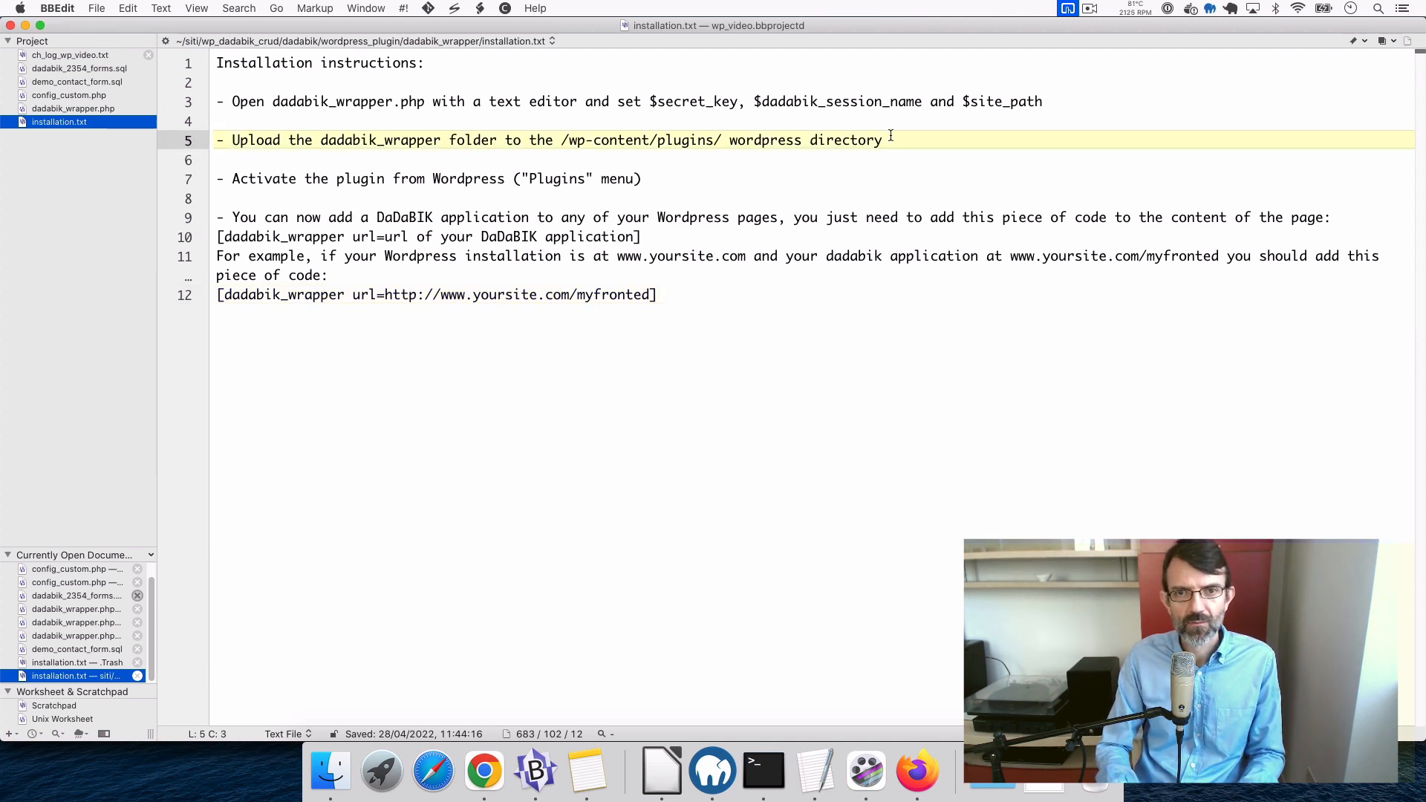
{"action": "left_click", "coordinate": [891, 136], "text": "shift"}
{"action": "left_click", "coordinate": [424, 102]}
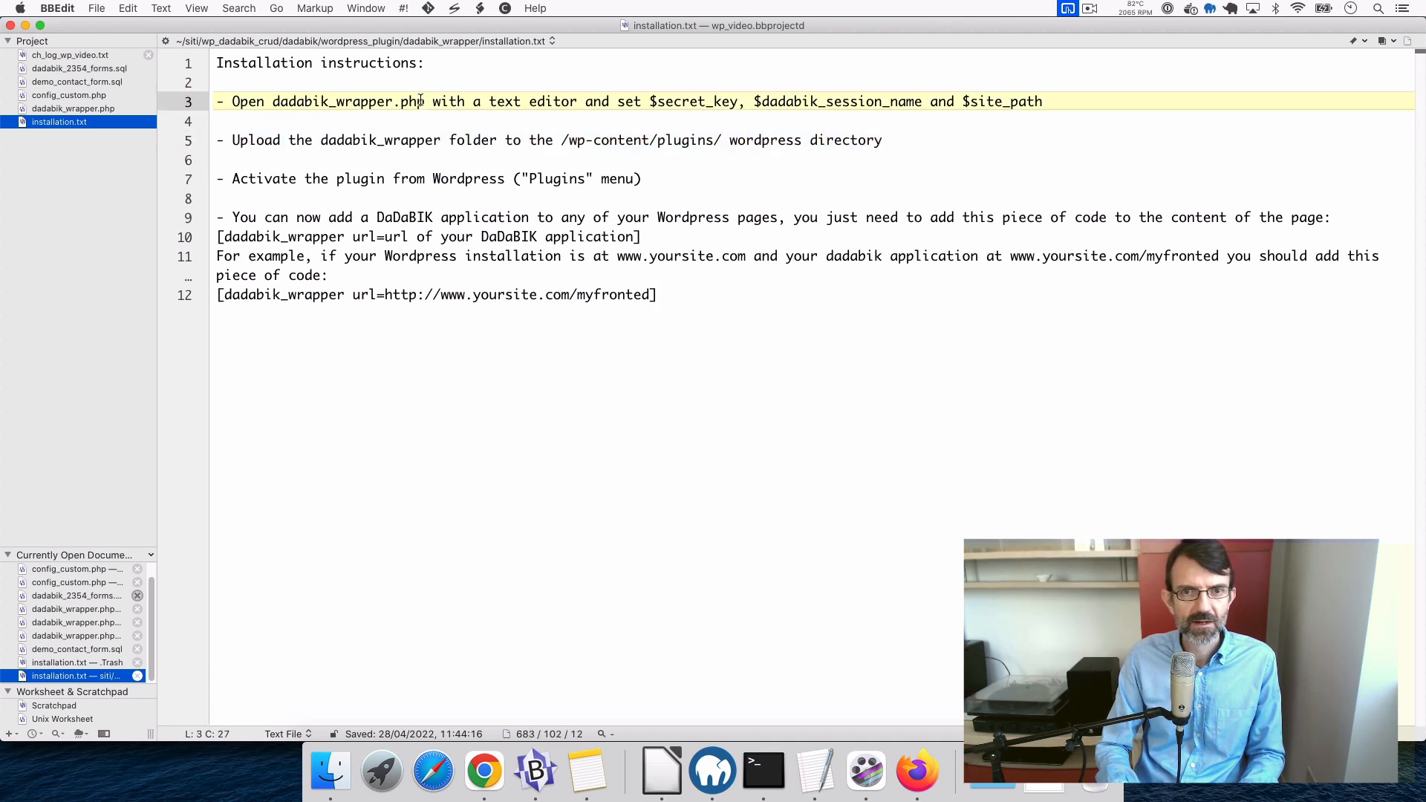
{"action": "left_click", "coordinate": [233, 101]}
{"action": "left_click", "coordinate": [1098, 94], "text": "shift"}
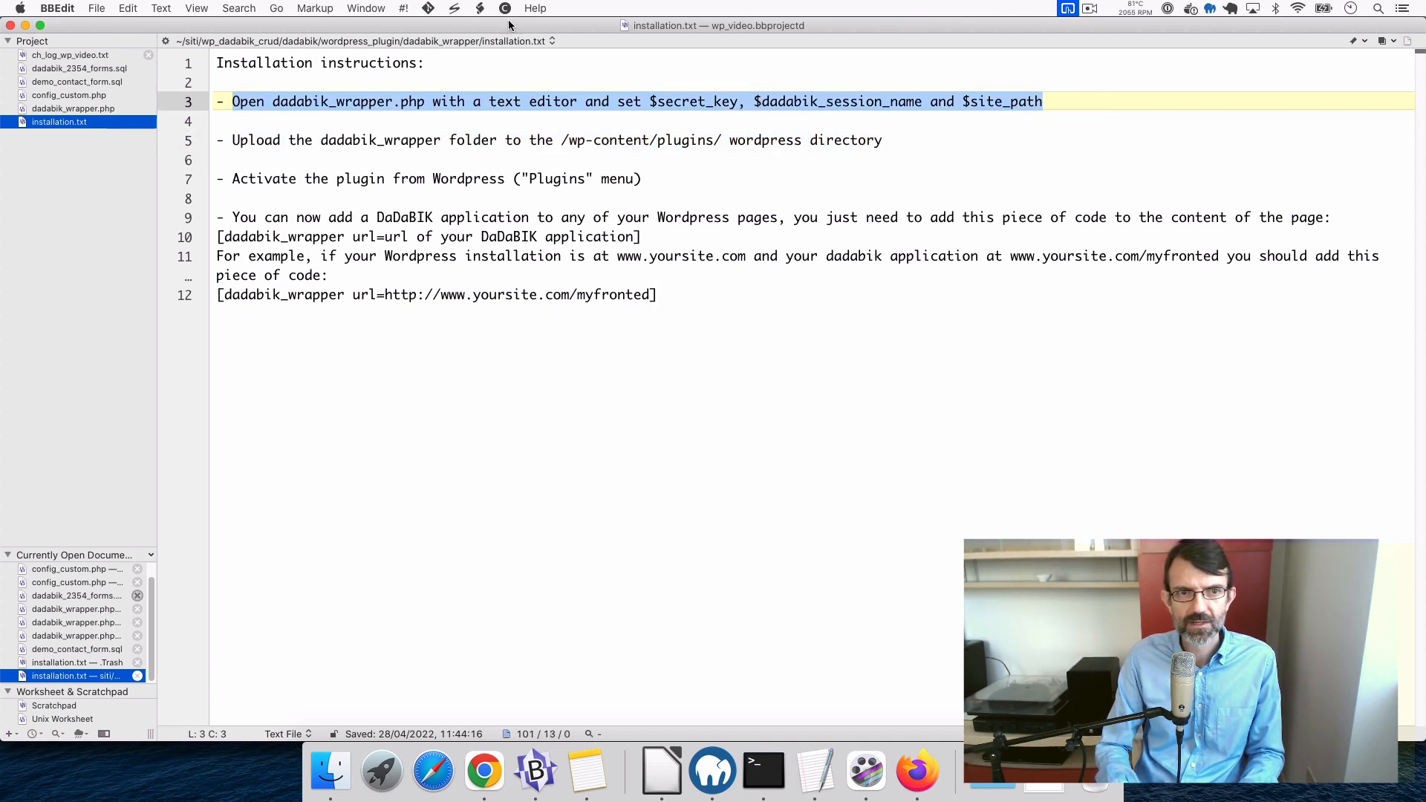
{"action": "left_click", "coordinate": [89, 109]}
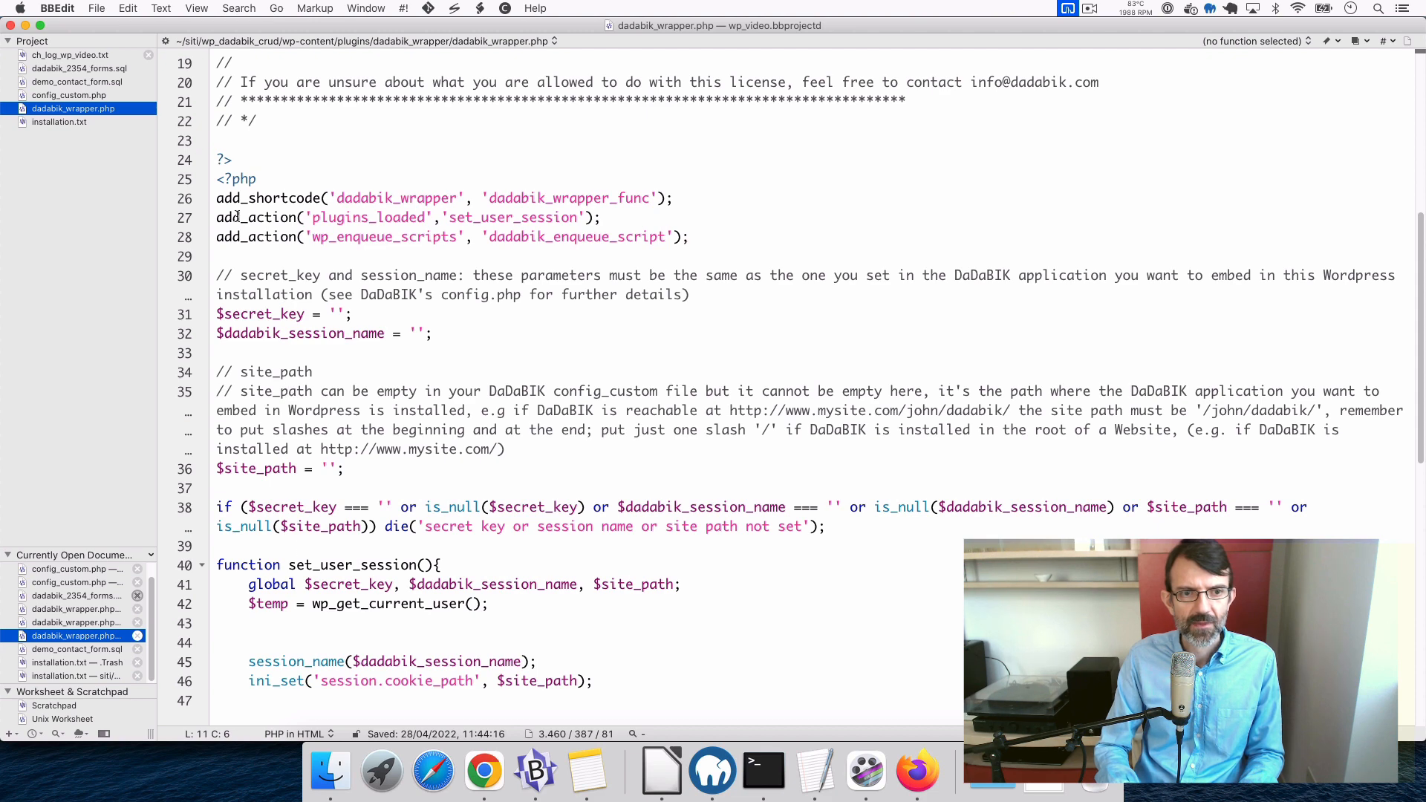
- Paste config_custom.php's $secret_key and $dadabik_session_name lines over lines 31–32 and save
{"action": "left_click", "coordinate": [84, 96]}
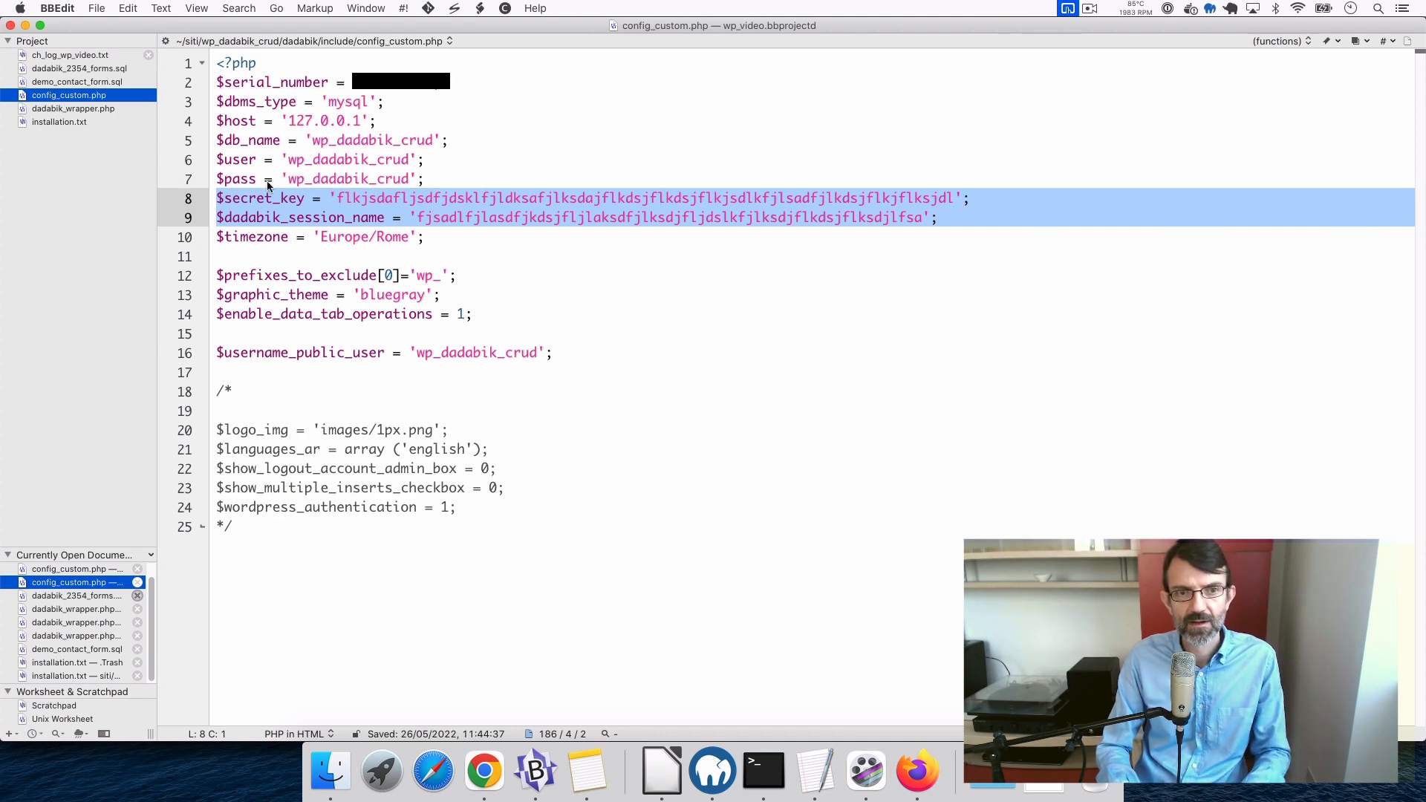
{"action": "left_click", "coordinate": [94, 112]}
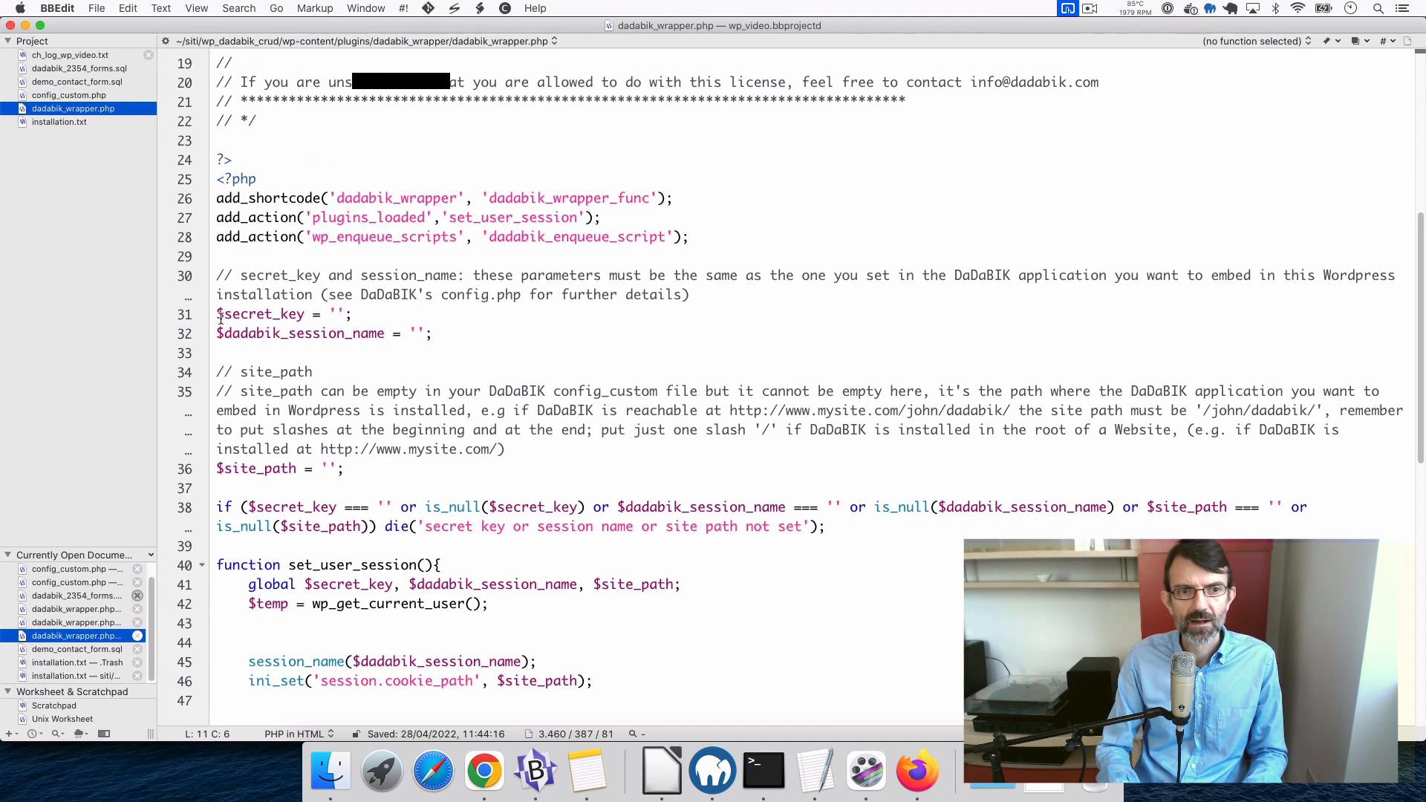
{"action": "left_click", "coordinate": [221, 317]}
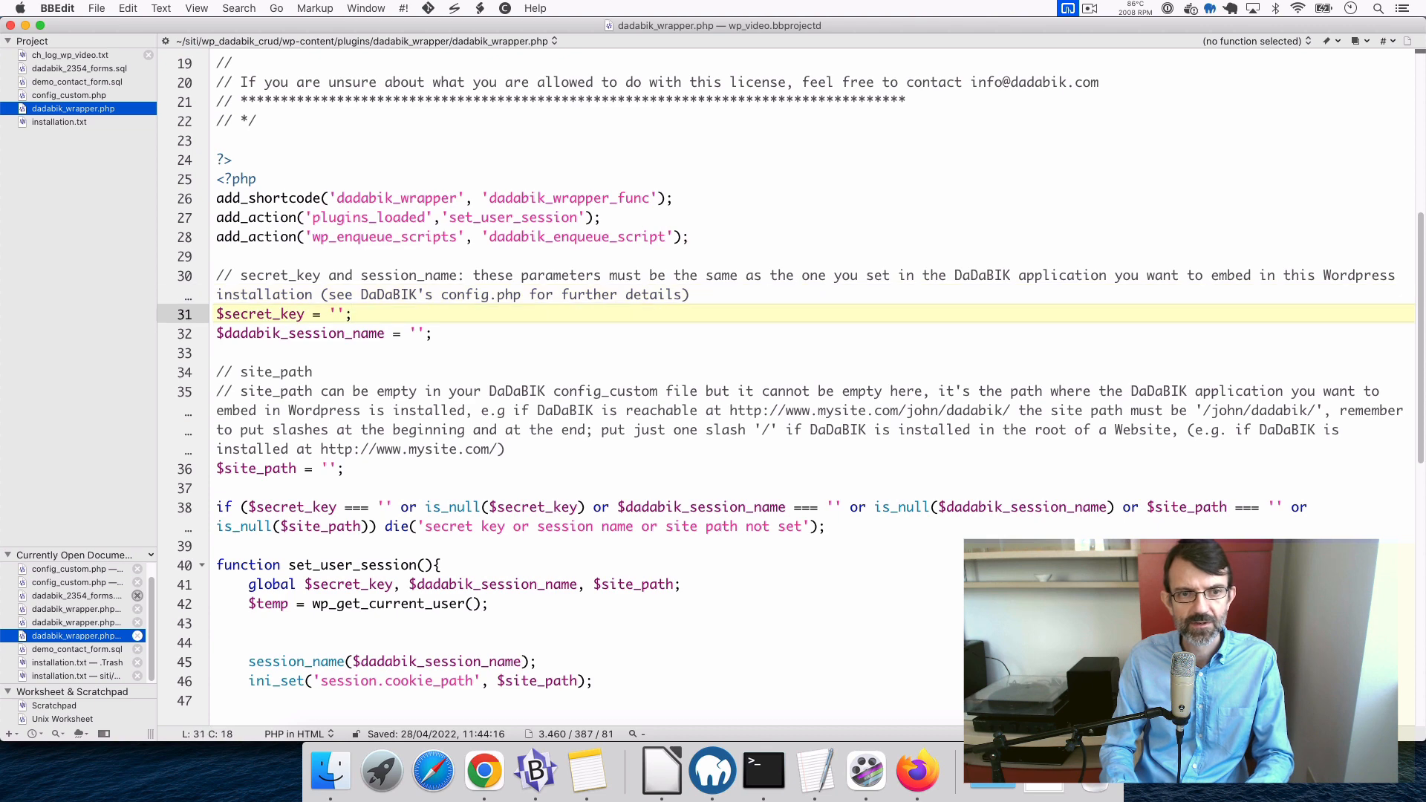
{"action": "left_click", "coordinate": [464, 329], "text": "shift"}
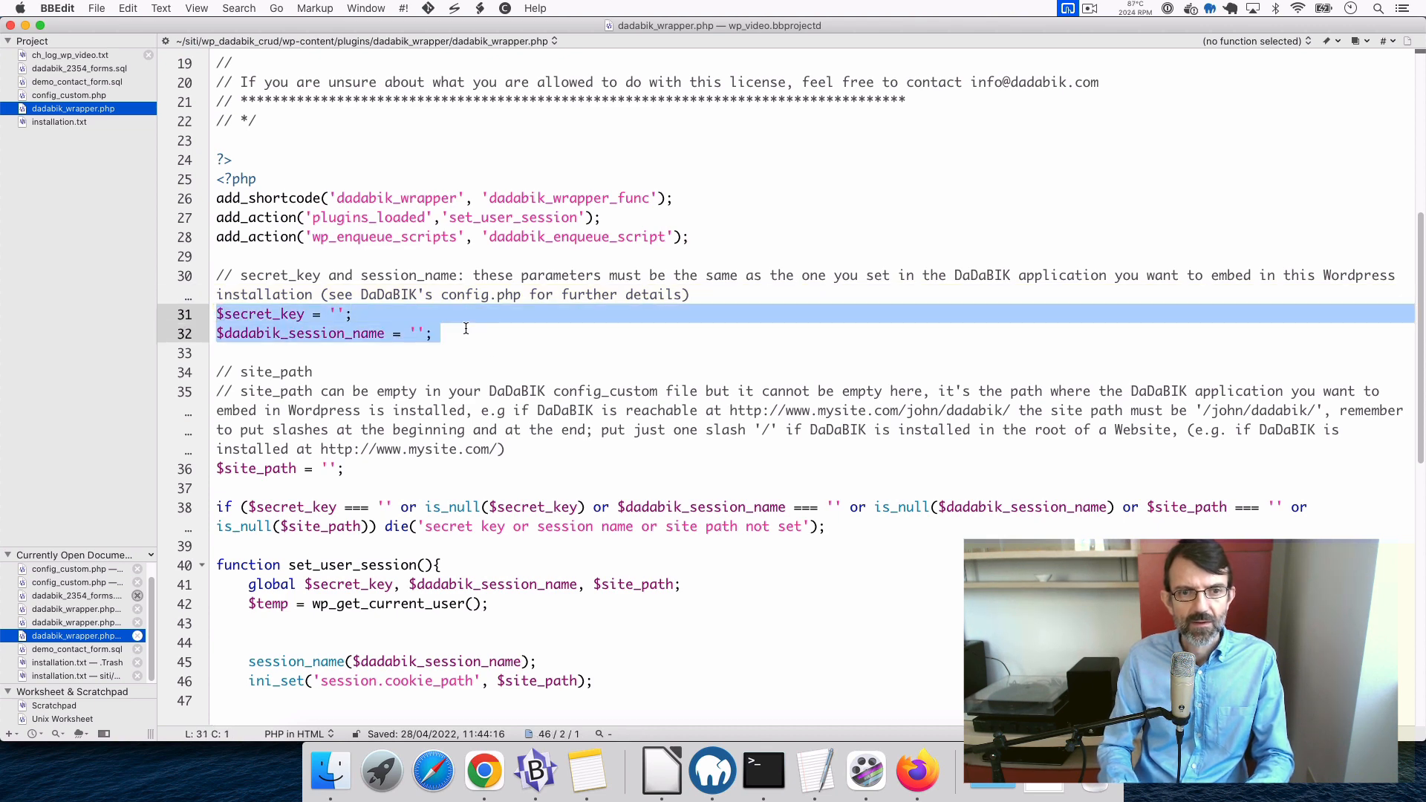
{"action": "key", "text": "super+z"}
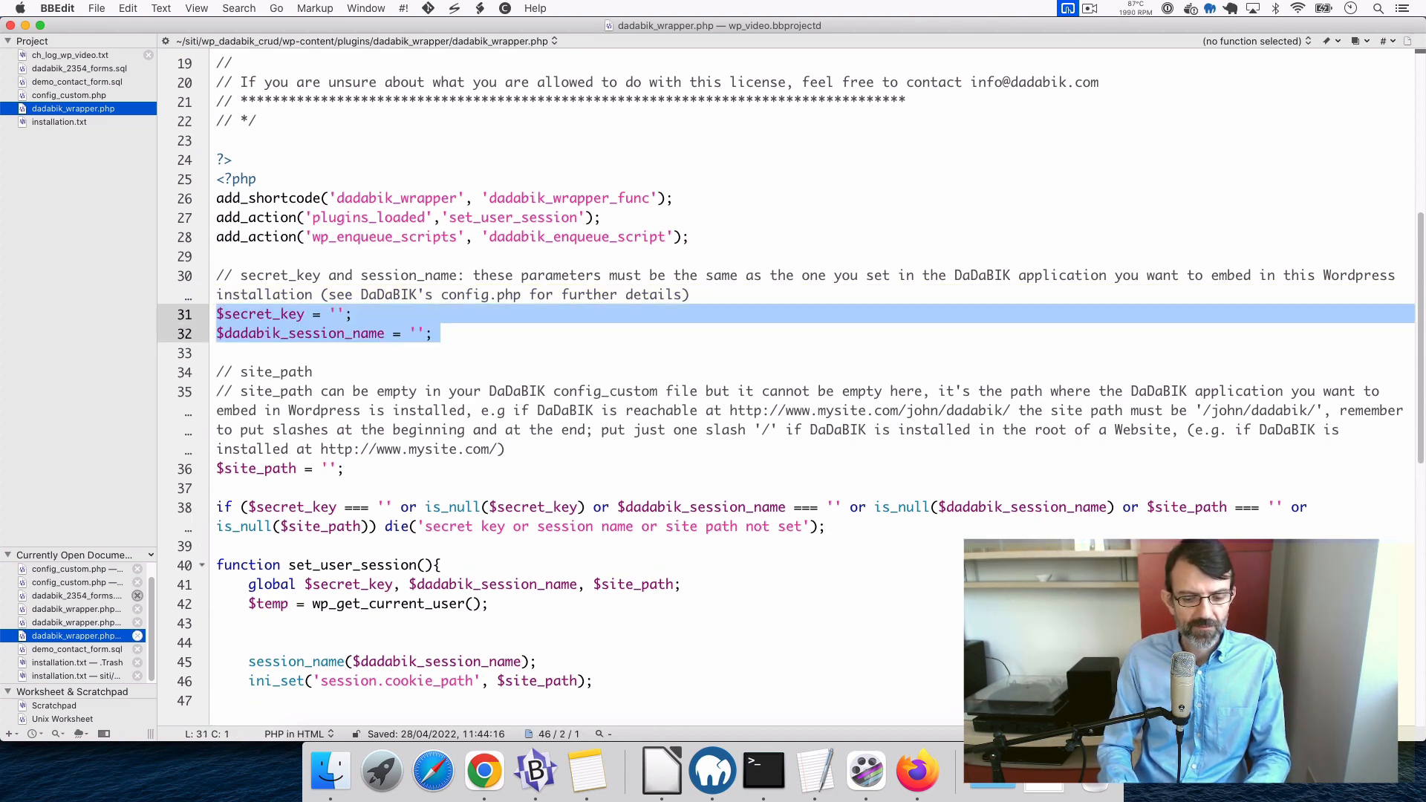
{"action": "key", "text": "super+v"}
{"action": "key", "text": "super+s"}
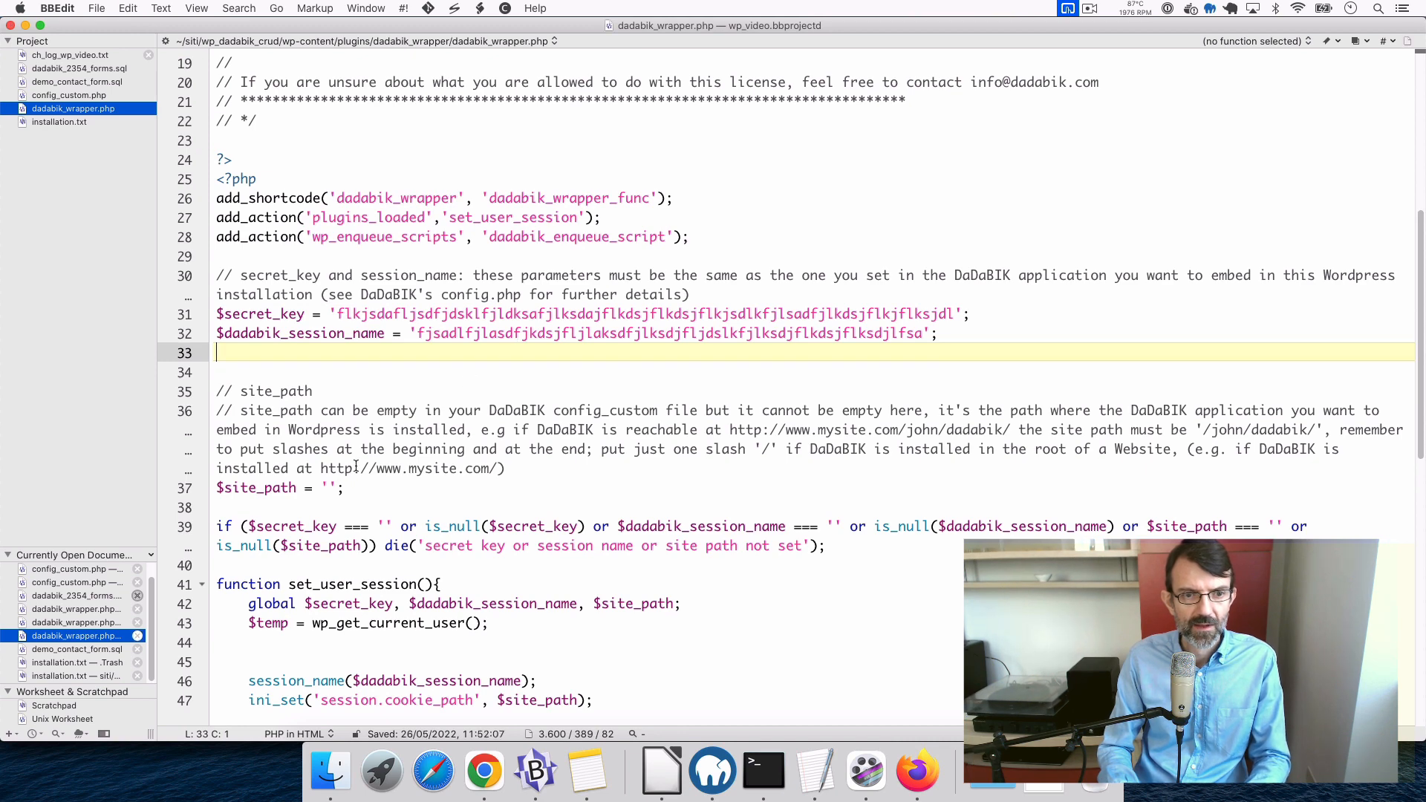
- Set $site_path to '/wp_dadabik_crud/dadabik/' and save dadabik_wrapper.php
{"action": "left_click", "coordinate": [334, 488]}
{"action": "type", "text": "/"}
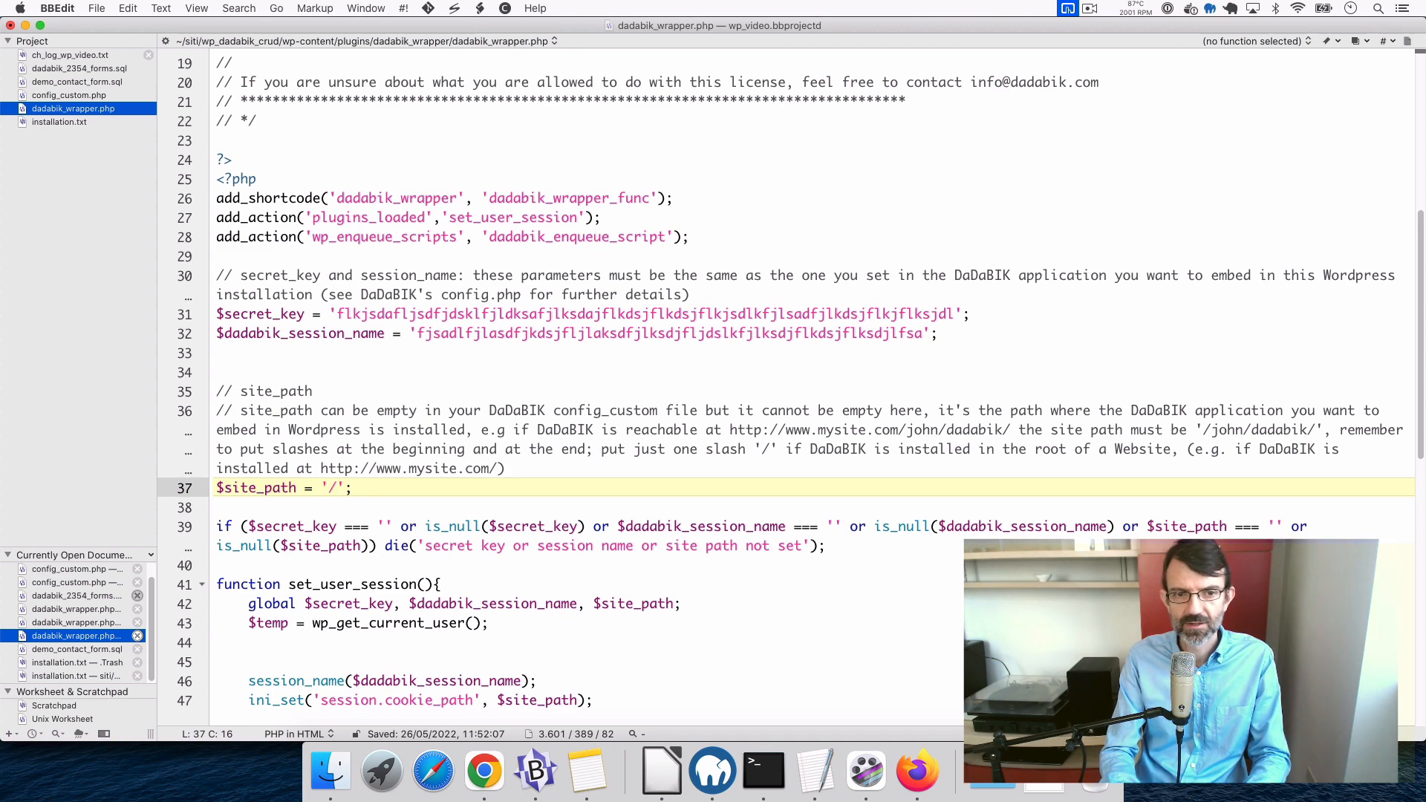
{"action": "type", "text": "wp_"}
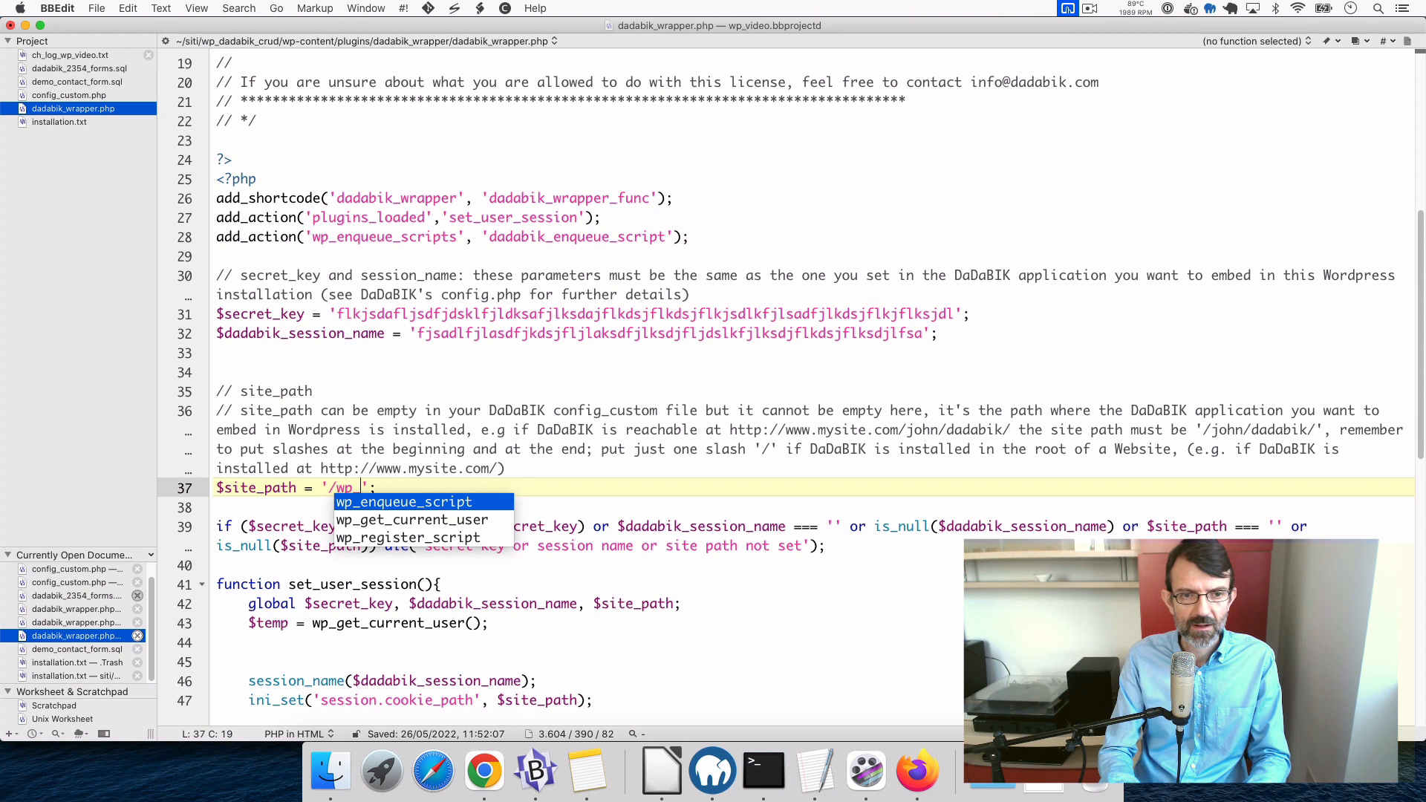
{"action": "type", "text": "dadabik_c"}
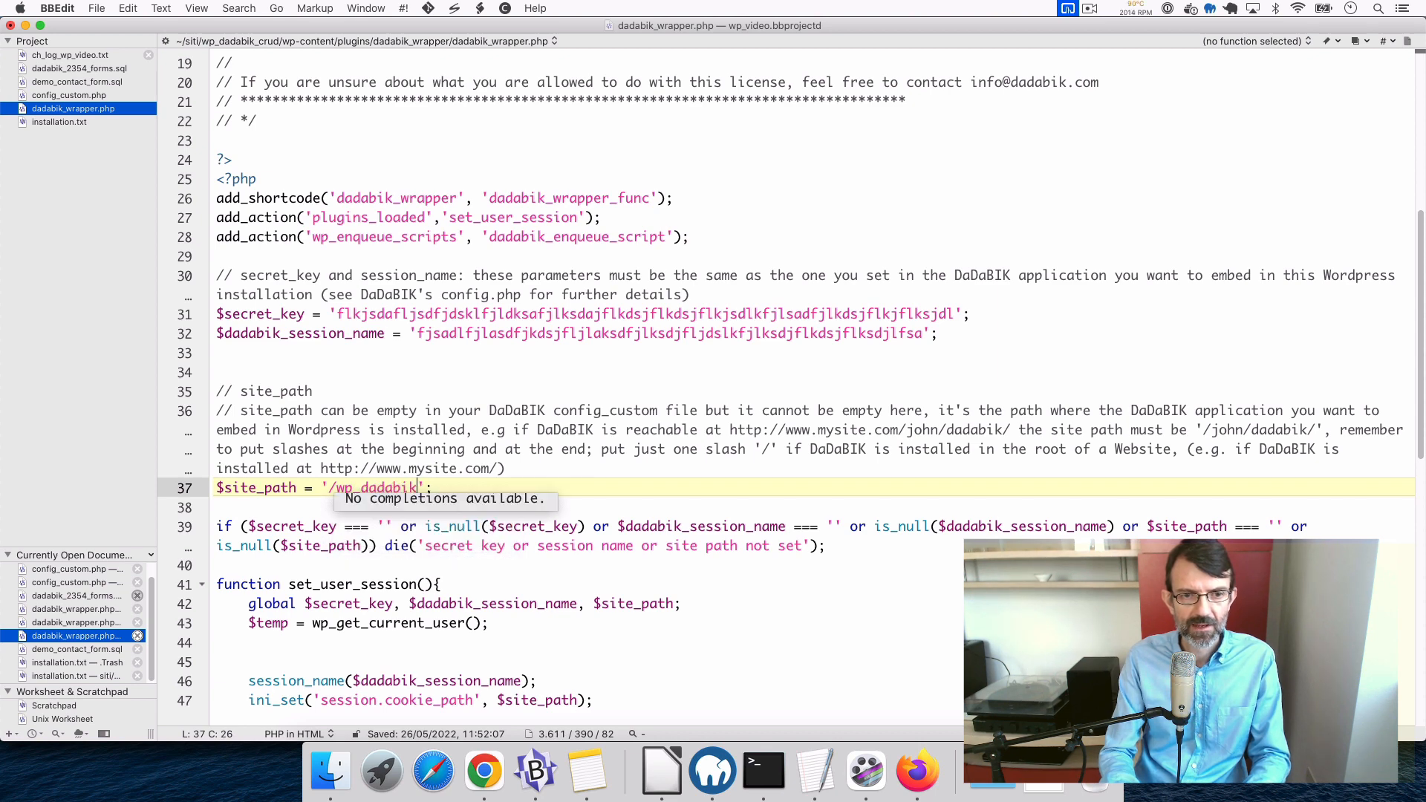
{"action": "type", "text": "rud/"}
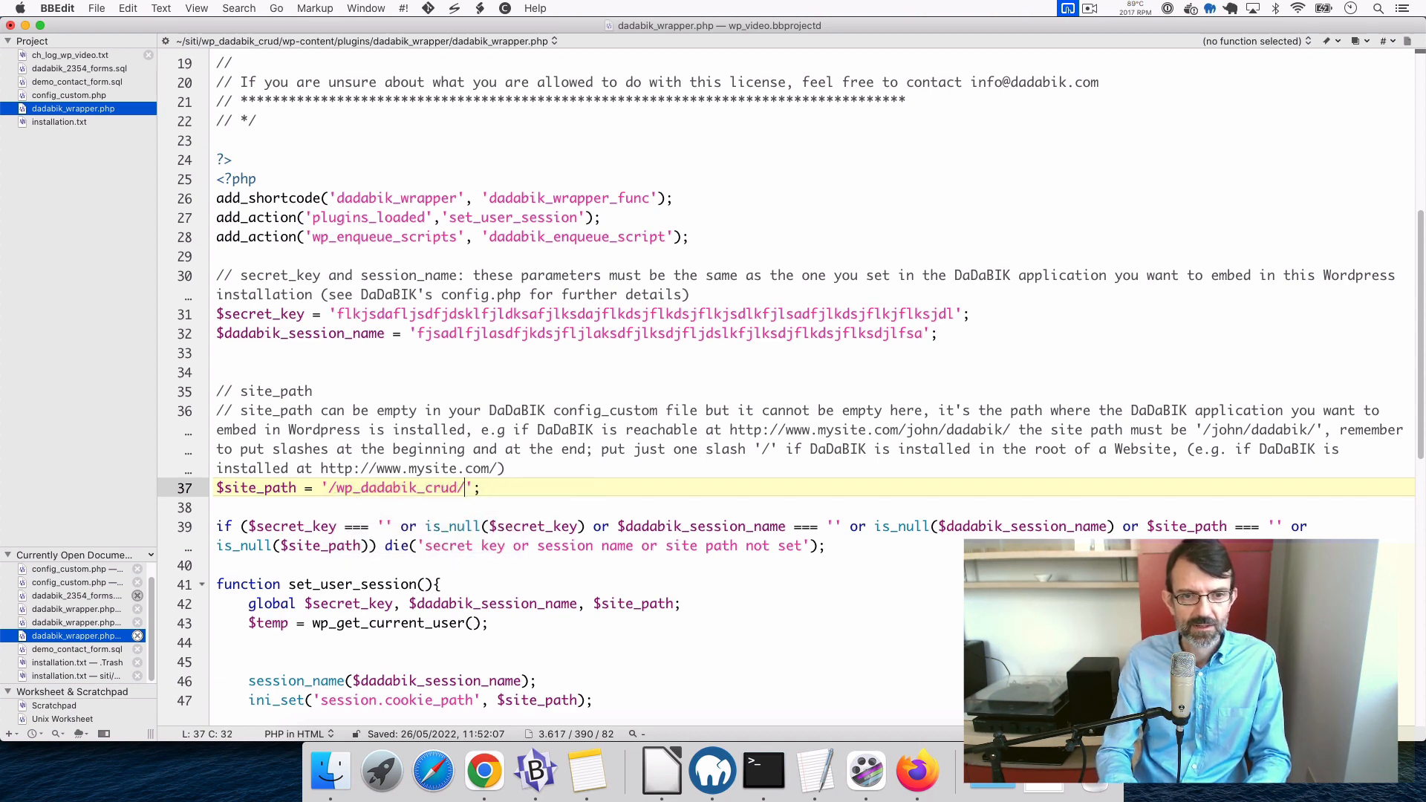
{"action": "type", "text": "dadabik/"}
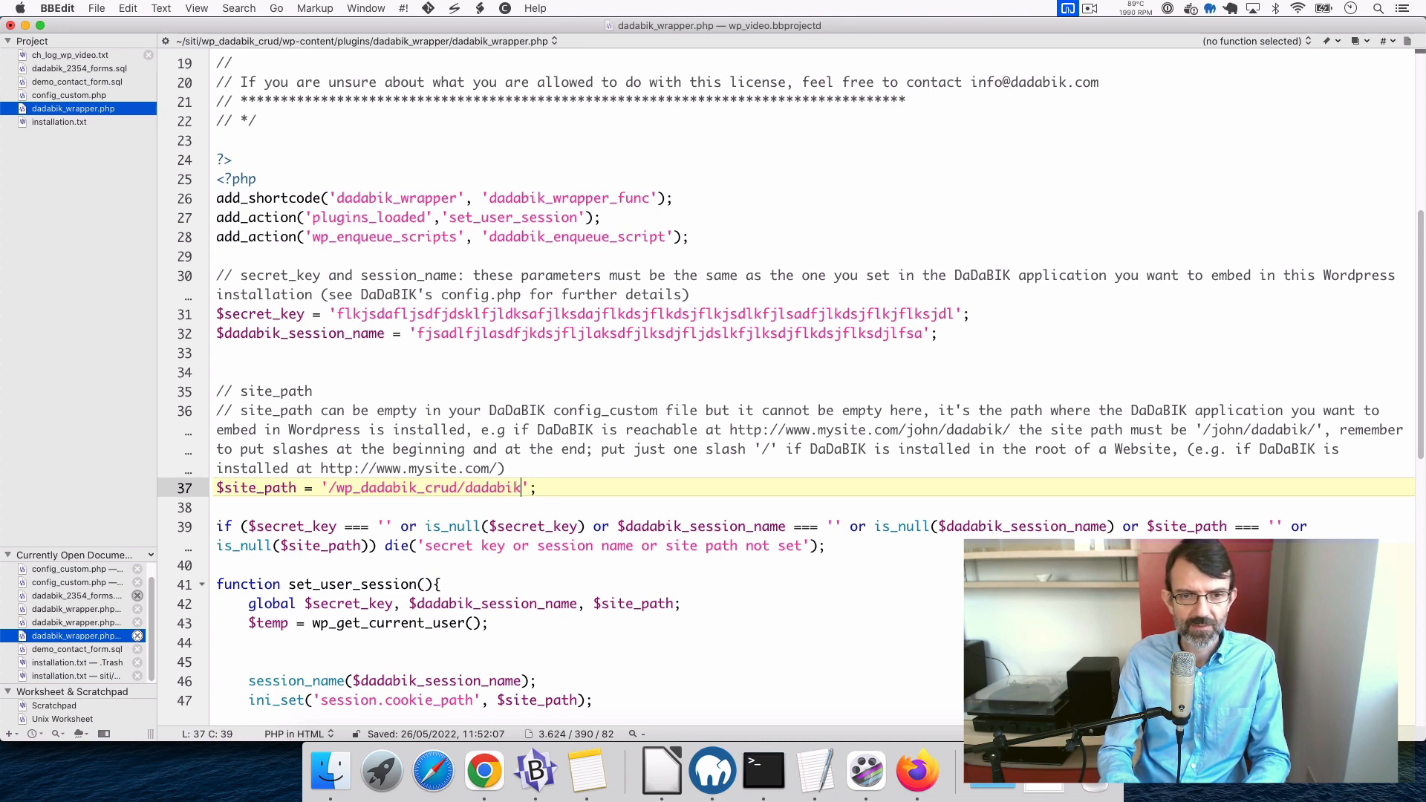
{"action": "key", "text": "super+s"}
{"action": "key", "text": "super+Tab"}
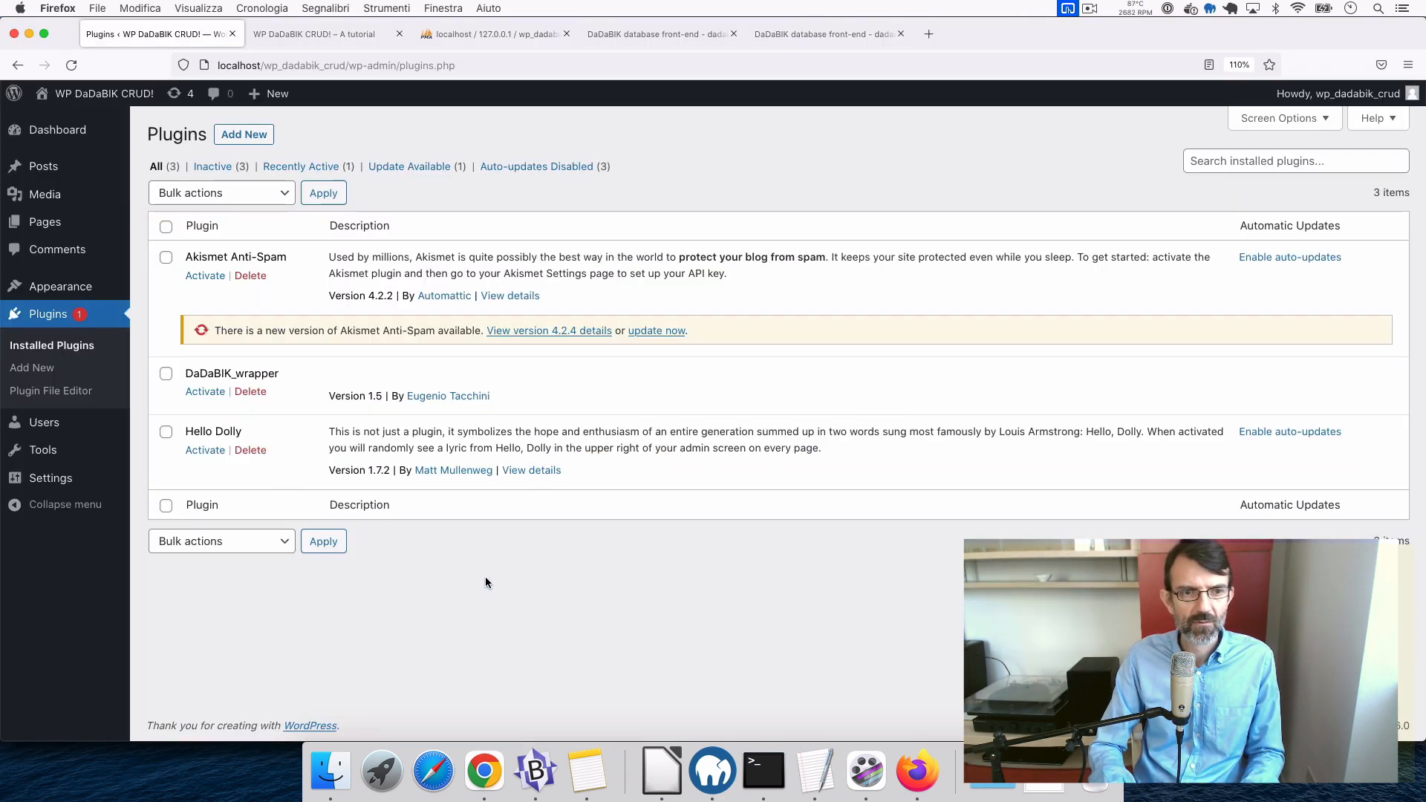
- Activate DaDaBIK_wrapper on the WordPress Plugins page, then return to BBEdit
{"action": "left_click", "coordinate": [205, 391]}
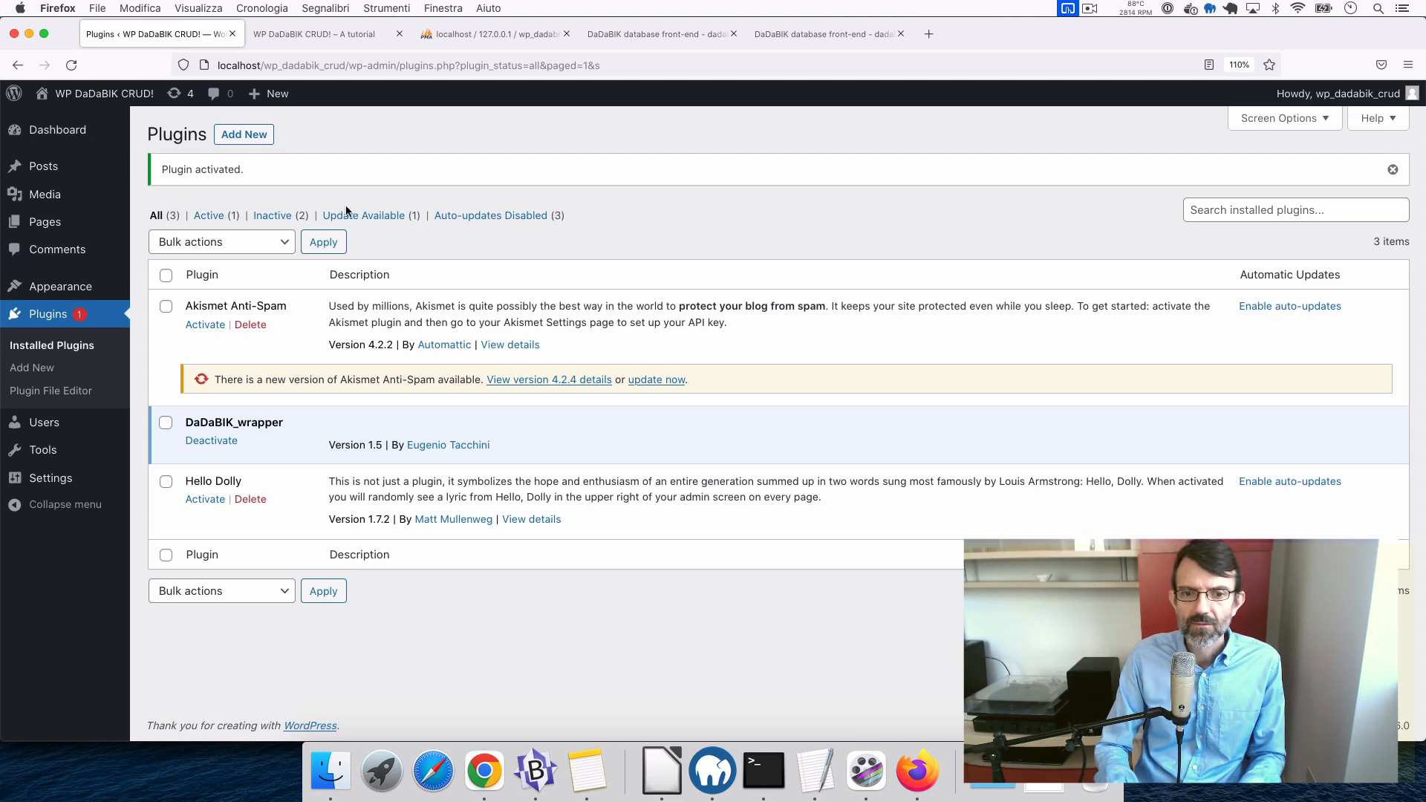
{"action": "left_click", "coordinate": [538, 772]}
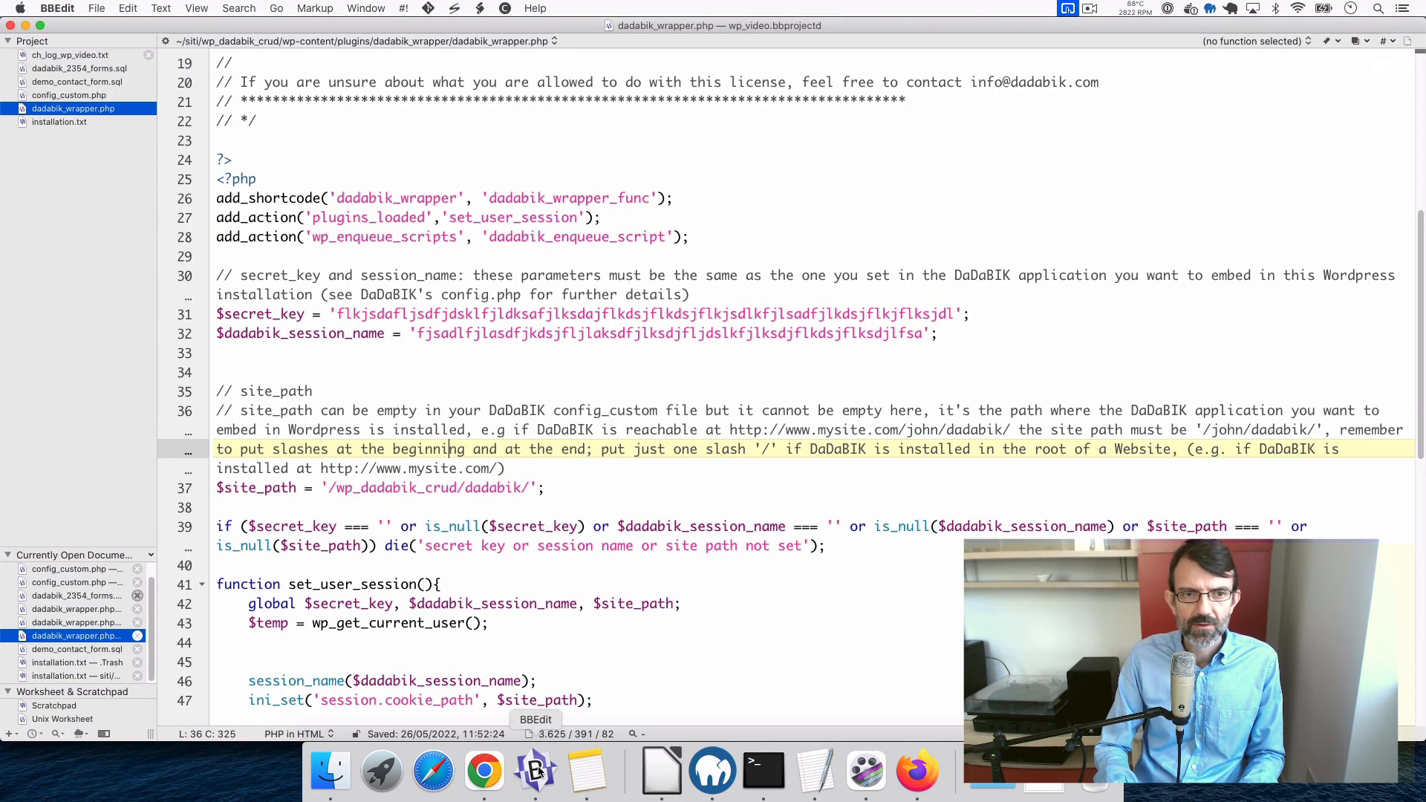
- Reopen installation.txt and select the [dadabik_wrapper url=…] shortcode on line 10
{"action": "left_click", "coordinate": [50, 123]}
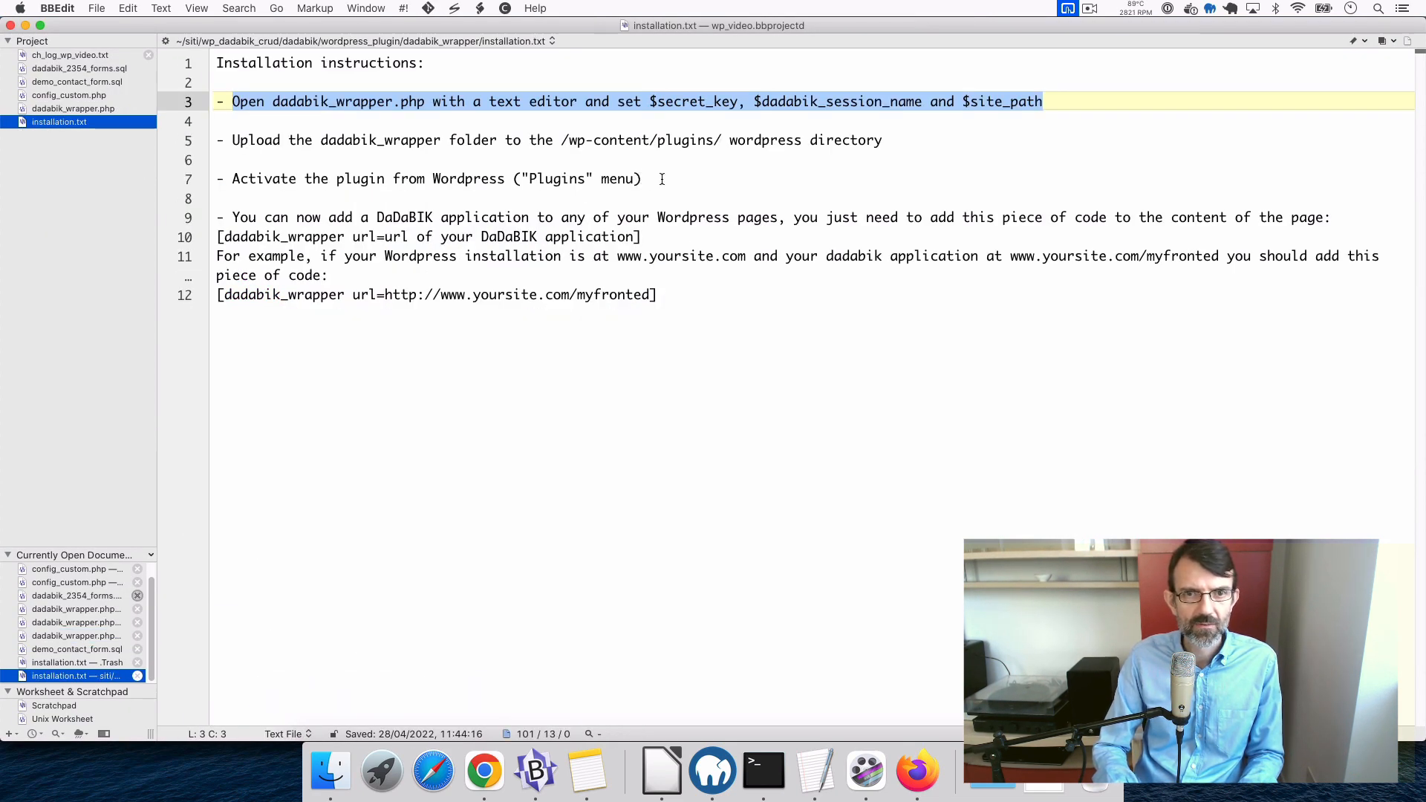
{"action": "left_click_drag", "start_coordinate": [661, 178], "coordinate": [289, 80]}
{"action": "left_click", "coordinate": [708, 216]}
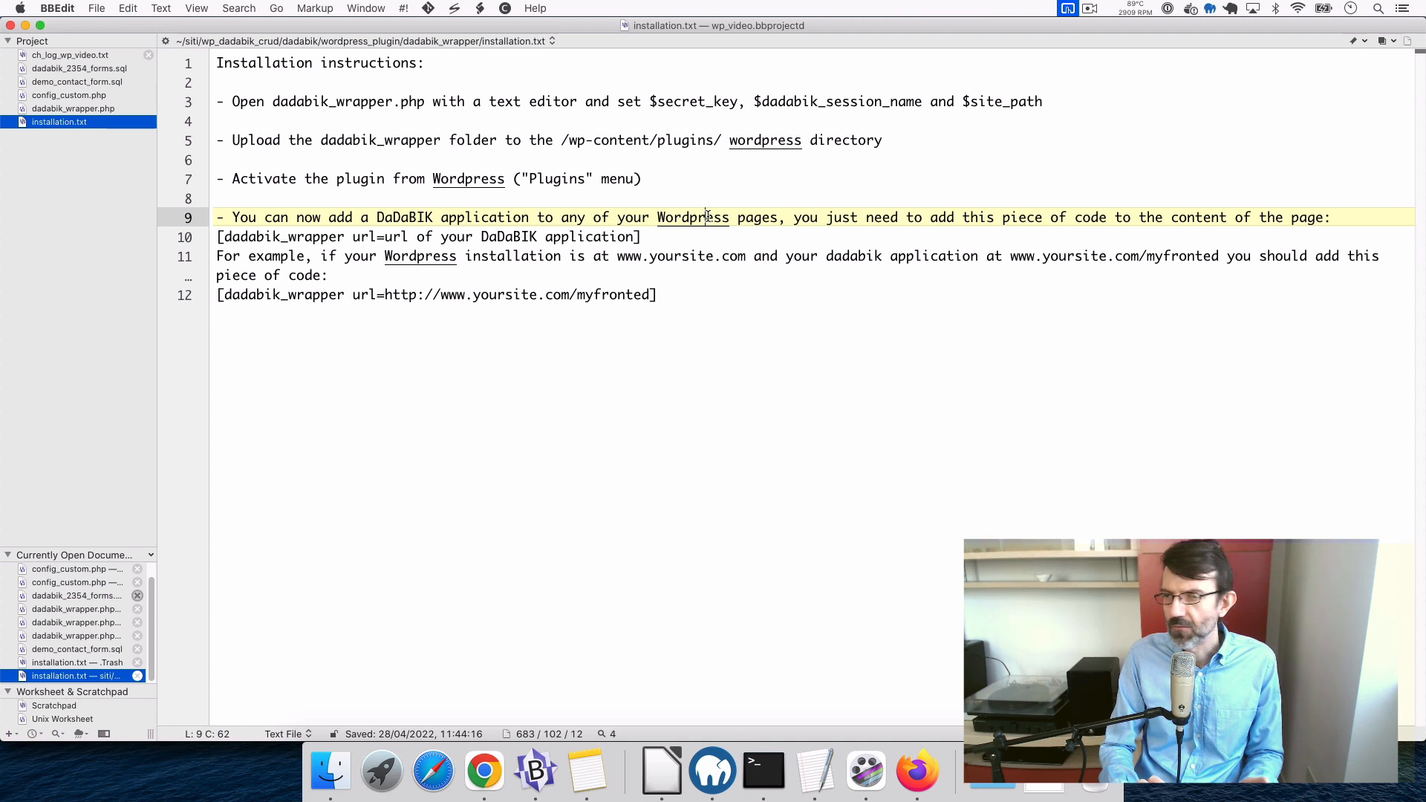
{"action": "left_click", "coordinate": [218, 236]}
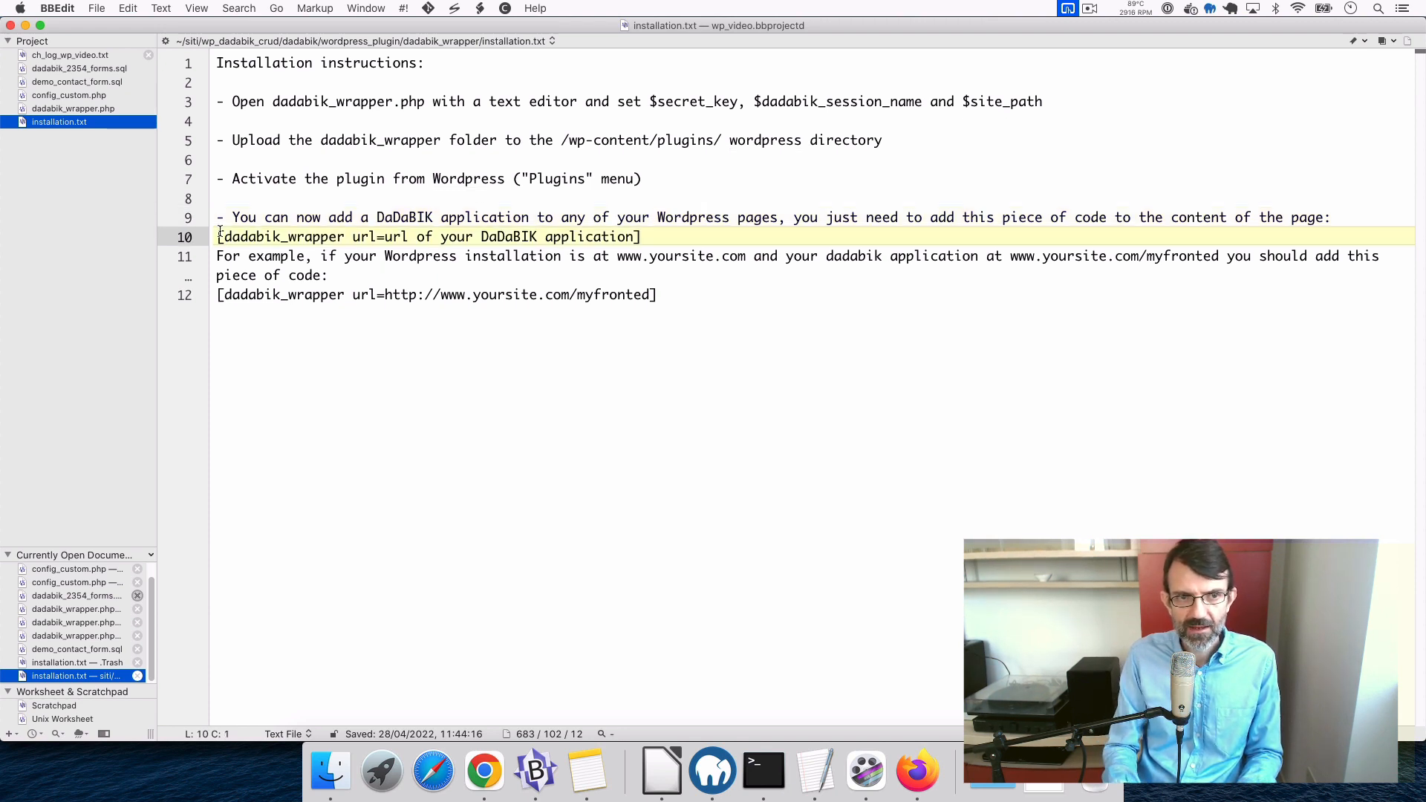
{"action": "left_click", "coordinate": [665, 252], "text": "shift"}
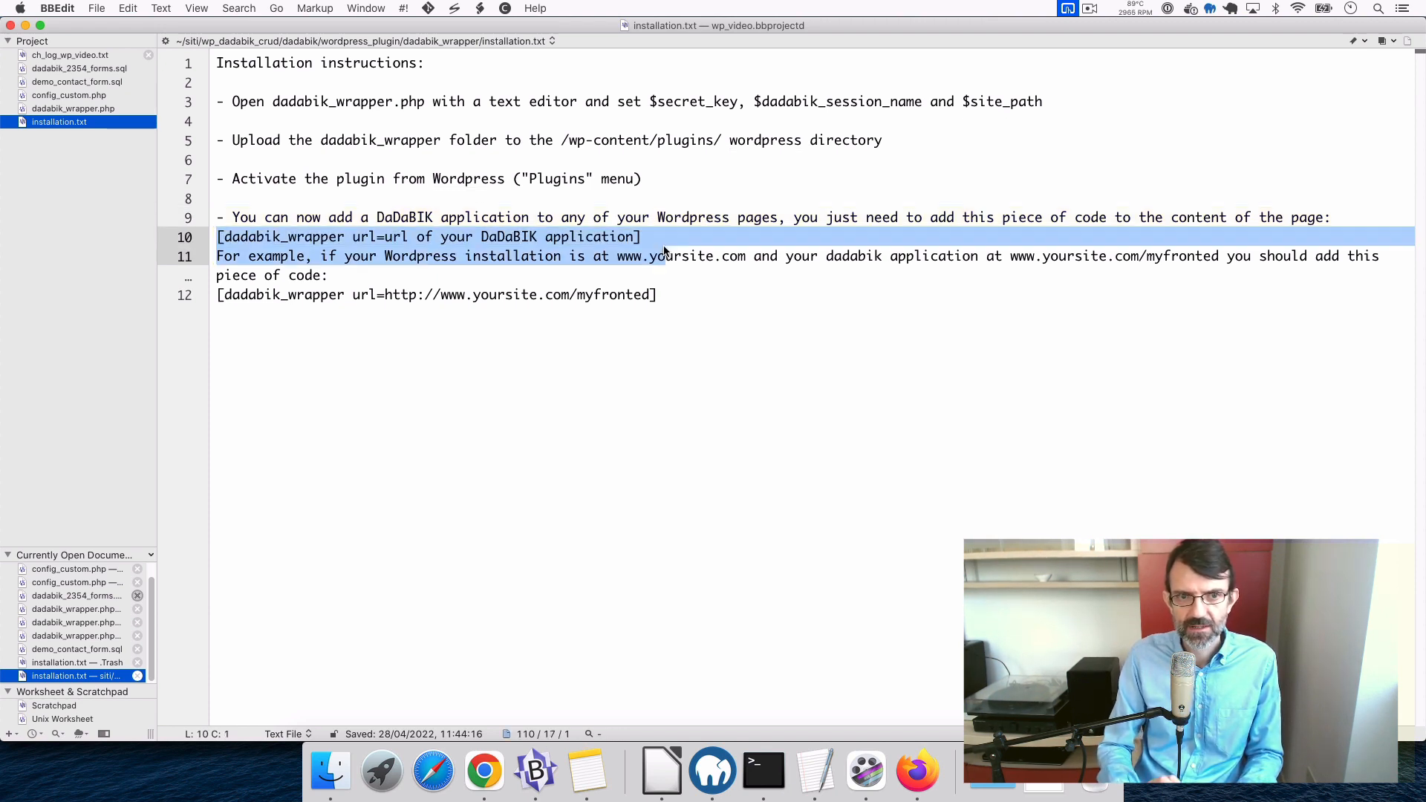
{"action": "left_click", "coordinate": [705, 237], "text": "shift"}
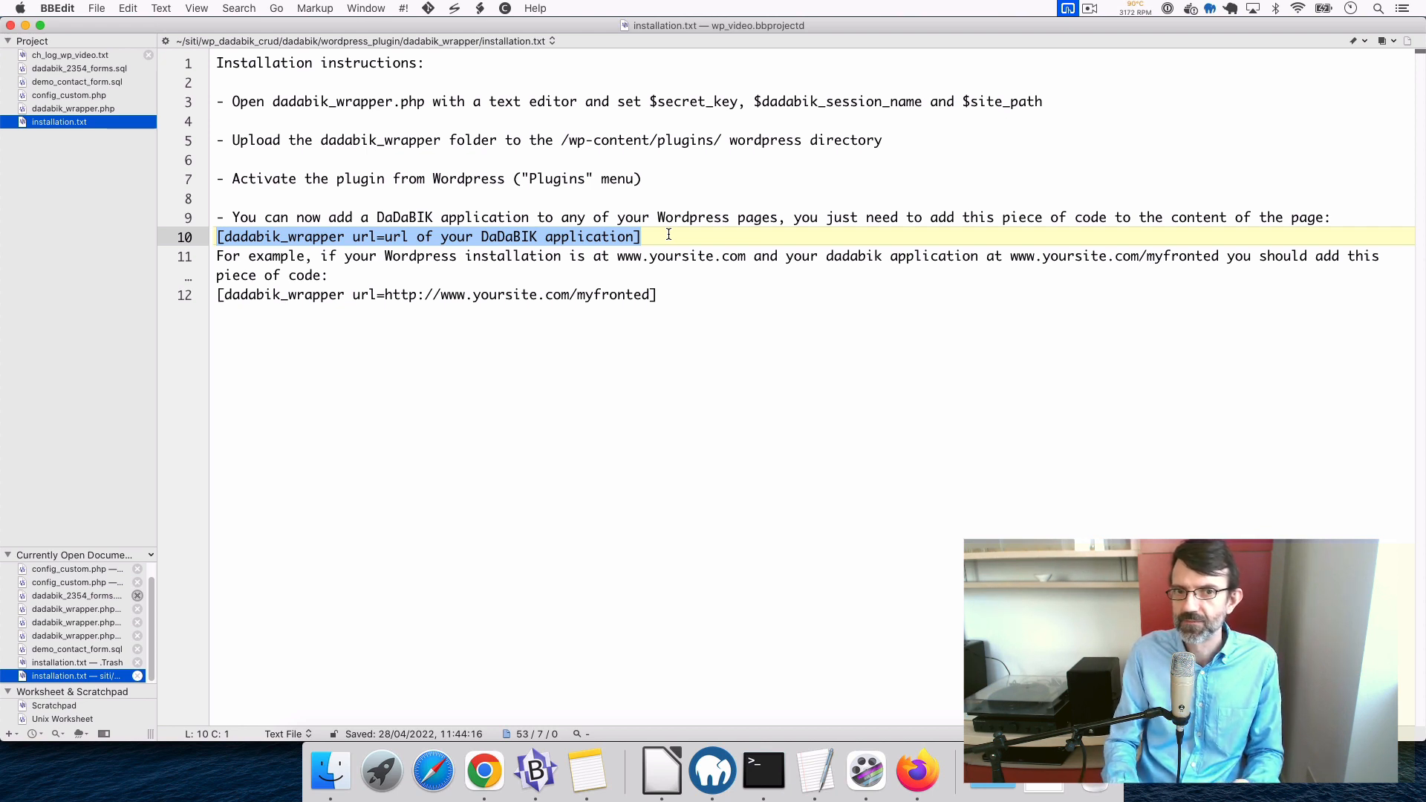
{"action": "left_click", "coordinate": [514, 295]}
- Start a new page from the WordPress Pages list
{"action": "left_click", "coordinate": [917, 771]}
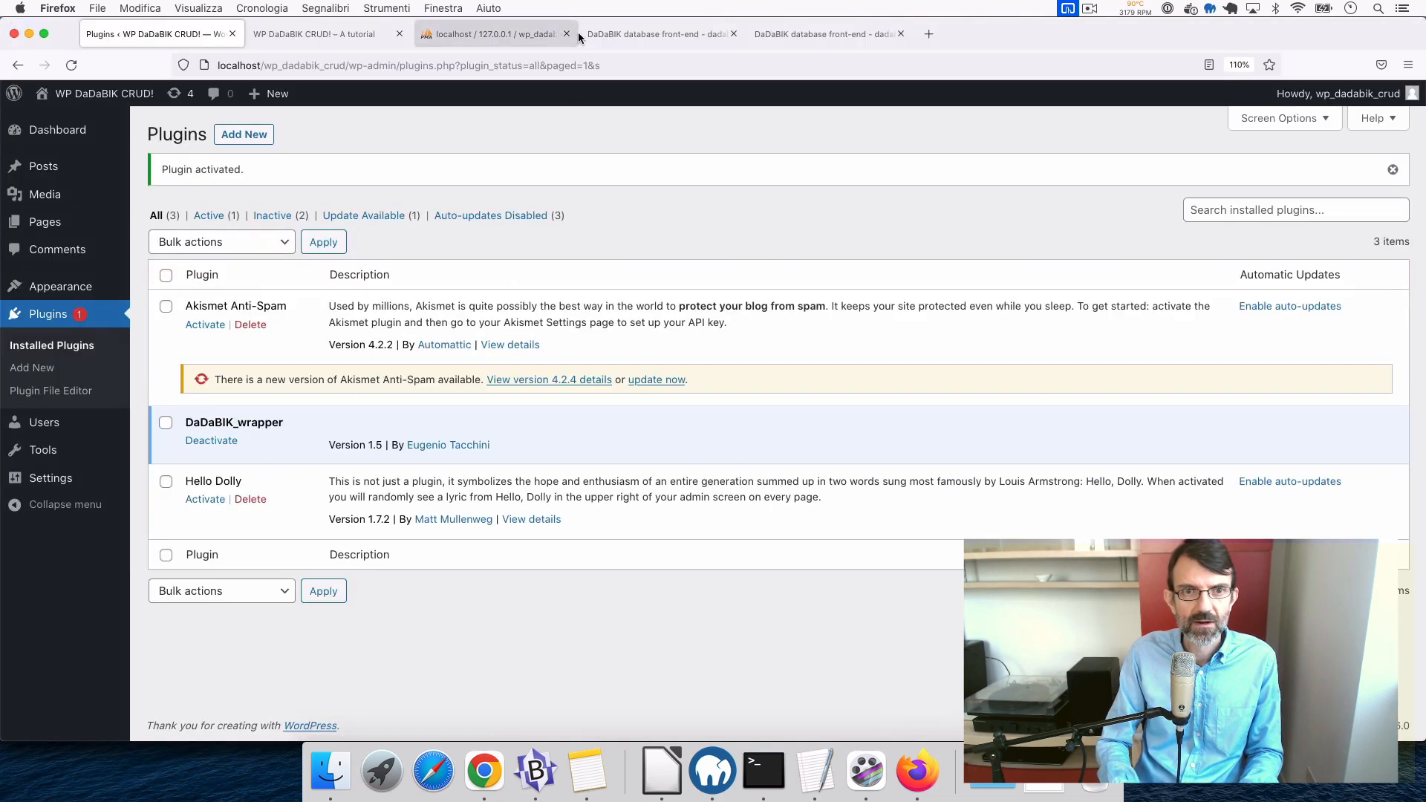
{"action": "left_click", "coordinate": [644, 35]}
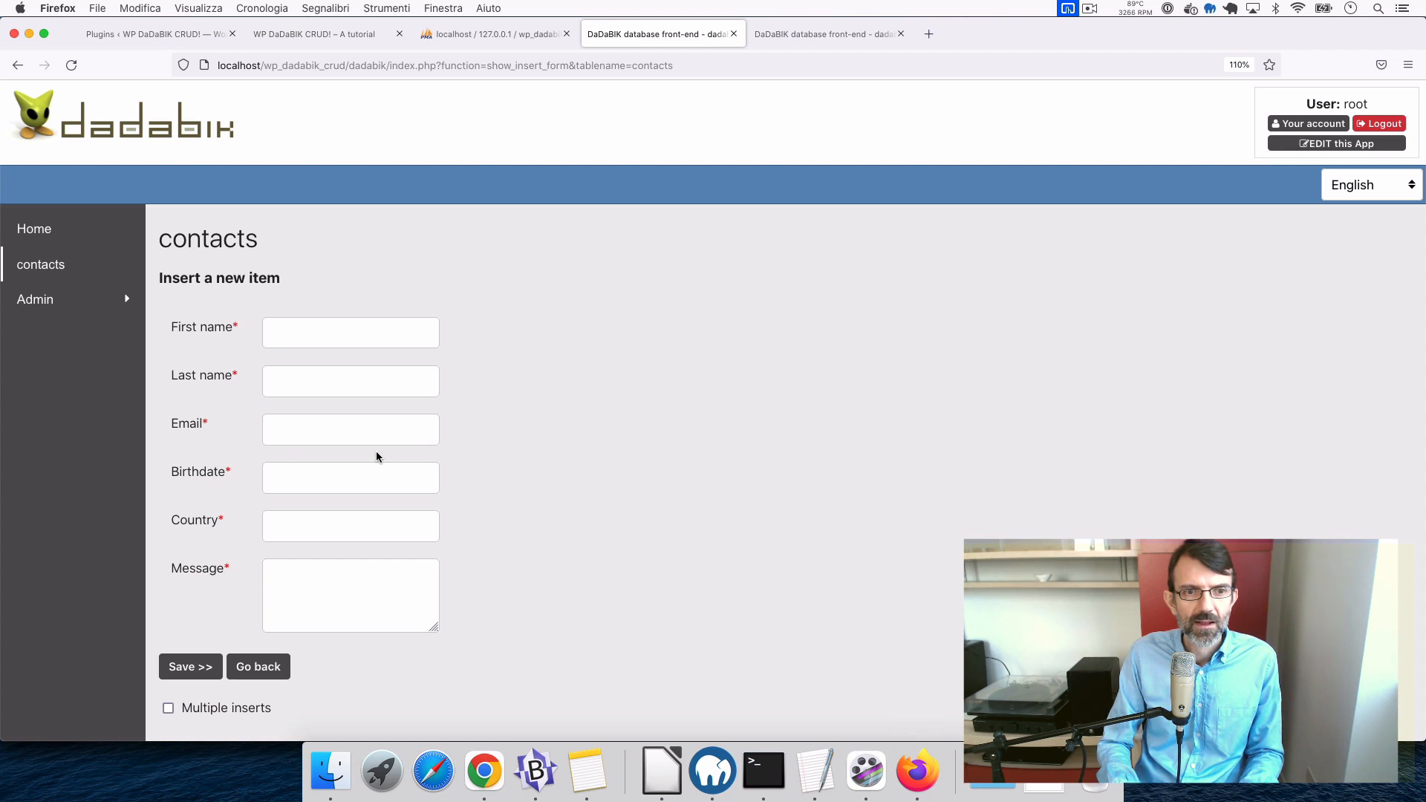
{"action": "left_click", "coordinate": [300, 35]}
{"action": "left_click", "coordinate": [193, 34]}
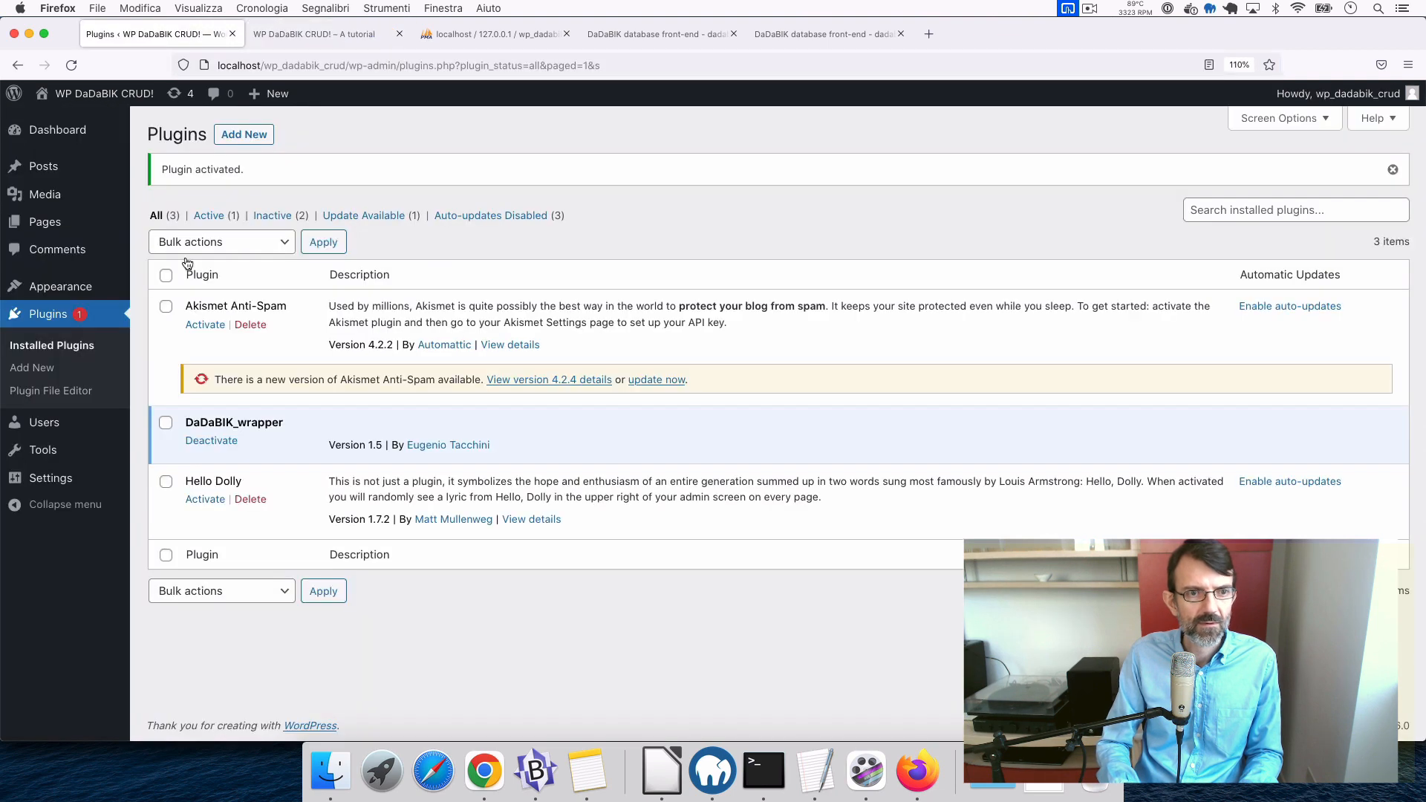
{"action": "left_click", "coordinate": [51, 223]}
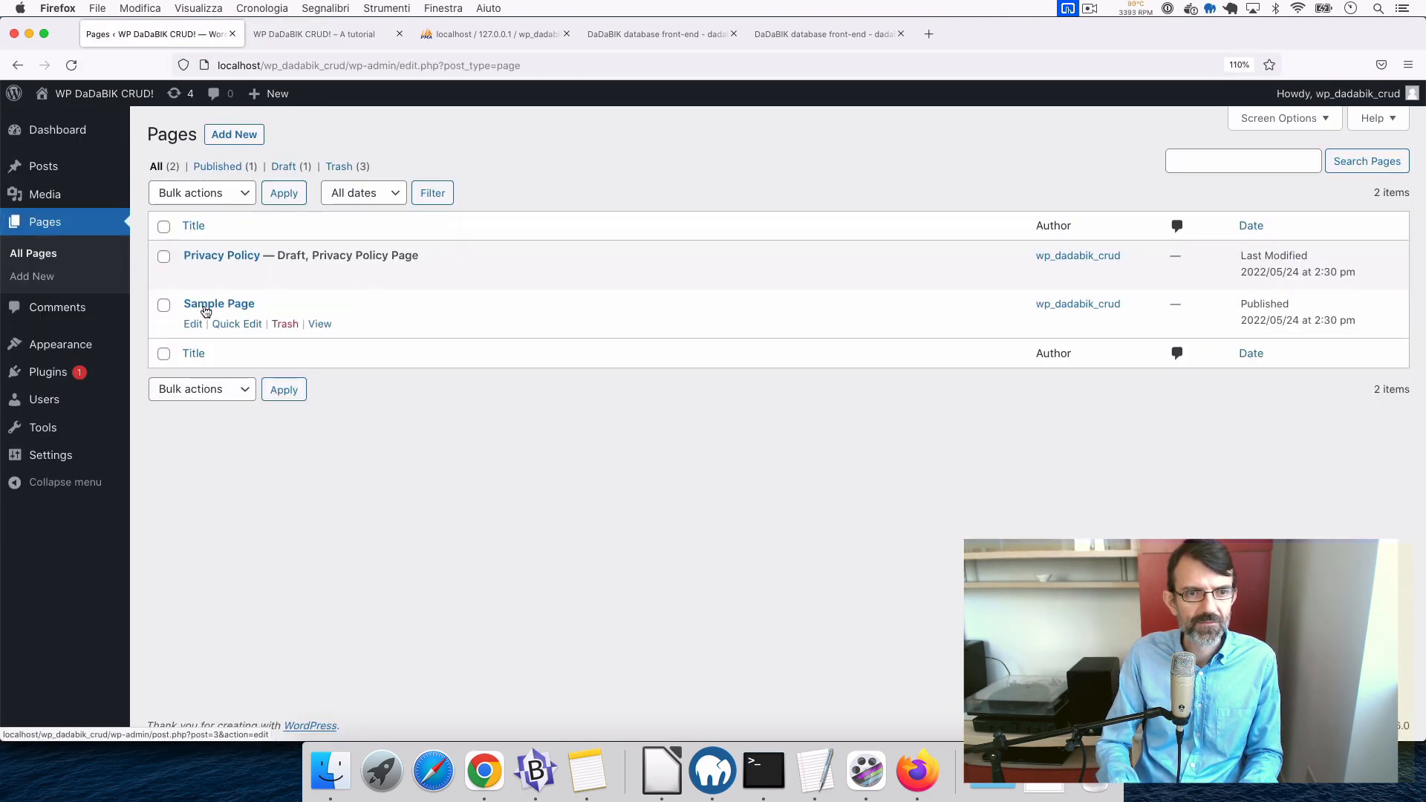
{"action": "left_click", "coordinate": [235, 141]}
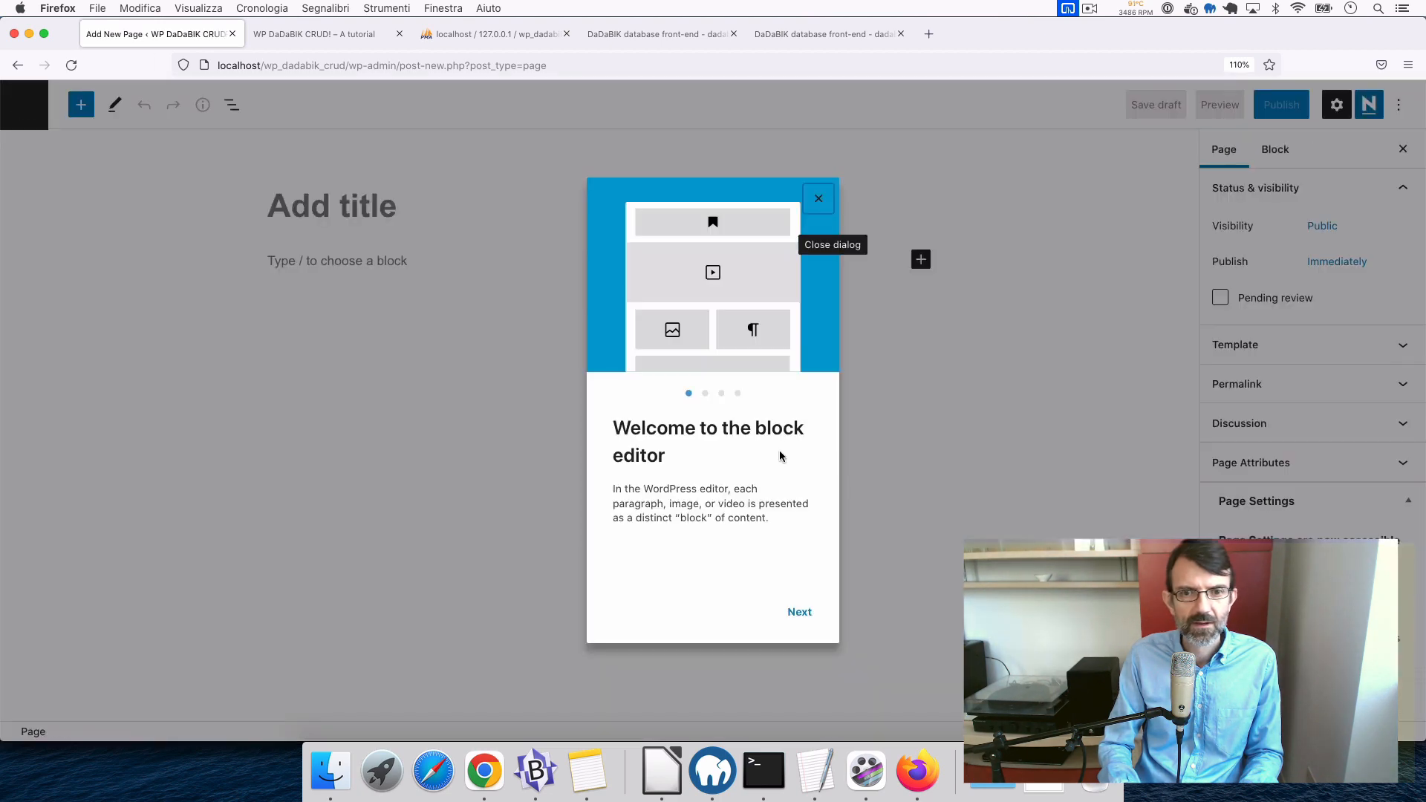
{"action": "left_click", "coordinate": [820, 197]}
- Title the page 'Contact US' and paste the [dadabik_wrapper url=…] shortcode into a new block
{"action": "left_click", "coordinate": [341, 205]}
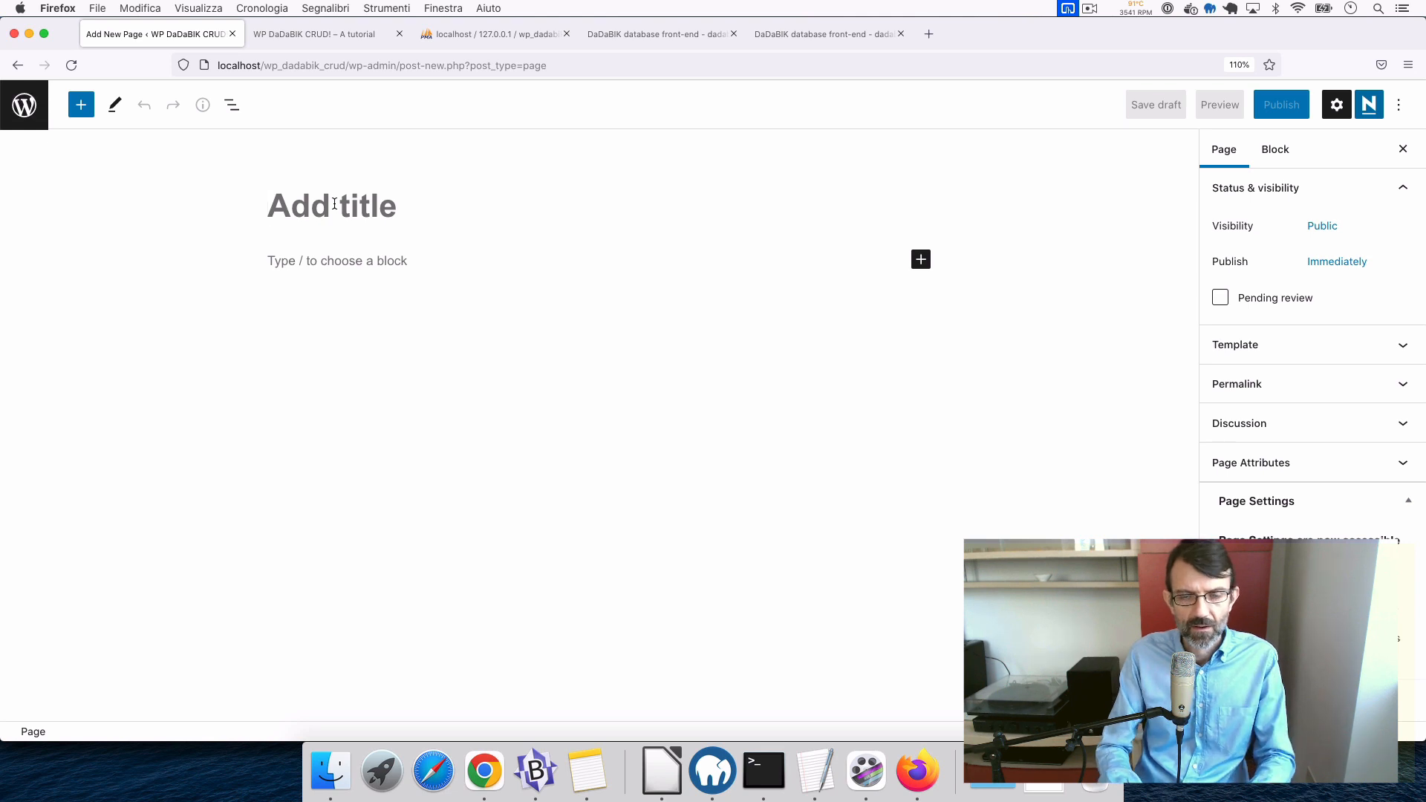
{"action": "type", "text": "Cont"}
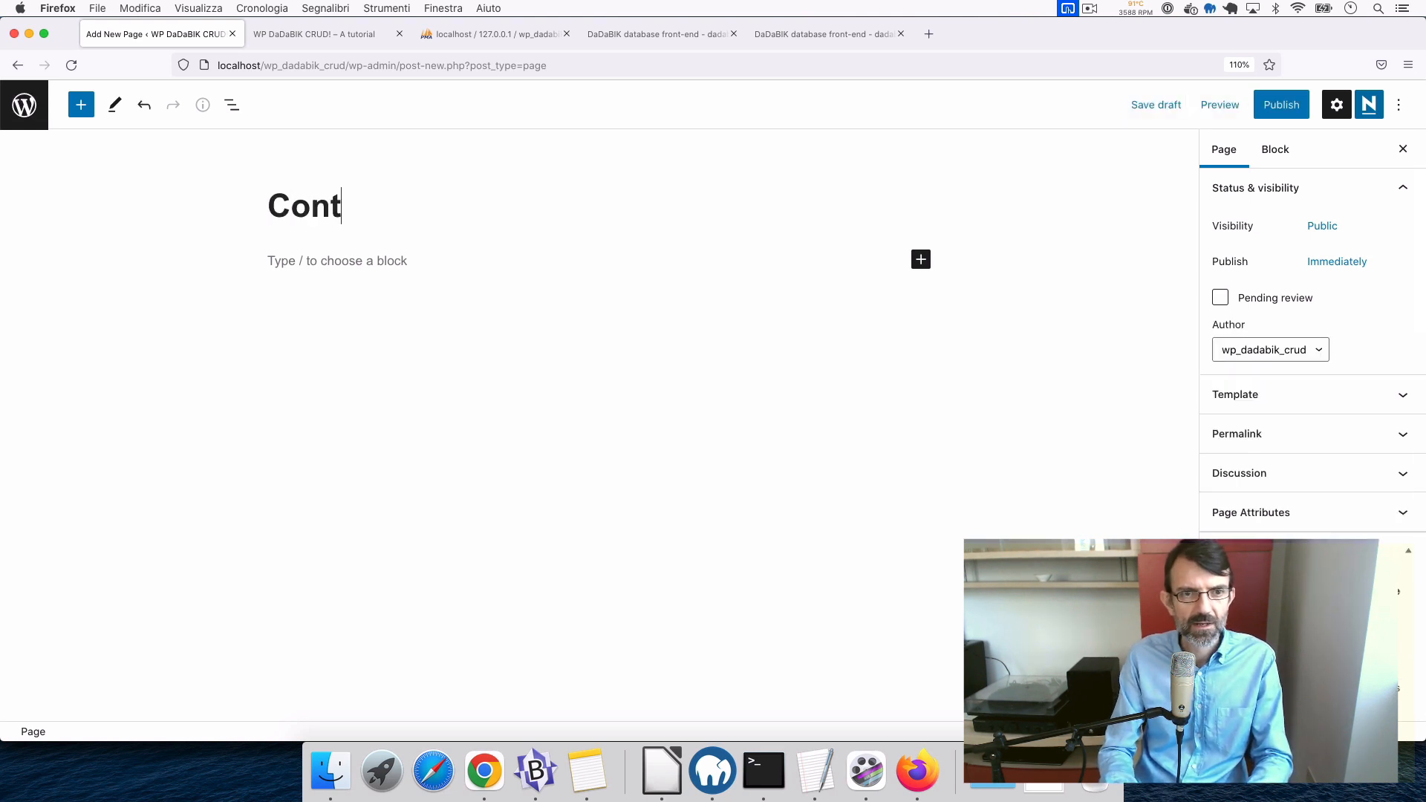
{"action": "type", "text": "act IS"}
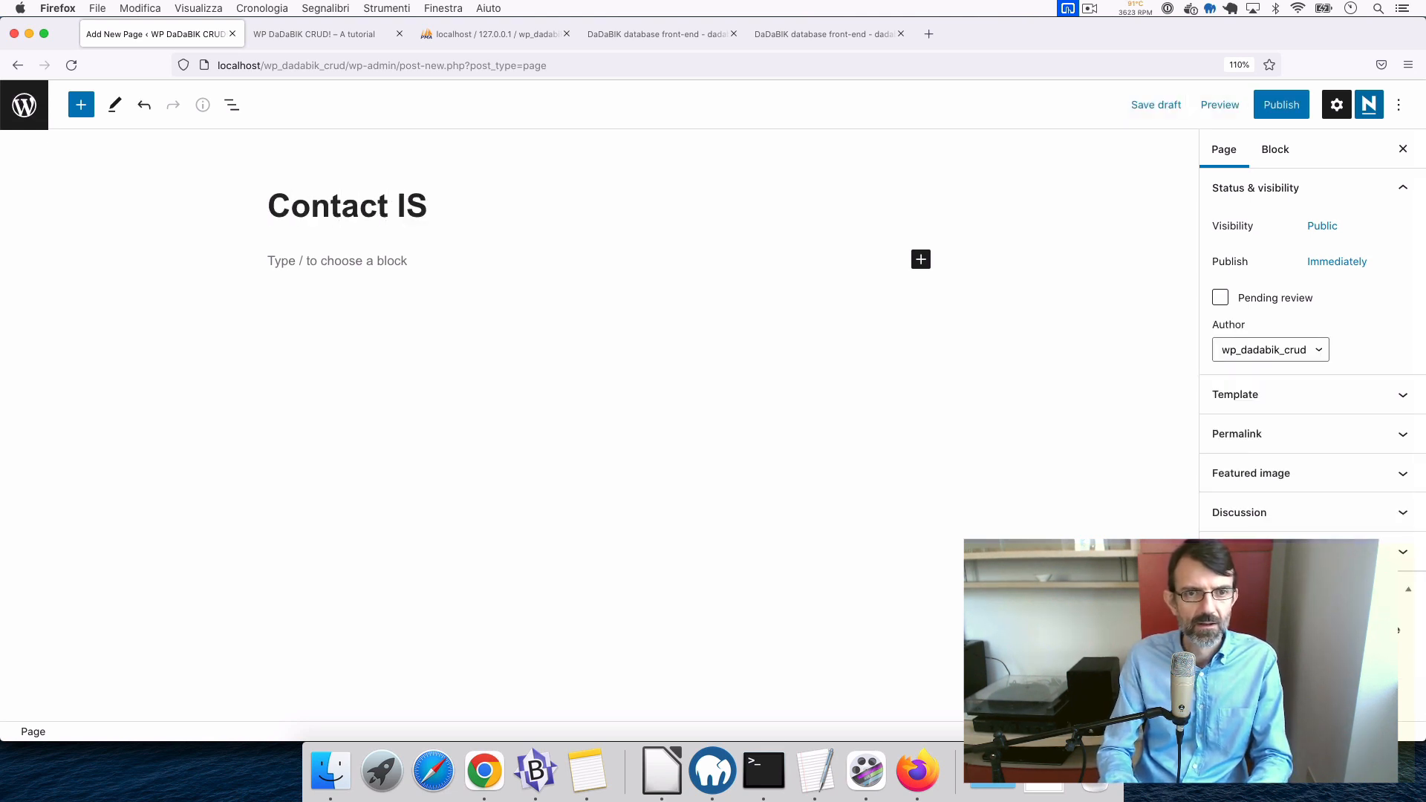
{"action": "key", "text": "BackSpace"}
{"action": "key", "text": "BackSpace"}
{"action": "type", "text": "US"}
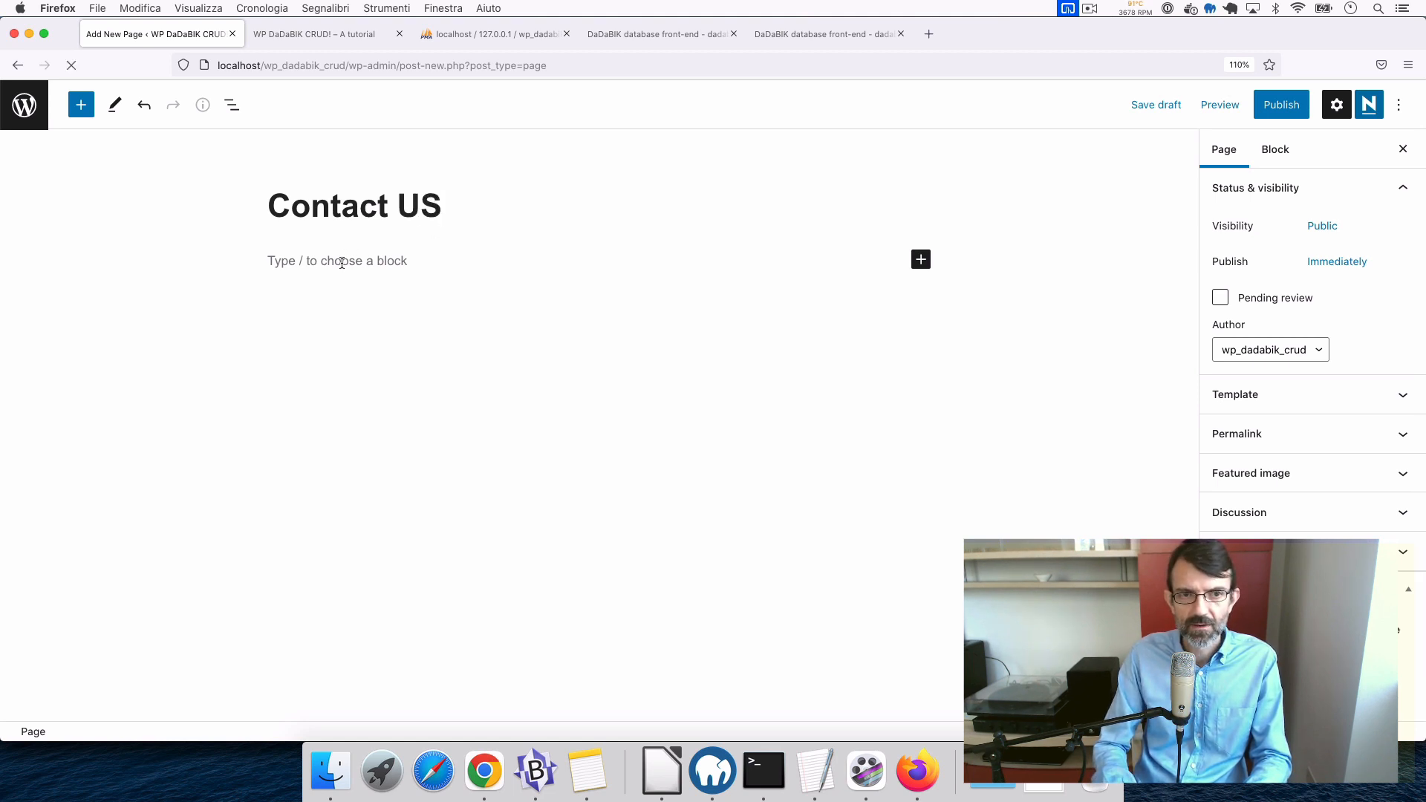
{"action": "left_click", "coordinate": [342, 263]}
{"action": "type", "text": "[dadabik_wrapper url=url of your DaDaBIK application]"}
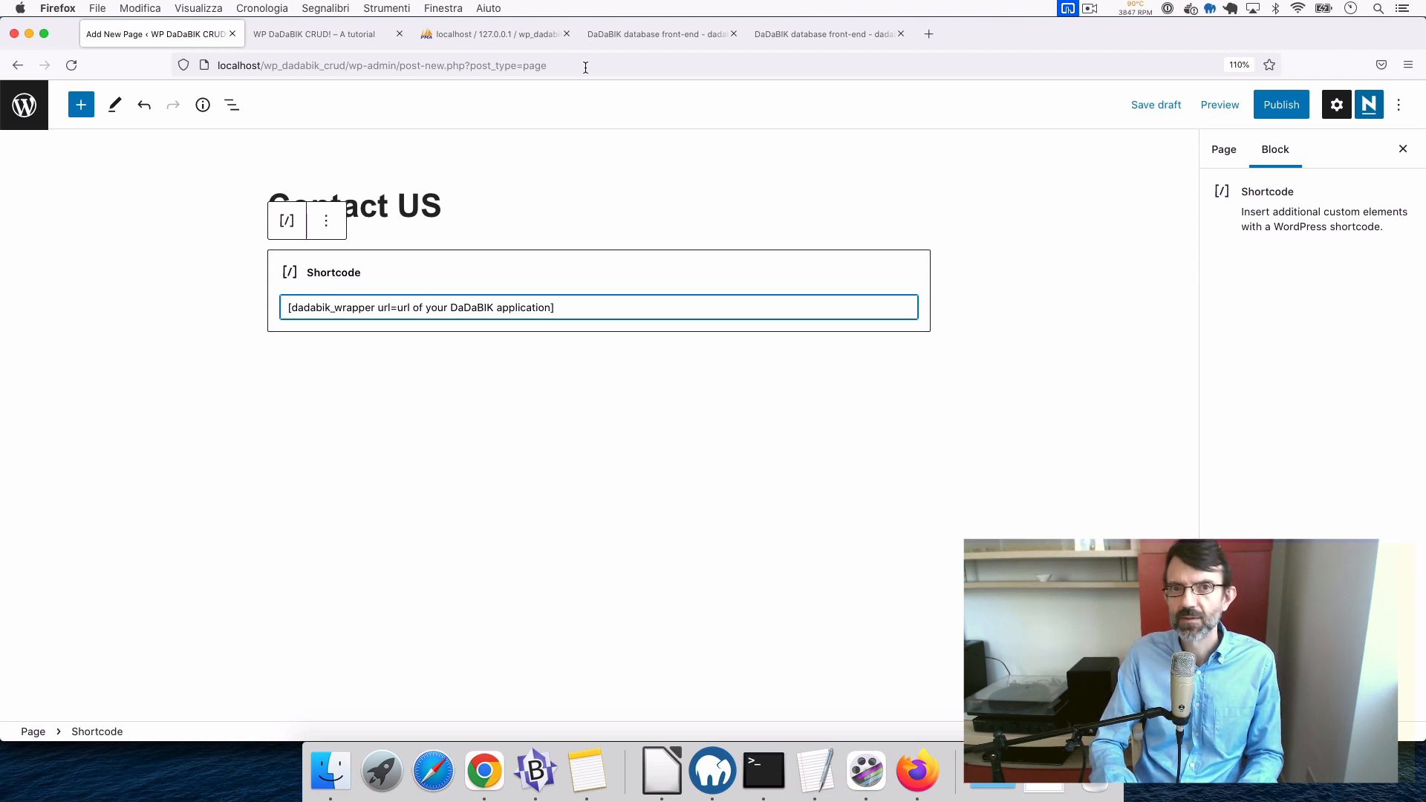
- Copy the DaDaBIK contacts insert form URL from its address bar
{"action": "left_click", "coordinate": [660, 43]}
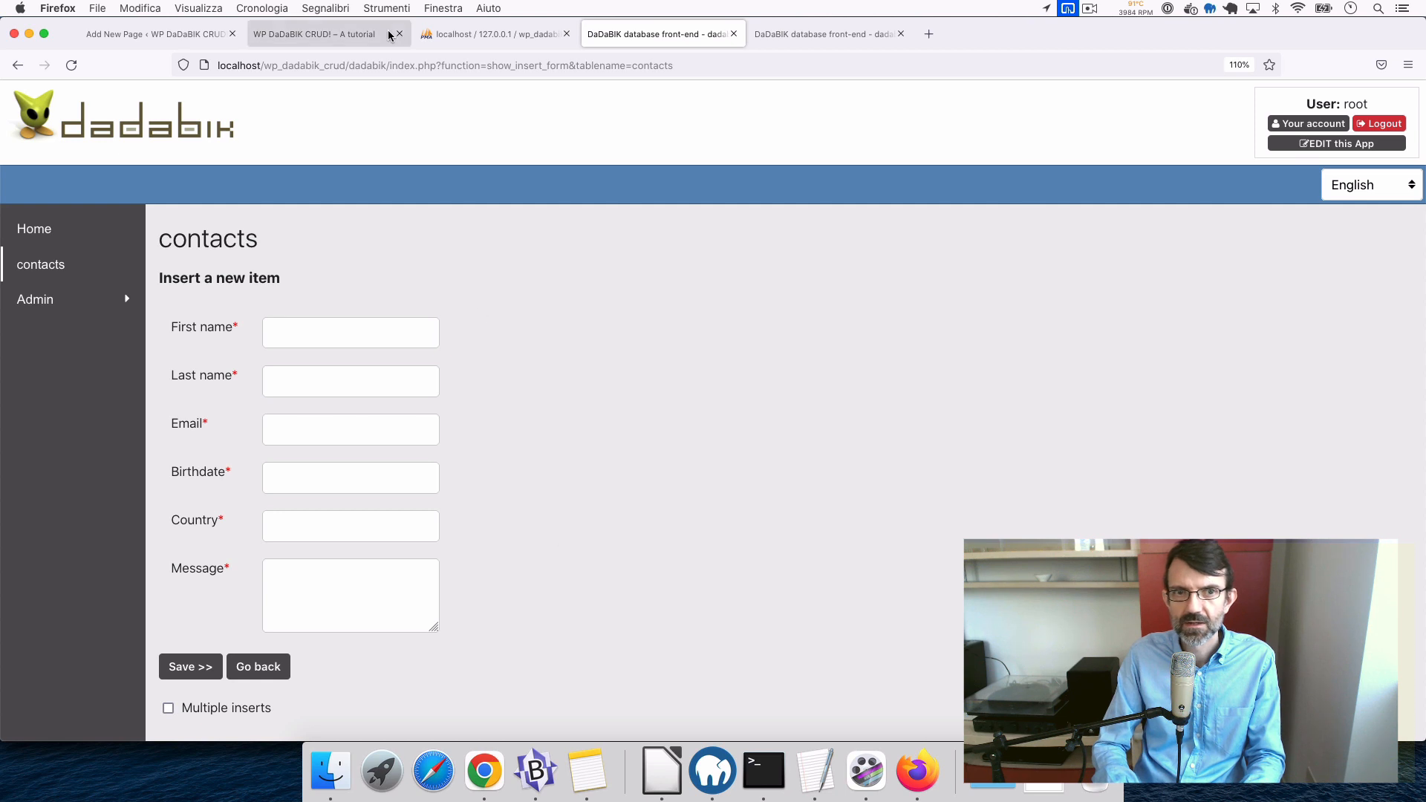
{"action": "left_click", "coordinate": [394, 65]}
{"action": "key", "text": "super+c"}
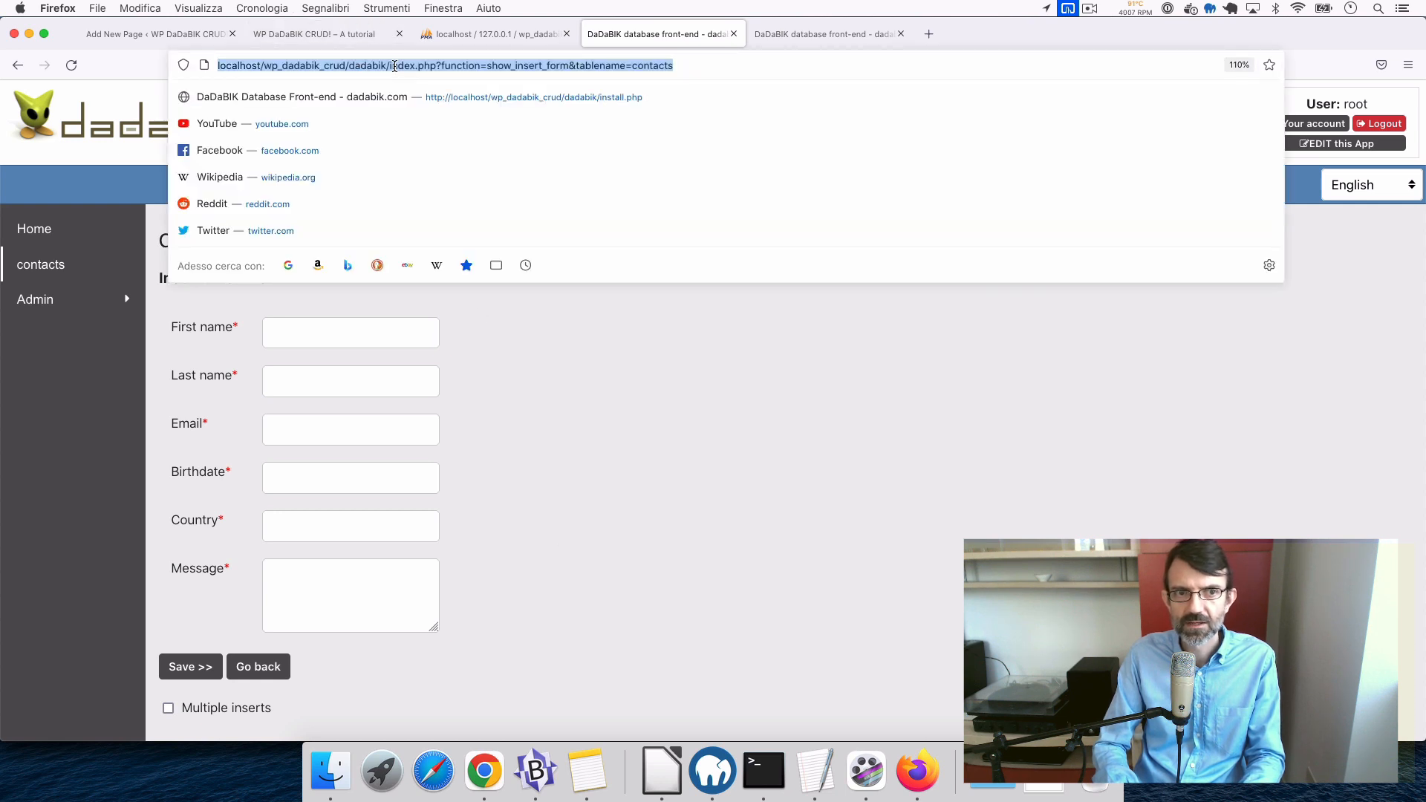
{"action": "left_click", "coordinate": [330, 34]}
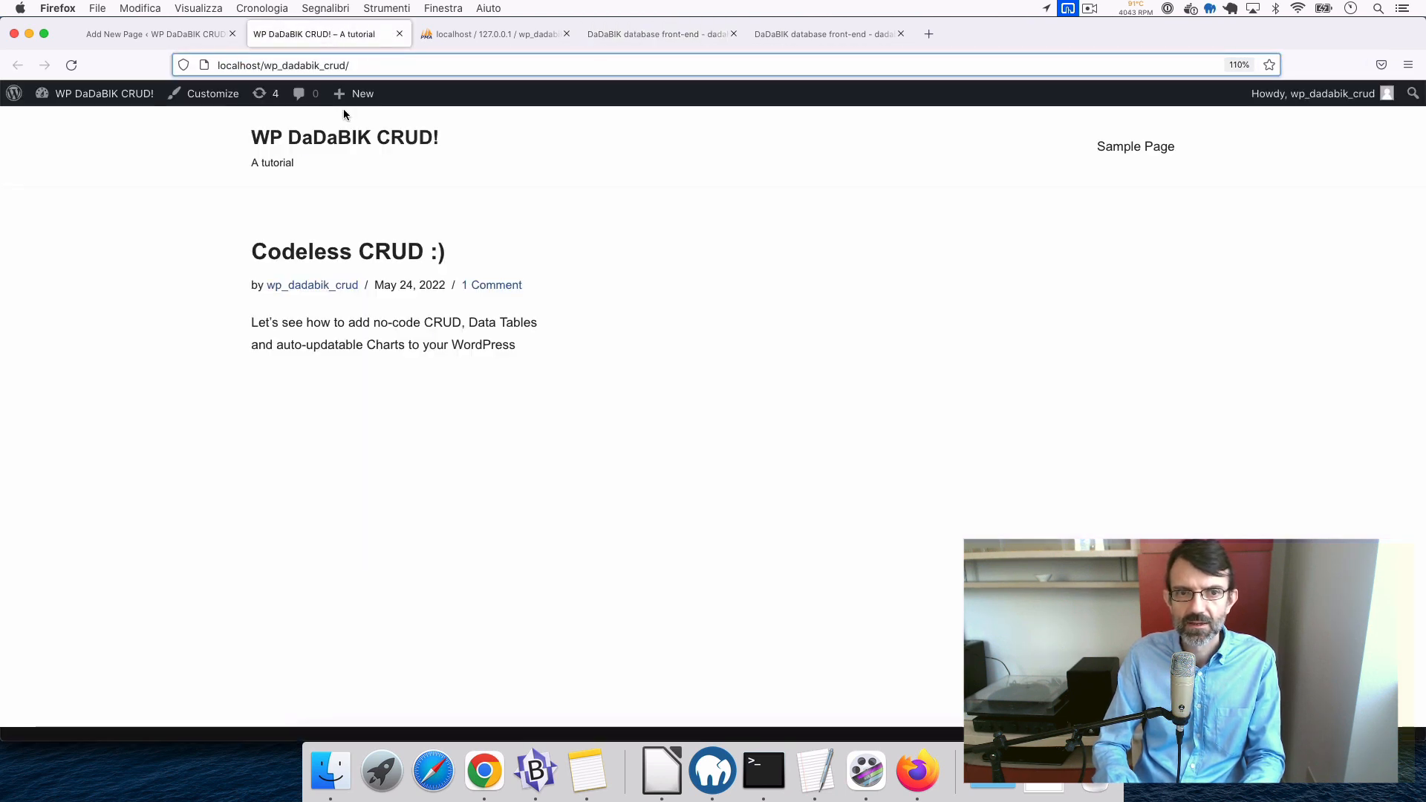
{"action": "left_click", "coordinate": [193, 36]}
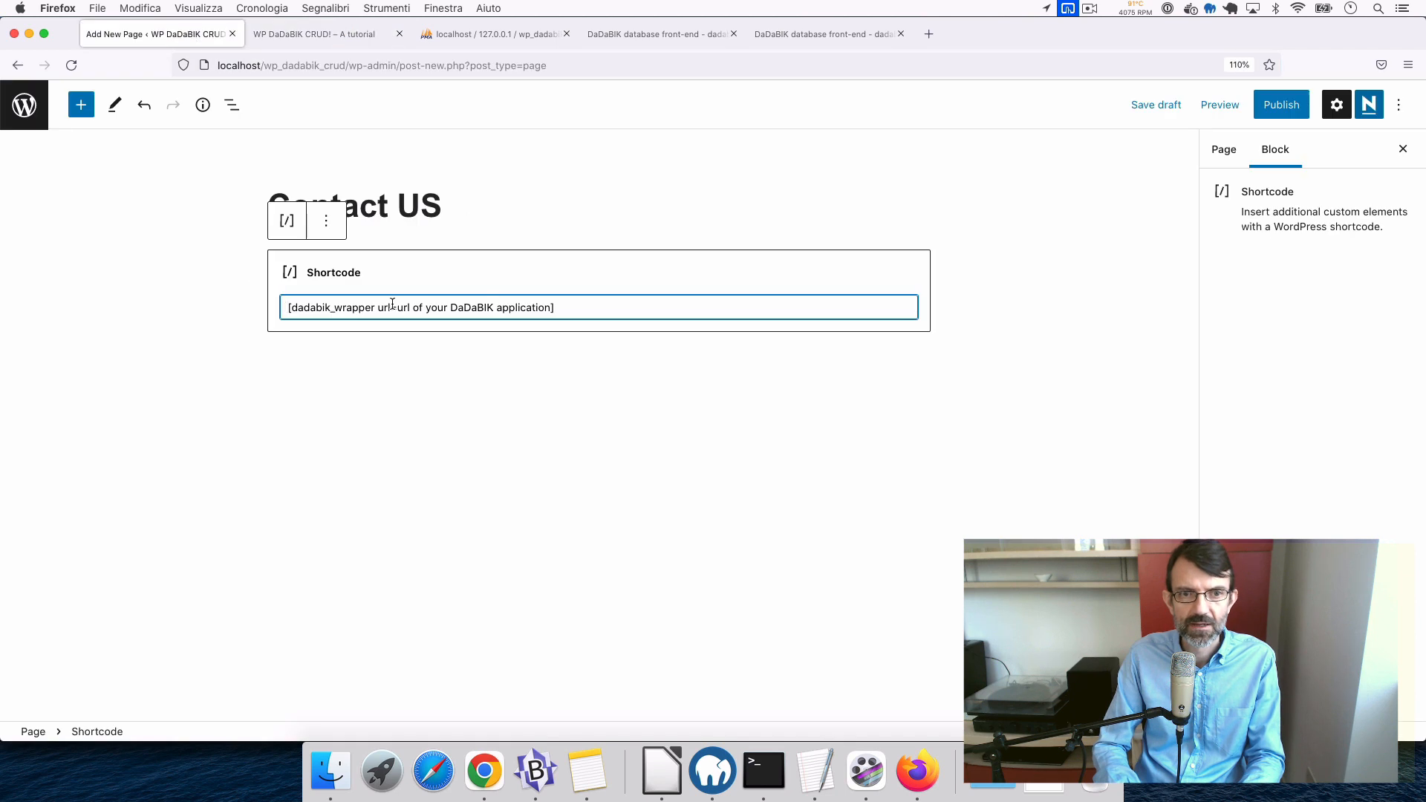
- Paste the URL over the shortcode's url placeholder and publish the Contact US page
{"action": "left_click_drag", "start_coordinate": [398, 307], "coordinate": [550, 307]}
{"action": "key", "text": "super+v"}
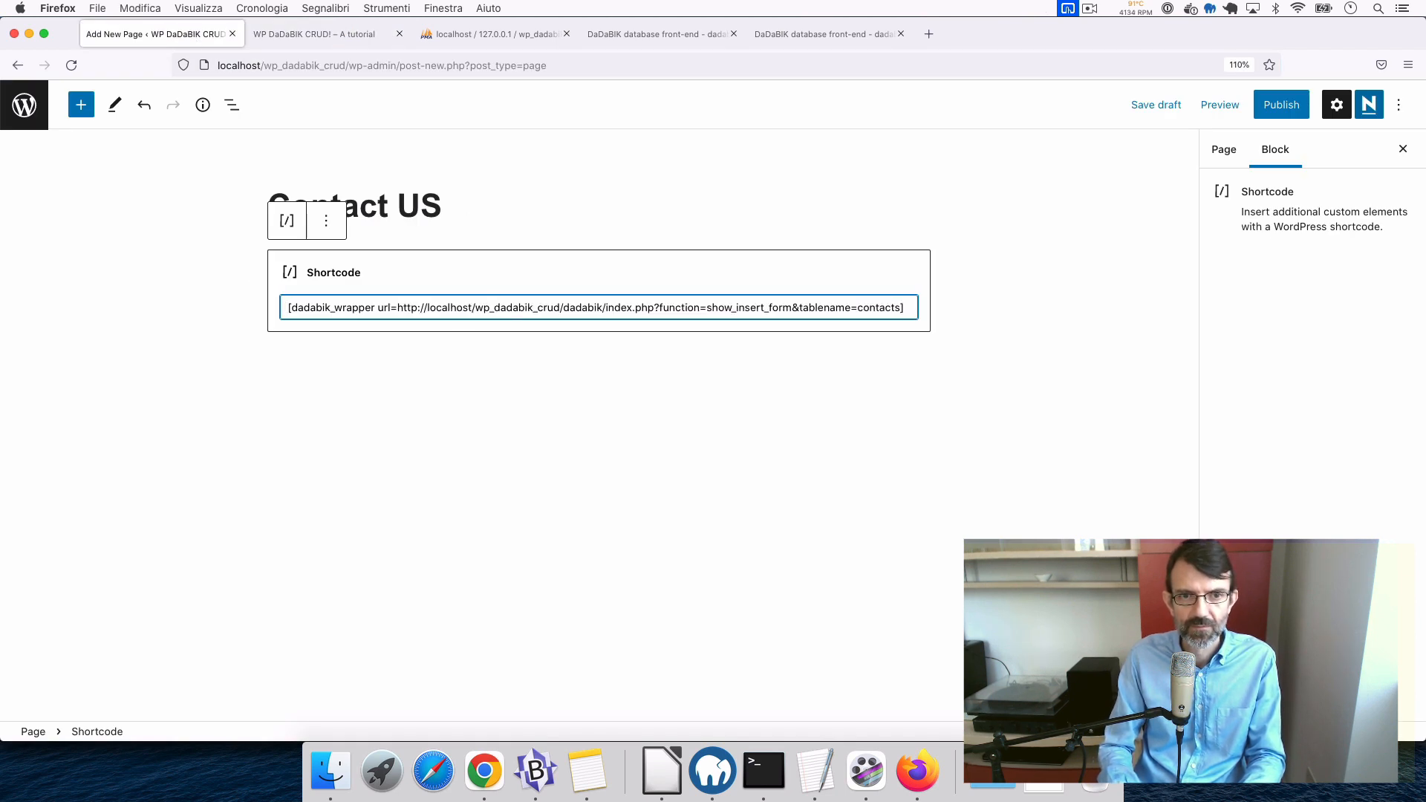
{"action": "left_click", "coordinate": [1281, 108]}
{"action": "left_click", "coordinate": [1281, 107]}
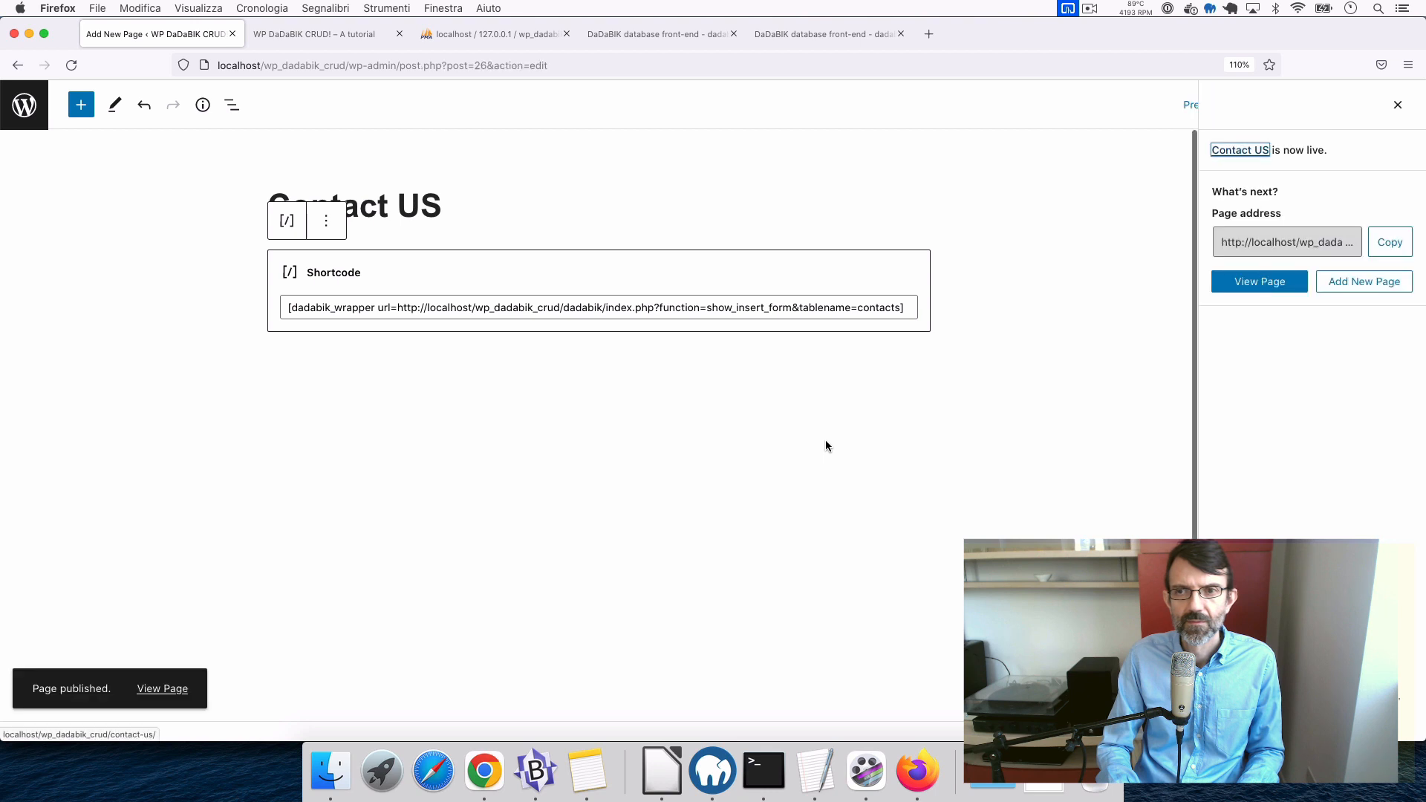
- Open Contact US from the site menu and scroll through the embedded contacts insert form
{"action": "left_click", "coordinate": [291, 34]}
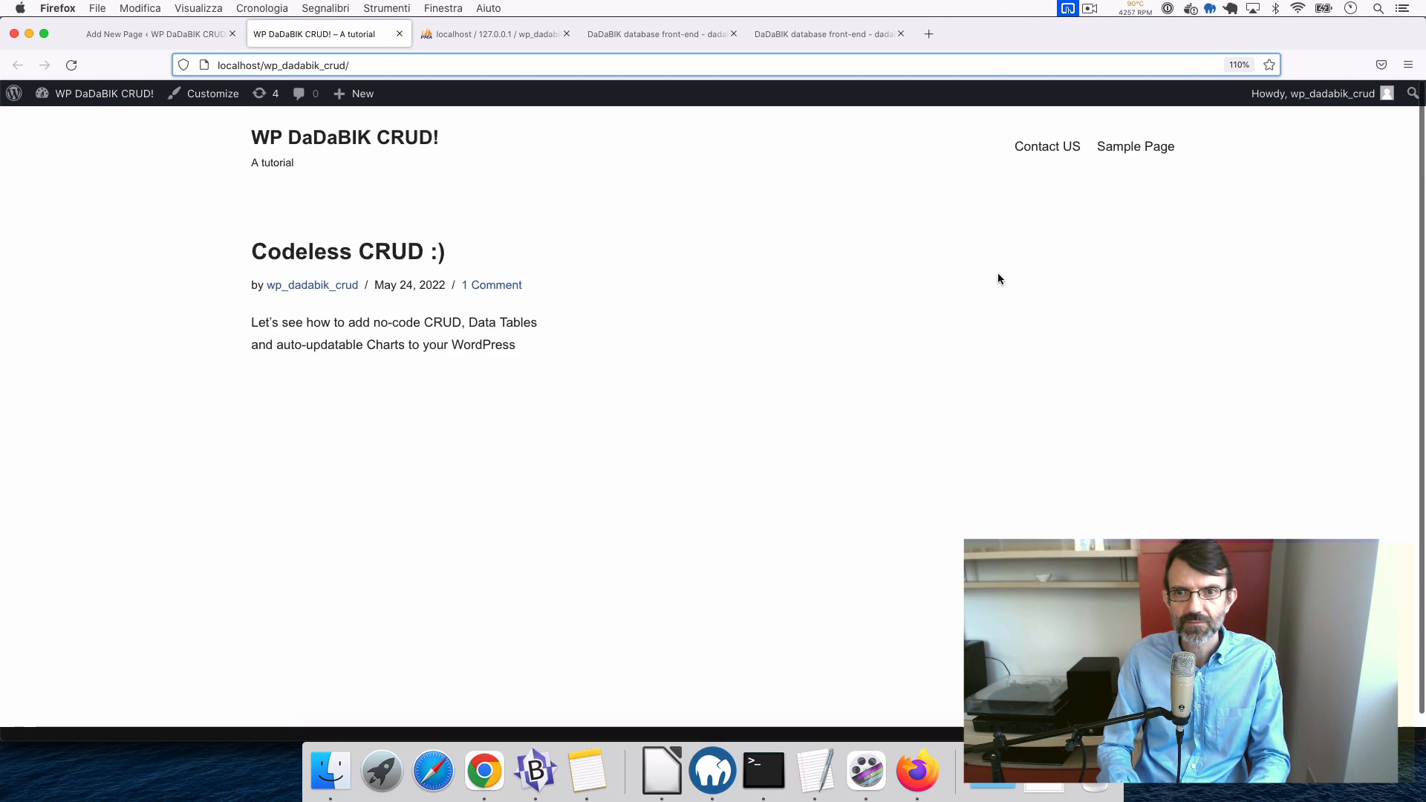
{"action": "left_click", "coordinate": [1044, 151]}
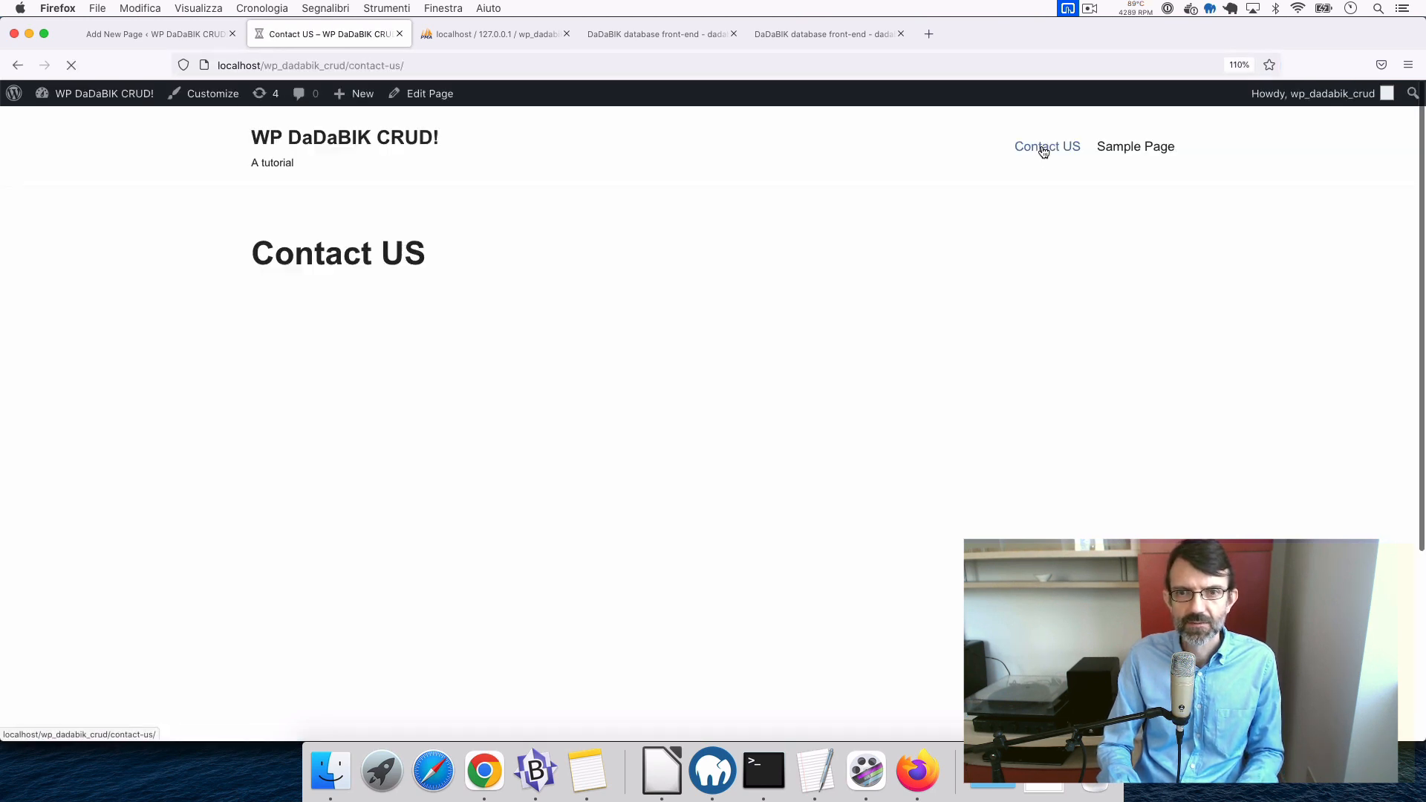
{"action": "scroll", "coordinate": [375, 535], "scroll_direction": "down", "scroll_amount": 5}
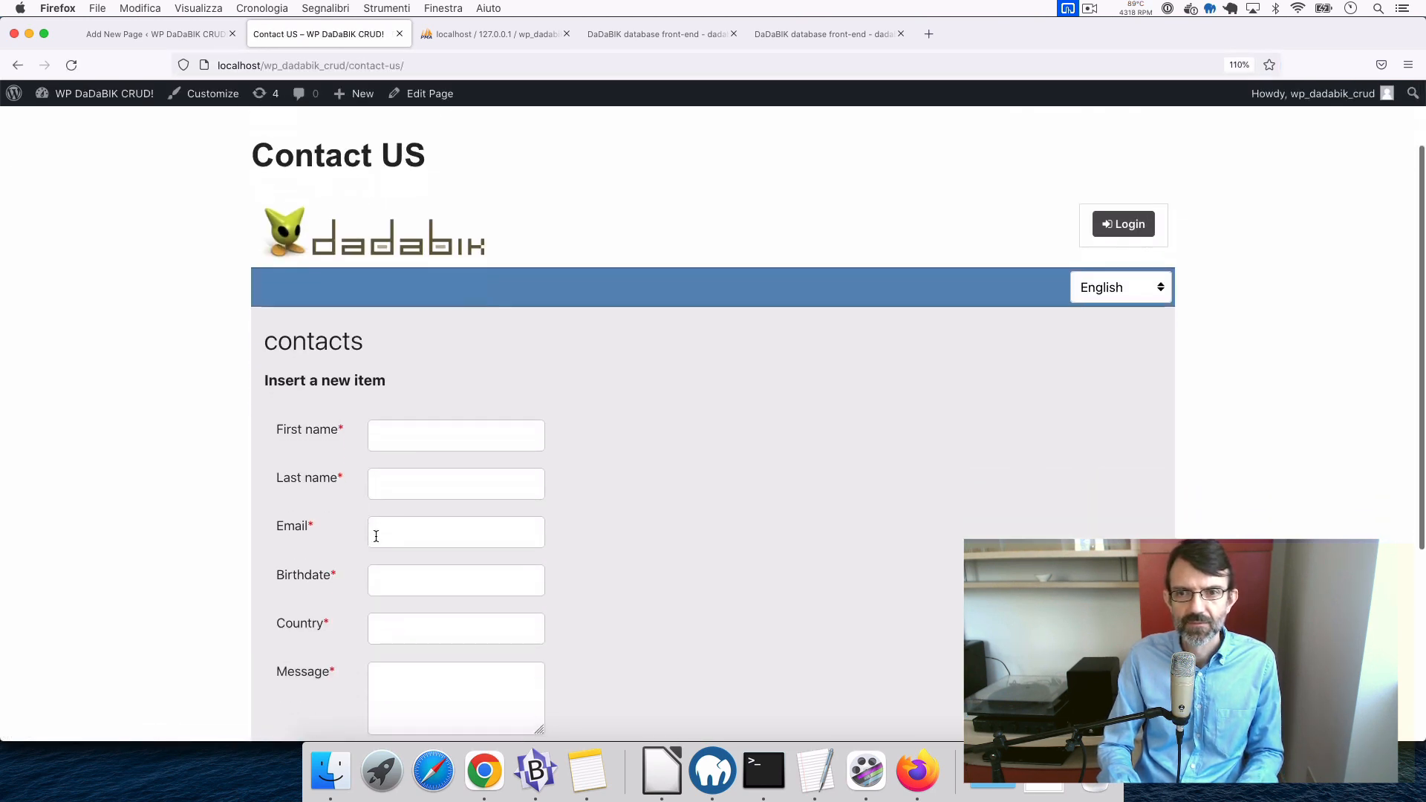
{"action": "scroll", "coordinate": [376, 536], "scroll_direction": "up", "scroll_amount": 5}
{"action": "scroll", "coordinate": [376, 535], "scroll_direction": "down", "scroll_amount": 2}
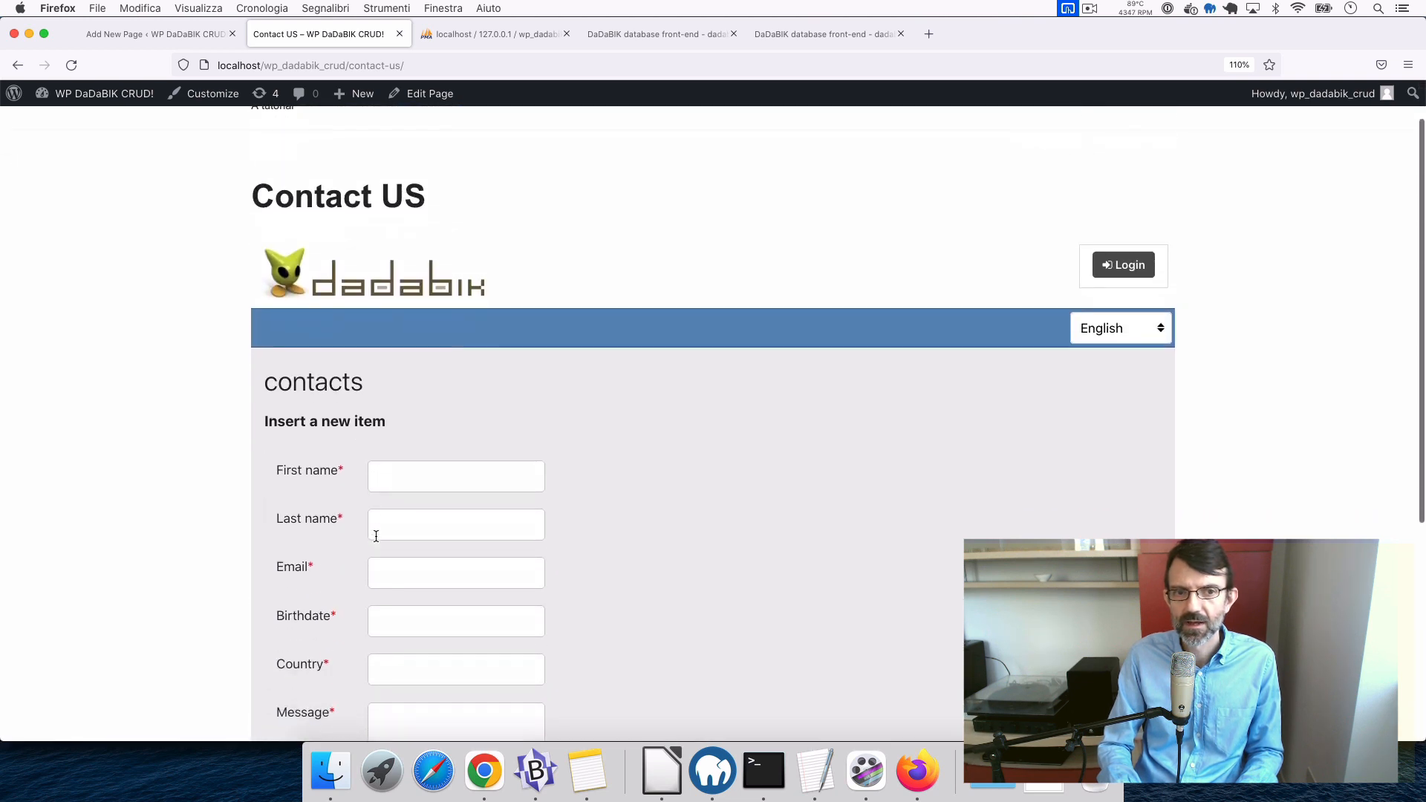
{"action": "scroll", "coordinate": [375, 535], "scroll_direction": "up", "scroll_amount": 2}
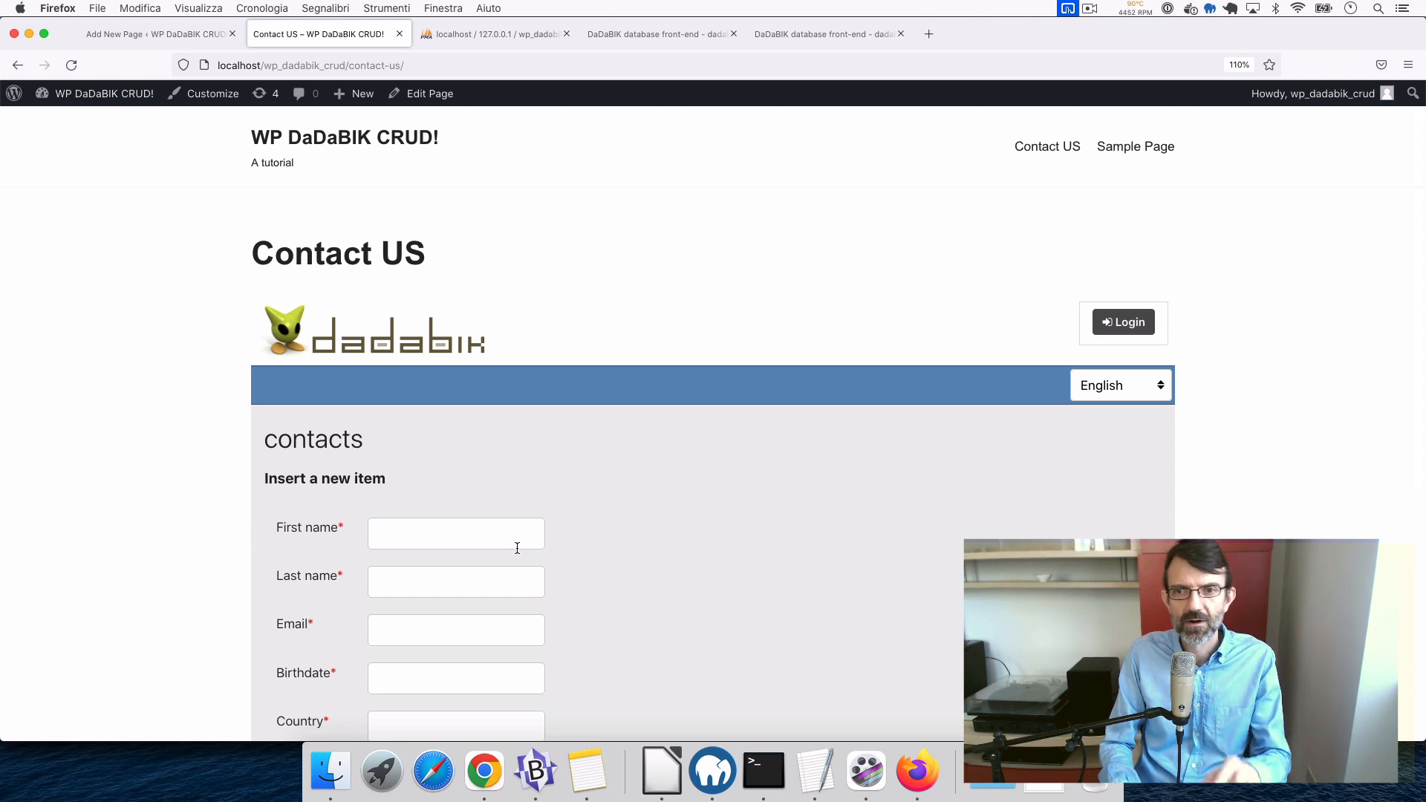
{"action": "scroll", "coordinate": [517, 548], "scroll_direction": "down", "scroll_amount": 4}
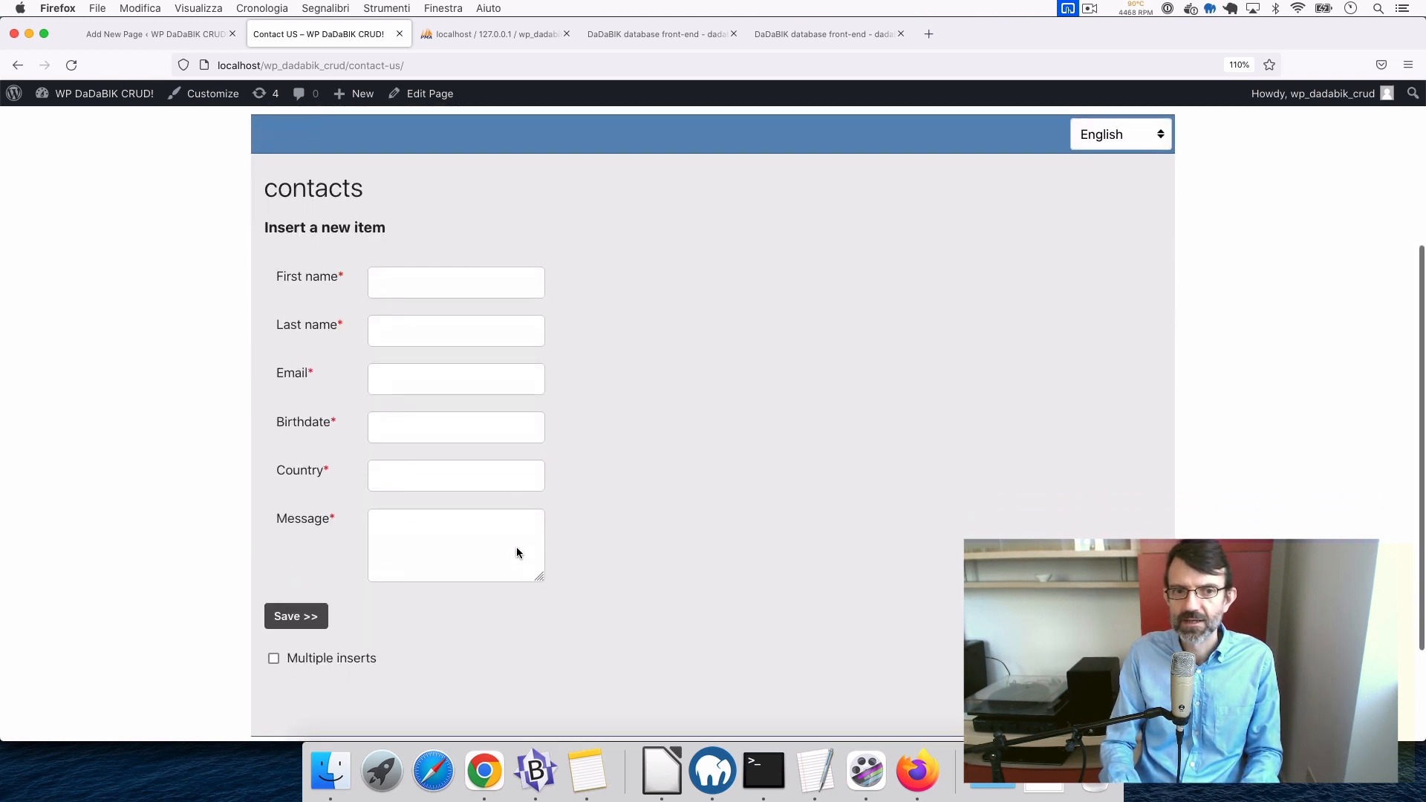
{"action": "scroll", "coordinate": [517, 548], "scroll_direction": "up", "scroll_amount": 4}
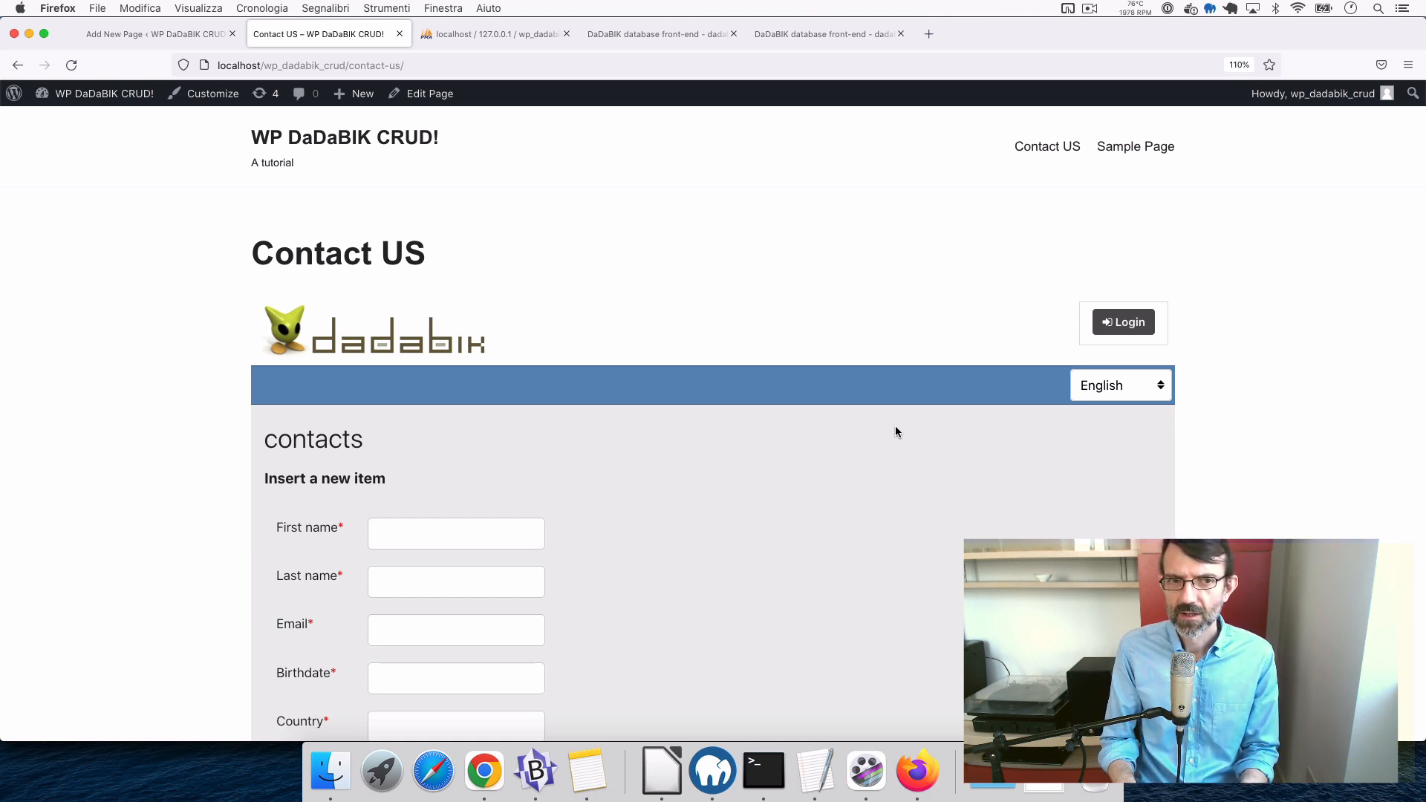
{"action": "scroll", "coordinate": [882, 401], "scroll_direction": "down", "scroll_amount": 1}
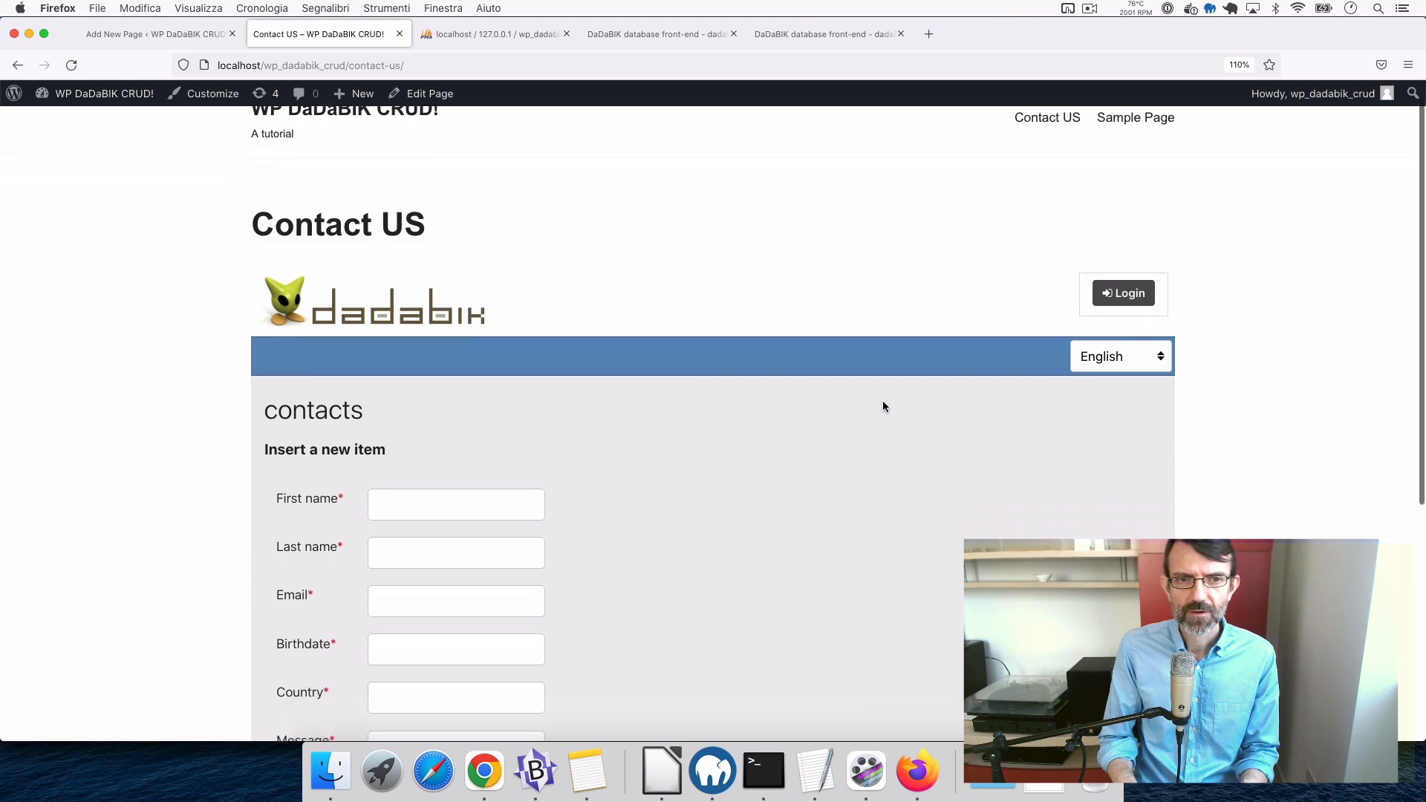
{"action": "scroll", "coordinate": [882, 402], "scroll_direction": "up", "scroll_amount": 1}
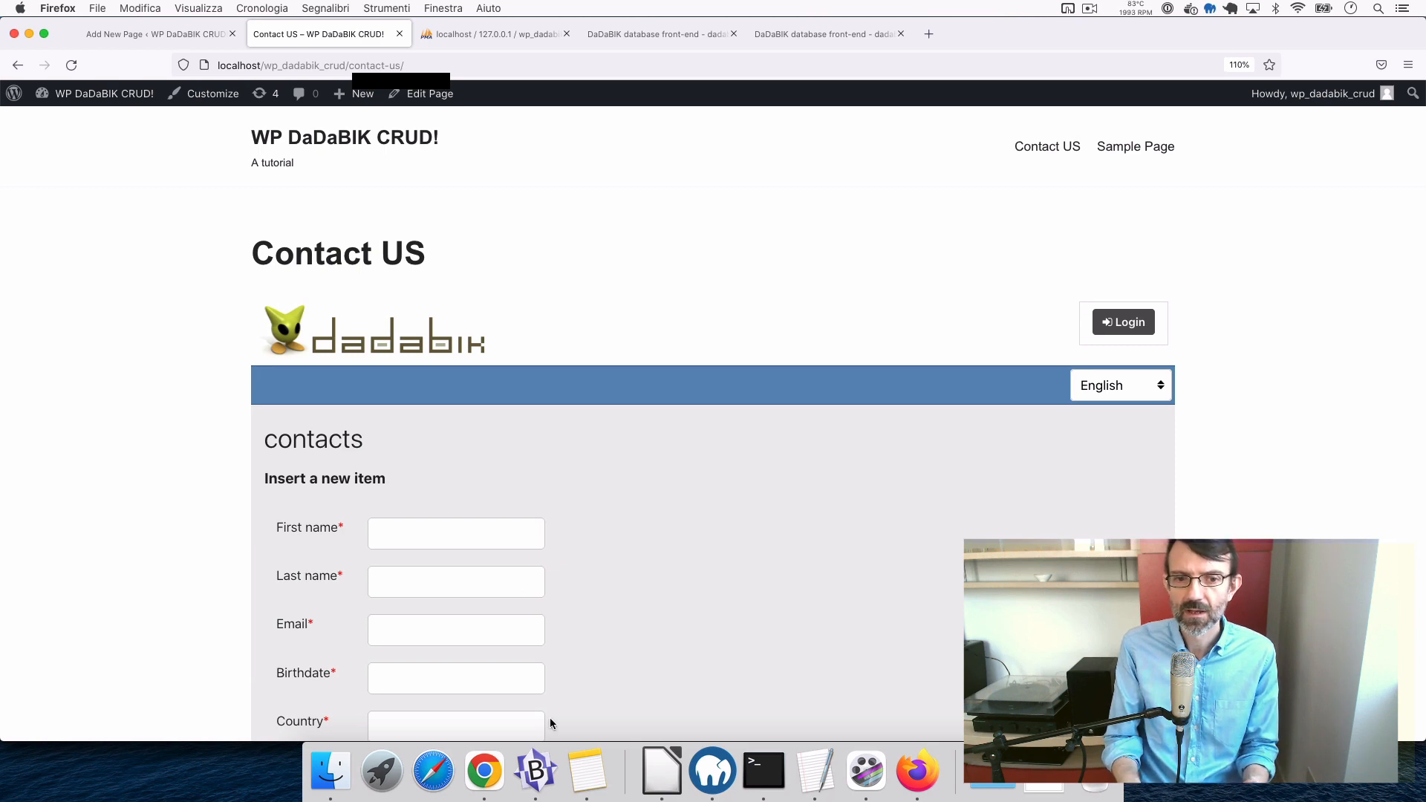
- Move the $logo_img 'images/1px.png' line out of the commented block in config_custom.php
{"action": "left_click", "coordinate": [534, 773]}
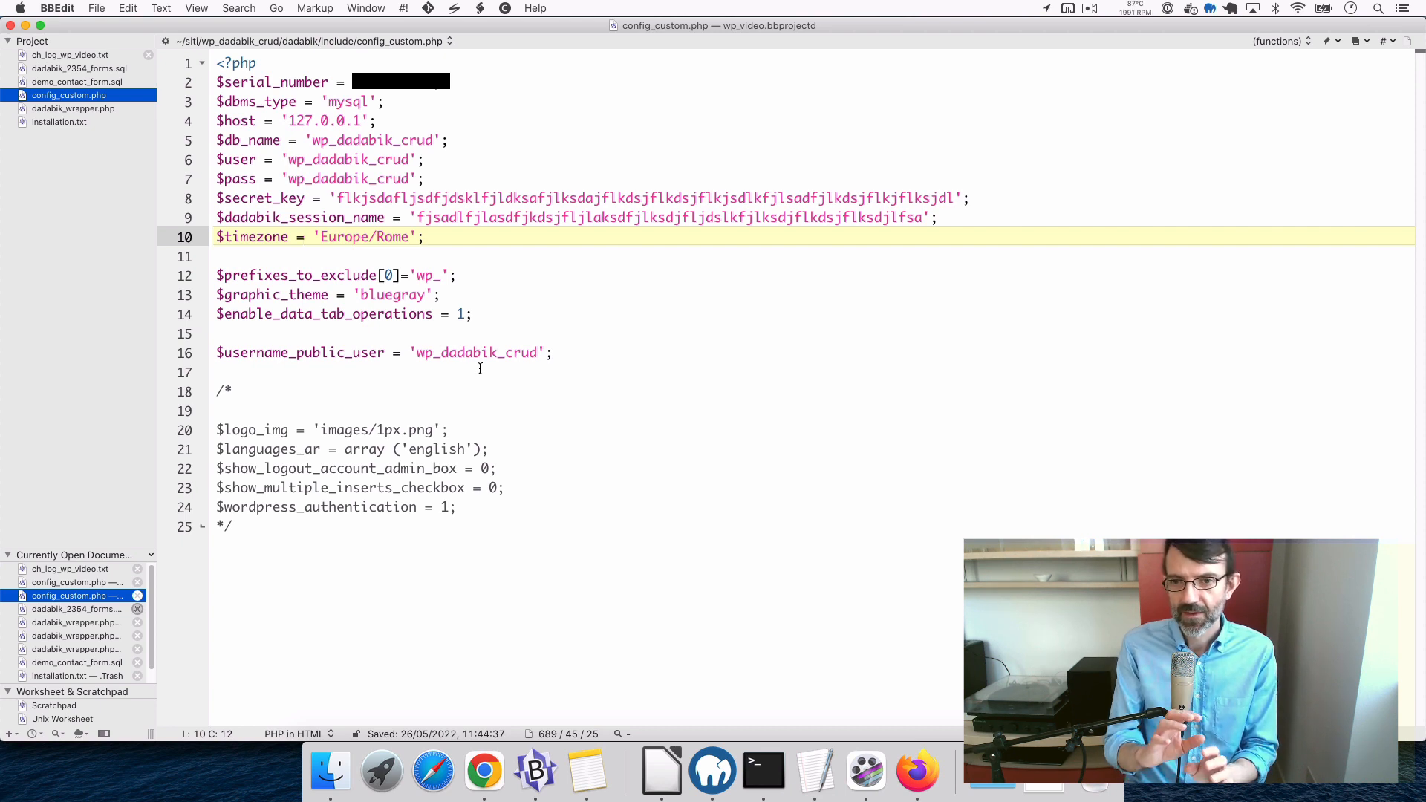
{"action": "left_click", "coordinate": [219, 430]}
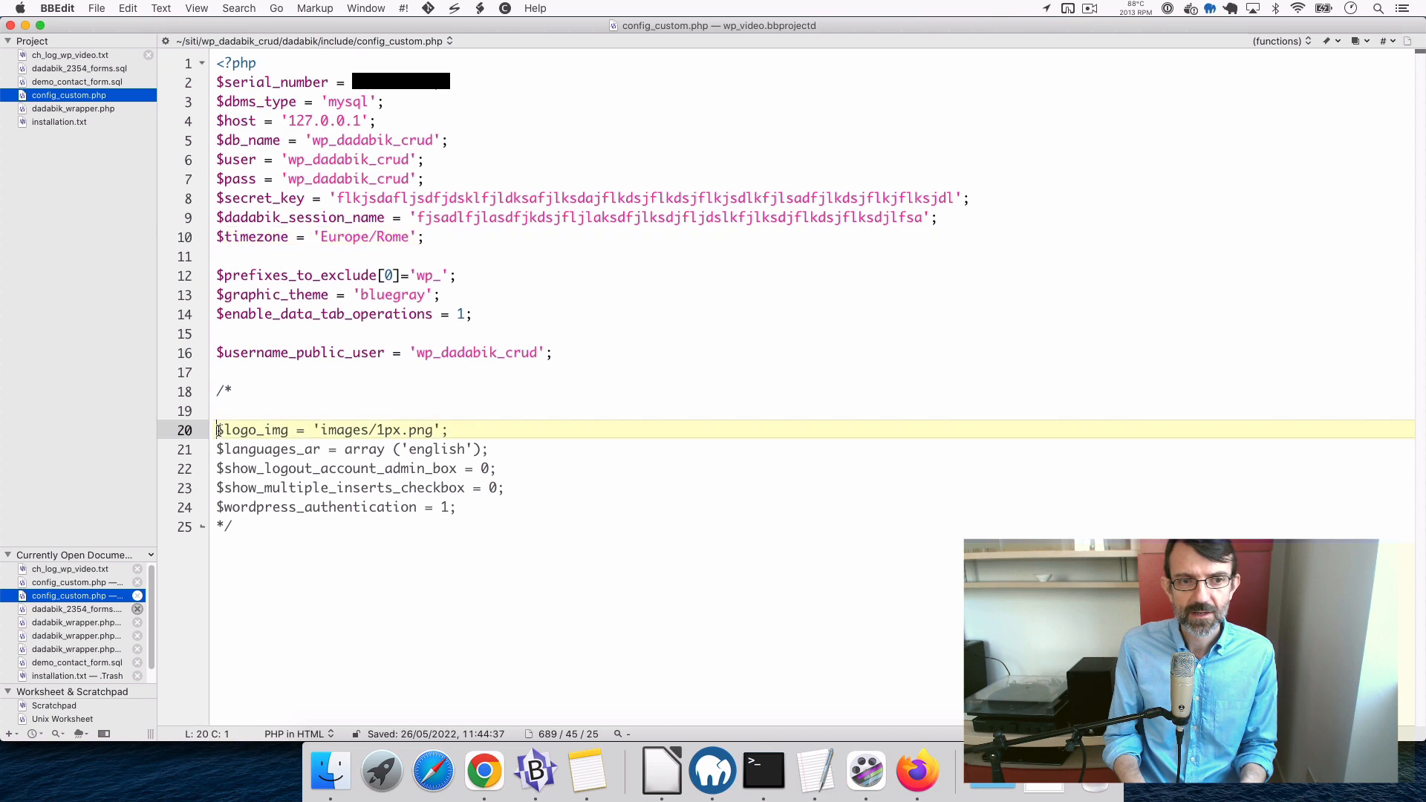
{"action": "left_click", "coordinate": [461, 424], "text": "shift"}
{"action": "key", "text": "super+x"}
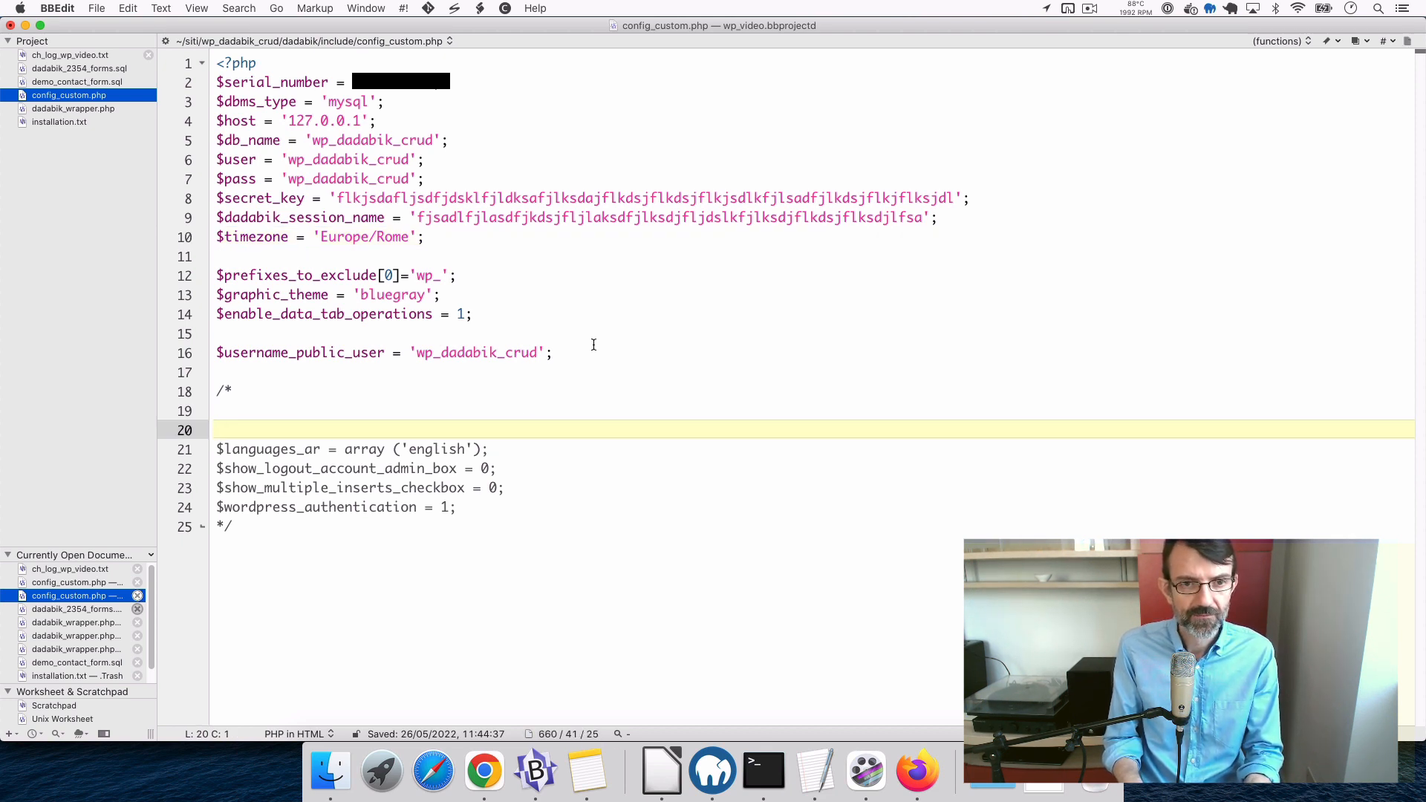
{"action": "left_click", "coordinate": [594, 347]}
{"action": "key", "text": "Return"}
{"action": "key", "text": "Return"}
{"action": "key", "text": "super+v"}
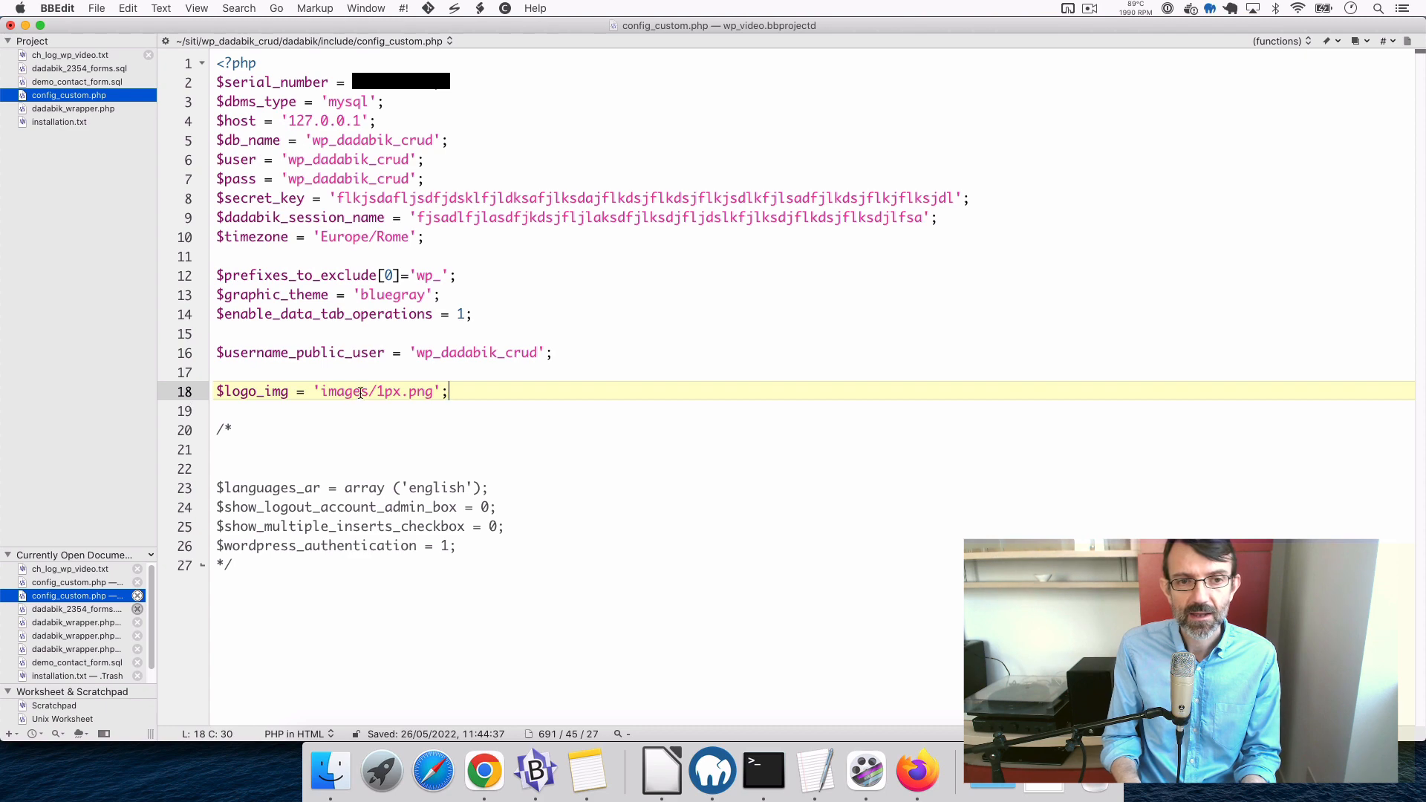
- Save config_custom.php and reload the Contact US page in Firefox
{"action": "left_click", "coordinate": [381, 393]}
{"action": "key", "text": "super+s"}
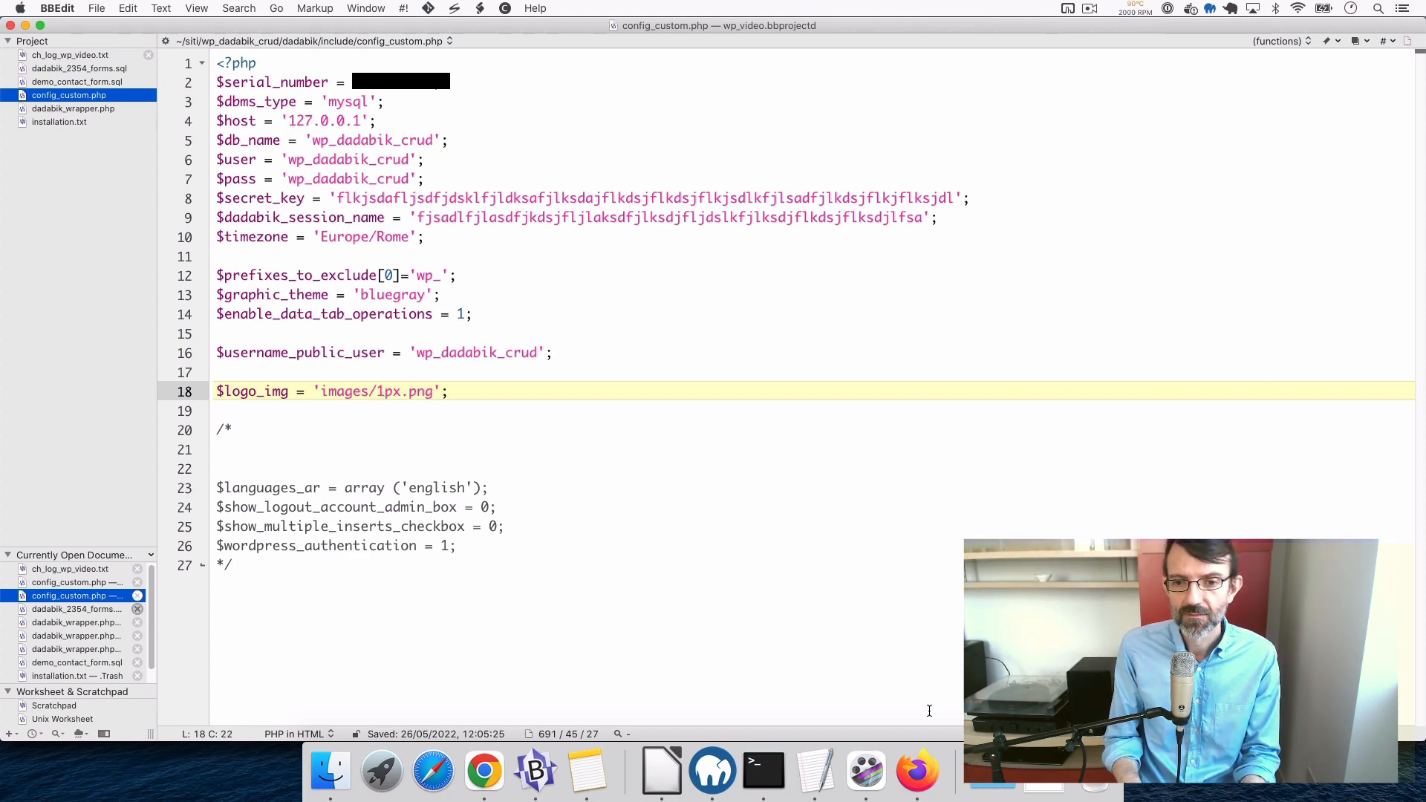
{"action": "left_click", "coordinate": [918, 770]}
{"action": "key", "text": "super+r"}
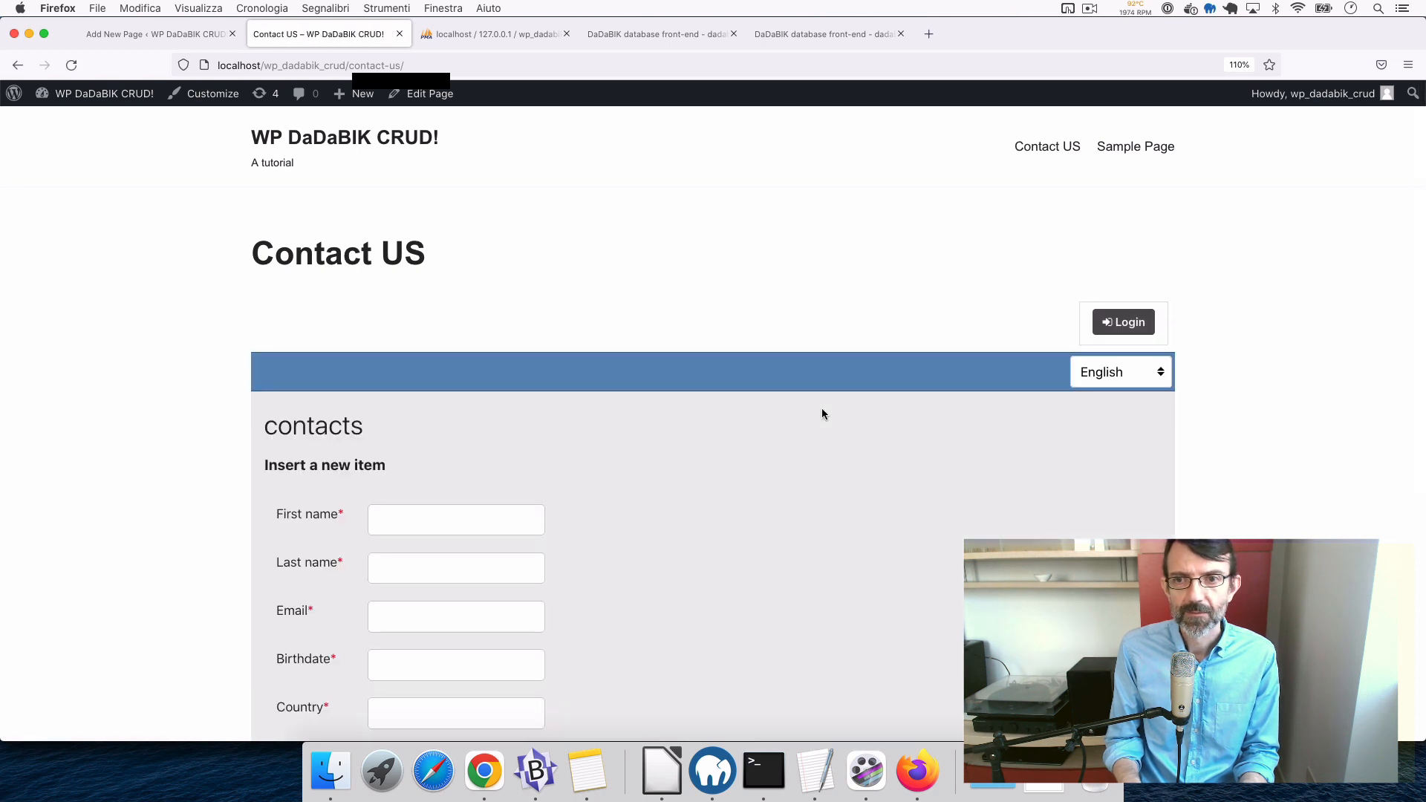
- Check the logo-free Contact US form, then return to config_custom.php in BBEdit
{"action": "scroll", "coordinate": [822, 408], "scroll_direction": "down", "scroll_amount": 3}
{"action": "scroll", "coordinate": [821, 413], "scroll_direction": "down", "scroll_amount": 3}
{"action": "scroll", "coordinate": [821, 413], "scroll_direction": "up", "scroll_amount": 5}
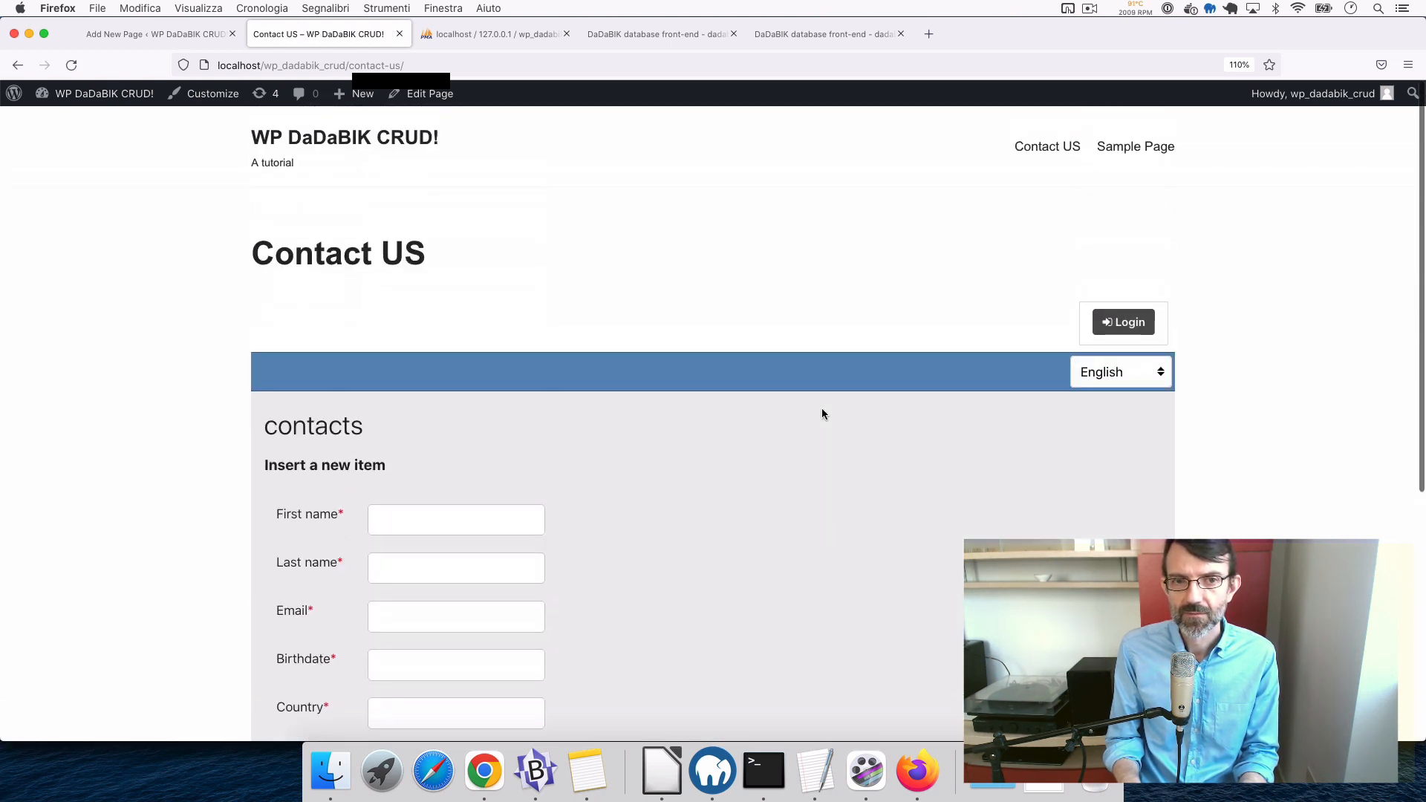
{"action": "key", "text": "super+Tab"}
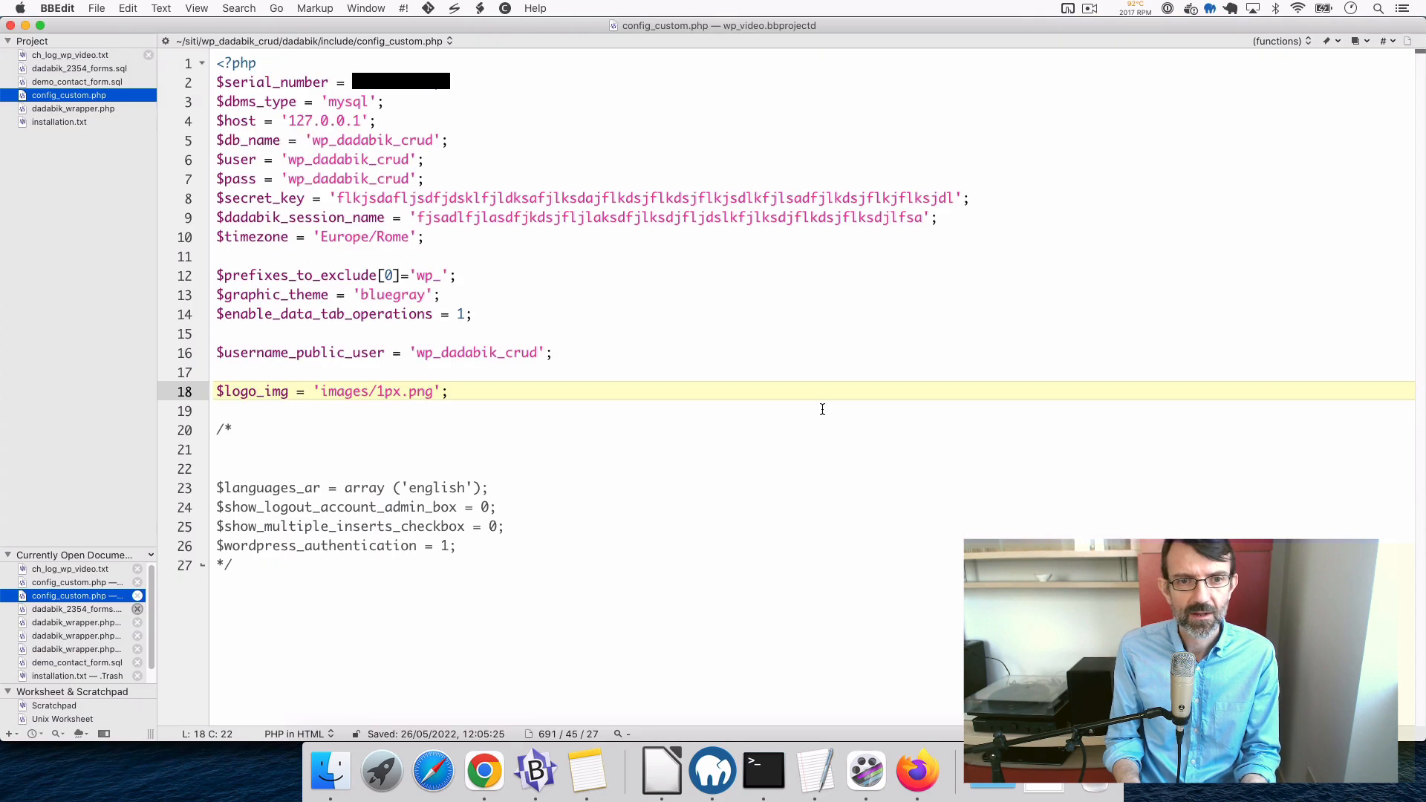
{"action": "key", "text": "super+Tab"}
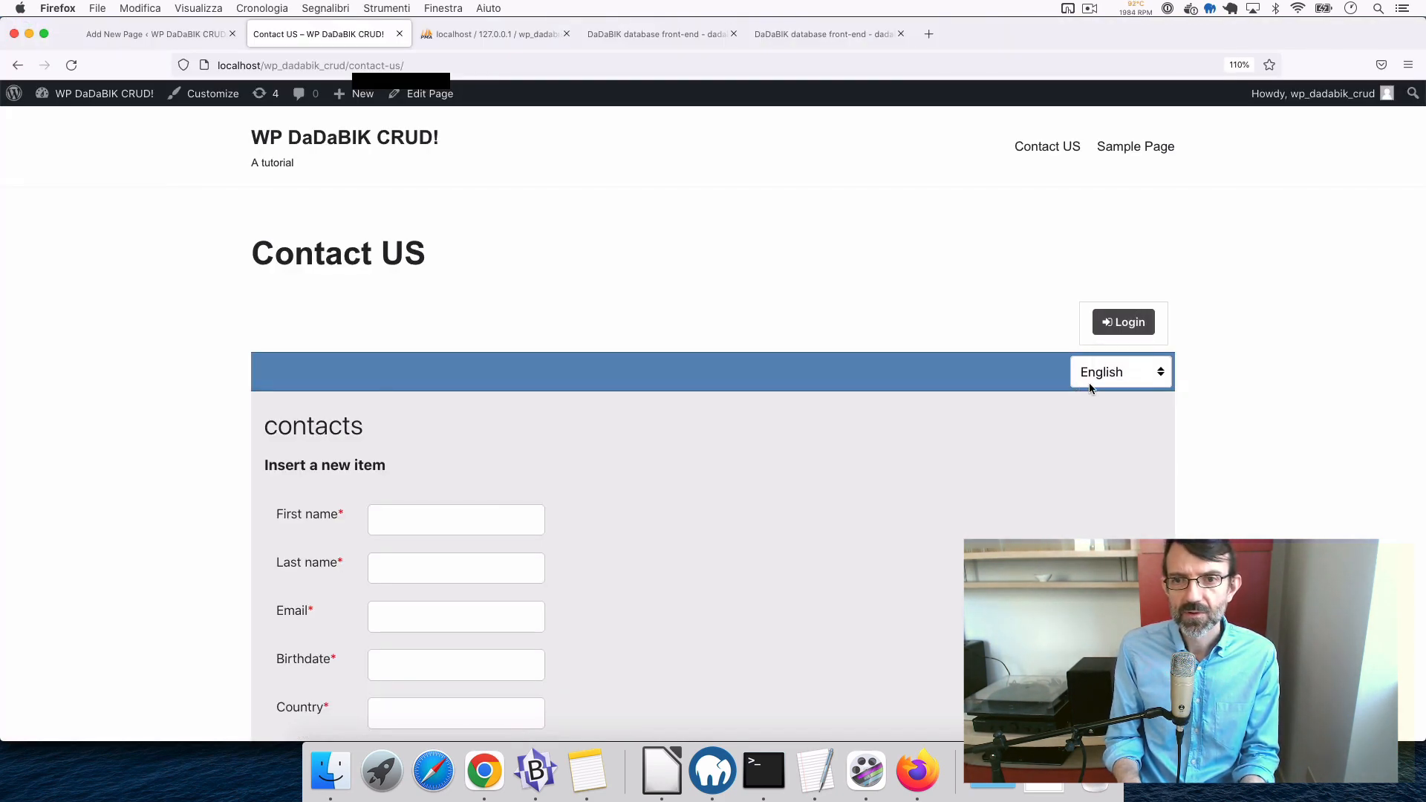
{"action": "mouse_move", "coordinate": [1118, 327]}
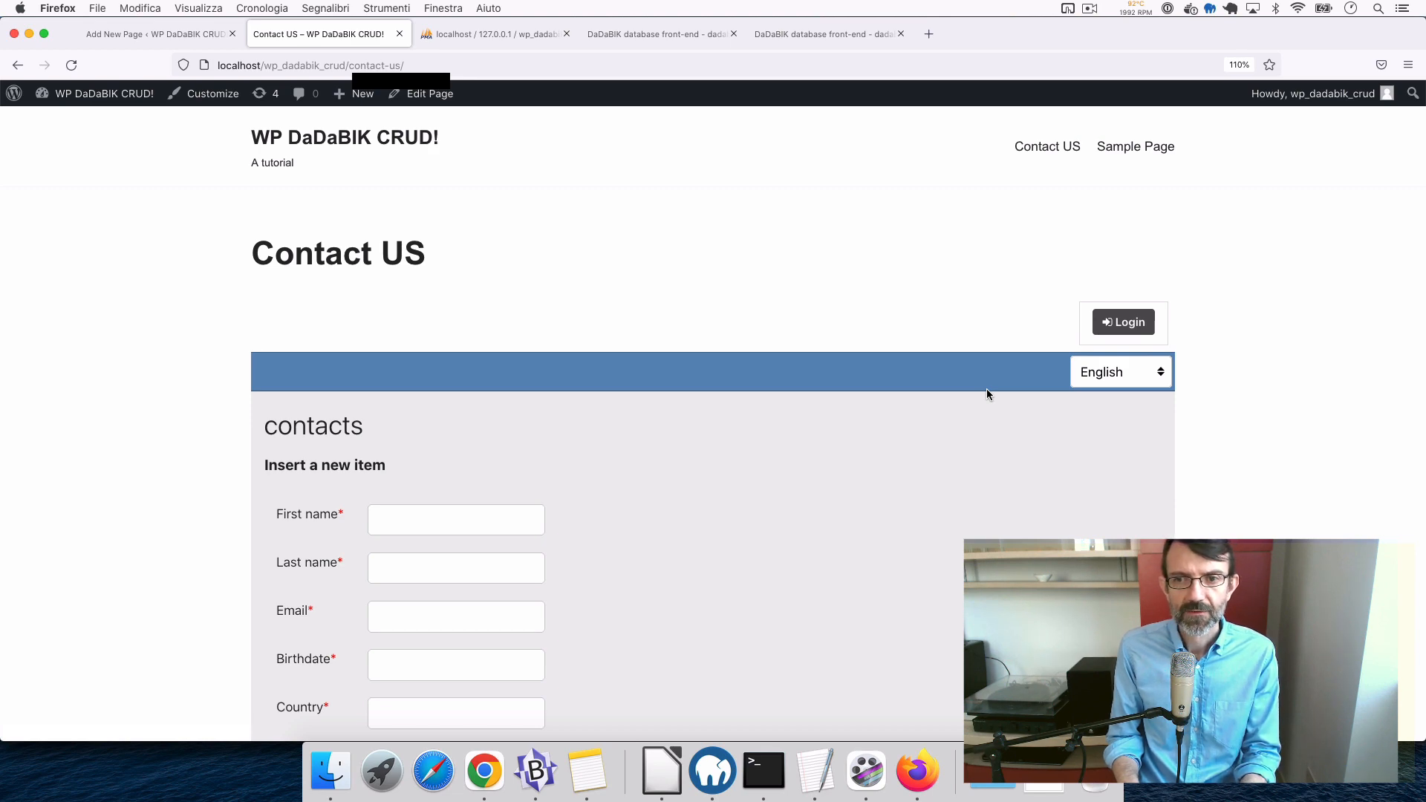
{"action": "key", "text": "super+Tab"}
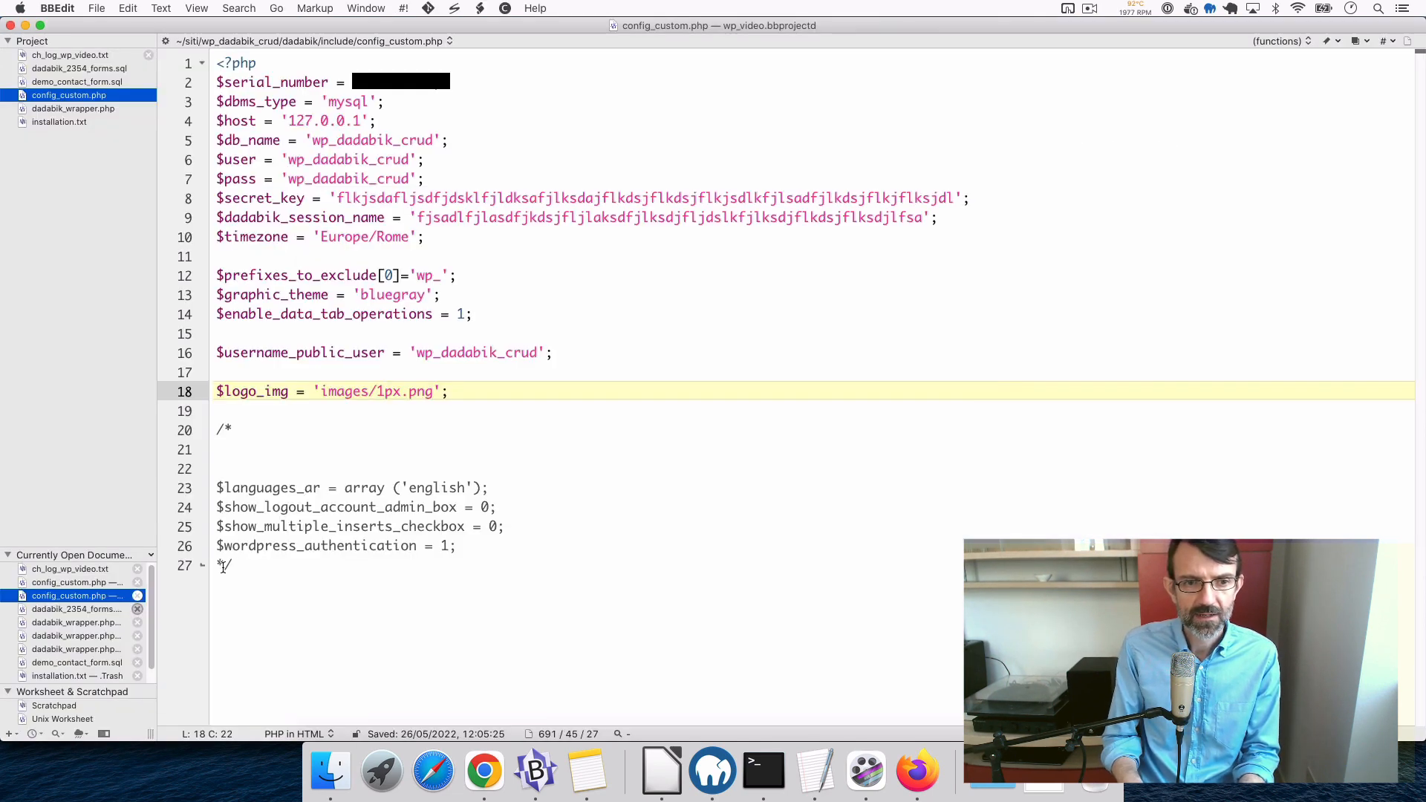
- Move $show_logout_account_admin_box = 0 to right after the $logo_img line
{"action": "left_click", "coordinate": [213, 514]}
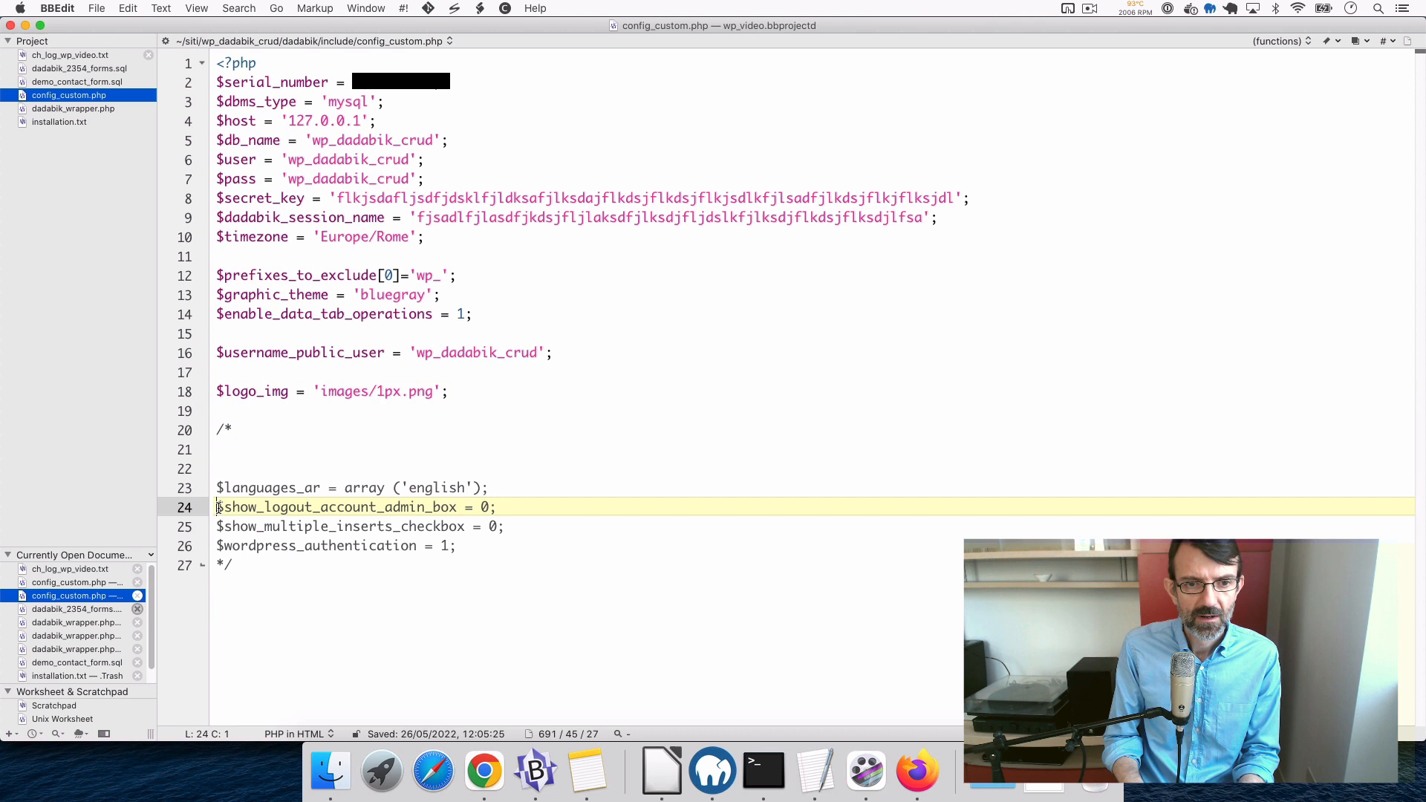
{"action": "left_click", "coordinate": [541, 493], "text": "shift"}
{"action": "left_click", "coordinate": [531, 508]}
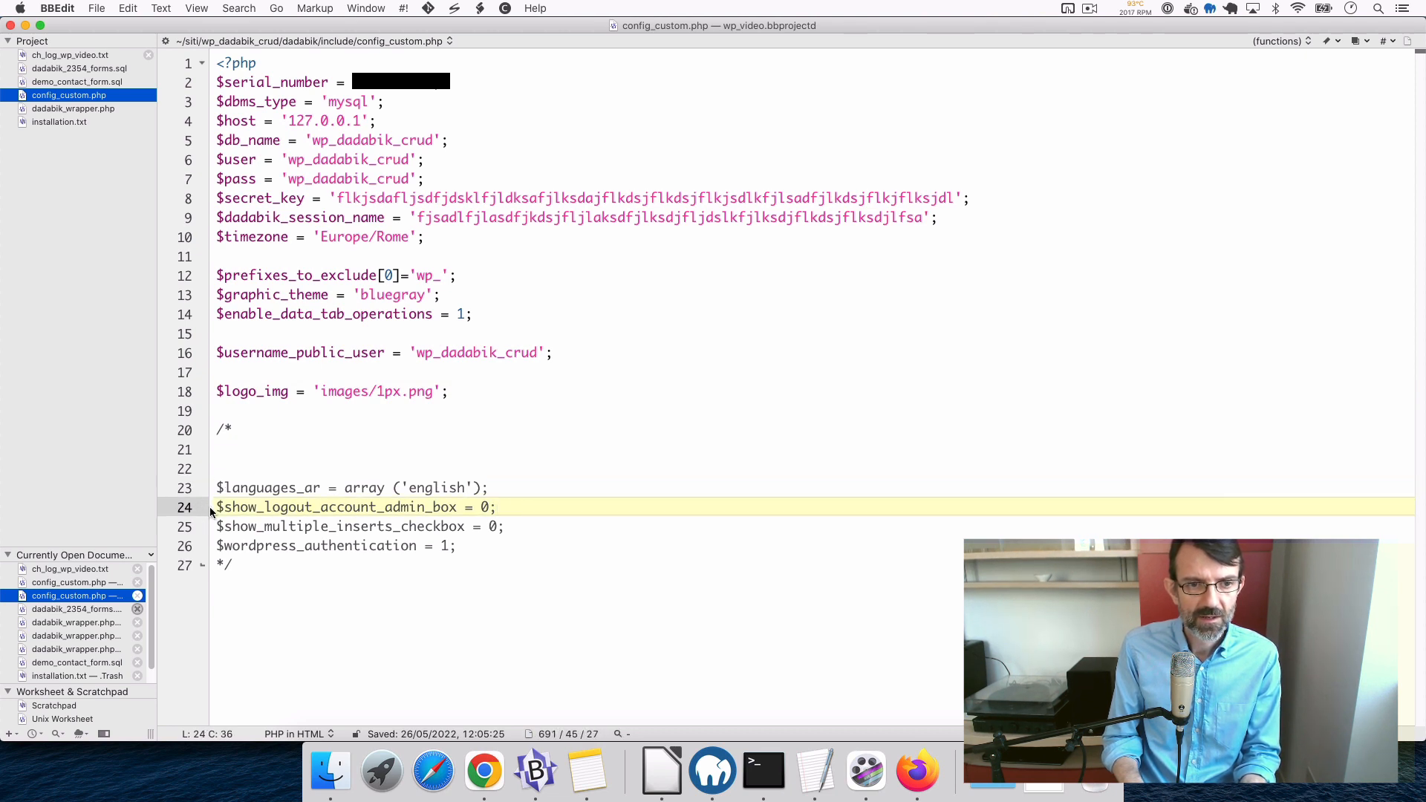
{"action": "left_click", "coordinate": [217, 510], "text": "shift"}
{"action": "key", "text": "super+x"}
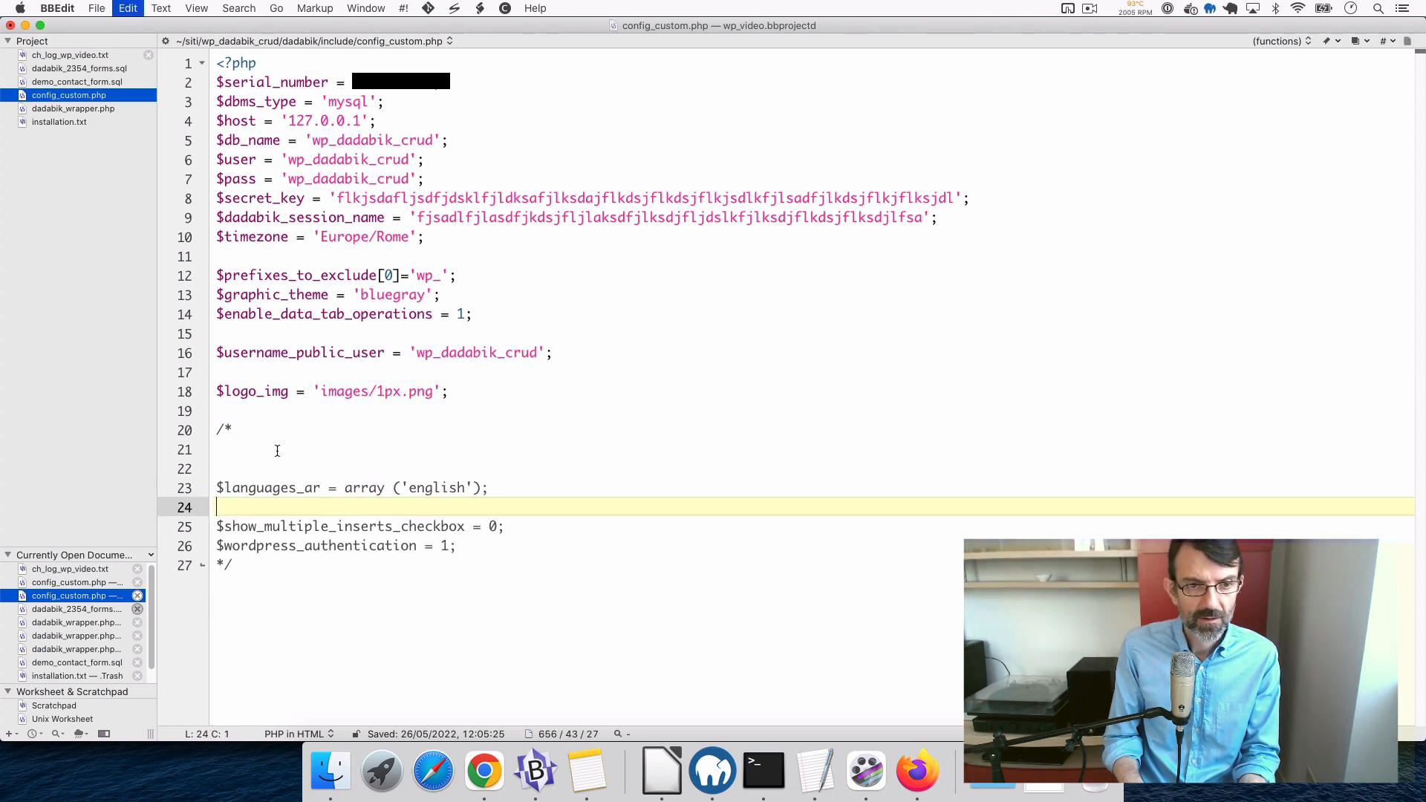
{"action": "left_click", "coordinate": [472, 391]}
{"action": "key", "text": "Return"}
{"action": "key", "text": "super+v"}
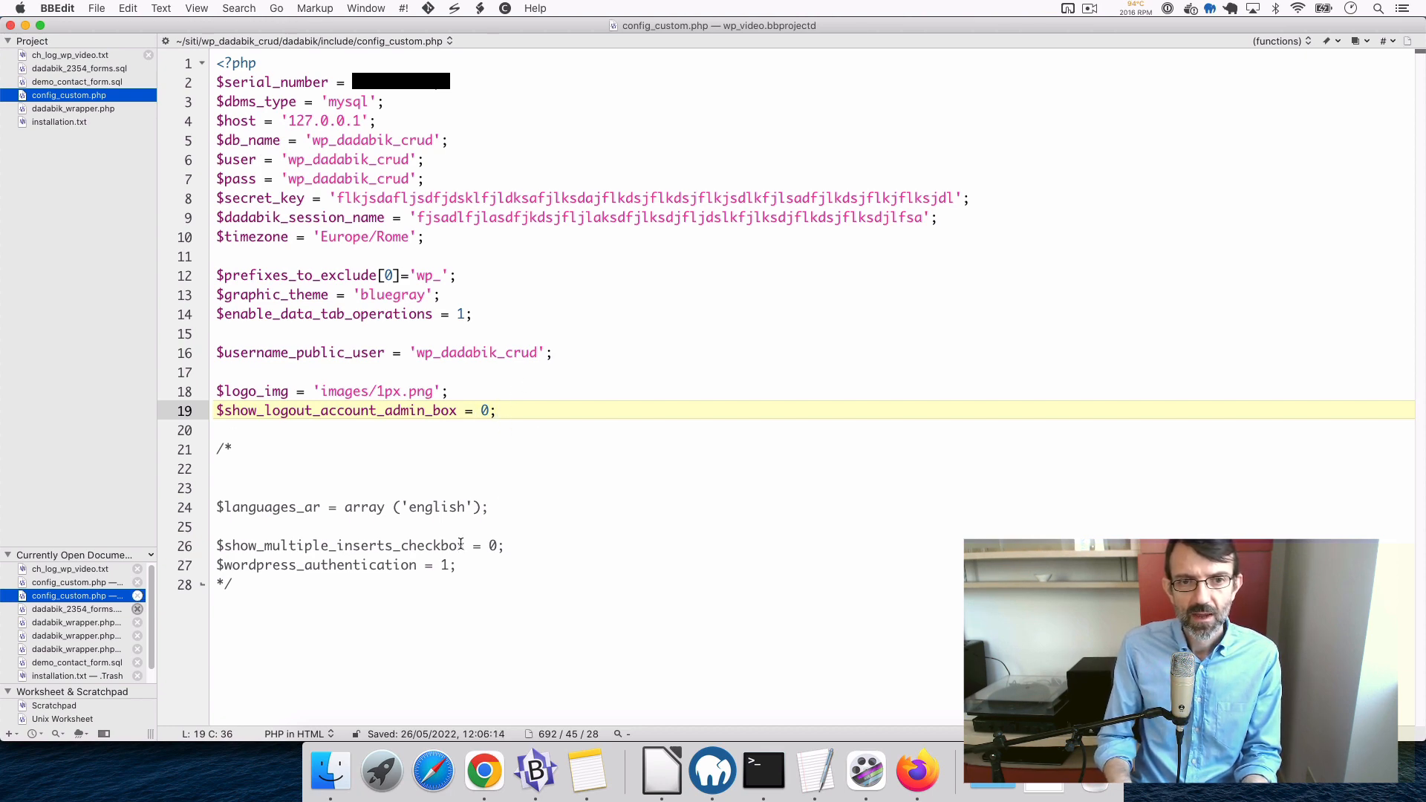
{"action": "key", "text": "super+Tab"}
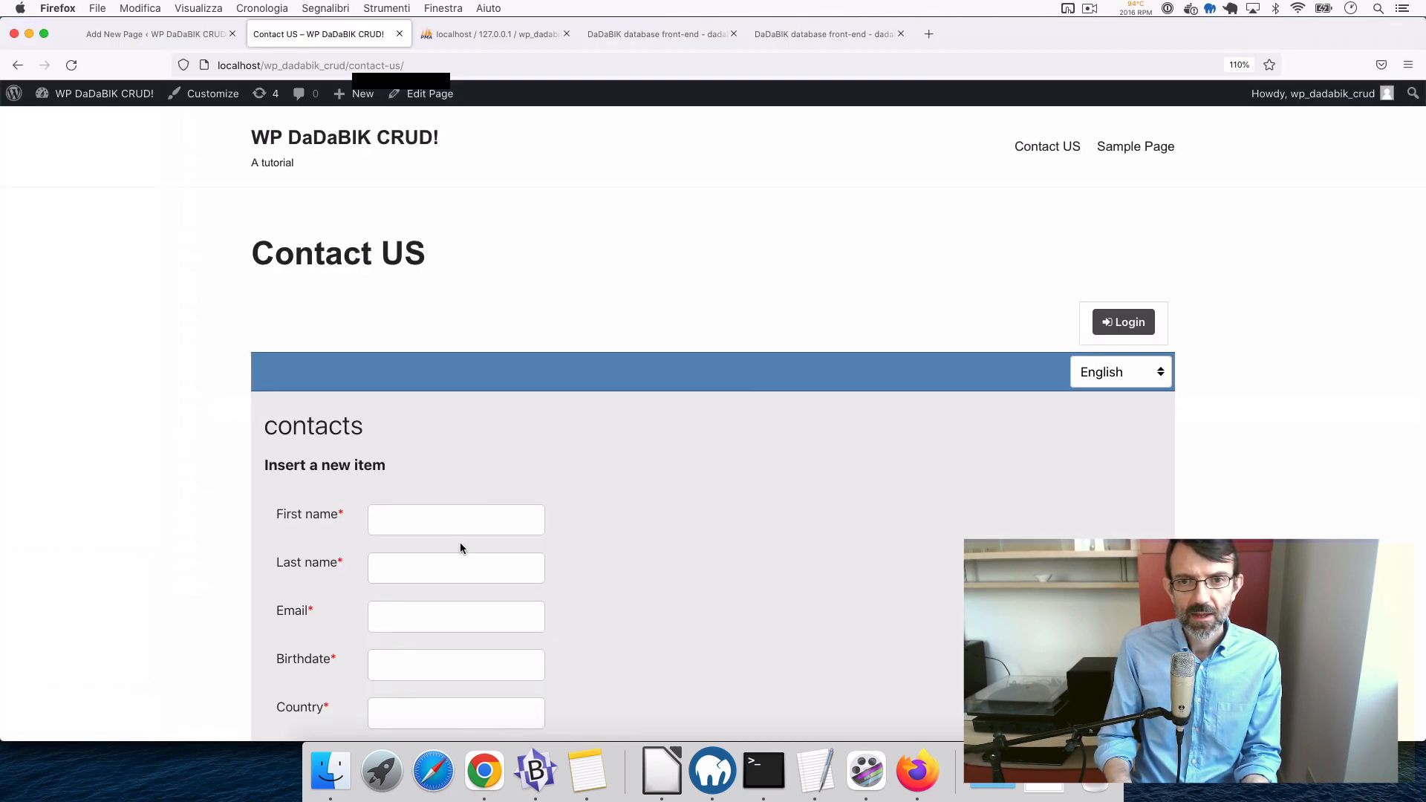
- Look through the form's interface language list, keep English, and return to BBEdit
{"action": "left_click", "coordinate": [1107, 372]}
{"action": "scroll", "coordinate": [1117, 553], "scroll_direction": "down", "scroll_amount": 3}
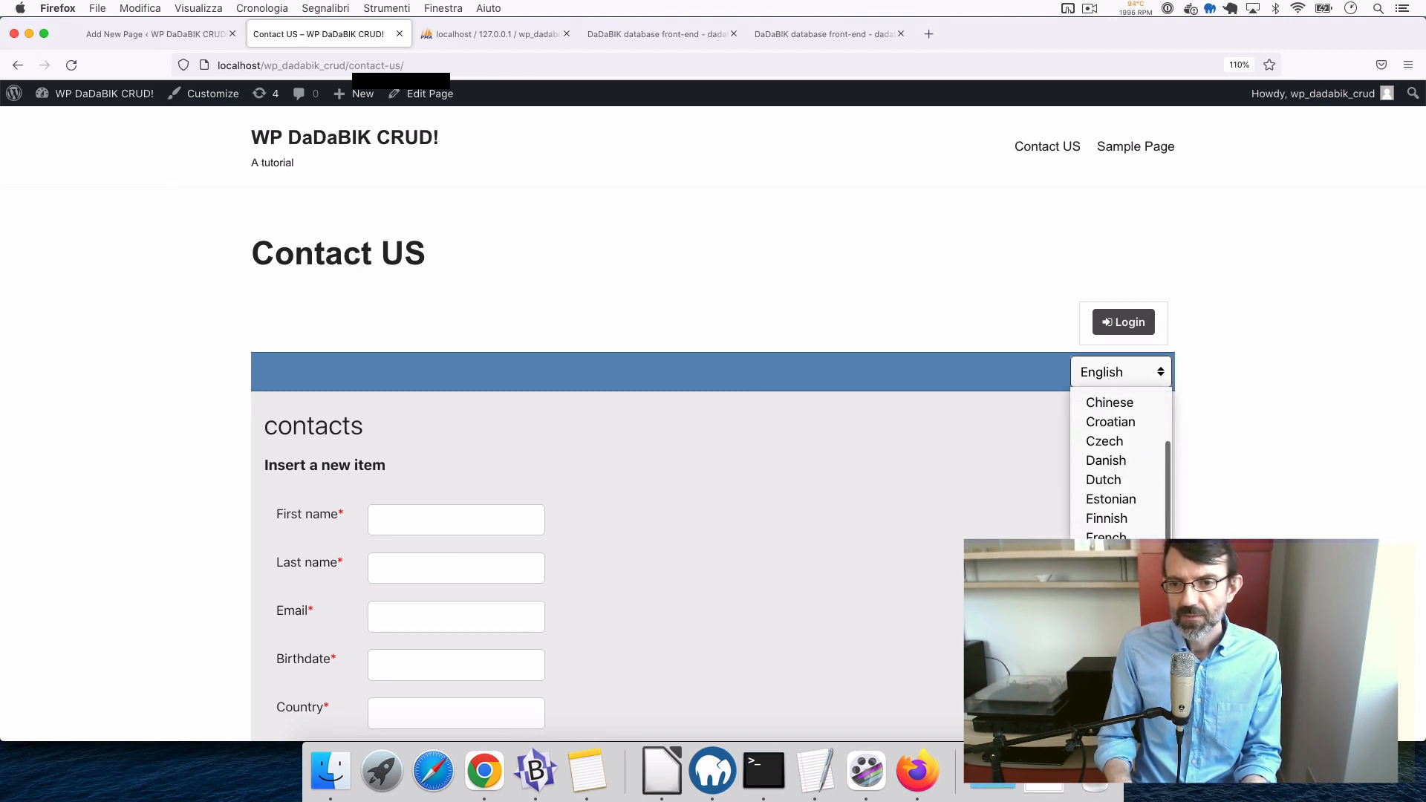
{"action": "scroll", "coordinate": [1118, 553], "scroll_direction": "up", "scroll_amount": 3}
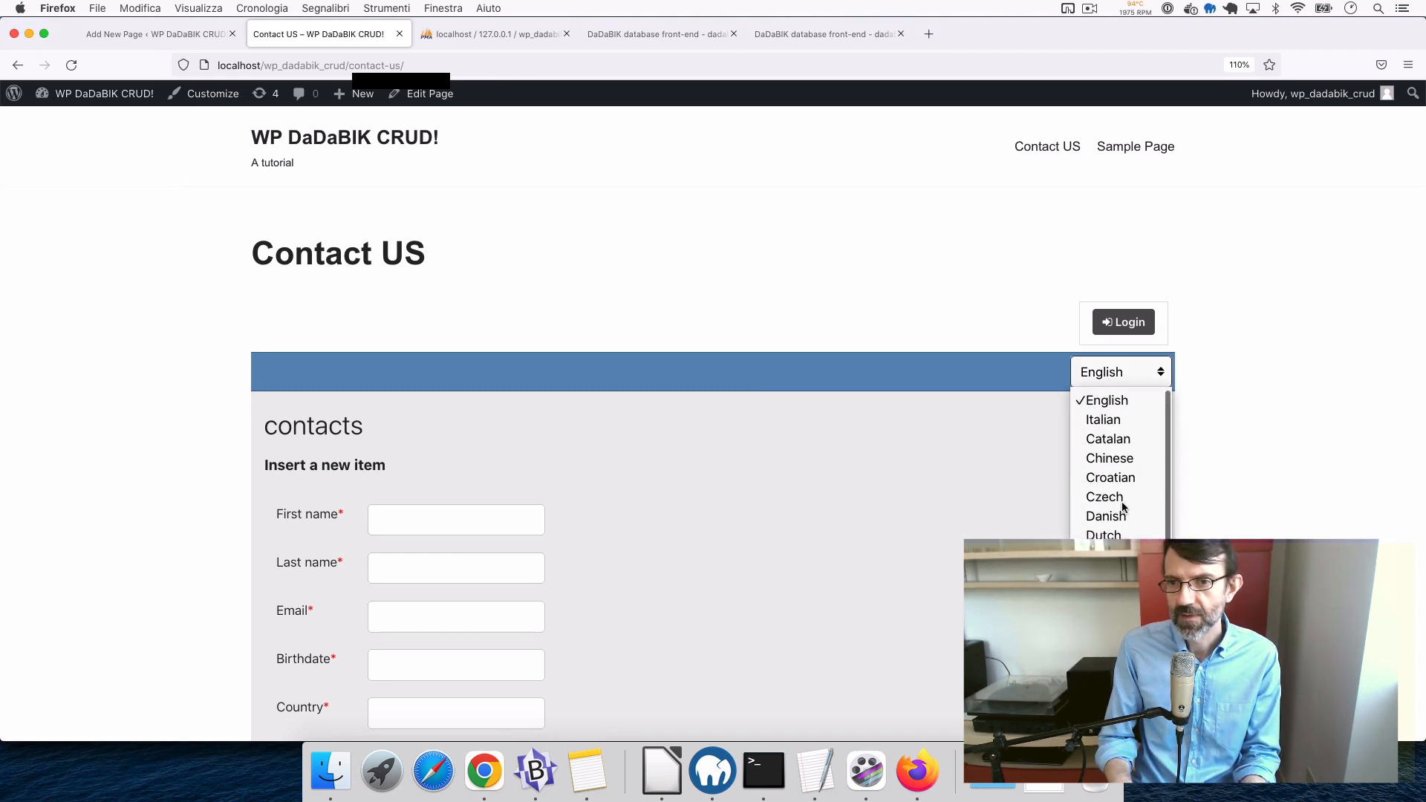
{"action": "left_click", "coordinate": [1218, 407]}
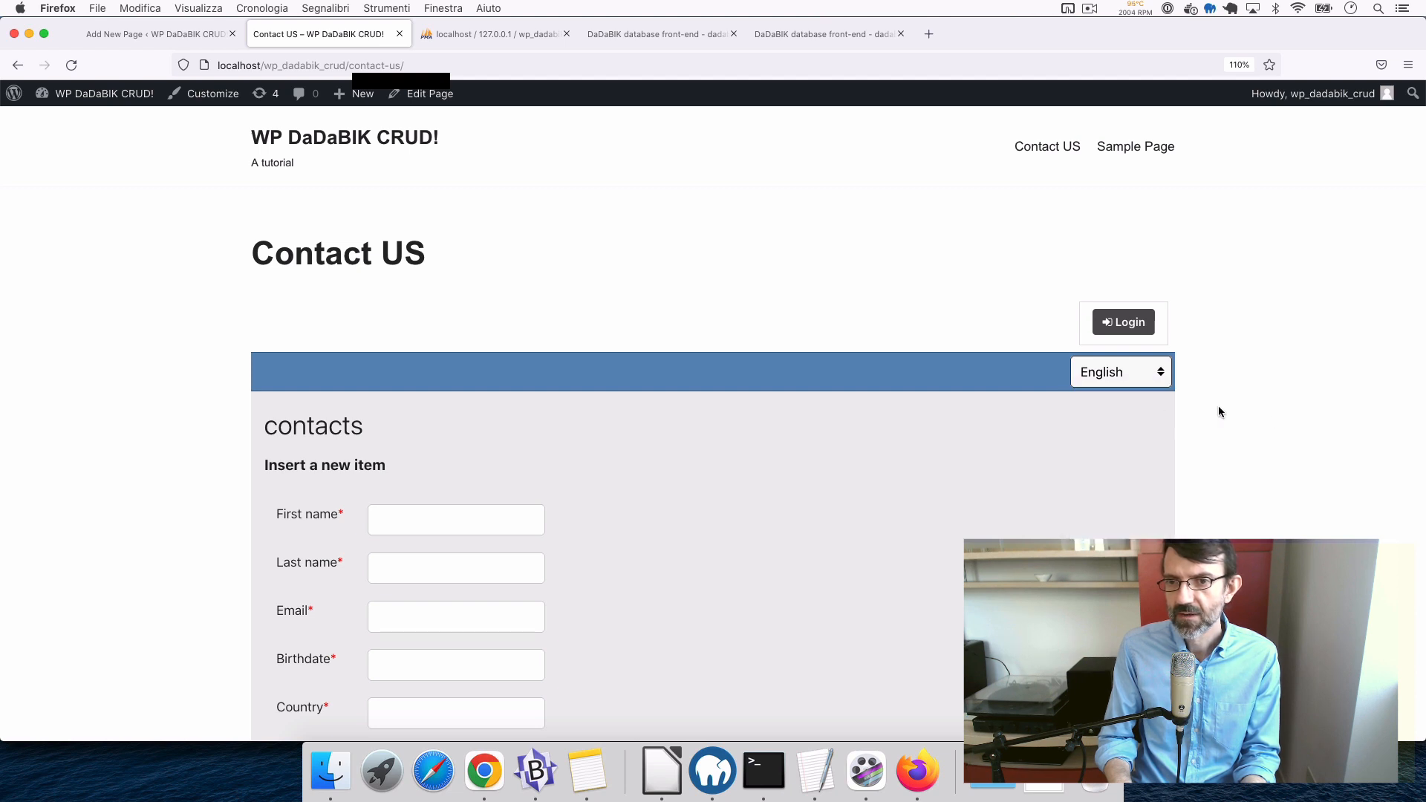
{"action": "left_click", "coordinate": [1104, 374]}
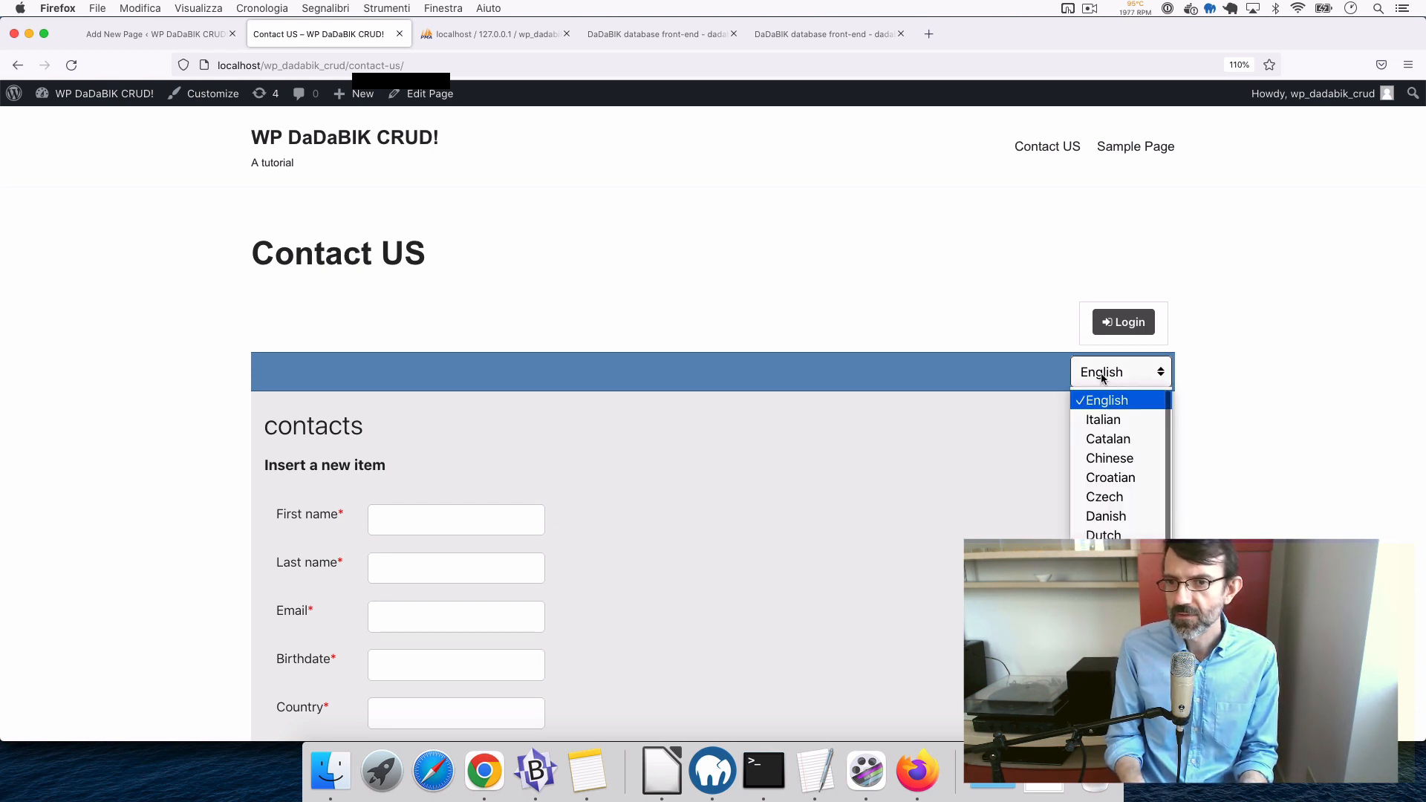
{"action": "left_click", "coordinate": [1226, 364]}
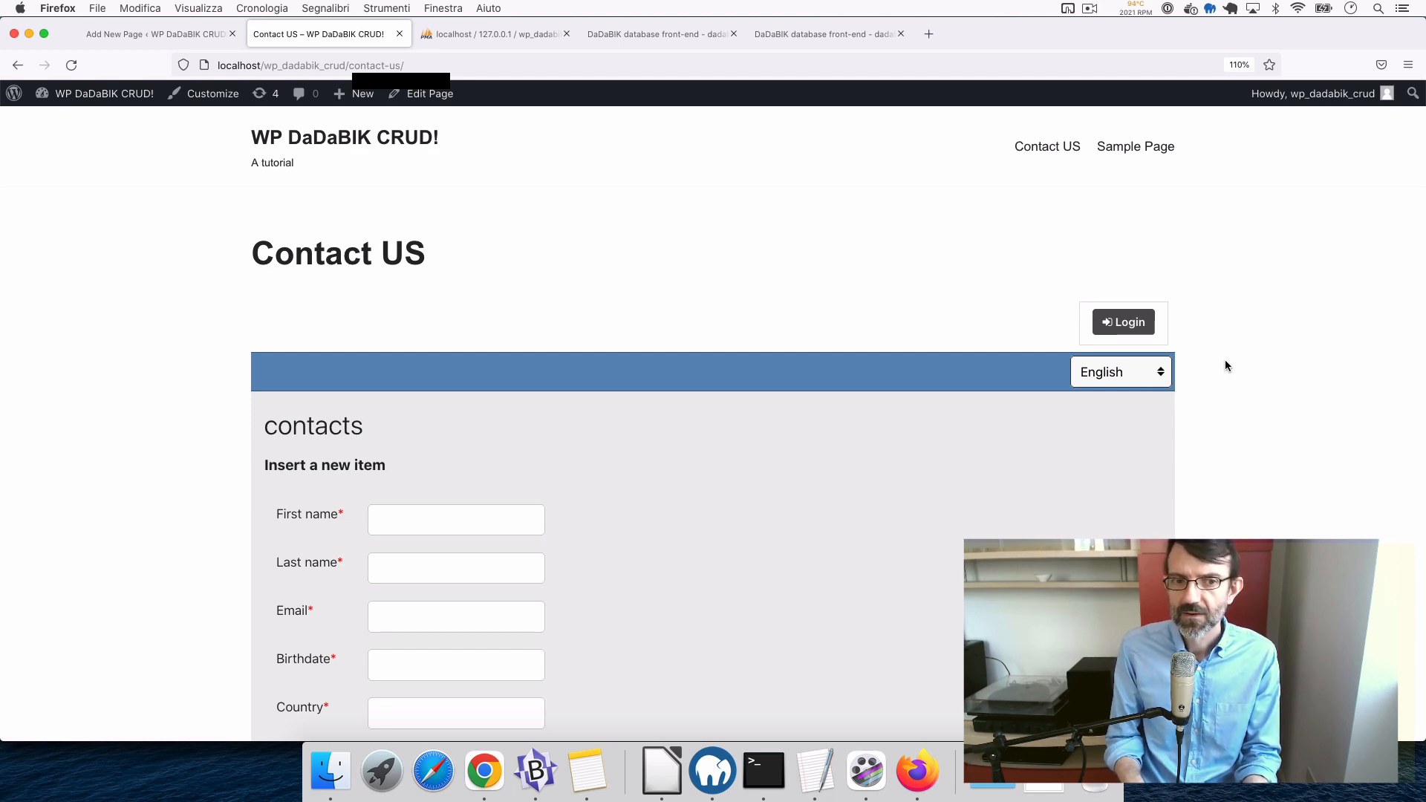
{"action": "key", "text": "super+Tab"}
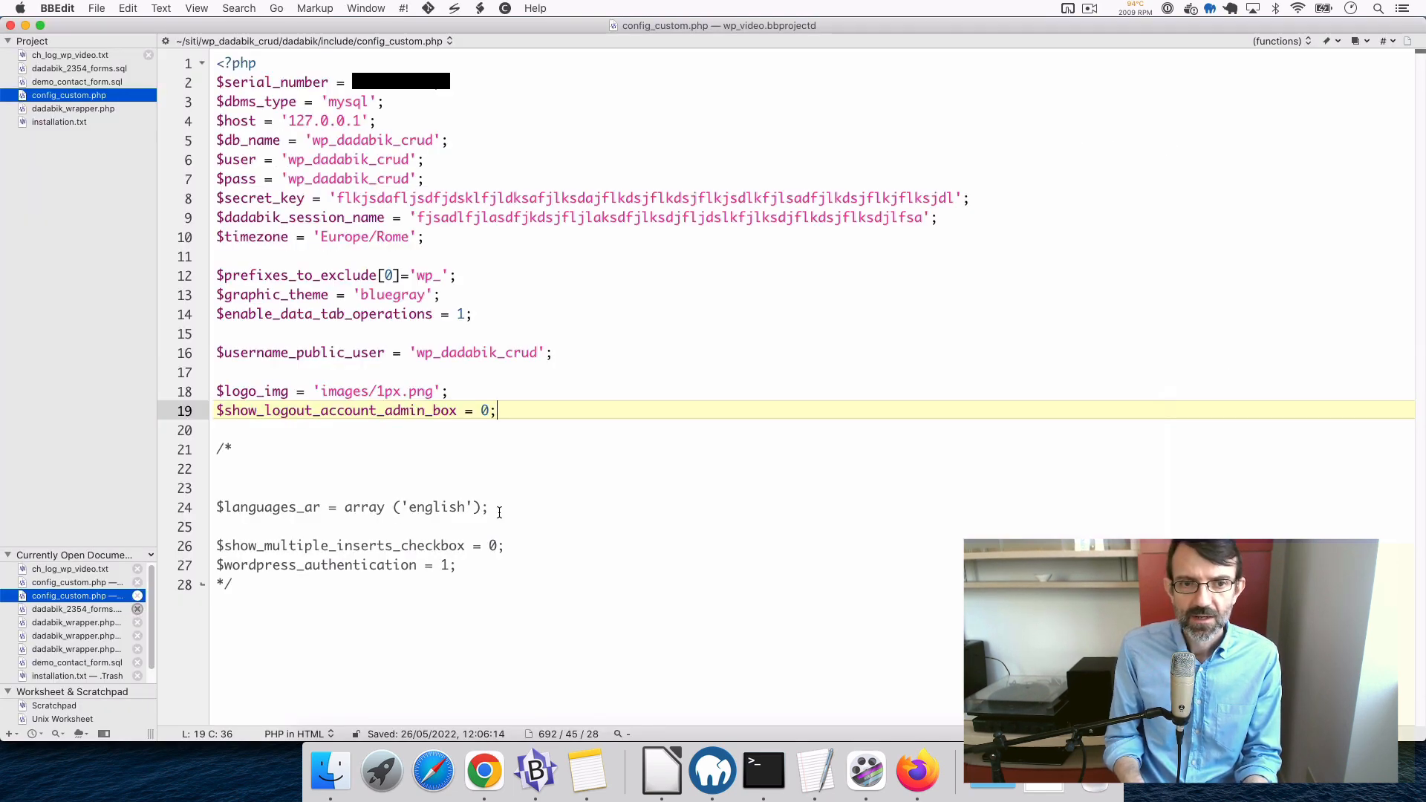
- Move $languages_ar = array('english') after line 19 as an active setting and save
{"action": "left_click", "coordinate": [207, 507]}
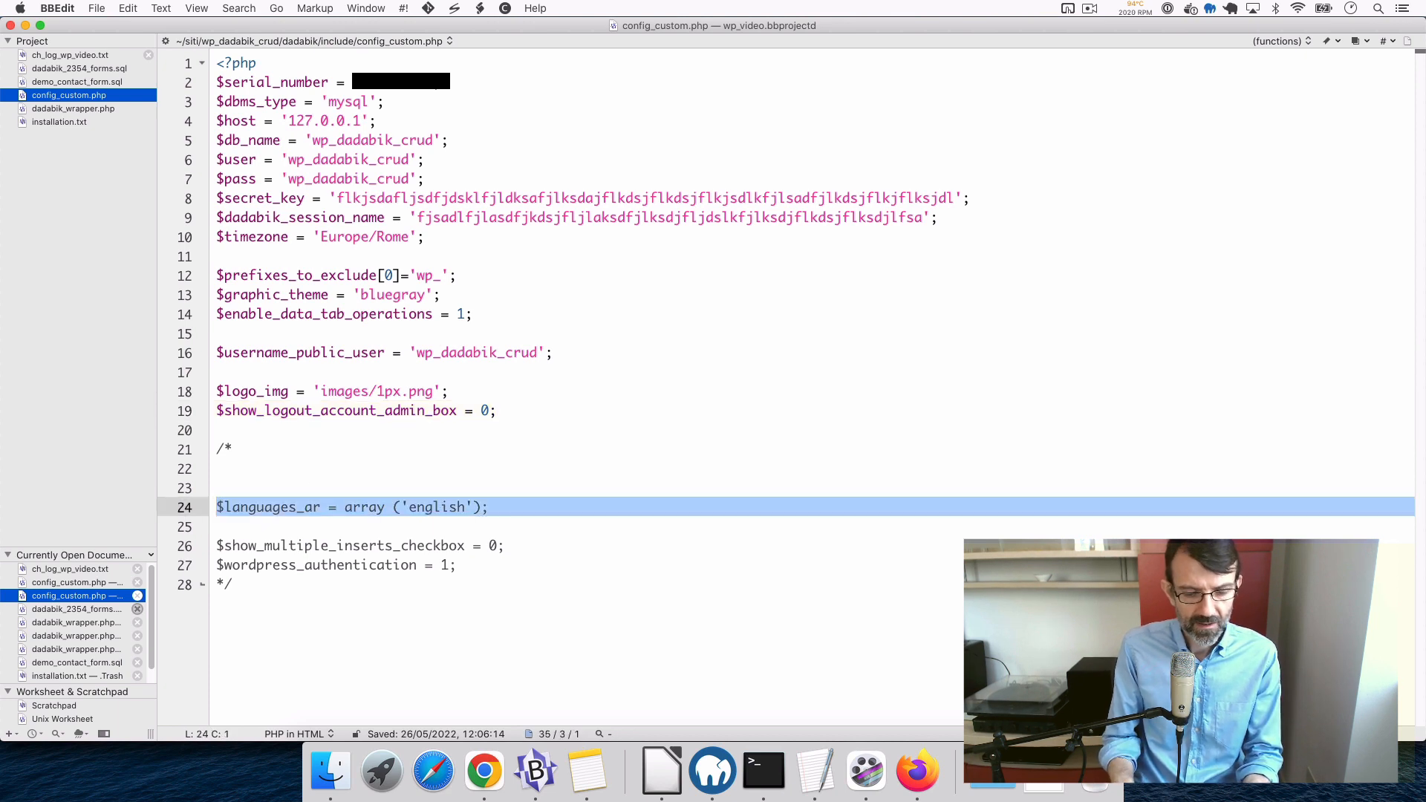
{"action": "key", "text": "super+x"}
{"action": "left_click", "coordinate": [565, 411]}
{"action": "key", "text": "Return"}
{"action": "key", "text": "super+v"}
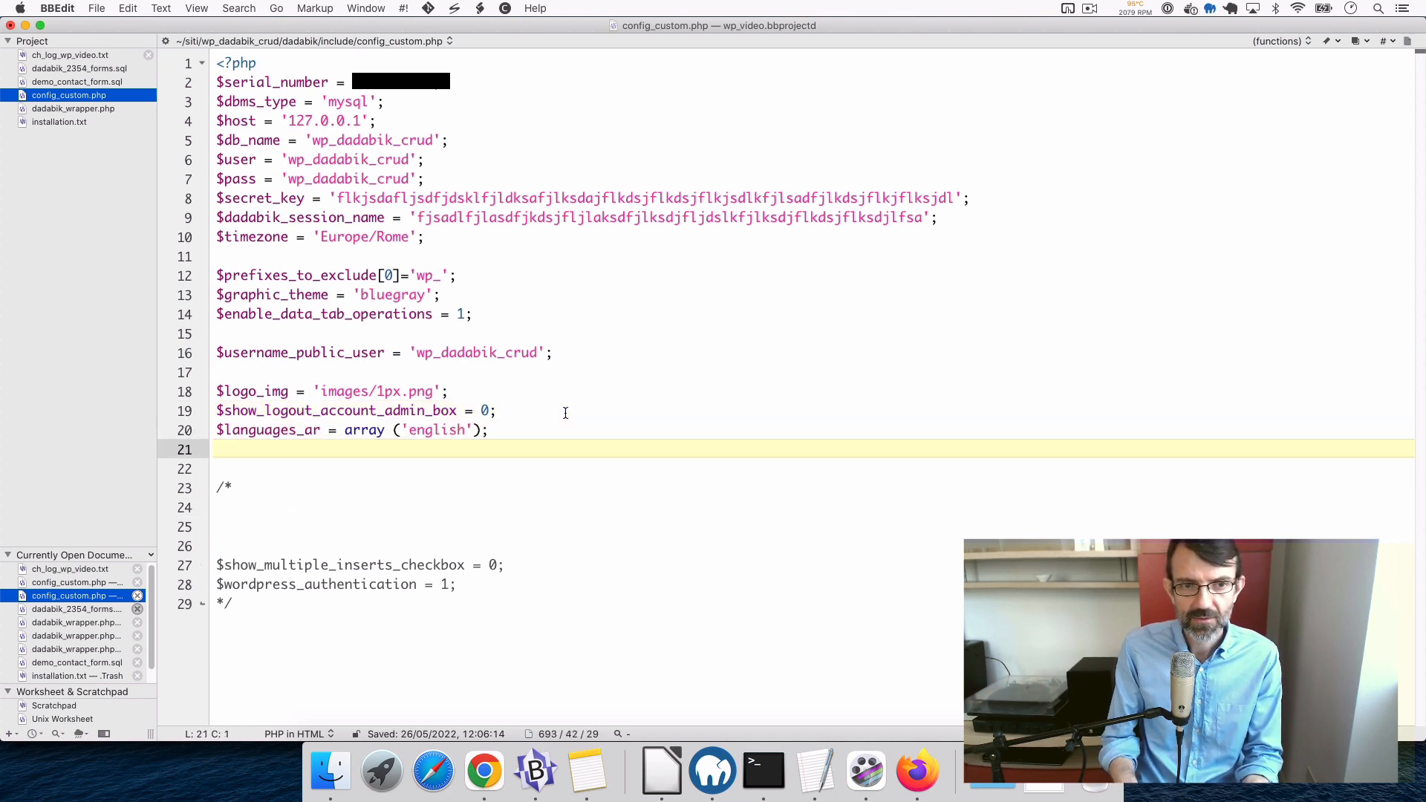
{"action": "key", "text": "super+s"}
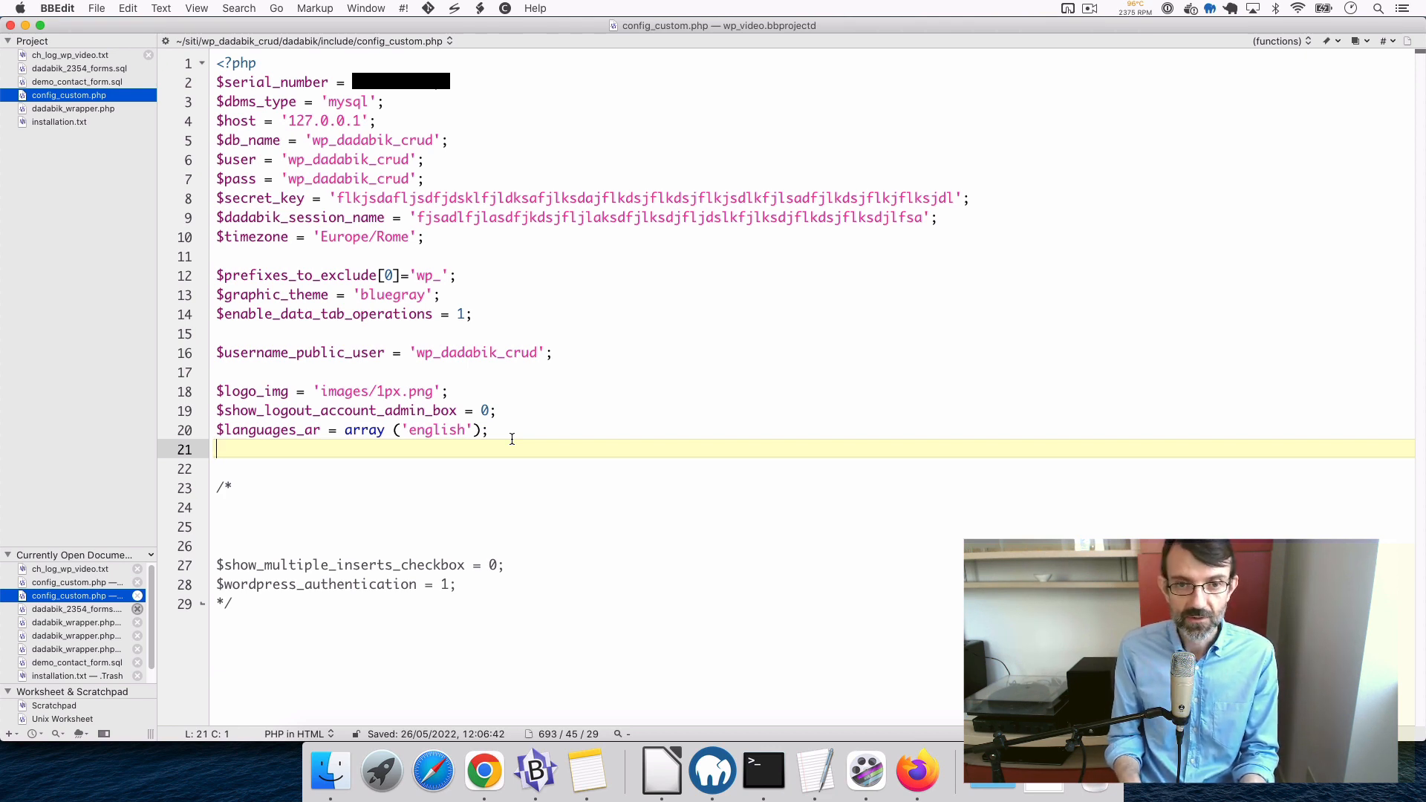
- Reload the Contact US page in Firefox to apply the English-only setting
{"action": "double_click", "coordinate": [434, 431]}
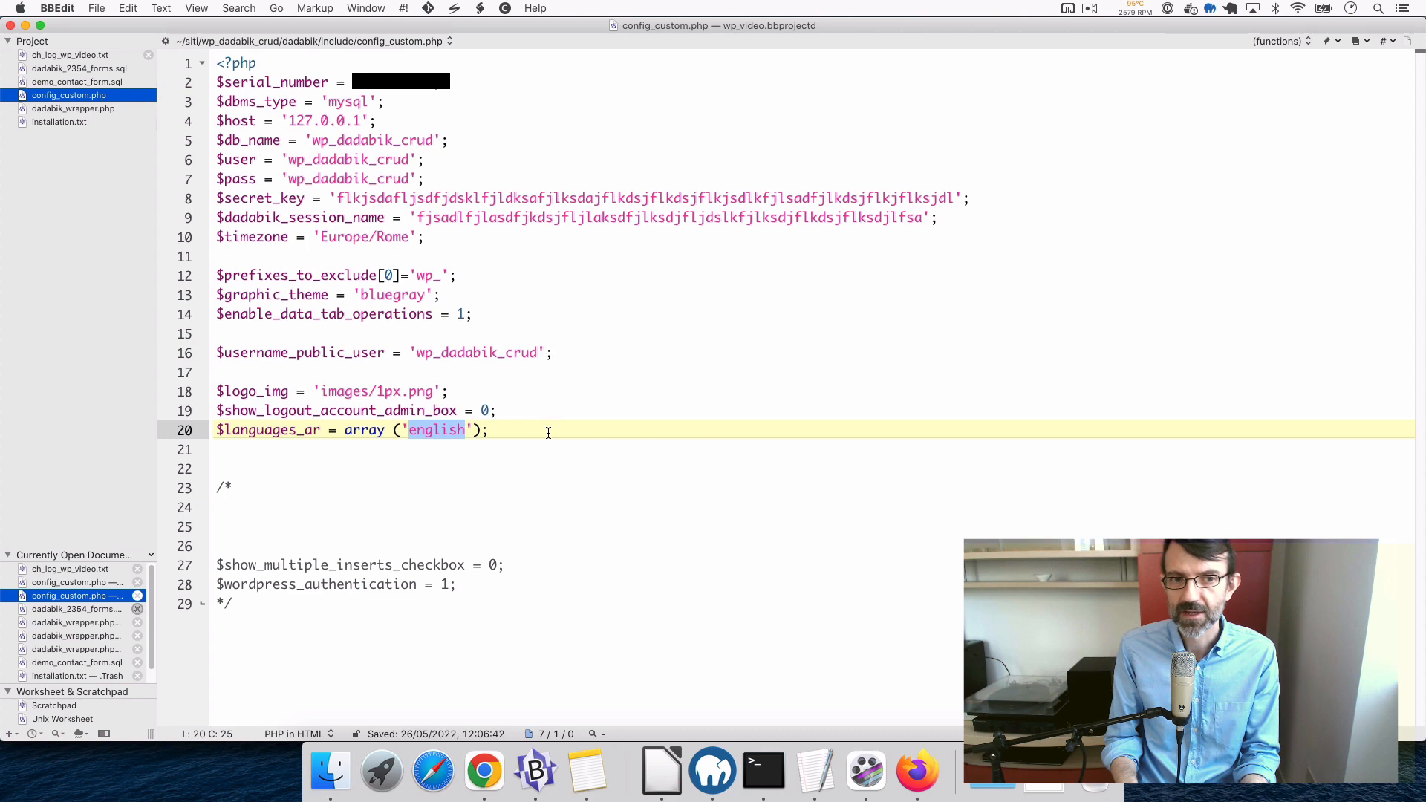
{"action": "key", "text": "super+Tab"}
{"action": "key", "text": "super+r"}
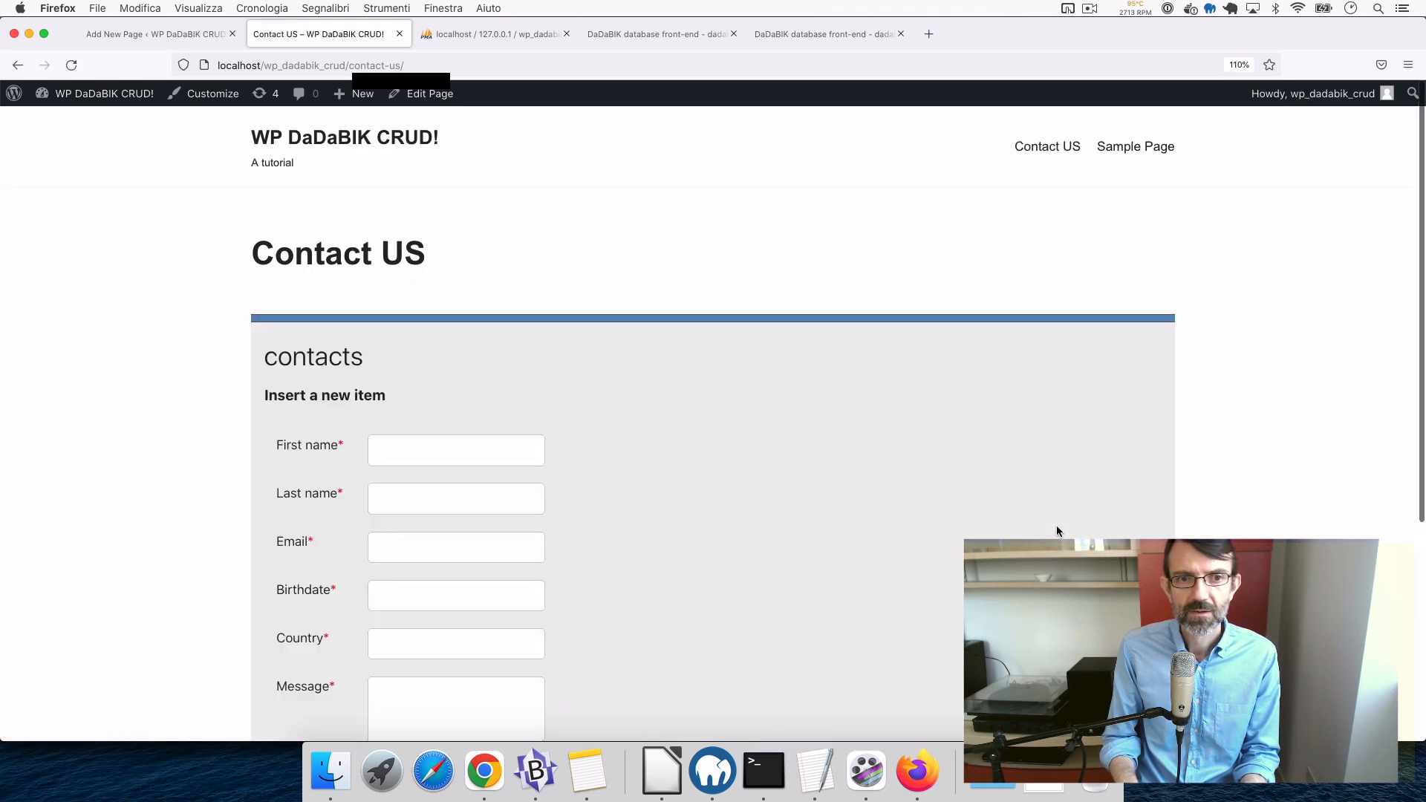
- Check the Contact US form, now without language selector or login
{"action": "scroll", "coordinate": [1056, 525], "scroll_direction": "down", "scroll_amount": 2}
{"action": "scroll", "coordinate": [1056, 524], "scroll_direction": "up", "scroll_amount": 2}
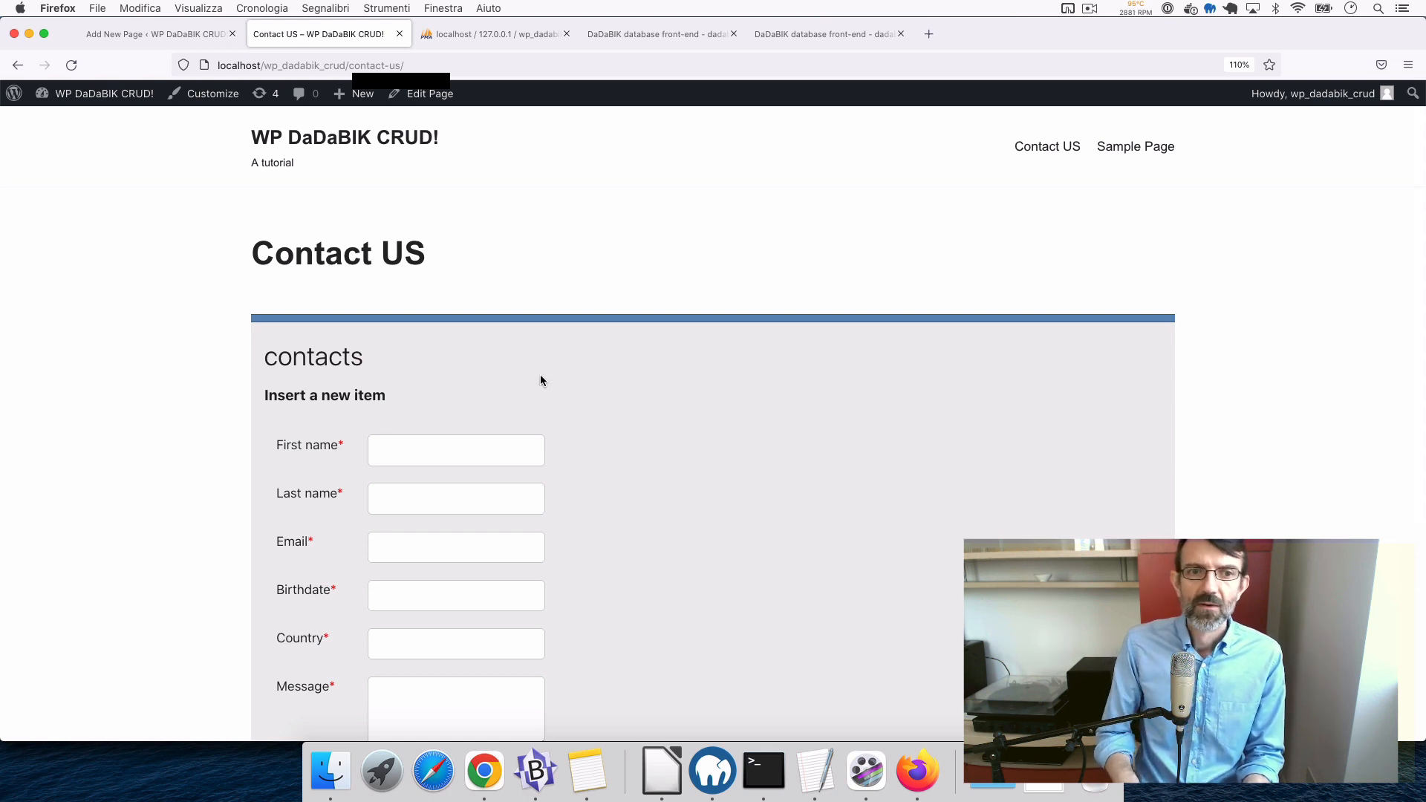
{"action": "double_click", "coordinate": [287, 358]}
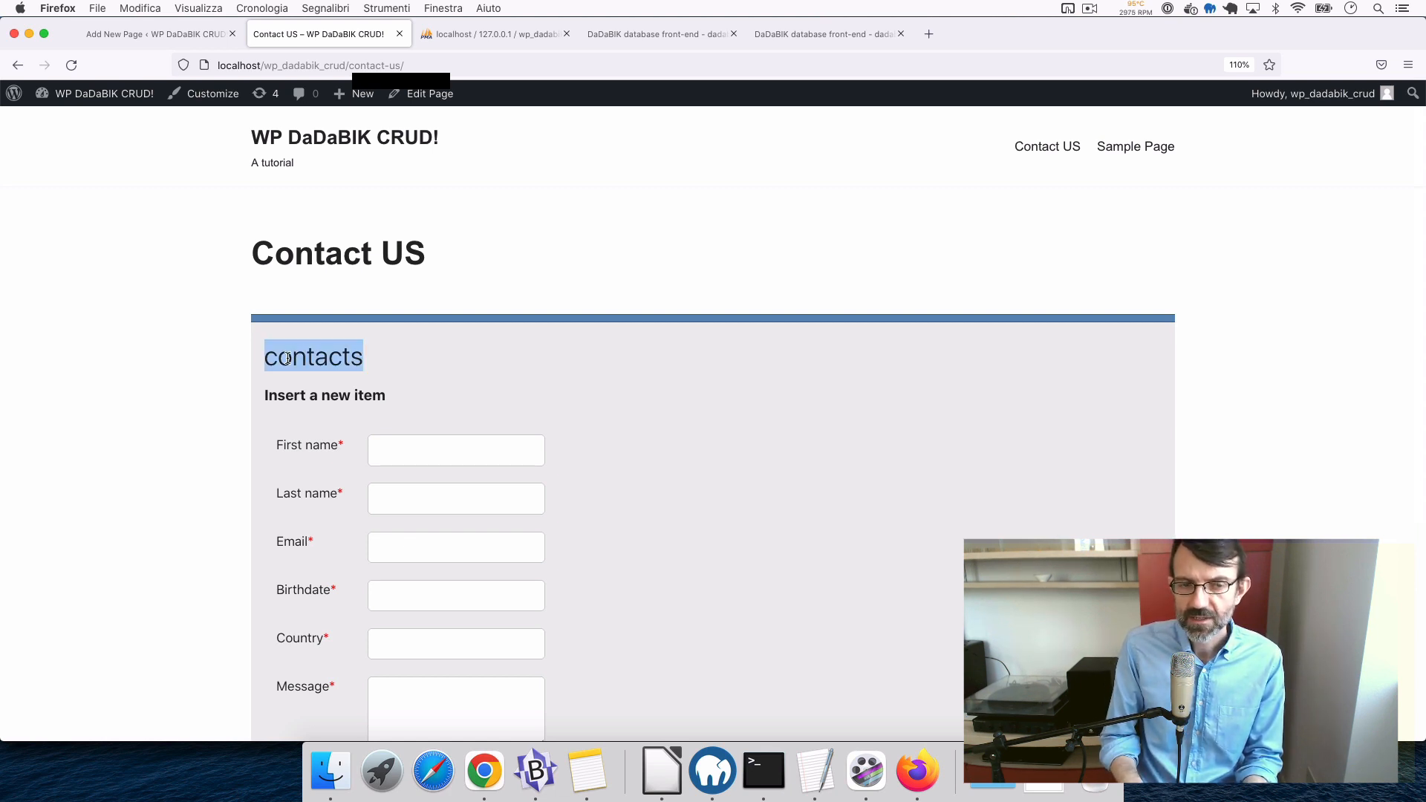
{"action": "left_click_drag", "start_coordinate": [273, 395], "coordinate": [411, 417]}
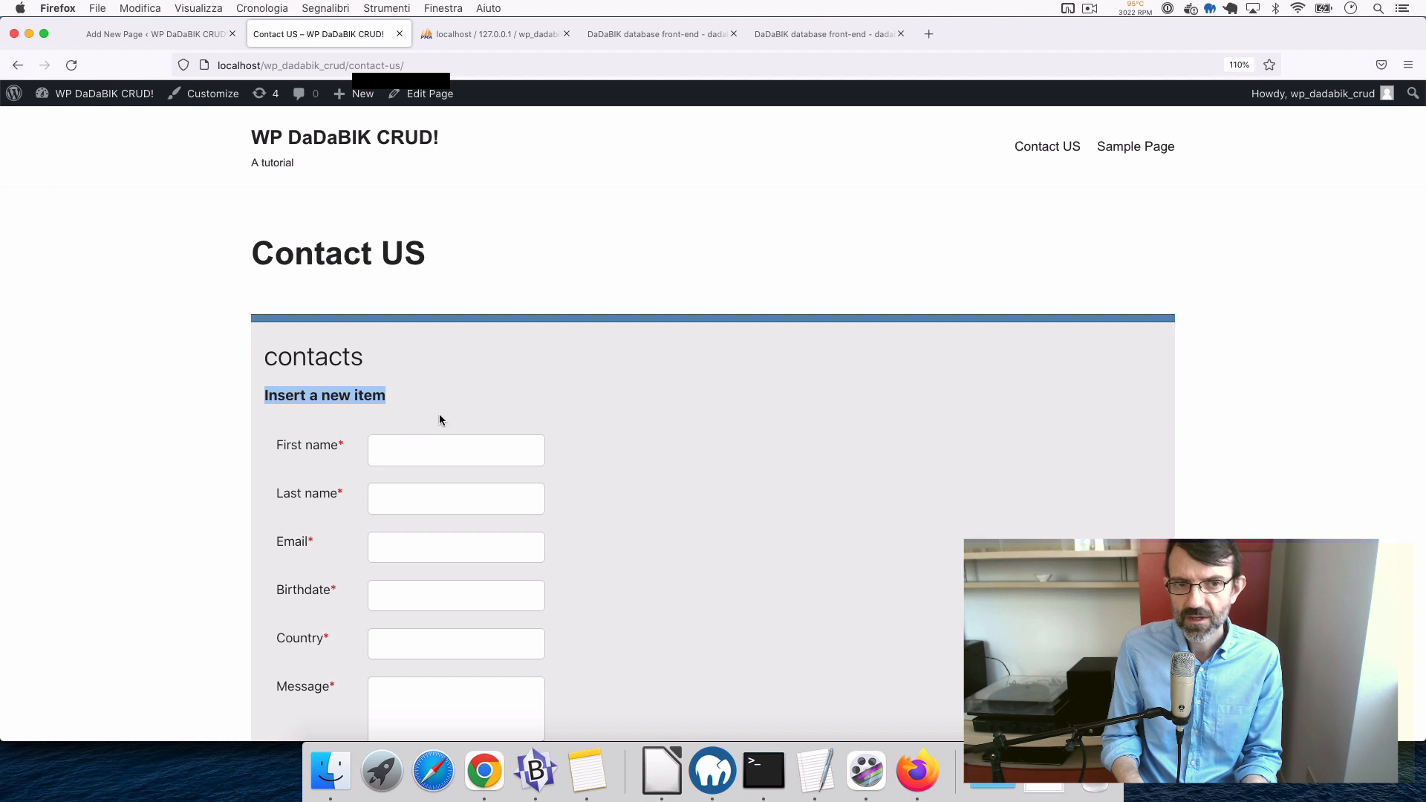
{"action": "scroll", "coordinate": [440, 421], "scroll_direction": "down", "scroll_amount": 3}
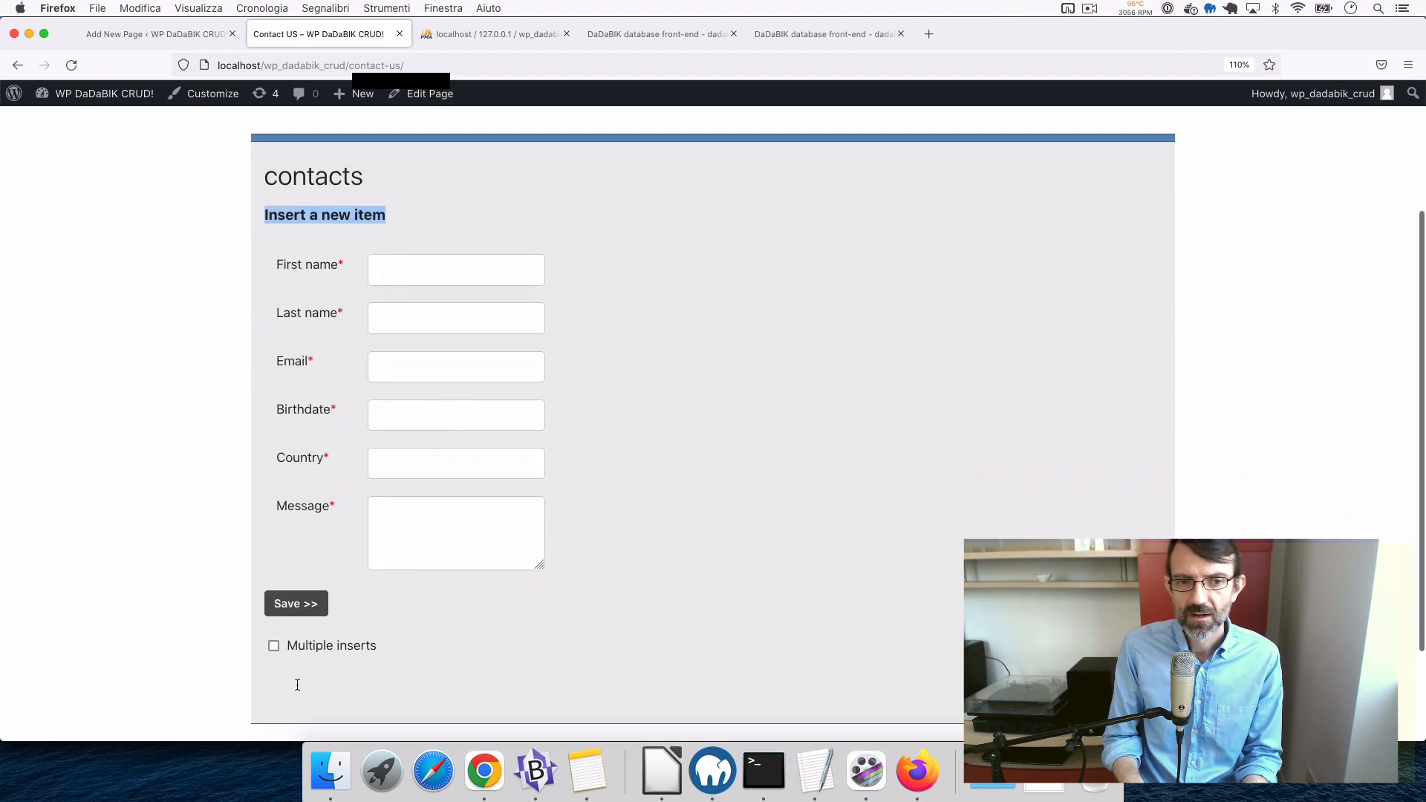
- Activate $show_multiple_inserts_checkbox = 0 after the languages_ar line and save config_custom.php
{"action": "left_click", "coordinate": [541, 772]}
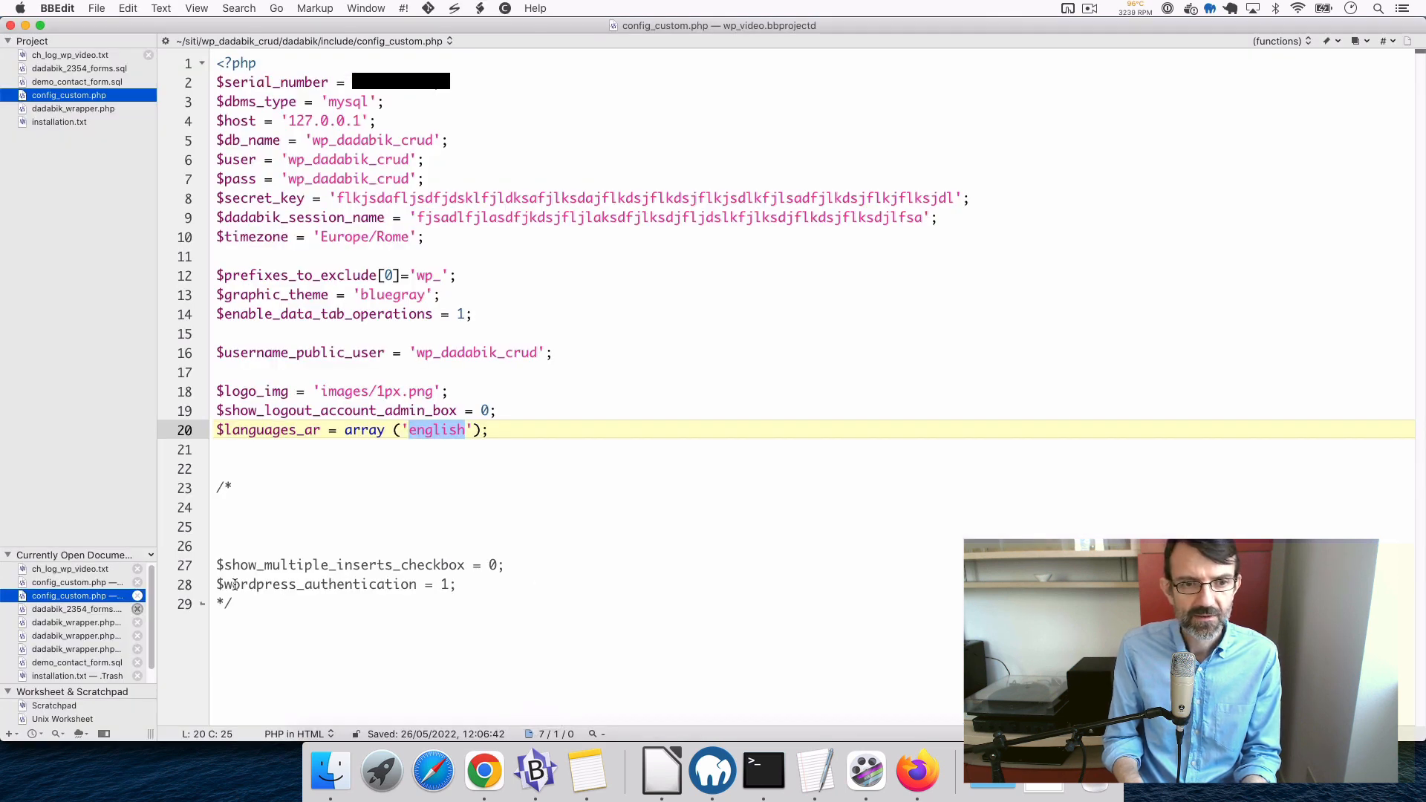
{"action": "left_click", "coordinate": [216, 566]}
{"action": "key", "text": "shift+Down"}
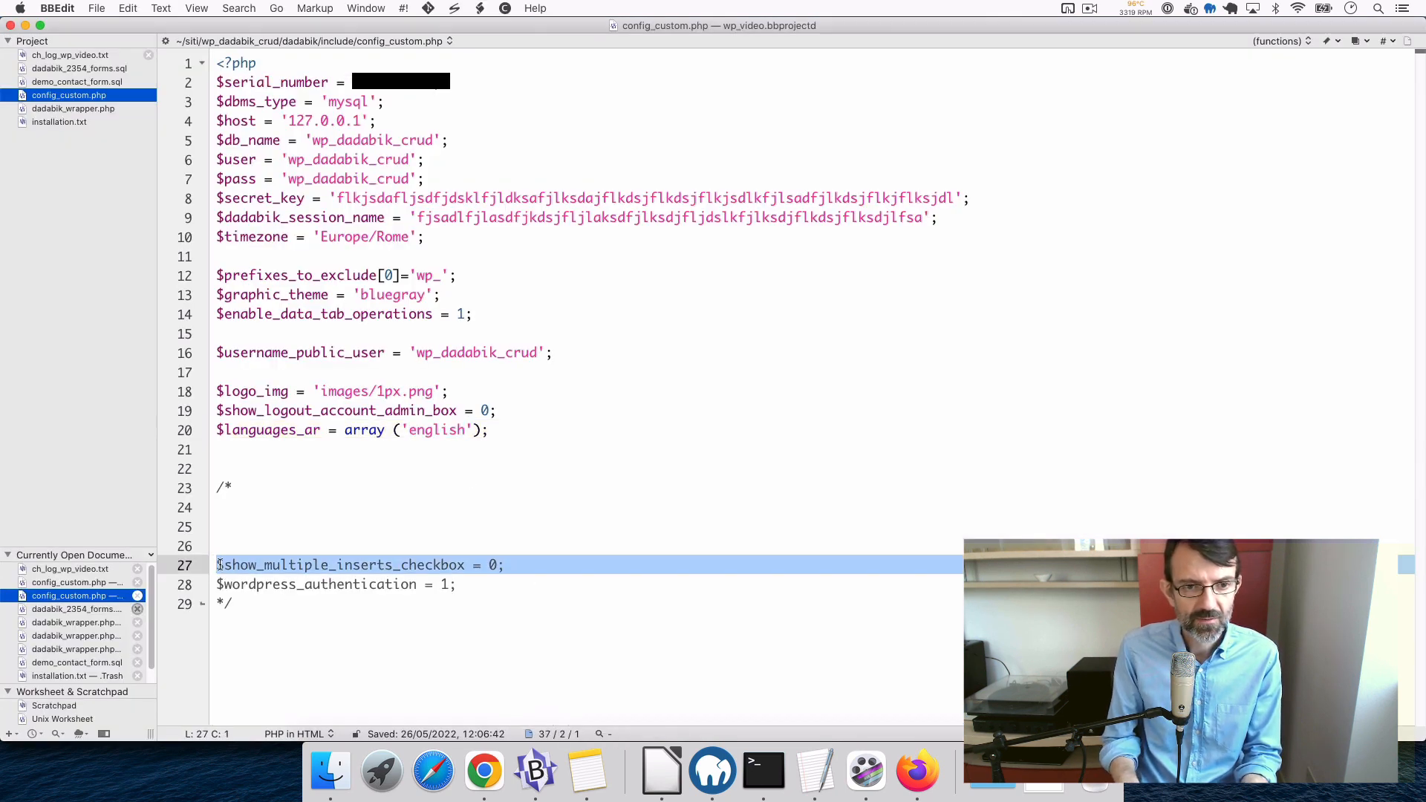
{"action": "key", "text": "BackSpace"}
{"action": "left_click", "coordinate": [529, 428]}
{"action": "key", "text": "Return"}
{"action": "key", "text": "super+v"}
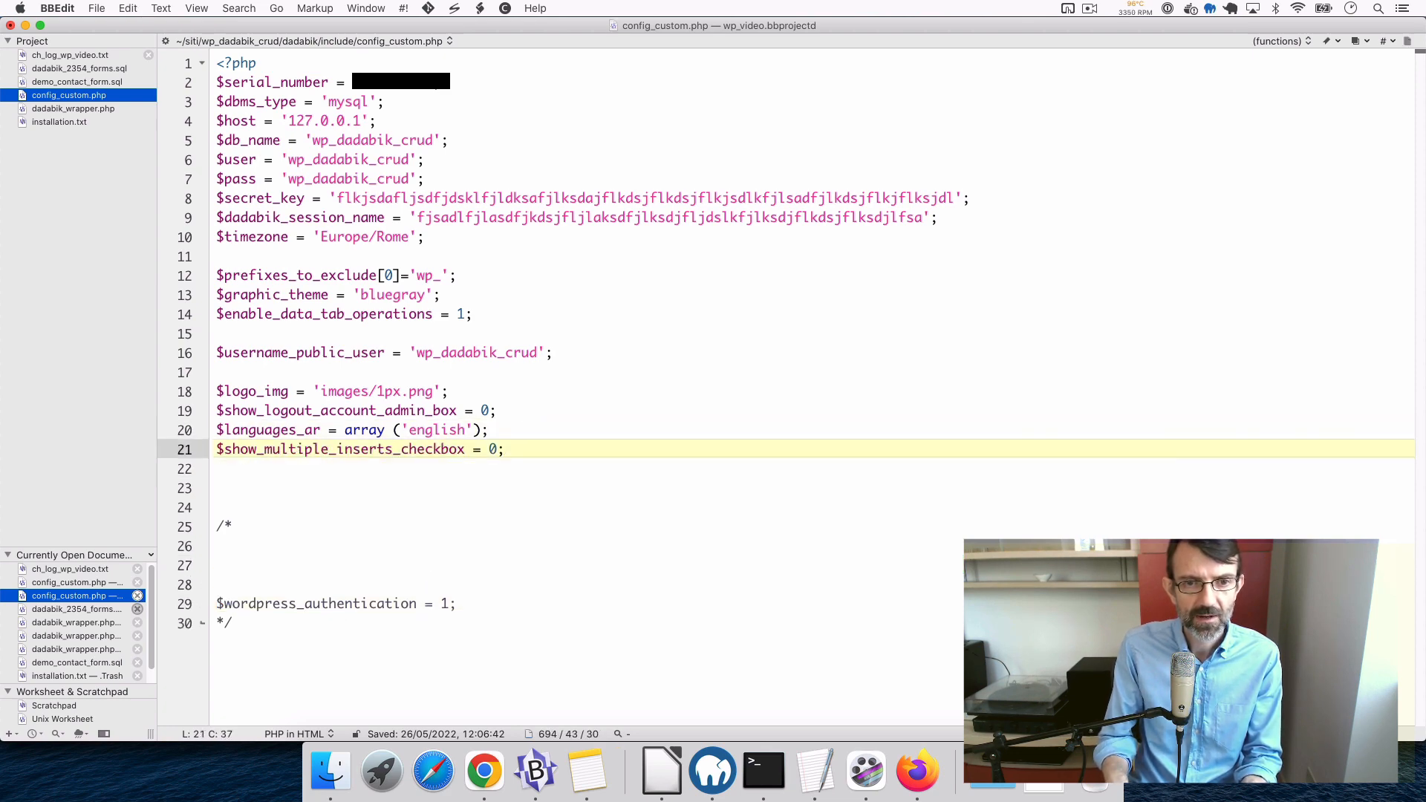
{"action": "key", "text": "super+s"}
{"action": "key", "text": "super+Tab"}
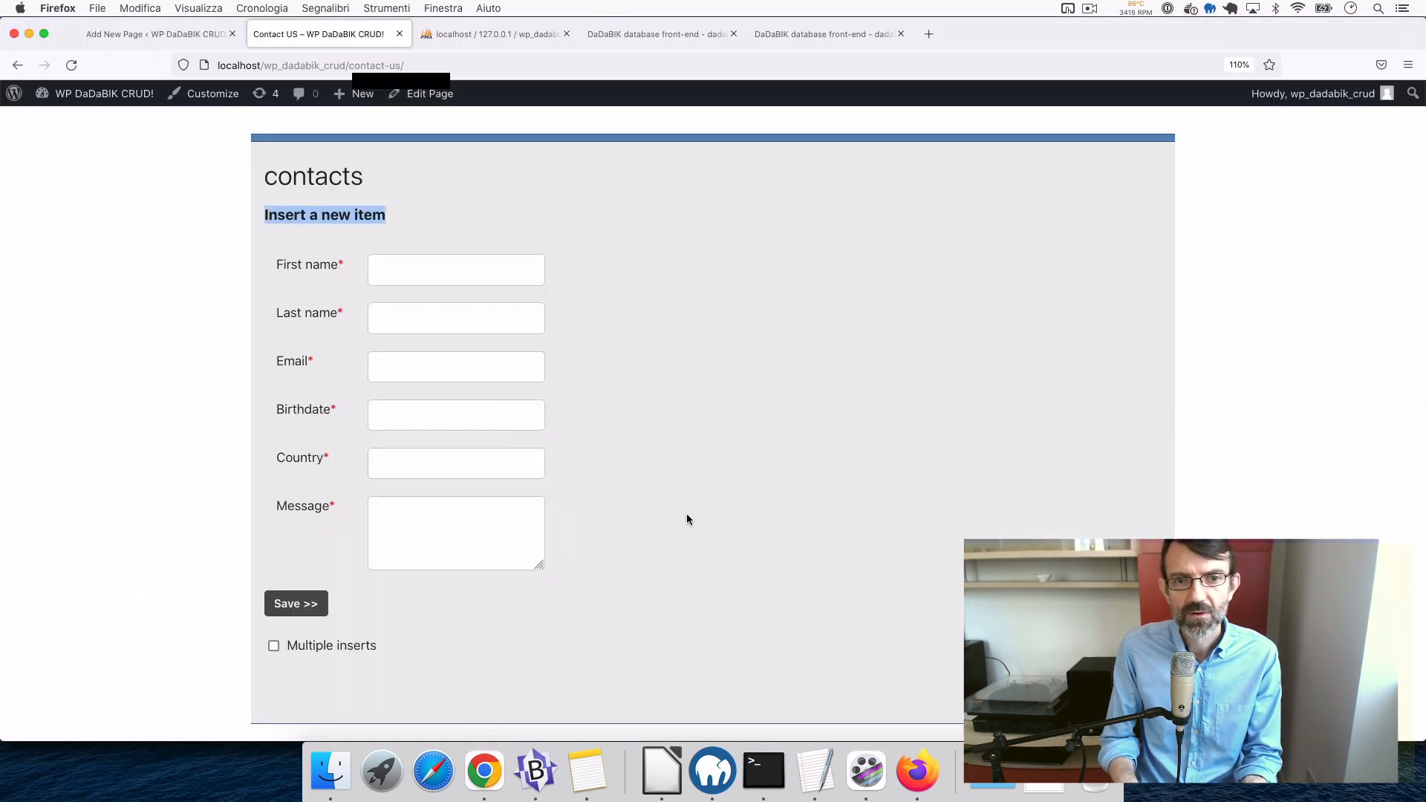
- Reload the Contact US page and enter First name 'test', Last name 'test2' and an invalid e-mail value
{"action": "key", "text": "super+r"}
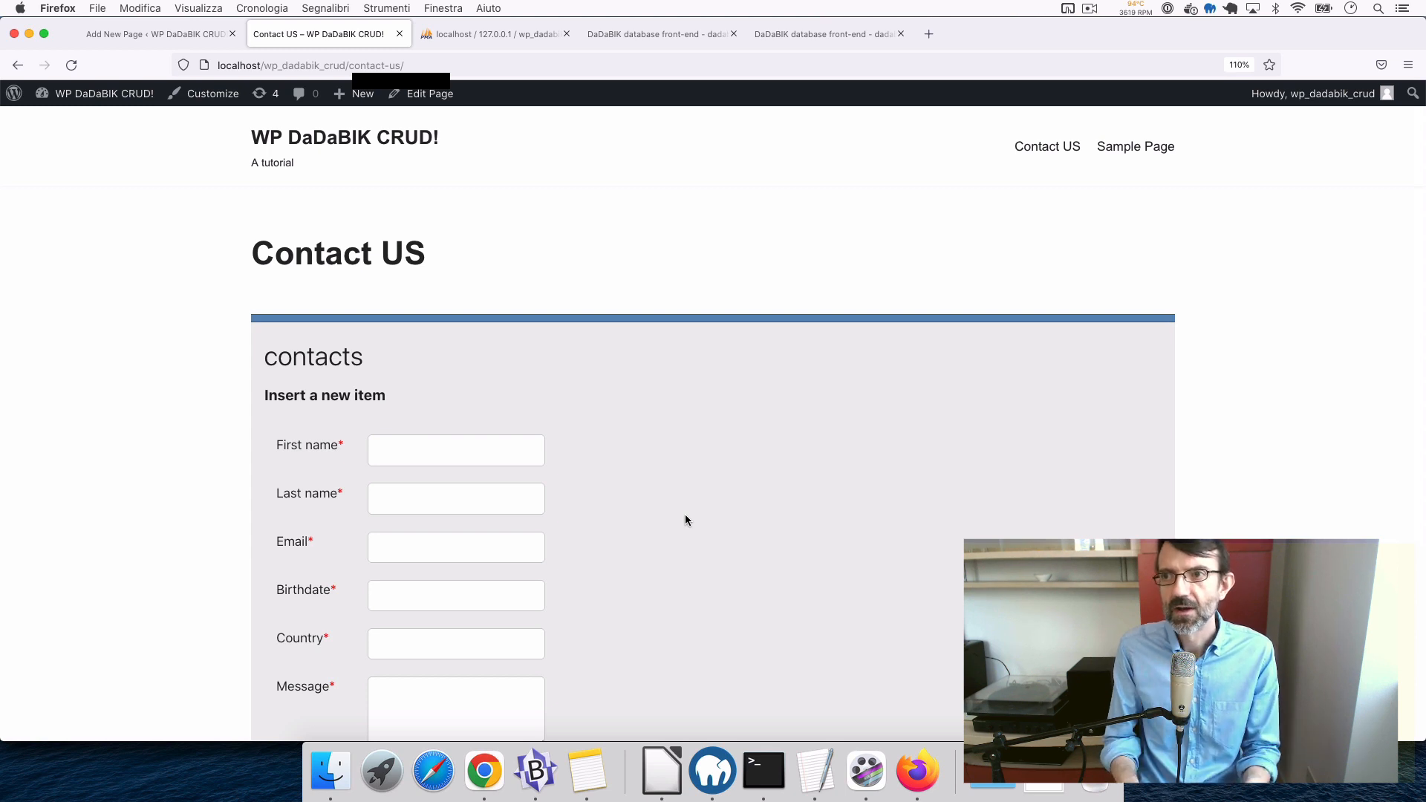
{"action": "scroll", "coordinate": [685, 517], "scroll_direction": "down", "scroll_amount": 3}
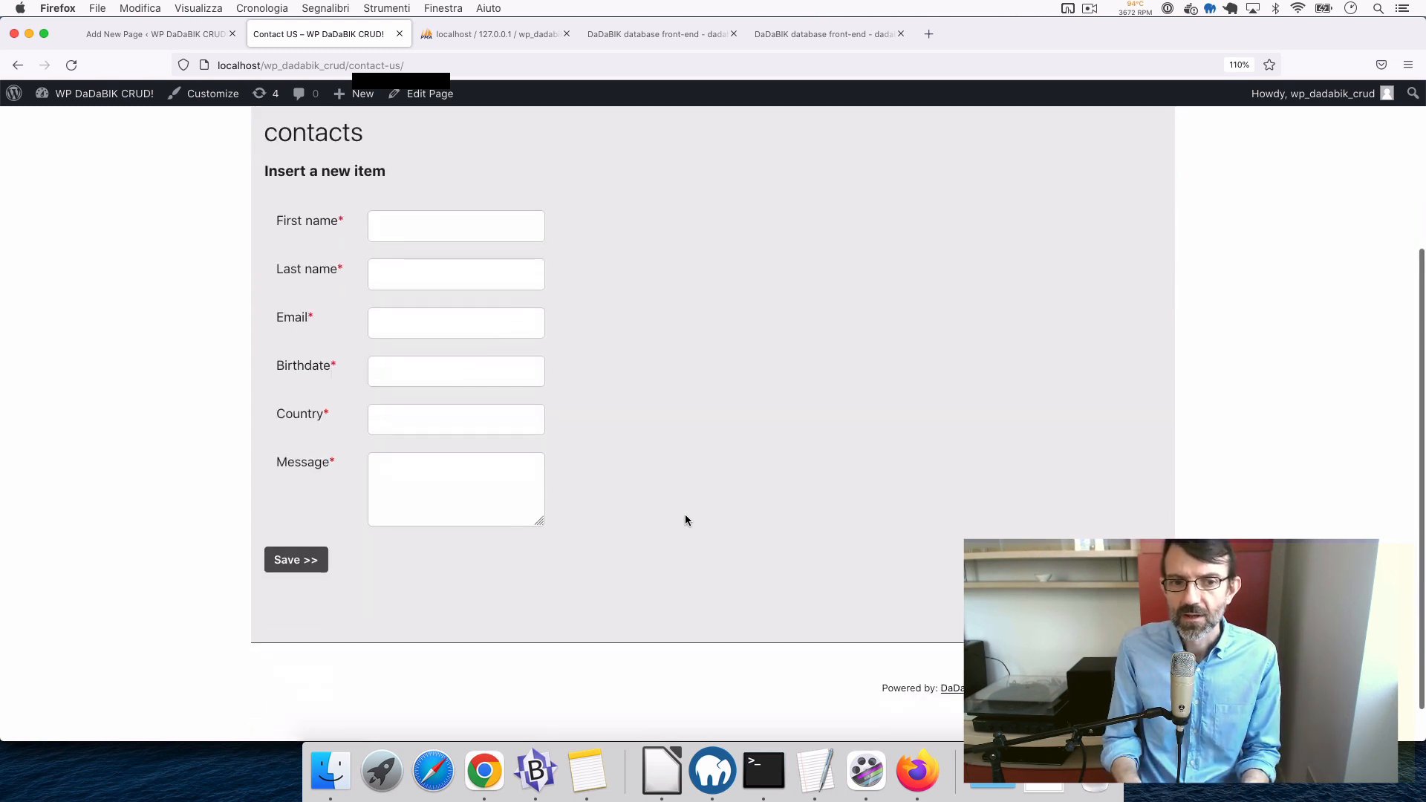
{"action": "scroll", "coordinate": [685, 516], "scroll_direction": "up", "scroll_amount": 2}
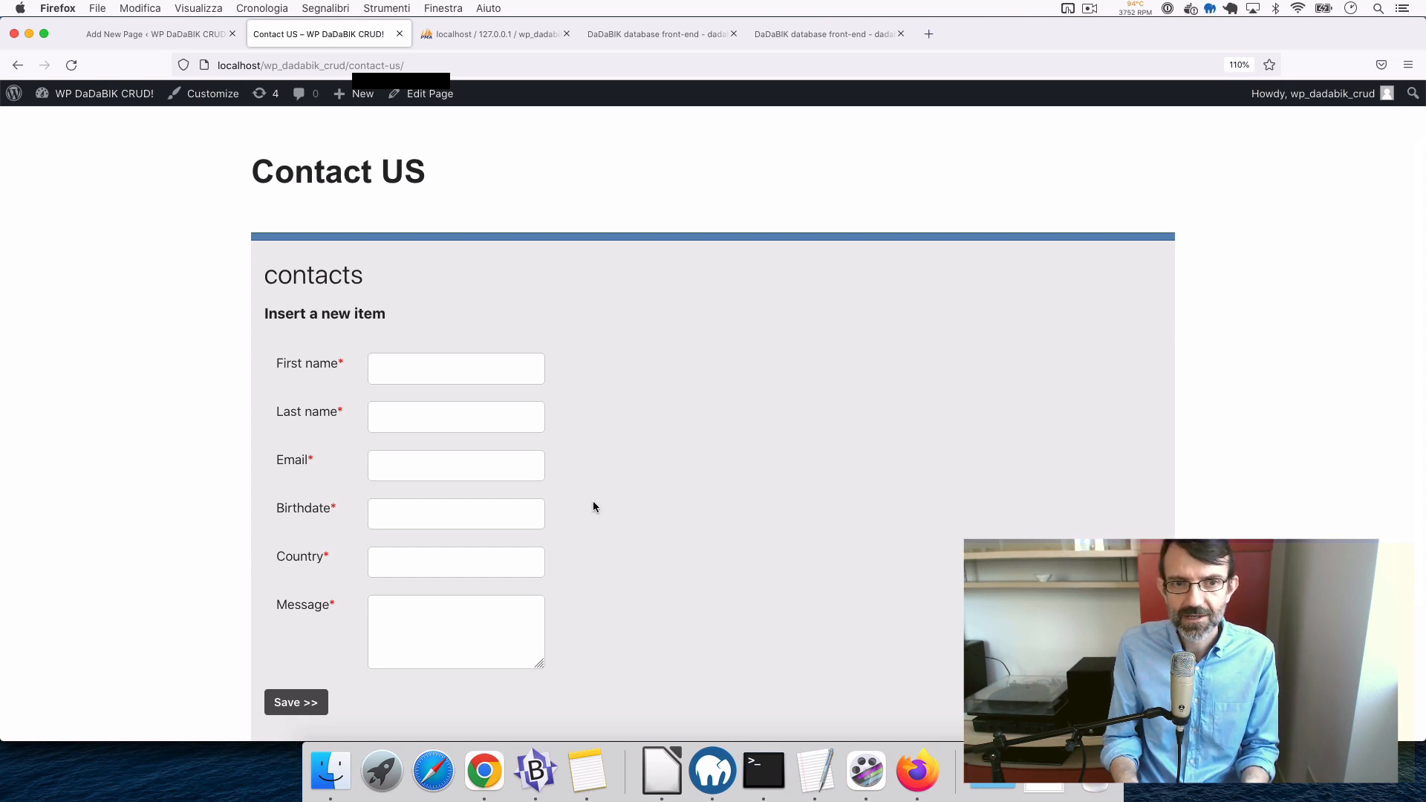
{"action": "scroll", "coordinate": [593, 506], "scroll_direction": "down", "scroll_amount": 2}
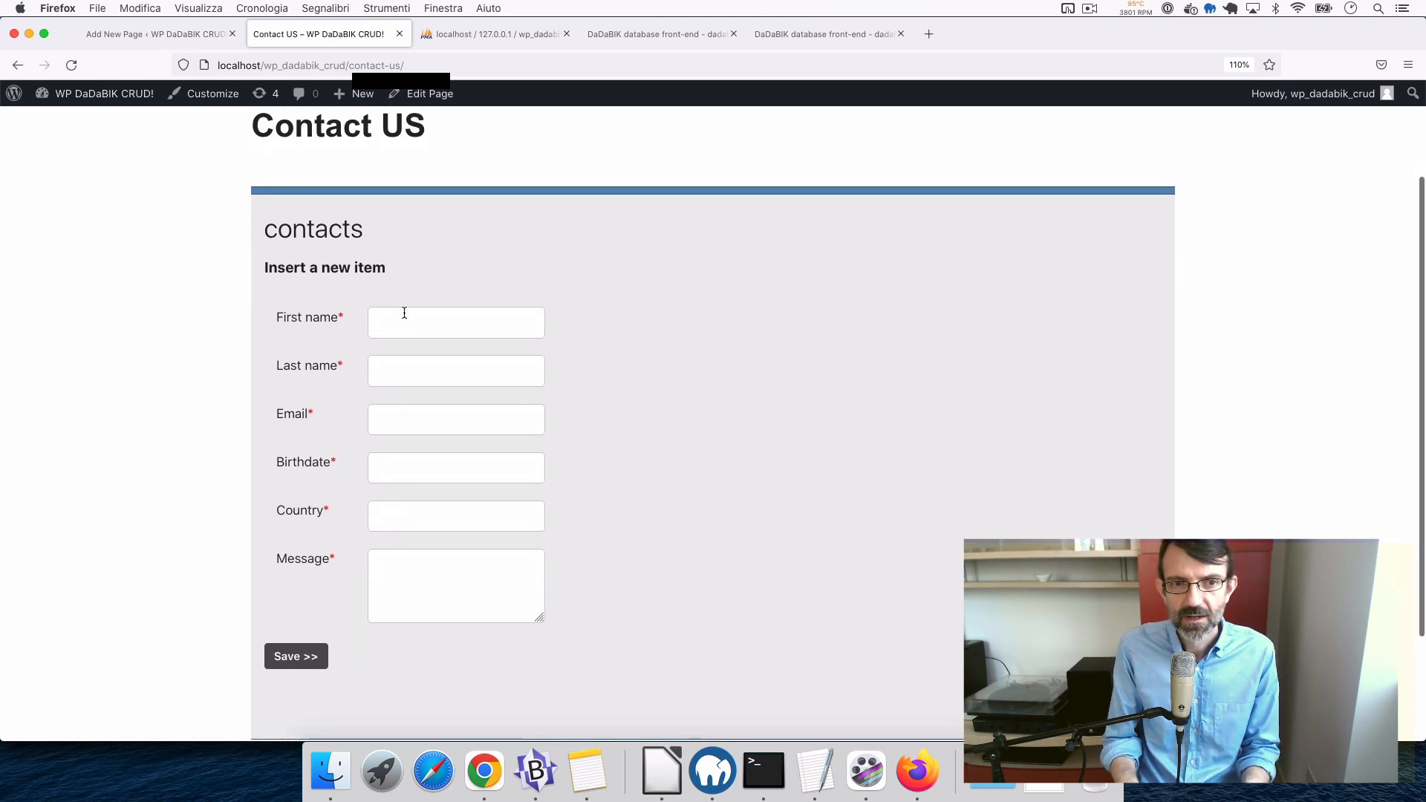
{"action": "left_click", "coordinate": [442, 329]}
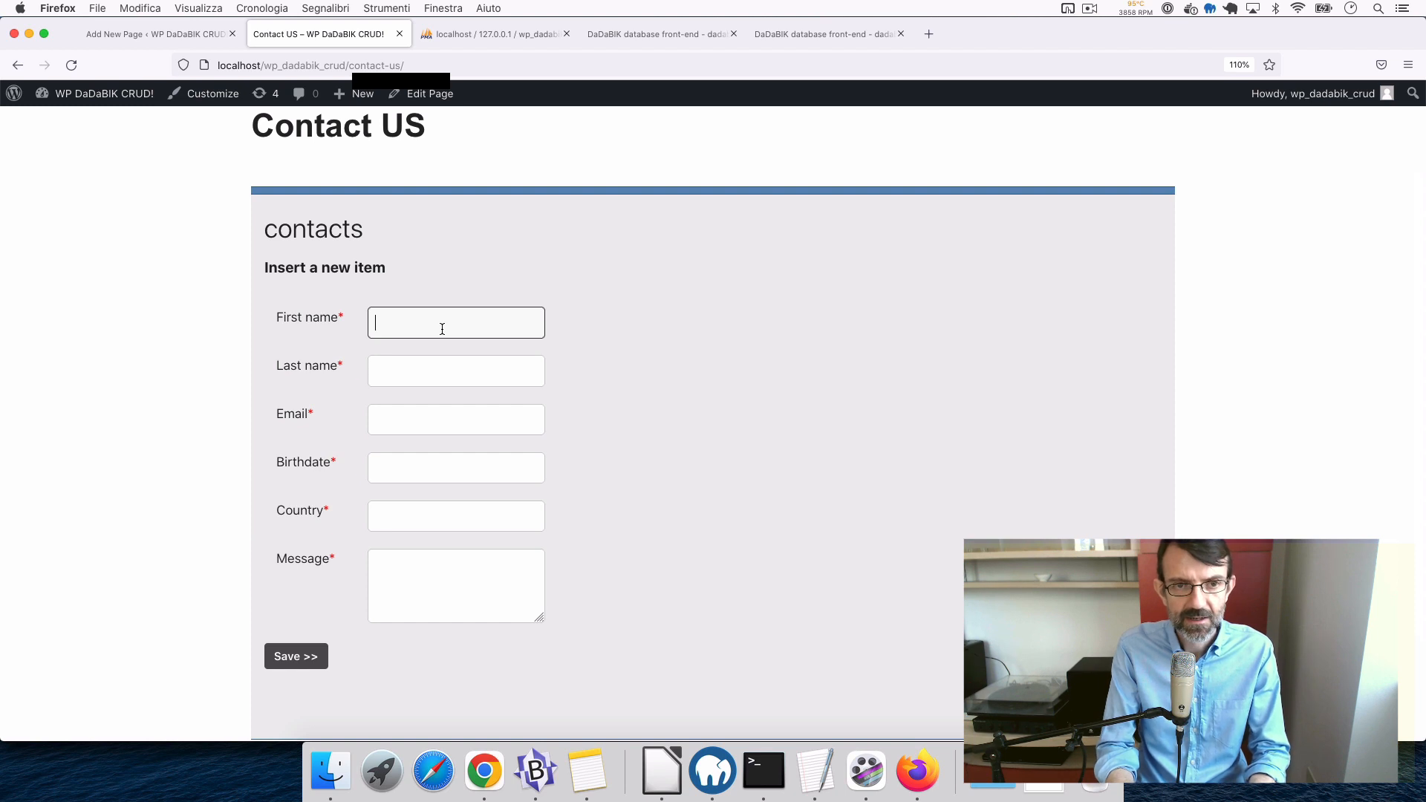
{"action": "type", "text": "test"}
{"action": "key", "text": "Tab"}
{"action": "type", "text": "test"}
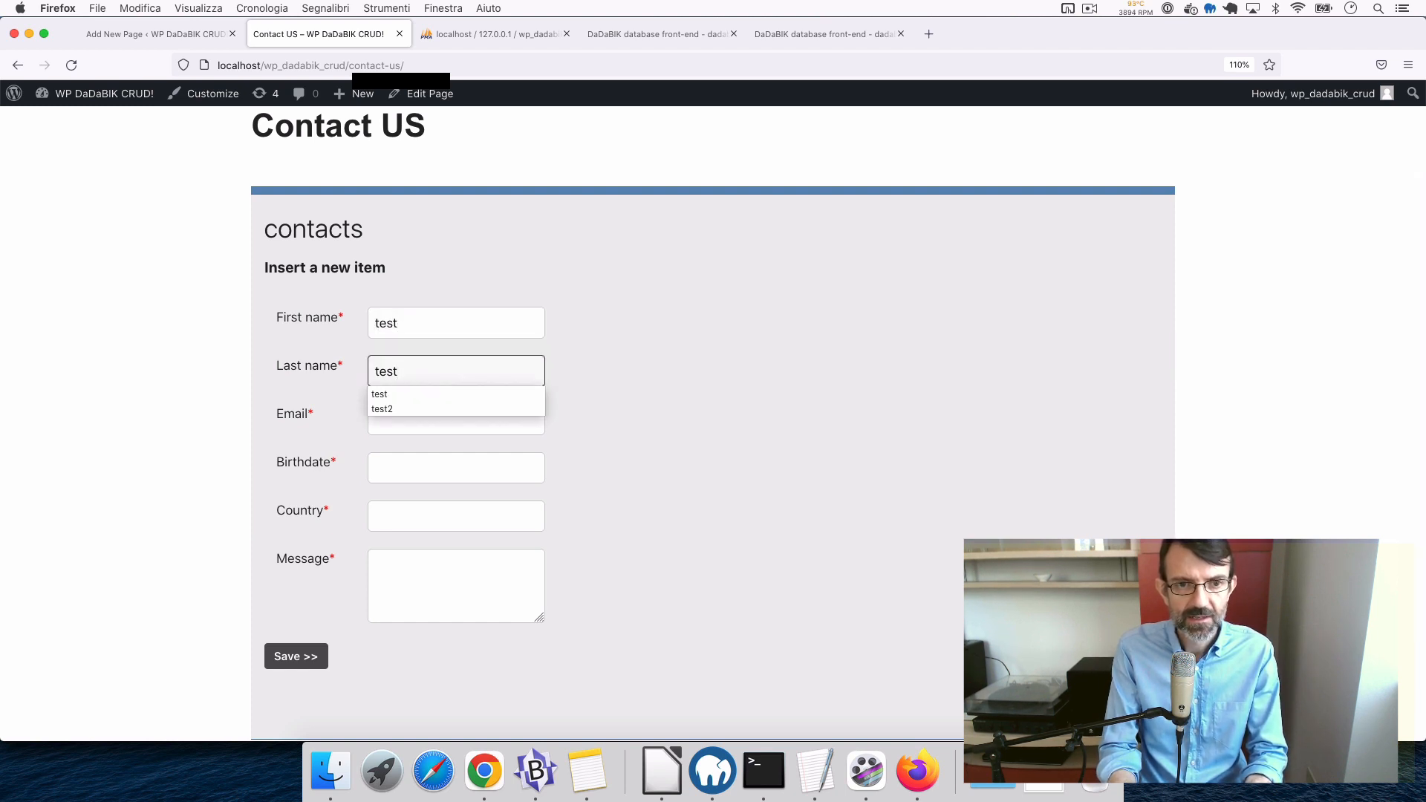
{"action": "type", "text": "2"}
{"action": "key", "text": "Tab"}
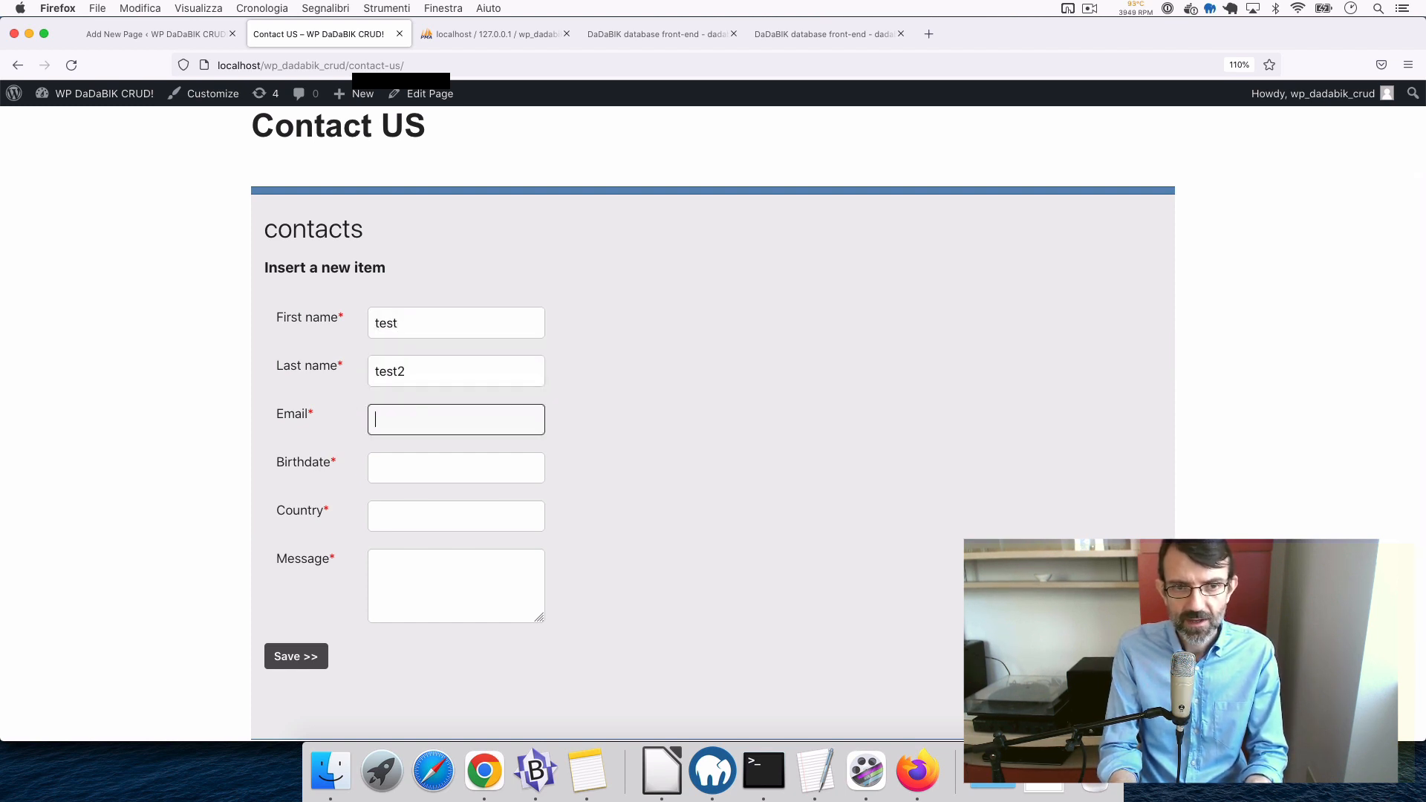
{"action": "type", "text": "fklsdfsdlkj"}
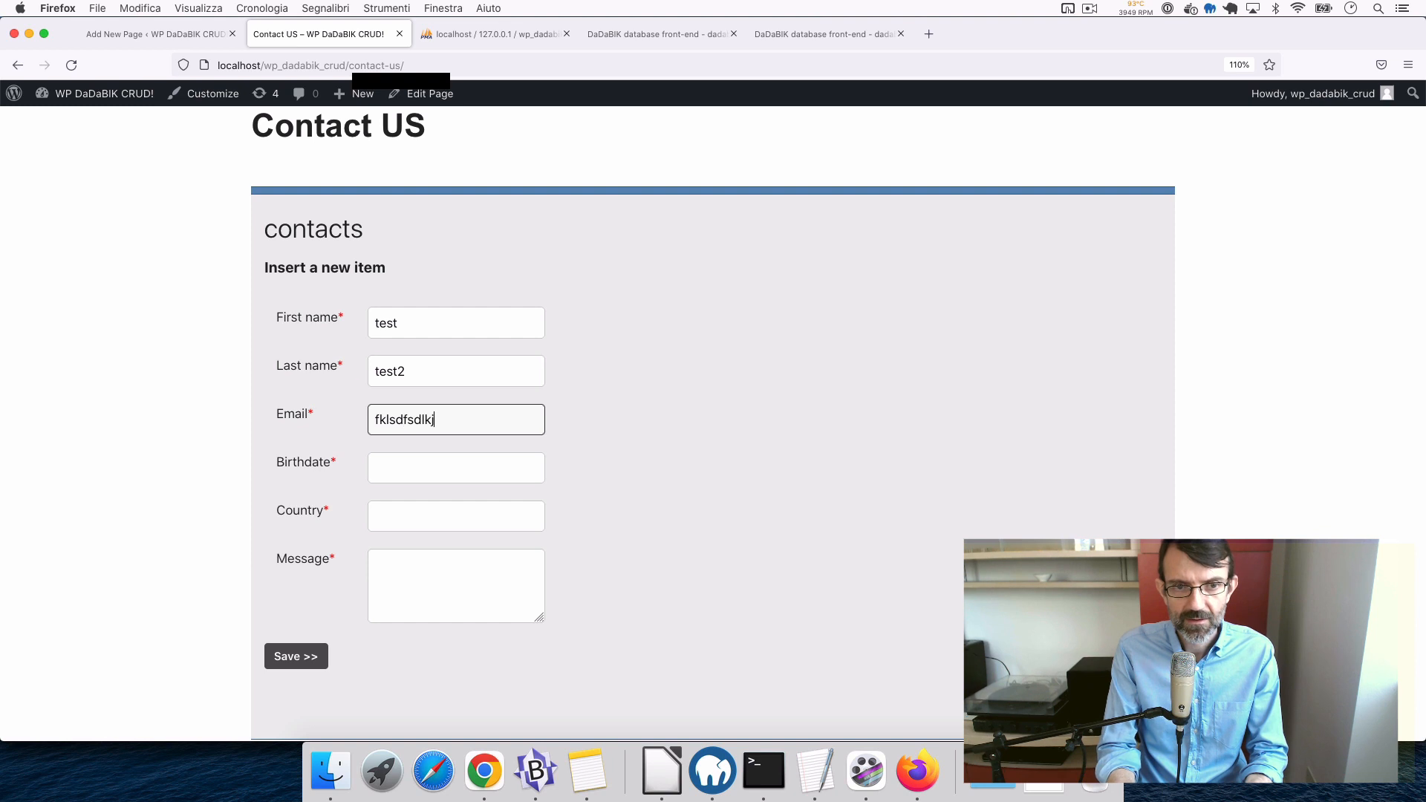
- Set Birthdate to 3 May 2022, Country to 'italy' and Message to 'hi!', then save the contact
{"action": "left_click", "coordinate": [406, 463]}
{"action": "left_click", "coordinate": [489, 552]}
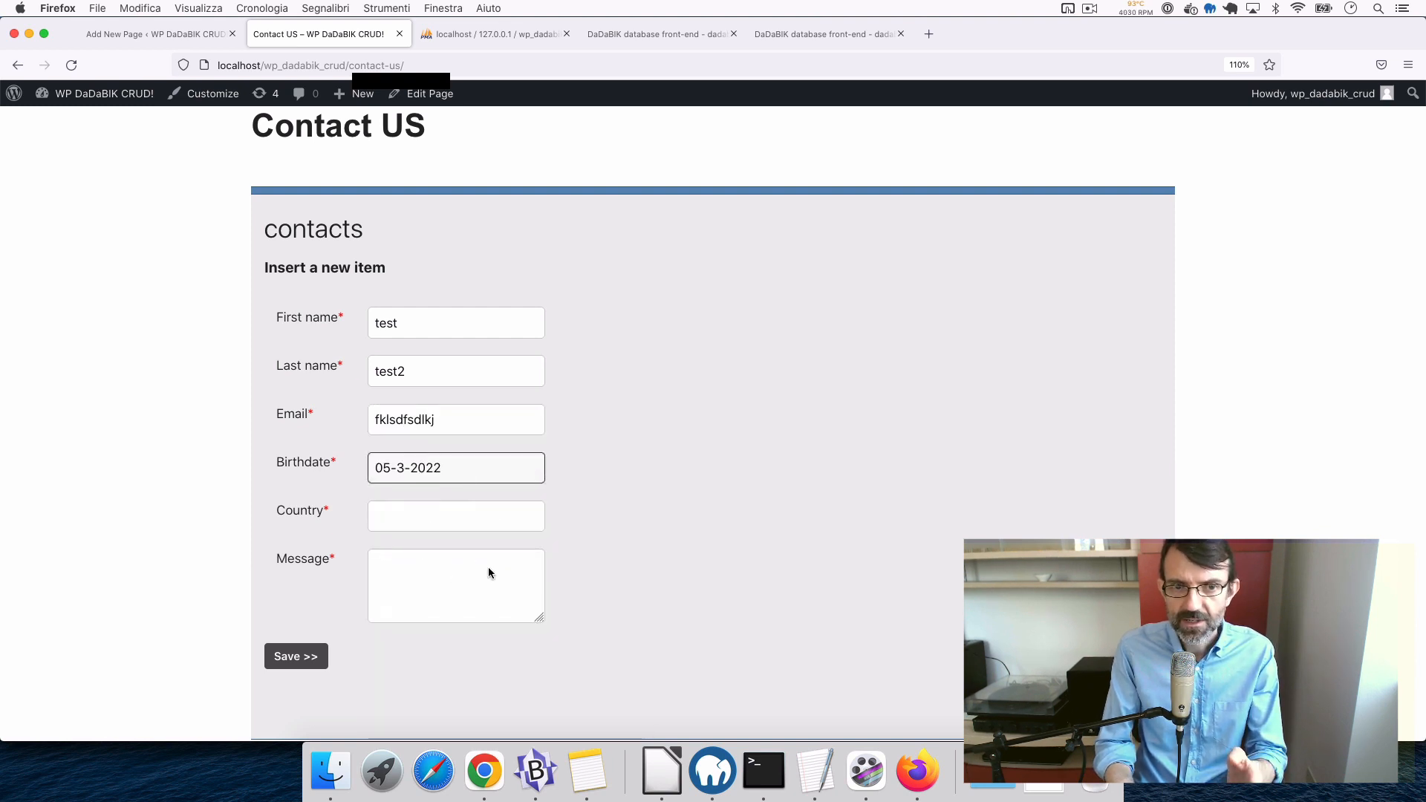
{"action": "scroll", "coordinate": [452, 547], "scroll_direction": "down", "scroll_amount": 2}
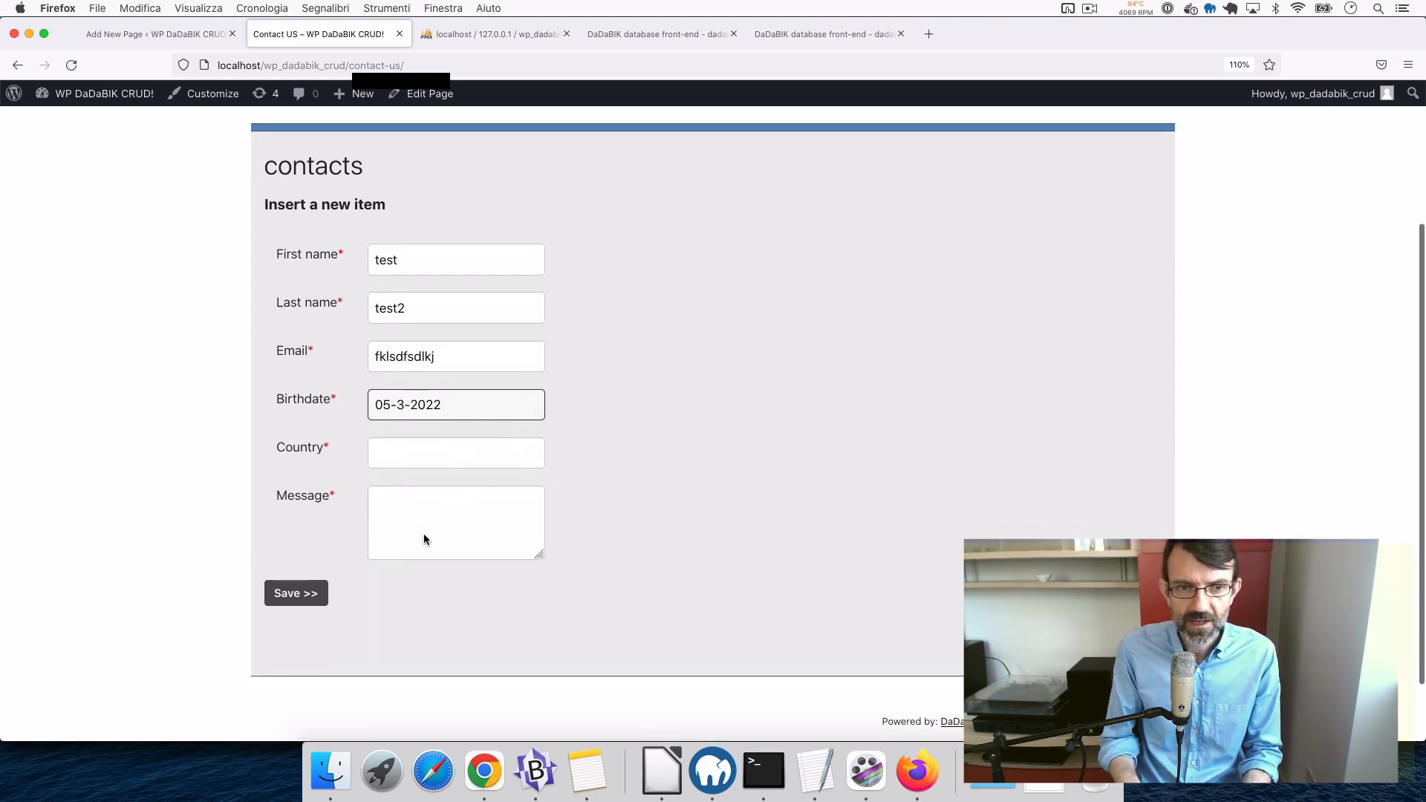
{"action": "left_click", "coordinate": [404, 437]}
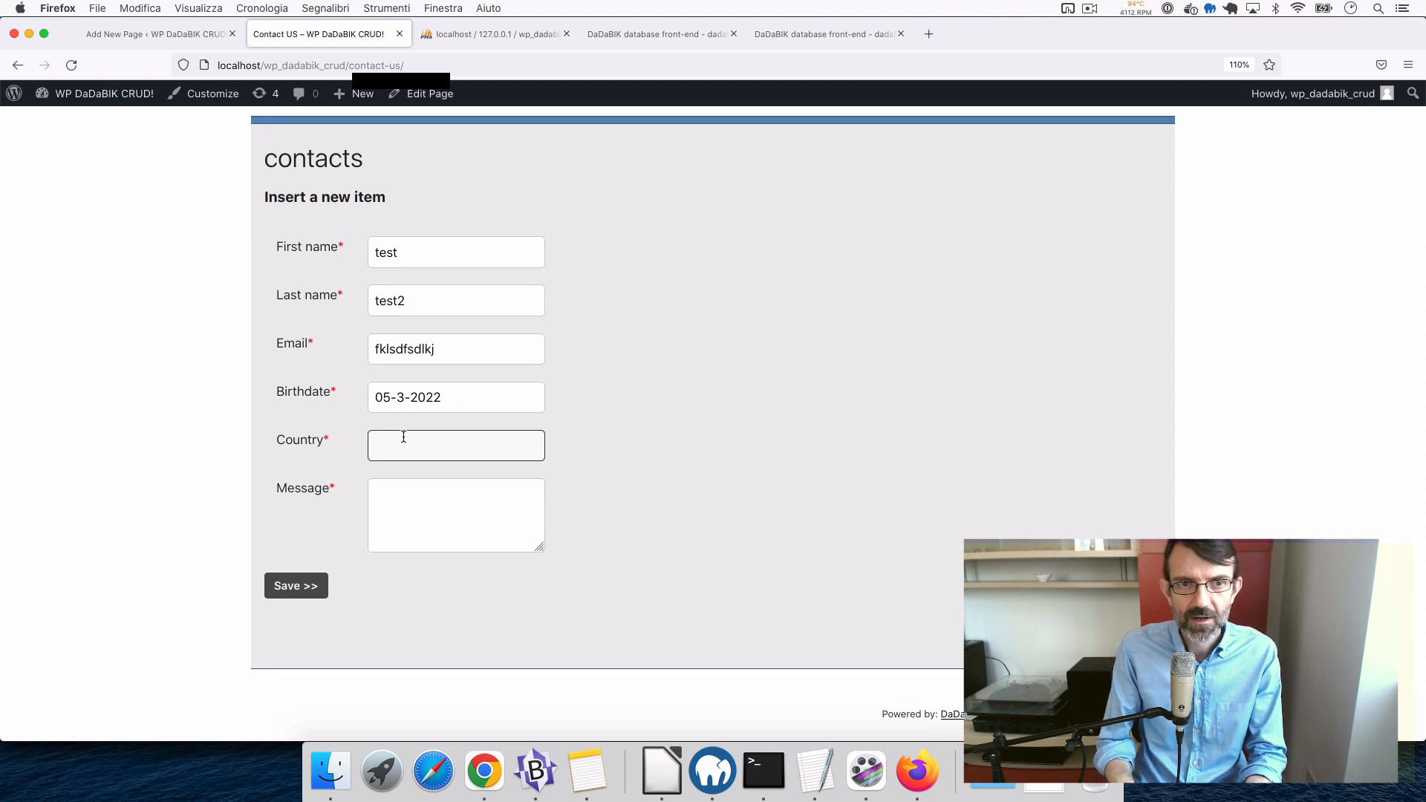
{"action": "scroll", "coordinate": [403, 437], "scroll_direction": "up", "scroll_amount": 5}
{"action": "scroll", "coordinate": [446, 439], "scroll_direction": "down", "scroll_amount": 5}
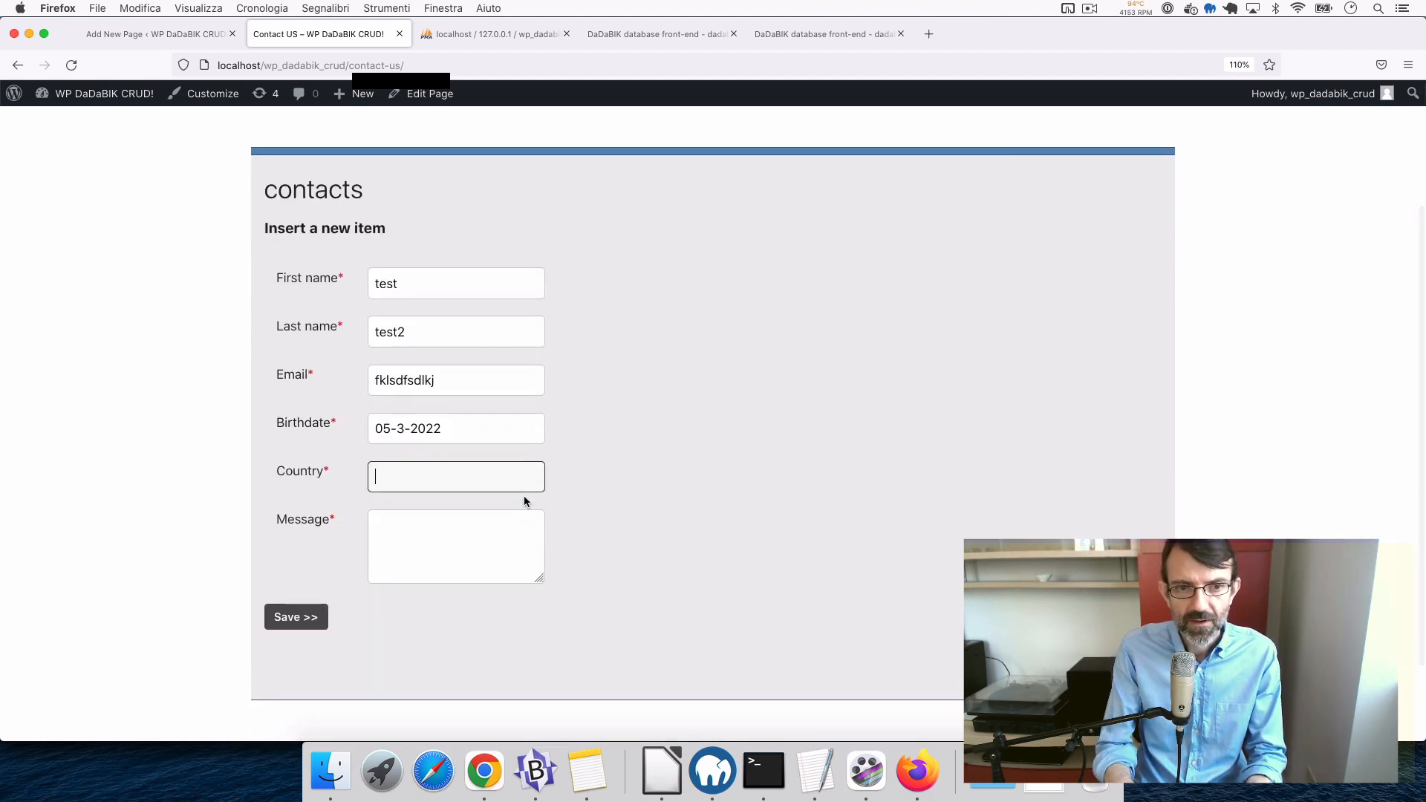
{"action": "type", "text": "italy"}
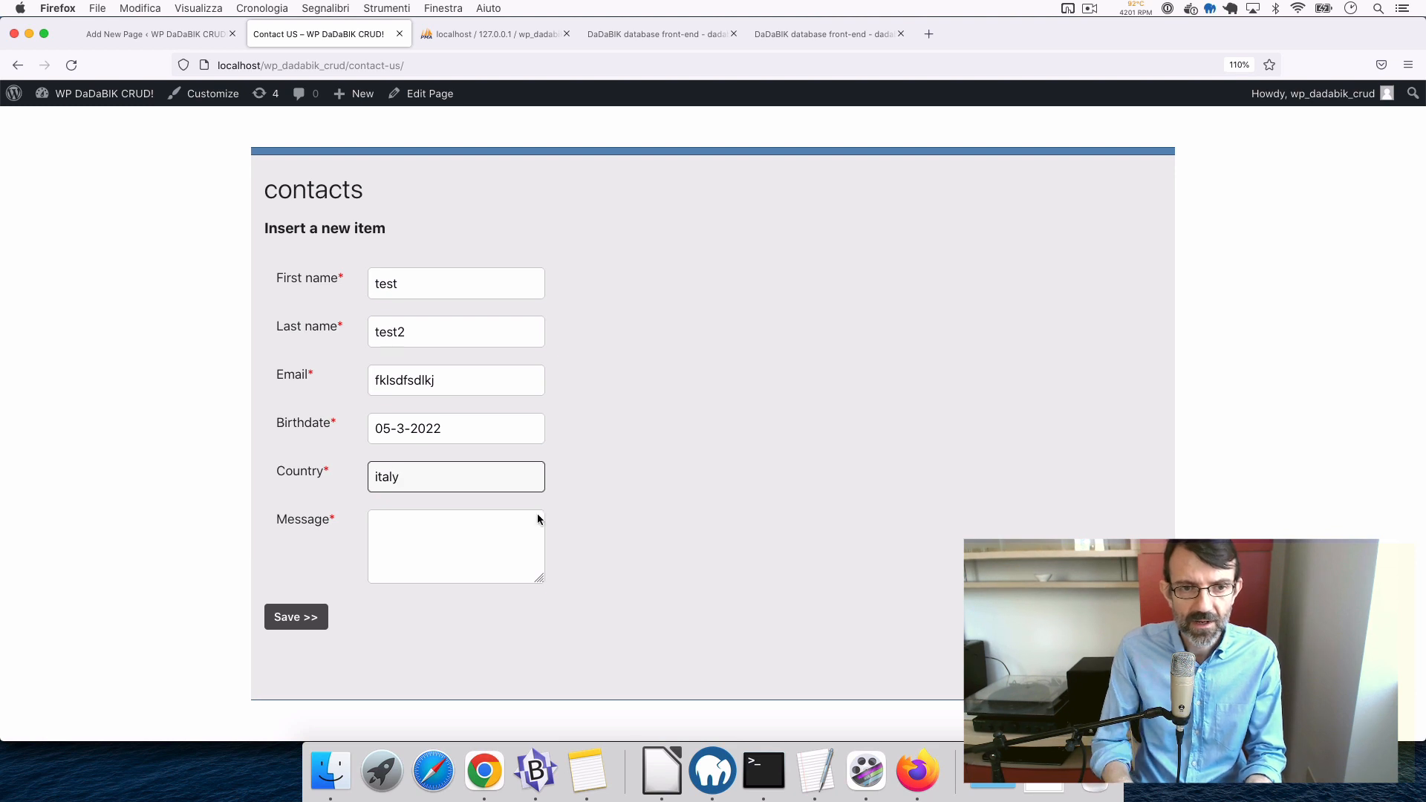
{"action": "left_click", "coordinate": [468, 558]}
{"action": "type", "text": "hi!"}
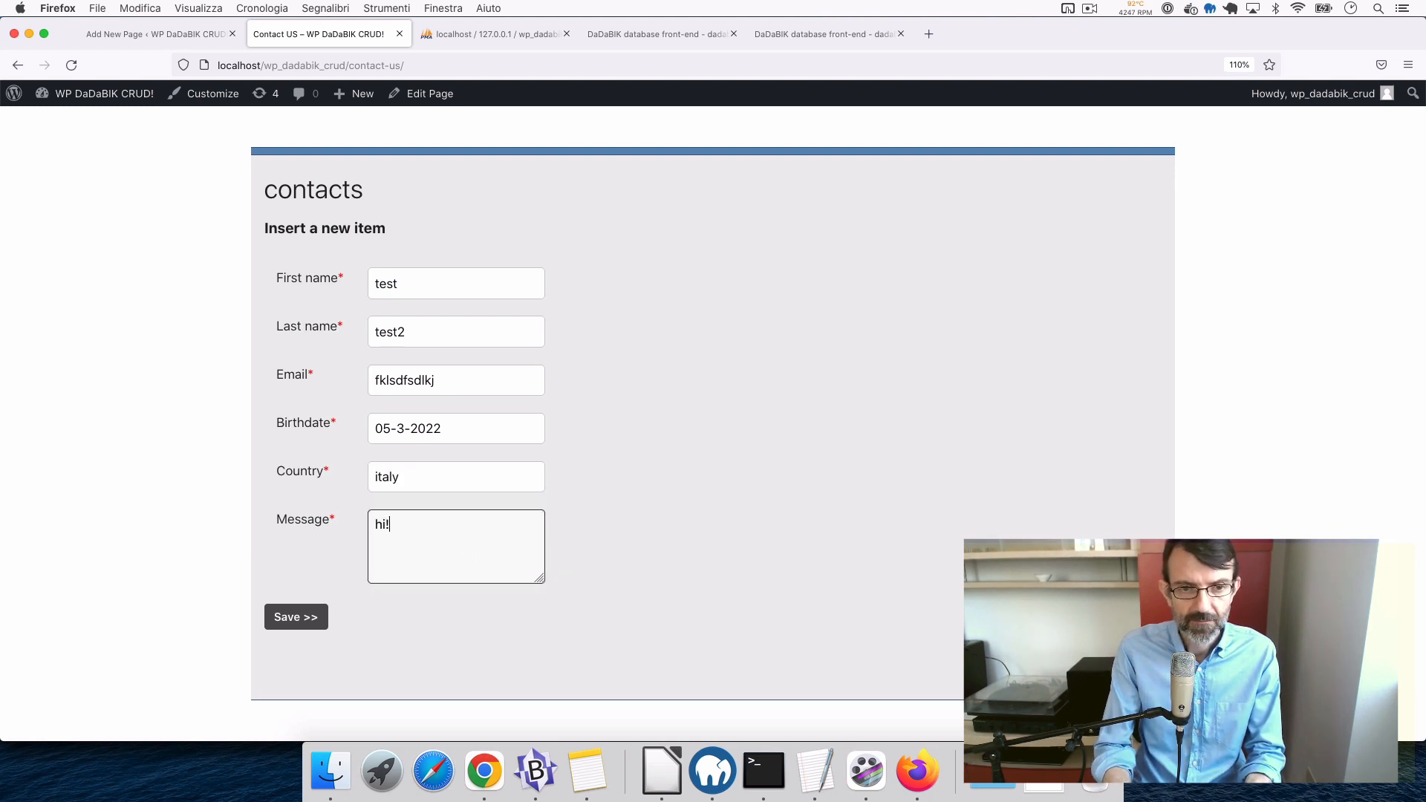
{"action": "left_click", "coordinate": [290, 618]}
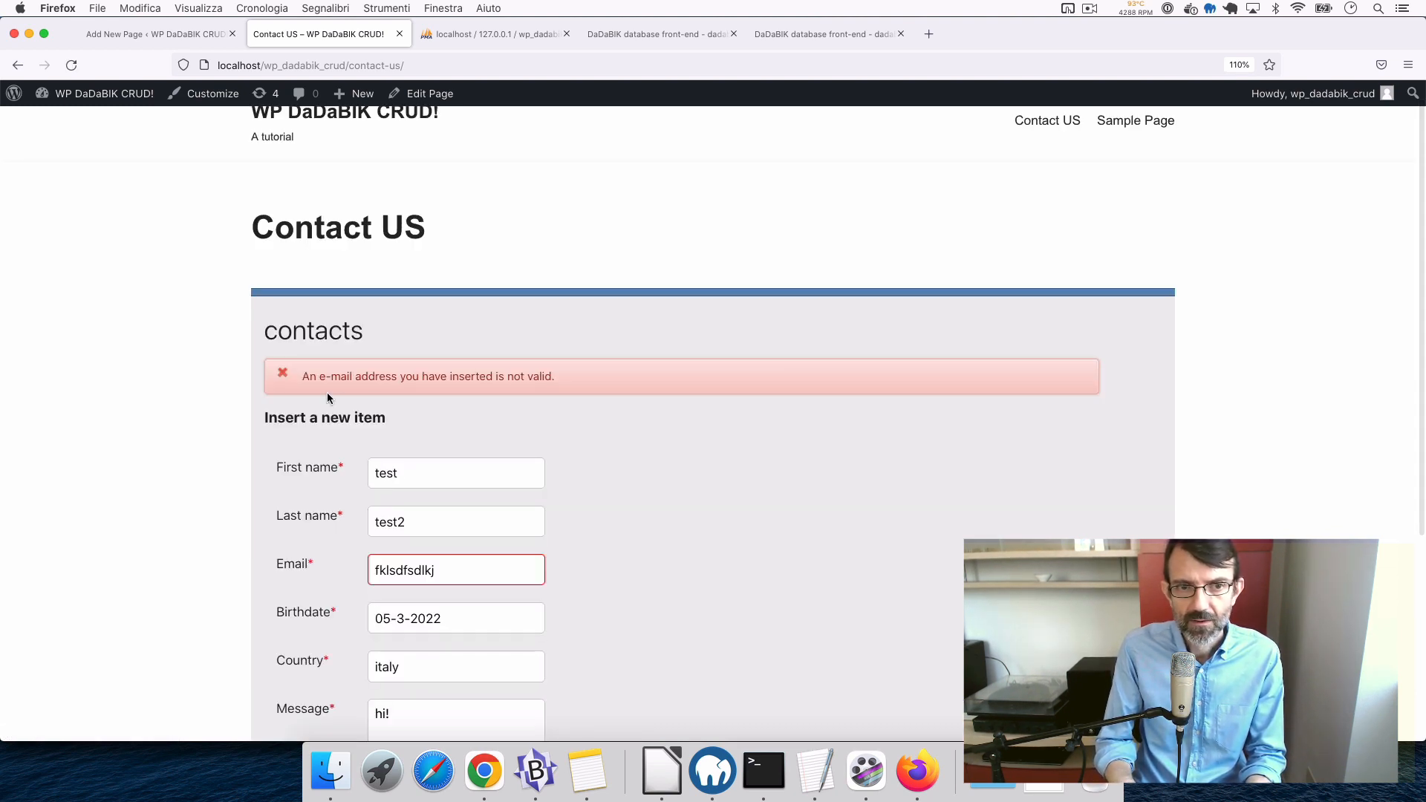
- Replace the invalid e-mail with a valid suggested address and save the contact again
{"action": "scroll", "coordinate": [694, 592], "scroll_direction": "down", "scroll_amount": 2}
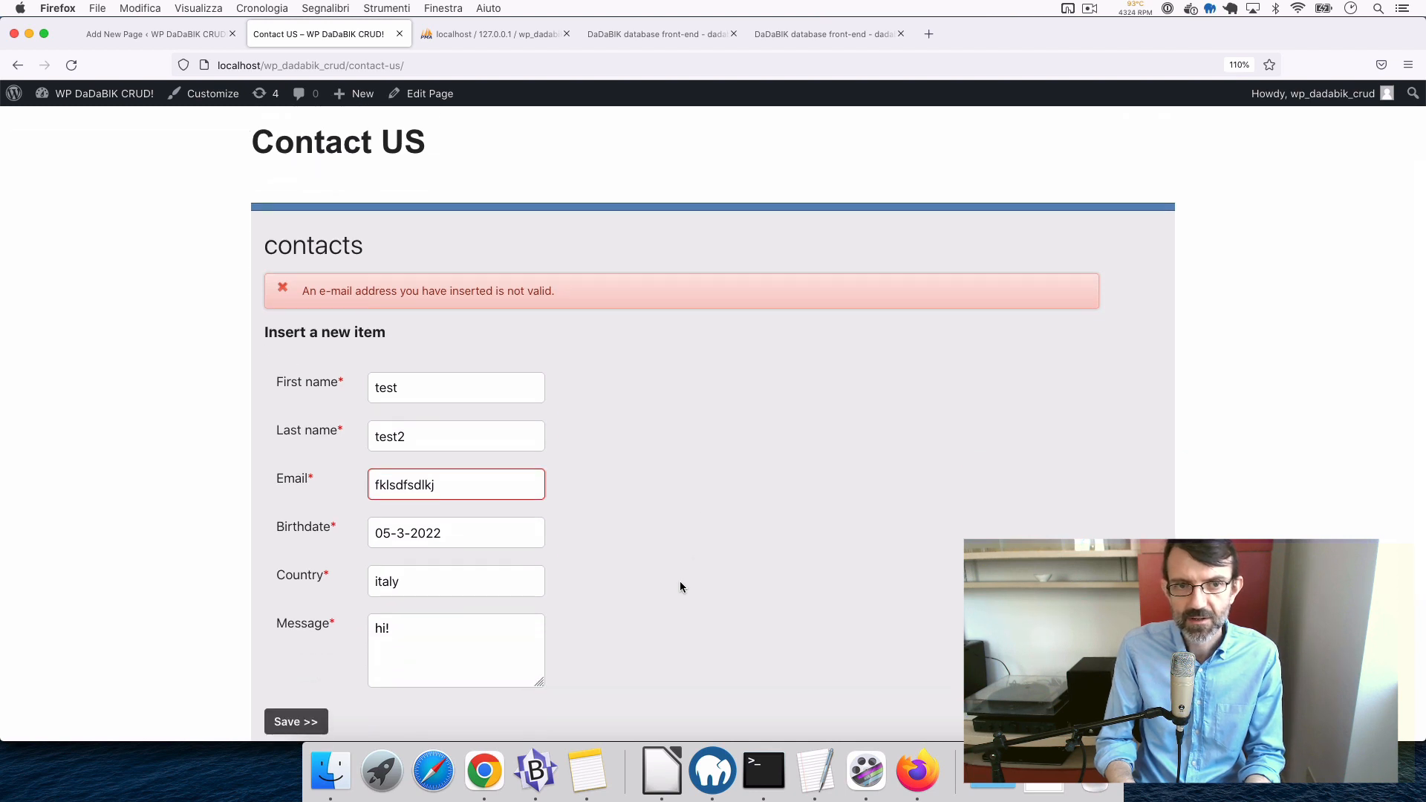
{"action": "left_click_drag", "start_coordinate": [304, 293], "coordinate": [628, 301]}
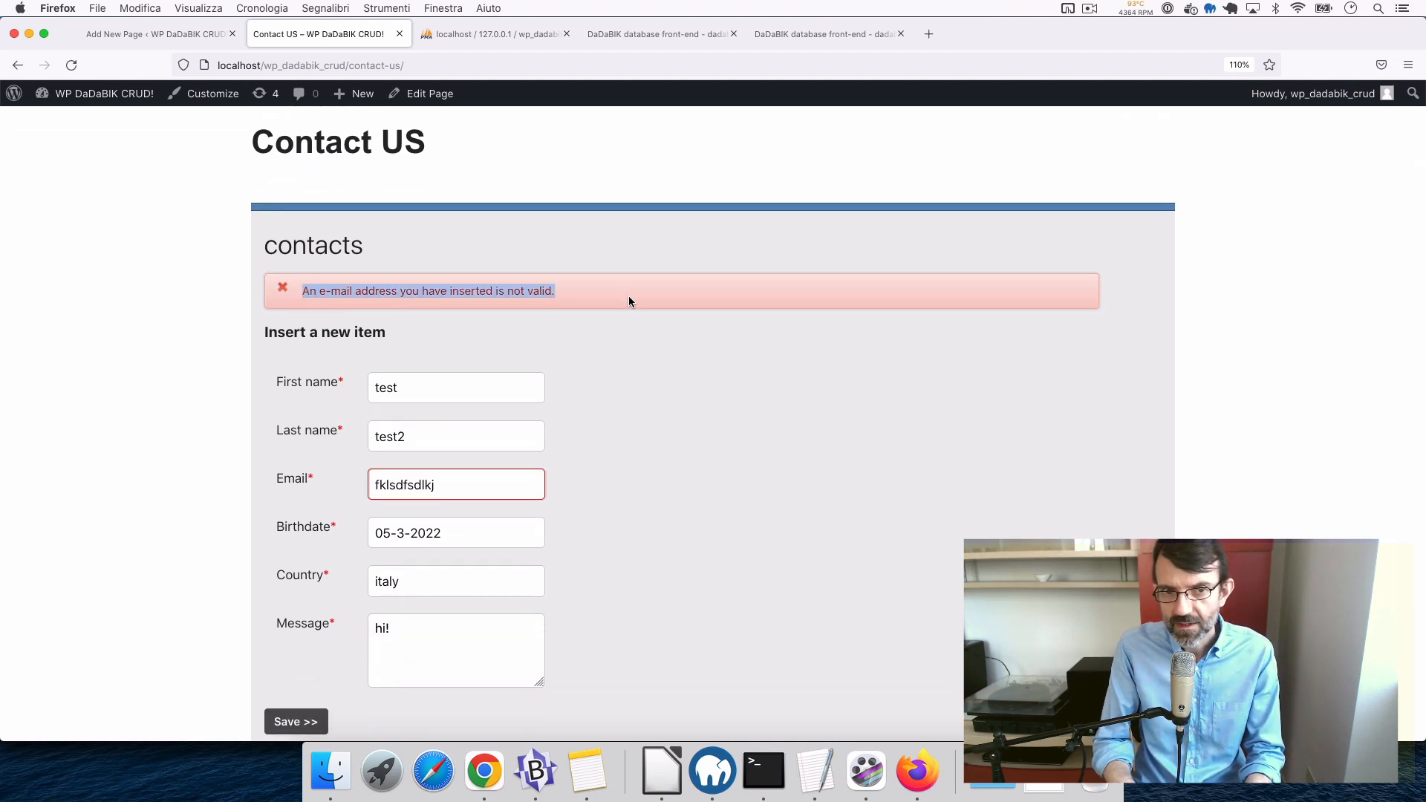
{"action": "double_click", "coordinate": [400, 486]}
{"action": "type", "text": "test@"}
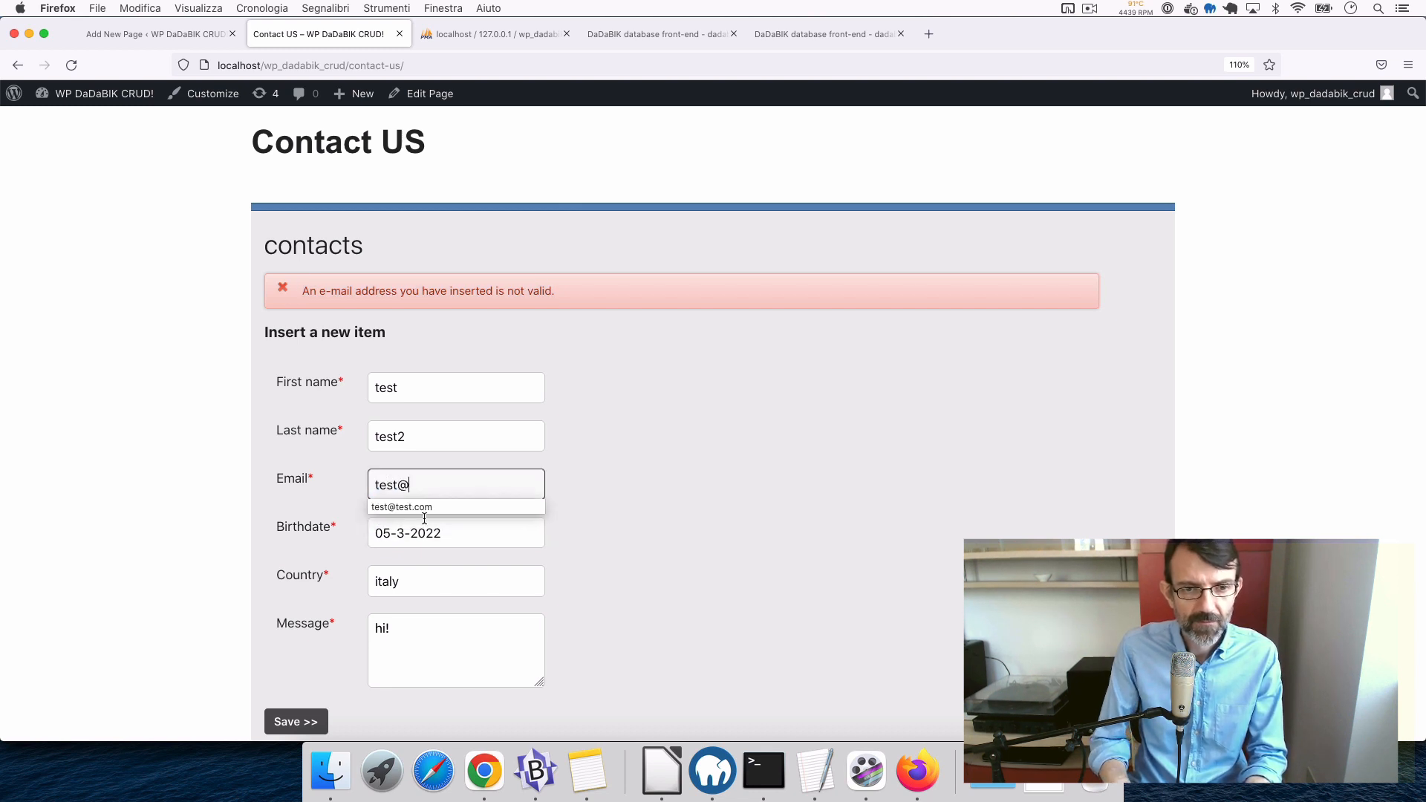
{"action": "key", "text": "BackSpace"}
{"action": "key", "text": "BackSpace"}
{"action": "key", "text": "BackSpace"}
{"action": "key", "text": "Down"}
{"action": "key", "text": "Return"}
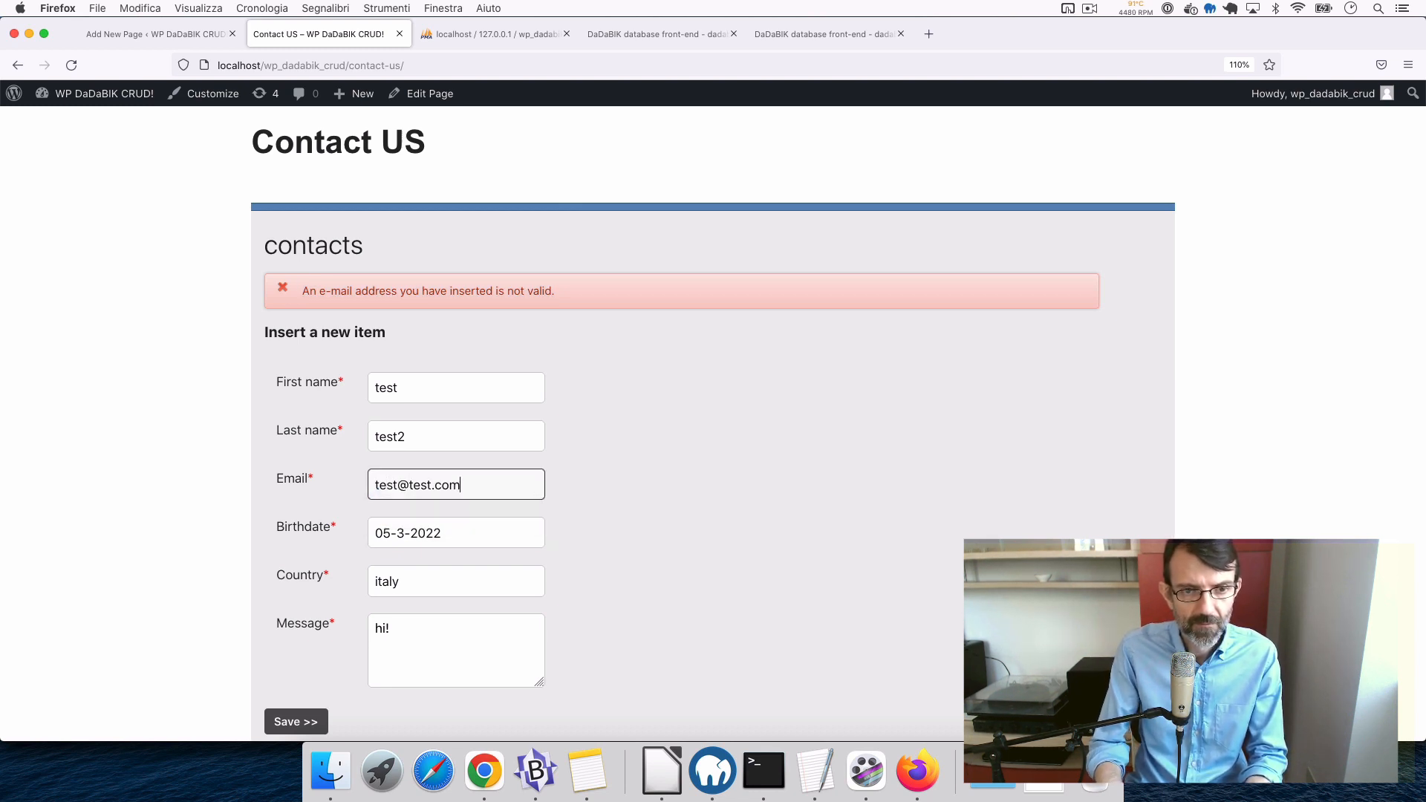
{"action": "scroll", "coordinate": [471, 647], "scroll_direction": "down", "scroll_amount": 2}
{"action": "left_click", "coordinate": [292, 574]}
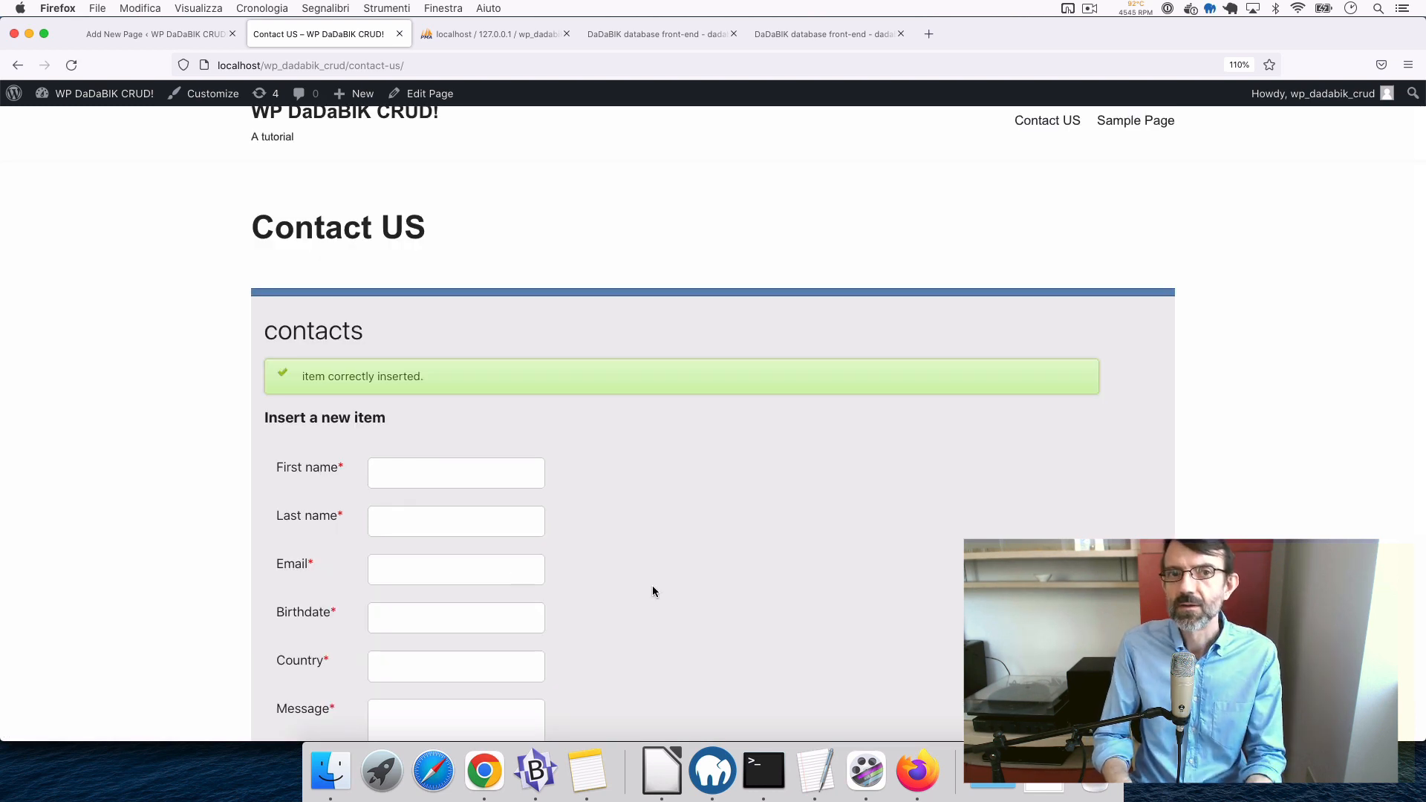
- Check the saved confirmation, then switch to the phpMyAdmin database tables
{"action": "scroll", "coordinate": [652, 591], "scroll_direction": "down", "scroll_amount": 3}
{"action": "scroll", "coordinate": [652, 591], "scroll_direction": "up", "scroll_amount": 3}
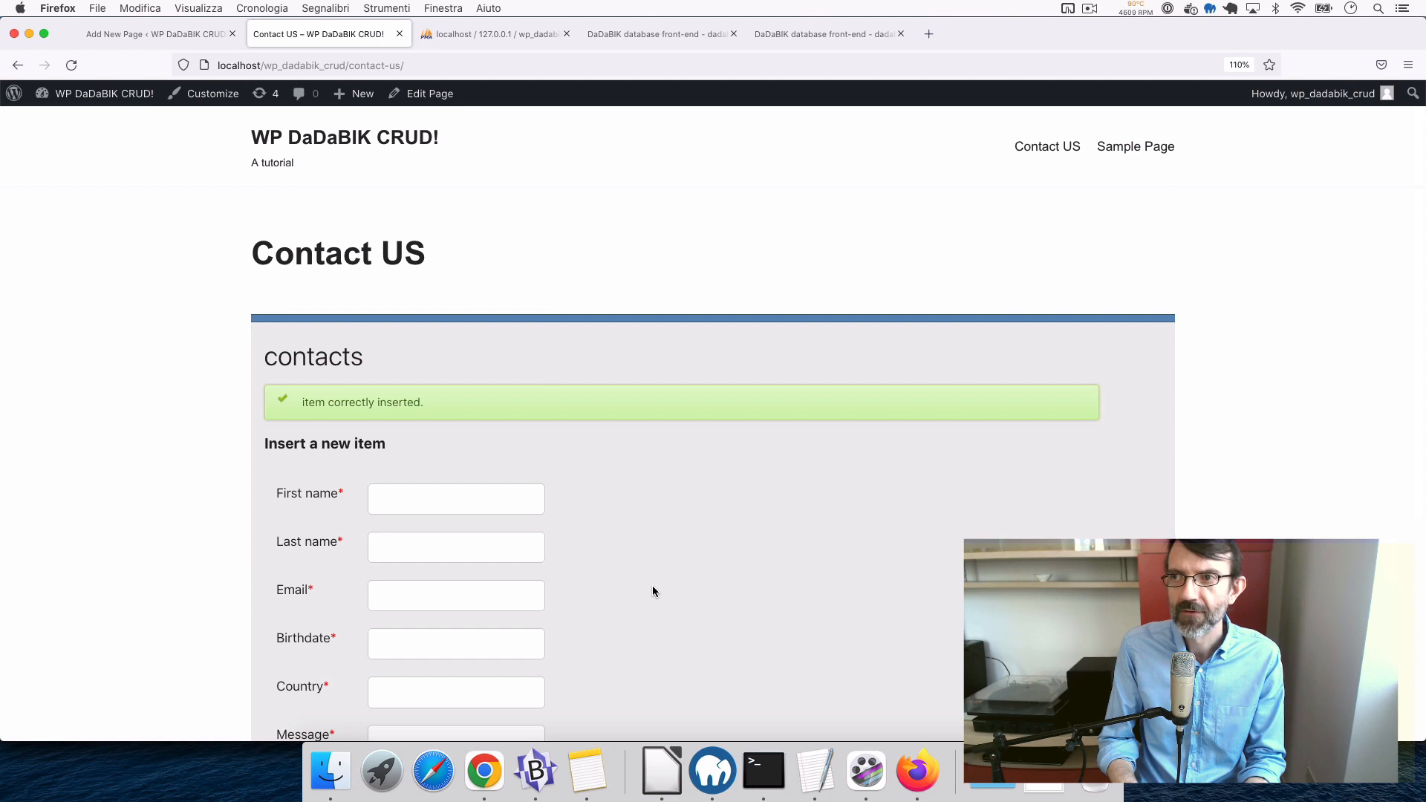
{"action": "scroll", "coordinate": [653, 588], "scroll_direction": "down", "scroll_amount": 3}
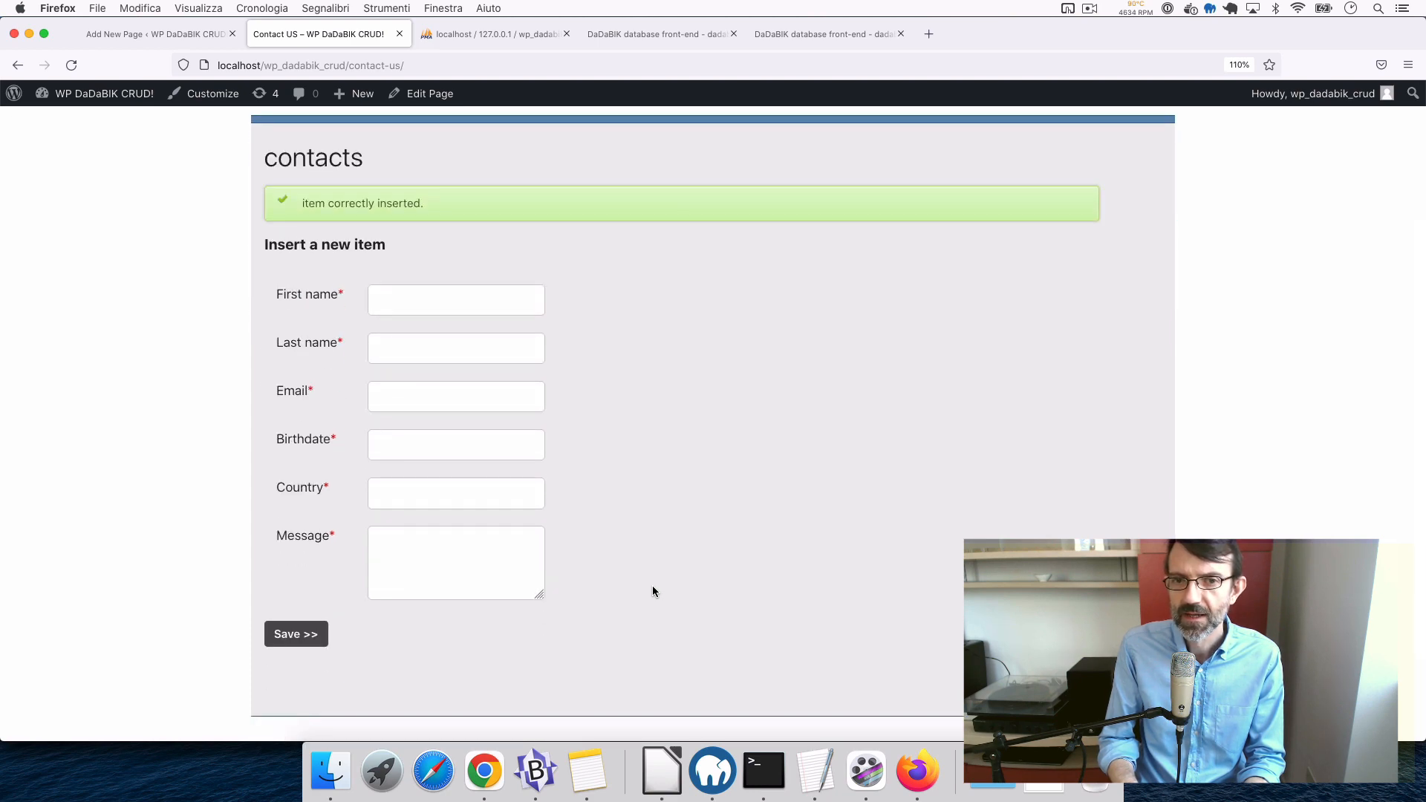
{"action": "scroll", "coordinate": [652, 591], "scroll_direction": "up", "scroll_amount": 3}
{"action": "left_click", "coordinate": [470, 36]}
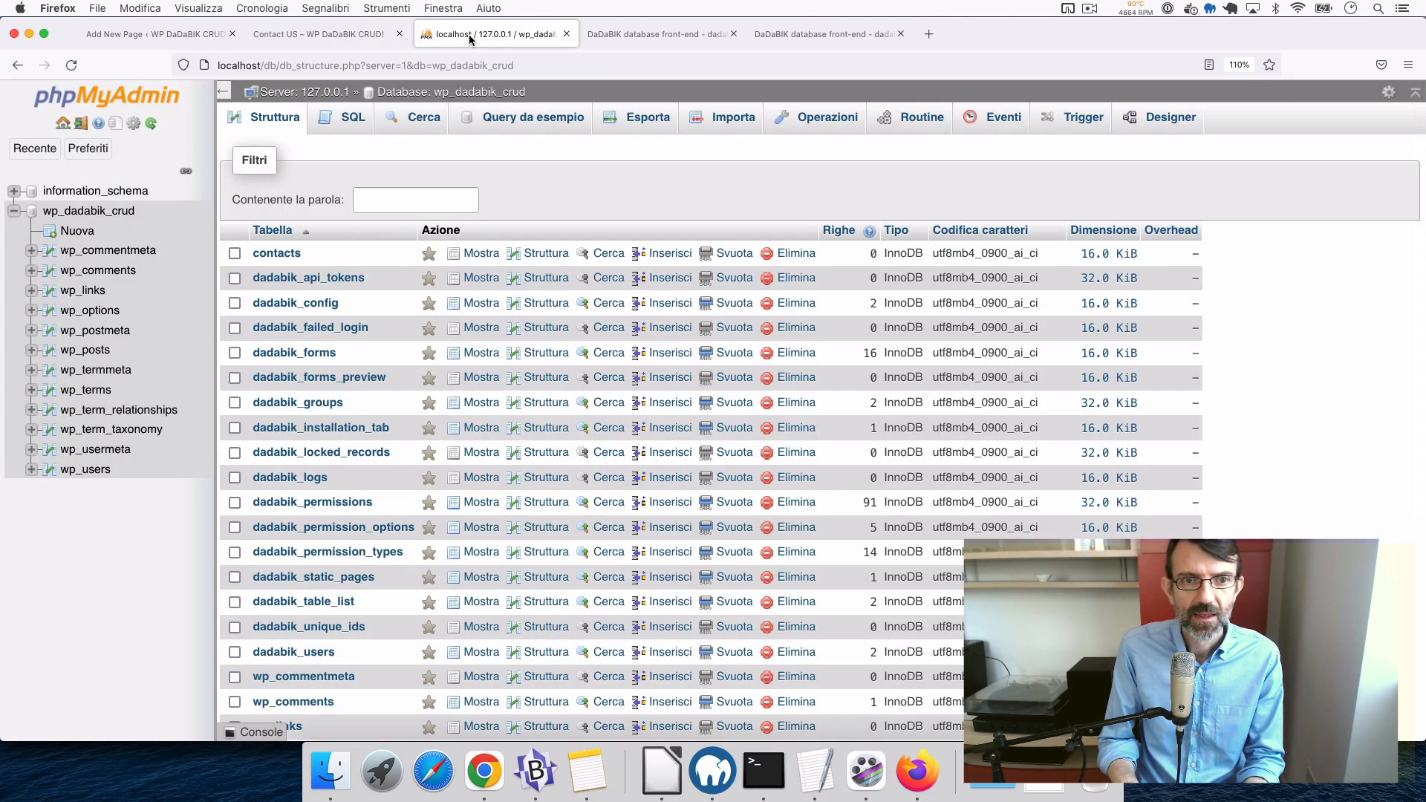
- Browse the phpMyAdmin contacts table to confirm the new test2 row from Italy, then return to DaDaBIK's form
{"action": "left_click", "coordinate": [429, 238]}
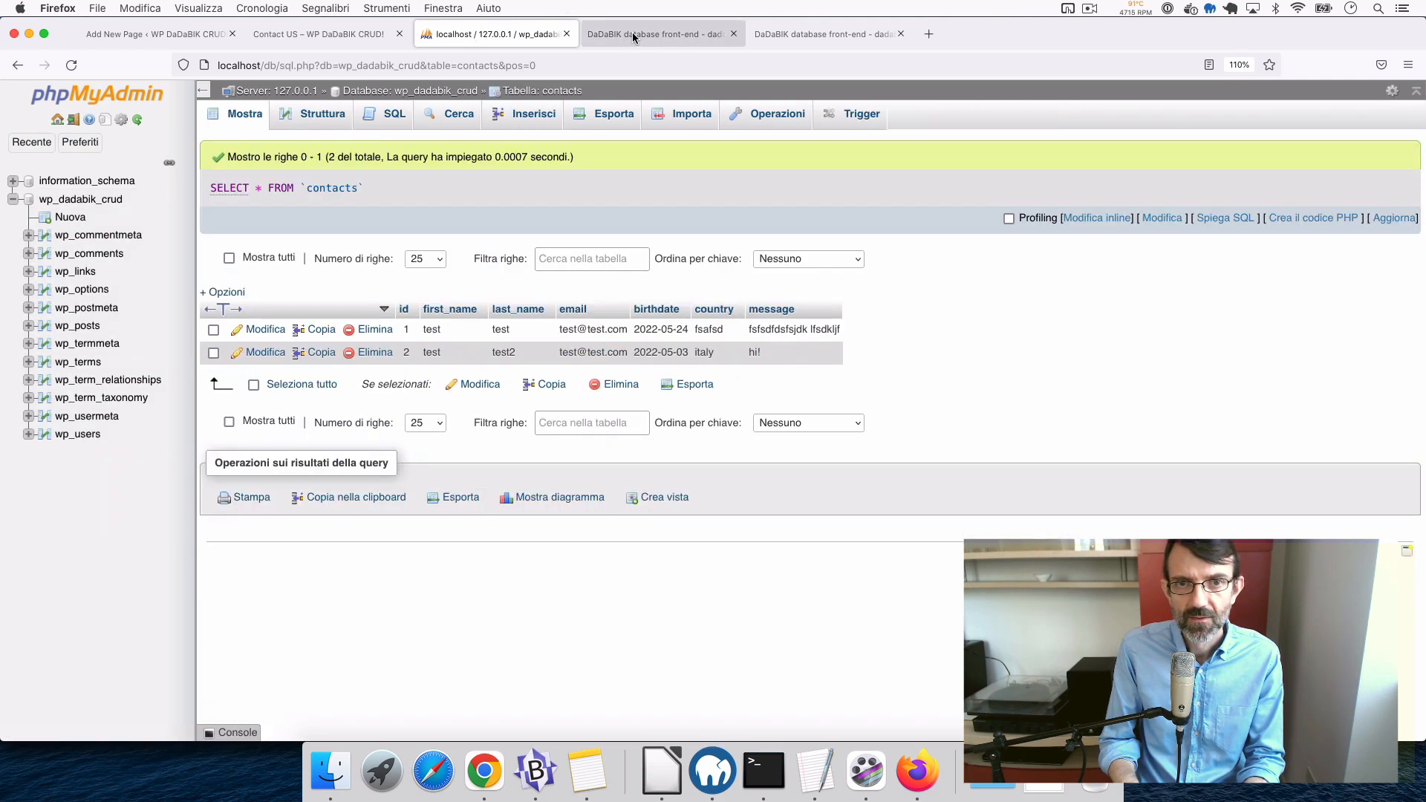
{"action": "left_click", "coordinate": [654, 34]}
{"action": "left_click", "coordinate": [478, 36]}
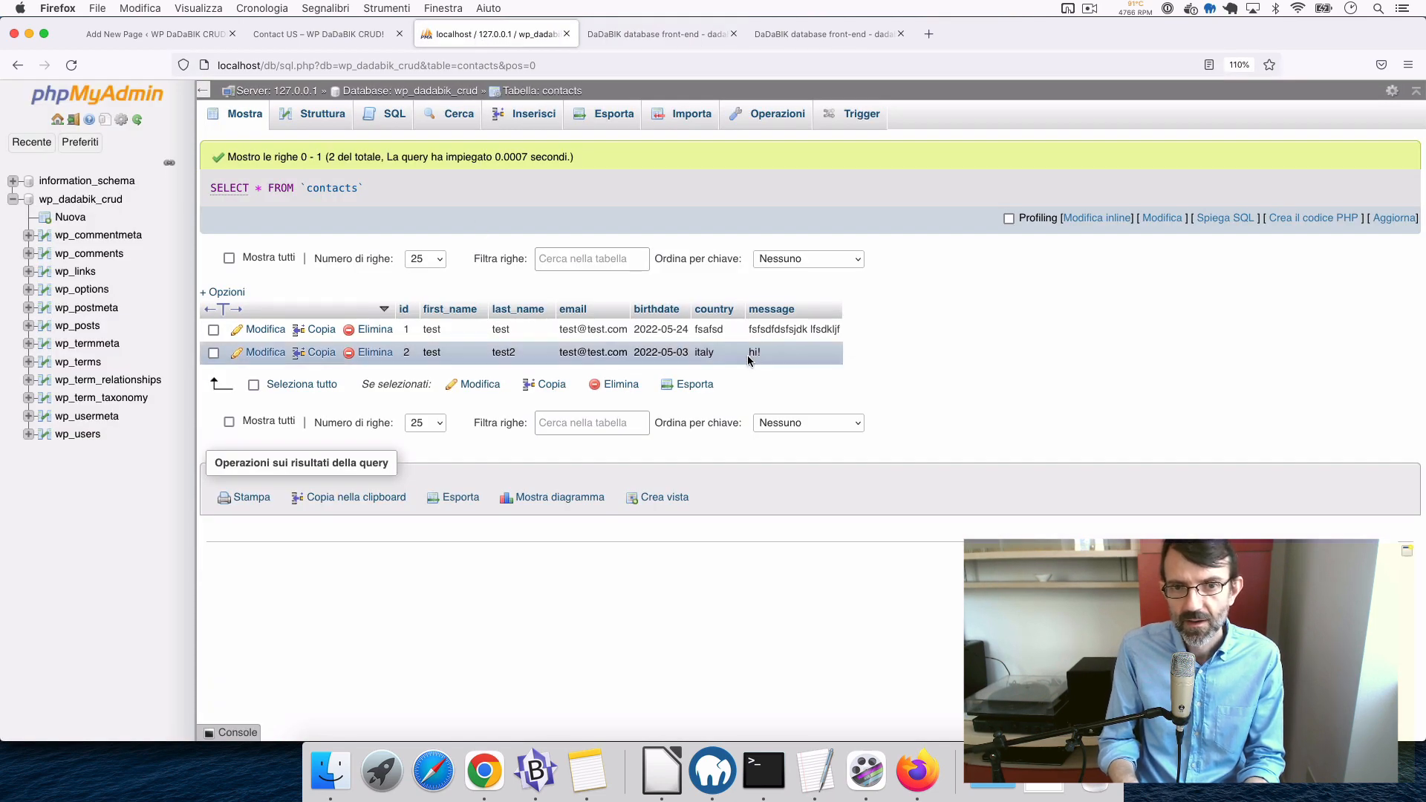
{"action": "left_click", "coordinate": [642, 35]}
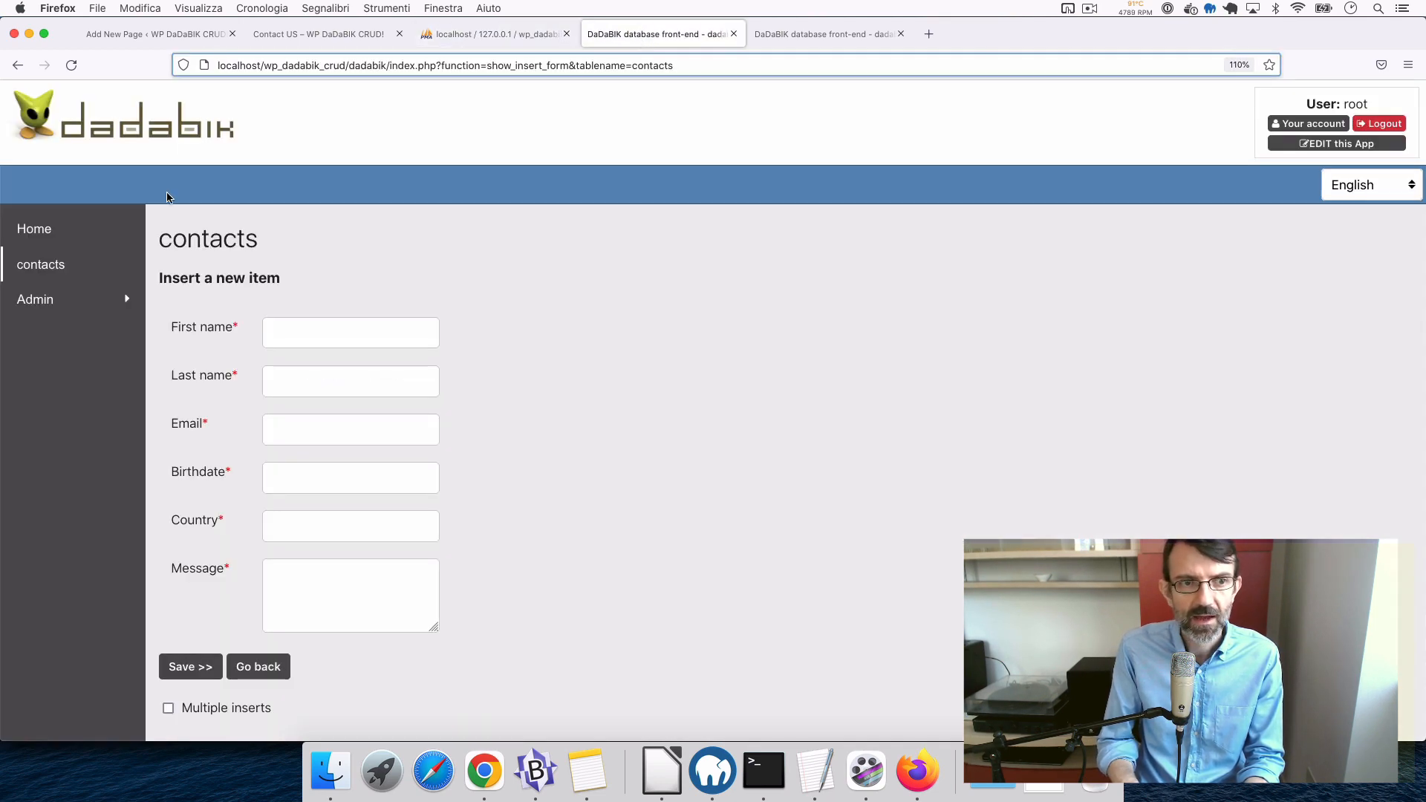
- View the DaDaBIK contact records list, then return to the WordPress Contact US page
{"action": "left_click", "coordinate": [34, 264]}
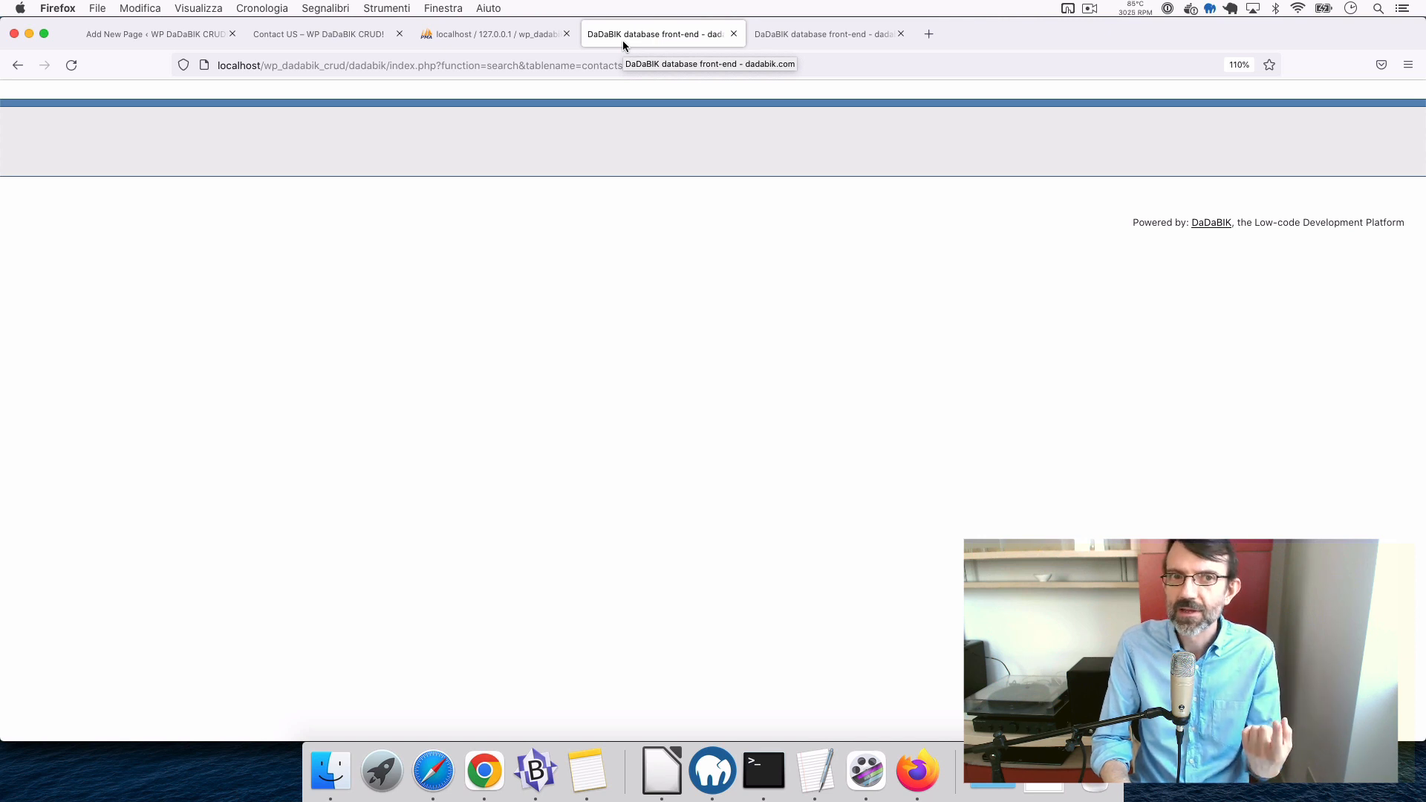
{"action": "left_click", "coordinate": [351, 42]}
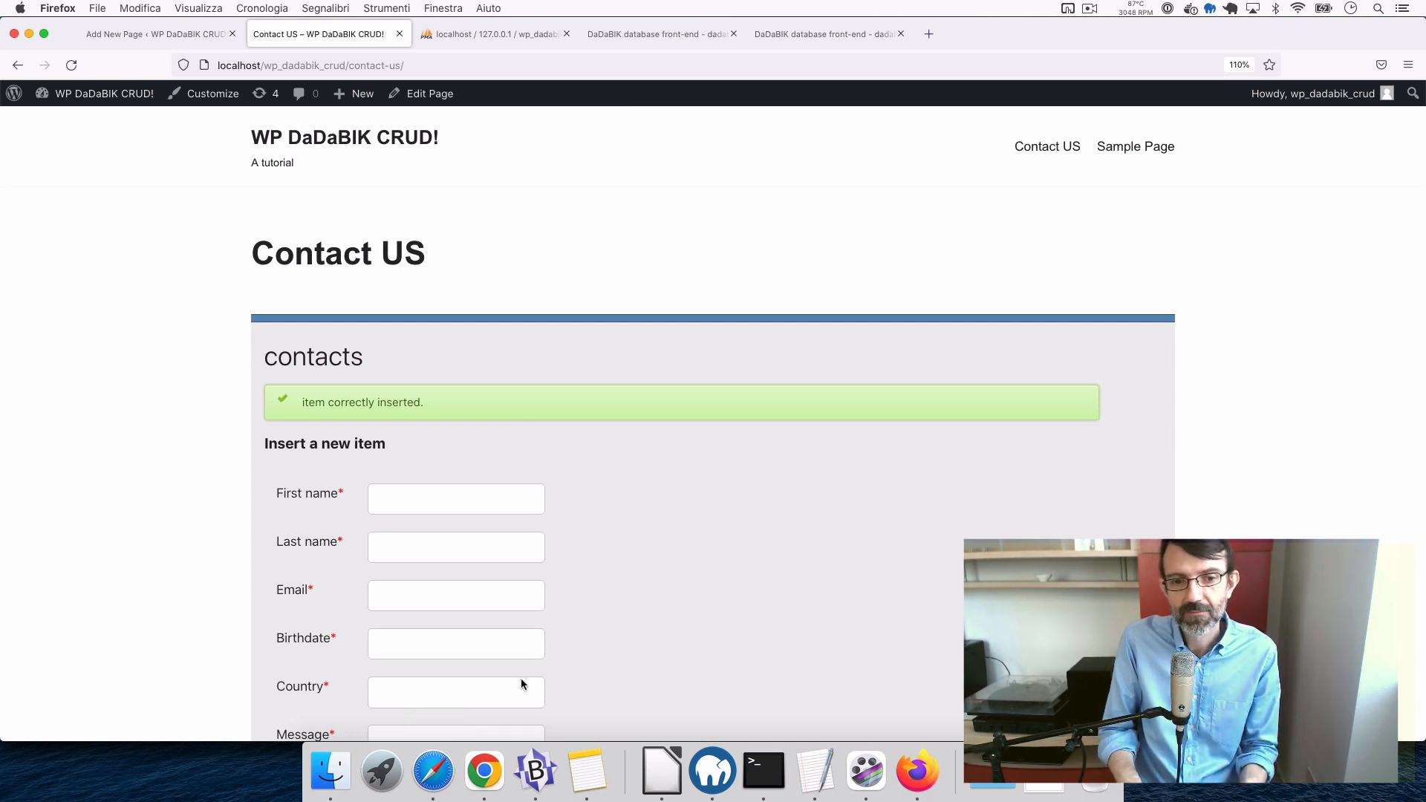
- Log in to DaDaBIK as the administrator and open the list of contact records
{"action": "left_click", "coordinate": [435, 776]}
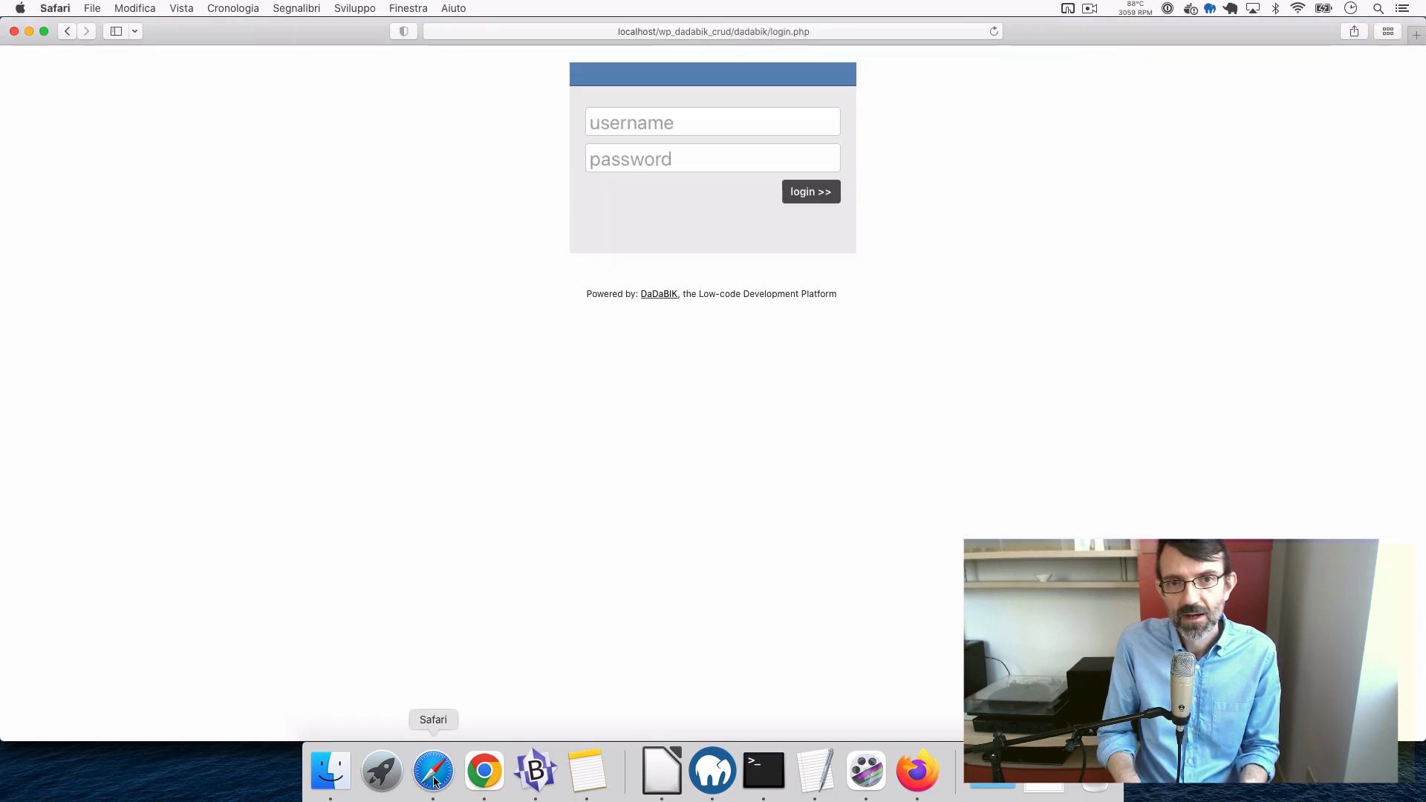
{"action": "left_click", "coordinate": [638, 128]}
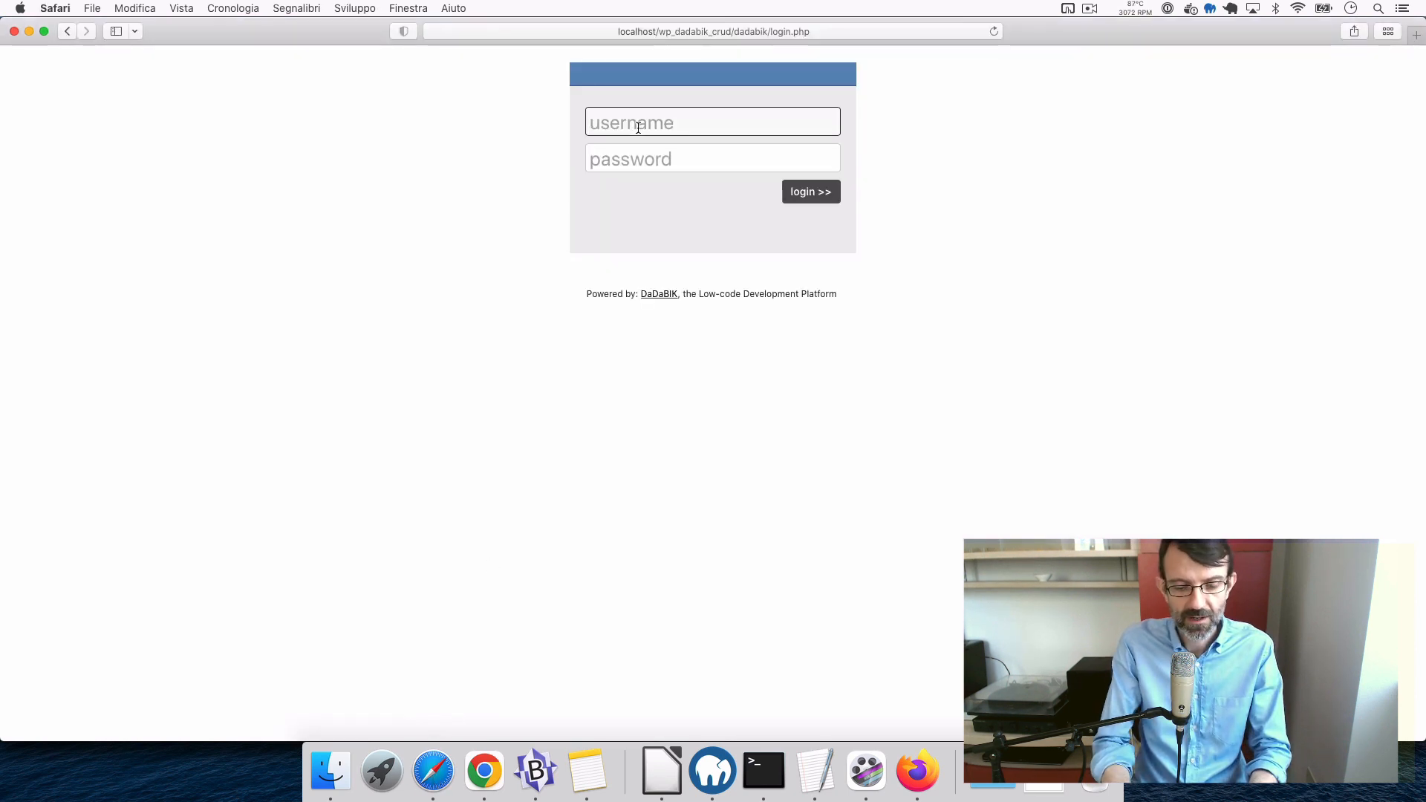
{"action": "type", "text": "root"}
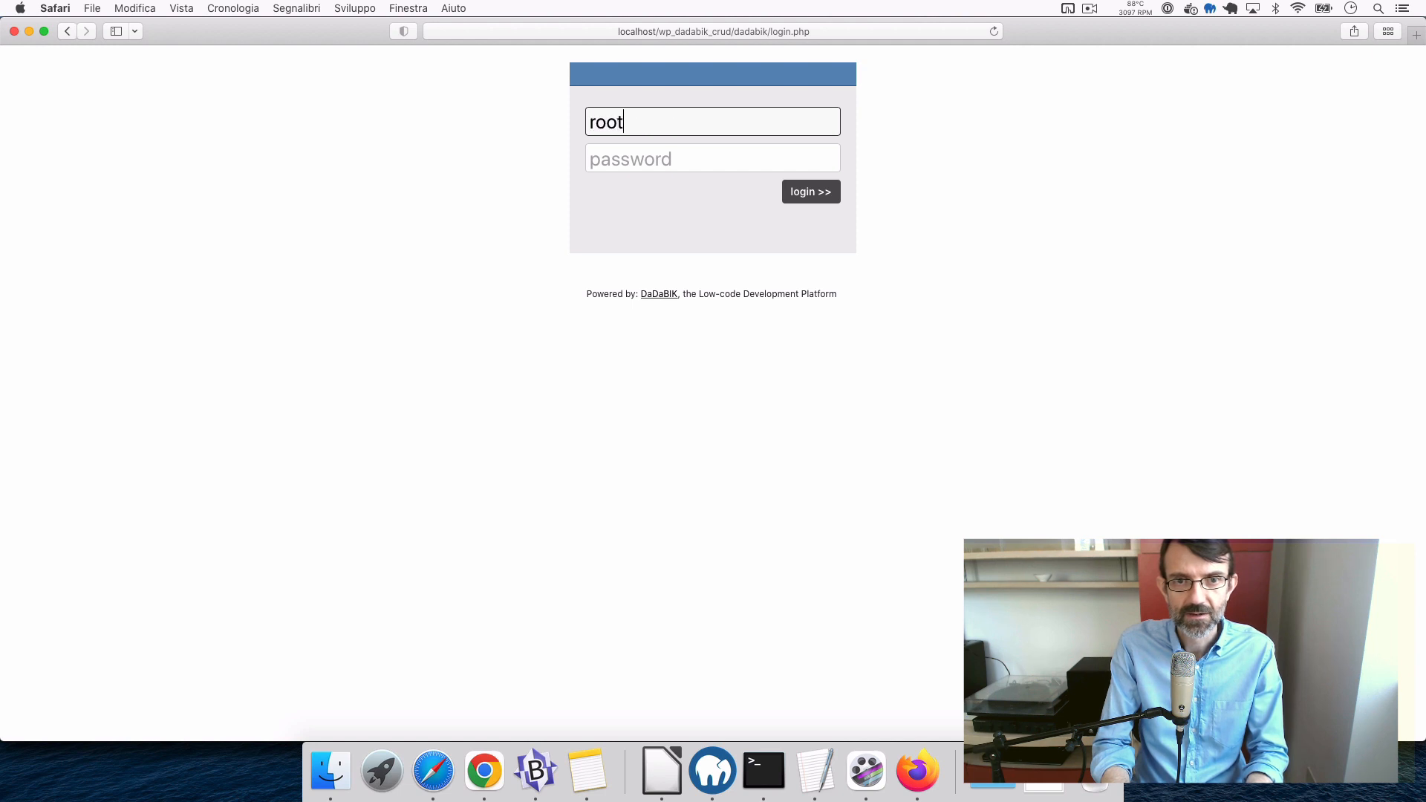
{"action": "key", "text": "Tab"}
{"action": "type", "text": "root•••"}
{"action": "key", "text": "Return"}
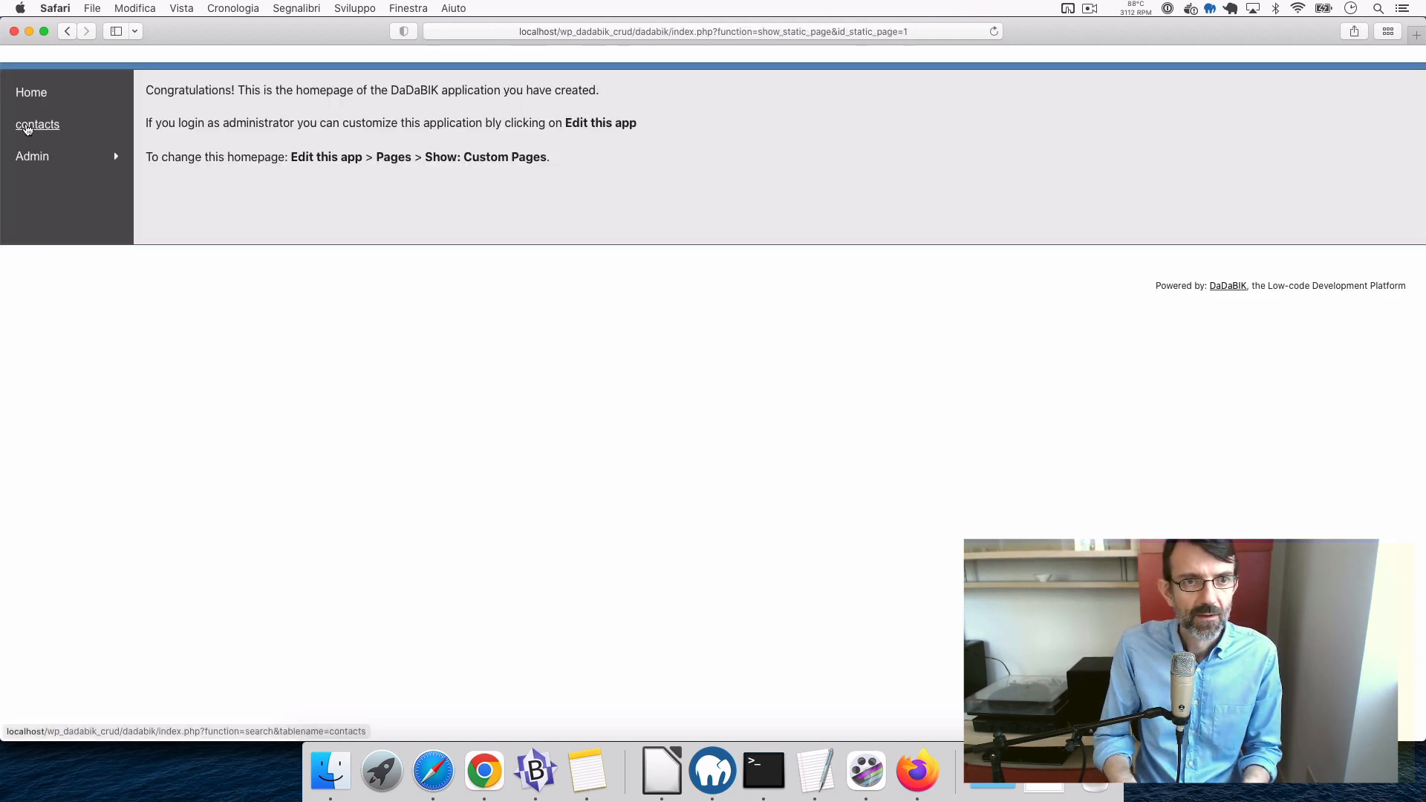
{"action": "left_click", "coordinate": [28, 126]}
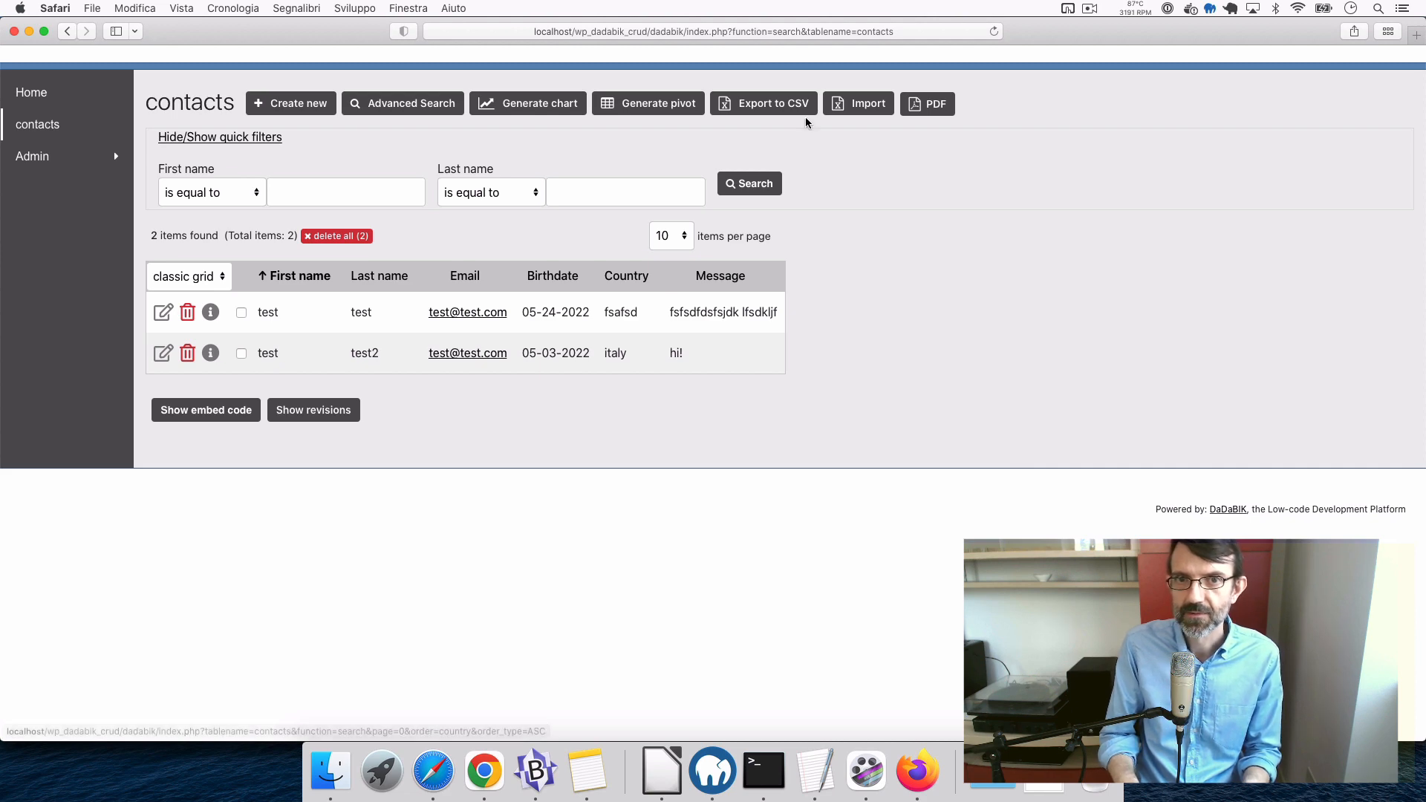
- Copy the contacts page URL into a new tab with index.php replaced by admin.php
{"action": "left_click", "coordinate": [708, 32]}
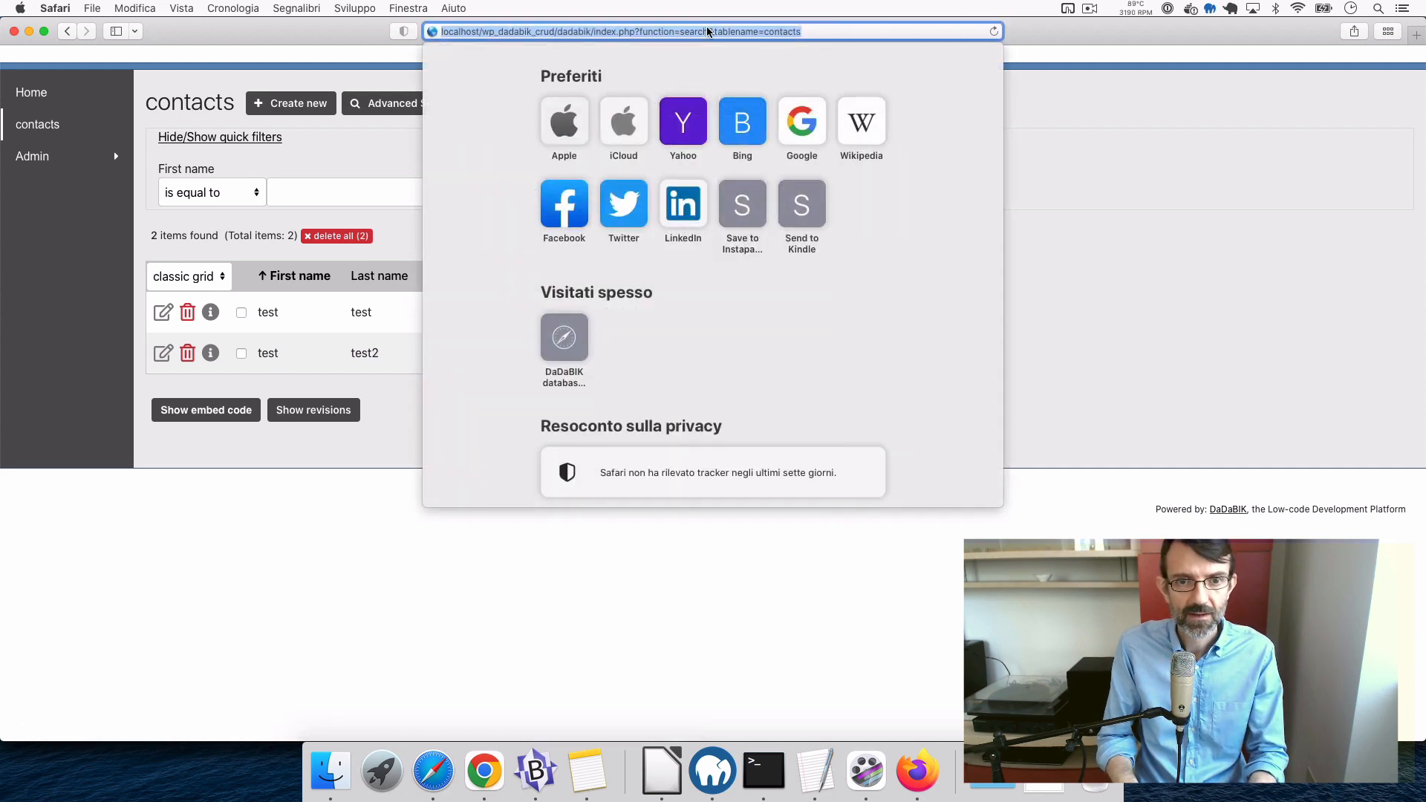
{"action": "key", "text": "super+c"}
{"action": "key", "text": "super+t"}
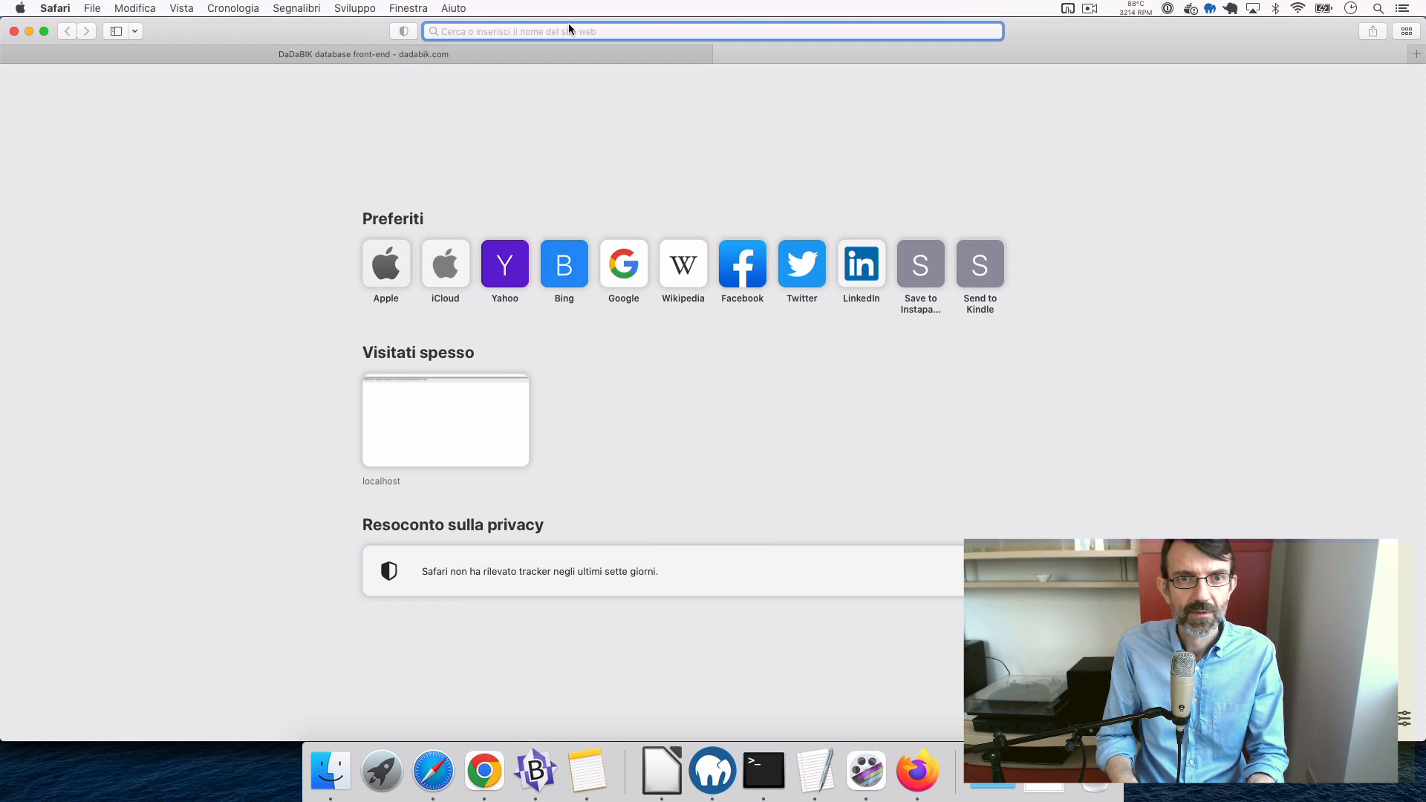
{"action": "key", "text": "super+v"}
{"action": "left_click", "coordinate": [620, 32]}
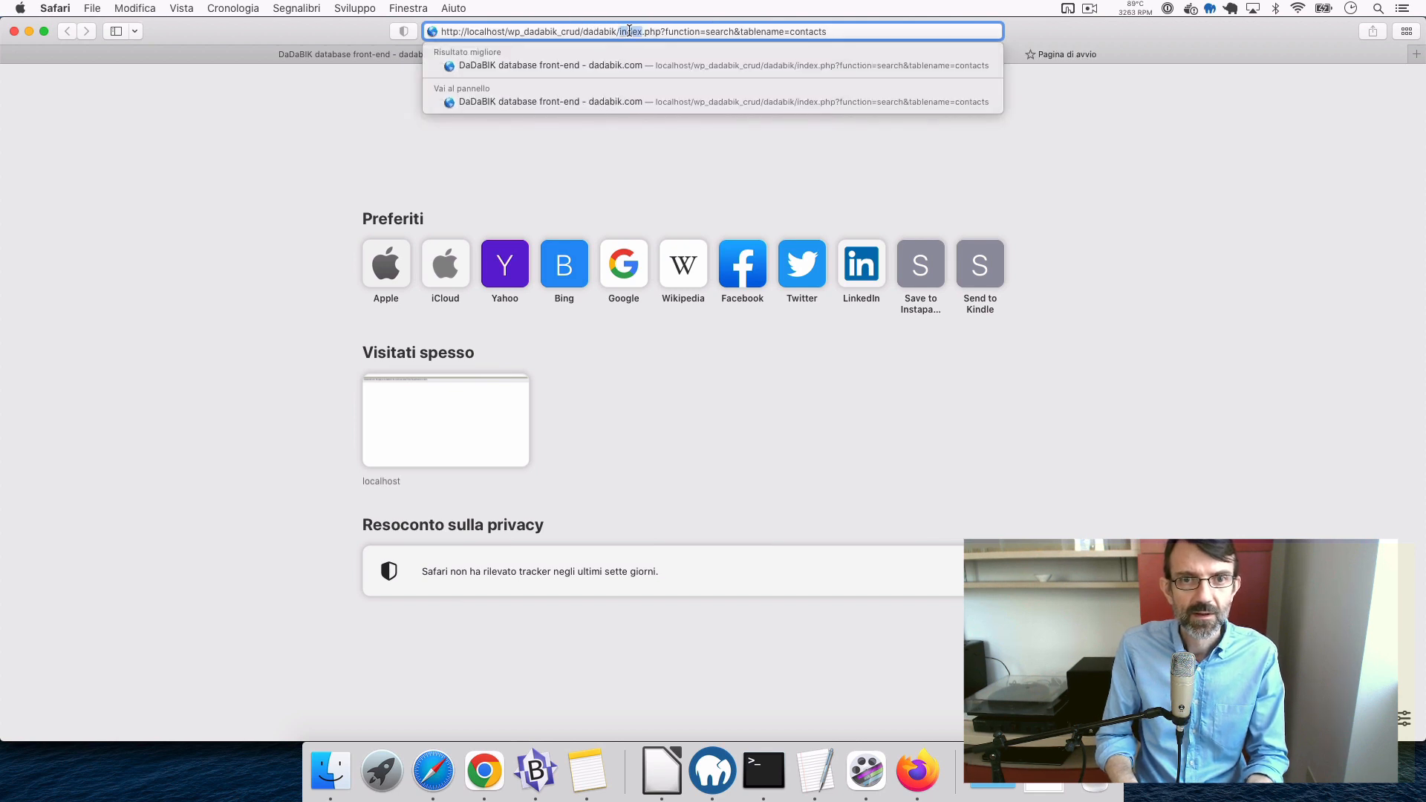
{"action": "left_click", "coordinate": [852, 29], "text": "shift"}
{"action": "type", "text": "adm"}
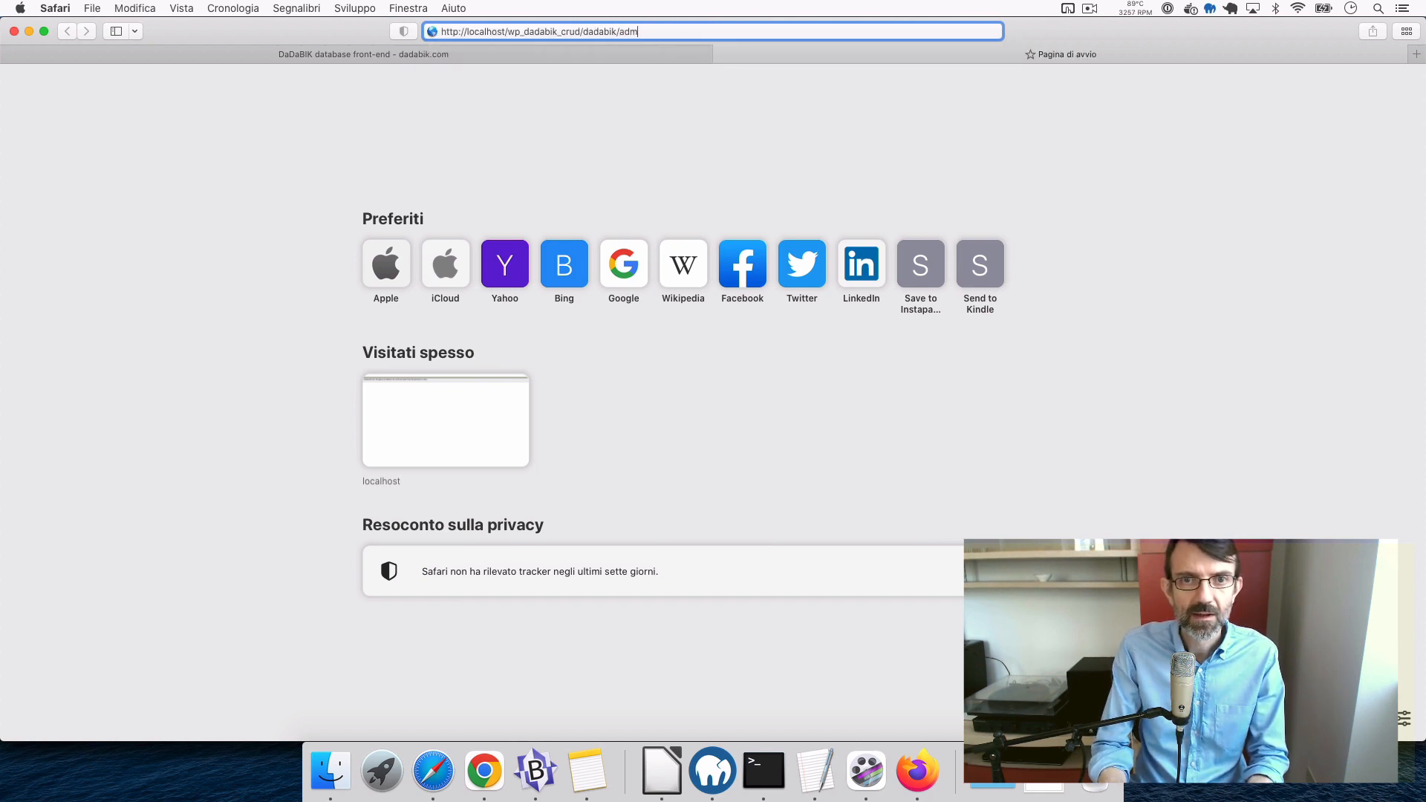
{"action": "type", "text": "in.php"}
{"action": "key", "text": "Return"}
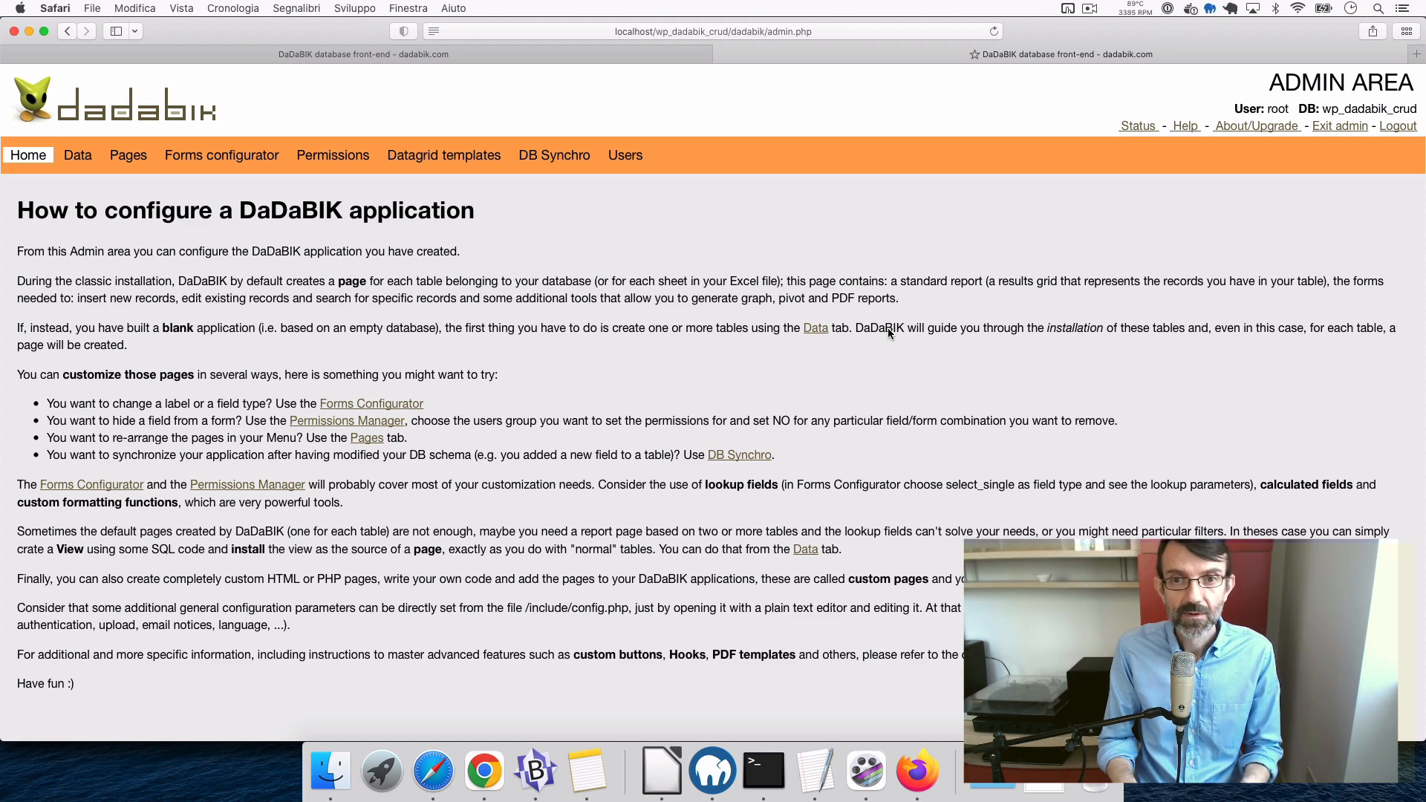
- Open the contacts table's structure editor in the DaDaBIK admin area
{"action": "left_click", "coordinate": [548, 59]}
{"action": "left_click", "coordinate": [717, 54]}
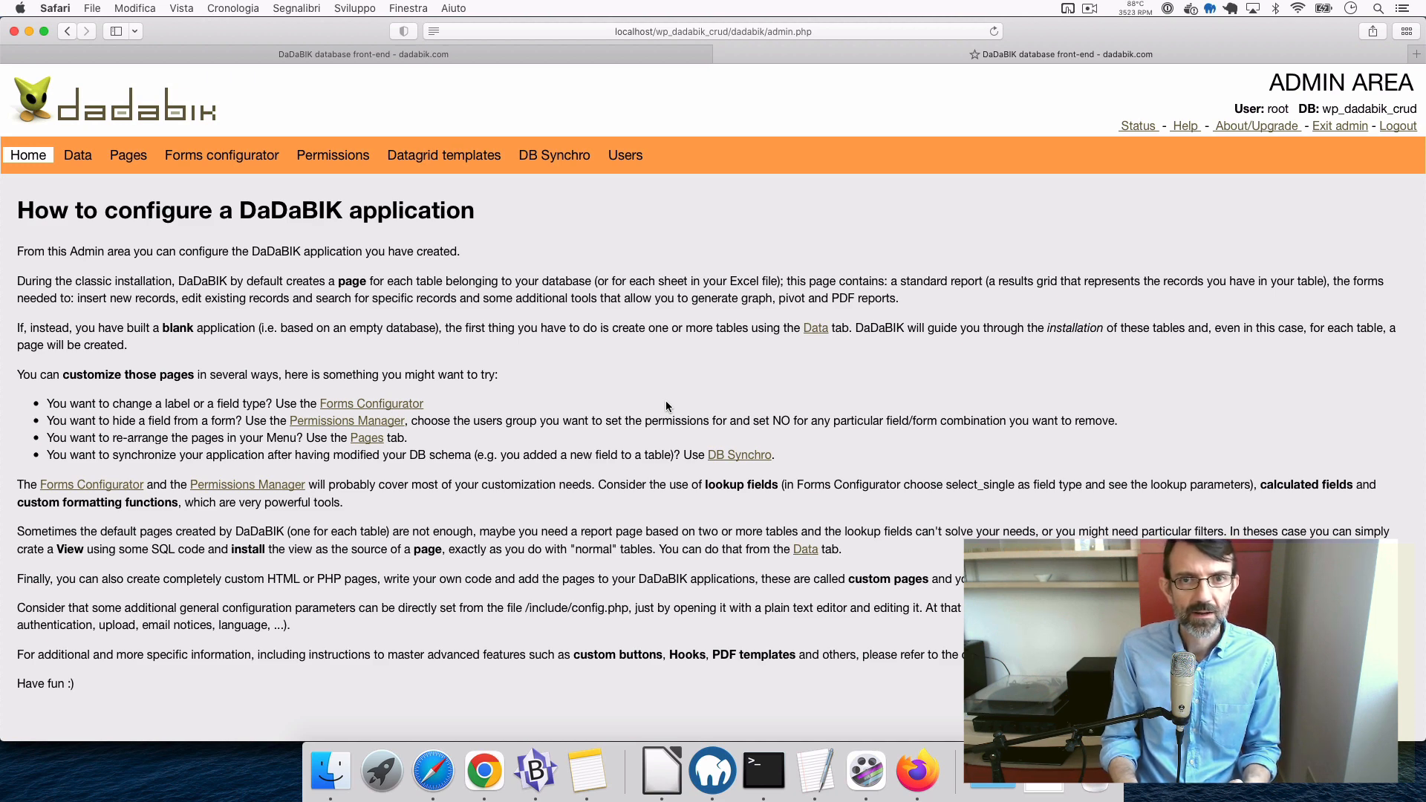
{"action": "left_click", "coordinate": [73, 158]}
{"action": "scroll", "coordinate": [501, 444], "scroll_direction": "down", "scroll_amount": 5}
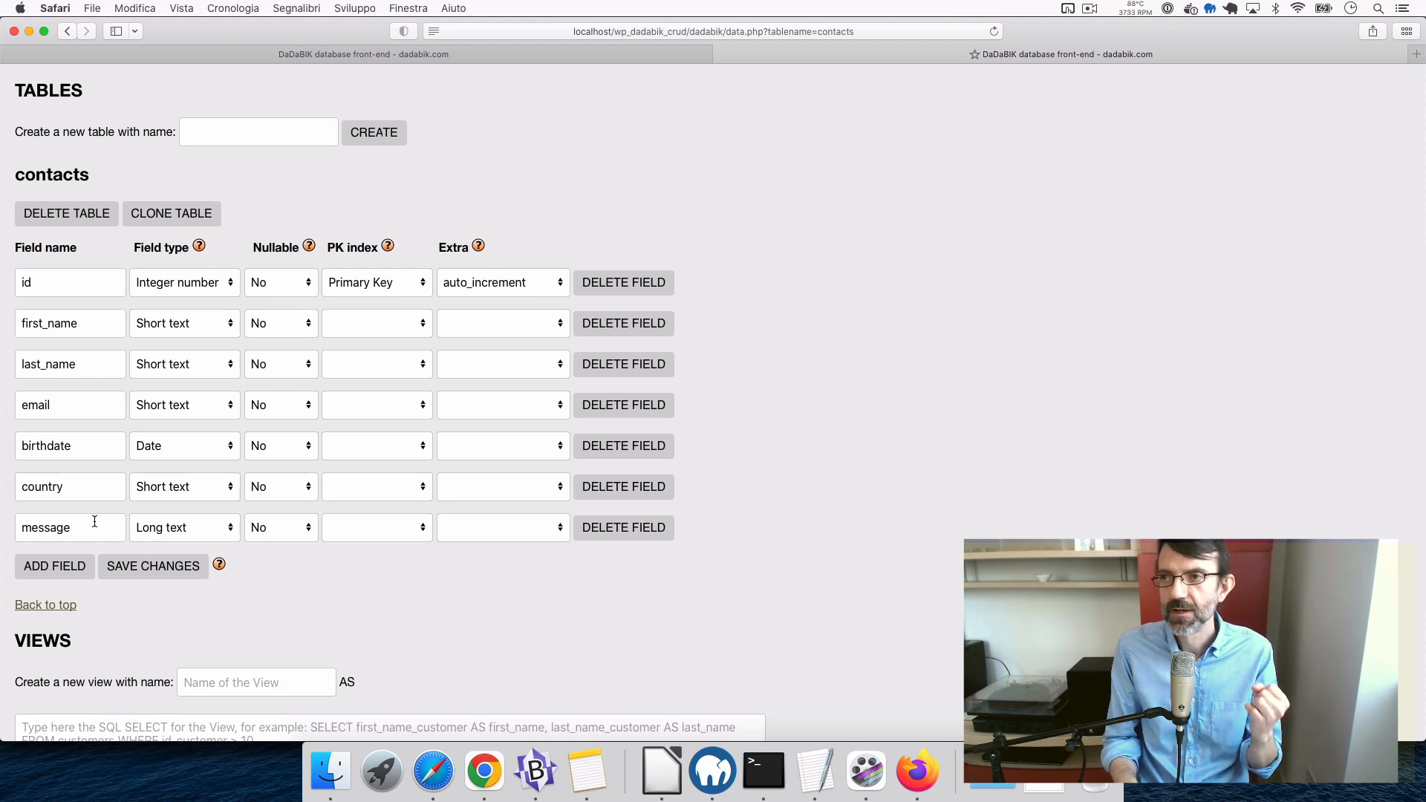
- Add a field named datetime_submitted of type Date and time, Nullable Yes, and save the changes
{"action": "left_click", "coordinate": [52, 572]}
{"action": "left_click", "coordinate": [66, 569]}
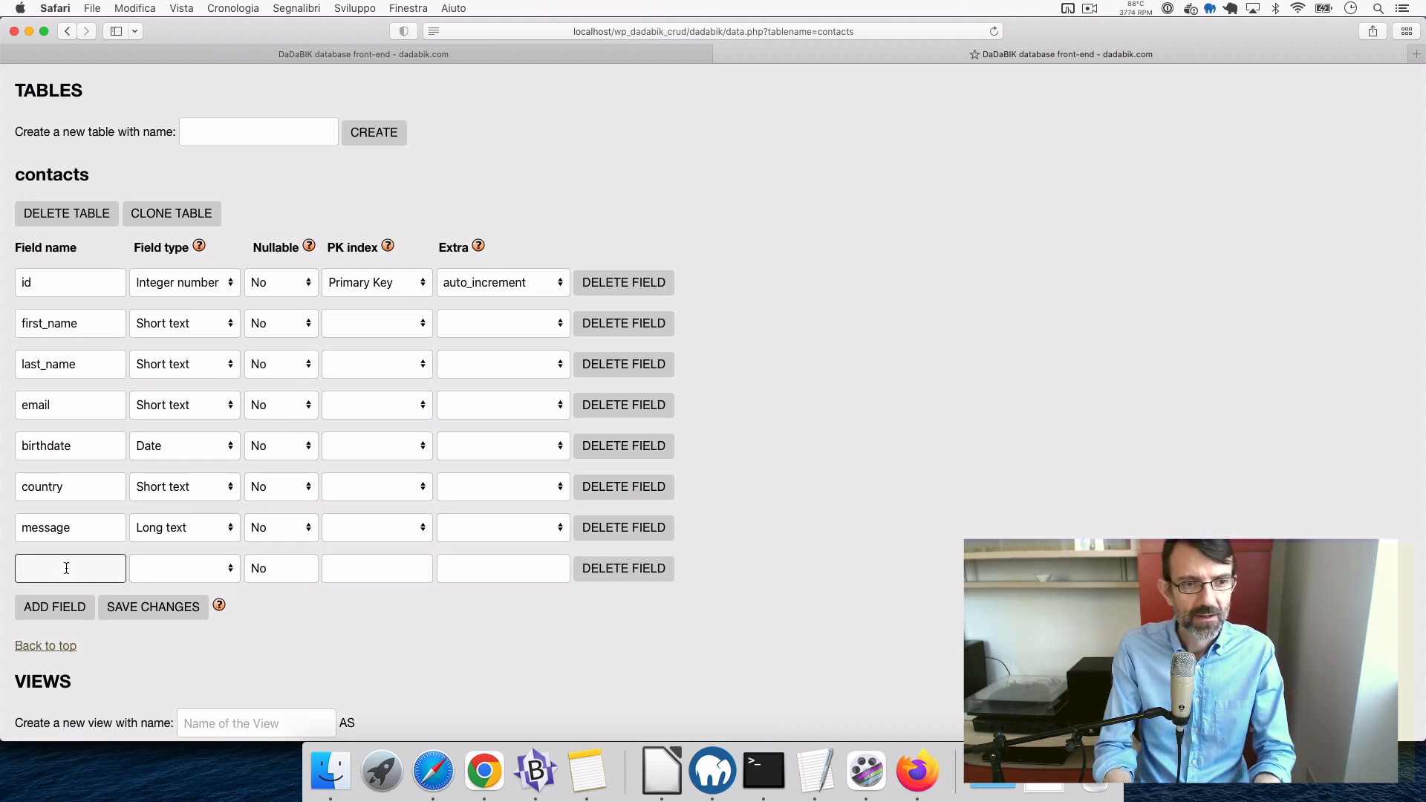
{"action": "type", "text": "date"}
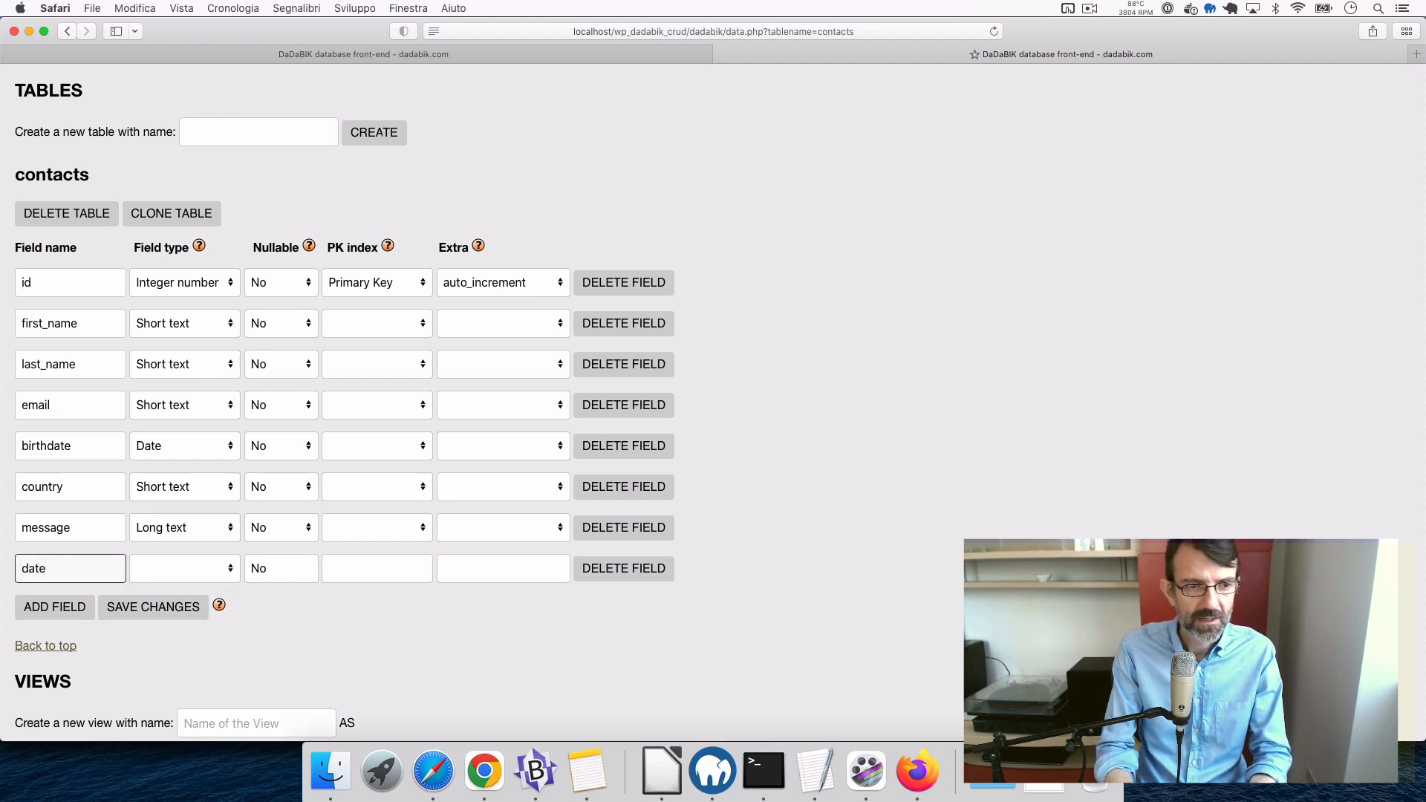
{"action": "type", "text": "time_submitted"}
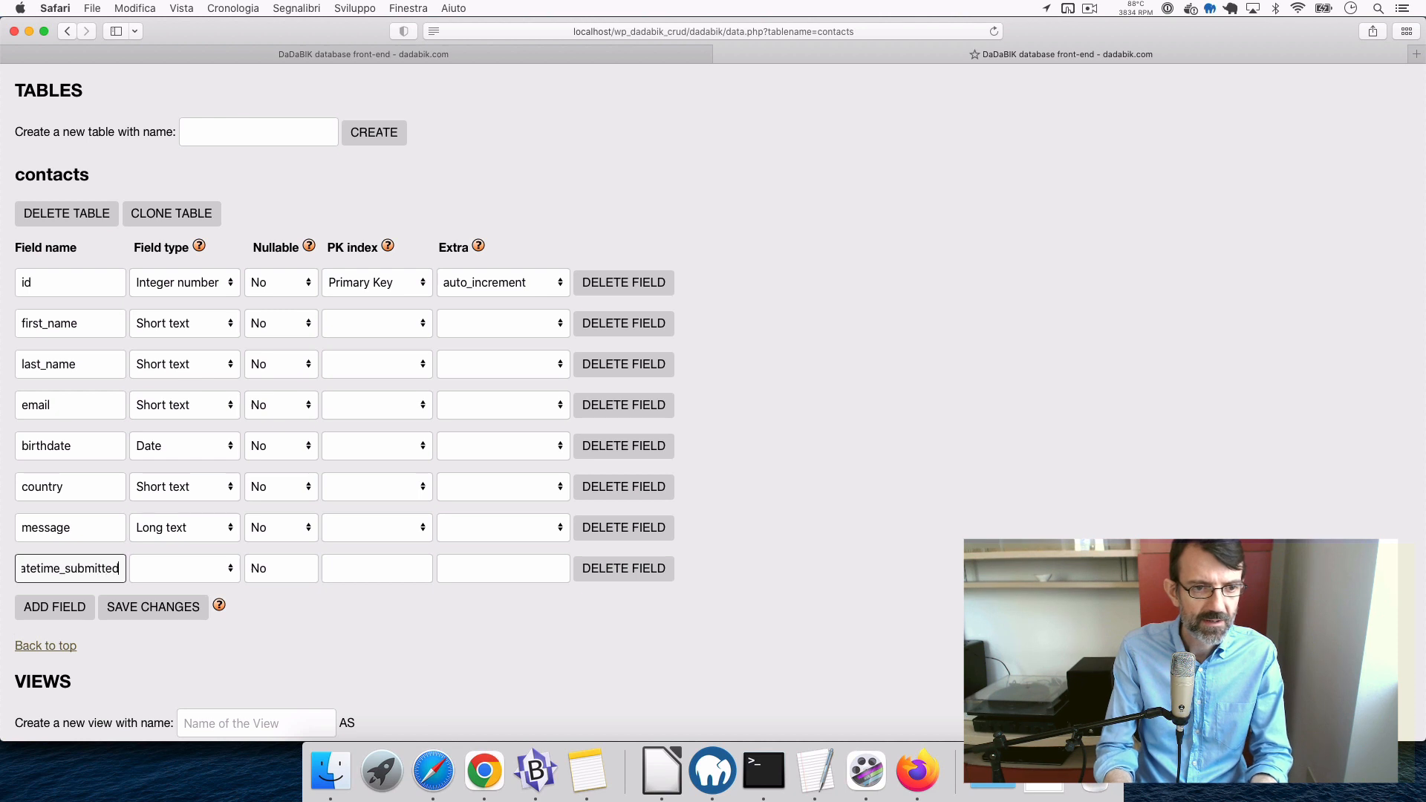
{"action": "left_click", "coordinate": [199, 569]}
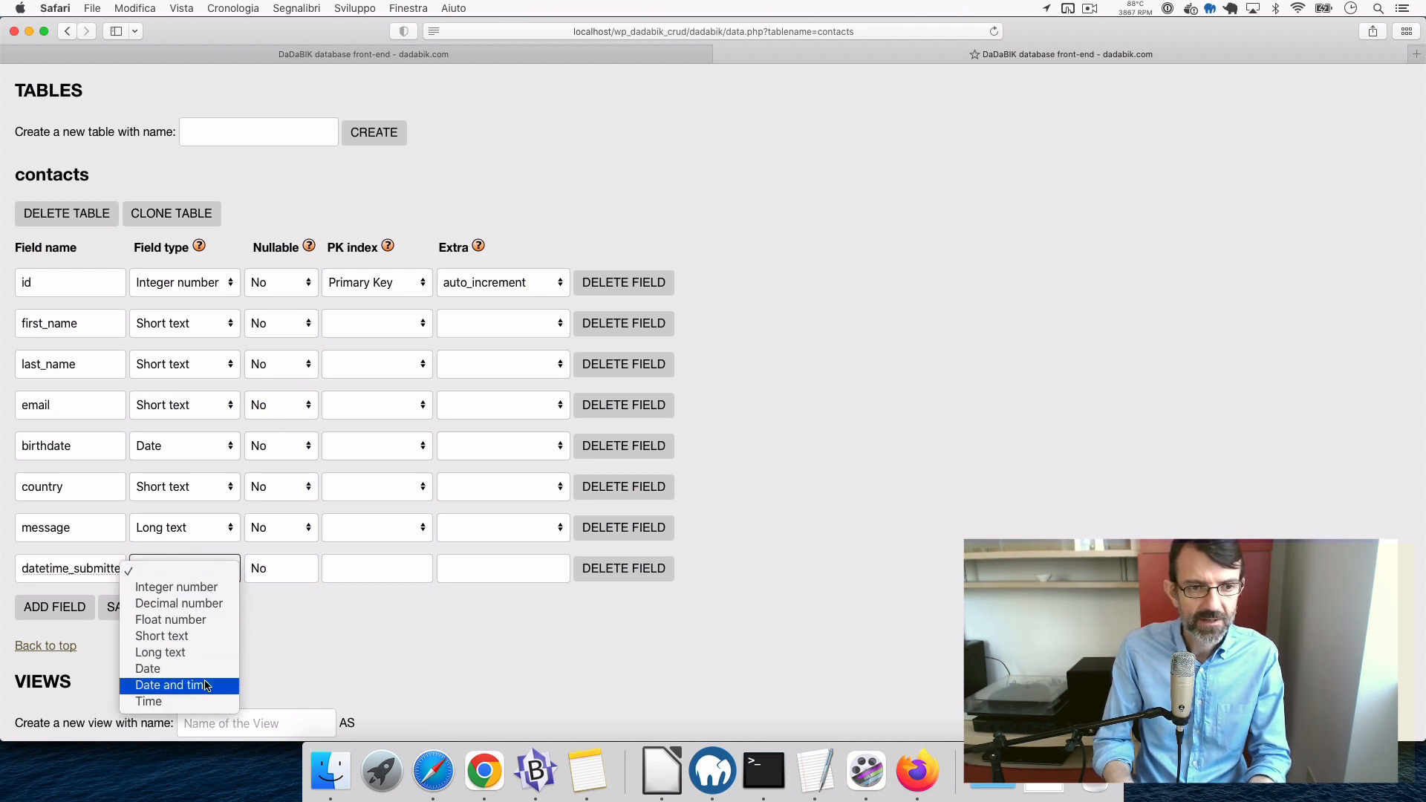
{"action": "left_click", "coordinate": [204, 684]}
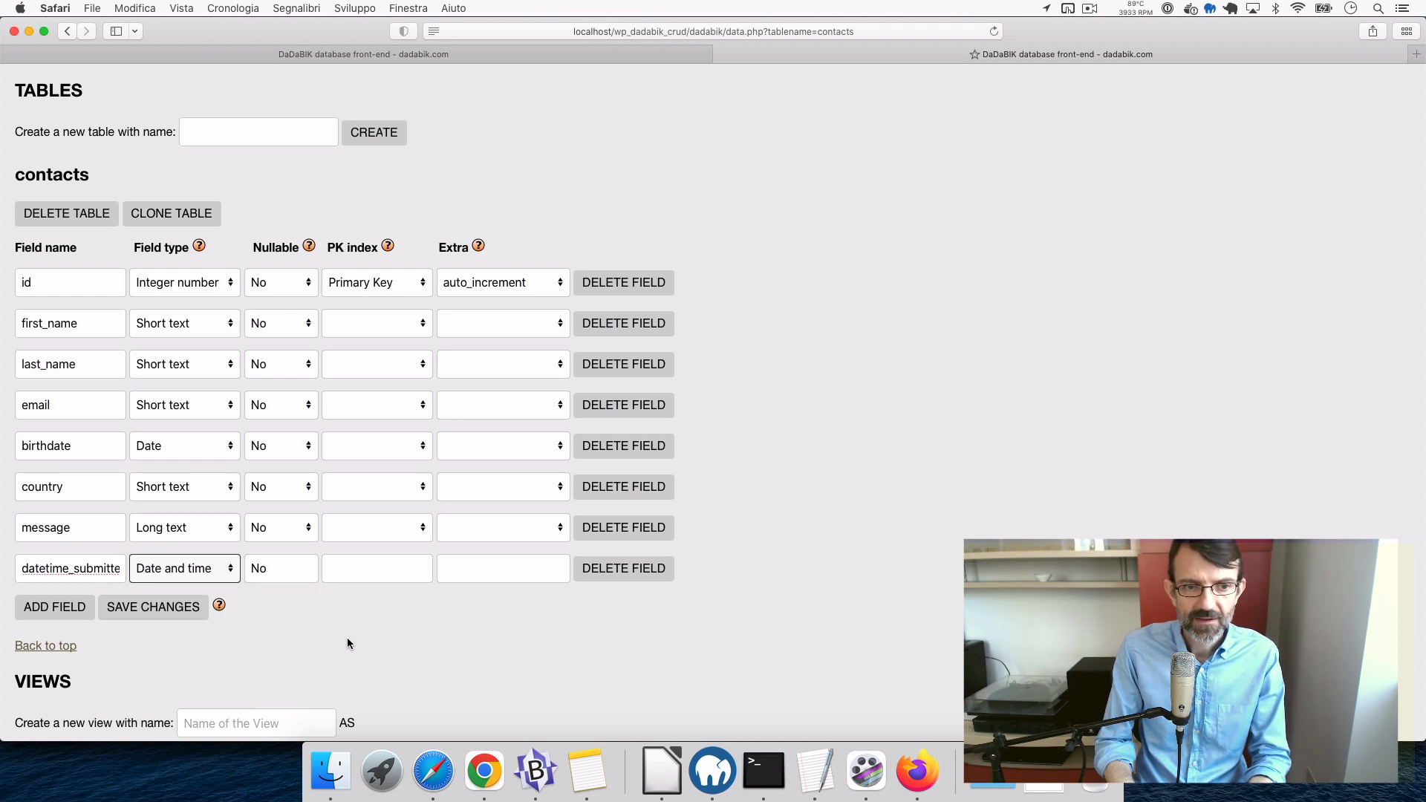
{"action": "left_click", "coordinate": [283, 568]}
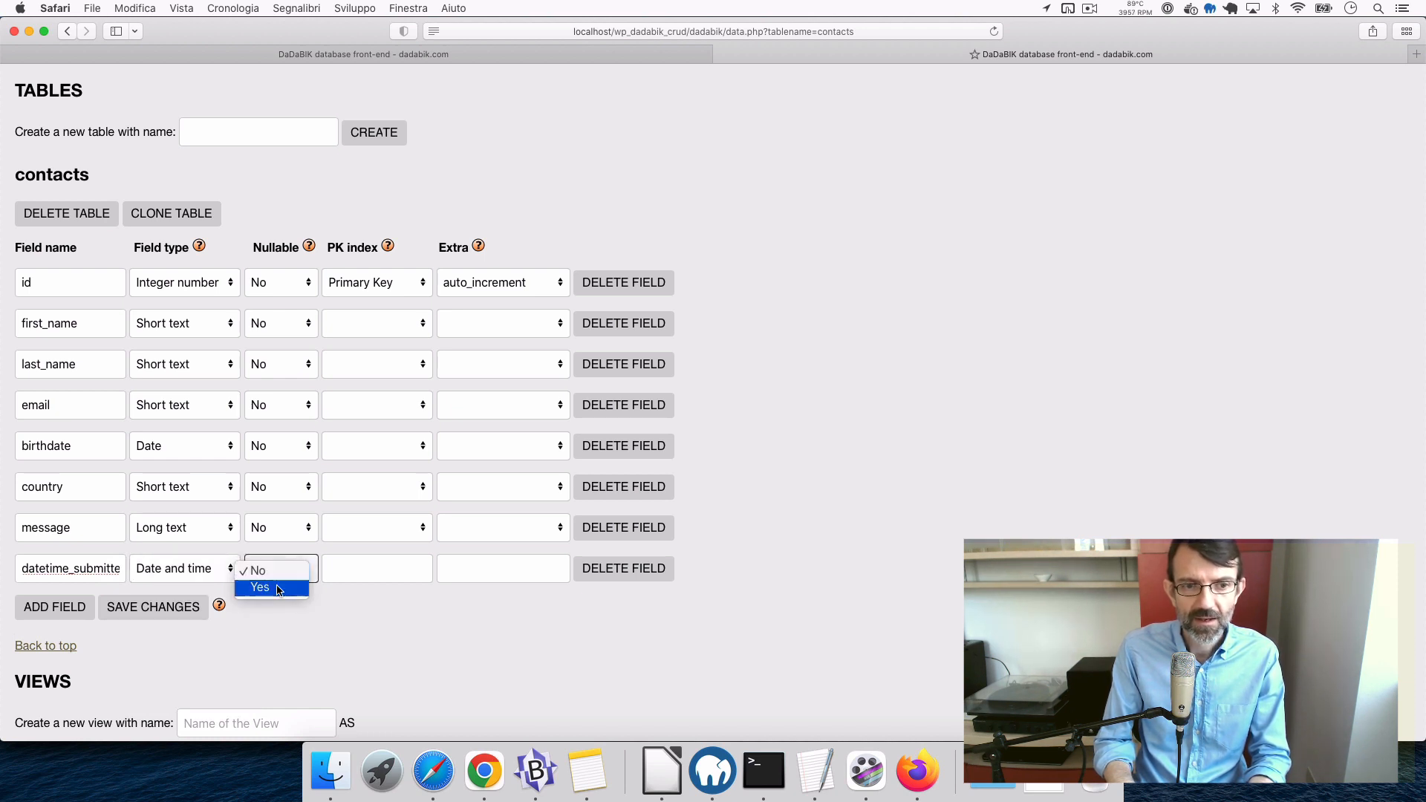
{"action": "left_click", "coordinate": [280, 586]}
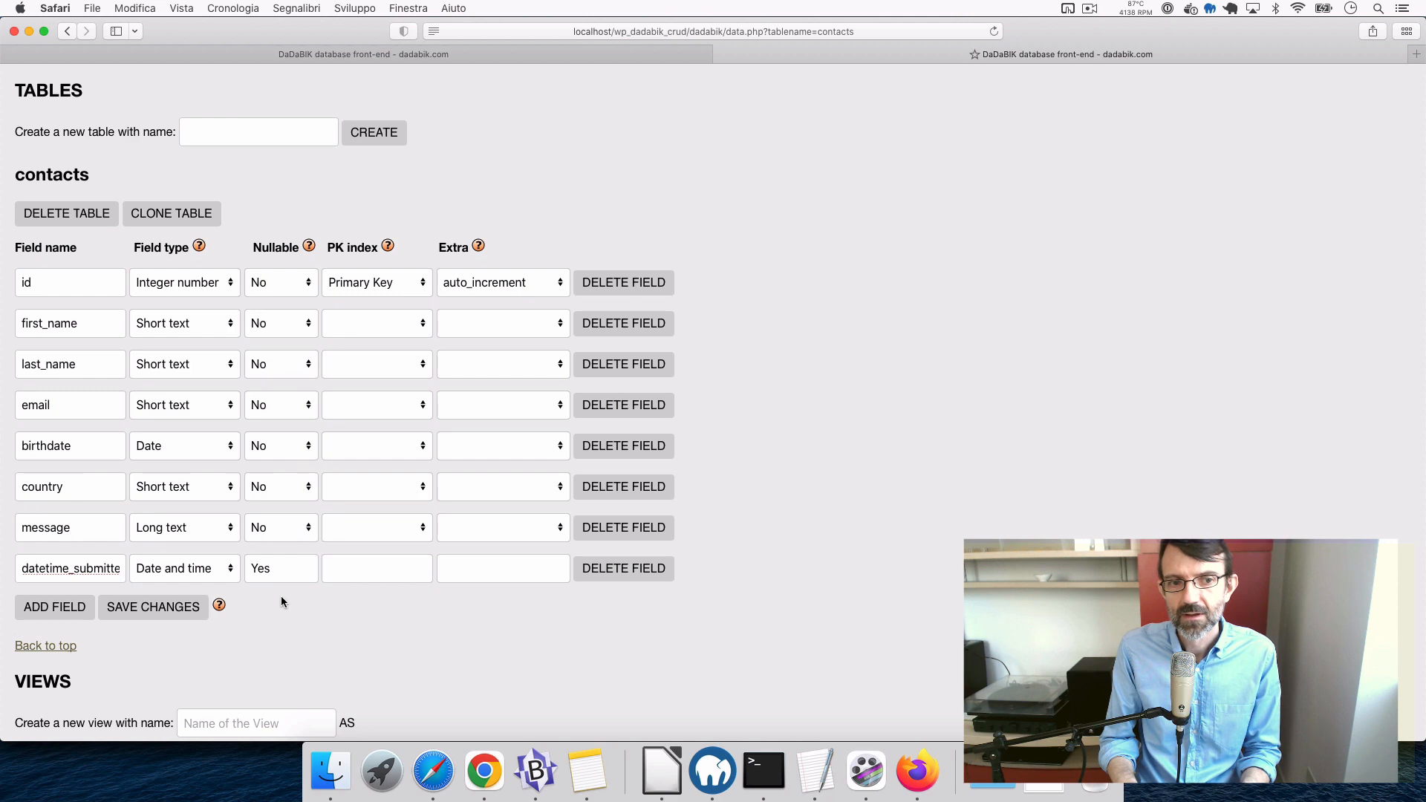
{"action": "left_click", "coordinate": [160, 619]}
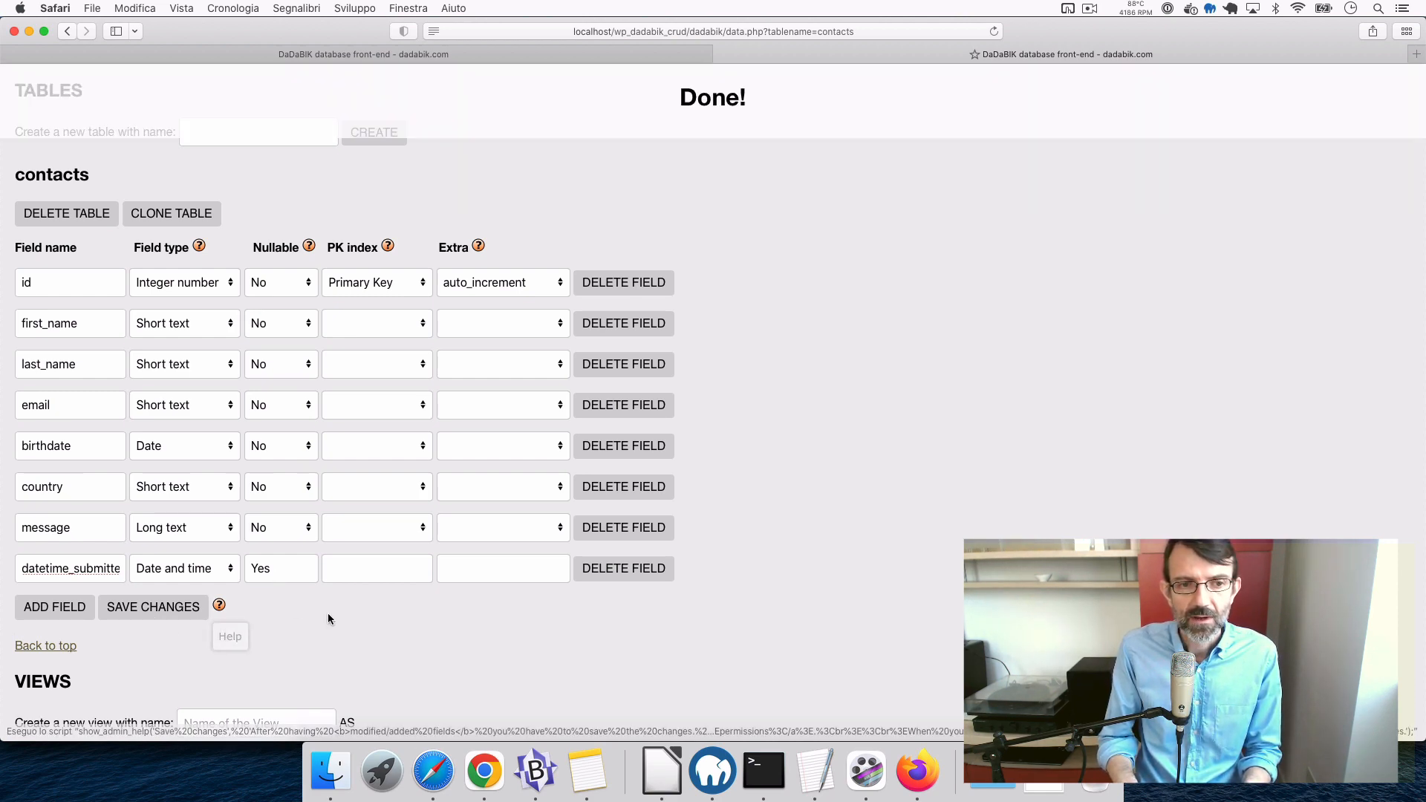
{"action": "scroll", "coordinate": [328, 614], "scroll_direction": "up", "scroll_amount": 2}
{"action": "scroll", "coordinate": [327, 618], "scroll_direction": "up", "scroll_amount": 3}
- Set datetime_submitted's form field type to insert_date_time and save that field's configuration
{"action": "left_click", "coordinate": [248, 153]}
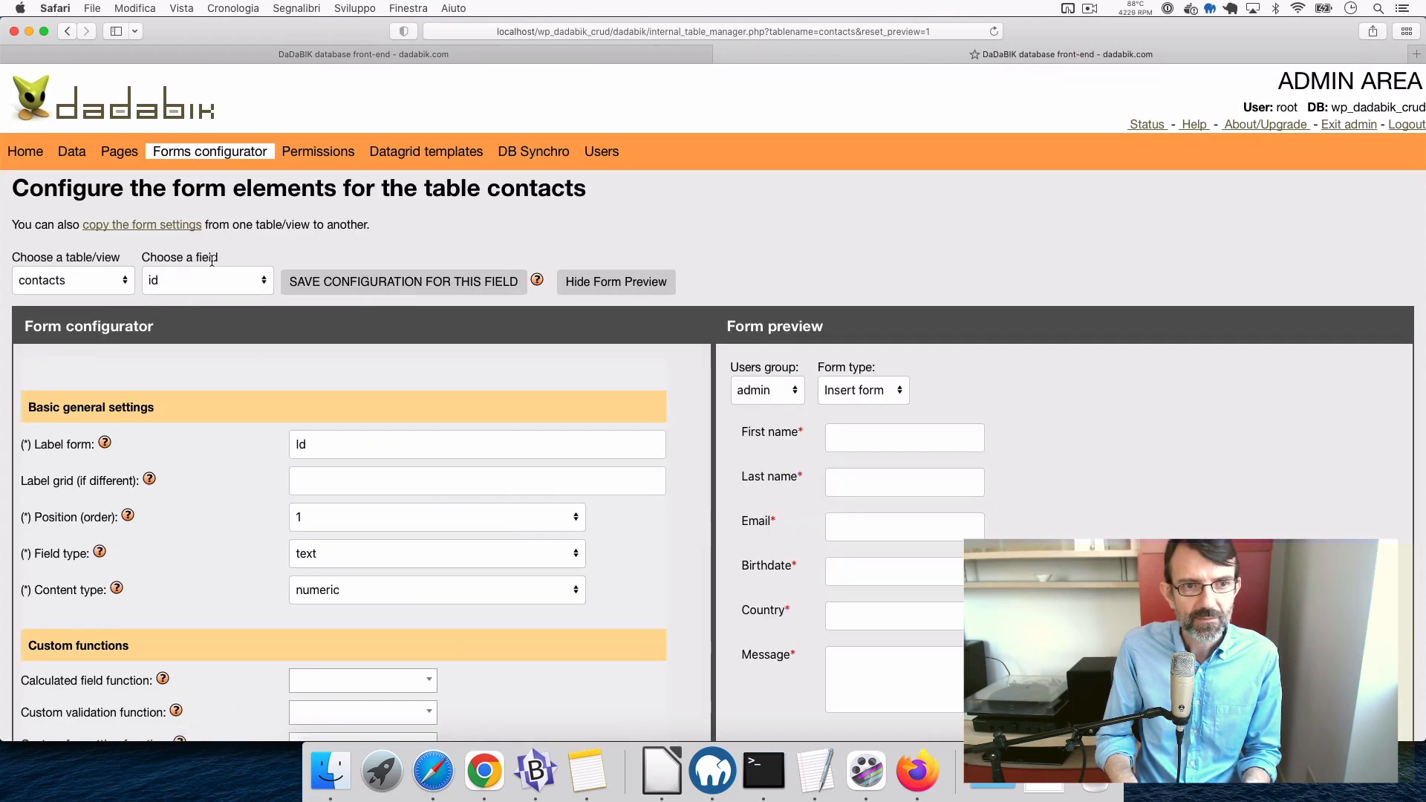
{"action": "left_click", "coordinate": [196, 276]}
{"action": "left_click", "coordinate": [201, 397]}
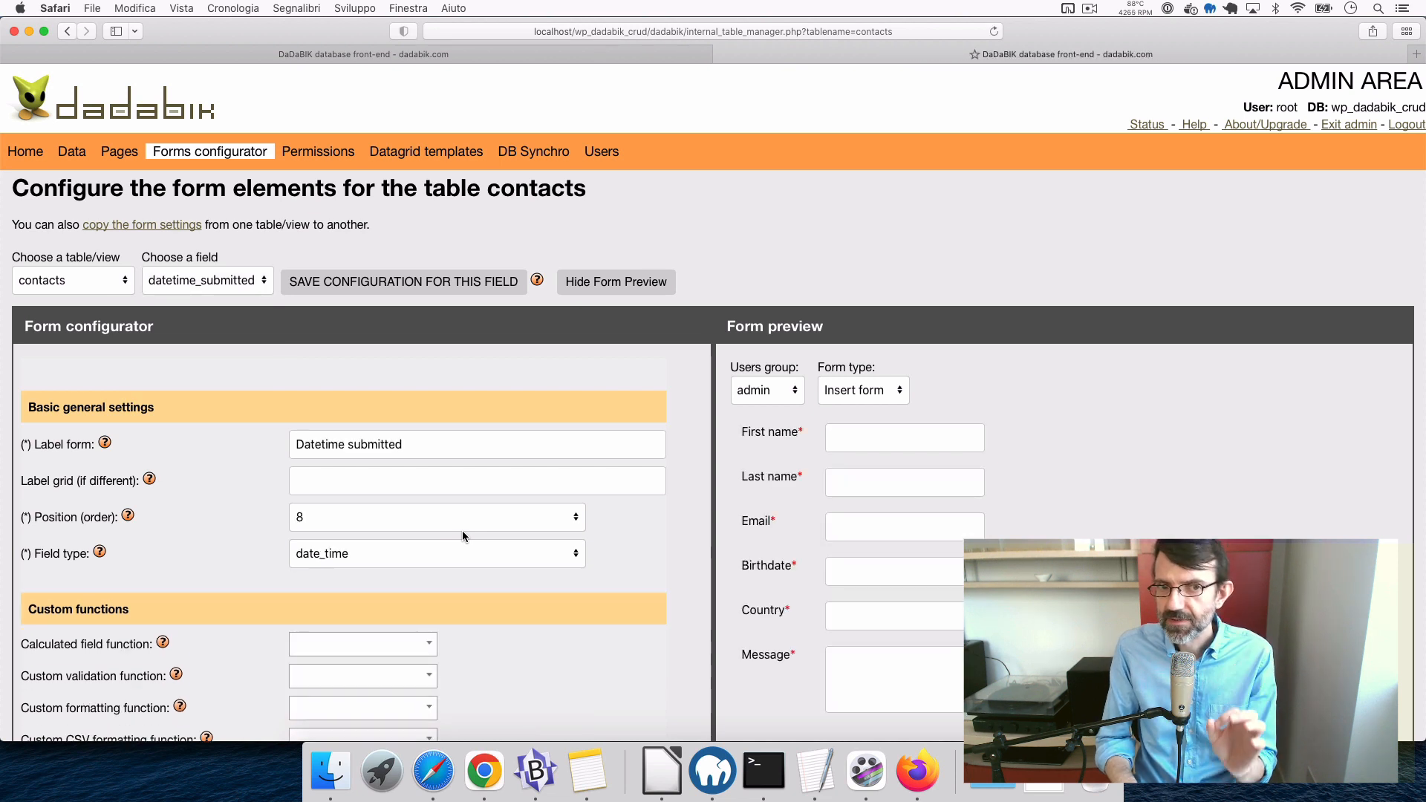
{"action": "scroll", "coordinate": [462, 530], "scroll_direction": "down", "scroll_amount": 2}
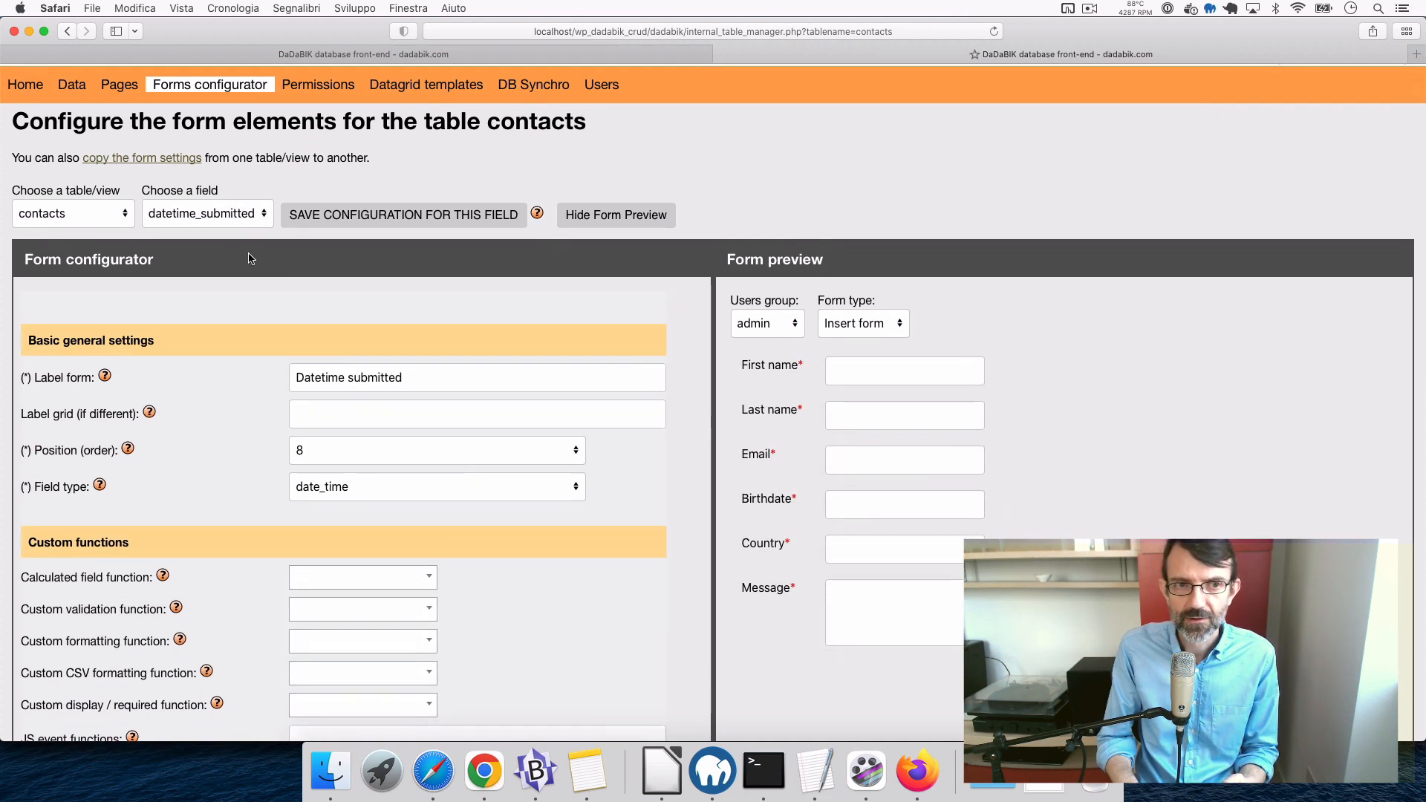
{"action": "left_click", "coordinate": [380, 485]}
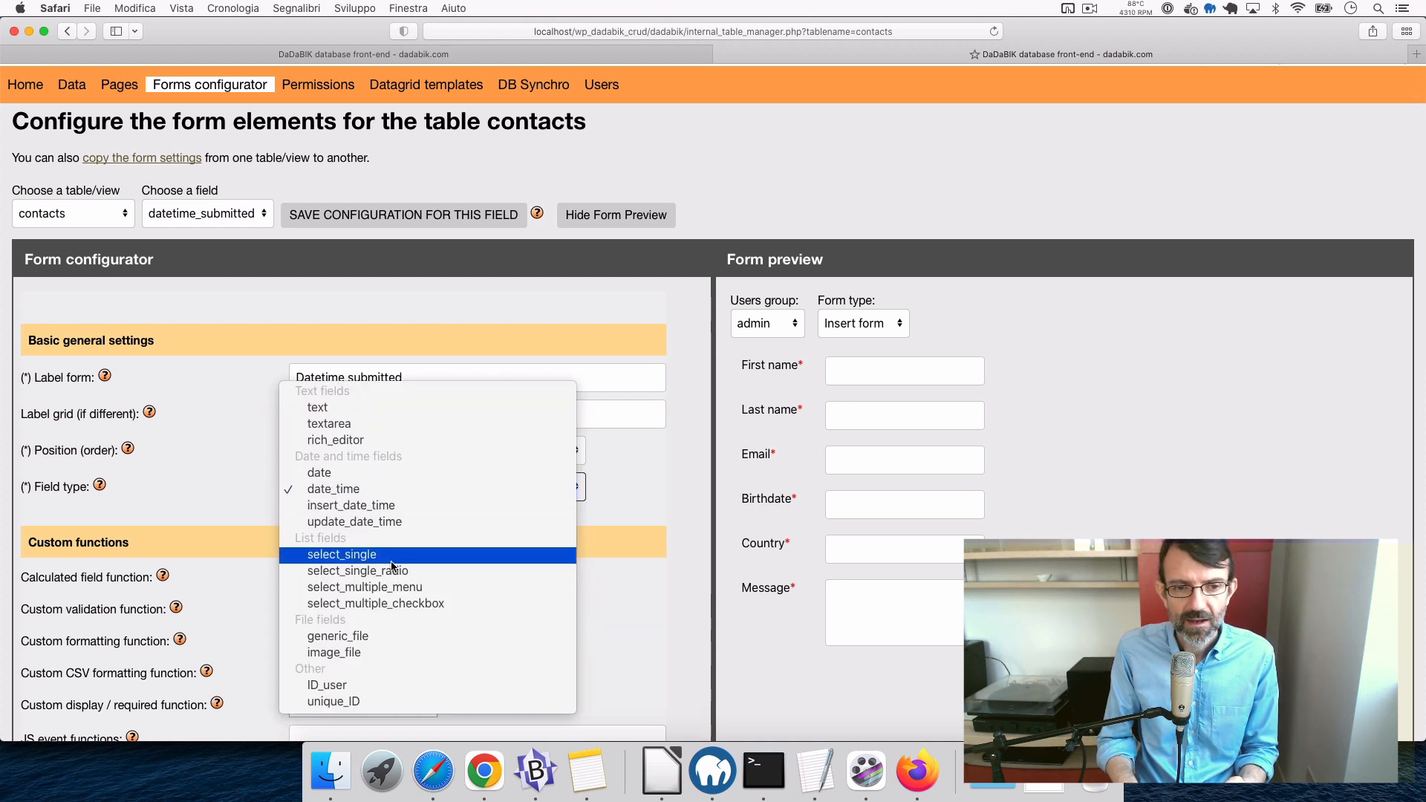
{"action": "left_click", "coordinate": [383, 506]}
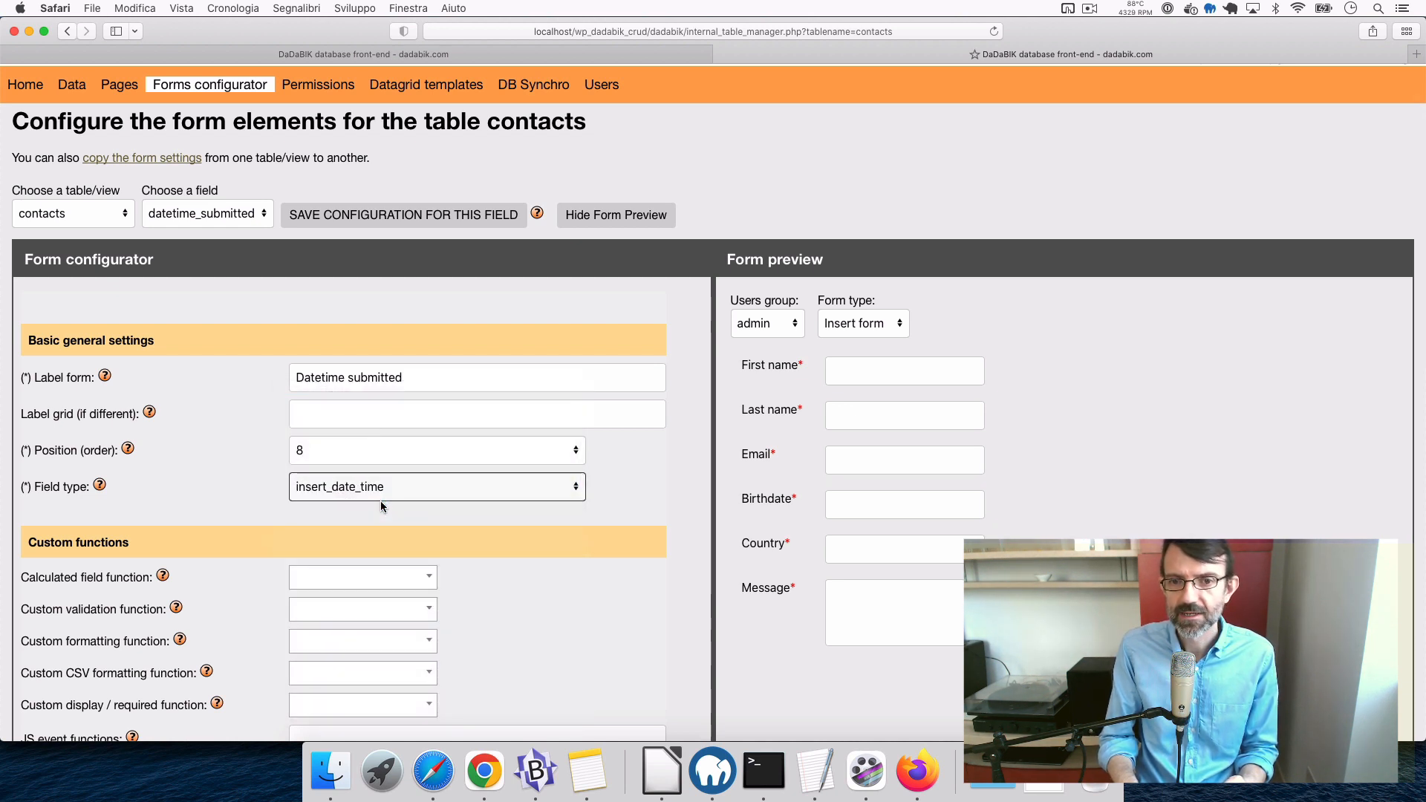
{"action": "left_click", "coordinate": [347, 222]}
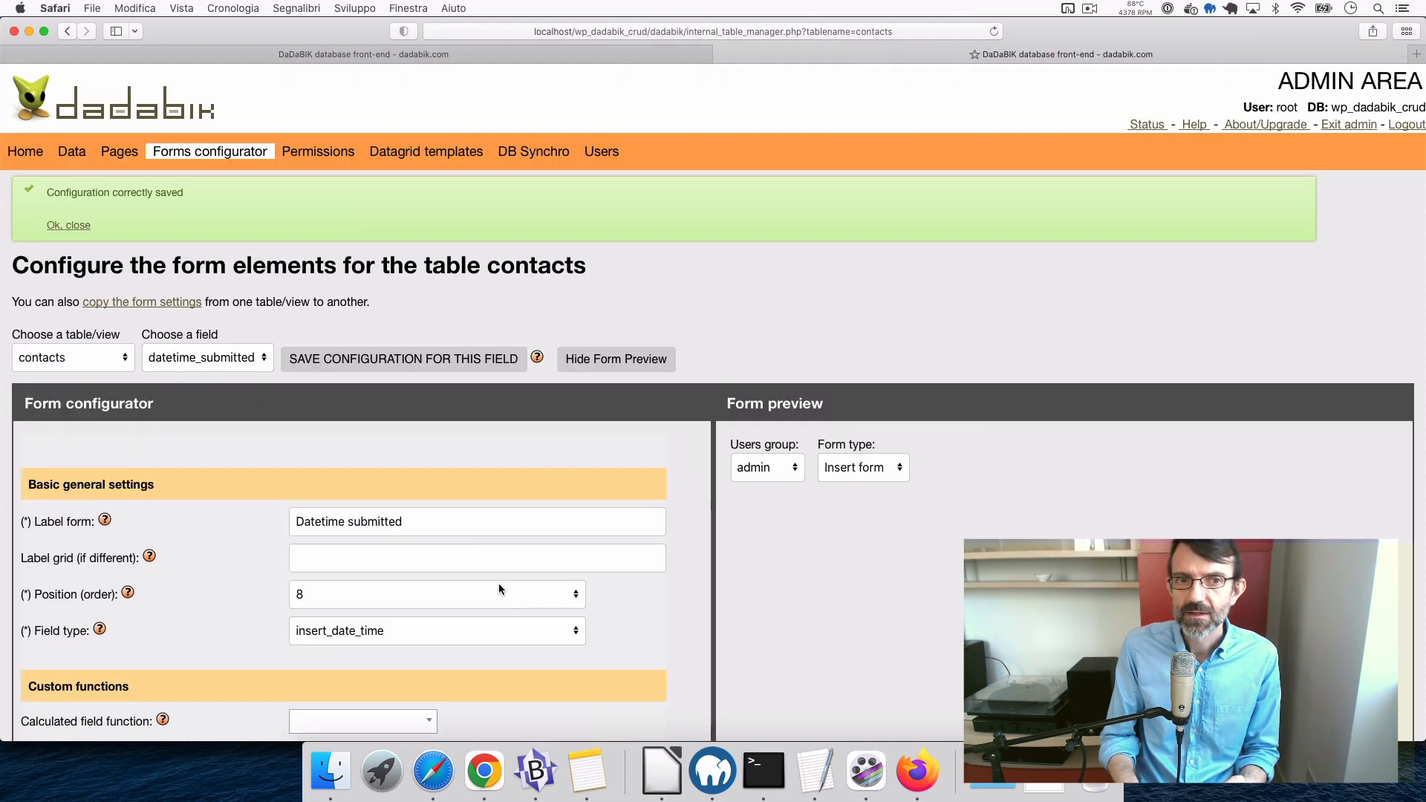
{"action": "scroll", "coordinate": [498, 582], "scroll_direction": "down", "scroll_amount": 2}
{"action": "scroll", "coordinate": [498, 583], "scroll_direction": "down", "scroll_amount": 2}
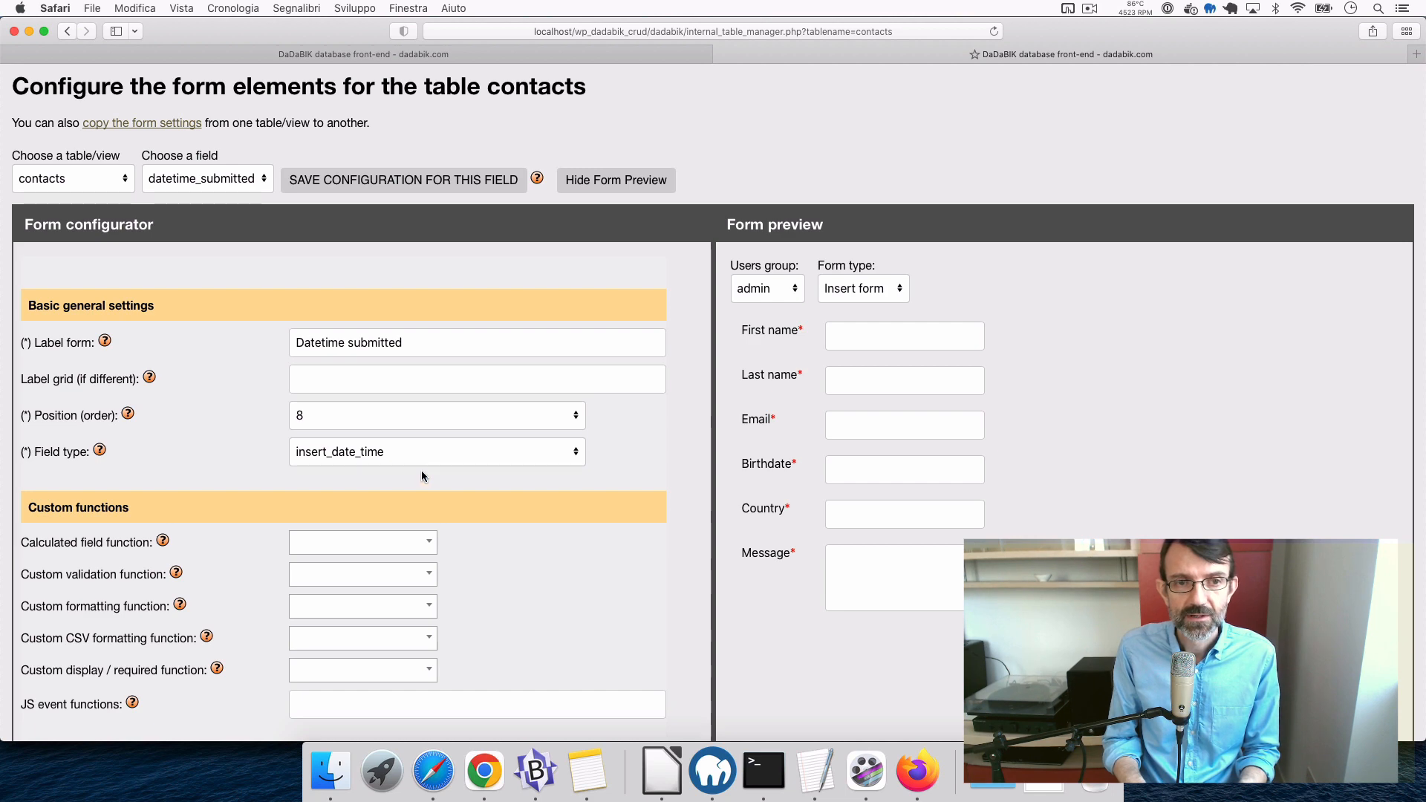
{"action": "scroll", "coordinate": [421, 470], "scroll_direction": "up", "scroll_amount": 3}
- Load the admin group's permissions for the contacts table
{"action": "left_click", "coordinate": [334, 156]}
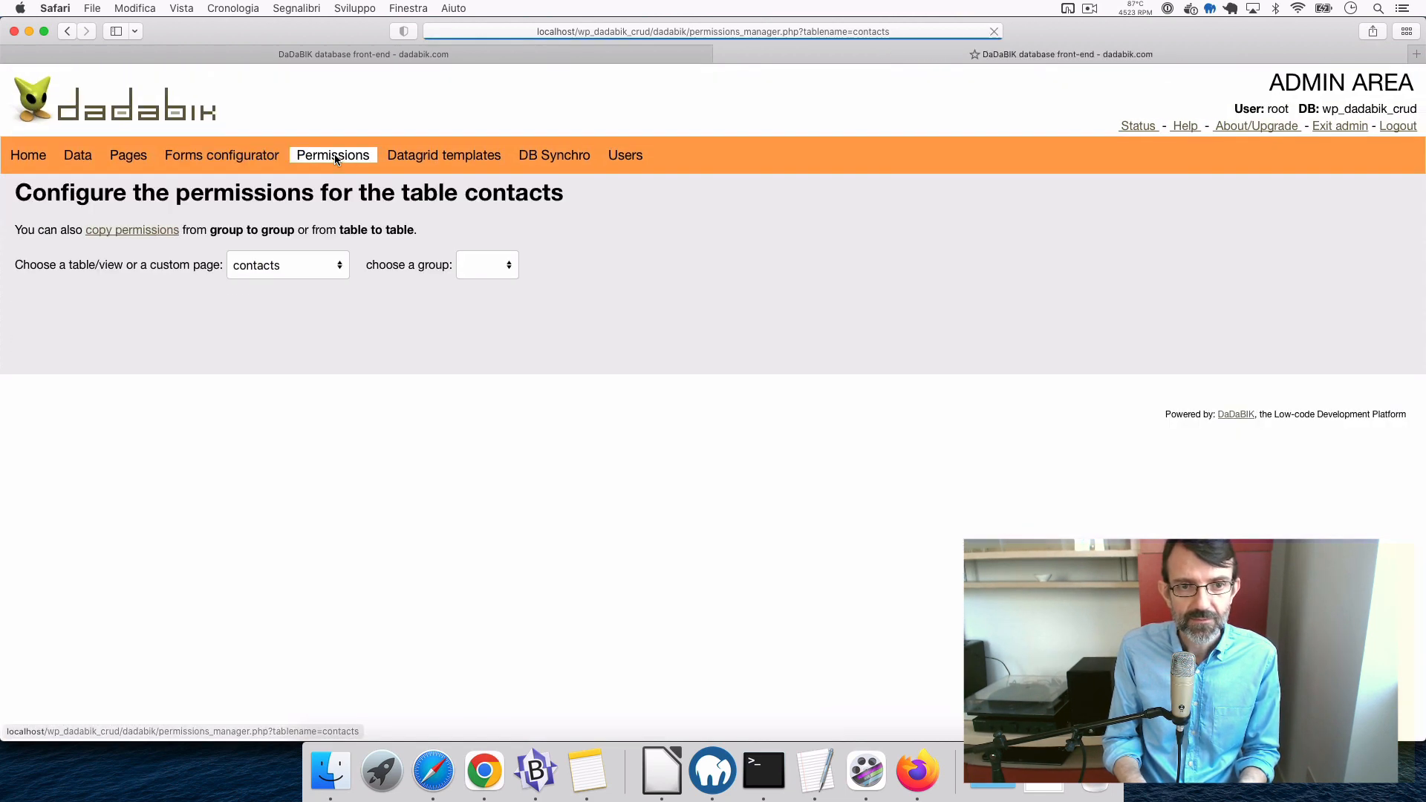
{"action": "left_click", "coordinate": [476, 269]}
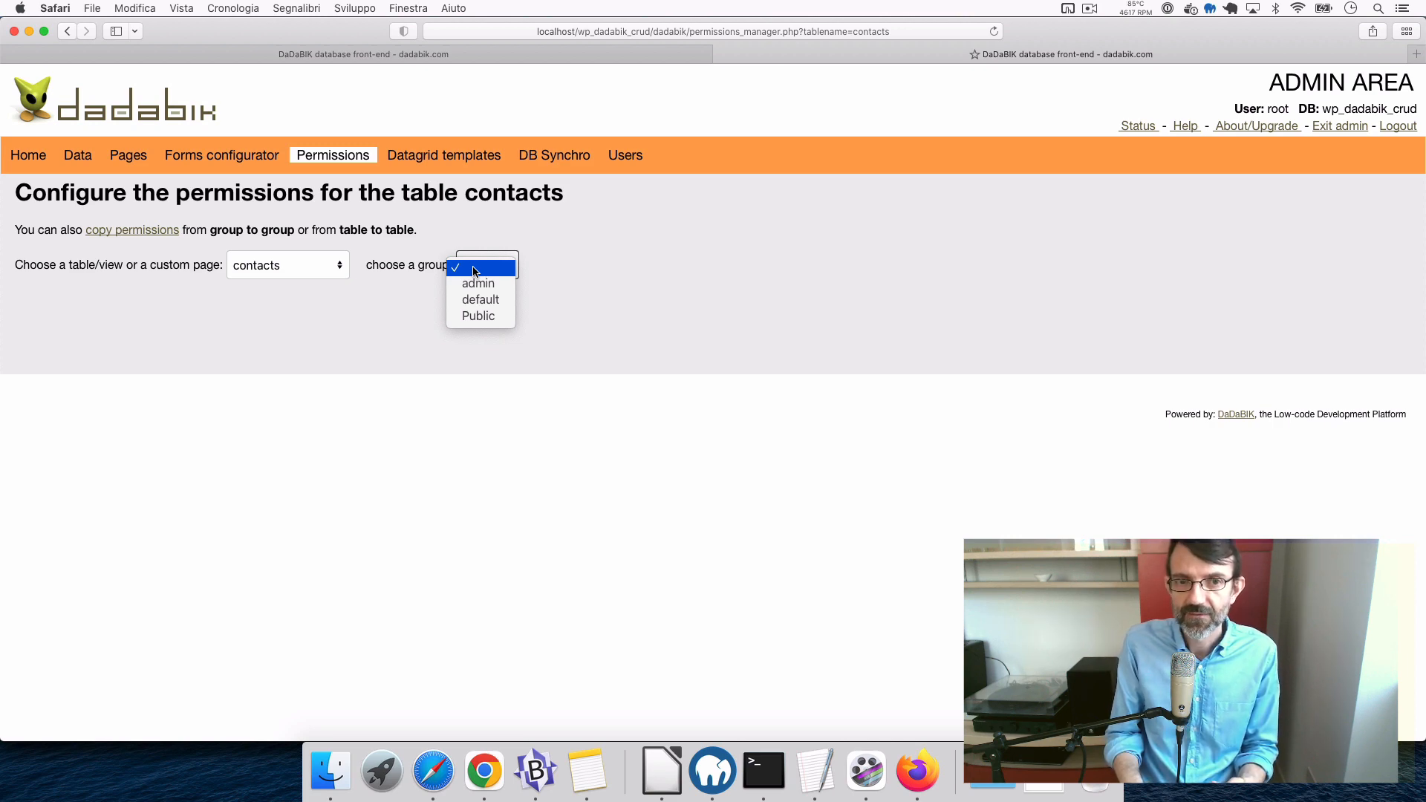
{"action": "left_click", "coordinate": [487, 288]}
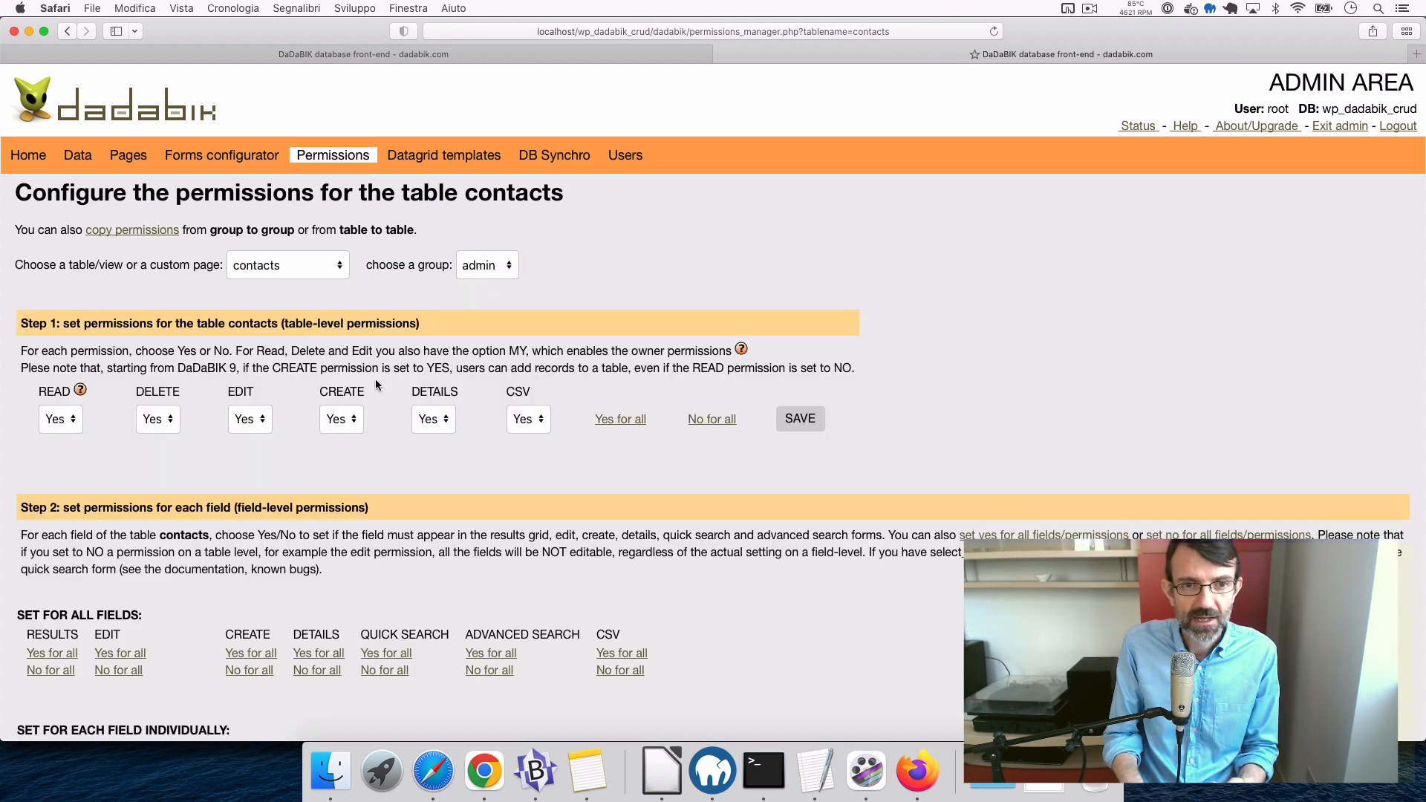
{"action": "scroll", "coordinate": [332, 440], "scroll_direction": "down", "scroll_amount": 15}
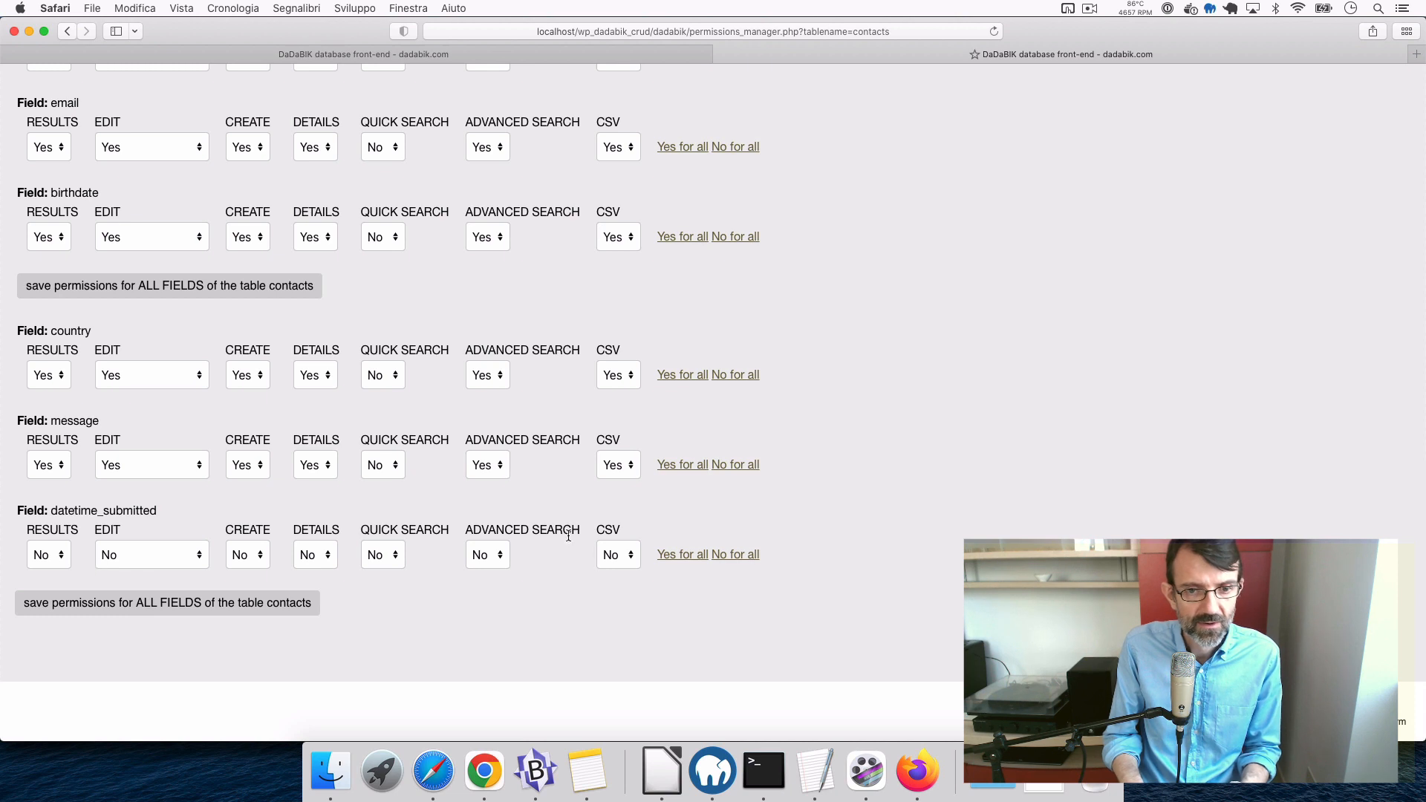
- Grant all datetime_submitted permissions except CREATE and QUICK SEARCH (No), and save for all fields
{"action": "left_click", "coordinate": [684, 558]}
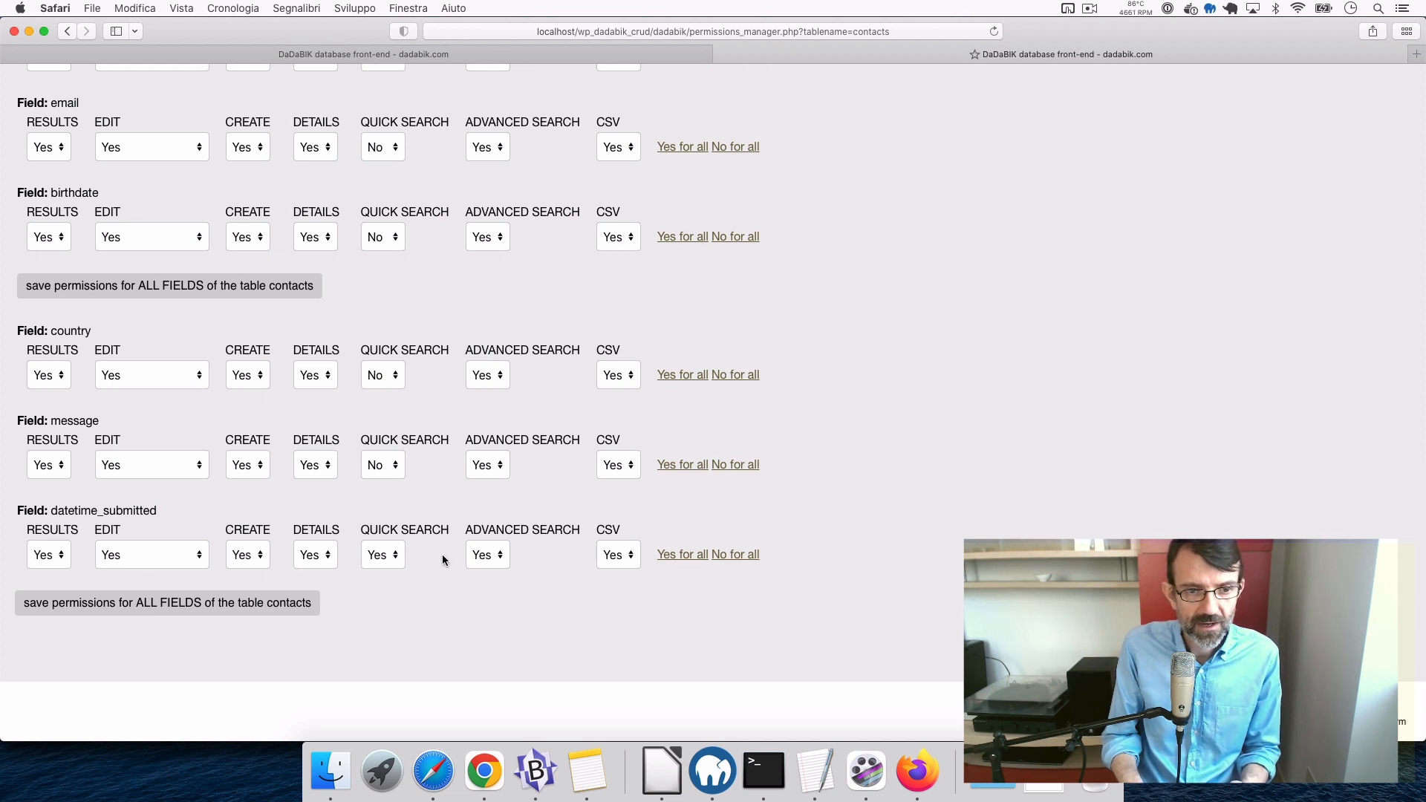
{"action": "left_click", "coordinate": [254, 559]}
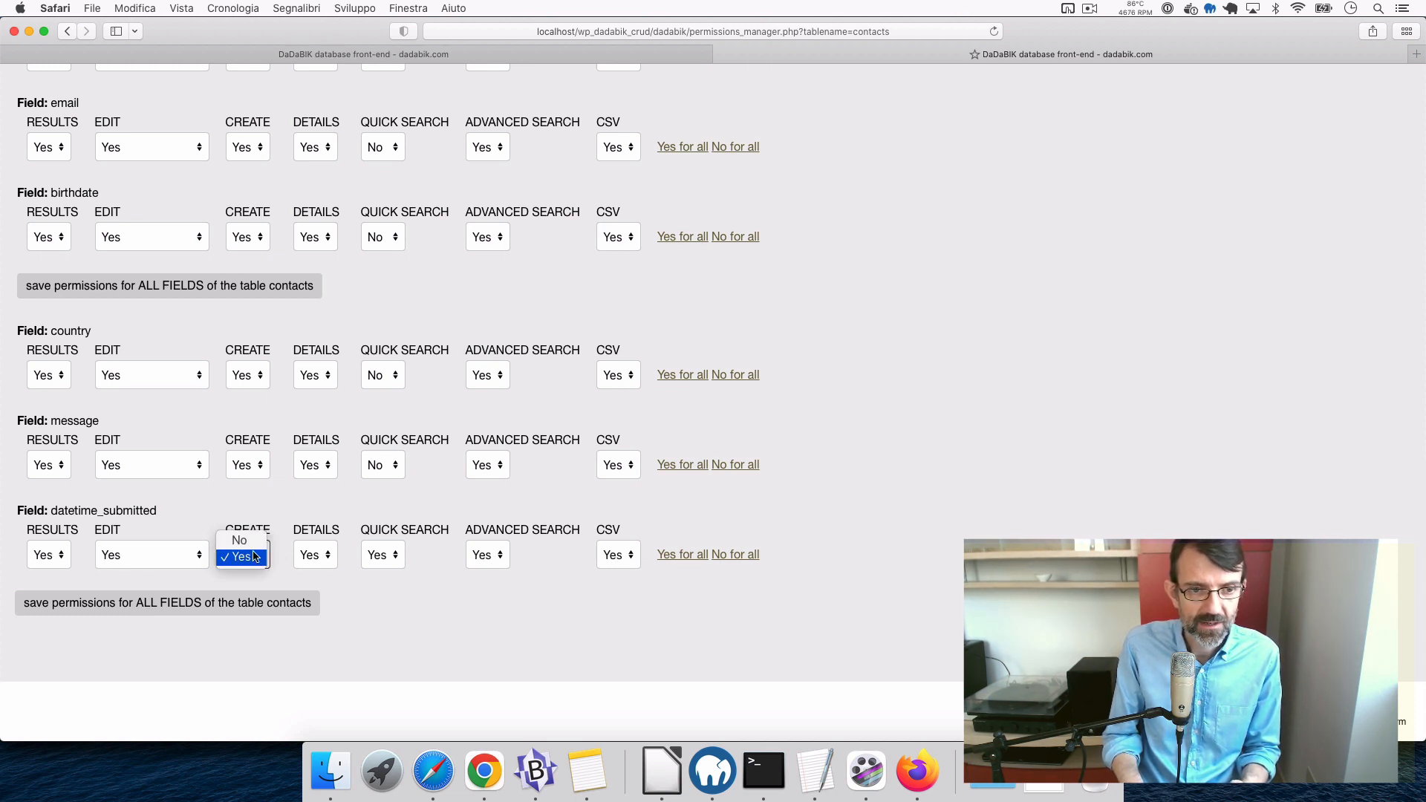
{"action": "left_click", "coordinate": [248, 538]}
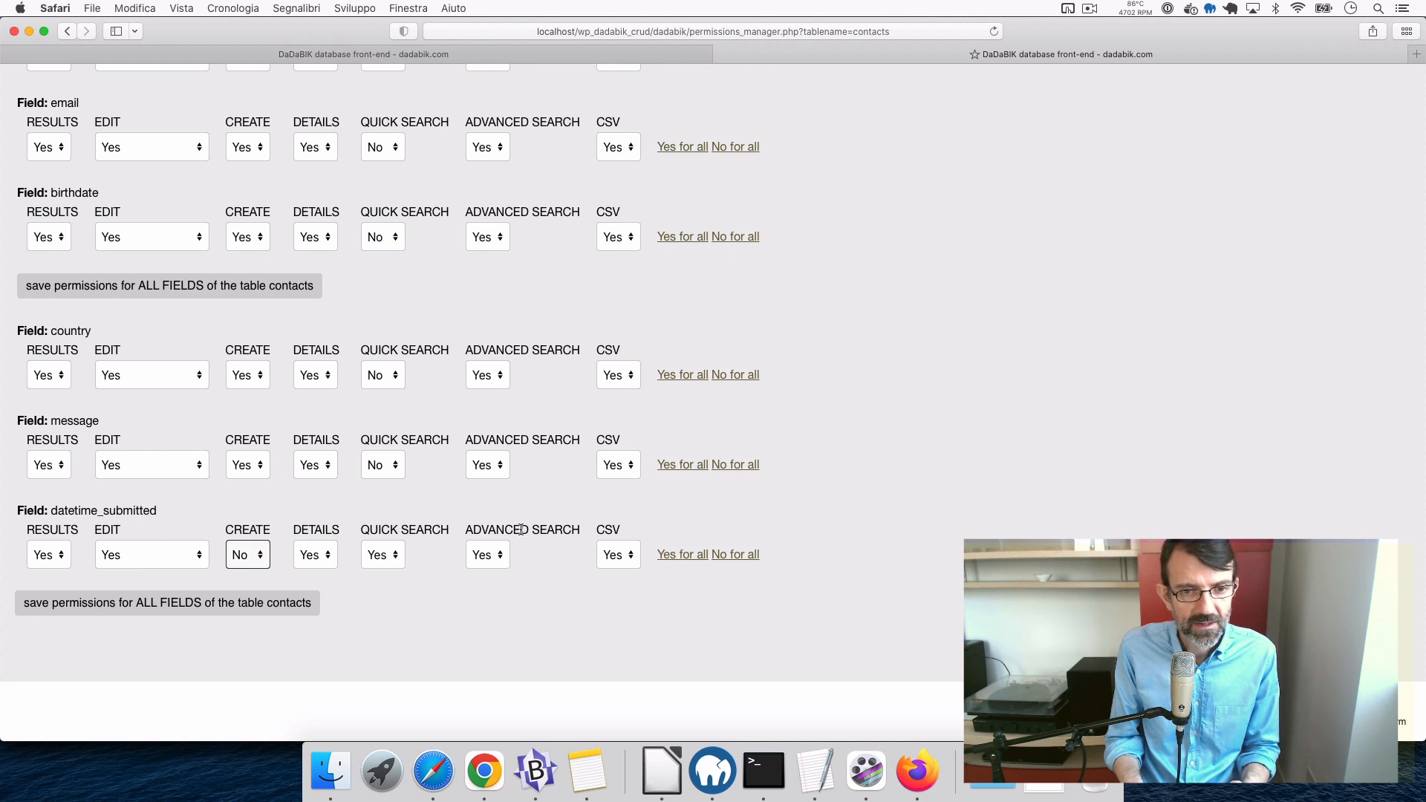
{"action": "left_click", "coordinate": [383, 555]}
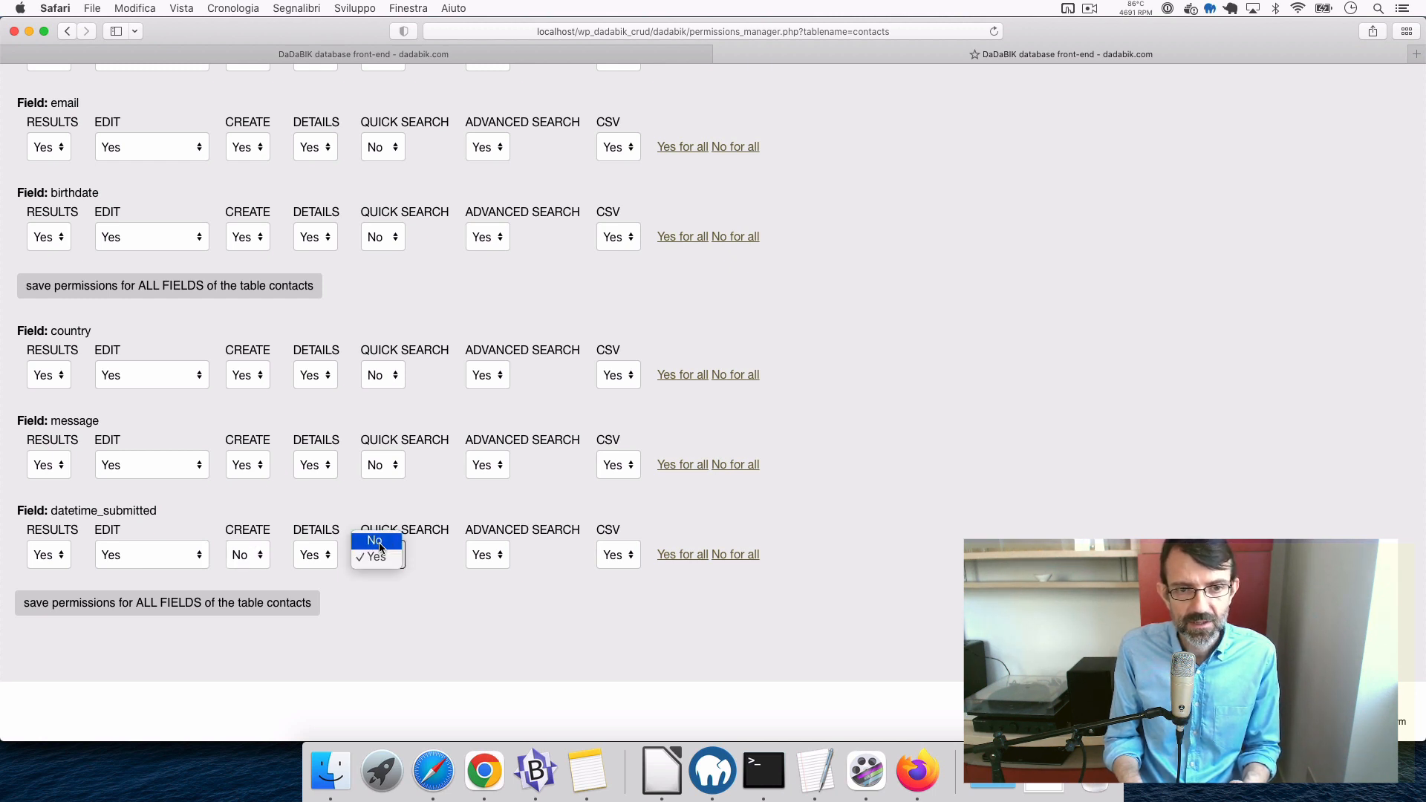
{"action": "left_click", "coordinate": [379, 542]}
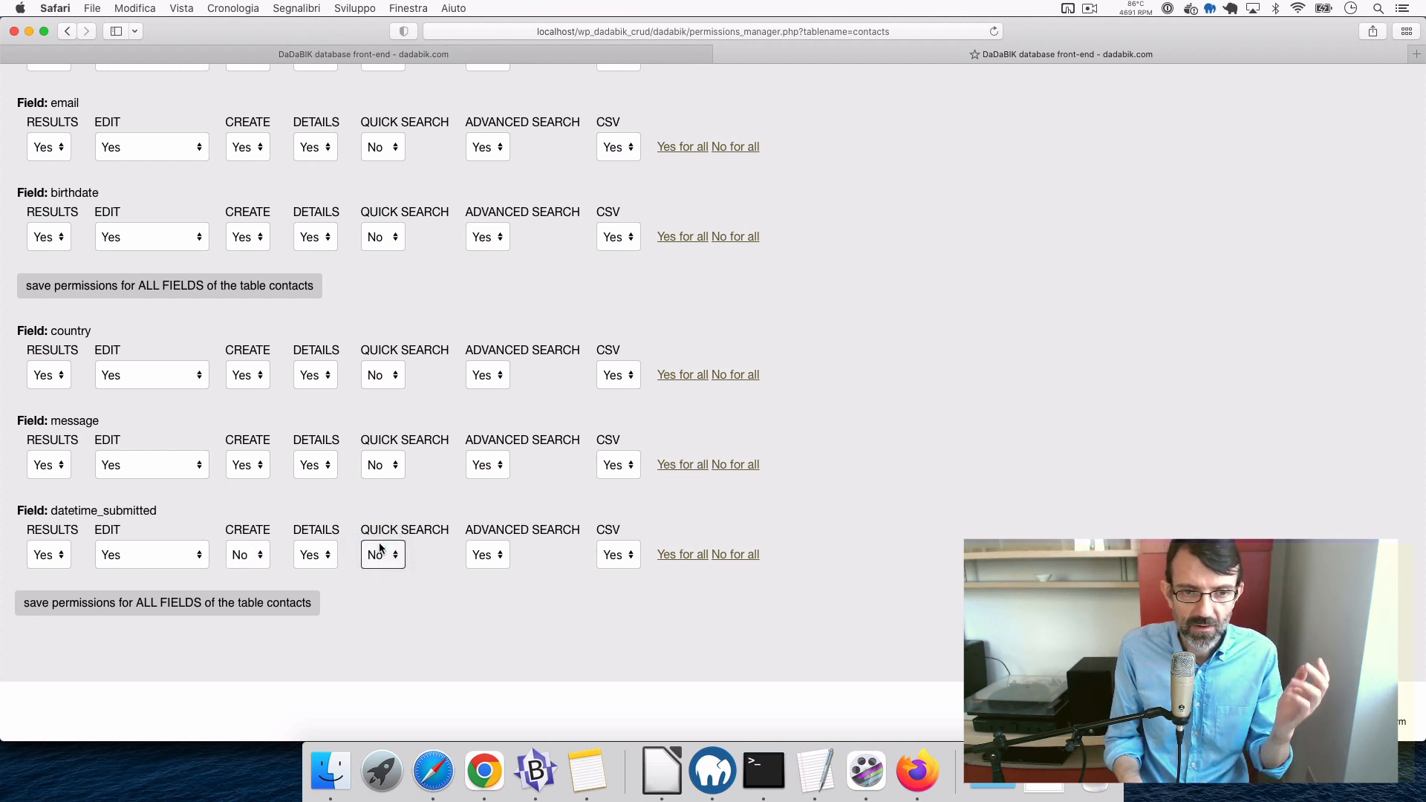
{"action": "left_click", "coordinate": [274, 602]}
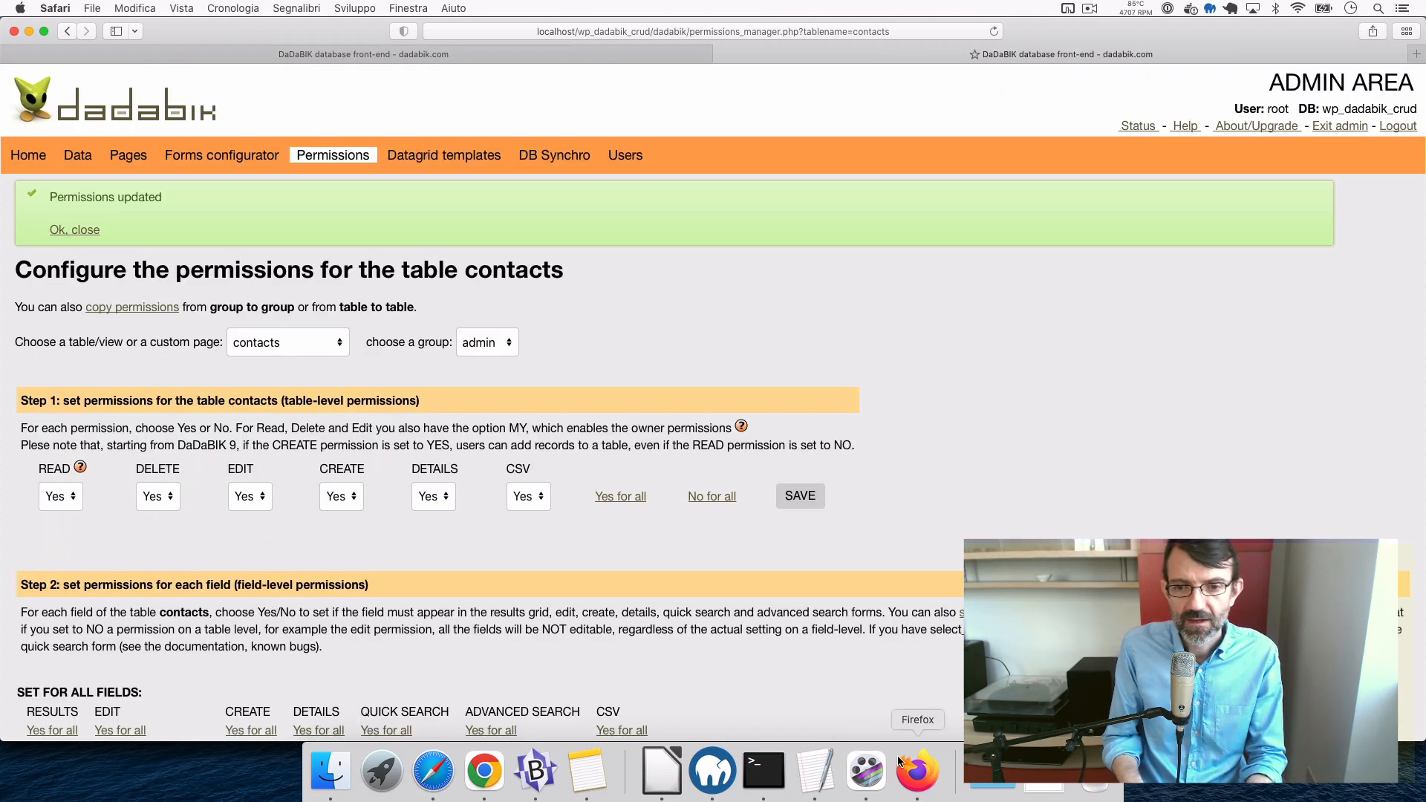
{"action": "left_click", "coordinate": [918, 770]}
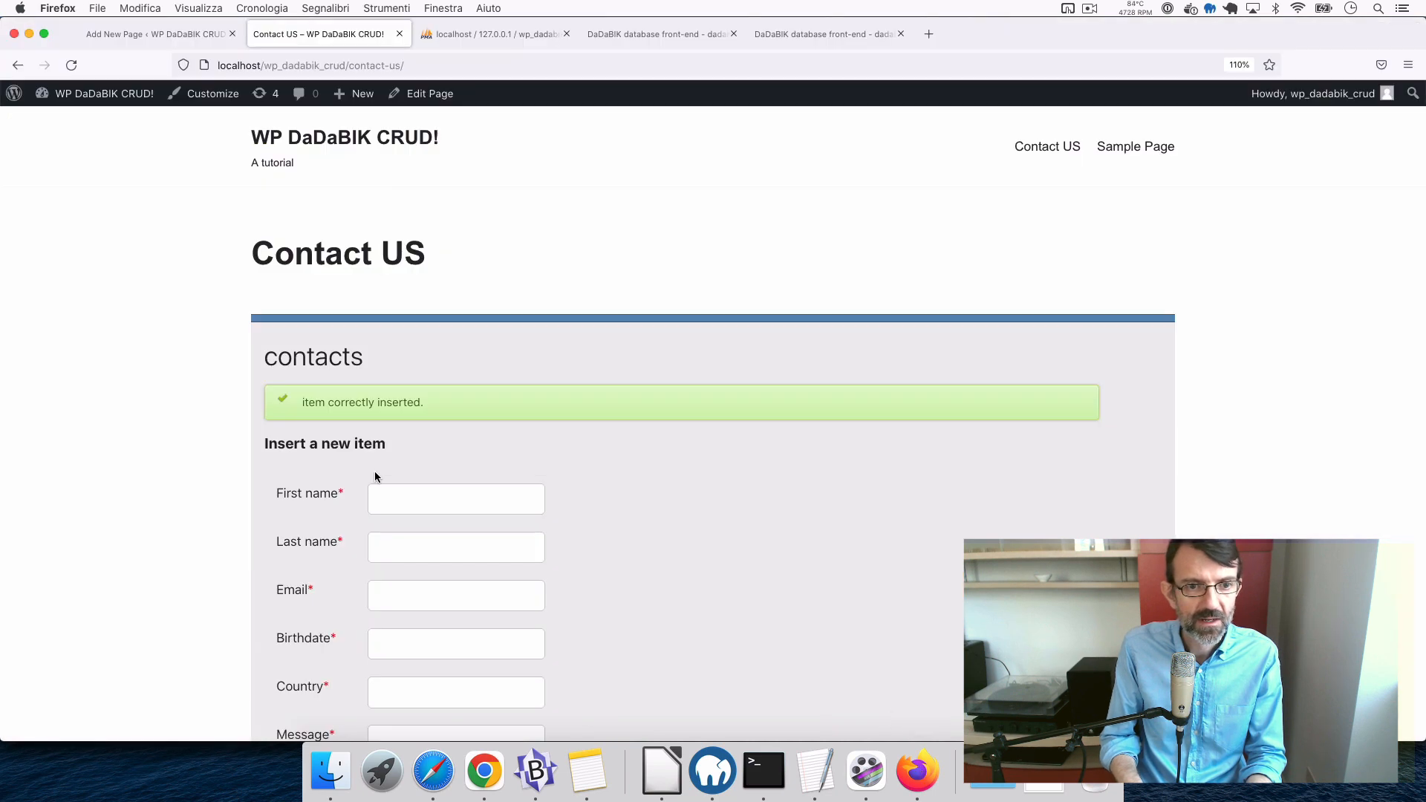
- Fill the Contact US form with placeholder first and last names and a test e-mail address
{"action": "scroll", "coordinate": [396, 354], "scroll_direction": "down", "scroll_amount": 3}
{"action": "left_click", "coordinate": [391, 325]}
{"action": "type", "text": "fjaskdfjals"}
{"action": "key", "text": "Tab"}
{"action": "type", "text": "fjsljsdk"}
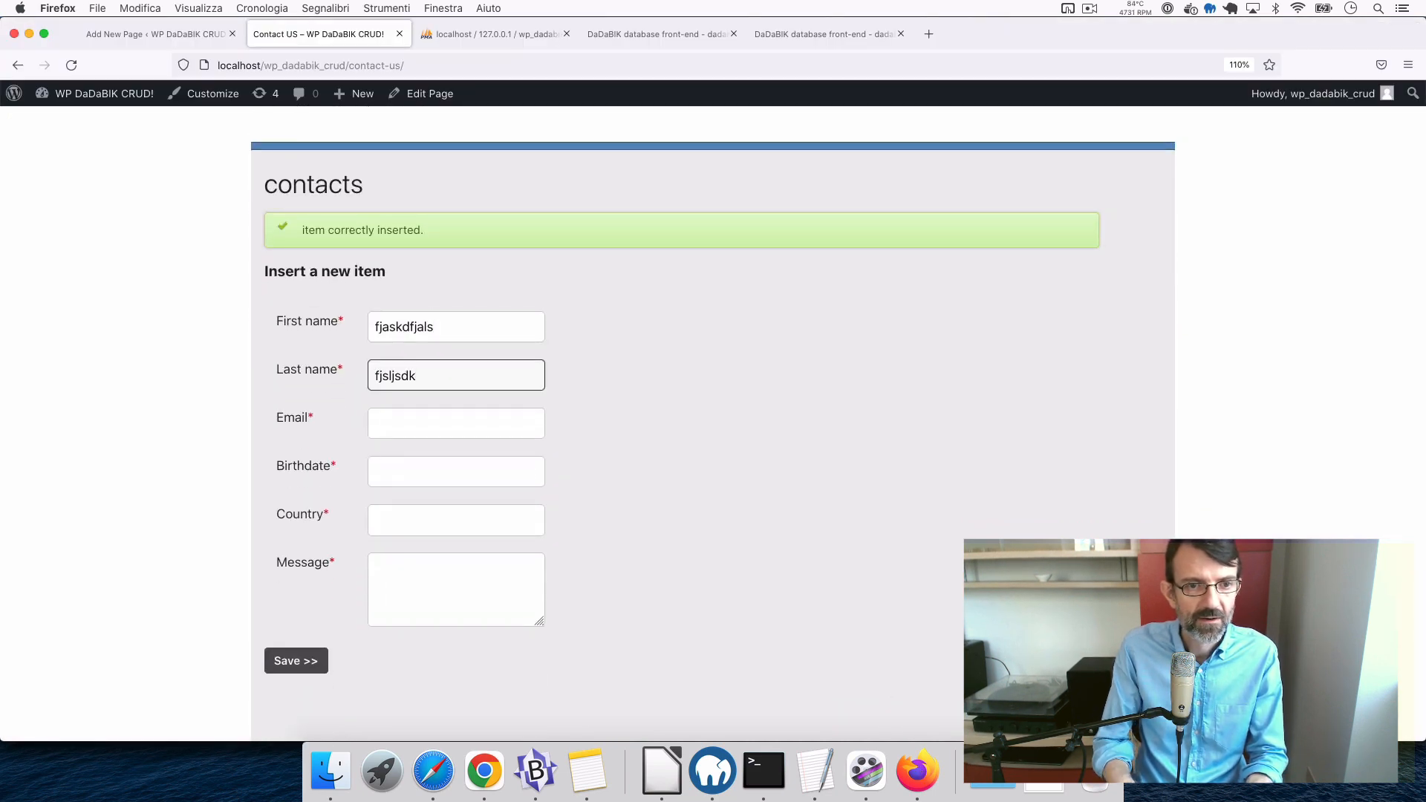
{"action": "left_click", "coordinate": [411, 429]}
{"action": "type", "text": "rtes"}
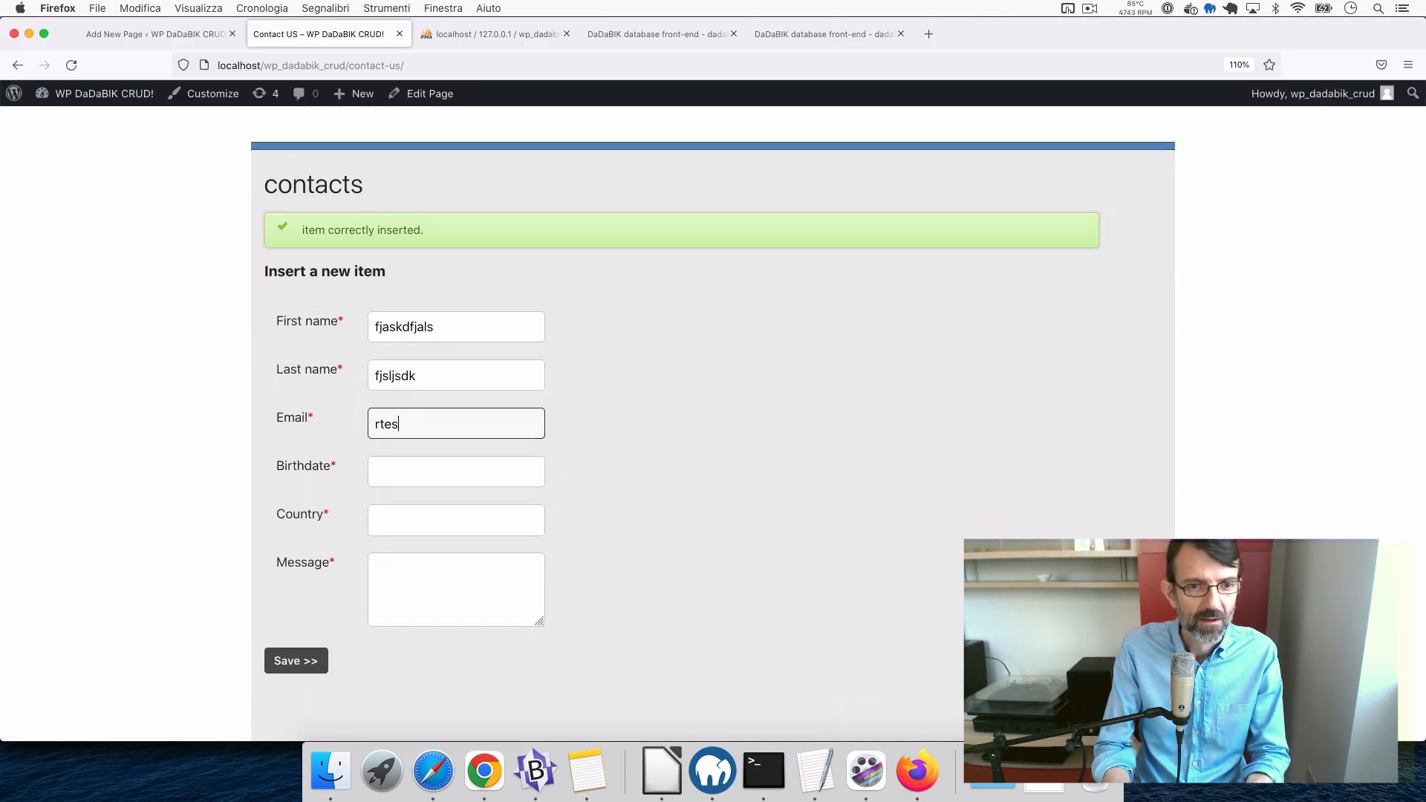
{"action": "type", "text": "t@test.it"}
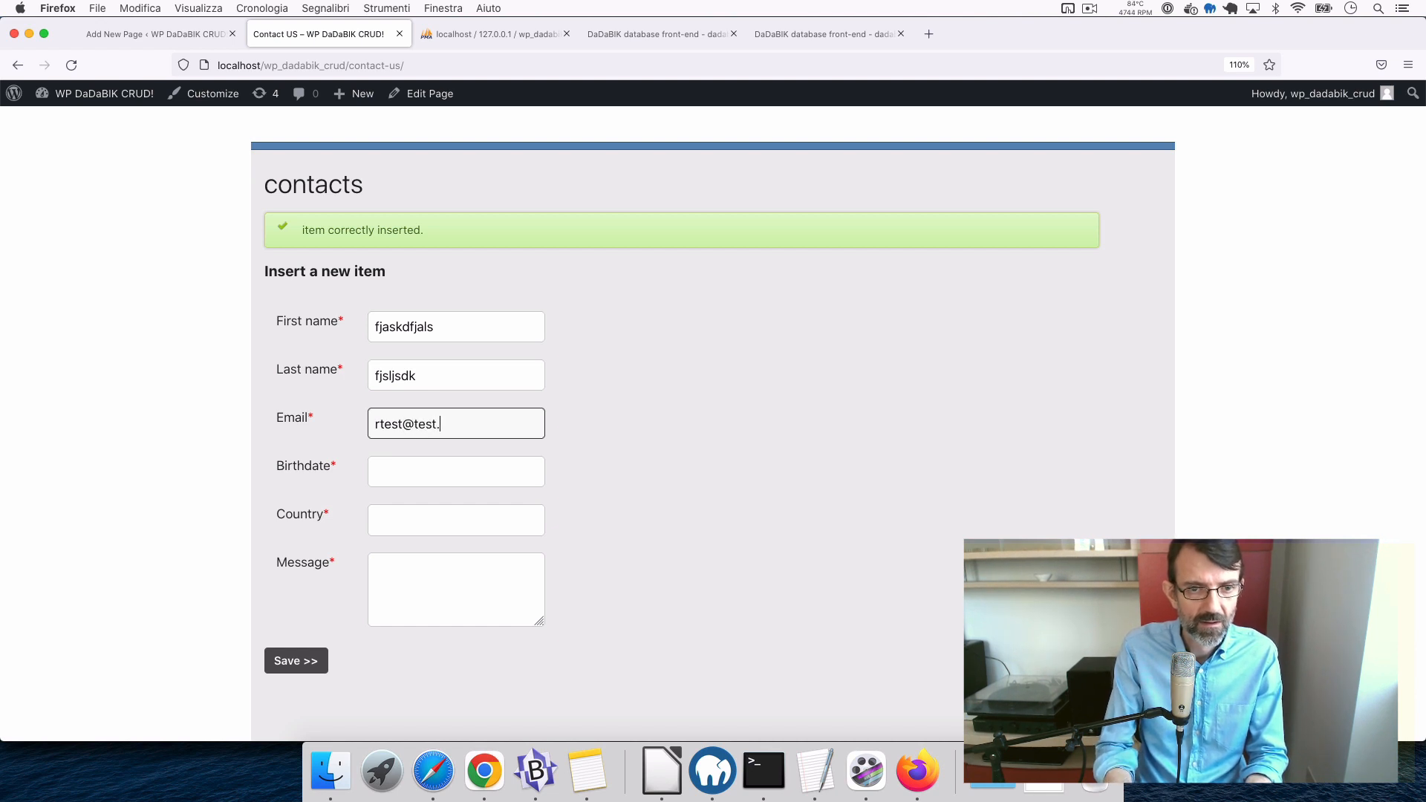
- Set Birthdate 3 May 2022, Country USA and a placeholder message, then save the contact
{"action": "left_click", "coordinate": [443, 472]}
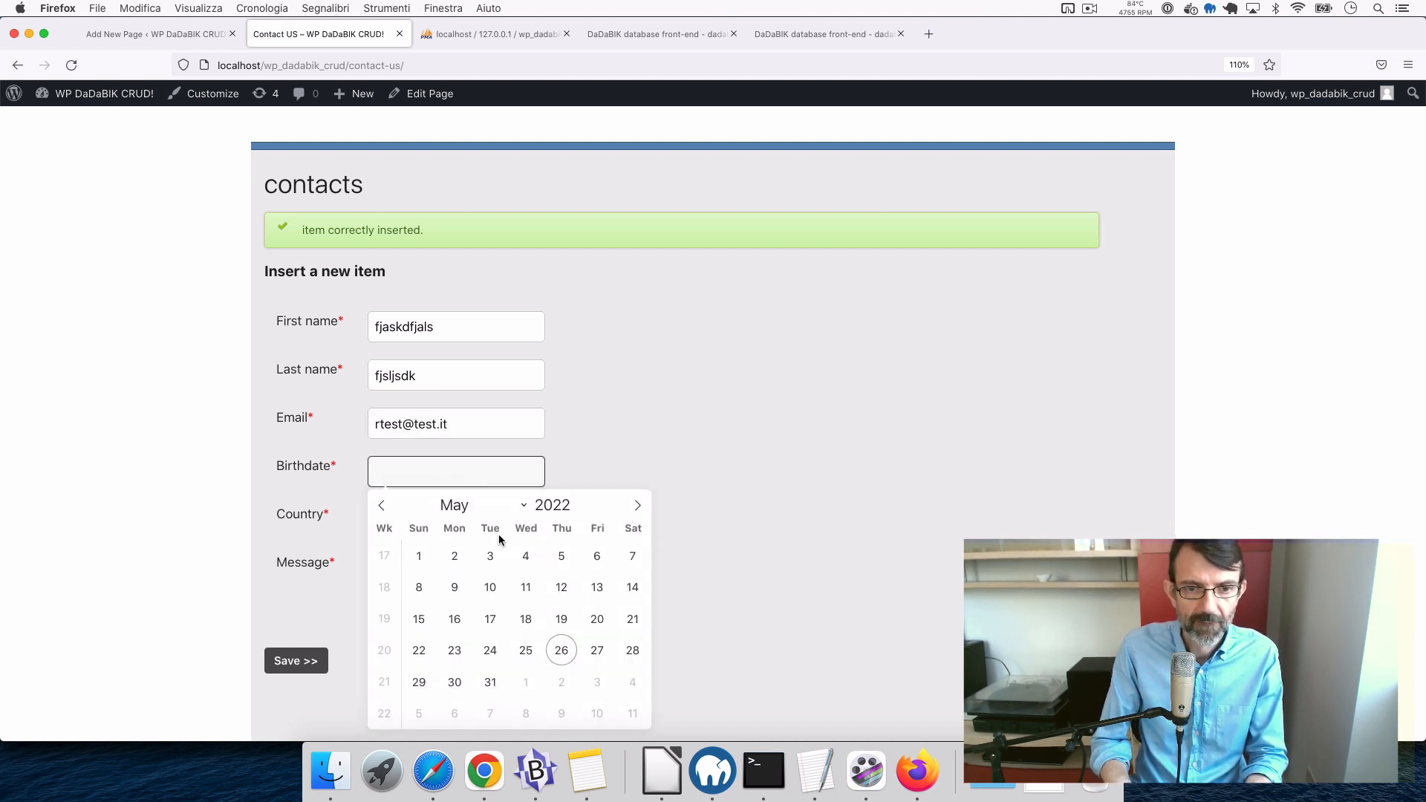
{"action": "left_click", "coordinate": [493, 555]}
{"action": "left_click", "coordinate": [430, 527]}
{"action": "type", "text": "italy"}
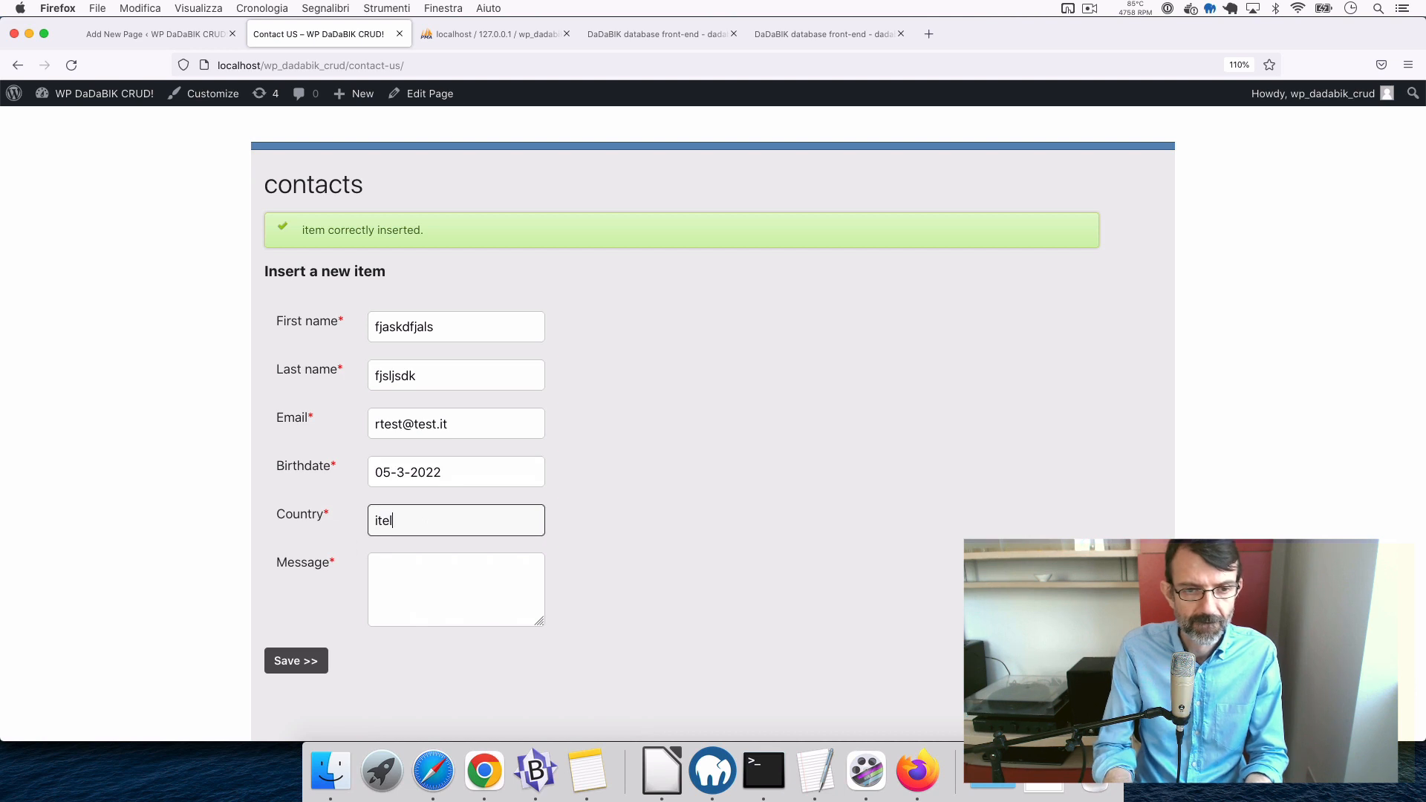
{"action": "key", "text": "BackSpace"}
{"action": "key", "text": "BackSpace"}
{"action": "key", "text": "BackSpace"}
{"action": "key", "text": "BackSpace"}
{"action": "key", "text": "BackSpace"}
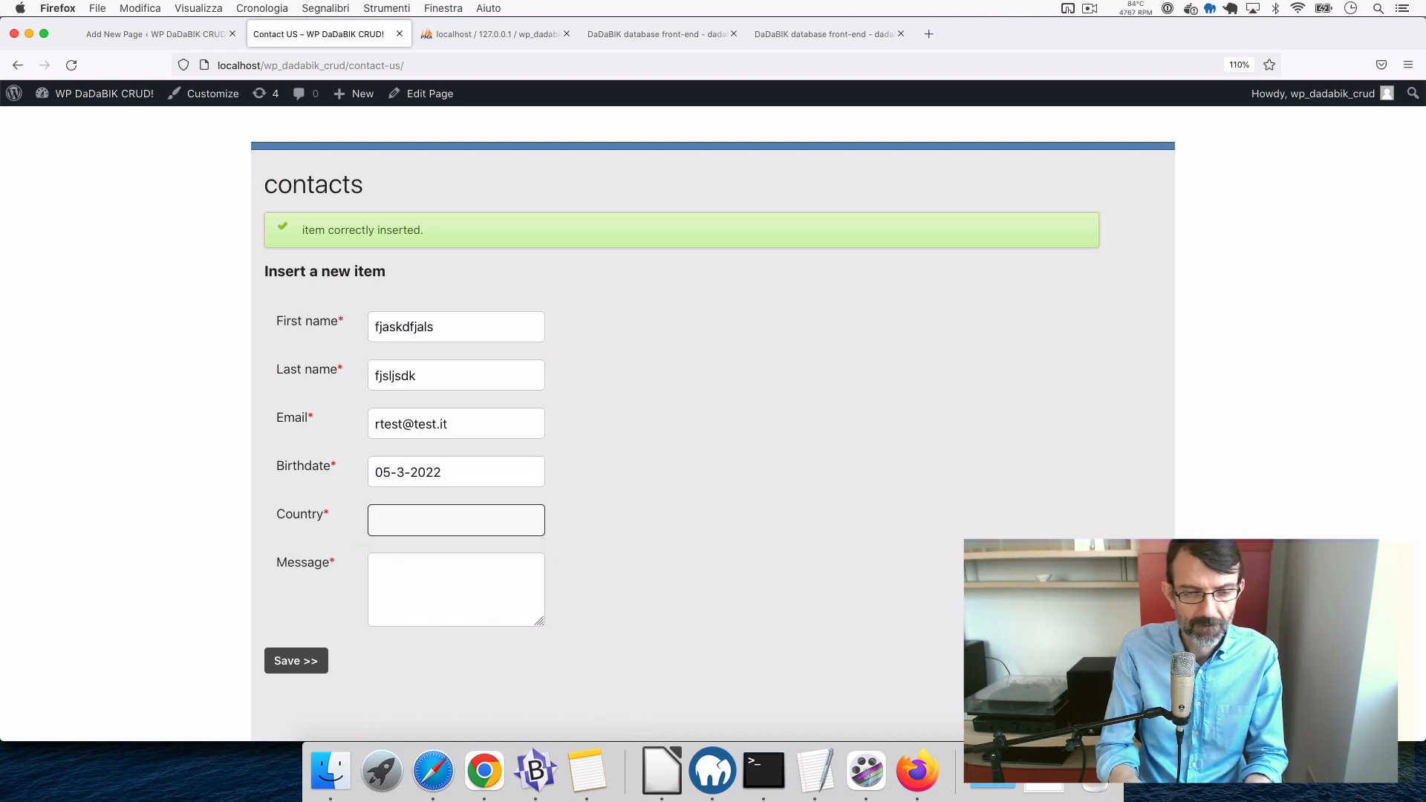
{"action": "type", "text": "USA"}
{"action": "key", "text": "Tab"}
{"action": "type", "text": "fjsalkdfjladsjfl kflk"}
{"action": "type", "text": "jsdlfkjsdf"}
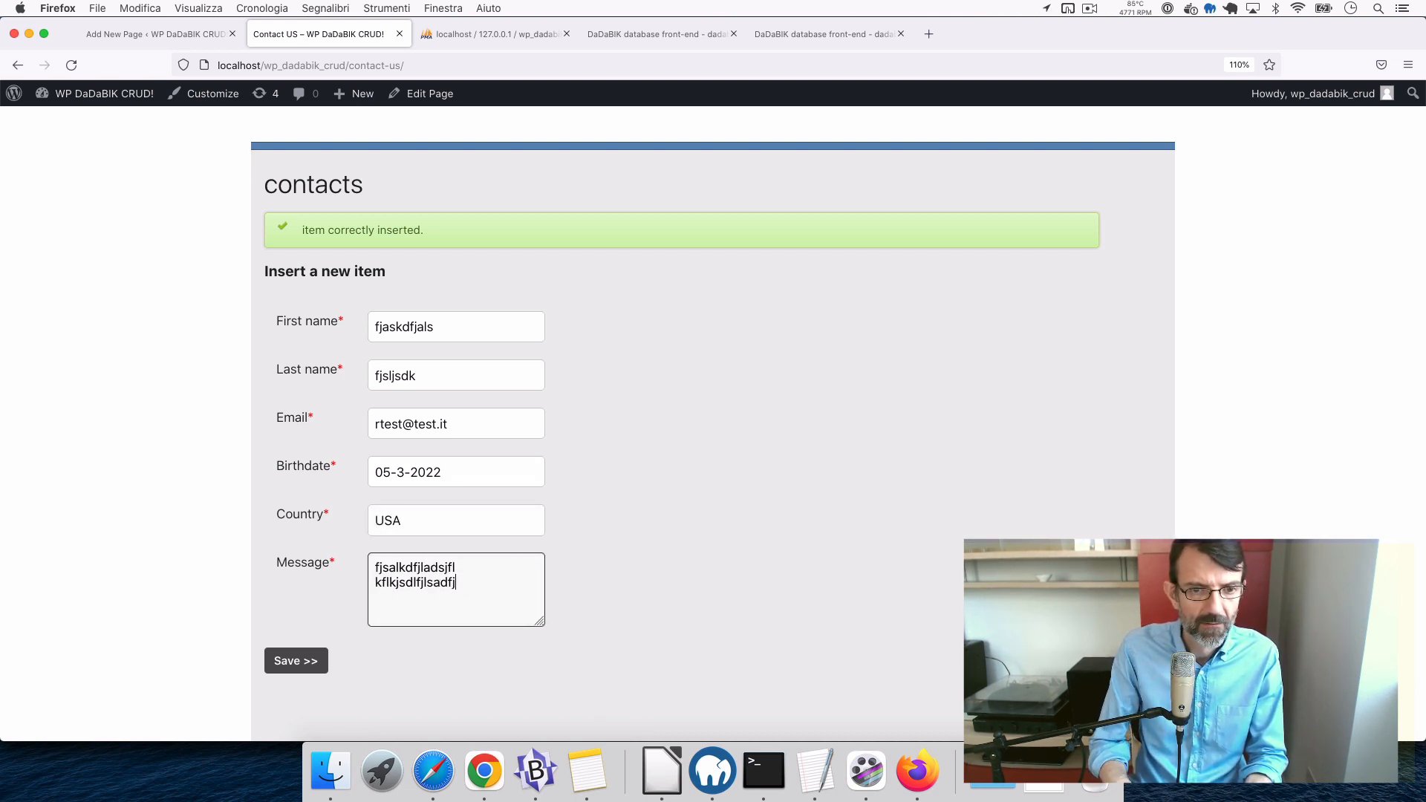
{"action": "left_click", "coordinate": [289, 660]}
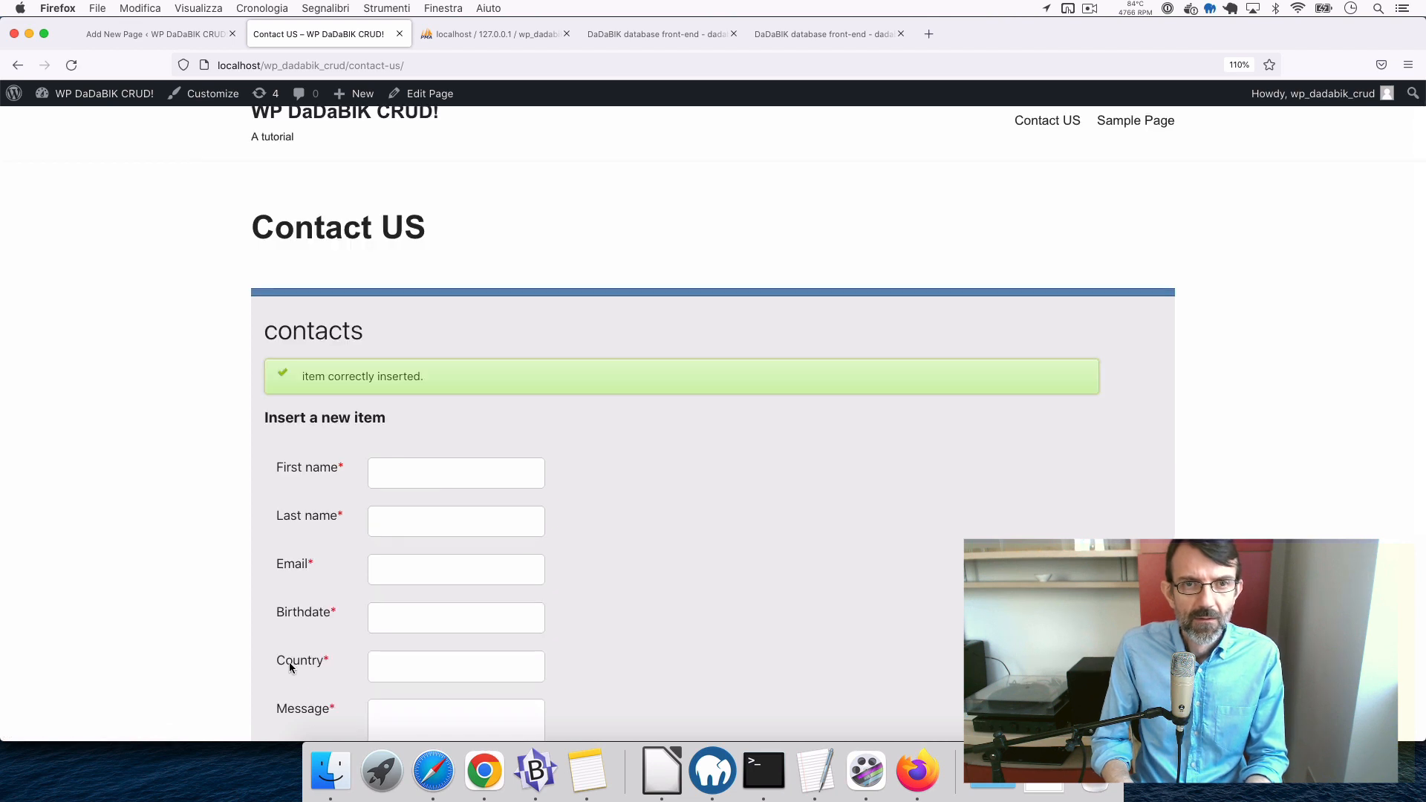
{"action": "left_click", "coordinate": [493, 34]}
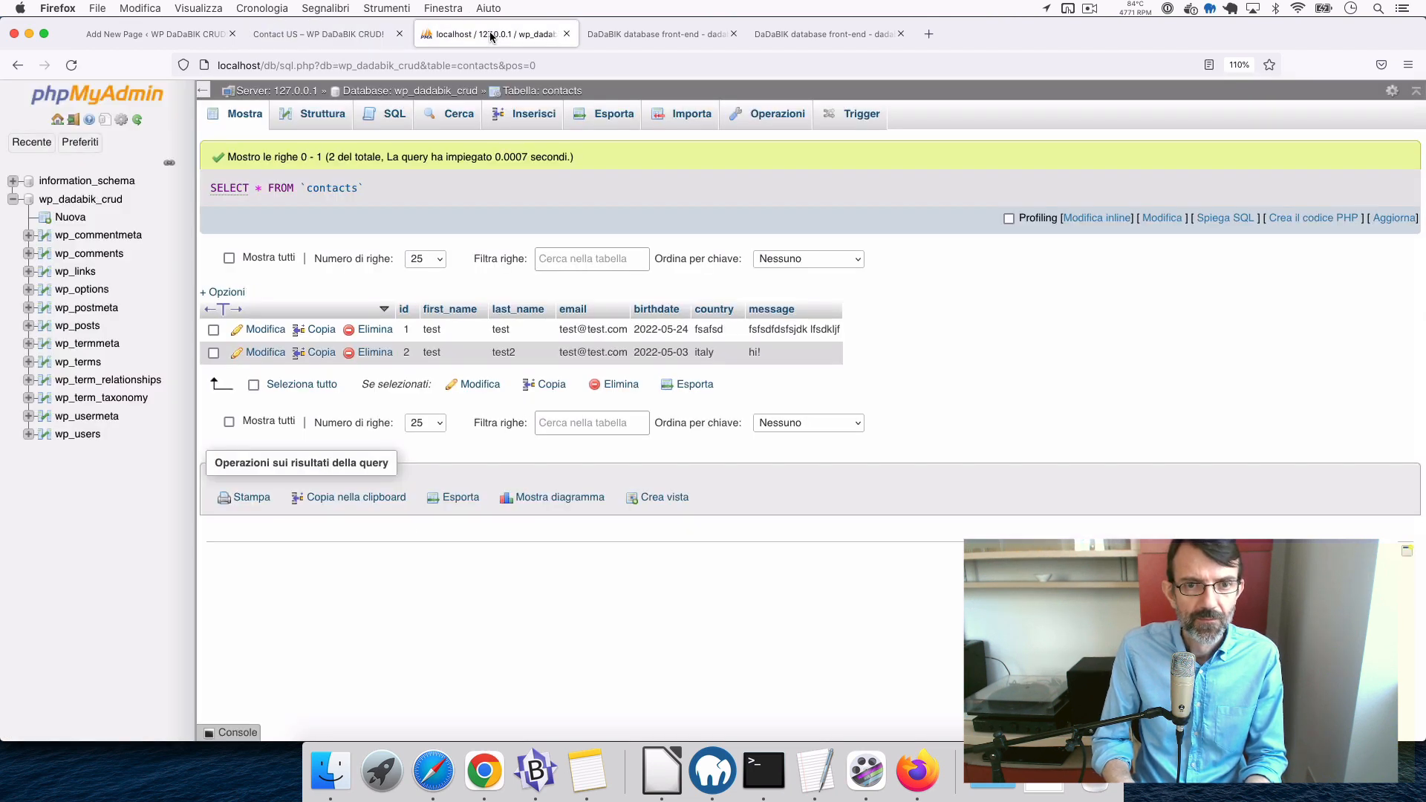
- Reload the phpMyAdmin contacts browse page to show the newly submitted USA row
{"action": "left_click", "coordinate": [241, 119]}
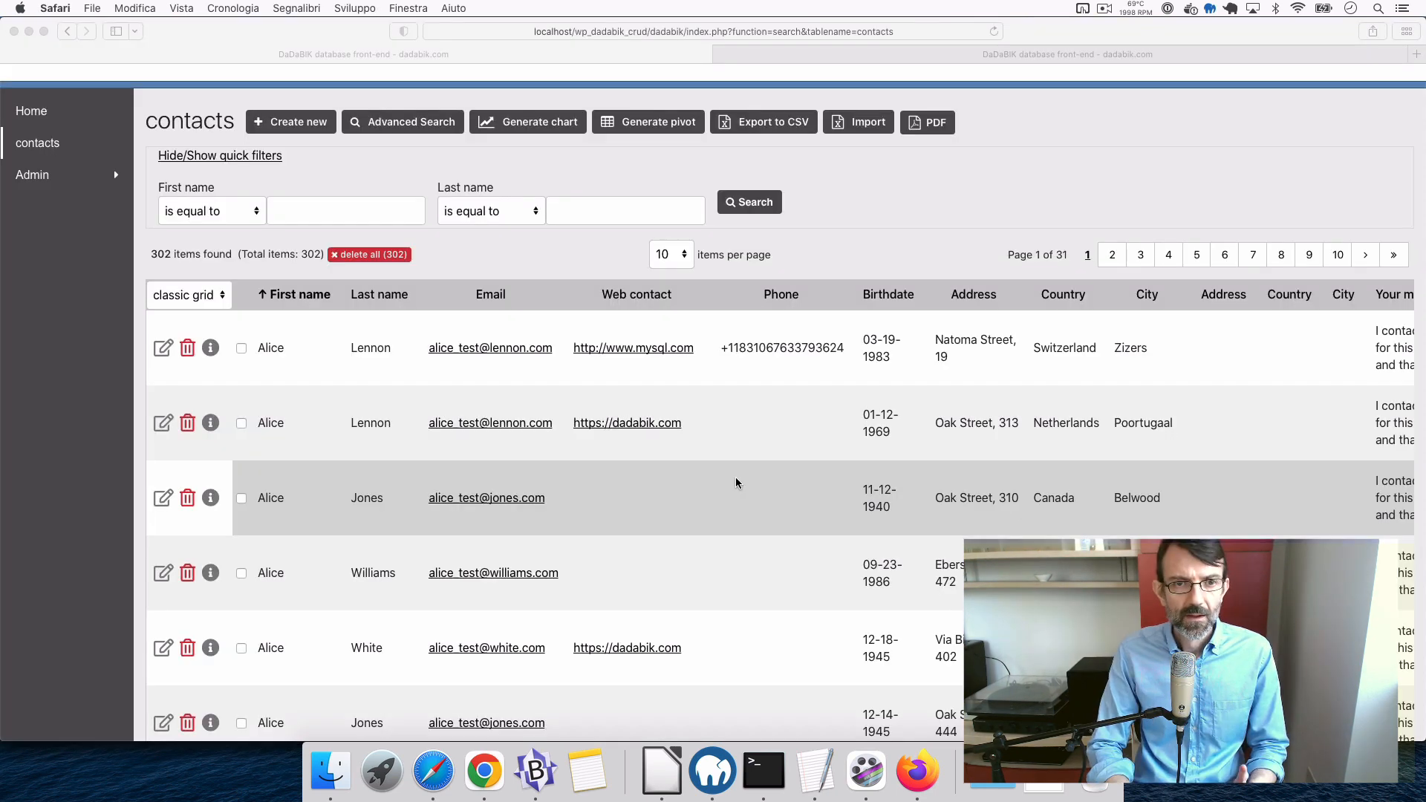
- Open the first contact in the edit form and review its delivery address, invoice address and message fields
{"action": "scroll", "coordinate": [796, 496], "scroll_direction": "up", "scroll_amount": 2}
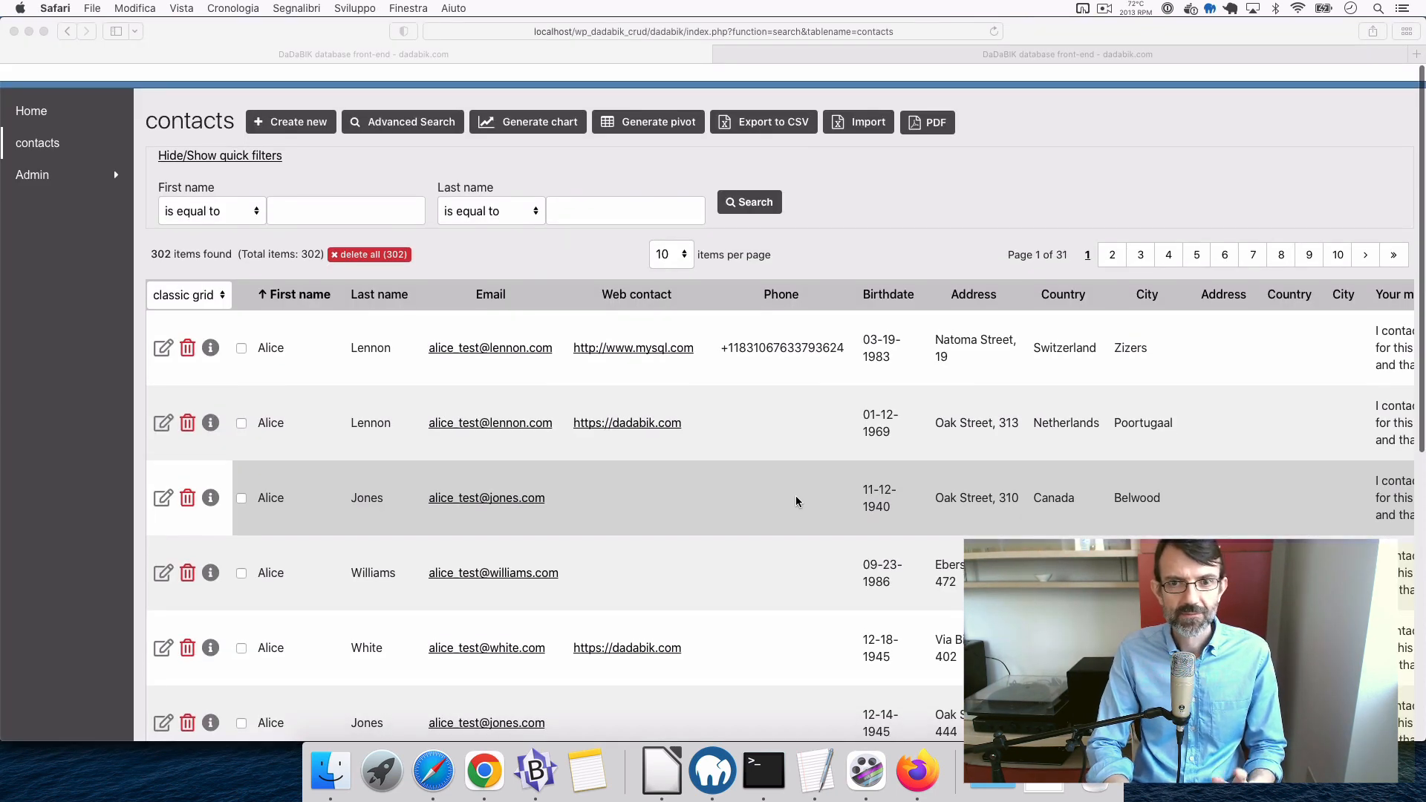
{"action": "scroll", "coordinate": [796, 502], "scroll_direction": "down", "scroll_amount": 6}
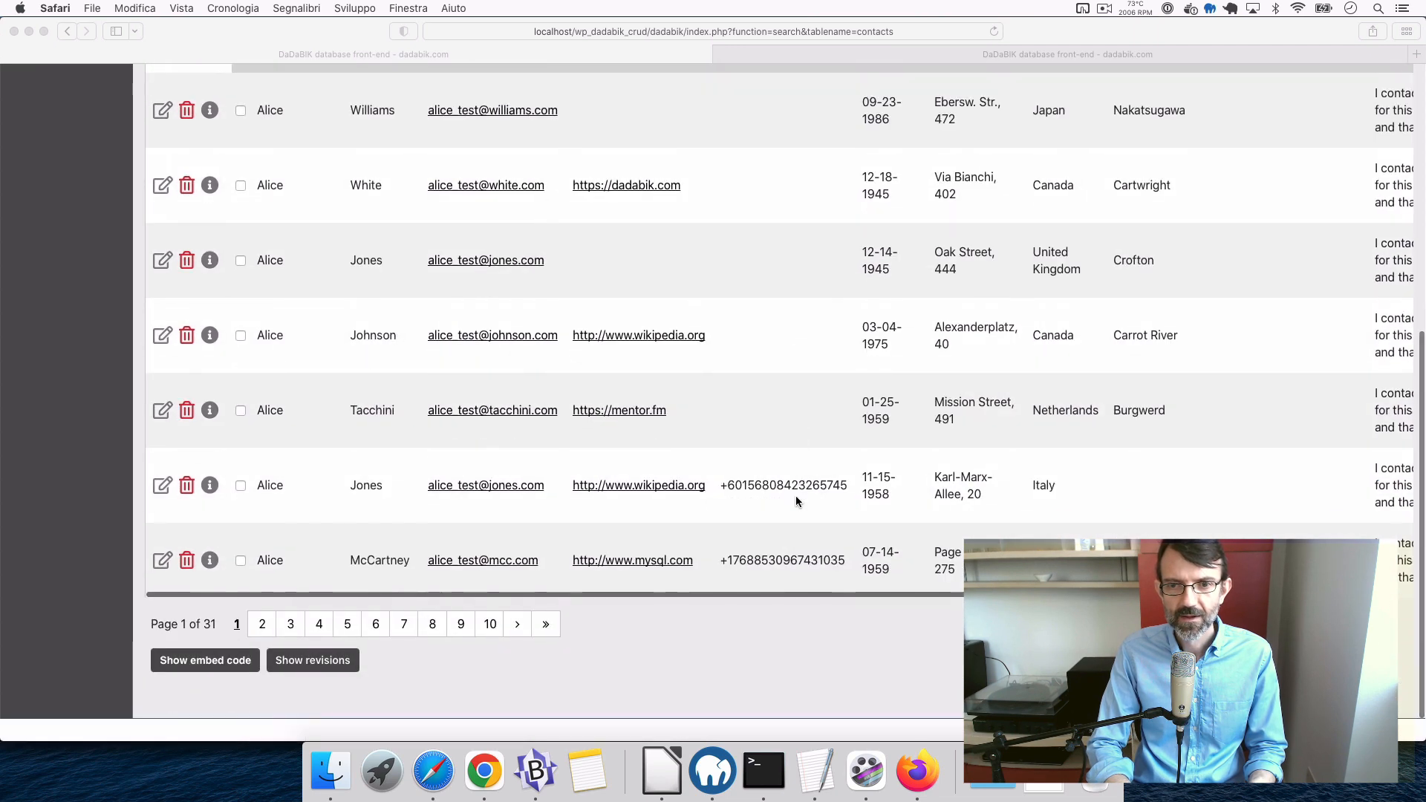
{"action": "scroll", "coordinate": [795, 501], "scroll_direction": "up", "scroll_amount": 6}
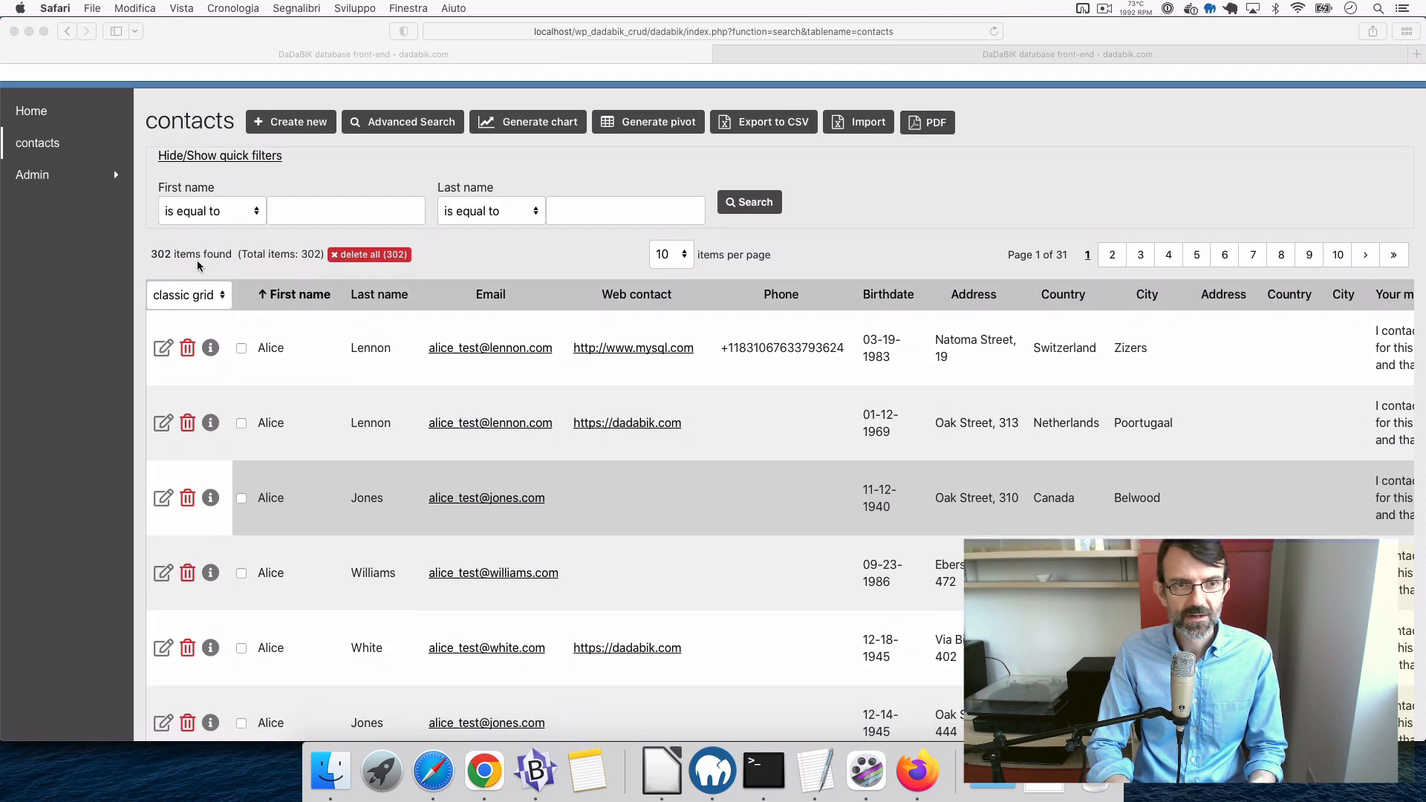
{"action": "left_click", "coordinate": [515, 263]}
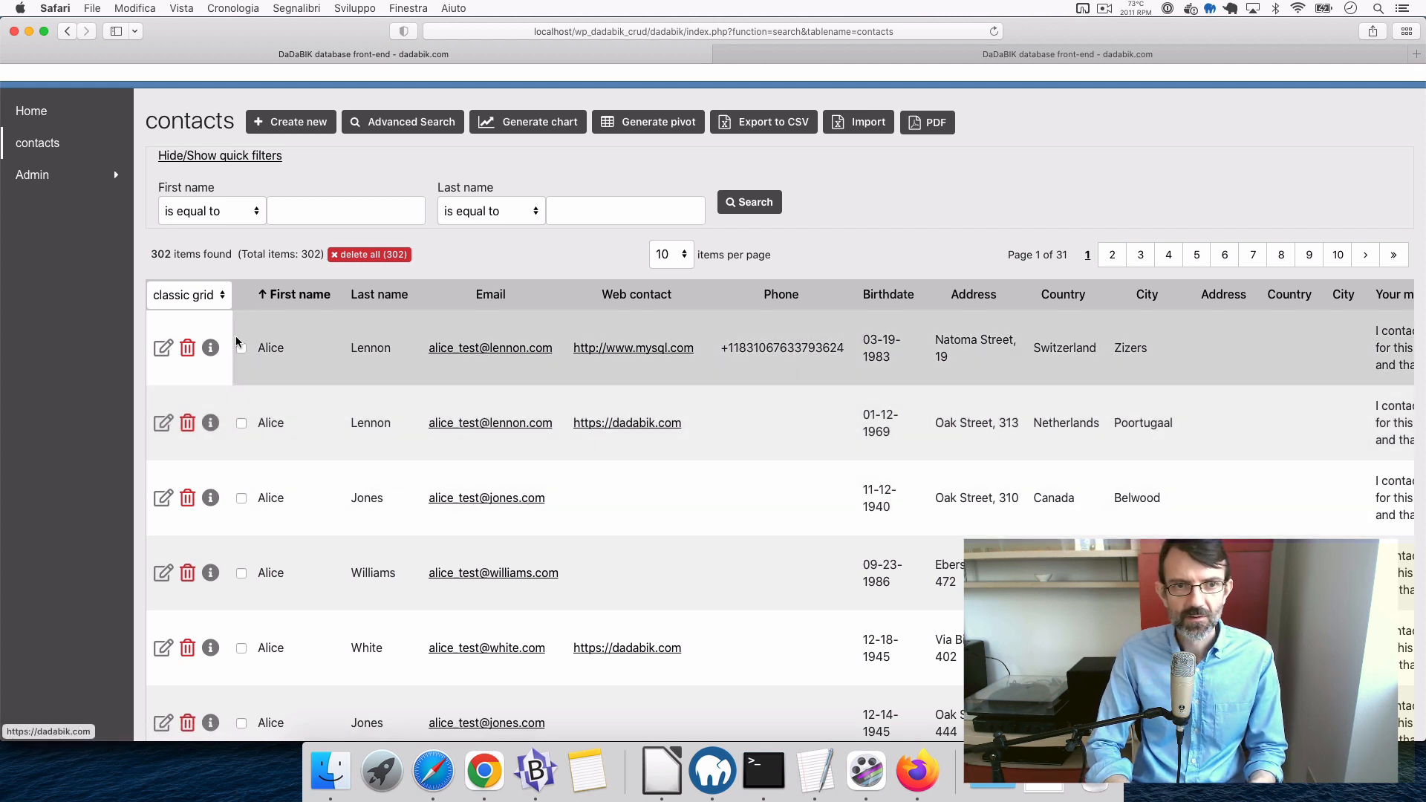
{"action": "left_click", "coordinate": [164, 349]}
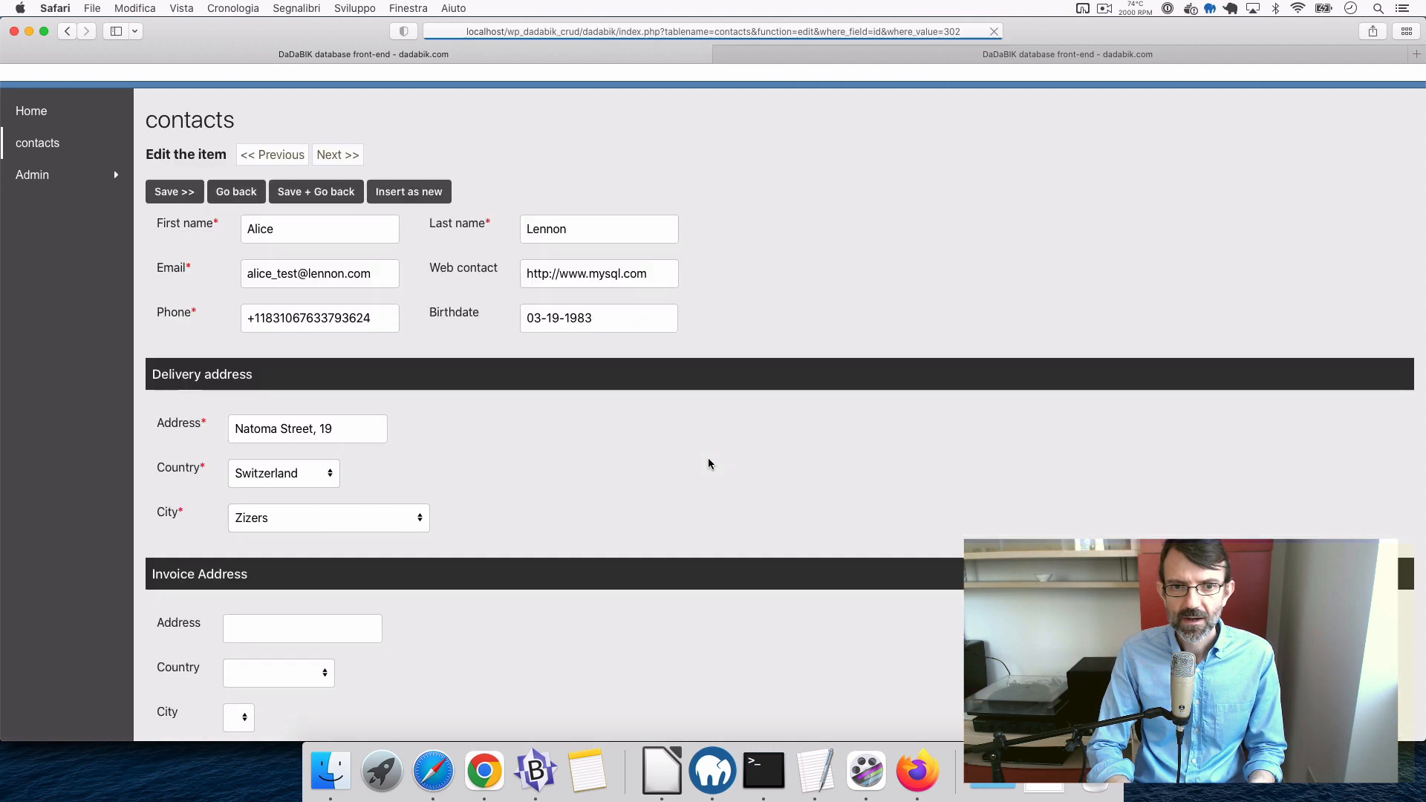
{"action": "scroll", "coordinate": [709, 464], "scroll_direction": "down", "scroll_amount": 6}
{"action": "scroll", "coordinate": [709, 464], "scroll_direction": "up", "scroll_amount": 6}
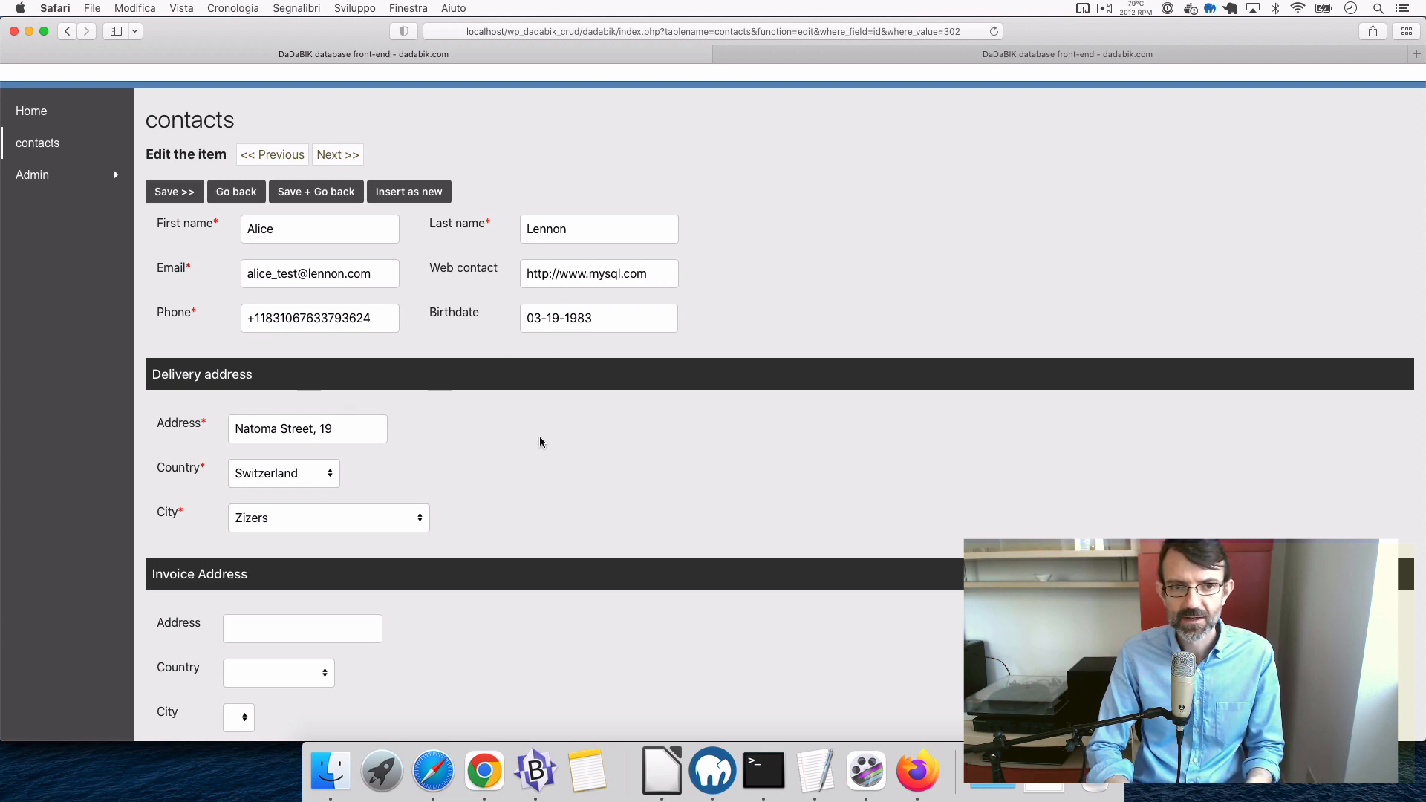
{"action": "scroll", "coordinate": [481, 461], "scroll_direction": "down", "scroll_amount": 5}
{"action": "scroll", "coordinate": [480, 462], "scroll_direction": "up", "scroll_amount": 2}
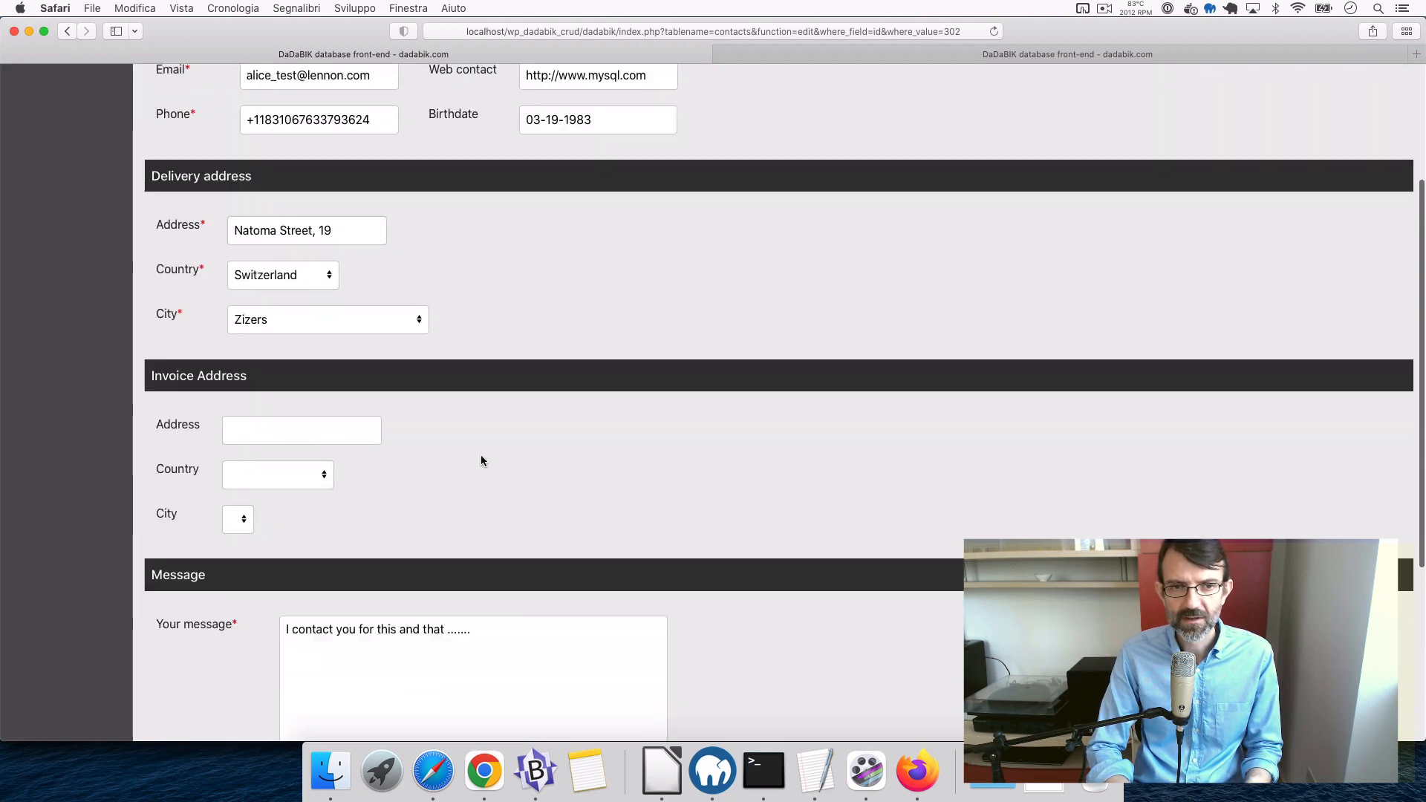
{"action": "scroll", "coordinate": [480, 461], "scroll_direction": "up", "scroll_amount": 5}
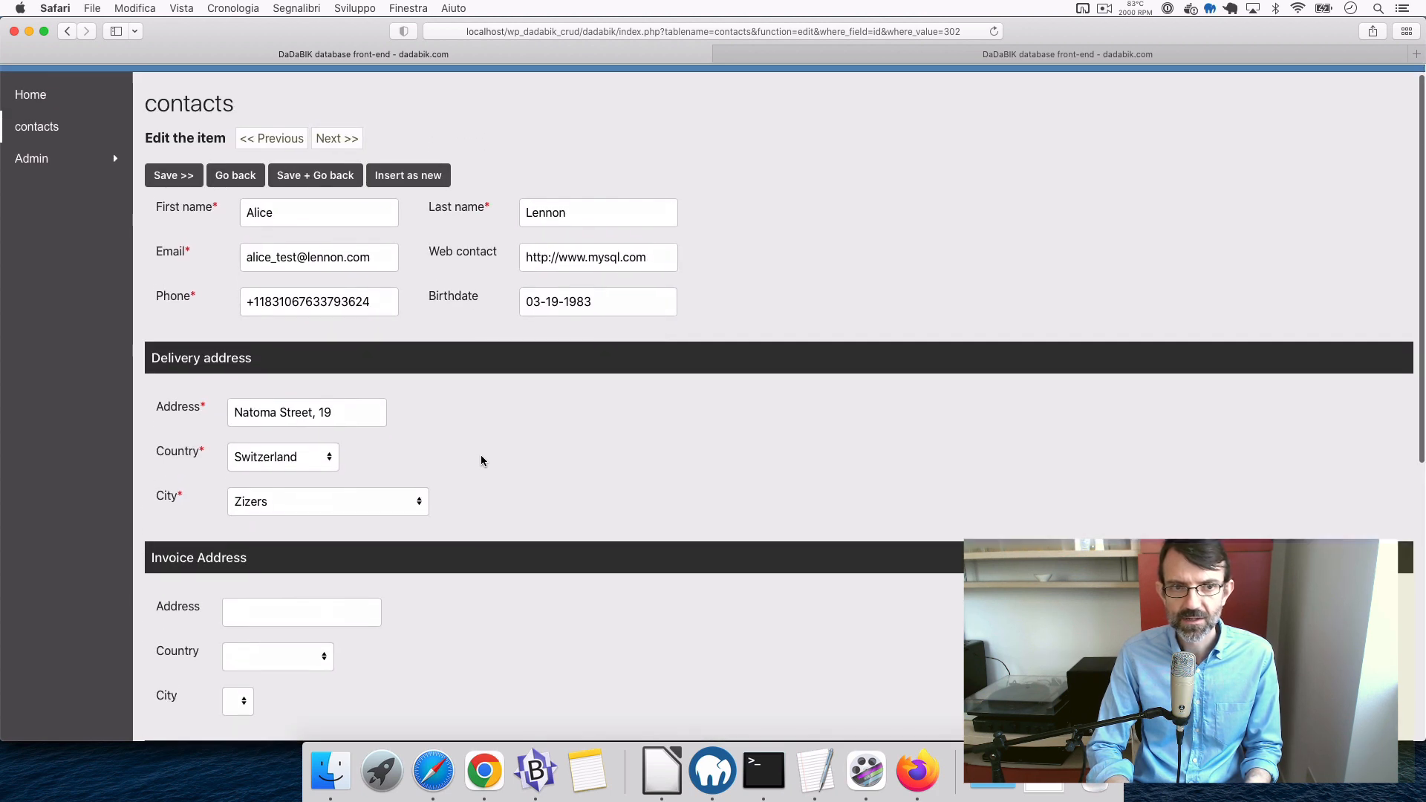
{"action": "scroll", "coordinate": [481, 461], "scroll_direction": "down", "scroll_amount": 2}
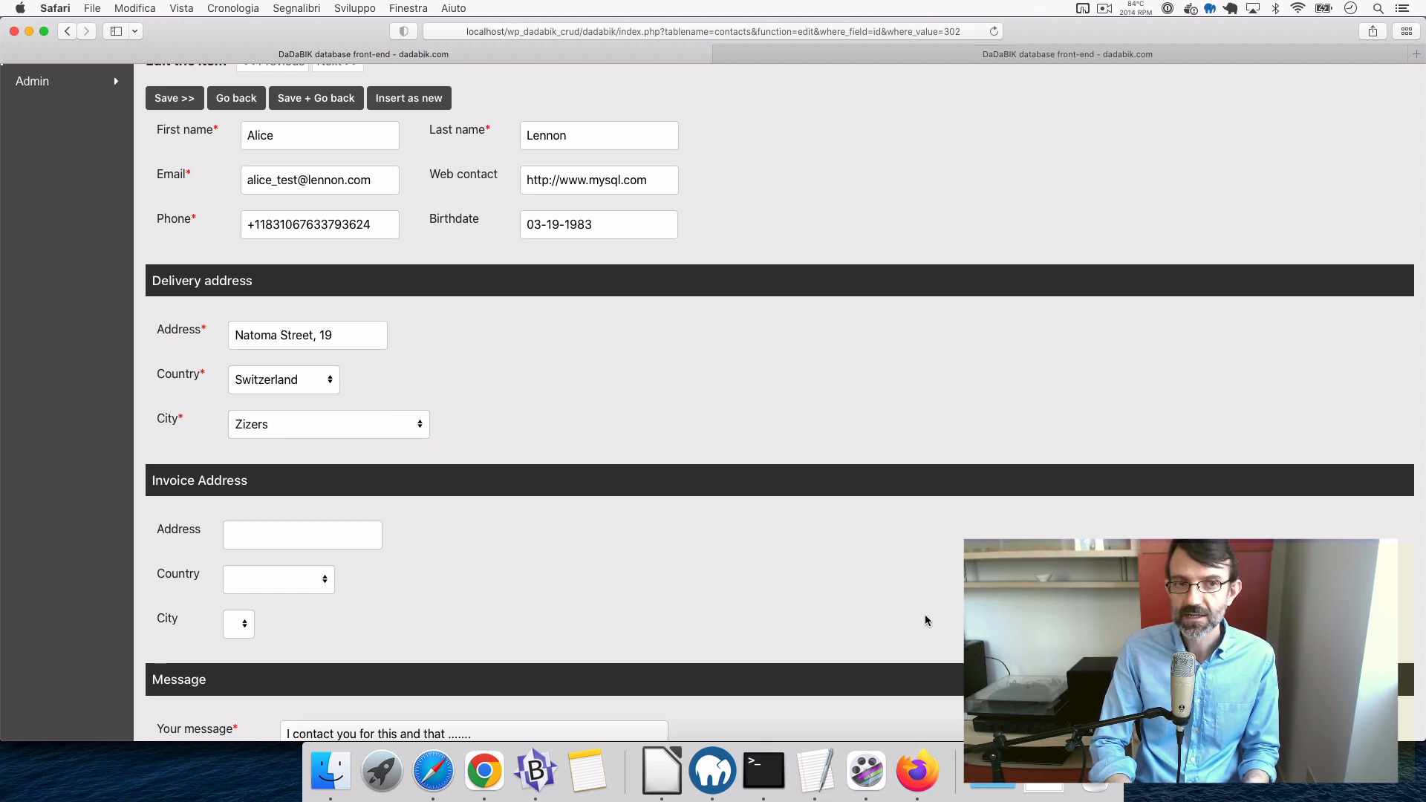
- Browse the 8 rows of the countries table in phpMyAdmin's wp_dadabik_crud database
{"action": "left_click", "coordinate": [921, 776]}
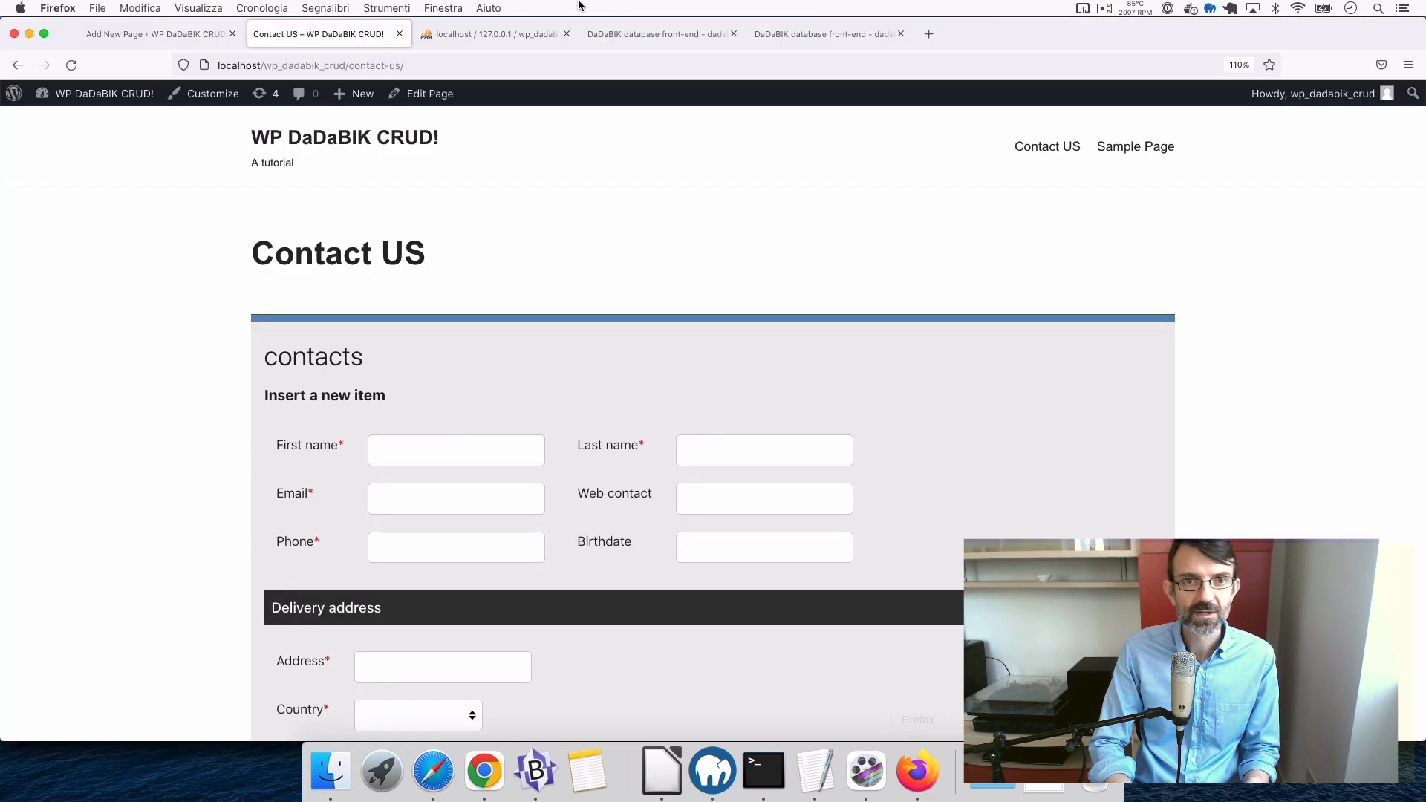
{"action": "left_click", "coordinate": [493, 33]}
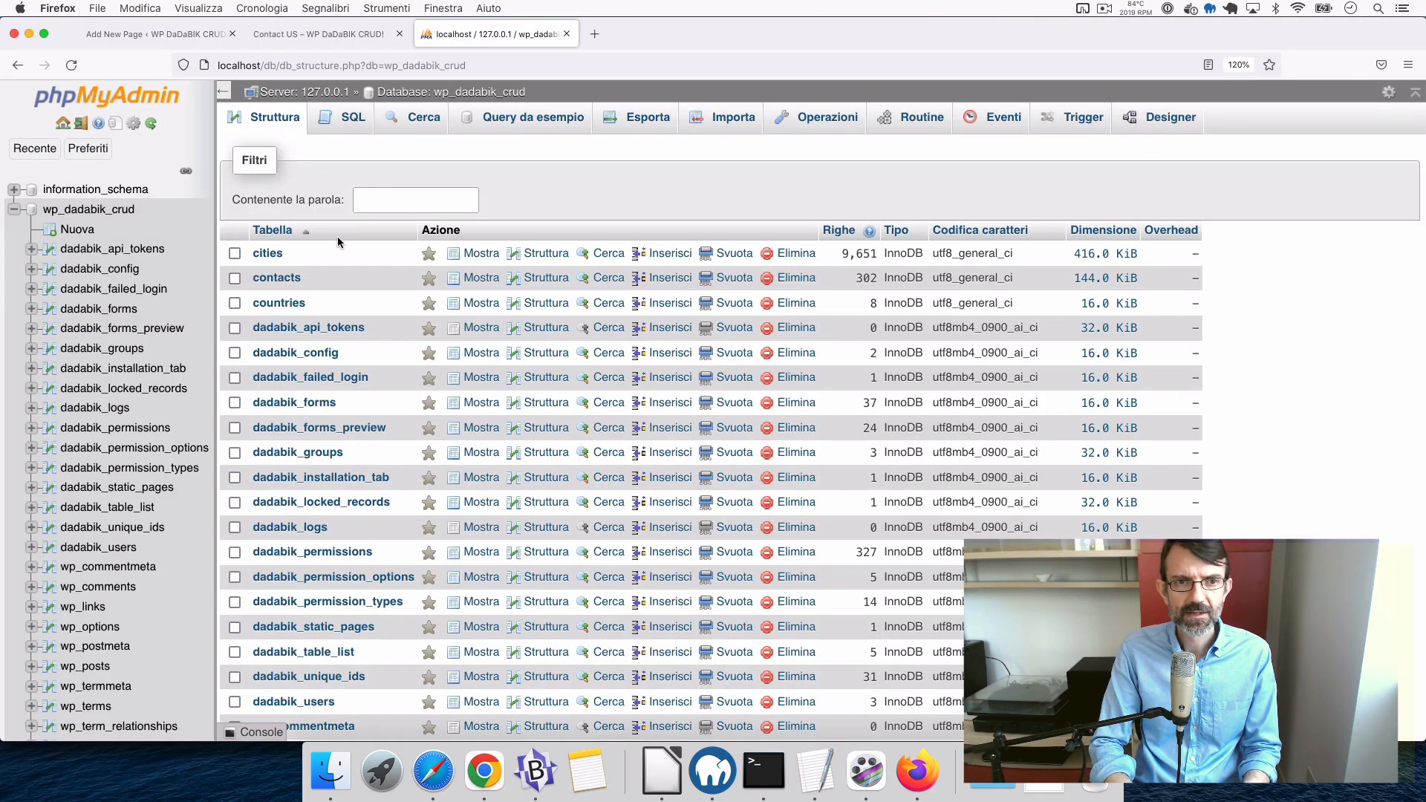
{"action": "left_click", "coordinate": [484, 304]}
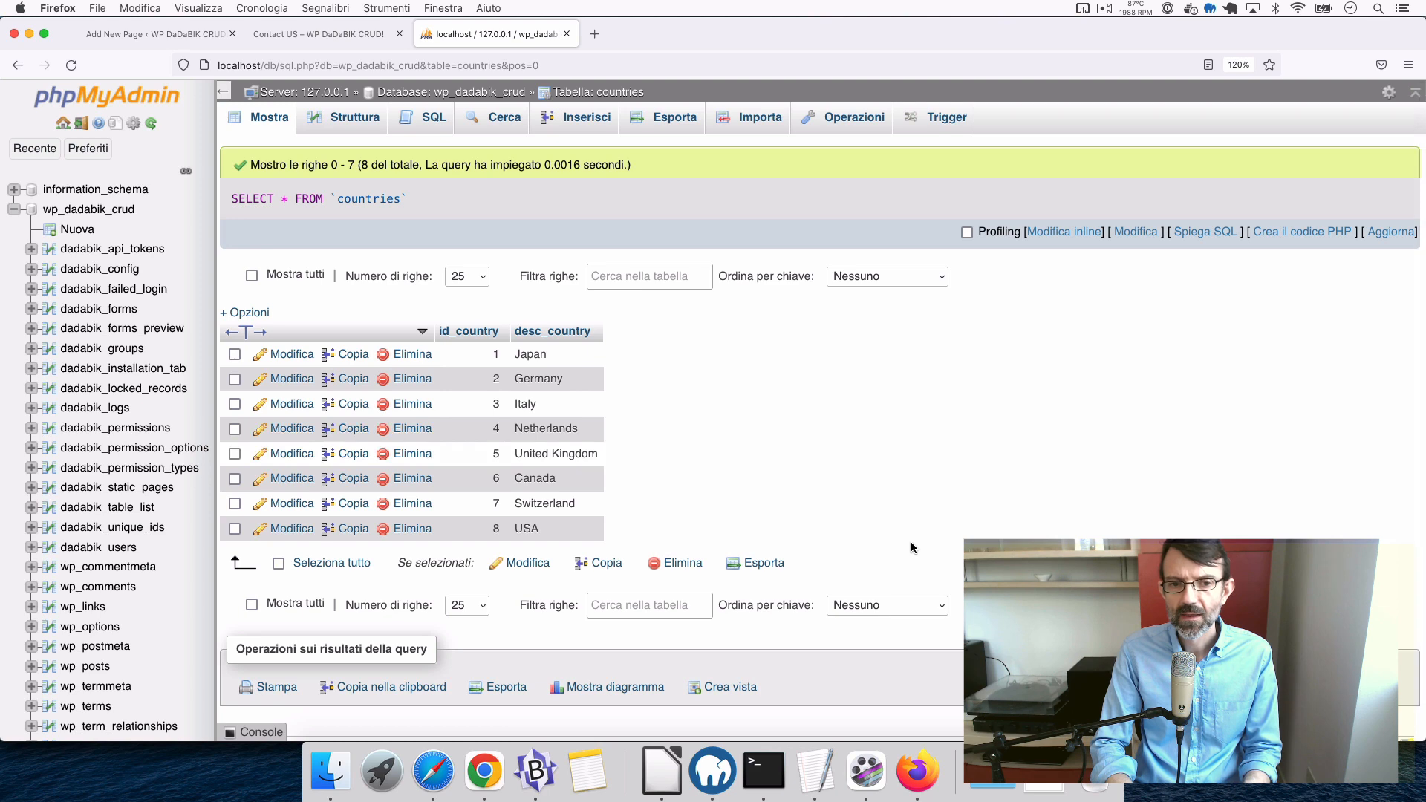
- Back in the contact edit form, inspect the delivery country list, leaving Switzerland selected
{"action": "left_click", "coordinate": [438, 783]}
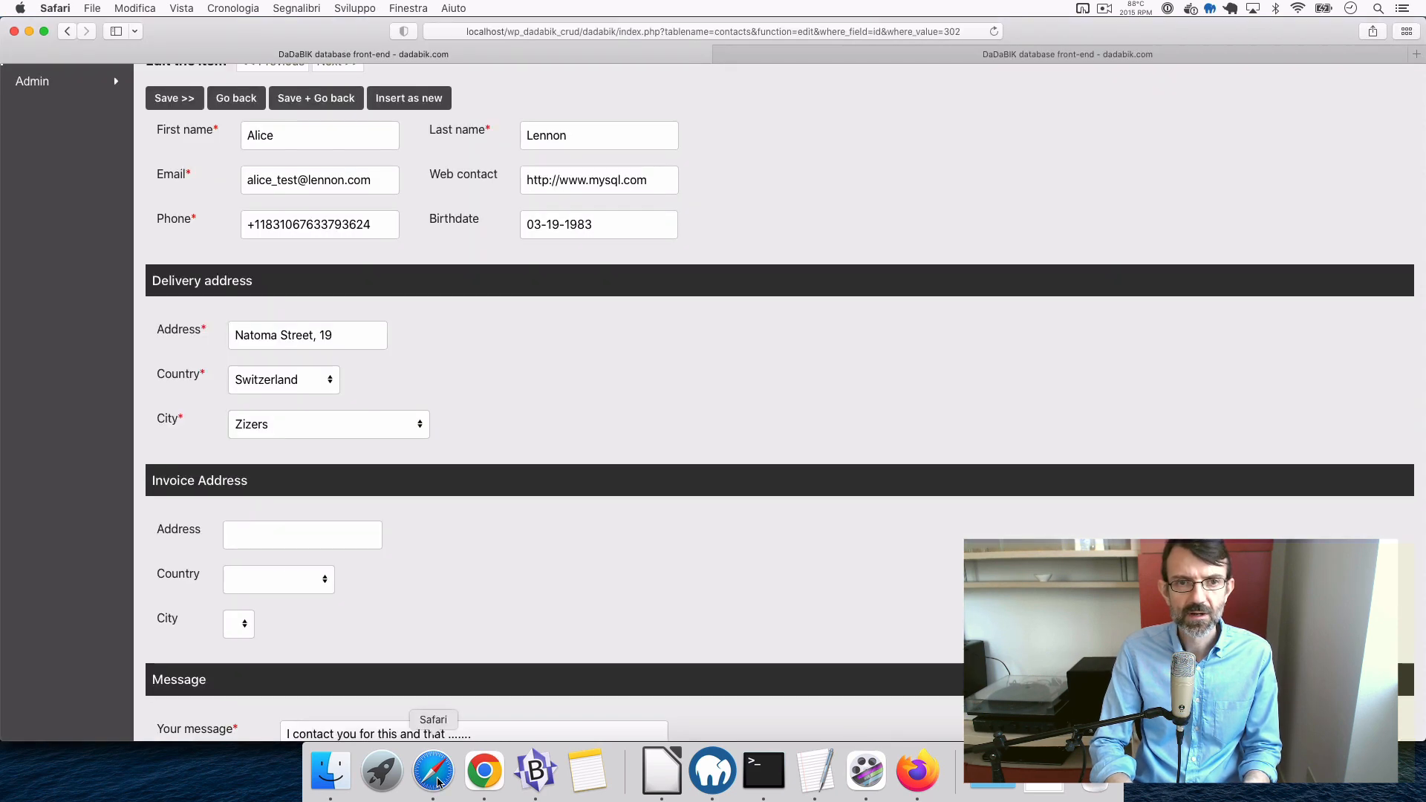
{"action": "scroll", "coordinate": [519, 443], "scroll_direction": "up", "scroll_amount": 2}
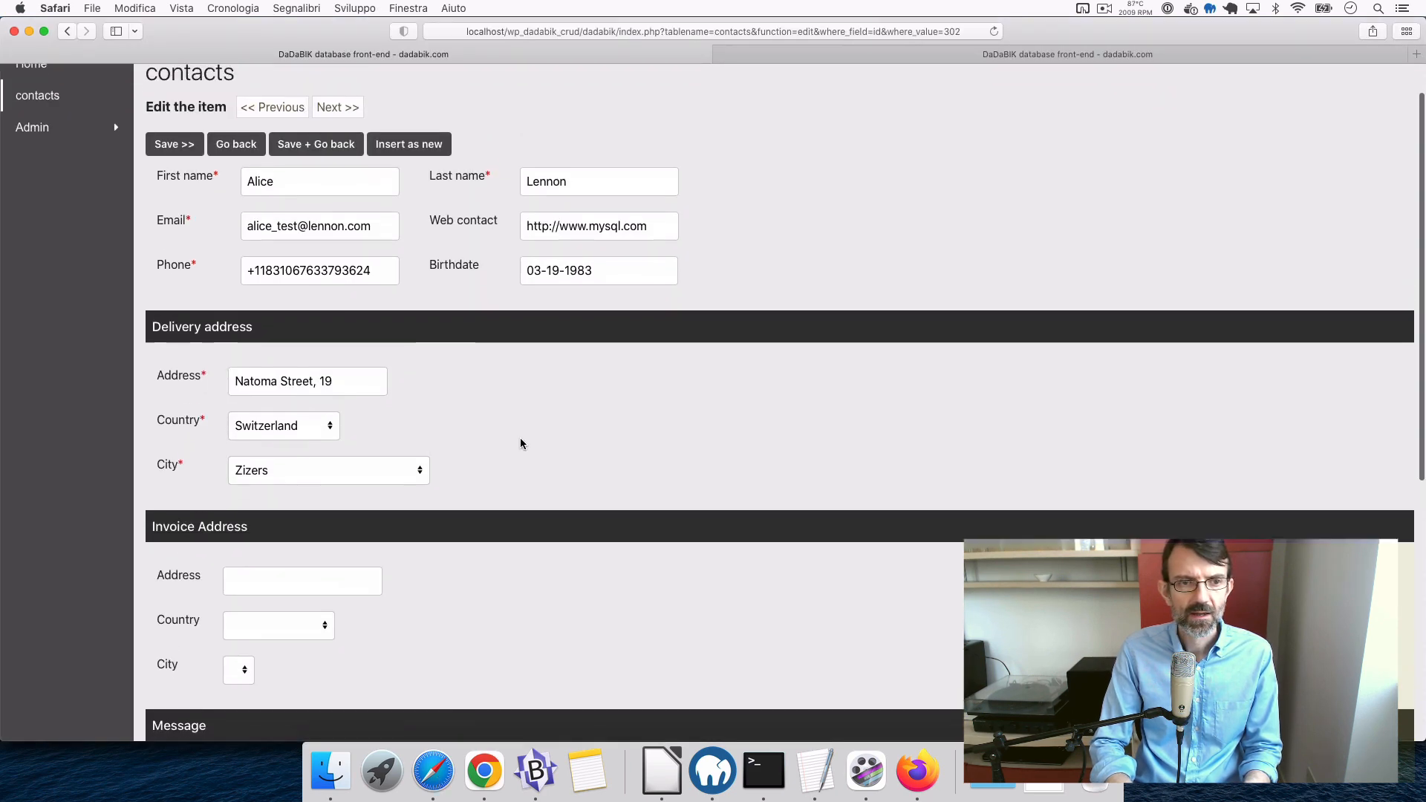
{"action": "left_click", "coordinate": [314, 432]}
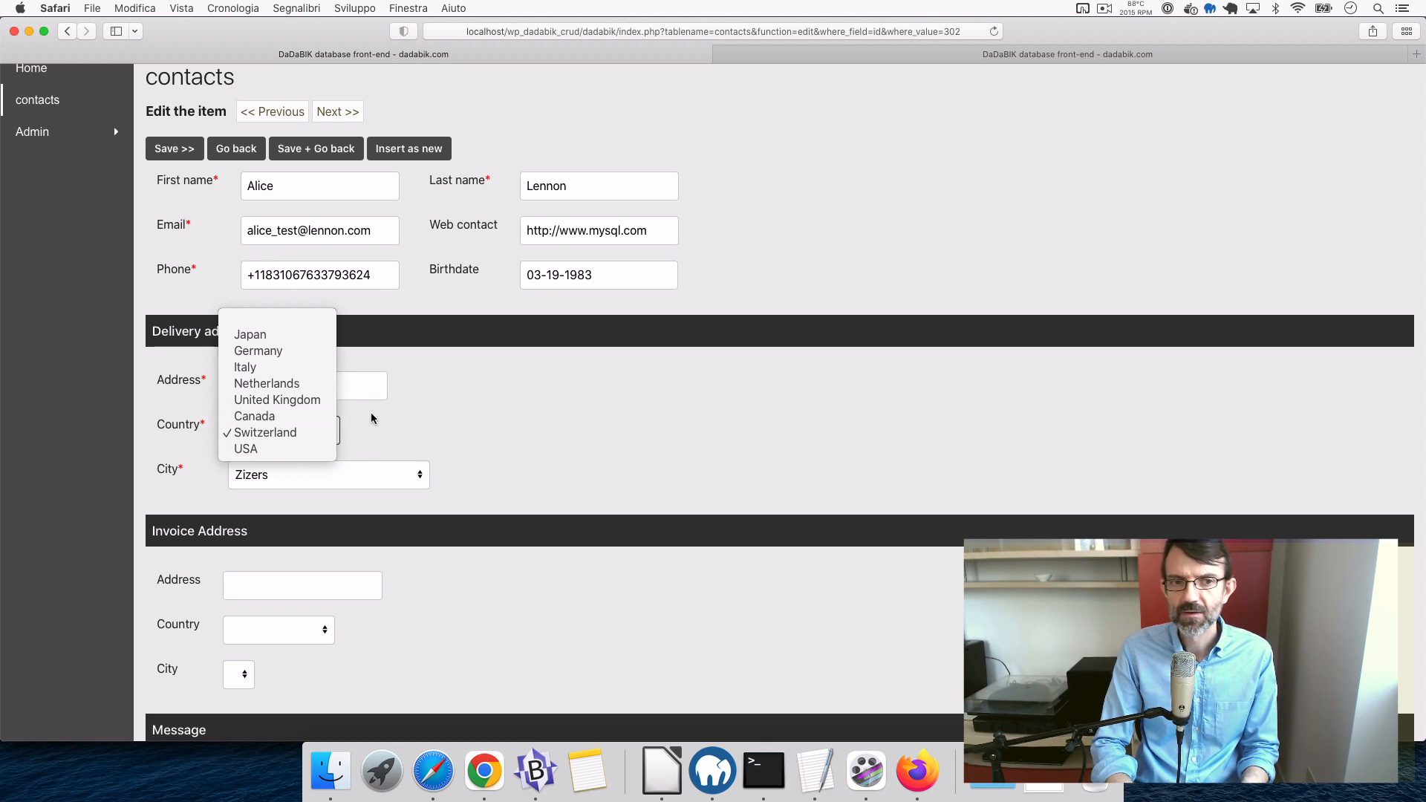
{"action": "left_click", "coordinate": [435, 441]}
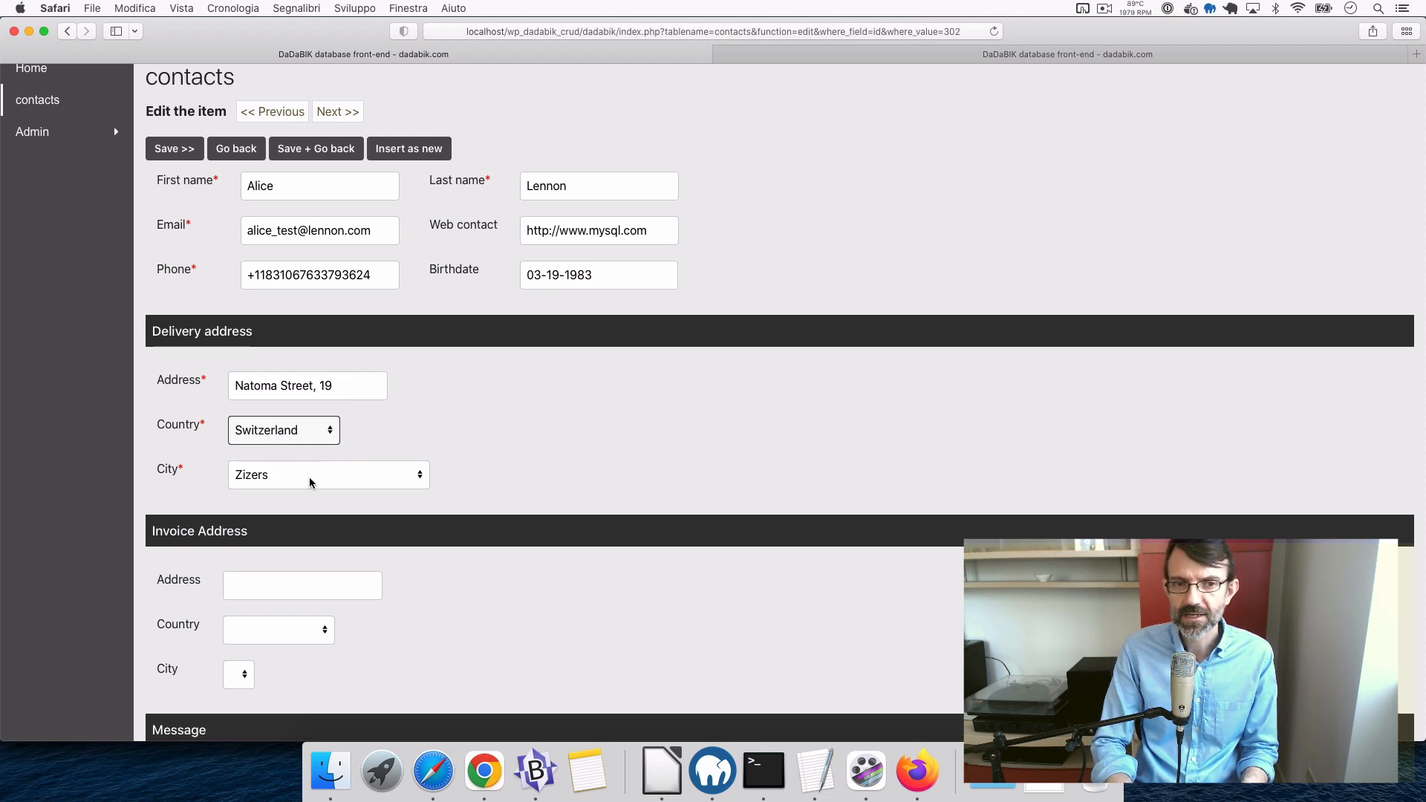
{"action": "left_click", "coordinate": [414, 440]}
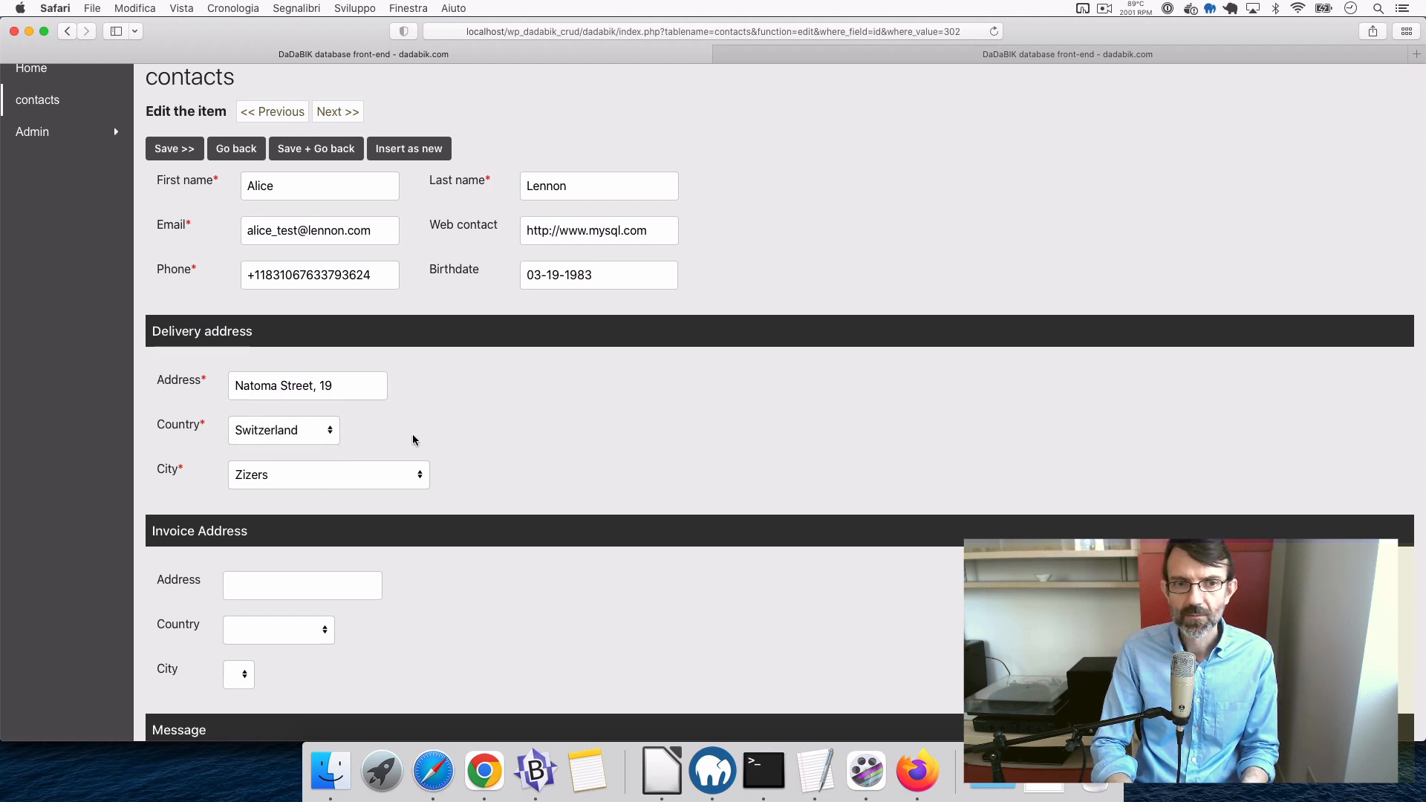
- Change the delivery country to Japan and confirm the City list now offers Japanese cities
{"action": "left_click", "coordinate": [292, 430]}
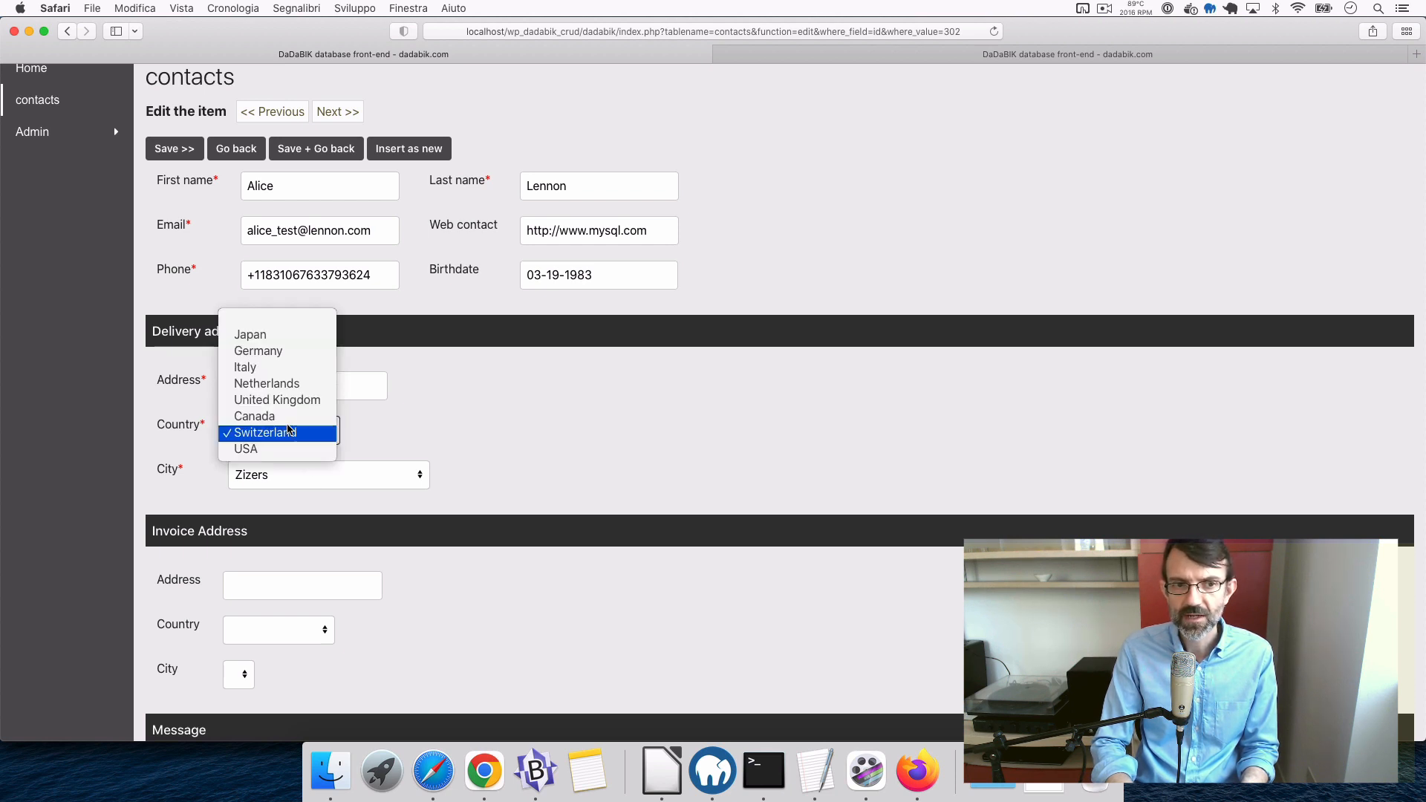
{"action": "left_click", "coordinate": [269, 336]}
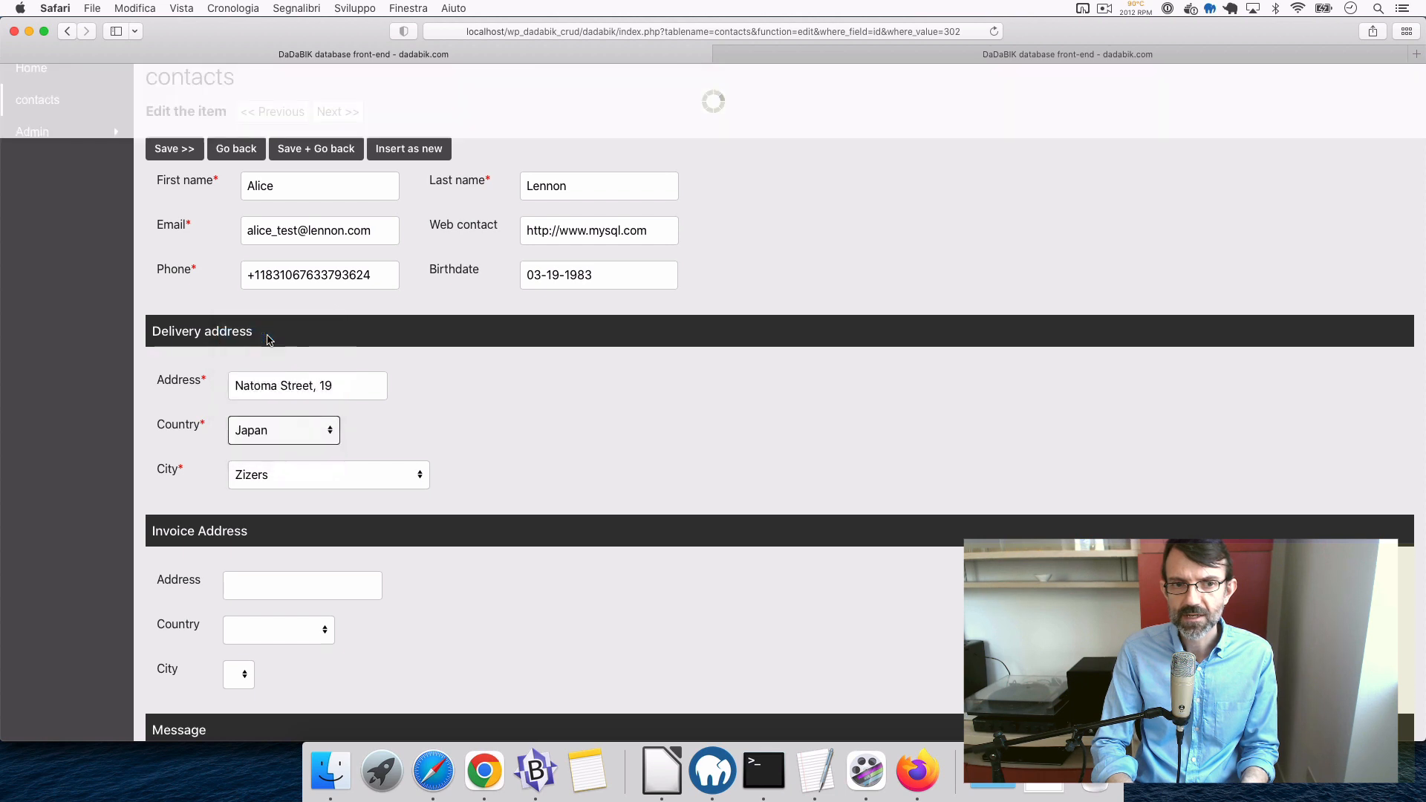
{"action": "left_click", "coordinate": [357, 475]}
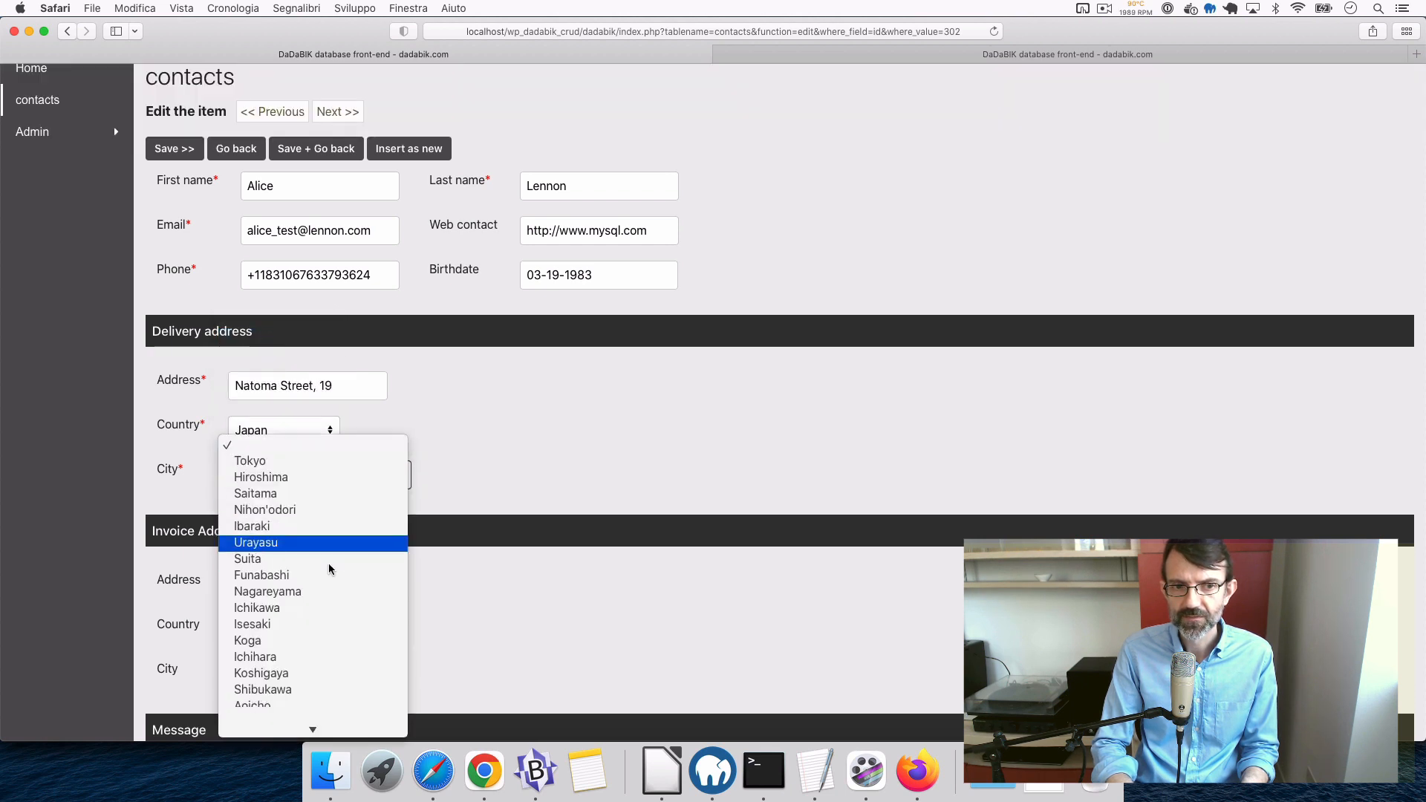
{"action": "scroll", "coordinate": [327, 557], "scroll_direction": "down", "scroll_amount": 5}
{"action": "left_click", "coordinate": [527, 470]}
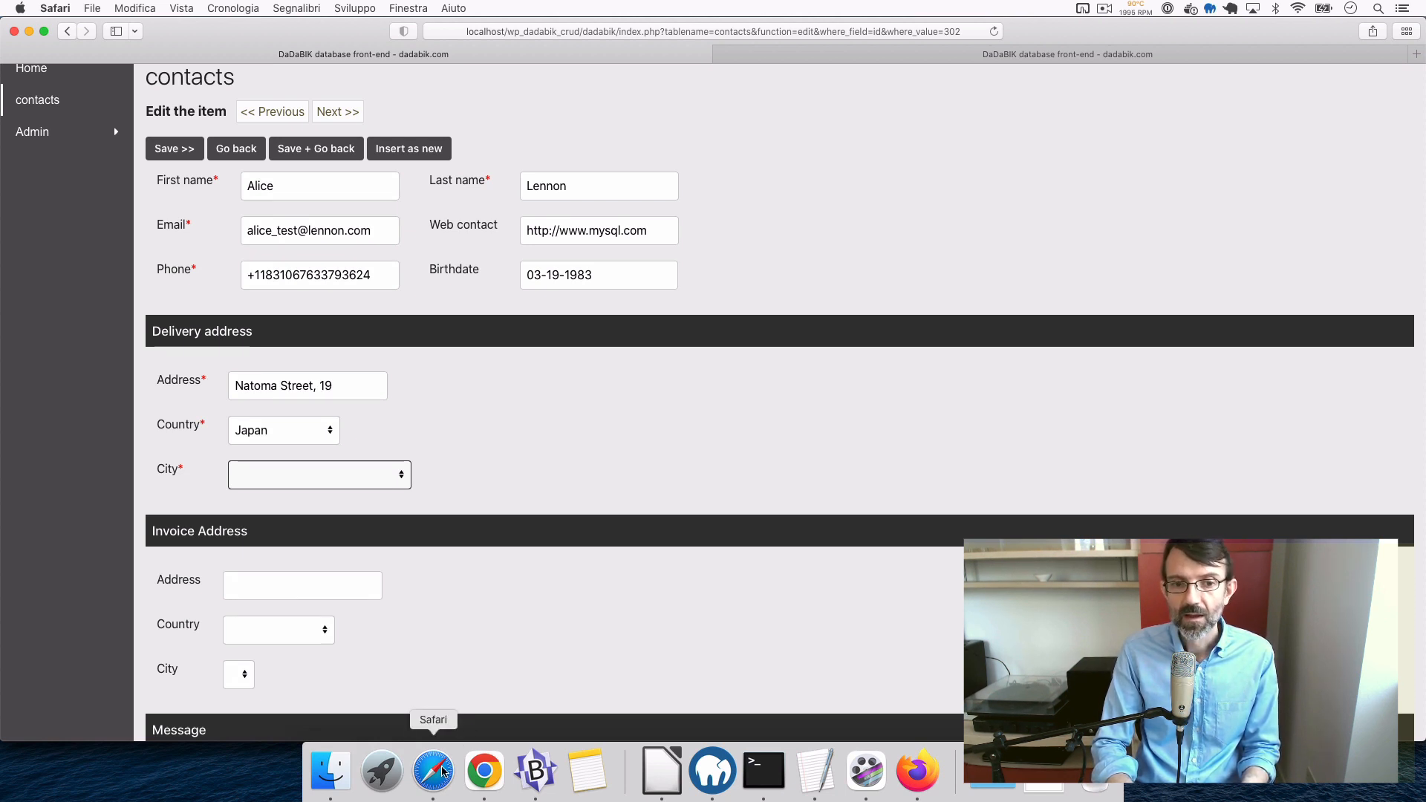
{"action": "left_click", "coordinate": [913, 776]}
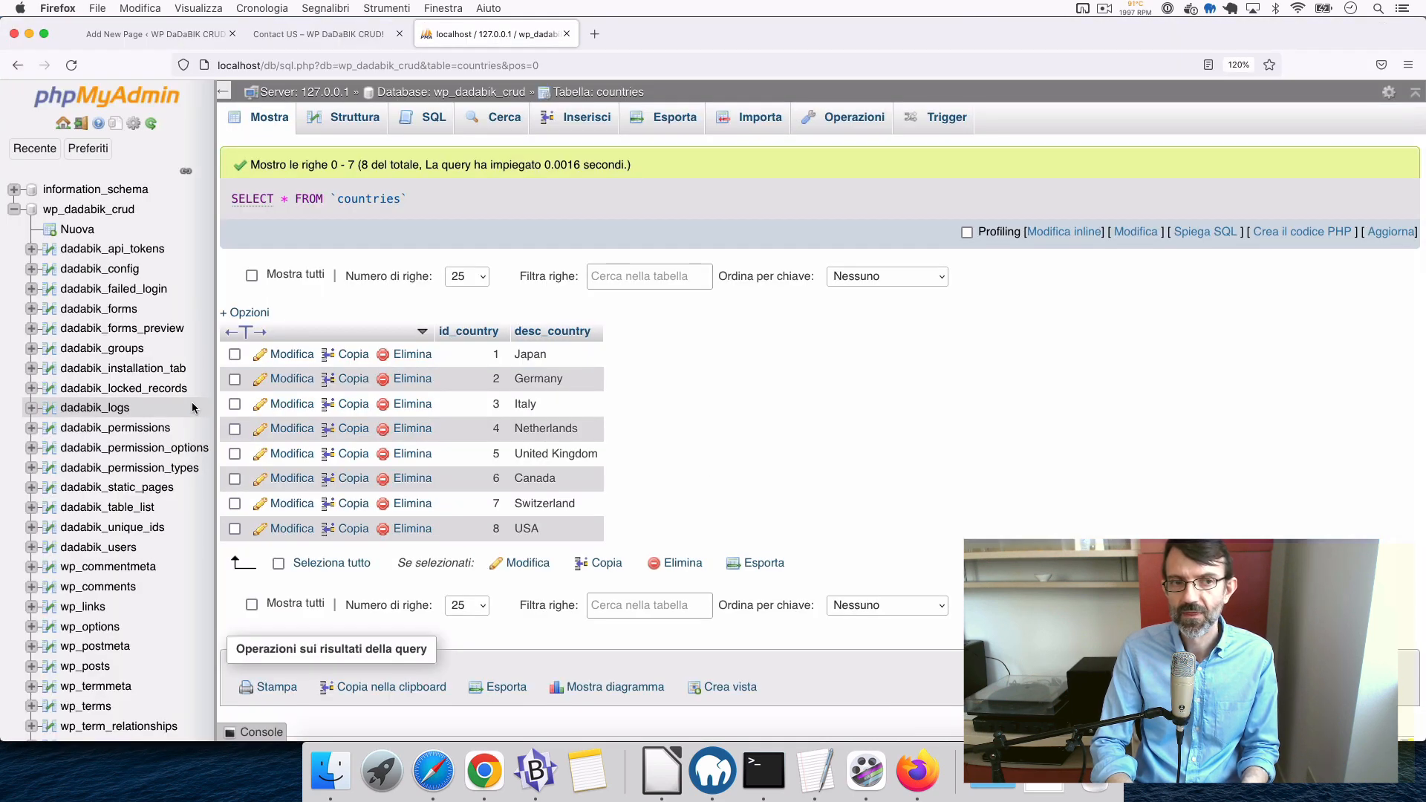
- Browse phpMyAdmin's cities table (9651 rows, Tokyo and Hiroshima under country id 1), comparing with the edit form
{"action": "left_click", "coordinate": [508, 92]}
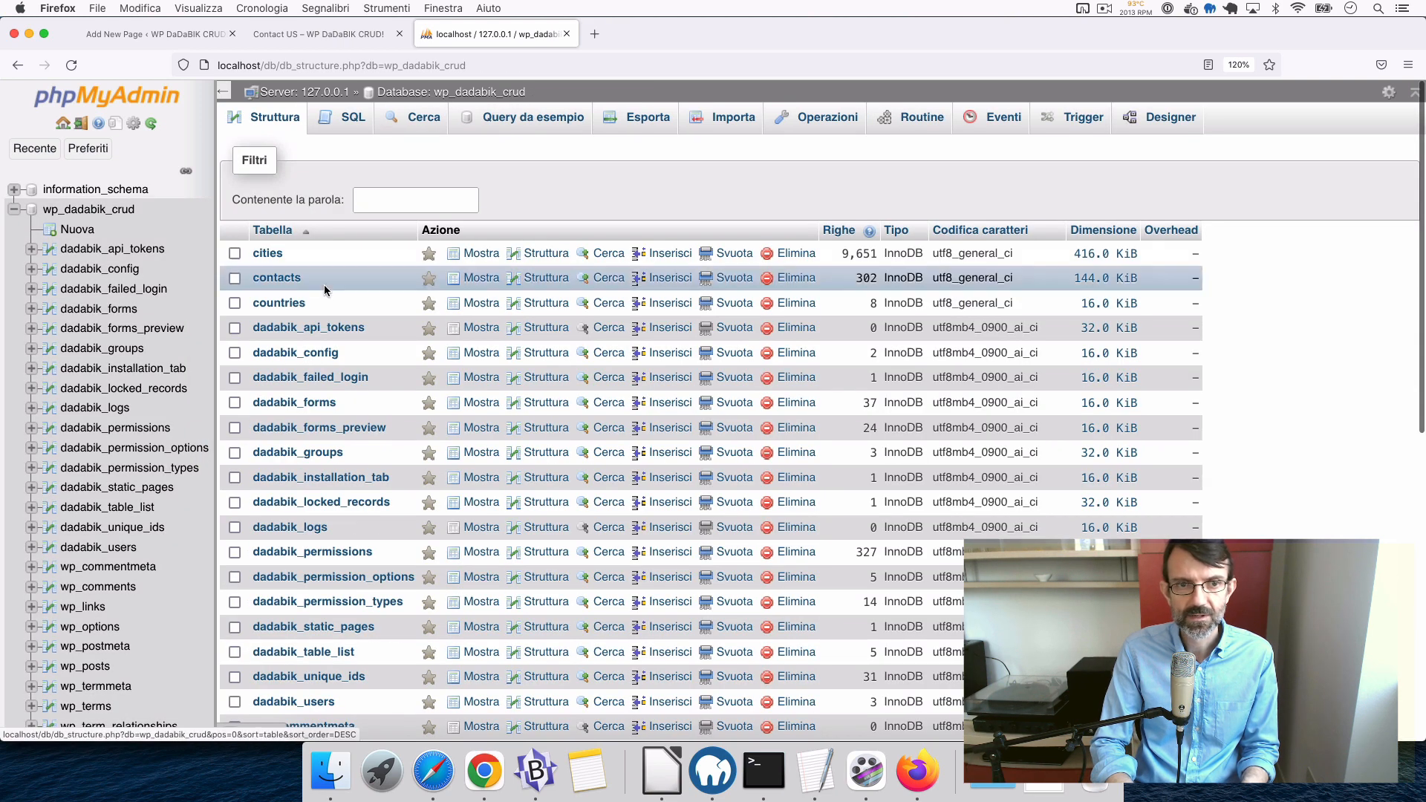
{"action": "left_click", "coordinate": [482, 255]}
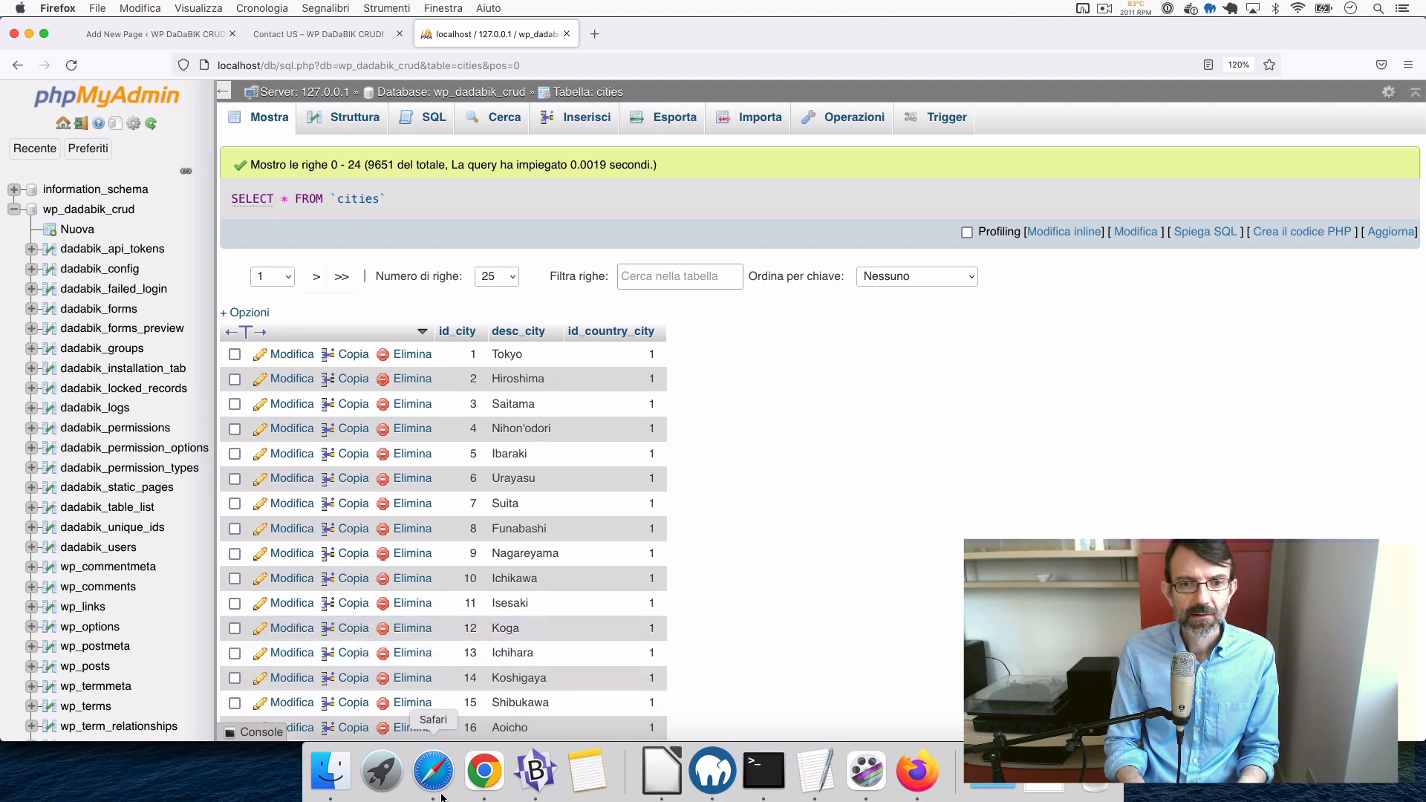
{"action": "left_click", "coordinate": [433, 771]}
{"action": "scroll", "coordinate": [443, 564], "scroll_direction": "down", "scroll_amount": 10}
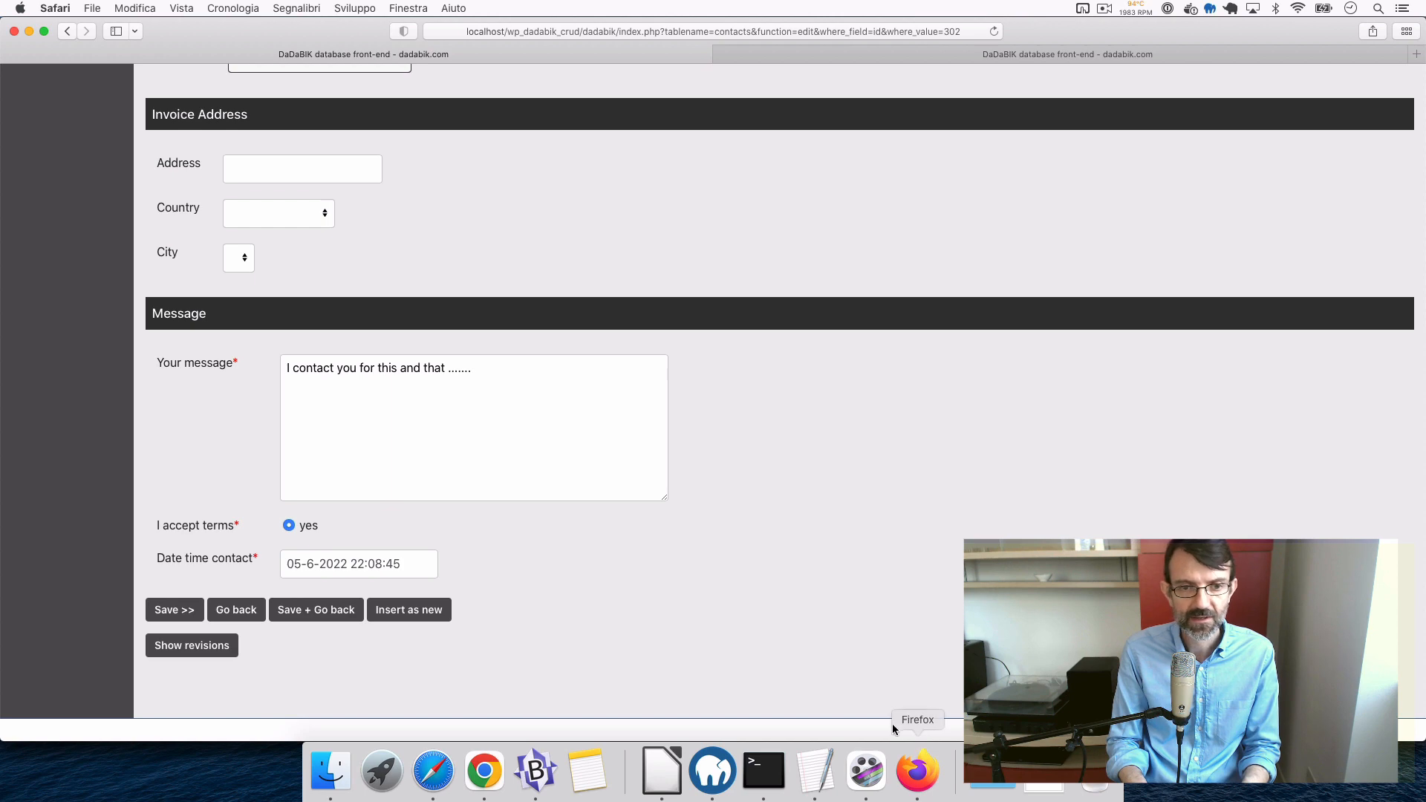
{"action": "left_click", "coordinate": [931, 781]}
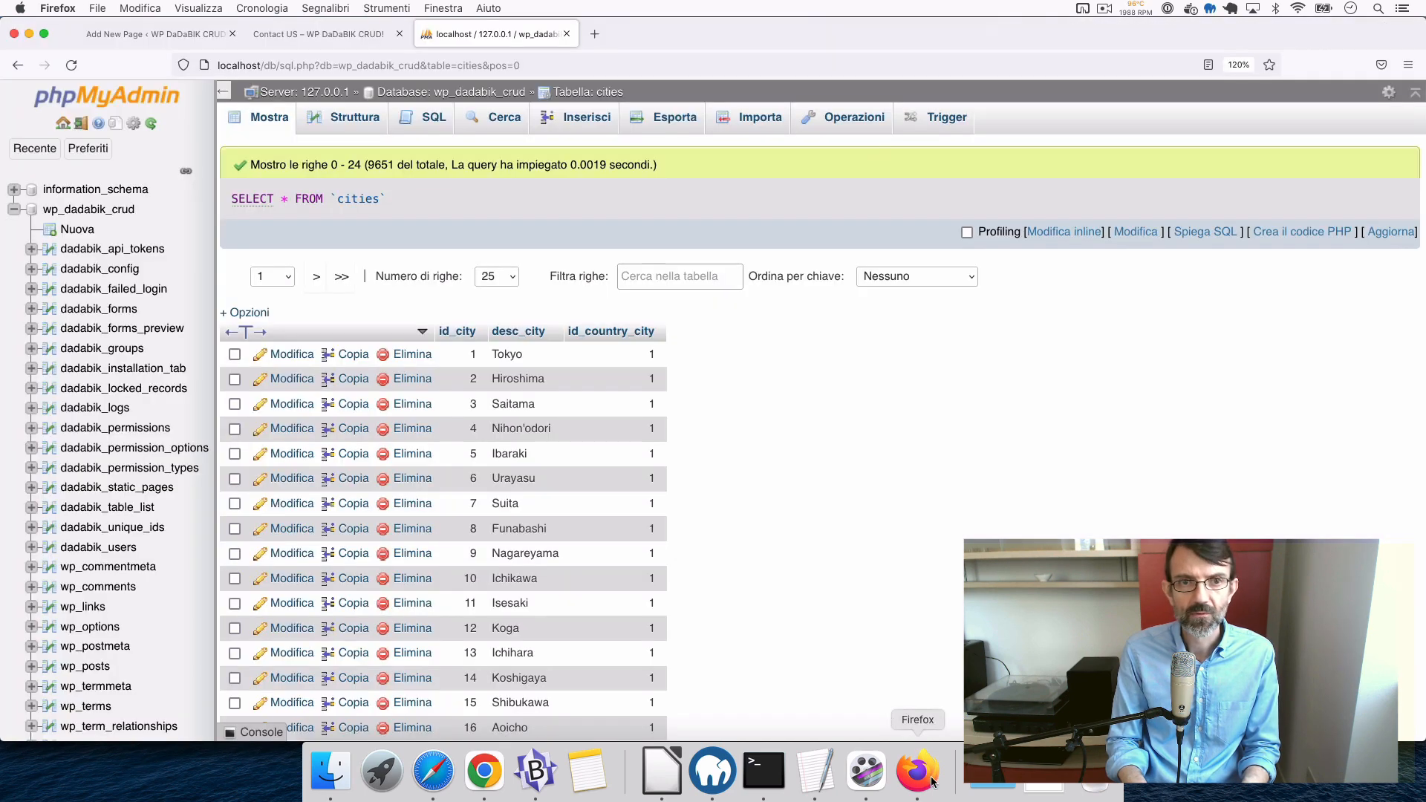
- On the Contact US page, locate the embedded form's 'Insert a new item' heading
{"action": "left_click", "coordinate": [327, 34]}
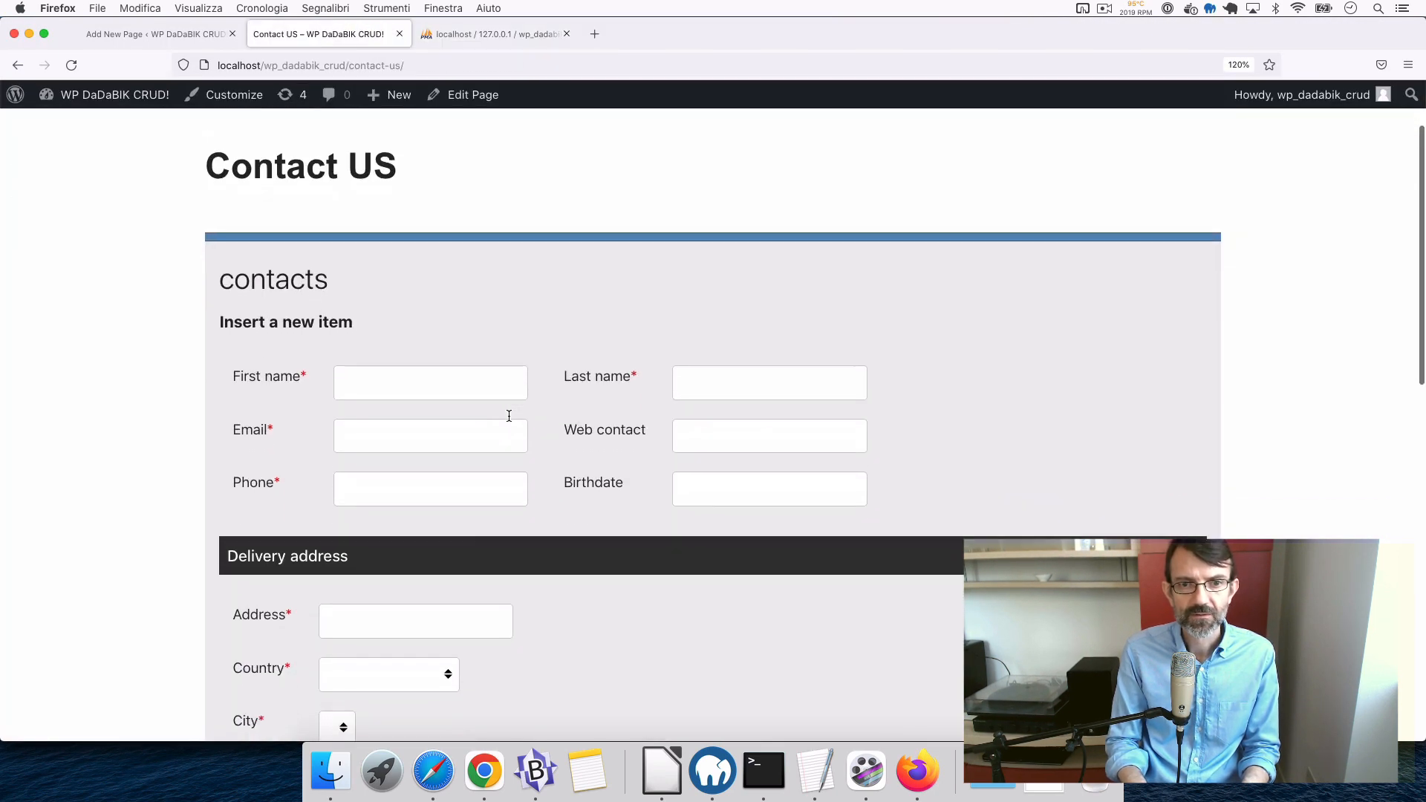
{"action": "scroll", "coordinate": [508, 415], "scroll_direction": "up", "scroll_amount": 3}
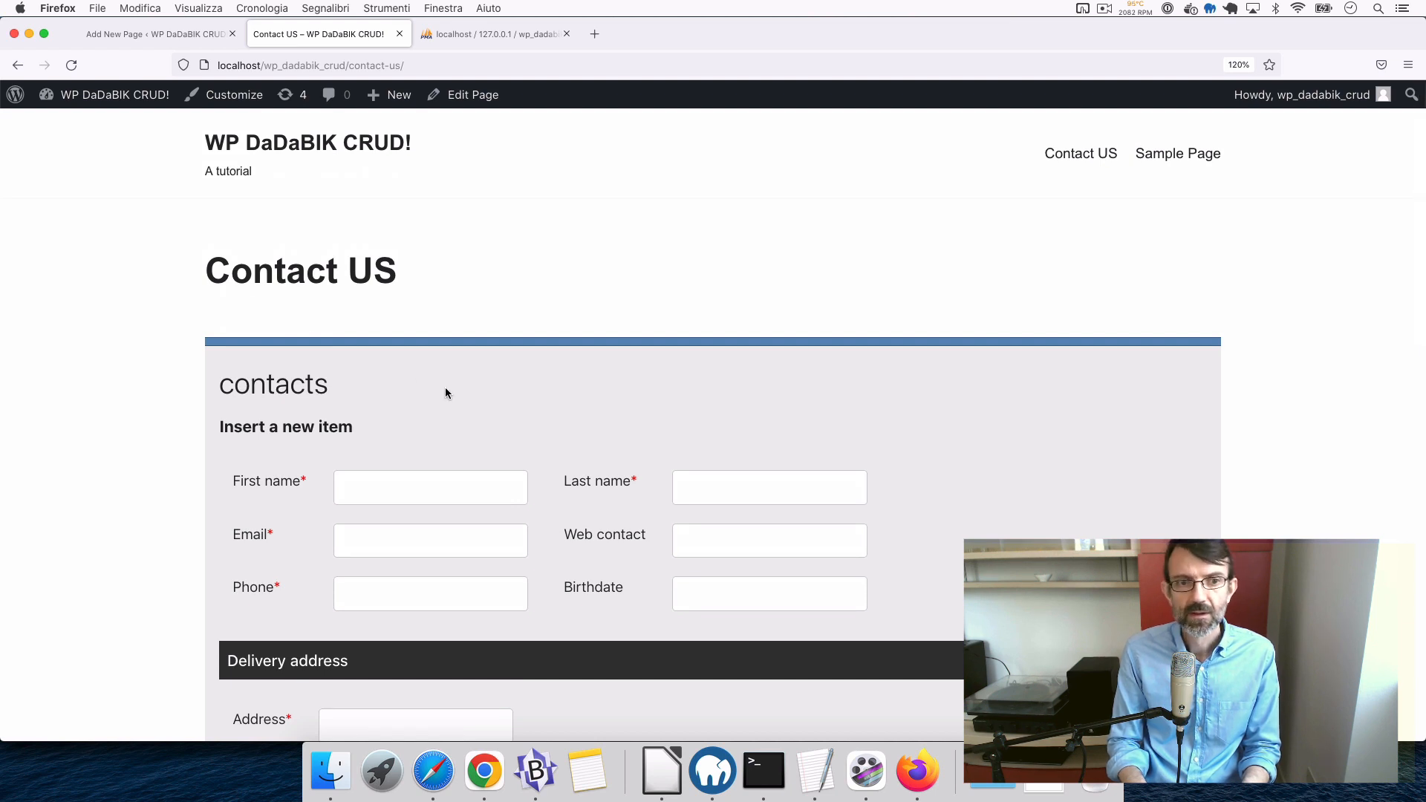
{"action": "scroll", "coordinate": [446, 393], "scroll_direction": "down", "scroll_amount": 10}
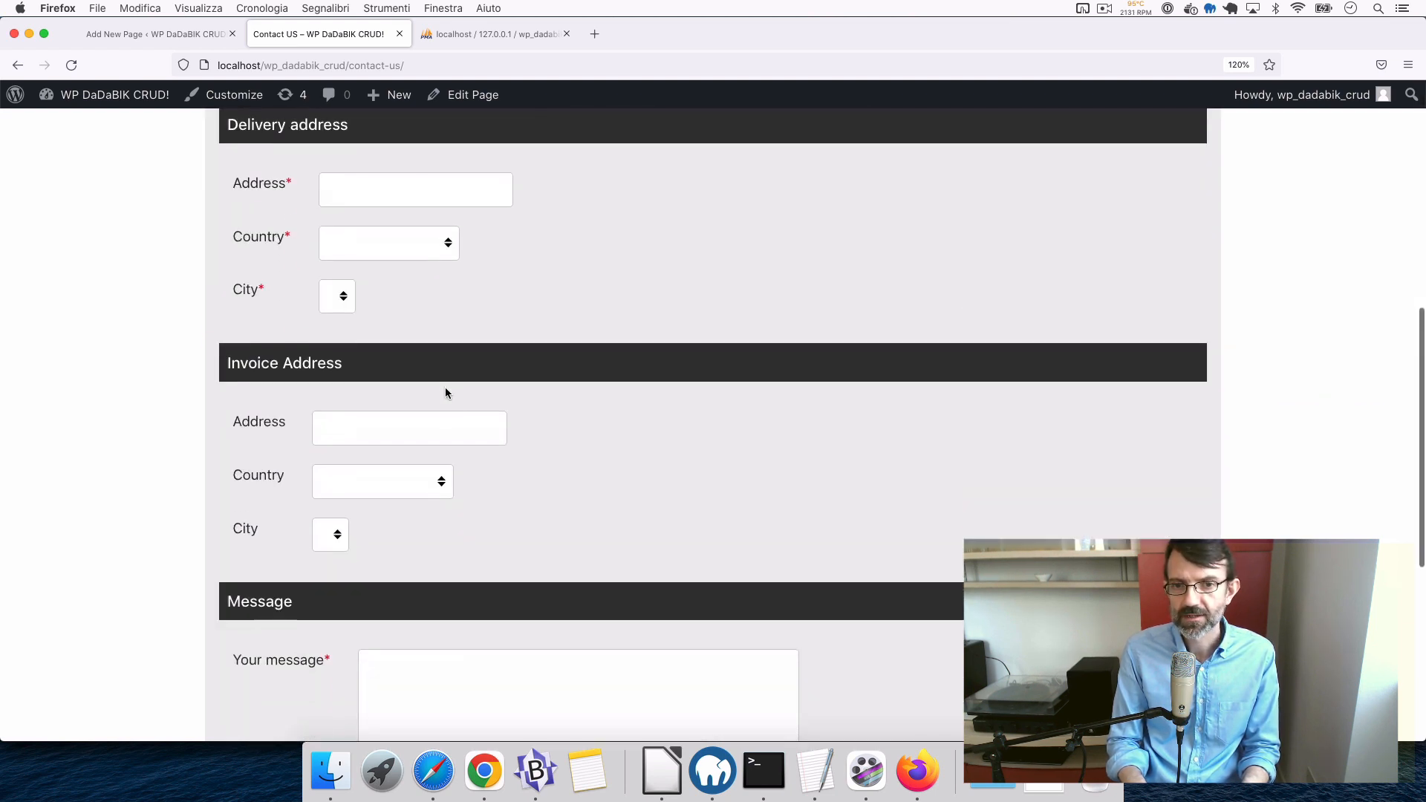
{"action": "scroll", "coordinate": [446, 393], "scroll_direction": "down", "scroll_amount": 5}
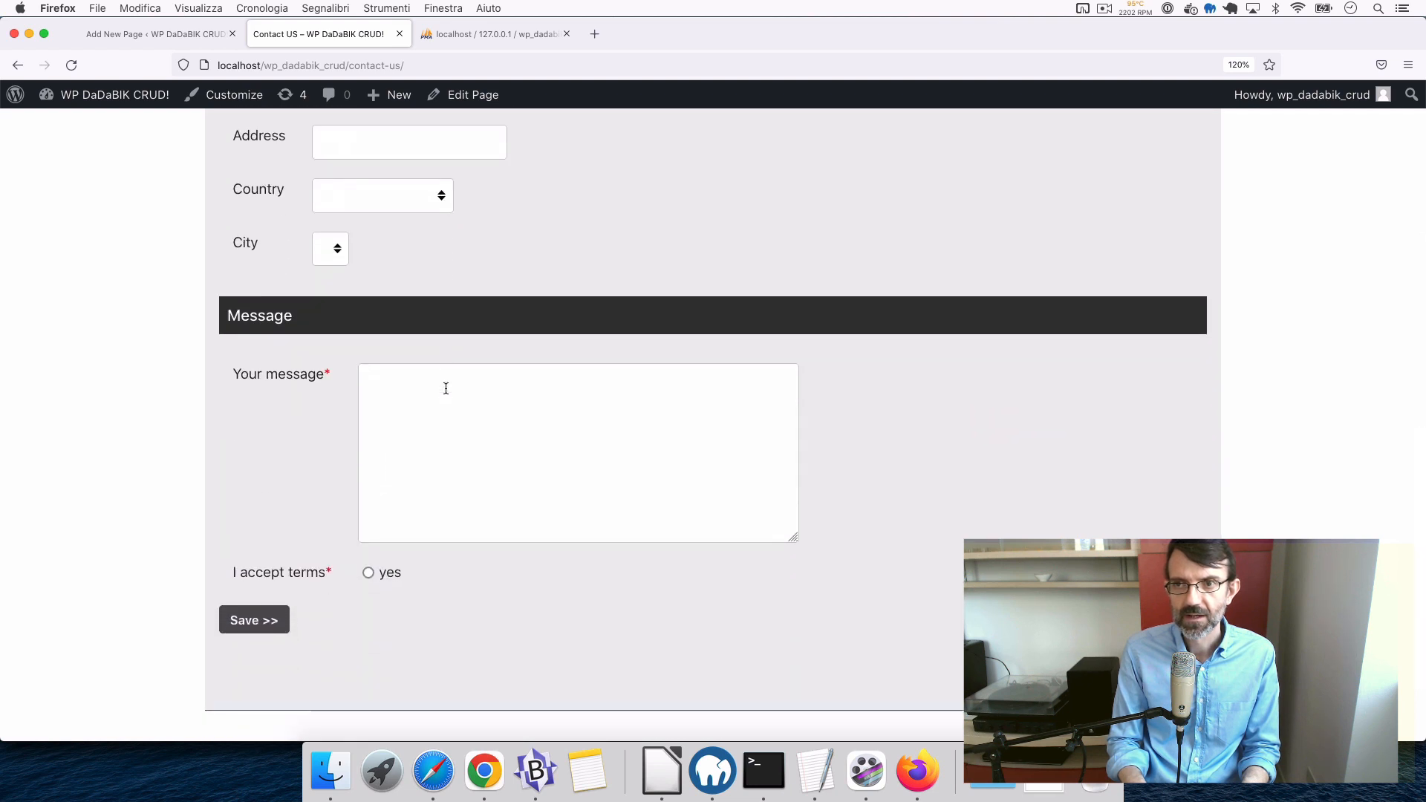
{"action": "scroll", "coordinate": [446, 389], "scroll_direction": "up", "scroll_amount": 15}
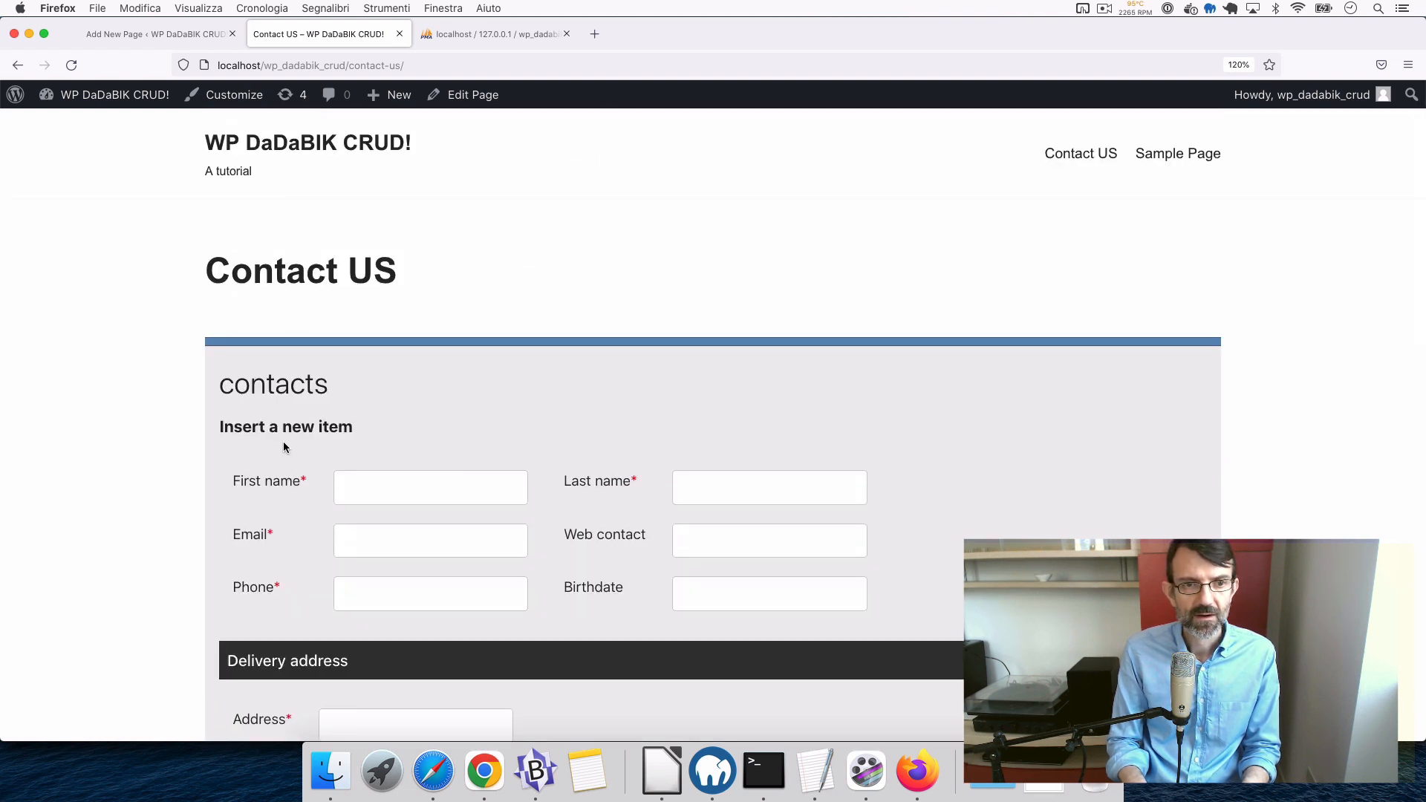
{"action": "left_click_drag", "start_coordinate": [221, 429], "coordinate": [373, 438]}
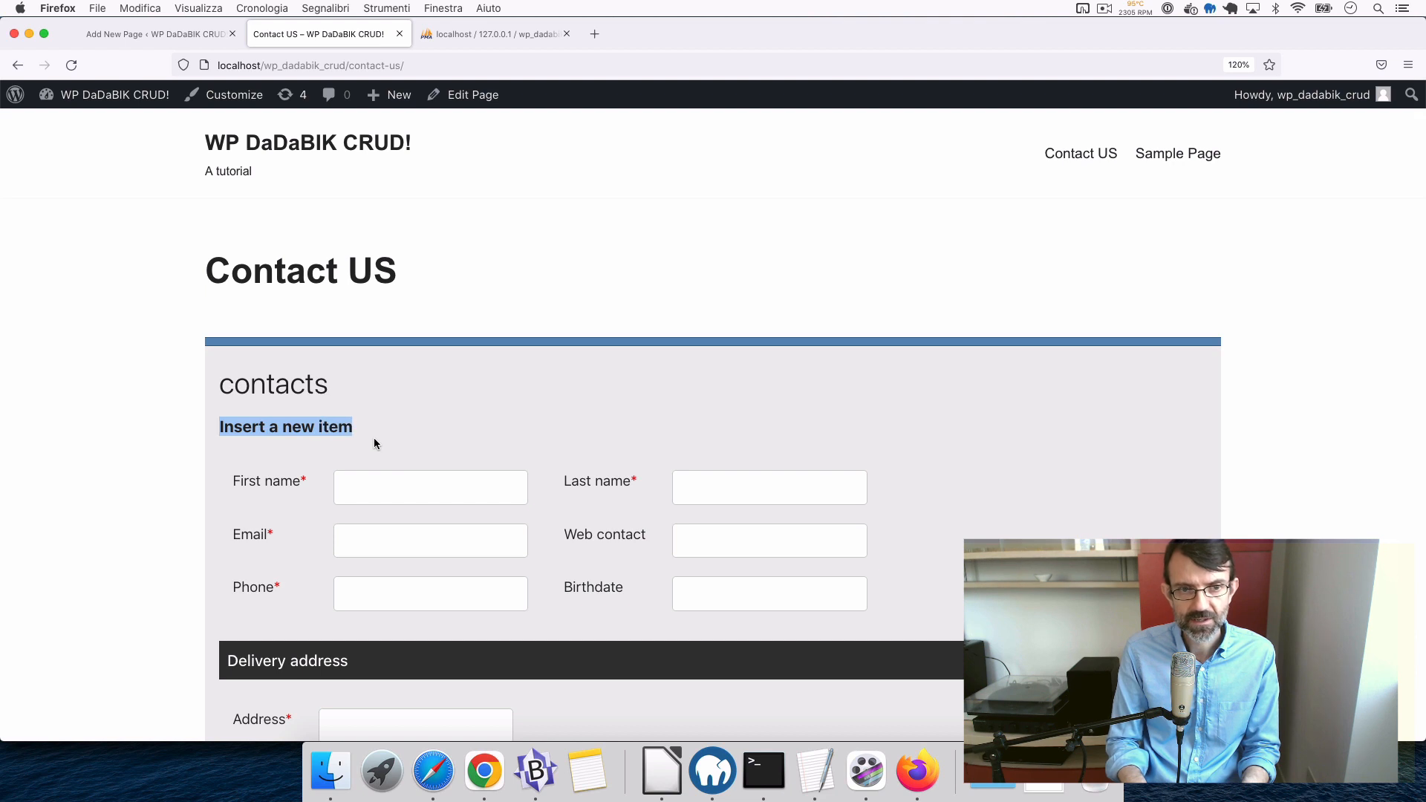
{"action": "left_click", "coordinate": [474, 399]}
- Scroll through the Delivery address and Invoice Address sections down to the terms and save area
{"action": "scroll", "coordinate": [474, 401], "scroll_direction": "down", "scroll_amount": 6}
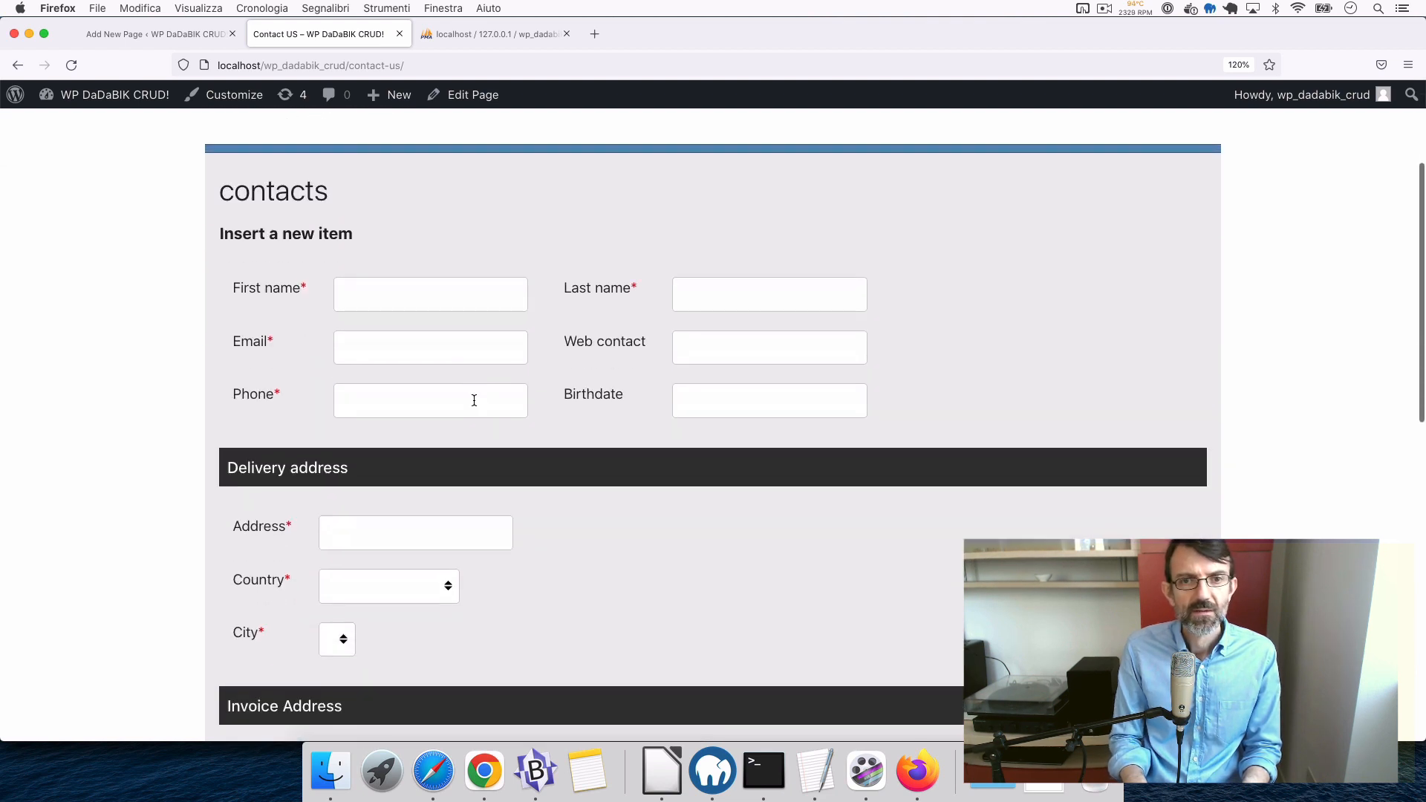
{"action": "scroll", "coordinate": [474, 399], "scroll_direction": "down", "scroll_amount": 5}
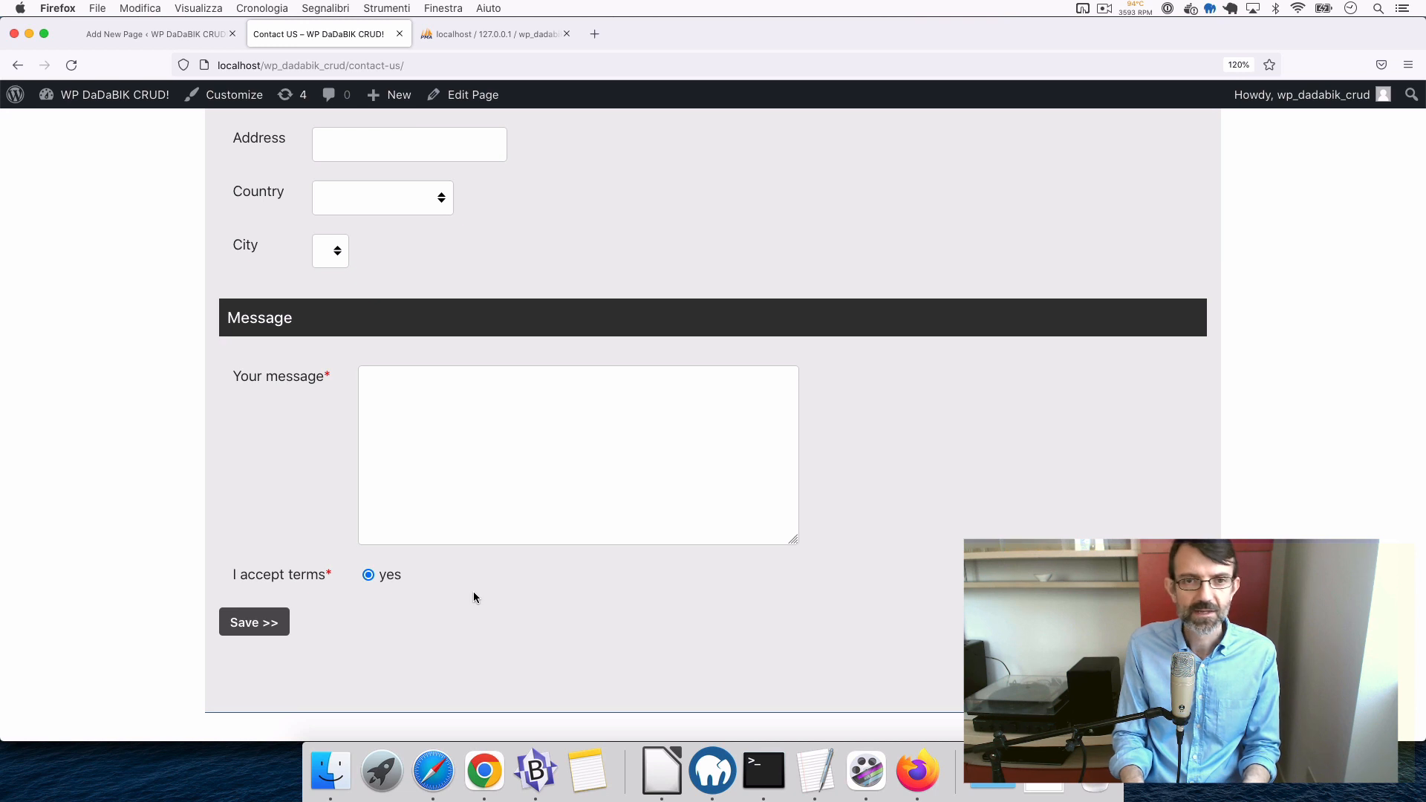
{"action": "scroll", "coordinate": [474, 595], "scroll_direction": "up", "scroll_amount": 15}
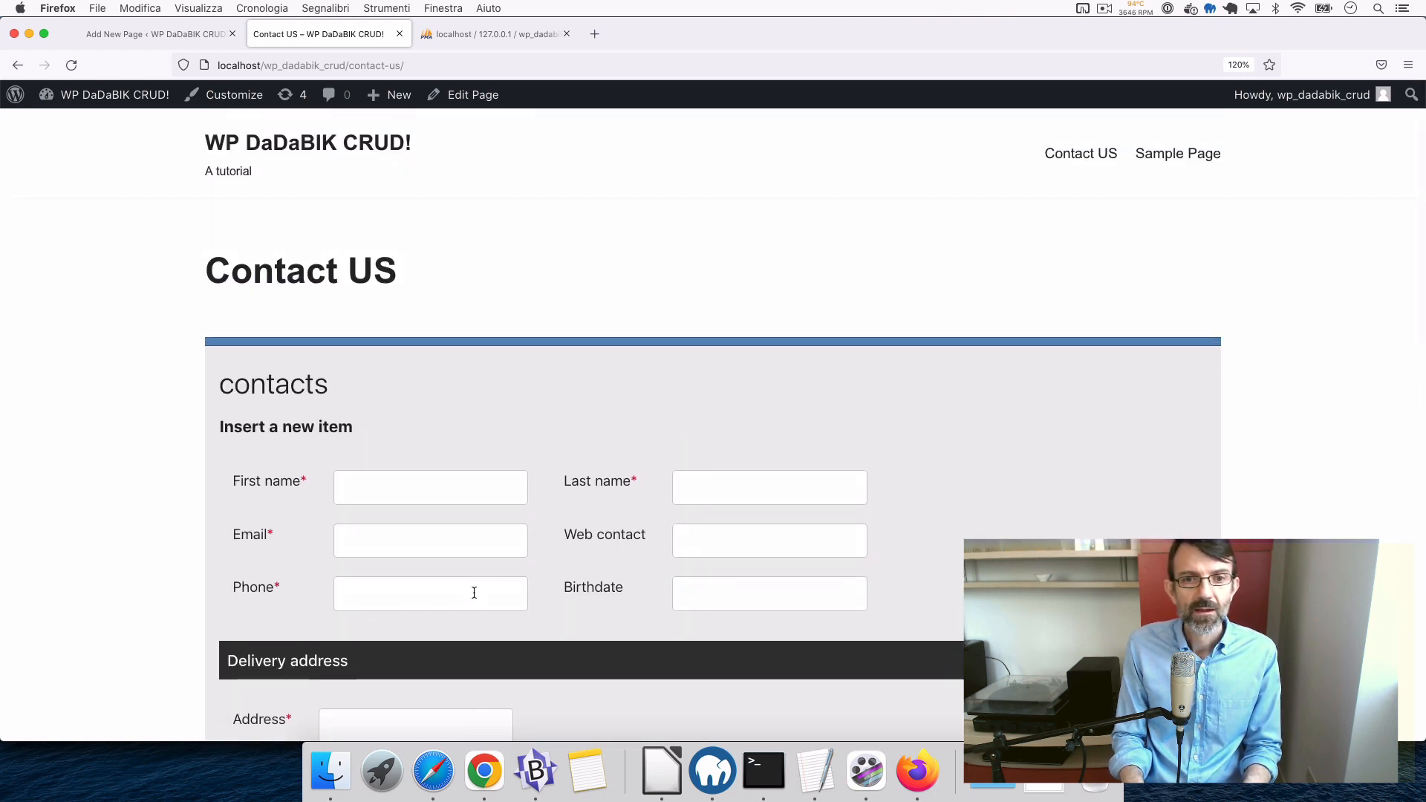
{"action": "scroll", "coordinate": [474, 592], "scroll_direction": "down", "scroll_amount": 3}
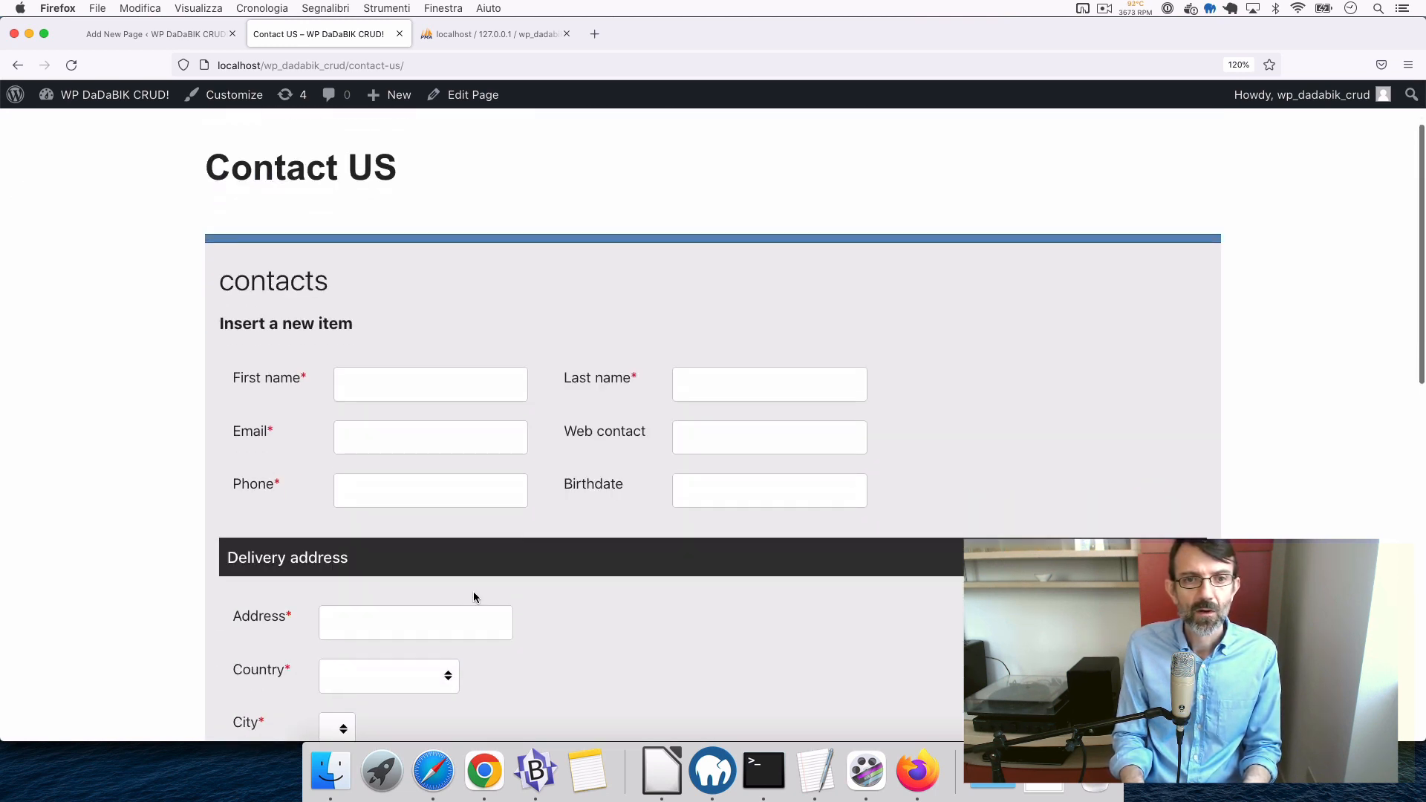
{"action": "scroll", "coordinate": [474, 595], "scroll_direction": "down", "scroll_amount": 15}
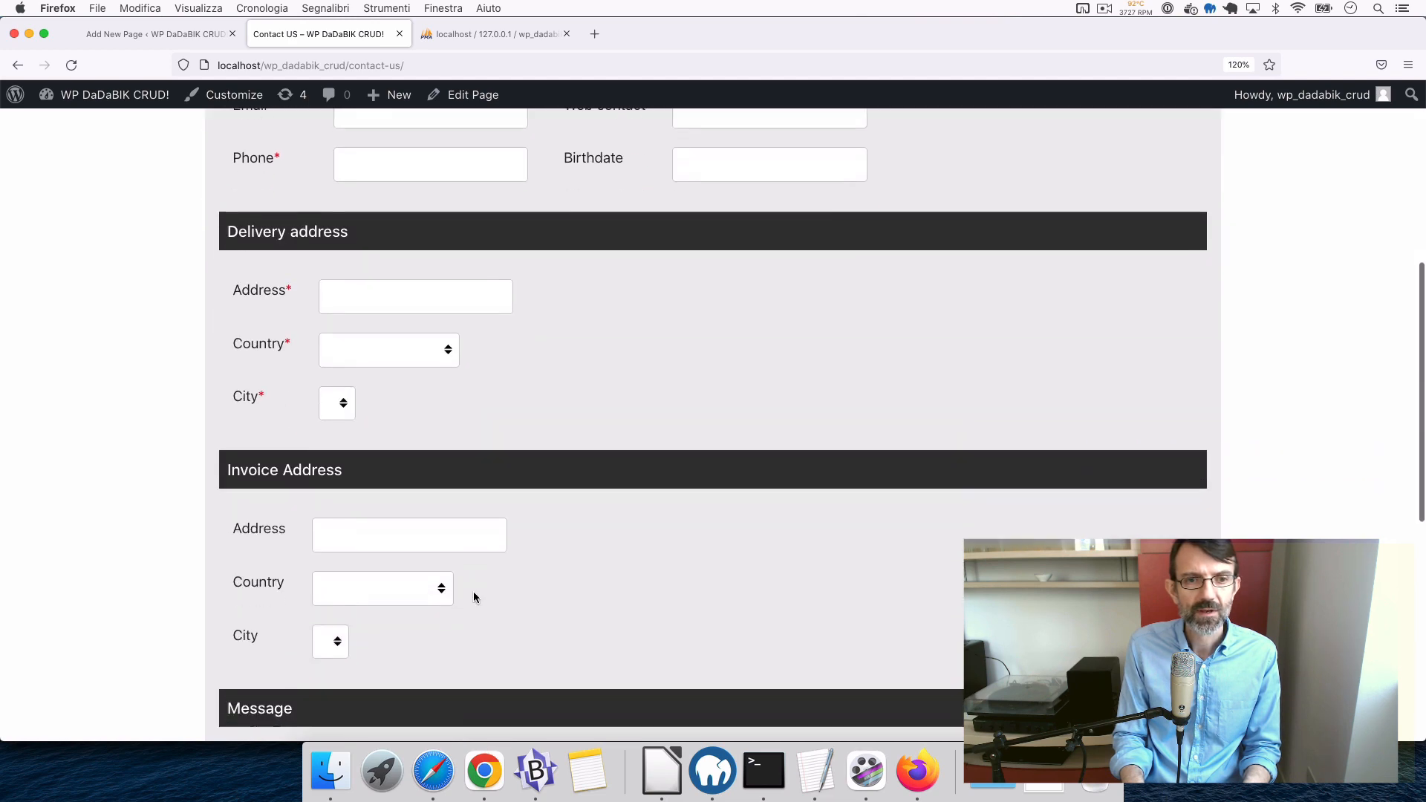
{"action": "scroll", "coordinate": [474, 598], "scroll_direction": "down", "scroll_amount": 5}
{"action": "scroll", "coordinate": [474, 592], "scroll_direction": "up", "scroll_amount": 20}
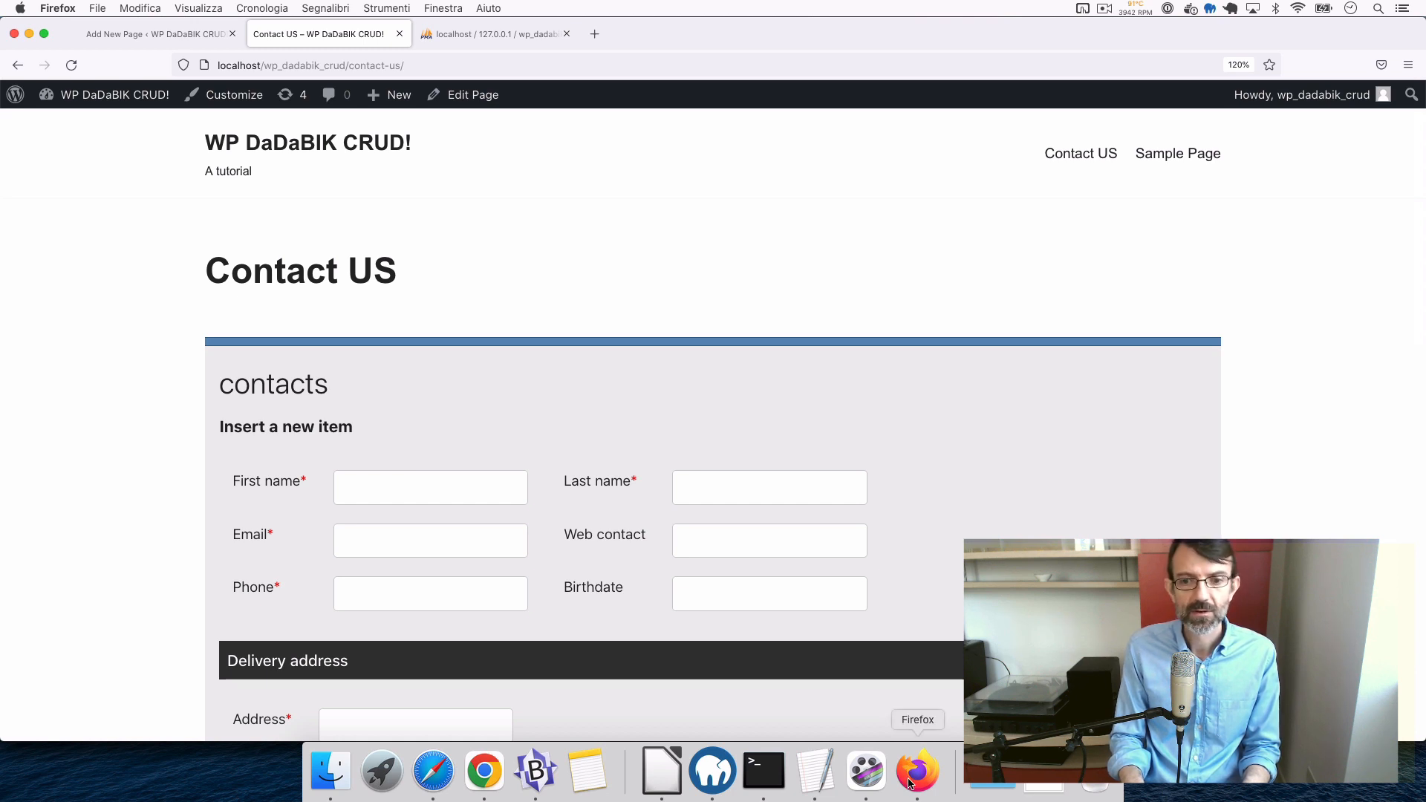
- Open the contacts list from the sidebar and go to its Generate chart page
{"action": "left_click", "coordinate": [437, 797]}
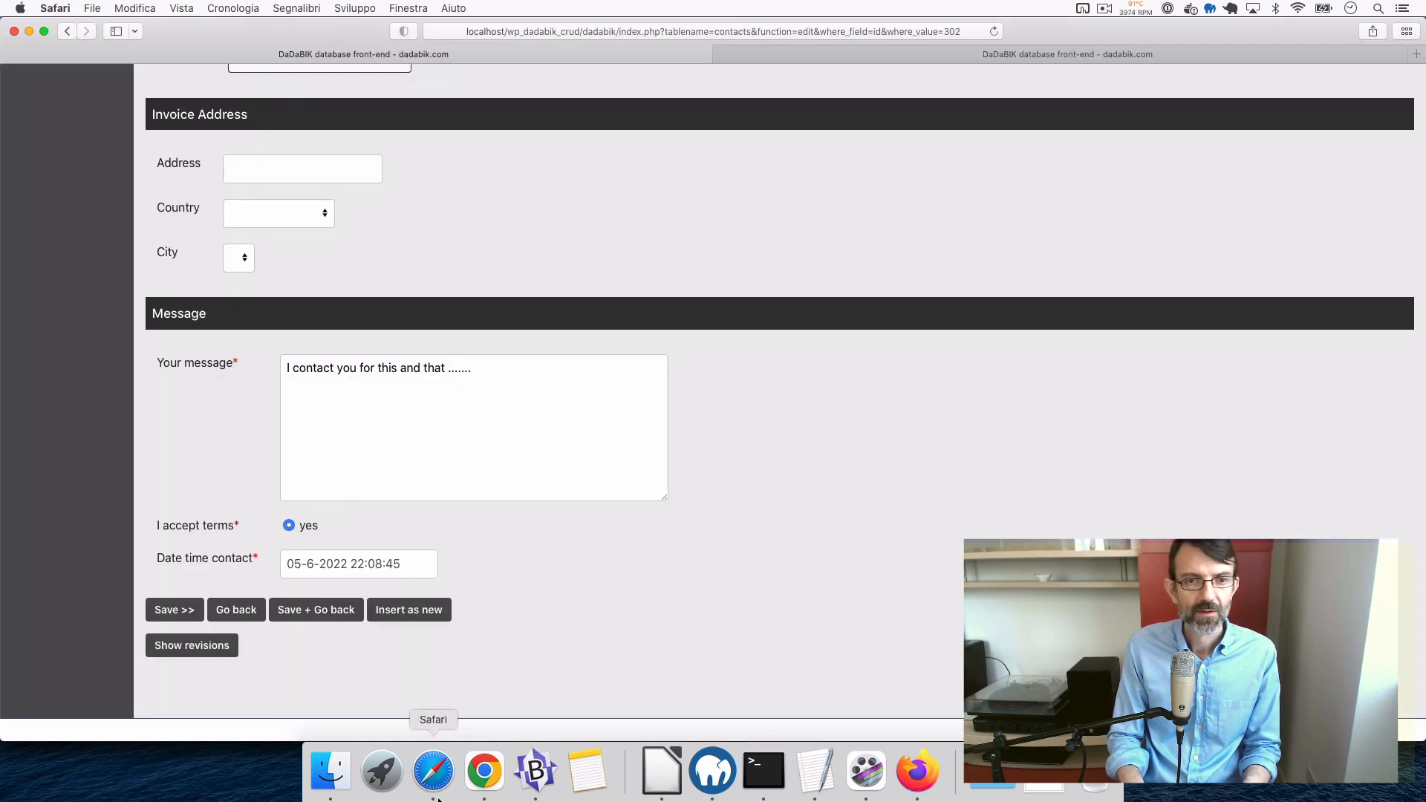
{"action": "scroll", "coordinate": [816, 389], "scroll_direction": "up", "scroll_amount": 10}
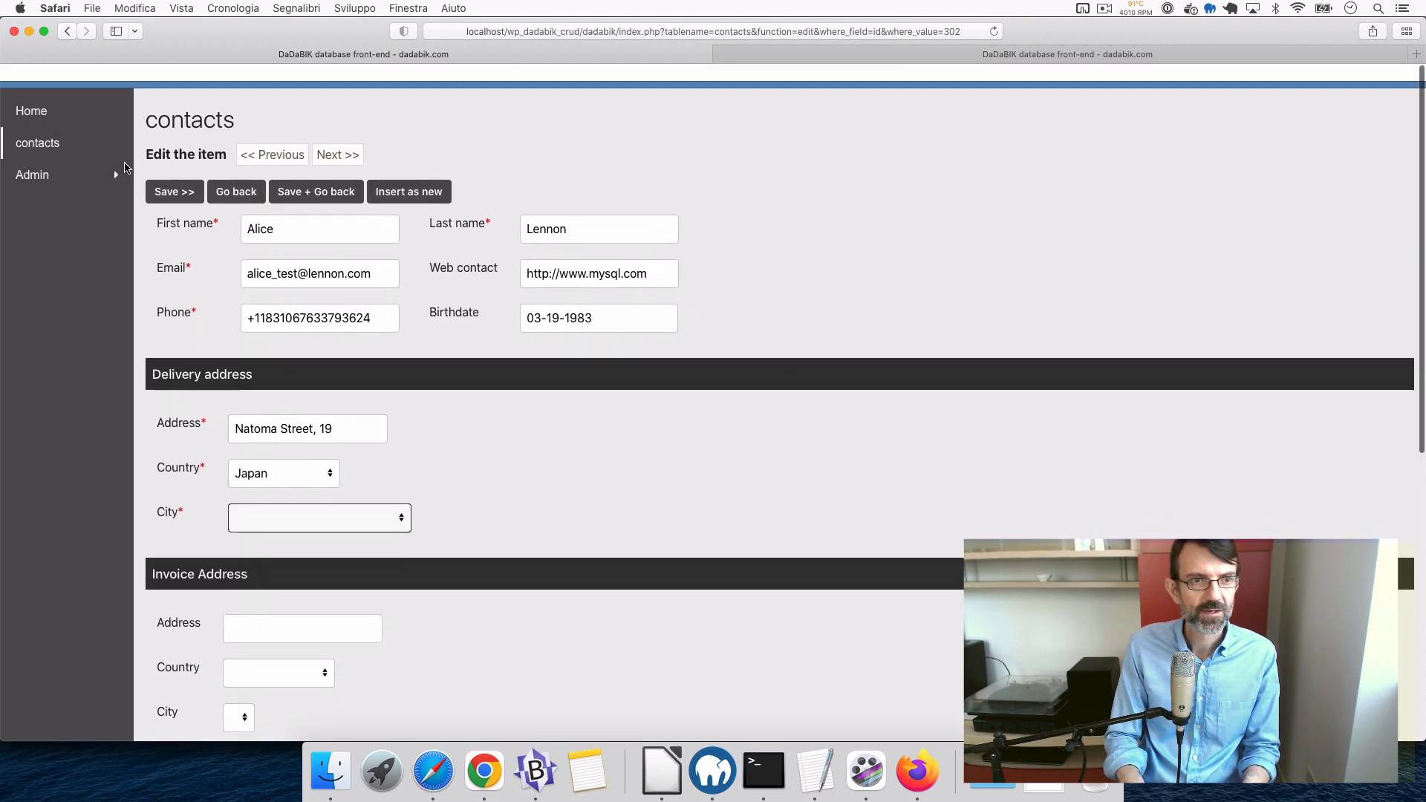
{"action": "left_click", "coordinate": [39, 145]}
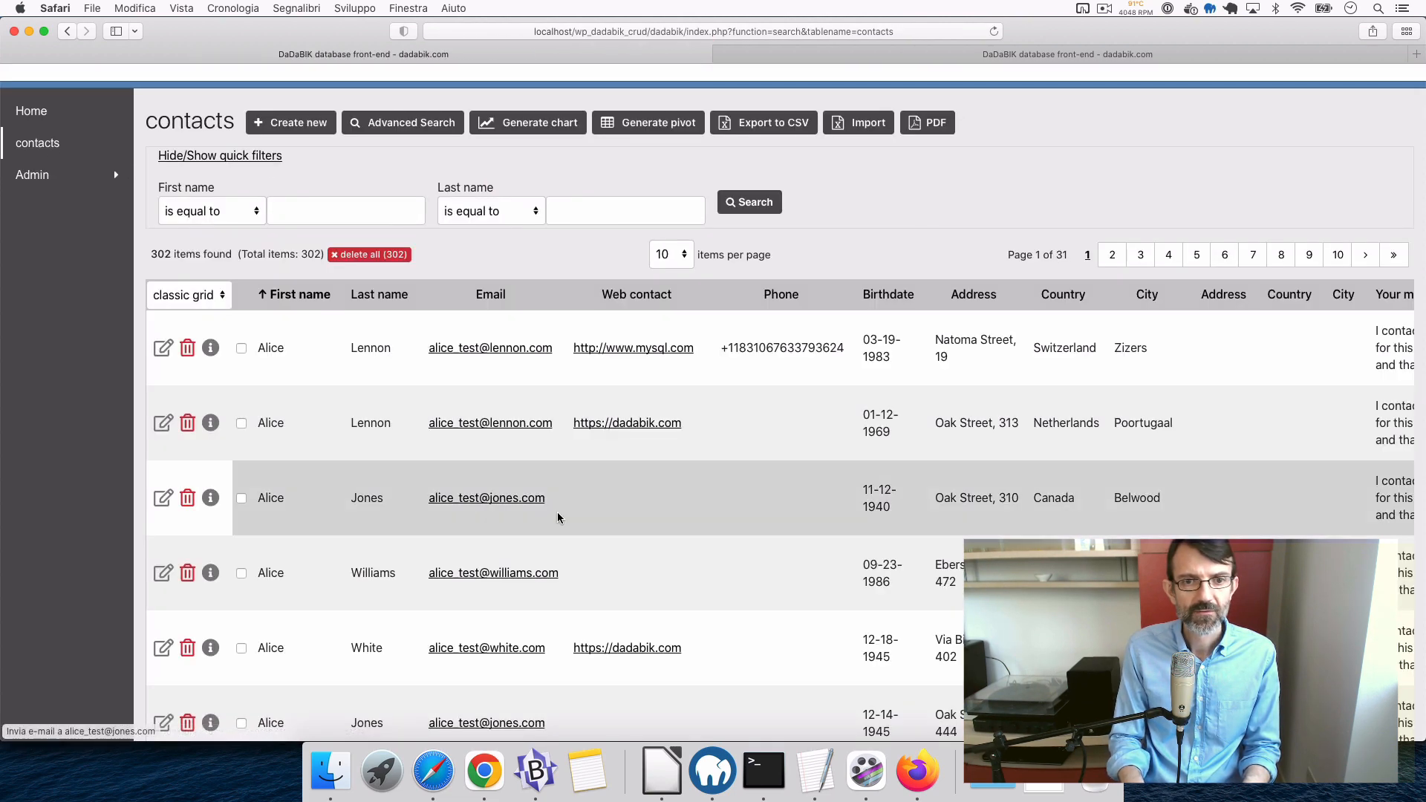
{"action": "scroll", "coordinate": [918, 519], "scroll_direction": "right", "scroll_amount": 5}
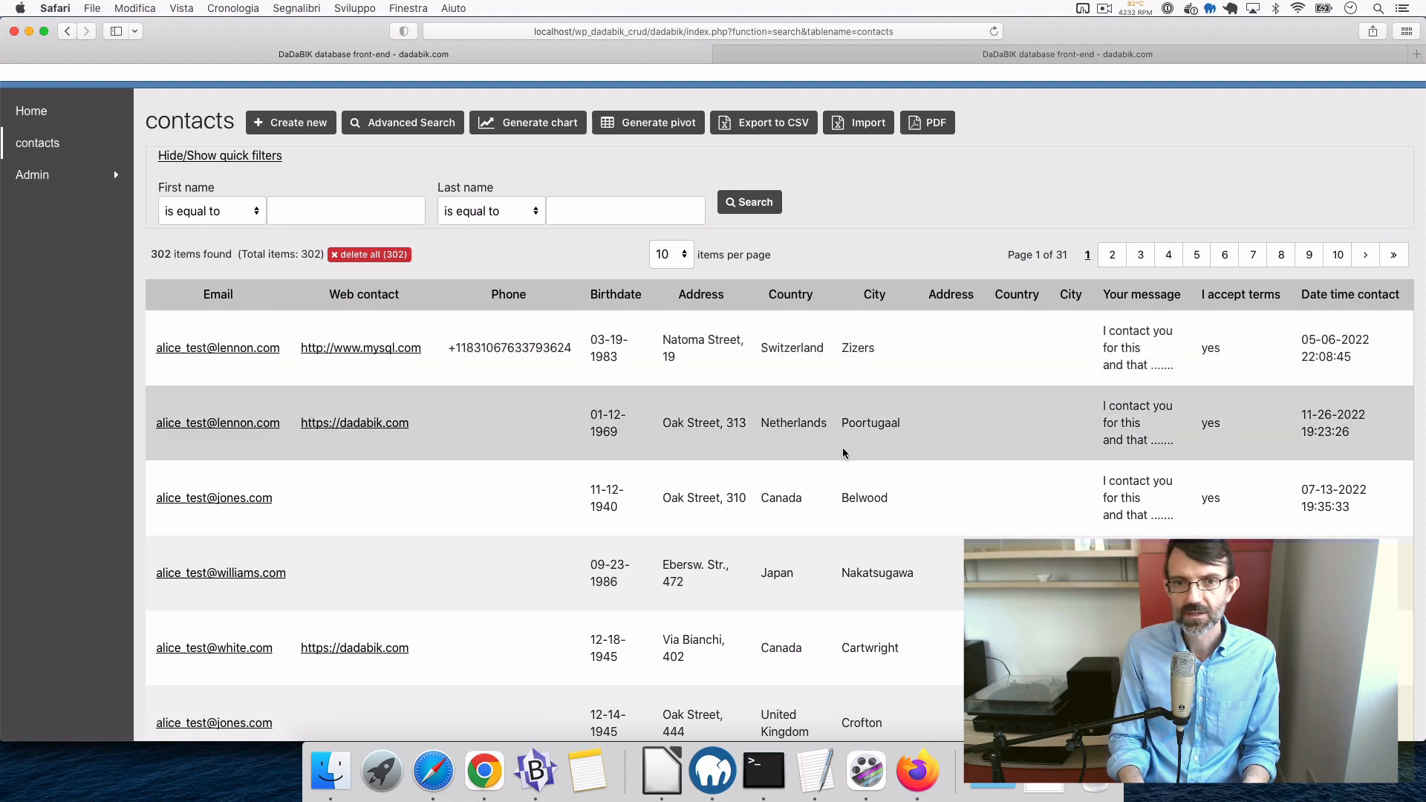
{"action": "scroll", "coordinate": [843, 453], "scroll_direction": "left", "scroll_amount": 5}
{"action": "left_click", "coordinate": [519, 123]}
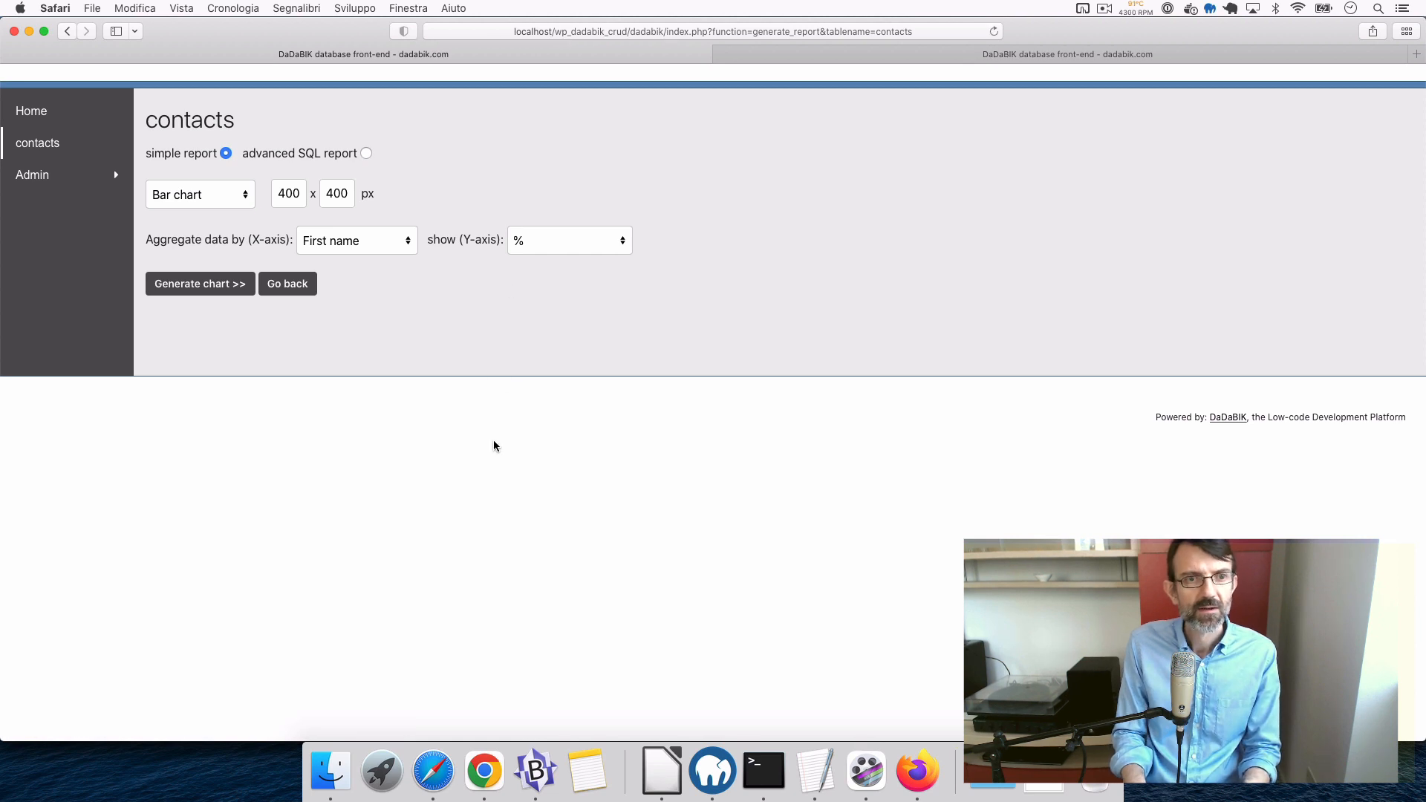
- Make it a line chart with the X-axis on Date time contact grouped by Month
{"action": "left_click", "coordinate": [198, 196]}
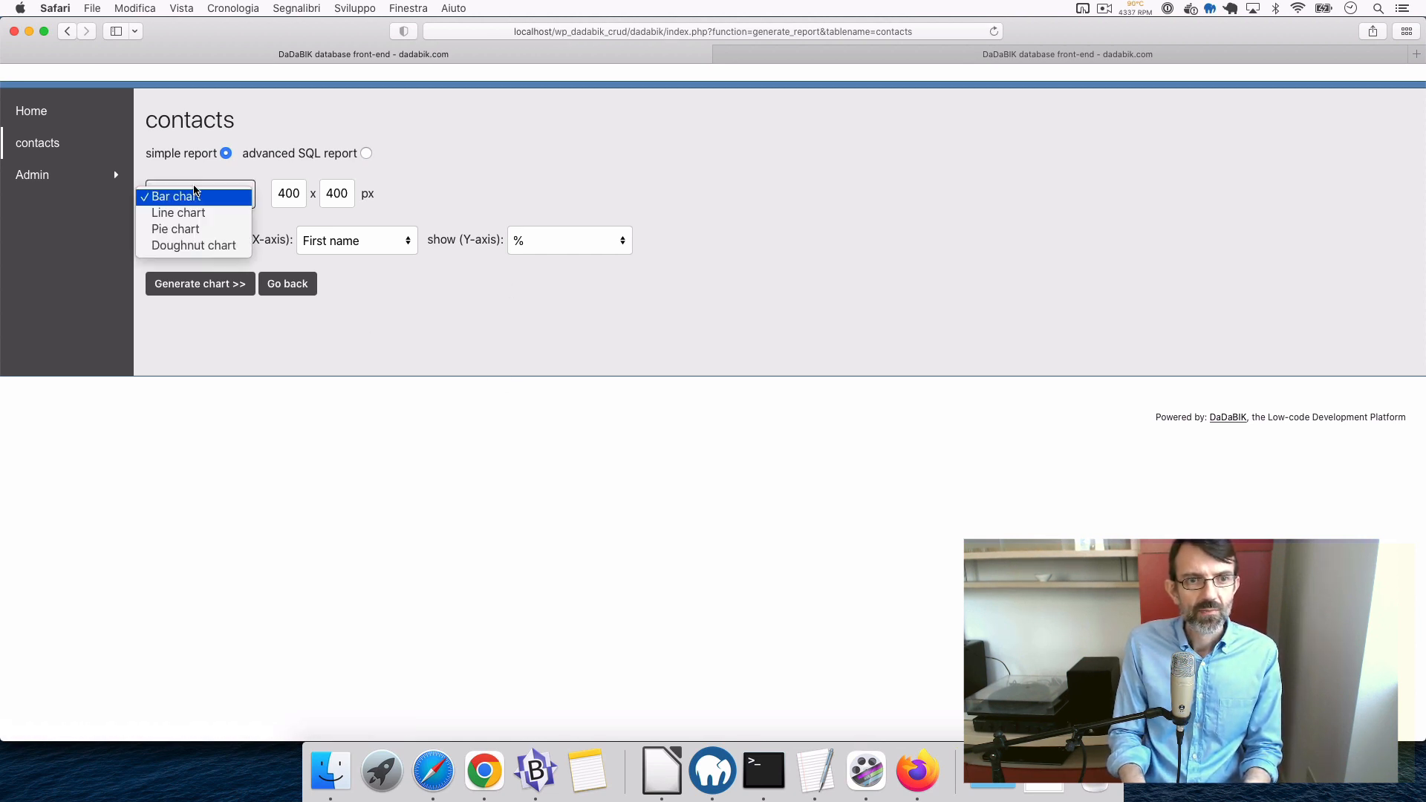
{"action": "left_click", "coordinate": [202, 214]}
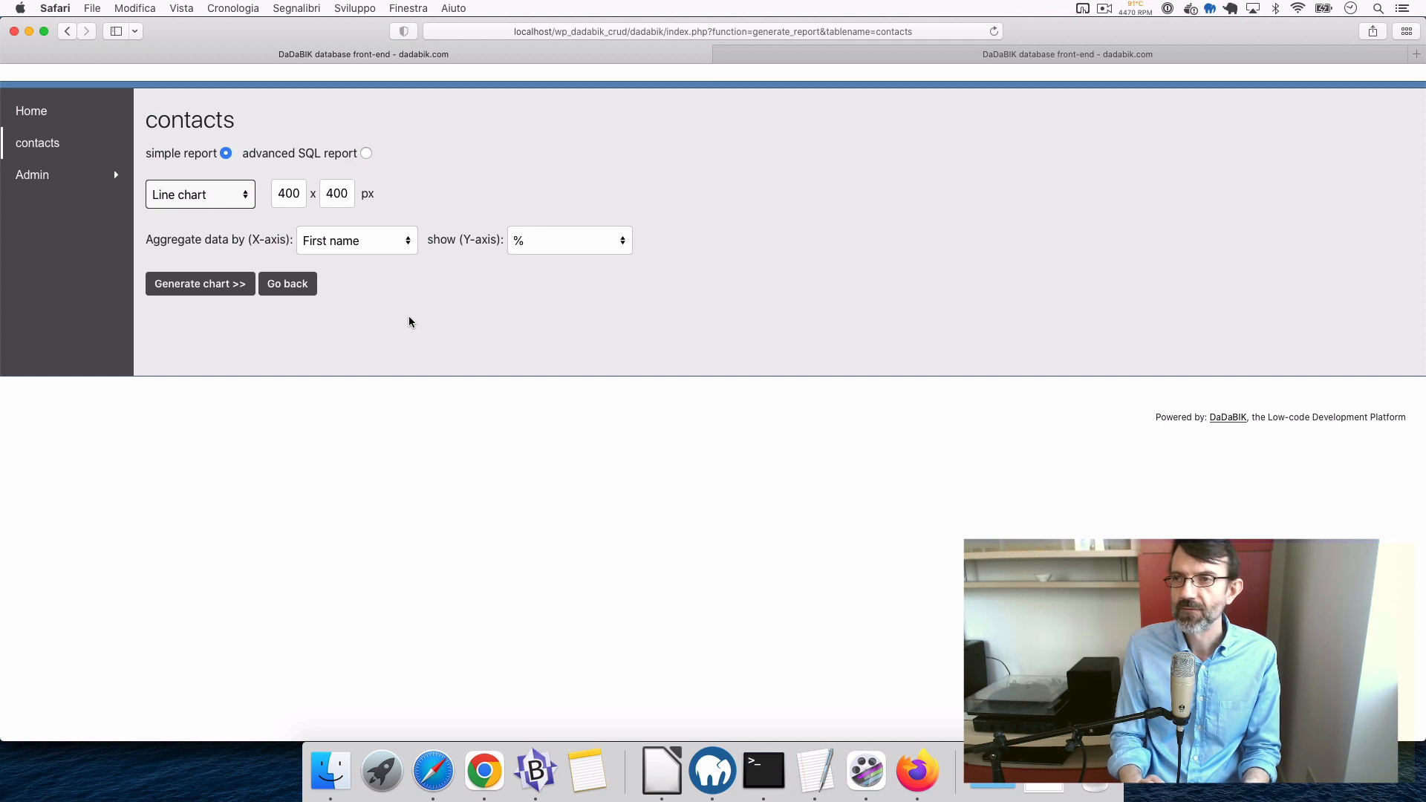
{"action": "left_click", "coordinate": [372, 242]}
{"action": "left_click", "coordinate": [382, 458]}
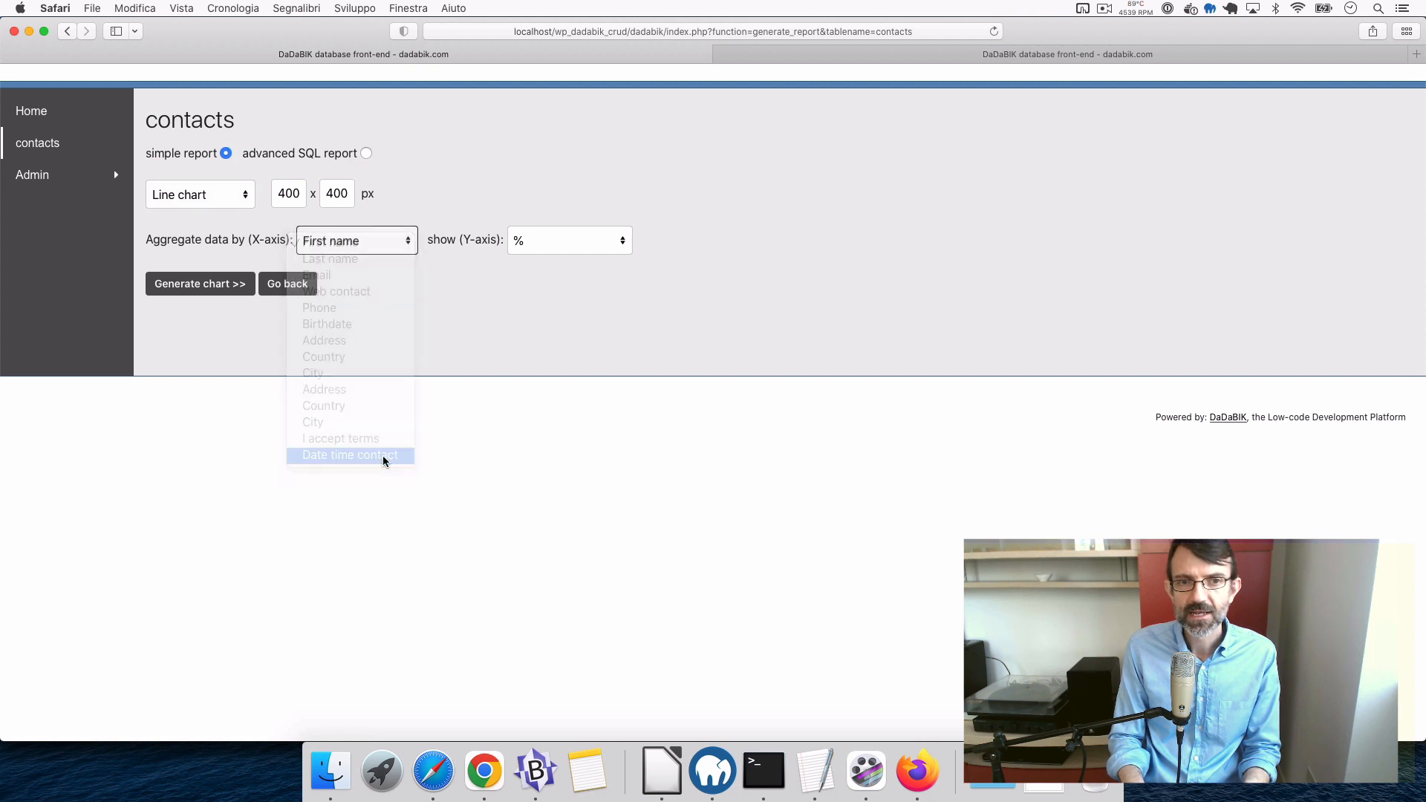
{"action": "left_click", "coordinate": [354, 243]}
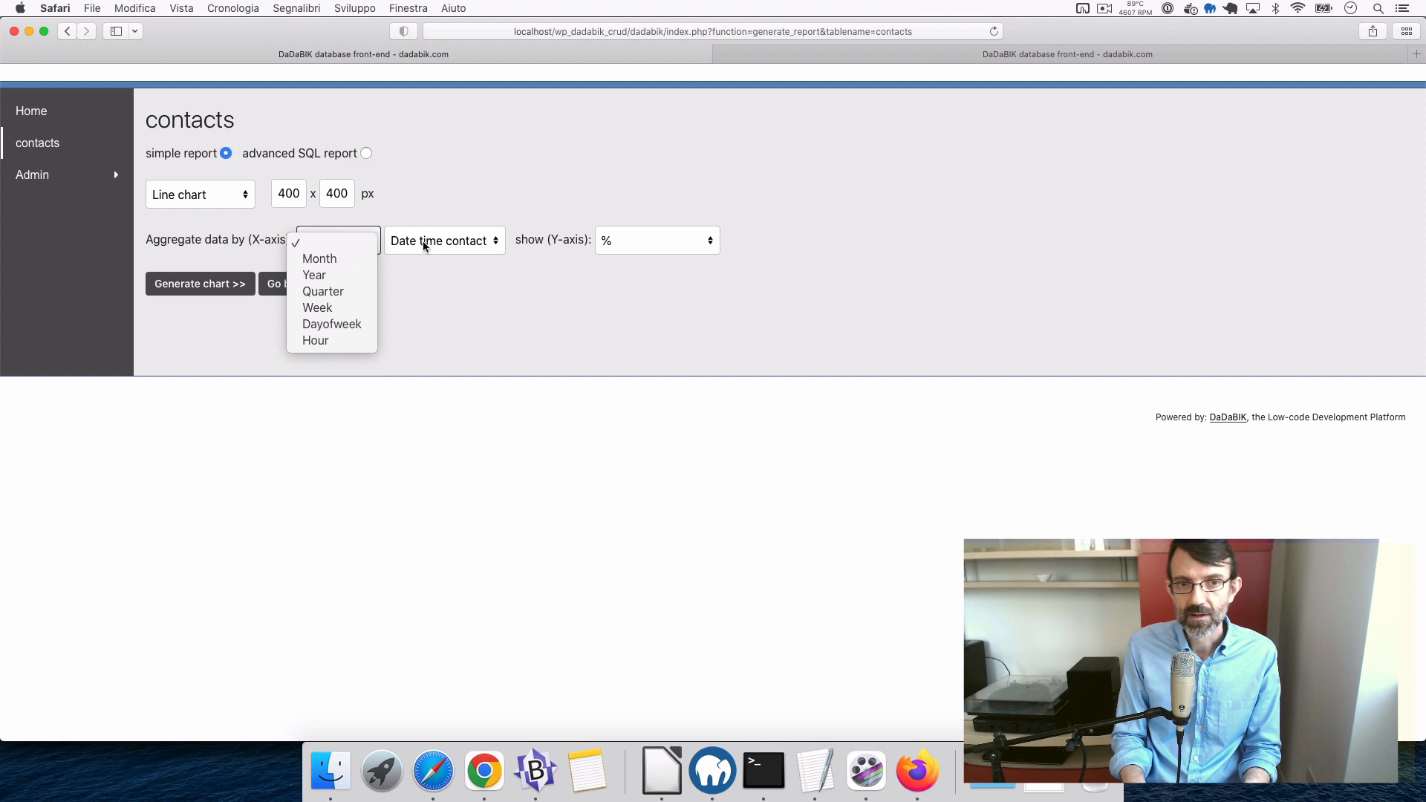
{"action": "left_click", "coordinate": [445, 310]}
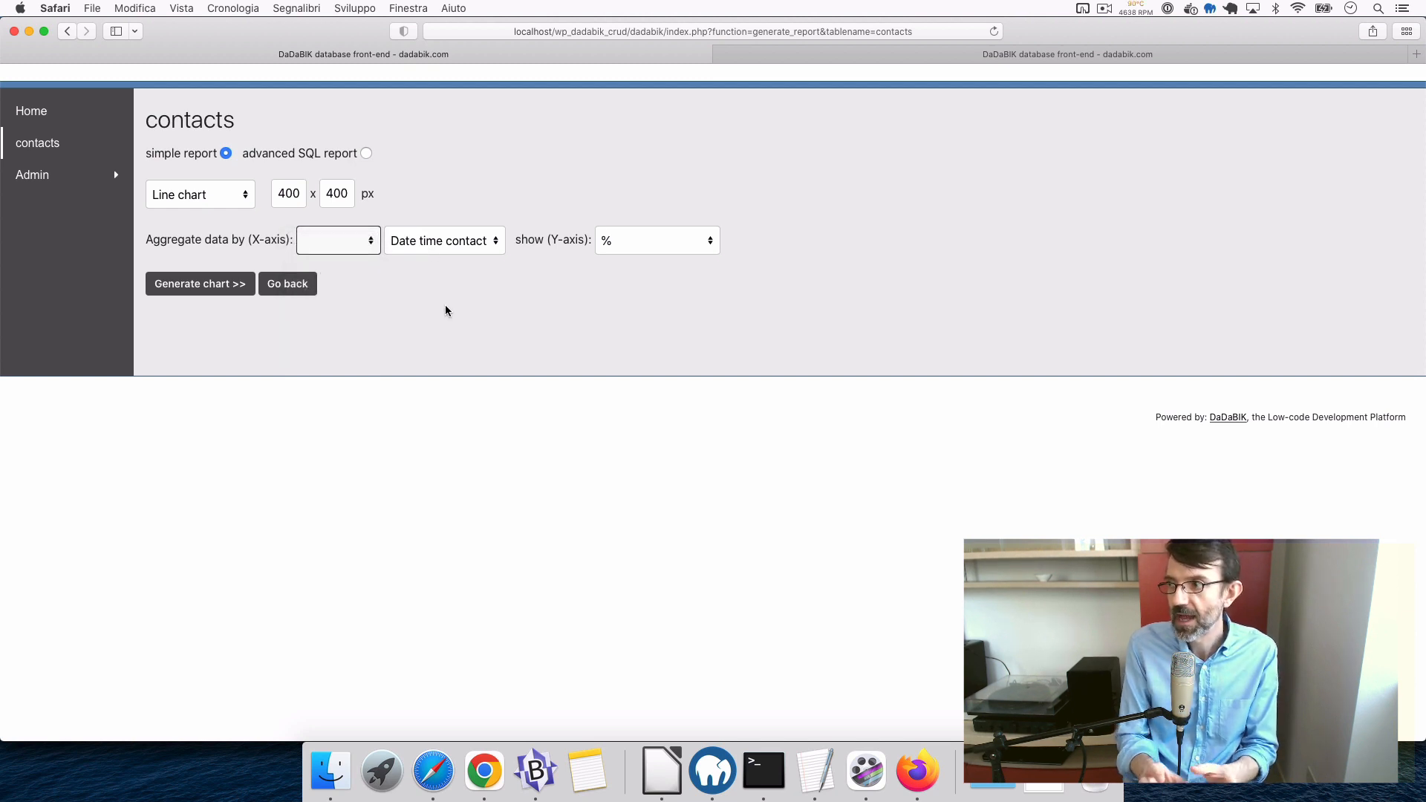
{"action": "left_click", "coordinate": [349, 245]}
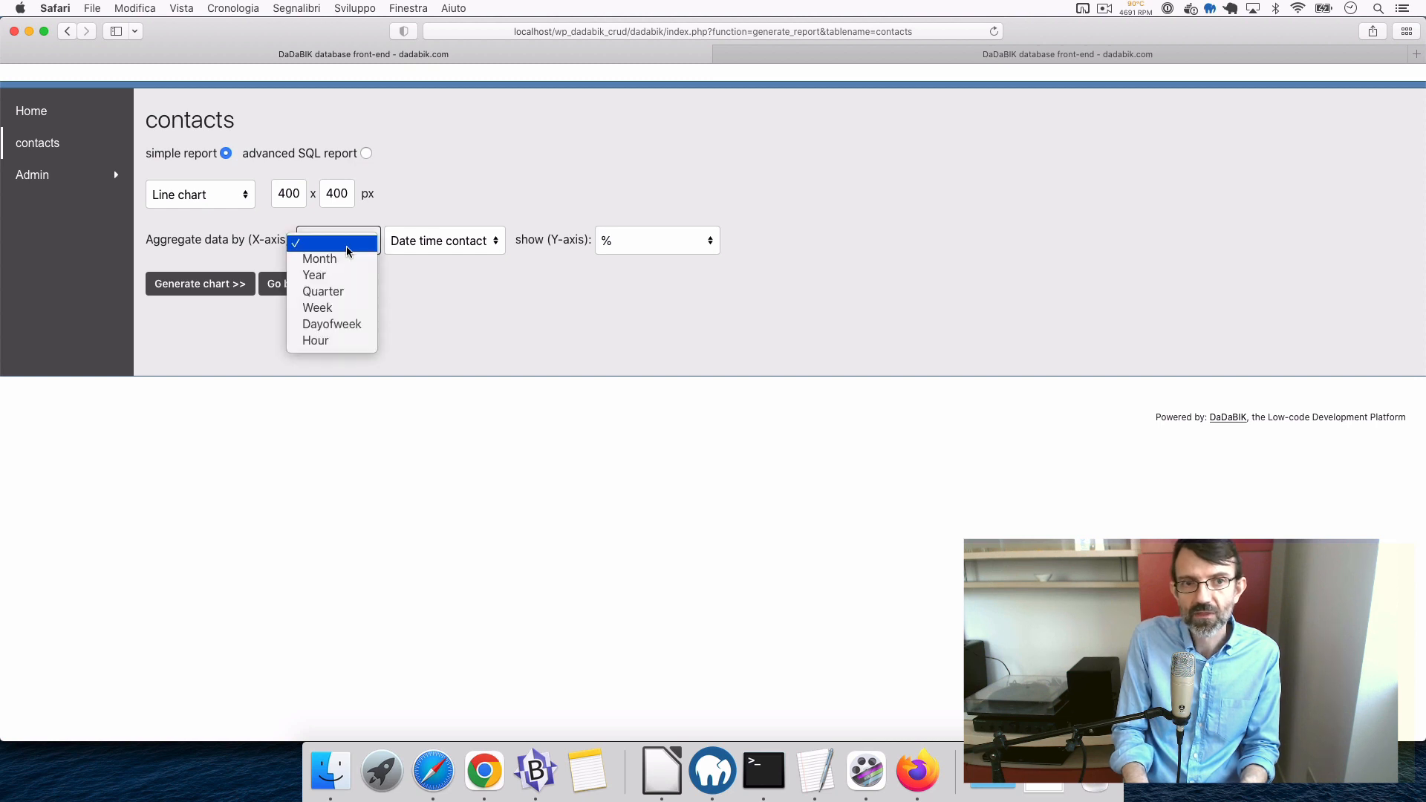
{"action": "left_click", "coordinate": [344, 262]}
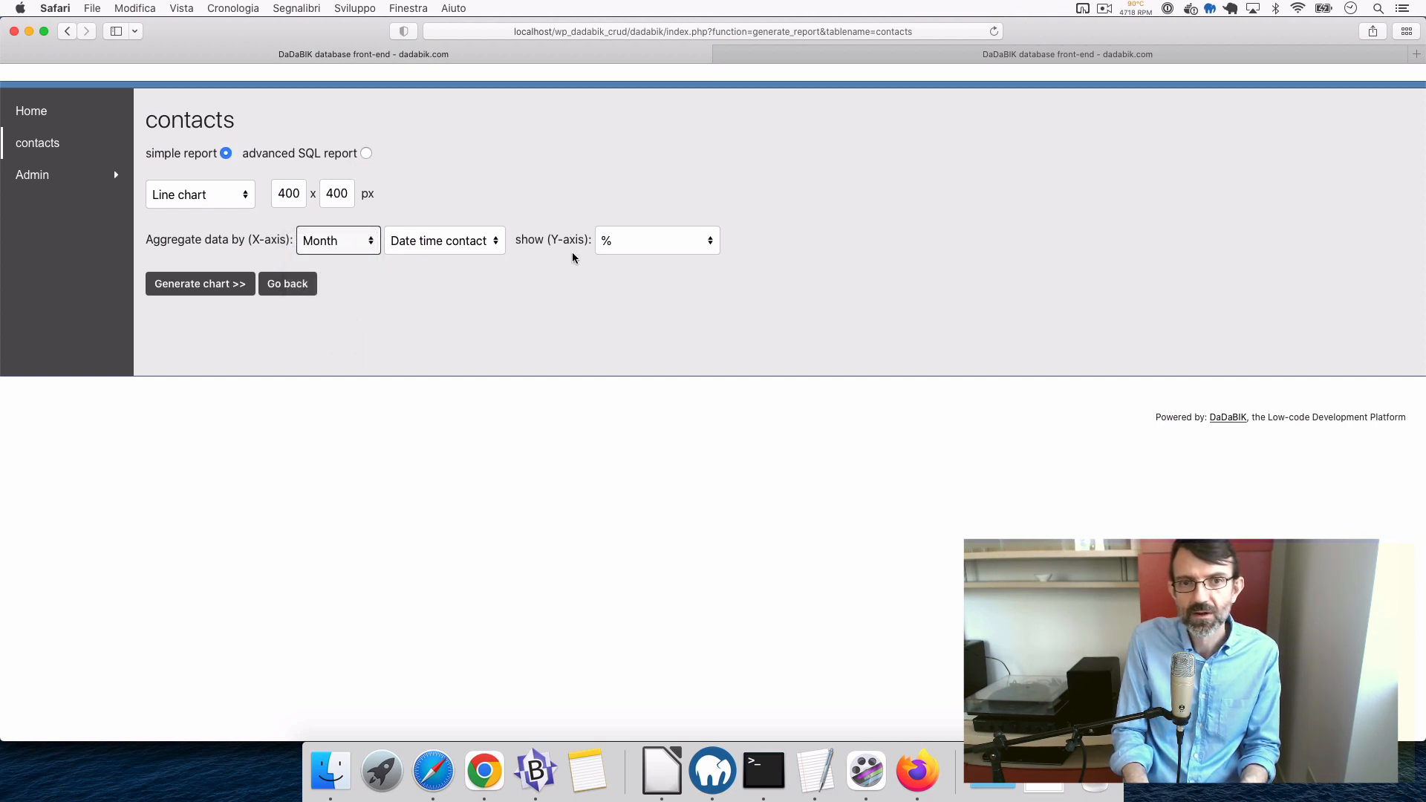
- Set the Y-axis to count, generate the chart, then regenerate it at 800 px width
{"action": "left_click", "coordinate": [656, 242]}
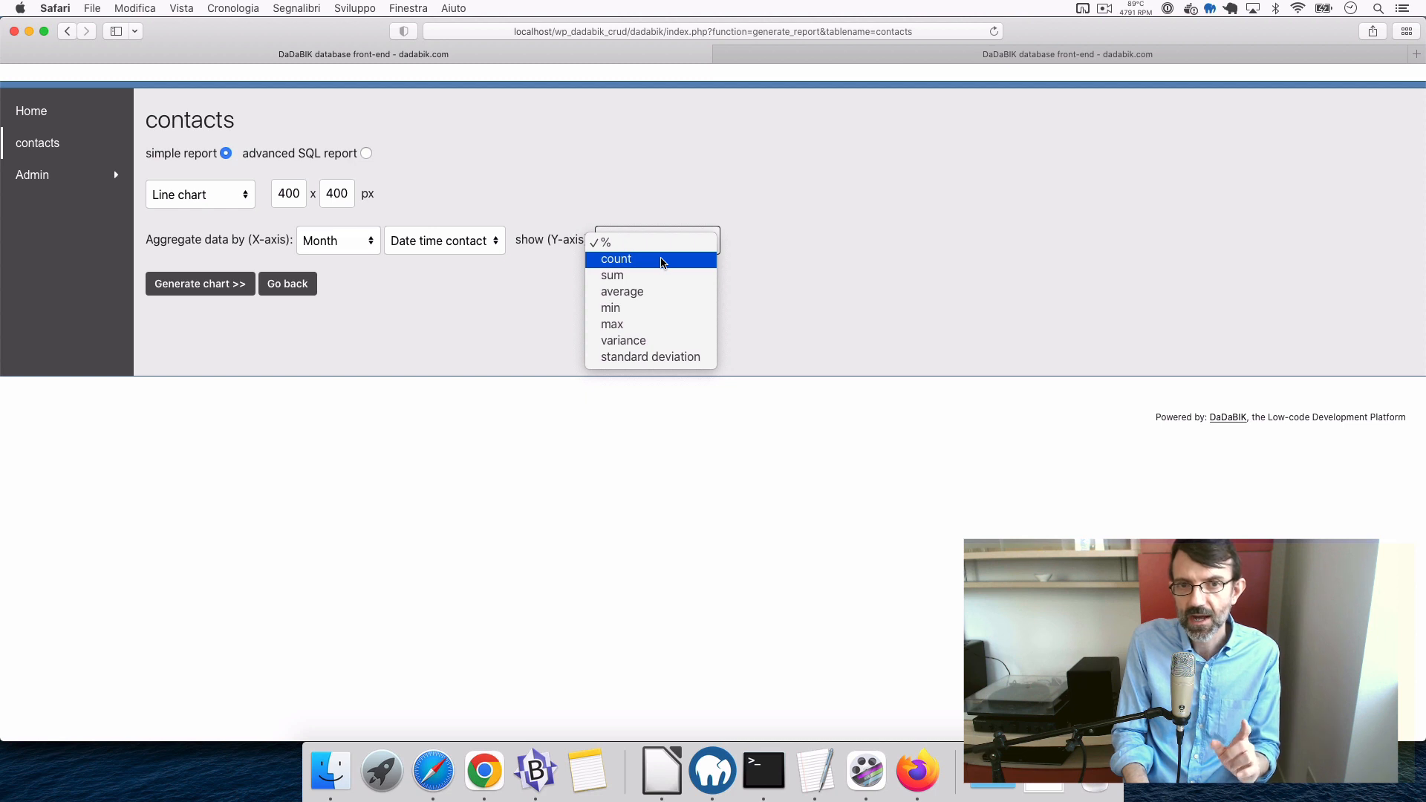
{"action": "left_click", "coordinate": [663, 263]}
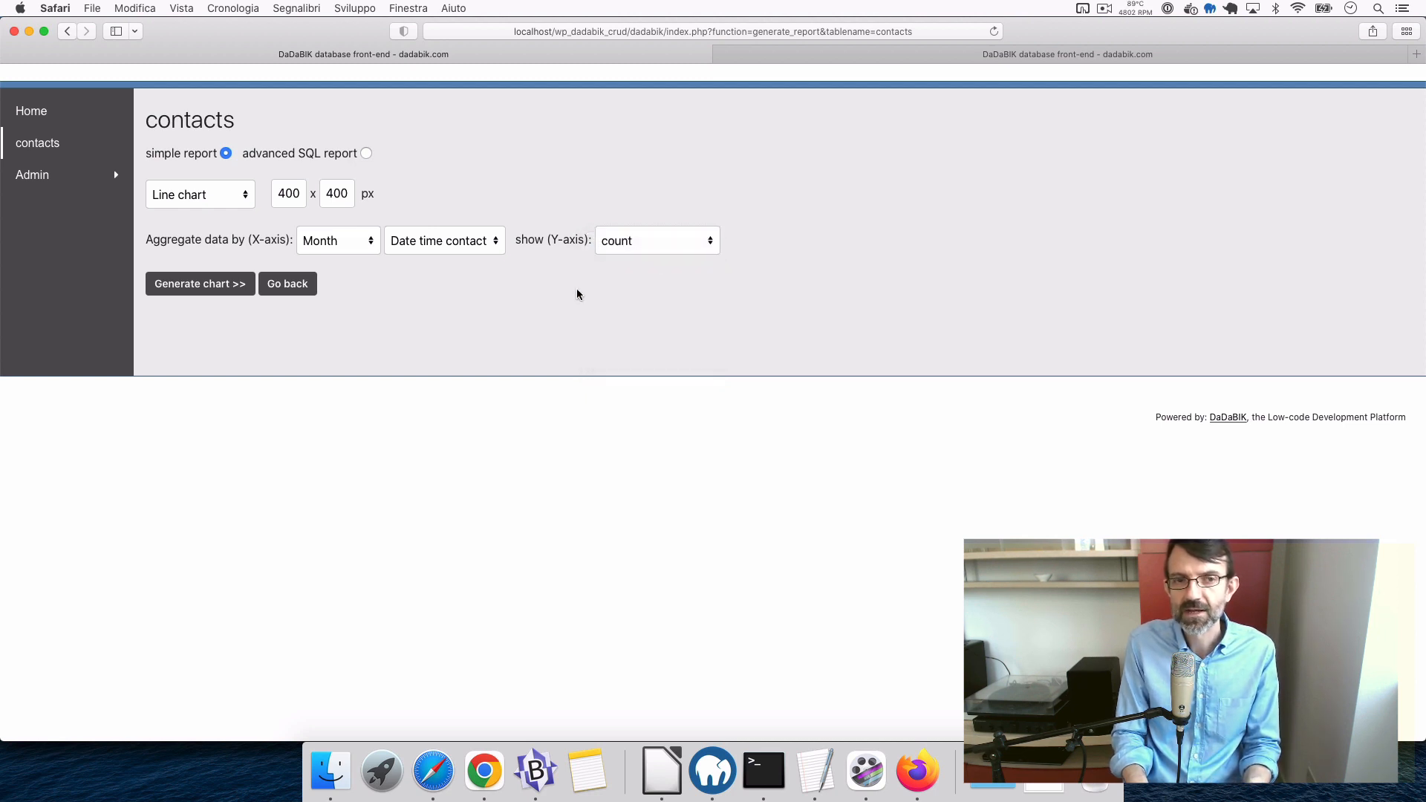
{"action": "left_click", "coordinate": [214, 290]}
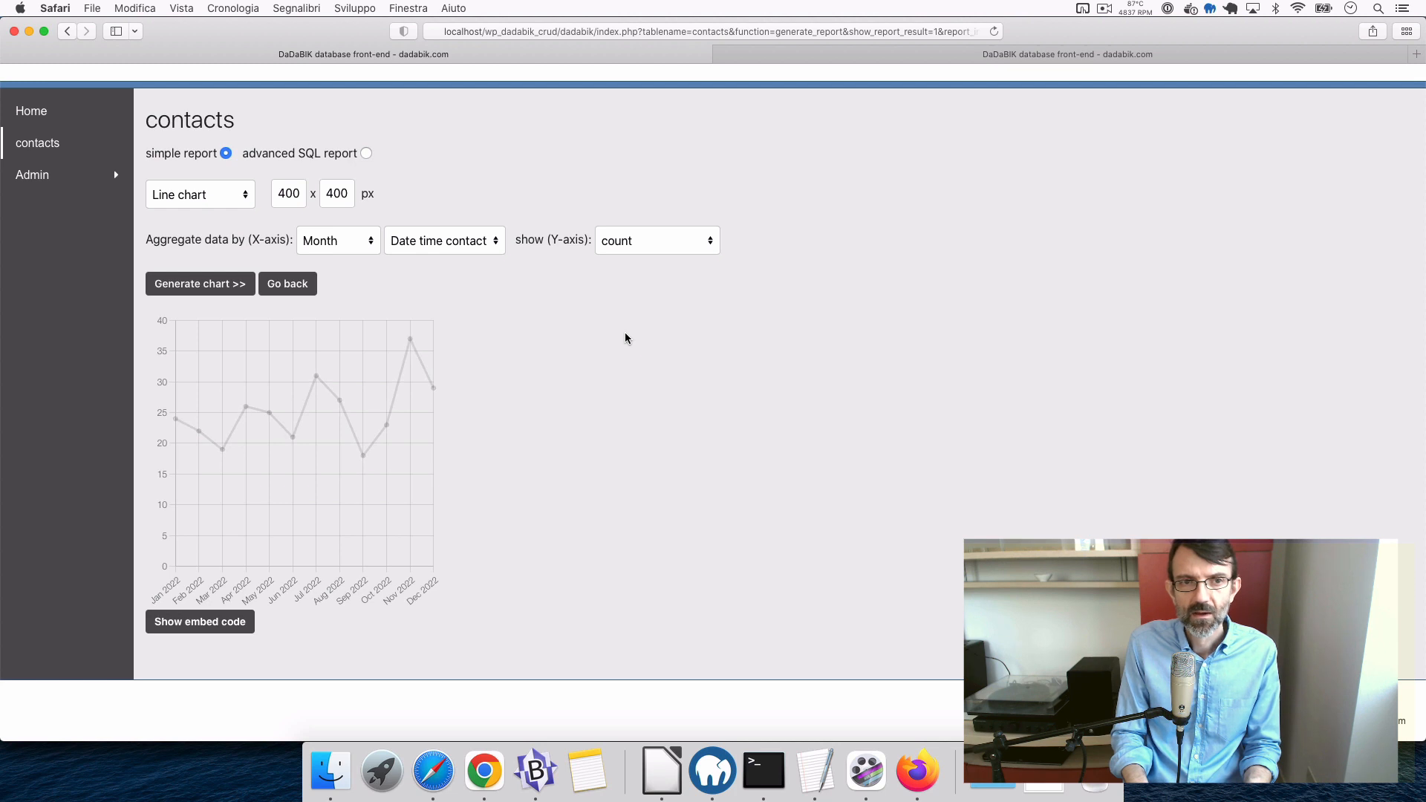
{"action": "double_click", "coordinate": [286, 194]}
{"action": "type", "text": "800"}
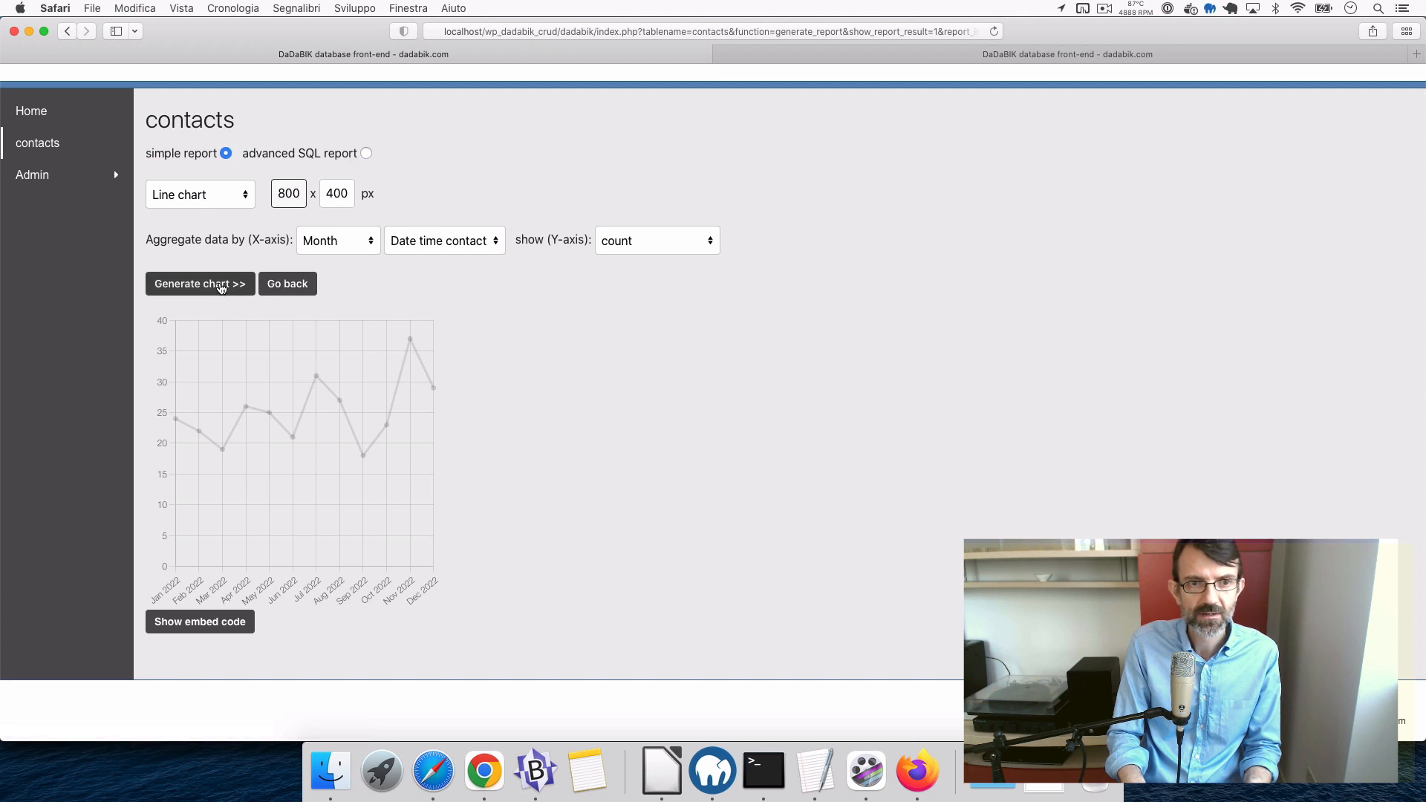
{"action": "left_click", "coordinate": [222, 289]}
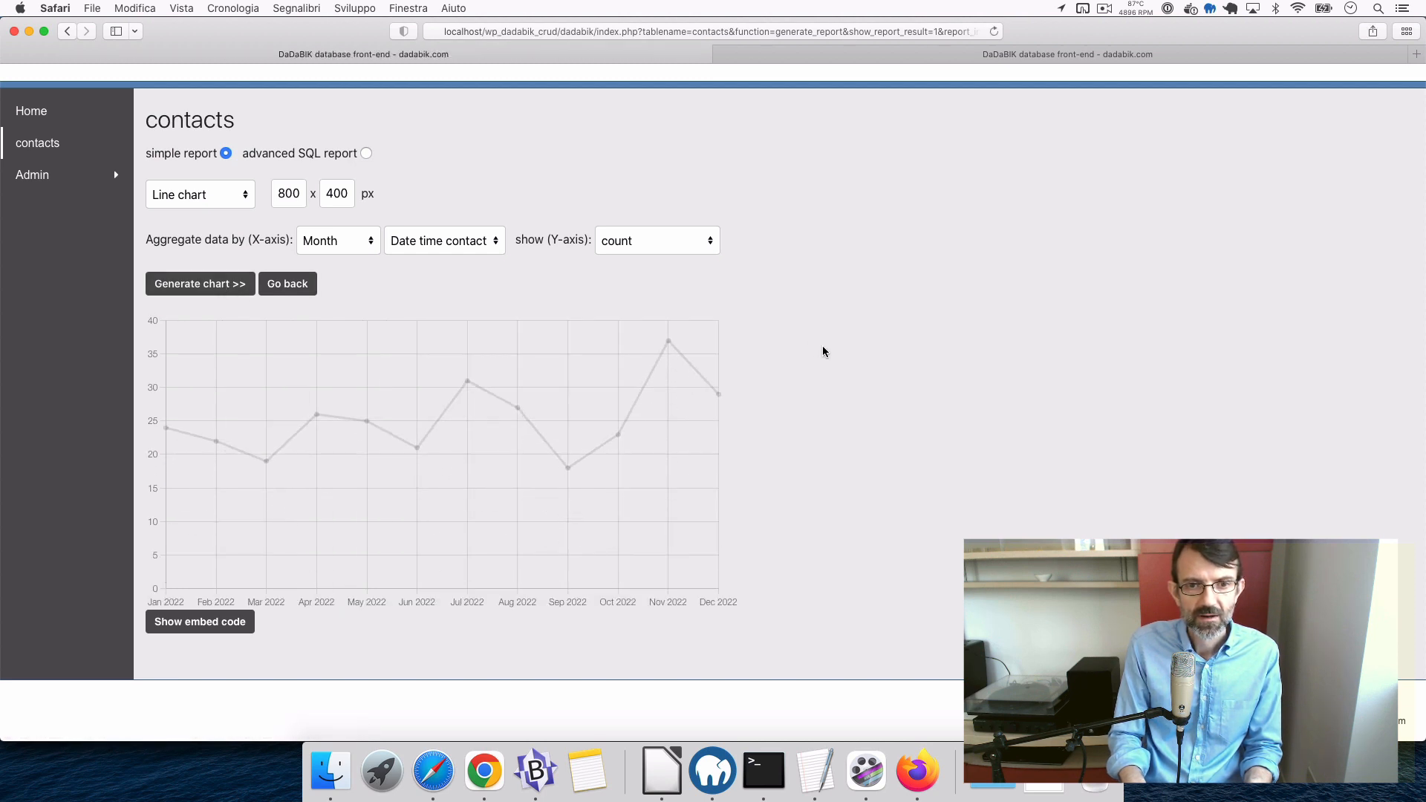
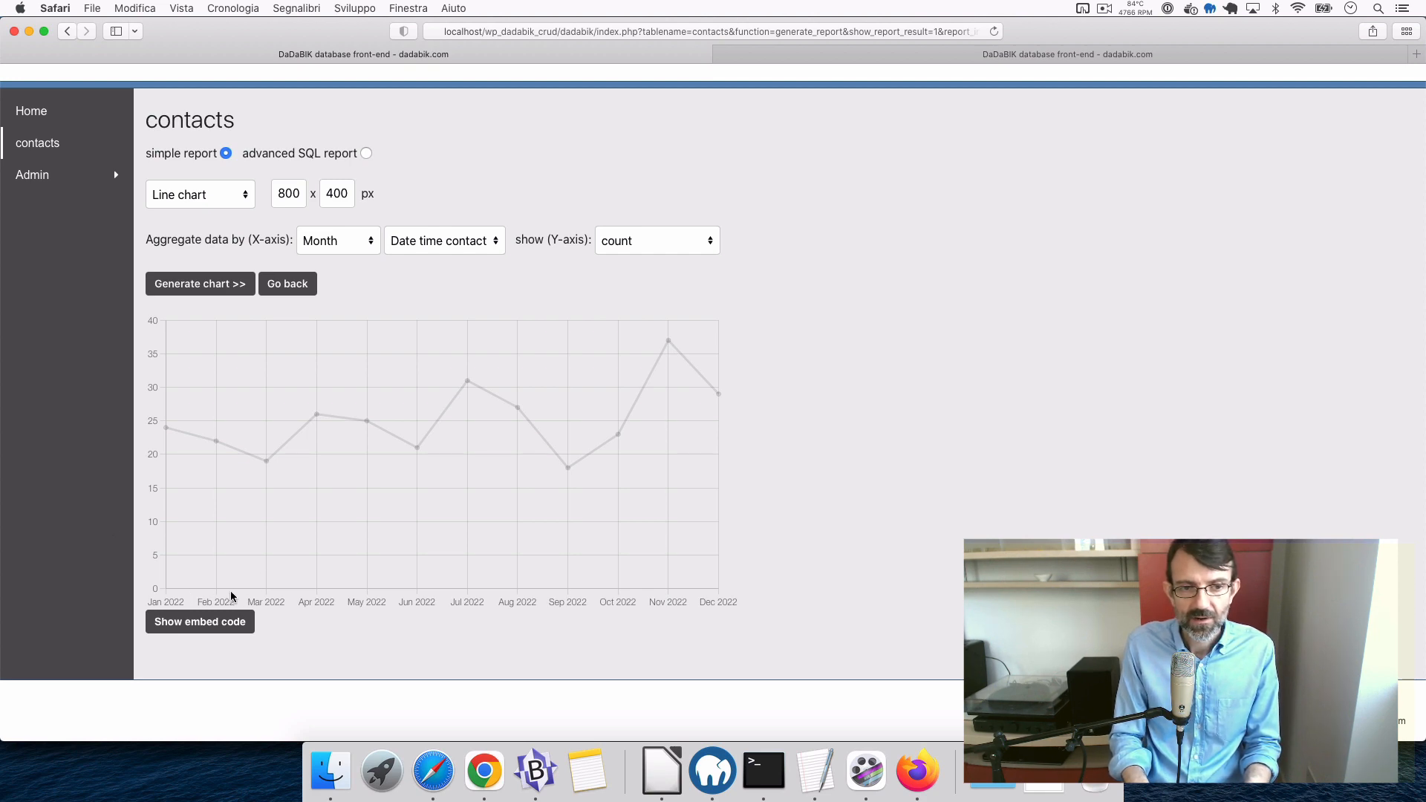
- Reveal and copy the contacts line chart's iframe embed code, then return to the admin-area tab
{"action": "left_click", "coordinate": [223, 627]}
{"action": "scroll", "coordinate": [412, 585], "scroll_direction": "down", "scroll_amount": 4}
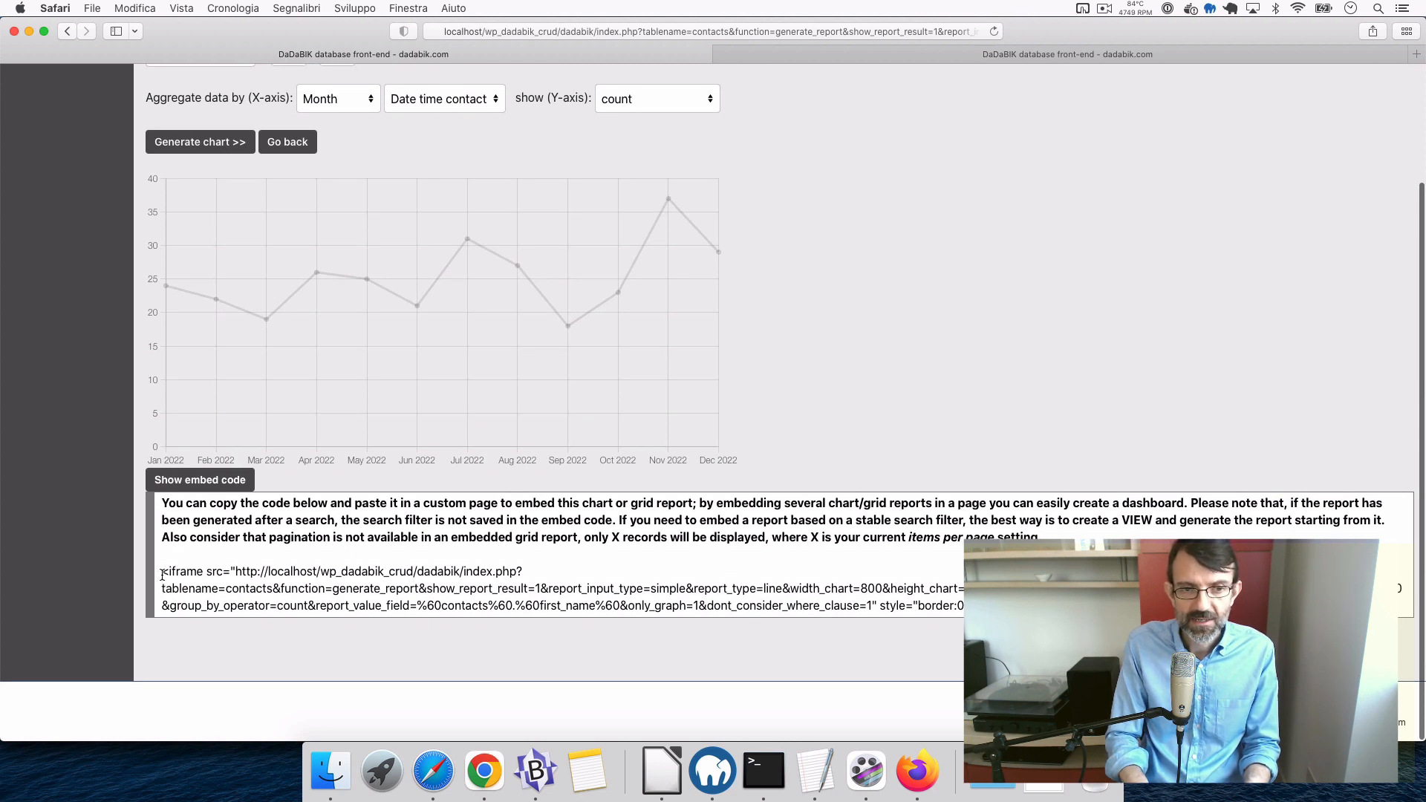
{"action": "left_click_drag", "start_coordinate": [162, 575], "coordinate": [1129, 607]}
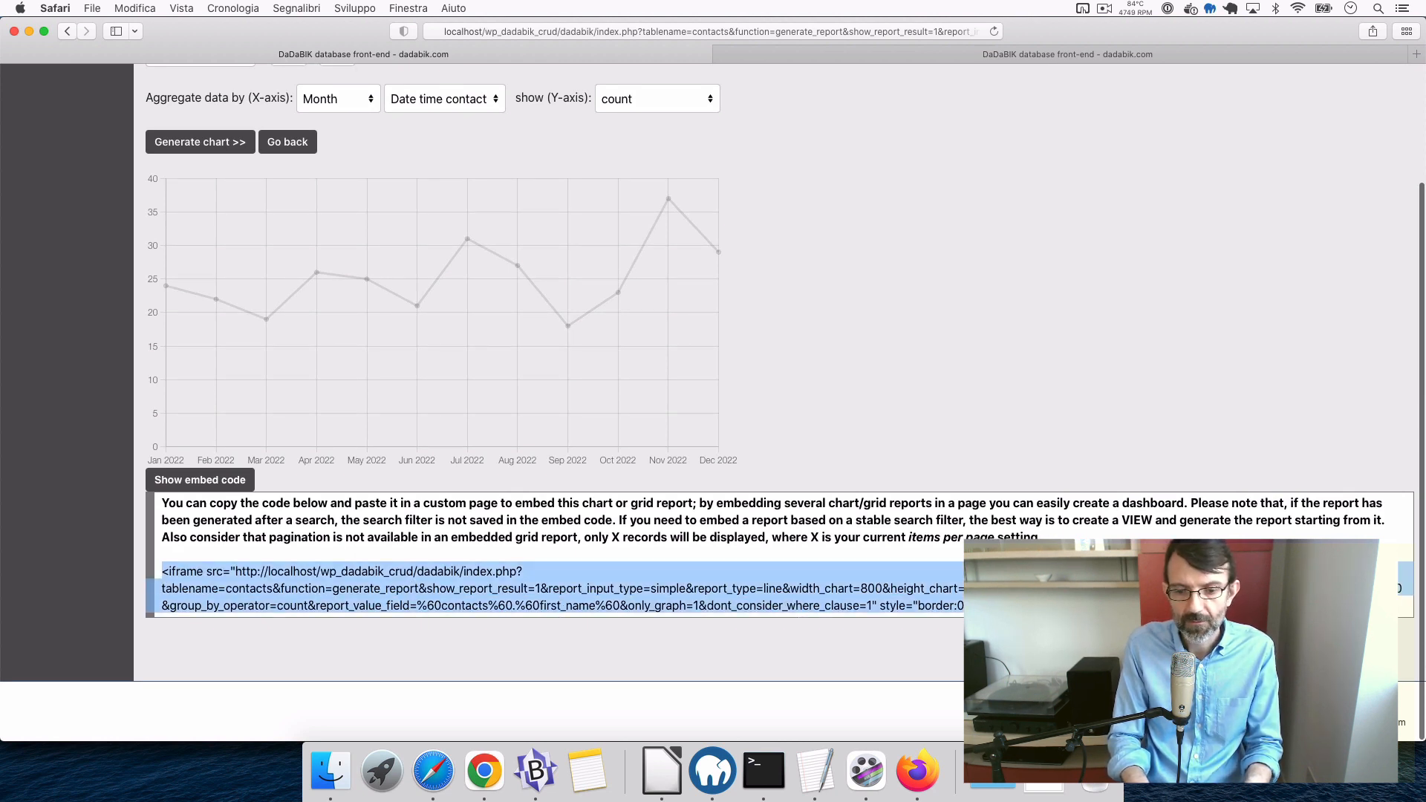
{"action": "key", "text": "super+c"}
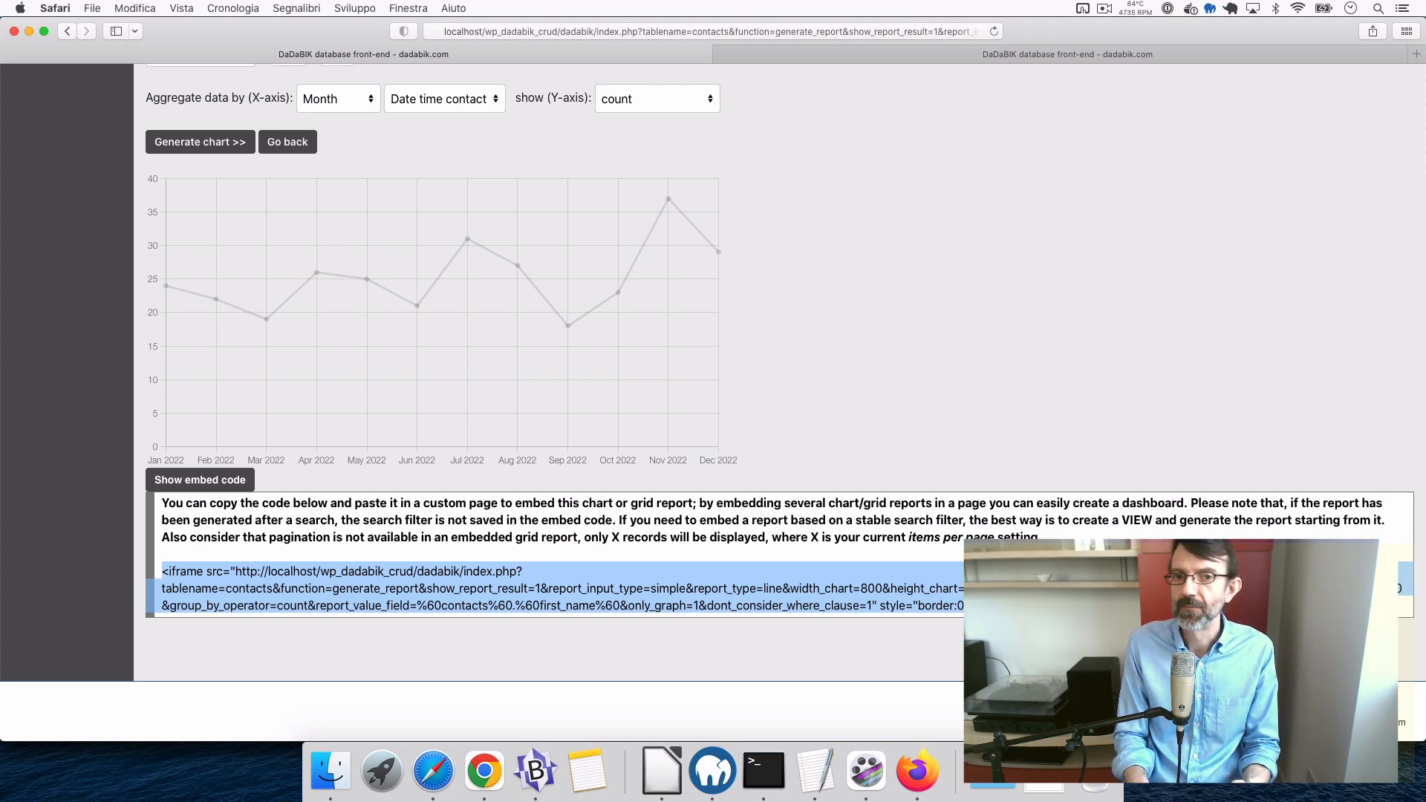
{"action": "scroll", "coordinate": [850, 479], "scroll_direction": "up", "scroll_amount": 3}
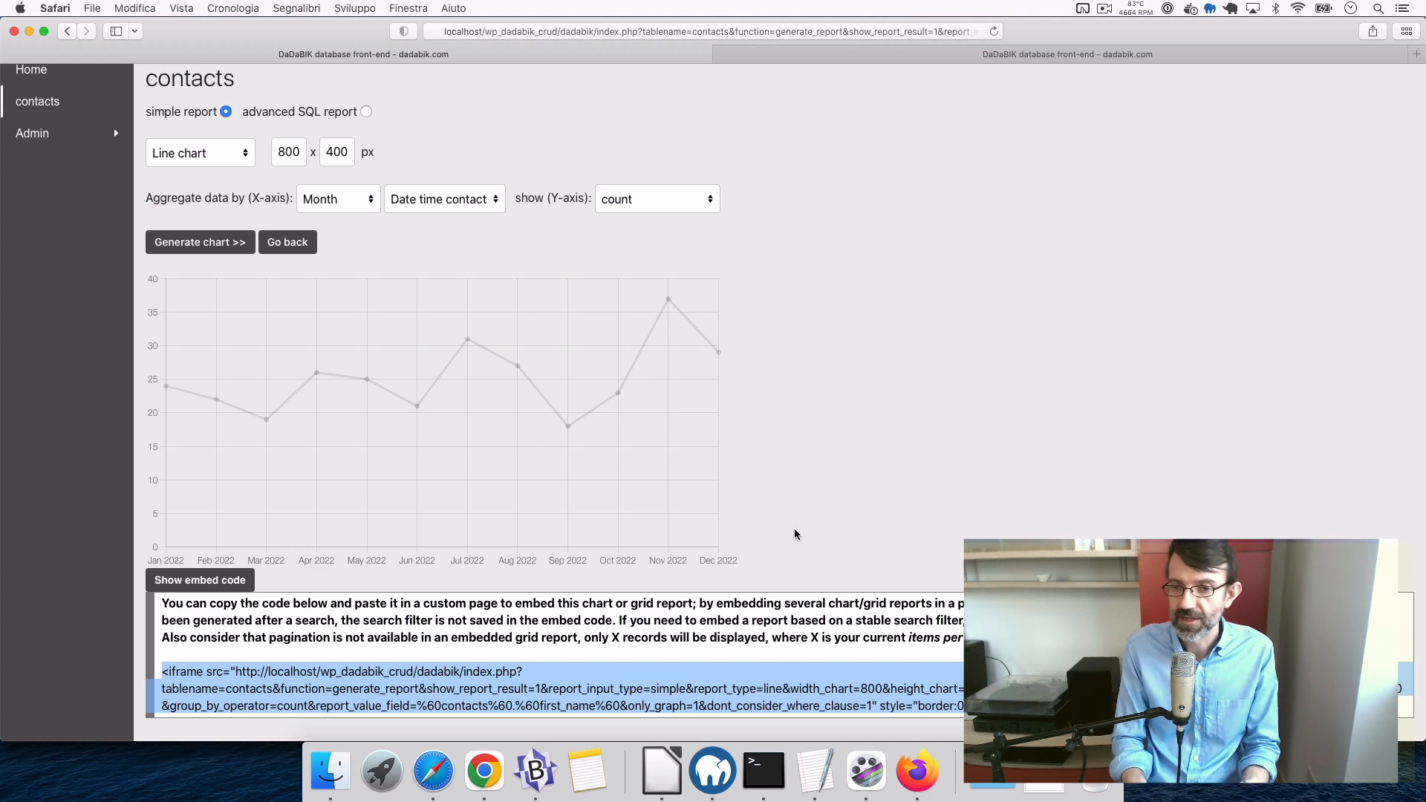
{"action": "scroll", "coordinate": [795, 535], "scroll_direction": "up", "scroll_amount": 1}
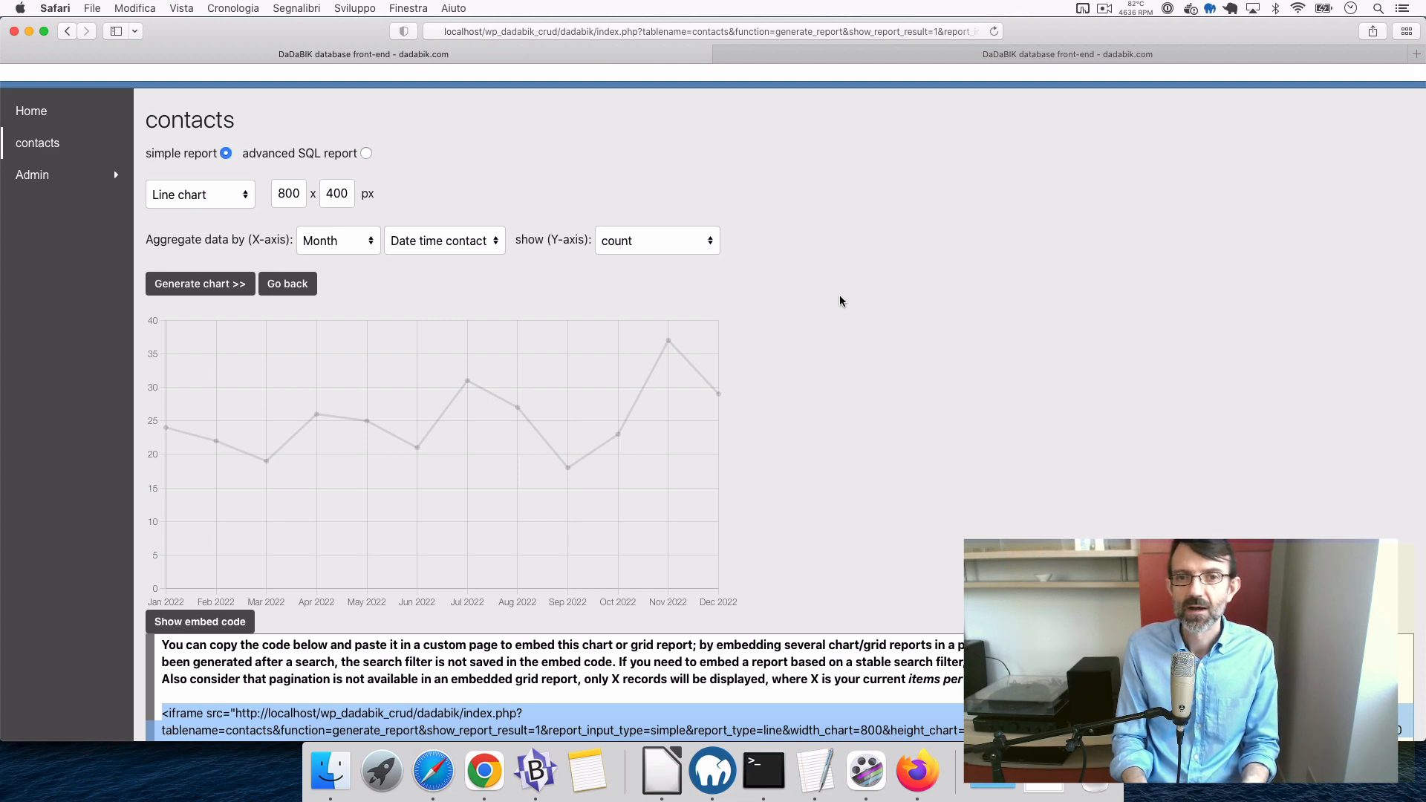
{"action": "left_click", "coordinate": [913, 54]}
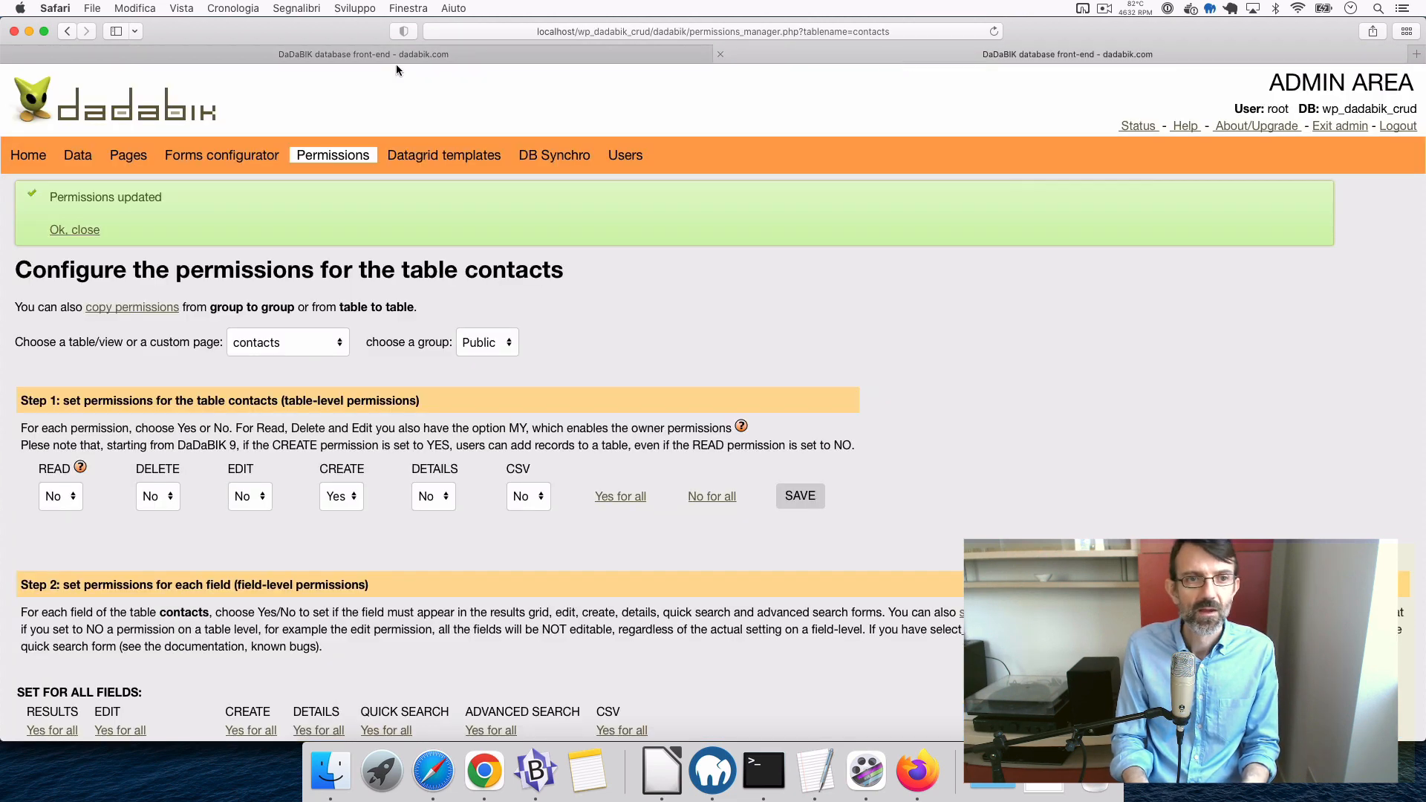
- In Pages management, list the Custom Pages, leaving the Home page type as HTML
{"action": "left_click", "coordinate": [128, 155]}
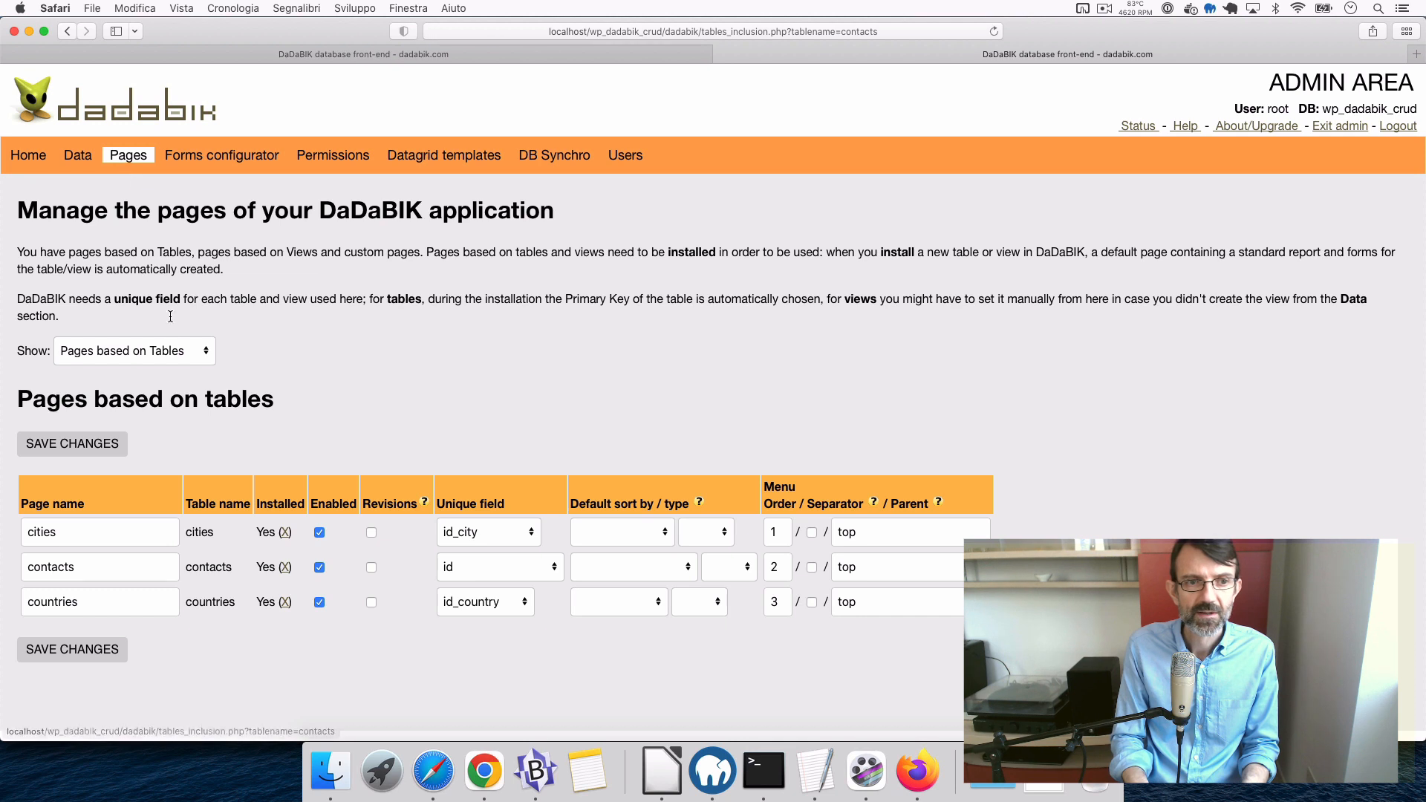
{"action": "left_click", "coordinate": [152, 358]}
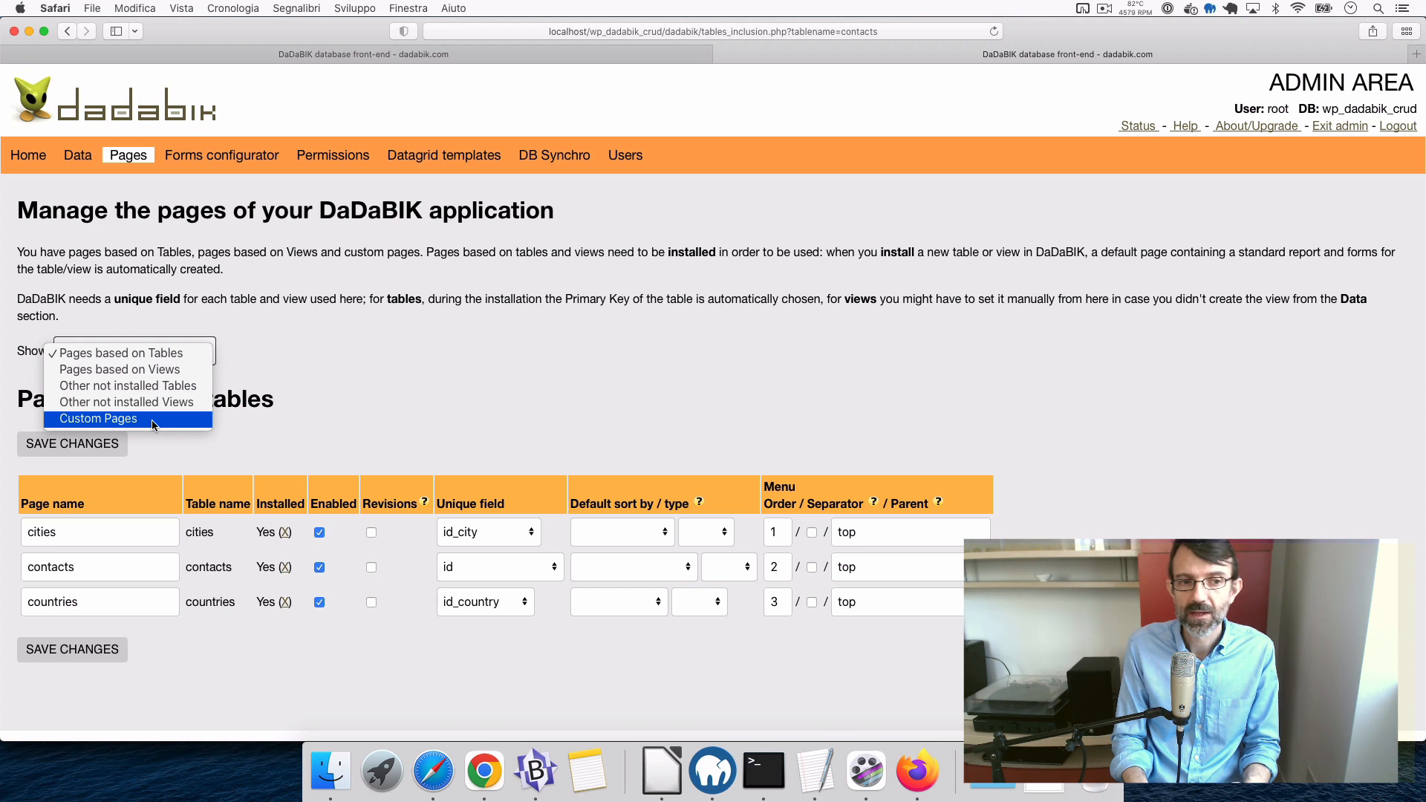
{"action": "left_click", "coordinate": [151, 420]}
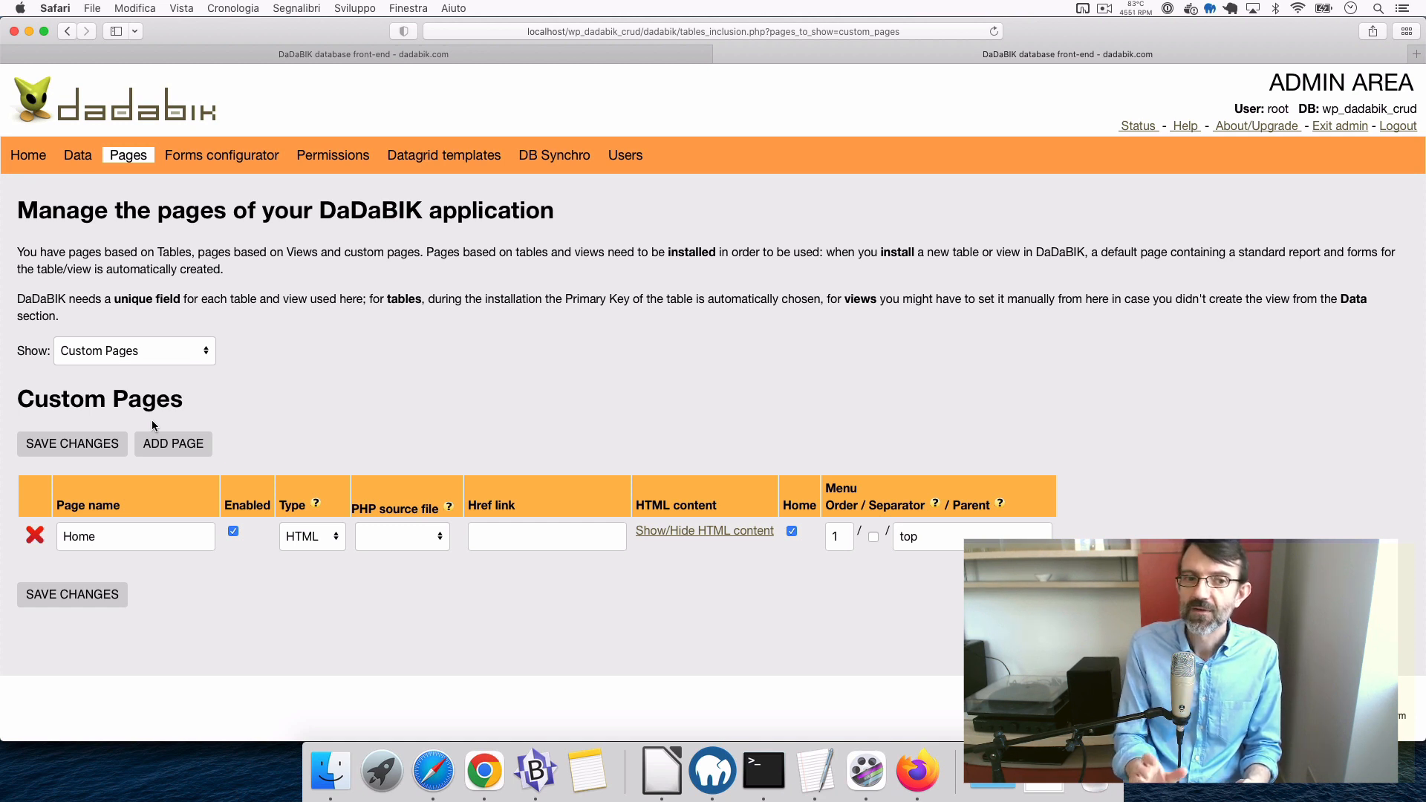
{"action": "left_click", "coordinate": [310, 551]}
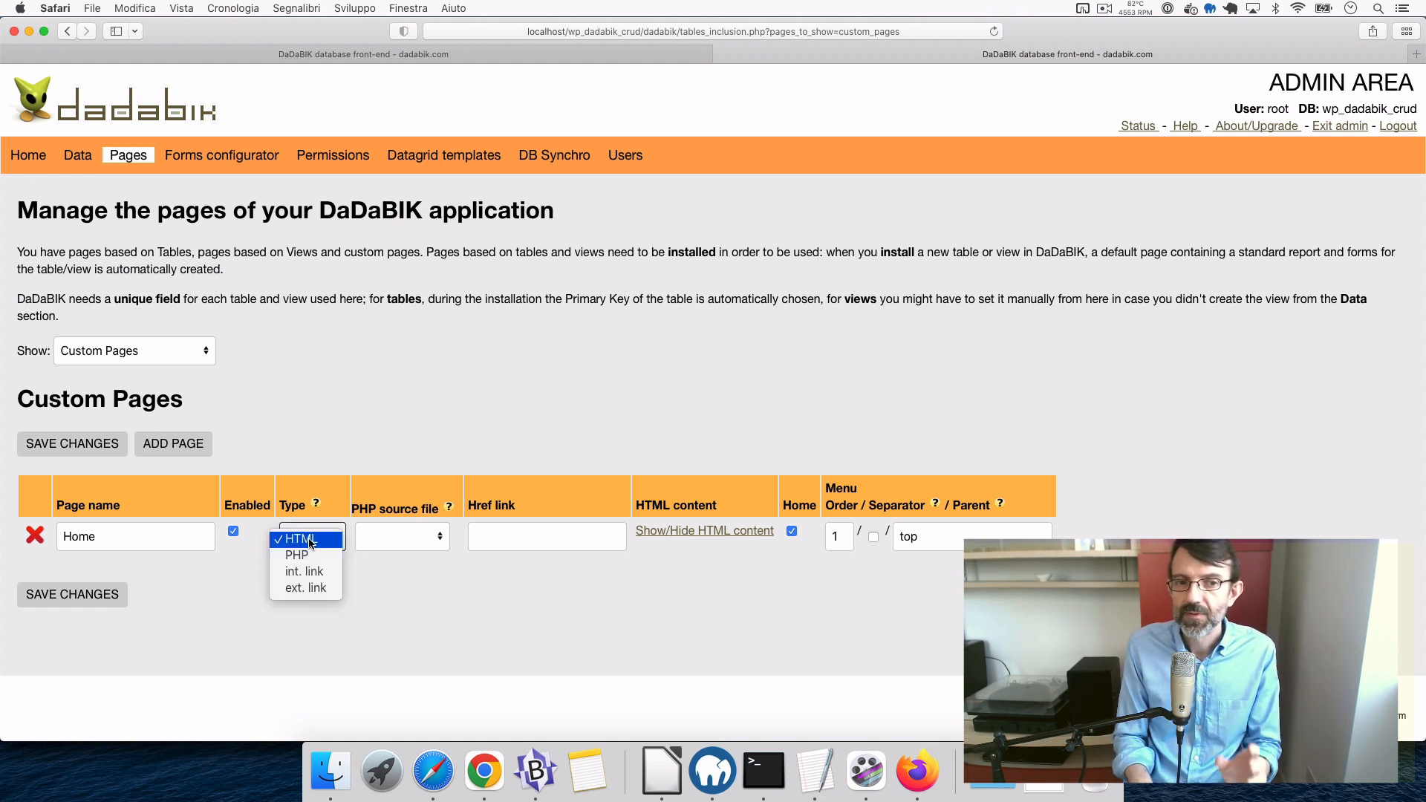
{"action": "left_click", "coordinate": [327, 466]}
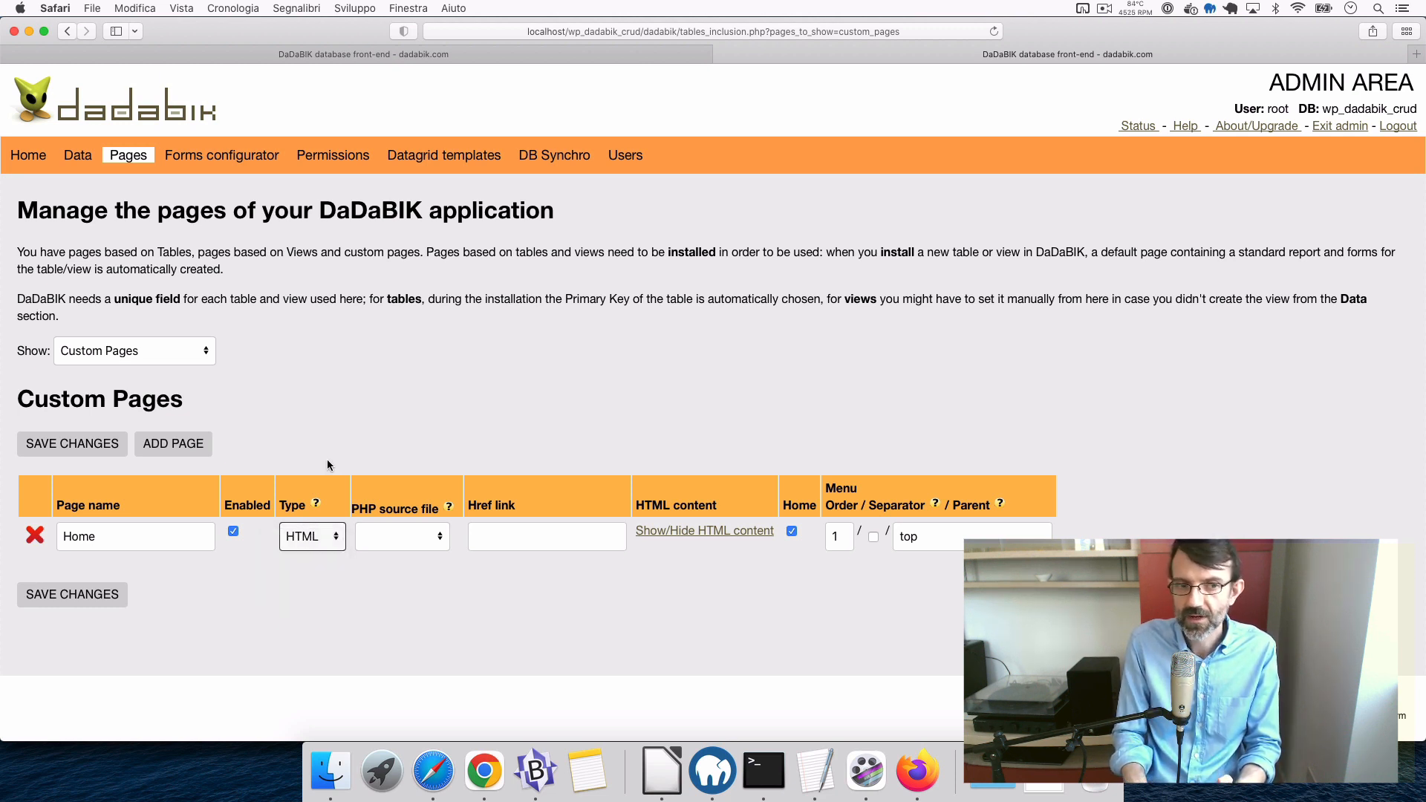
- Add a custom page named Statistics, enable it, and open its HTML content editor
{"action": "left_click", "coordinate": [178, 446]}
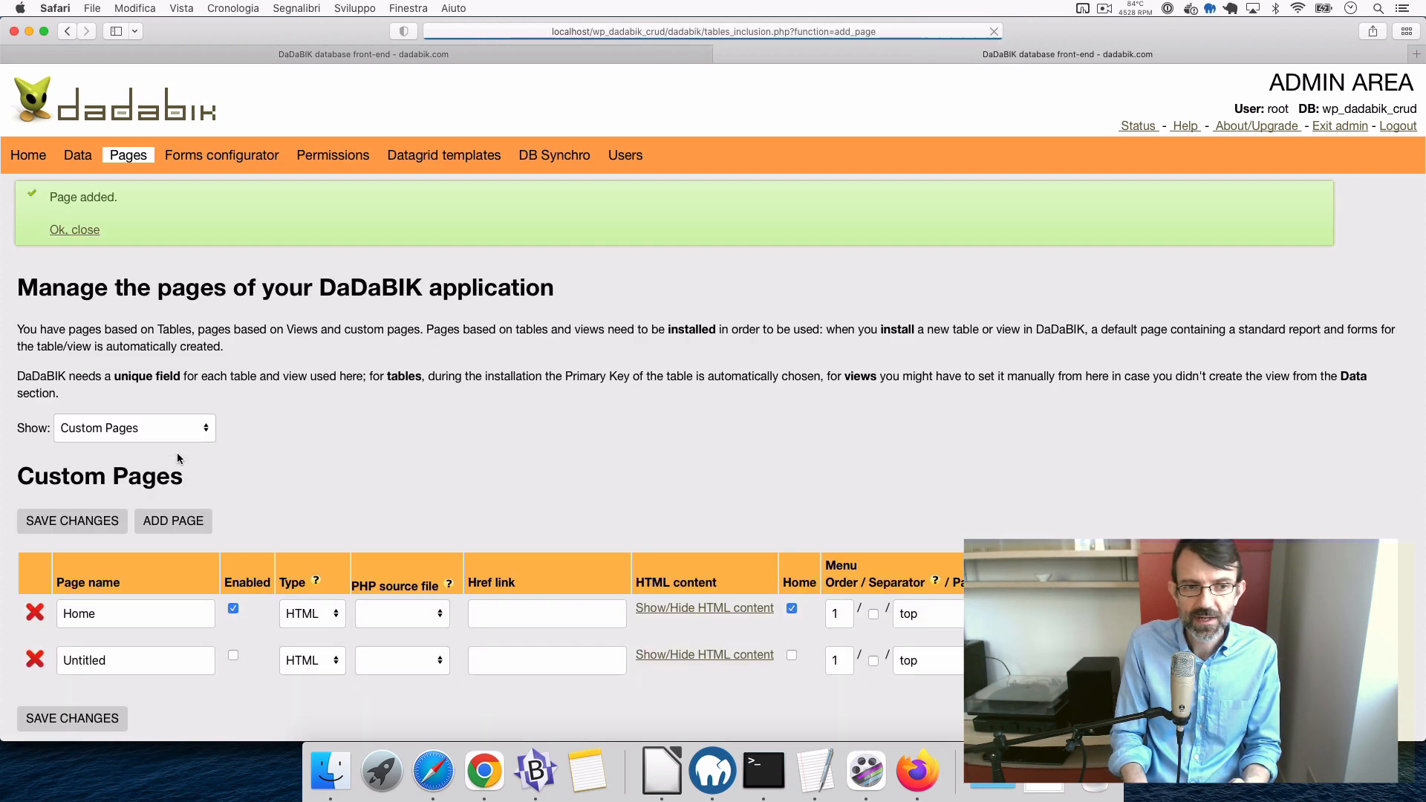
{"action": "scroll", "coordinate": [281, 630], "scroll_direction": "down", "scroll_amount": 2}
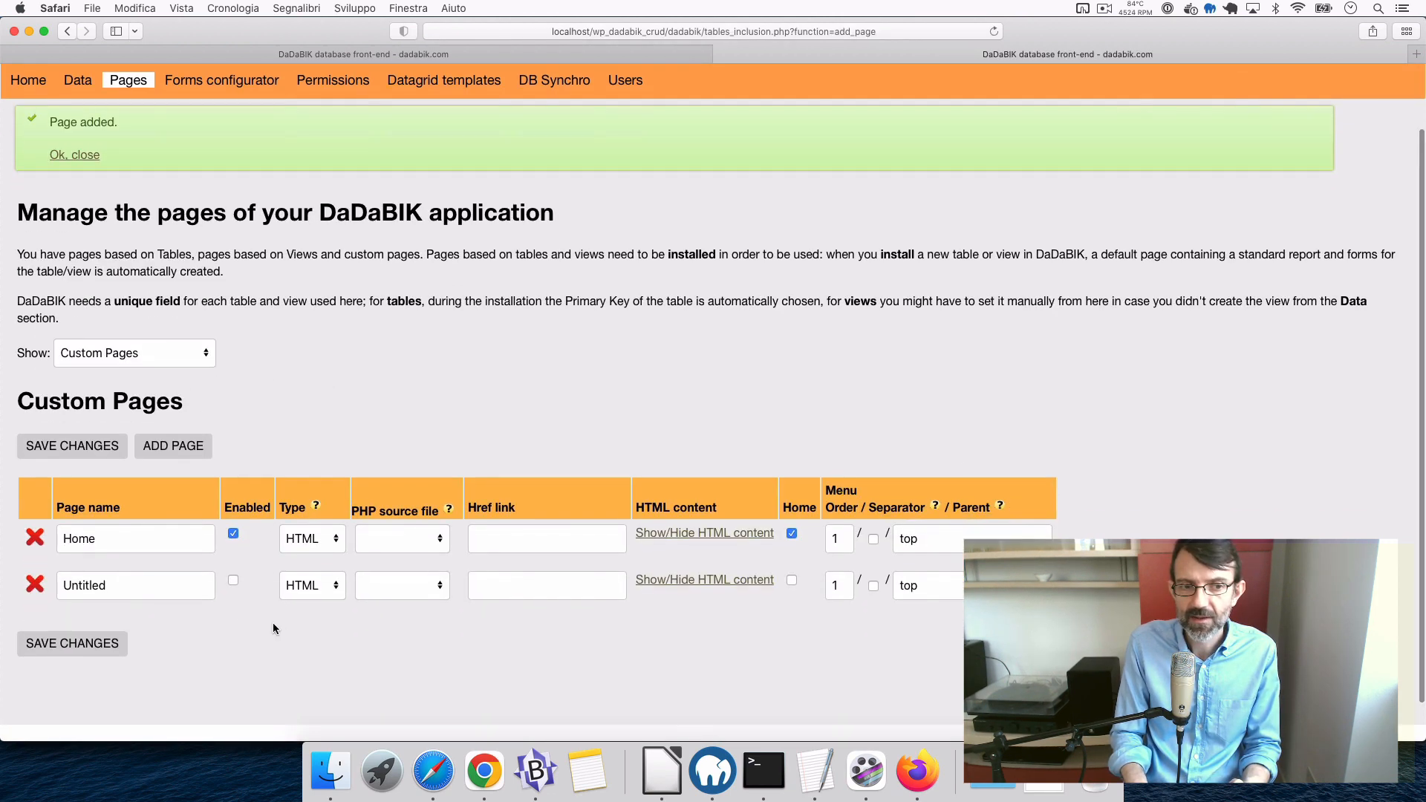
{"action": "double_click", "coordinate": [97, 586]}
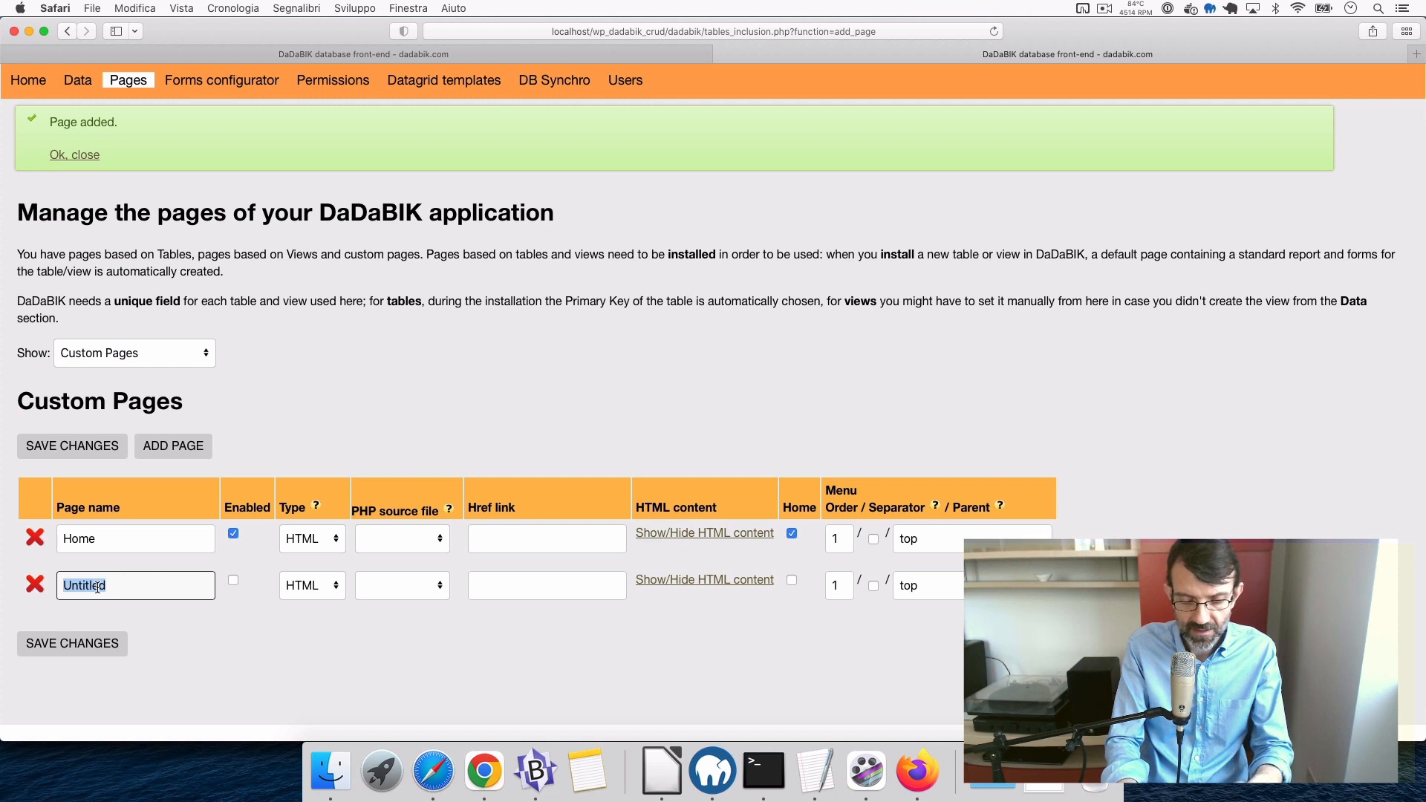
{"action": "type", "text": "Statistics"}
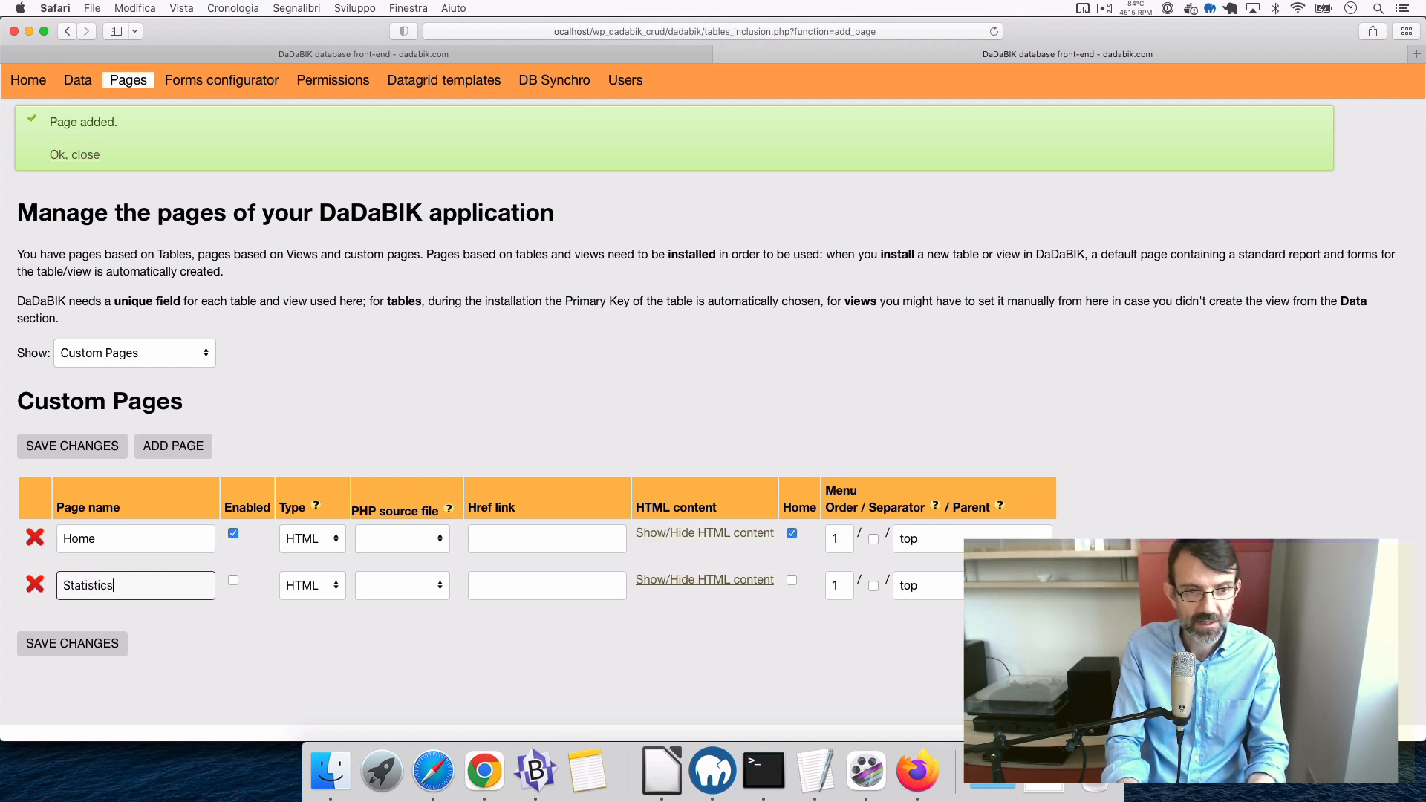
{"action": "left_click", "coordinate": [281, 630]}
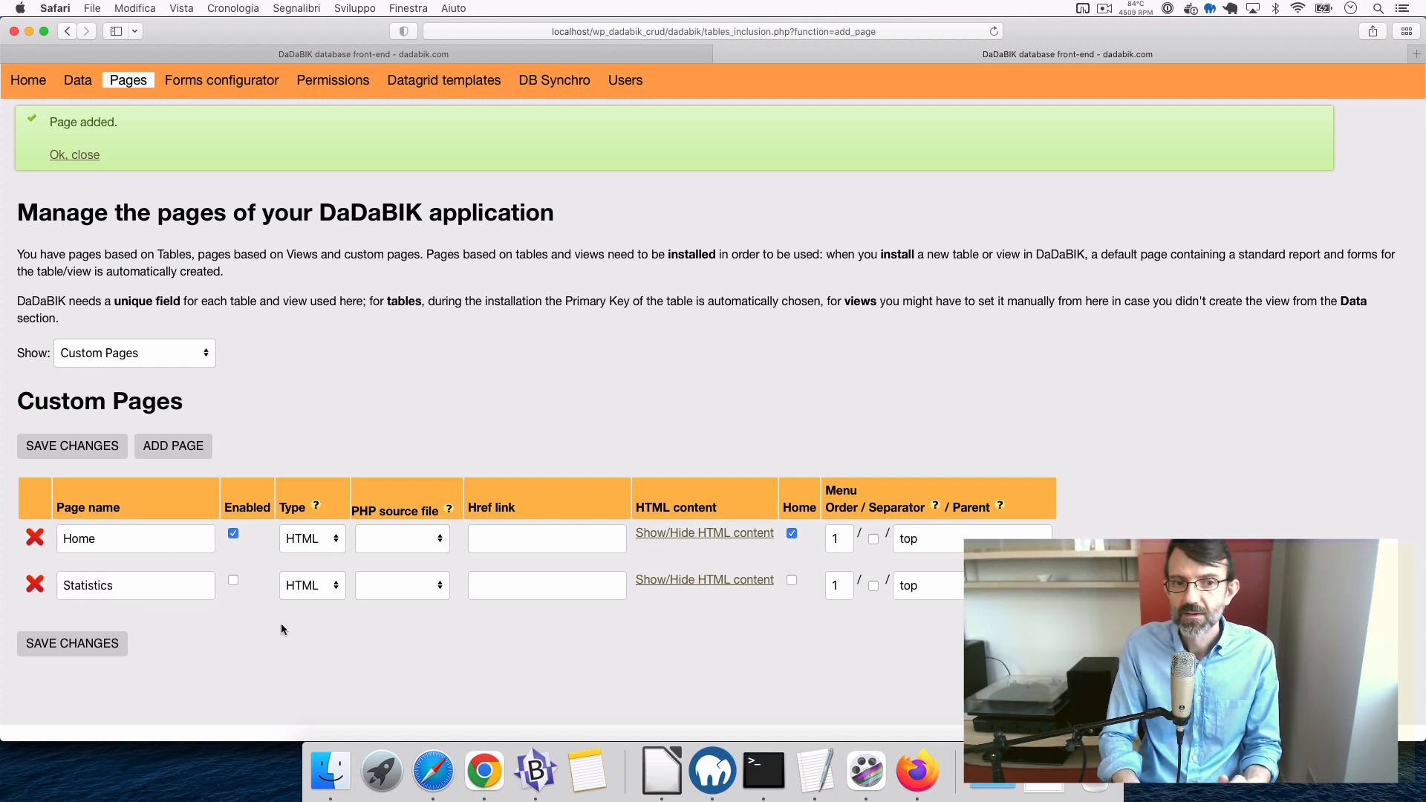
{"action": "left_click", "coordinate": [233, 579]}
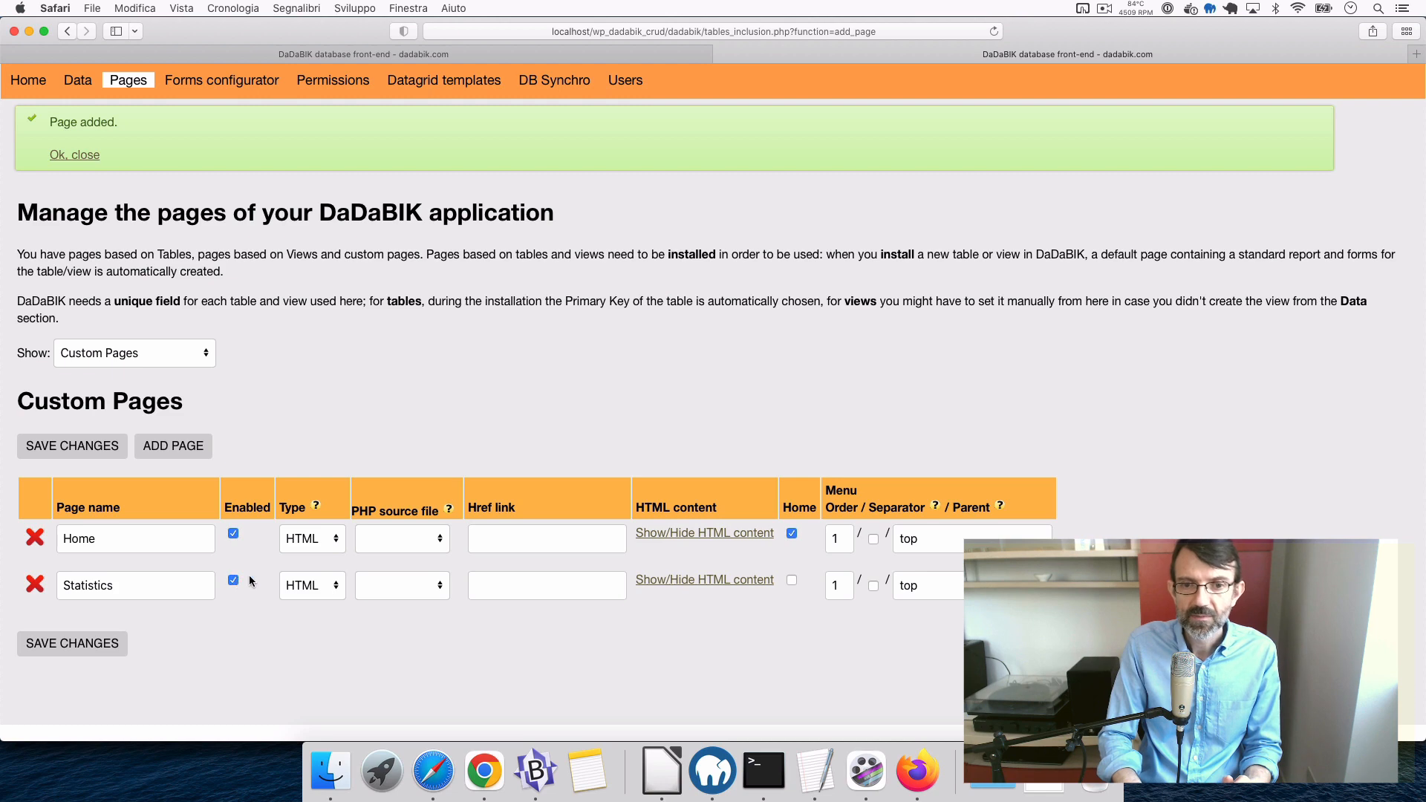
{"action": "left_click", "coordinate": [710, 581]}
{"action": "scroll", "coordinate": [707, 580], "scroll_direction": "down", "scroll_amount": 5}
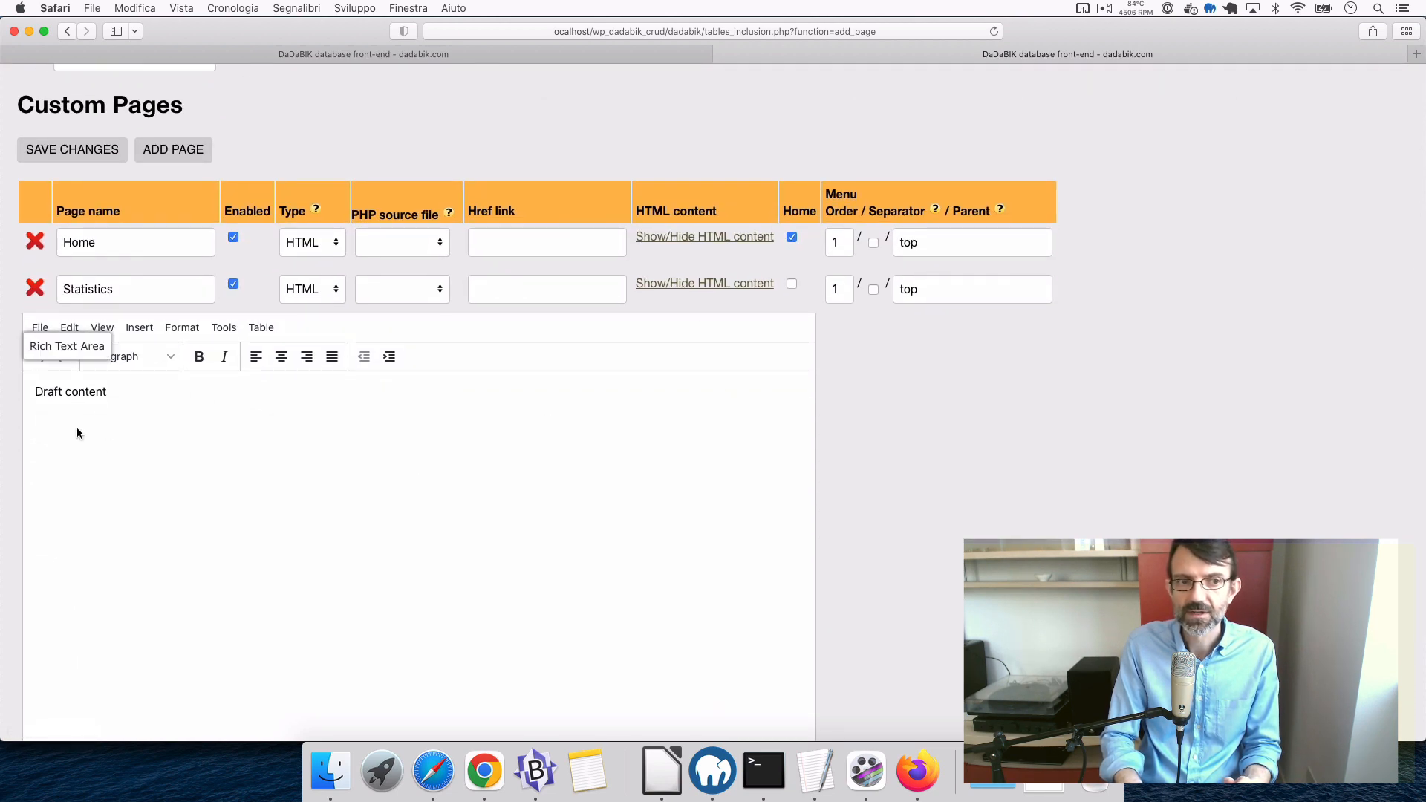
- Replace the placeholder text with a Heading 1 reading 'Here are my charts!'
{"action": "double_click", "coordinate": [82, 392]}
{"action": "key", "text": "BackSpace"}
{"action": "key", "text": "BackSpace"}
{"action": "key", "text": "BackSpace"}
{"action": "key", "text": "BackSpace"}
{"action": "key", "text": "BackSpace"}
{"action": "key", "text": "BackSpace"}
{"action": "key", "text": "BackSpace"}
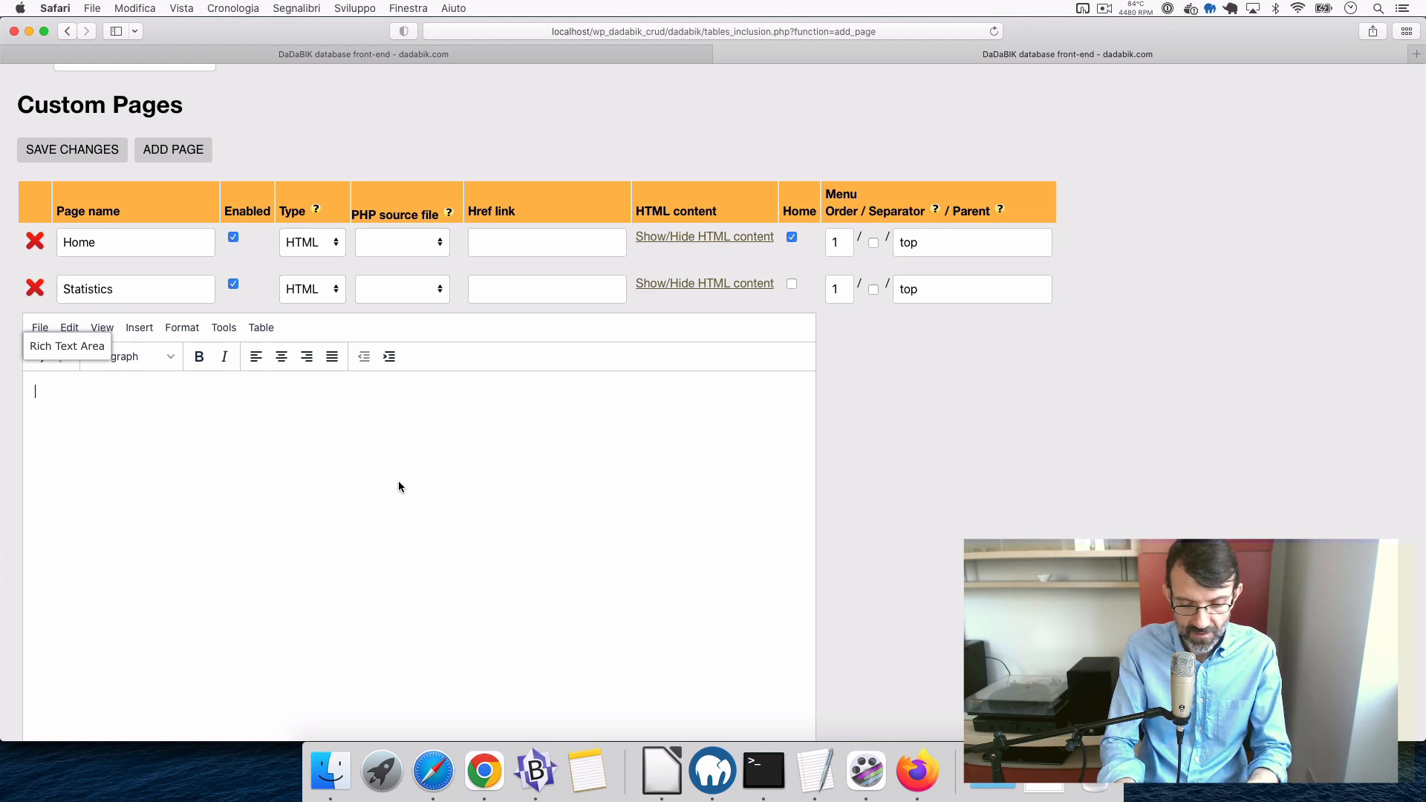
{"action": "type", "text": "H"}
{"action": "key", "text": "BackSpace"}
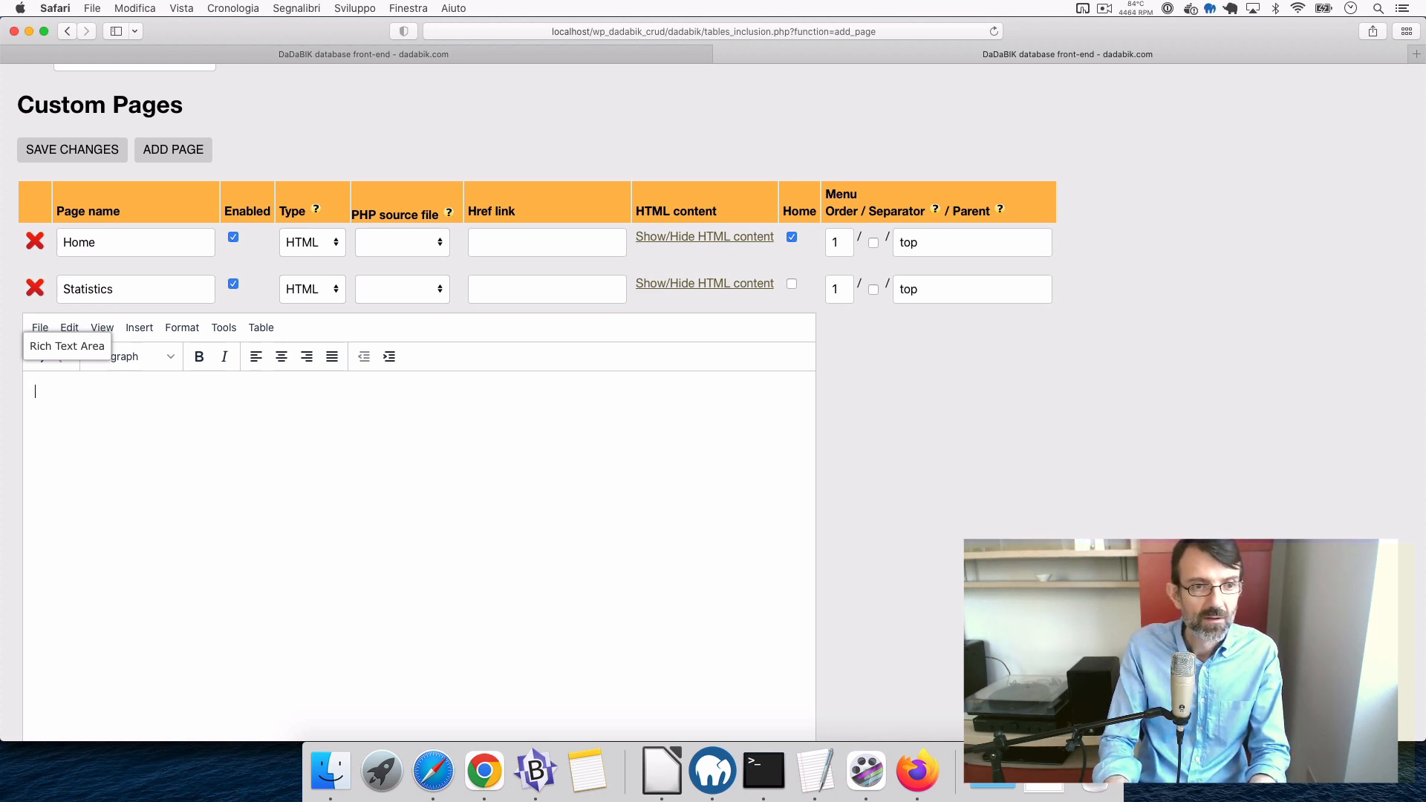
{"action": "left_click", "coordinate": [182, 328]}
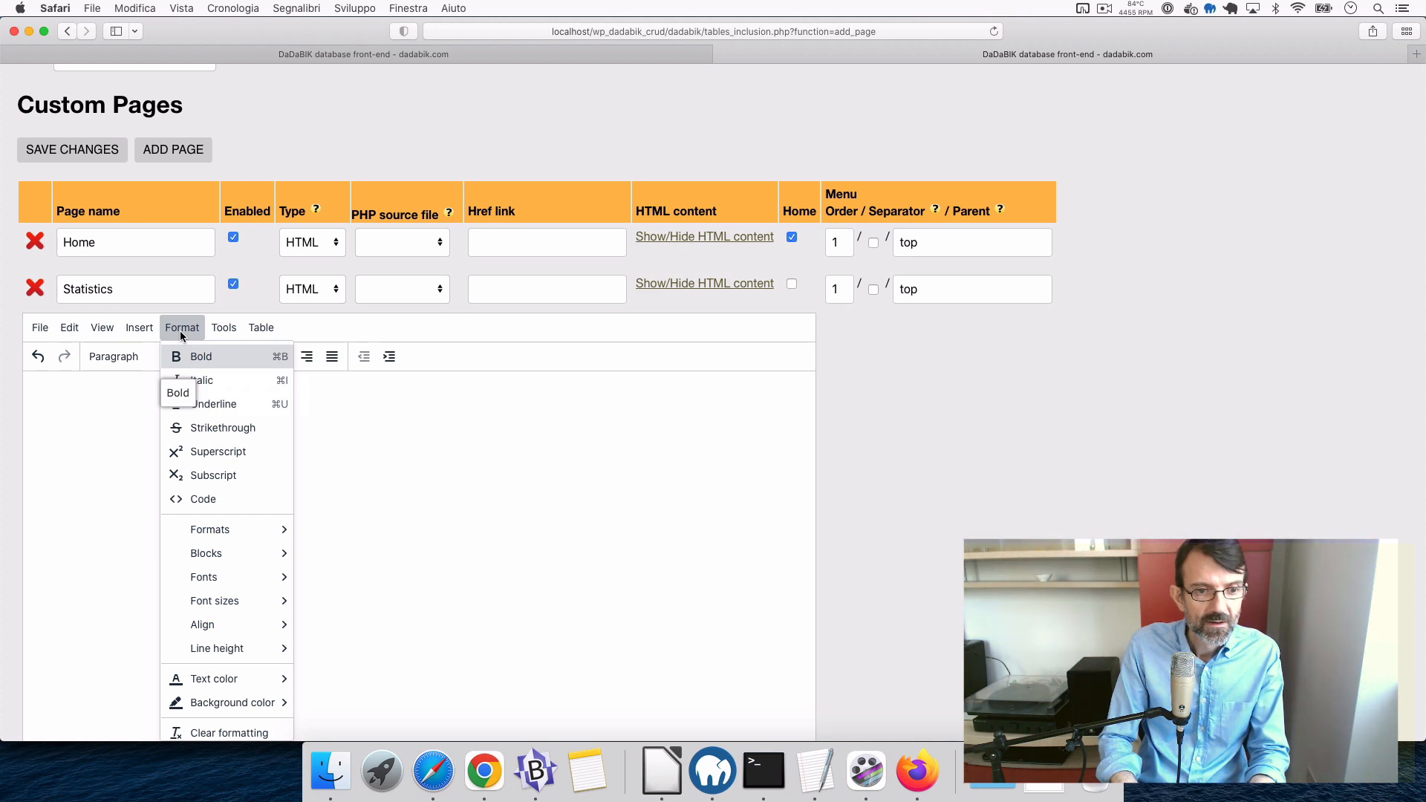
{"action": "mouse_move", "coordinate": [232, 530]}
{"action": "mouse_move", "coordinate": [318, 533]}
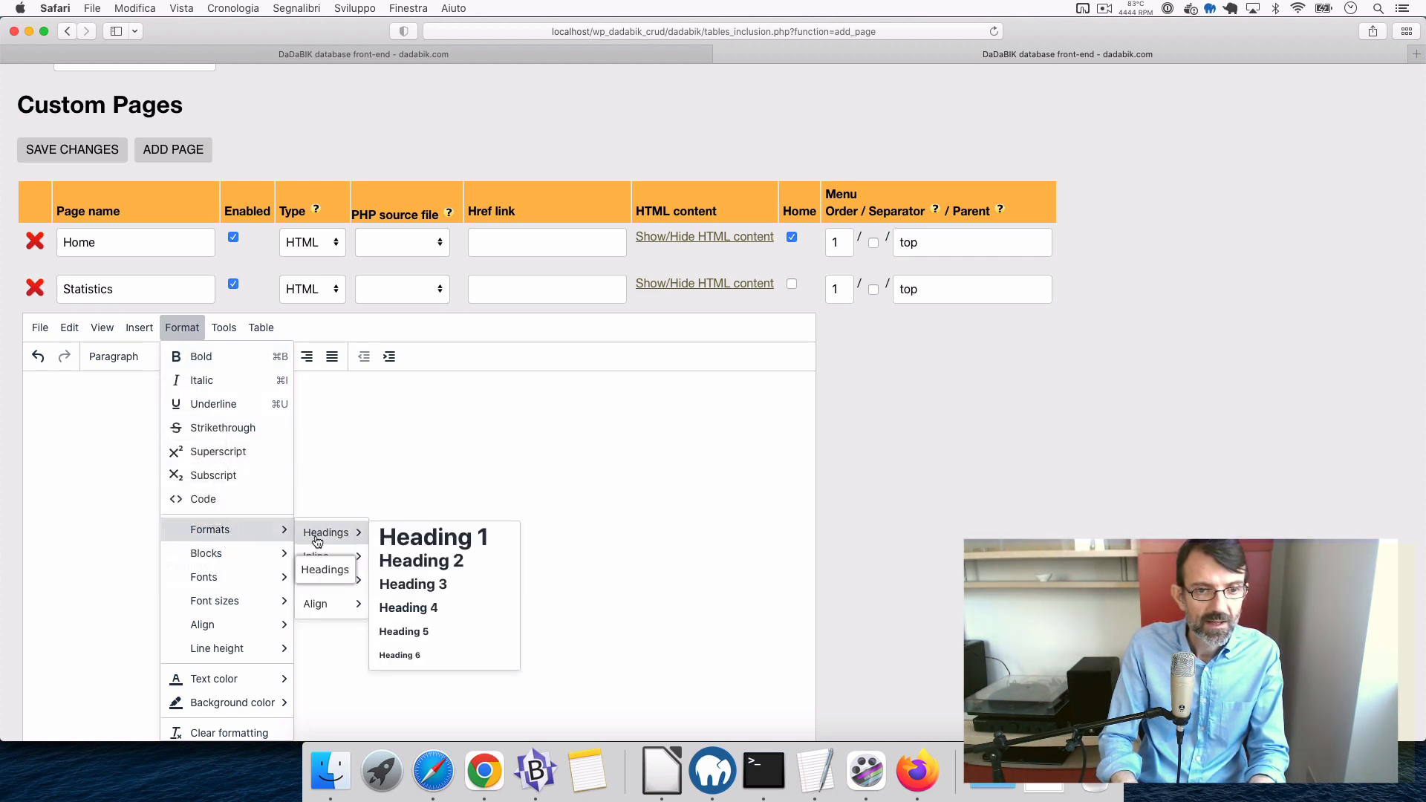
{"action": "left_click", "coordinate": [415, 538]}
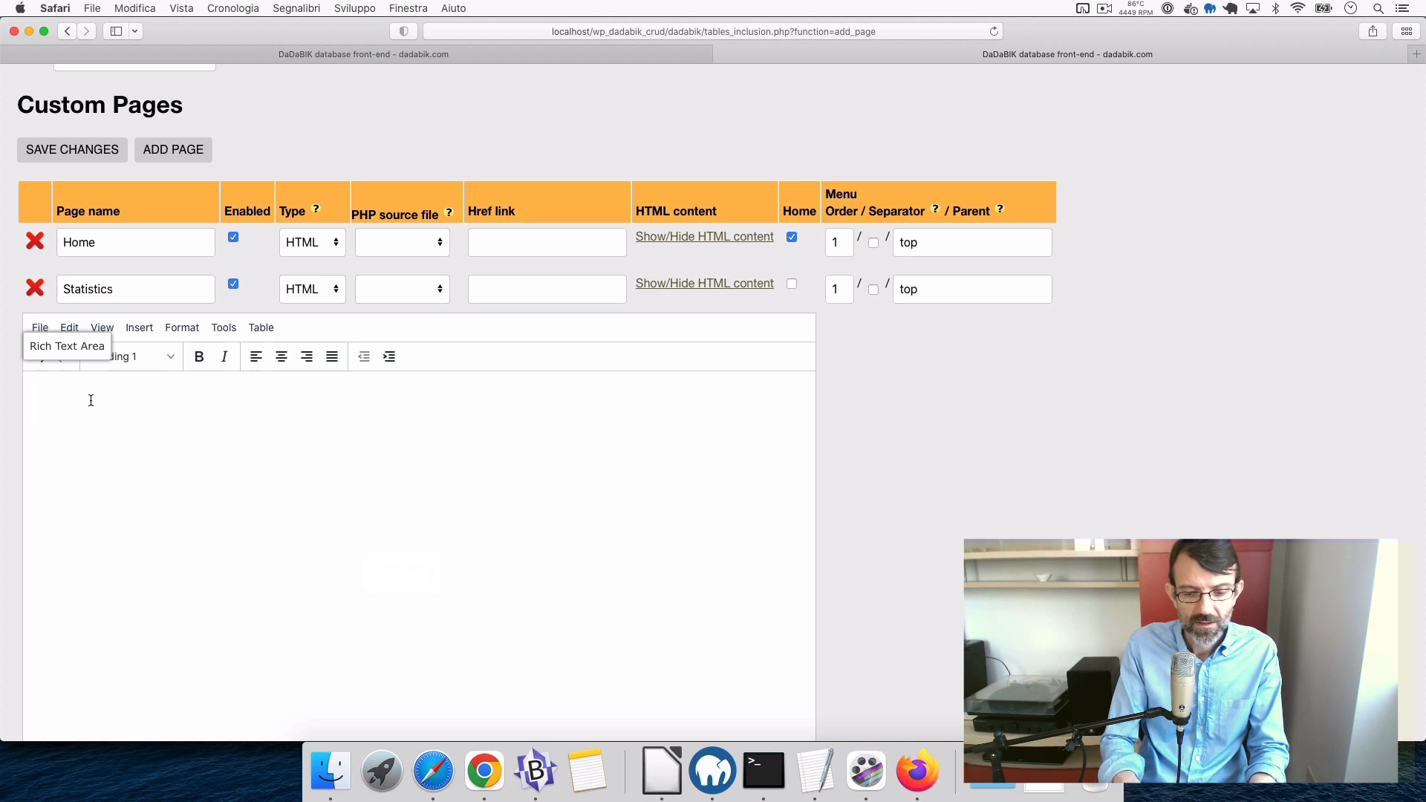
{"action": "type", "text": "Here"}
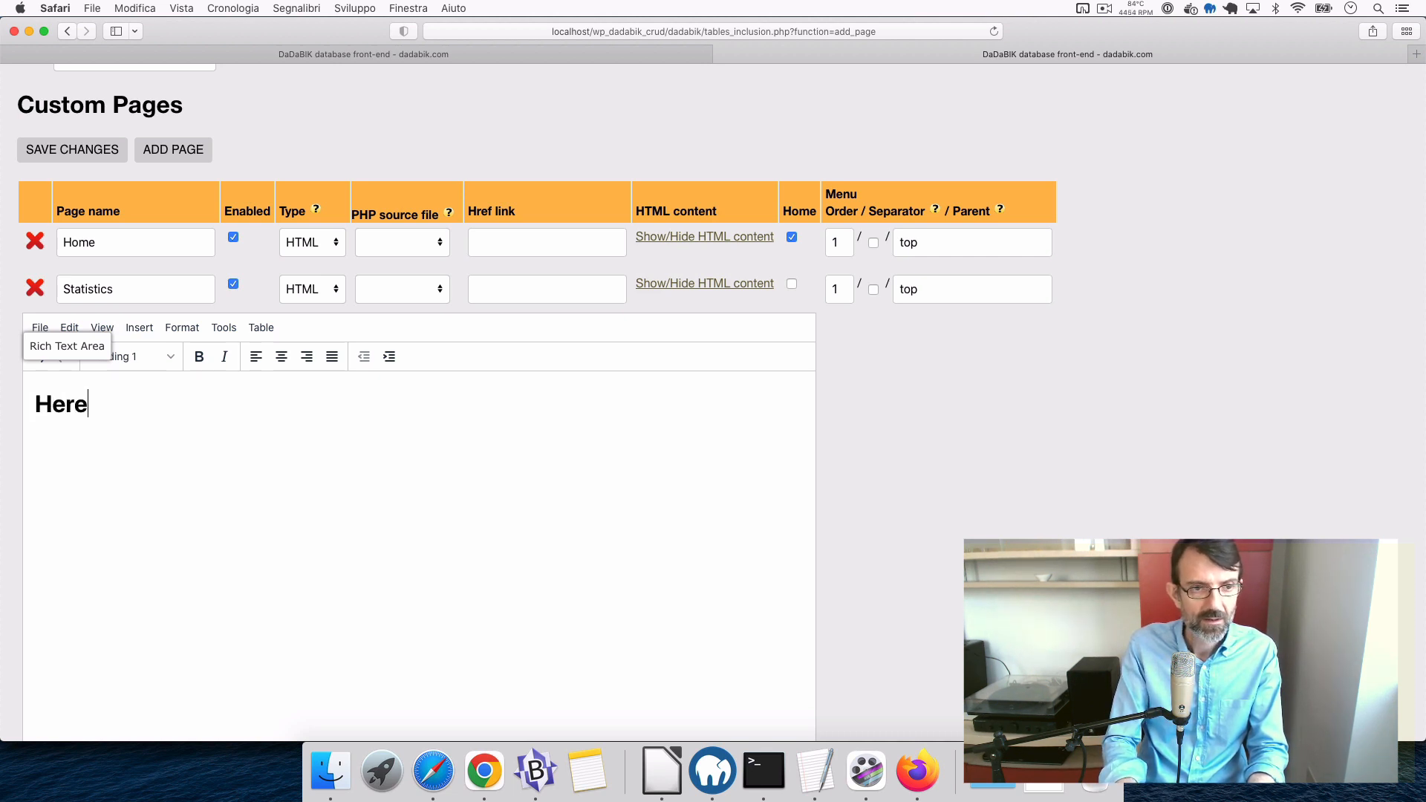
{"action": "type", "text": " is"}
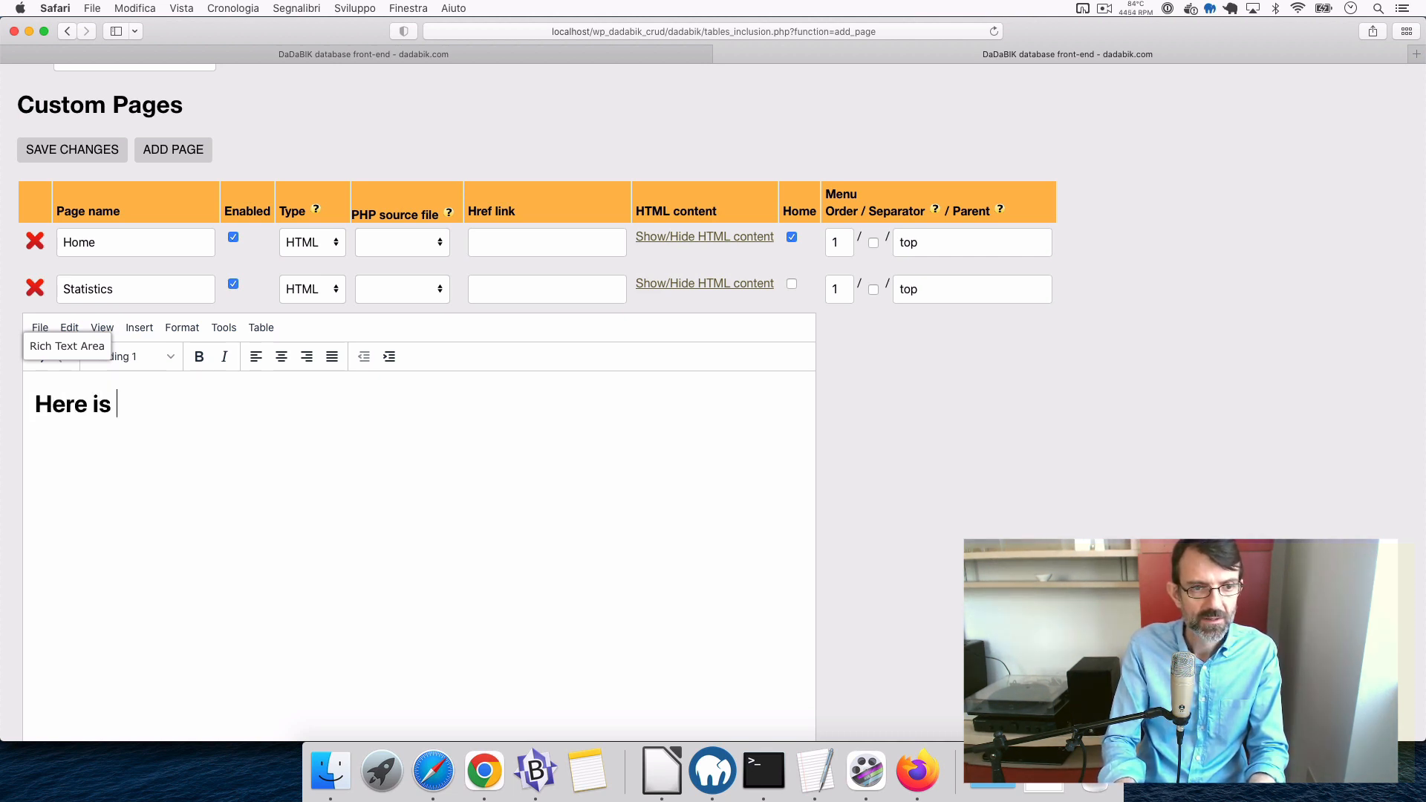
{"action": "key", "text": "BackSpace"}
{"action": "key", "text": "BackSpace"}
{"action": "key", "text": "BackSpace"}
{"action": "type", "text": "are my chart"}
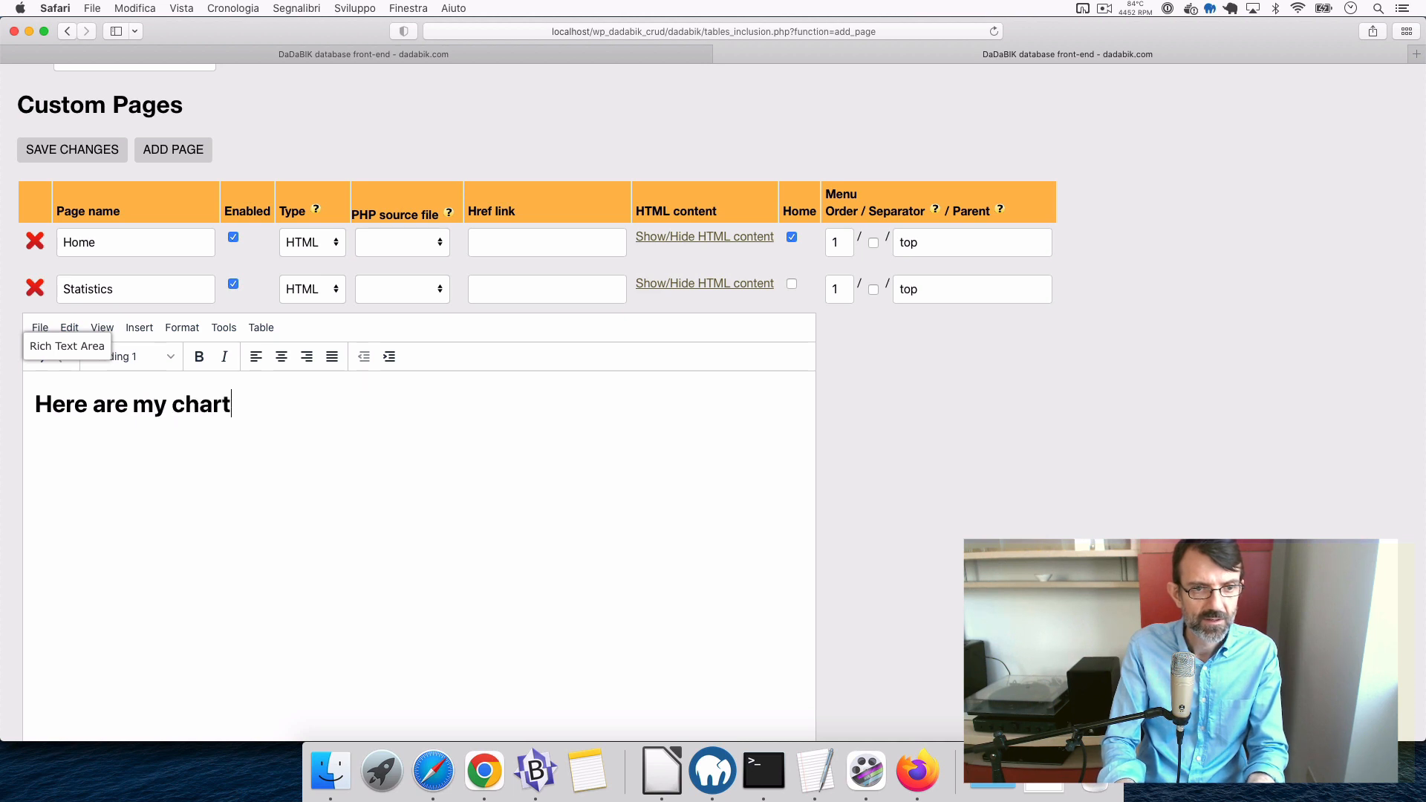
{"action": "type", "text": "s!"}
{"action": "key", "text": "Return"}
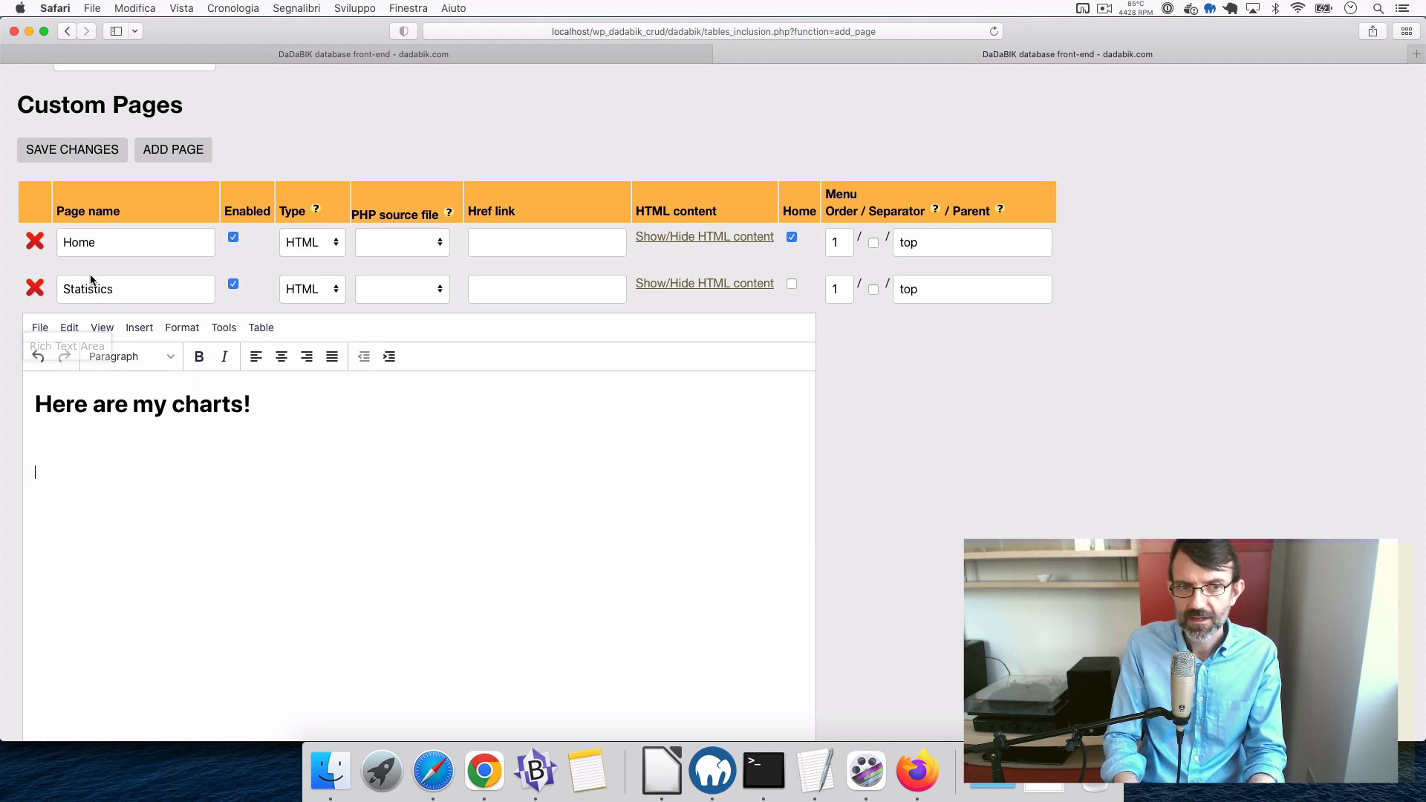
- Paste the line chart iframe into the HTML source below the heading and save the page
{"action": "left_click", "coordinate": [225, 328]}
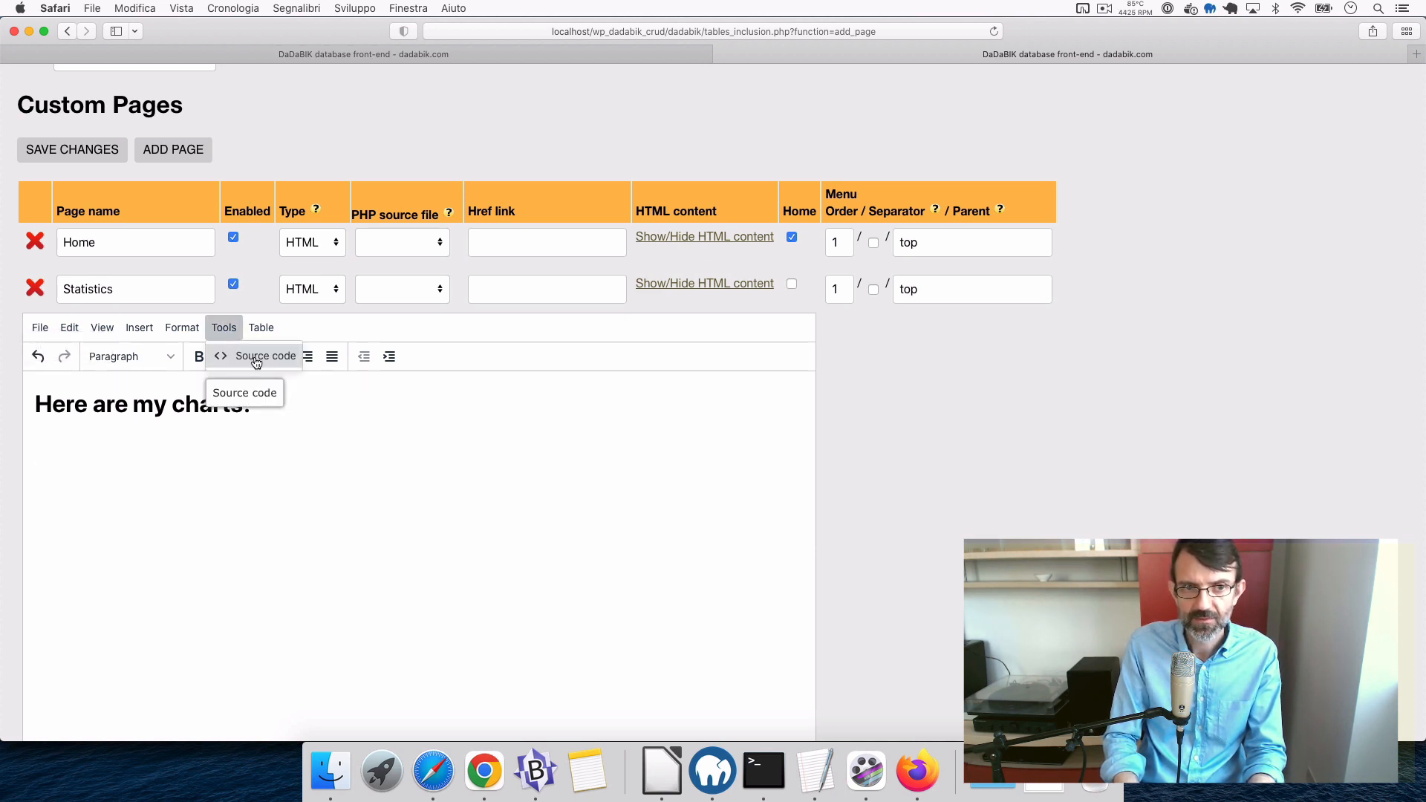
{"action": "left_click", "coordinate": [254, 361]}
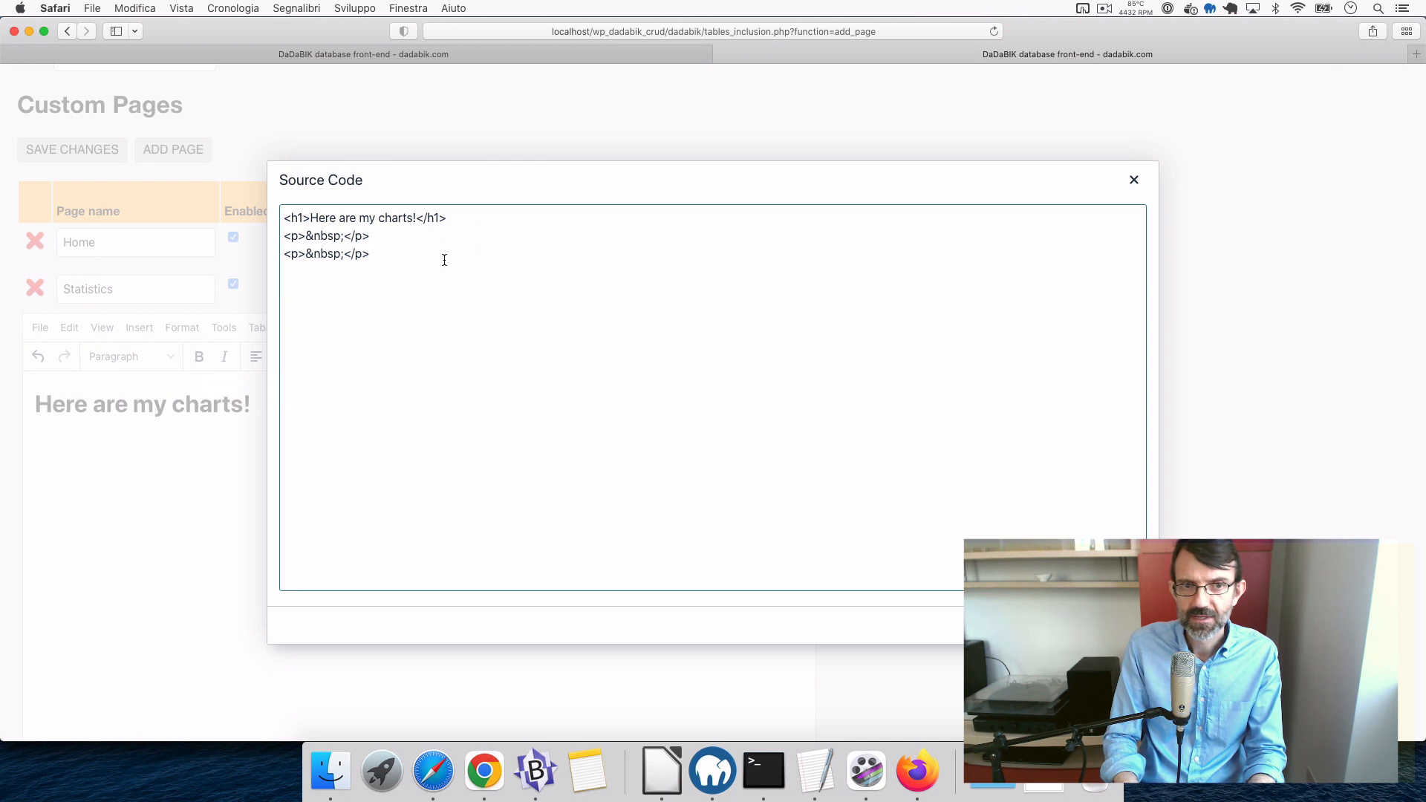
{"action": "key", "text": "Return"}
{"action": "key", "text": "Return"}
{"action": "type", "text": "<iframe src=\"http://localhost/wp_dadabik_crud/dadabik/index.php?tablename=contacts&function=generate_report&show_report_result=1&report_input_type=simple&report_type=line&width_chart=800&height_chart=400&date_function=month&group_by_field=%60contacts%60.%60date_time%60&group_by_operator=count&report_value_field=%60contacts%60.%60first_name%60&only_graph=1&dont_consider_where_clause=1\" style=\"border:0;\" width=\"820\" height=\"420\"></iframe>"}
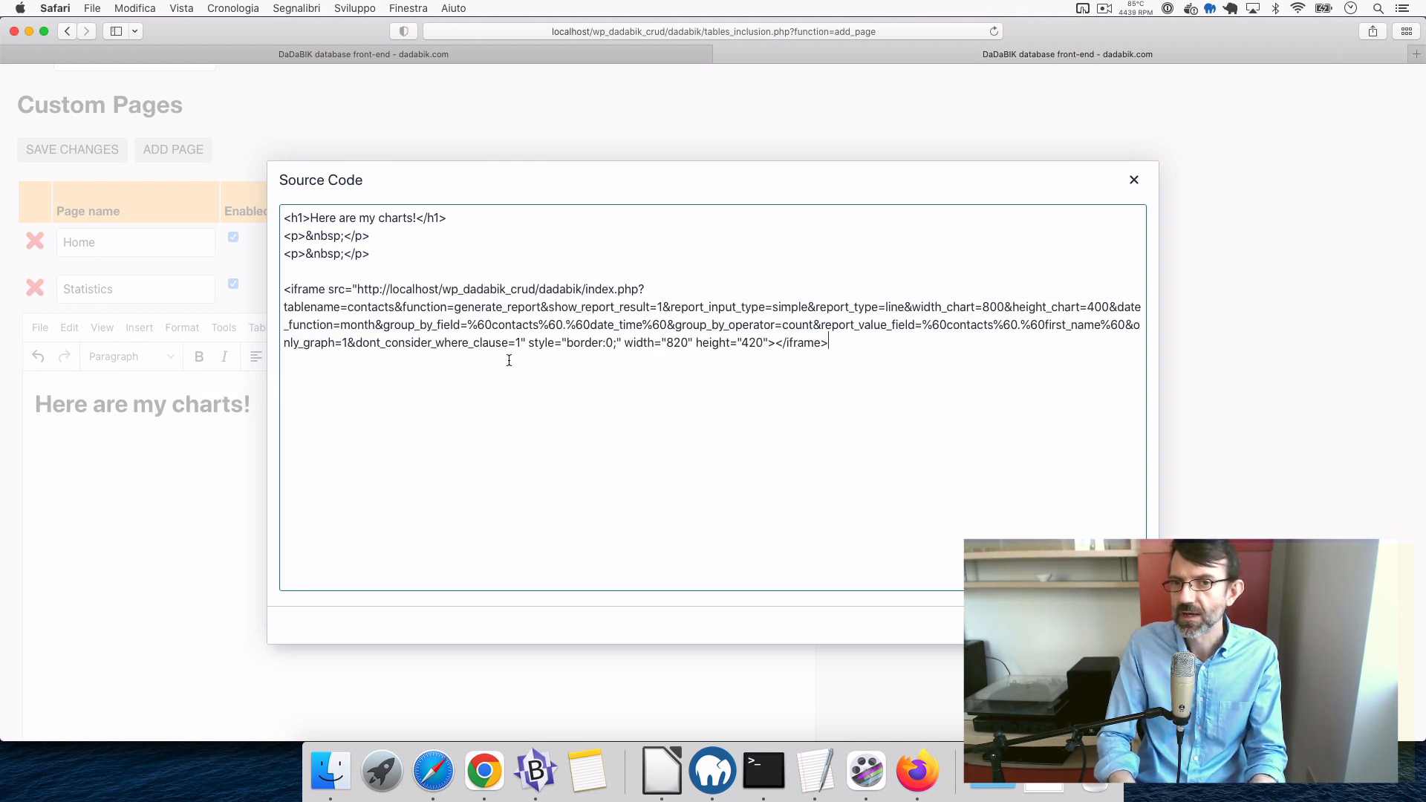
{"action": "left_click", "coordinate": [1122, 625]}
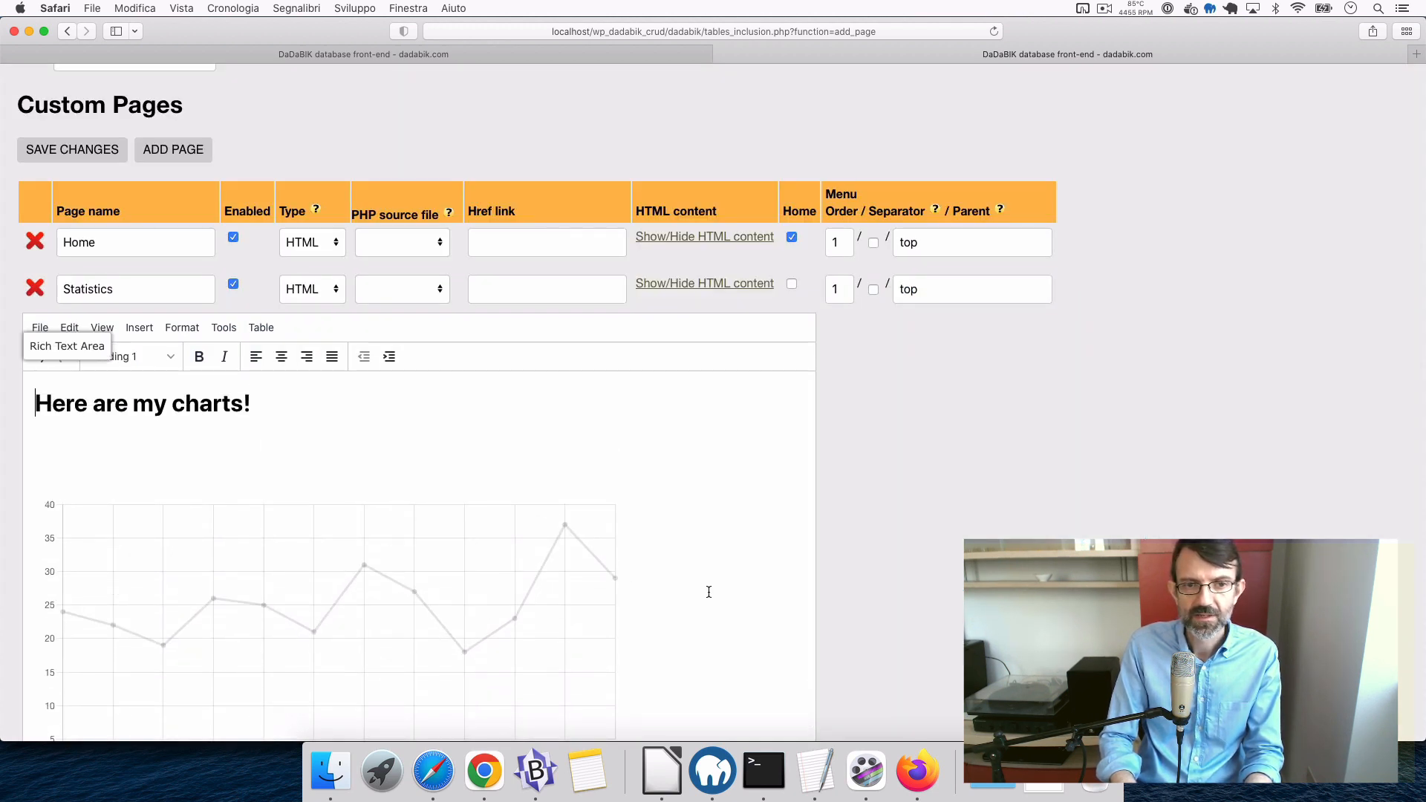
{"action": "scroll", "coordinate": [709, 592], "scroll_direction": "down", "scroll_amount": 3}
{"action": "scroll", "coordinate": [709, 592], "scroll_direction": "up", "scroll_amount": 3}
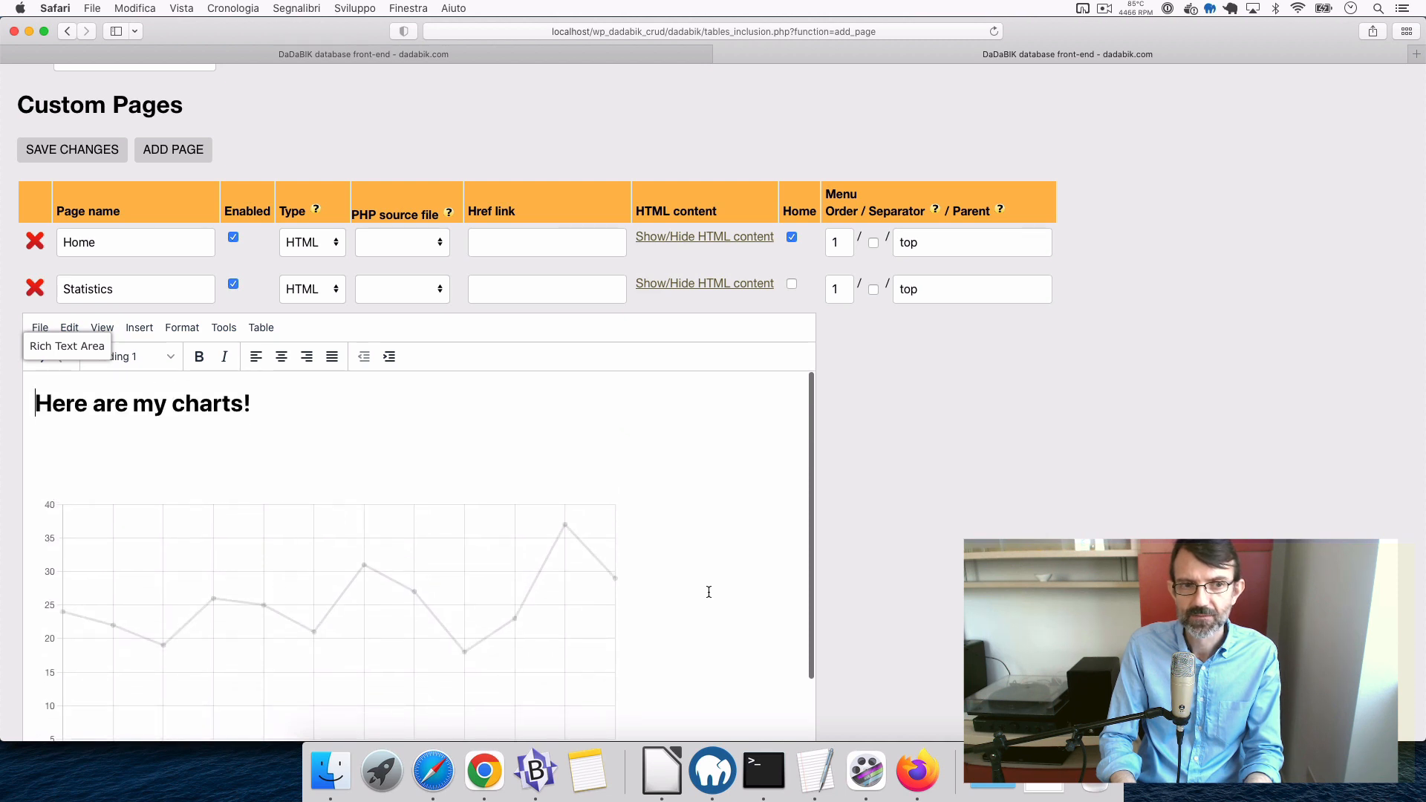
{"action": "scroll", "coordinate": [825, 569], "scroll_direction": "down", "scroll_amount": 3}
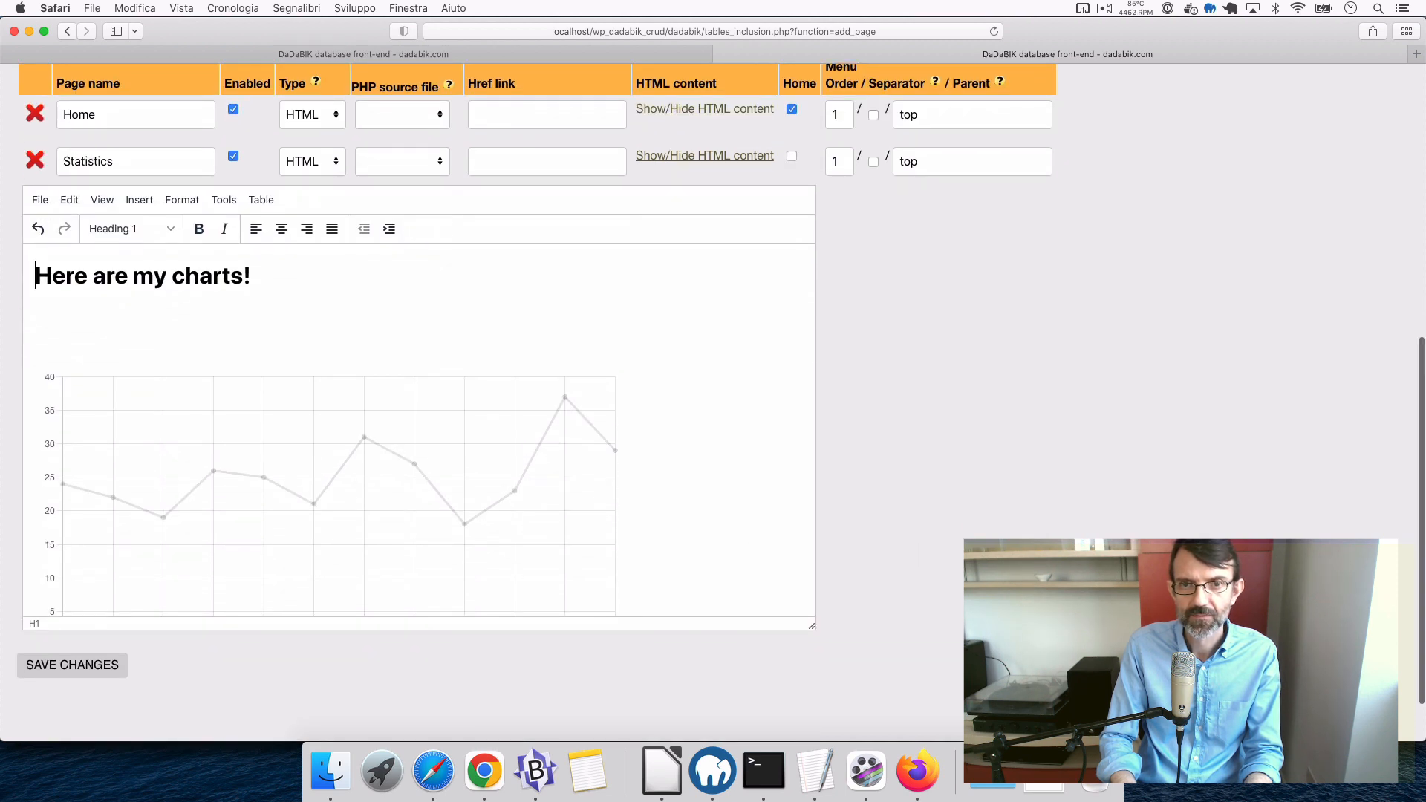
{"action": "scroll", "coordinate": [416, 401], "scroll_direction": "down", "scroll_amount": 2}
{"action": "left_click", "coordinate": [92, 603]}
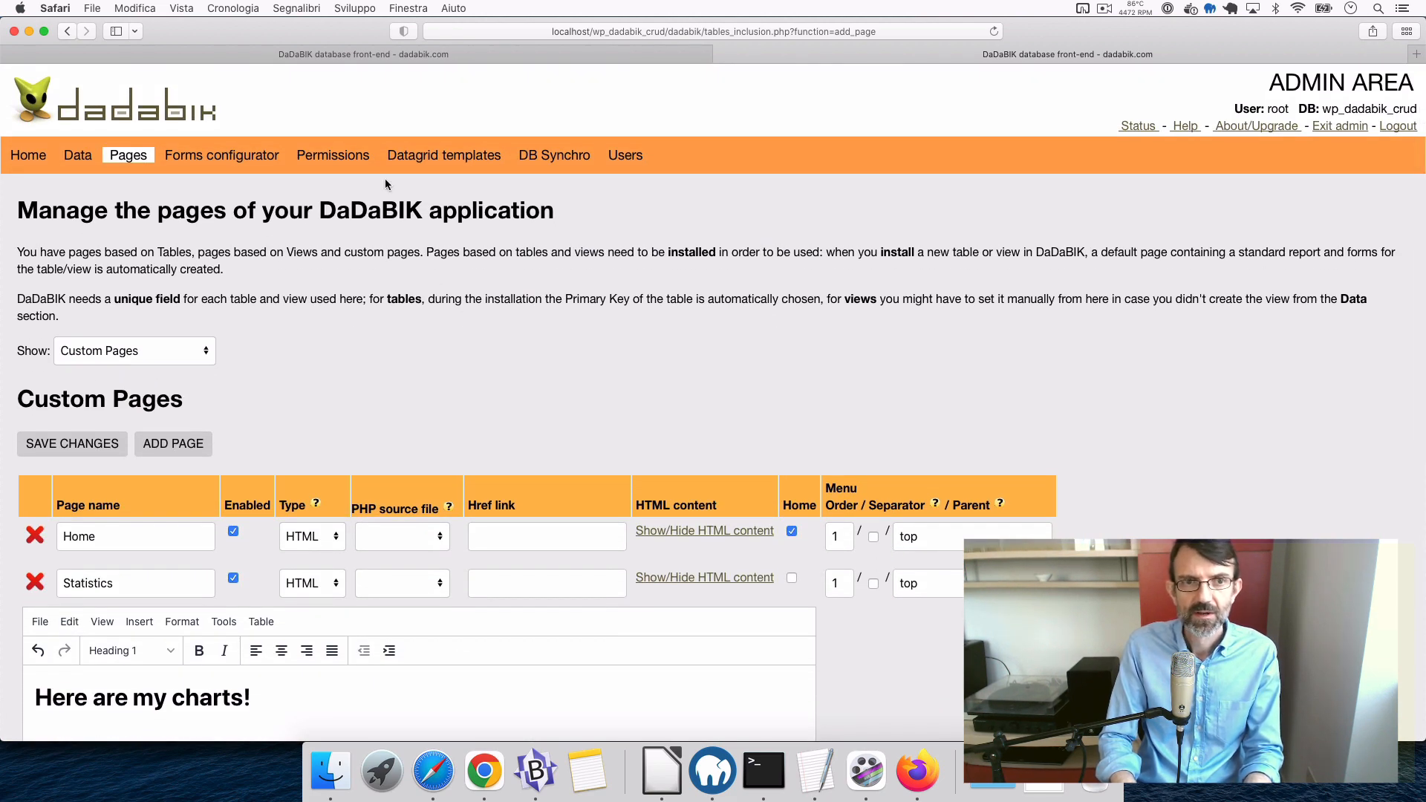
- Set VIEW to Yes for the admin group on the Statistics custom page and save
{"action": "left_click", "coordinate": [351, 157]}
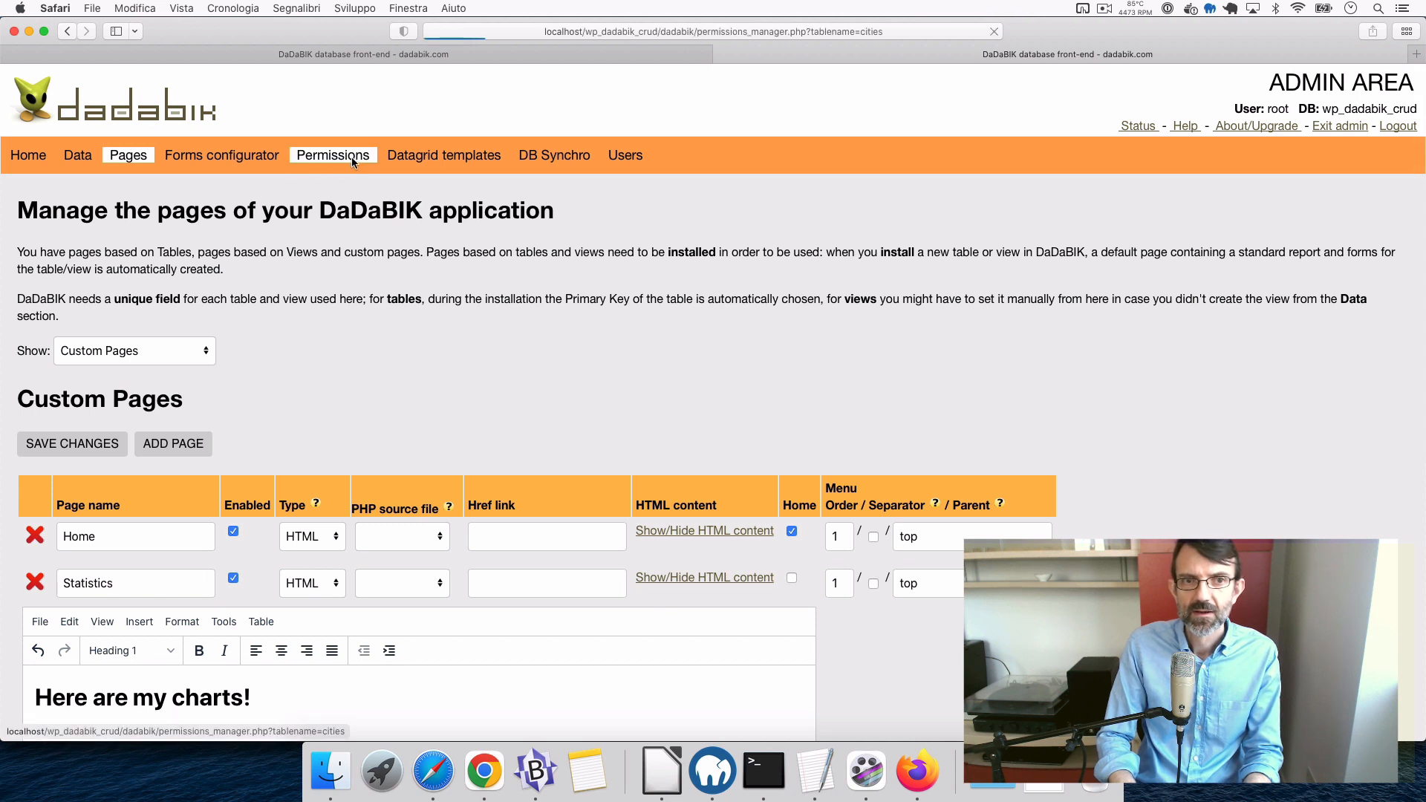
{"action": "left_click", "coordinate": [318, 269]}
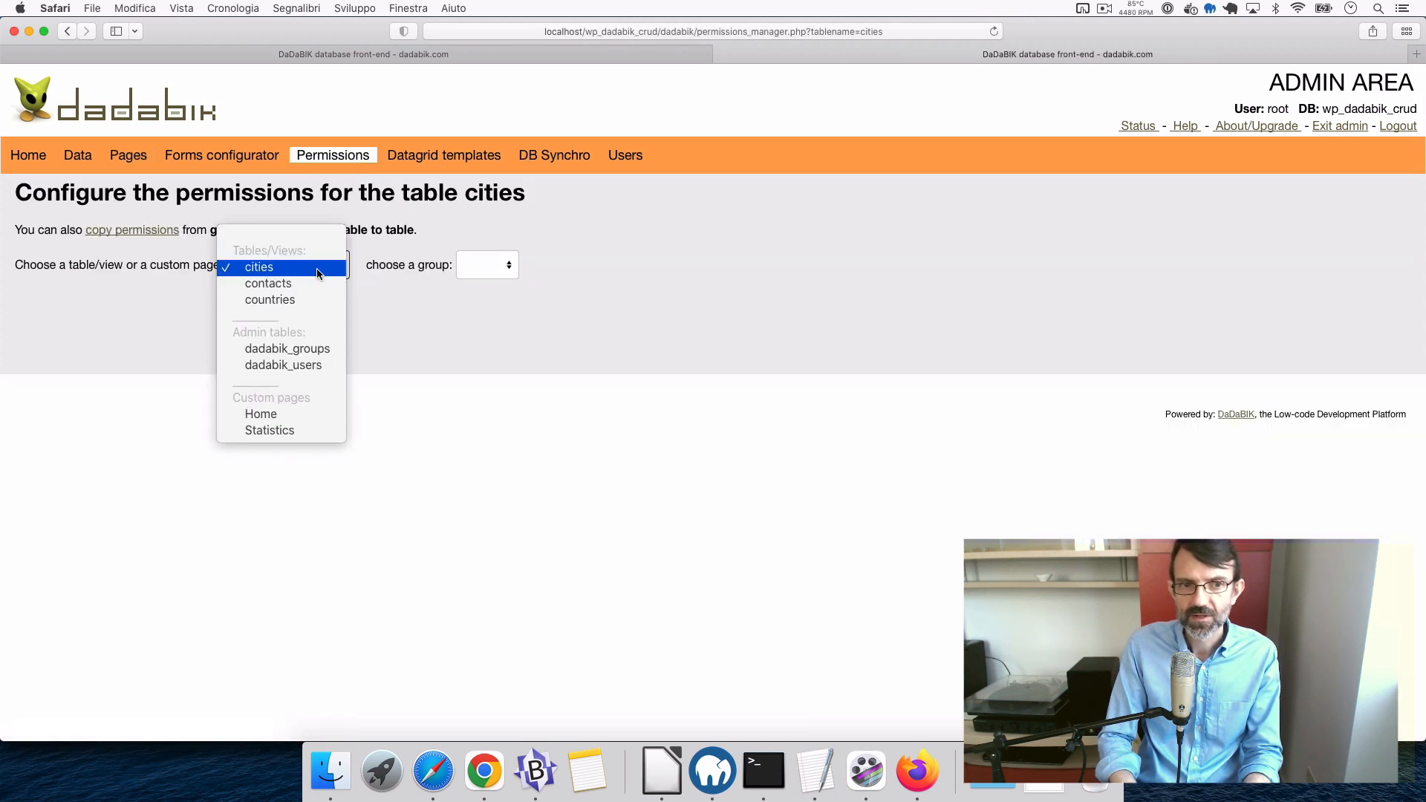
{"action": "left_click", "coordinate": [277, 431]}
{"action": "left_click", "coordinate": [484, 267]}
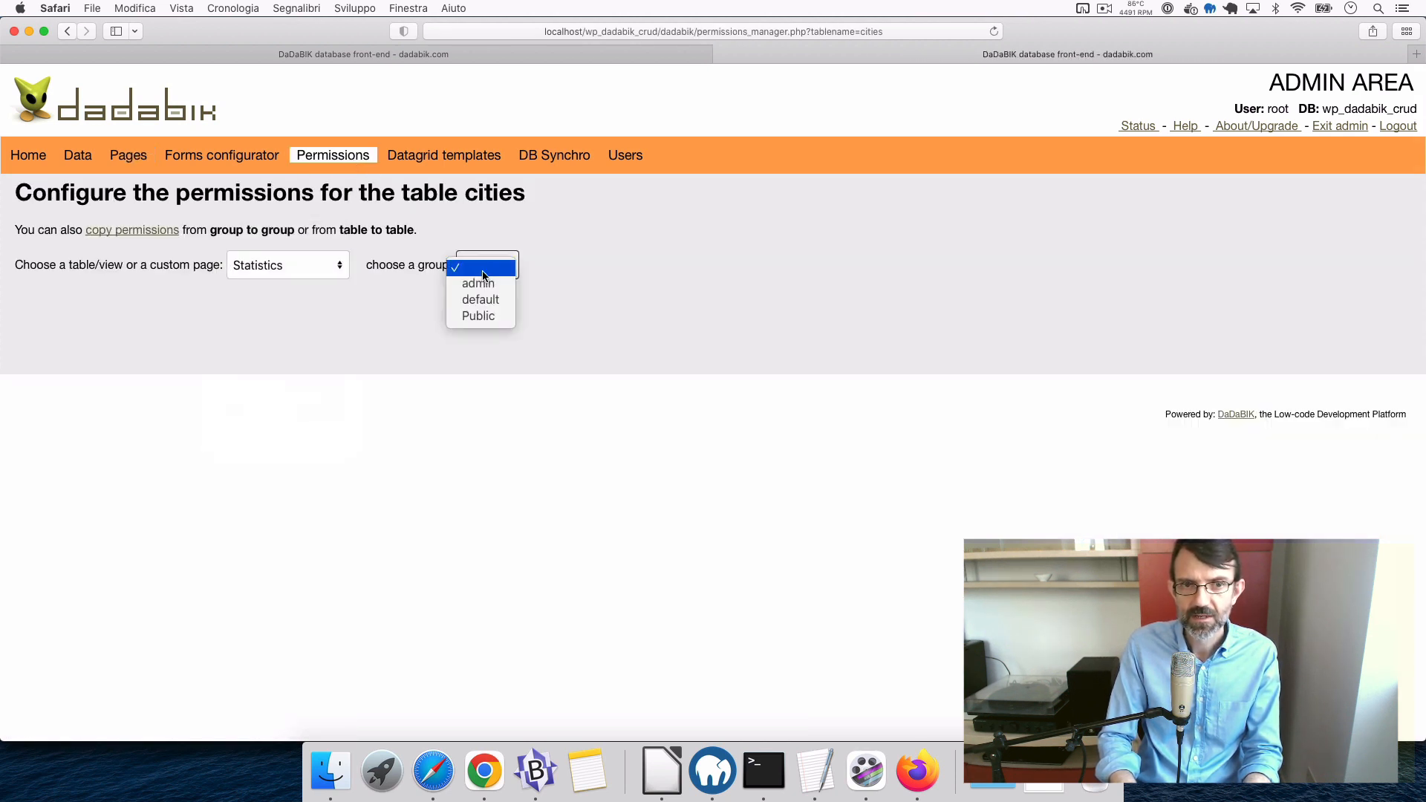
{"action": "left_click", "coordinate": [479, 284]}
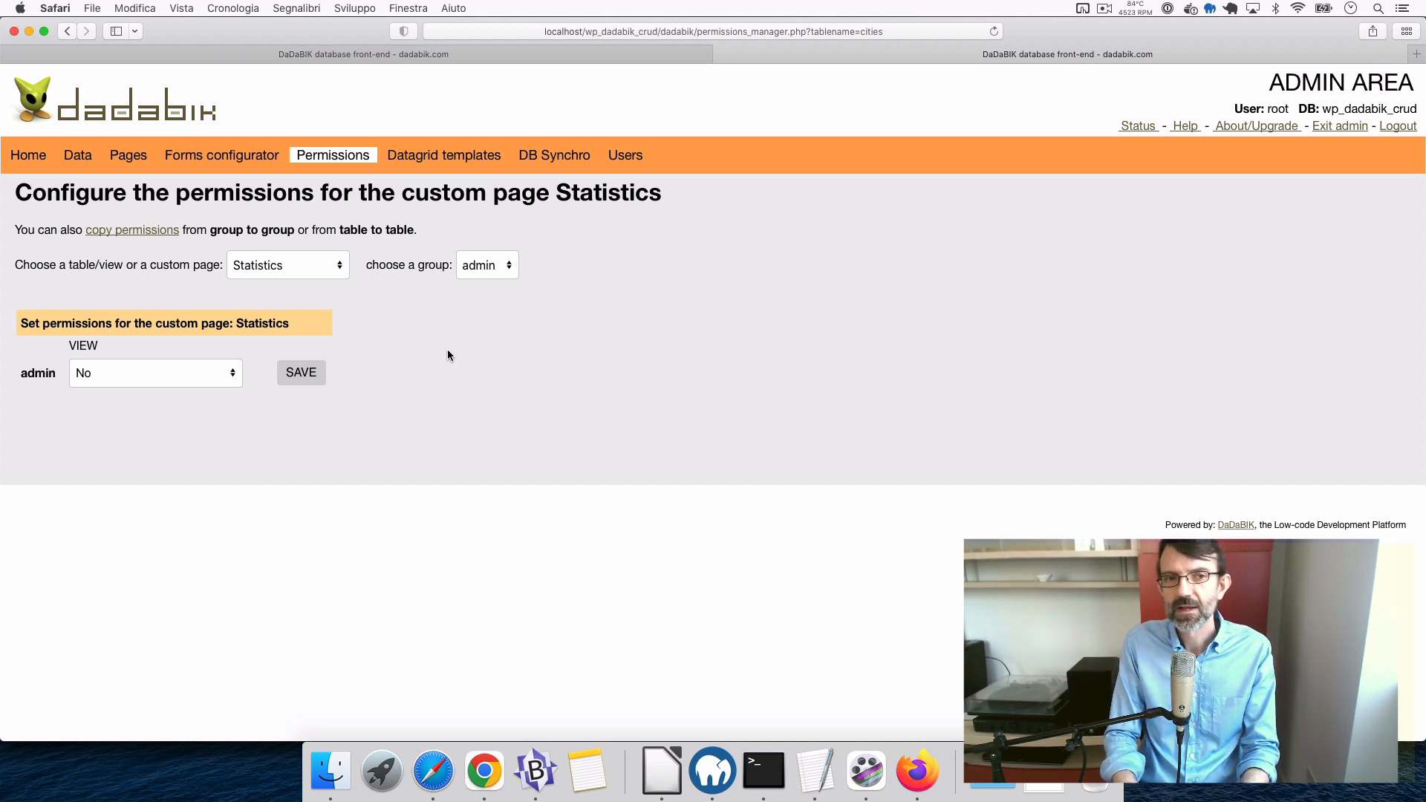
{"action": "left_click", "coordinate": [159, 373]}
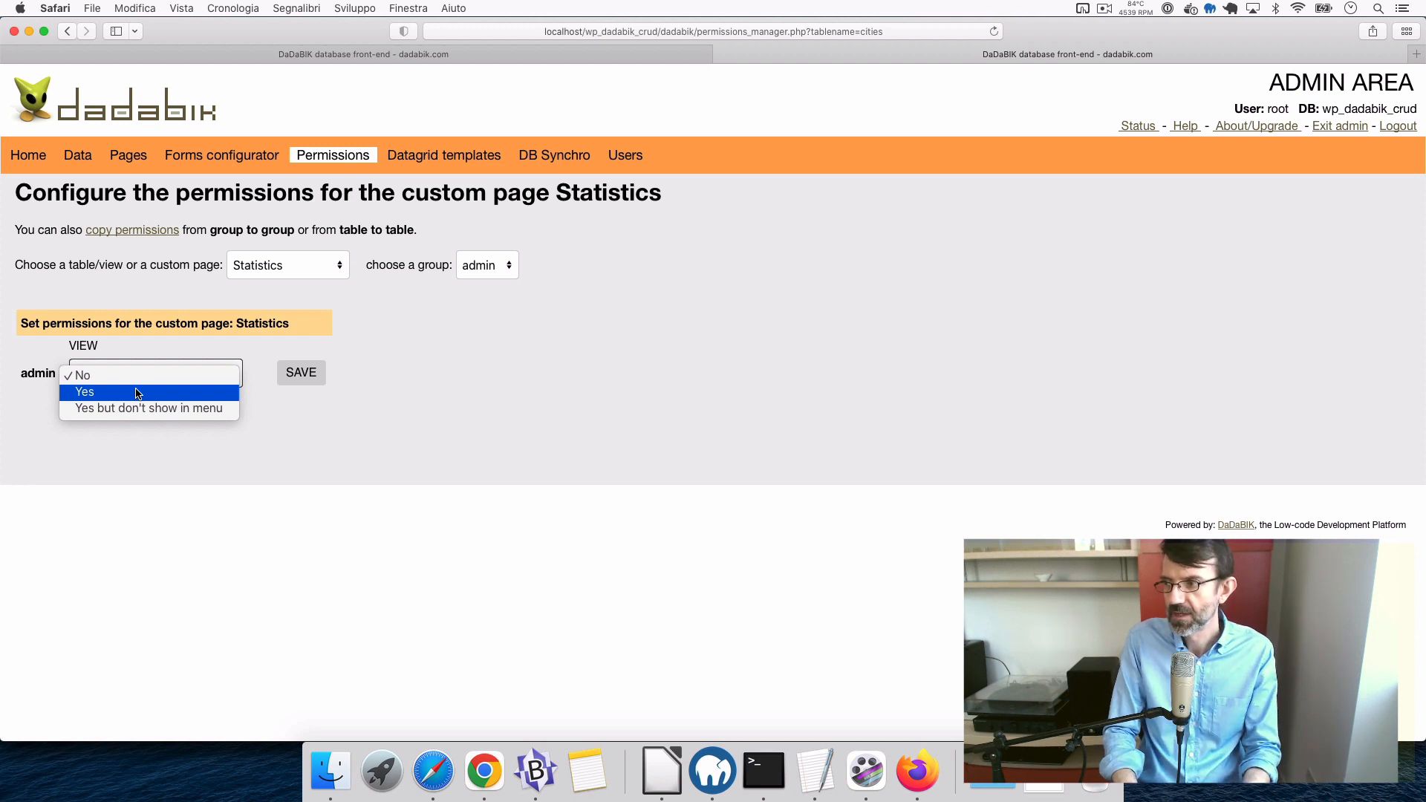
{"action": "left_click", "coordinate": [138, 393]}
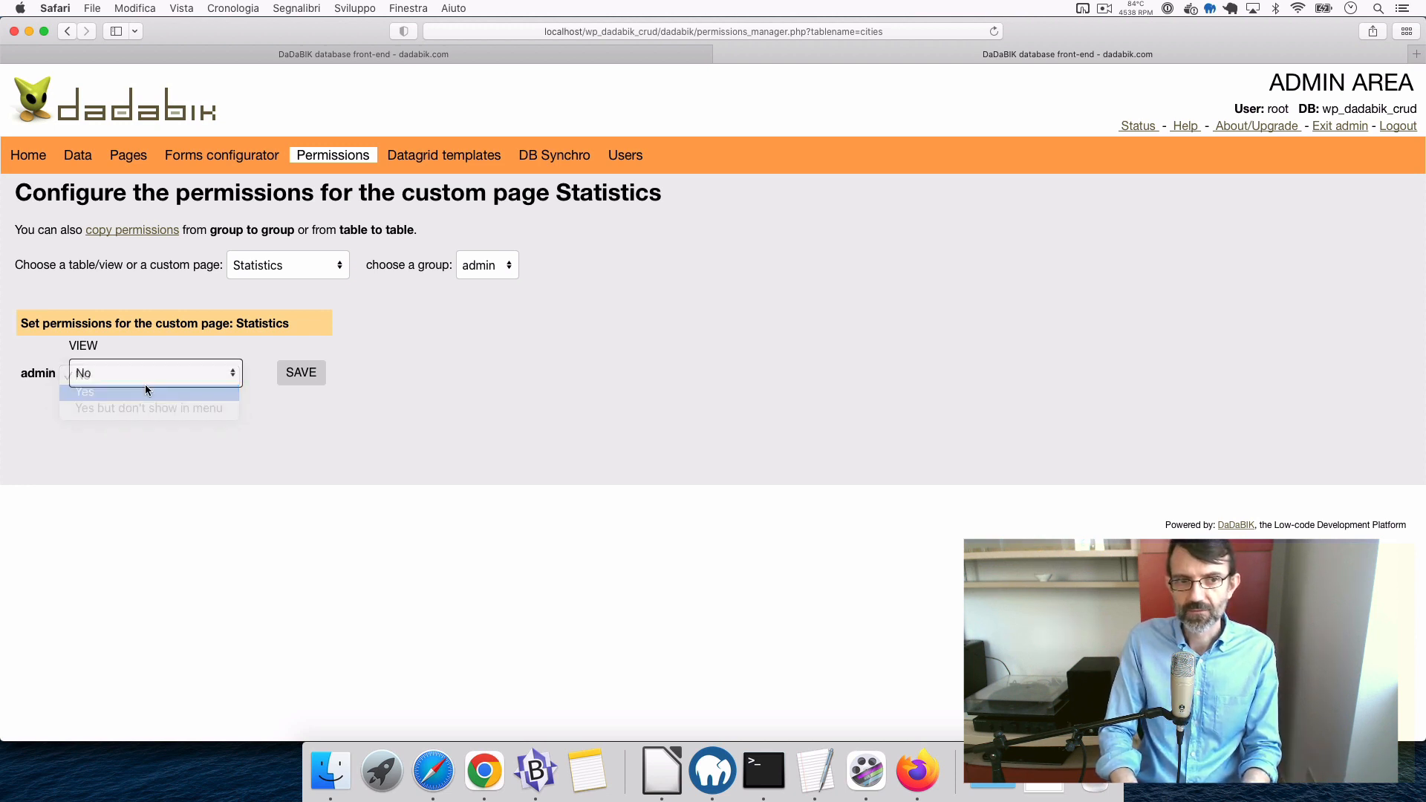
{"action": "left_click", "coordinate": [303, 375]}
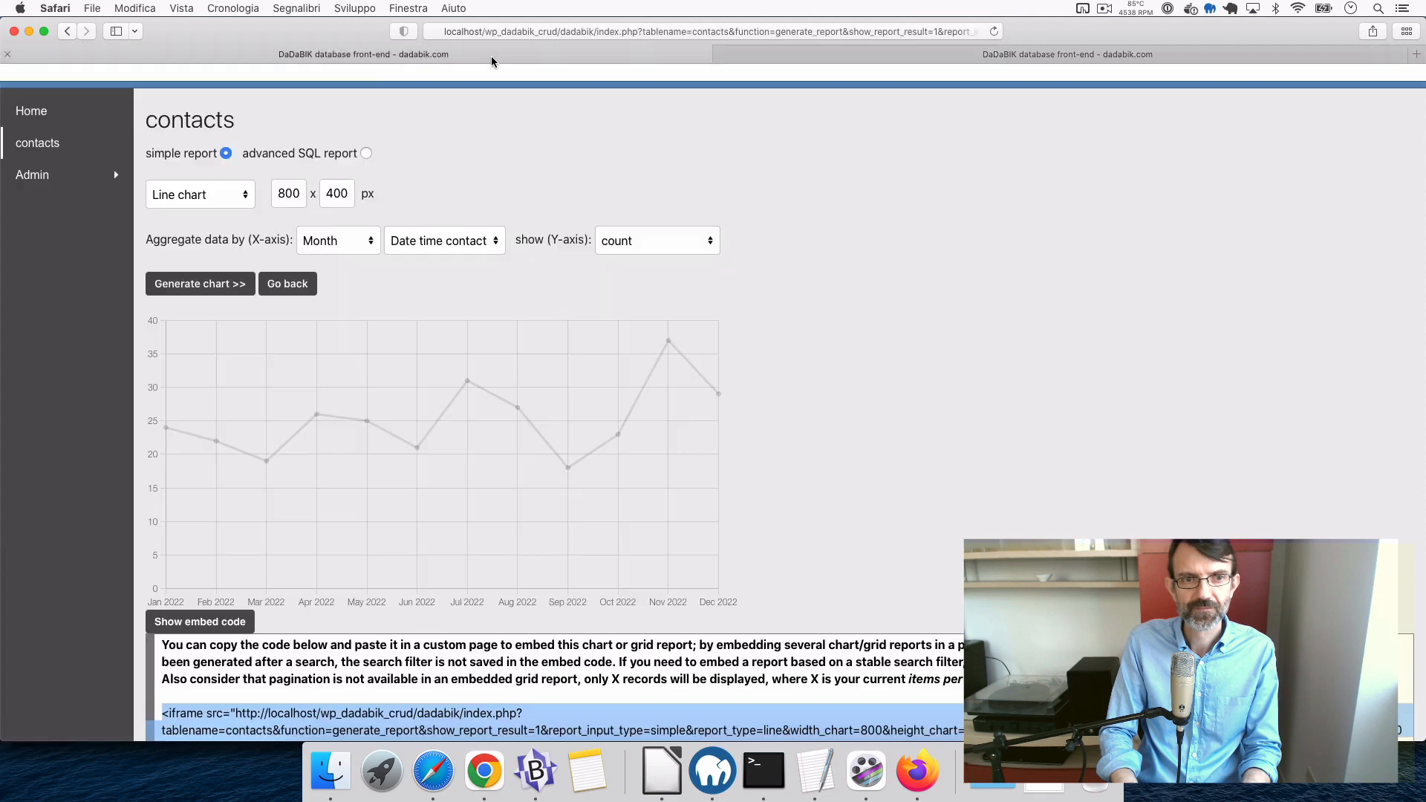
- In the app tab, open Statistics from Home, reloading until the chart appears, then open contacts
{"action": "left_click", "coordinate": [363, 53]}
{"action": "left_click", "coordinate": [47, 111]}
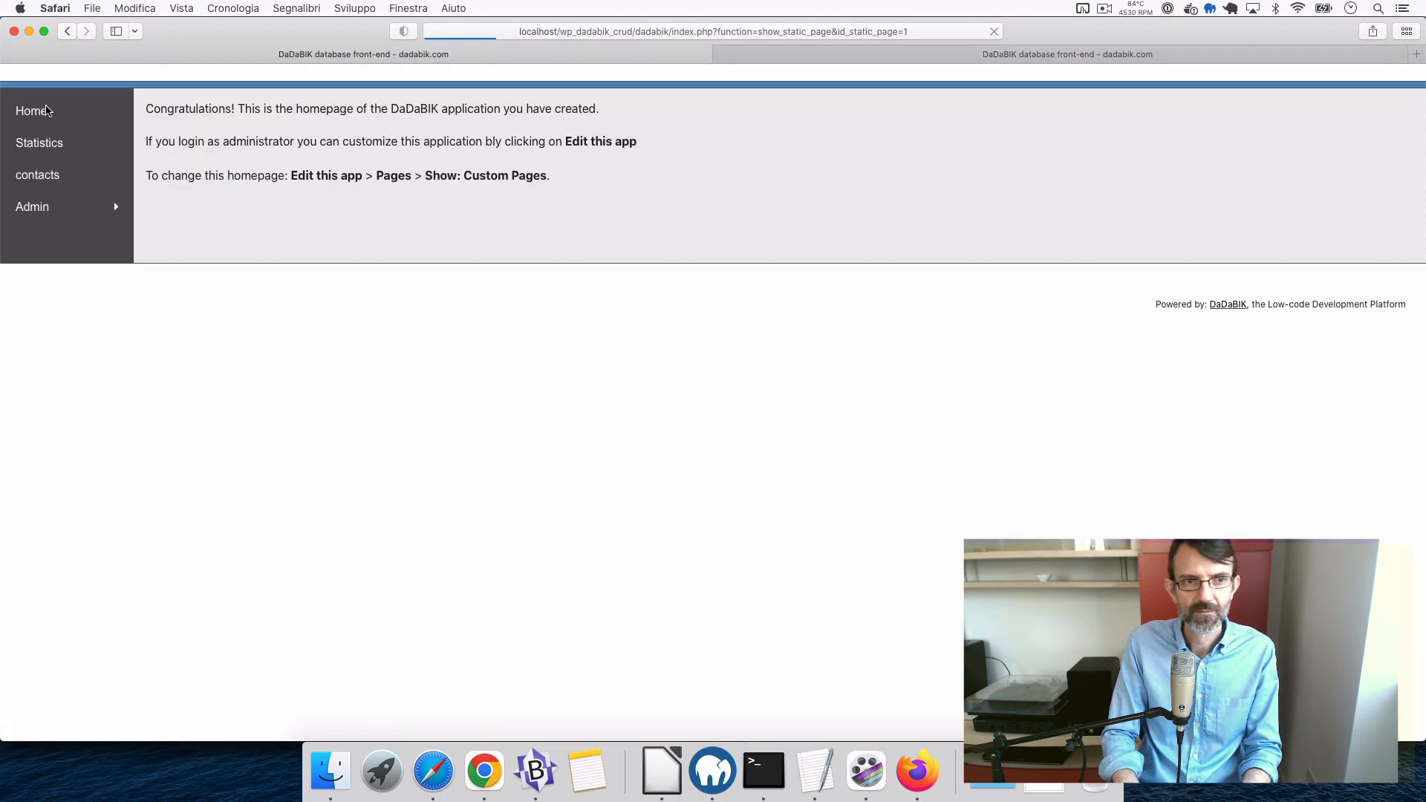
{"action": "left_click", "coordinate": [41, 143]}
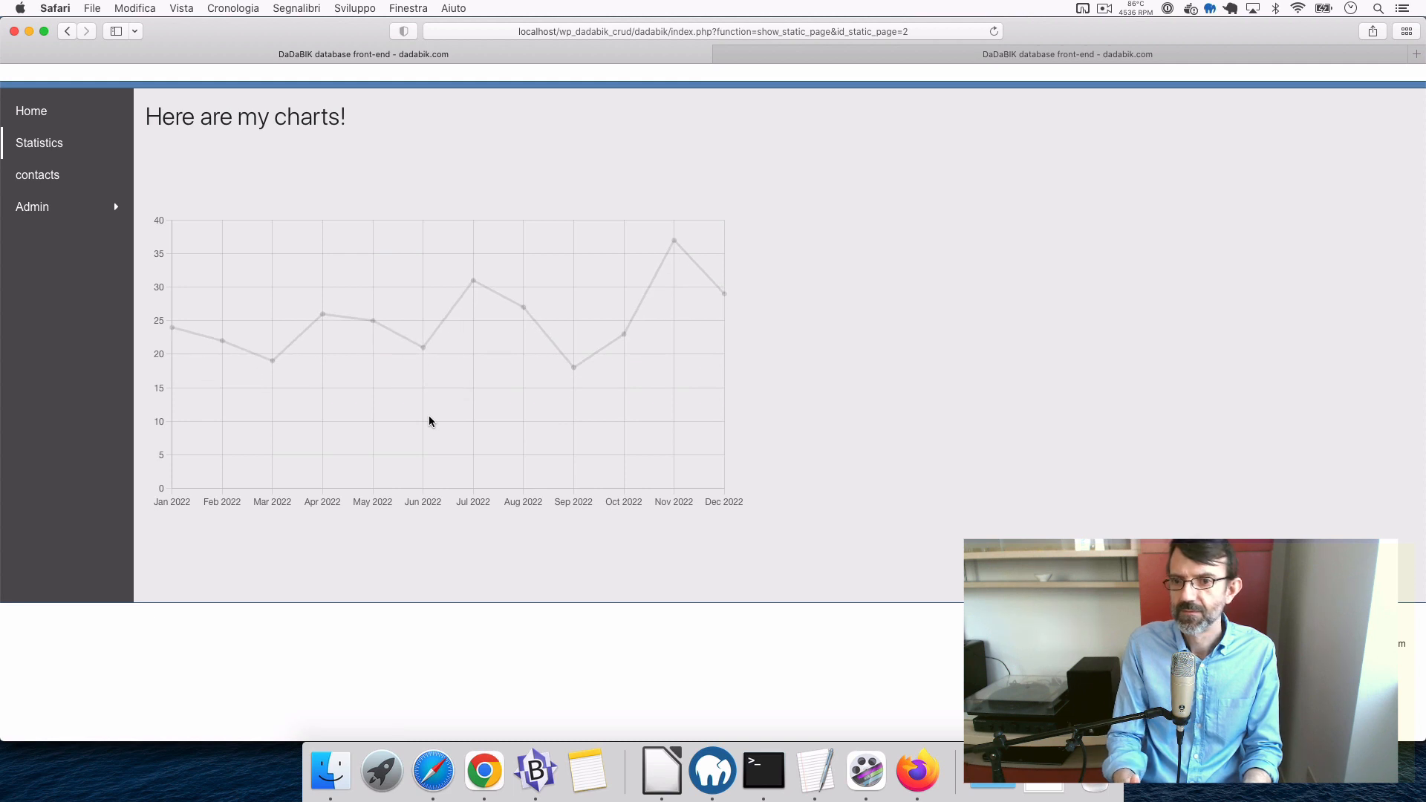
{"action": "left_click", "coordinate": [58, 146]}
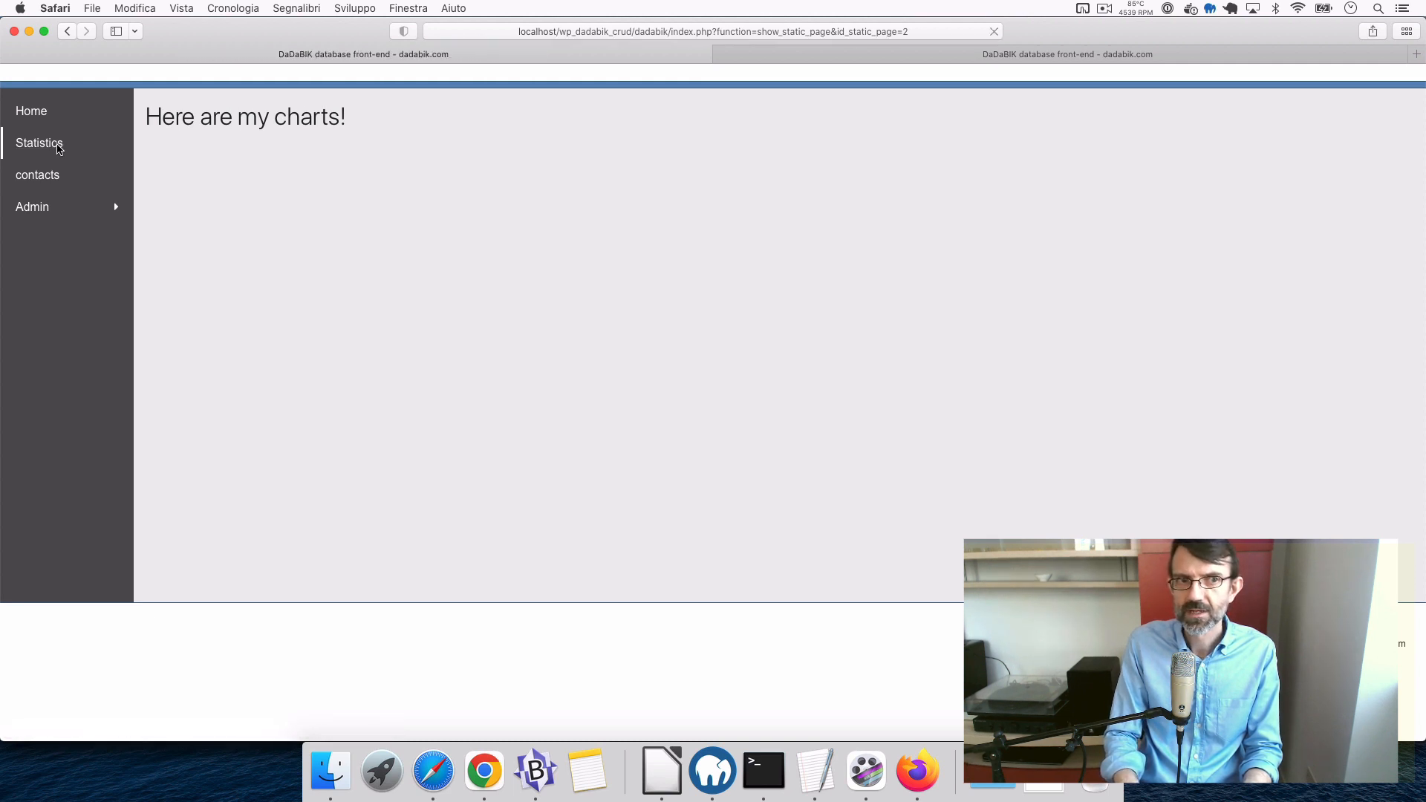
{"action": "left_click", "coordinate": [58, 146]}
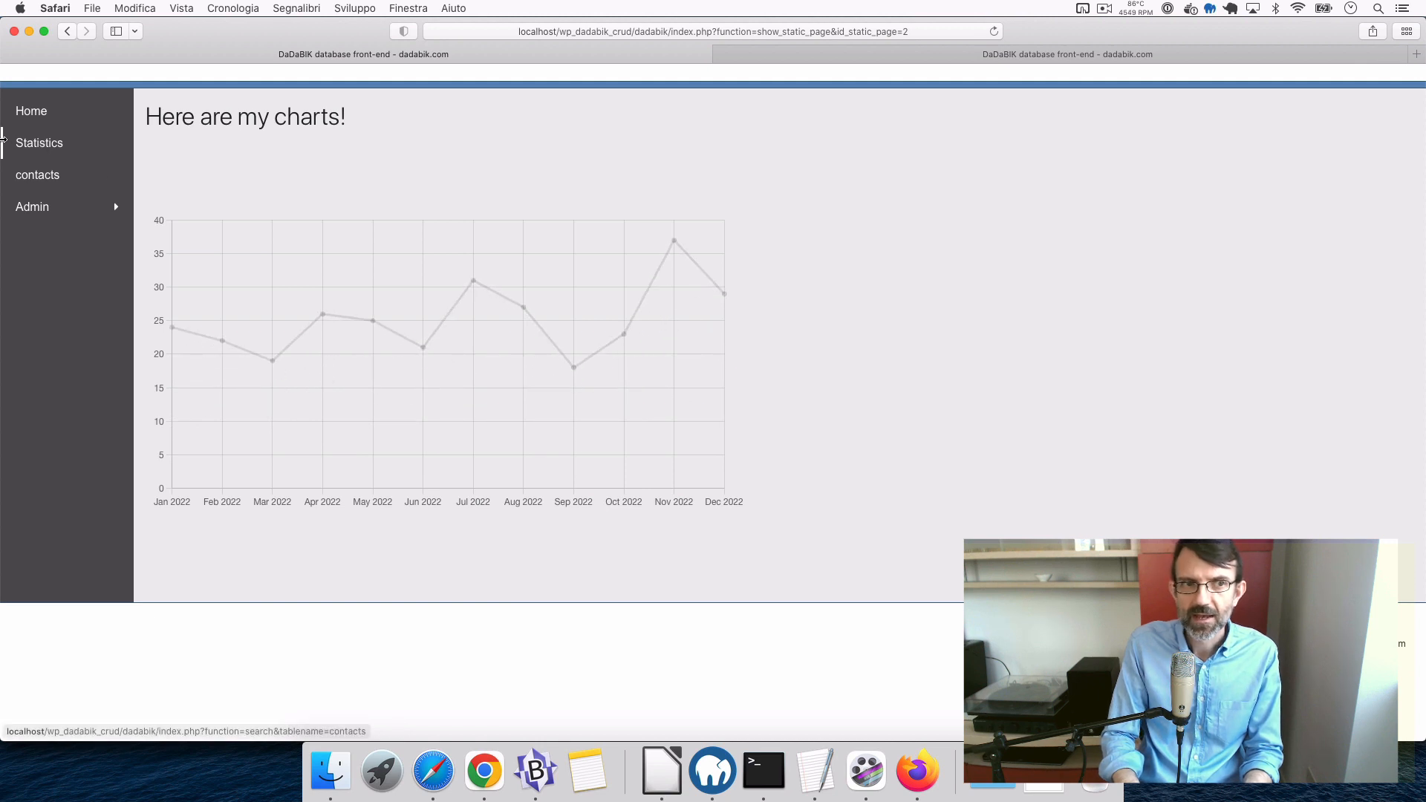
{"action": "left_click", "coordinate": [47, 147]}
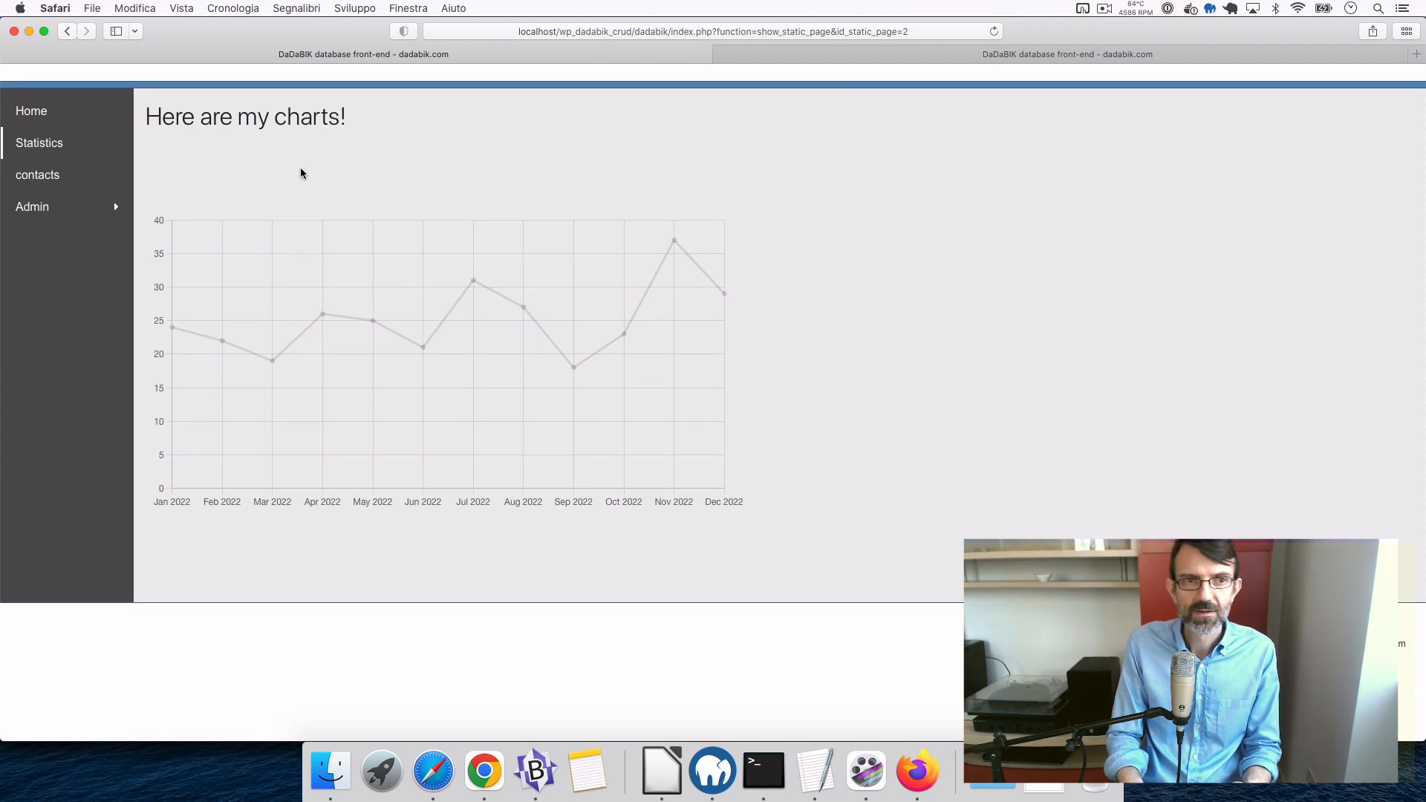
{"action": "left_click", "coordinate": [48, 177]}
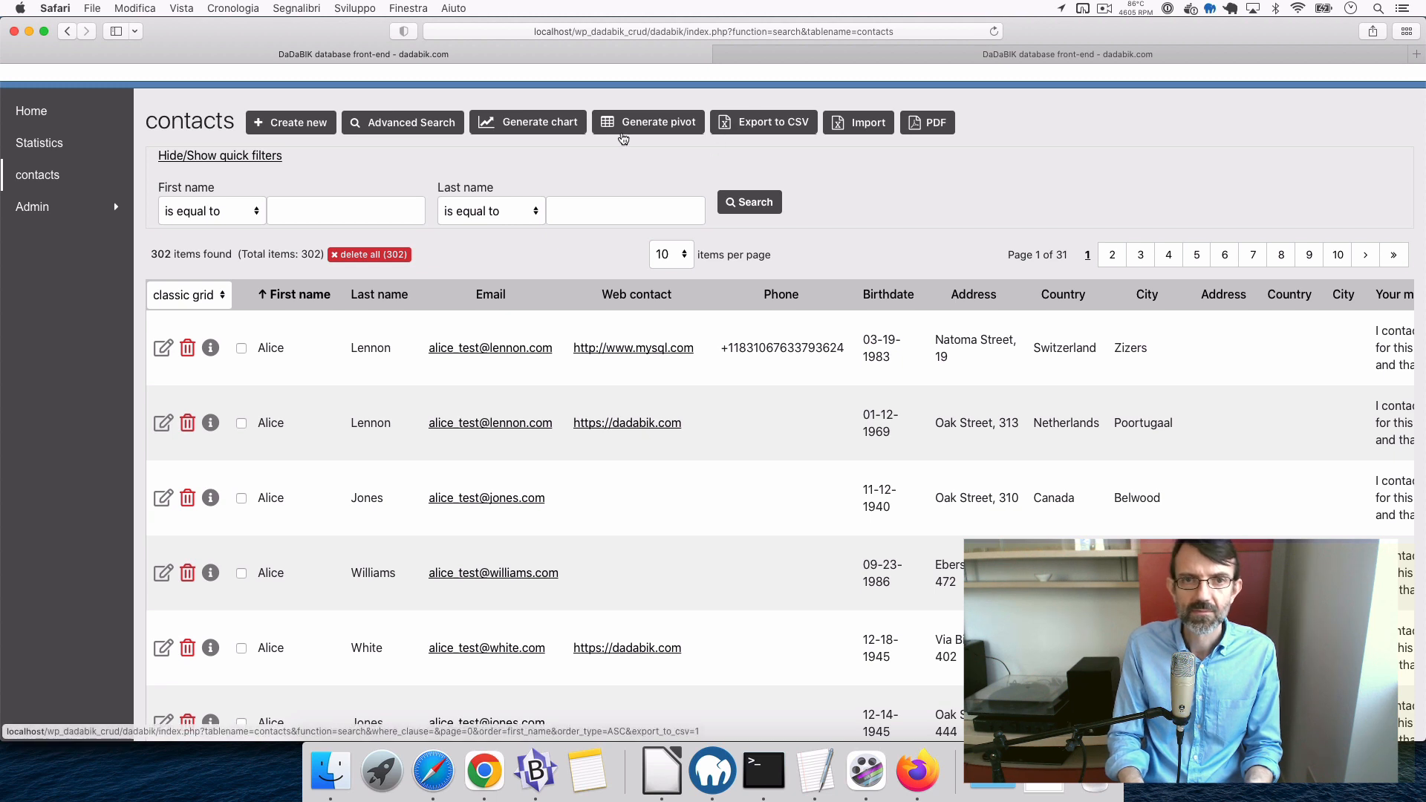
- Generate a 600×600 pie chart of contacts aggregated by Country with count on the Y-axis
{"action": "left_click", "coordinate": [563, 121]}
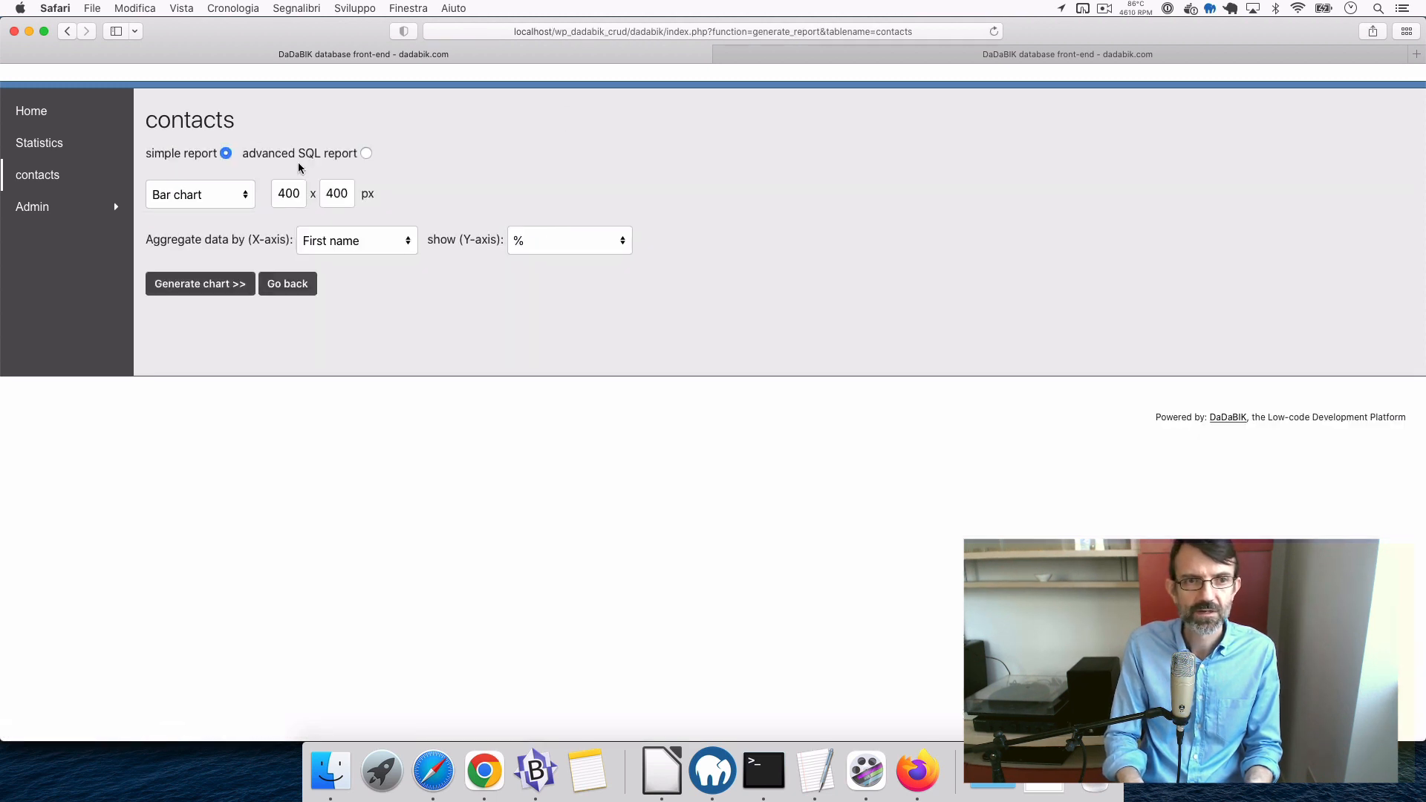
{"action": "left_click", "coordinate": [211, 193]}
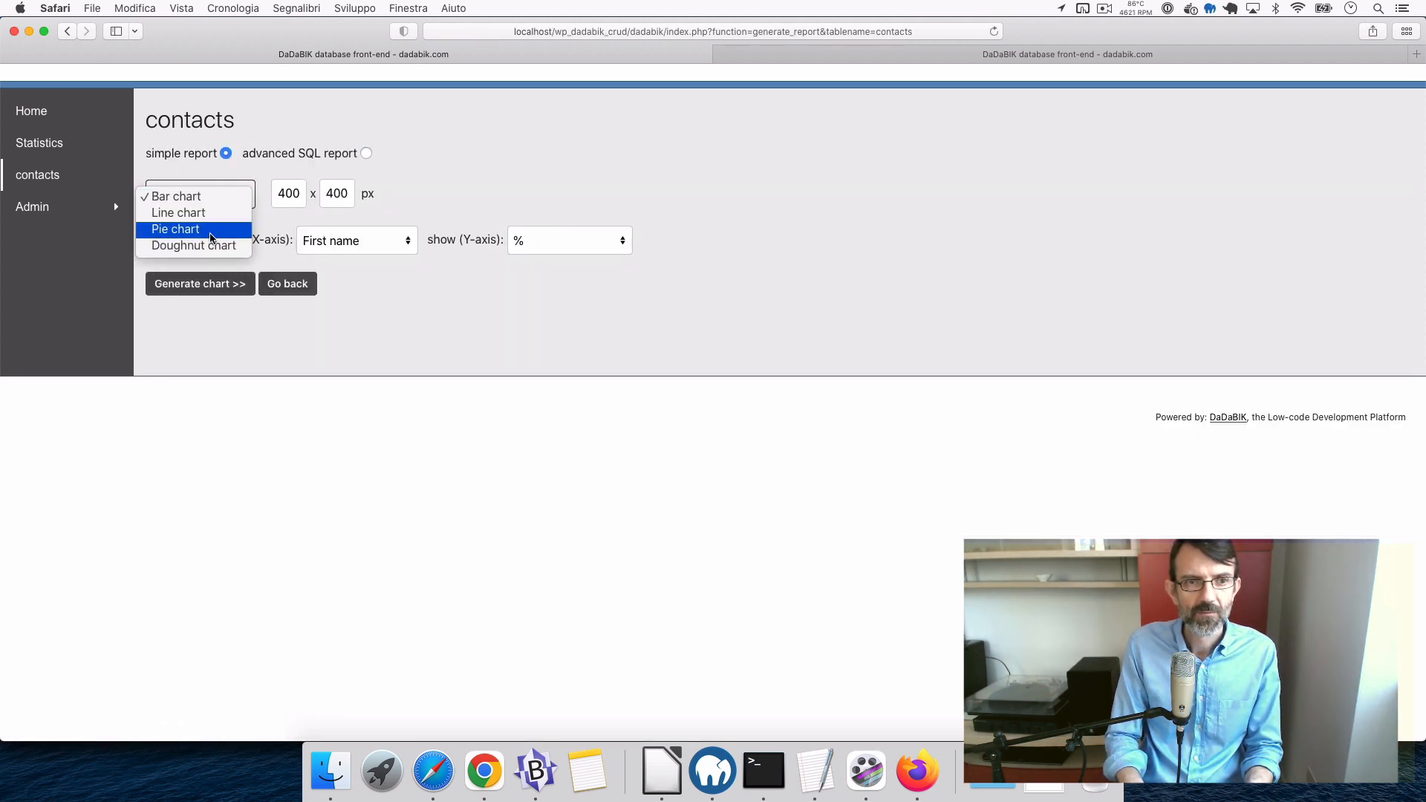
{"action": "left_click", "coordinate": [211, 230]}
{"action": "double_click", "coordinate": [295, 194]}
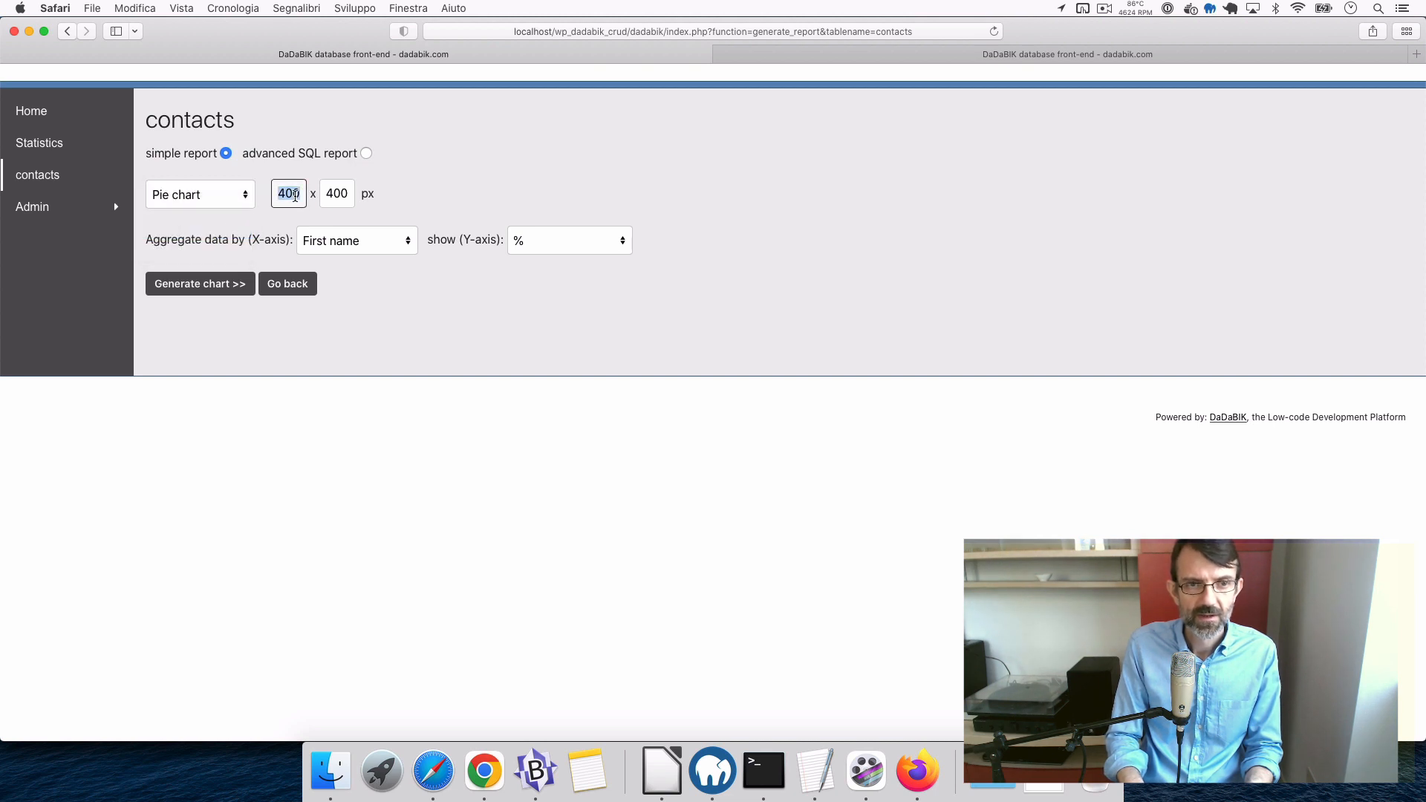
{"action": "type", "text": "600"}
{"action": "key", "text": "Tab"}
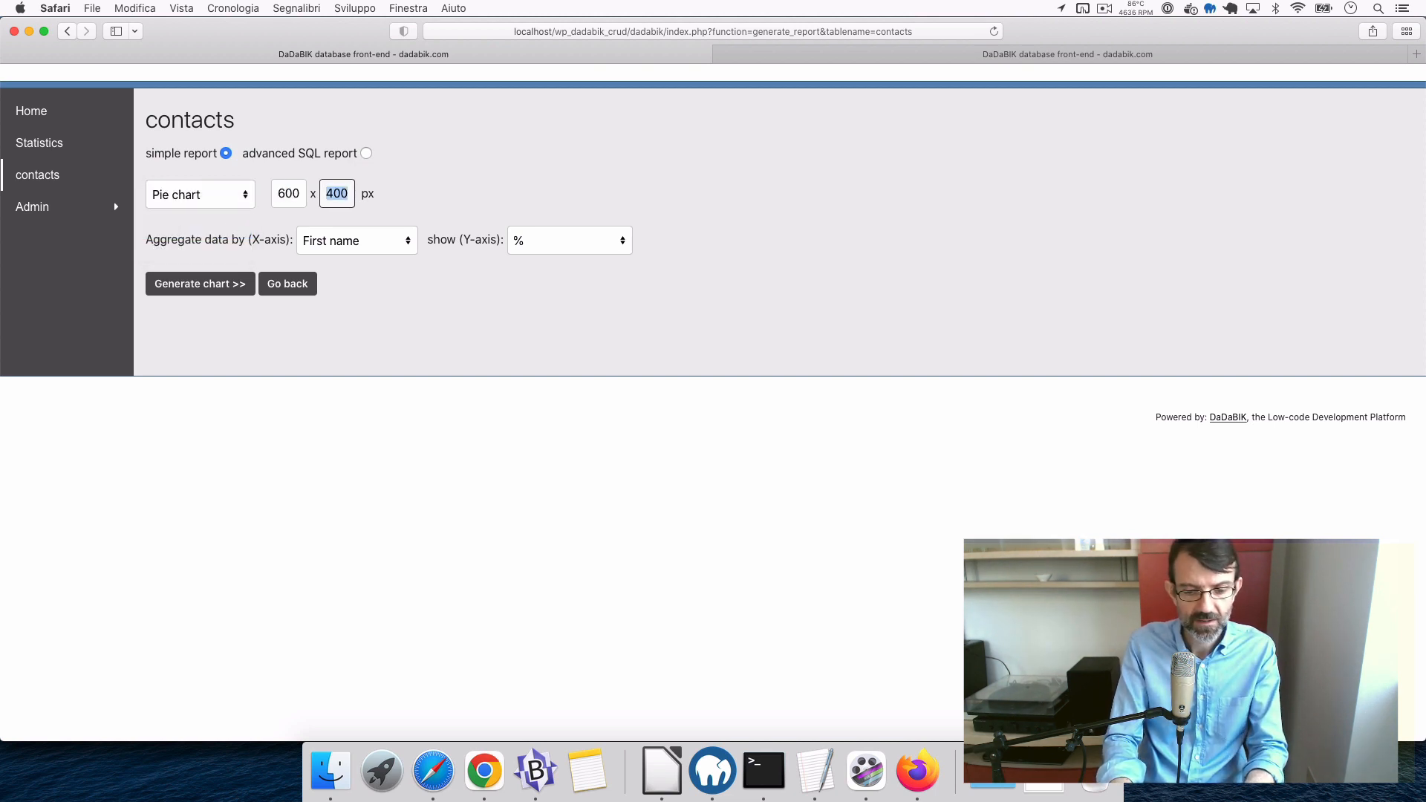
{"action": "type", "text": "600"}
{"action": "left_click", "coordinate": [483, 190]}
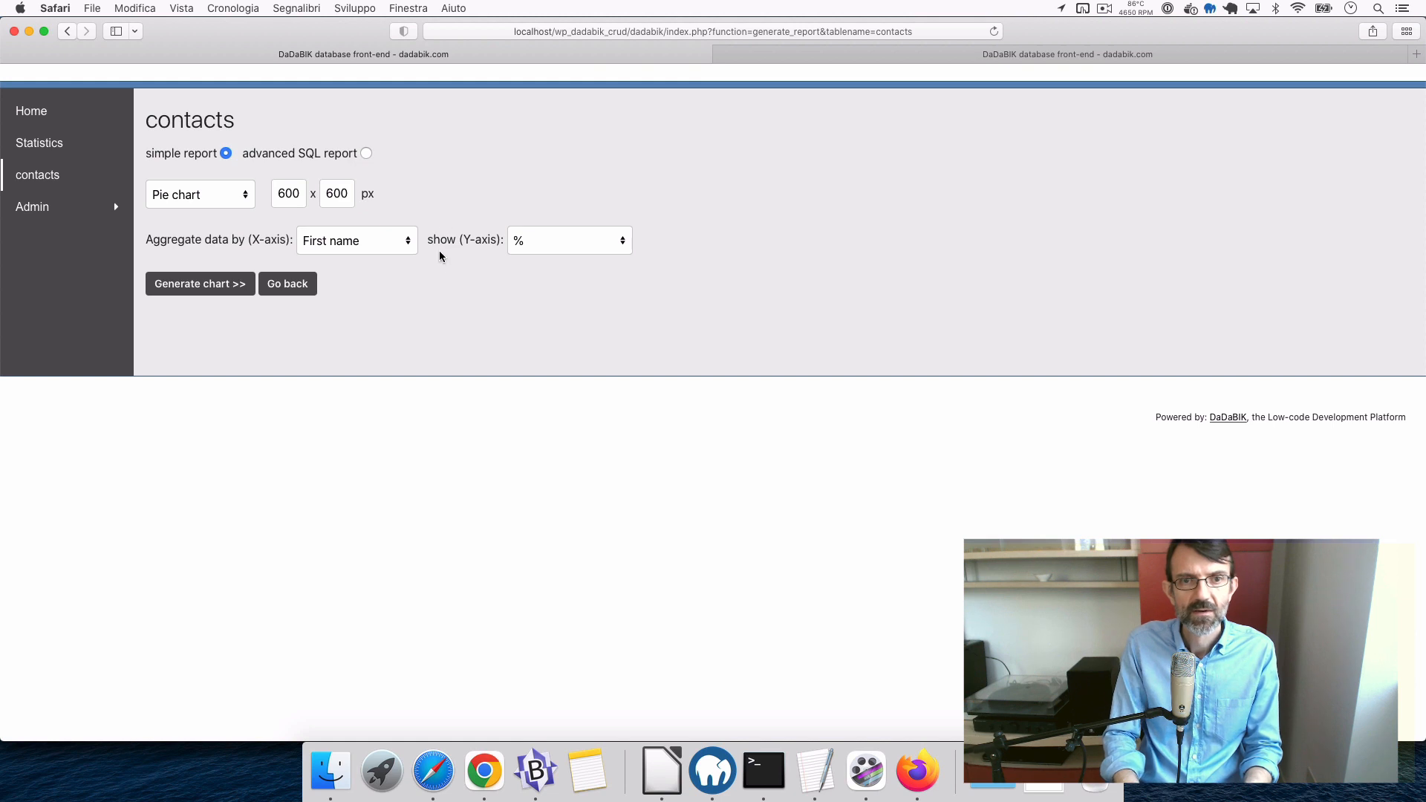
{"action": "left_click", "coordinate": [388, 251]}
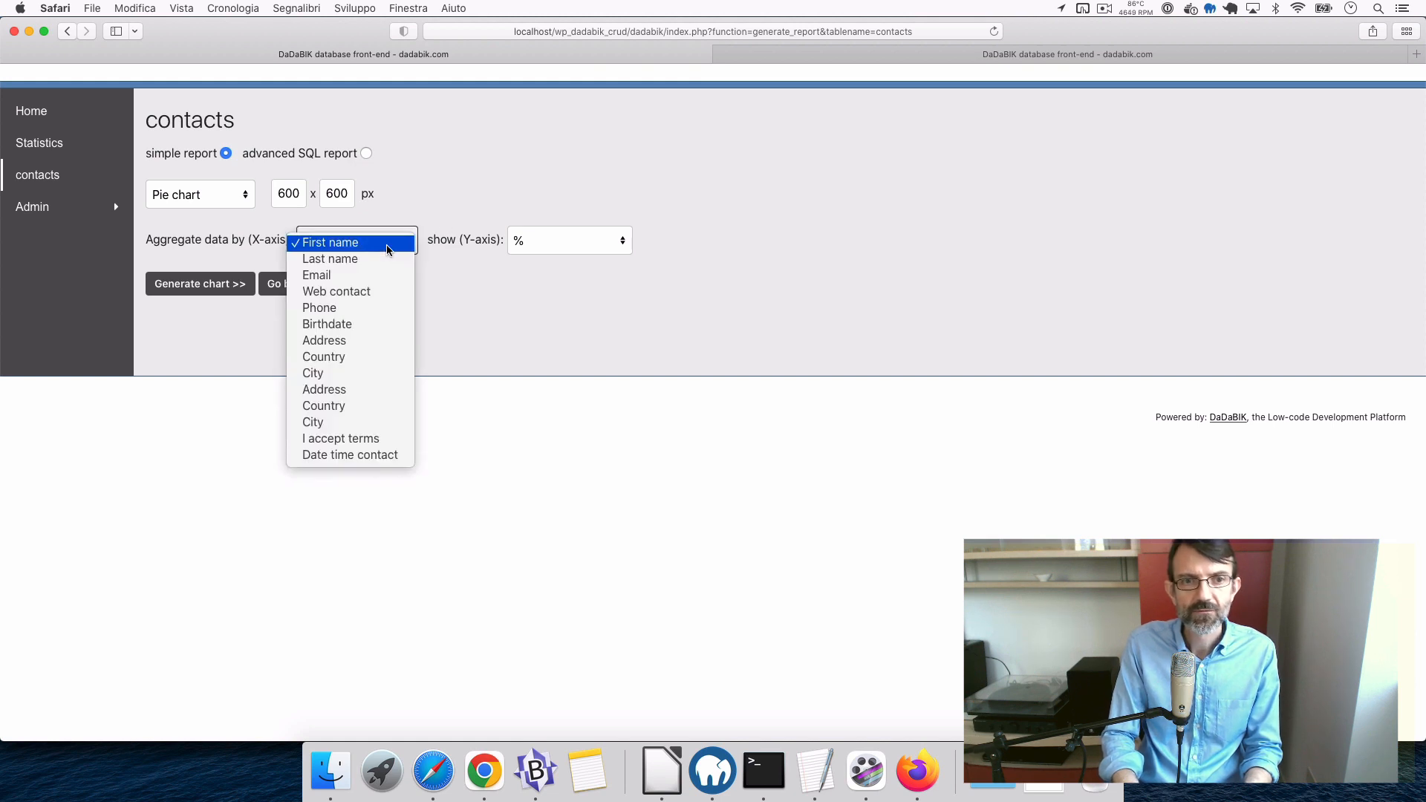
{"action": "left_click", "coordinate": [342, 357]}
{"action": "left_click", "coordinate": [583, 239]}
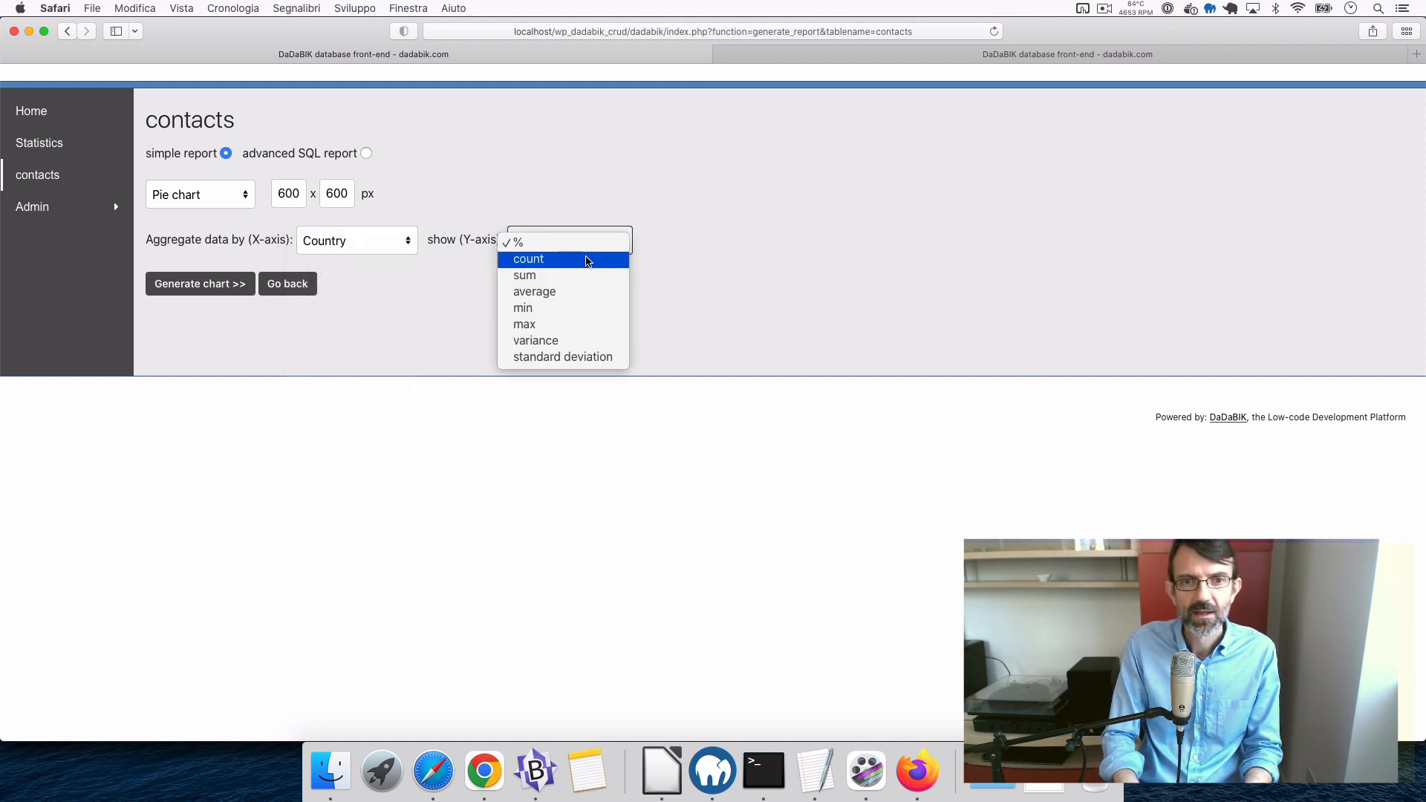
{"action": "left_click", "coordinate": [585, 255]}
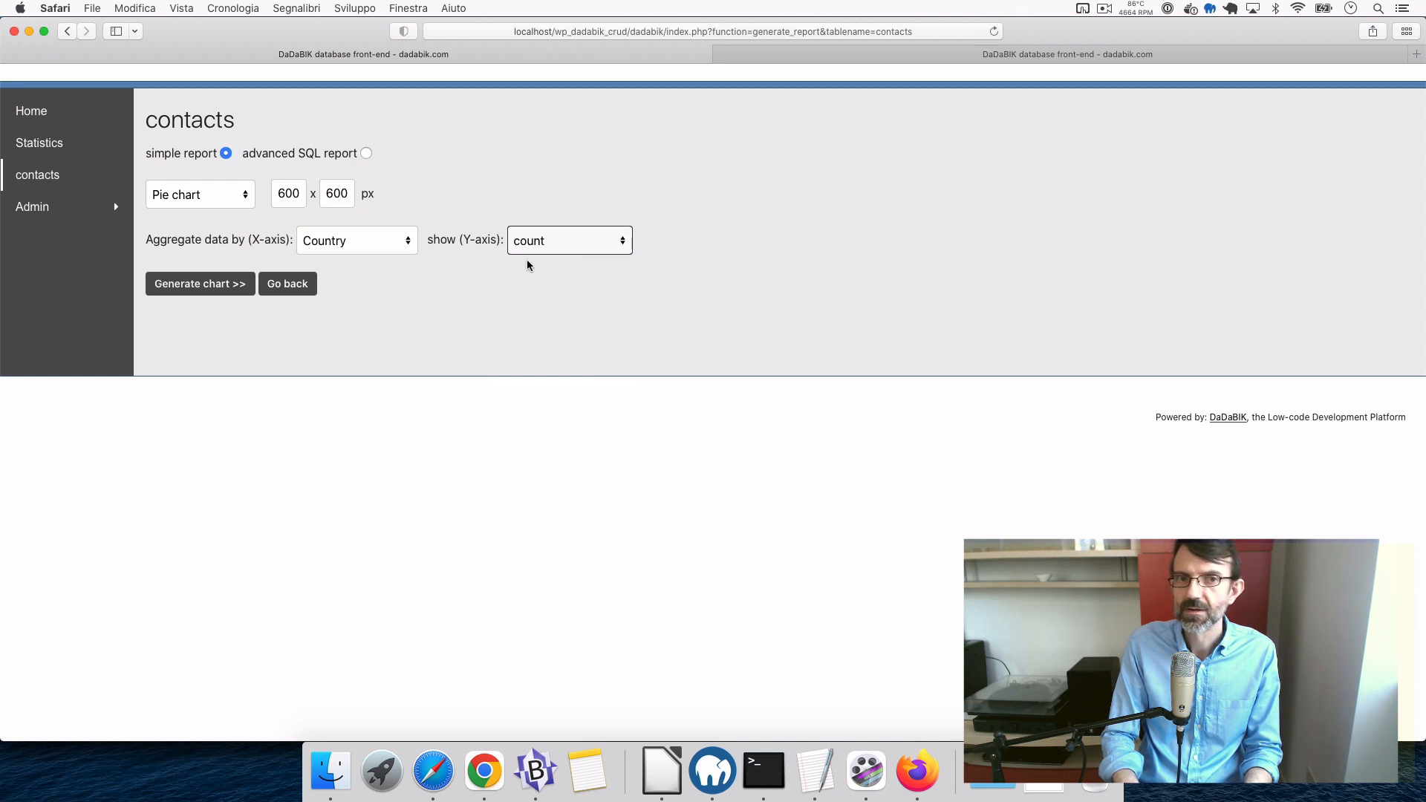
{"action": "left_click", "coordinate": [202, 286]}
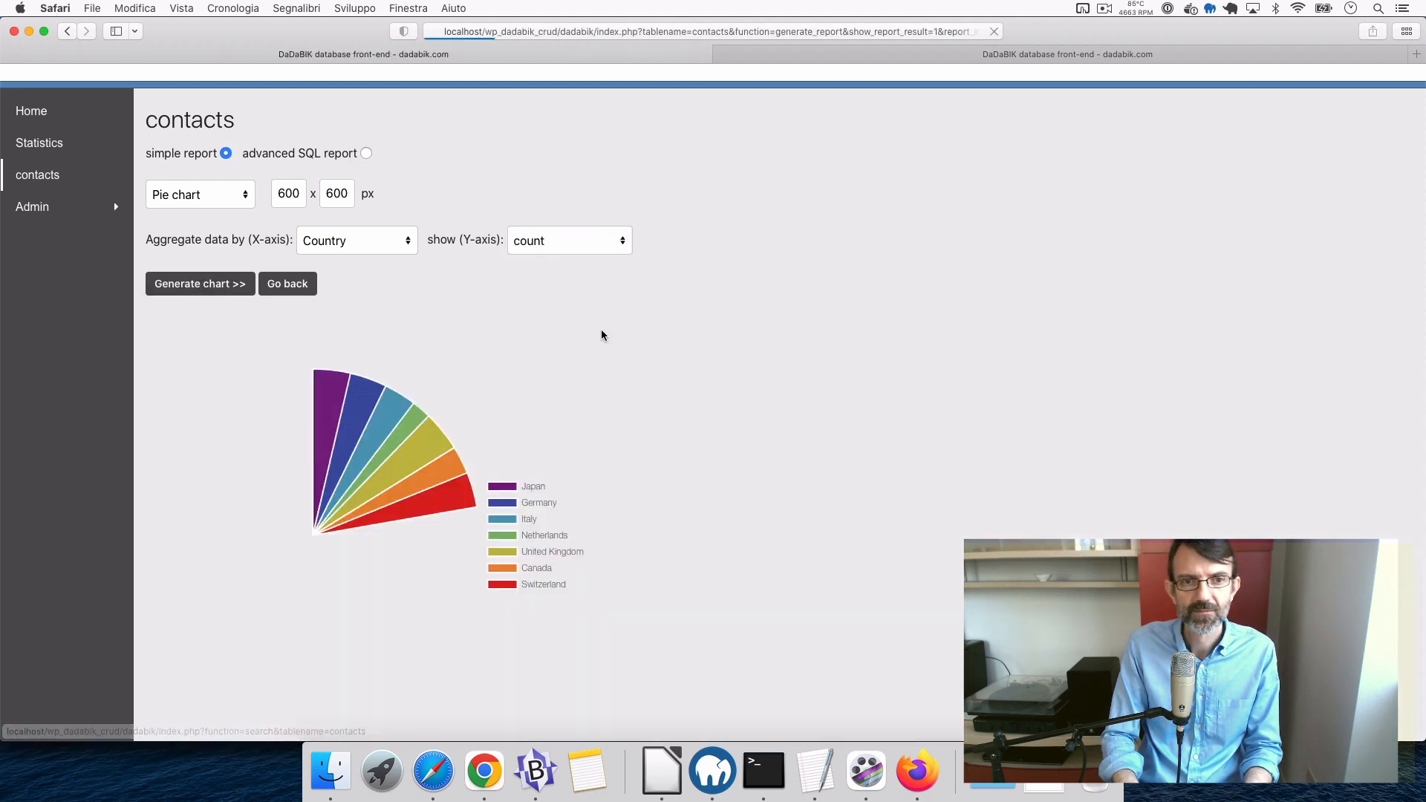
- Reveal the pie chart's embed code and select the iframe code for copying
{"action": "scroll", "coordinate": [586, 533], "scroll_direction": "down", "scroll_amount": 3}
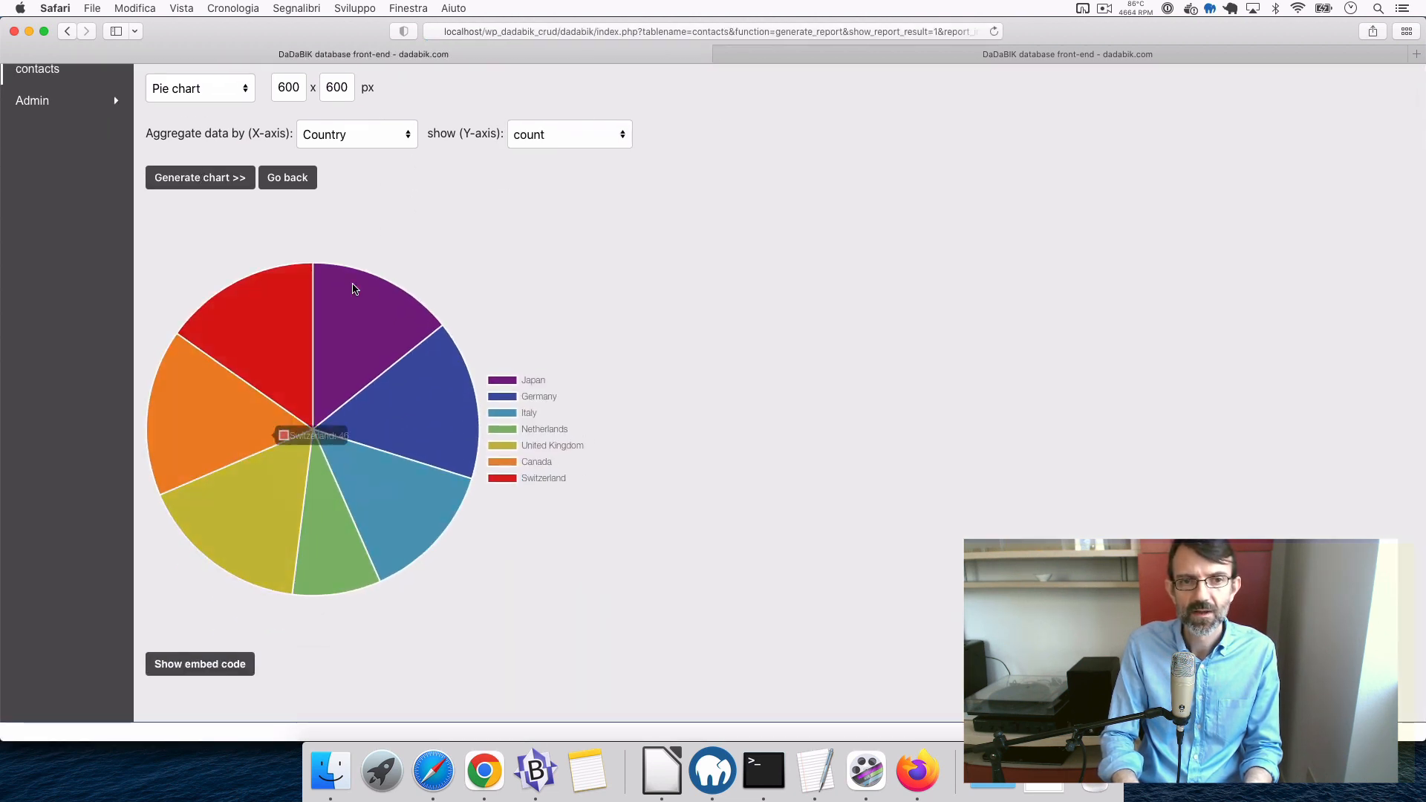
{"action": "left_click", "coordinate": [219, 667]}
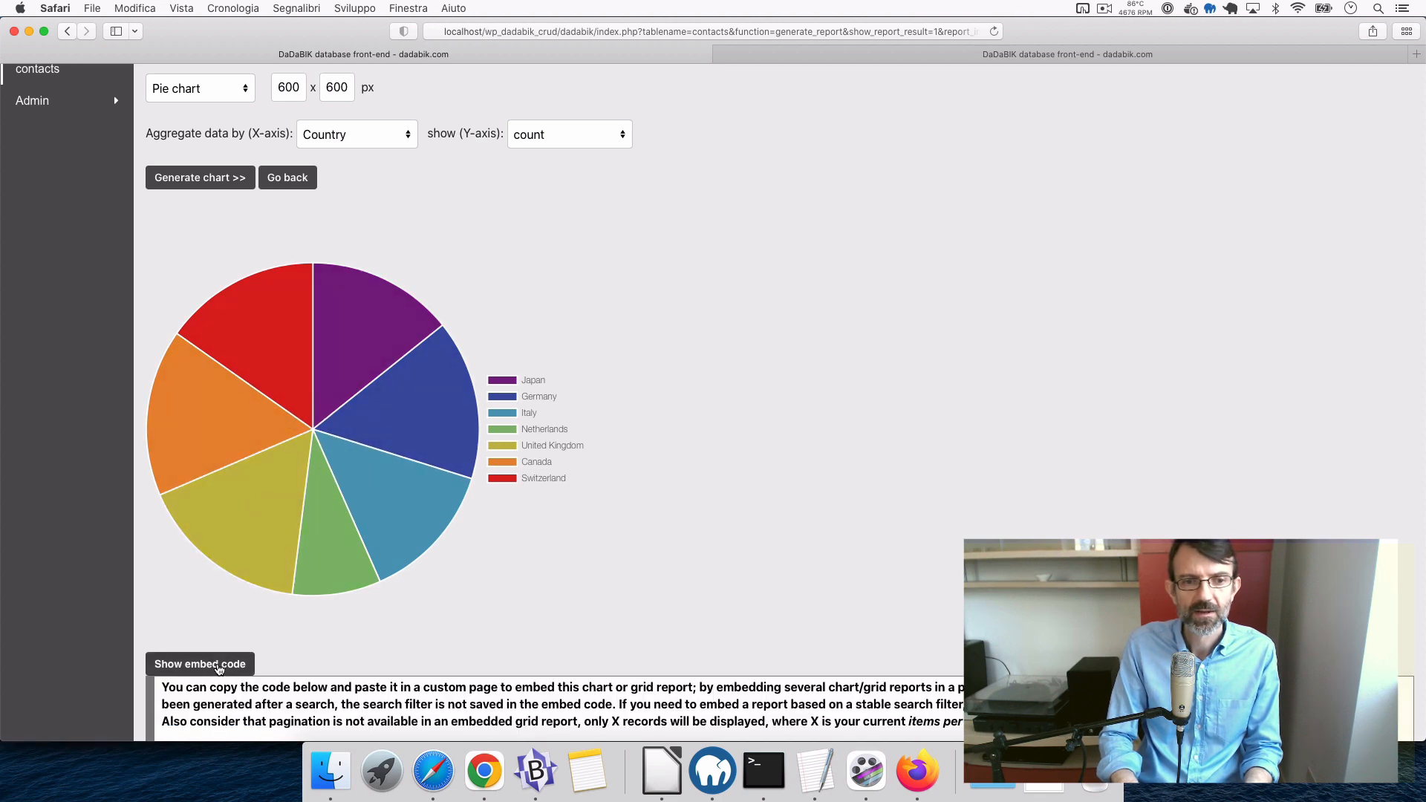
{"action": "scroll", "coordinate": [532, 594], "scroll_direction": "down", "scroll_amount": 5}
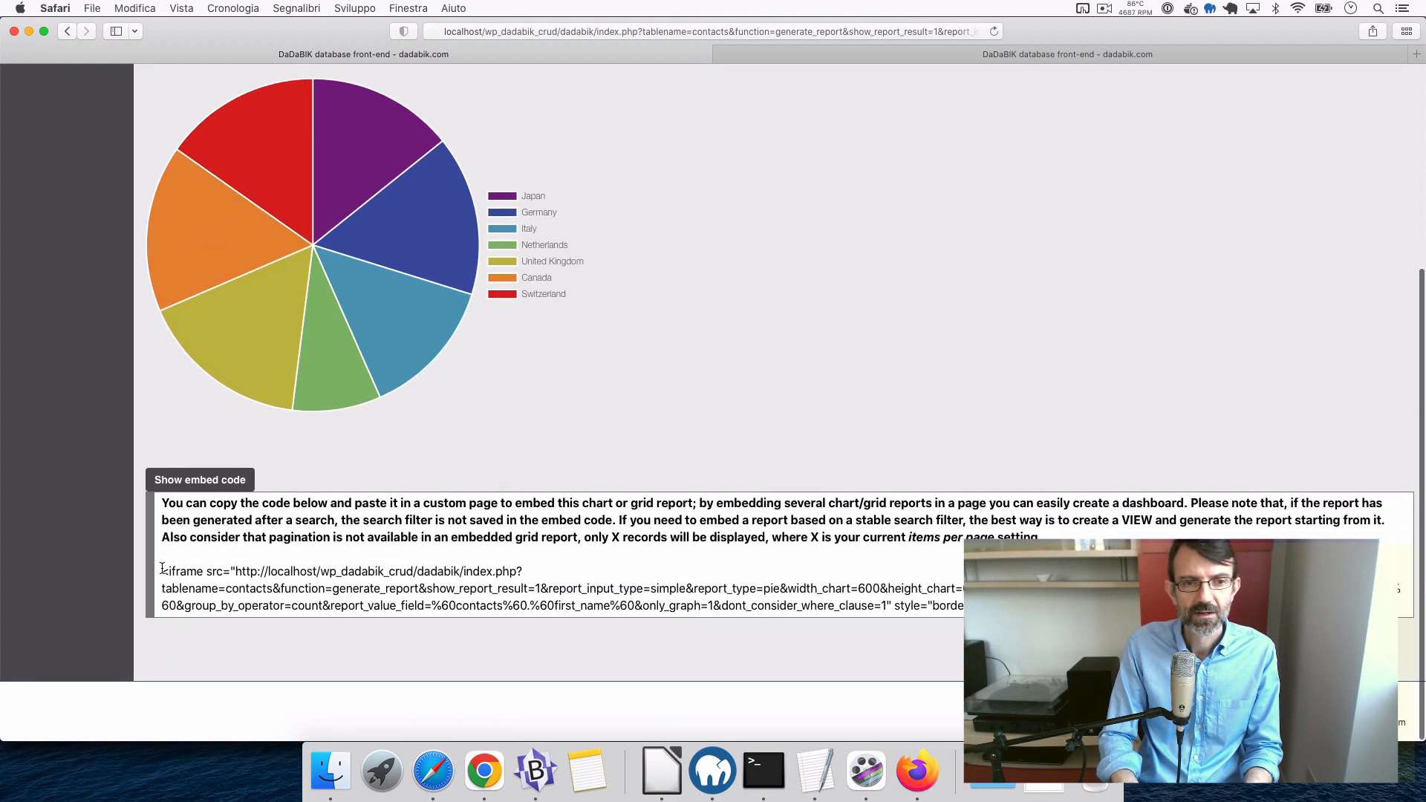
{"action": "left_click_drag", "start_coordinate": [163, 570], "coordinate": [1114, 608]}
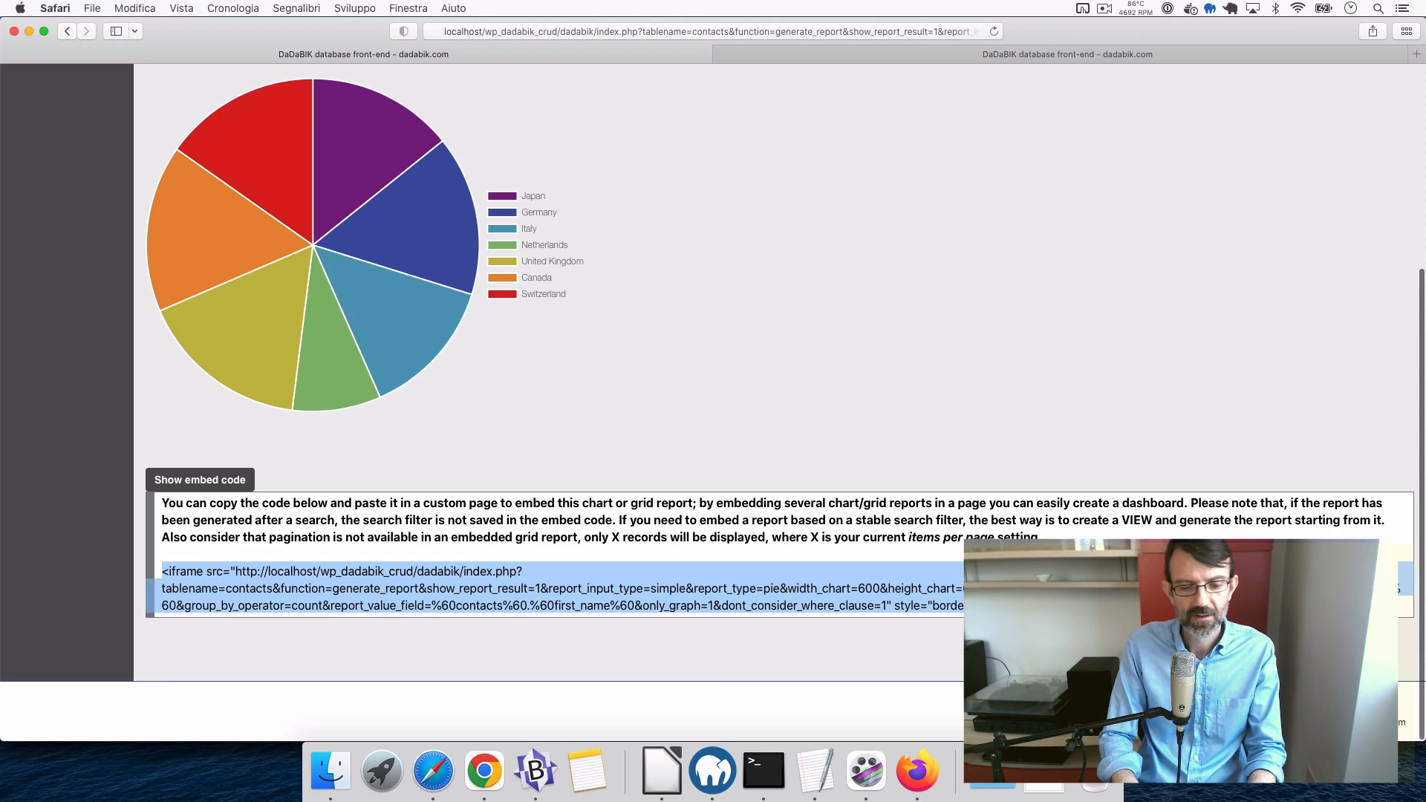
{"action": "scroll", "coordinate": [944, 389], "scroll_direction": "up", "scroll_amount": 5}
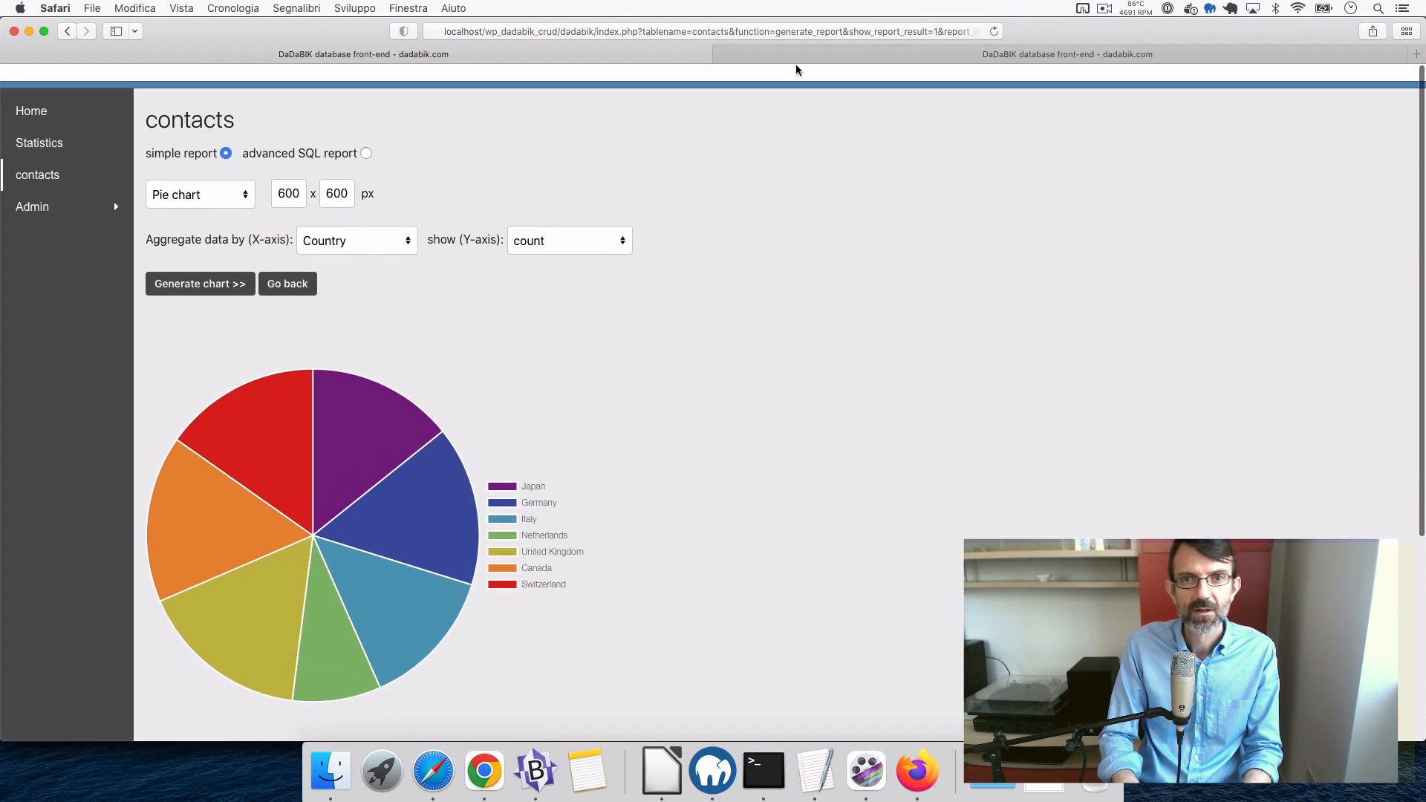
- In the admin tab's Pages, open the Statistics page's HTML content editor
{"action": "left_click", "coordinate": [795, 55]}
{"action": "left_click", "coordinate": [130, 158]}
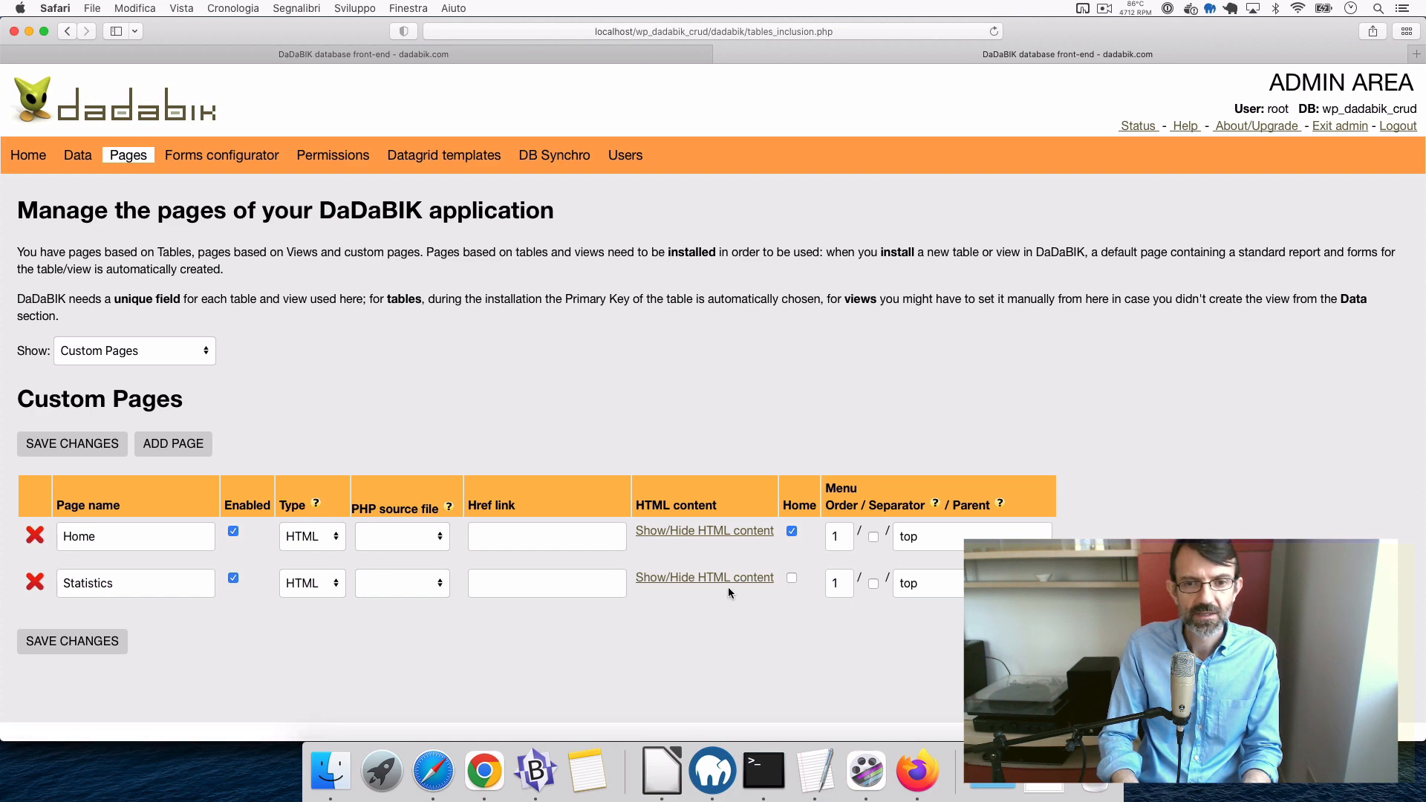
{"action": "left_click", "coordinate": [741, 582]}
{"action": "scroll", "coordinate": [372, 606], "scroll_direction": "down", "scroll_amount": 3}
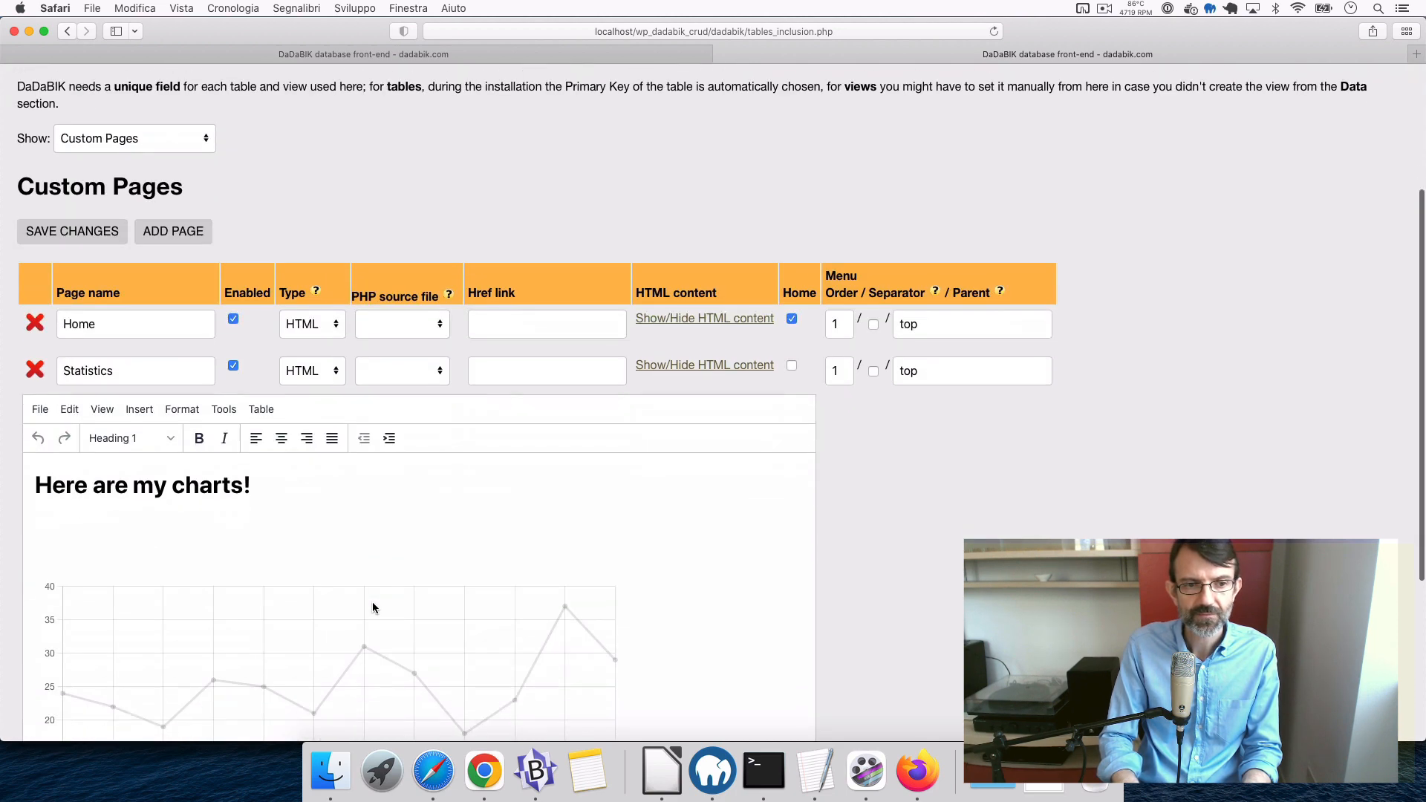
{"action": "scroll", "coordinate": [372, 605], "scroll_direction": "up", "scroll_amount": 2}
- Add 'Messages by Month' under the heading and 'Messages by country' below the line chart
{"action": "left_click", "coordinate": [94, 553]}
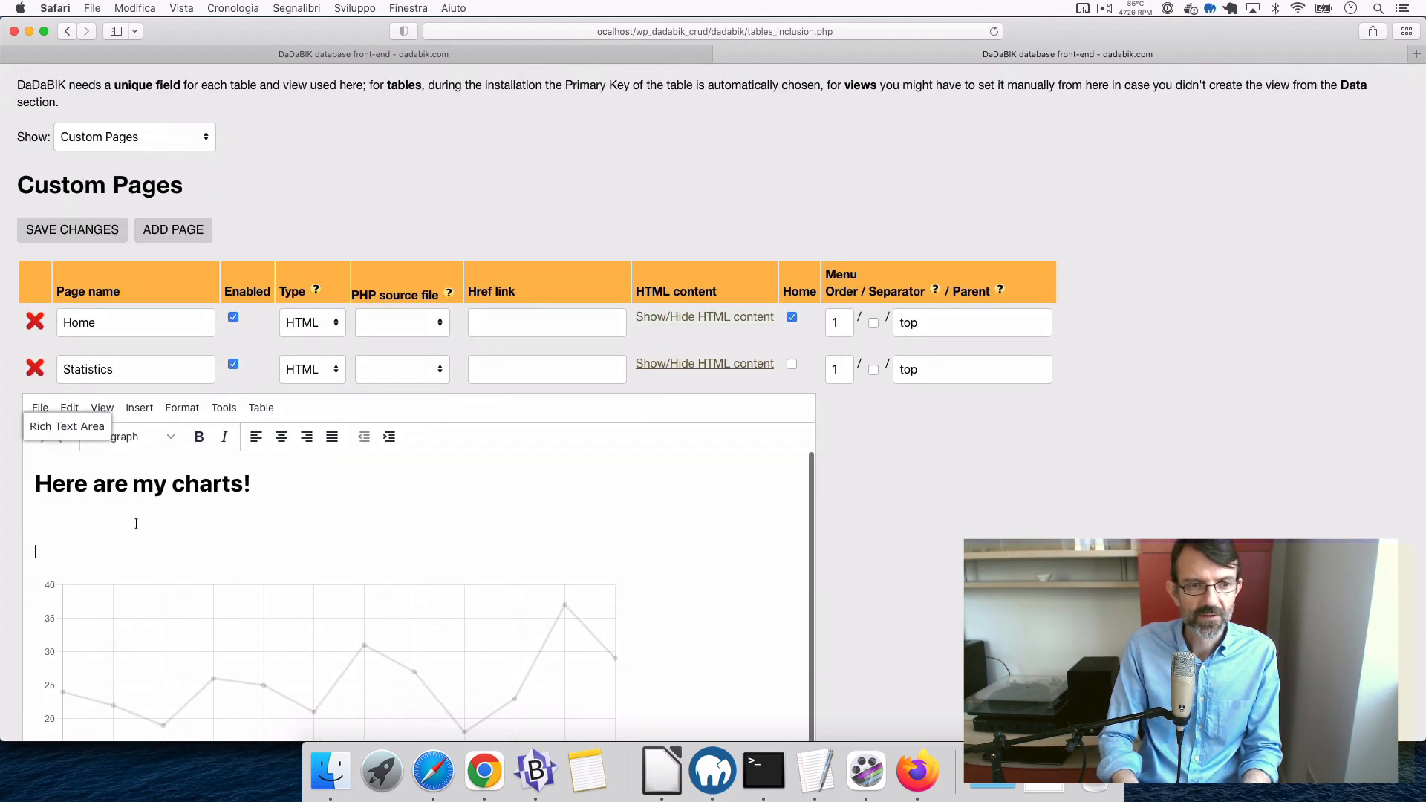
{"action": "scroll", "coordinate": [136, 523], "scroll_direction": "down", "scroll_amount": 1}
{"action": "scroll", "coordinate": [136, 524], "scroll_direction": "up", "scroll_amount": 1}
{"action": "type", "text": "Me"}
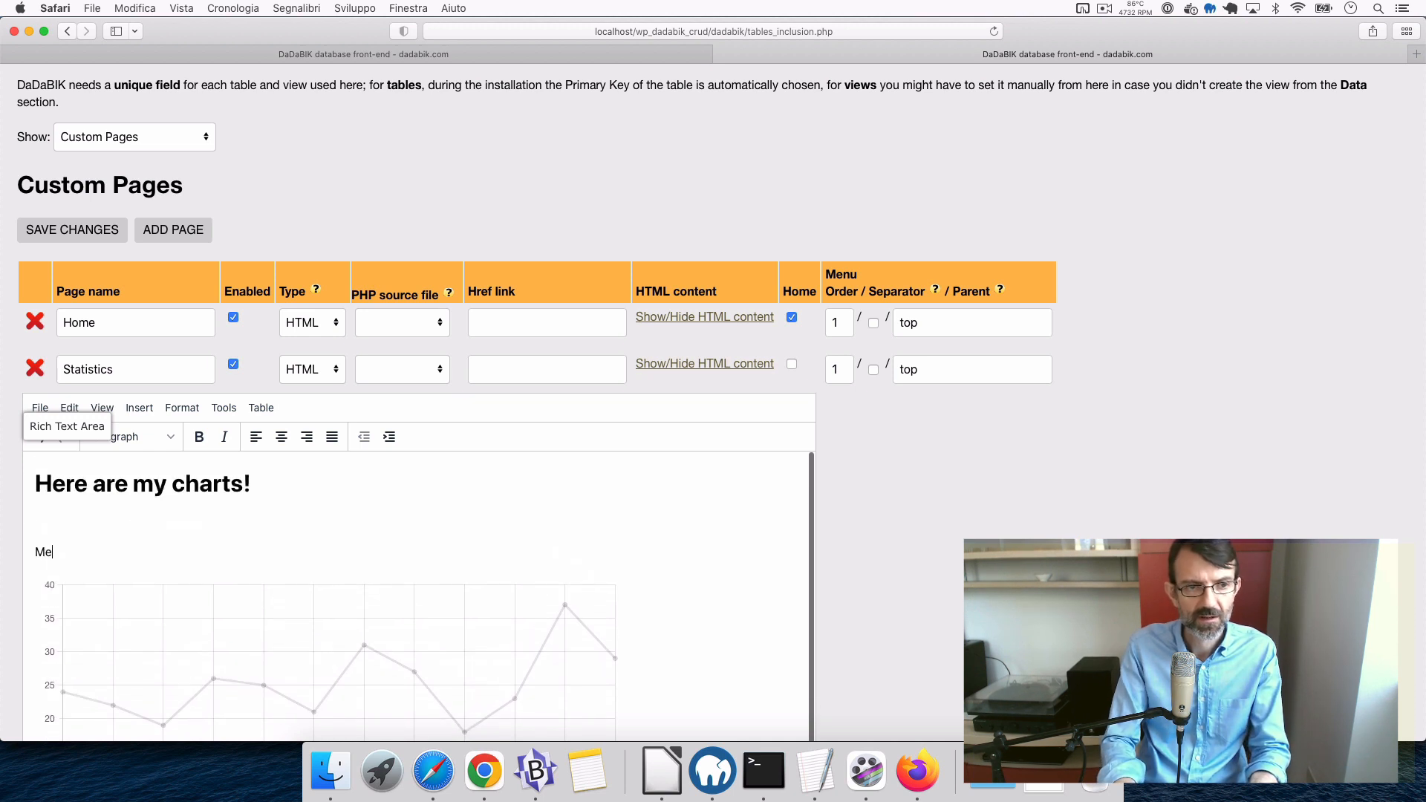
{"action": "type", "text": "ssages "}
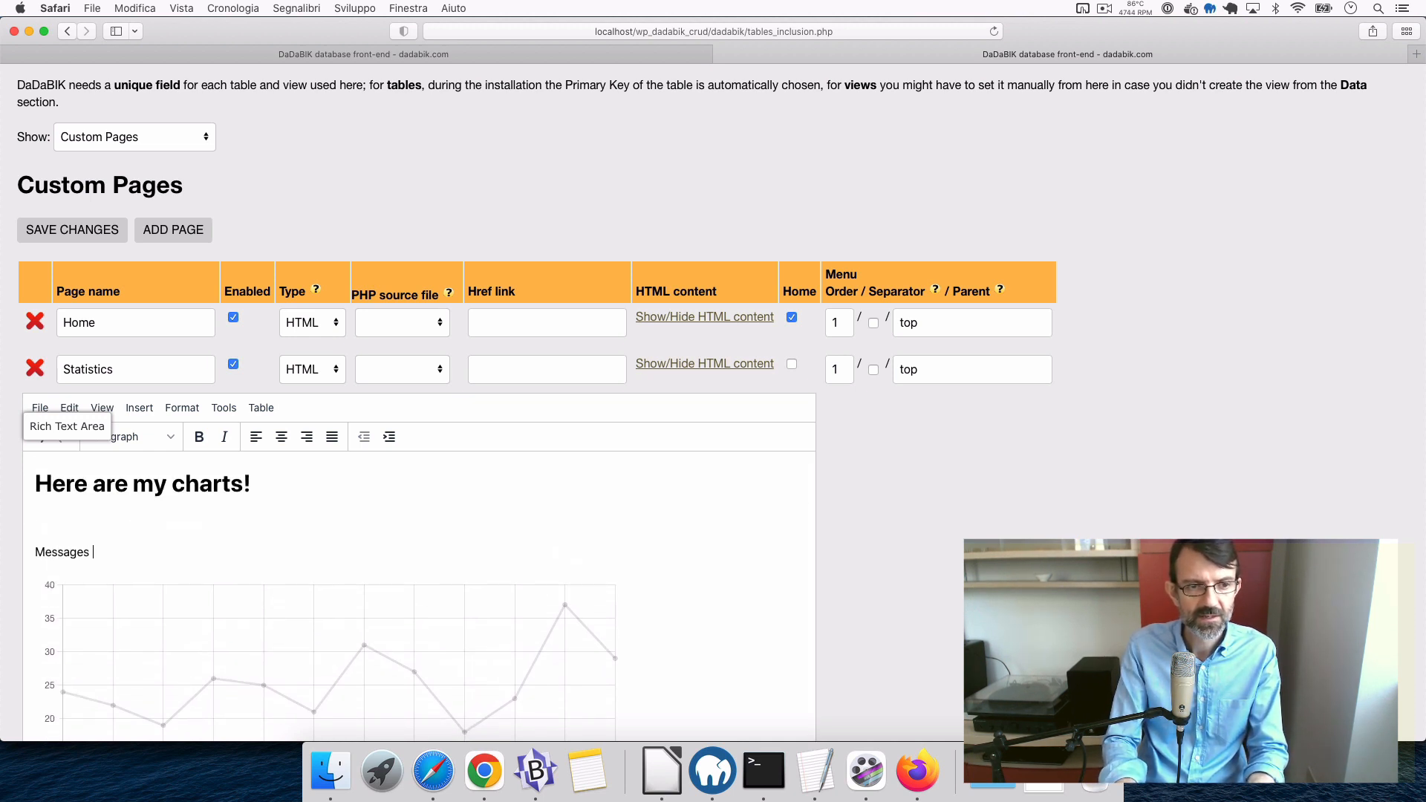
{"action": "type", "text": "by "}
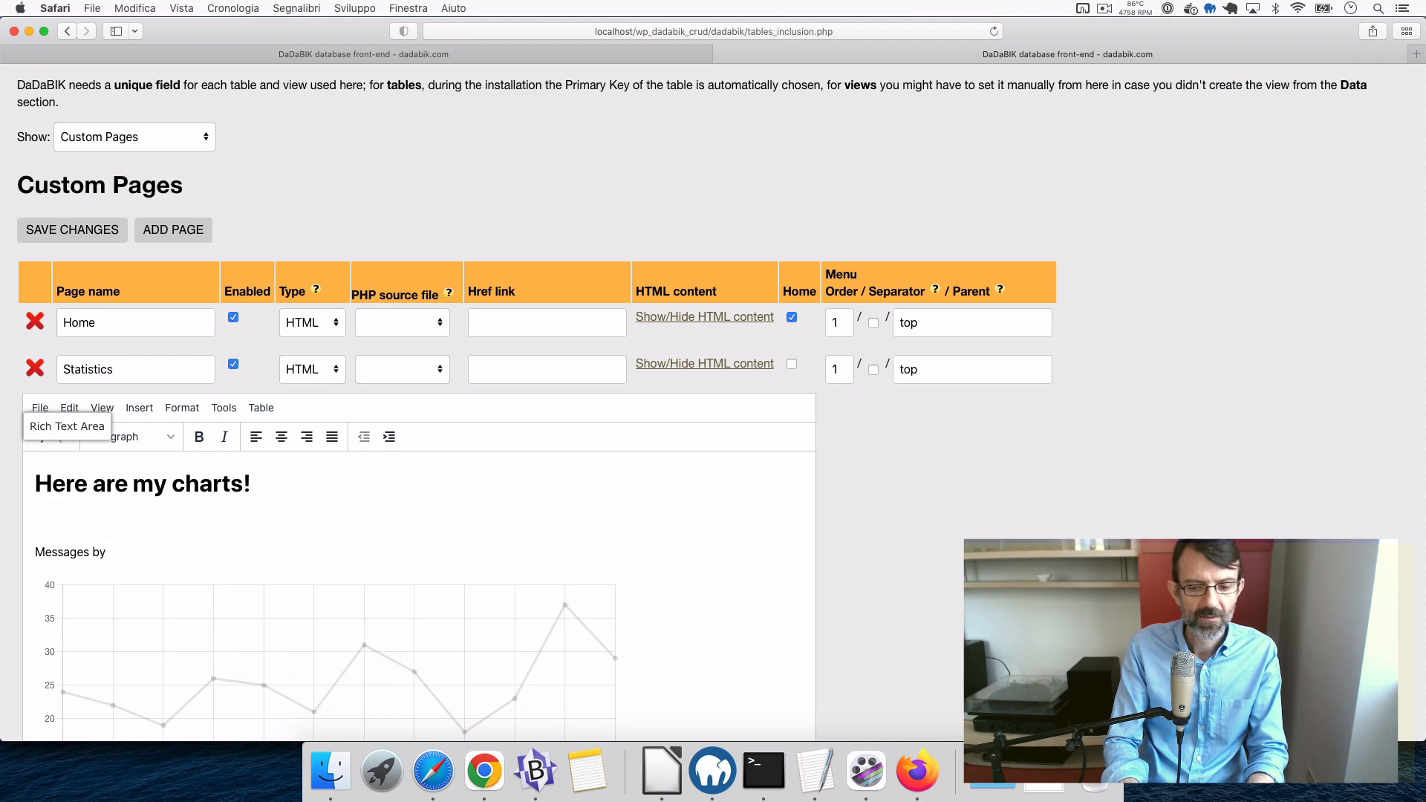
{"action": "type", "text": "Month"}
{"action": "scroll", "coordinate": [419, 594], "scroll_direction": "down", "scroll_amount": 1}
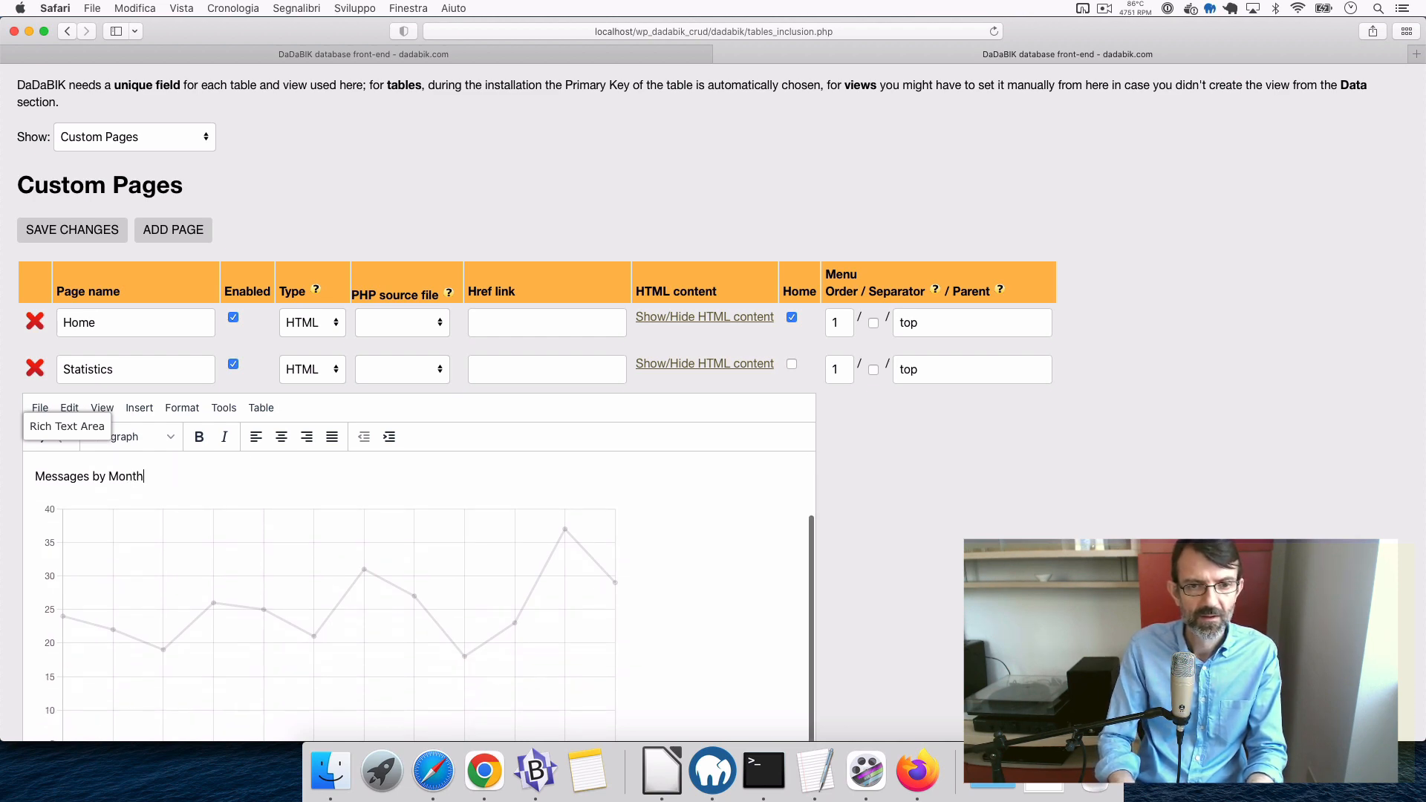
{"action": "scroll", "coordinate": [398, 439], "scroll_direction": "down", "scroll_amount": 5}
{"action": "left_click", "coordinate": [710, 488]}
{"action": "key", "text": "Return"}
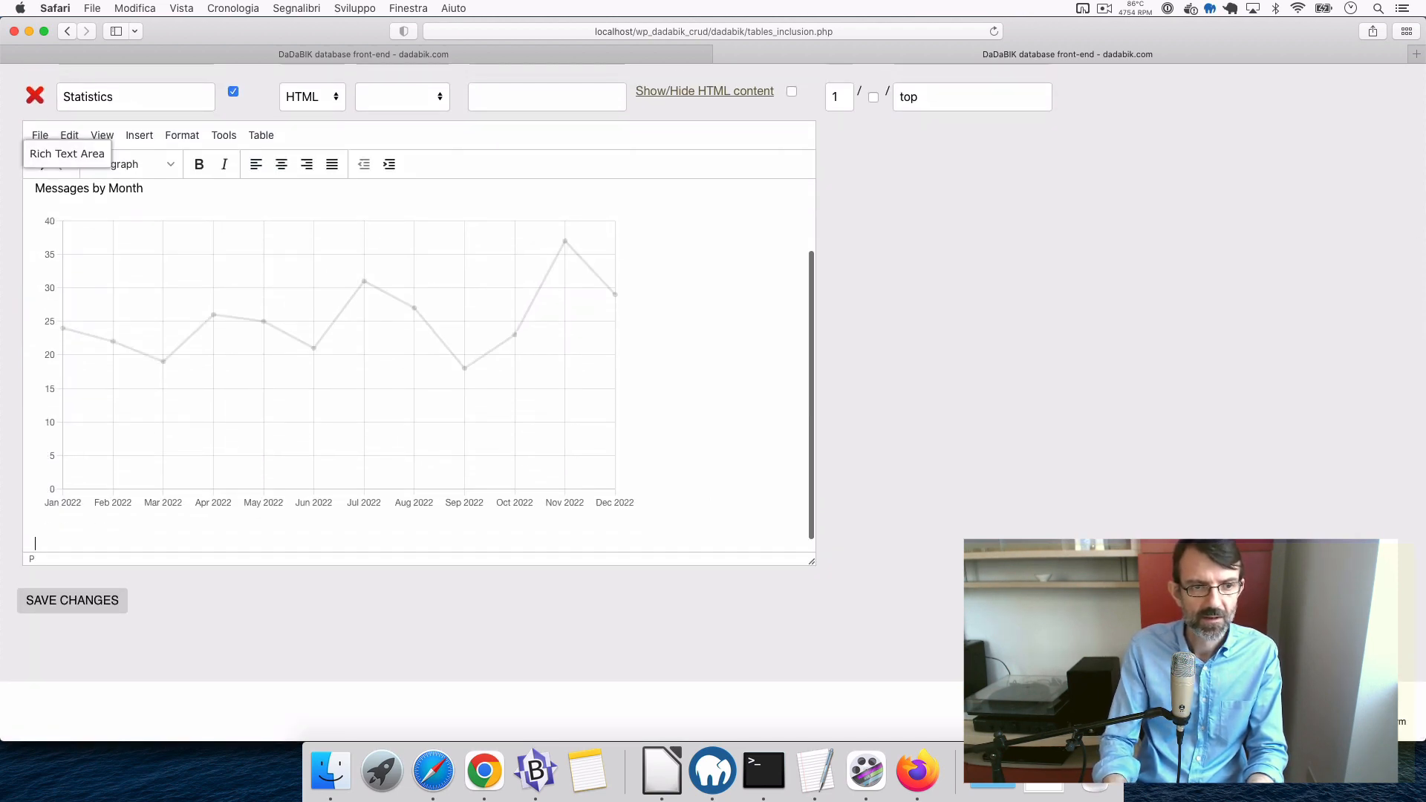
{"action": "type", "text": "Mess"}
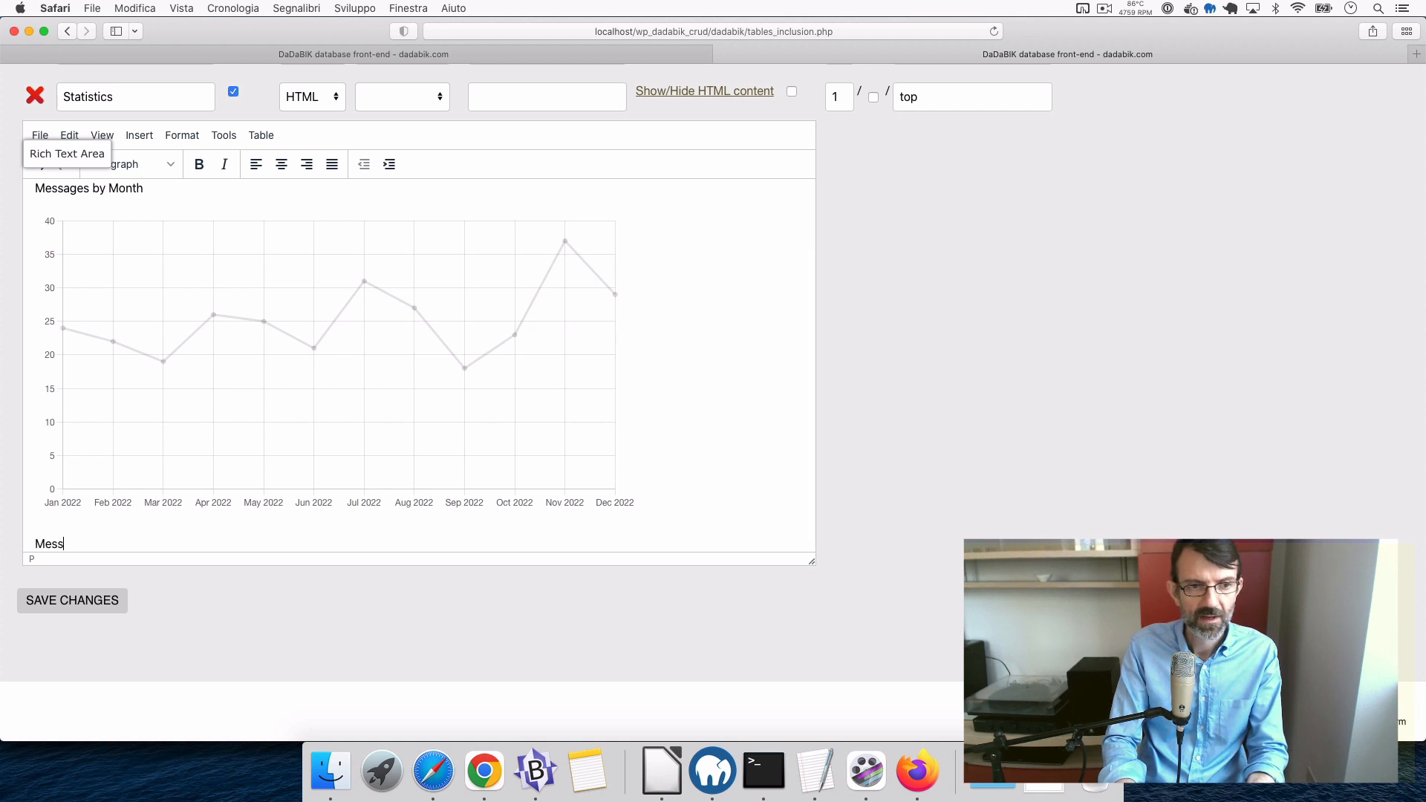
{"action": "type", "text": "ages by country"}
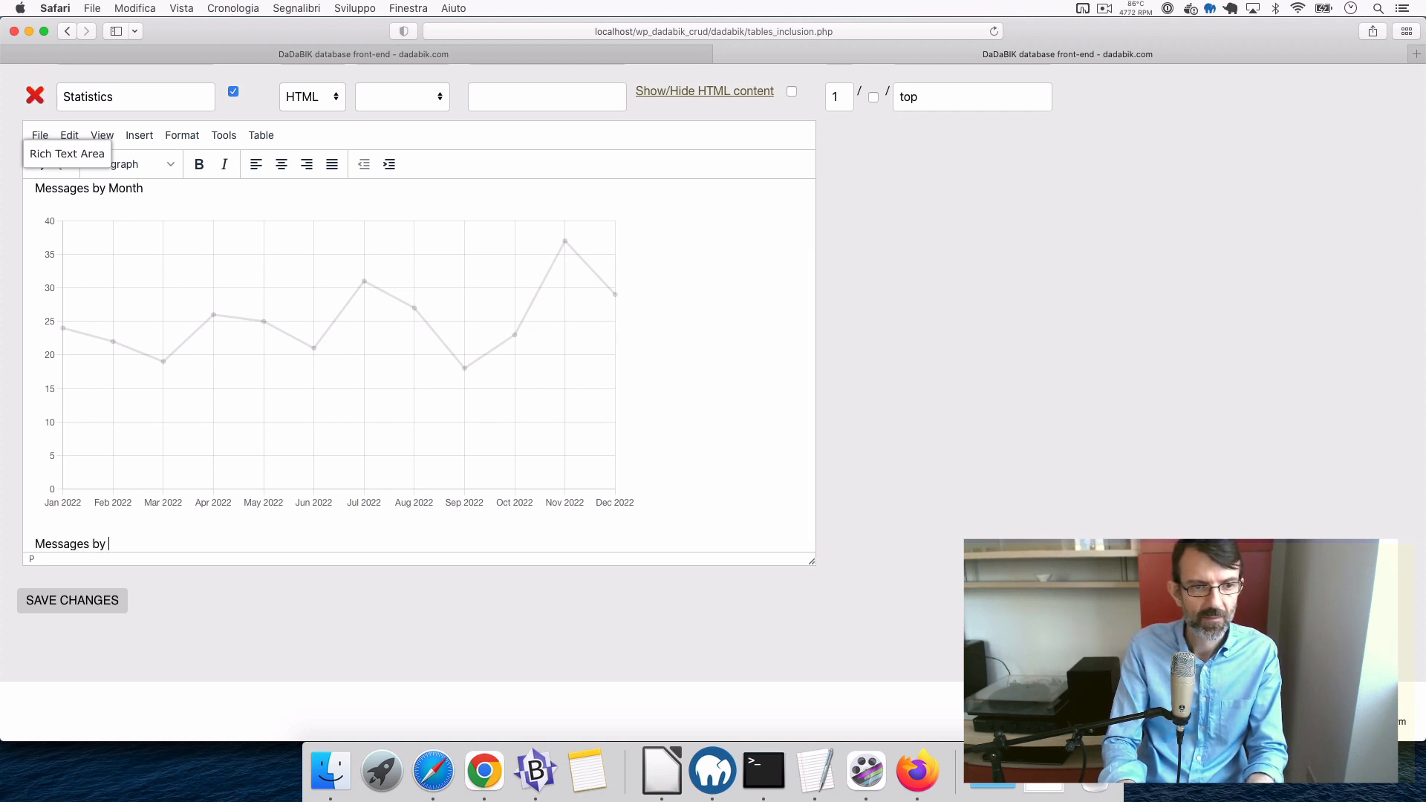
{"action": "key", "text": "Return"}
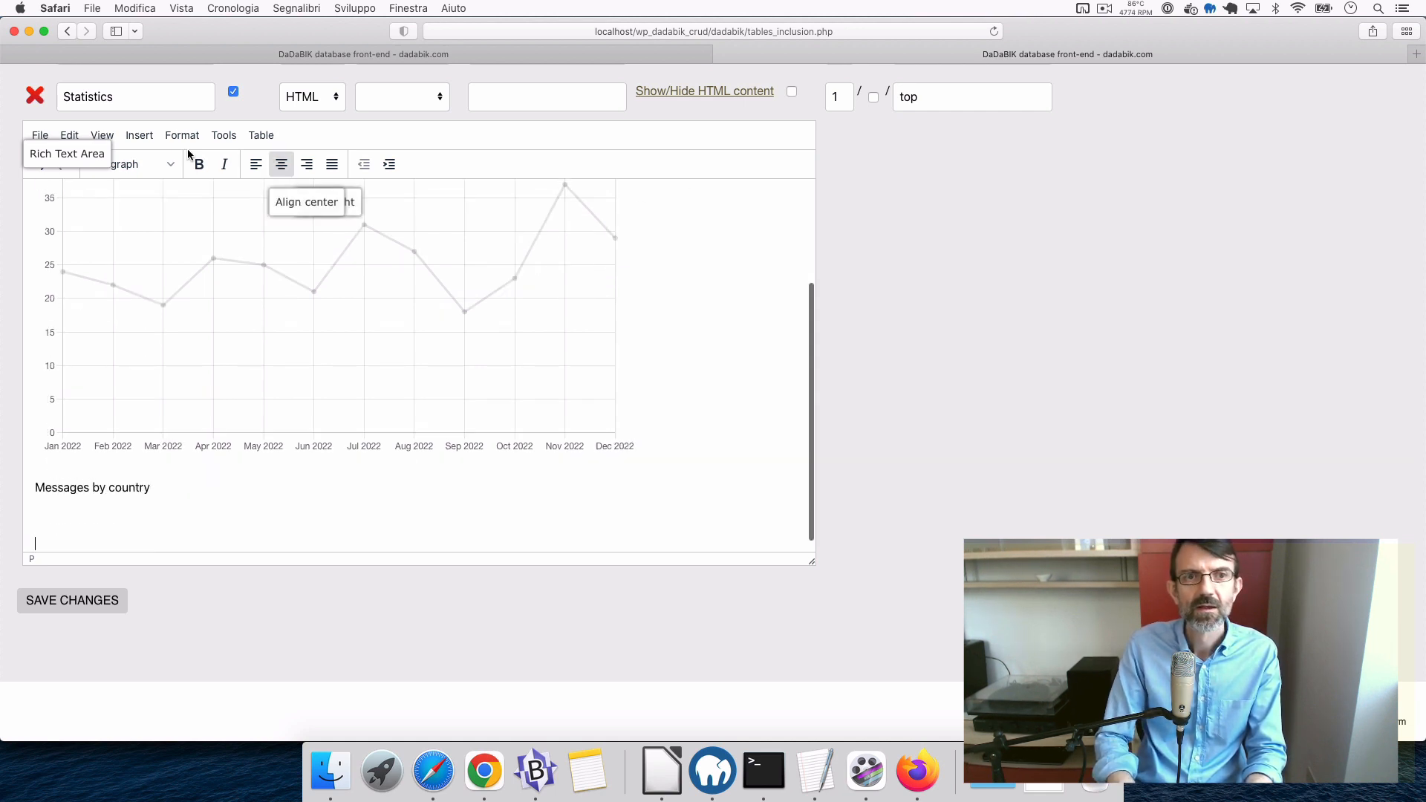
- Paste the pie chart iframe at the end of the page's HTML source and apply it
{"action": "left_click", "coordinate": [231, 140]}
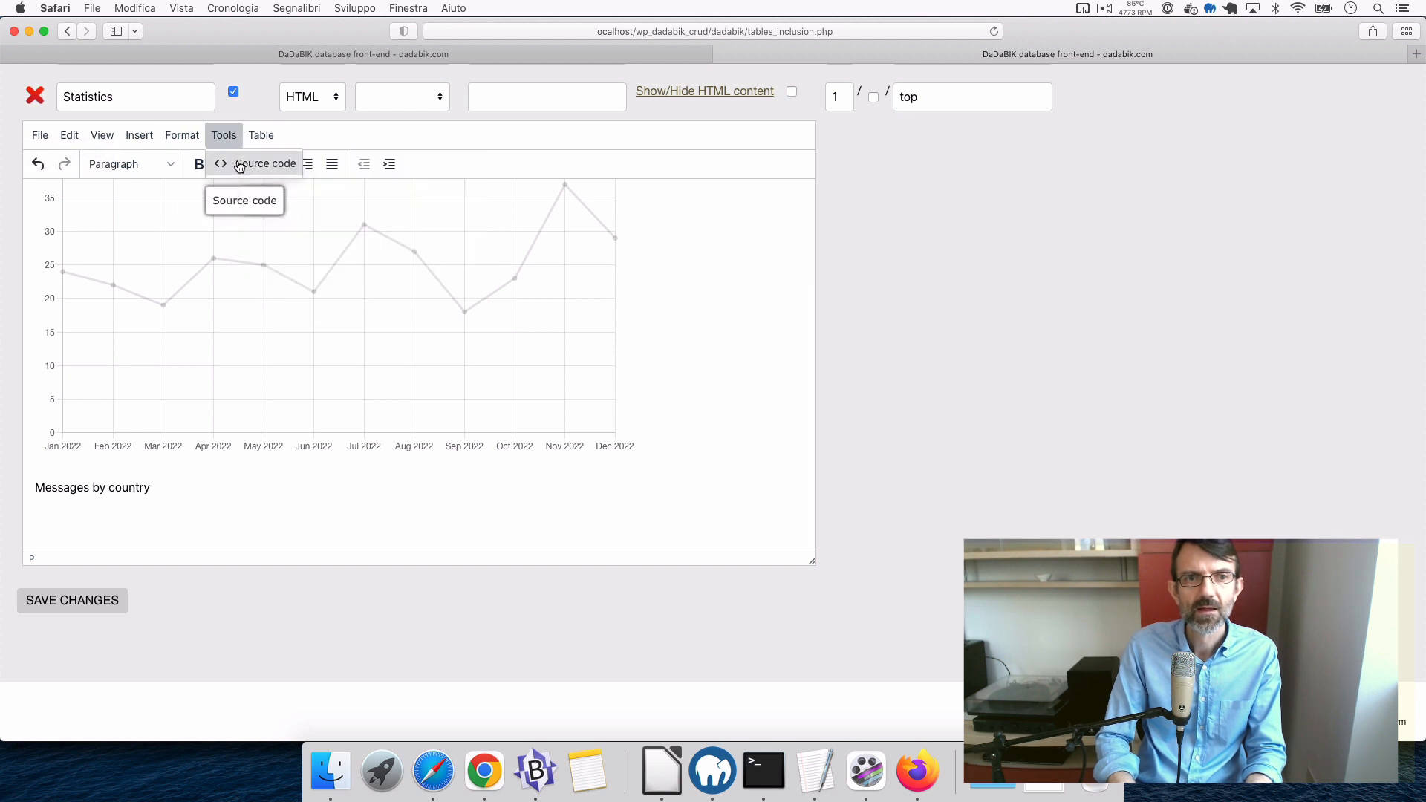
{"action": "left_click", "coordinate": [239, 163]}
{"action": "left_click", "coordinate": [477, 455]}
{"action": "type", "text": "<iframe src=\"http://localhost/wp_dadabik_crud/dadabik/index.php?tablename=contacts&function=generate_report&show_report_result=1&report_input_type=simple&report_type=pie&width_chart=600&height_chart=600&date_function=&group_by_field=%60contacts%60.%60delivery_id_country%60&group_by_operator=count&report_value_field=%60contacts%60.%60first_name%60&only_graph=1&dont_consider_where_clause=1\" style=\"border:0;\" width=\"620\" height=\"620\"></iframe>"}
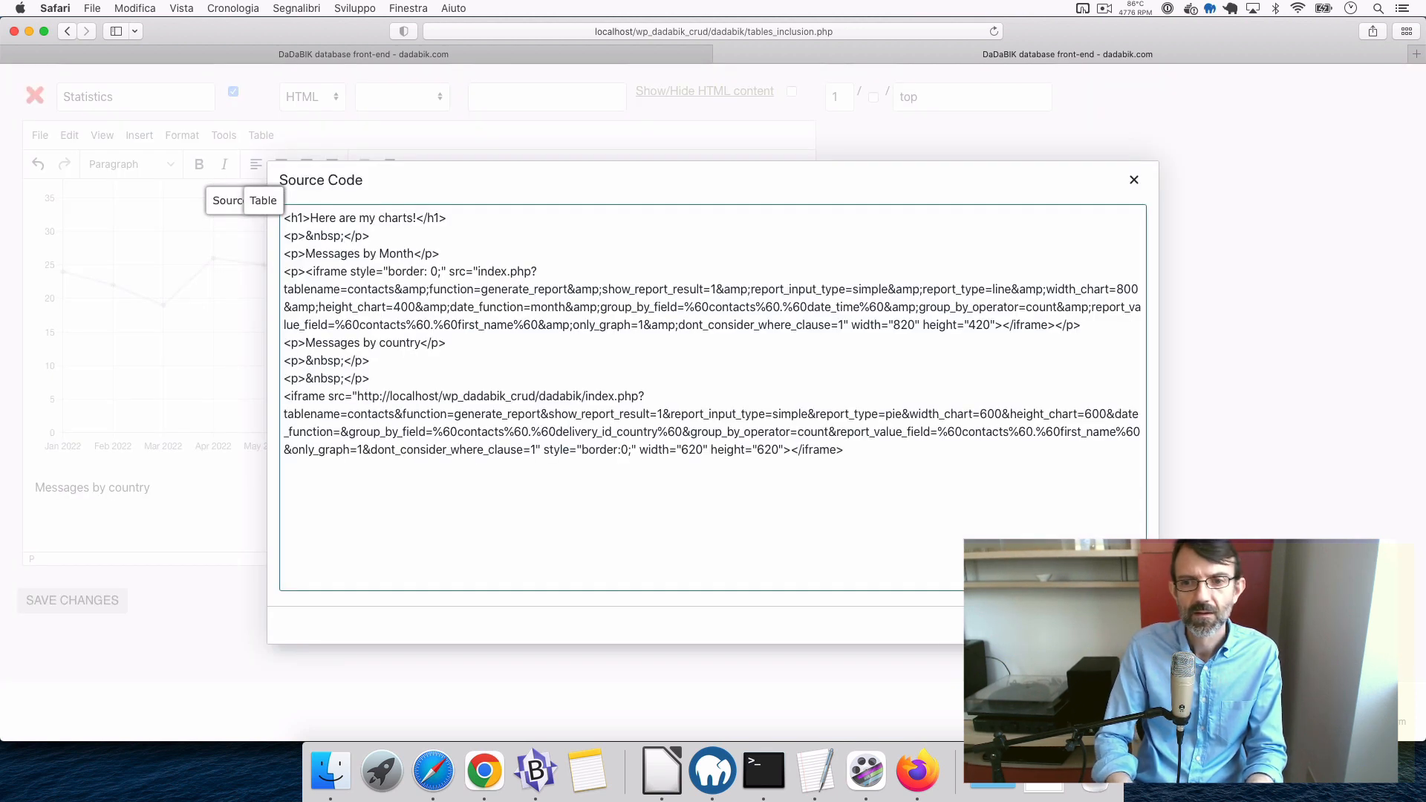
{"action": "left_click", "coordinate": [1123, 625]}
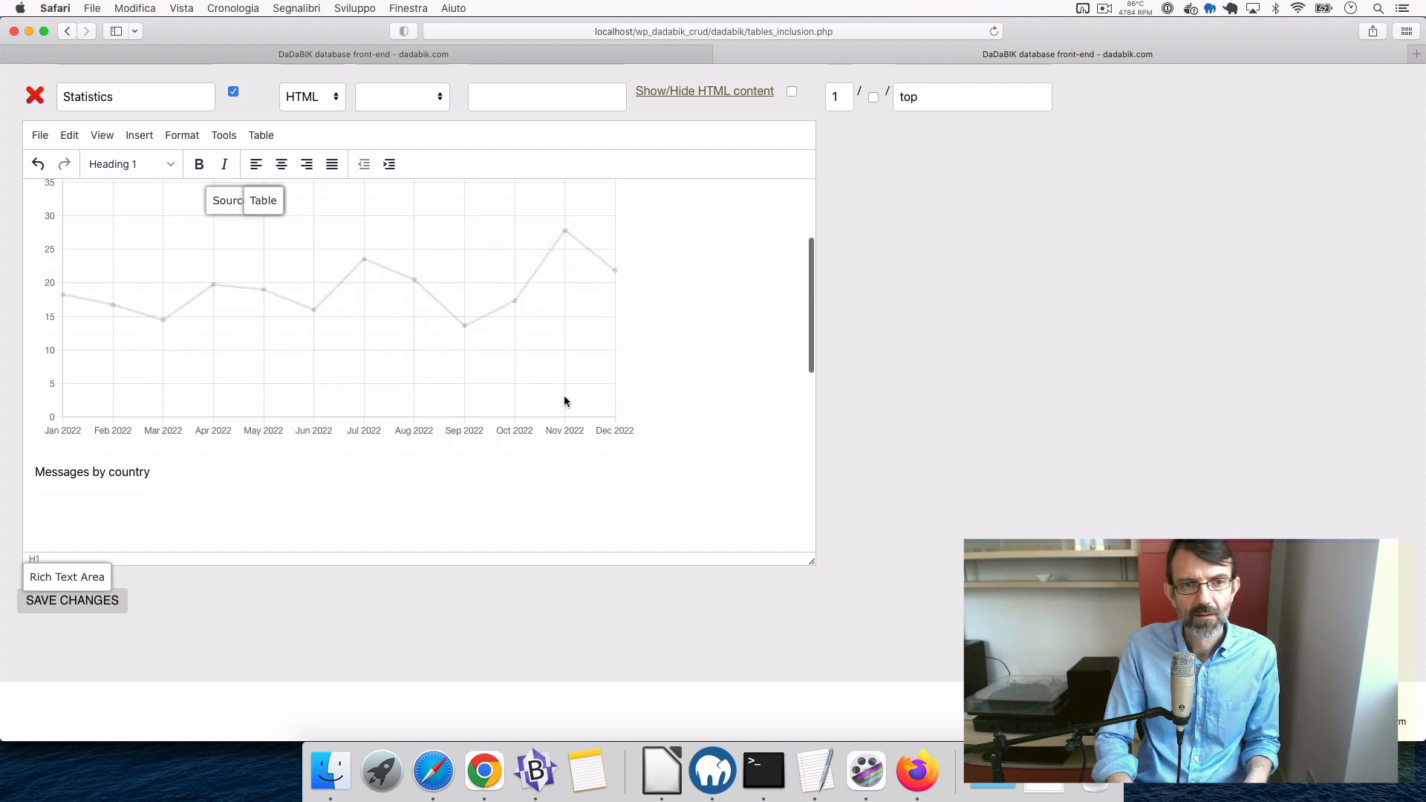
- Remove the extra blank line above the pie chart and save the Statistics page
{"action": "scroll", "coordinate": [563, 395], "scroll_direction": "down", "scroll_amount": 10}
{"action": "scroll", "coordinate": [565, 397], "scroll_direction": "up", "scroll_amount": 5}
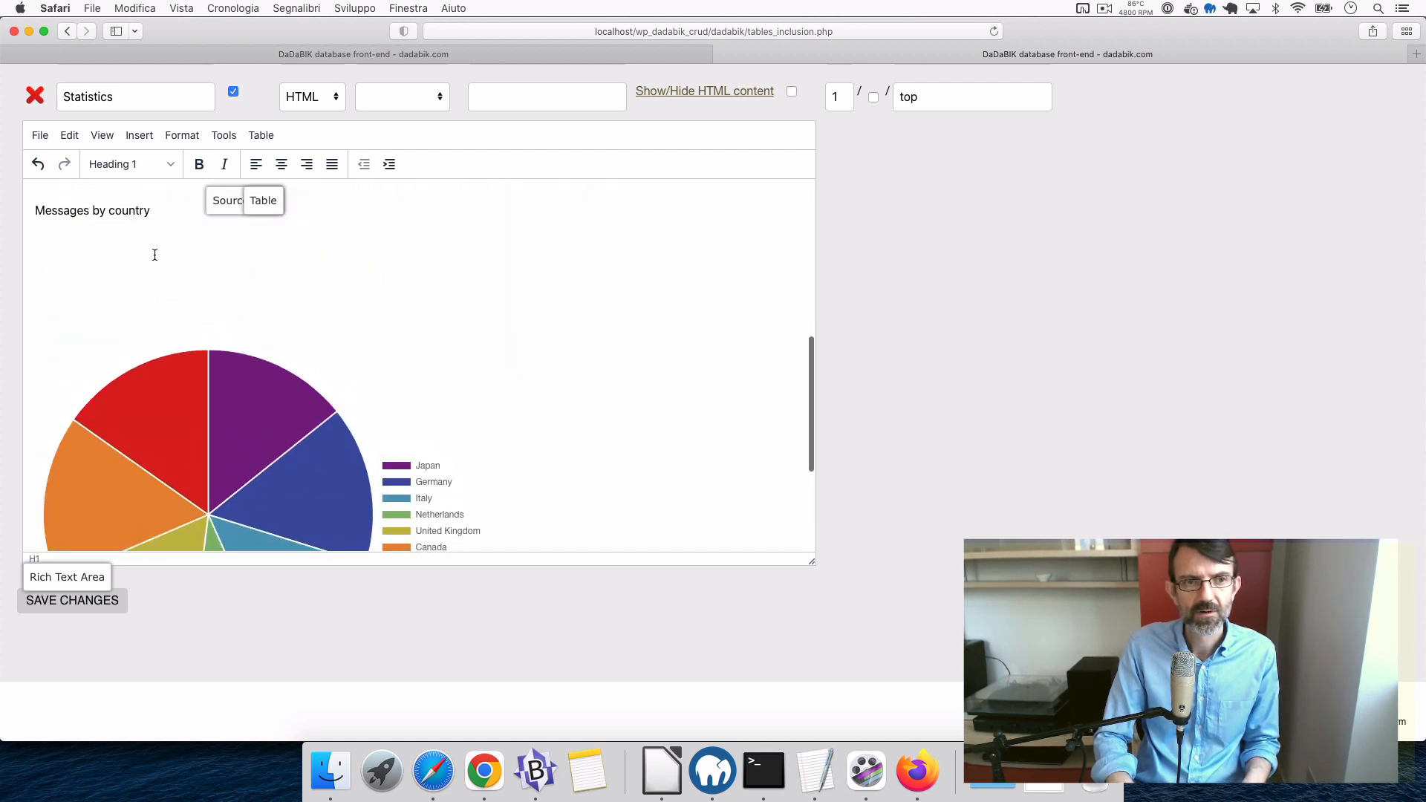
{"action": "left_click", "coordinate": [151, 253]}
{"action": "key", "text": "BackSpace"}
{"action": "scroll", "coordinate": [341, 309], "scroll_direction": "down", "scroll_amount": 3}
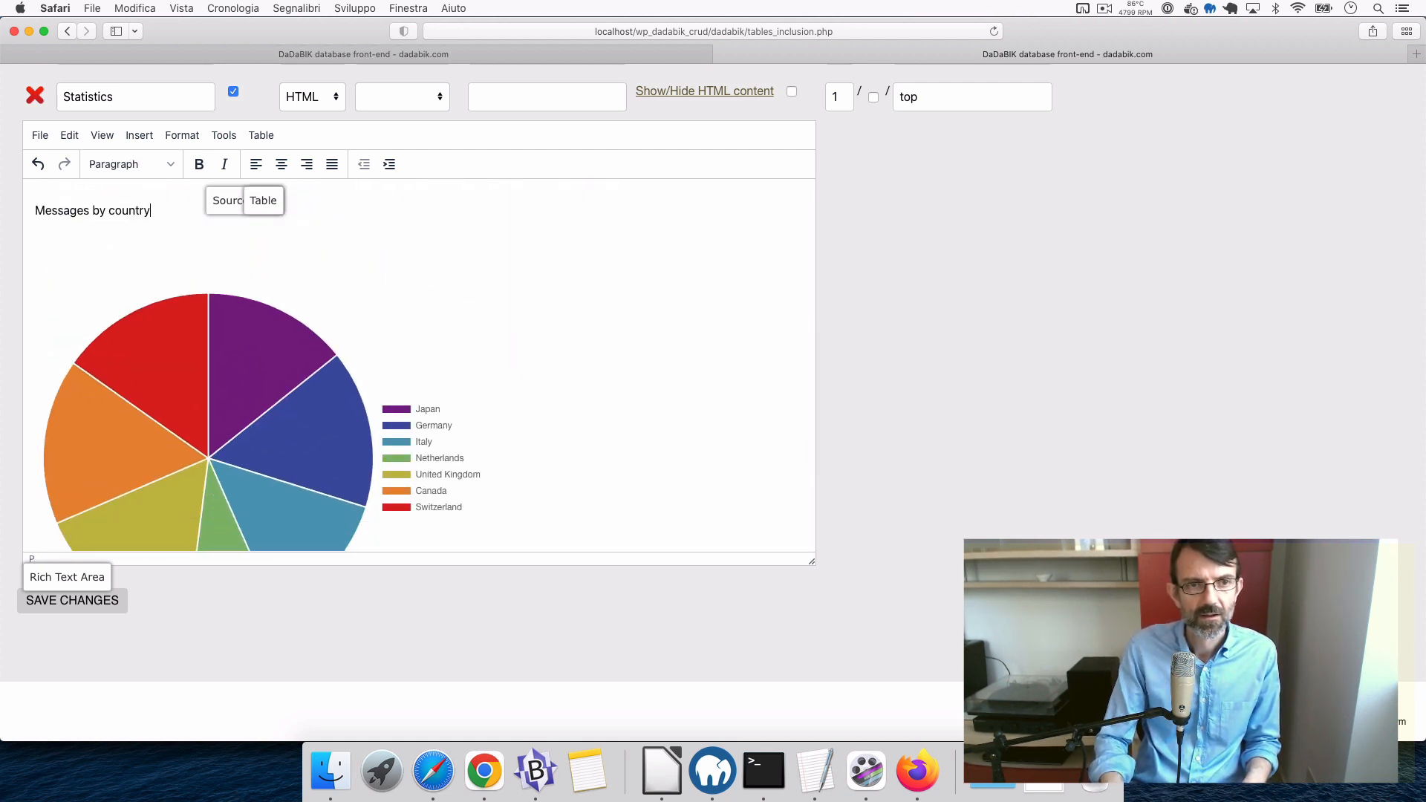
{"action": "scroll", "coordinate": [341, 309], "scroll_direction": "up", "scroll_amount": 10}
{"action": "scroll", "coordinate": [341, 309], "scroll_direction": "down", "scroll_amount": 10}
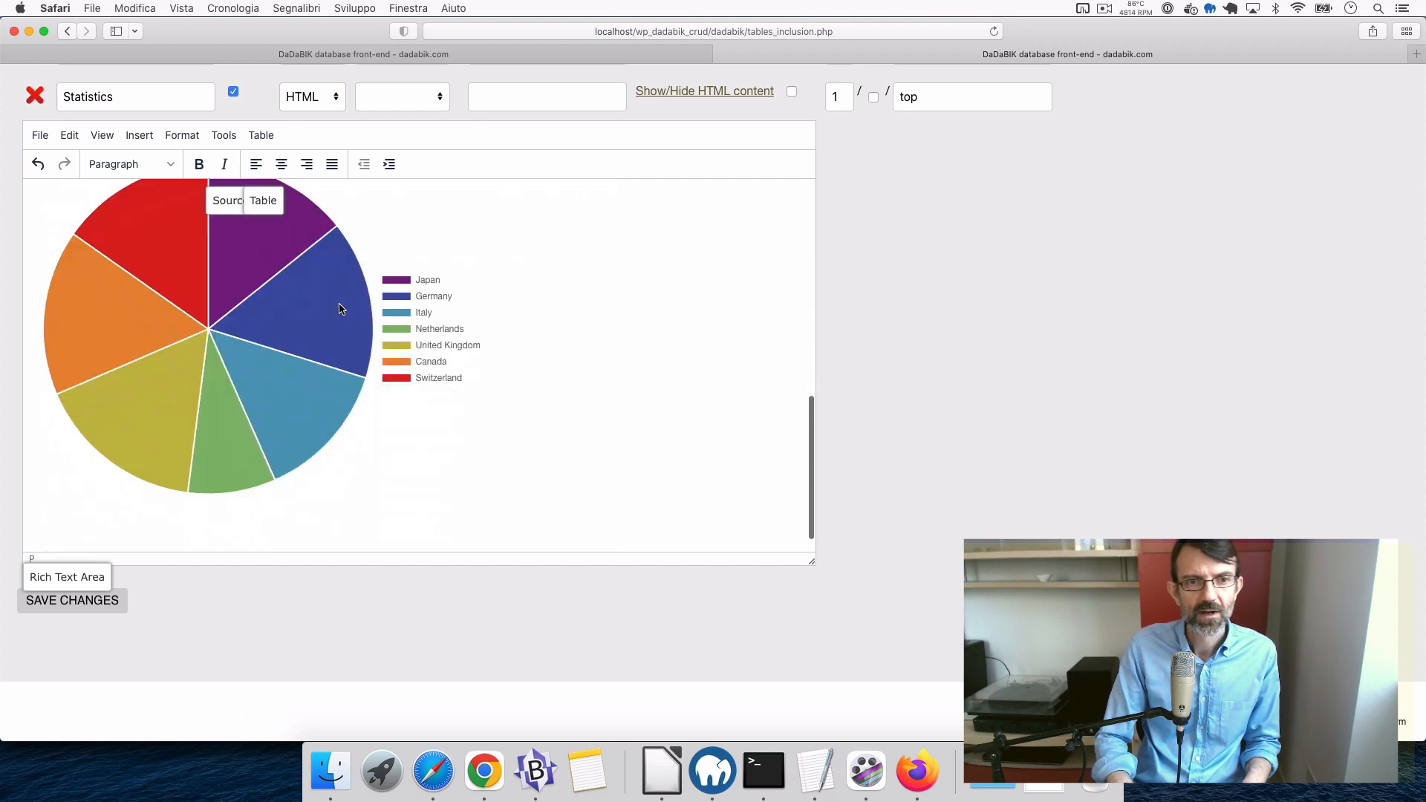
{"action": "left_click", "coordinate": [82, 616]}
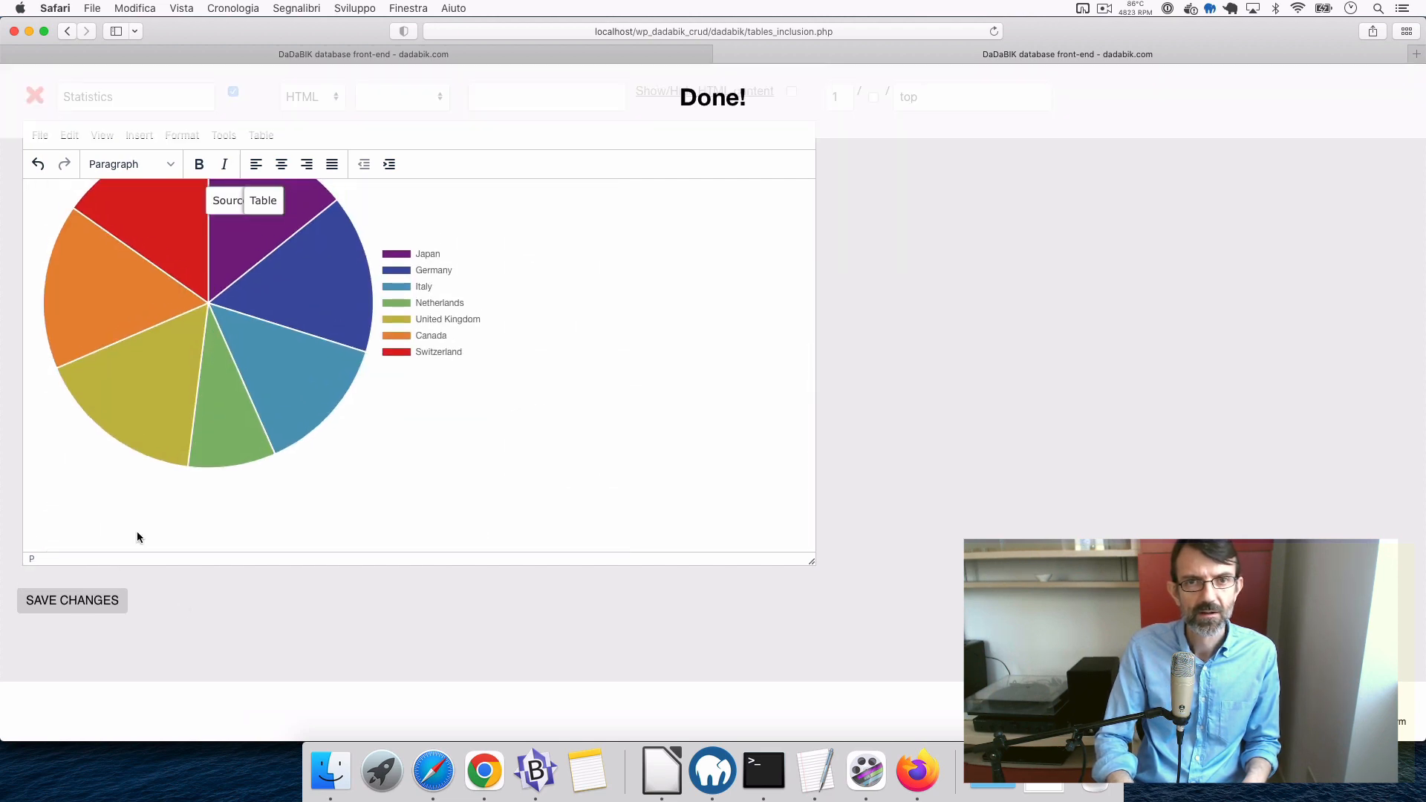
{"action": "left_click", "coordinate": [445, 53]}
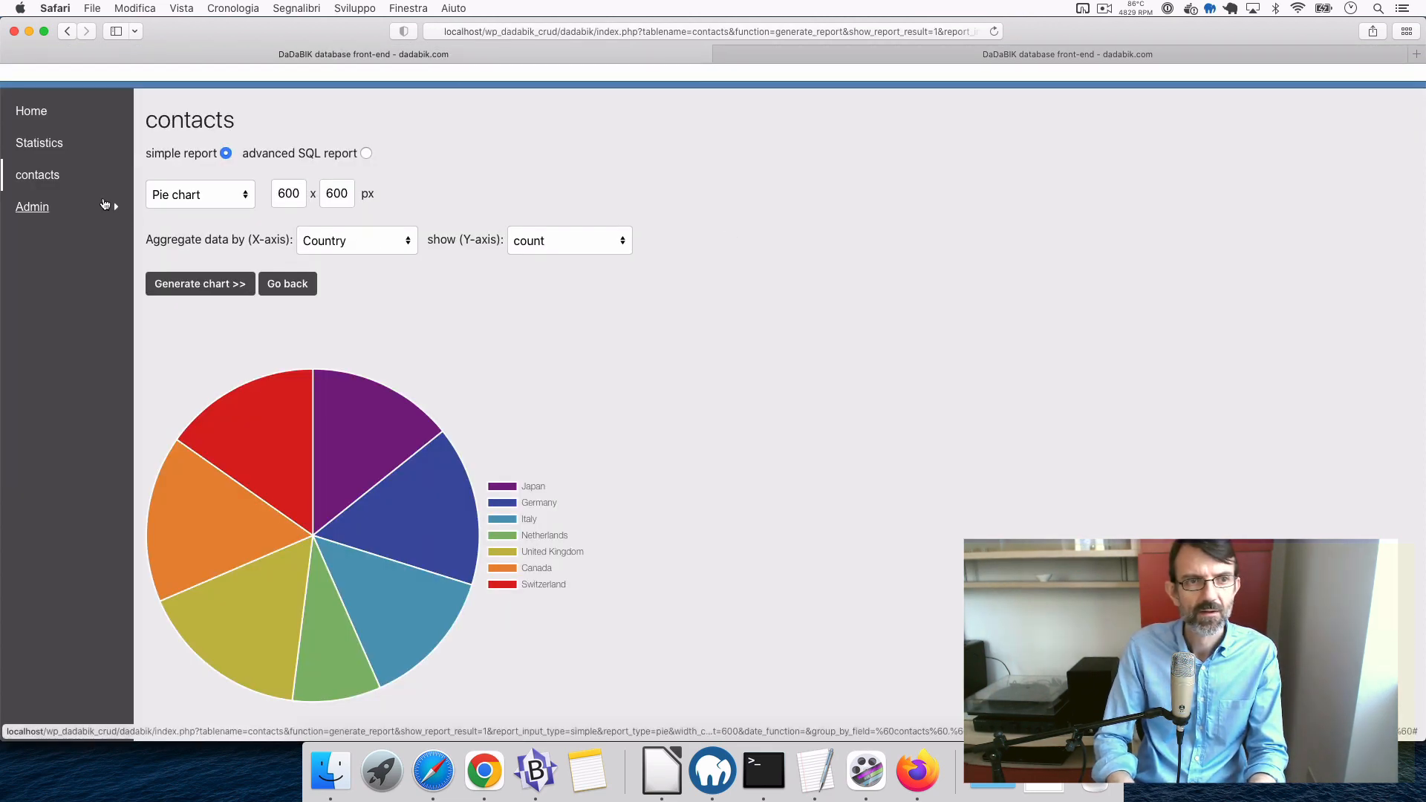
{"action": "left_click", "coordinate": [39, 142]}
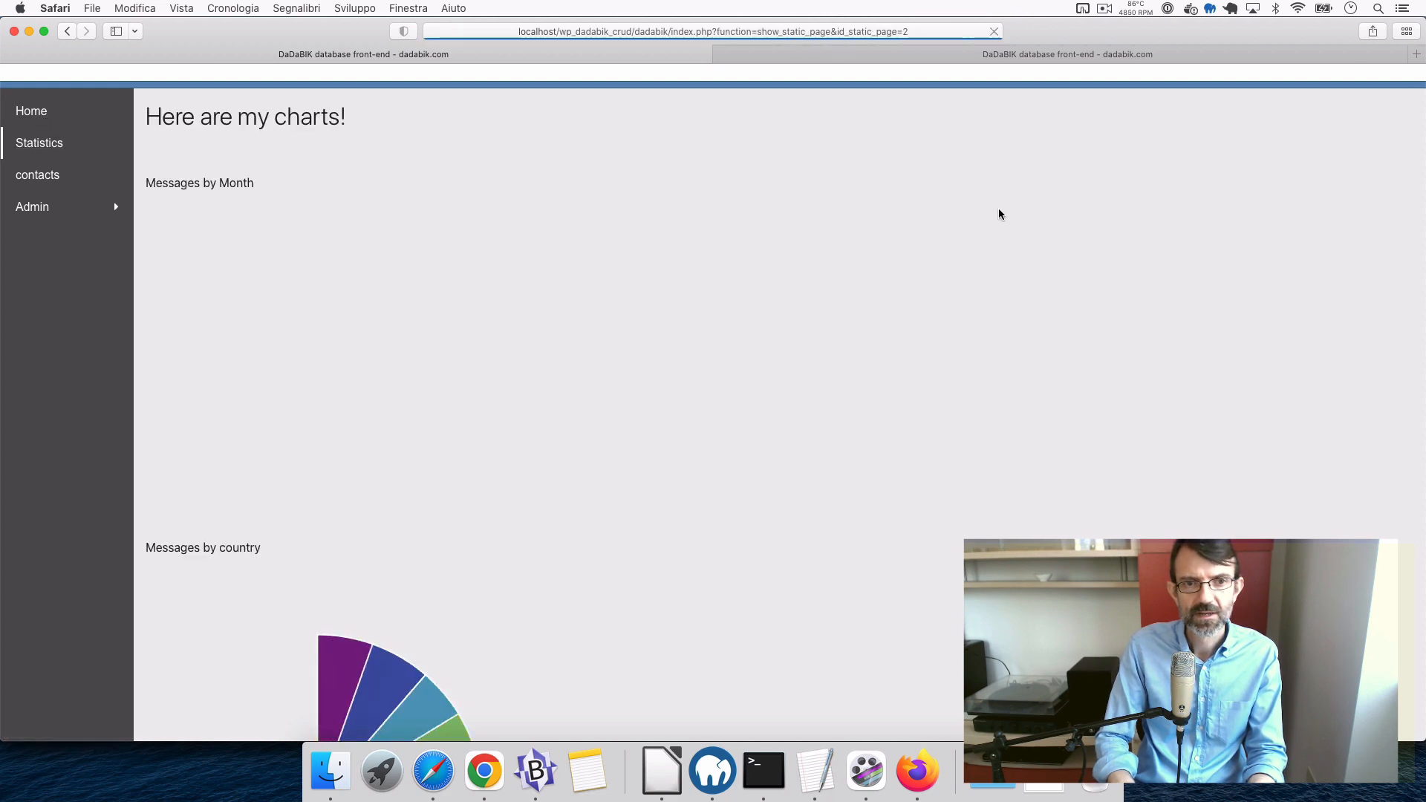
{"action": "scroll", "coordinate": [999, 211], "scroll_direction": "down", "scroll_amount": 5}
{"action": "scroll", "coordinate": [998, 214], "scroll_direction": "up", "scroll_amount": 5}
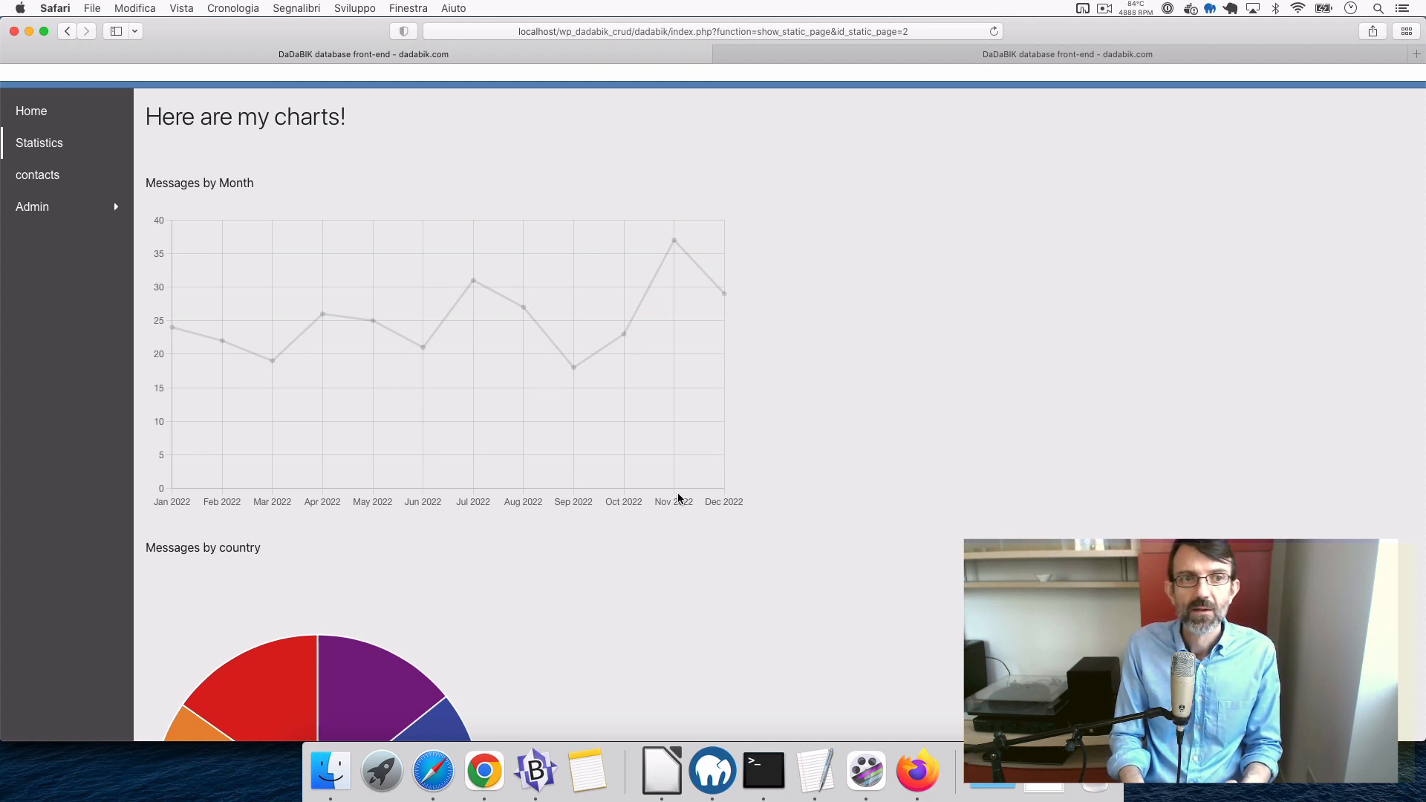
{"action": "scroll", "coordinate": [678, 493], "scroll_direction": "up", "scroll_amount": 2}
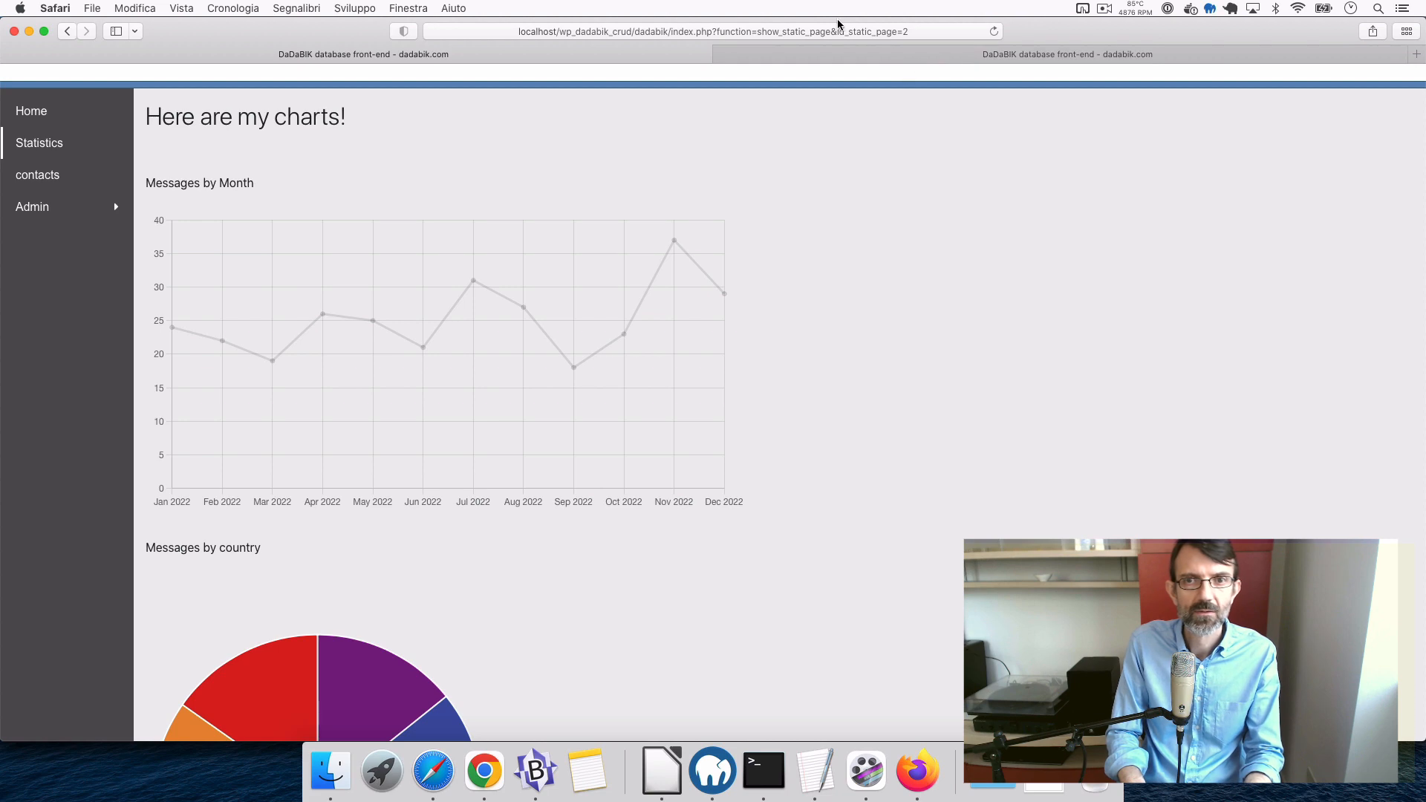
{"action": "left_click", "coordinate": [862, 50]}
{"action": "scroll", "coordinate": [662, 261], "scroll_direction": "up", "scroll_amount": 10}
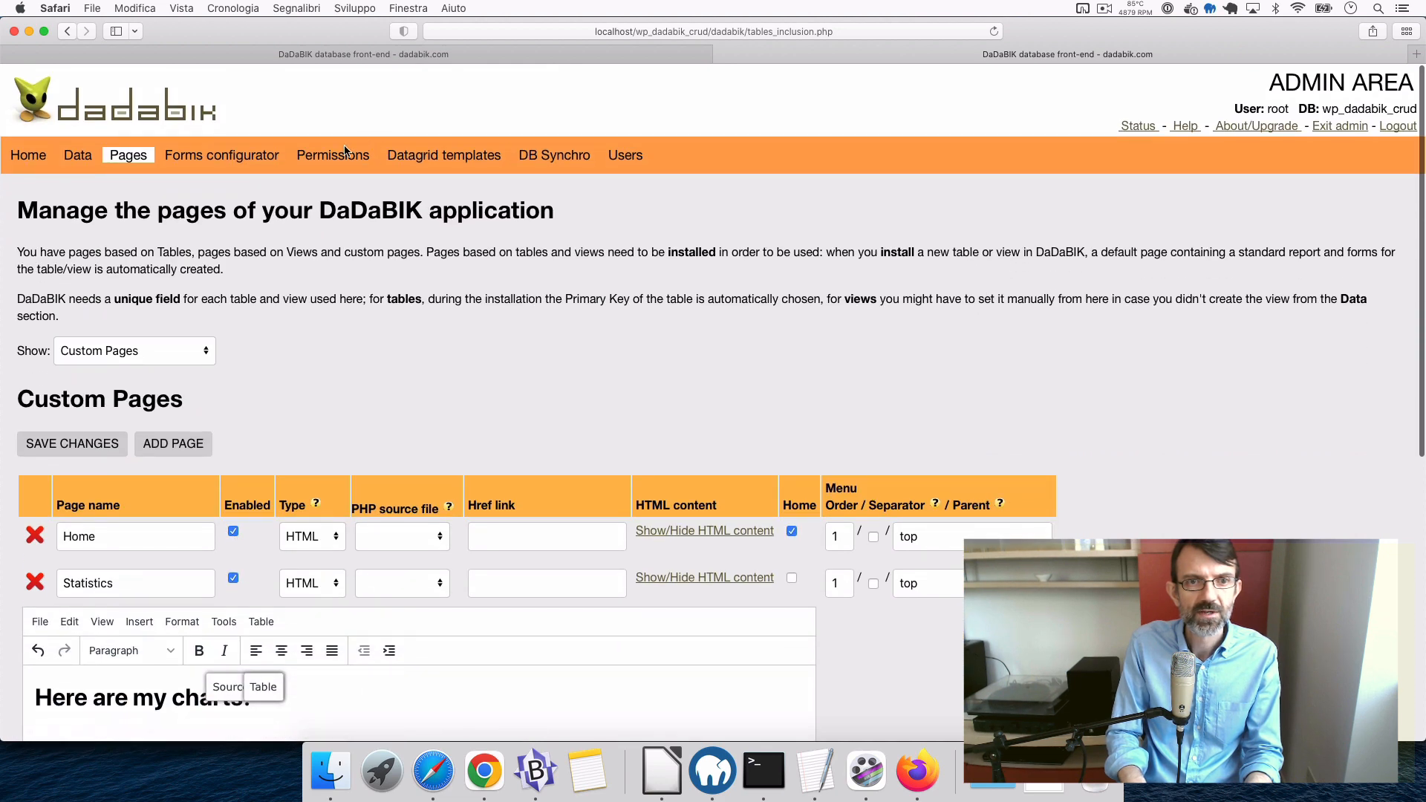
- Set Public group VIEW on Statistics to 'Yes but don't show in menu' and save
{"action": "left_click", "coordinate": [332, 156]}
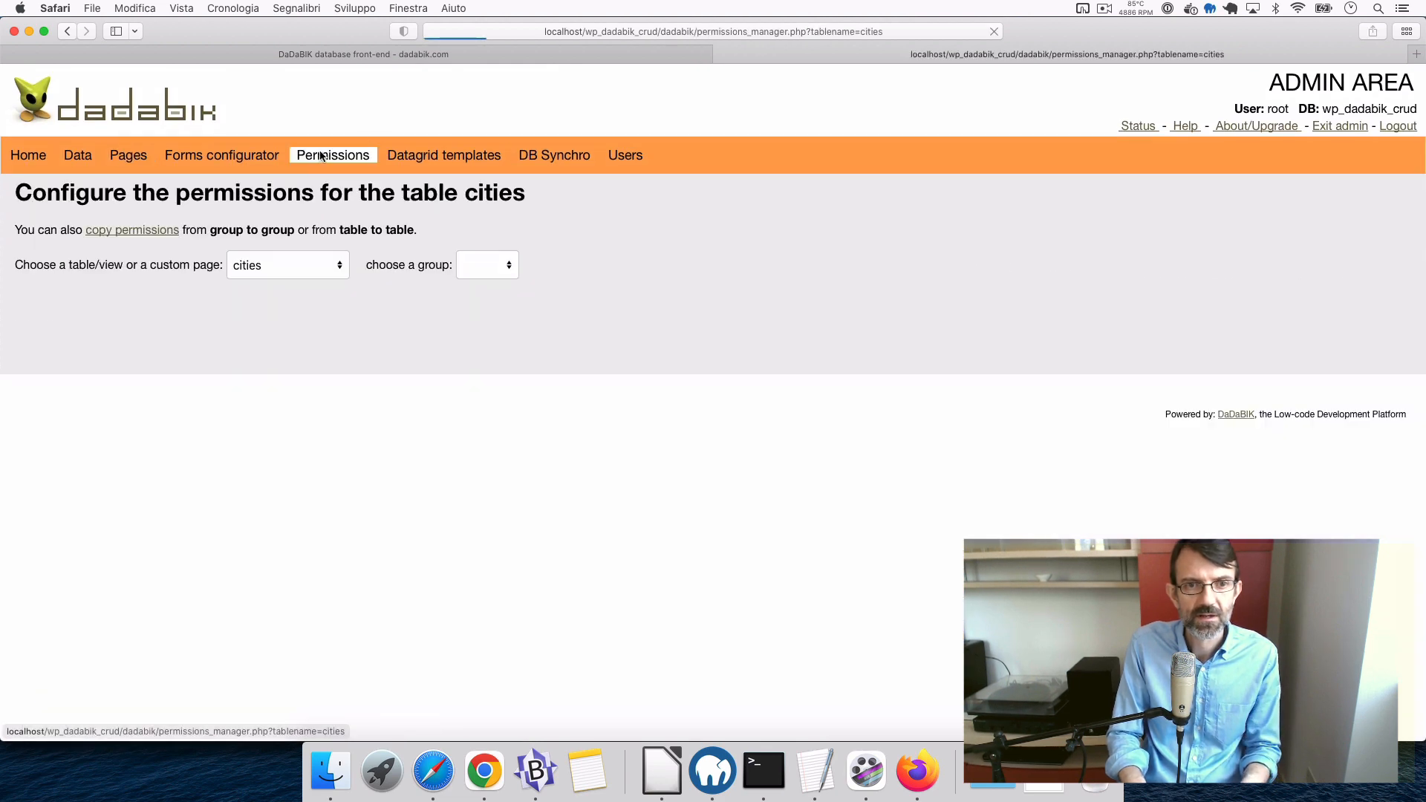
{"action": "left_click", "coordinate": [256, 267]}
{"action": "left_click", "coordinate": [276, 431]}
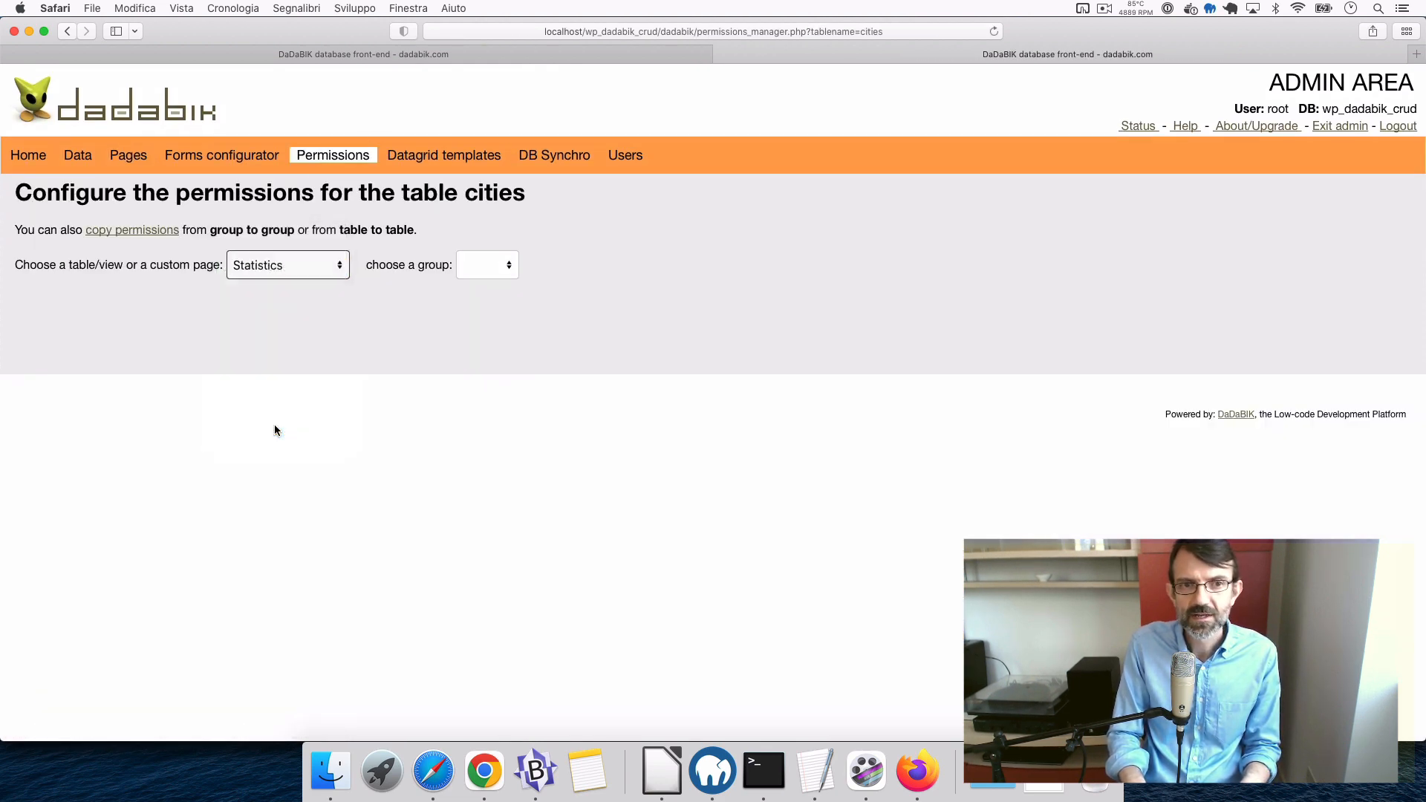
{"action": "left_click", "coordinate": [500, 263]}
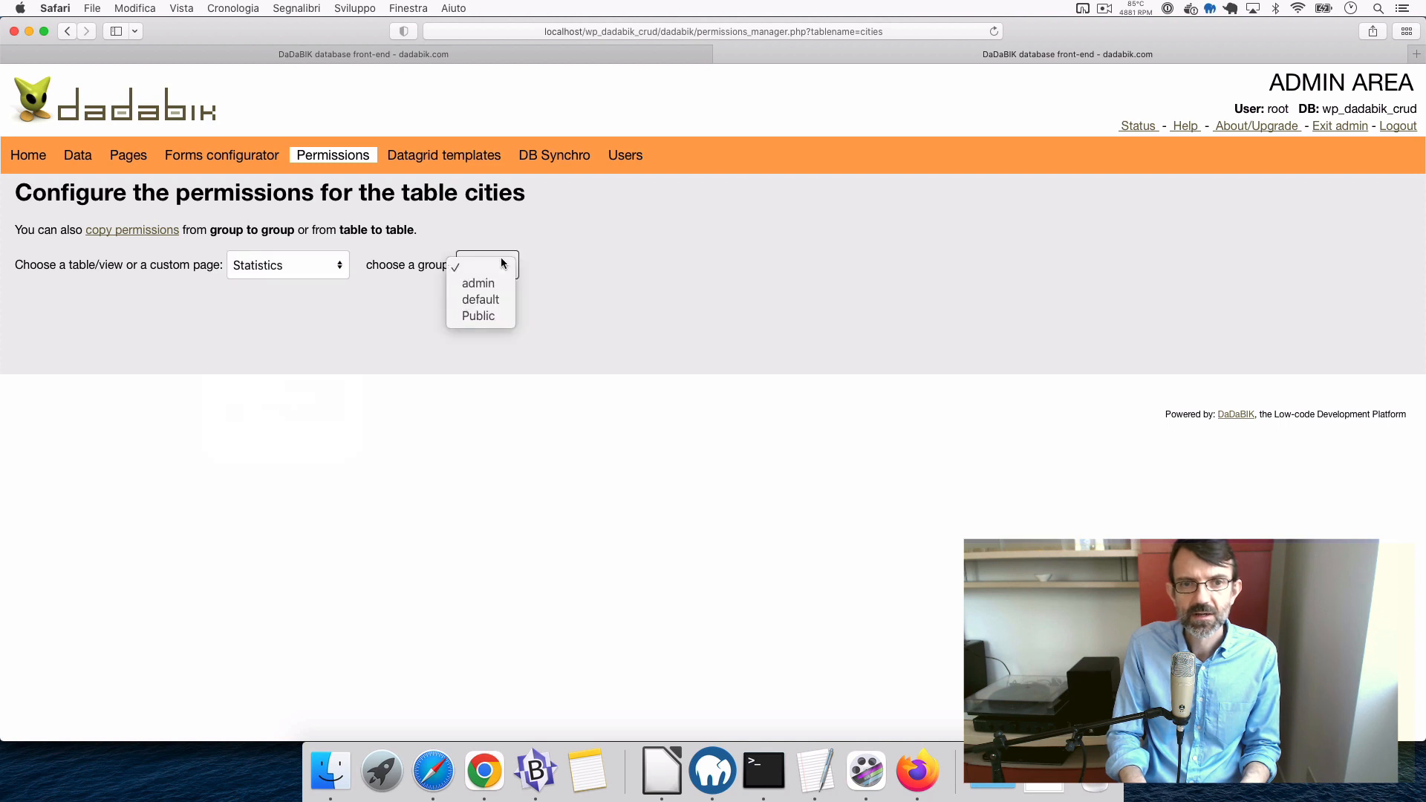
{"action": "left_click", "coordinate": [486, 315]}
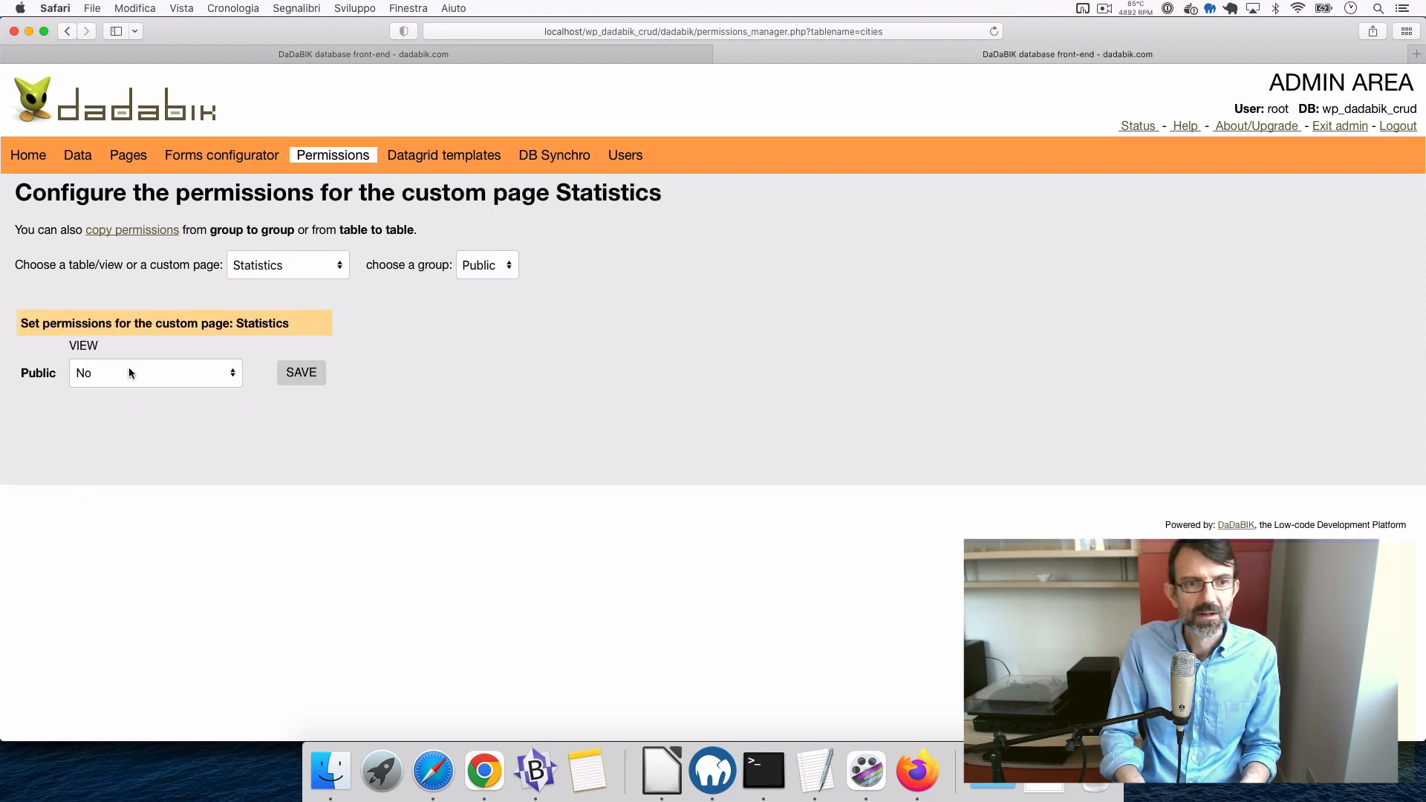
{"action": "left_click", "coordinate": [129, 373]}
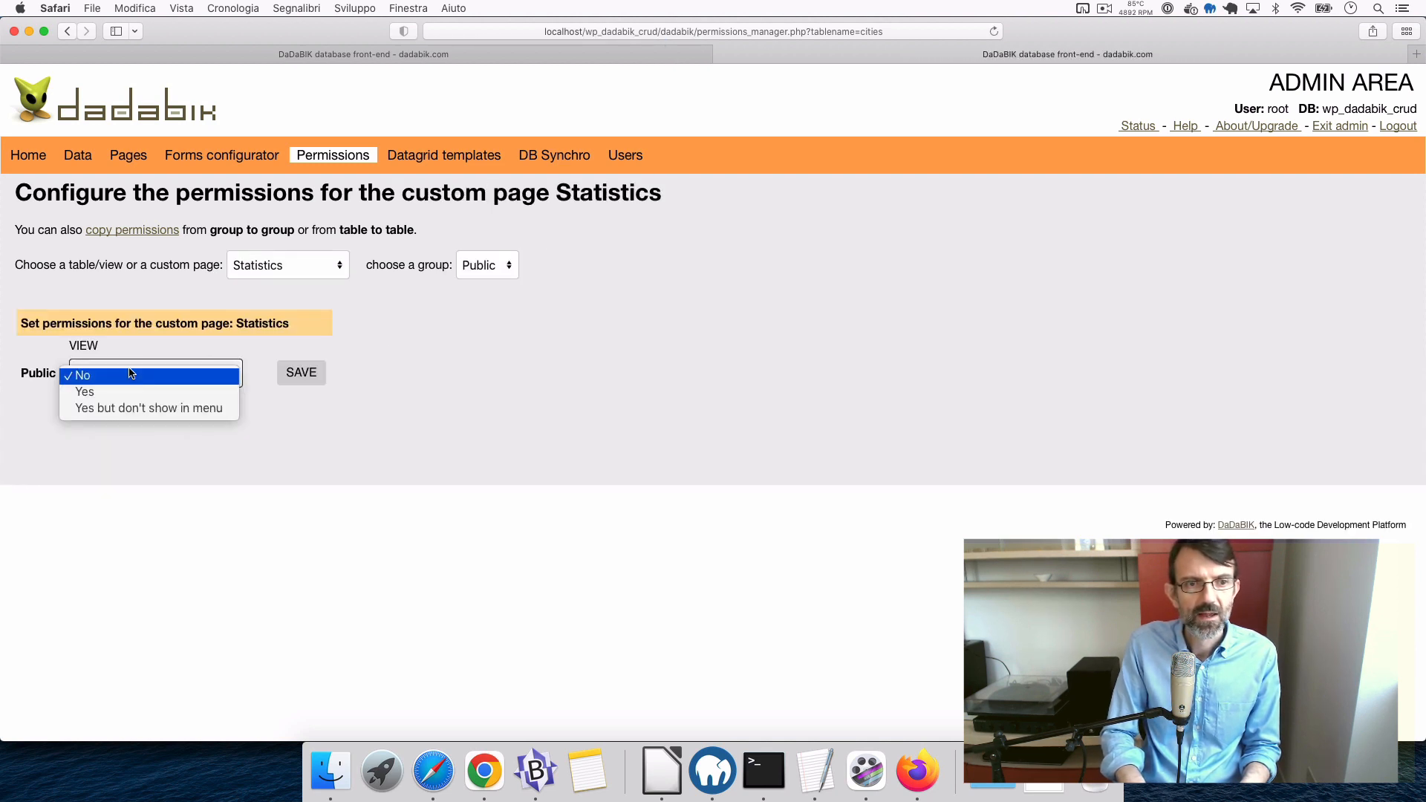
{"action": "left_click", "coordinate": [169, 408]}
{"action": "left_click", "coordinate": [300, 373]}
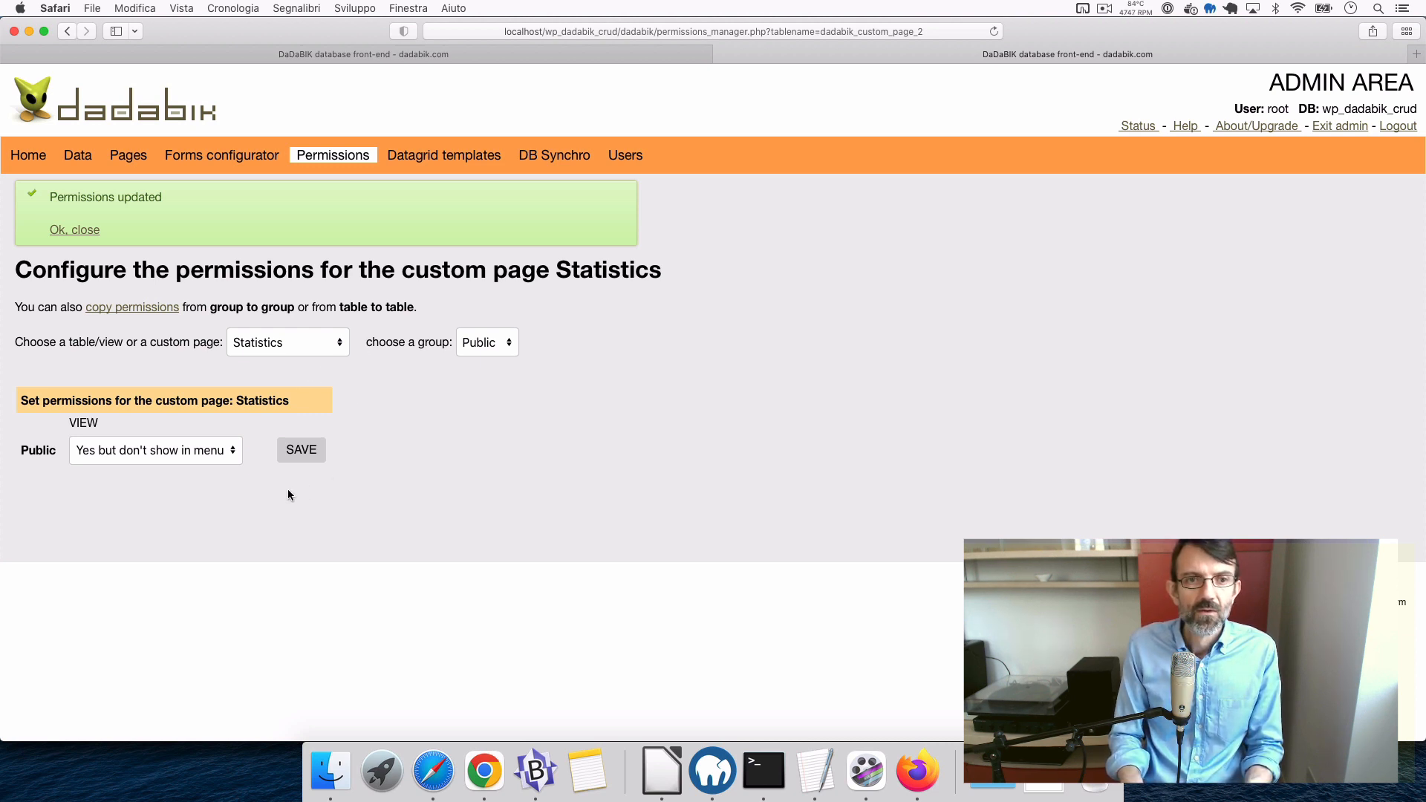
- Load the pasted Statistics page URL in the other Safari tab, then bring Firefox forward
{"action": "left_click", "coordinate": [524, 55]}
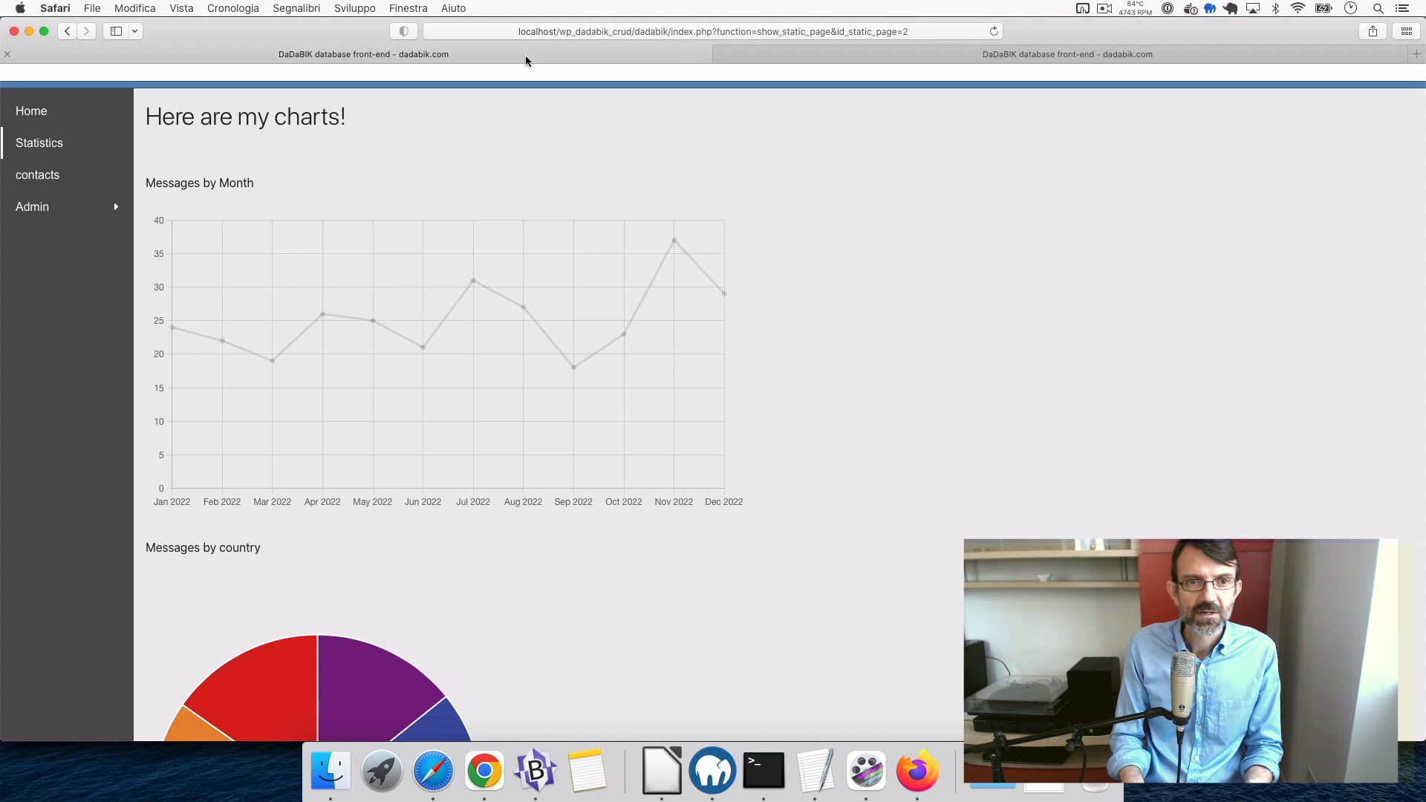
{"action": "left_click", "coordinate": [765, 31]}
{"action": "key", "text": "super+c"}
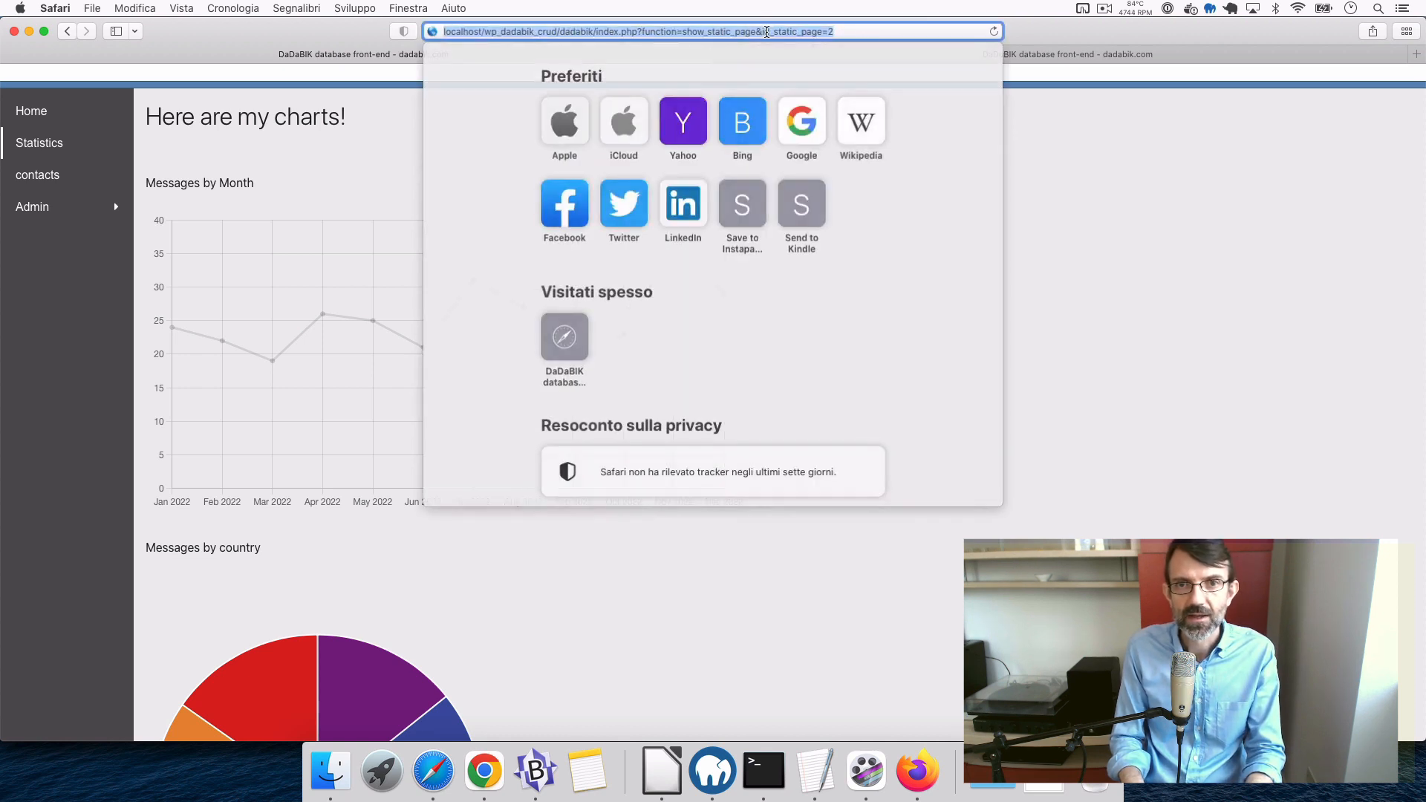
{"action": "key", "text": "BackSpace"}
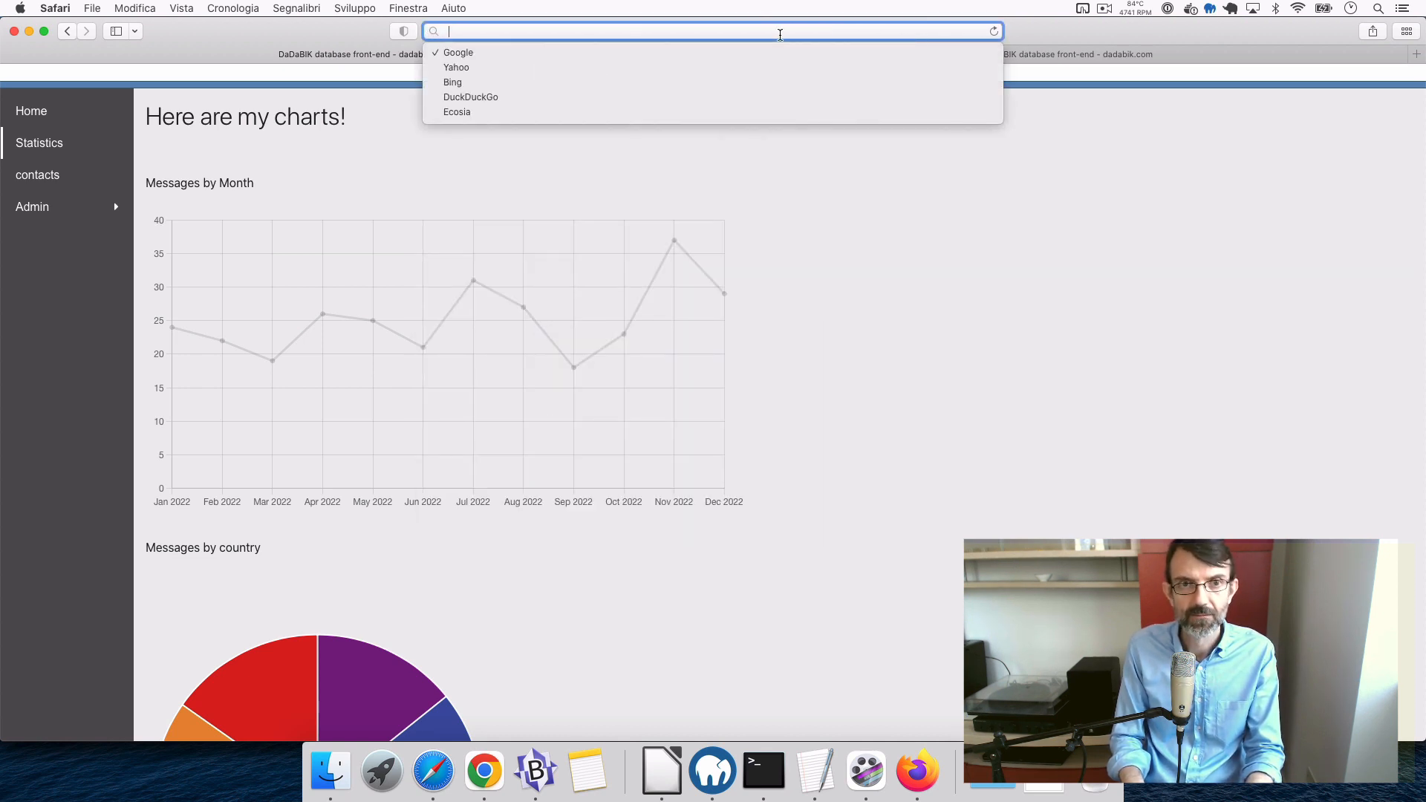
{"action": "key", "text": "super+v"}
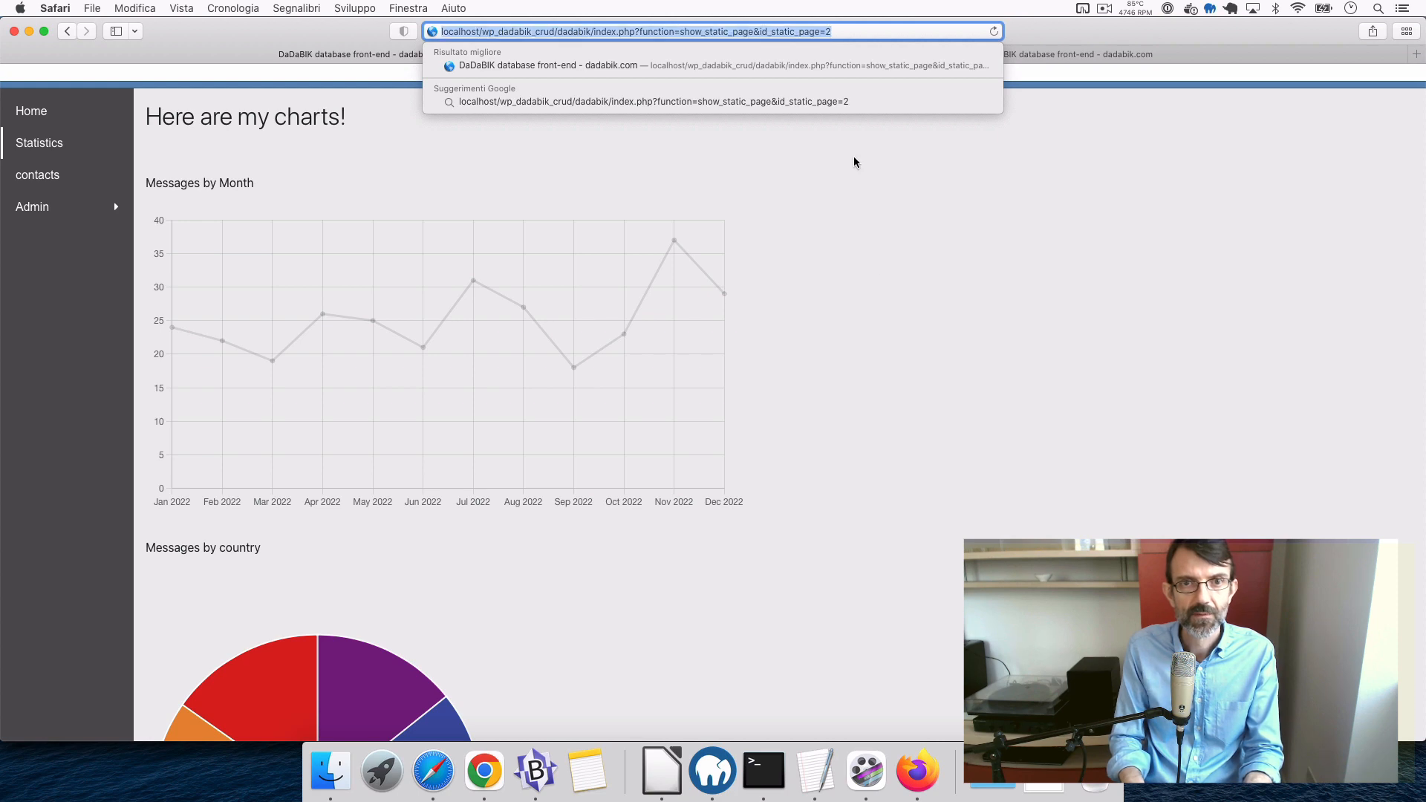
{"action": "key", "text": "Return"}
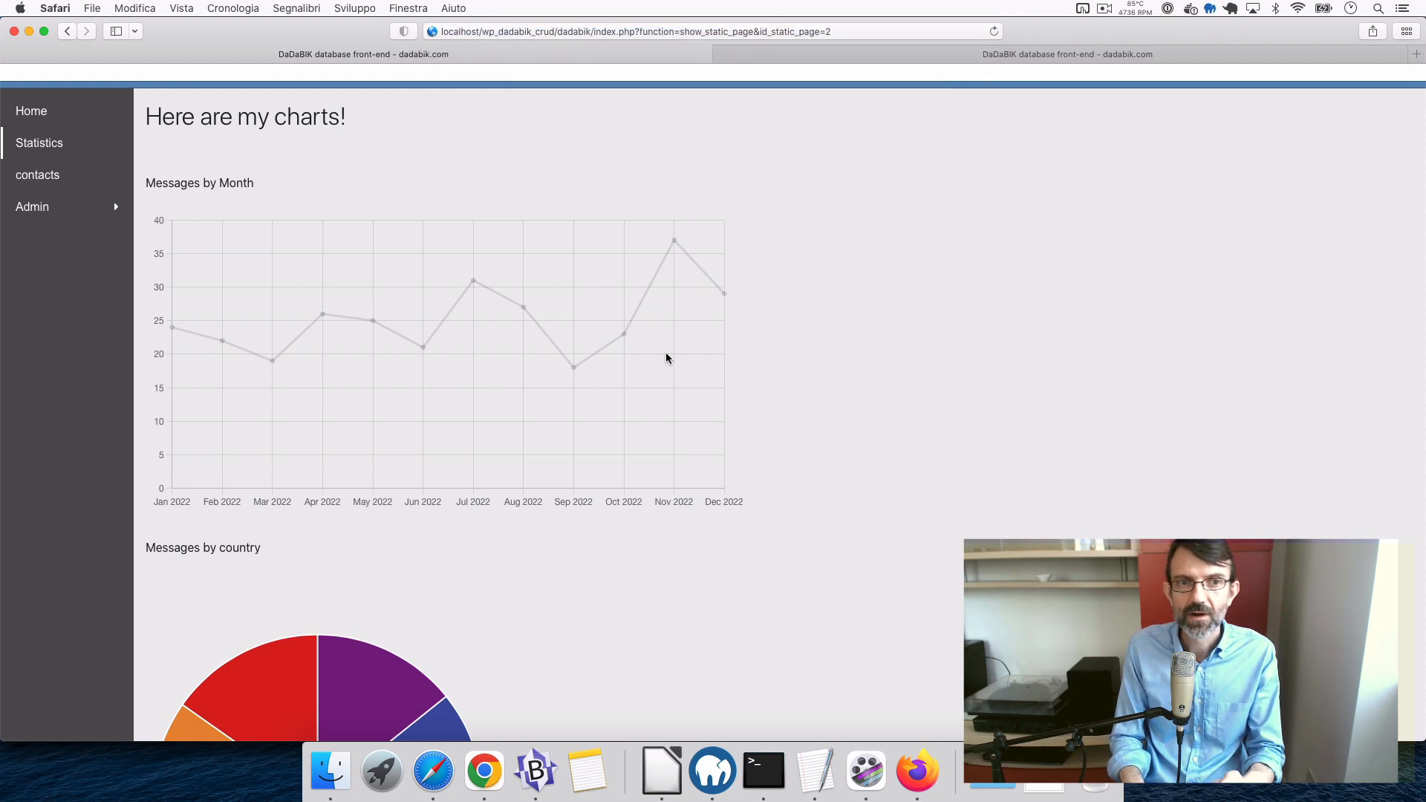
{"action": "scroll", "coordinate": [518, 368], "scroll_direction": "down", "scroll_amount": 6}
{"action": "scroll", "coordinate": [518, 368], "scroll_direction": "up", "scroll_amount": 8}
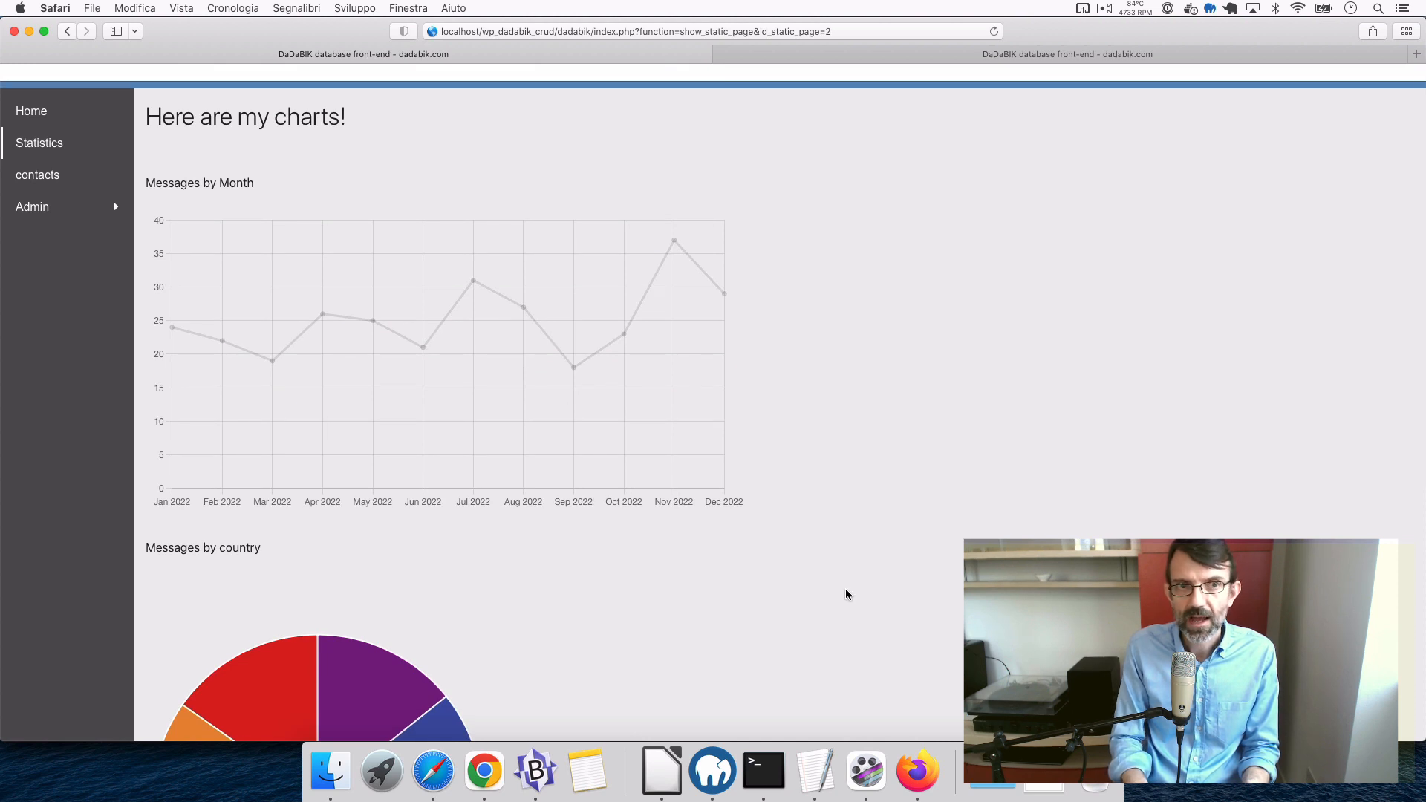
{"action": "left_click", "coordinate": [919, 777]}
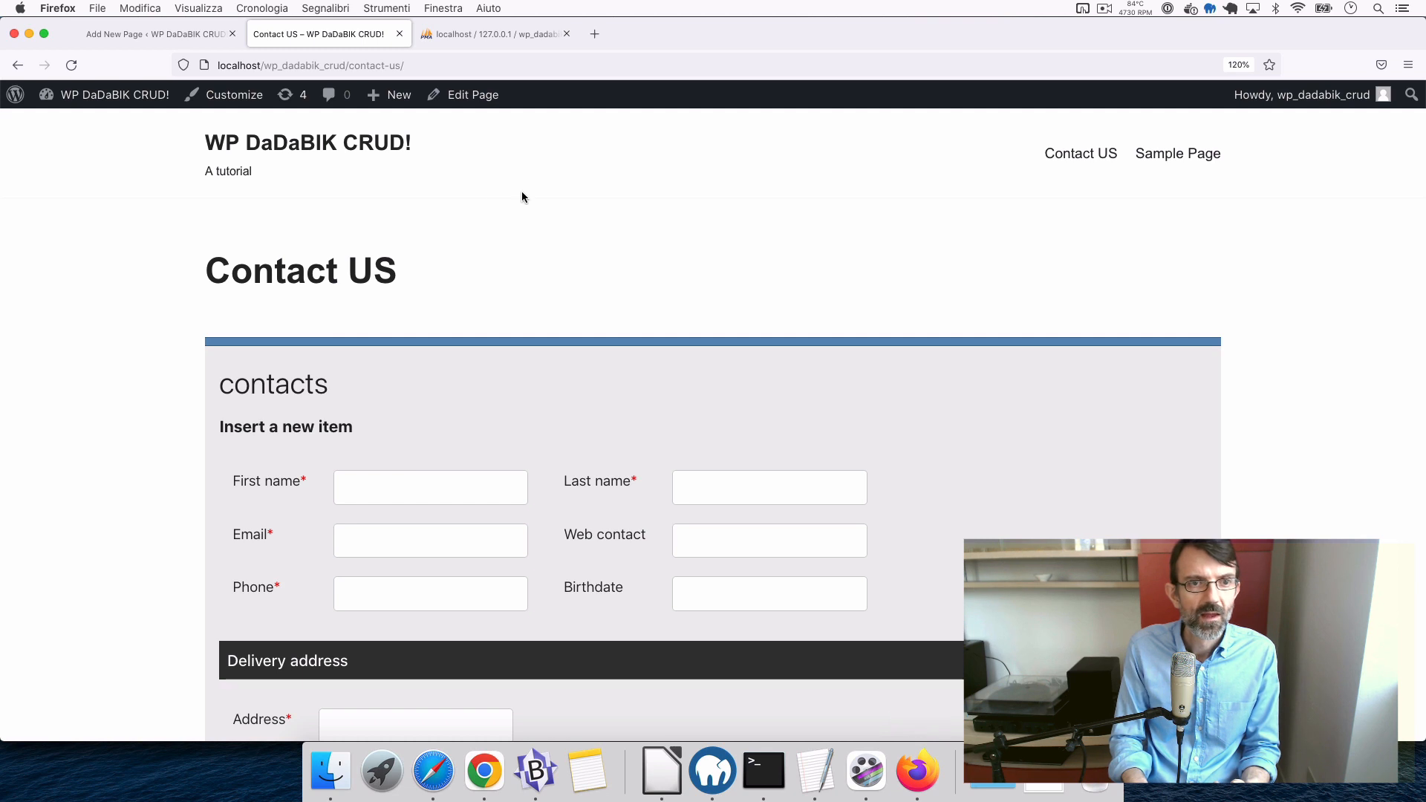
- Check the live Contact US page, then go from the editor to Pages and add a new page
{"action": "left_click", "coordinate": [159, 37]}
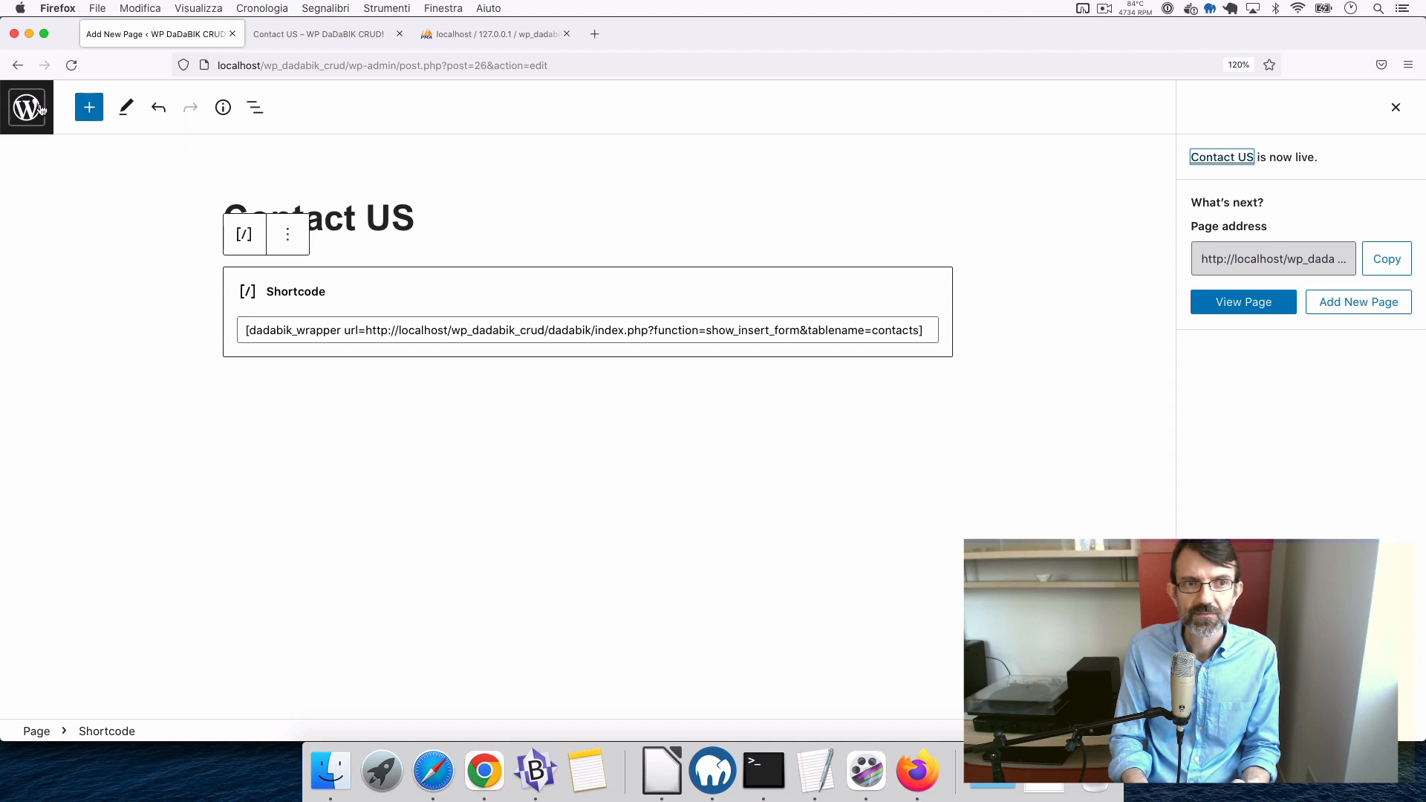
{"action": "left_click", "coordinate": [279, 37]}
{"action": "left_click", "coordinate": [165, 43]}
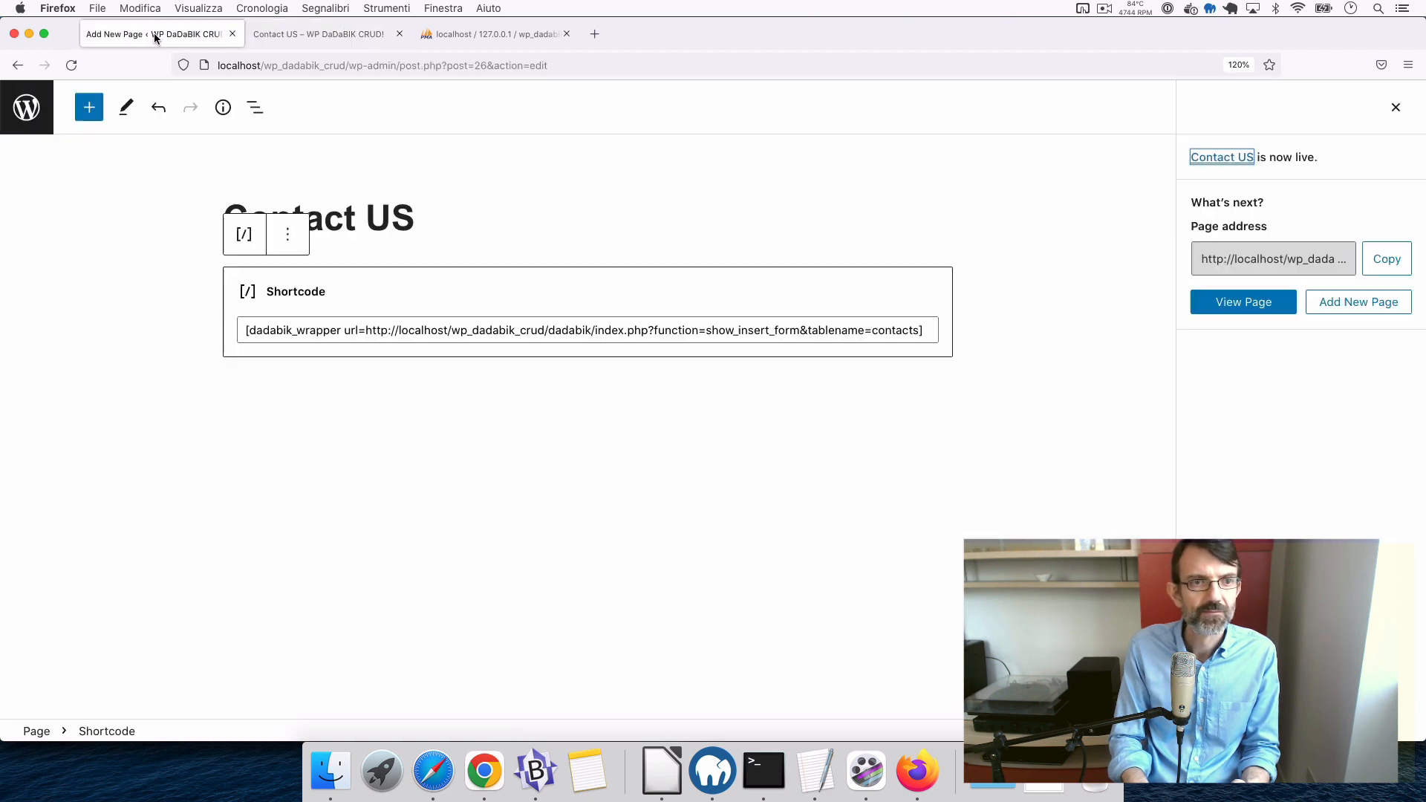
{"action": "left_click", "coordinate": [33, 104]}
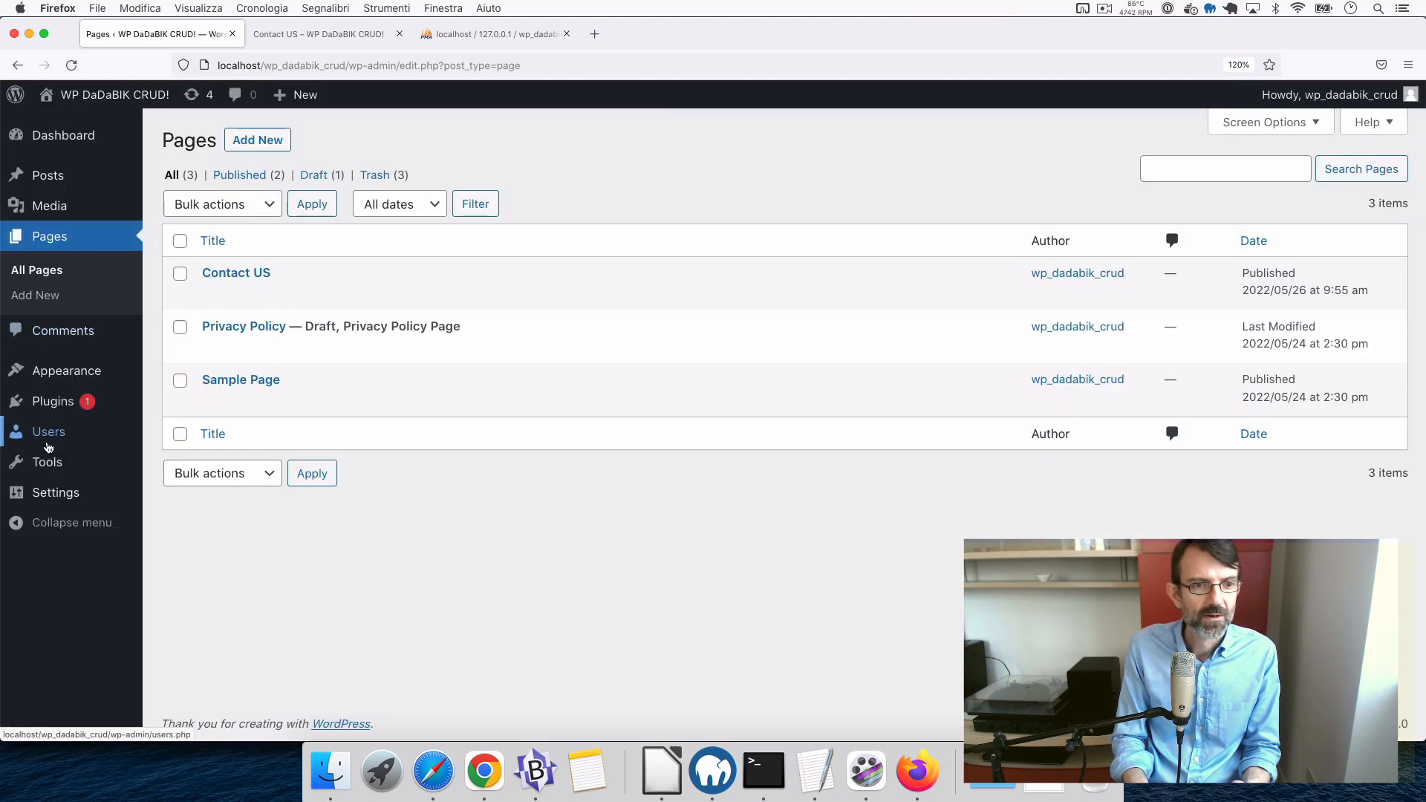
{"action": "mouse_move", "coordinate": [50, 470]}
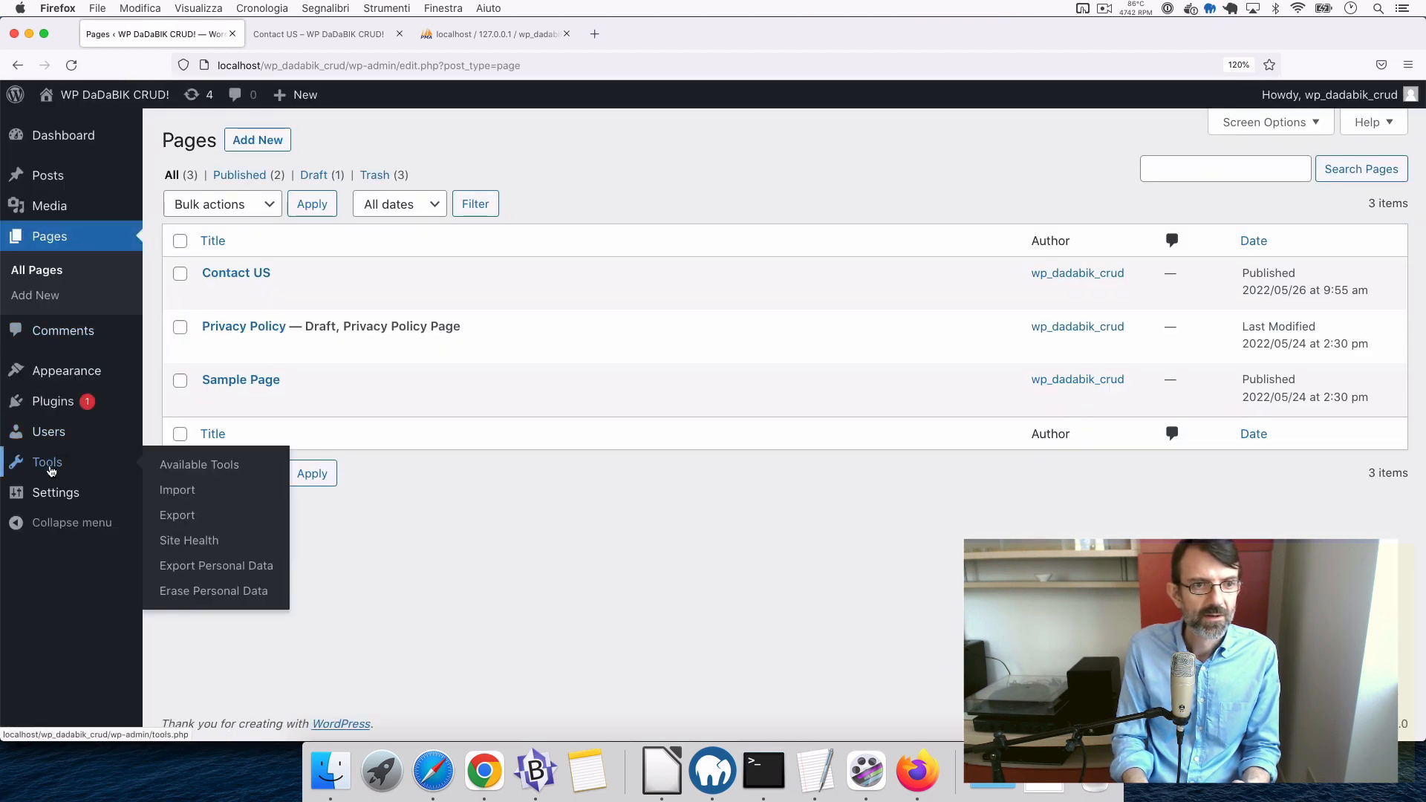
{"action": "left_click", "coordinate": [270, 140]}
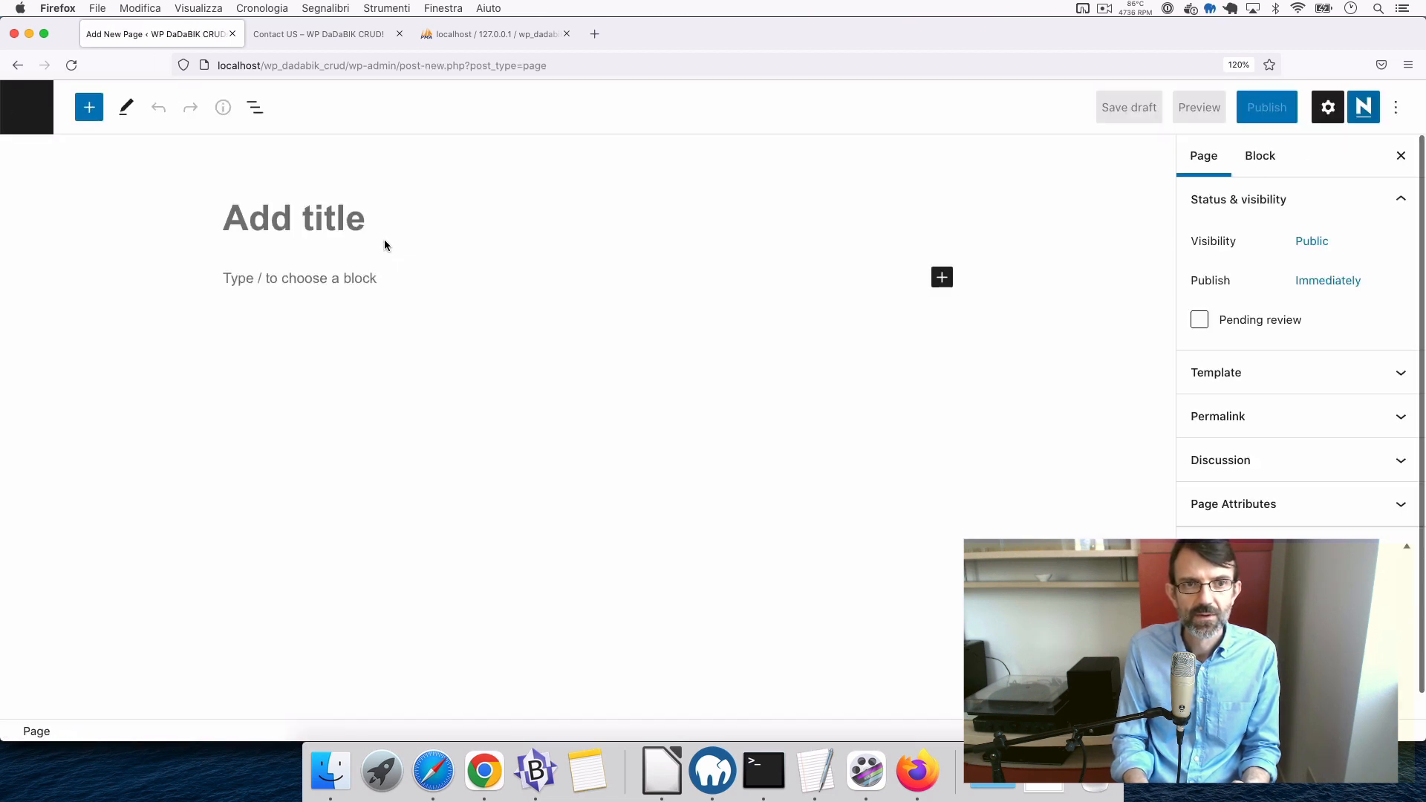
- Title the page 'Statistics', add a [dadabik_wrapper url=…] shortcode with the pasted Statistics URL, and publish
{"action": "type", "text": "S"}
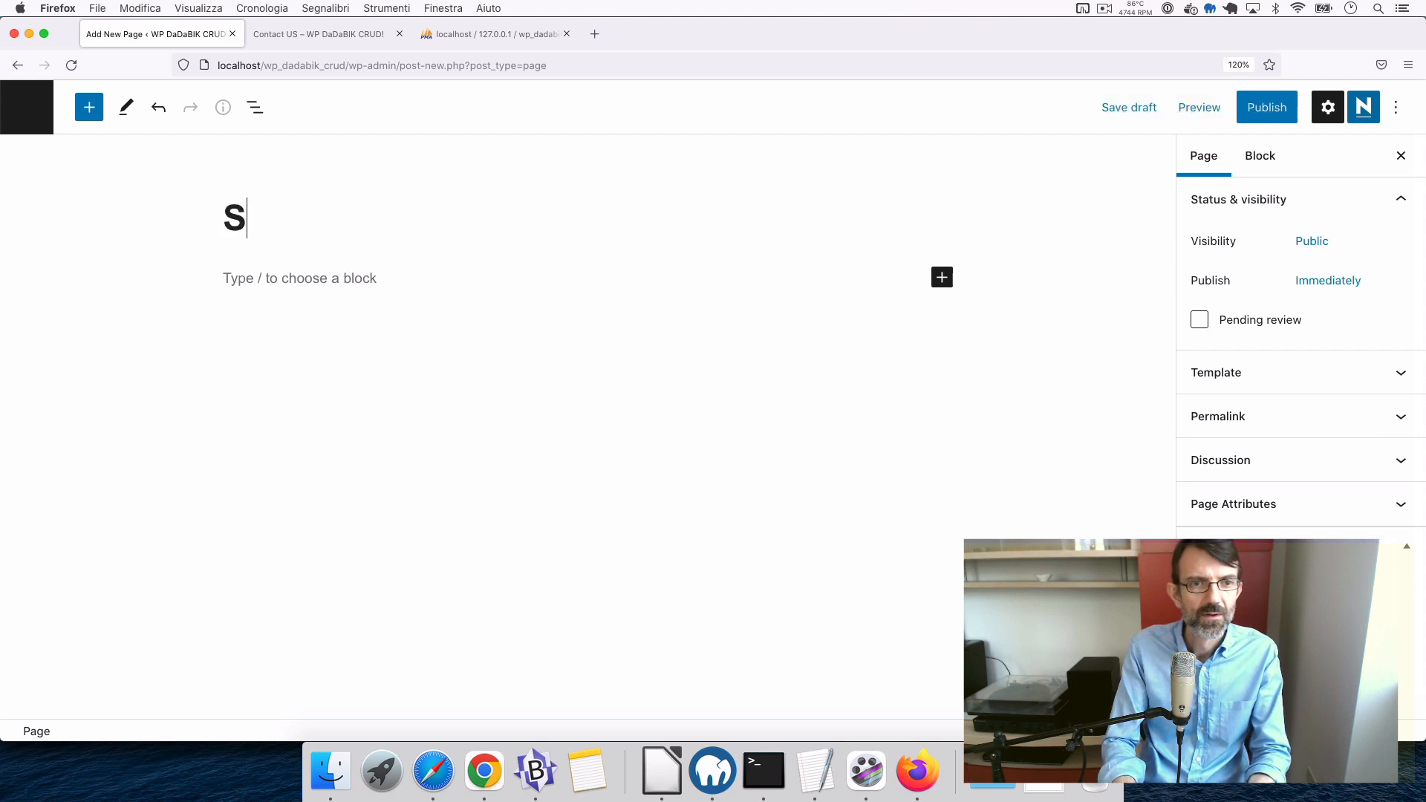
{"action": "type", "text": "tatistics"}
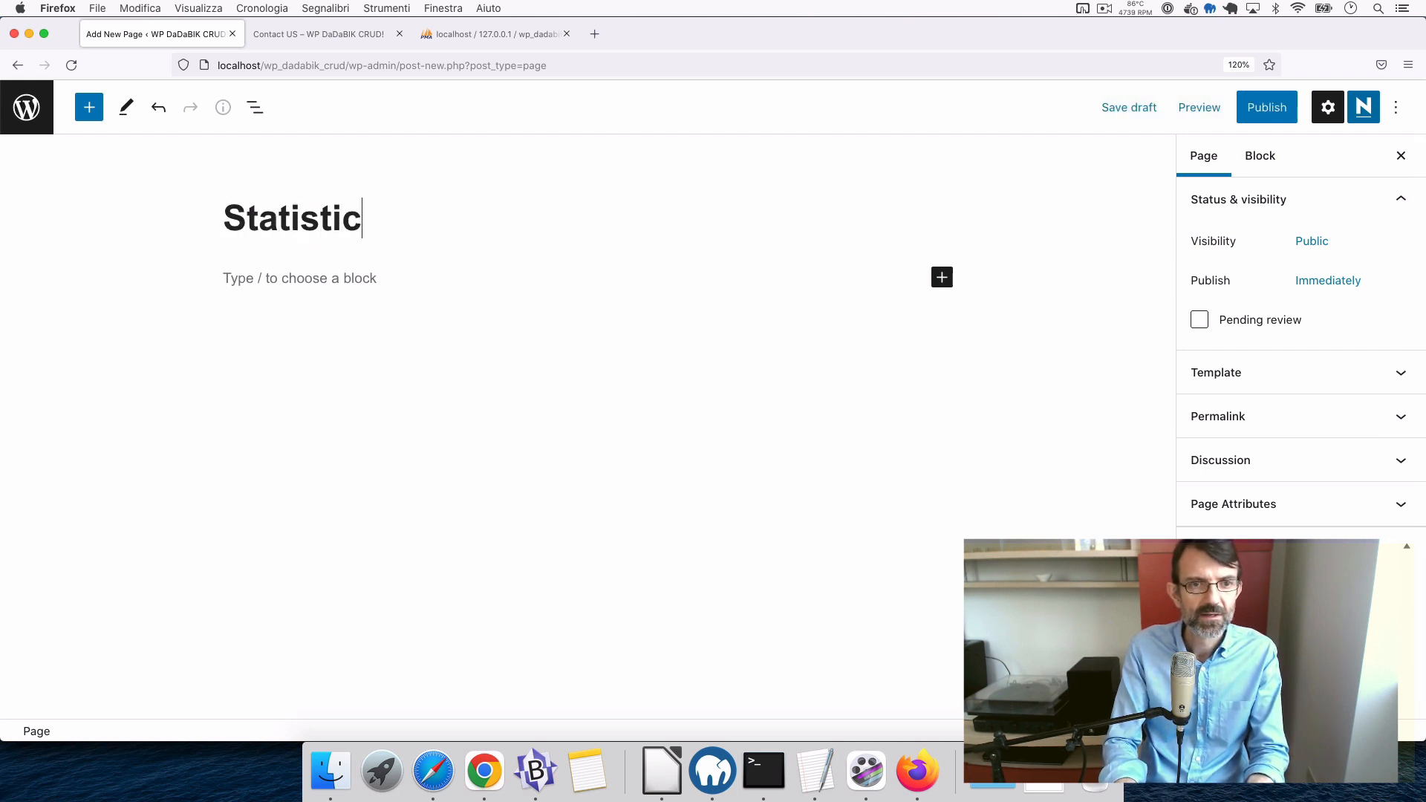
{"action": "left_click", "coordinate": [324, 272]}
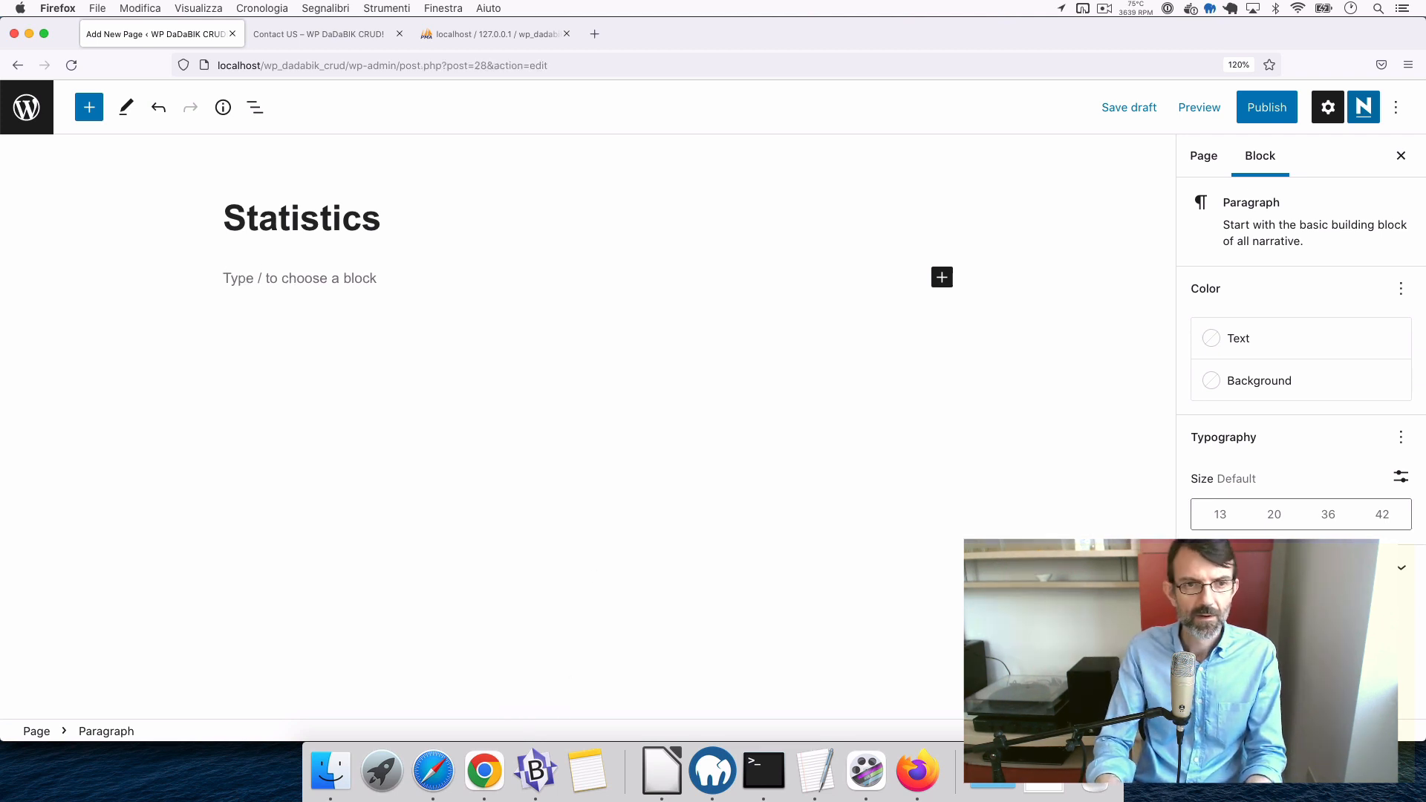
{"action": "type", "text": "[dadabik_"}
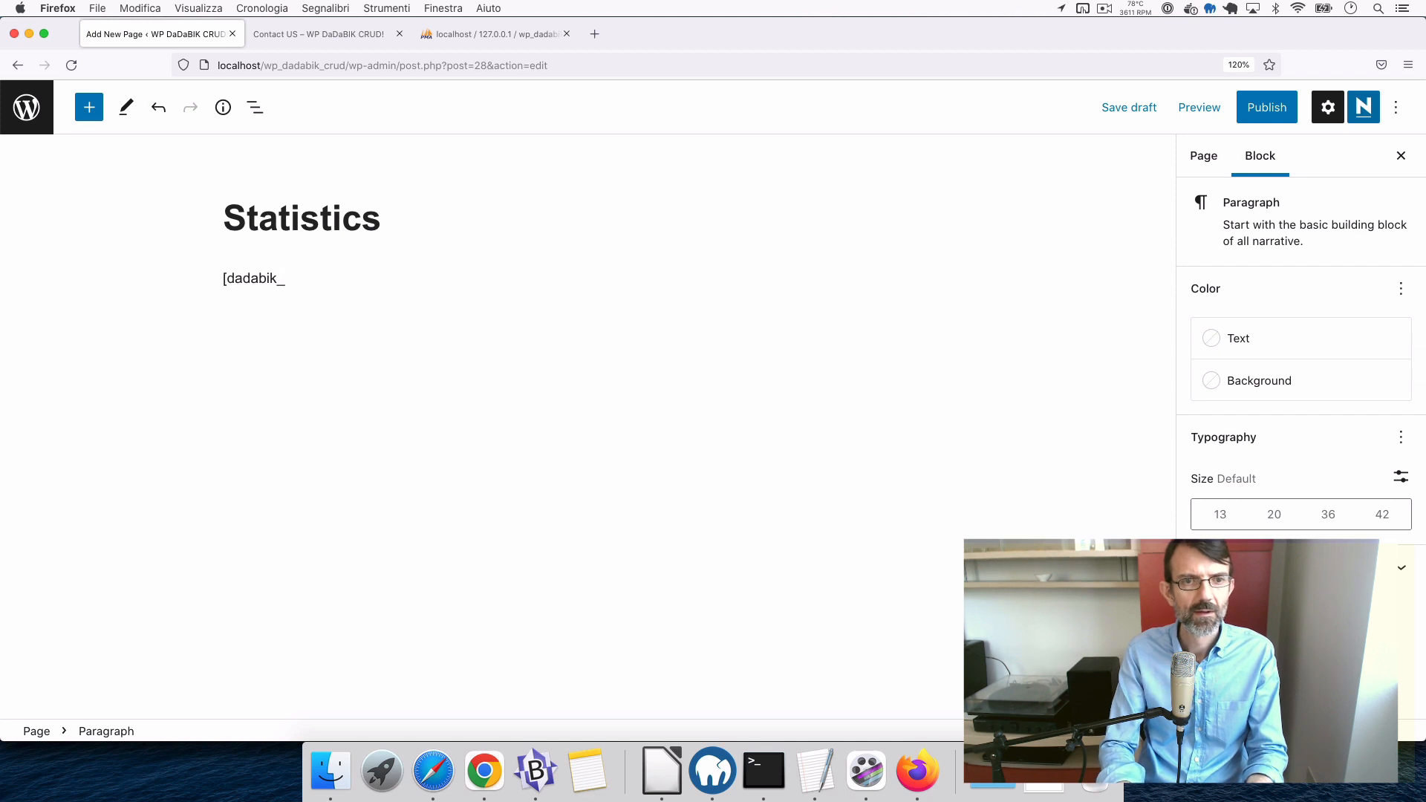
{"action": "type", "text": "wrapper "}
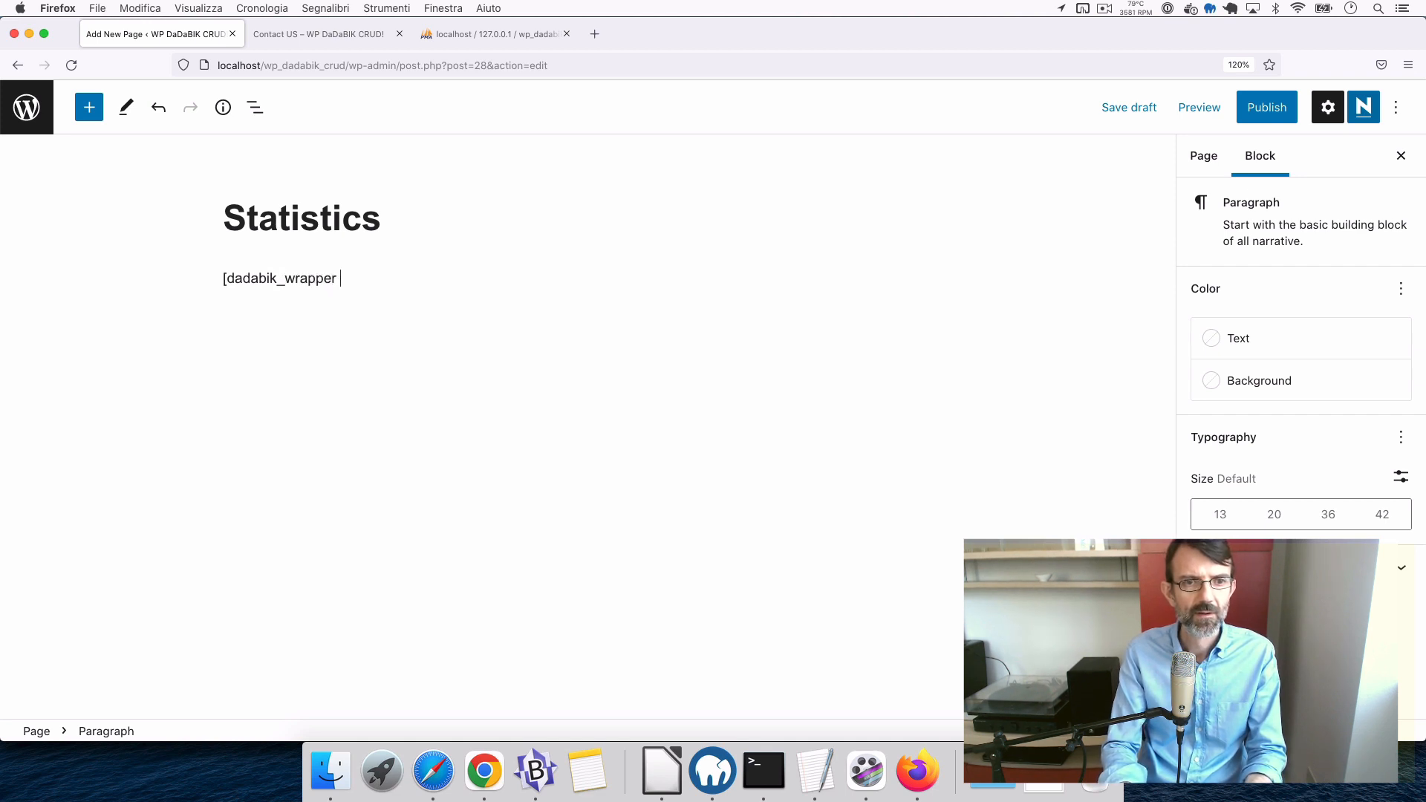
{"action": "type", "text": "URL"}
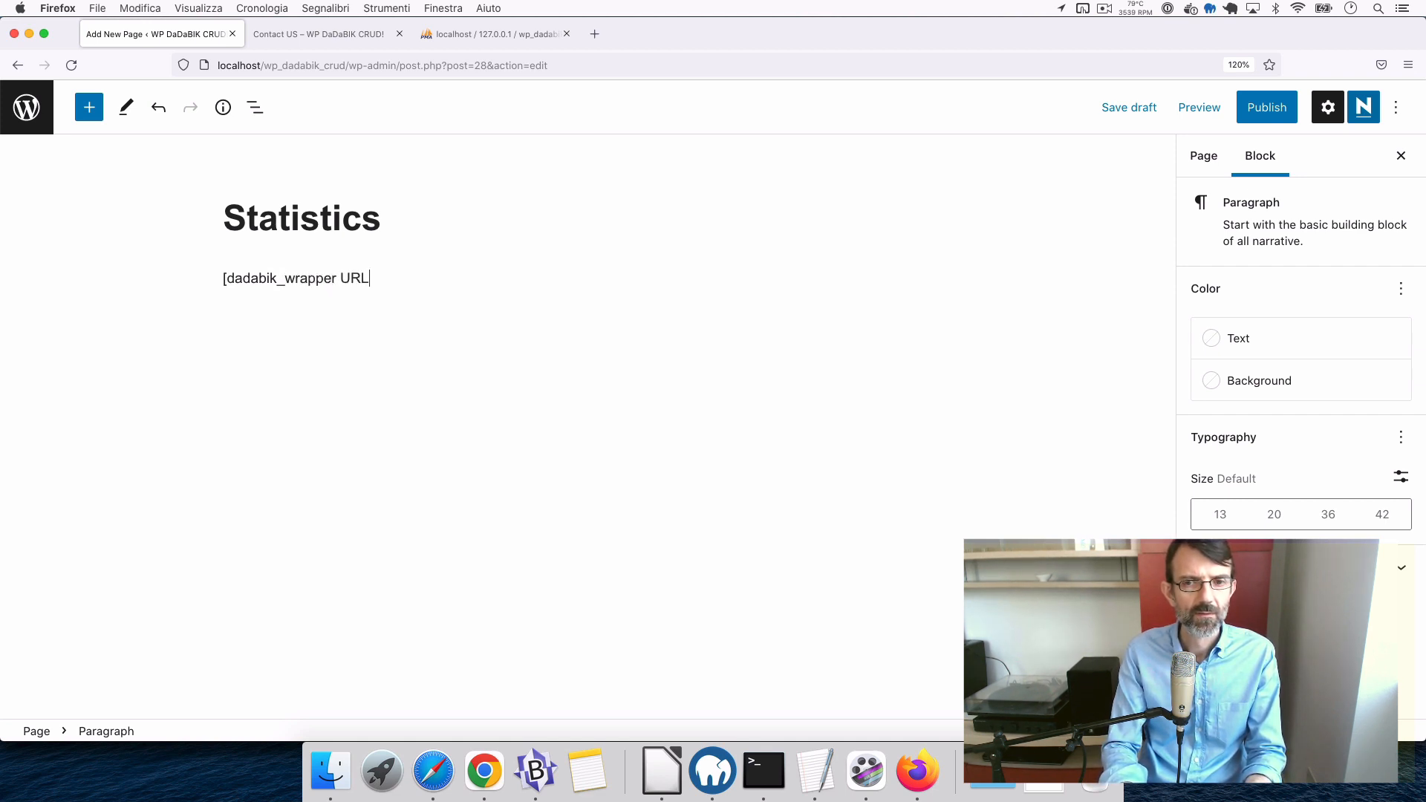
{"action": "key", "text": "super+Tab"}
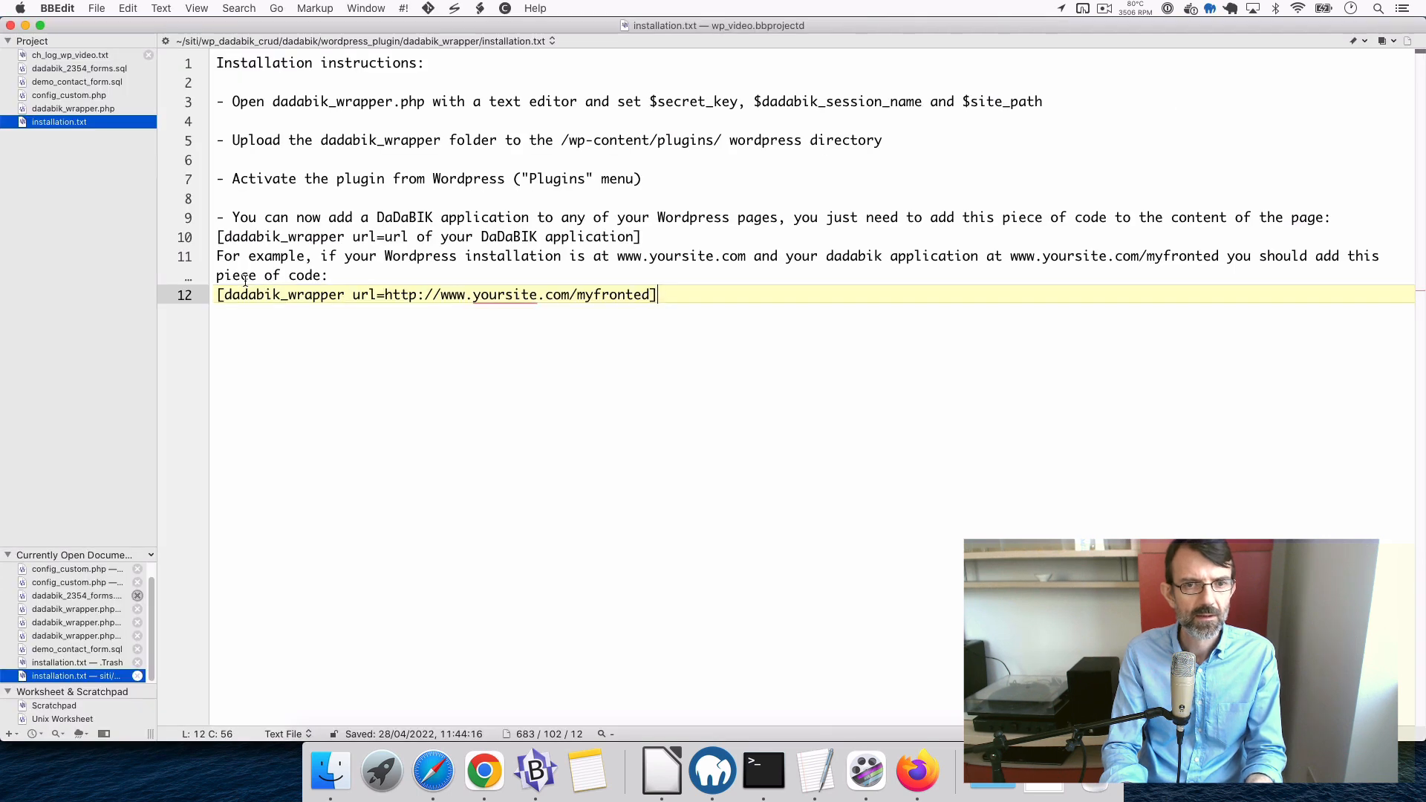
{"action": "key", "text": "super+Tab"}
{"action": "key", "text": "BackSpace"}
{"action": "key", "text": "BackSpace"}
{"action": "key", "text": "BackSpace"}
{"action": "key", "text": "BackSpace"}
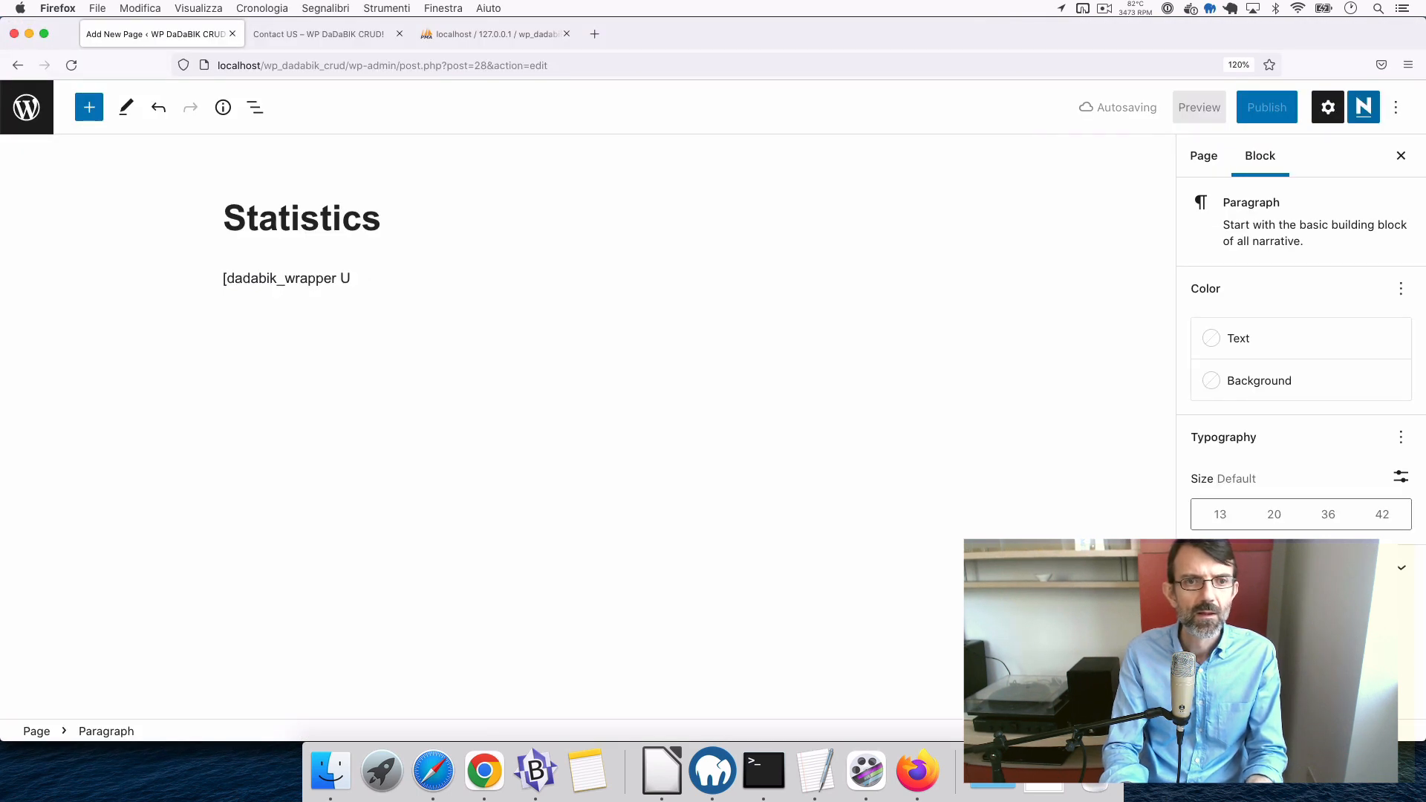
{"action": "type", "text": "u"}
{"action": "key", "text": "BackSpace"}
{"action": "type", "text": "url="}
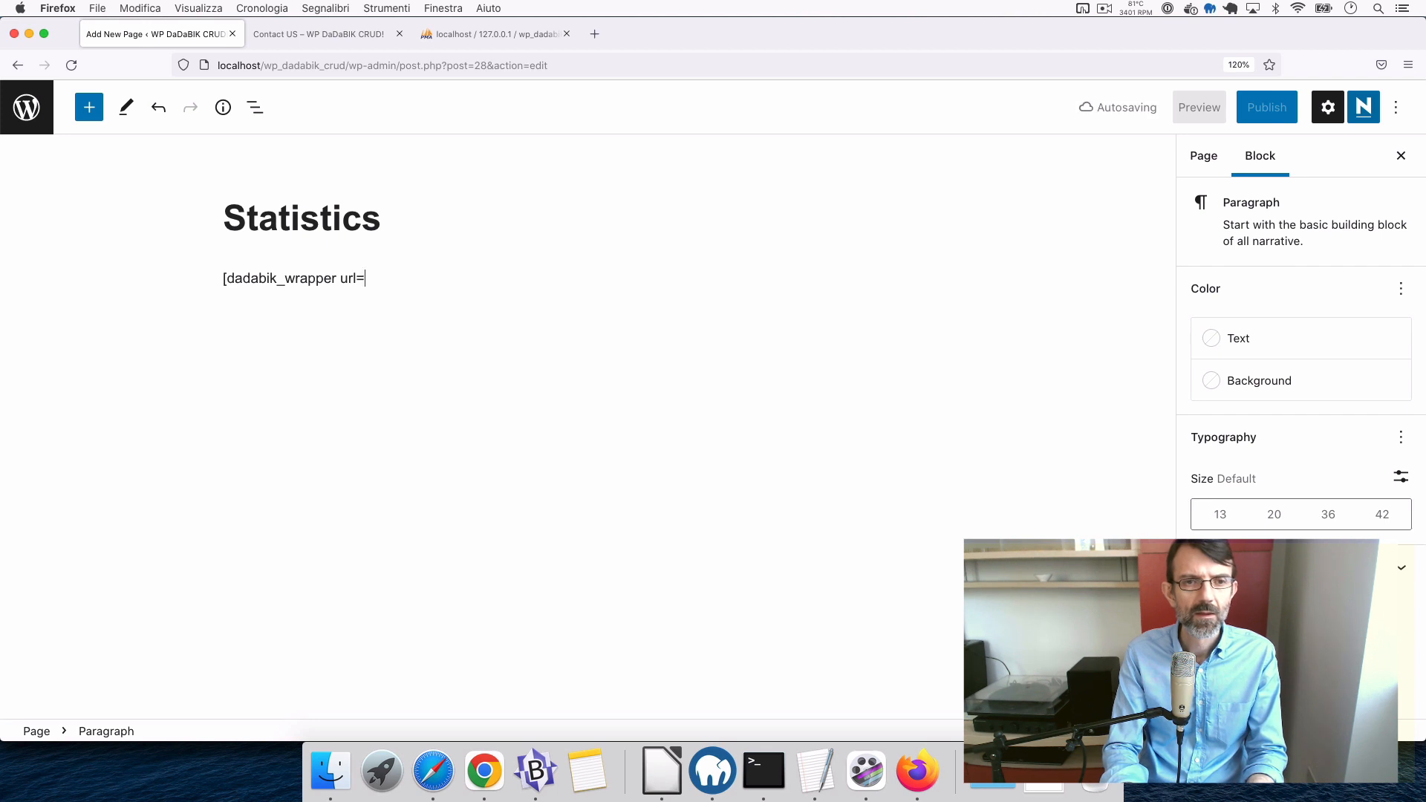
{"action": "type", "text": "http://localhost/wp_dadabik_crud/dadabik/index.php?function=show_static_page&id_static_page=2"}
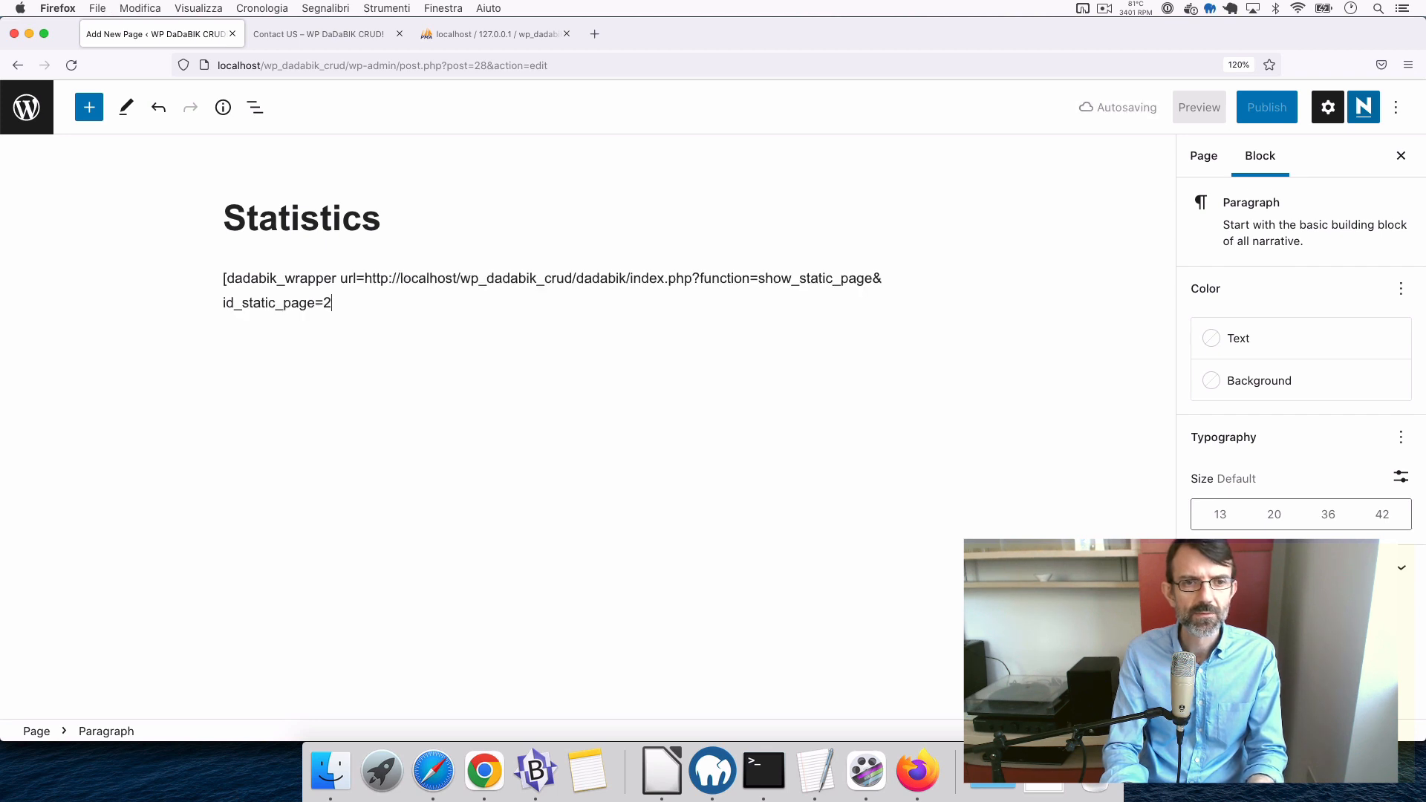
{"action": "type", "text": "]"}
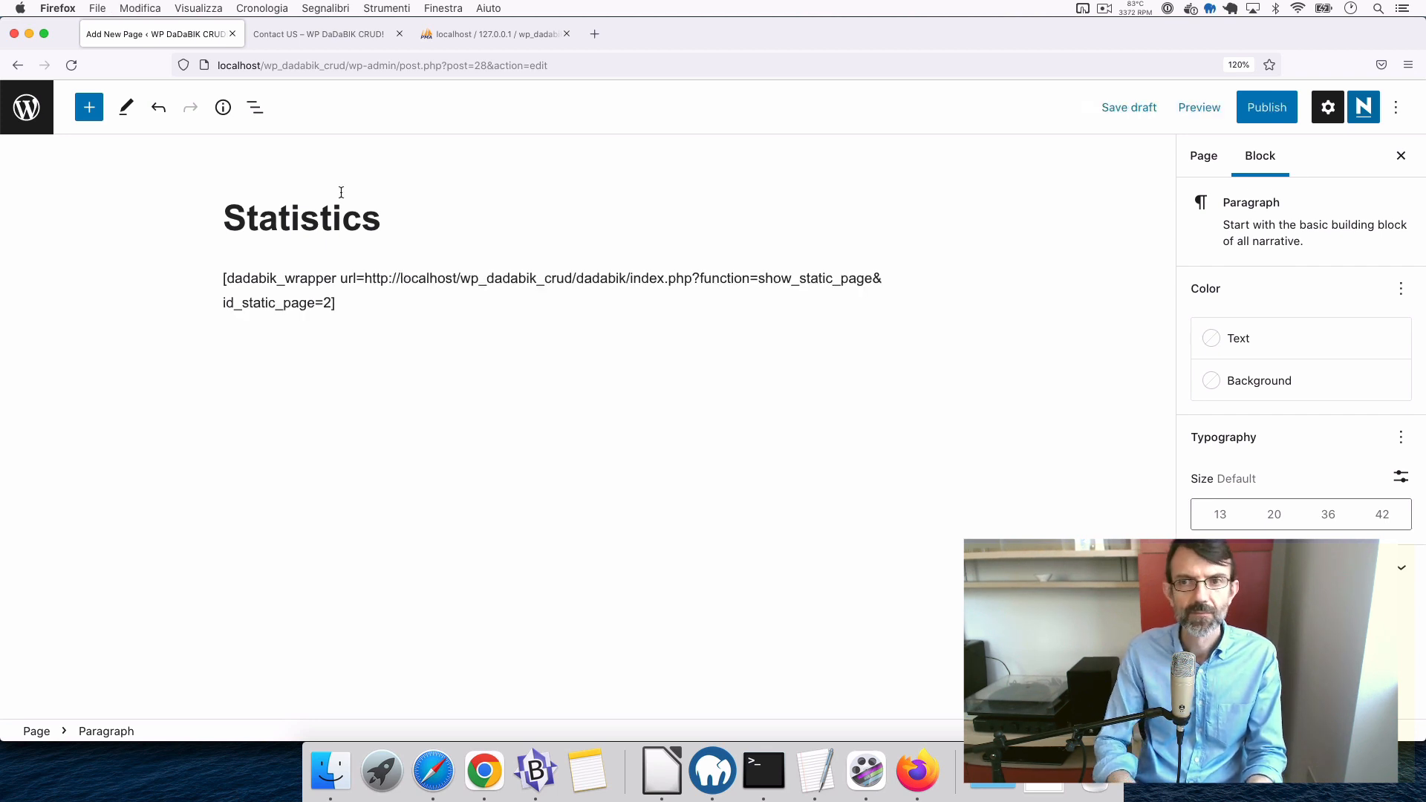
{"action": "left_click", "coordinate": [1265, 105]}
- Confirm publishing, reload the live site, and open the new Statistics page to view the embedded charts
{"action": "left_click", "coordinate": [1251, 107]}
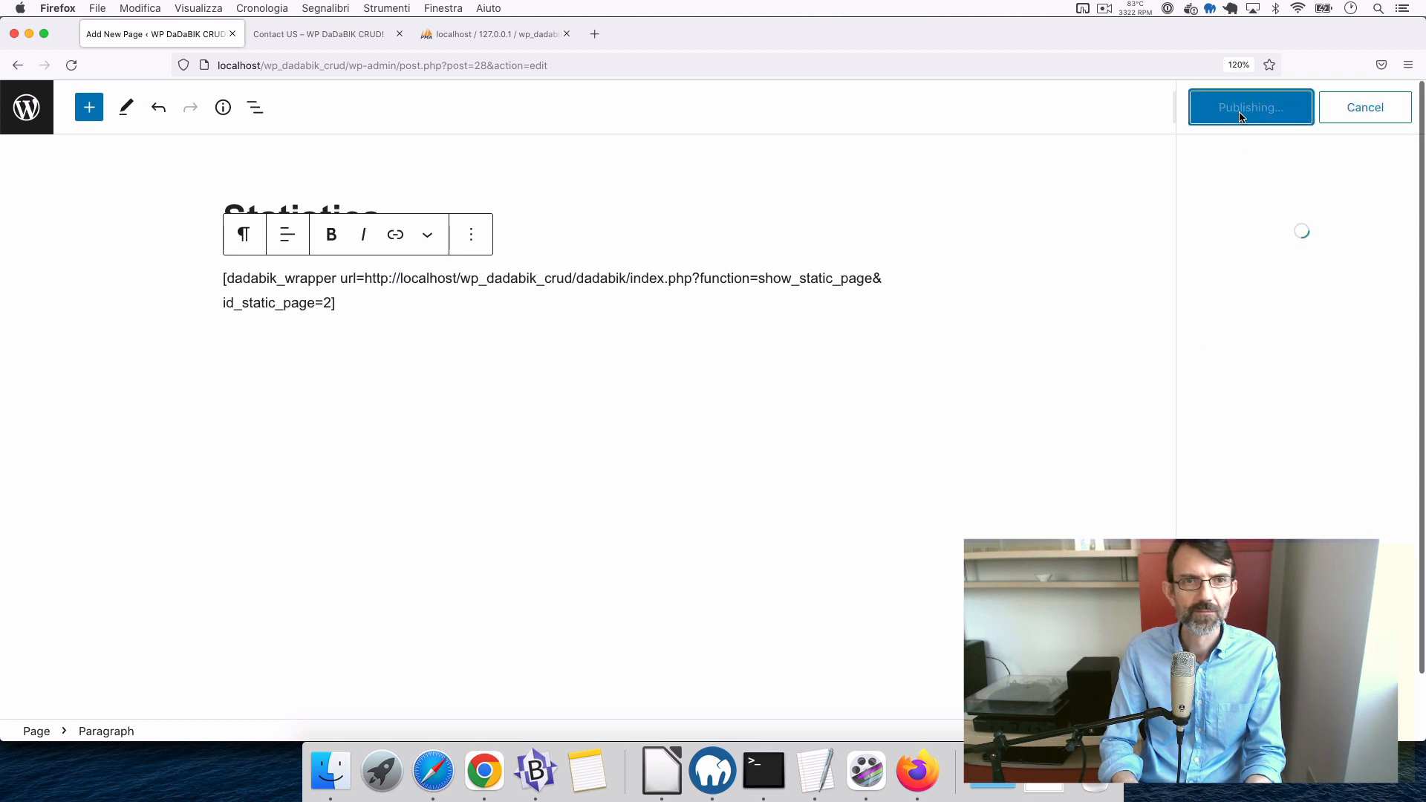
{"action": "left_click", "coordinate": [320, 35]}
{"action": "key", "text": "super+r"}
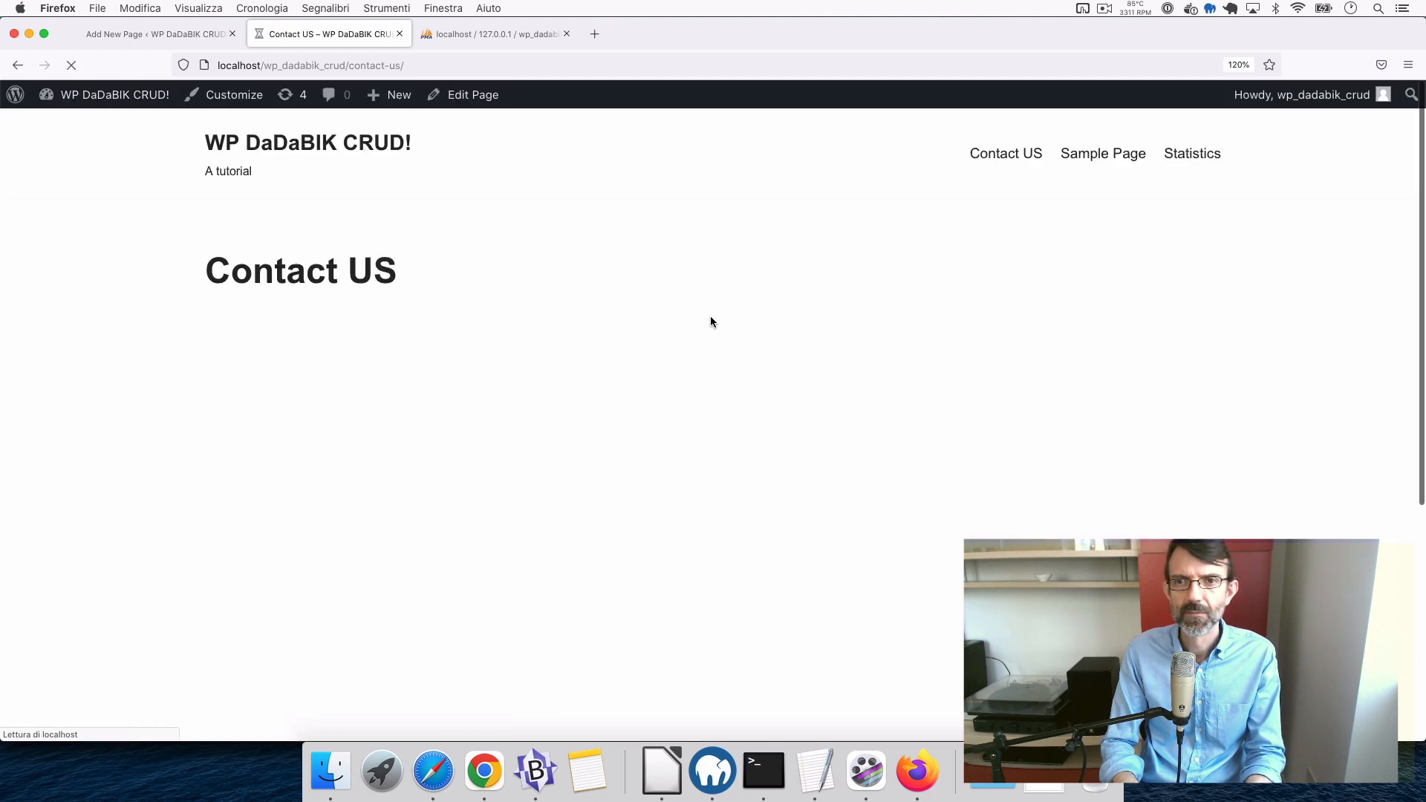
{"action": "left_click", "coordinate": [1193, 156]}
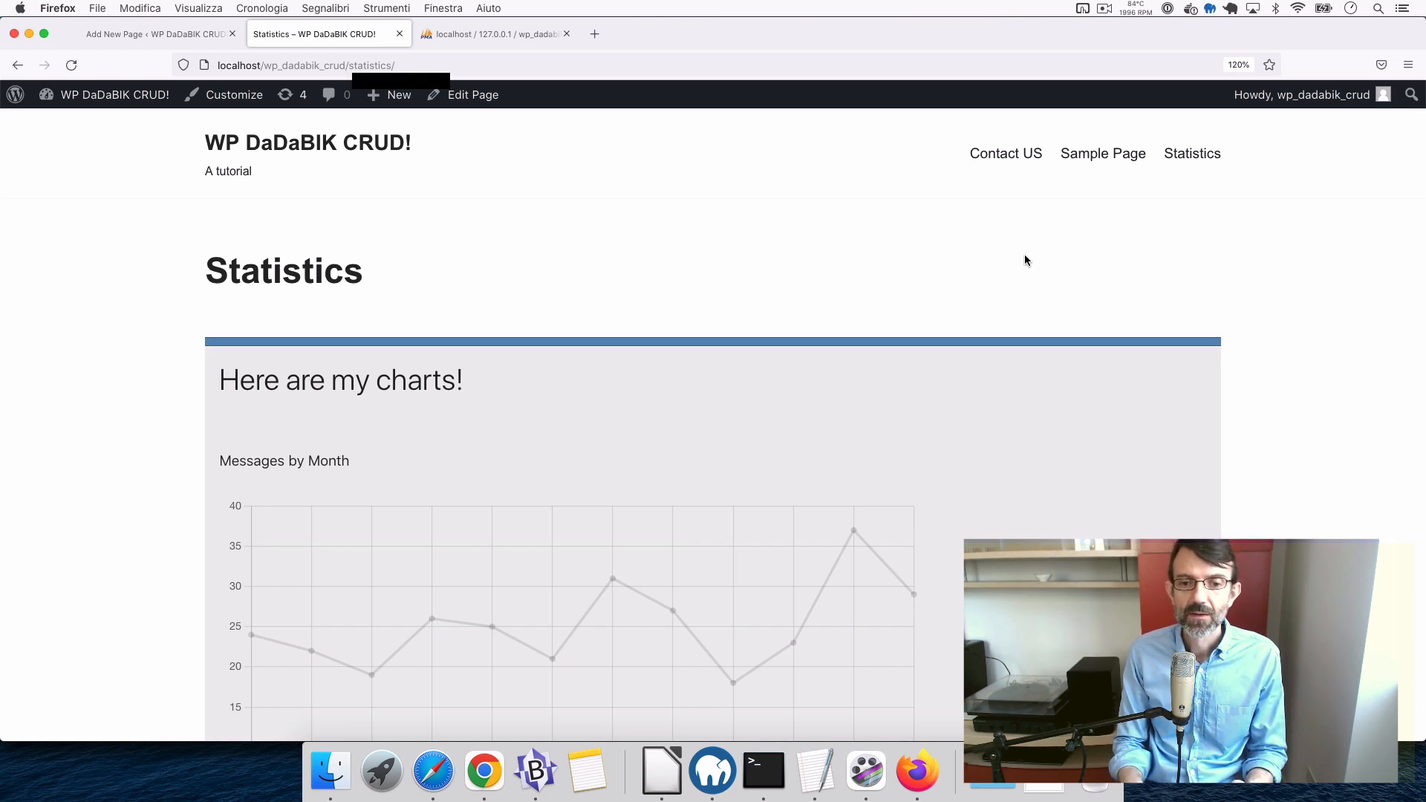
- Move `$wordpress_authentication = 1;` out of the comment block onto line 23 of config_custom.php and save
{"action": "left_click", "coordinate": [534, 792]}
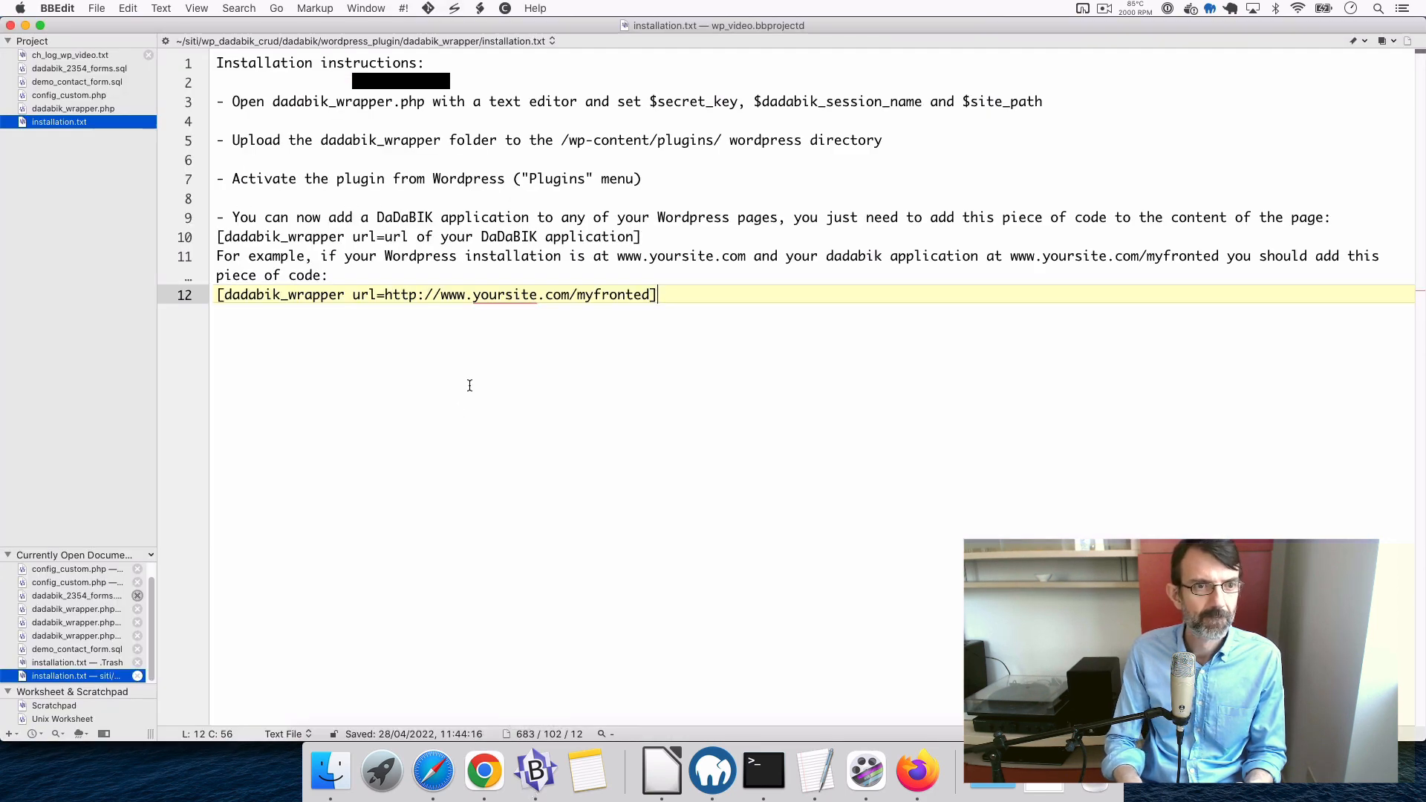
{"action": "left_click", "coordinate": [86, 95]}
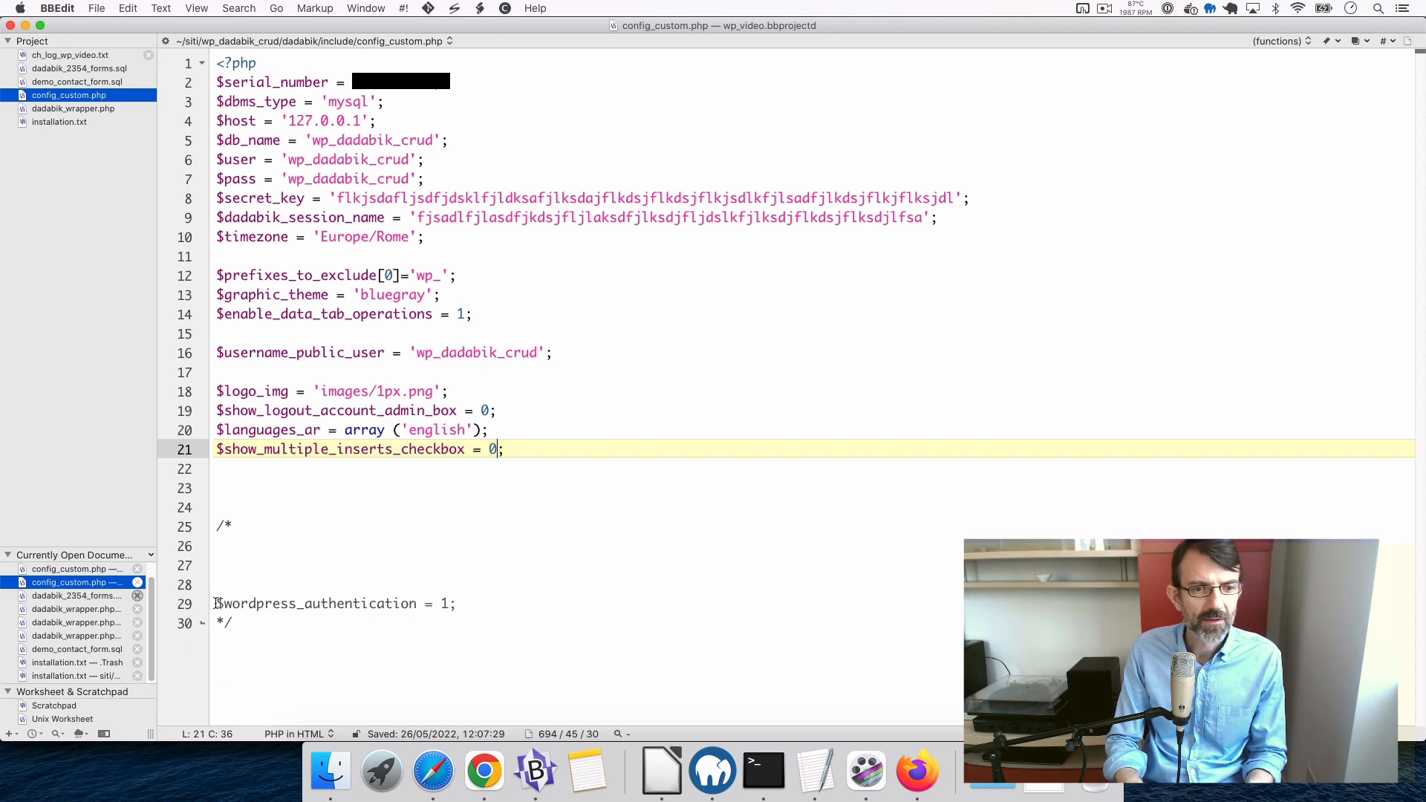
{"action": "left_click", "coordinate": [217, 603]}
{"action": "left_click", "coordinate": [476, 603], "text": "shift"}
{"action": "key", "text": "super+c"}
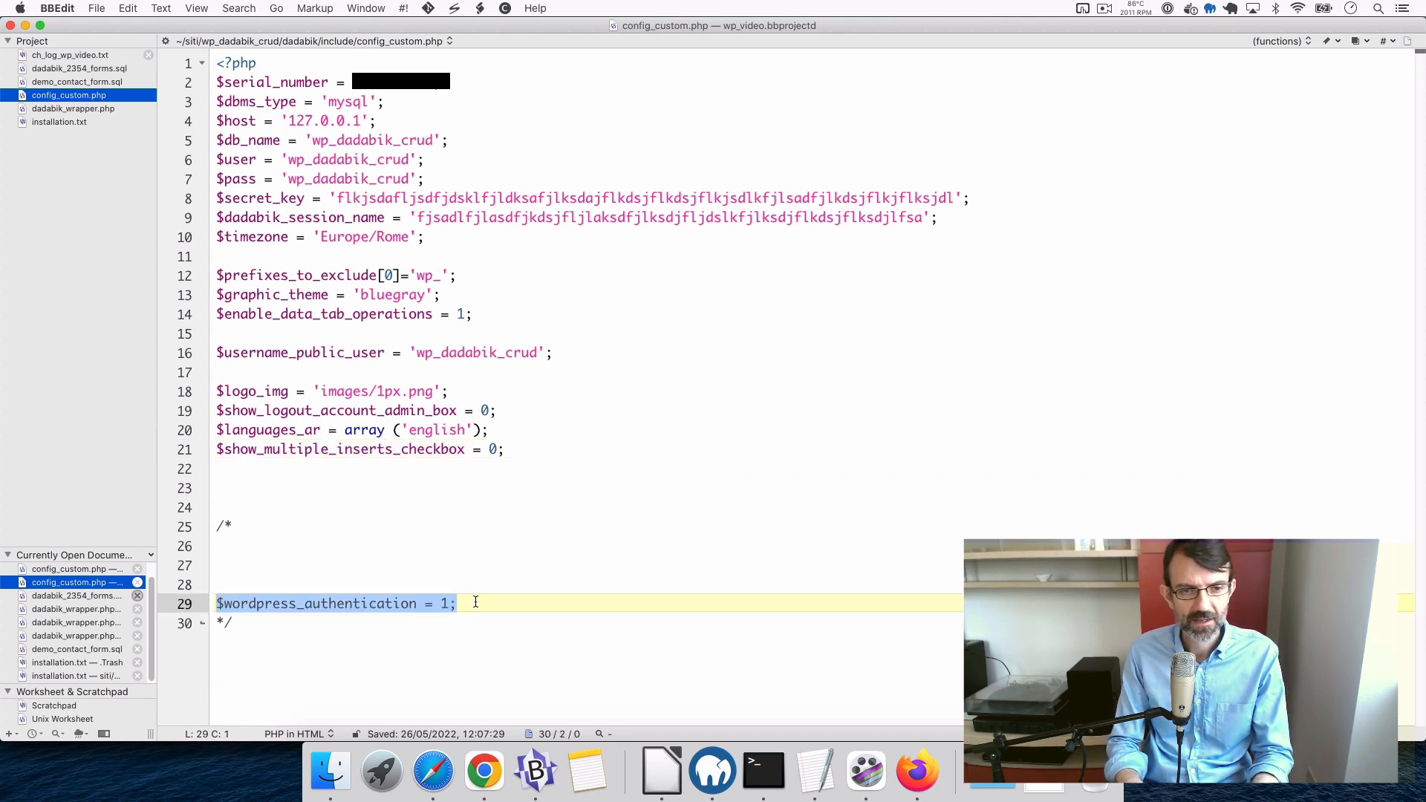
{"action": "key", "text": "BackSpace"}
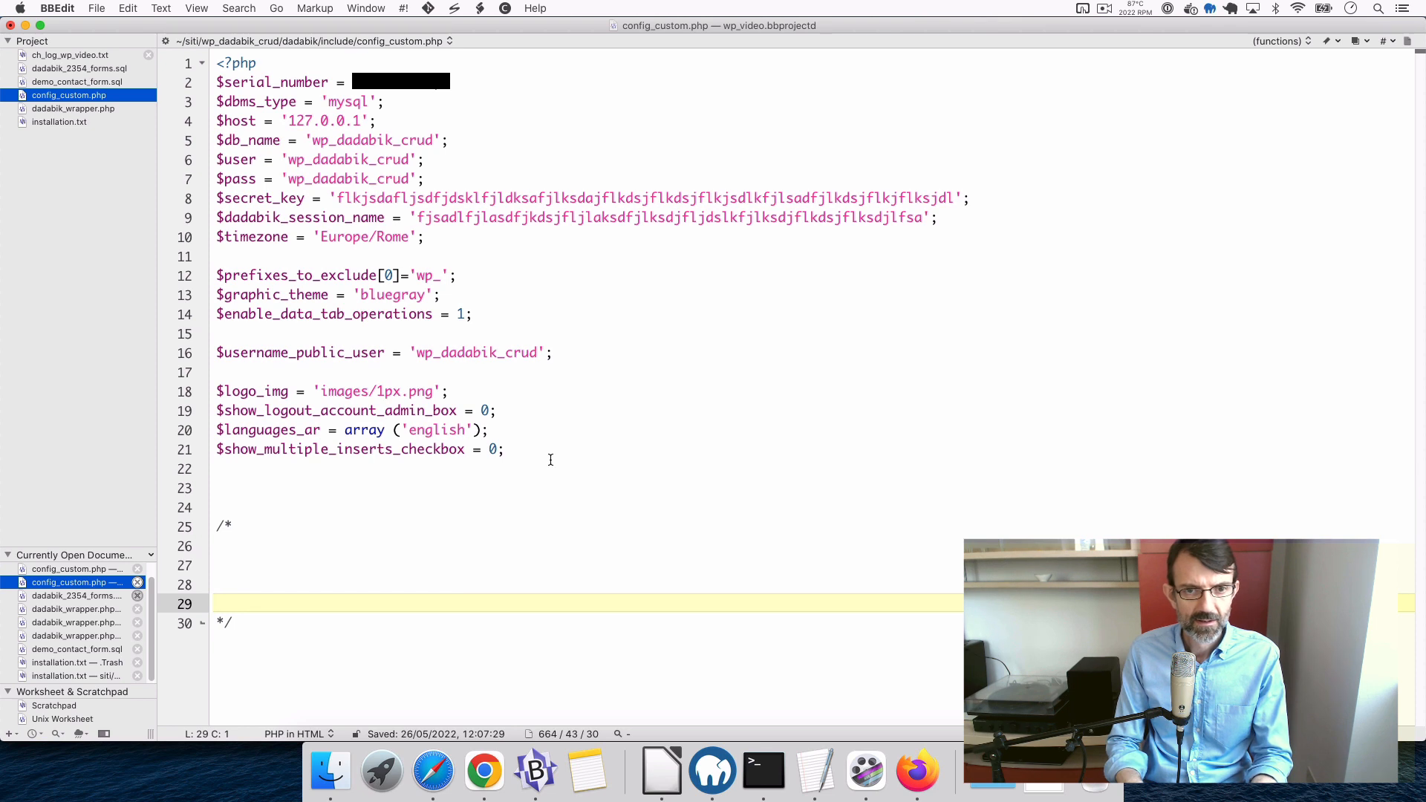
{"action": "left_click", "coordinate": [554, 467]}
{"action": "key", "text": "Return"}
{"action": "key", "text": "super+v"}
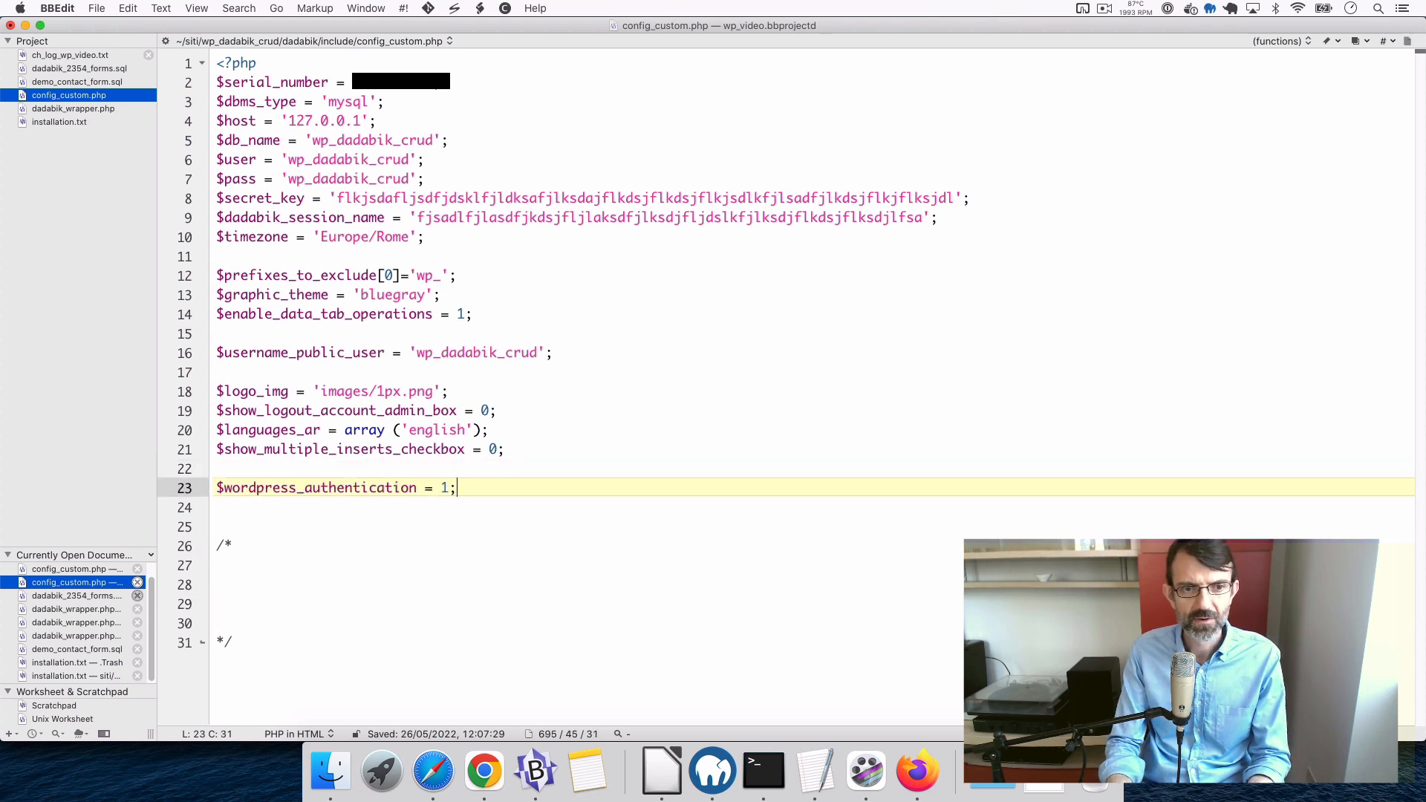
{"action": "key", "text": "super+s"}
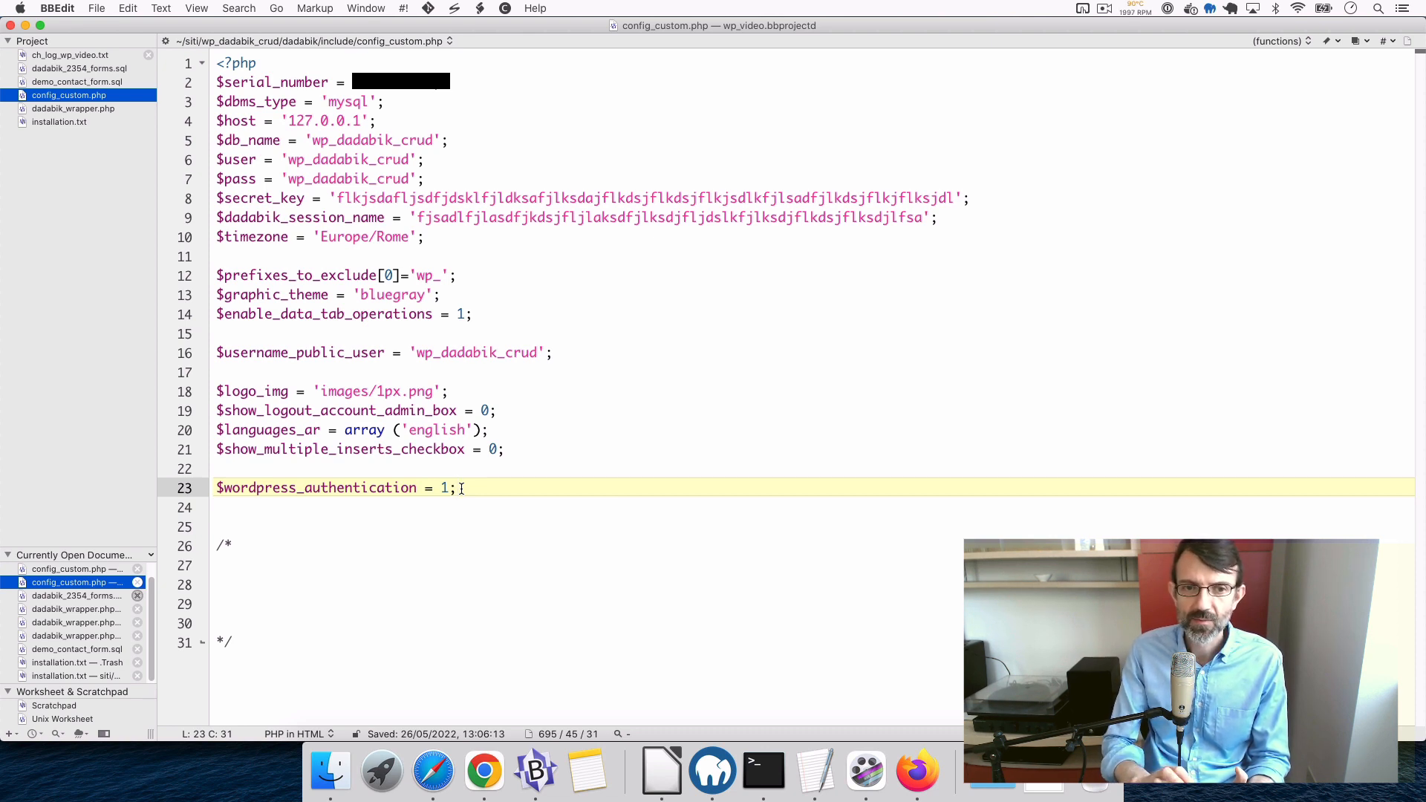
- Change `$wordpress_authentication` from 1 to 0 in config_custom.php and save the file
{"action": "double_click", "coordinate": [257, 488]}
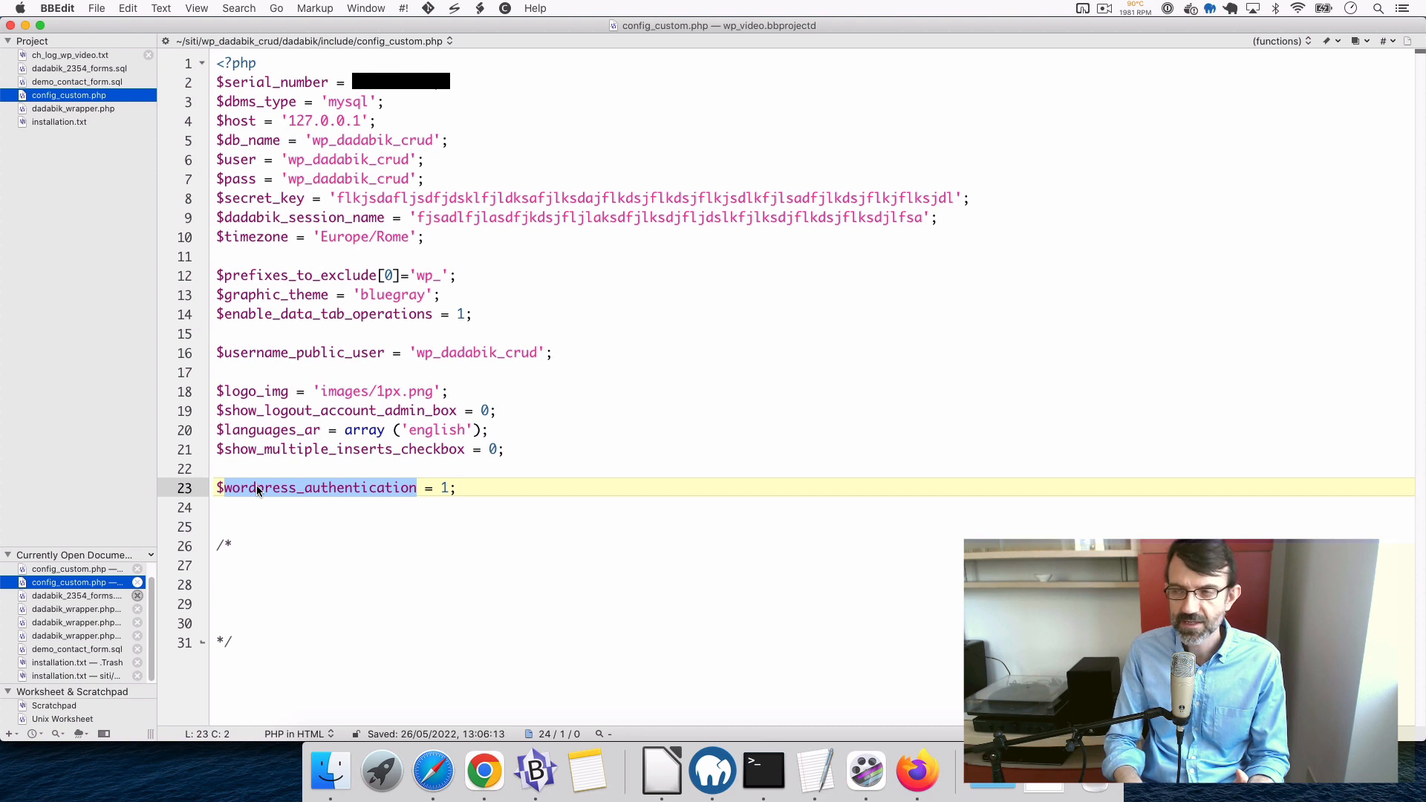
{"action": "left_click", "coordinate": [288, 462]}
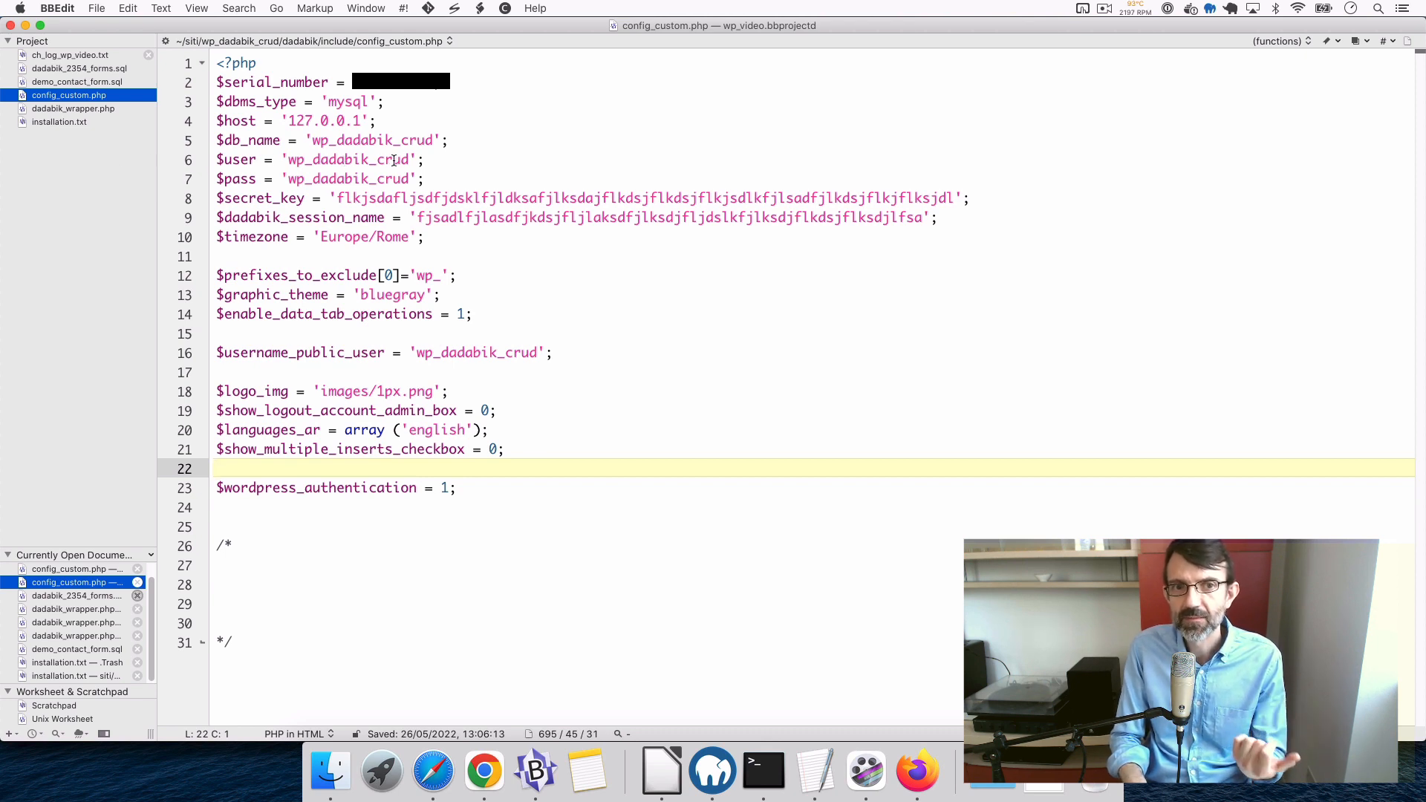
{"action": "left_click", "coordinate": [479, 575]}
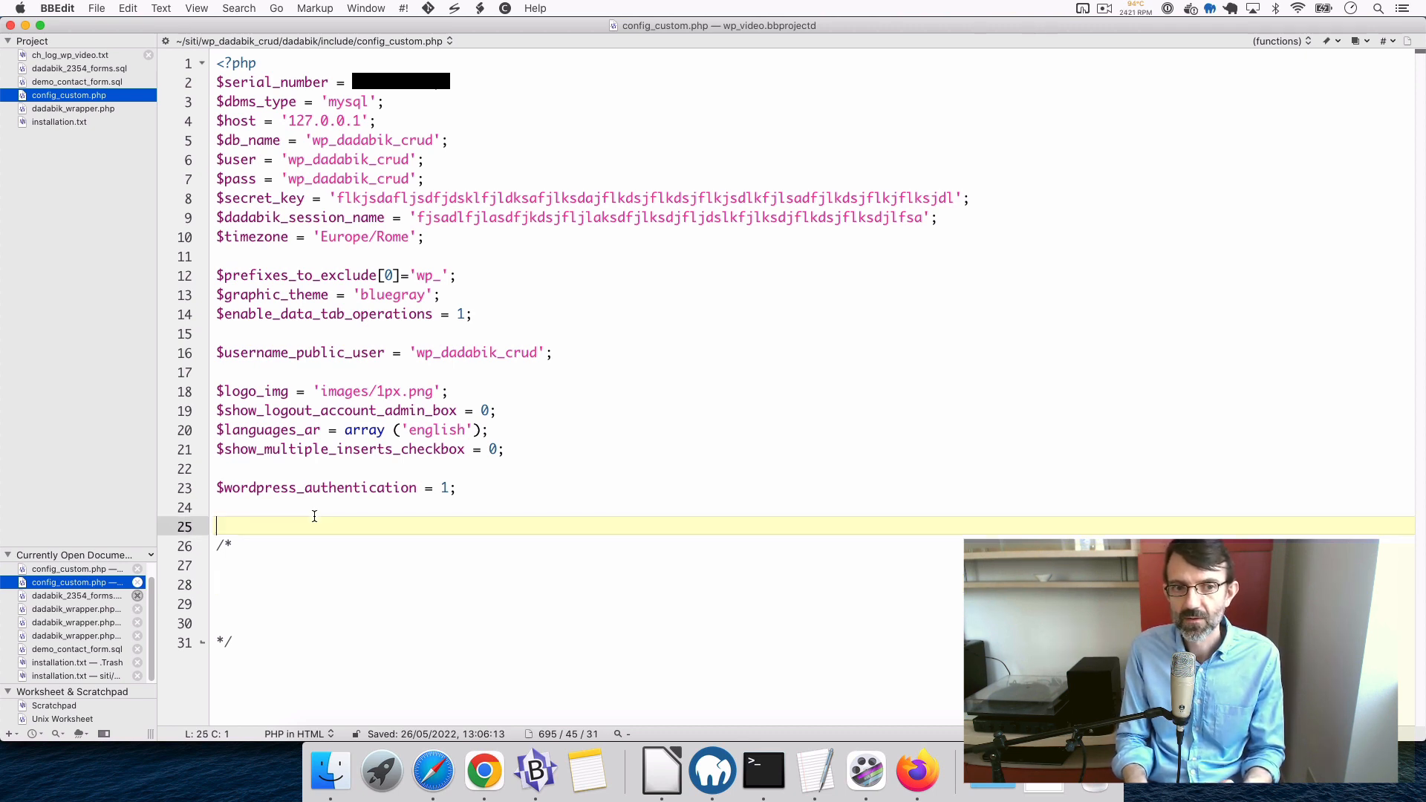
{"action": "left_click", "coordinate": [319, 518]}
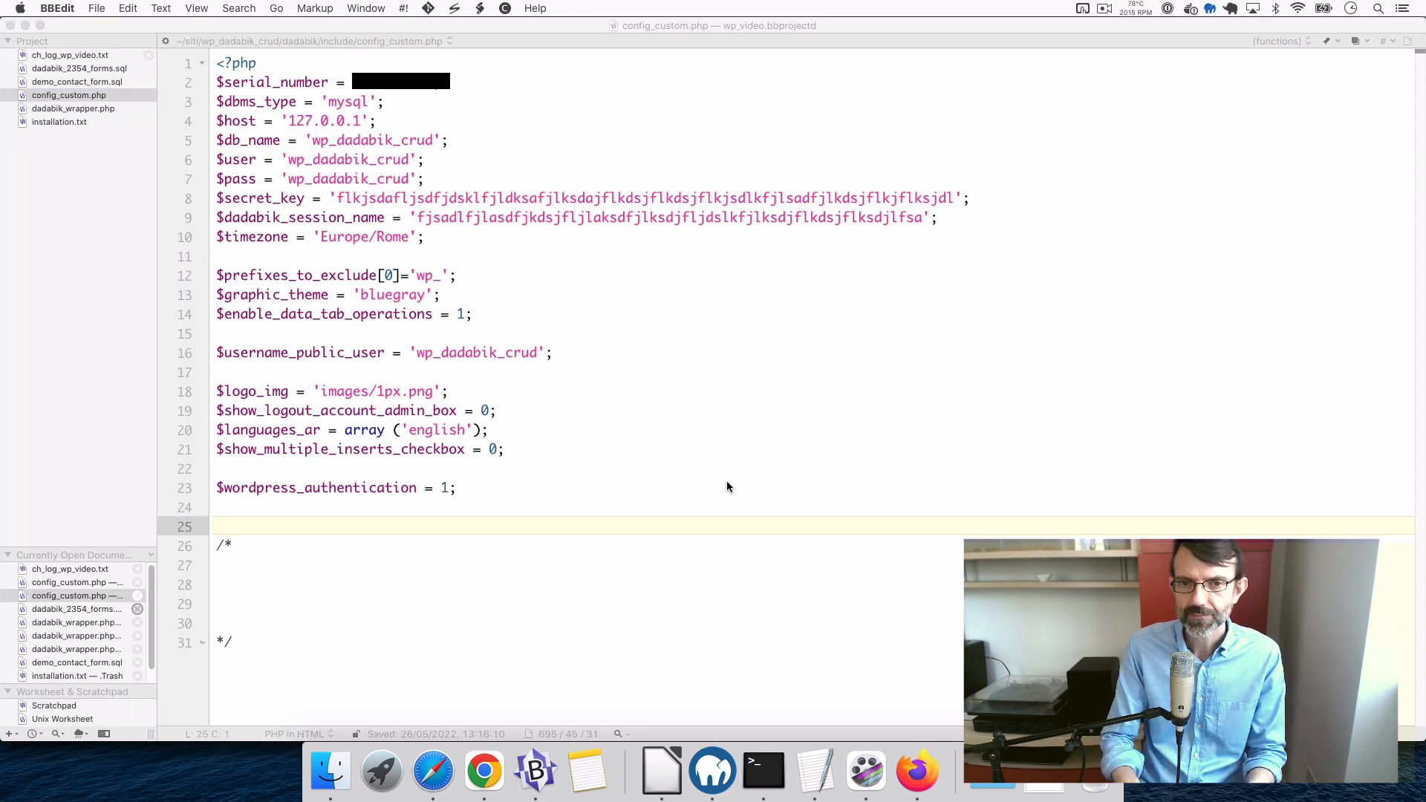
{"action": "left_click", "coordinate": [468, 490]}
{"action": "left_click", "coordinate": [450, 489]}
{"action": "key", "text": "BackSpace"}
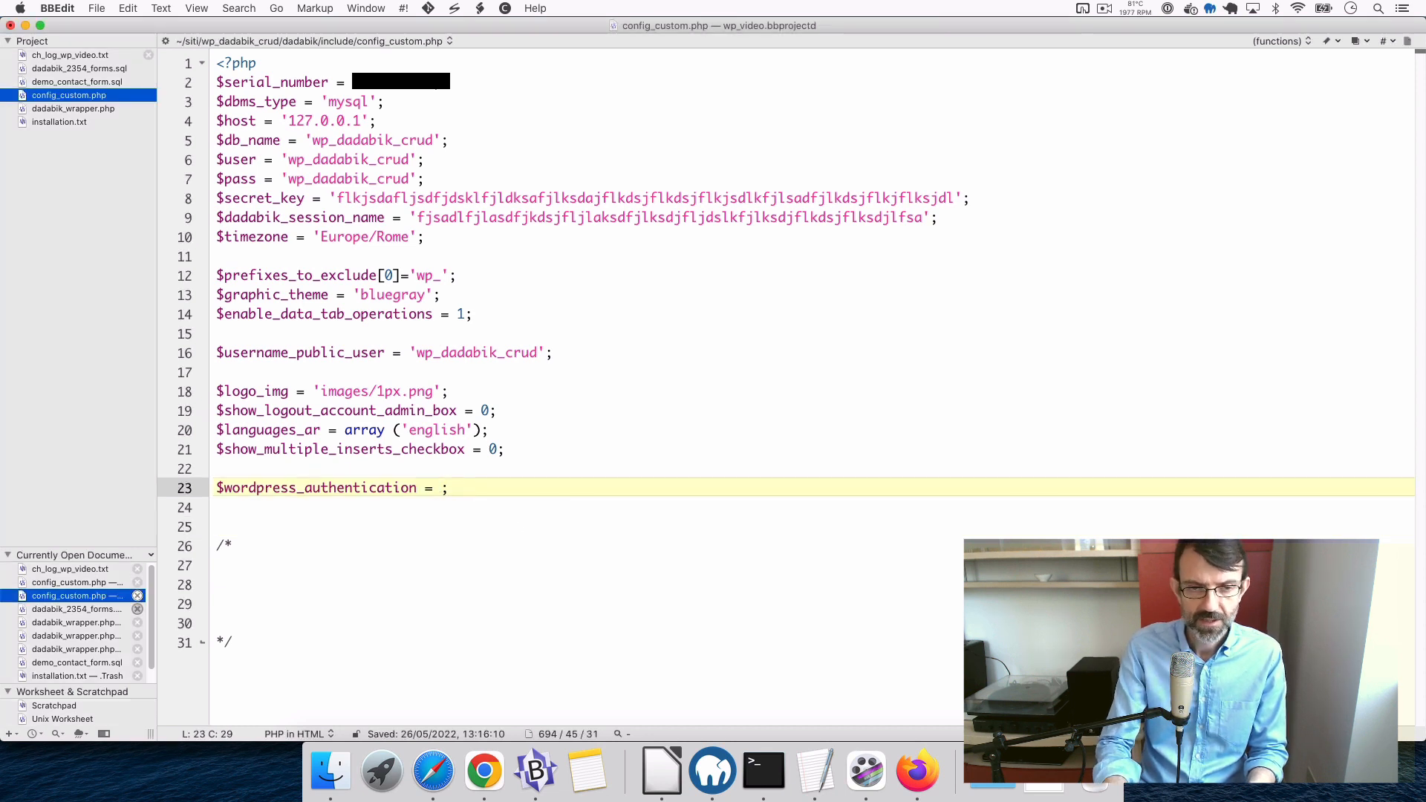
{"action": "type", "text": "0"}
{"action": "key", "text": "super+s"}
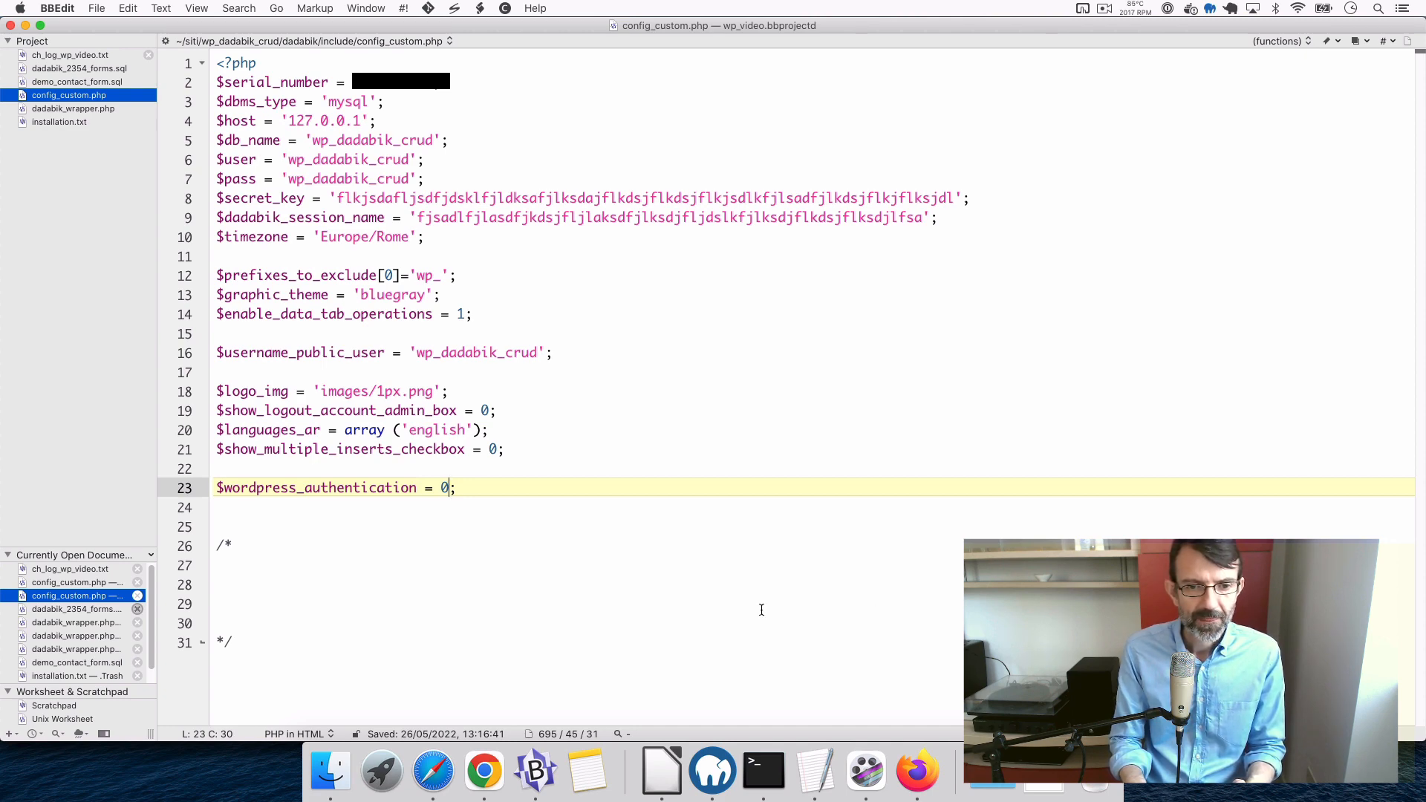
- Edit user wp_dadabik_crud, change its group from Public to admin, and save
{"action": "left_click", "coordinate": [439, 775]}
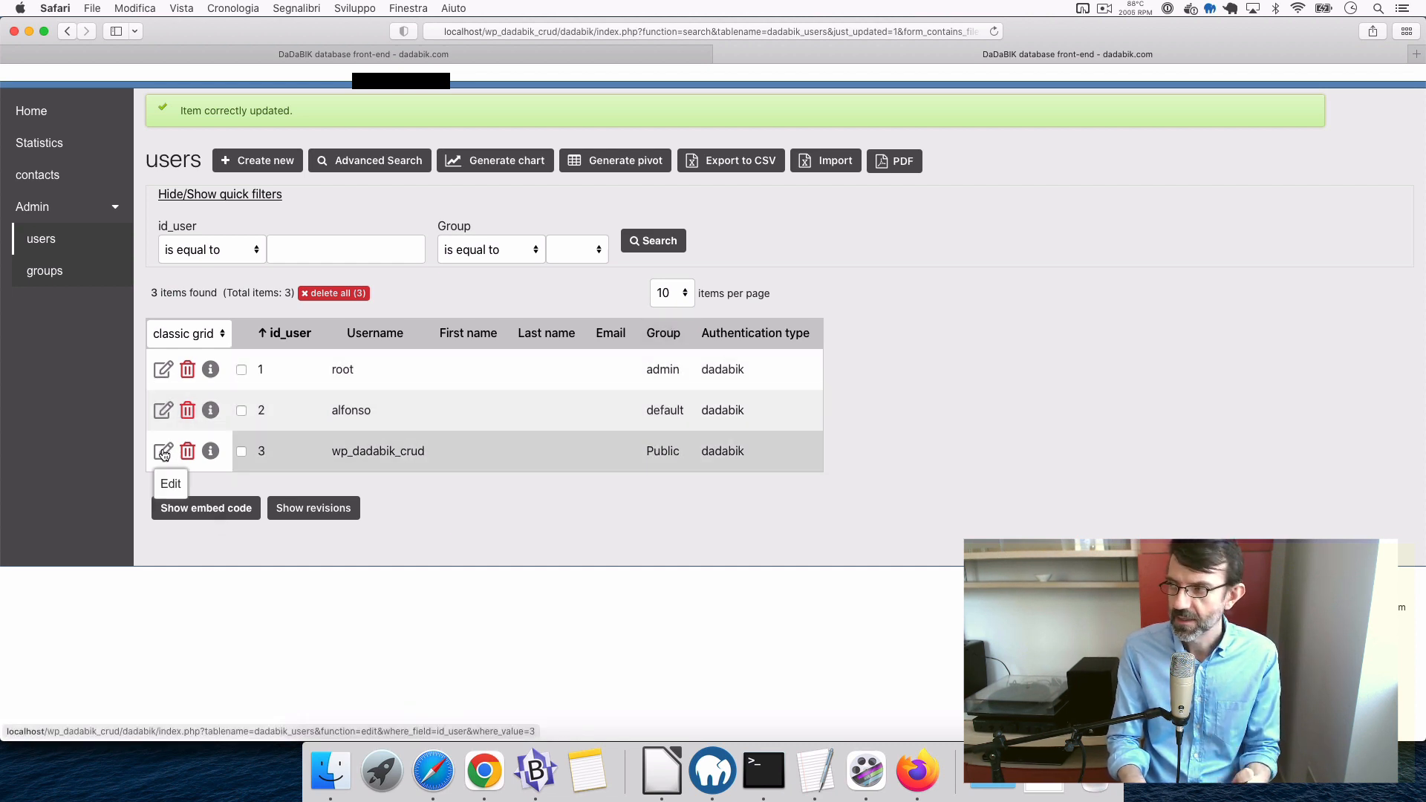
{"action": "left_click", "coordinate": [164, 452]}
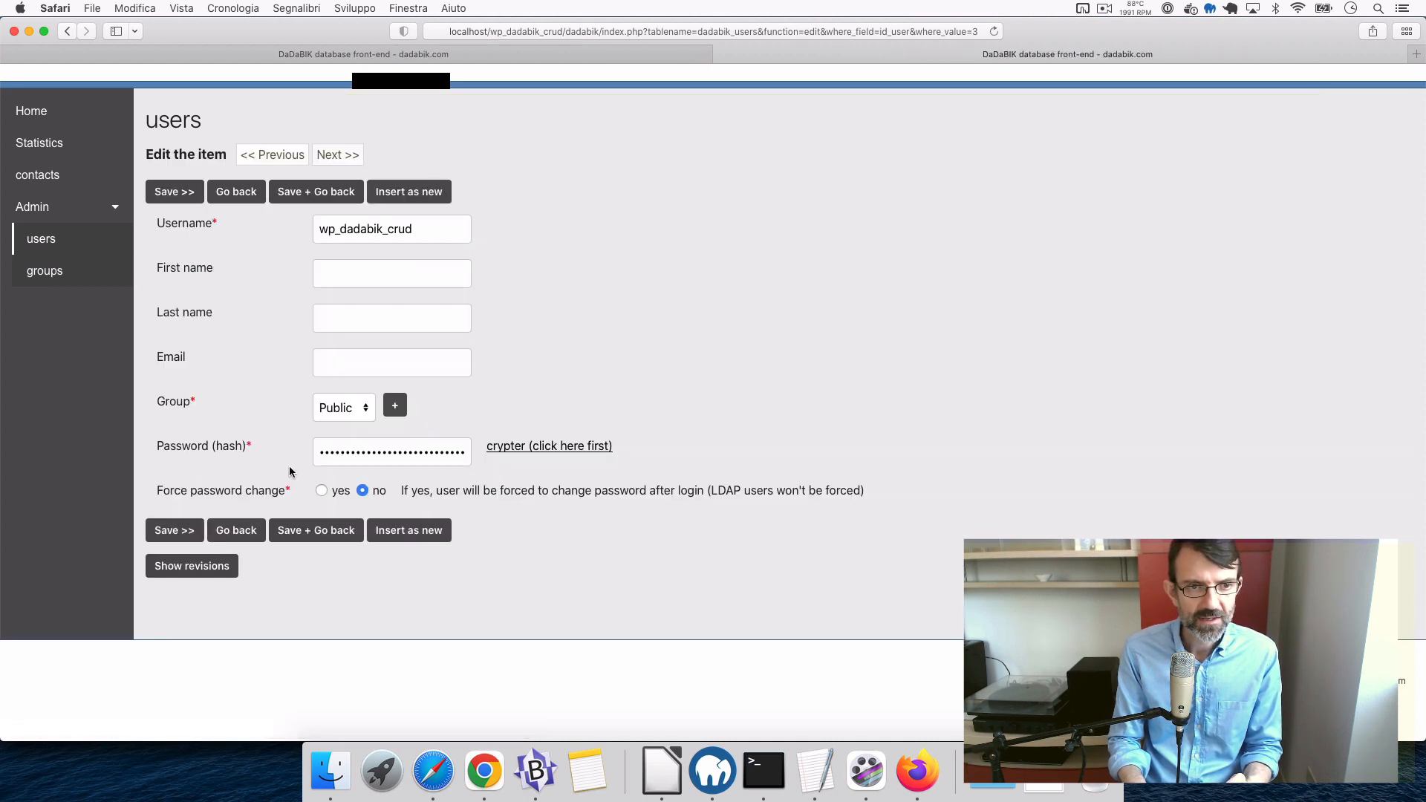
{"action": "left_click", "coordinate": [340, 408]}
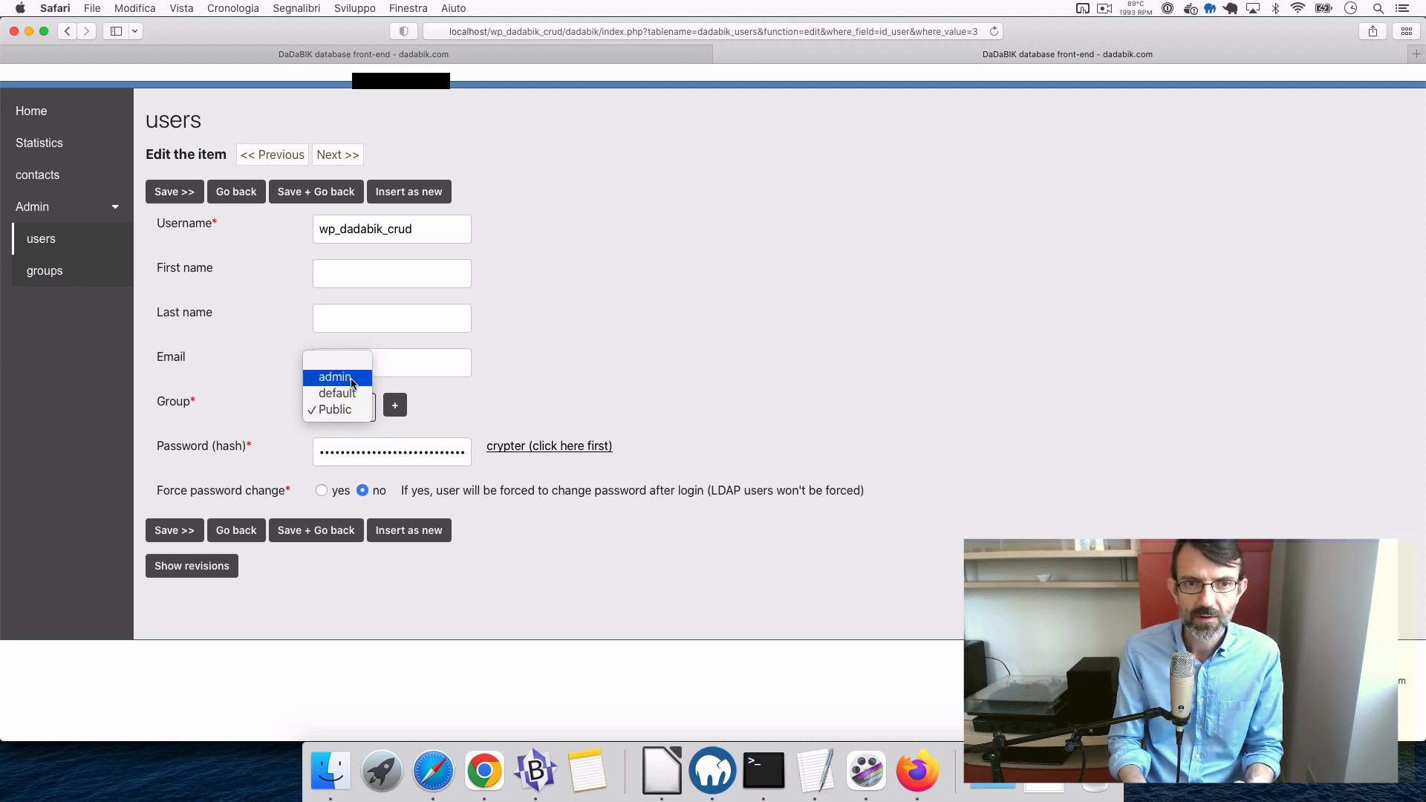
{"action": "left_click", "coordinate": [352, 379]}
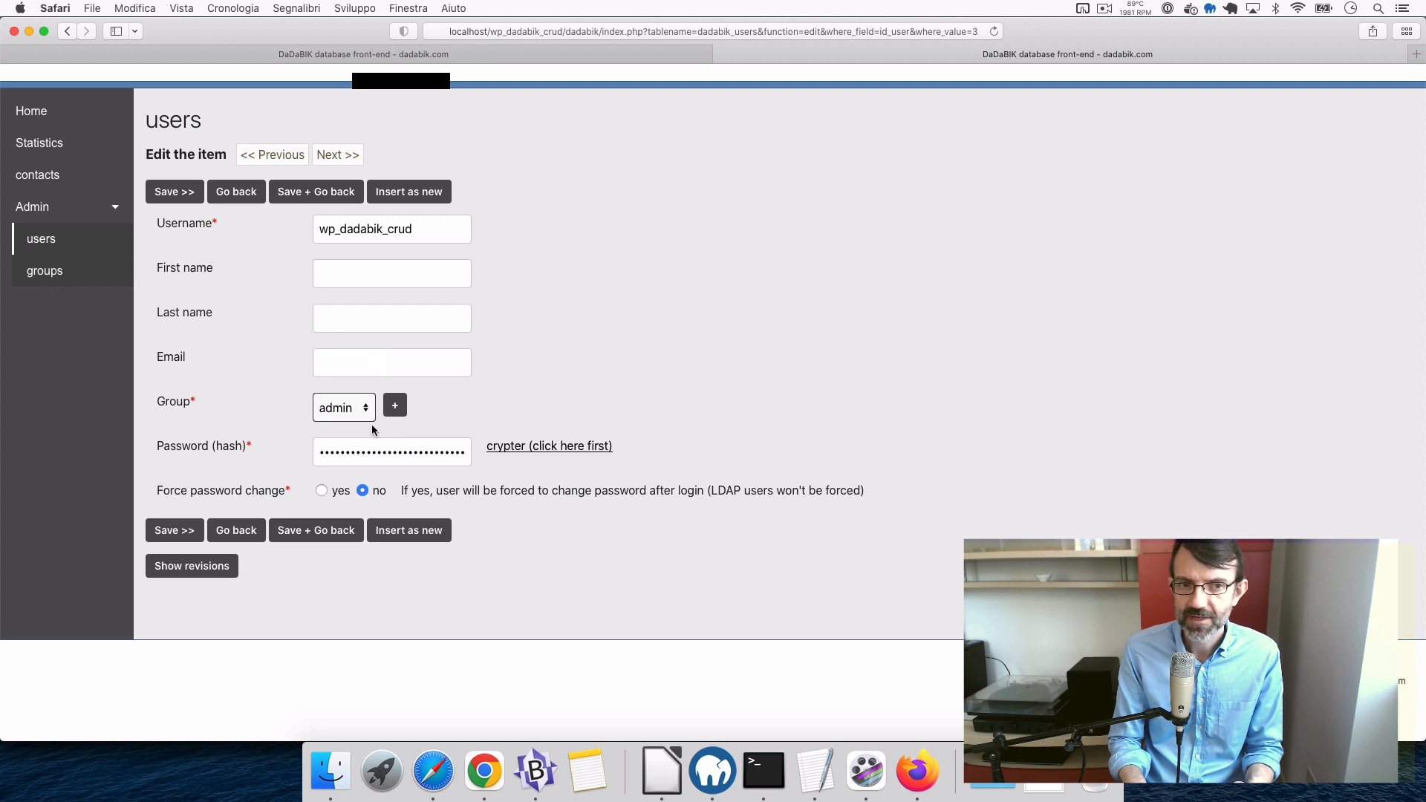
{"action": "left_click", "coordinate": [332, 533]}
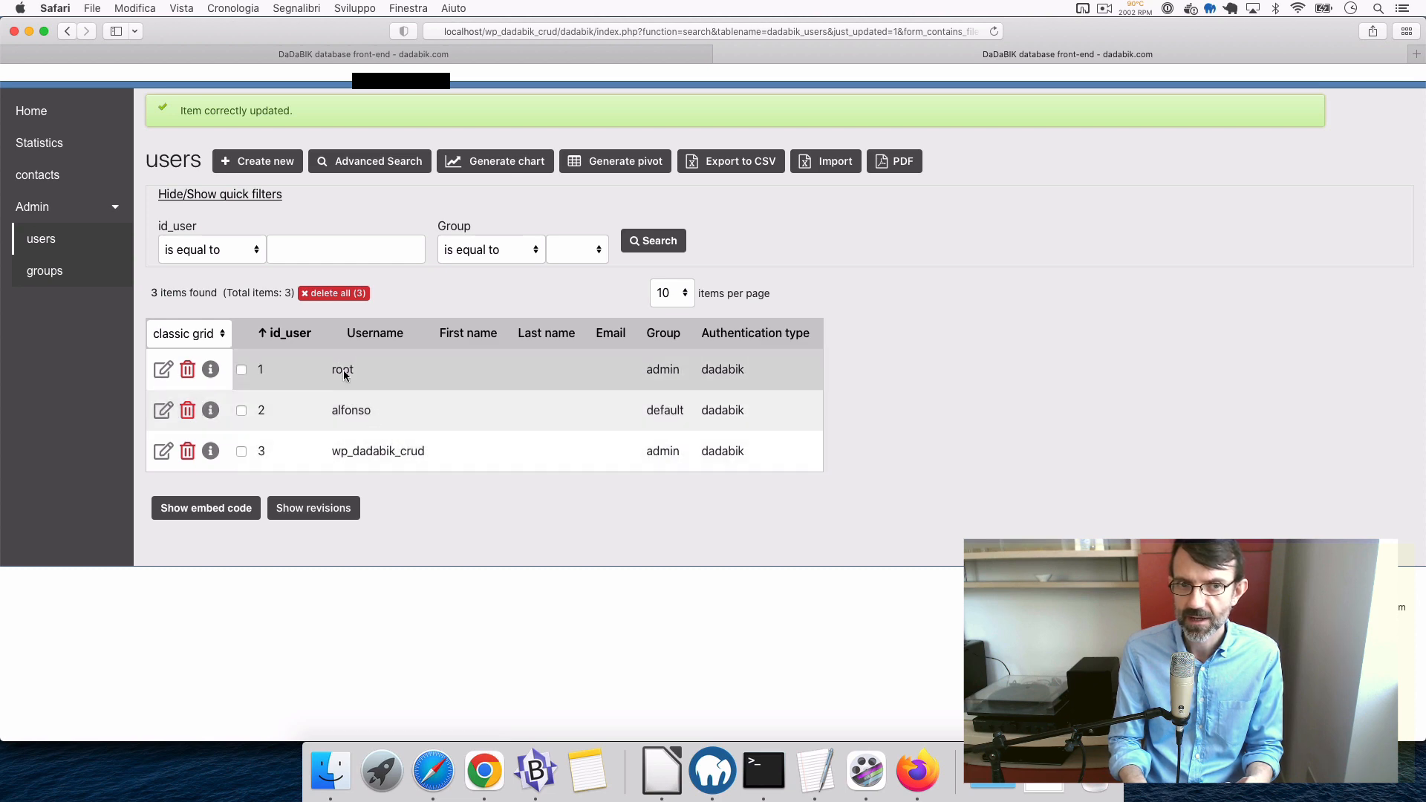
- Clear the wp_dadabik_crud value from `$username_public_user` in config_custom.php and save
{"action": "left_click", "coordinate": [545, 769]}
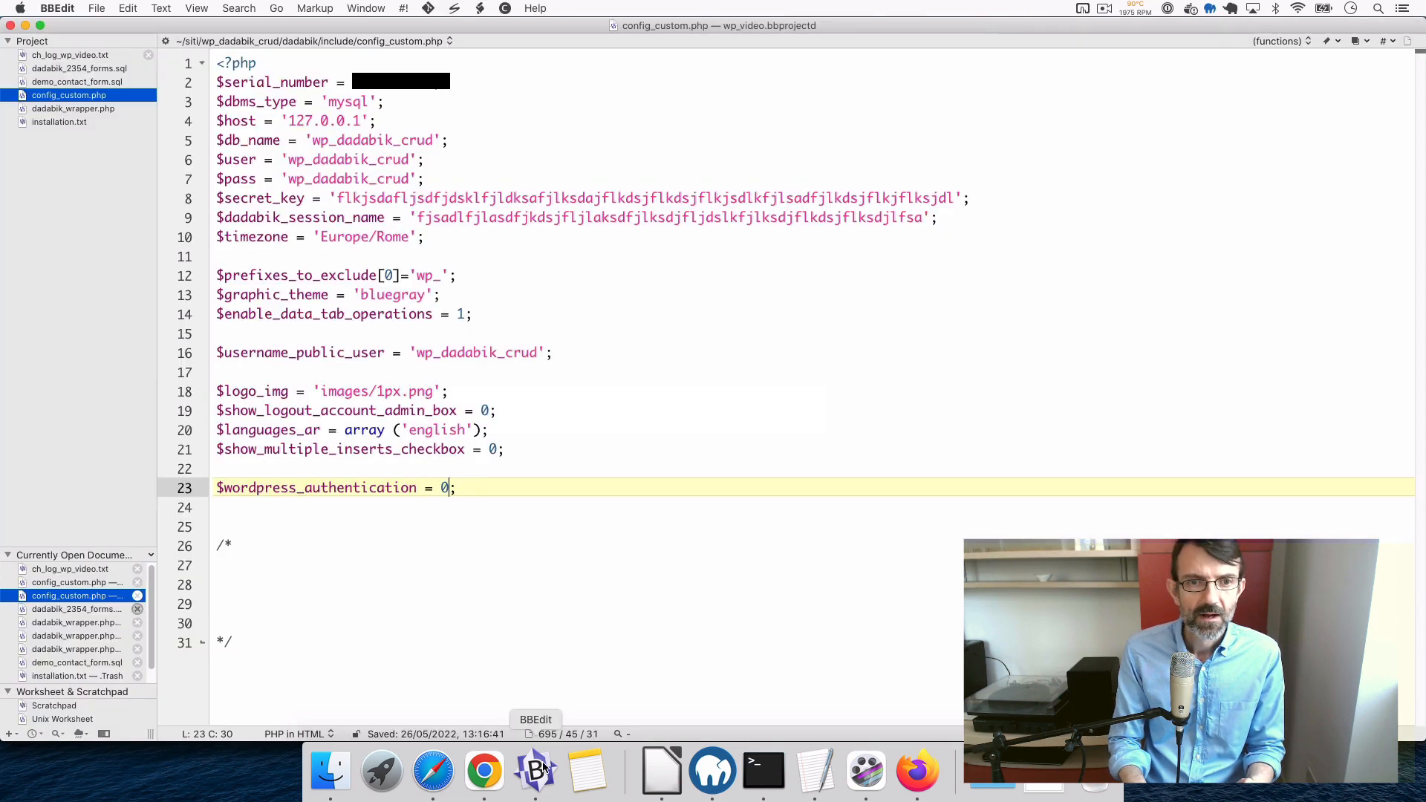
{"action": "double_click", "coordinate": [476, 353]}
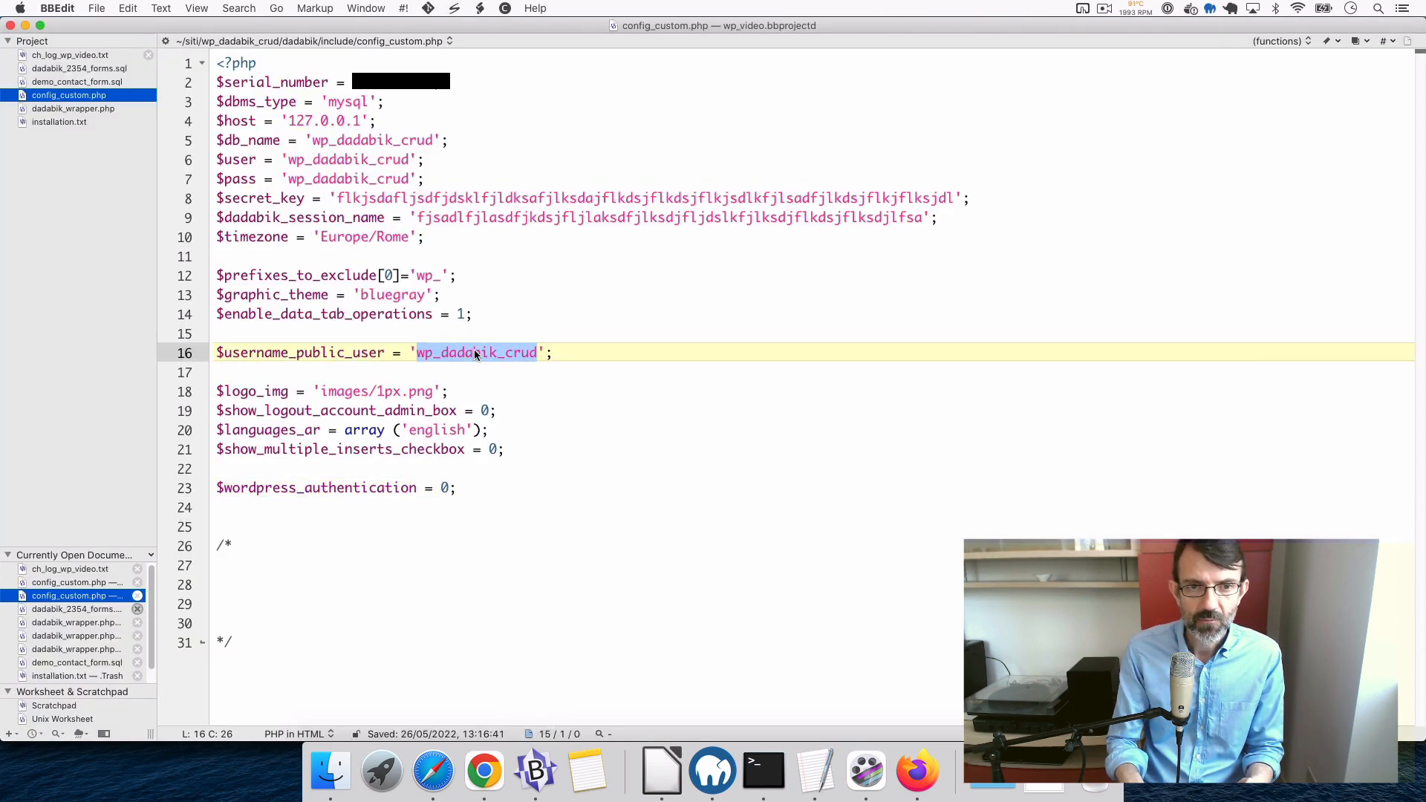
{"action": "key", "text": "BackSpace"}
{"action": "key", "text": "super+s"}
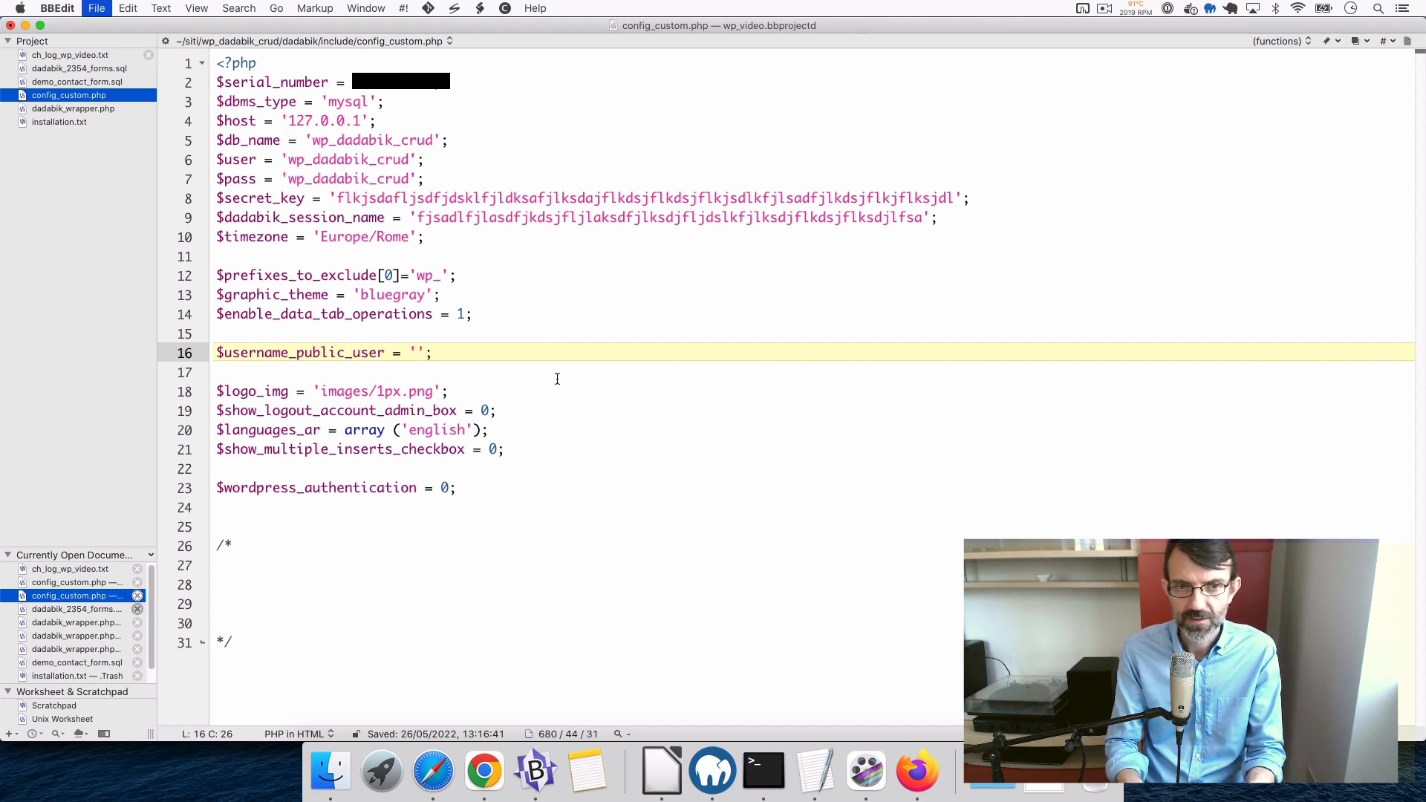
- Set `$wordpress_authentication` back to 1 on line 23 and save the file
{"action": "left_click", "coordinate": [566, 382]}
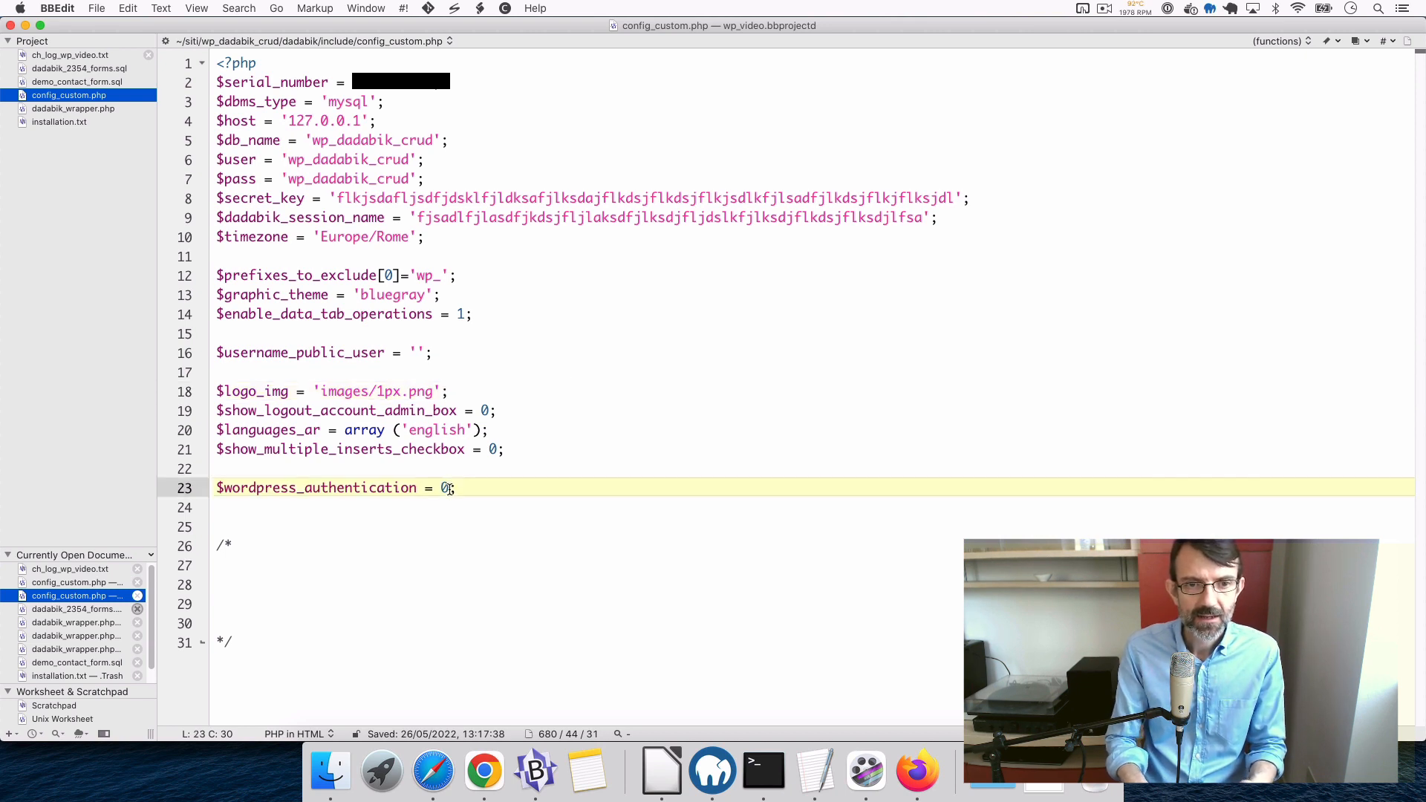
{"action": "left_click", "coordinate": [450, 487]}
{"action": "key", "text": "BackSpace"}
{"action": "type", "text": "1"}
{"action": "left_click", "coordinate": [609, 427]}
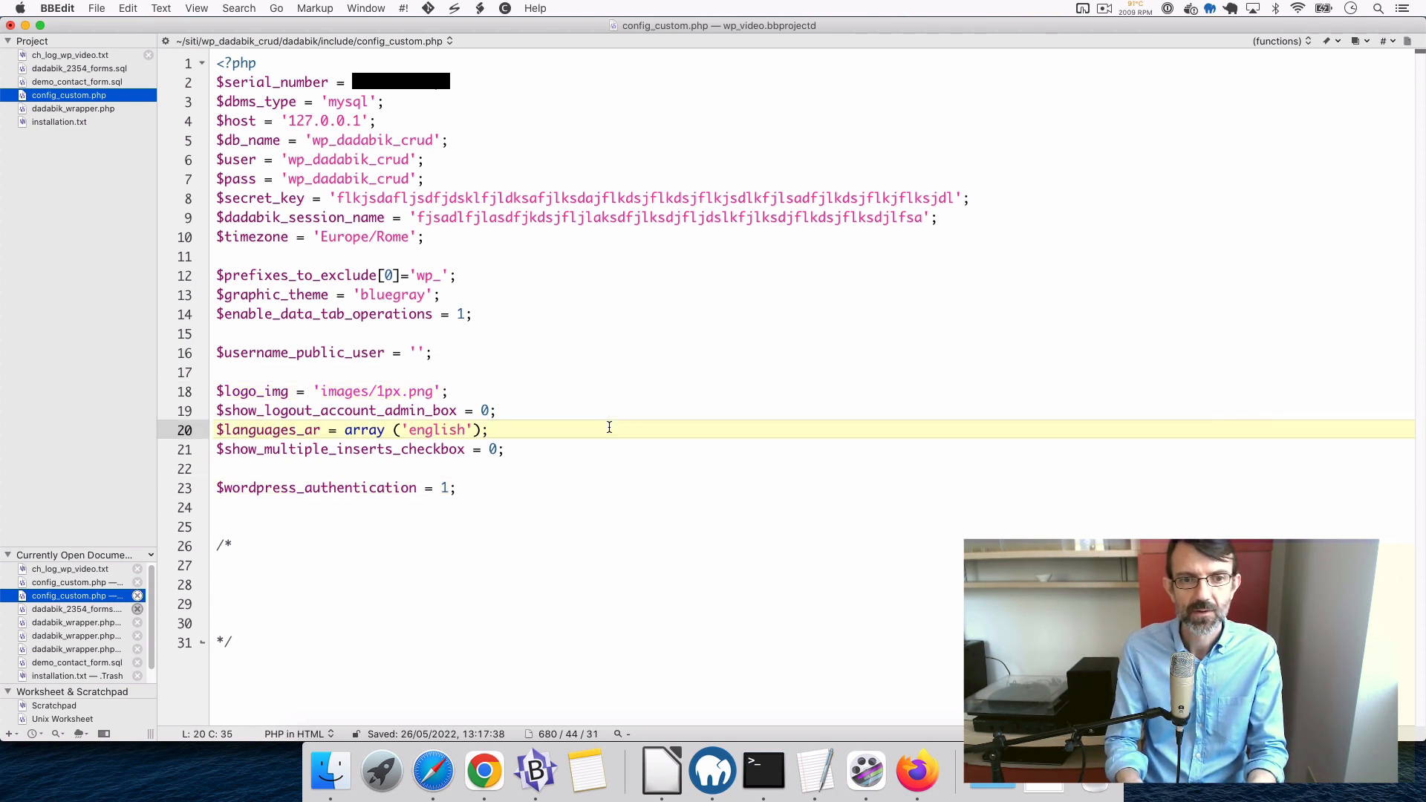
{"action": "key", "text": "super+s"}
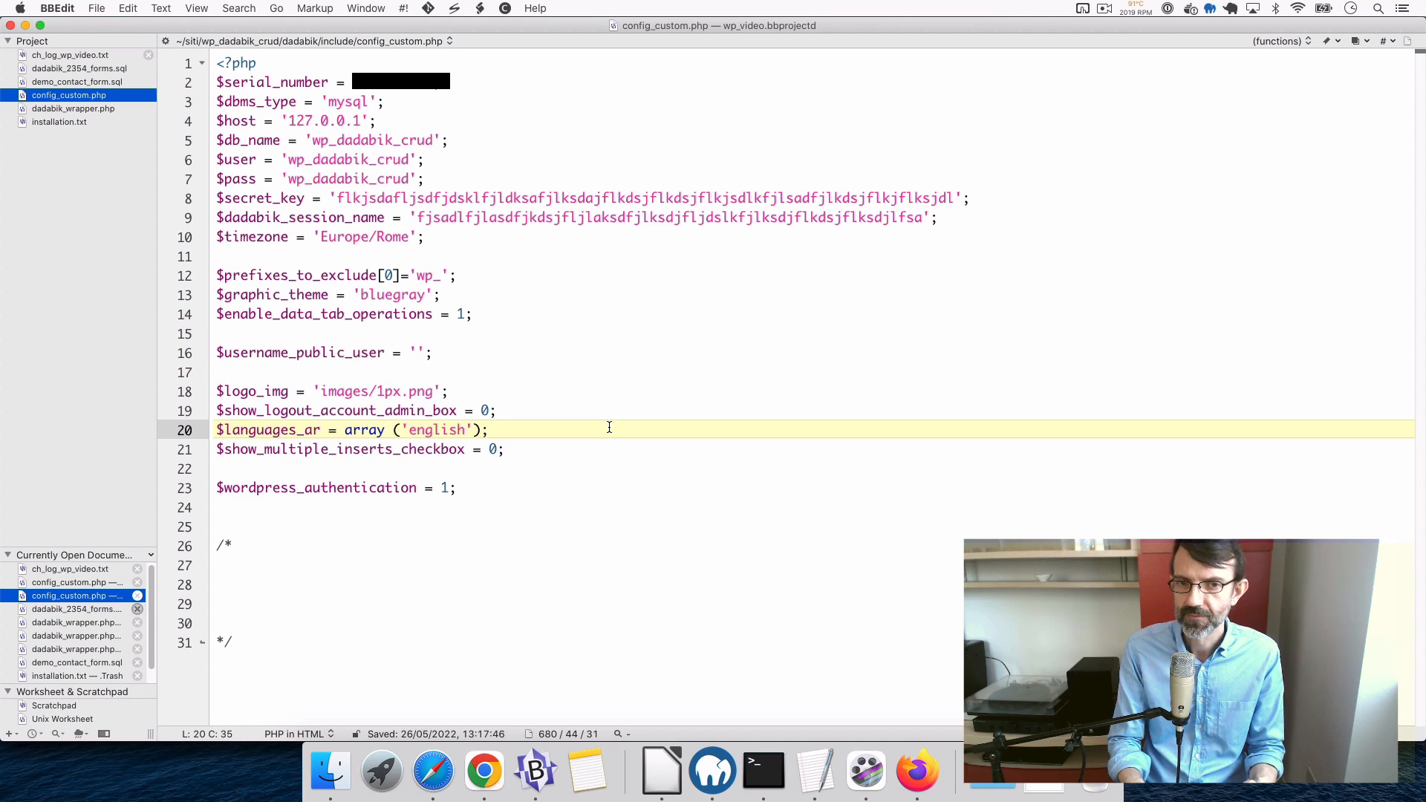
- Reload the Contact US page, then open Statistics from the embedded DaDaBIK admin sidebar
{"action": "left_click", "coordinate": [920, 778]}
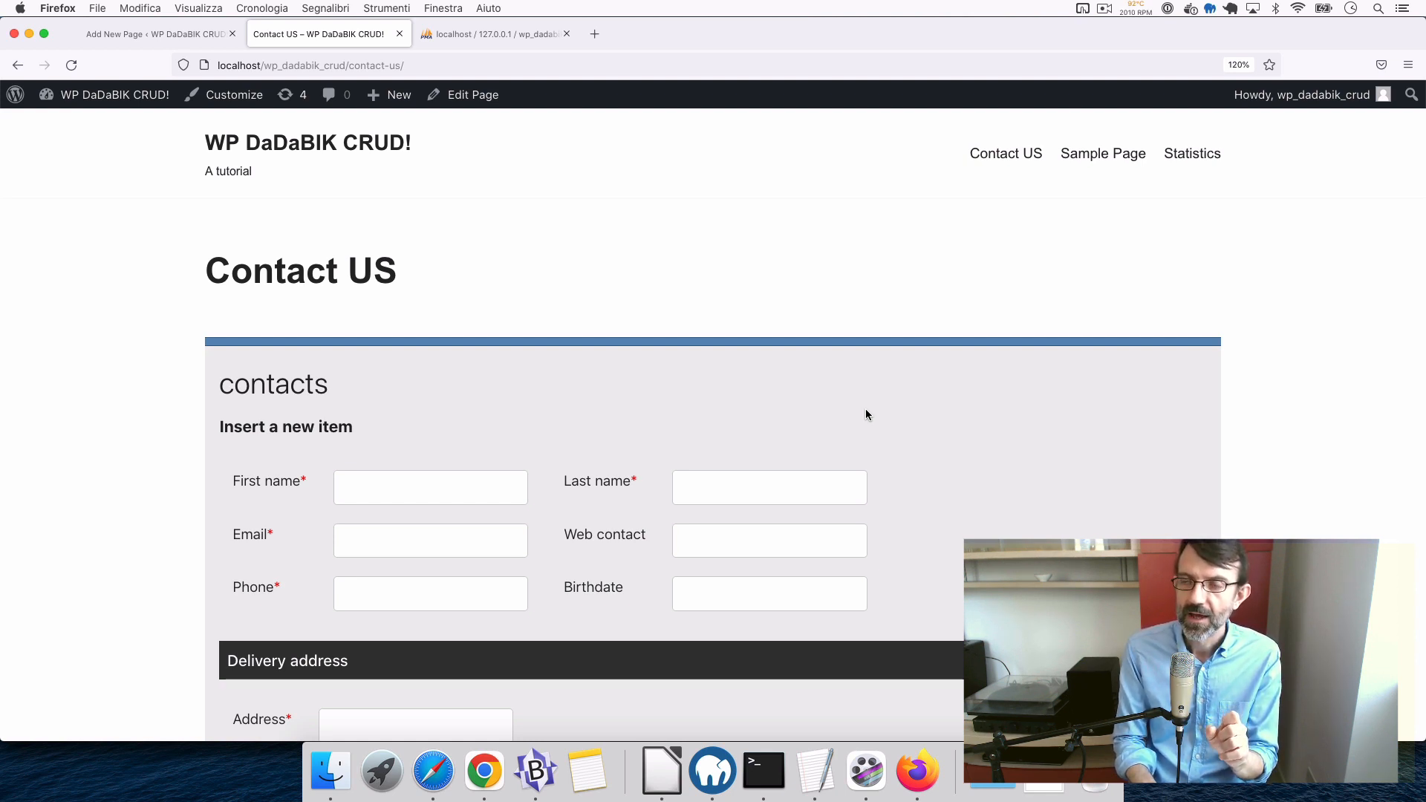
{"action": "mouse_move", "coordinate": [1301, 95]}
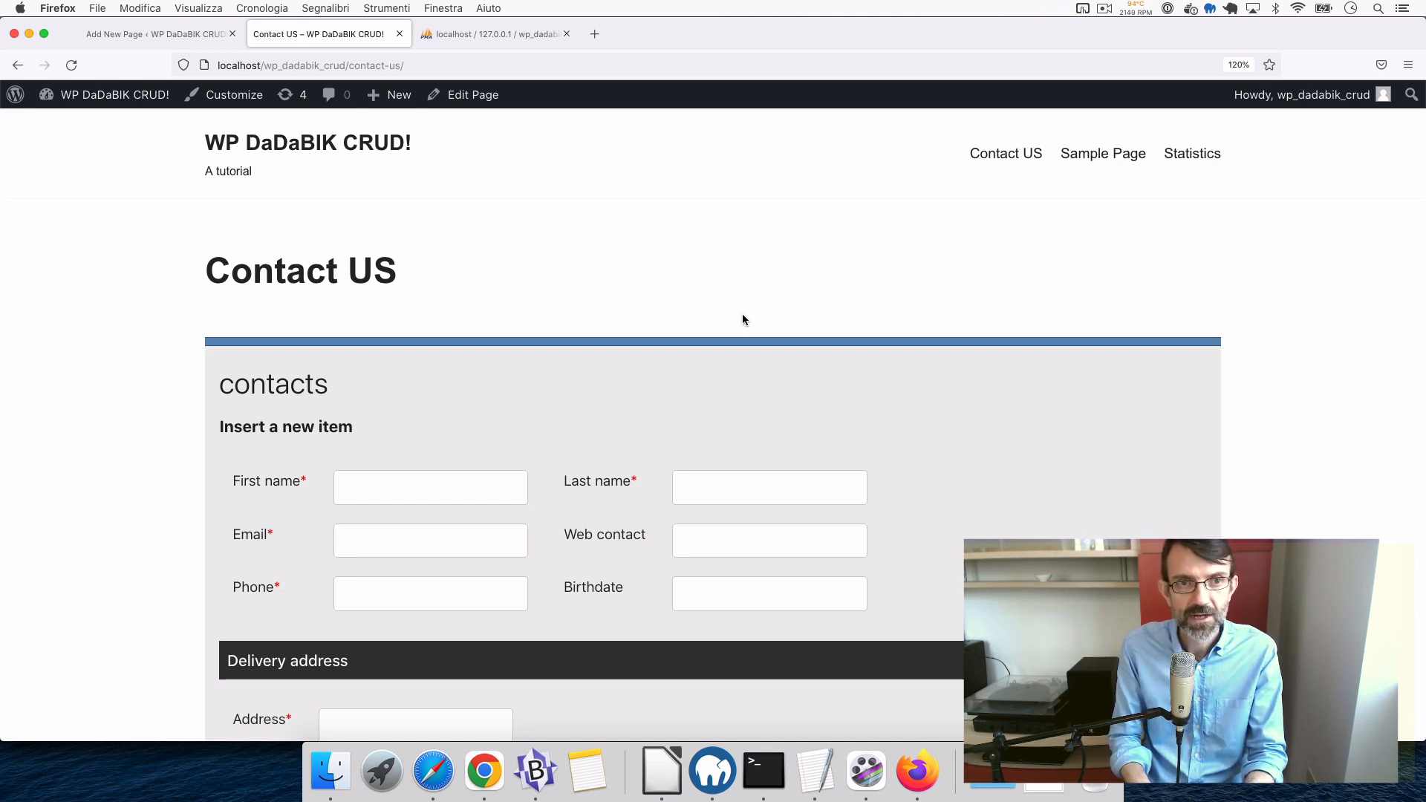
{"action": "key", "text": "super+r"}
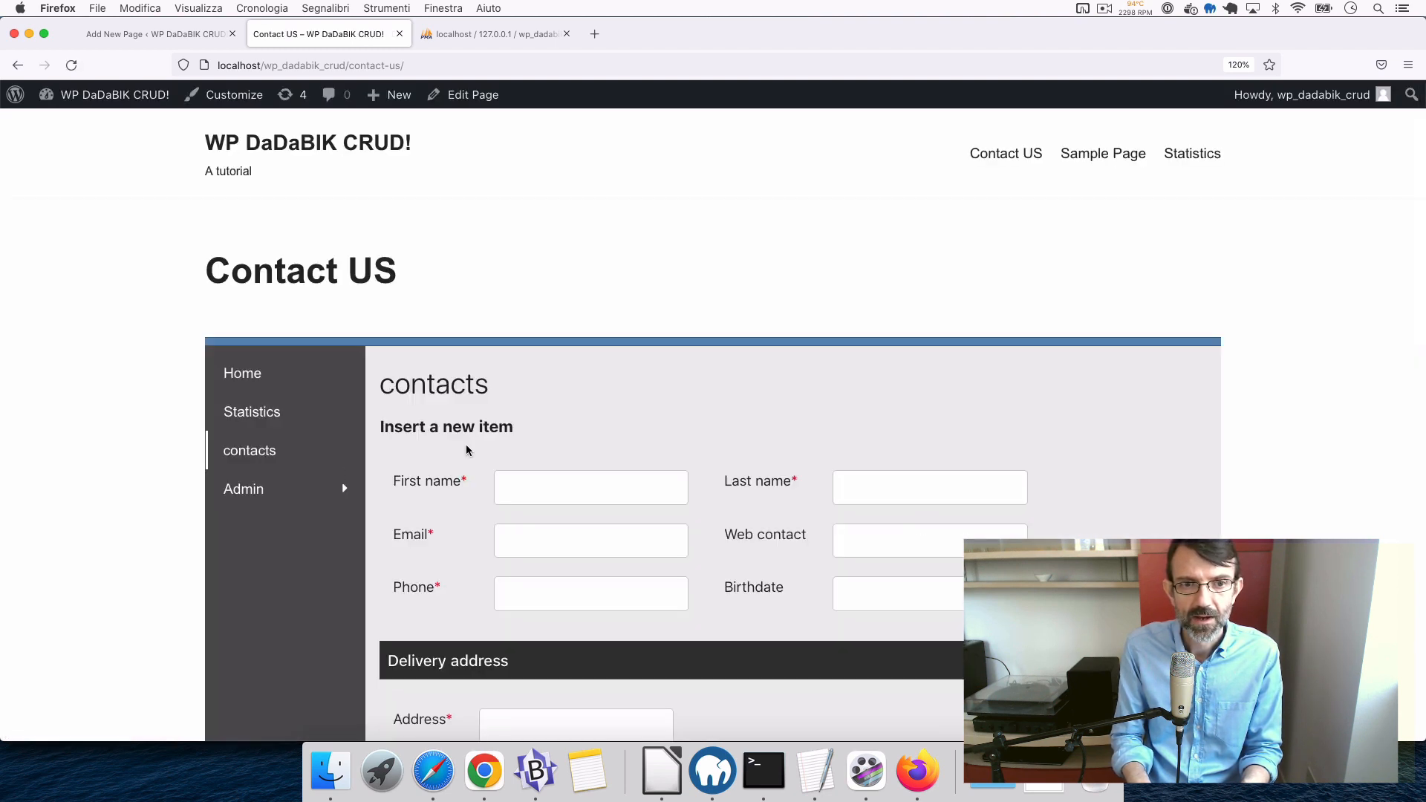
{"action": "scroll", "coordinate": [324, 590], "scroll_direction": "down", "scroll_amount": 3}
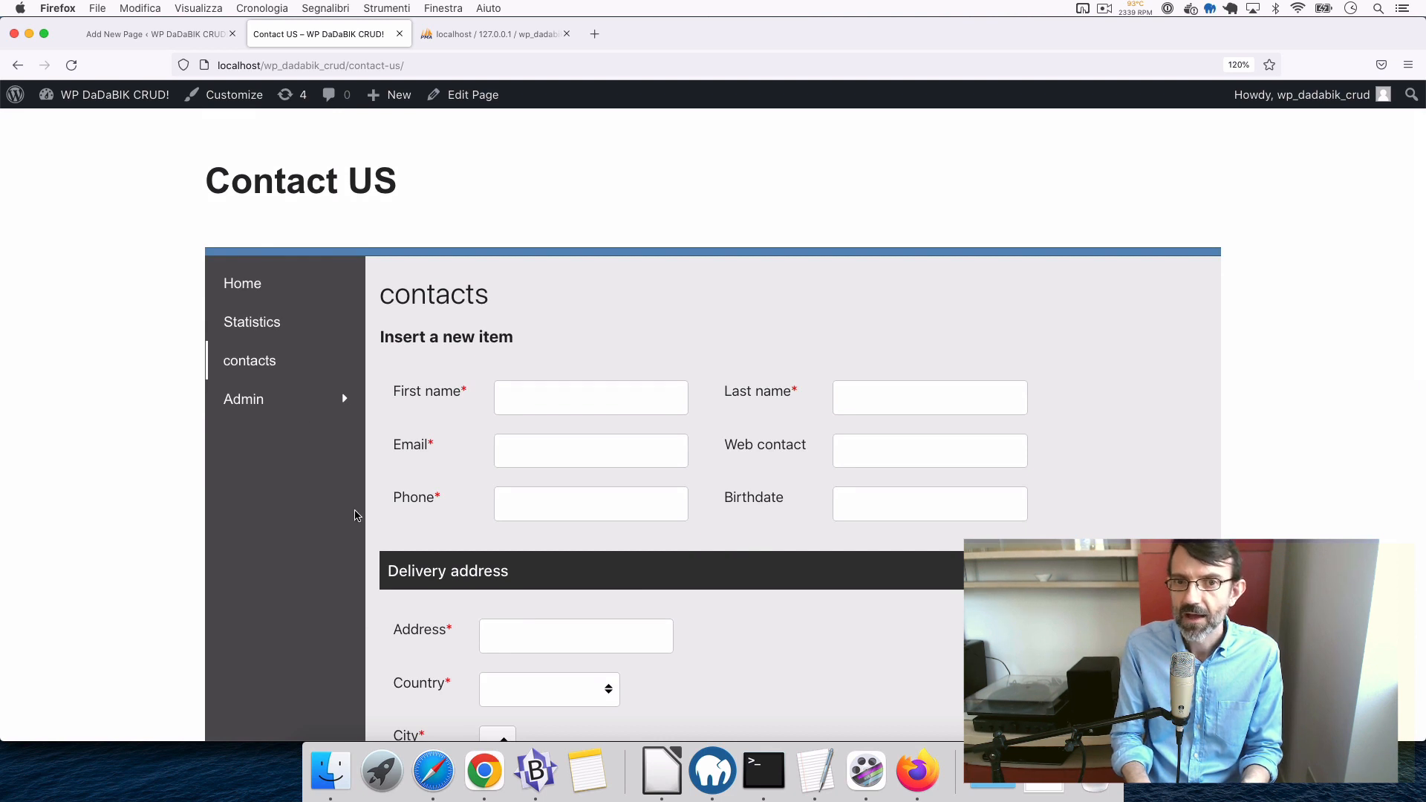
{"action": "scroll", "coordinate": [349, 483], "scroll_direction": "up", "scroll_amount": 3}
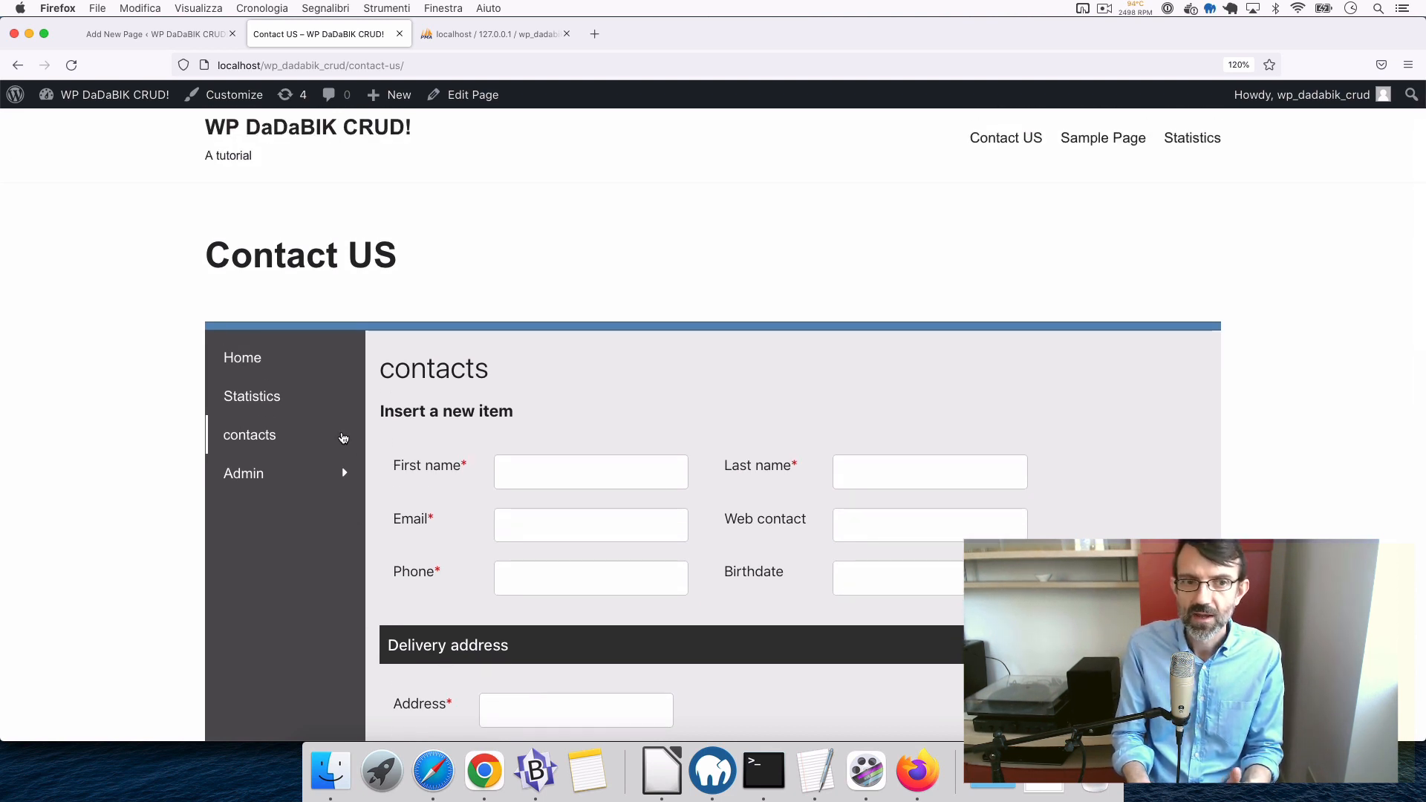
{"action": "left_click", "coordinate": [264, 400]}
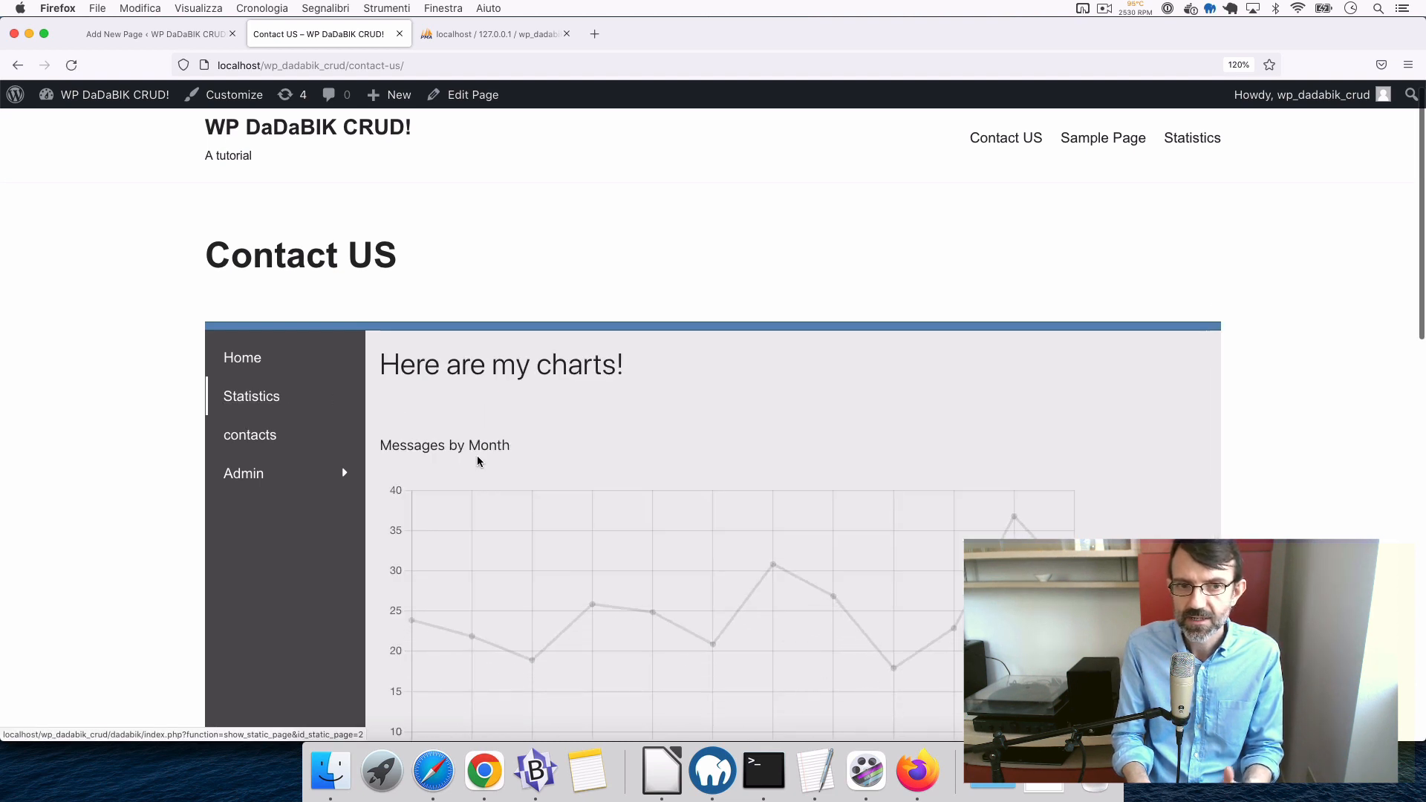